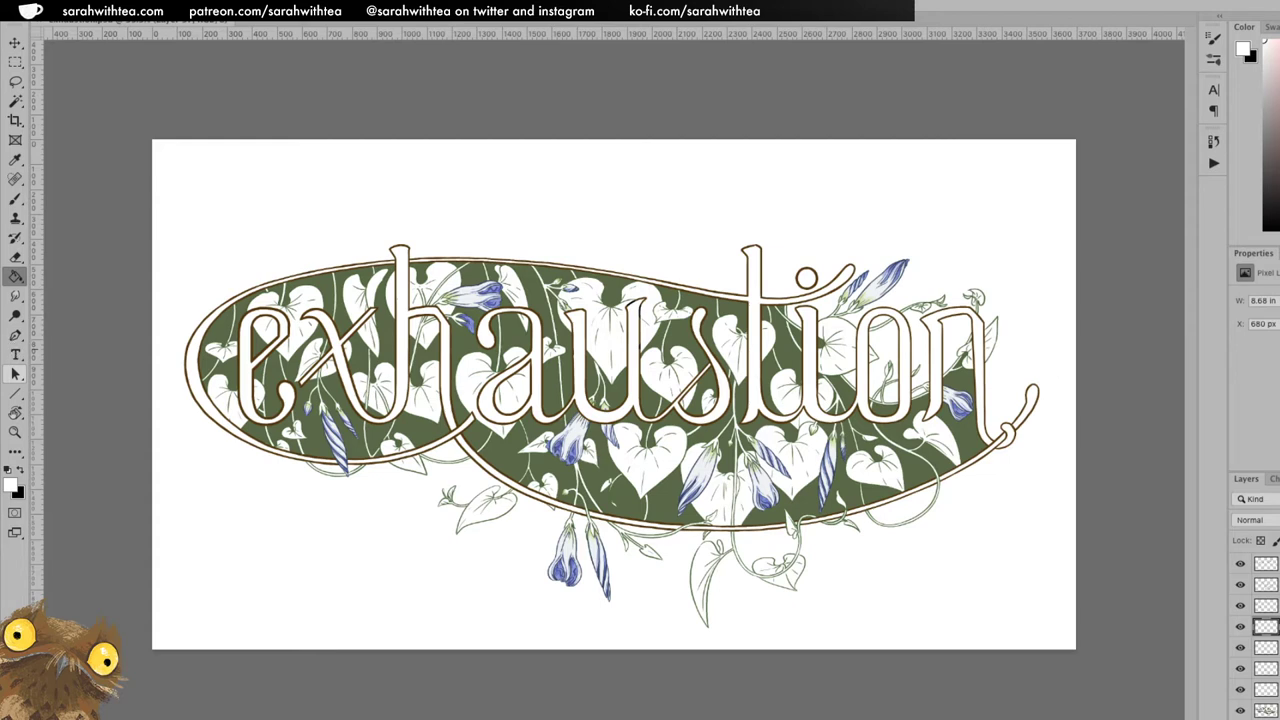
Toggle individual layers off and on to examine what each one contributes to the lettering illustration.
key("shift+a")
left_click(1241, 627)
left_click(1241, 627)
left_click(1241, 627)
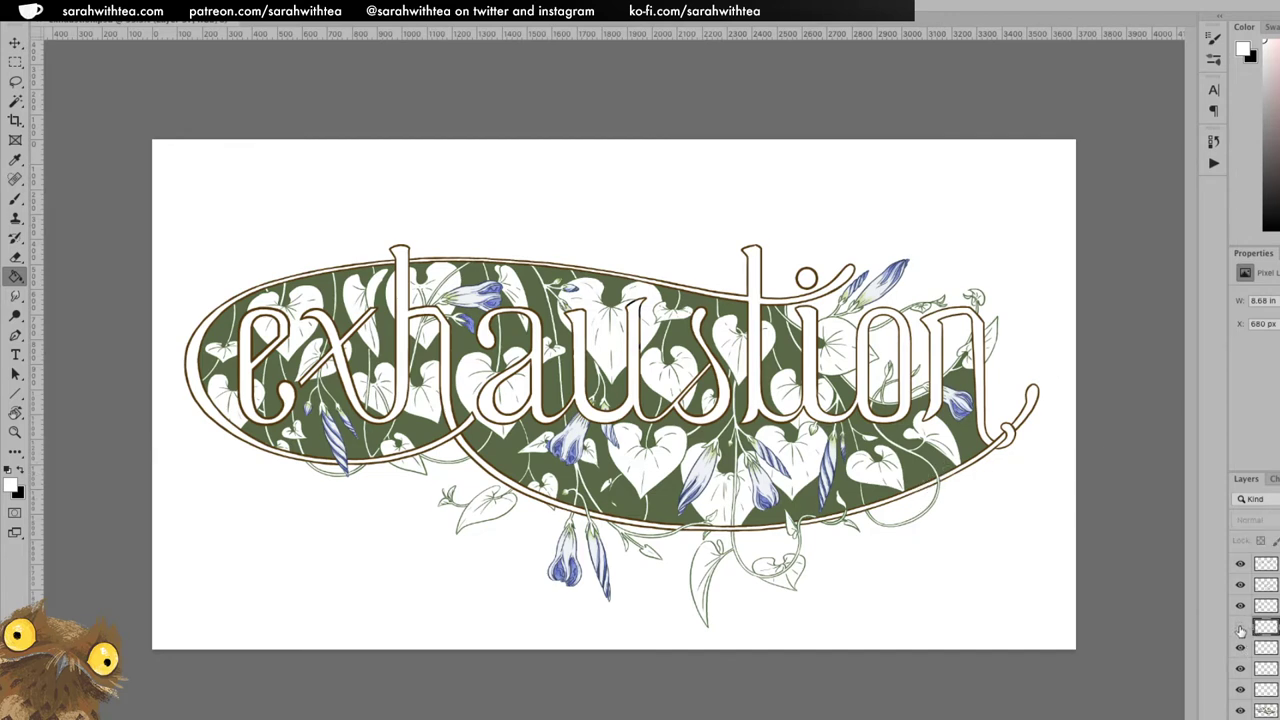
left_click(1241, 627)
left_click(1240, 605)
left_click(1240, 606)
left_click(1240, 710)
left_click(1240, 710)
left_click(1240, 710)
left_click(1240, 710)
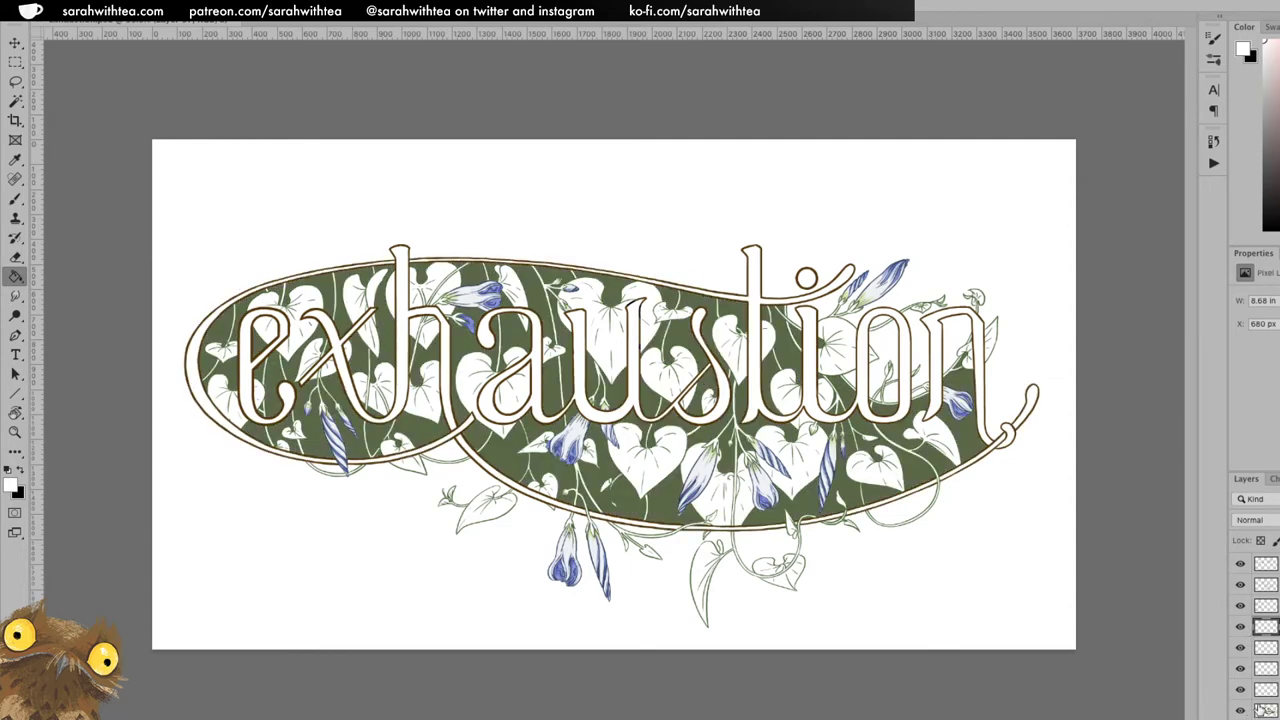
Hide the lettering, fill and color layers so that only the botanical line art layer remains shown.
left_click(1240, 689)
left_click(1240, 689)
left_click(1240, 710)
mouse_move(1240, 690)
left_mouse_down()
mouse_move(1240, 610)
mouse_move(1241, 697)
left_mouse_up()
left_click(1241, 695)
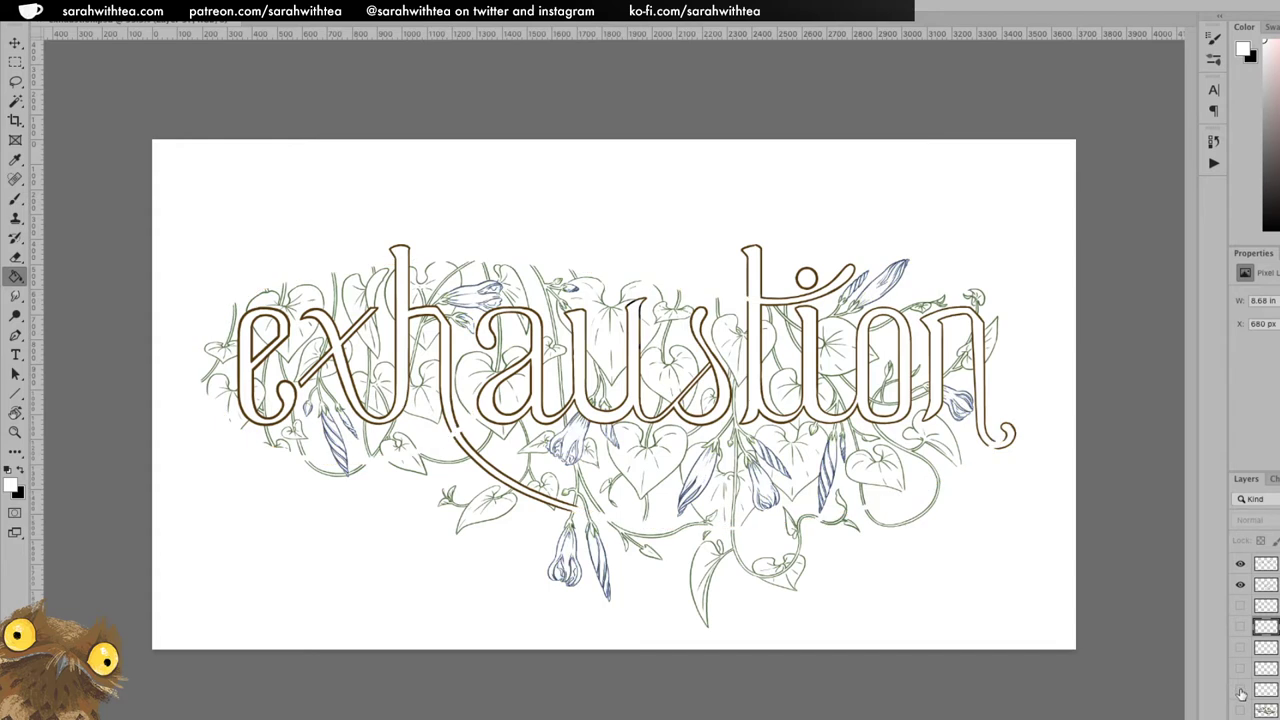
left_click(1240, 564)
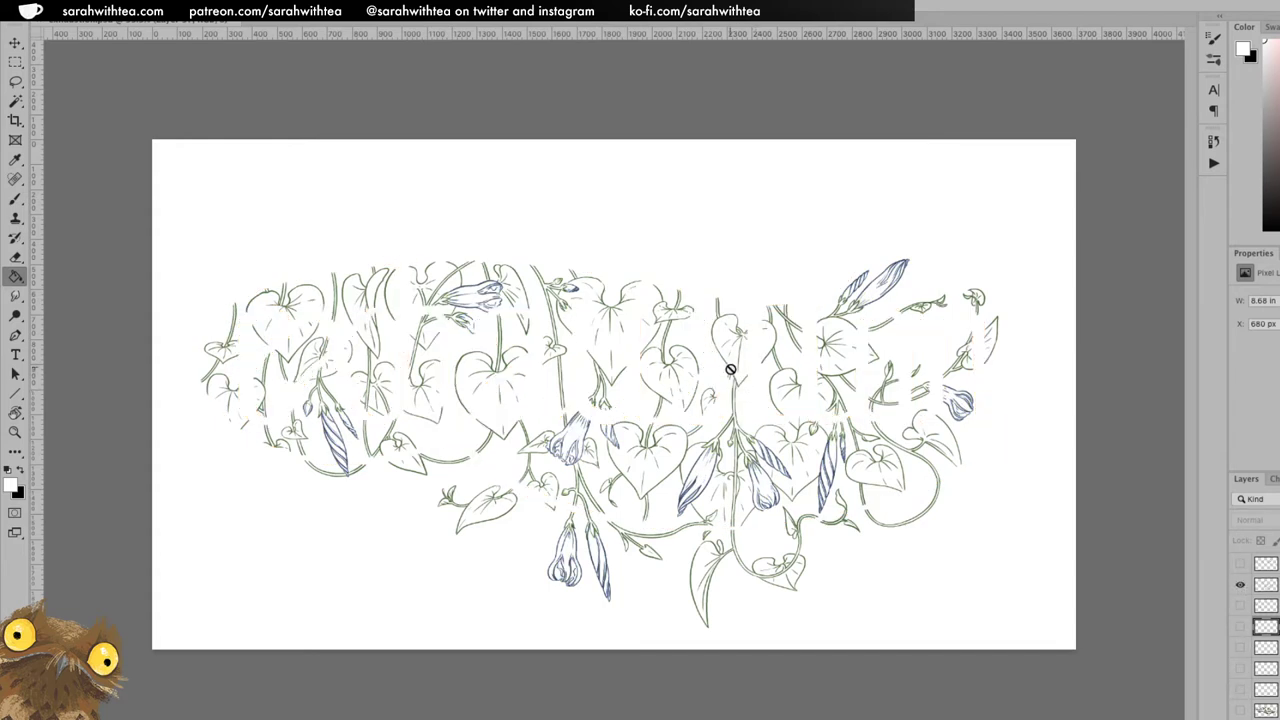
Load the botanical line art layer's contents as a selection around the central heart-shaped leaves.
left_click(1265, 585, "ctrl")
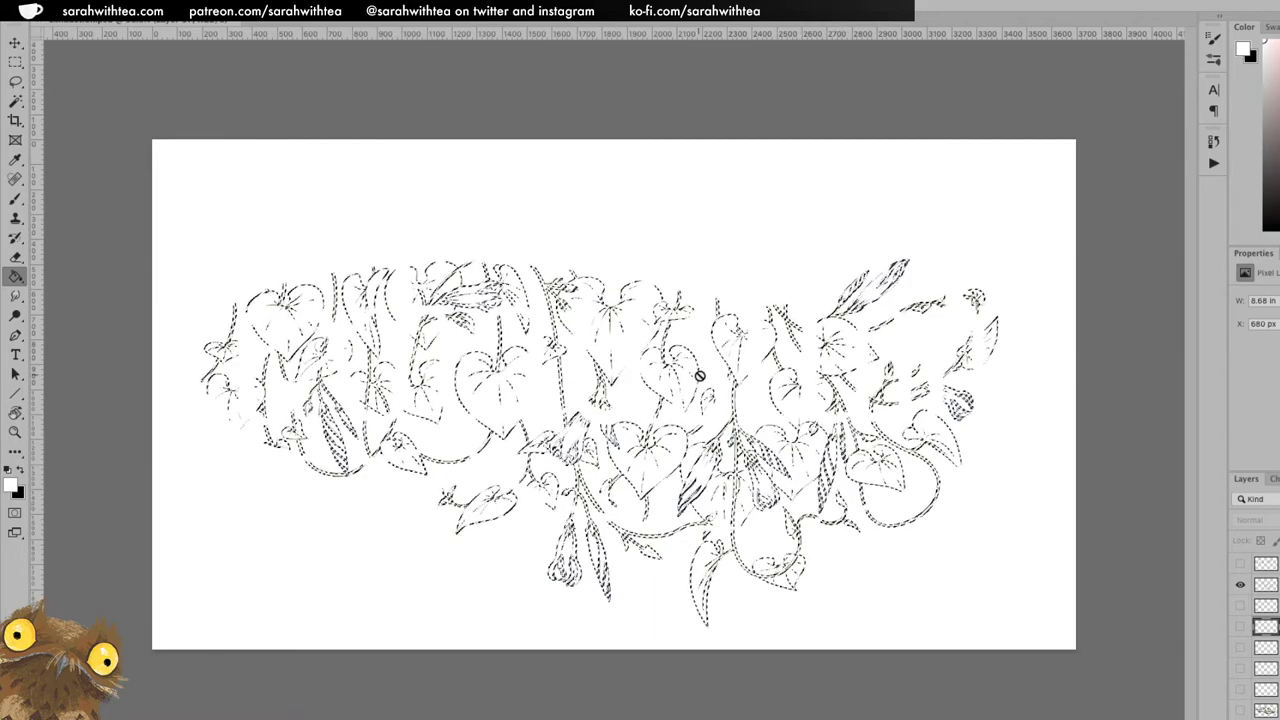
key("z")
left_click(725, 376)
left_click(712, 385)
left_click(710, 390)
left_click(708, 393)
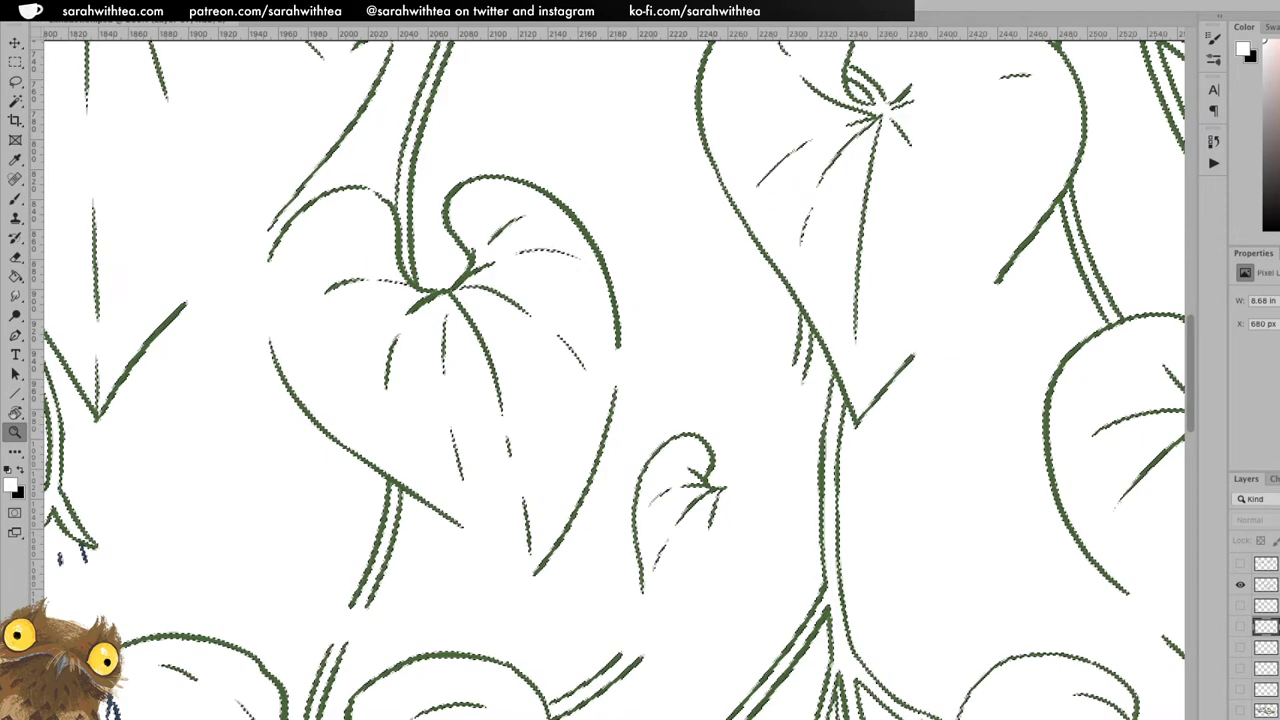
Narrow the selection to the green lines with Color Range, sampling a leaf line and lowering the fuzziness.
left_click(322, 10)
left_click(389, 112)
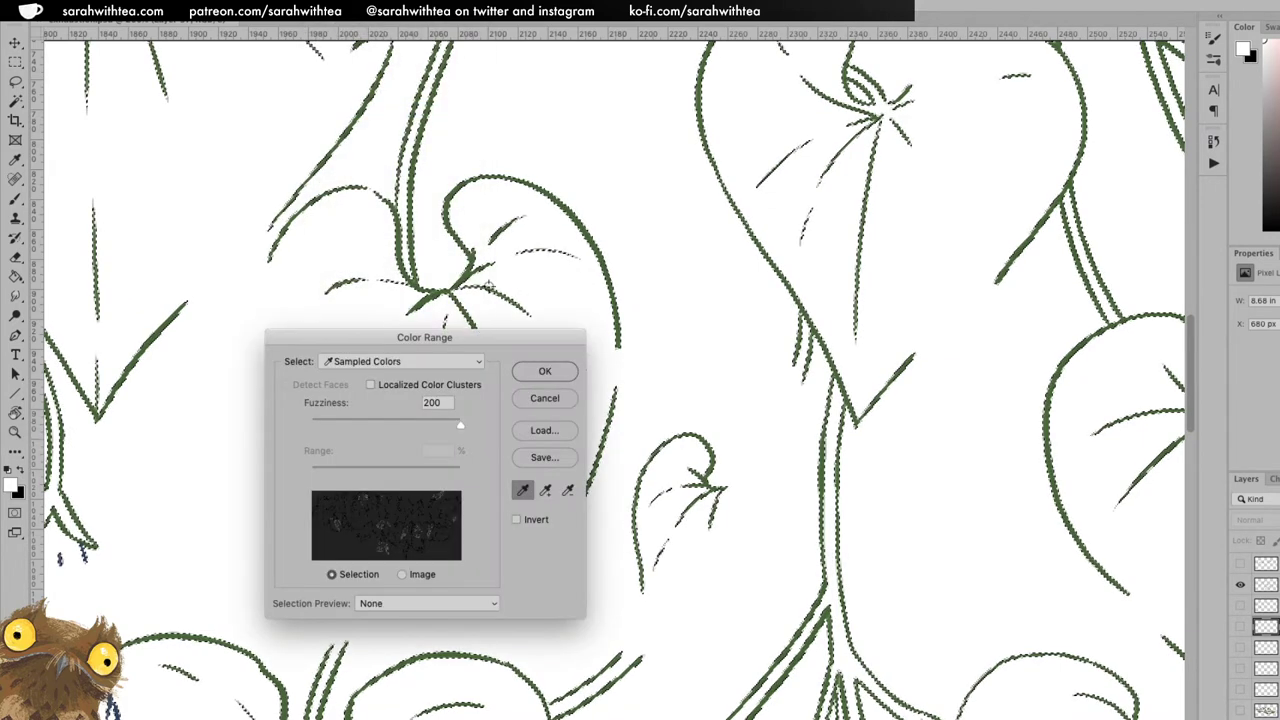
left_click(464, 276)
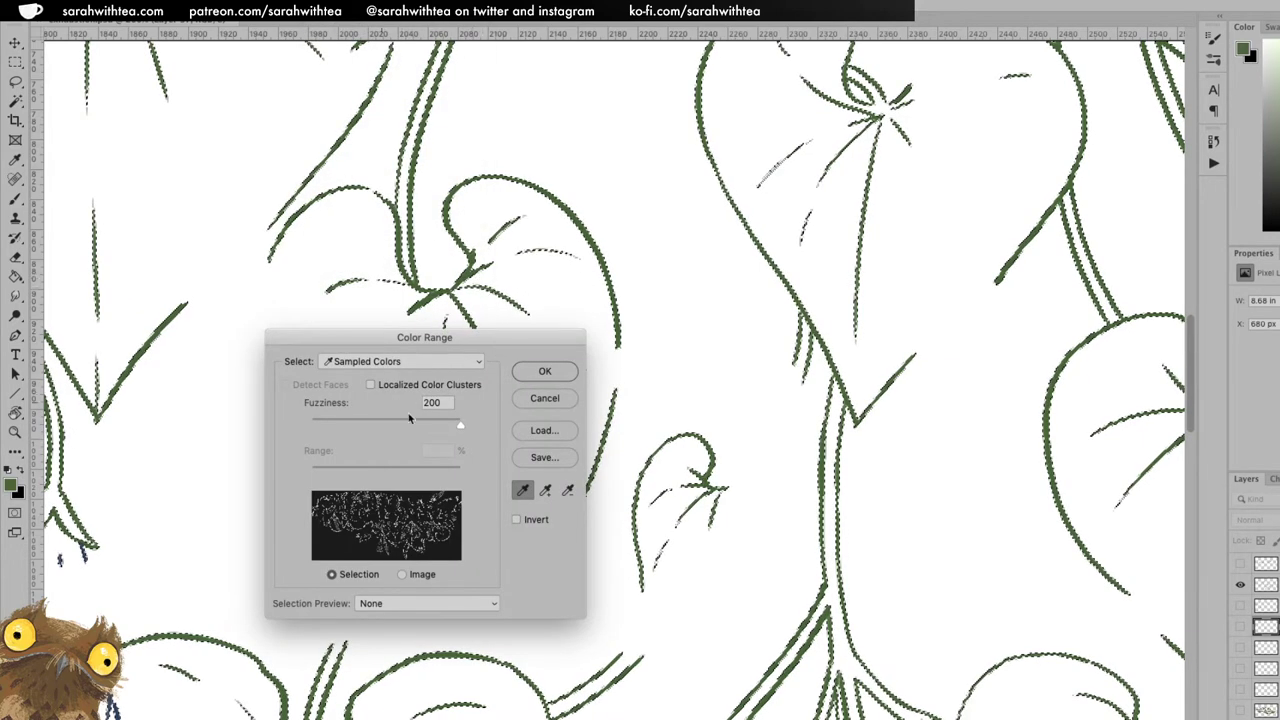
left_click(462, 427)
left_click_drag(460, 424, 398, 422)
left_click(540, 372)
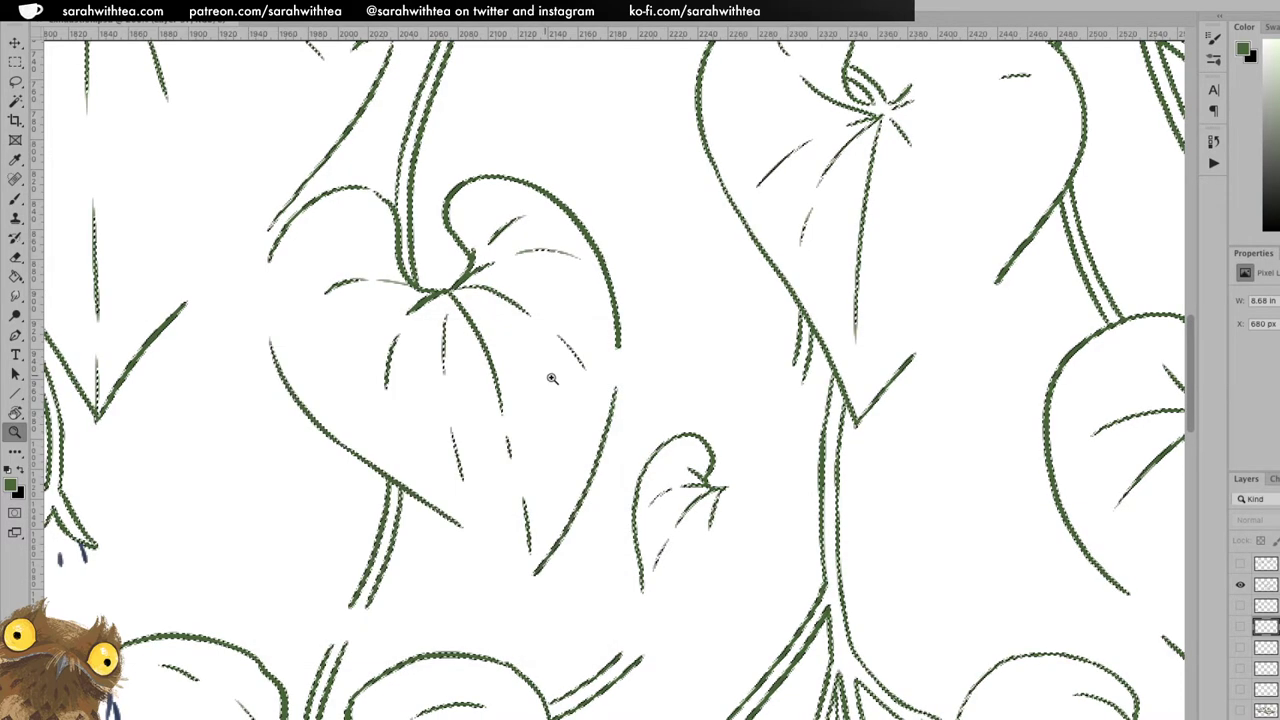
Show the green background layer and compare the selected green lines against it with the selection outline off and on.
left_click(675, 365, "alt")
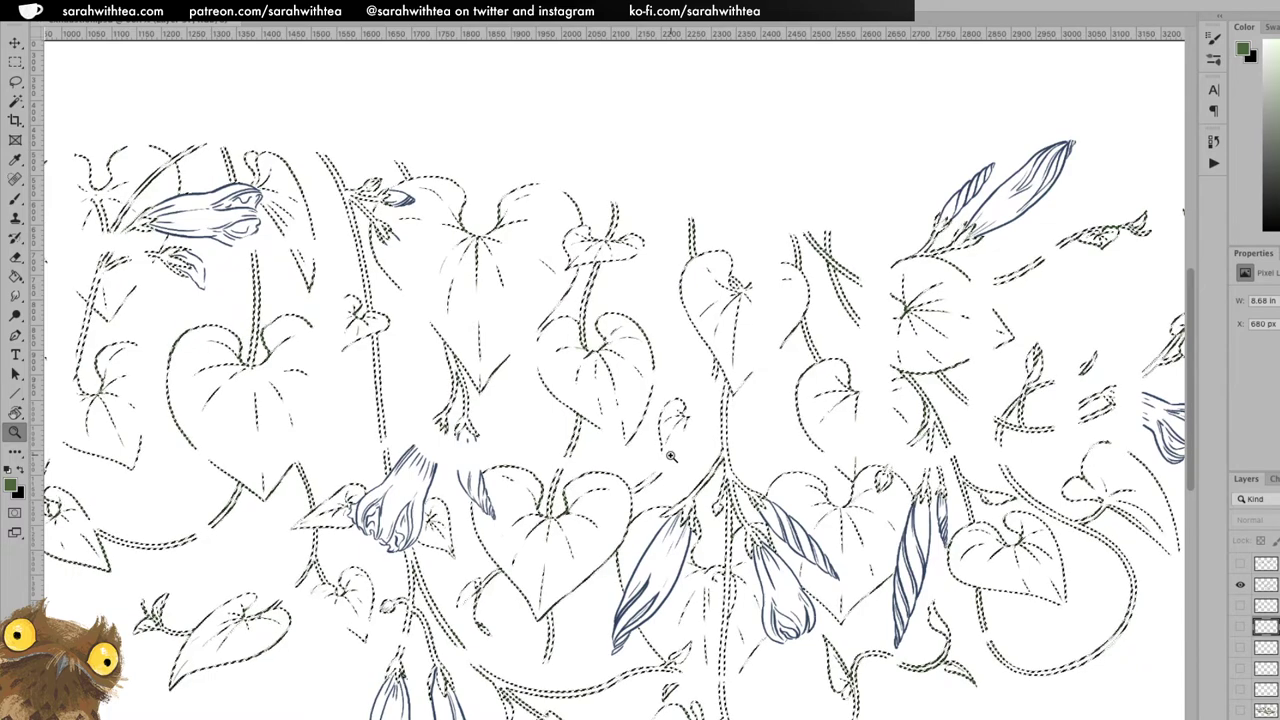
scroll(765, 365, "up", 1)
scroll(765, 365, "up", 3)
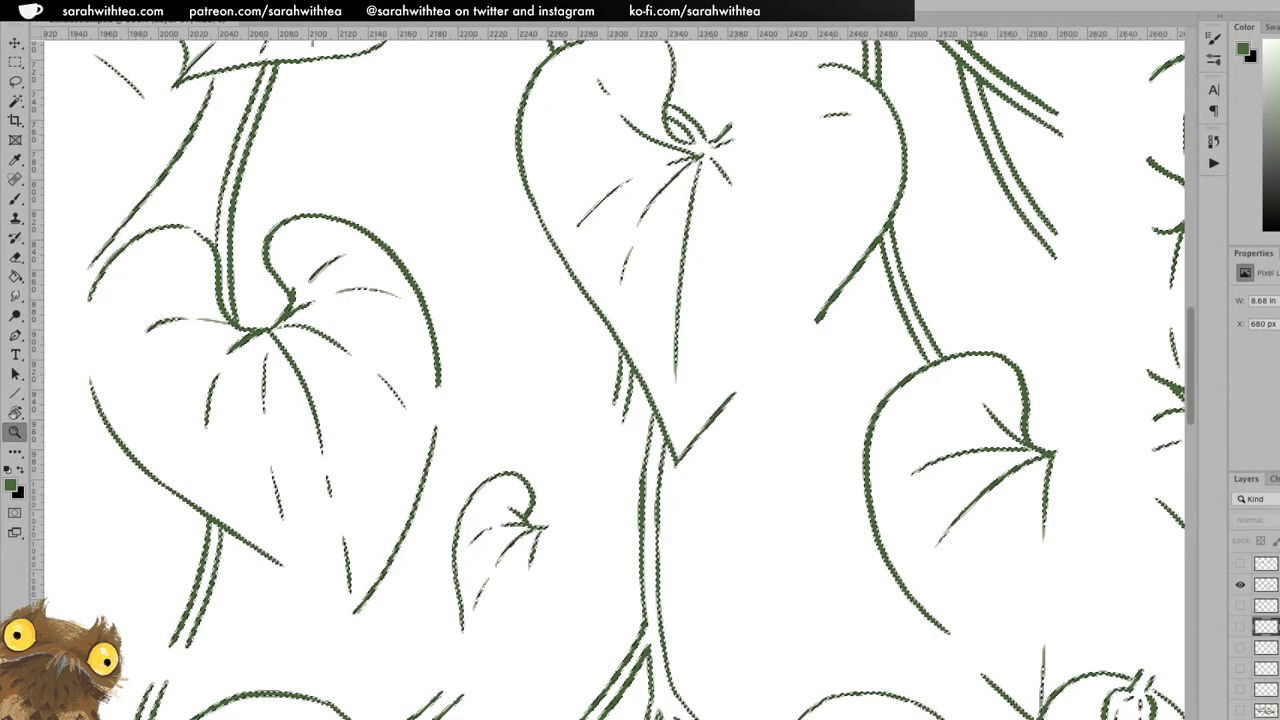
key("alt+BackSpace")
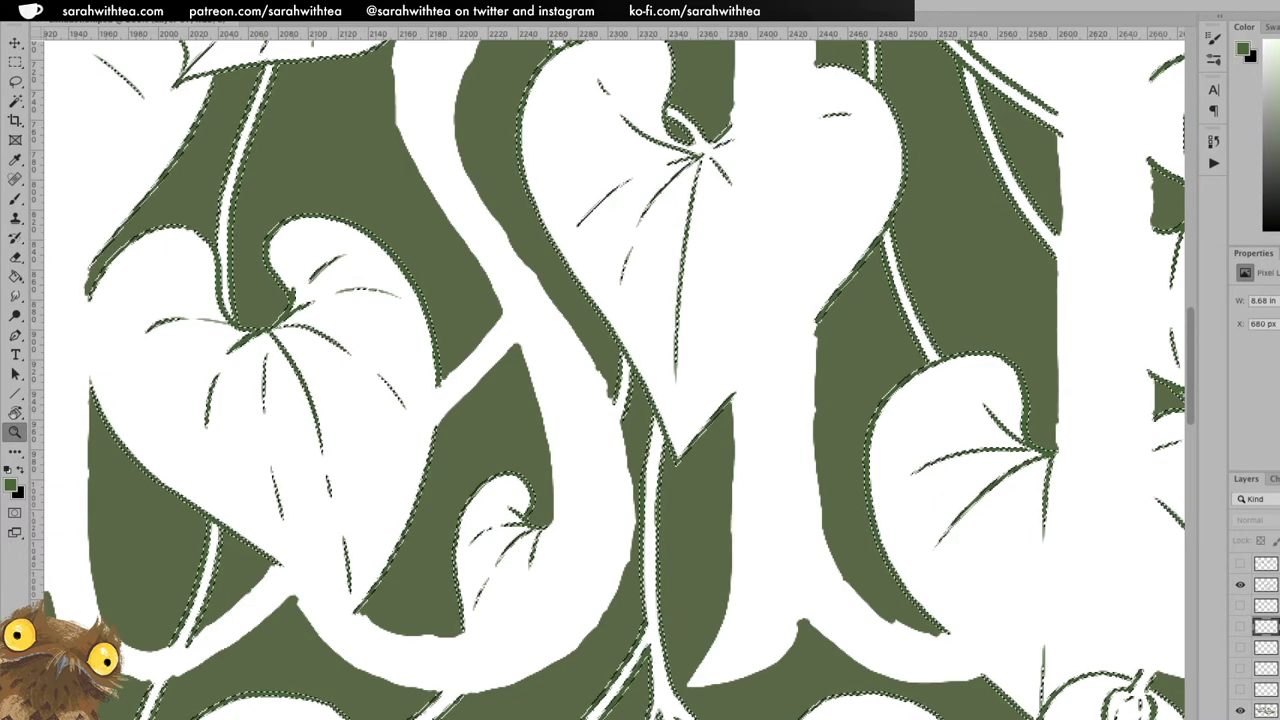
key("ctrl+d")
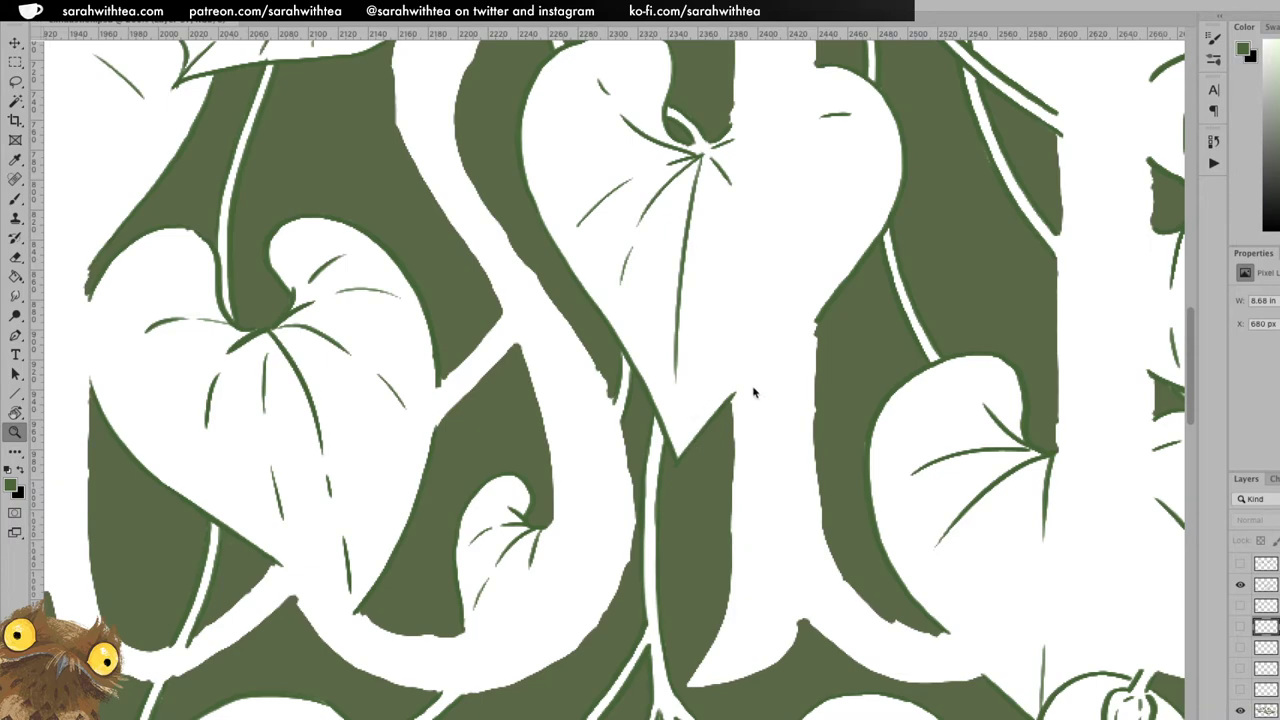
key("ctrl+shift+d")
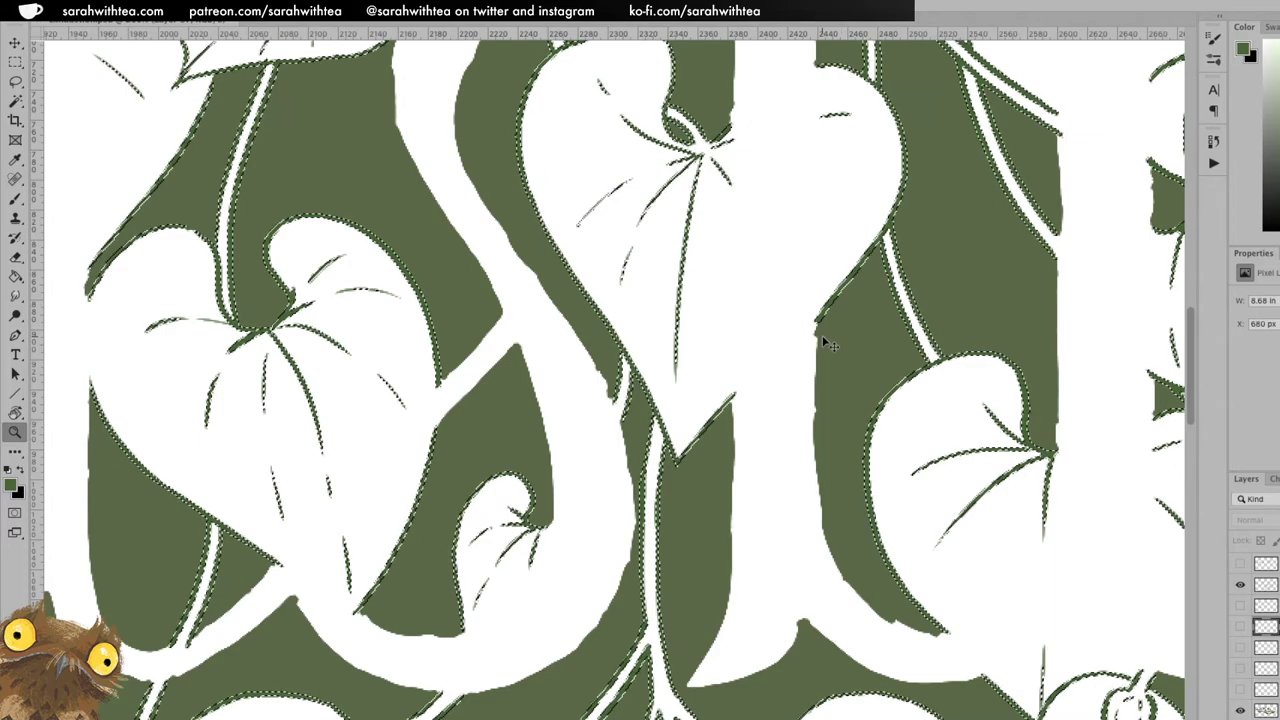
Darken the selected green lines on the line art layer with Hue/Saturation: hue +8, saturation -9, lightness -15.
left_click(770, 255, "alt")
left_click(751, 310, "alt")
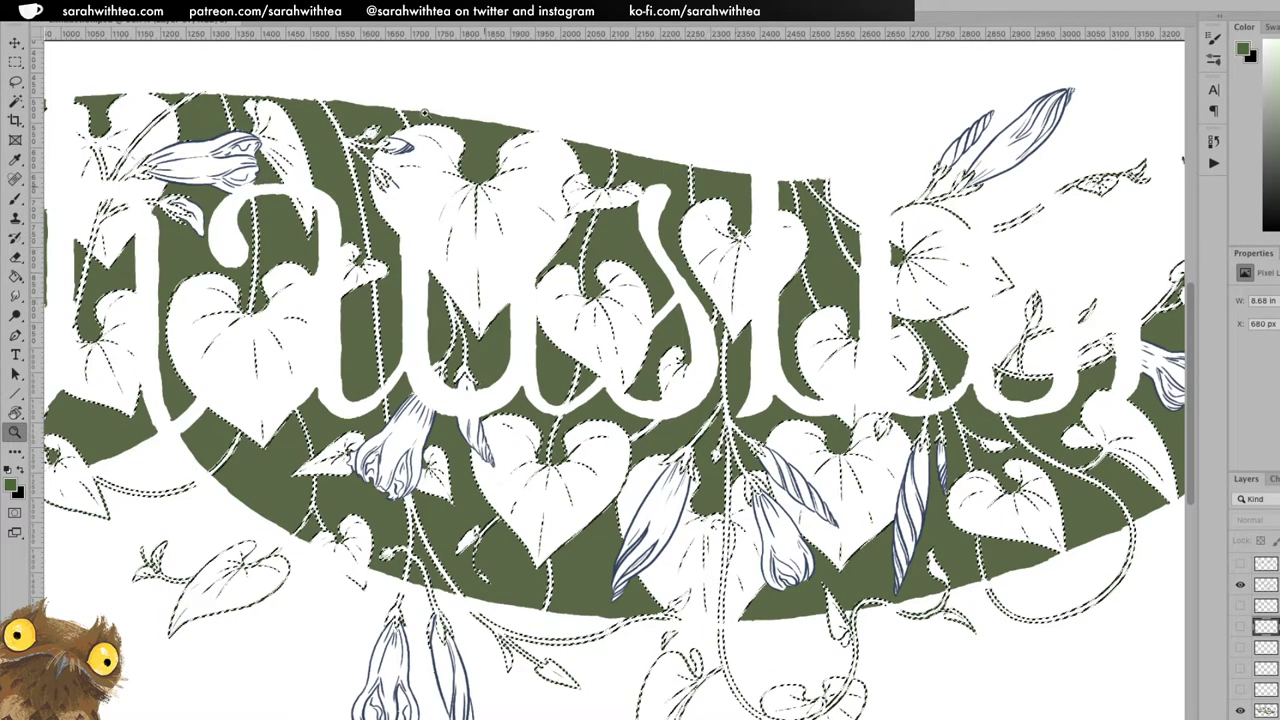
left_click(326, 5)
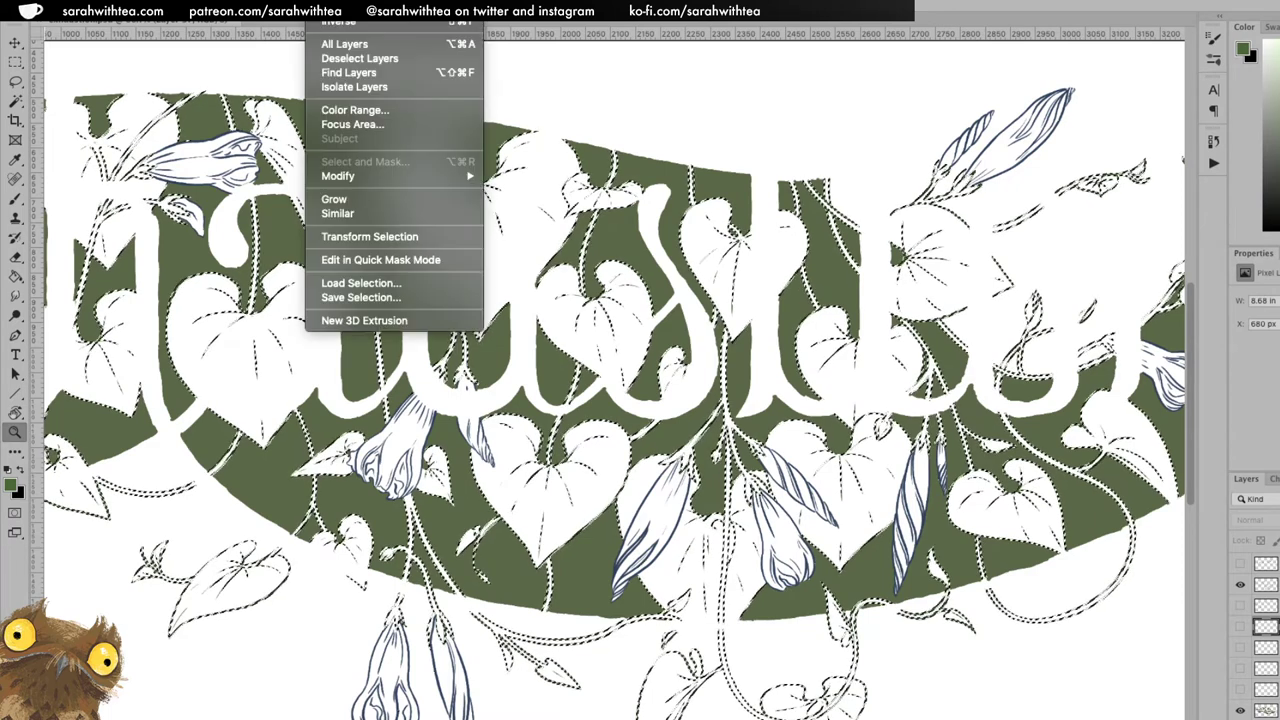
mouse_move(207, 5)
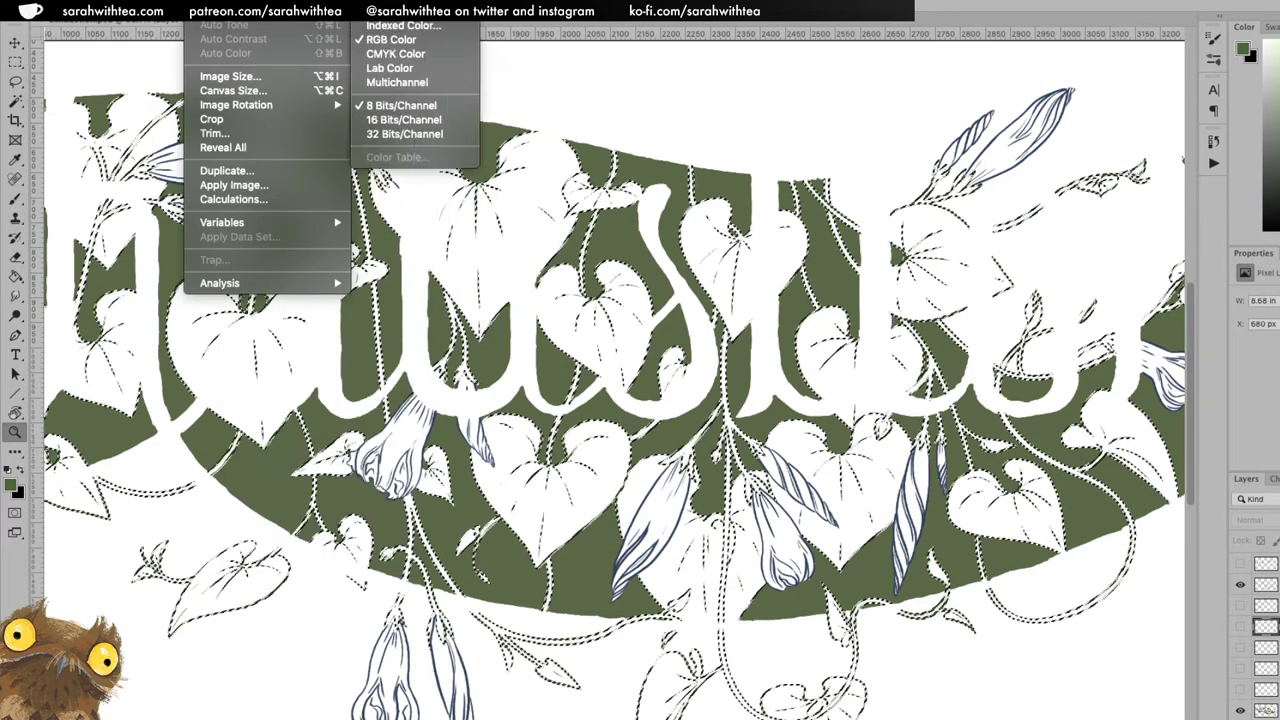
left_click(225, 119)
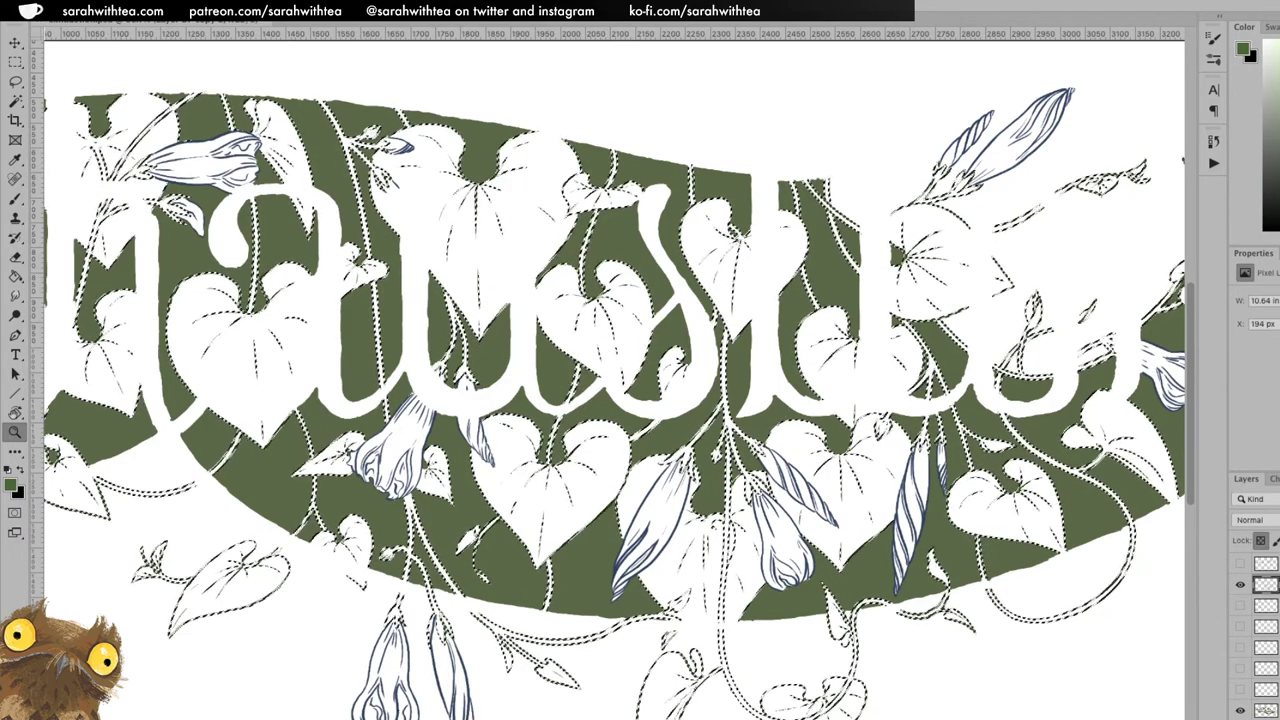
key("super+u")
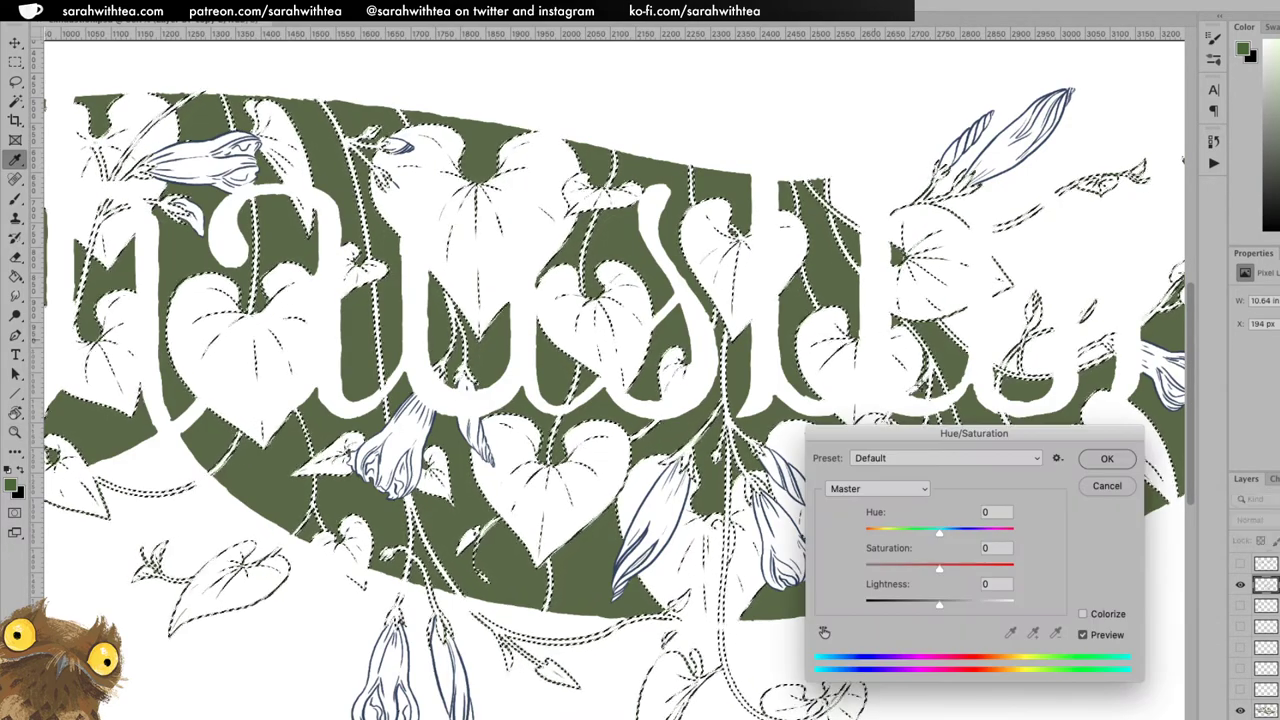
left_click_drag(940, 535, 928, 608)
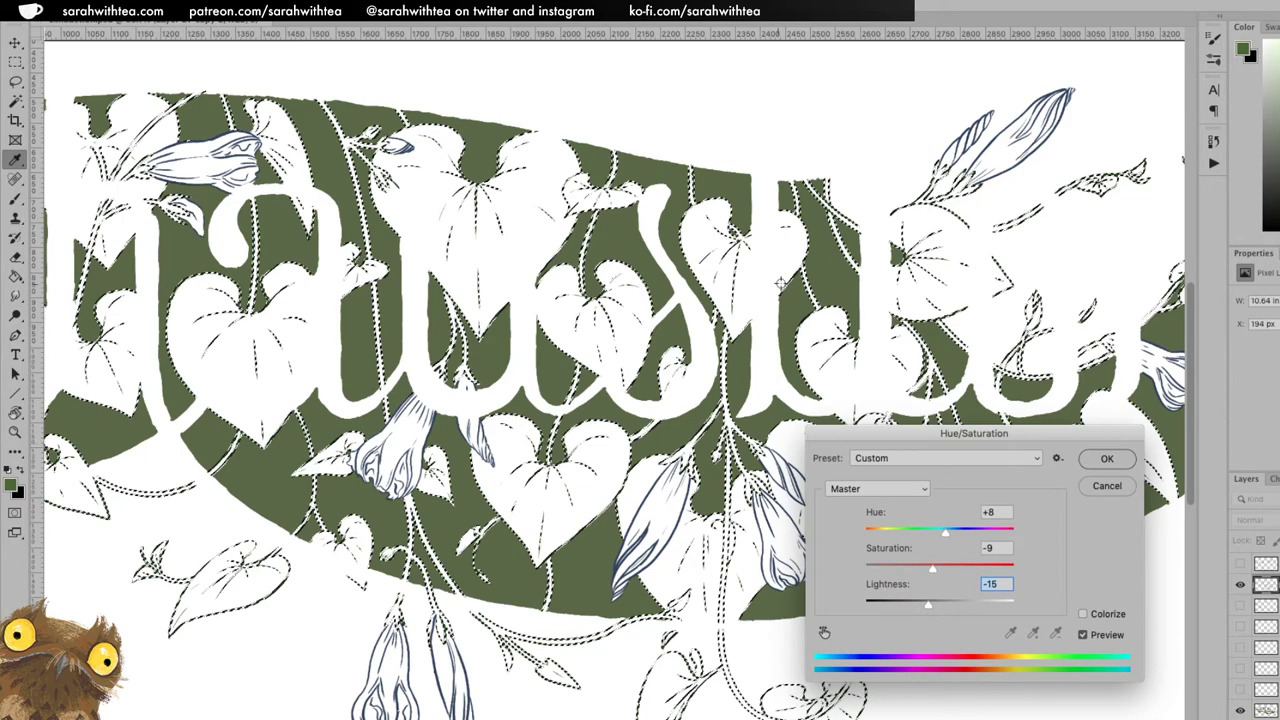
left_click(1100, 464)
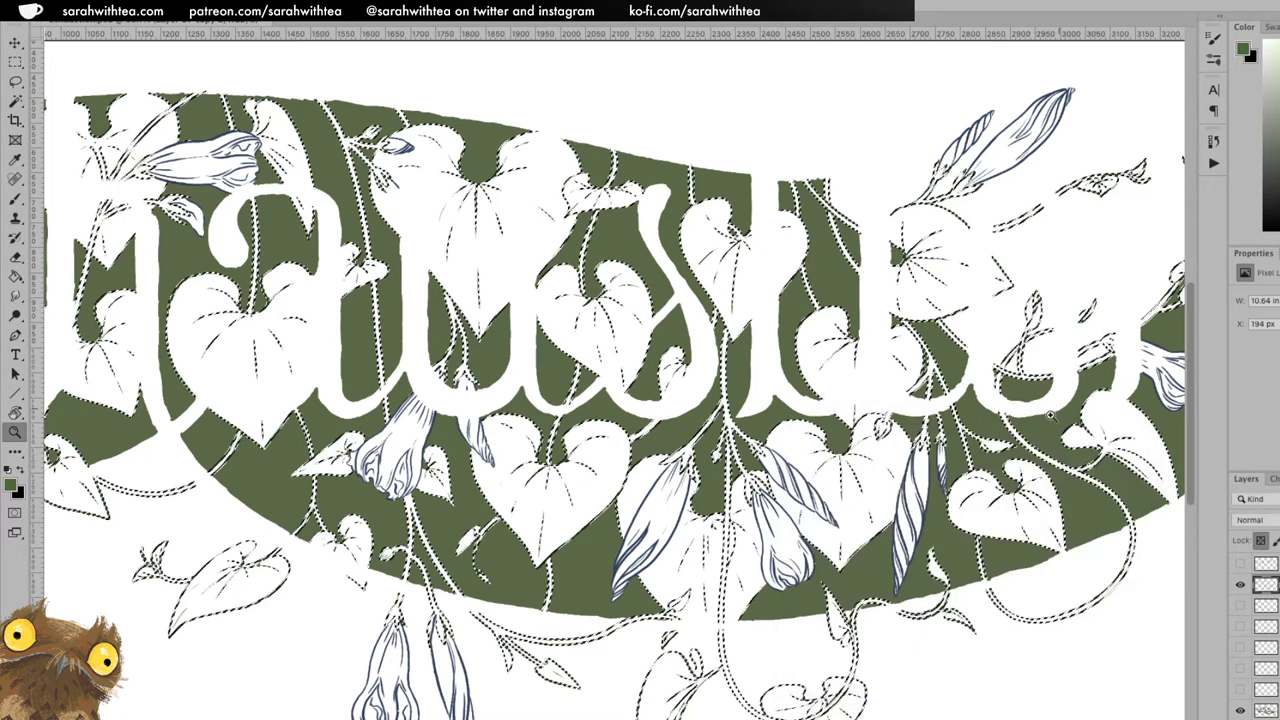
left_click(205, 5)
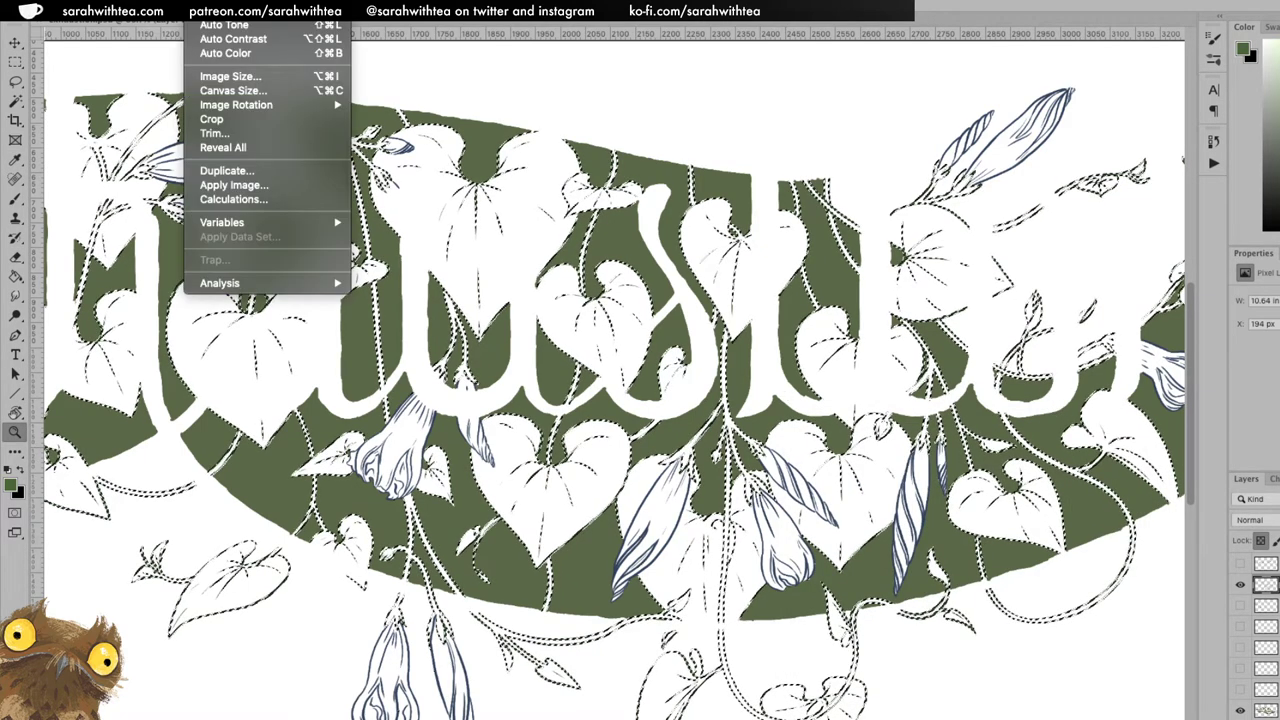
mouse_move(435, 5)
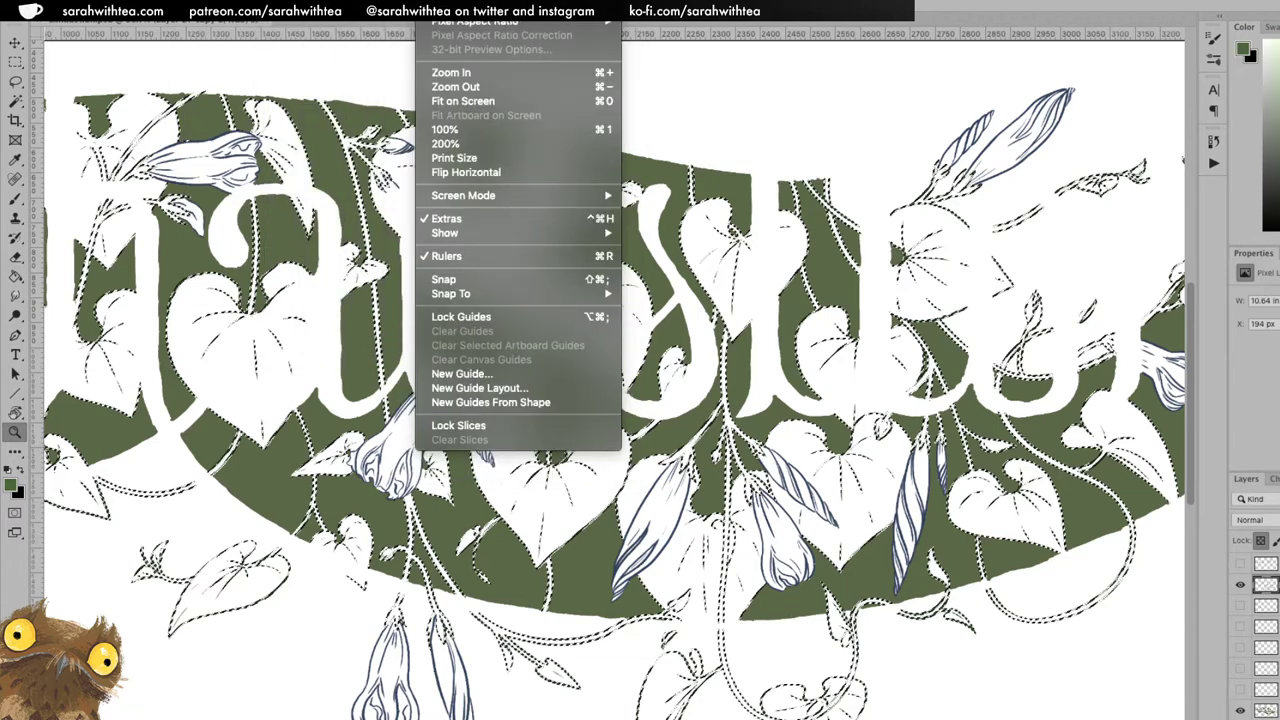
mouse_move(205, 2)
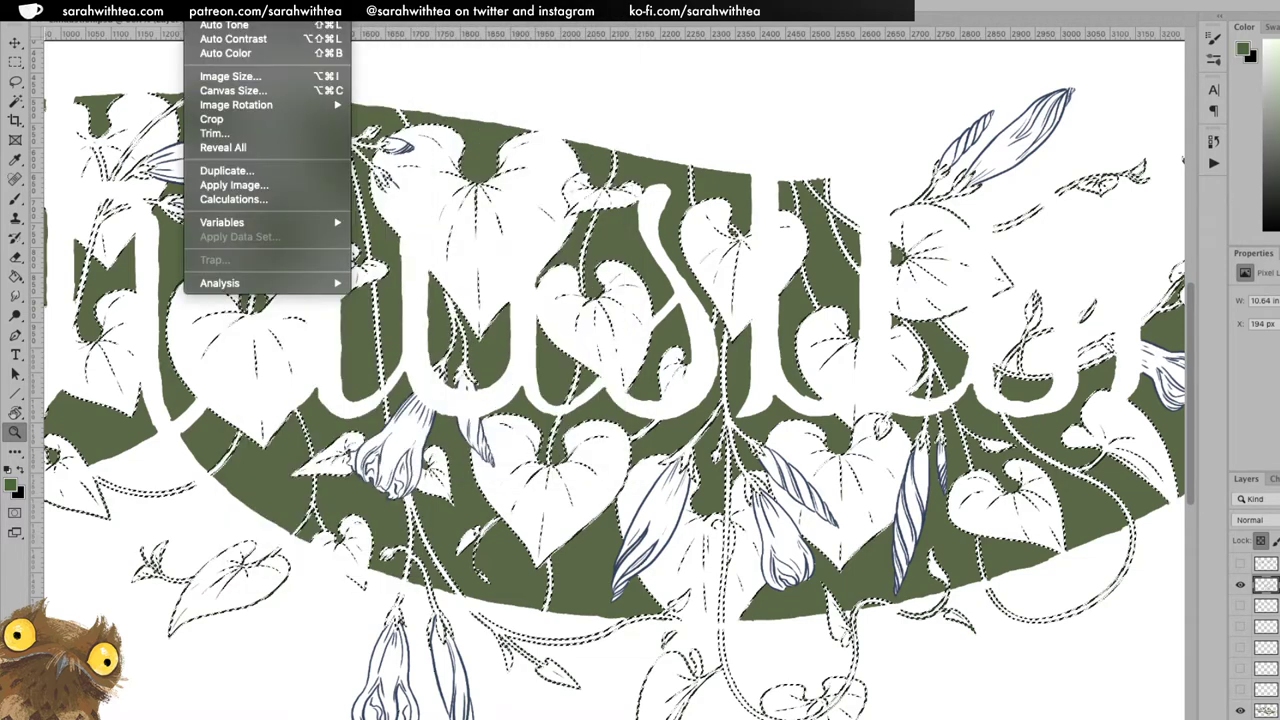
mouse_move(140, 5)
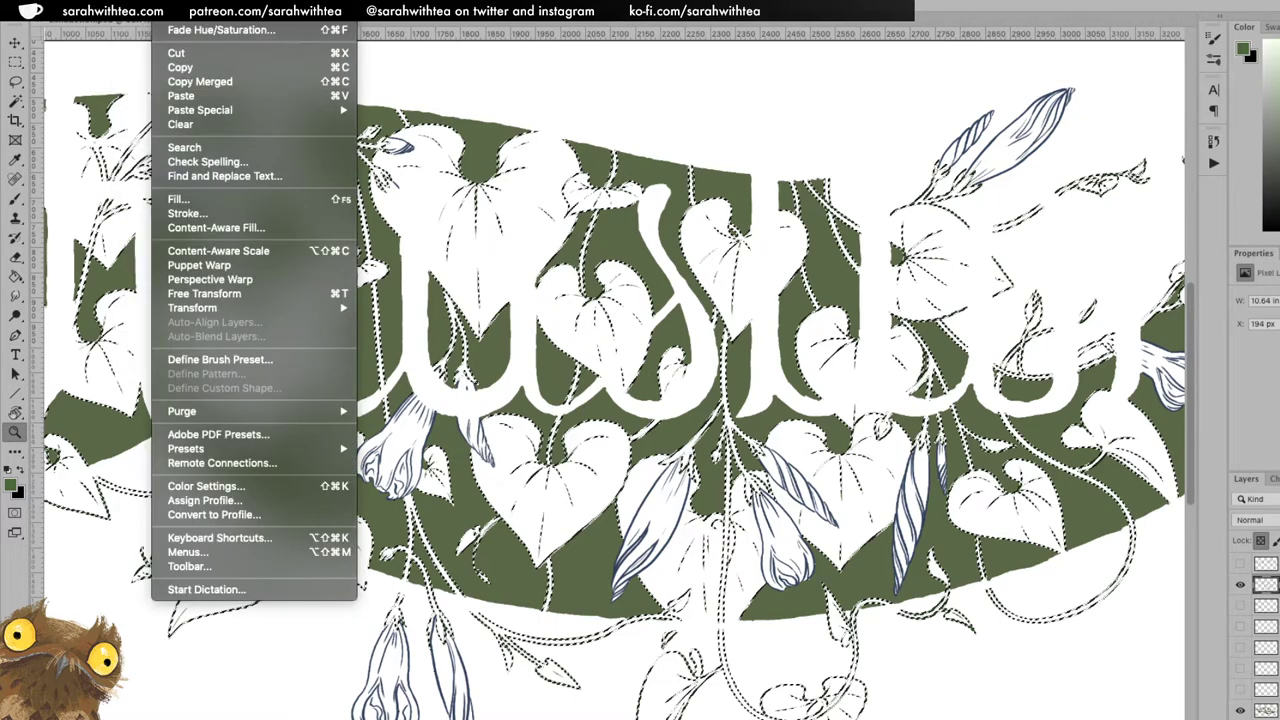
left_click(170, 5)
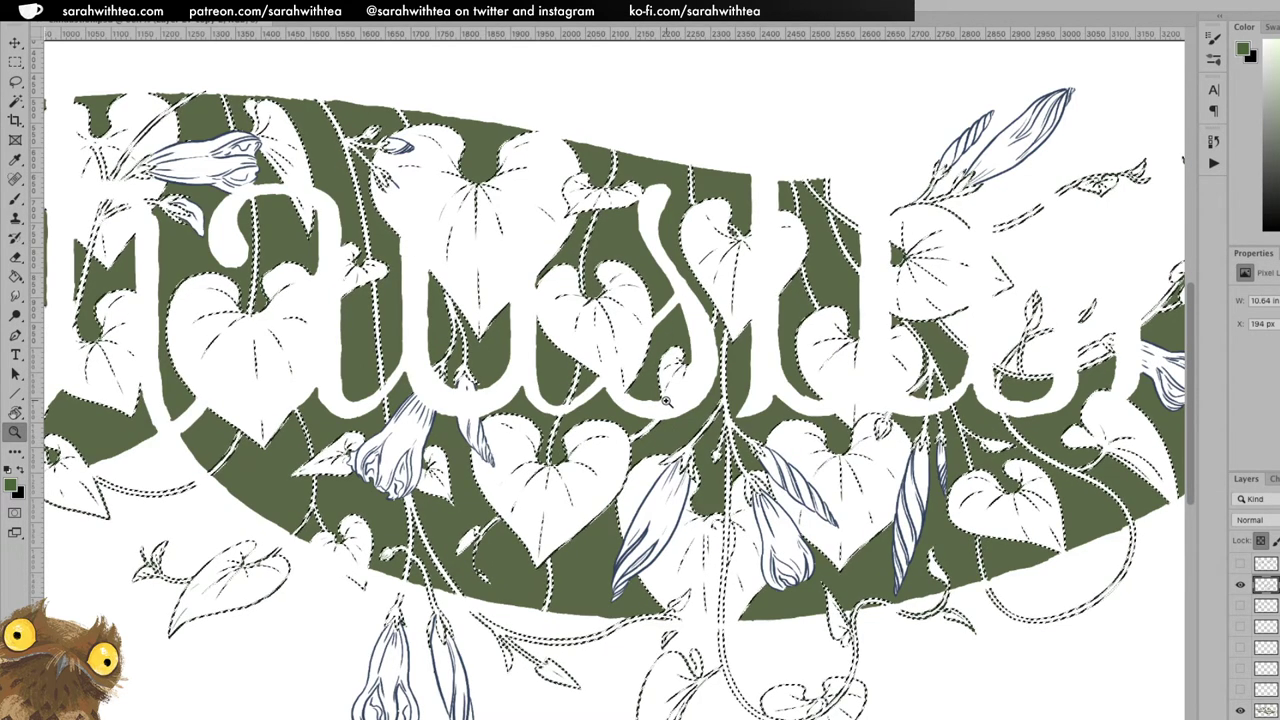
Inspect the recolored green leaf lines up close and hide the selection outline.
left_click(656, 328)
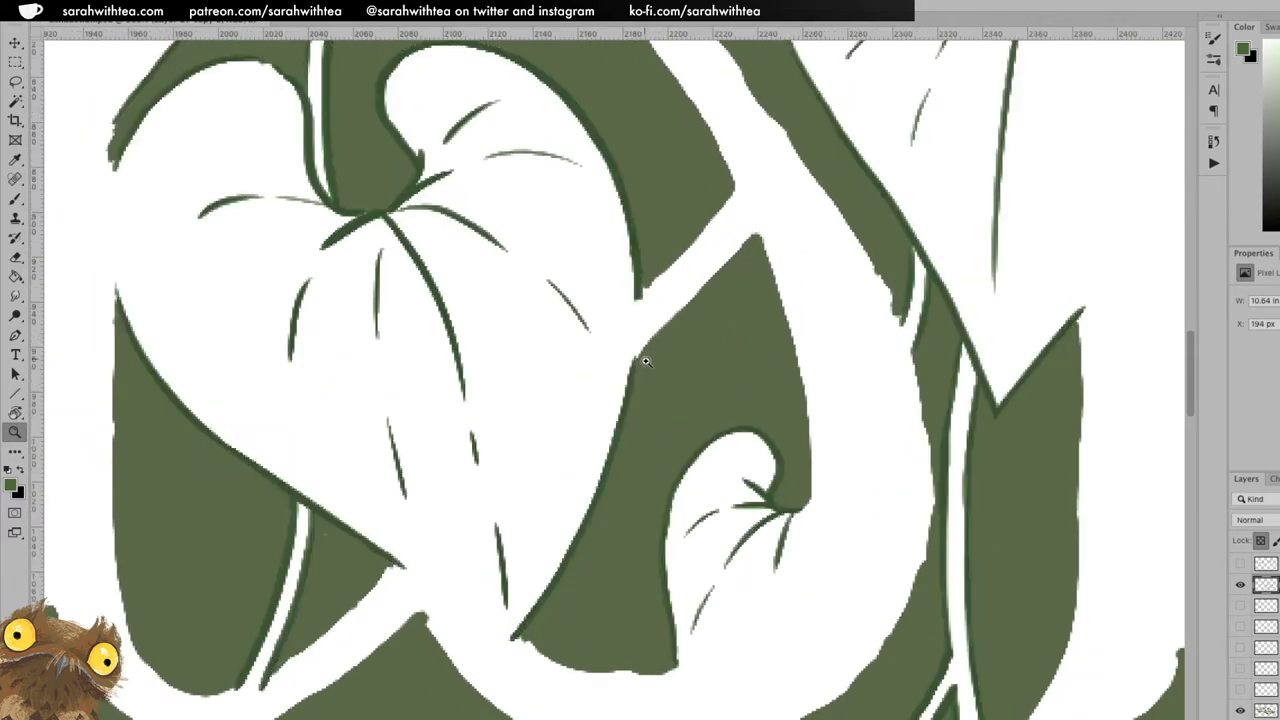
left_click(646, 366, "alt")
left_click(654, 382, "alt")
left_click(661, 398, "alt")
scroll(665, 413, "down", 2)
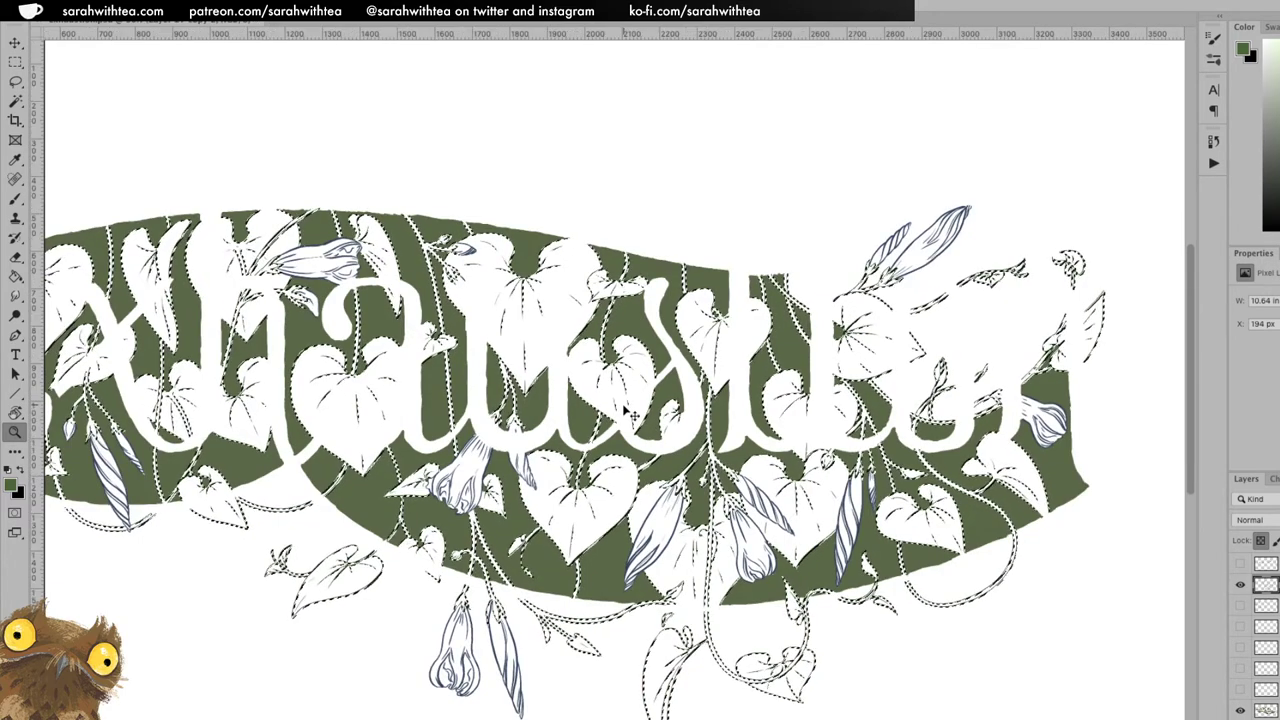
key("ctrl+d")
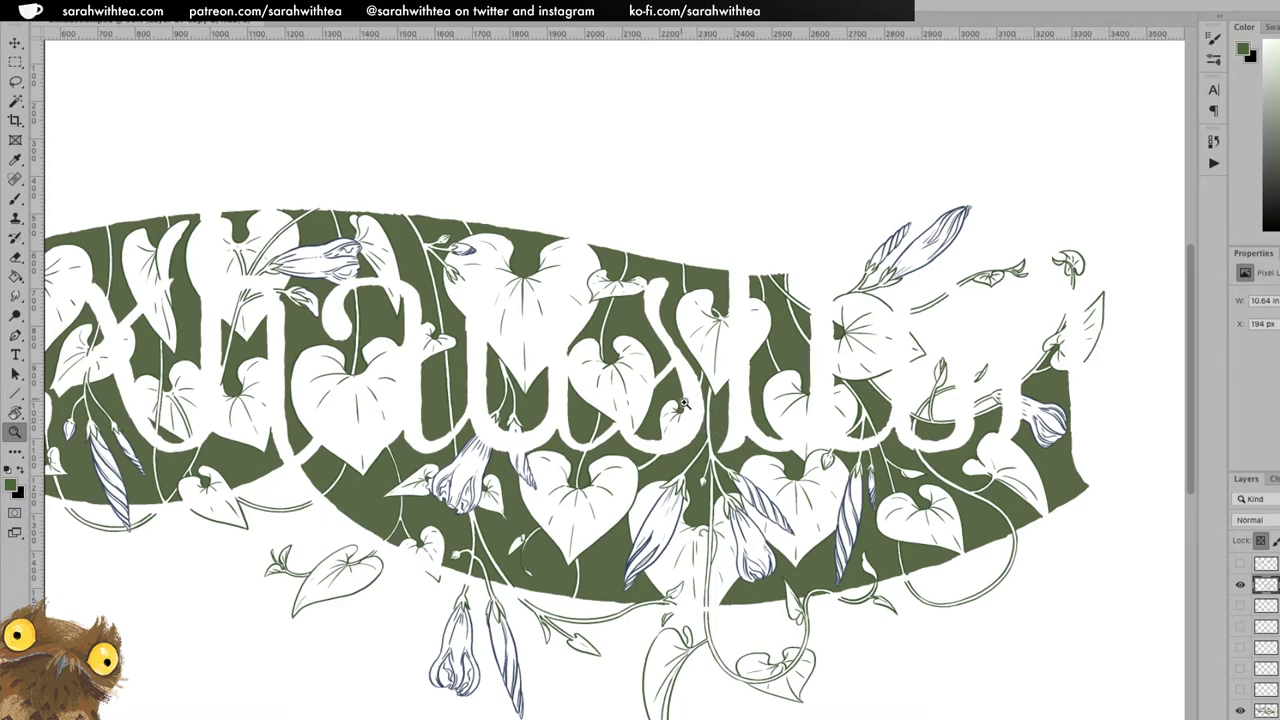
Lighten and warm the selected green leaf lines with Hue/Saturation: hue -29, saturation +58, lightness +32.
scroll(684, 403, "up", 1)
scroll(690, 452, "up", 1)
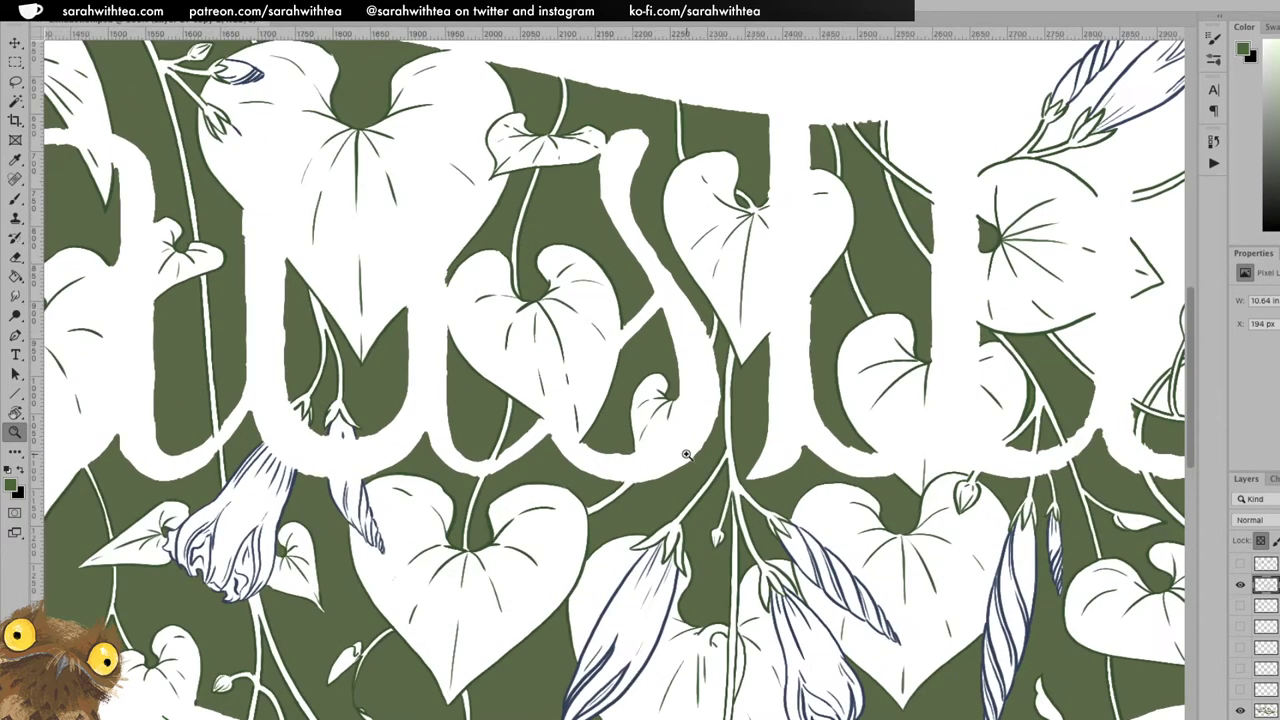
key("ctrl+l")
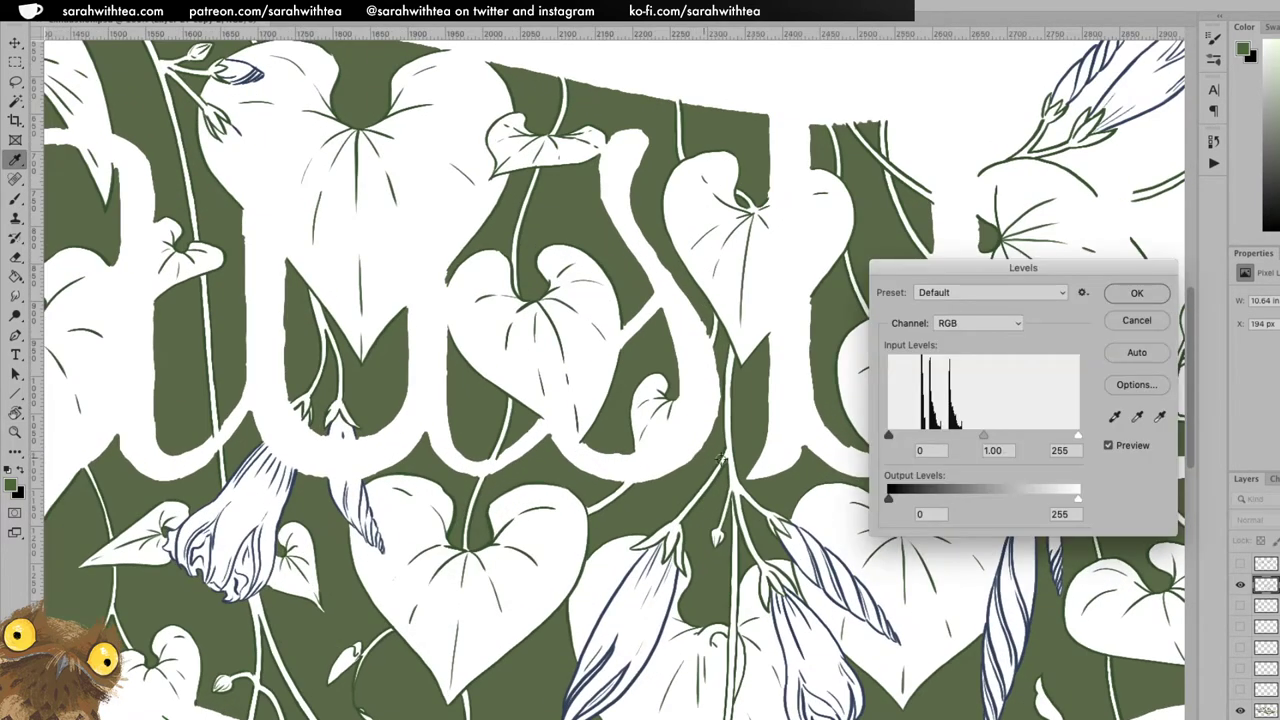
key("Escape")
key("ctrl+u")
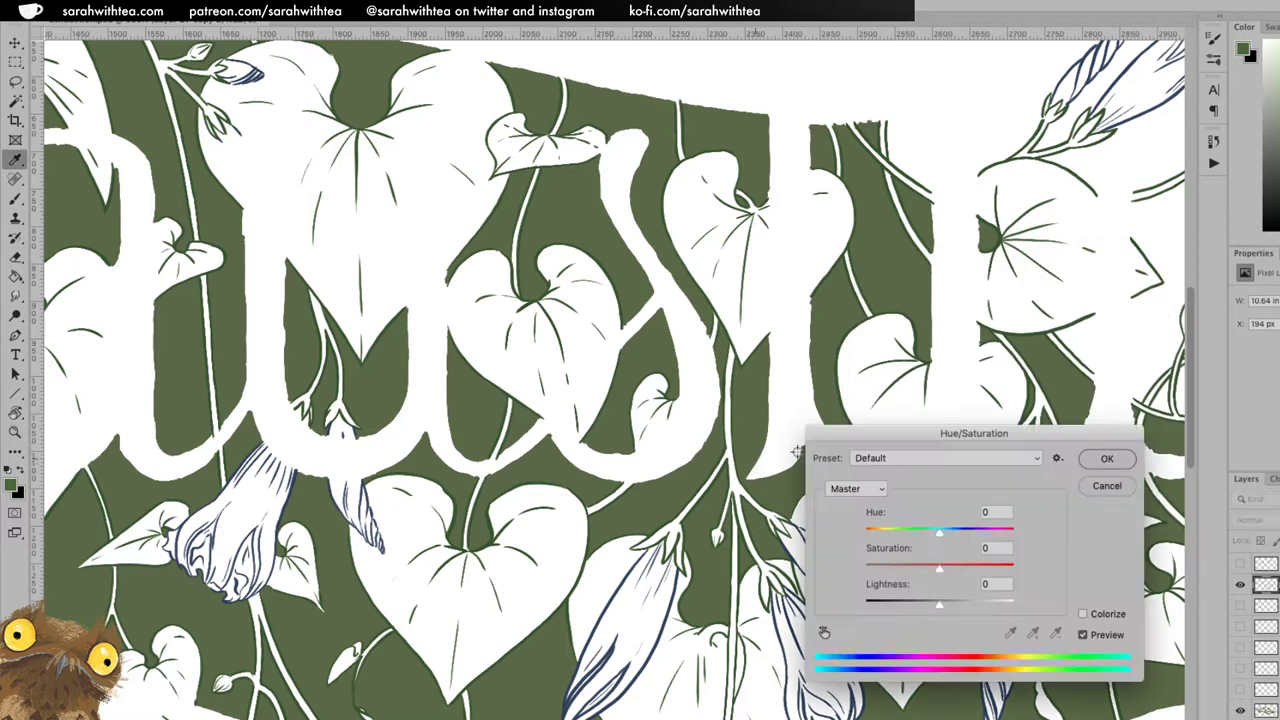
left_click_drag(952, 537, 925, 537)
mouse_move(938, 605)
left_mouse_down()
mouse_move(927, 609)
mouse_move(953, 607)
left_mouse_up()
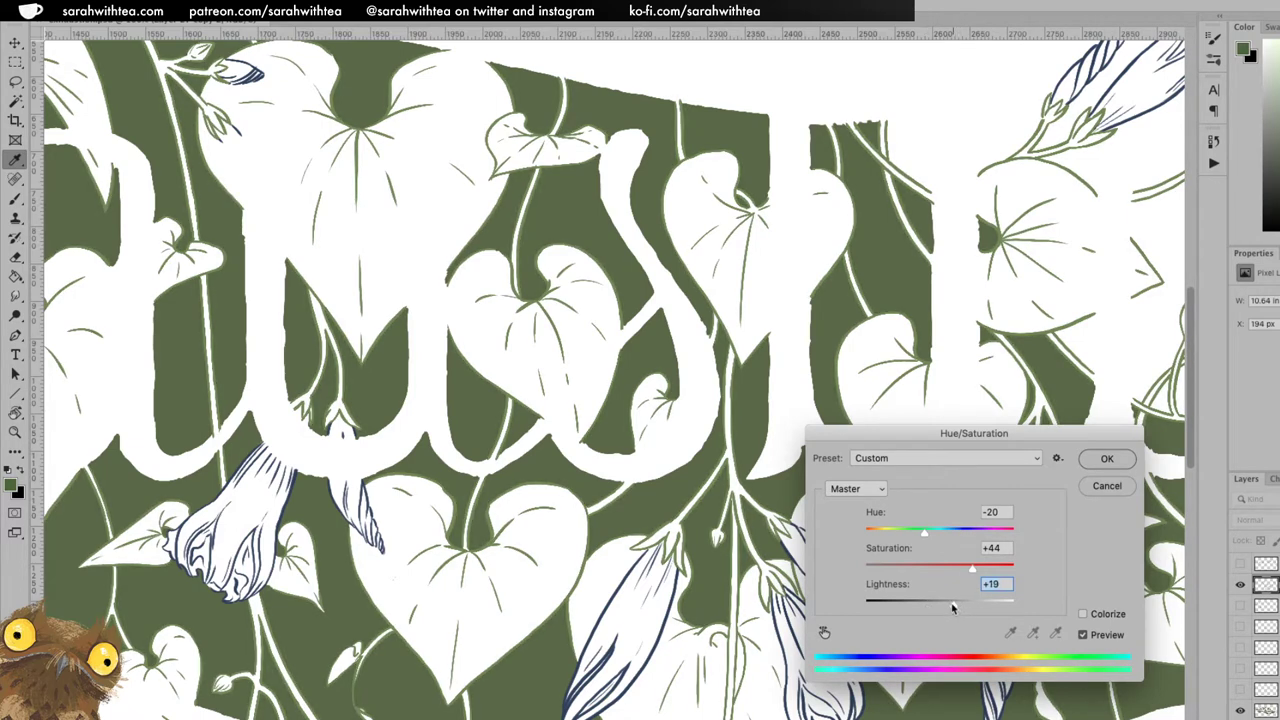
left_click(973, 570)
left_click_drag(924, 536, 918, 536)
left_click_drag(972, 568, 985, 571)
left_click_drag(920, 531, 919, 535)
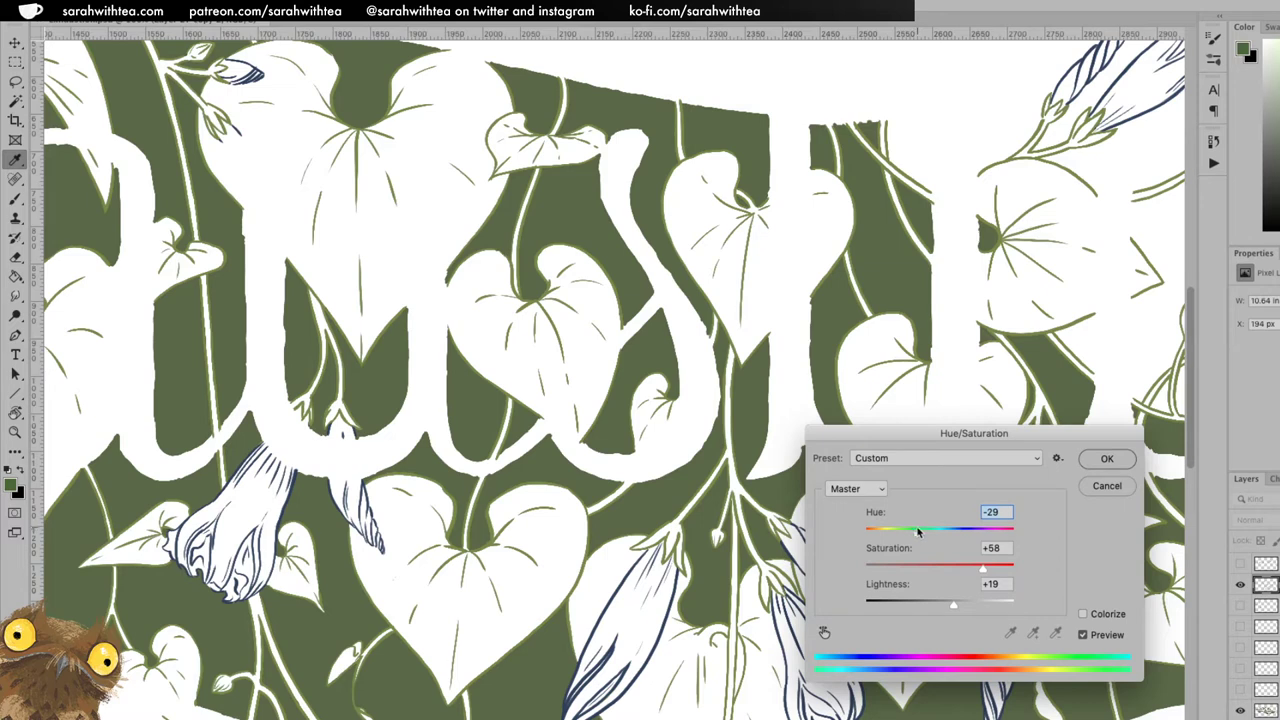
left_click_drag(955, 605, 966, 609)
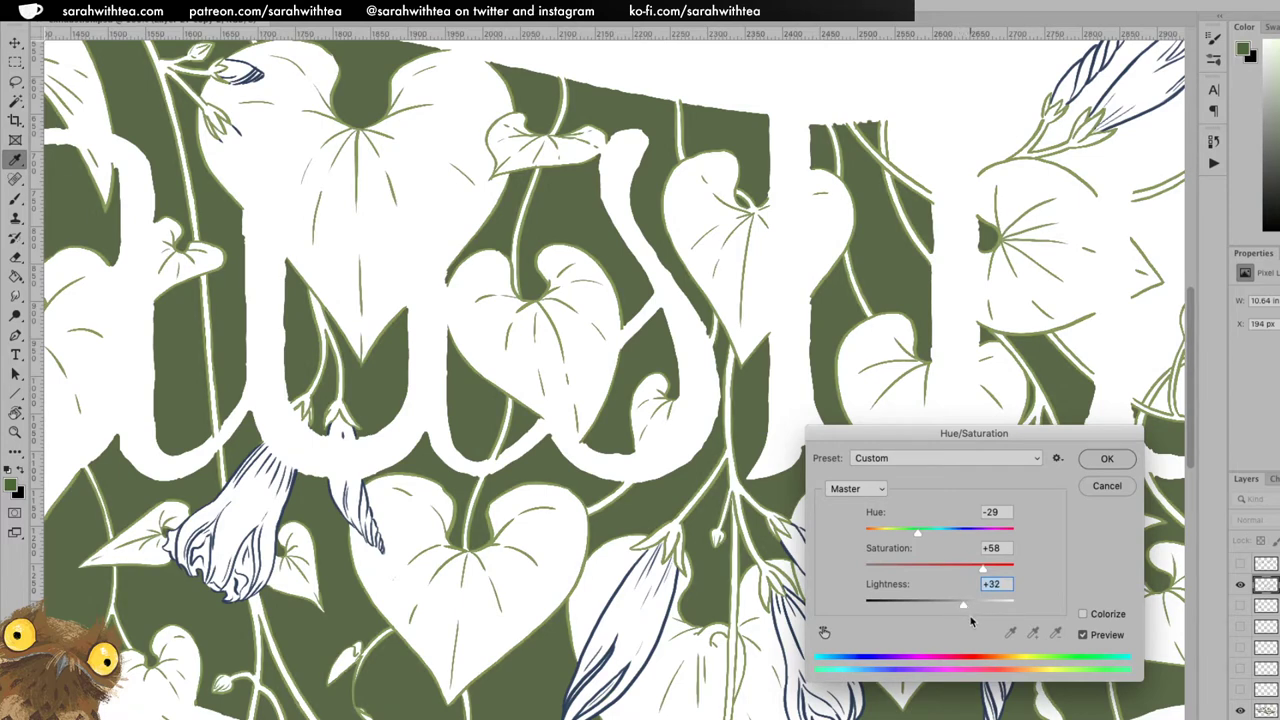
left_click(1101, 460)
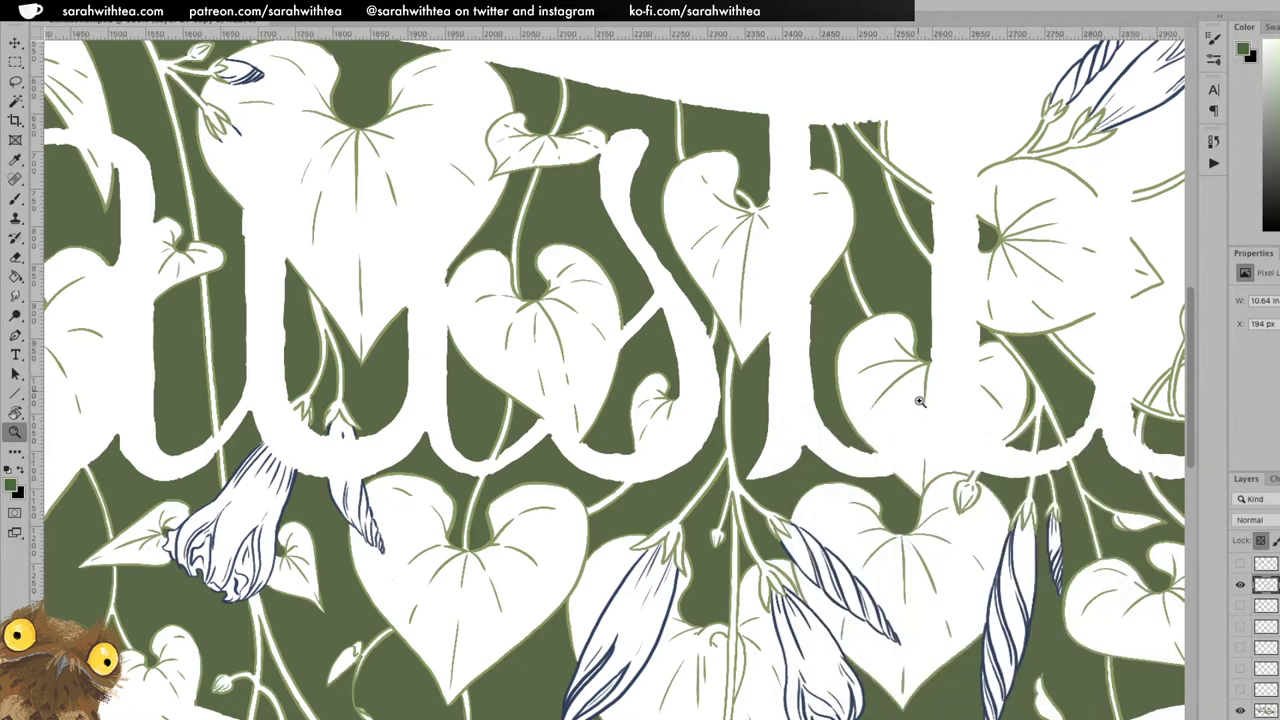
Examine the lightened leaf and vine lines across the whole illustration and up close where they extend past the green background.
left_click(914, 458, "alt")
left_click(914, 458, "alt")
left_click(917, 506, "alt")
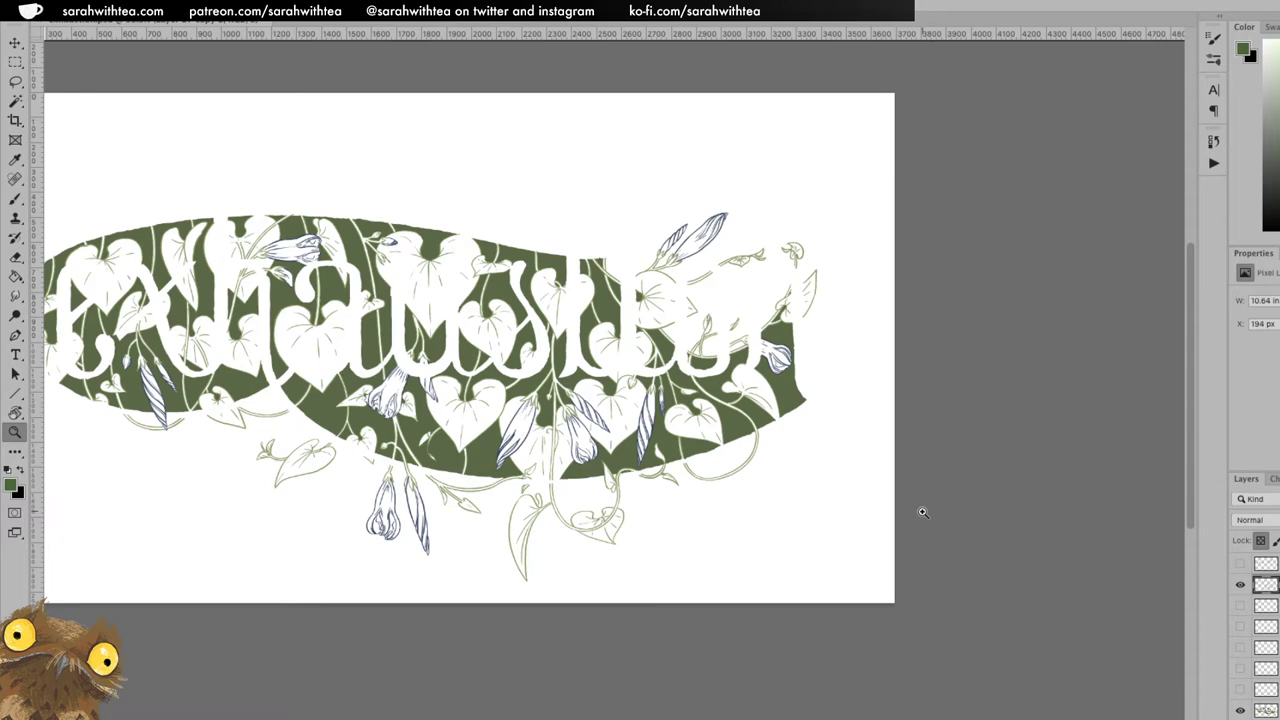
left_click_drag(606, 534, 609, 540)
left_click(610, 541)
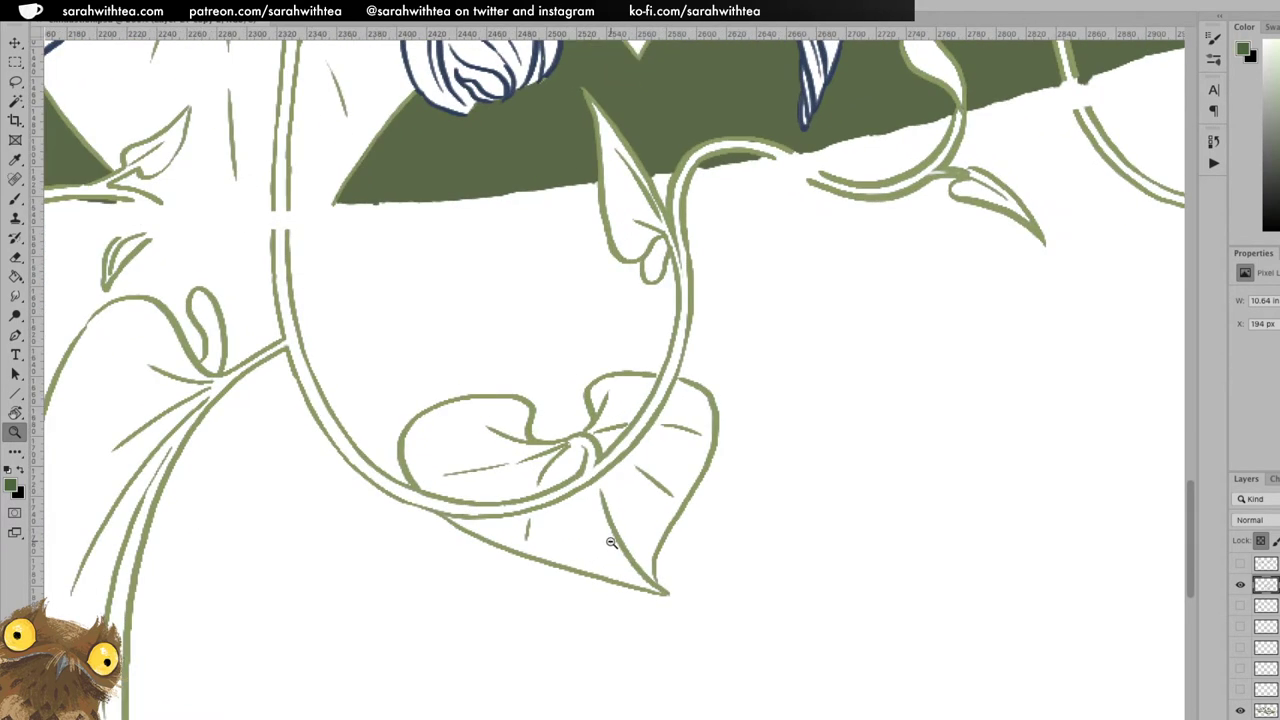
left_click(611, 541, "alt")
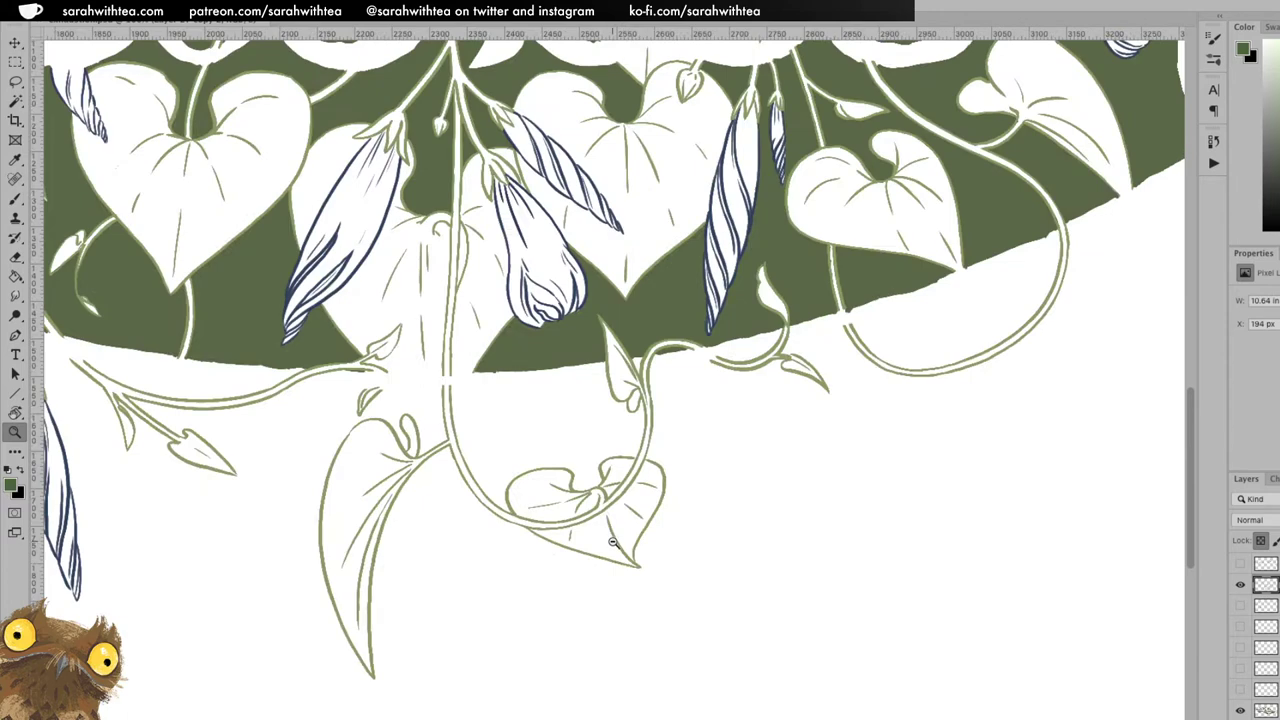
left_click(613, 541, "alt")
left_click_drag(590, 476, 704, 550)
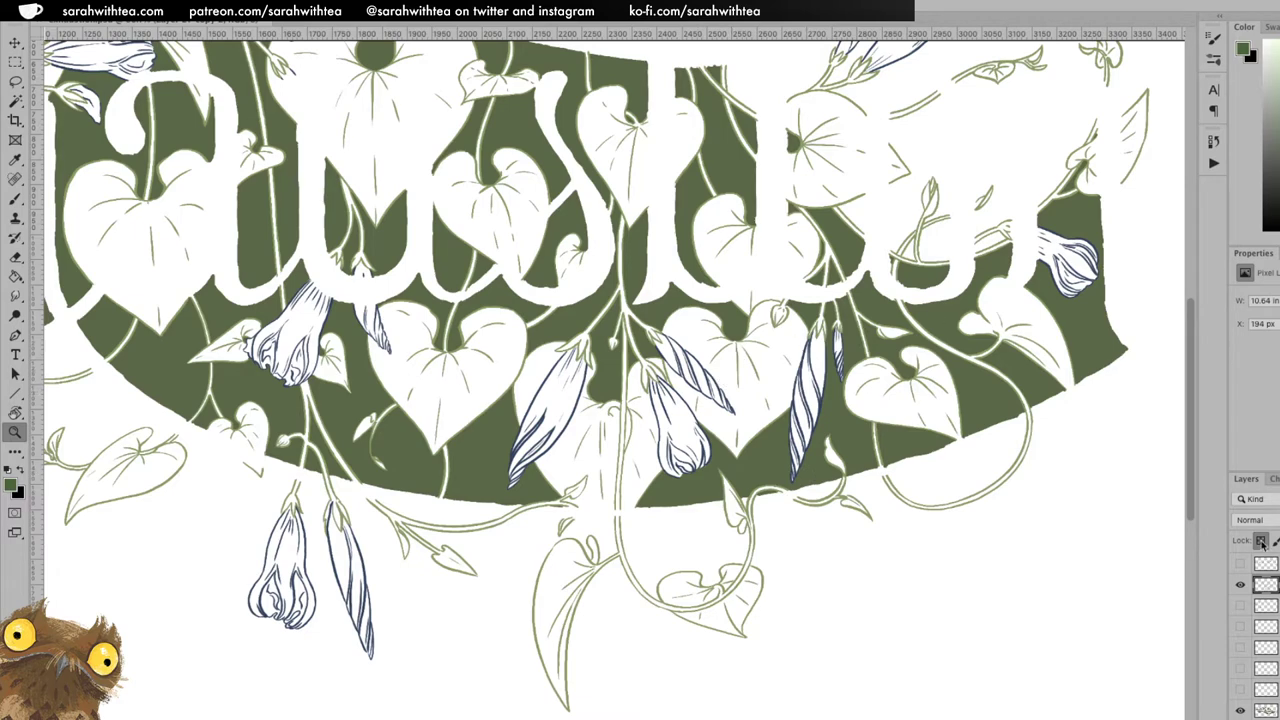
Show the brown lettering outline layer over the leaves and view the full word "exhaustion".
left_click(1240, 564)
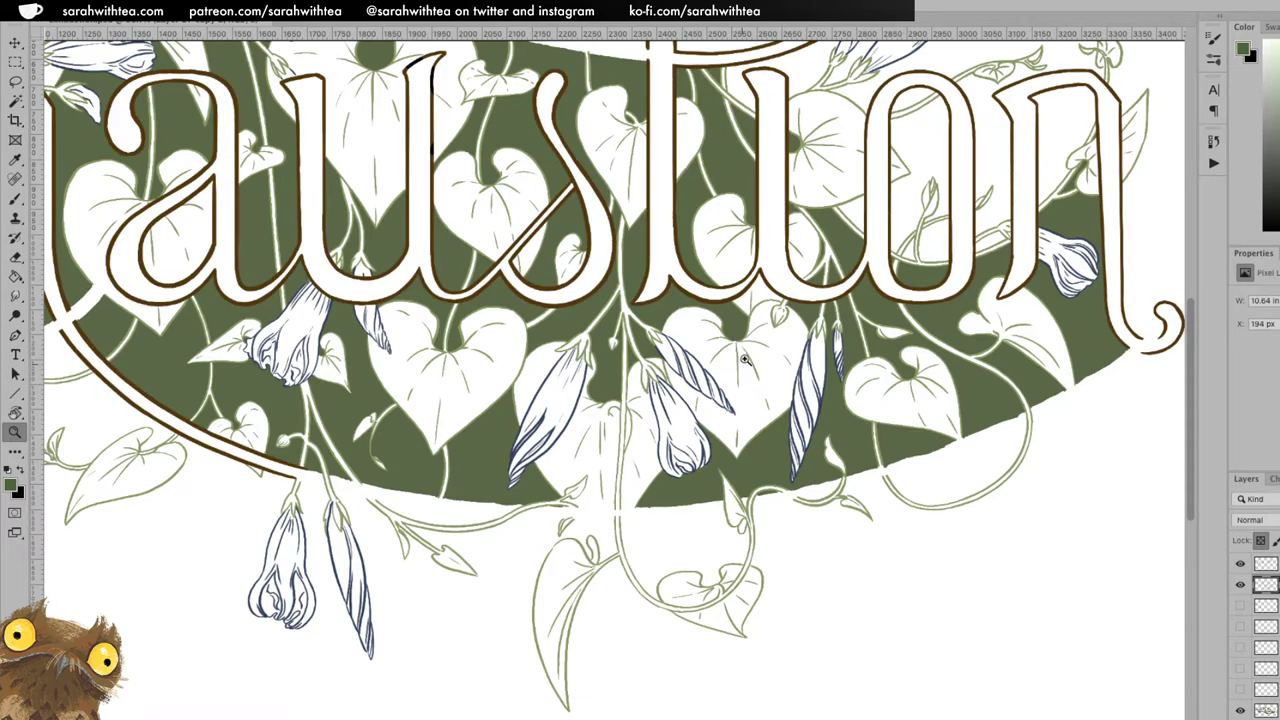
left_click(755, 425, "alt")
left_click(755, 425, "alt")
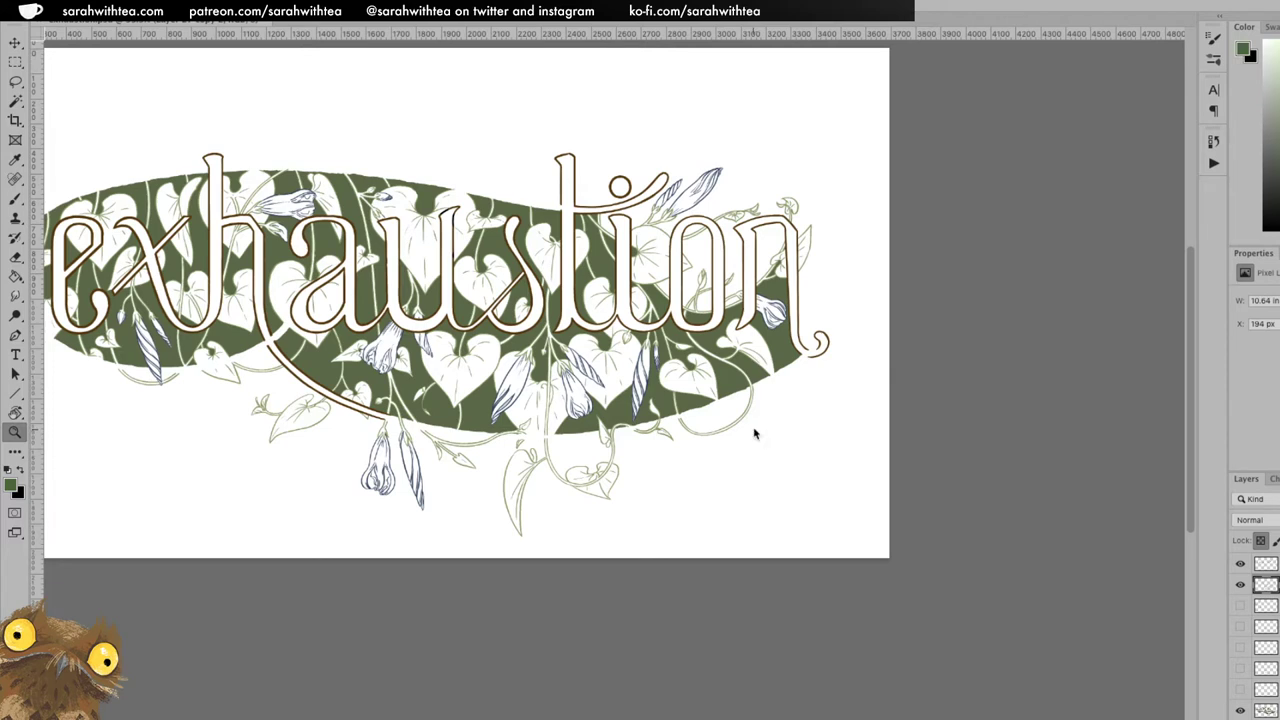
Try darker leaf lines with Hue/Saturation, once at lightness -64 and once at saturation +20 with lightness -32.
key("ctrl+u")
left_click_drag(937, 596, 892, 604)
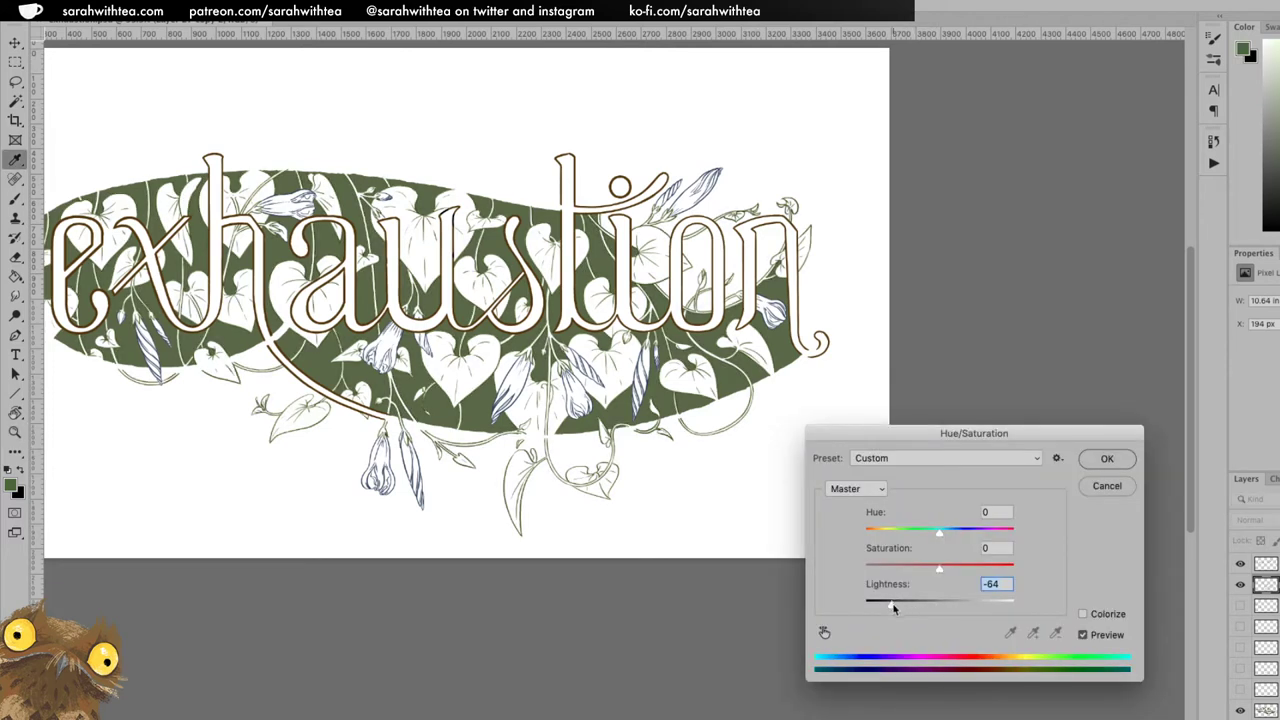
left_click(1100, 489)
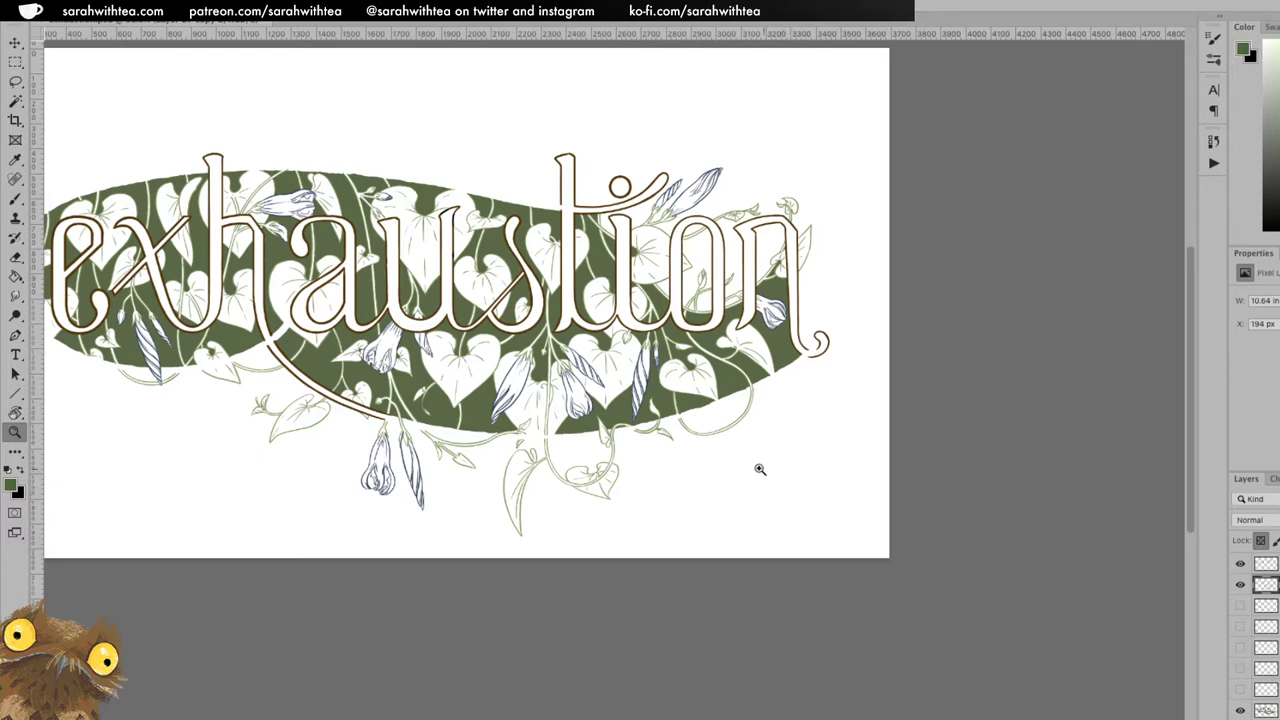
key("ctrl+u")
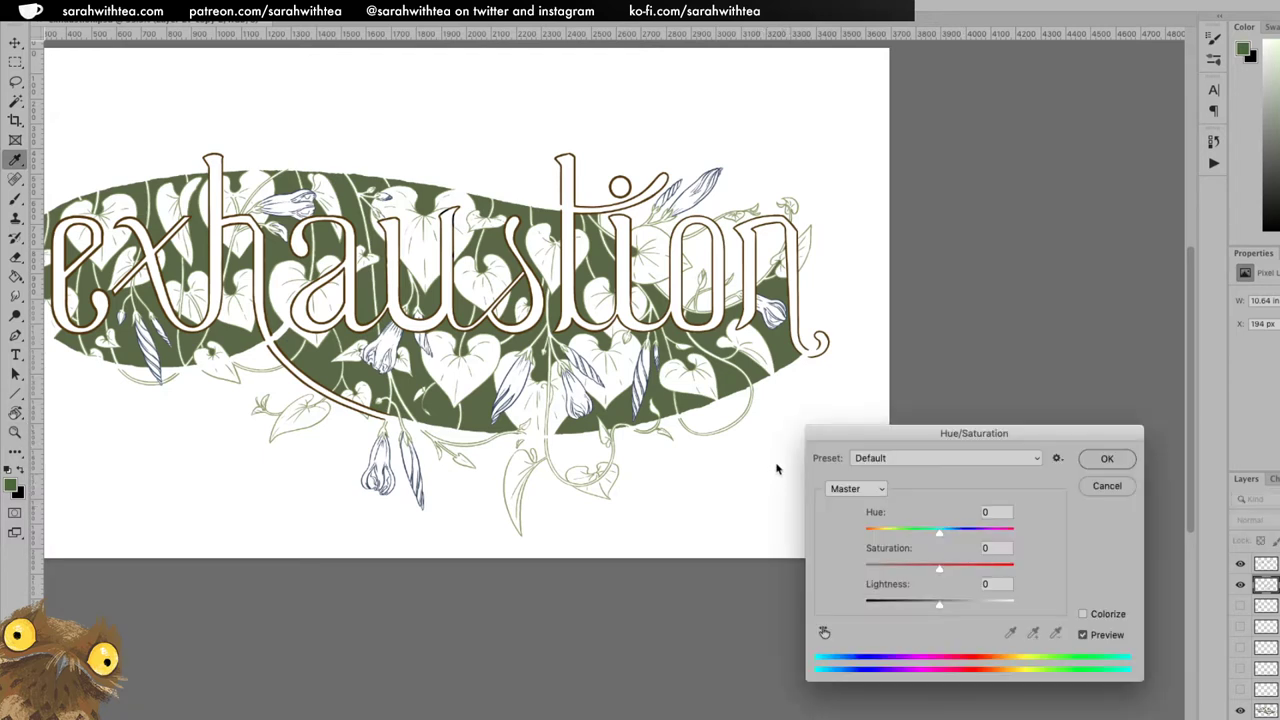
left_click_drag(939, 570, 917, 608)
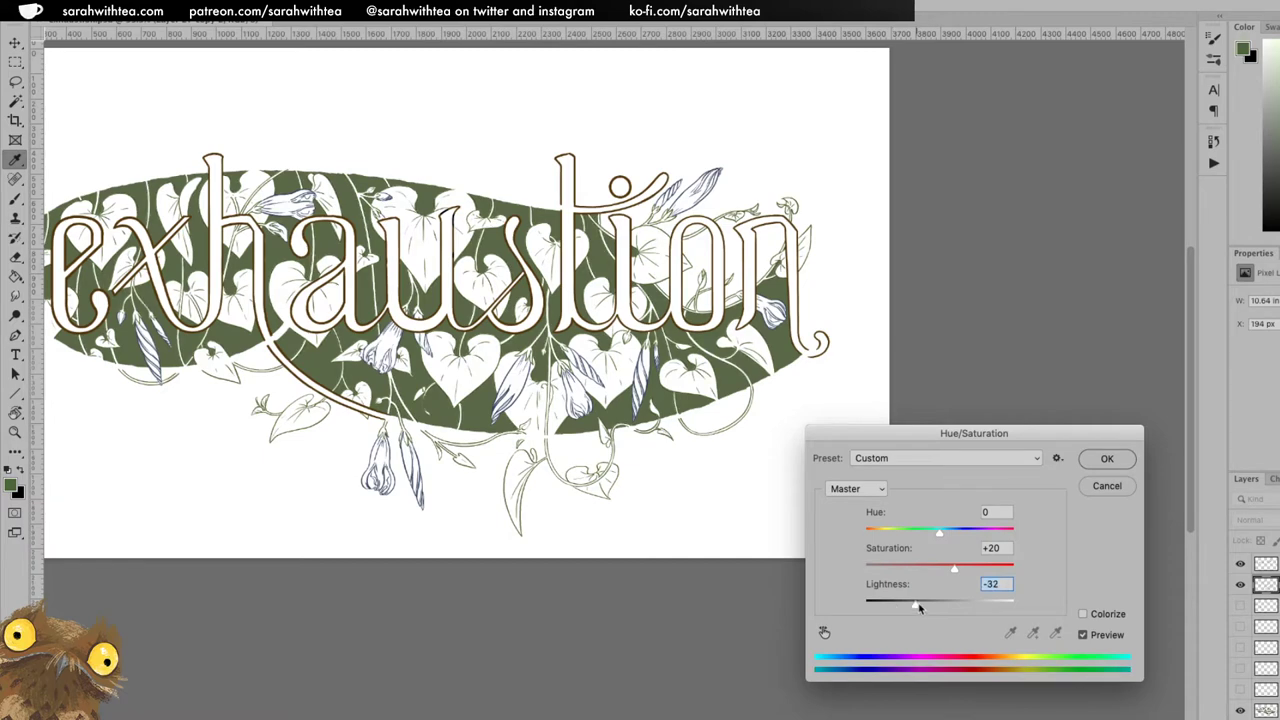
left_click(1104, 486)
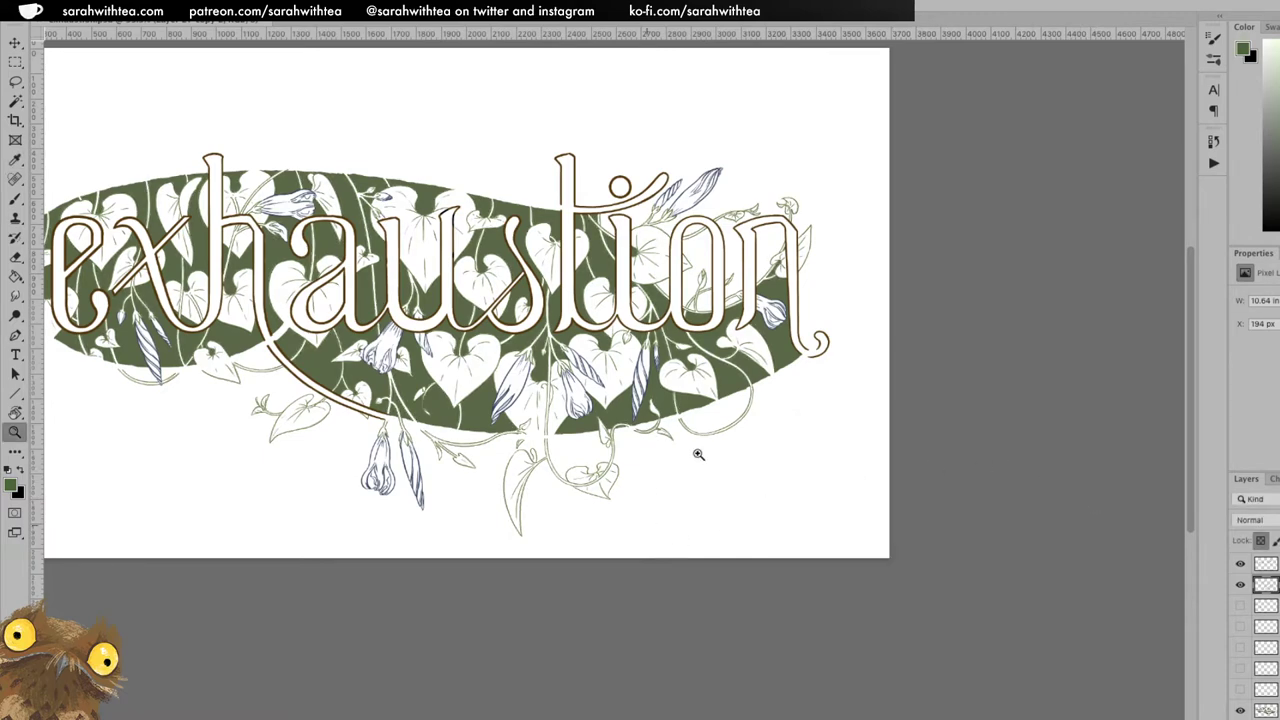
Show the remaining hidden layers with the blue flower colors and the brown border, and review the whole illustration.
left_click(671, 385)
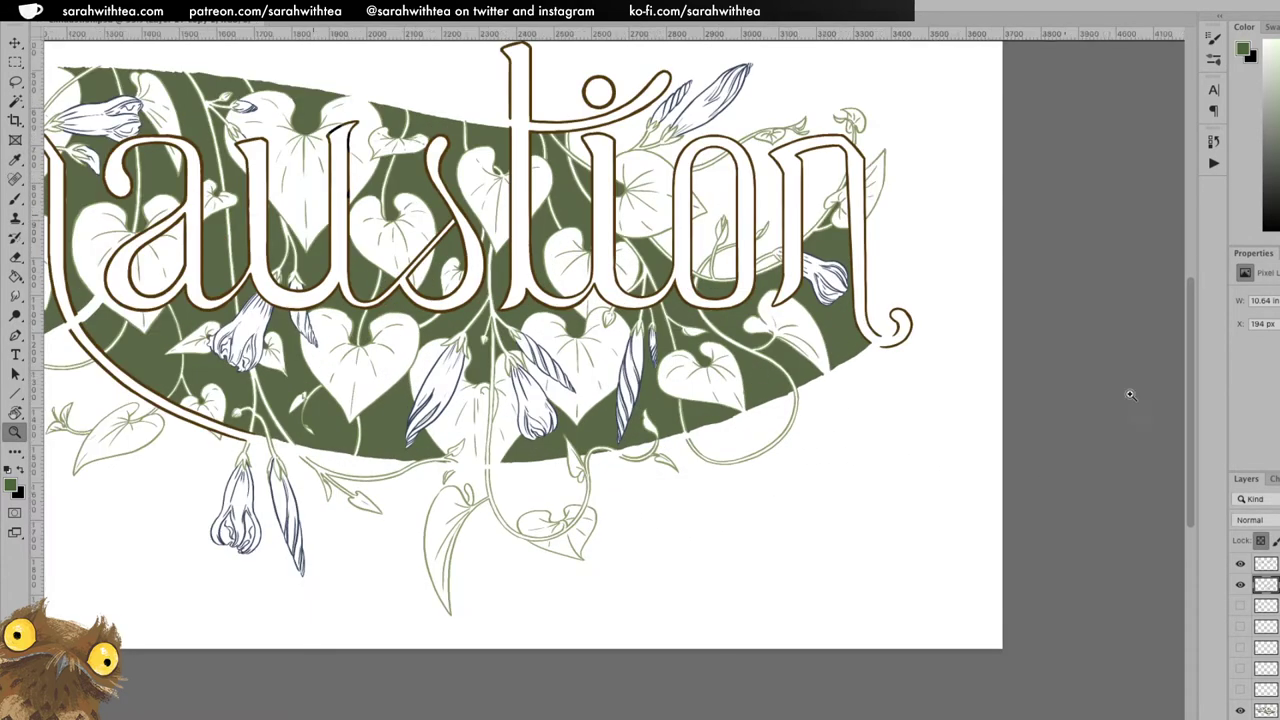
left_click_drag(1240, 605, 1240, 689)
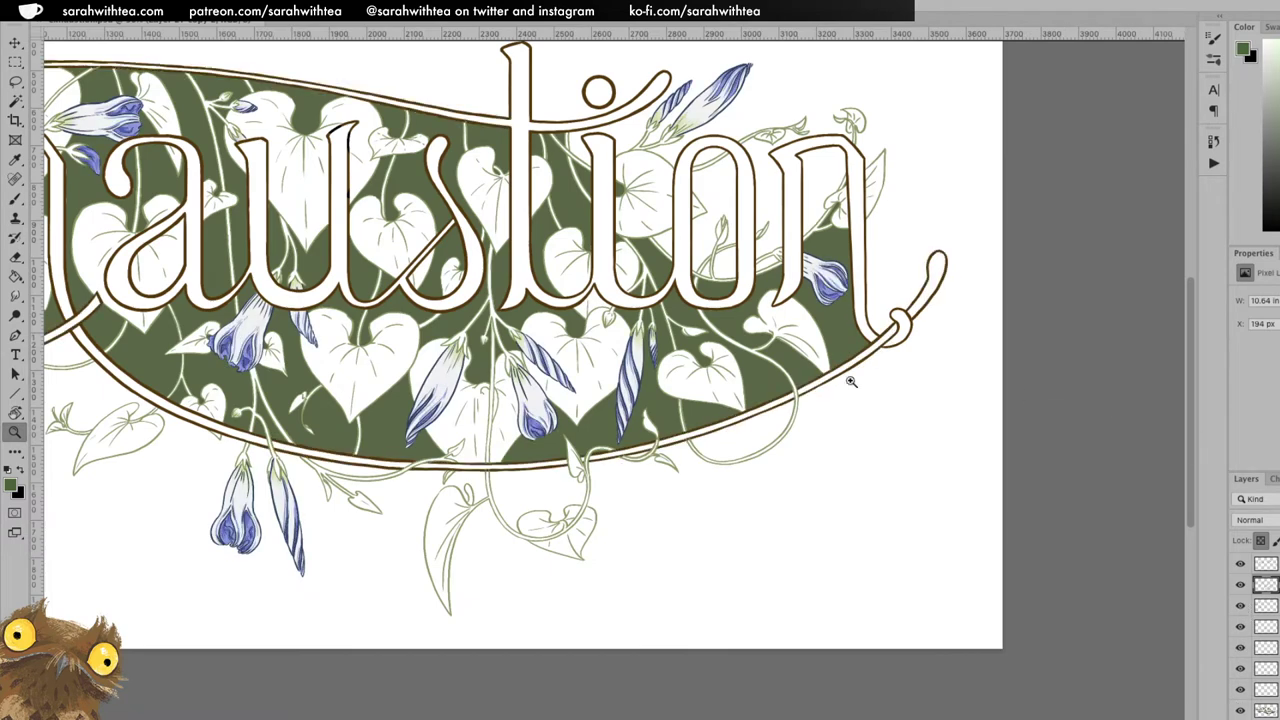
left_click(693, 393, "alt")
left_click_drag(601, 367, 803, 403)
key("ctrl+r")
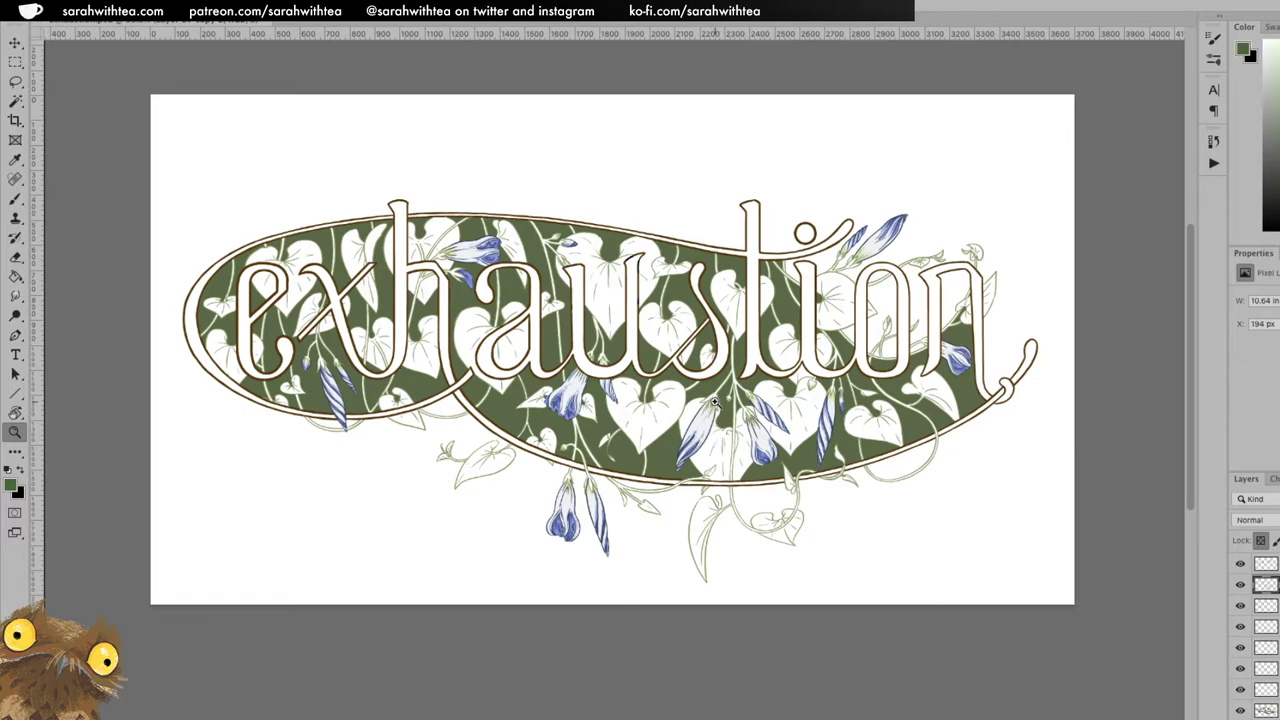
left_click(790, 422)
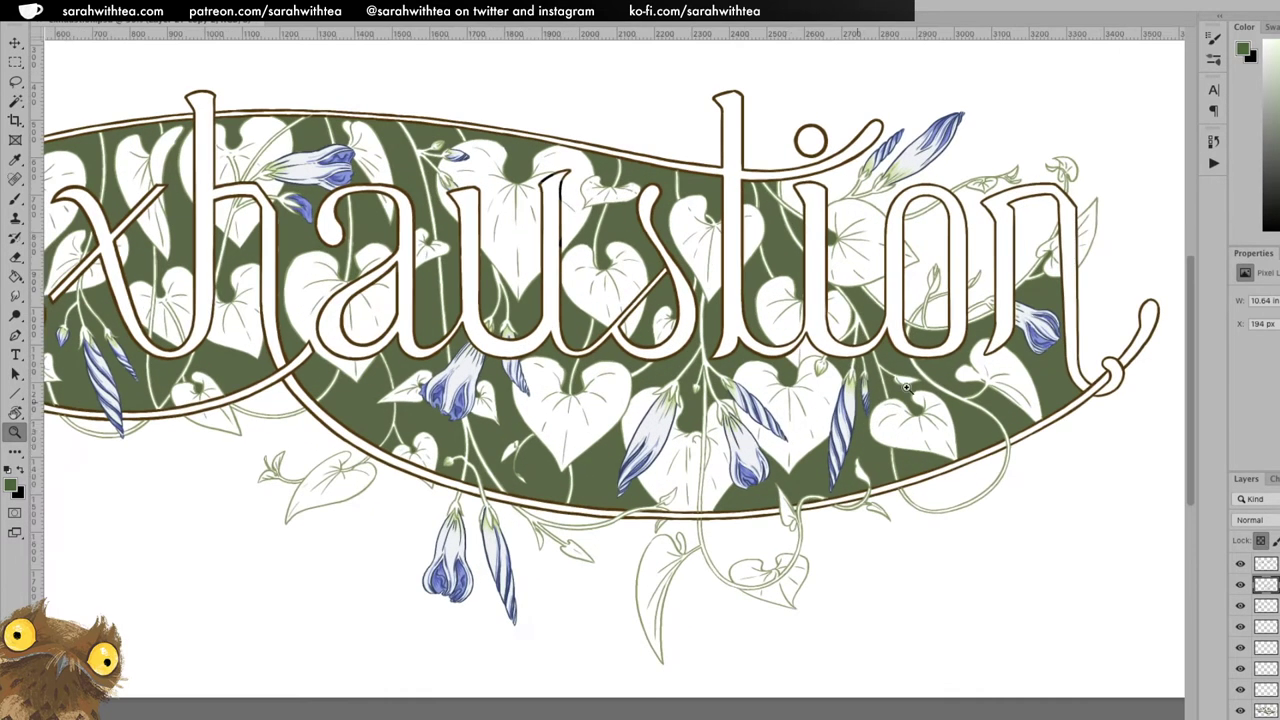
Add a new empty layer beneath the line art for the leaf color and activate the Brush tool.
left_click(1266, 626)
key("alt+shift+super+n")
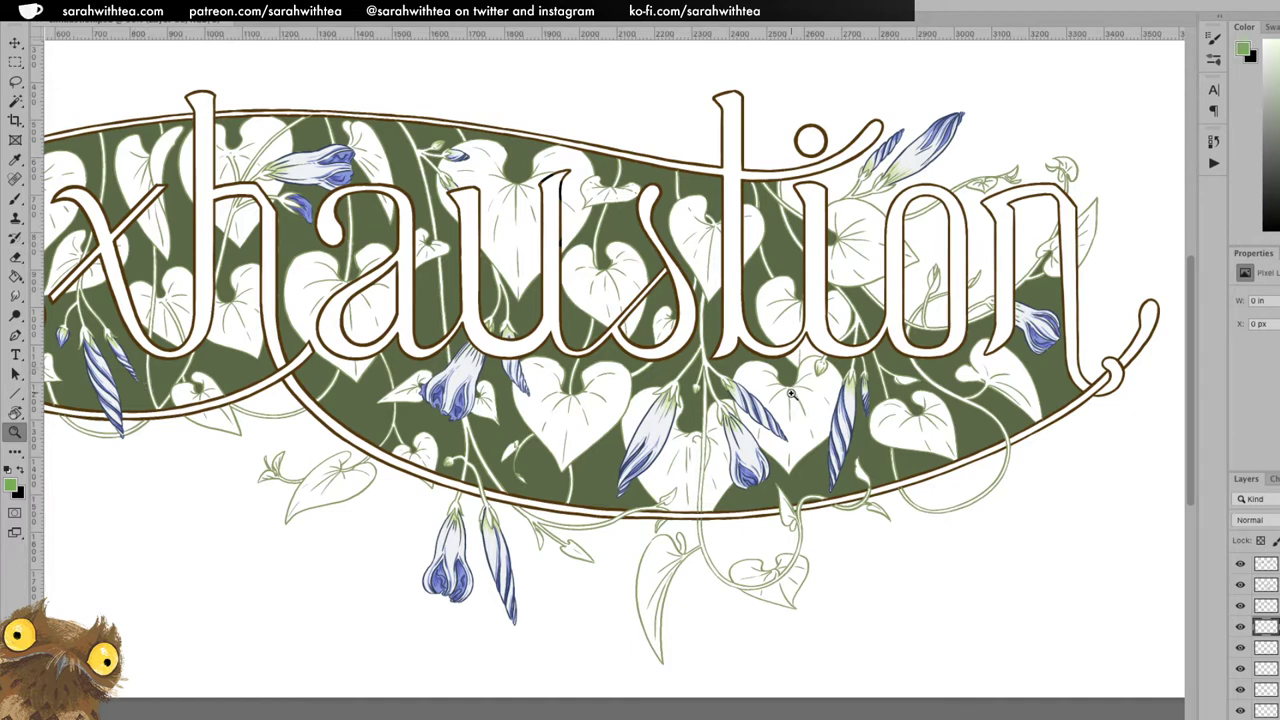
key("b")
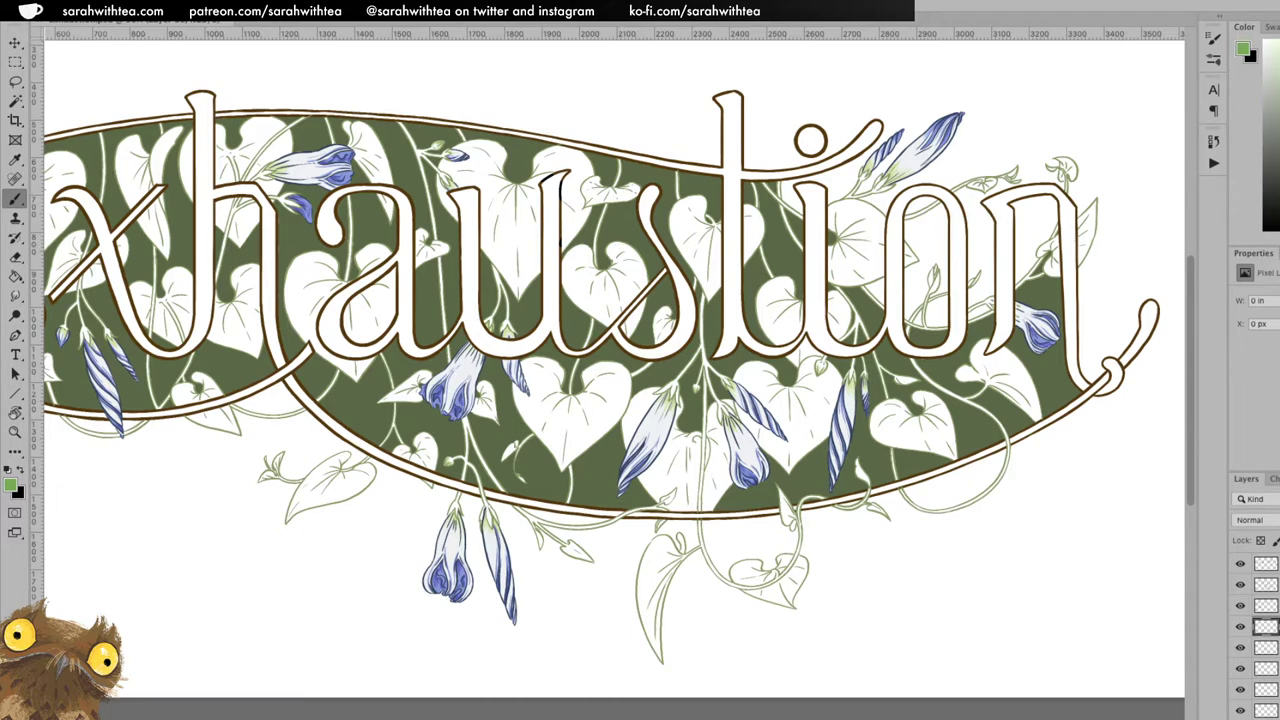
left_click(80, 12)
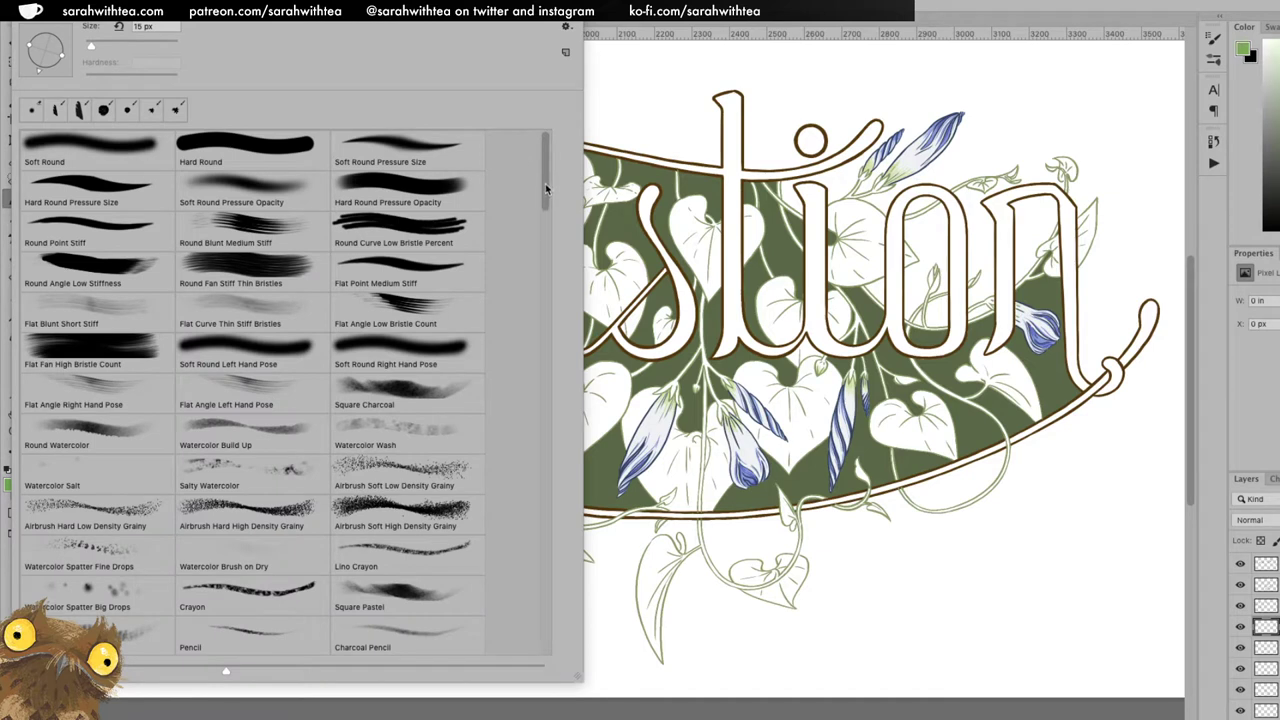
left_click_drag(547, 182, 549, 170)
mouse_move(549, 190)
left_mouse_down()
mouse_move(542, 238)
mouse_move(555, 150)
mouse_move(543, 254)
mouse_move(549, 120)
left_mouse_up()
key("Escape")
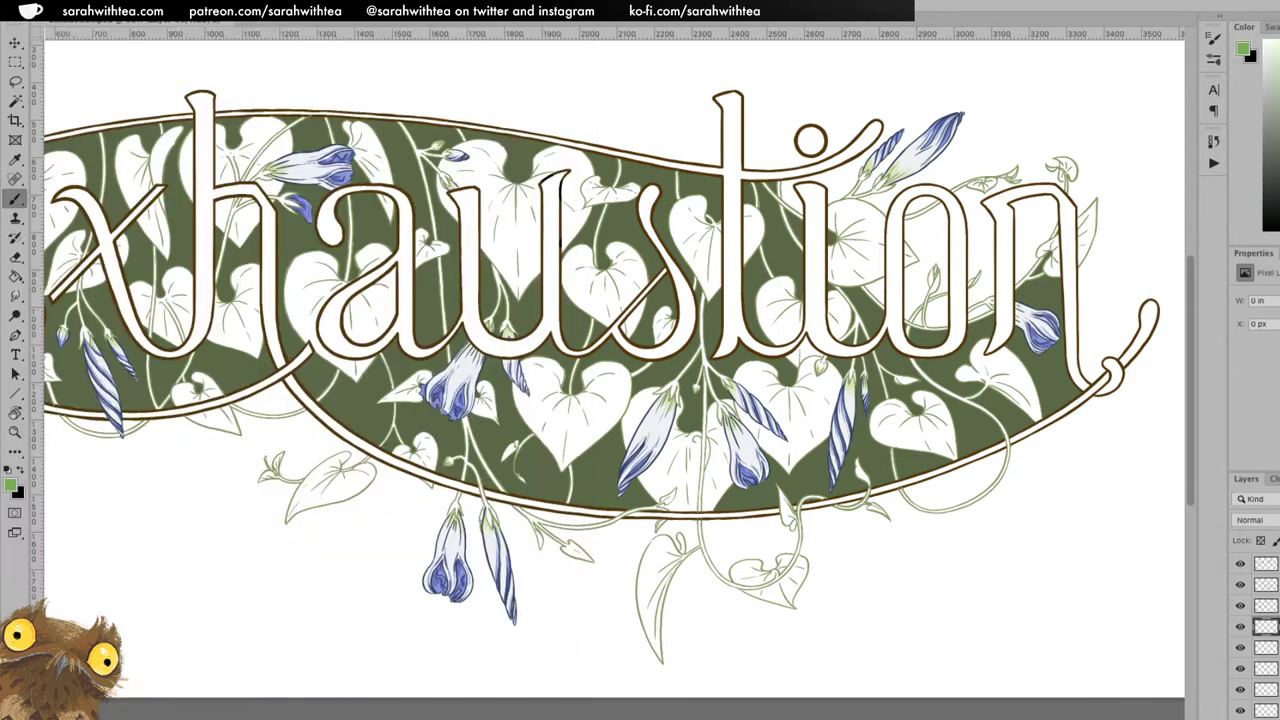
Choose the "Kyle's Inkbox - Smooth Criminal" brush preset and try a green stroke on the large leaf behind the "u".
left_click(57, 10)
mouse_move(266, 236)
left_mouse_down()
mouse_move(265, 287)
mouse_move(276, 216)
left_mouse_up()
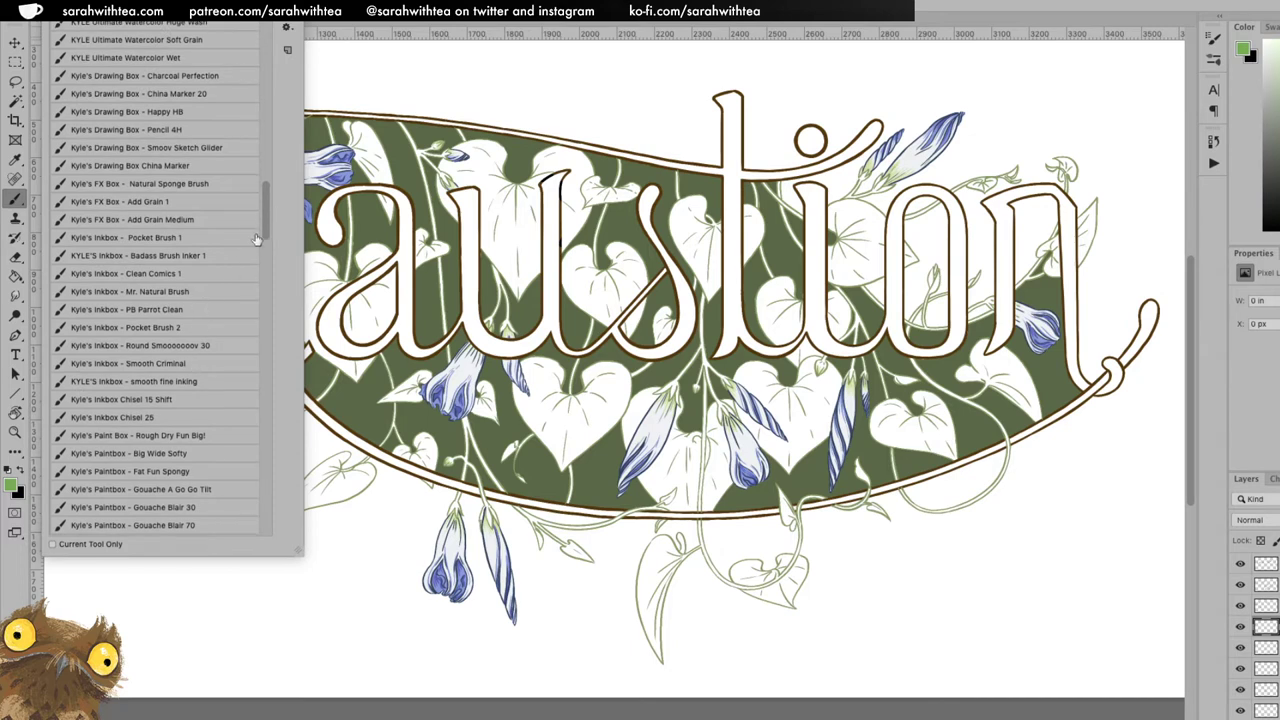
scroll(230, 270, "down", 1)
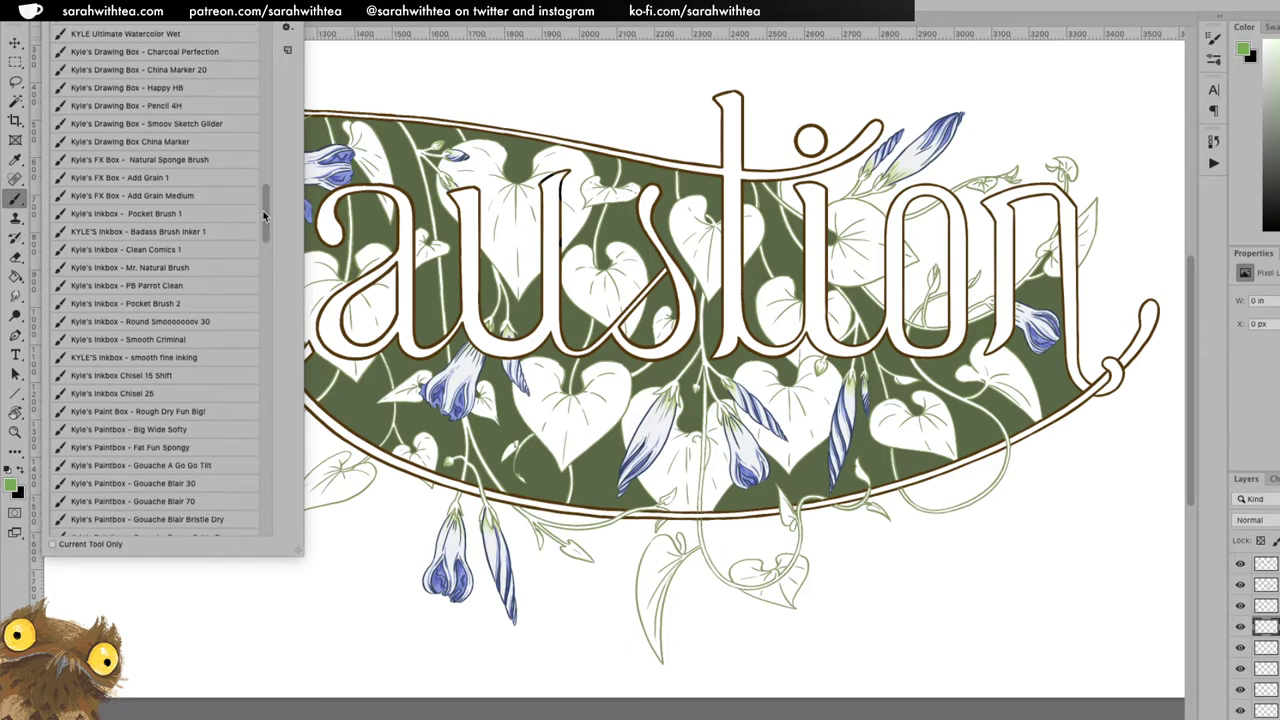
left_click(188, 359)
left_click(190, 341)
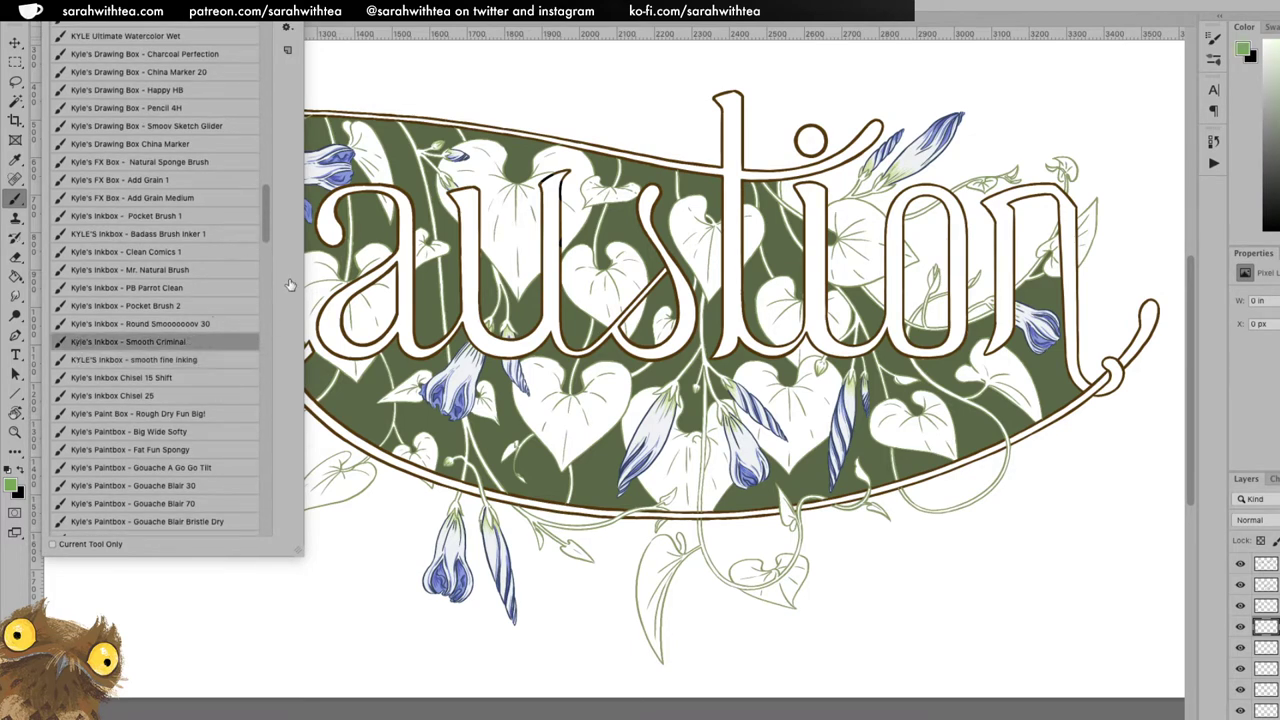
mouse_move(505, 222)
left_mouse_down()
mouse_move(510, 255)
mouse_move(518, 215)
mouse_move(524, 260)
mouse_move(513, 231)
left_mouse_up()
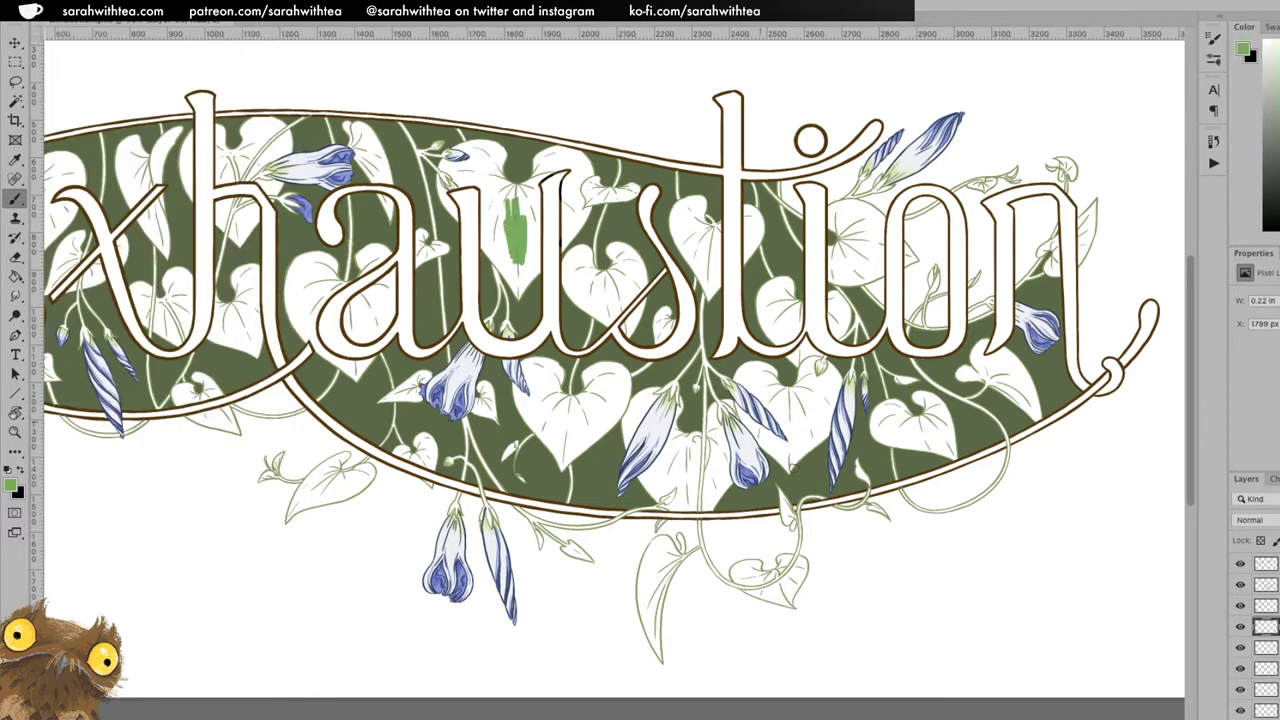
key("ctrl+z")
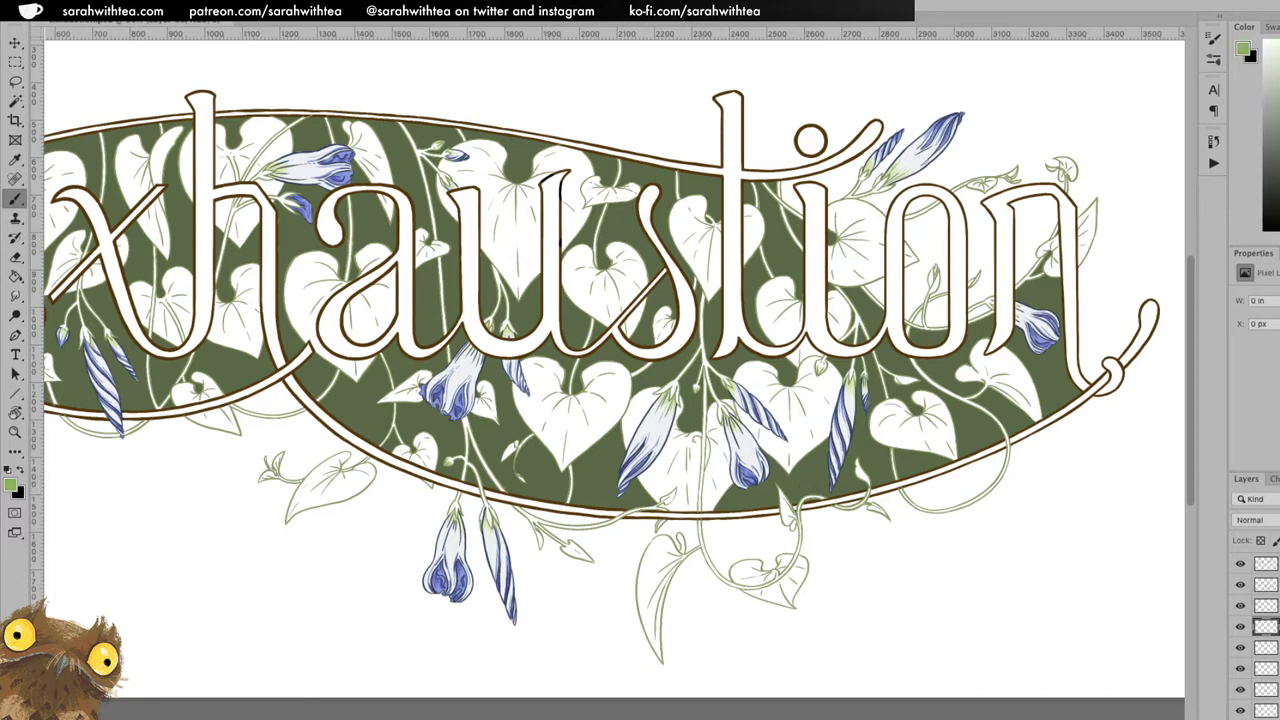
Block in the right half of the heart-shaped leaf between the "u" and the "s" with light green.
left_click_drag(600, 285, 625, 292)
key("z")
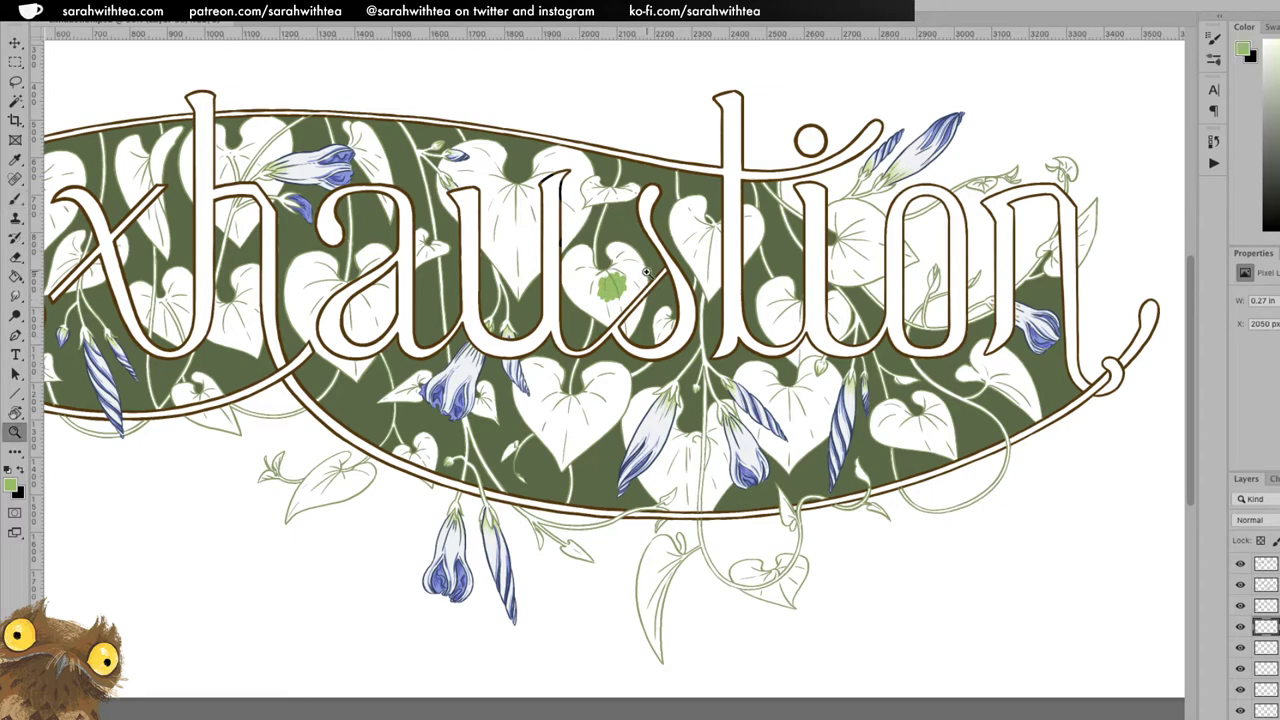
left_click(648, 276)
key("b")
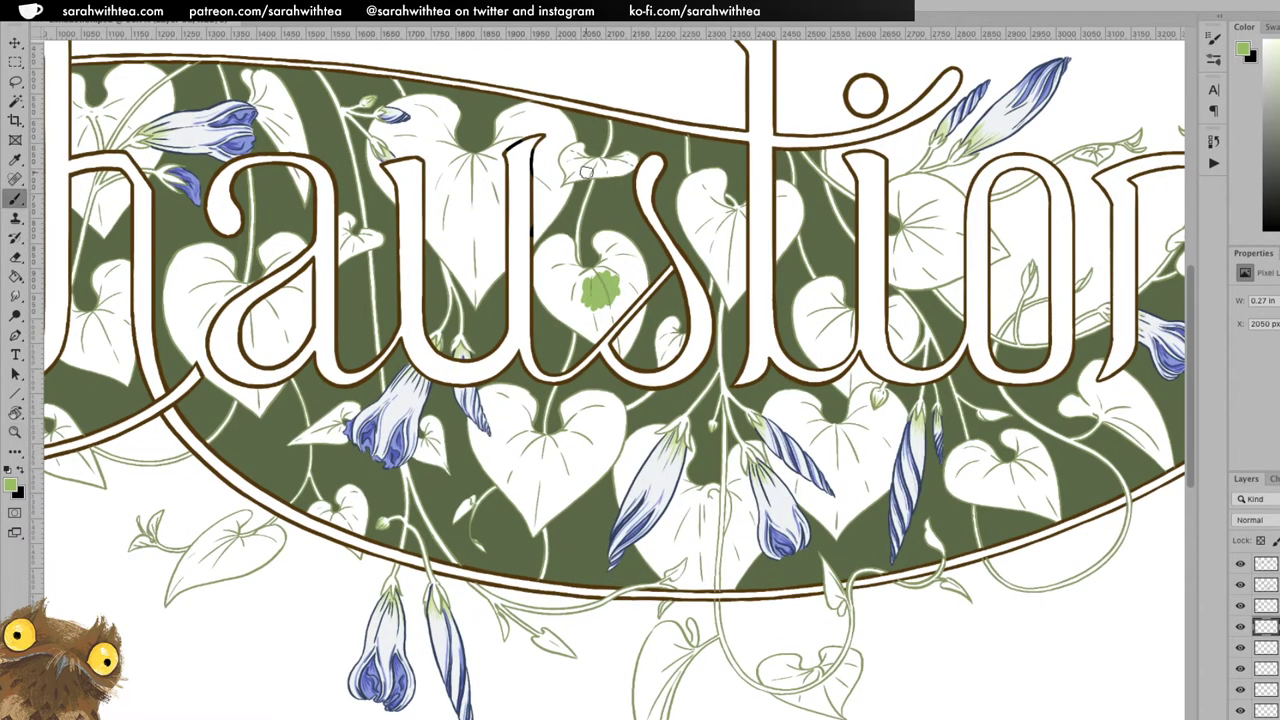
mouse_move(598, 312)
left_mouse_down()
mouse_move(615, 300)
mouse_move(612, 322)
left_mouse_up()
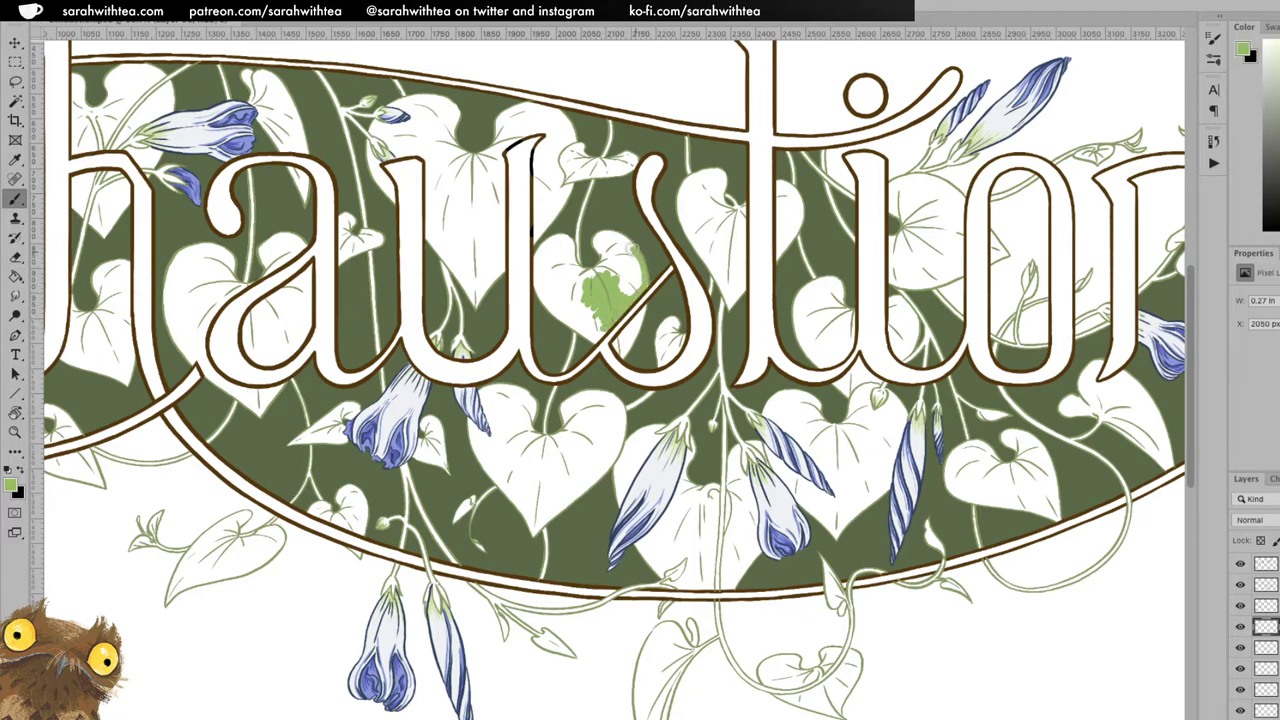
left_click_drag(617, 233, 598, 240)
left_click_drag(597, 272, 612, 246)
Paint that leaf's right lobe and lower middle out to the outline, covering the white gaps around the veins.
key("z")
left_click(631, 259)
left_click(630, 260)
key("b")
mouse_move(556, 183)
left_mouse_down()
mouse_move(590, 234)
mouse_move(601, 208)
mouse_move(583, 320)
mouse_move(623, 272)
mouse_move(623, 236)
mouse_move(598, 340)
mouse_move(650, 314)
left_mouse_up()
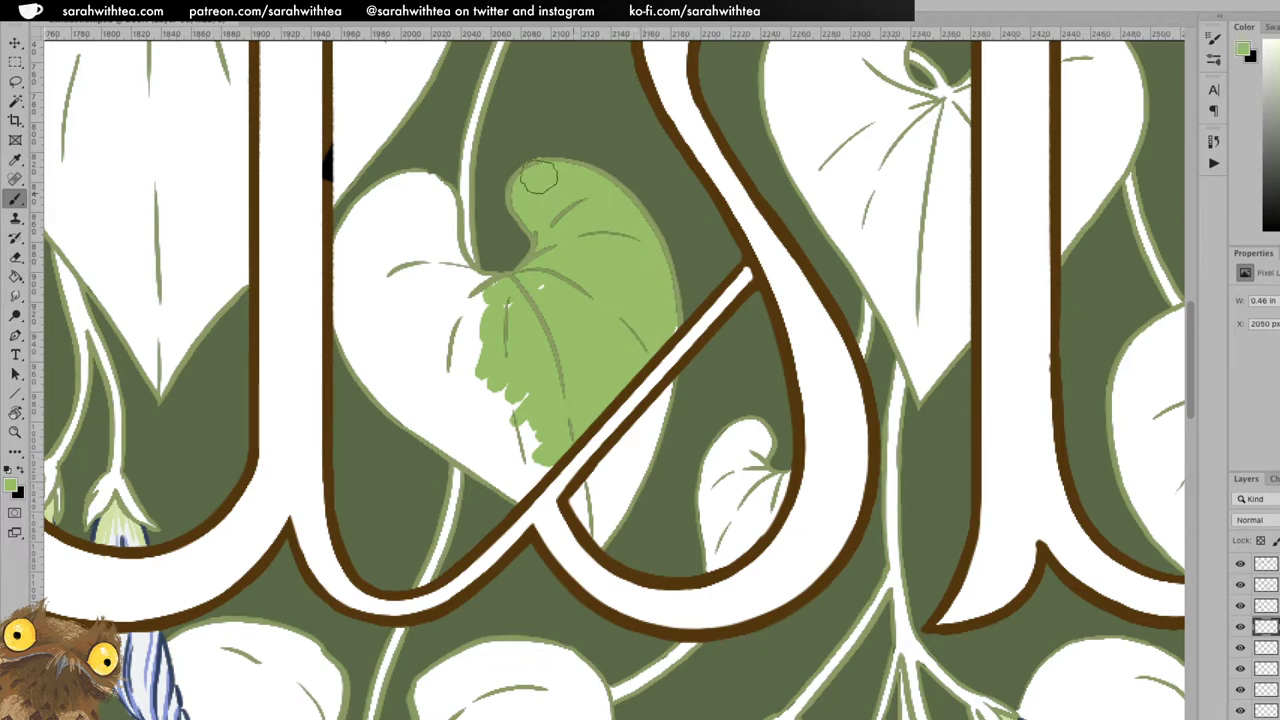
key("e")
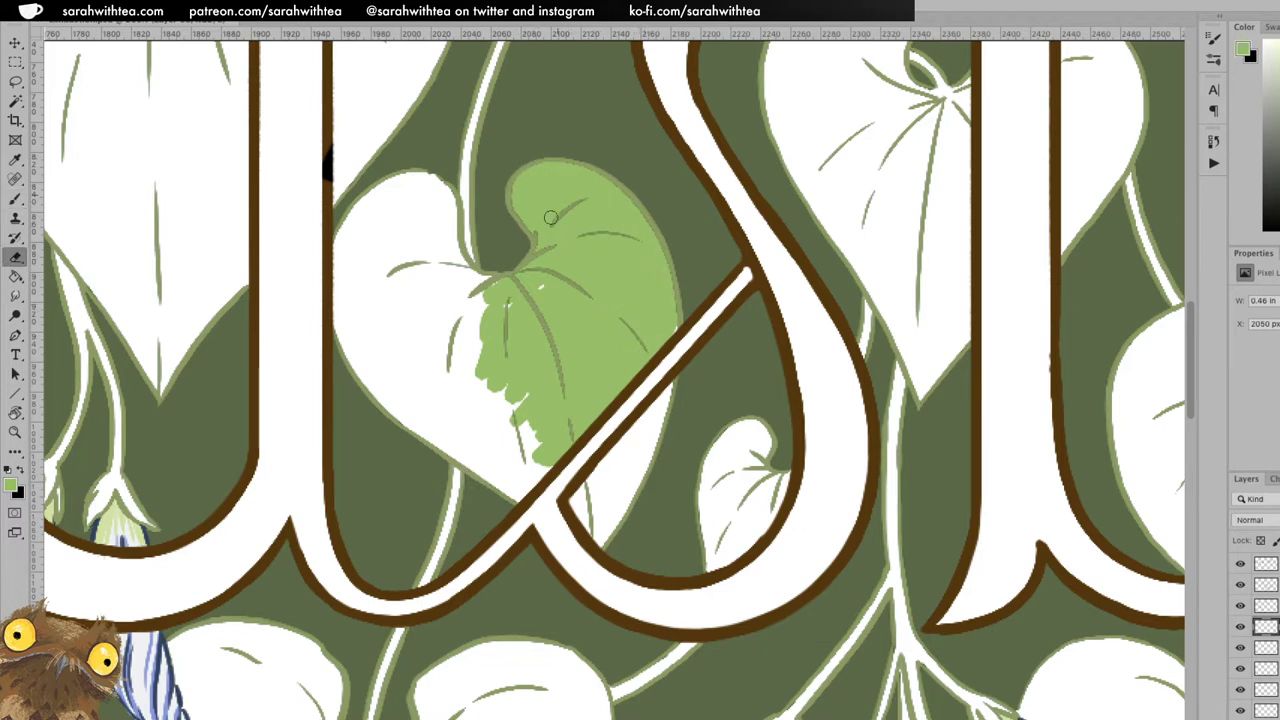
key("b")
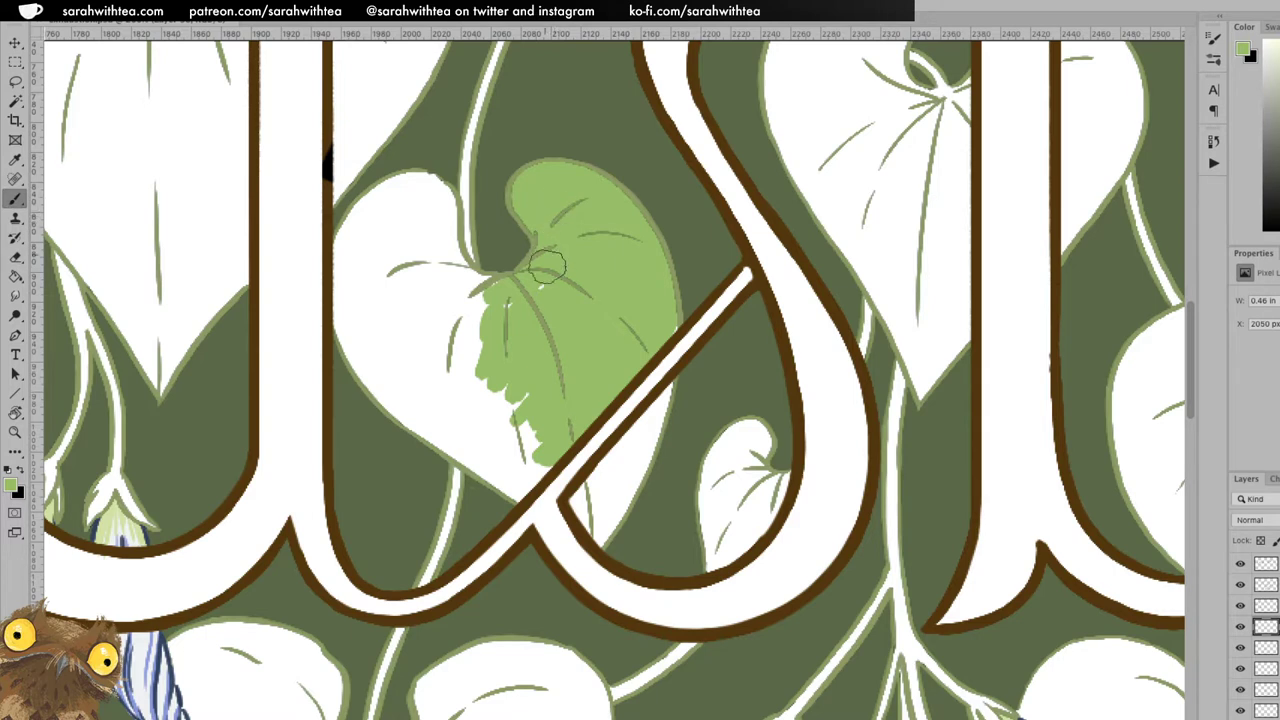
left_click_drag(482, 283, 486, 282)
mouse_move(540, 452)
left_mouse_down()
mouse_move(514, 471)
mouse_move(518, 487)
mouse_move(503, 457)
mouse_move(514, 400)
mouse_move(531, 449)
left_mouse_up()
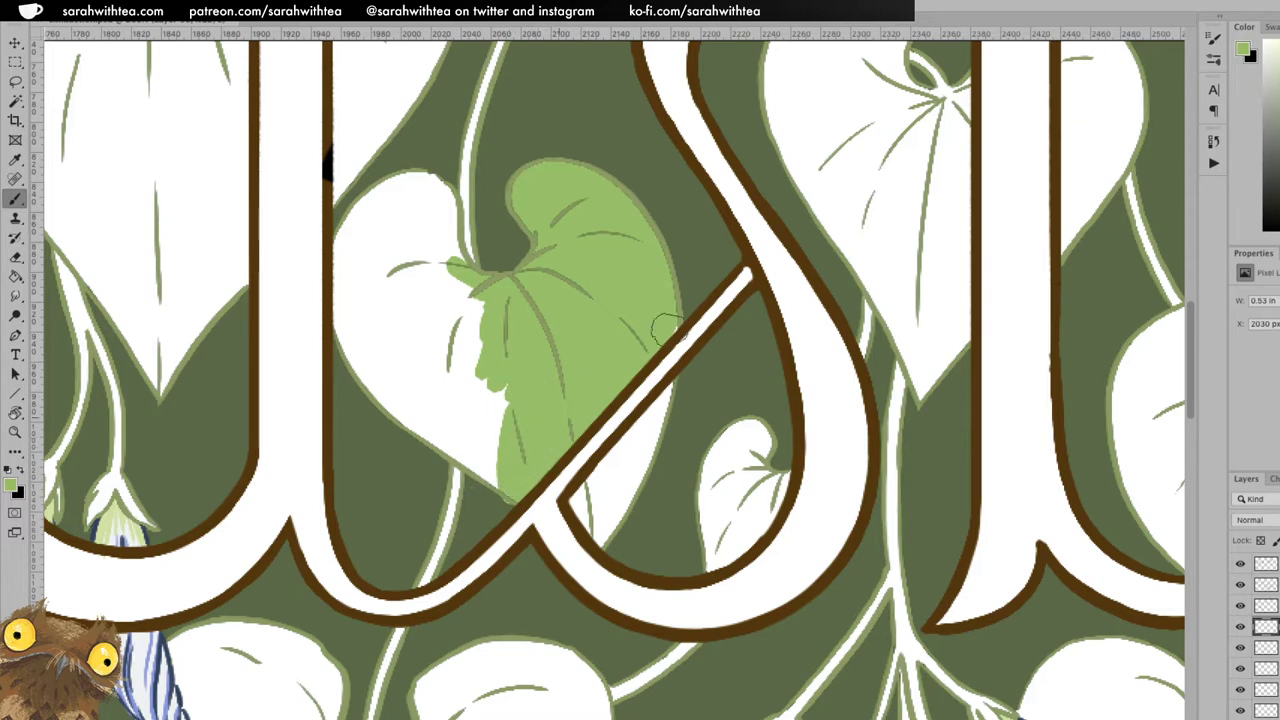
Fill the leaf's left half and the tip below the thin stroke of the "s", and erase paint outside the outline.
key("e")
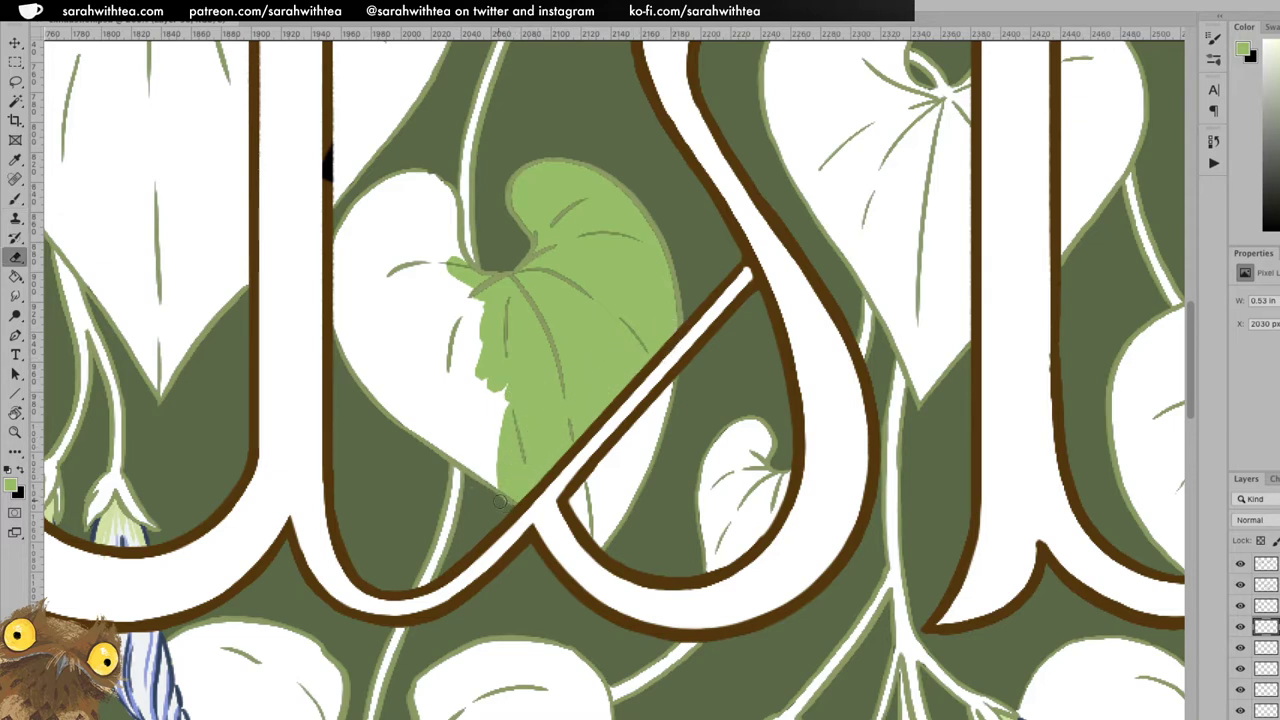
key("b")
mouse_move(500, 482)
left_mouse_down()
mouse_move(416, 424)
mouse_move(351, 344)
mouse_move(363, 376)
mouse_move(336, 302)
mouse_move(352, 238)
mouse_move(387, 193)
mouse_move(362, 213)
mouse_move(420, 195)
mouse_move(397, 186)
mouse_move(393, 200)
mouse_move(425, 183)
mouse_move(377, 197)
mouse_move(410, 182)
mouse_move(435, 202)
mouse_move(435, 187)
mouse_move(466, 274)
mouse_move(435, 206)
mouse_move(445, 255)
mouse_move(447, 216)
mouse_move(422, 204)
mouse_move(358, 282)
mouse_move(373, 224)
mouse_move(358, 262)
mouse_move(362, 327)
mouse_move(425, 249)
mouse_move(391, 368)
mouse_move(470, 285)
mouse_move(421, 384)
mouse_move(491, 325)
mouse_move(468, 403)
mouse_move(477, 455)
mouse_move(489, 455)
mouse_move(508, 404)
mouse_move(492, 467)
mouse_move(416, 398)
mouse_move(538, 445)
left_mouse_up()
mouse_move(615, 434)
left_mouse_down()
mouse_move(603, 508)
mouse_move(577, 495)
mouse_move(669, 390)
mouse_move(603, 520)
left_mouse_up()
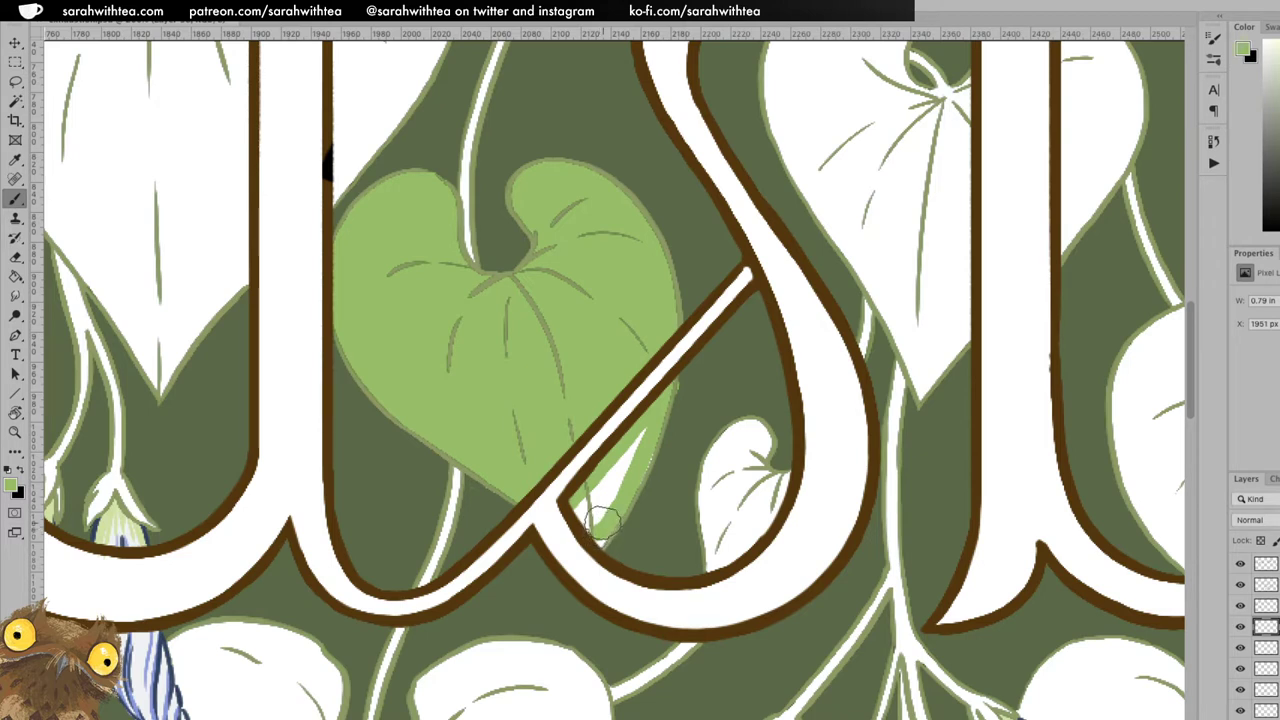
mouse_move(590, 512)
left_mouse_down()
mouse_move(598, 528)
mouse_move(640, 445)
mouse_move(594, 500)
mouse_move(600, 512)
left_mouse_up()
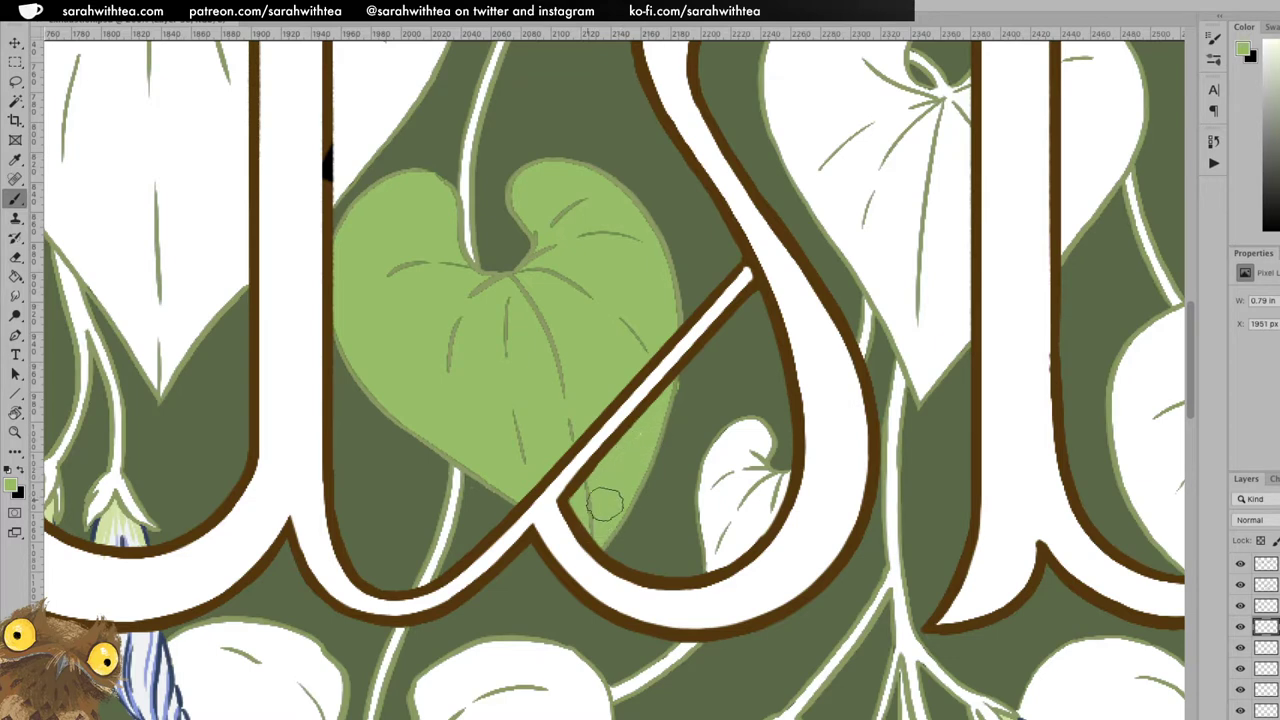
key("e")
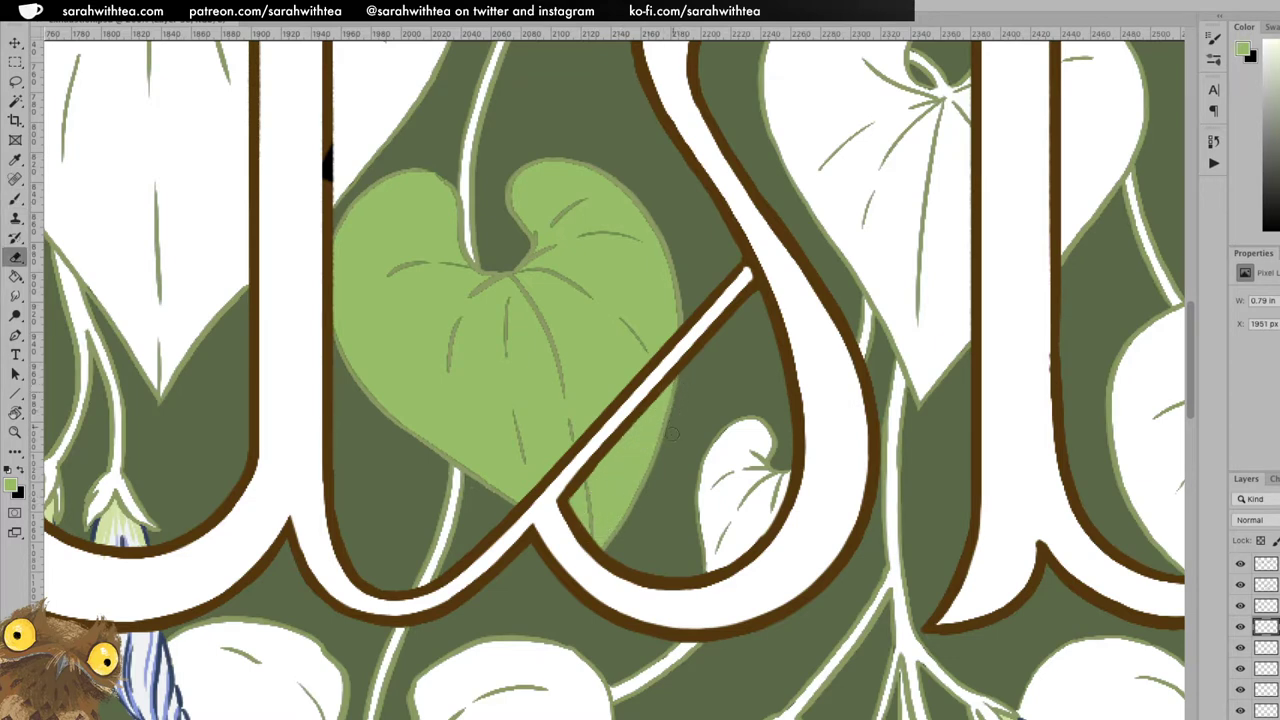
key("b")
Fill the small leaf hanging between the tops of the "u" and the "s" with the same light green.
key("z")
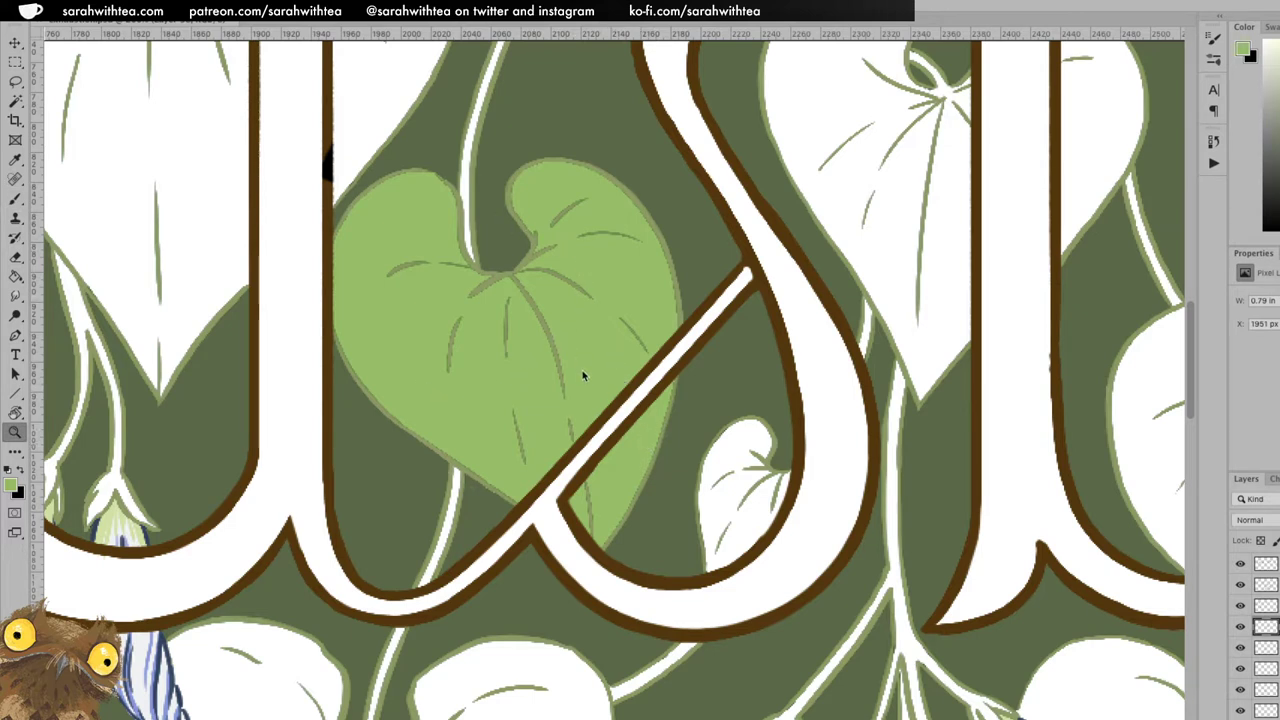
scroll(578, 415, "down", 10)
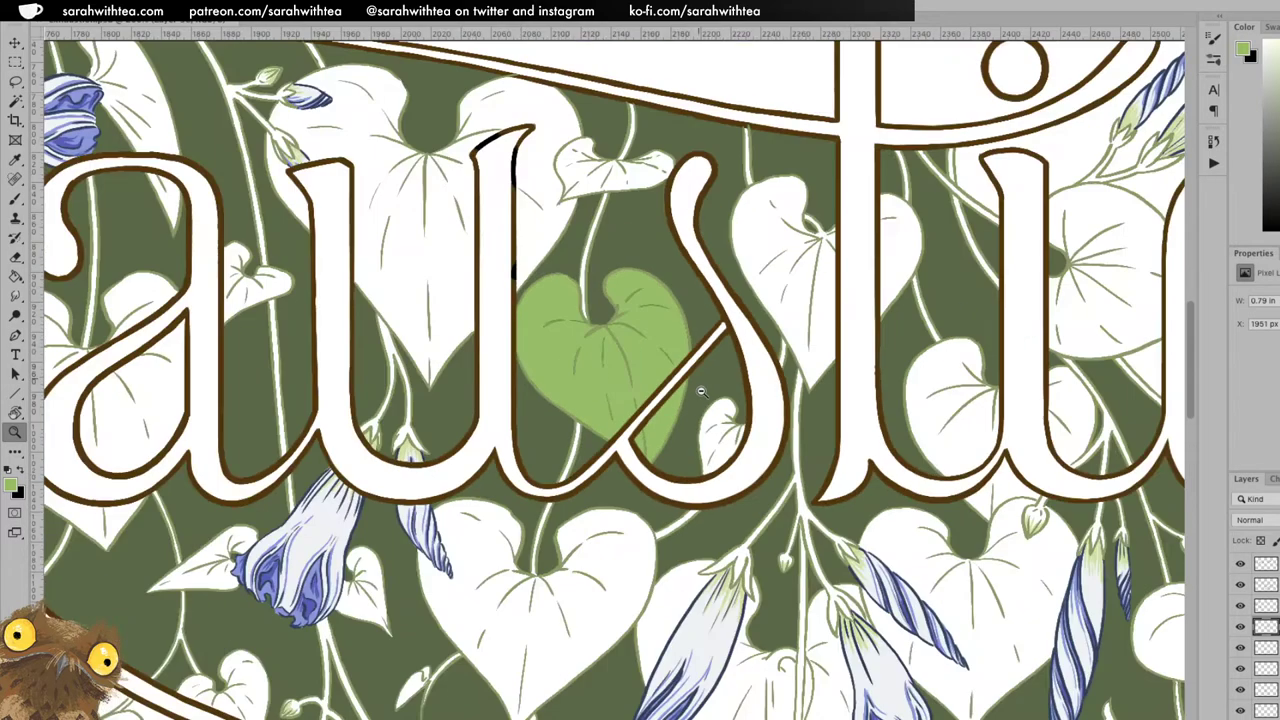
scroll(734, 455, "down", 3)
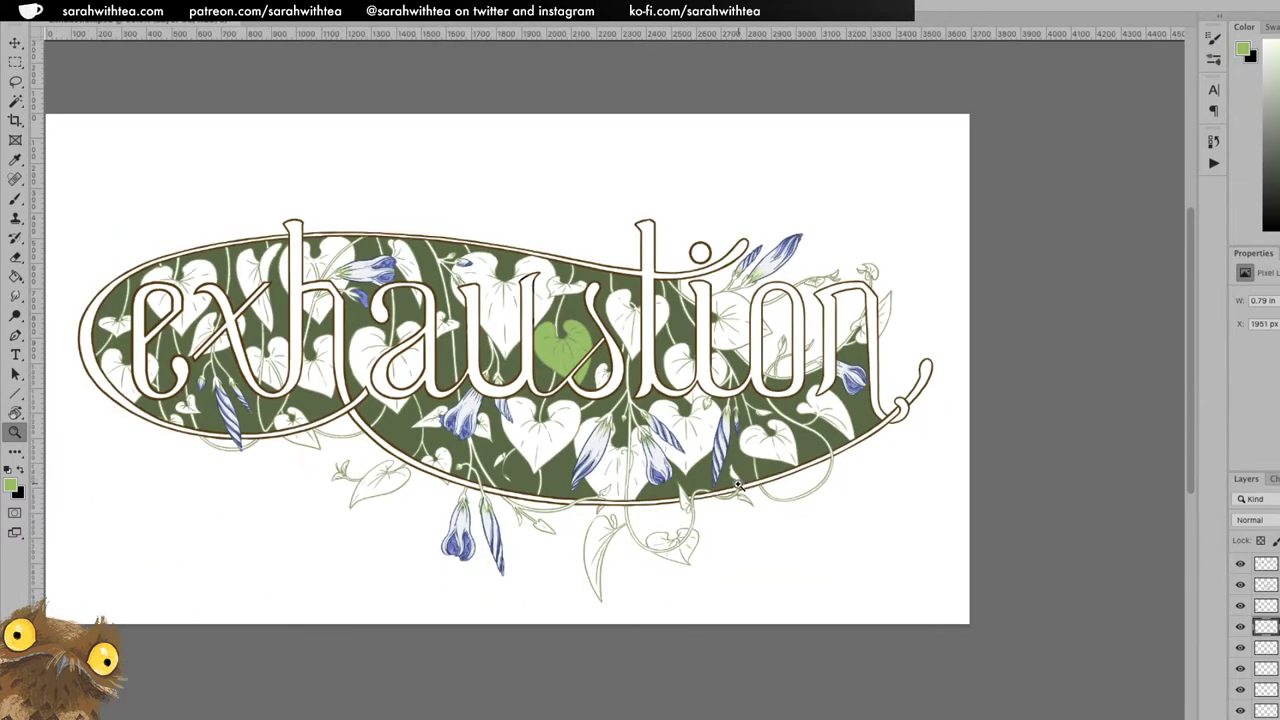
scroll(528, 374, "up", 6)
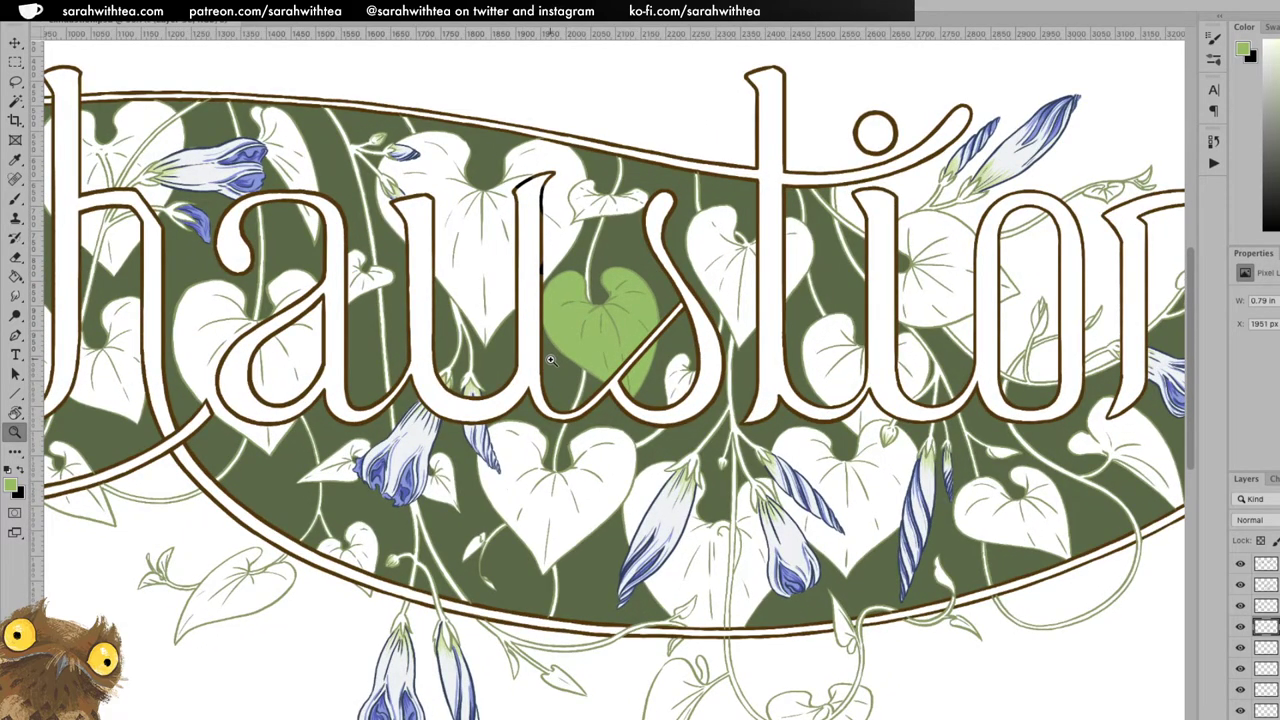
scroll(549, 360, "up", 3)
key("b")
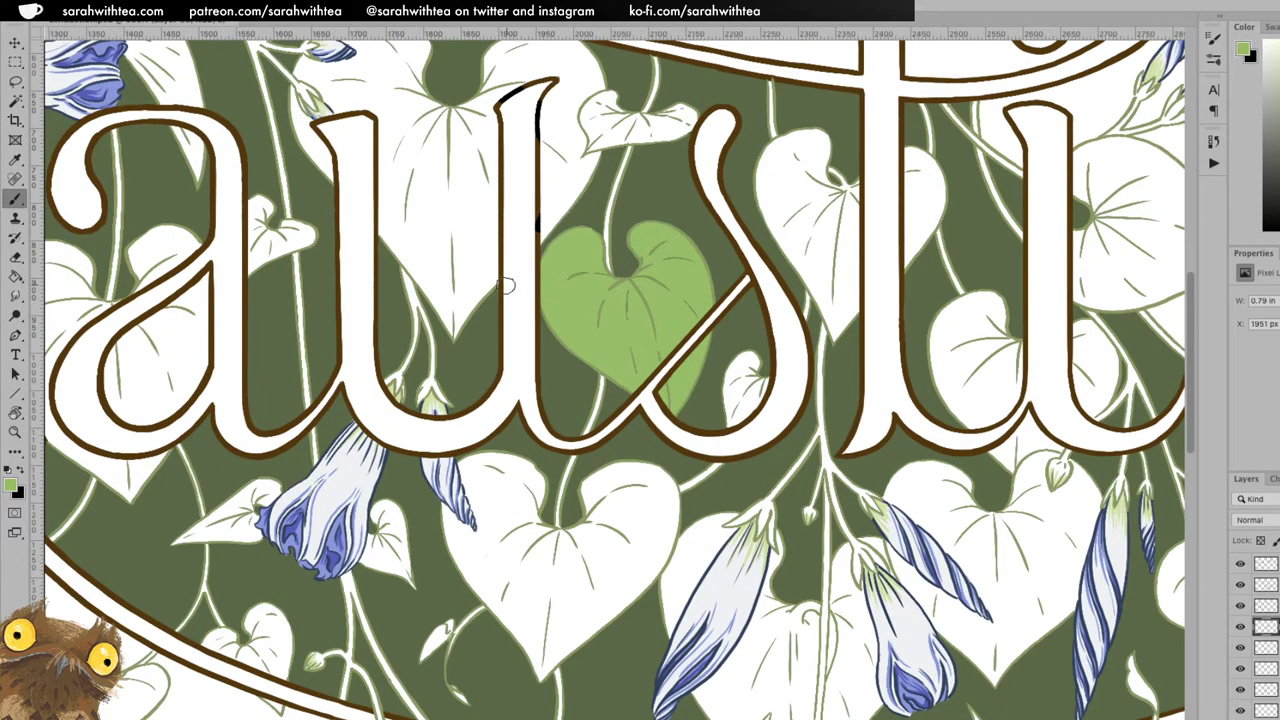
scroll(505, 285, "up", 4)
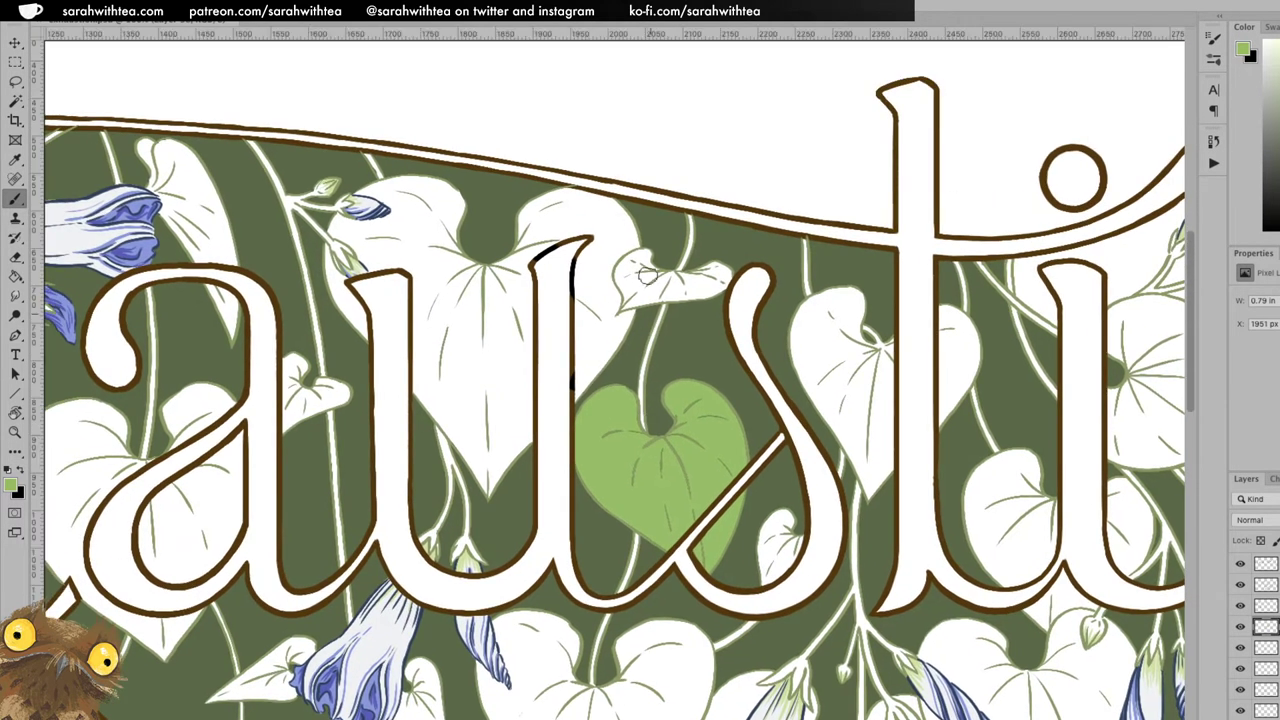
mouse_move(622, 308)
left_mouse_down()
mouse_move(636, 255)
mouse_move(687, 279)
mouse_move(643, 263)
mouse_move(661, 278)
mouse_move(630, 297)
mouse_move(677, 292)
mouse_move(633, 301)
mouse_move(701, 292)
mouse_move(674, 297)
mouse_move(708, 273)
mouse_move(673, 277)
mouse_move(712, 289)
left_mouse_up()
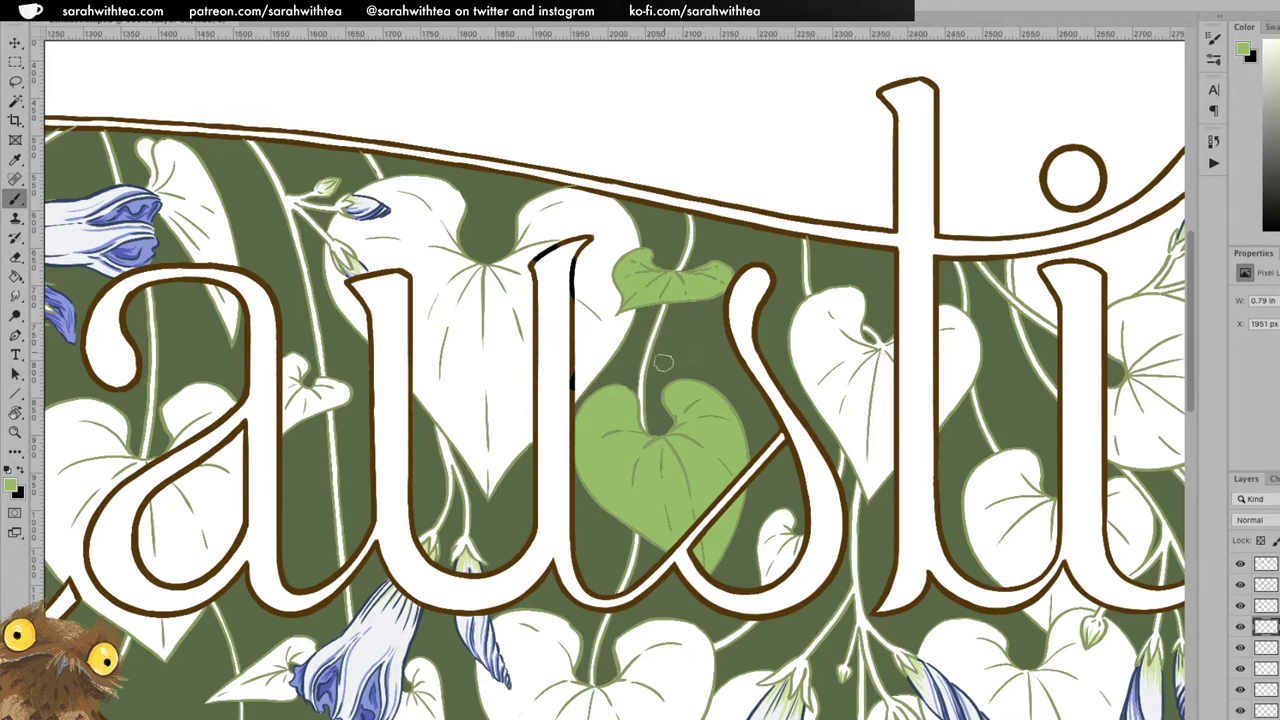
Fill the small leaf inside the lower curve of the "s" with light green and clean up its edges.
mouse_move(766, 581)
left_mouse_down()
mouse_move(761, 523)
mouse_move(779, 509)
mouse_move(789, 525)
mouse_move(790, 500)
mouse_move(774, 508)
mouse_move(795, 510)
mouse_move(764, 554)
mouse_move(798, 539)
mouse_move(778, 575)
left_mouse_up()
key("e")
key("b")
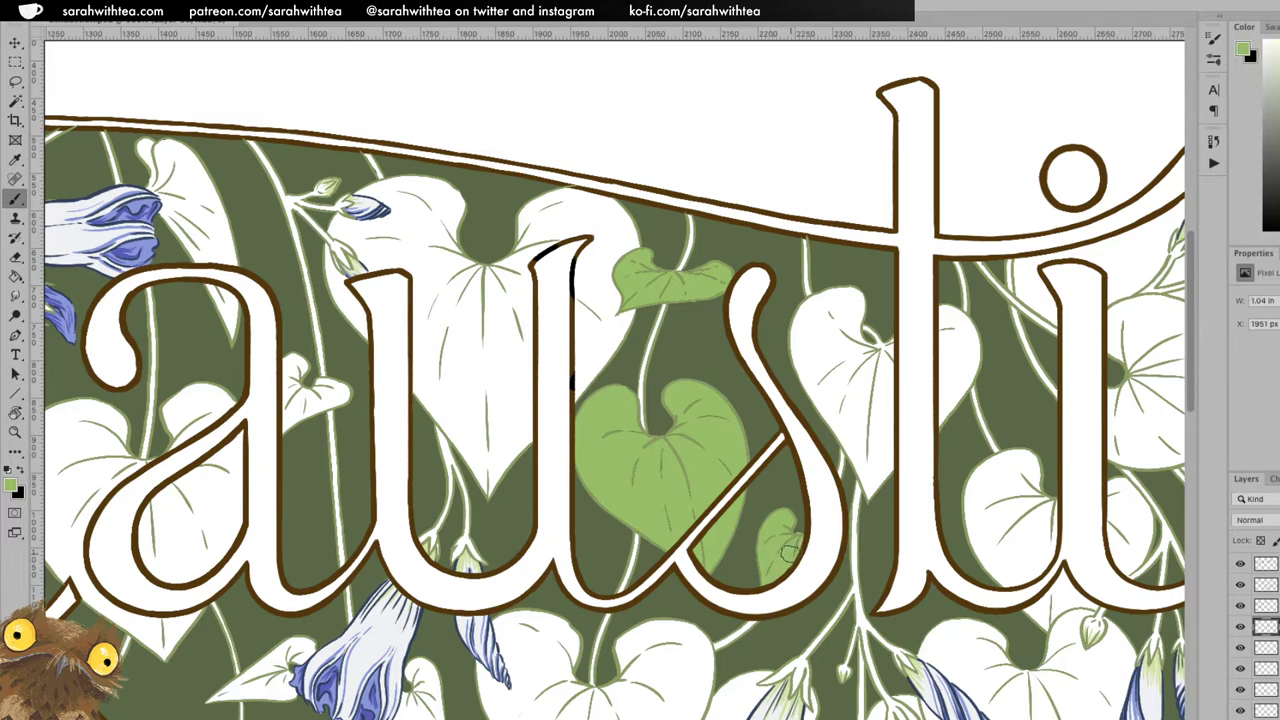
left_click_drag(788, 556, 790, 520)
key("e")
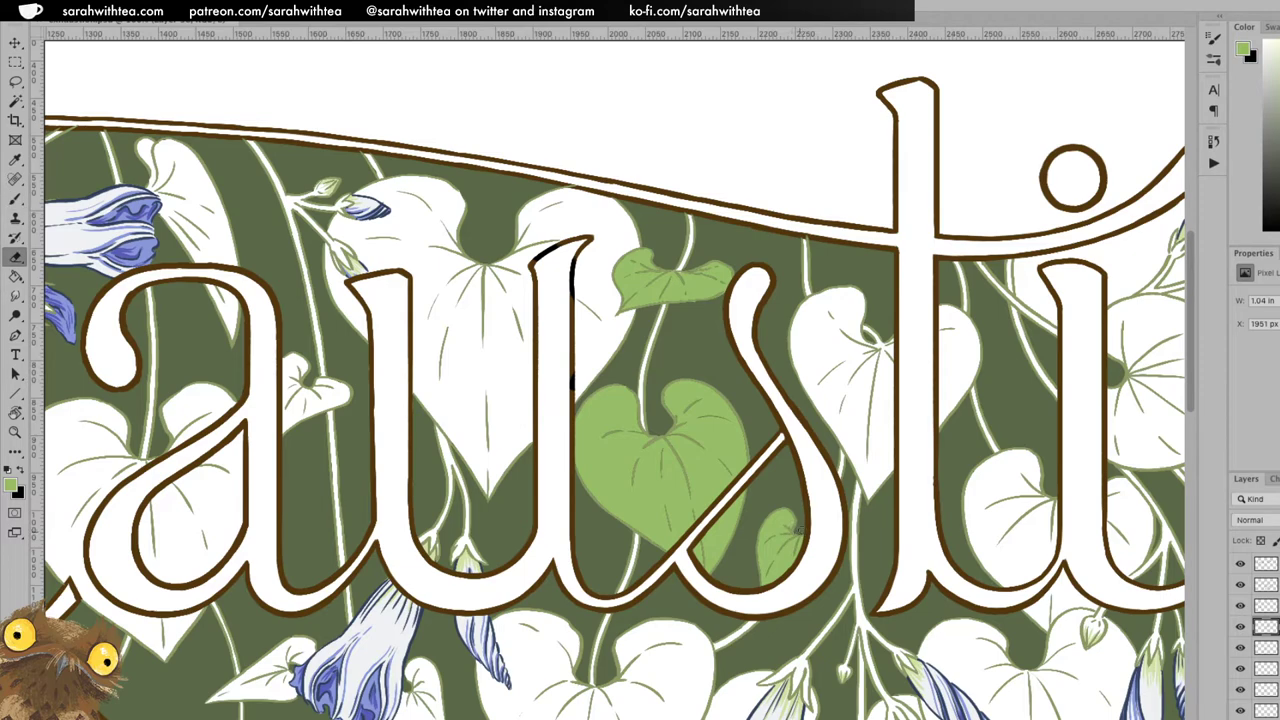
Paint the tiny folded leaf and its curved stem beside the large heart leaf below the "u", erasing the overspill.
left_click_drag(871, 574, 764, 197)
key("b")
mouse_move(362, 456)
left_mouse_down()
mouse_move(355, 465)
mouse_move(374, 440)
left_mouse_up()
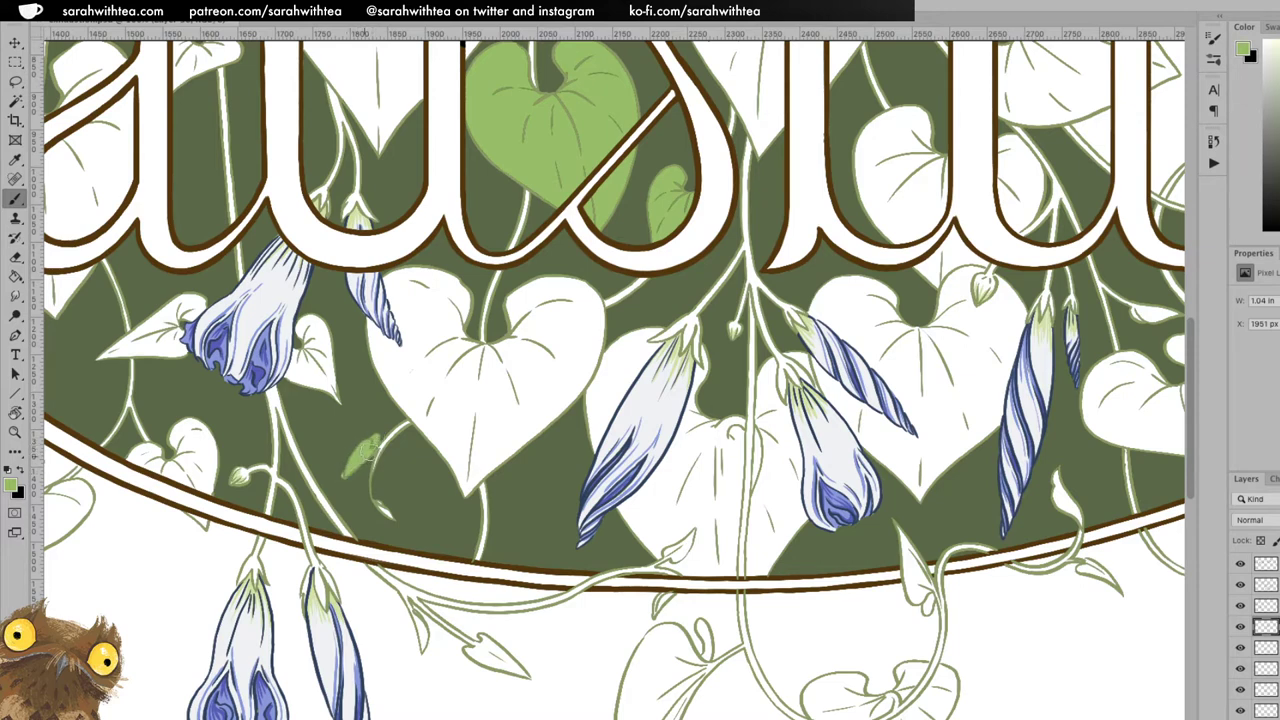
key("e")
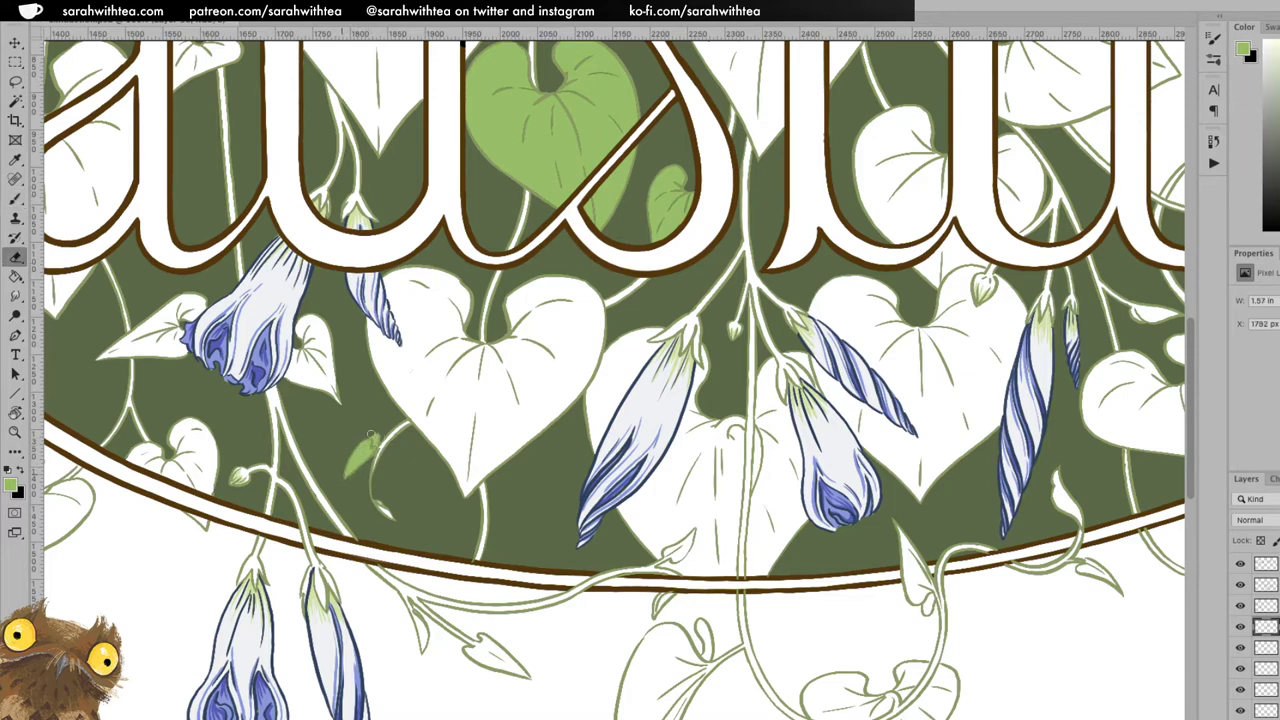
key("b")
left_click_drag(372, 470, 386, 441)
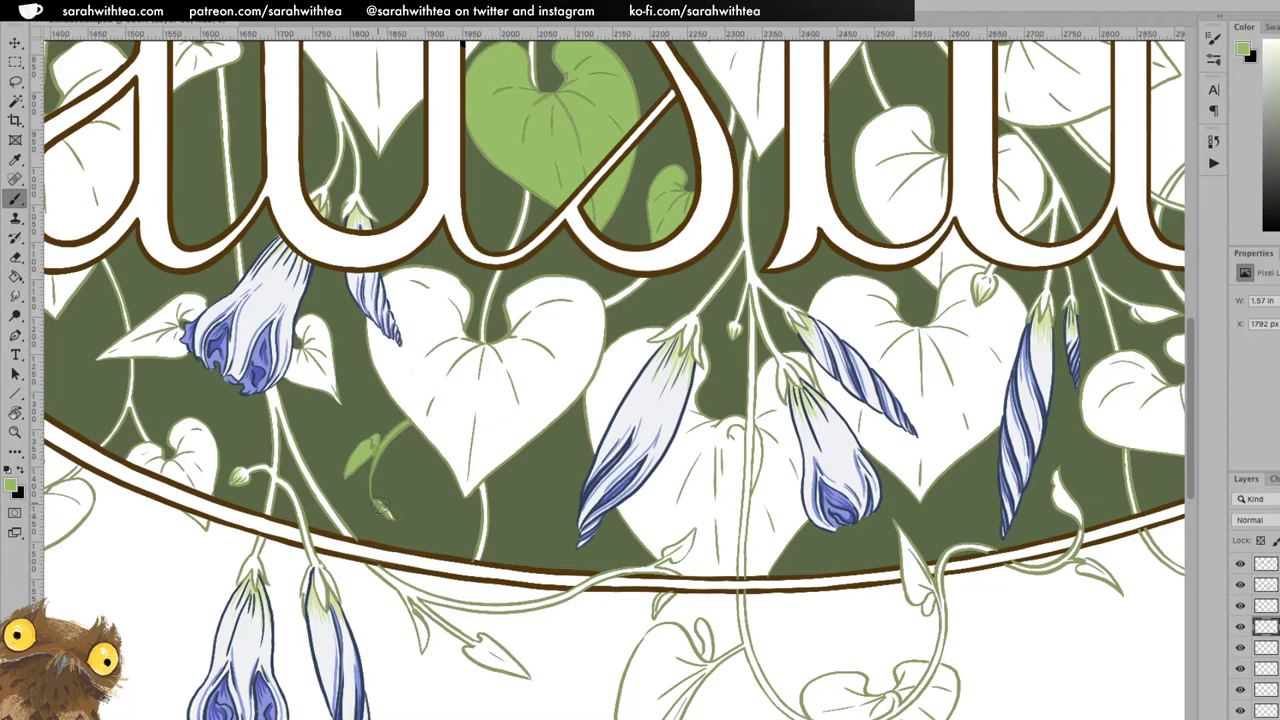
Fill the tiny leaf bud at the end of the same tendril and erase the green outside its outline.
key("r")
mouse_move(385, 512)
left_mouse_down()
mouse_move(390, 523)
mouse_move(385, 512)
left_mouse_up()
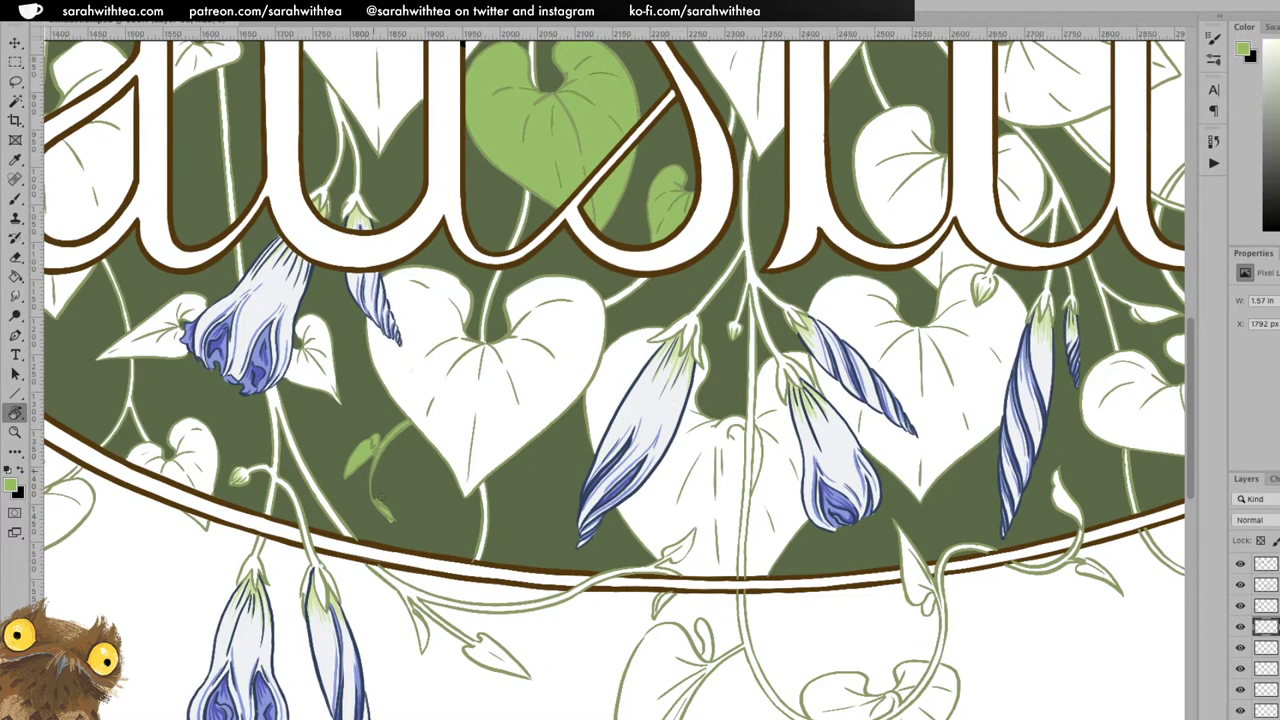
key("e")
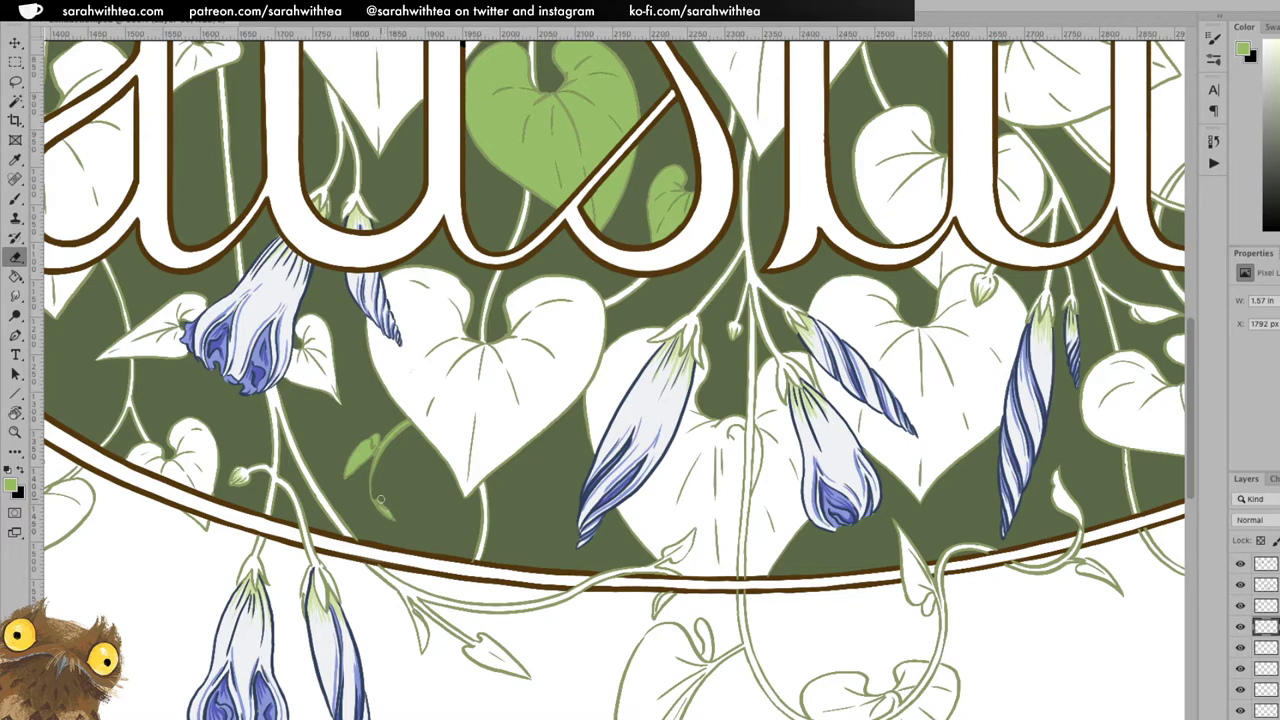
key("b")
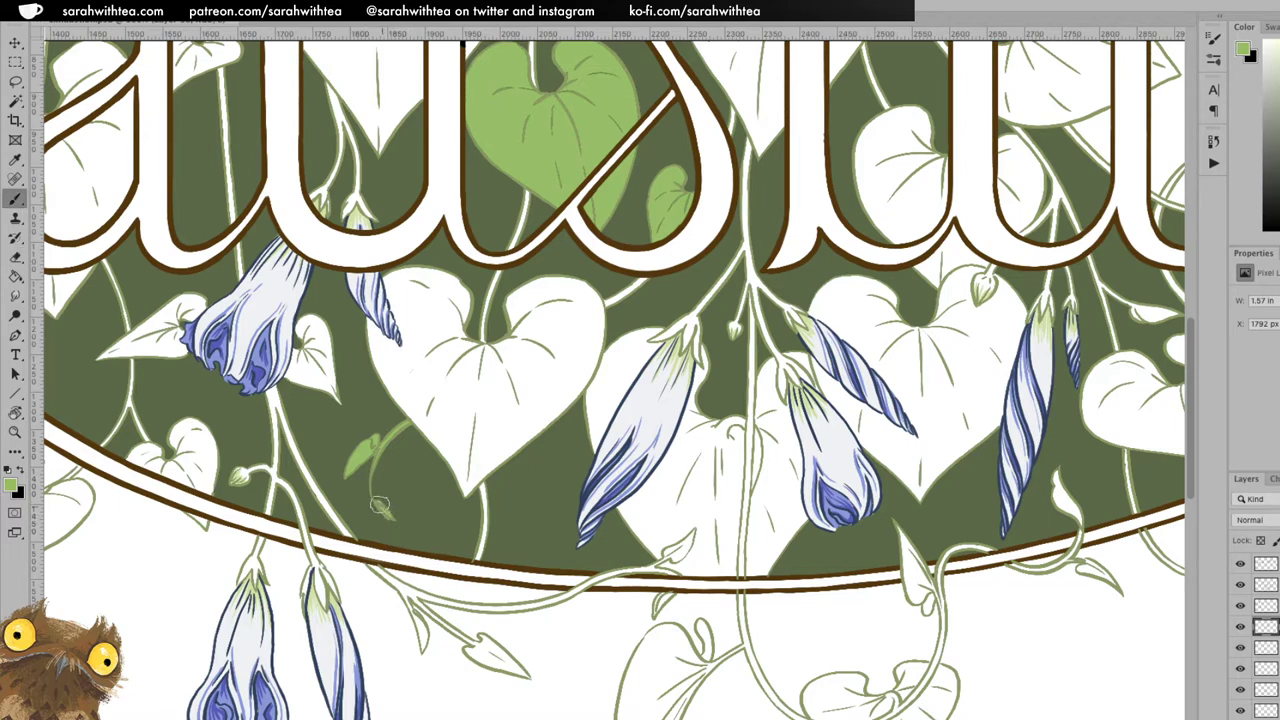
key("e")
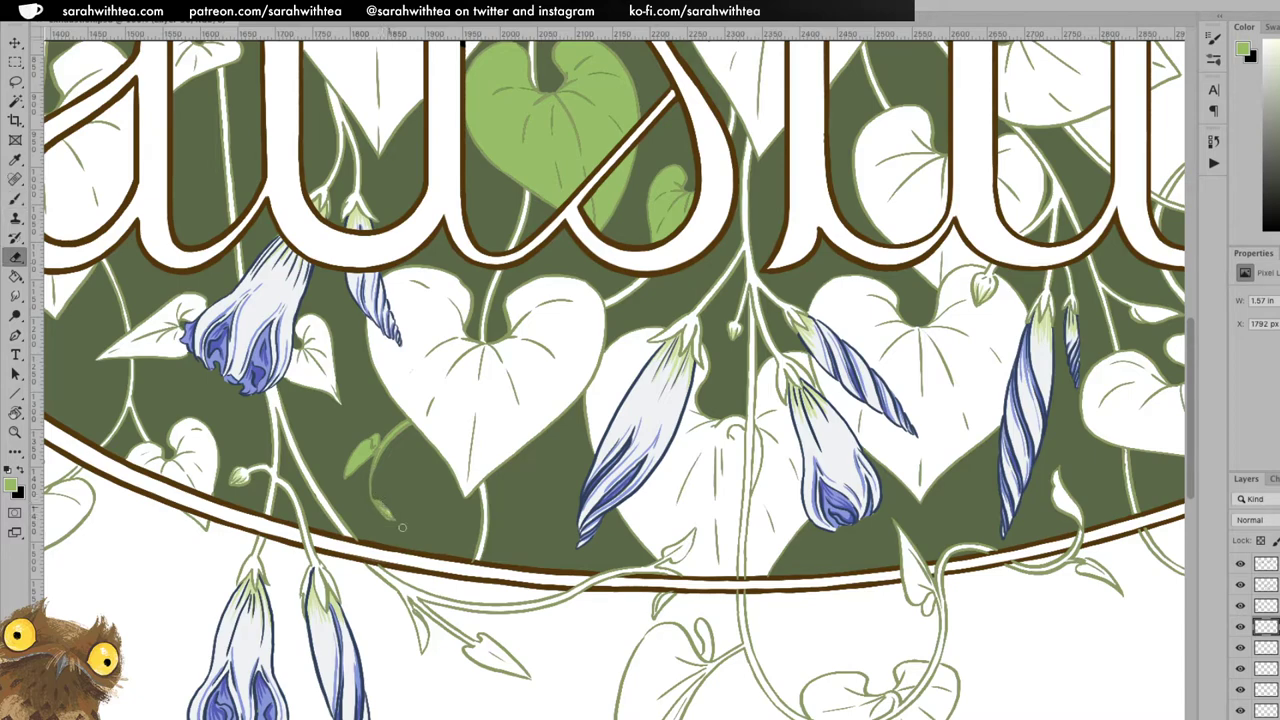
key("z")
left_click(405, 515)
left_click(427, 495)
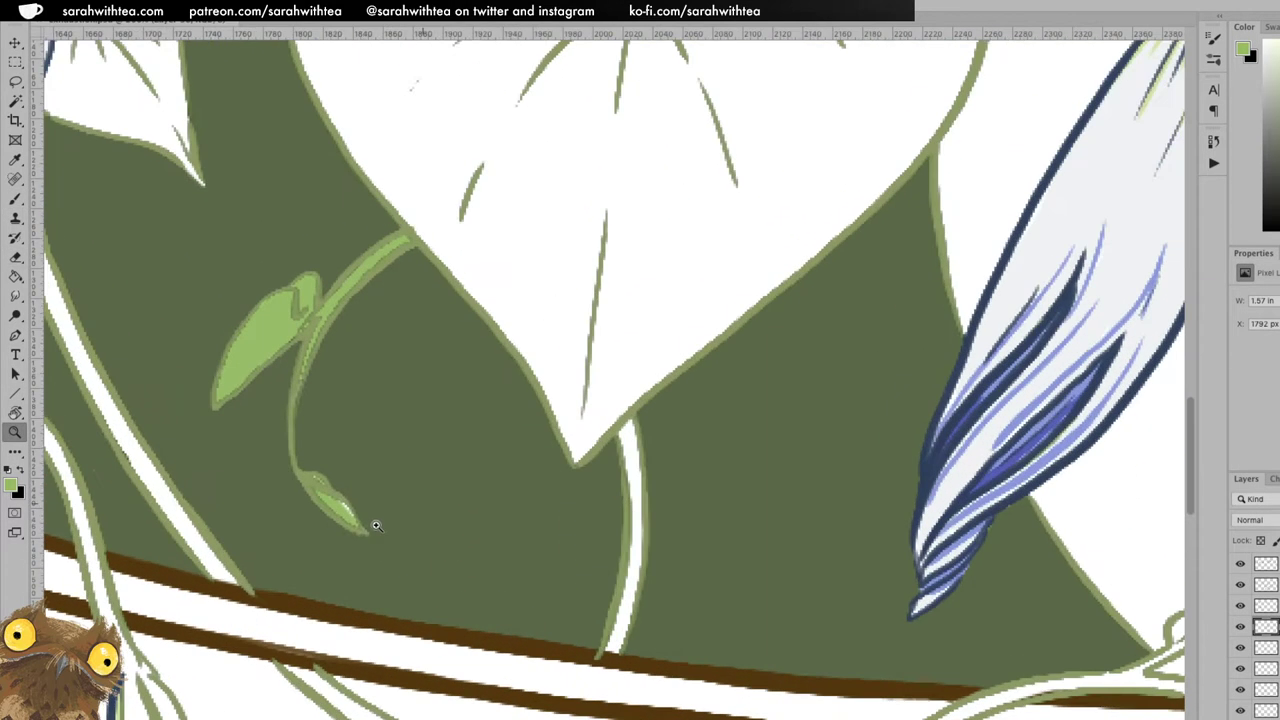
key("b")
Paint the calyx of the open flower hanging below the border light green, and undo the last stroke.
key("z")
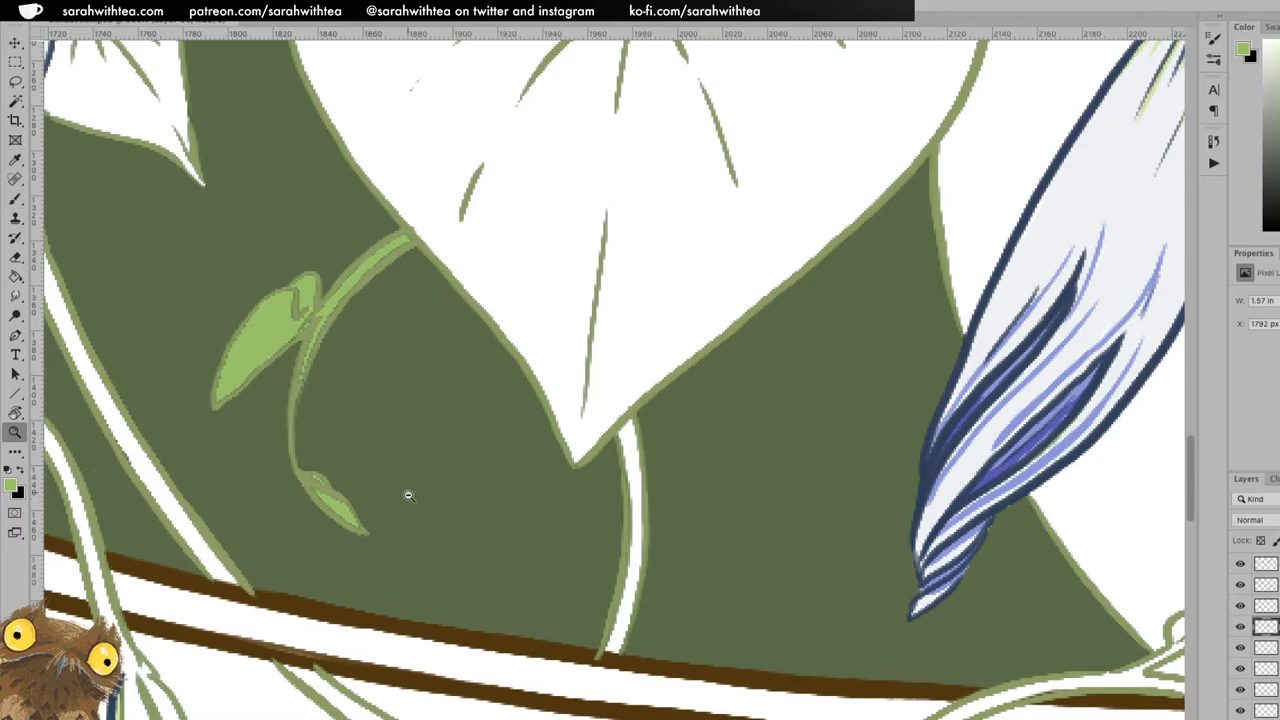
left_click(406, 491, "alt")
left_click(411, 491, "alt")
mouse_move(469, 431)
left_mouse_down()
mouse_move(600, 336)
mouse_move(695, 315)
left_mouse_up()
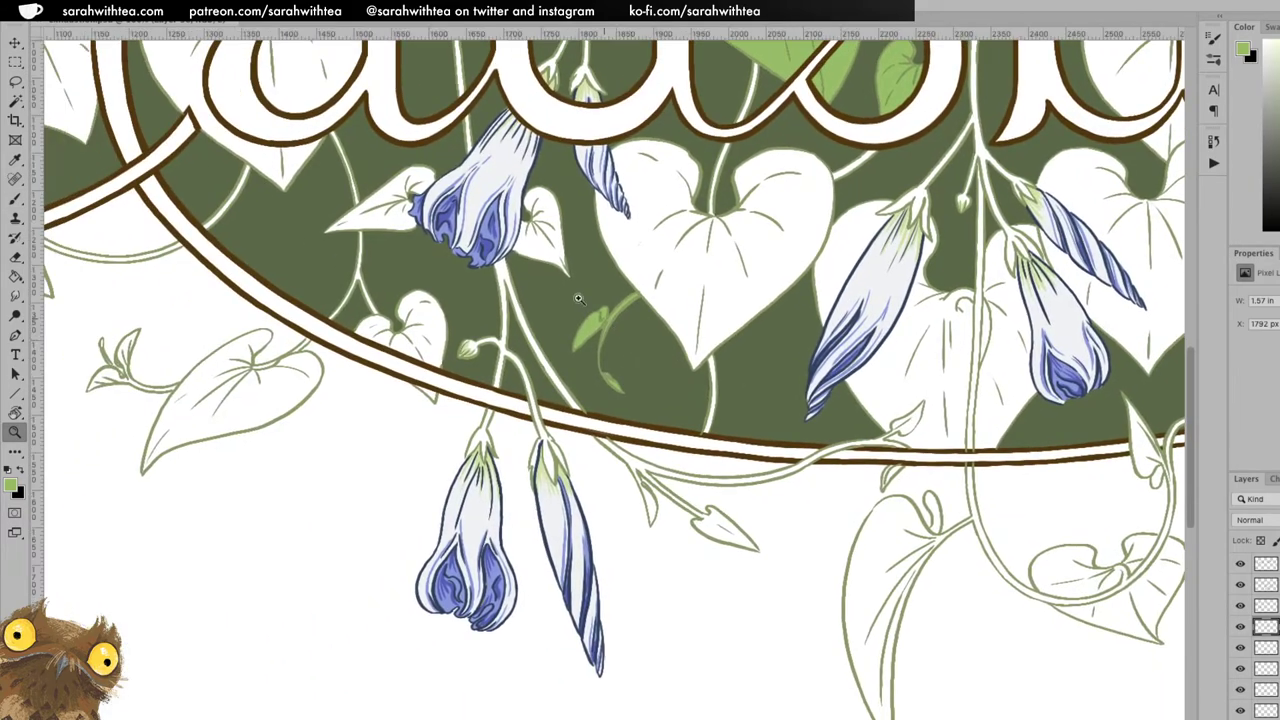
key("b")
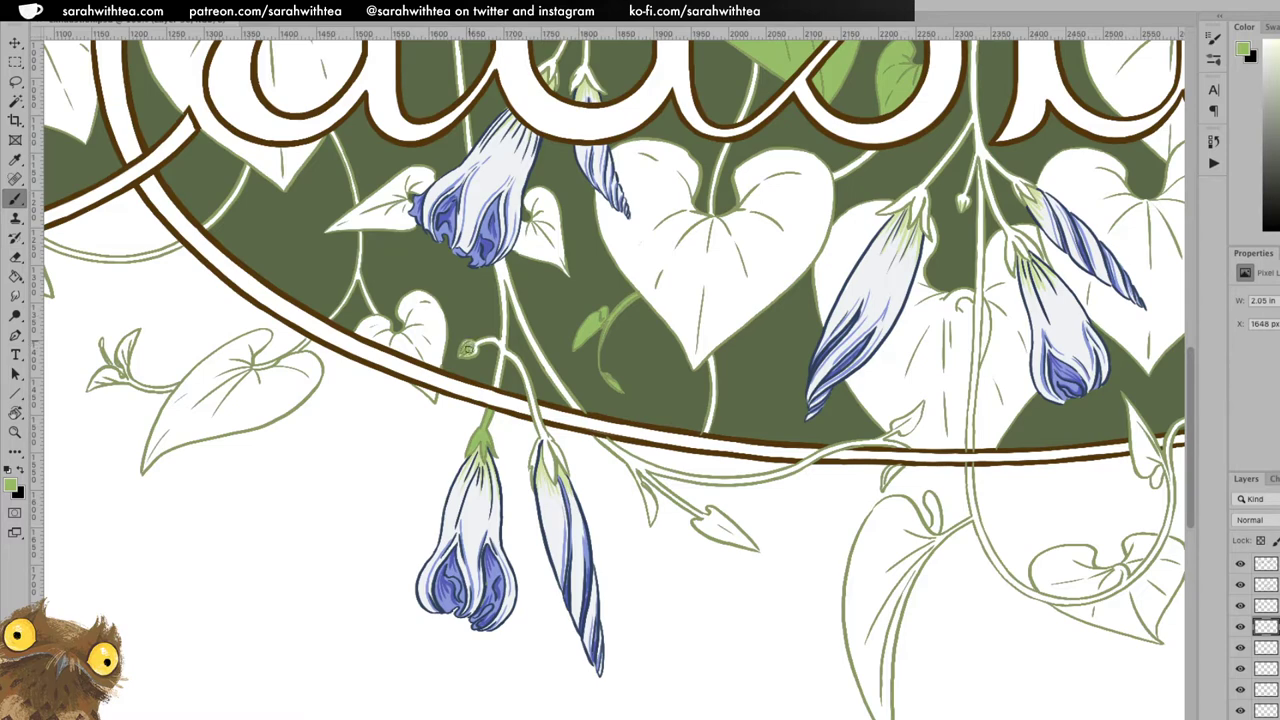
key("super+z")
Switch to the lowest visible layer and paint the small round bud and the curved stems of the two hanging flowers.
left_click(1270, 710)
left_click_drag(467, 349, 471, 348)
mouse_move(476, 348)
left_mouse_down()
mouse_move(494, 342)
mouse_move(496, 382)
left_mouse_up()
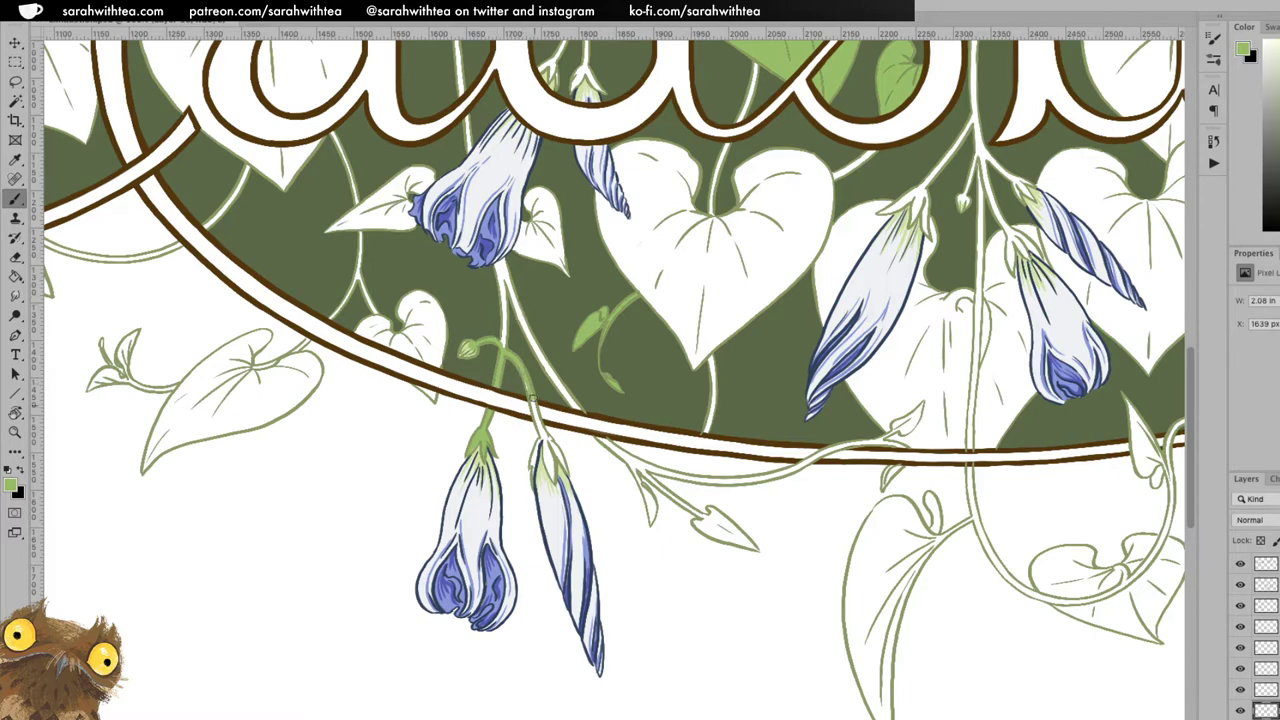
key("e")
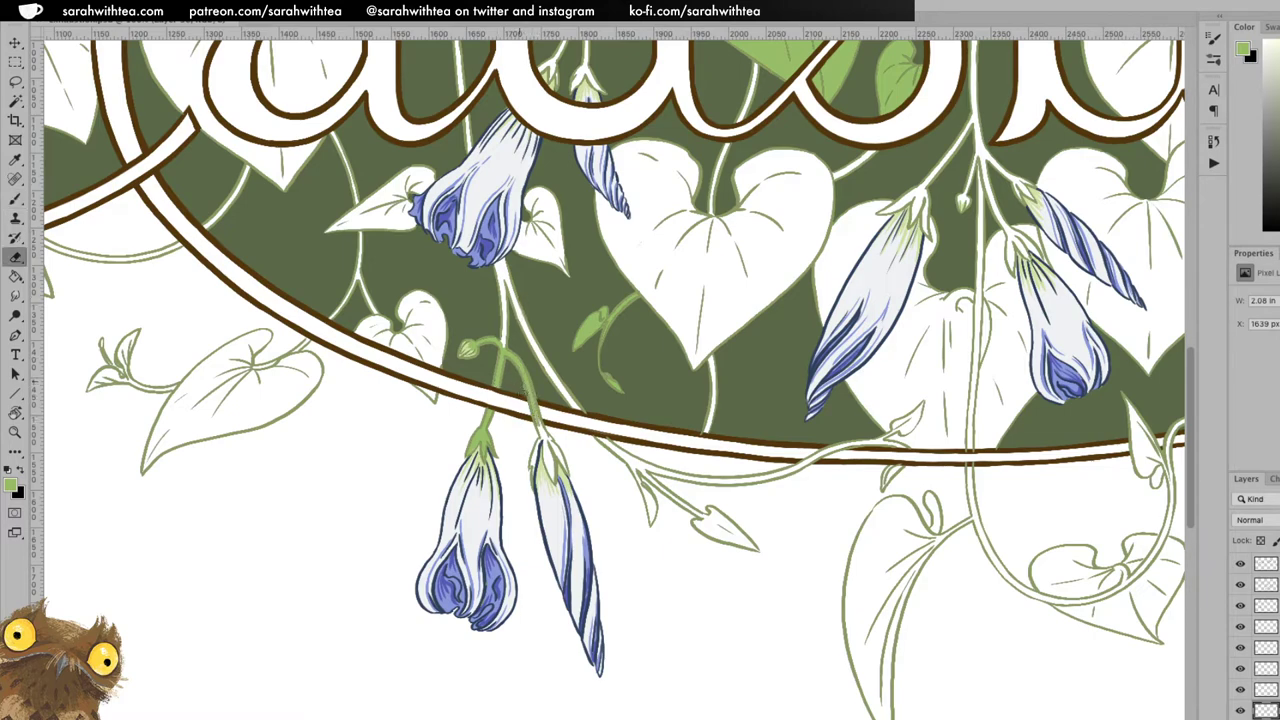
Paint the closed hanging flower's calyx and the stem leading up to the open flower below the "a" and "u".
key("b")
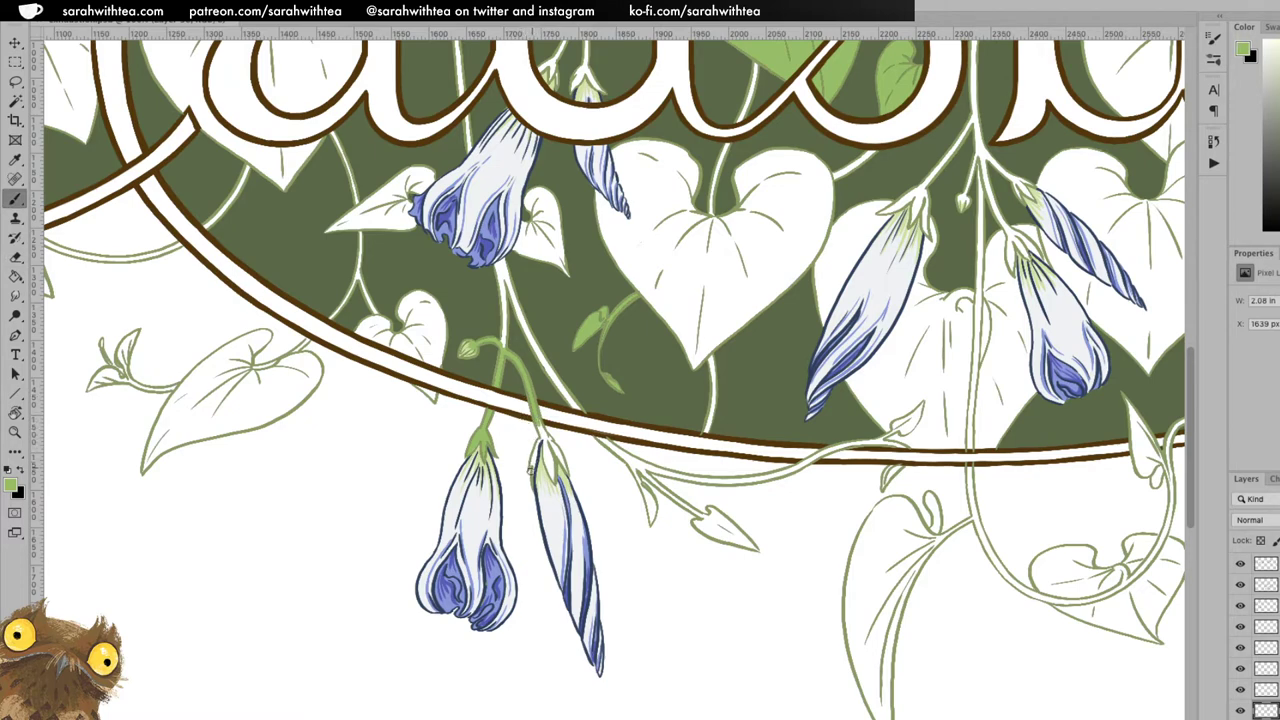
left_click_drag(534, 452, 530, 466)
left_click_drag(505, 334, 497, 263)
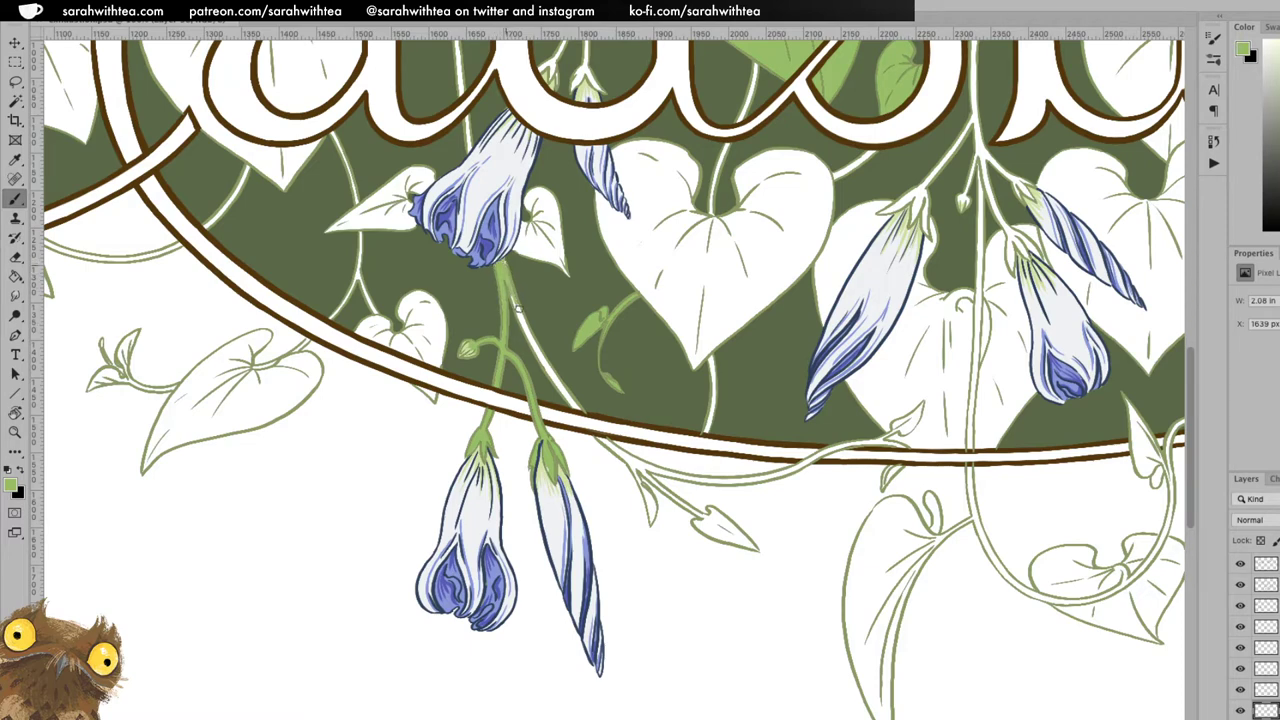
Paint the second stem running down to the border and the small heart-shaped leaf behind the open hanging flower light green.
left_click_drag(515, 303, 578, 408)
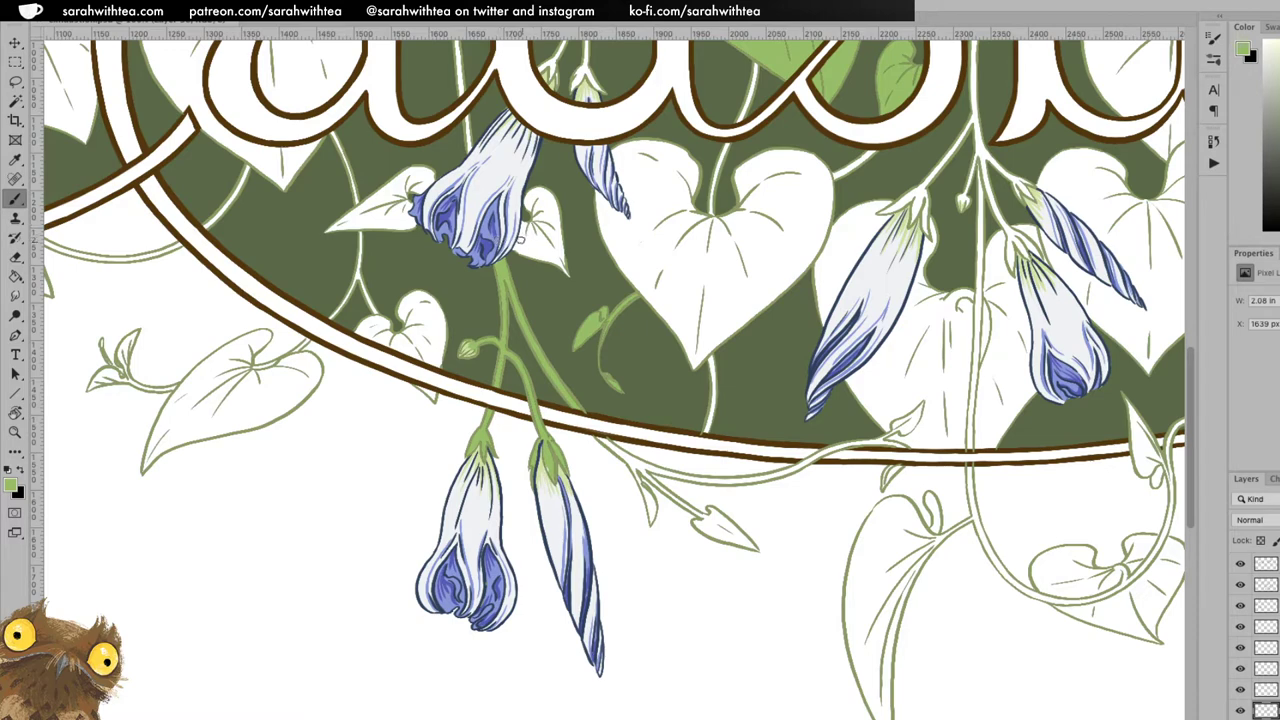
left_click_drag(517, 243, 523, 226)
left_click_drag(540, 192, 553, 205)
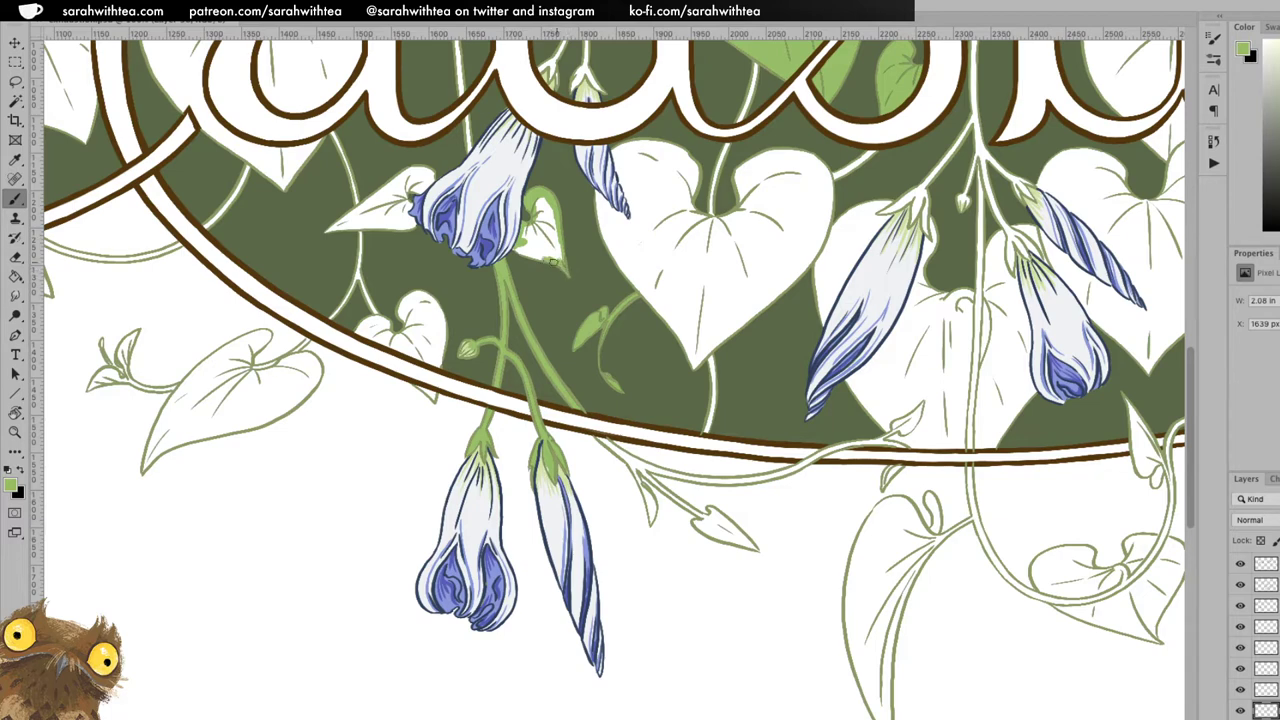
key("e")
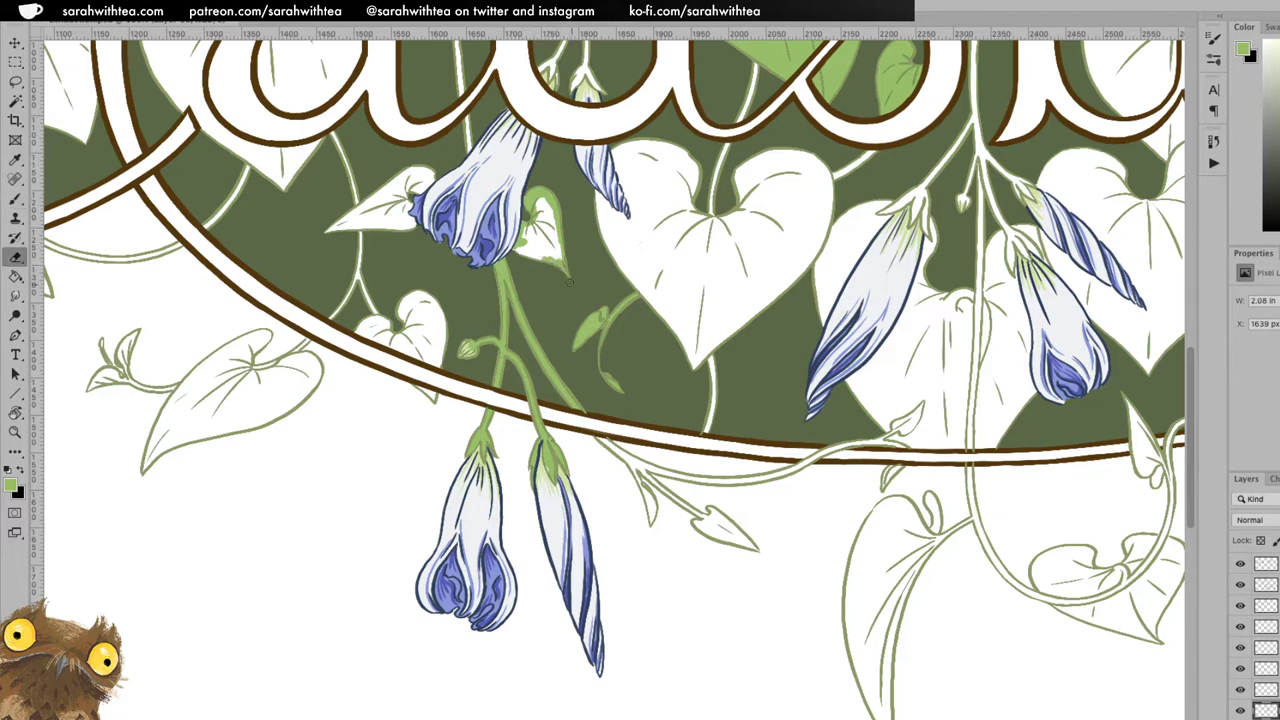
key("b")
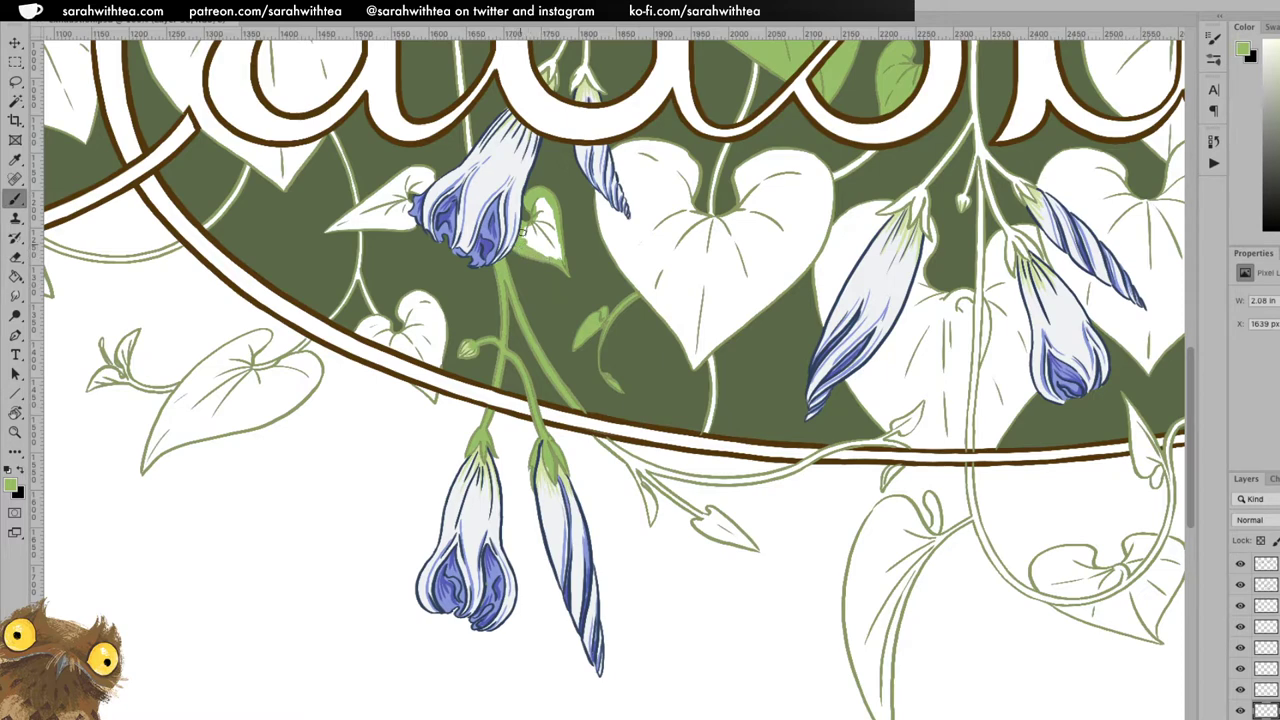
mouse_move(542, 200)
left_mouse_down()
mouse_move(562, 250)
mouse_move(538, 249)
left_mouse_up()
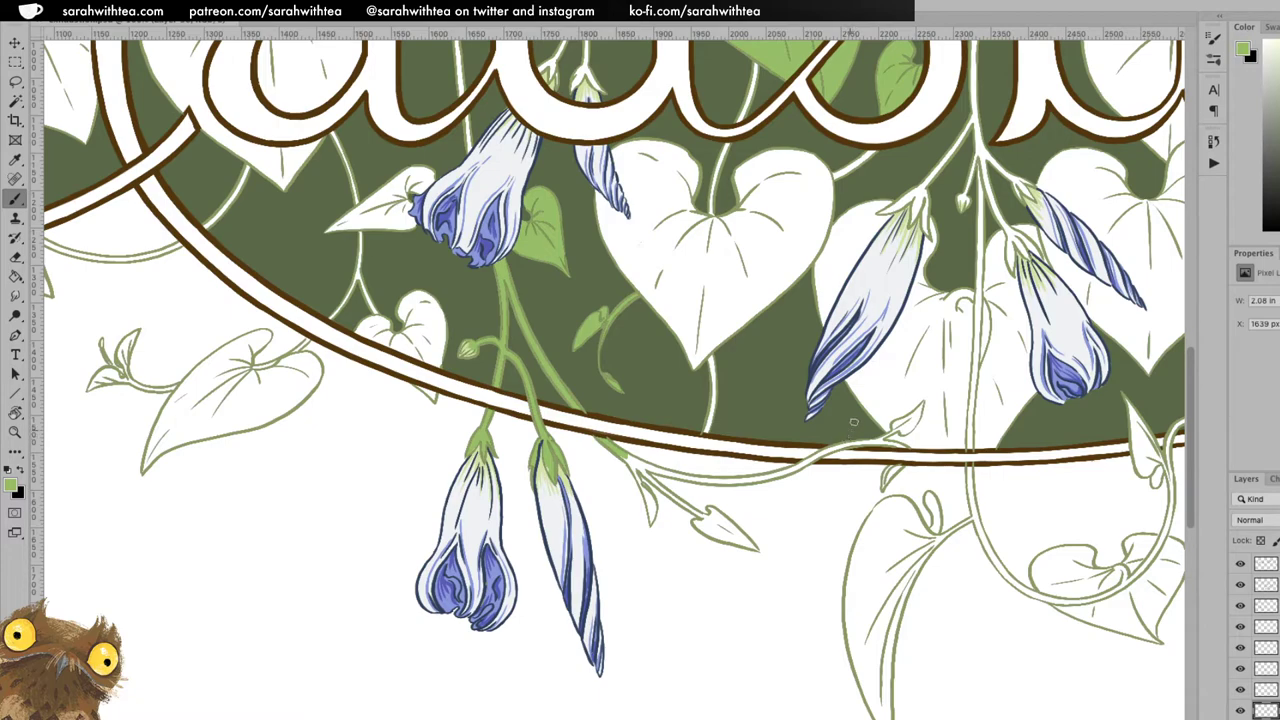
Rotate the canvas and paint the forked stem with its two small leaves outside the border, beside the hanging flowers.
key("r")
mouse_move(870, 347)
left_mouse_down()
mouse_move(868, 392)
mouse_move(636, 541)
mouse_move(470, 410)
mouse_move(660, 255)
mouse_move(700, 247)
left_mouse_up()
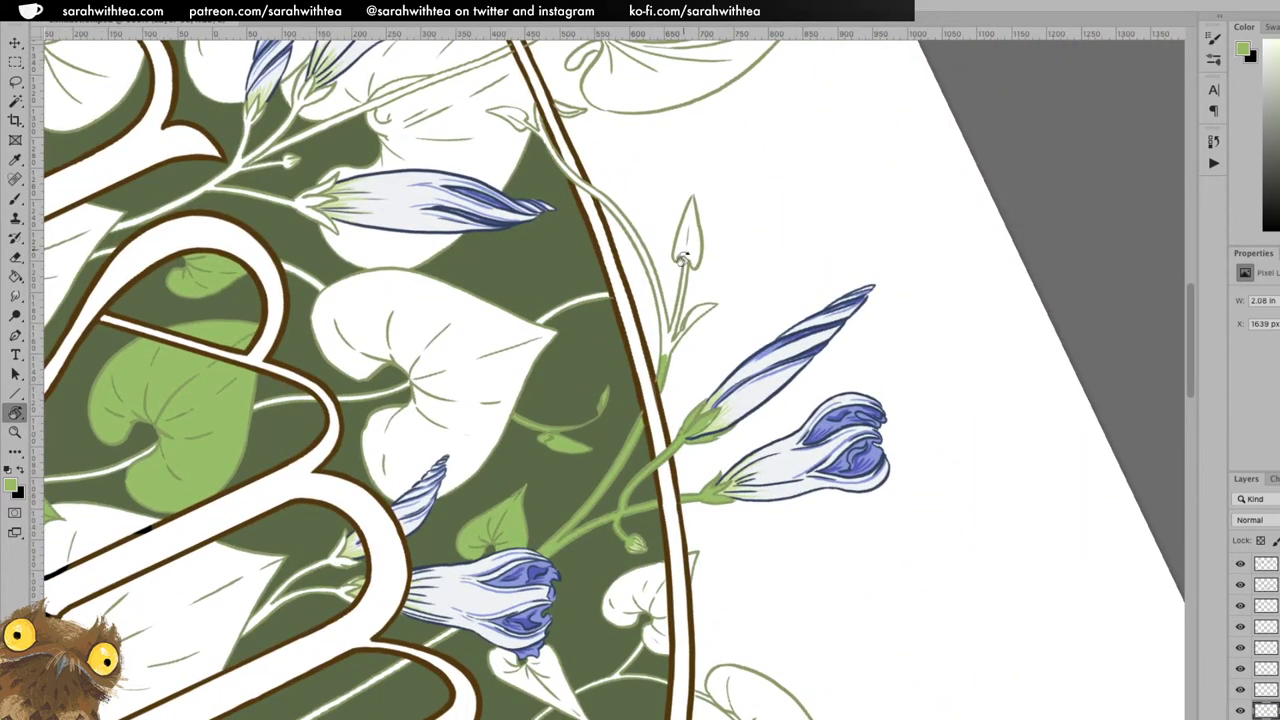
key("b")
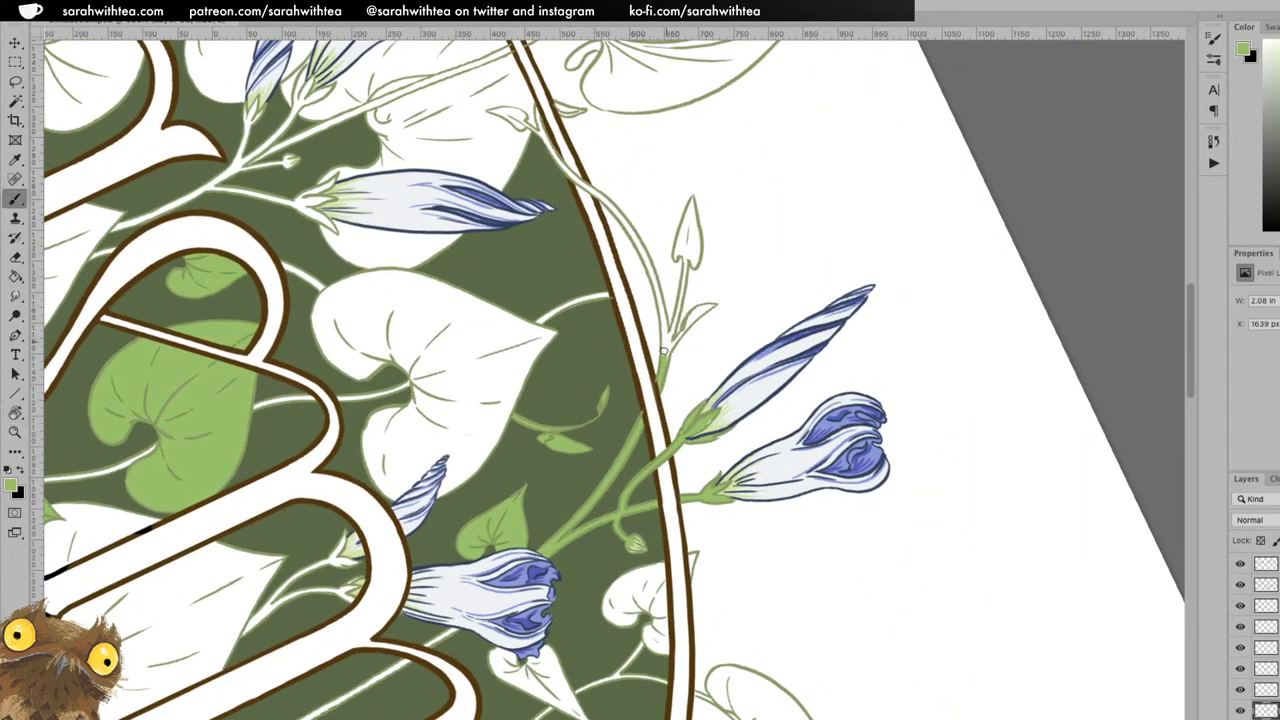
mouse_move(680, 333)
left_mouse_down()
mouse_move(716, 304)
mouse_move(693, 321)
left_mouse_up()
mouse_move(681, 292)
left_mouse_down()
mouse_move(686, 258)
mouse_move(675, 323)
mouse_move(693, 198)
mouse_move(693, 264)
mouse_move(691, 208)
mouse_move(683, 250)
mouse_move(693, 259)
left_mouse_up()
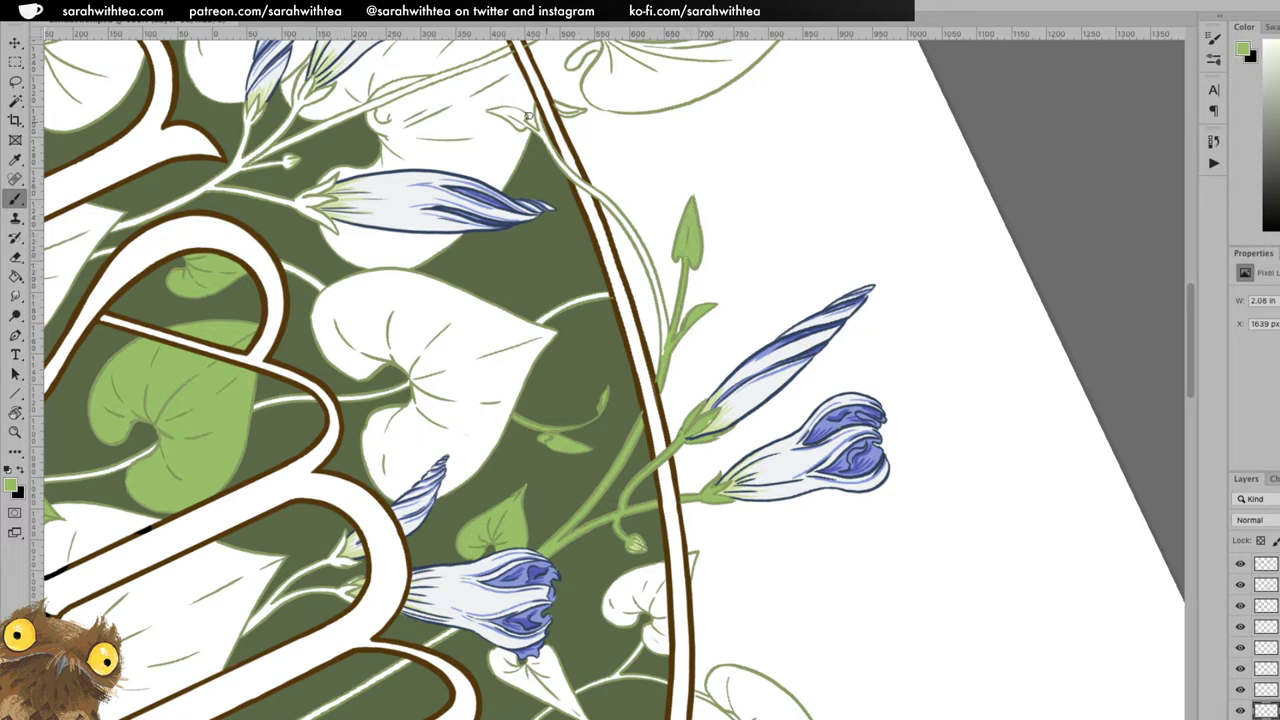
Paint the long curved tendril that crosses the border and the two small leaves at its end, rotating the canvas as needed.
left_click_drag(540, 123, 568, 173)
key("r")
mouse_move(760, 117)
left_mouse_down()
mouse_move(829, 400)
mouse_move(551, 584)
mouse_move(445, 470)
left_mouse_up()
key("b")
left_click_drag(532, 431, 549, 408)
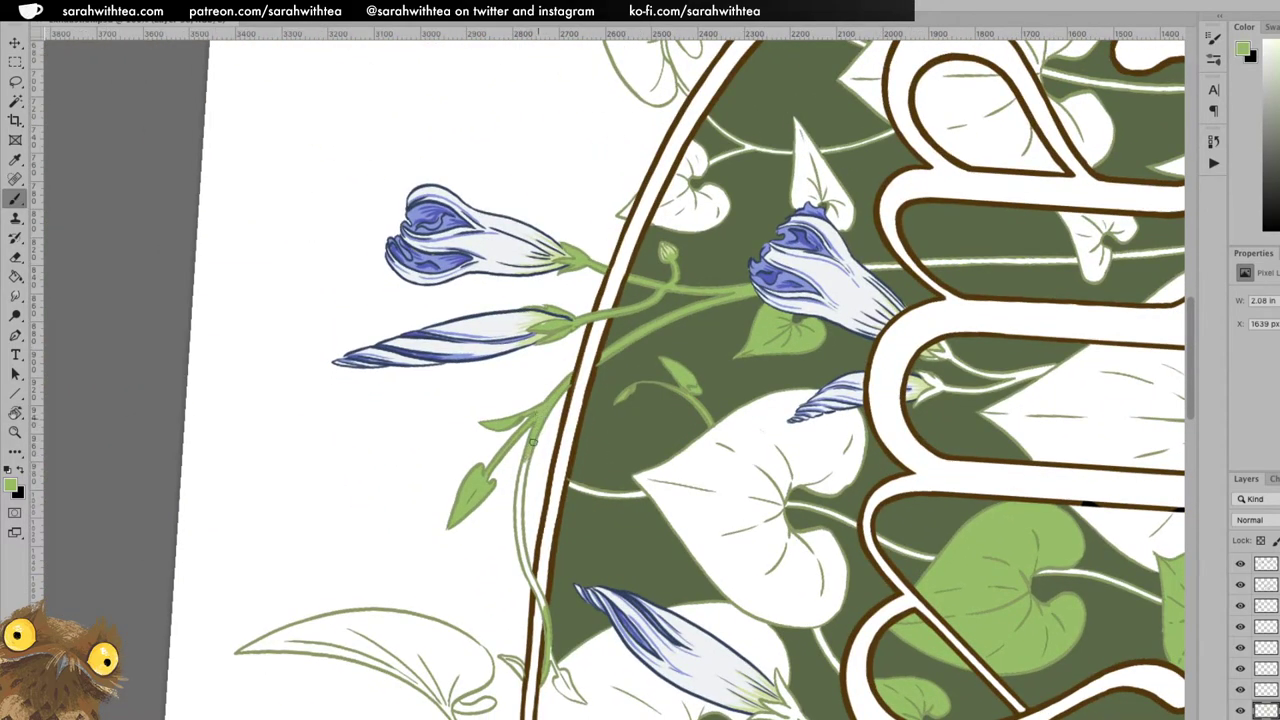
left_click_drag(538, 497, 495, 336)
key("r")
left_click_drag(498, 452, 479, 367)
key("b")
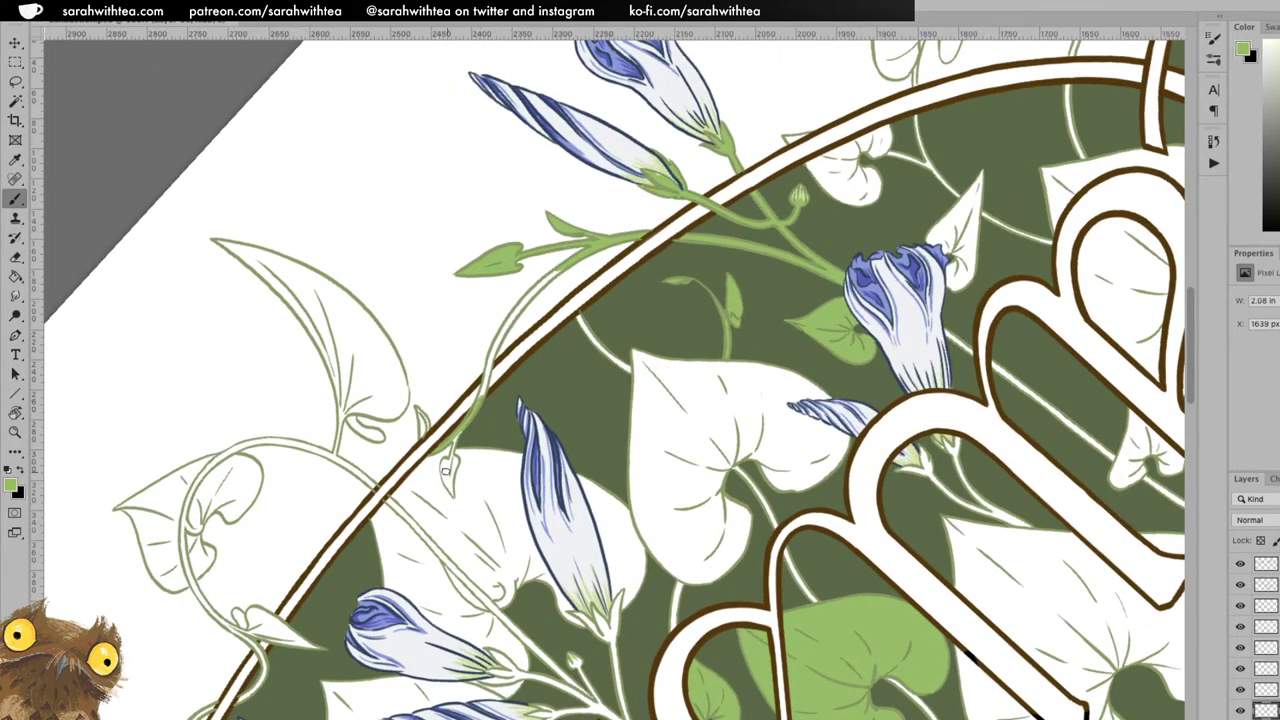
mouse_move(451, 490)
left_mouse_down()
mouse_move(456, 437)
mouse_move(418, 412)
mouse_move(425, 430)
left_mouse_up()
mouse_move(478, 390)
left_mouse_down()
mouse_move(507, 324)
mouse_move(496, 341)
mouse_move(557, 272)
mouse_move(517, 307)
mouse_move(570, 262)
left_mouse_up()
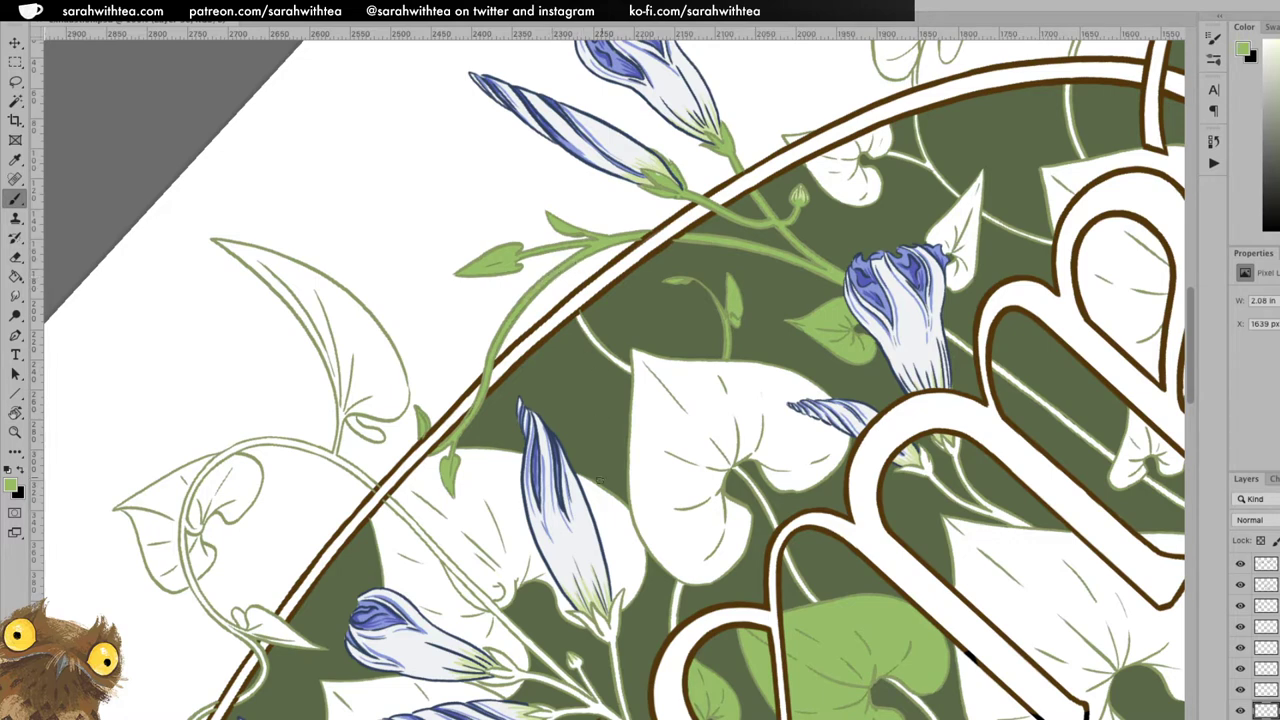
Reset the canvas rotation and examine the whole lettering illustration for leaves and stems still uncolored.
key("Escape")
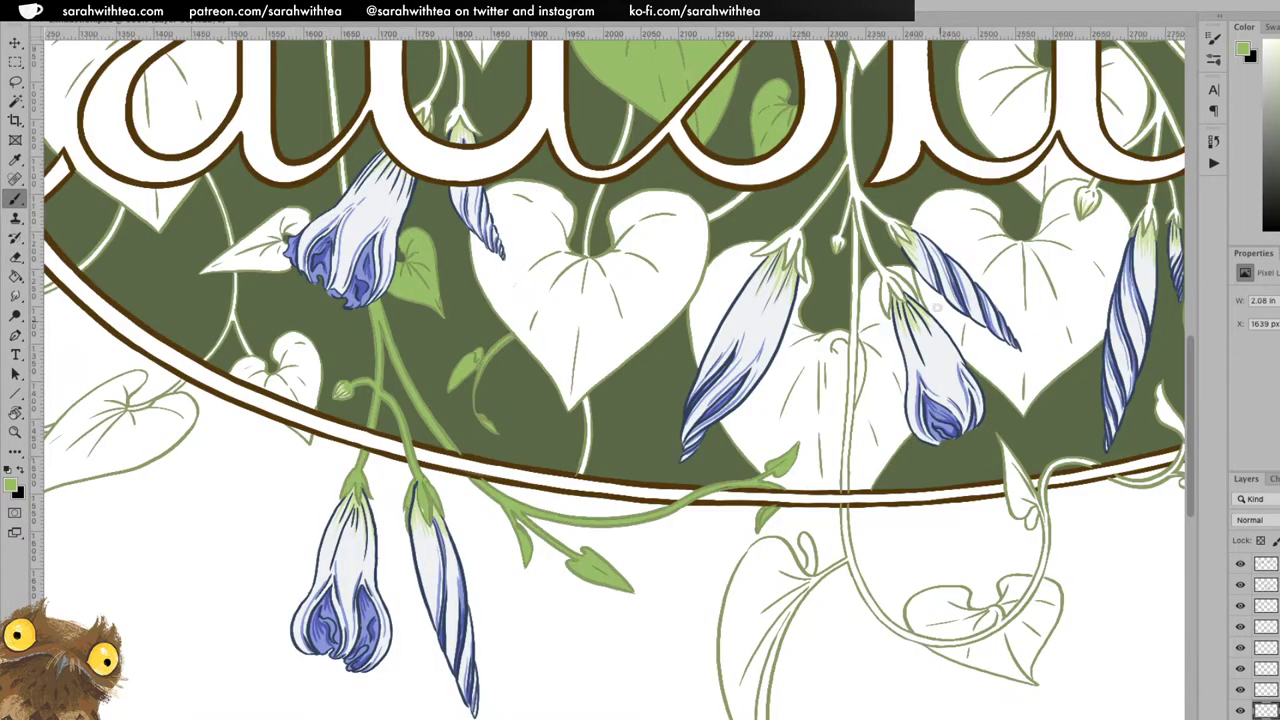
mouse_move(601, 374)
left_mouse_down()
mouse_move(829, 409)
mouse_move(964, 405)
left_mouse_up()
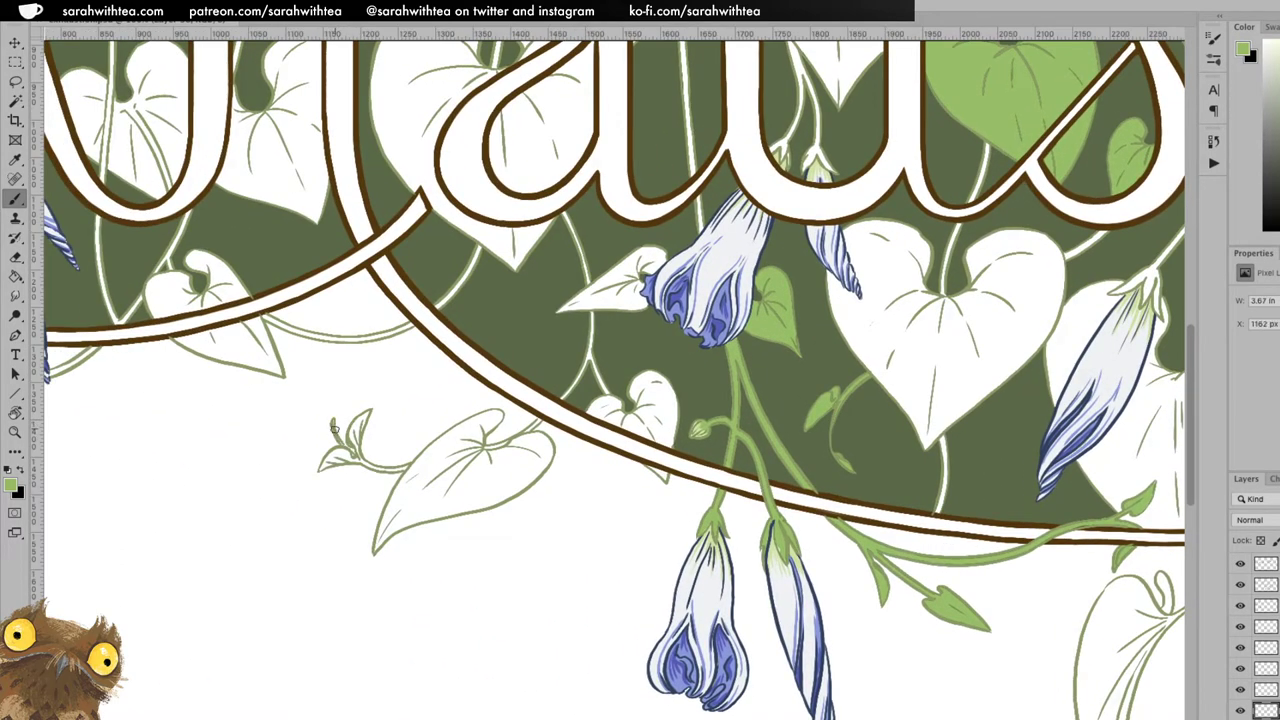
key("z")
left_click(822, 328, "alt")
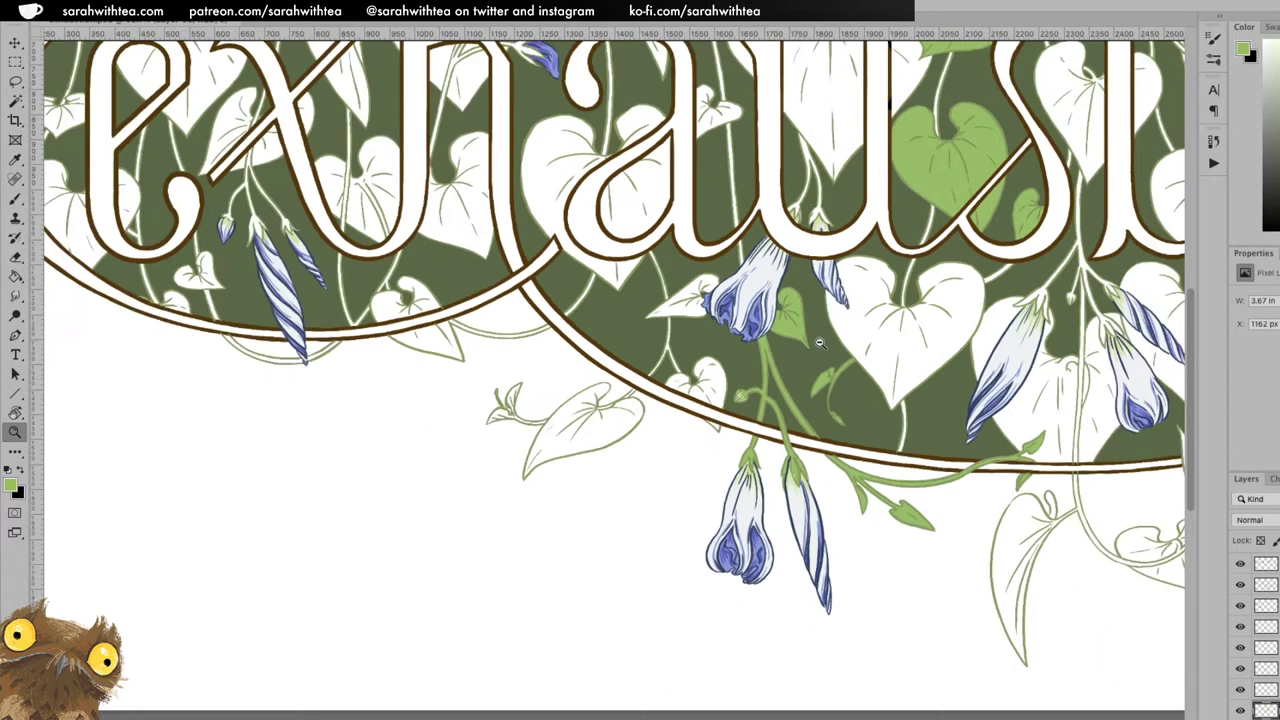
left_click(820, 341, "alt")
left_click(820, 350, "alt")
left_click_drag(820, 376, 789, 381)
key("ctrl+r")
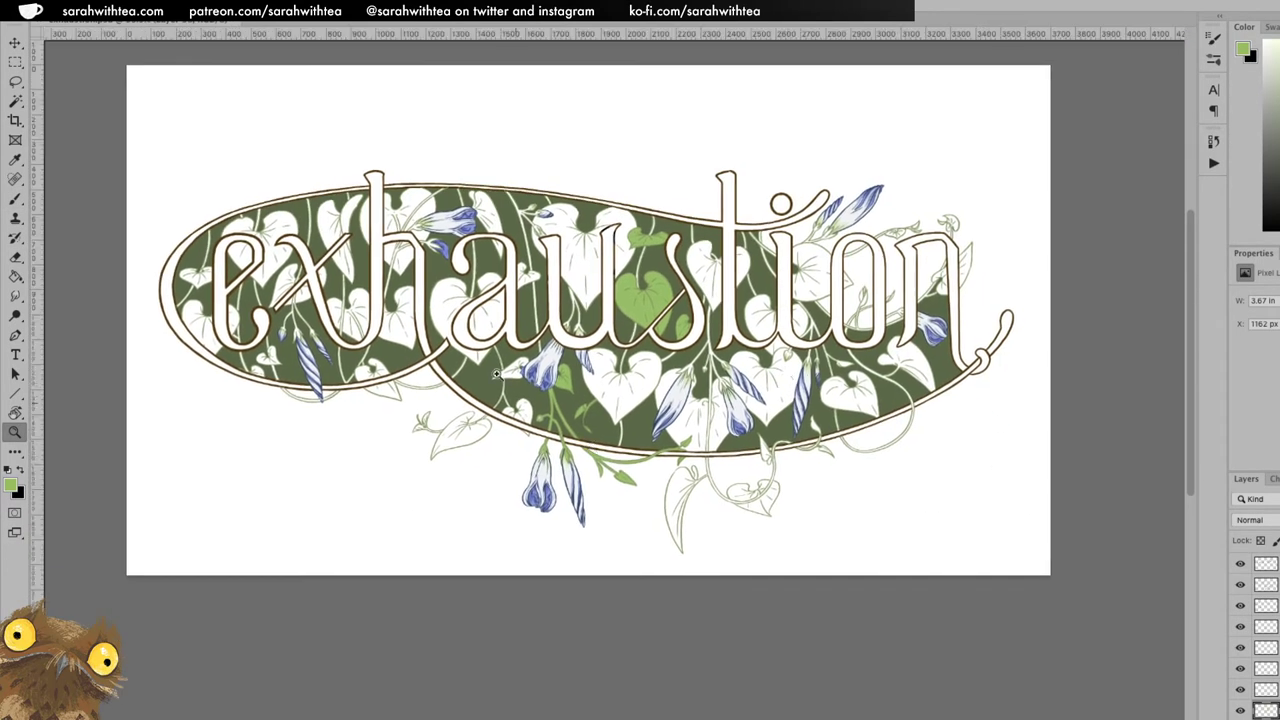
Fill the pointed leaf behind the open flower below the "a" with light green and clean up its tip.
left_click_drag(495, 386, 549, 350)
key("b")
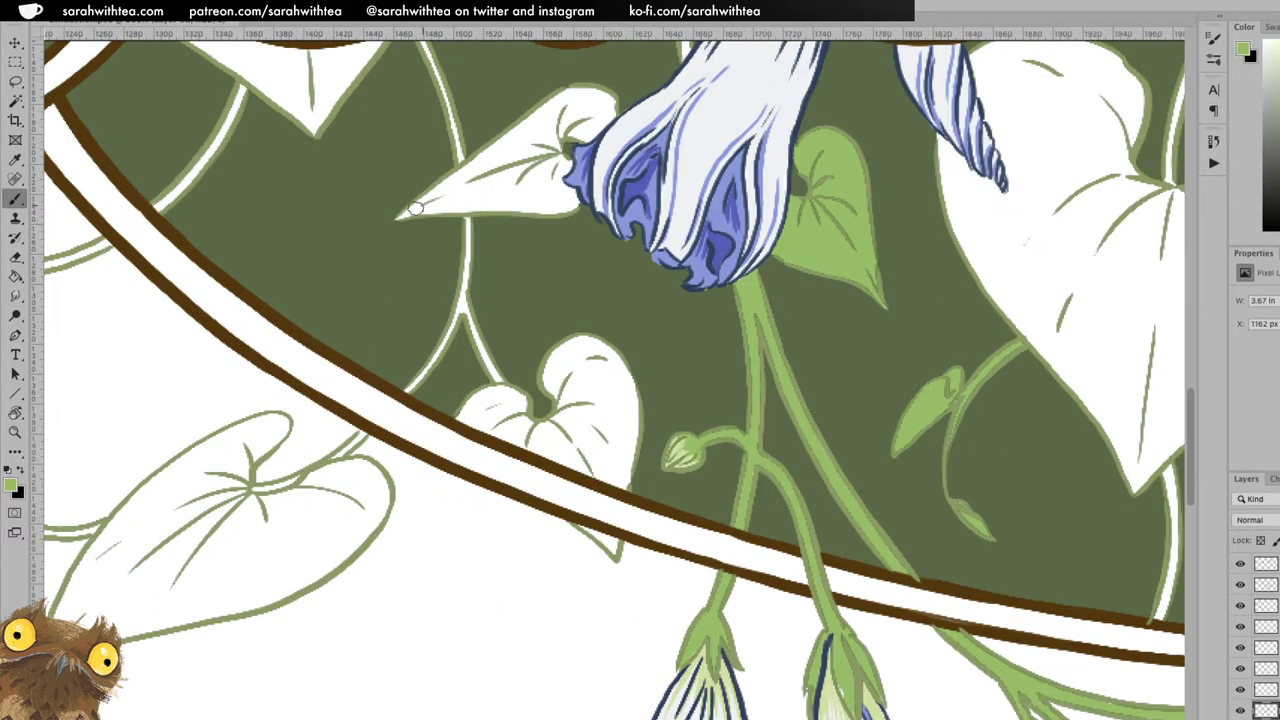
key("e")
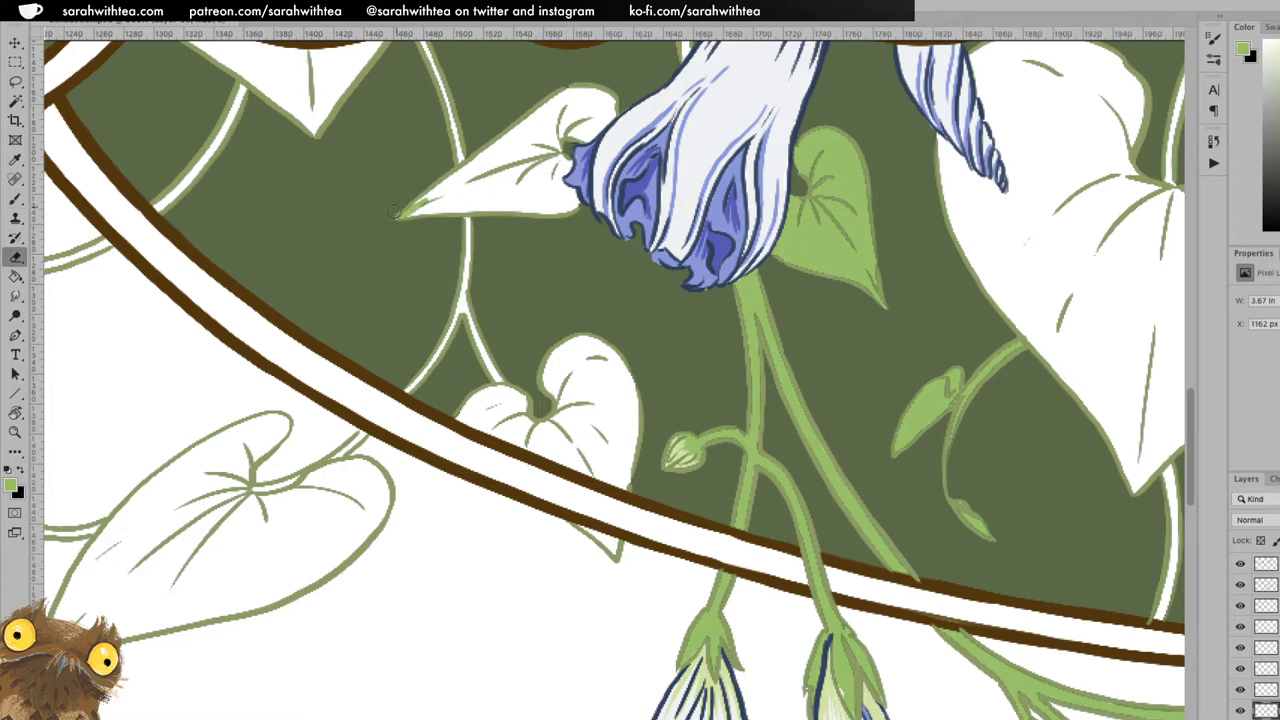
mouse_move(430, 203)
left_mouse_down()
mouse_move(560, 347)
mouse_move(567, 331)
mouse_move(530, 323)
mouse_move(628, 247)
mouse_move(539, 295)
mouse_move(514, 321)
mouse_move(687, 212)
mouse_move(628, 245)
mouse_move(657, 220)
mouse_move(696, 203)
mouse_move(727, 214)
mouse_move(672, 265)
left_mouse_up()
key("b")
key("e")
key("b")
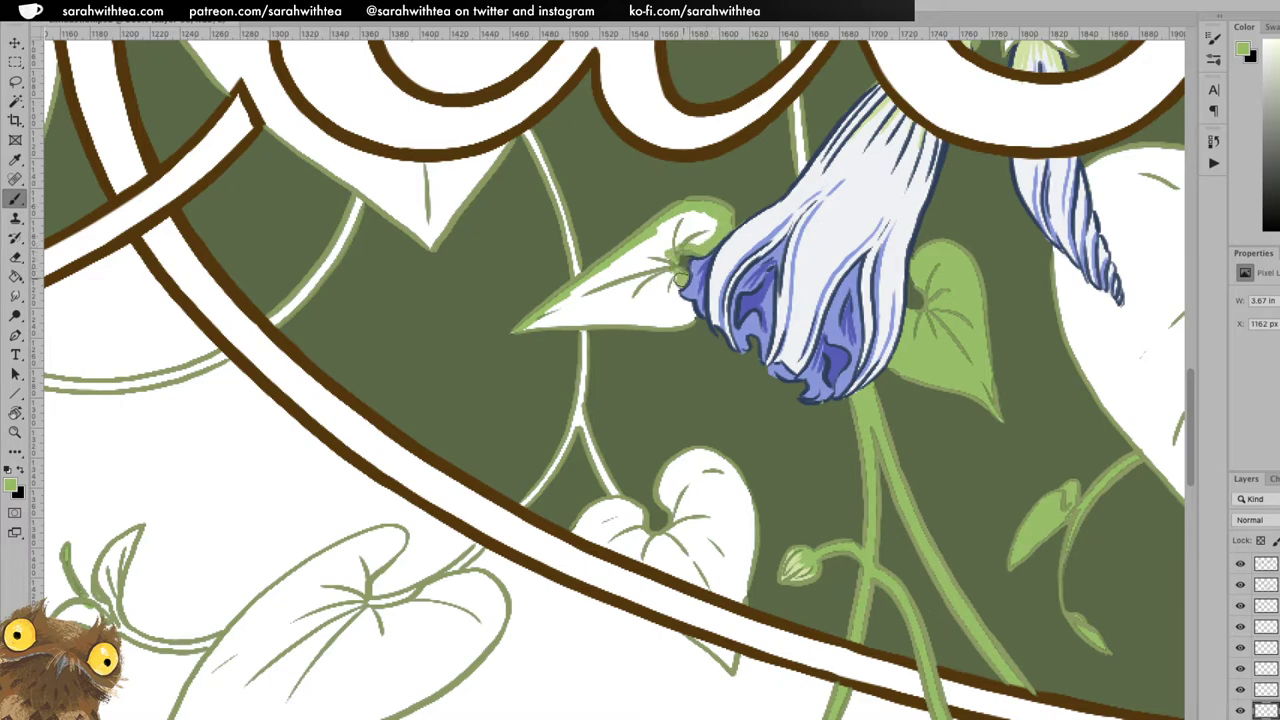
mouse_move(663, 259)
left_mouse_down()
mouse_move(712, 228)
mouse_move(695, 214)
mouse_move(667, 222)
mouse_move(700, 226)
mouse_move(684, 216)
left_mouse_up()
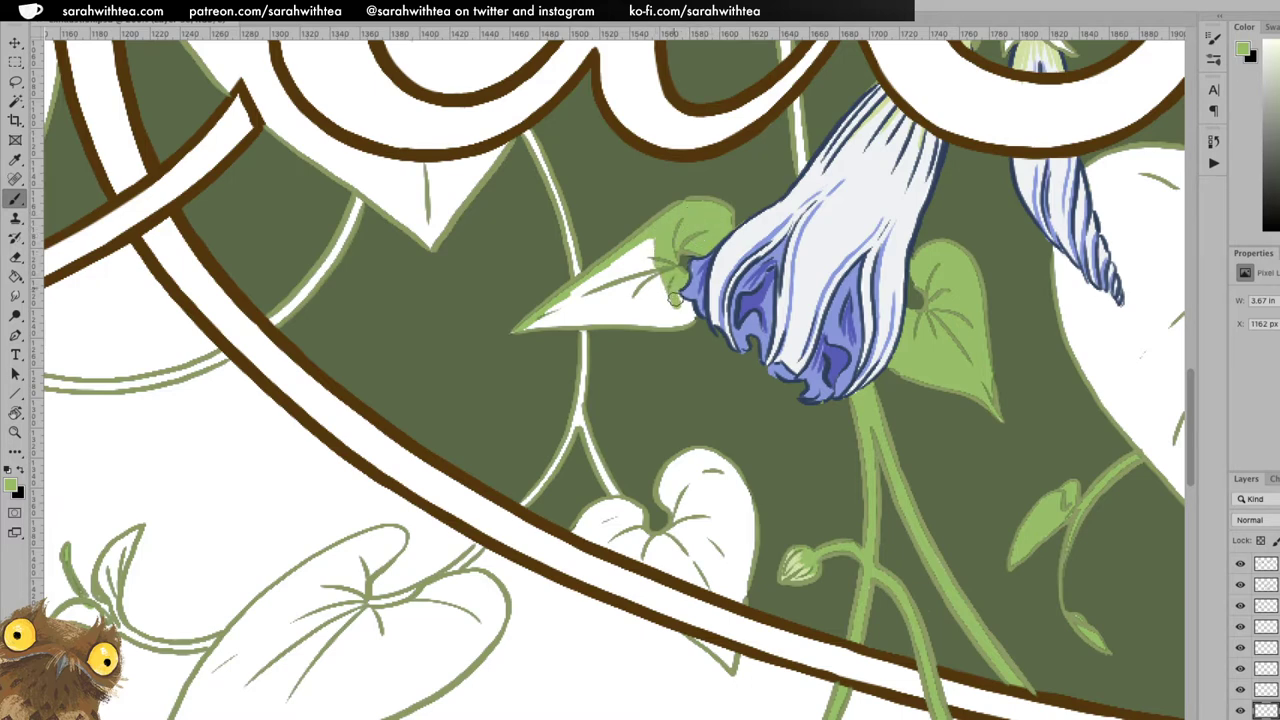
mouse_move(688, 313)
left_mouse_down()
mouse_move(650, 323)
mouse_move(653, 237)
mouse_move(665, 306)
mouse_move(647, 241)
mouse_move(522, 328)
mouse_move(655, 321)
mouse_move(646, 250)
mouse_move(541, 322)
mouse_move(646, 317)
left_mouse_up()
mouse_move(563, 317)
left_mouse_down()
mouse_move(667, 313)
mouse_move(647, 273)
mouse_move(648, 311)
mouse_move(634, 256)
mouse_move(638, 310)
mouse_move(617, 264)
mouse_move(565, 313)
left_mouse_up()
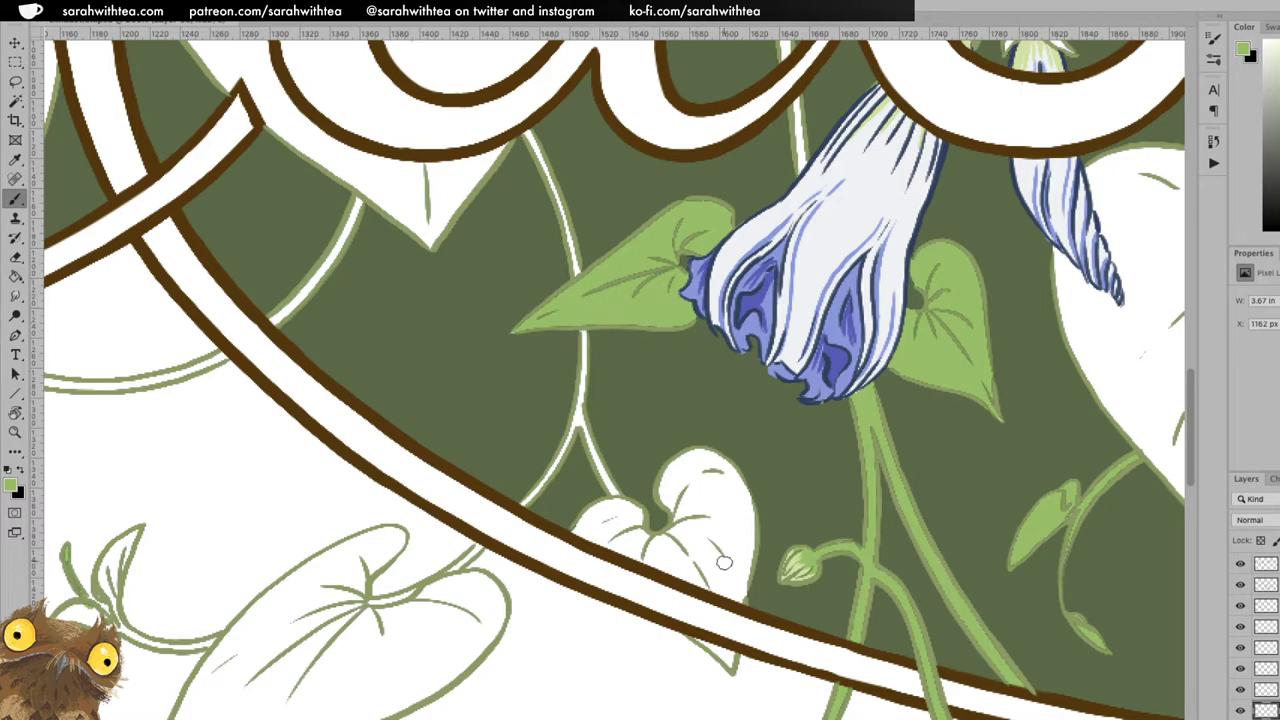
Fill the small heart-shaped leaf that overlaps the border below the pointed leaf with light green.
left_click_drag(679, 468, 526, 337)
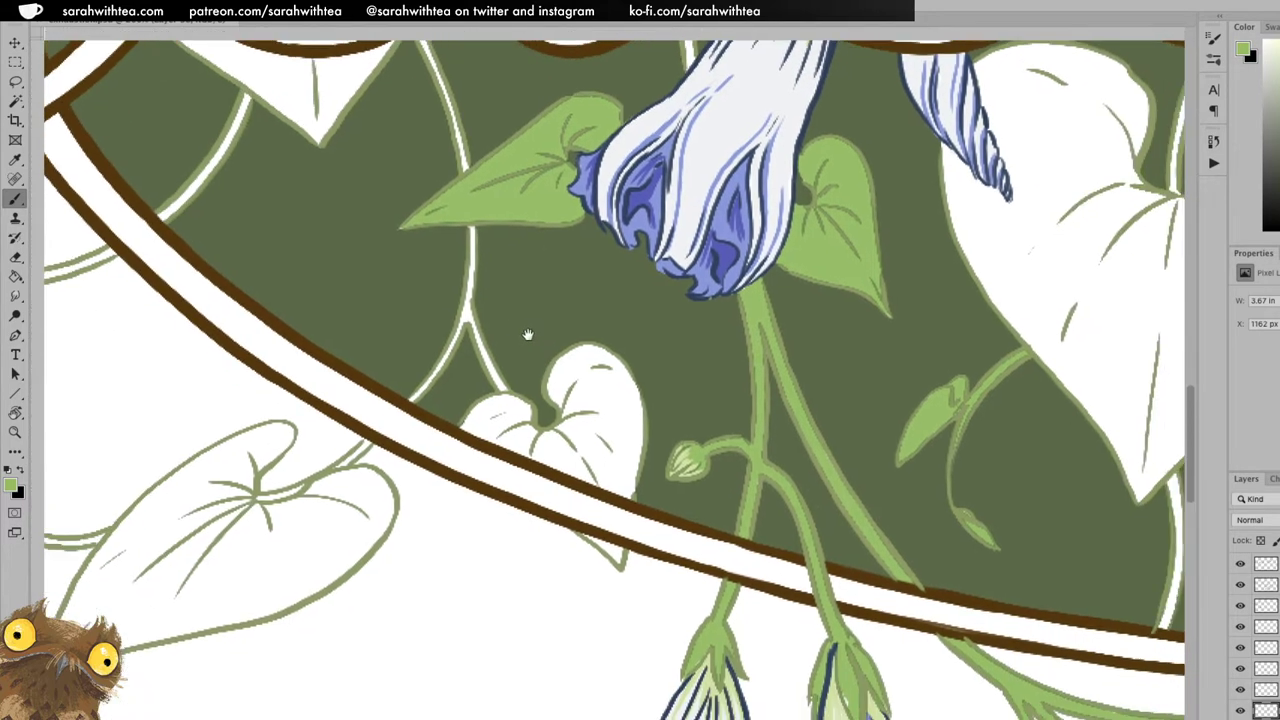
left_click_drag(554, 510, 581, 524)
mouse_move(446, 392)
left_mouse_down()
mouse_move(481, 371)
mouse_move(508, 411)
mouse_move(496, 397)
mouse_move(528, 395)
mouse_move(506, 406)
mouse_move(530, 382)
mouse_move(516, 360)
mouse_move(525, 332)
mouse_move(573, 316)
mouse_move(566, 329)
mouse_move(597, 367)
mouse_move(594, 352)
mouse_move(603, 400)
mouse_move(600, 376)
mouse_move(590, 465)
mouse_move(433, 399)
mouse_move(482, 383)
mouse_move(498, 415)
mouse_move(550, 440)
mouse_move(528, 412)
mouse_move(537, 357)
mouse_move(572, 352)
mouse_move(584, 388)
mouse_move(604, 386)
mouse_move(553, 422)
mouse_move(541, 415)
mouse_move(556, 366)
mouse_move(535, 414)
mouse_move(575, 450)
mouse_move(558, 390)
mouse_move(556, 446)
mouse_move(571, 416)
mouse_move(580, 440)
mouse_move(594, 425)
mouse_move(579, 337)
mouse_move(597, 410)
left_mouse_up()
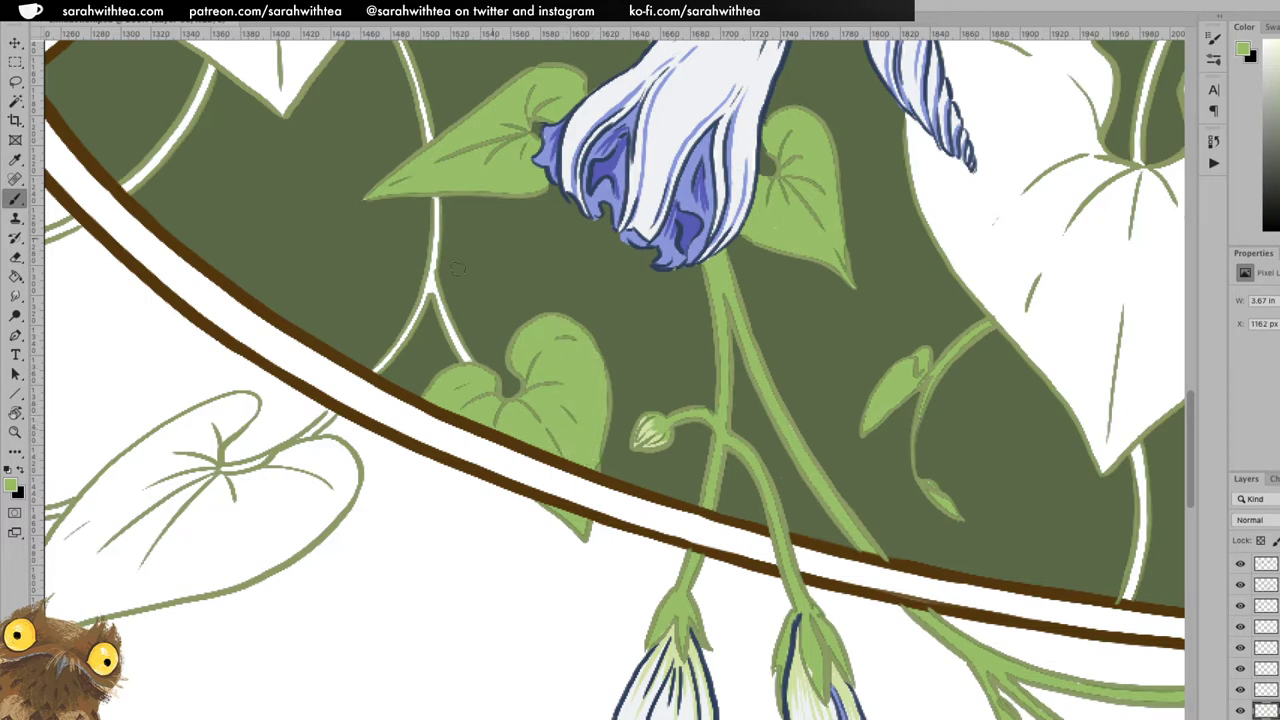
Paint the forked stem between the pointed leaf, the heart-shaped leaf and the border, erasing any spill onto the border.
left_click_drag(432, 284, 462, 356)
mouse_move(377, 368)
left_mouse_down()
mouse_move(409, 326)
mouse_move(380, 366)
left_mouse_up()
key("e")
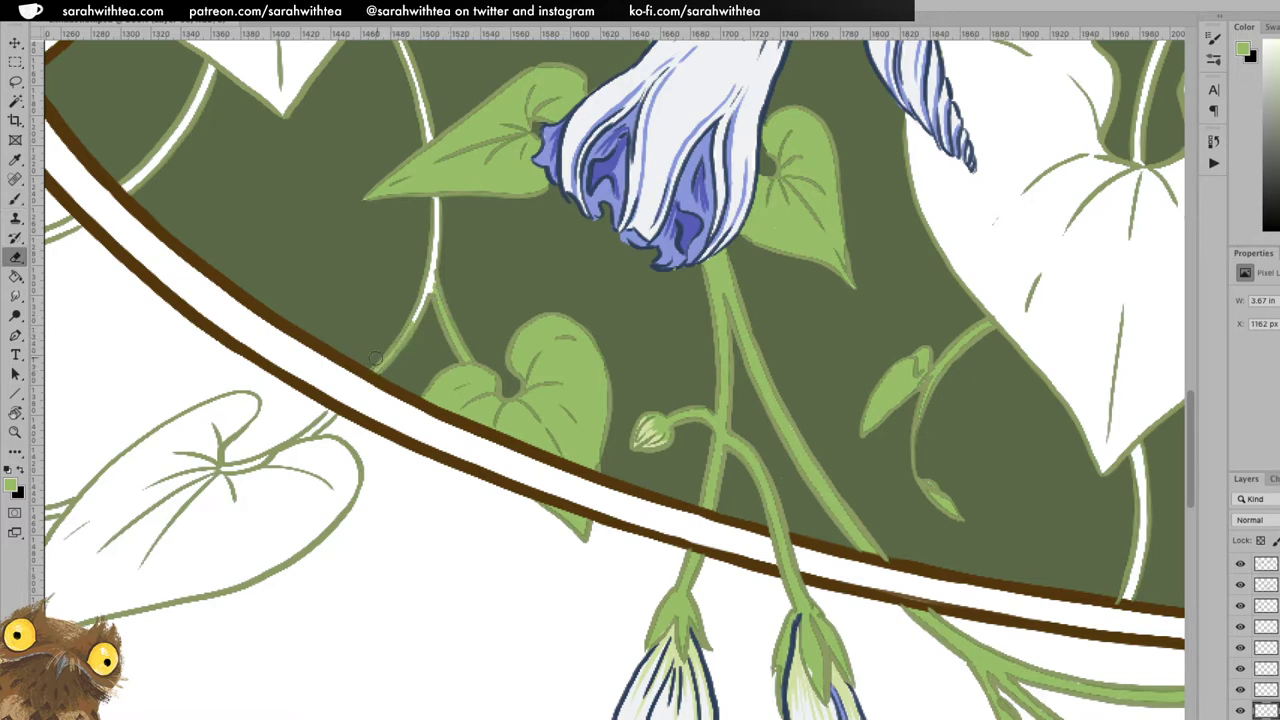
key("b")
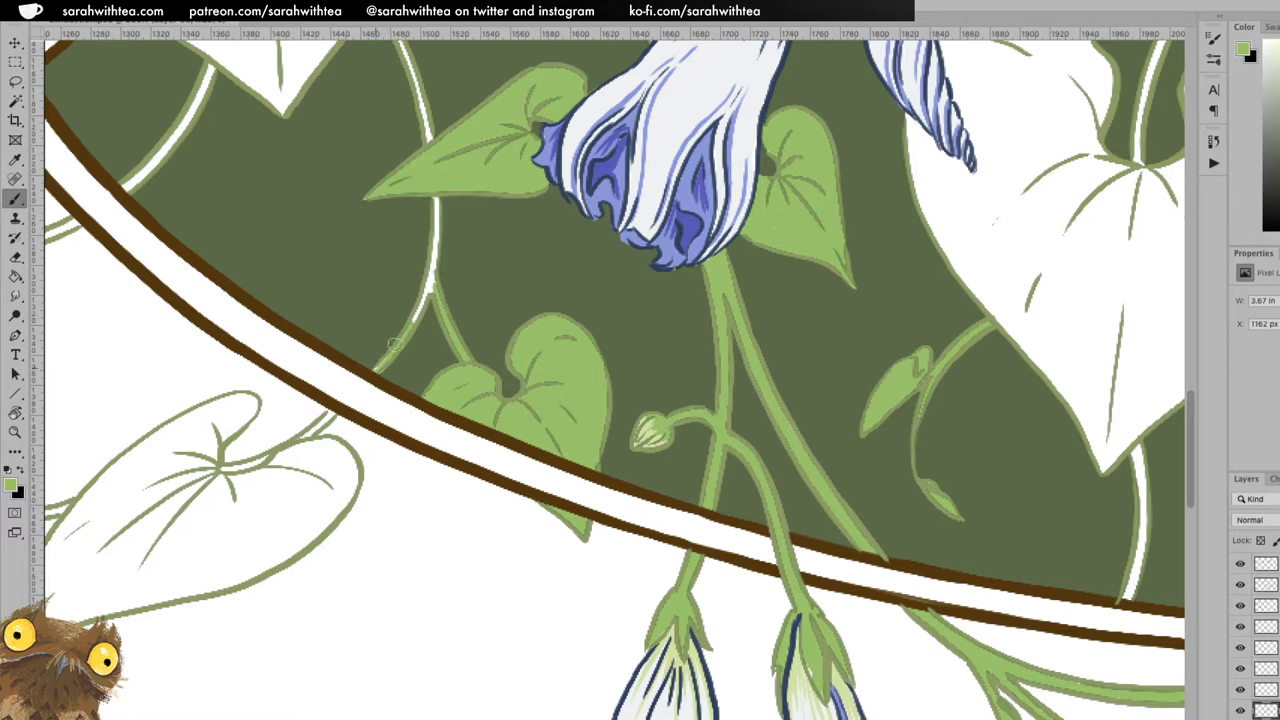
mouse_move(409, 317)
left_mouse_down()
mouse_move(430, 284)
mouse_move(433, 228)
mouse_move(430, 259)
left_mouse_up()
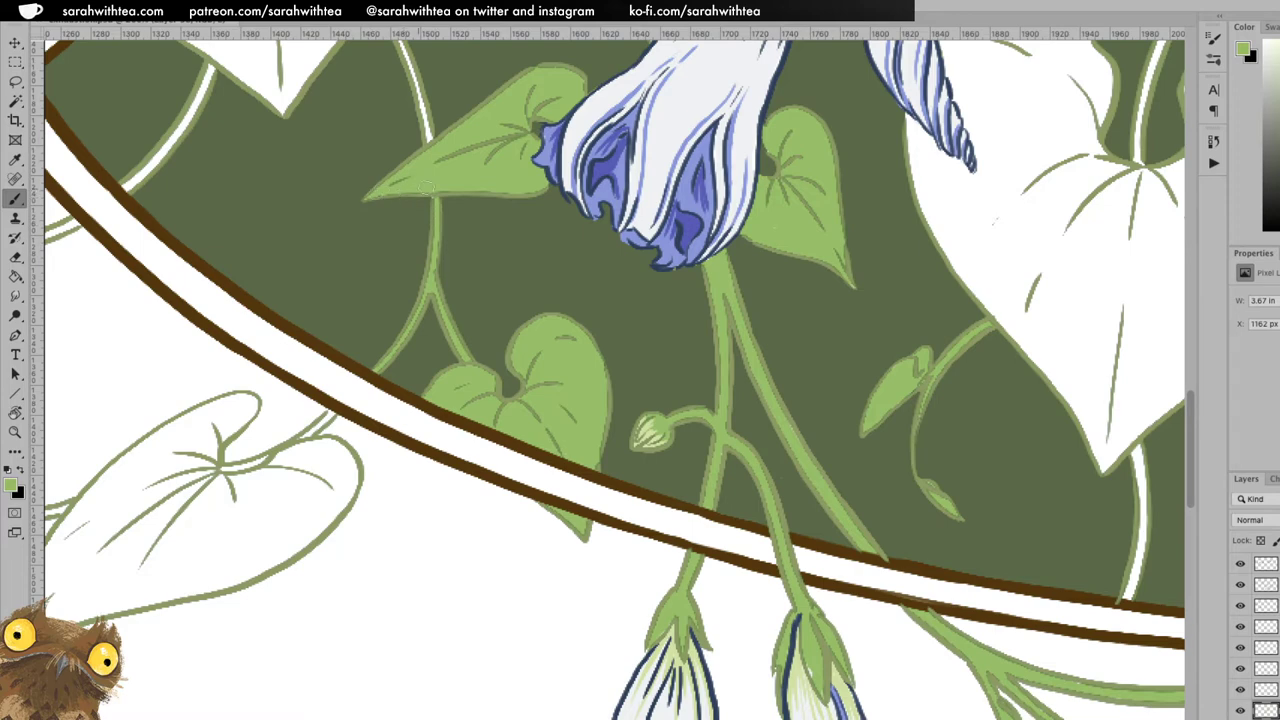
Paint the stem sections directly below the "a" and "u", including the curved one that meets the border.
left_click_drag(489, 137, 561, 329)
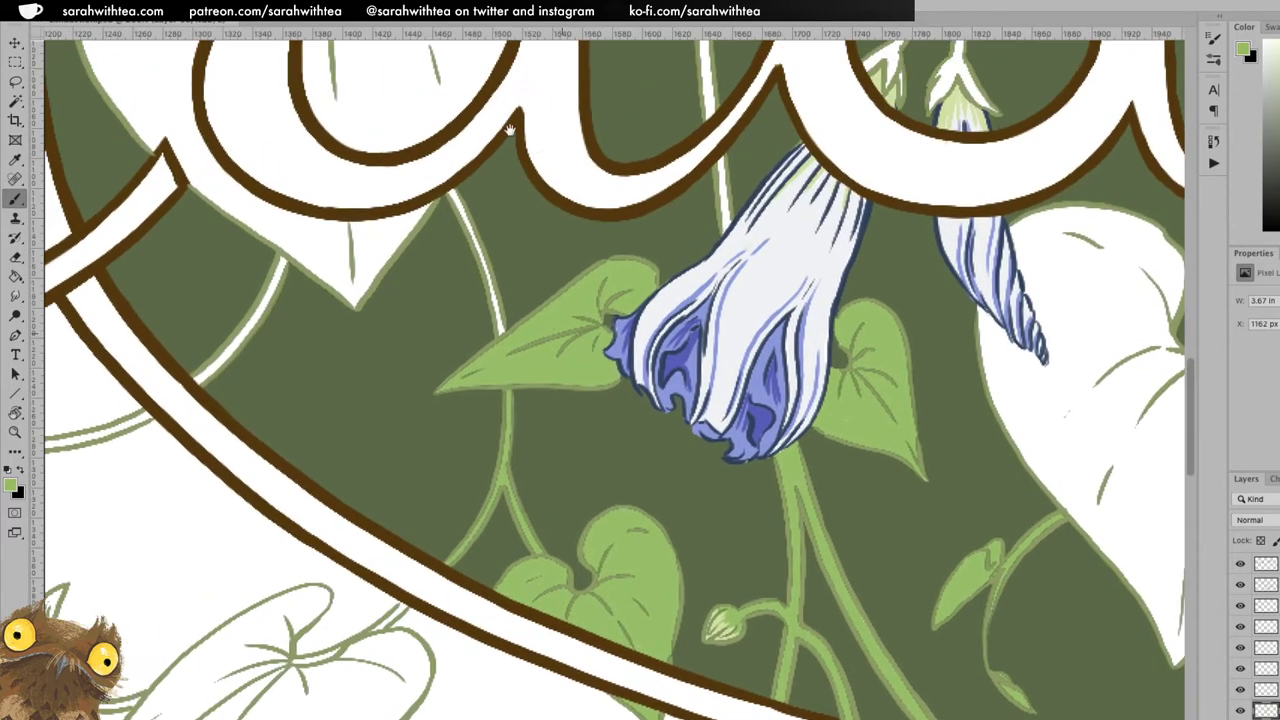
left_click_drag(445, 191, 451, 193)
left_click_drag(482, 272, 494, 303)
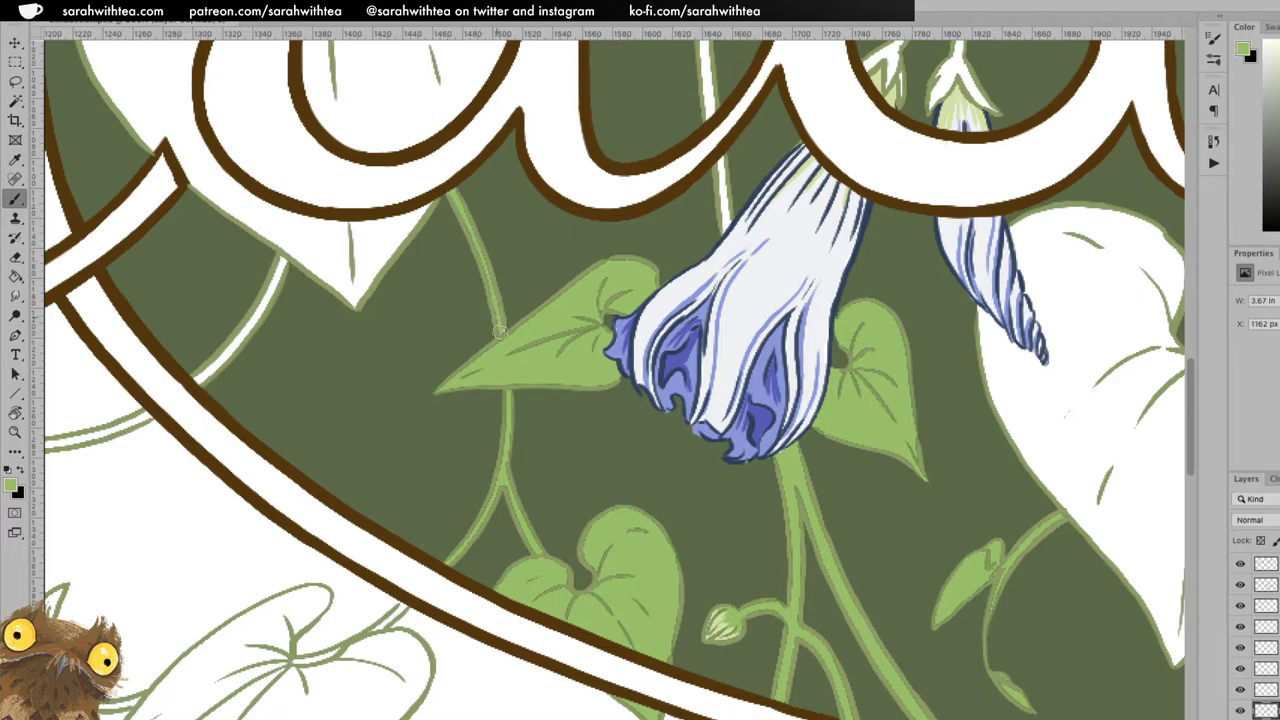
mouse_move(720, 162)
left_mouse_down()
mouse_move(722, 207)
mouse_move(723, 163)
left_mouse_up()
mouse_move(220, 352)
left_mouse_down()
mouse_move(197, 376)
mouse_move(250, 326)
mouse_move(240, 336)
mouse_move(280, 264)
mouse_move(268, 294)
left_mouse_up()
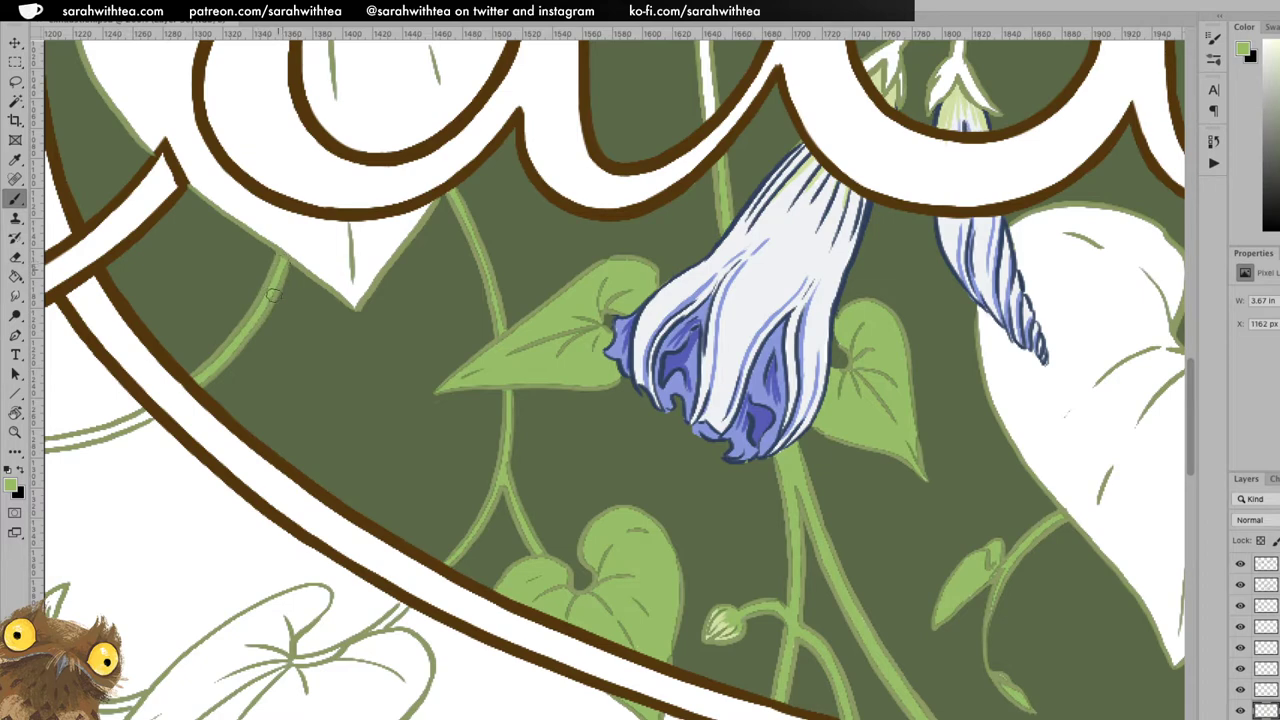
Paint the calyxes and joined stems of the two flowers inside the "u" light green.
left_click_drag(620, 163, 609, 523)
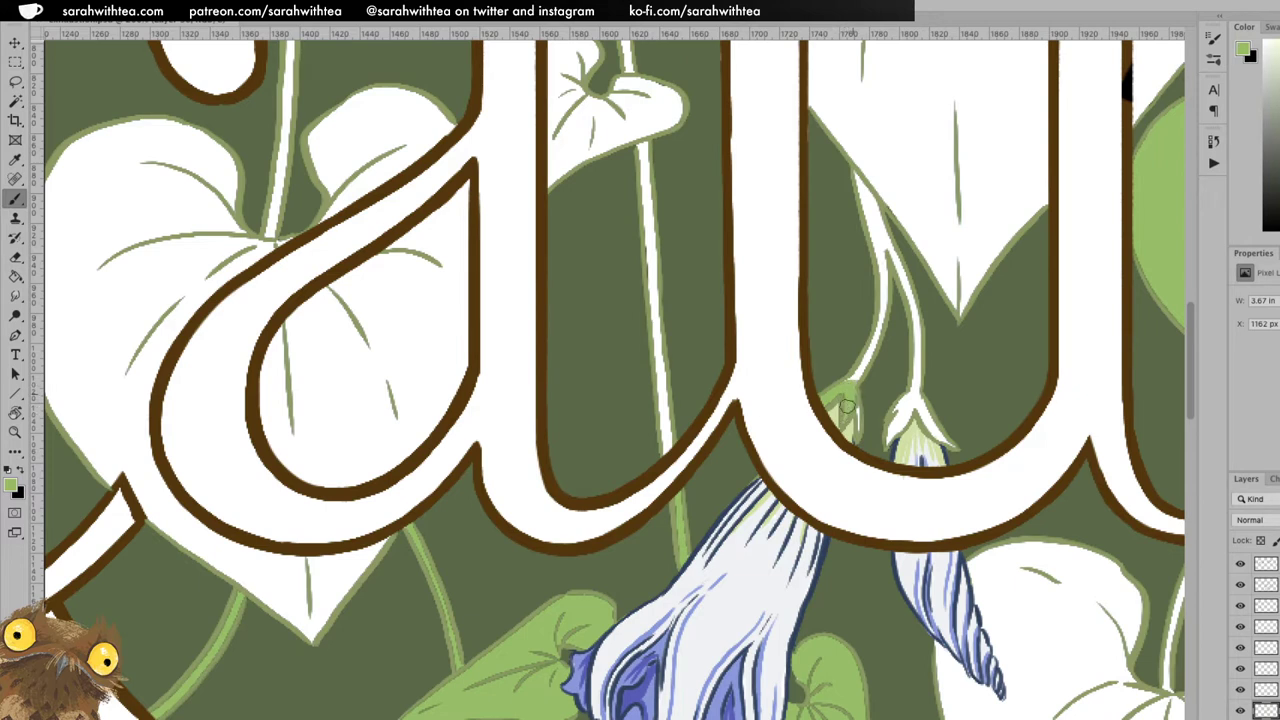
left_click_drag(858, 372, 878, 325)
mouse_move(895, 425)
left_mouse_down()
mouse_move(902, 402)
mouse_move(888, 440)
mouse_move(910, 398)
mouse_move(930, 434)
left_mouse_up()
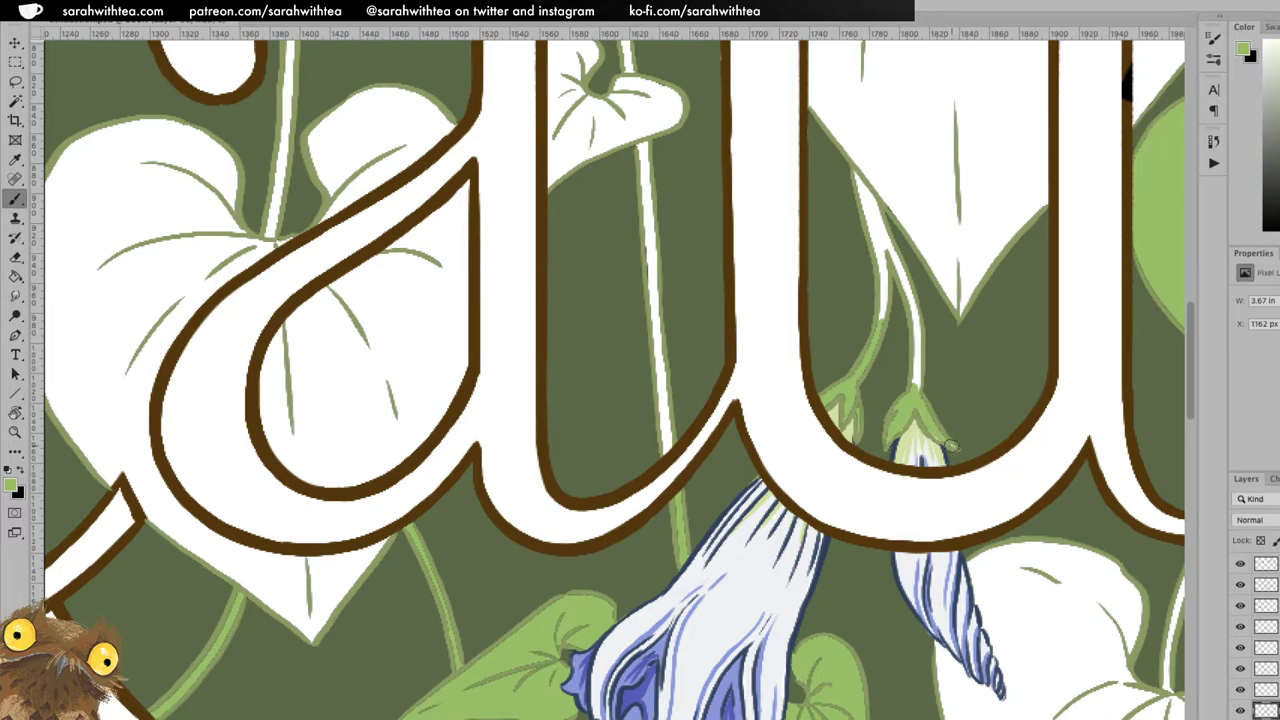
mouse_move(941, 347)
left_mouse_down()
mouse_move(826, 421)
mouse_move(686, 437)
left_mouse_up()
mouse_move(604, 279)
left_mouse_down()
mouse_move(628, 403)
mouse_move(630, 350)
mouse_move(624, 428)
left_mouse_up()
mouse_move(630, 362)
left_mouse_down()
mouse_move(618, 305)
mouse_move(658, 407)
mouse_move(656, 394)
mouse_move(659, 493)
mouse_move(664, 453)
mouse_move(665, 493)
left_mouse_up()
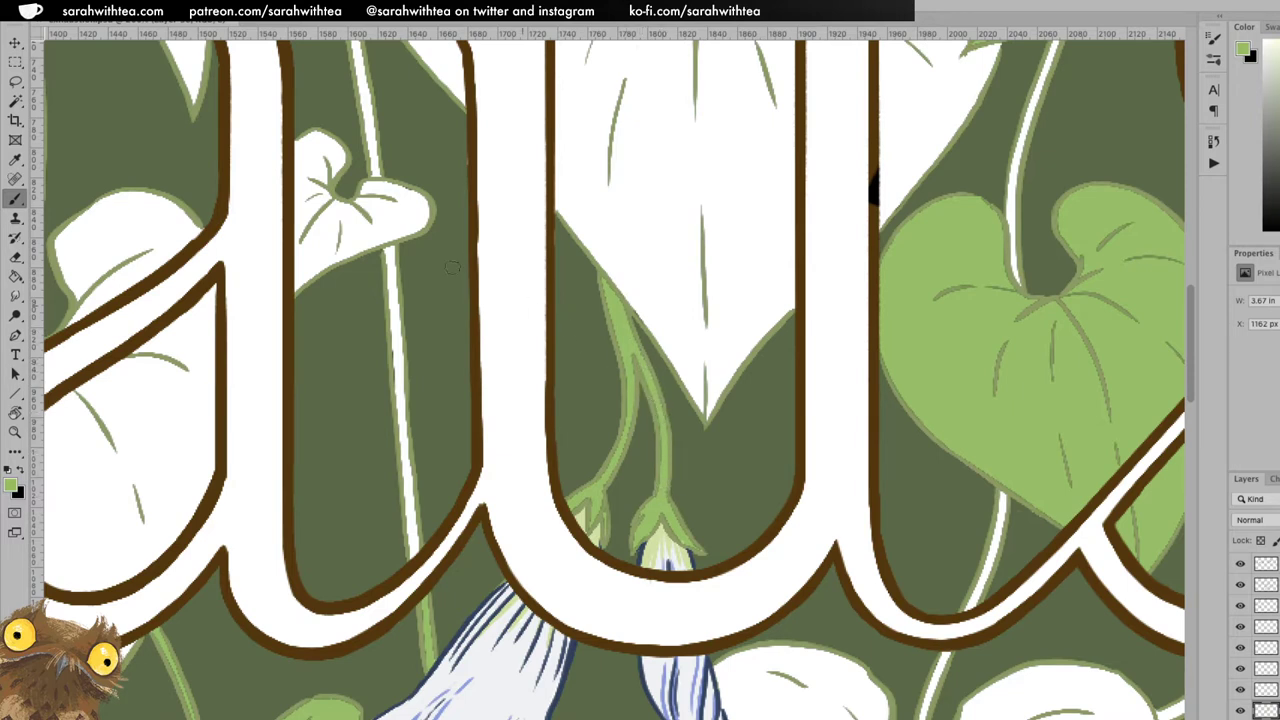
Fill the small leaf between the "a" and "u" and paint the long straight stem running down from it.
mouse_move(312, 268)
left_mouse_down()
mouse_move(298, 288)
mouse_move(398, 236)
left_mouse_up()
mouse_move(328, 187)
left_mouse_down()
mouse_move(344, 166)
mouse_move(336, 146)
mouse_move(306, 135)
mouse_move(297, 283)
left_mouse_up()
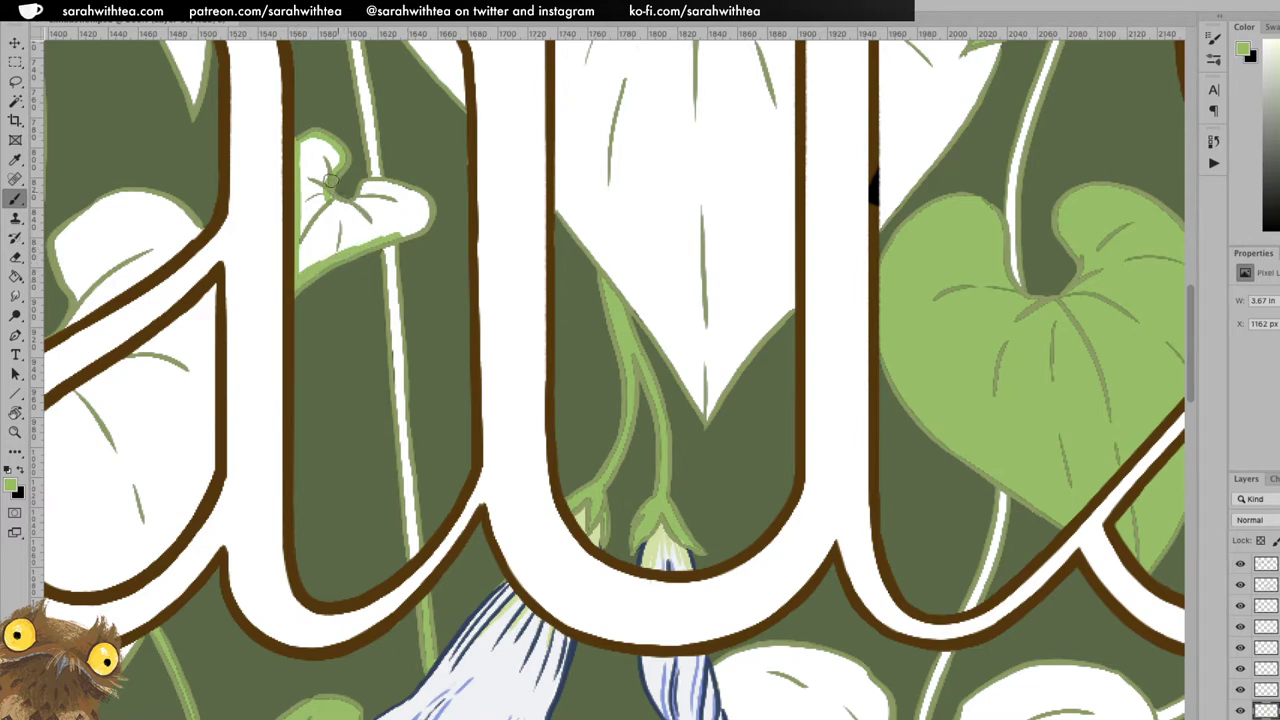
mouse_move(358, 202)
left_mouse_down()
mouse_move(421, 200)
mouse_move(419, 228)
mouse_move(370, 214)
mouse_move(385, 231)
mouse_move(381, 220)
mouse_move(413, 204)
mouse_move(356, 191)
mouse_move(312, 164)
mouse_move(305, 140)
mouse_move(335, 153)
mouse_move(309, 189)
mouse_move(302, 242)
mouse_move(305, 200)
mouse_move(329, 221)
mouse_move(302, 268)
mouse_move(333, 242)
mouse_move(335, 254)
mouse_move(386, 234)
mouse_move(344, 213)
left_mouse_up()
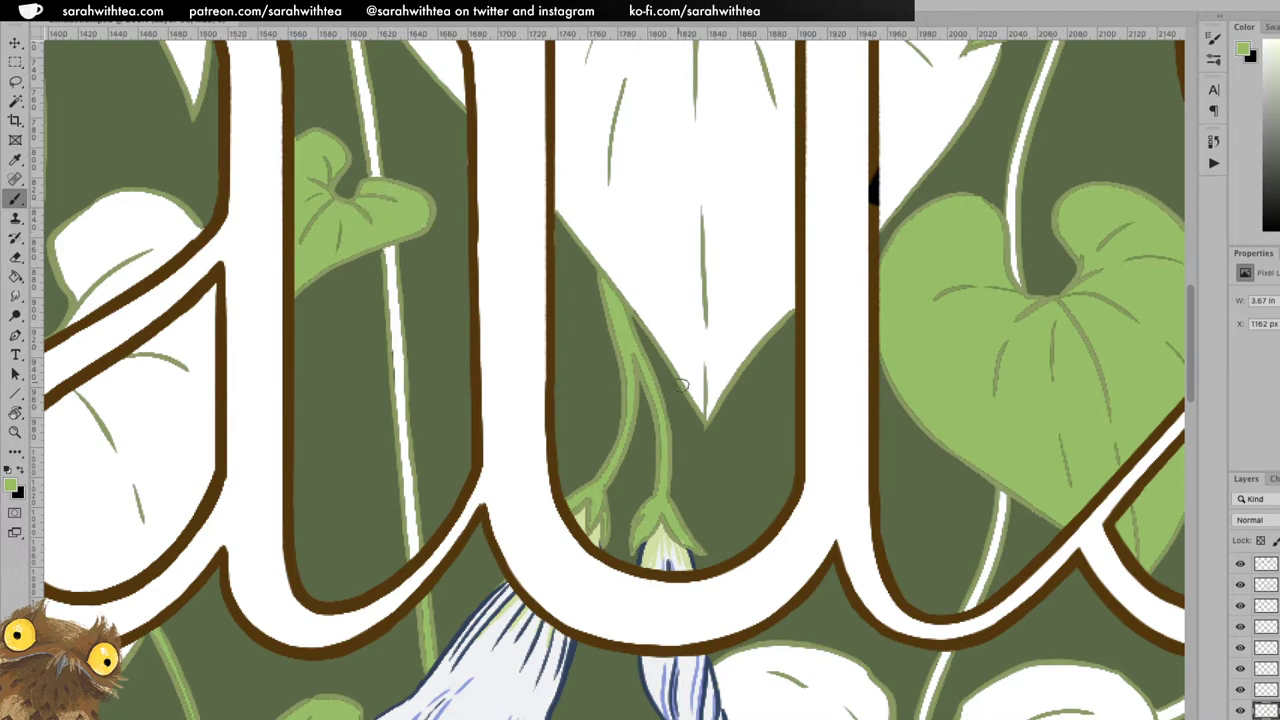
mouse_move(410, 530)
left_mouse_down()
mouse_move(412, 548)
mouse_move(410, 508)
mouse_move(416, 541)
left_mouse_up()
mouse_move(405, 466)
left_mouse_down()
mouse_move(411, 516)
mouse_move(390, 248)
left_mouse_up()
Paint the branching stems, the small bud and the calyxes of the two flowers above the "u" light green.
mouse_move(481, 268)
left_mouse_down()
mouse_move(574, 368)
mouse_move(643, 474)
left_mouse_up()
mouse_move(606, 246)
left_mouse_down()
mouse_move(591, 198)
mouse_move(611, 247)
mouse_move(615, 227)
mouse_move(622, 238)
mouse_move(598, 190)
mouse_move(628, 242)
mouse_move(605, 213)
mouse_move(625, 205)
left_mouse_up()
mouse_move(513, 118)
left_mouse_down()
mouse_move(593, 197)
mouse_move(562, 160)
left_mouse_up()
left_click_drag(506, 106, 510, 116)
mouse_move(571, 85)
left_mouse_down()
mouse_move(585, 75)
mouse_move(570, 92)
mouse_move(575, 68)
mouse_move(588, 72)
mouse_move(519, 103)
left_mouse_up()
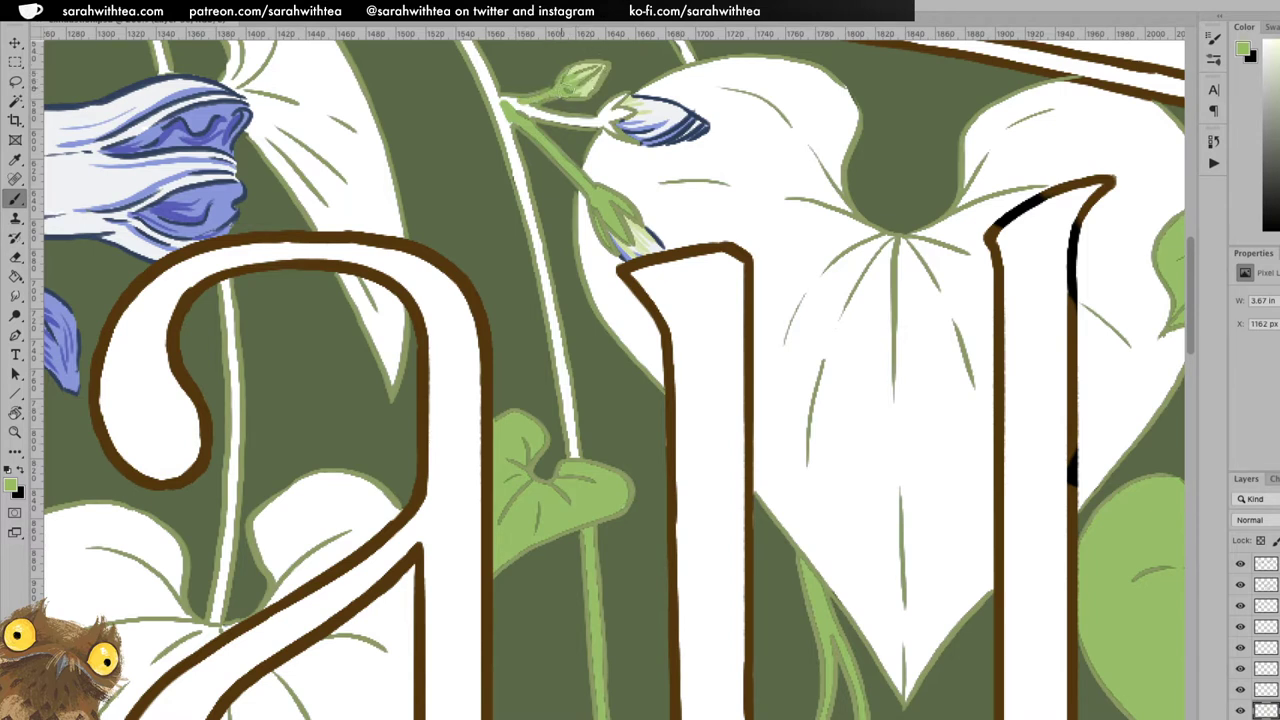
mouse_move(529, 108)
left_mouse_down()
mouse_move(510, 102)
mouse_move(570, 122)
left_mouse_up()
left_click_drag(578, 128, 613, 106)
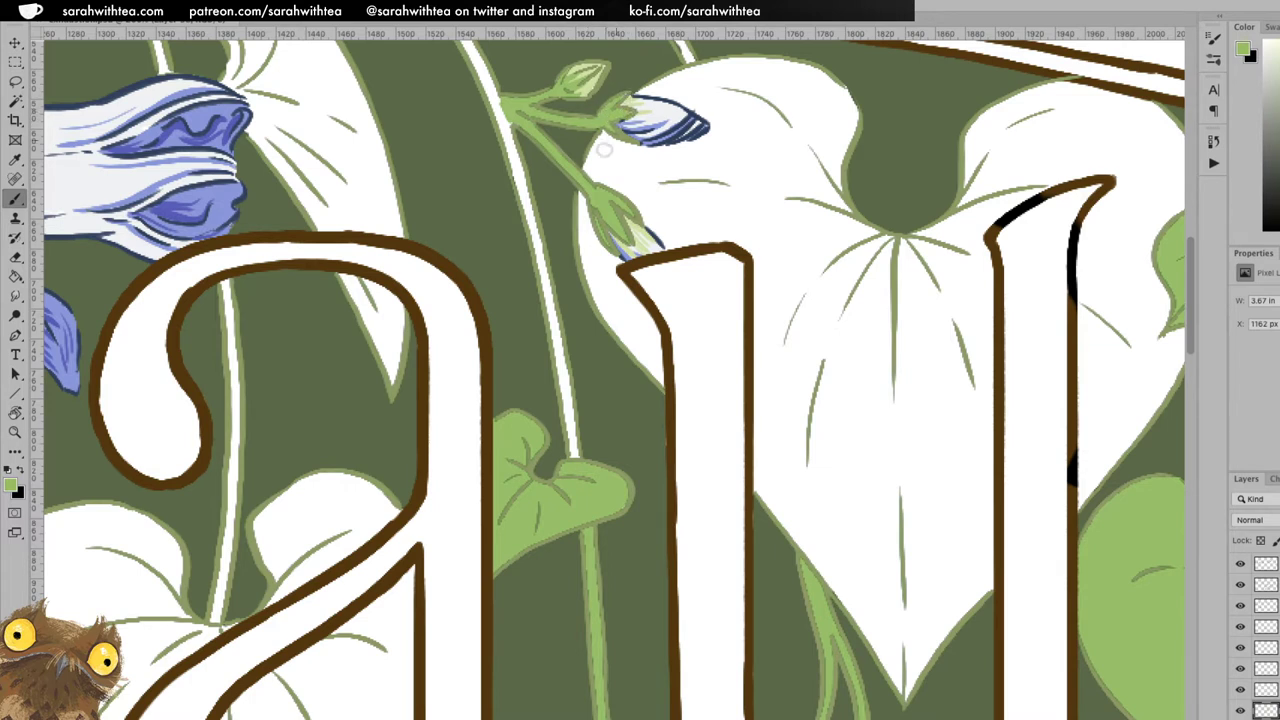
Paint the long stem between the "a" and "u" light green, from the flower branches down to the small leaf.
mouse_move(499, 100)
left_mouse_down()
mouse_move(508, 143)
mouse_move(492, 110)
mouse_move(524, 190)
mouse_move(566, 396)
left_mouse_up()
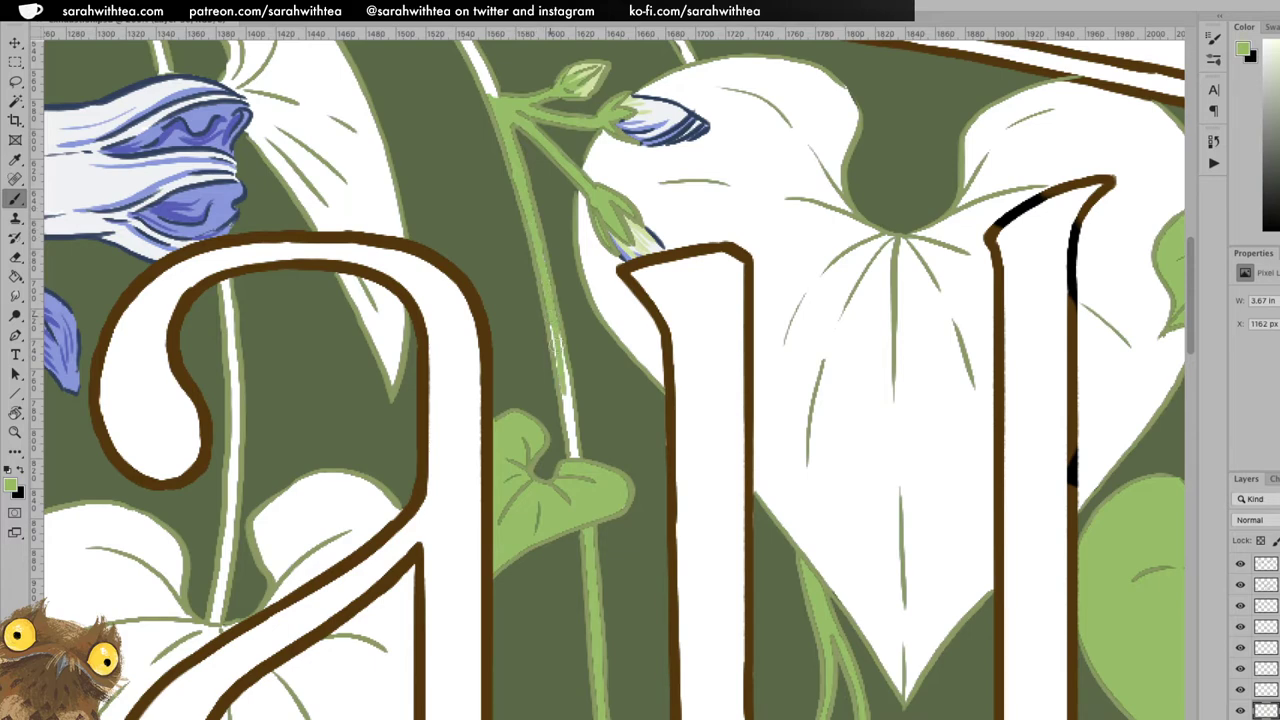
left_click_drag(560, 334, 572, 424)
left_click_drag(566, 376, 576, 456)
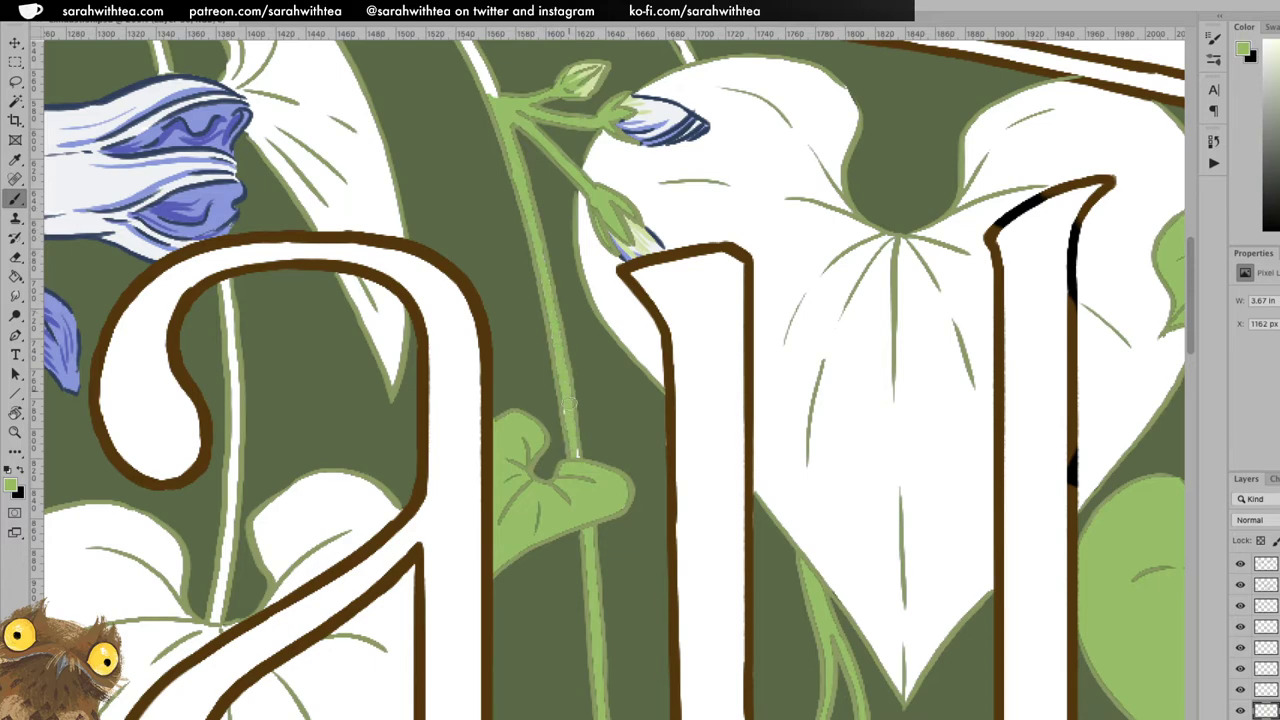
Paint the three short stem sections just beneath the upper border, above the "a" and "u", light green.
left_click_drag(582, 276, 620, 527)
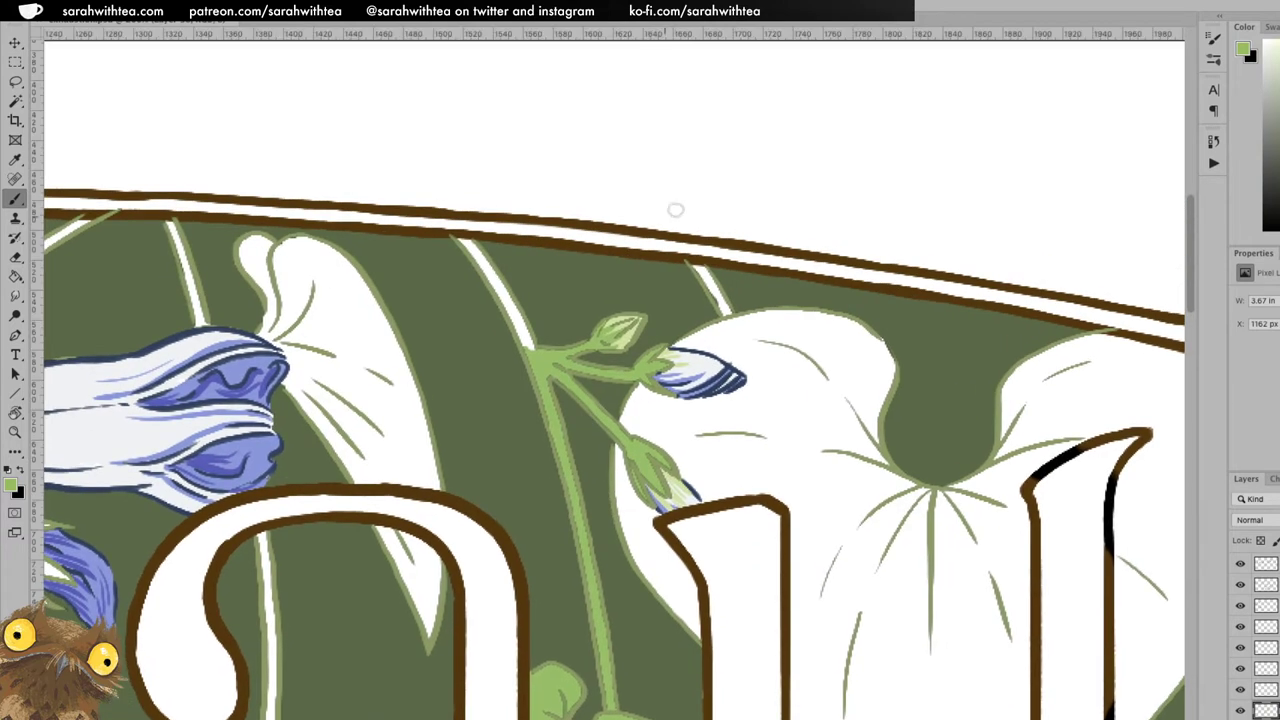
left_click_drag(697, 267, 724, 306)
left_click_drag(464, 242, 534, 352)
left_click_drag(508, 292, 534, 350)
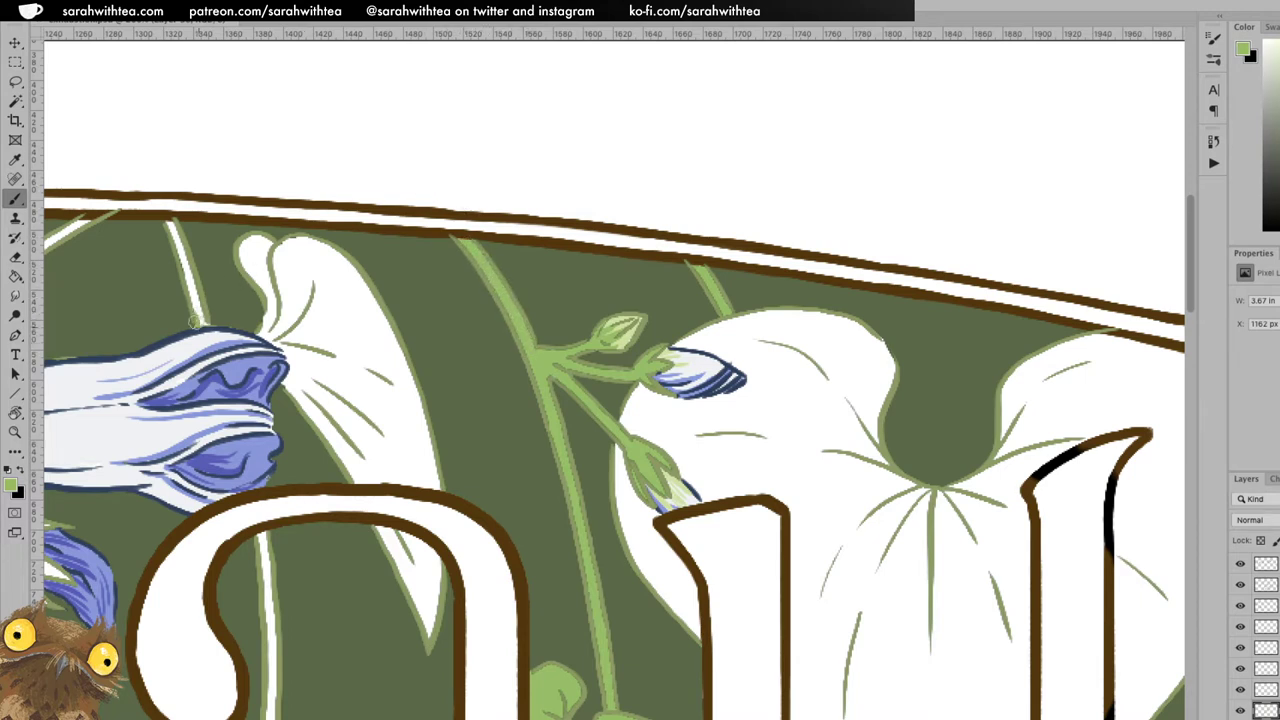
left_click_drag(186, 274, 204, 318)
left_click_drag(188, 272, 176, 237)
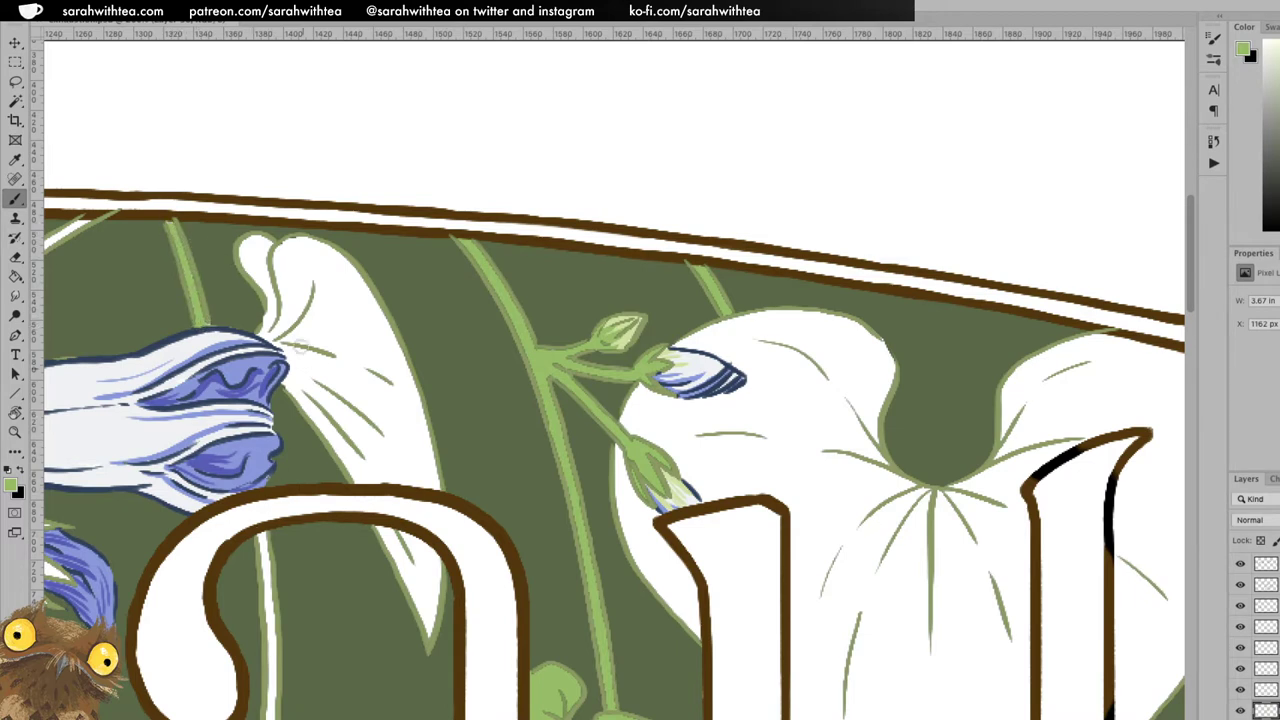
Color the folded leaf above the "a" light green, including its small back lobe and the tip inside the letter.
mouse_move(266, 336)
left_mouse_down()
mouse_move(262, 262)
mouse_move(248, 270)
mouse_move(242, 244)
mouse_move(264, 246)
left_mouse_up()
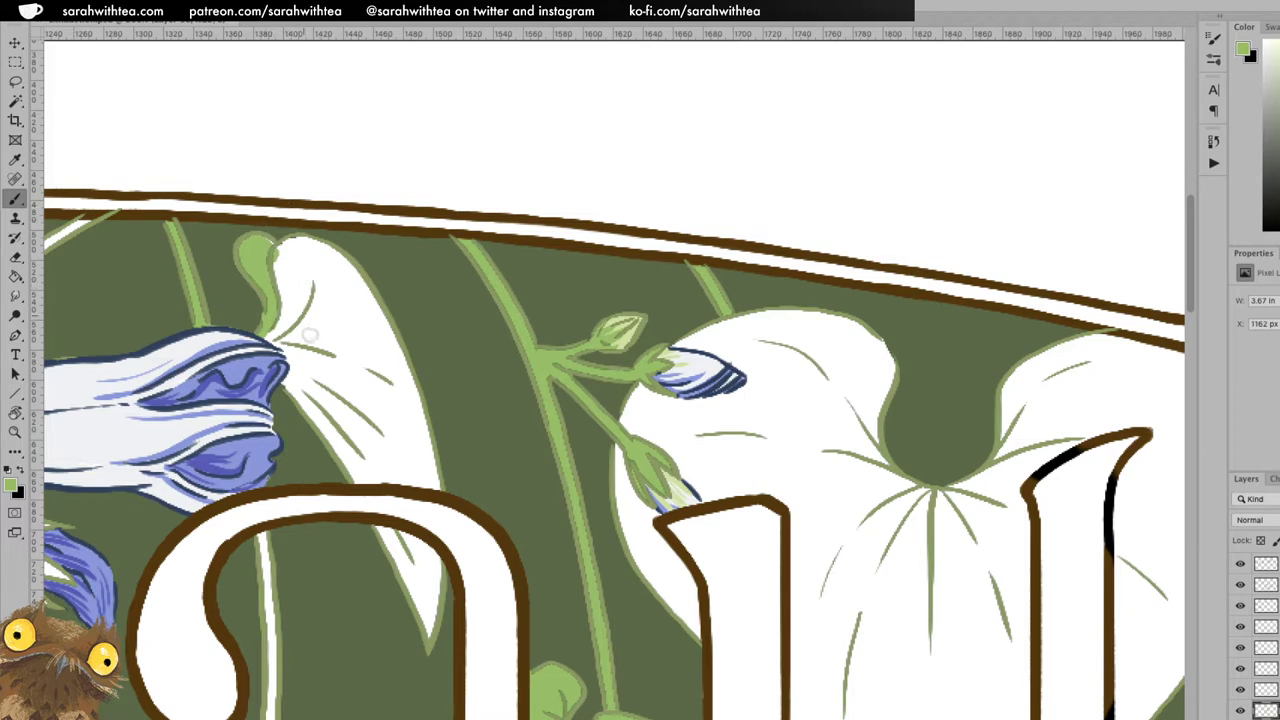
mouse_move(264, 334)
left_mouse_down()
mouse_move(312, 416)
mouse_move(300, 352)
mouse_move(274, 326)
mouse_move(279, 247)
mouse_move(336, 256)
left_mouse_up()
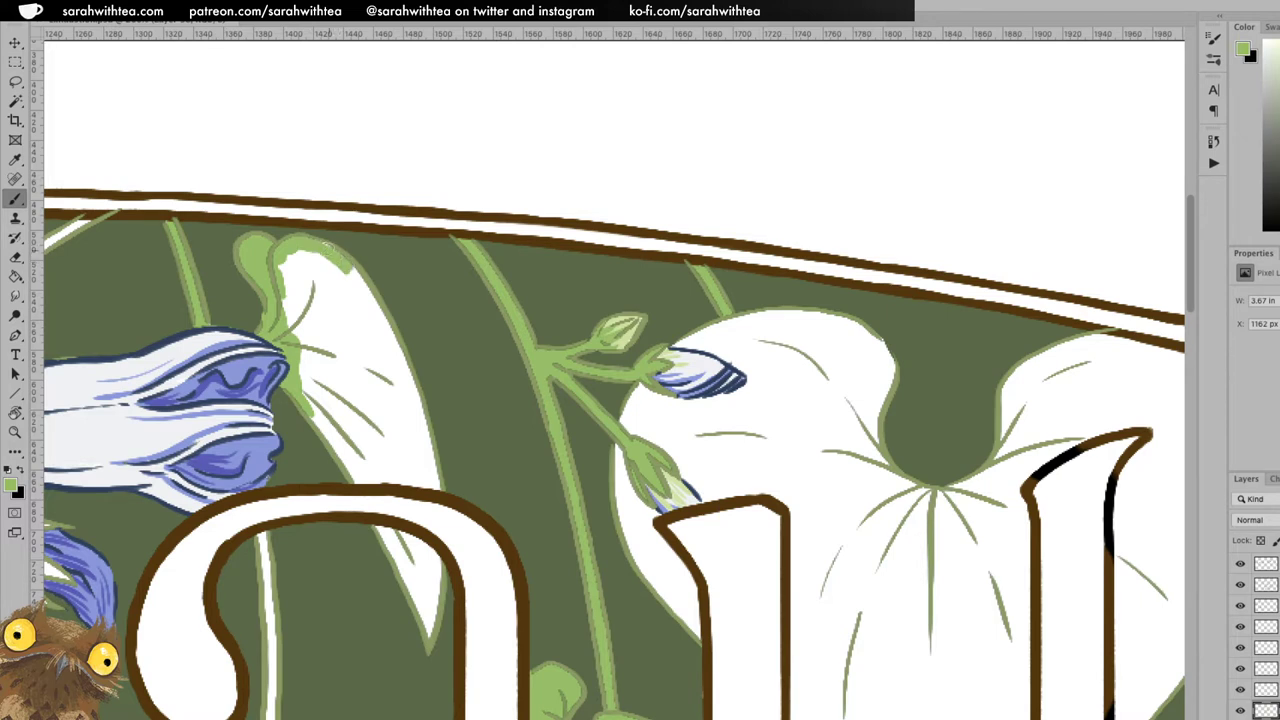
left_click_drag(352, 275, 364, 293)
left_click_drag(340, 252, 330, 248)
left_click_drag(362, 288, 373, 323)
mouse_move(403, 363)
left_mouse_down()
mouse_move(419, 424)
mouse_move(408, 360)
mouse_move(437, 482)
left_mouse_up()
left_click_drag(356, 483, 435, 490)
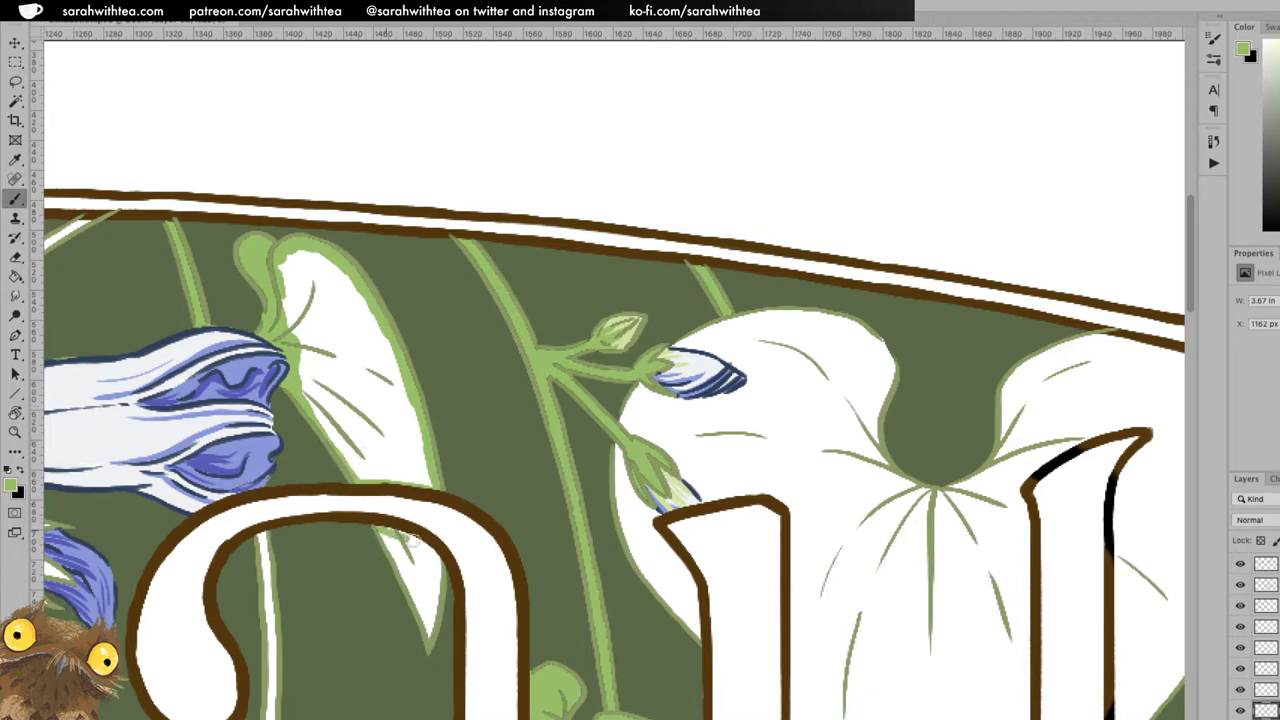
mouse_move(431, 547)
left_mouse_down()
mouse_move(428, 635)
mouse_move(378, 533)
mouse_move(416, 607)
mouse_move(416, 557)
mouse_move(426, 597)
mouse_move(423, 548)
left_mouse_up()
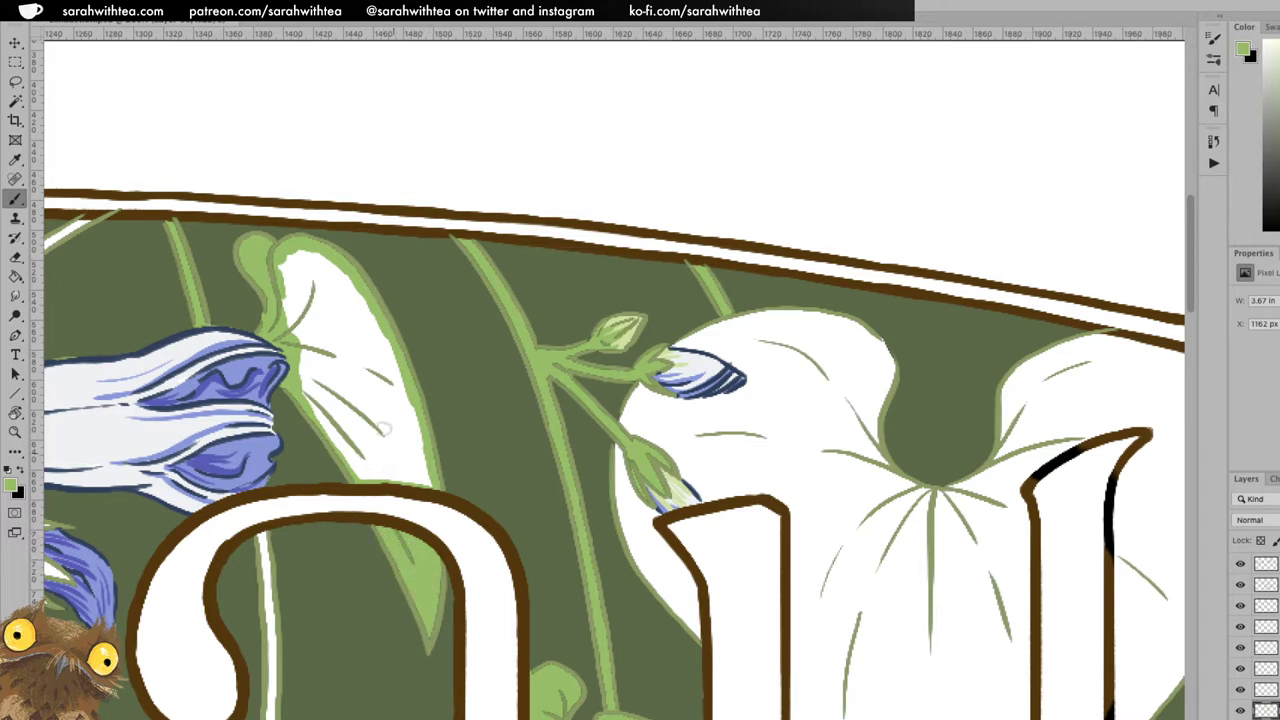
key("g")
left_click(367, 363)
key("b")
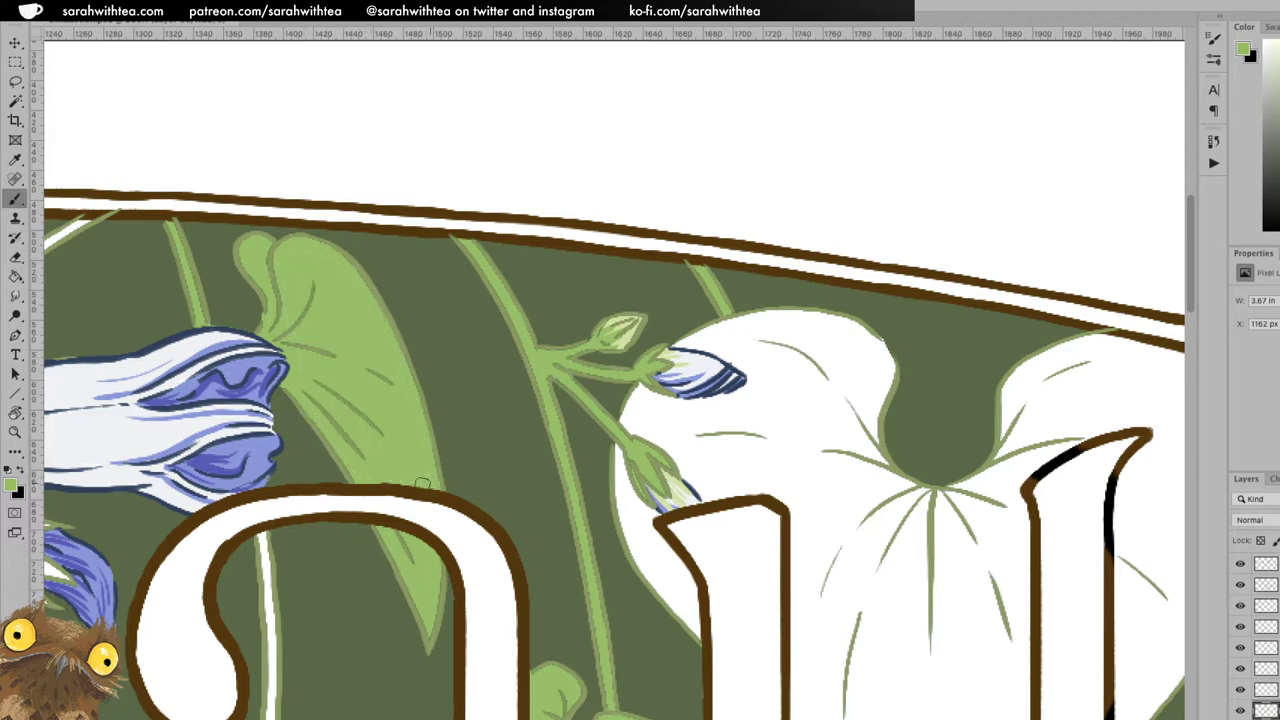
Paint the stem that runs down through the "a" to the large heart-shaped leaf light green.
left_click_drag(421, 558, 670, 330)
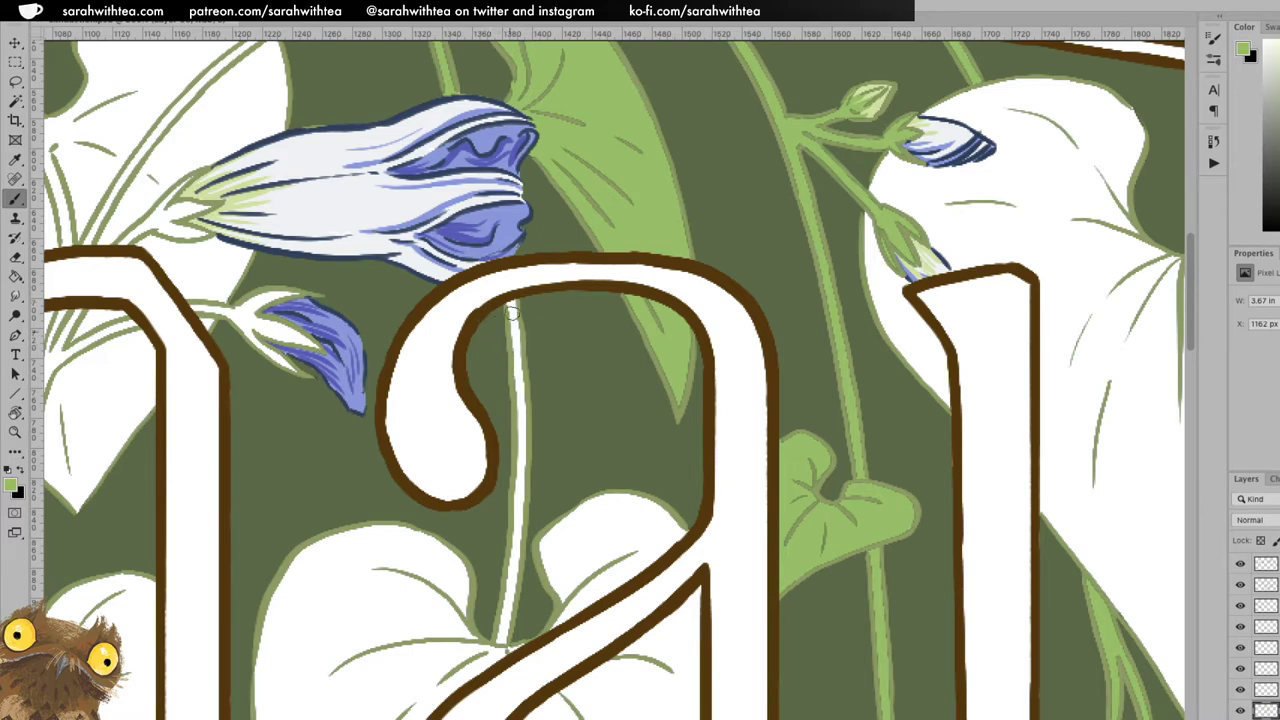
mouse_move(510, 310)
left_mouse_down()
mouse_move(522, 499)
mouse_move(502, 642)
mouse_move(518, 491)
mouse_move(512, 560)
left_mouse_up()
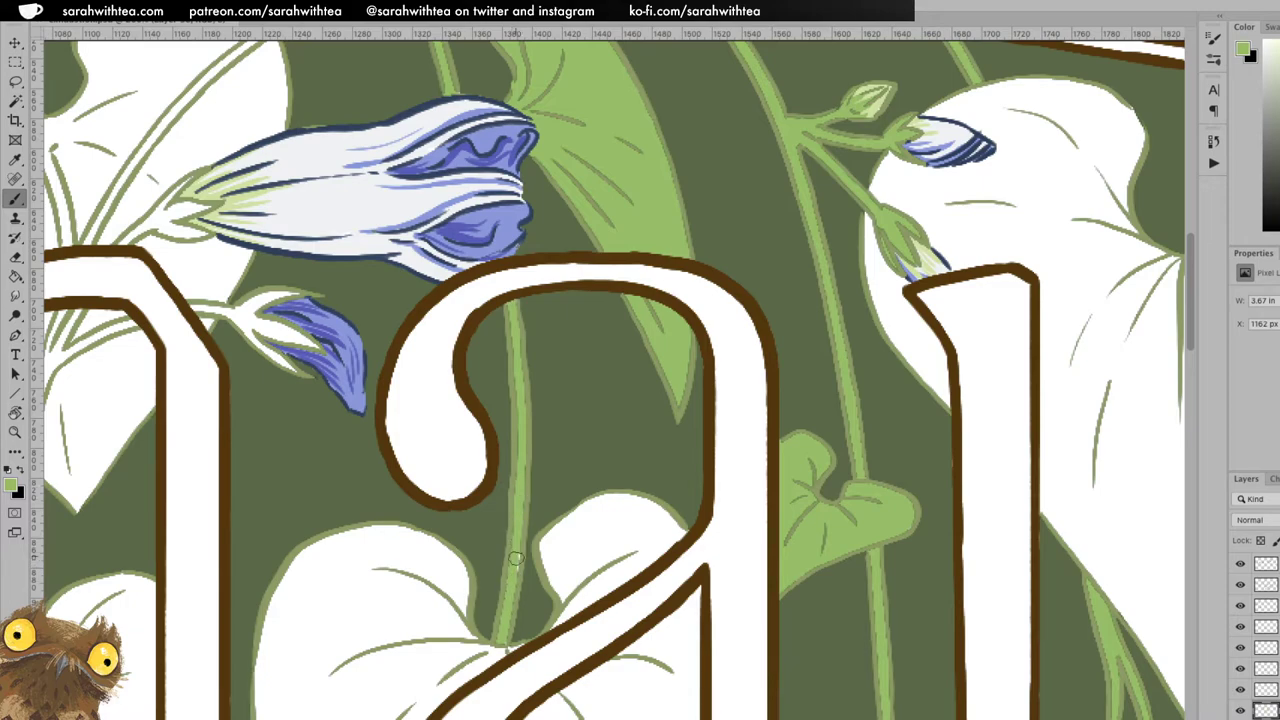
Paint the two small sprout leaves and their curved stem below the lower border light green.
scroll(513, 610, "down", 10)
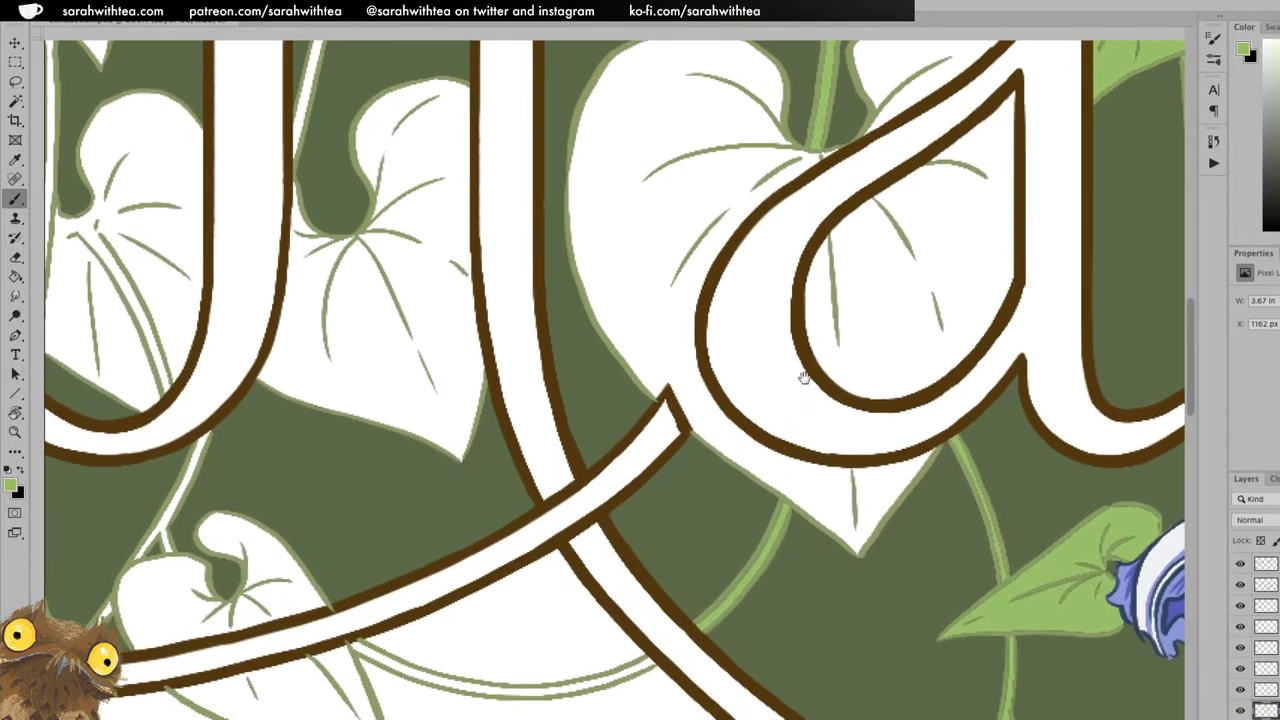
scroll(514, 587, "down", 10)
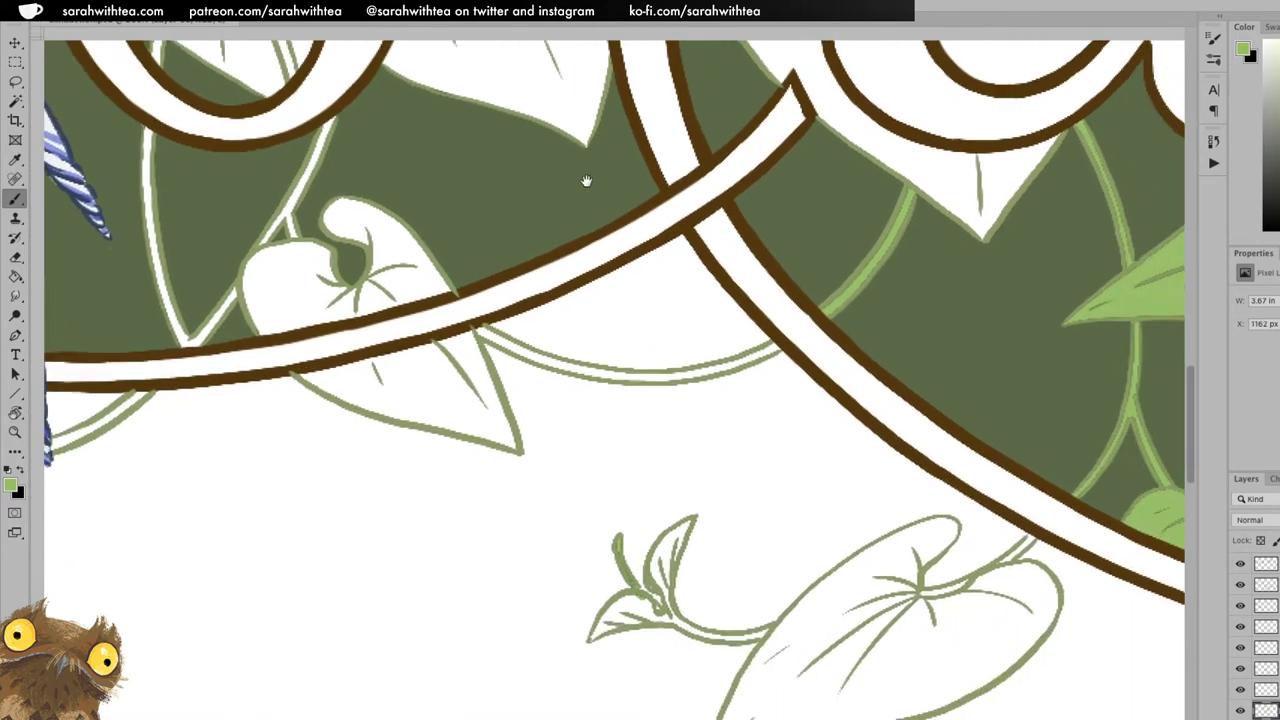
key("e")
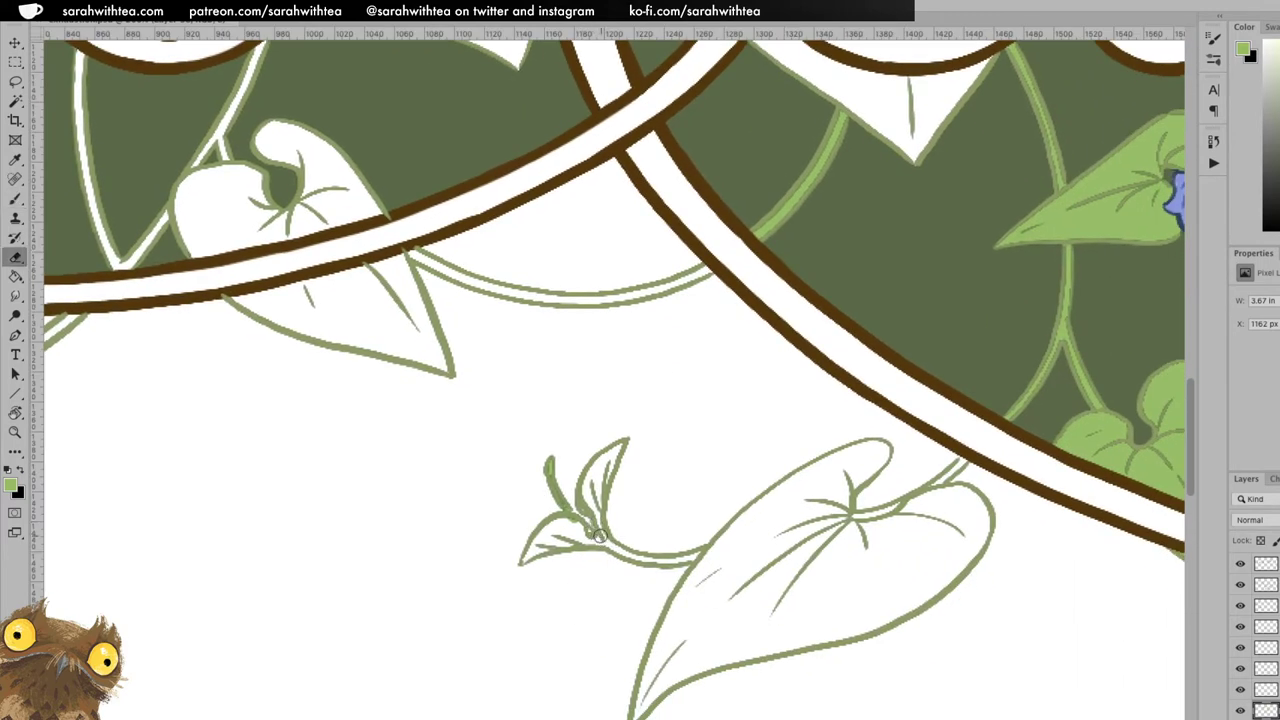
key("b")
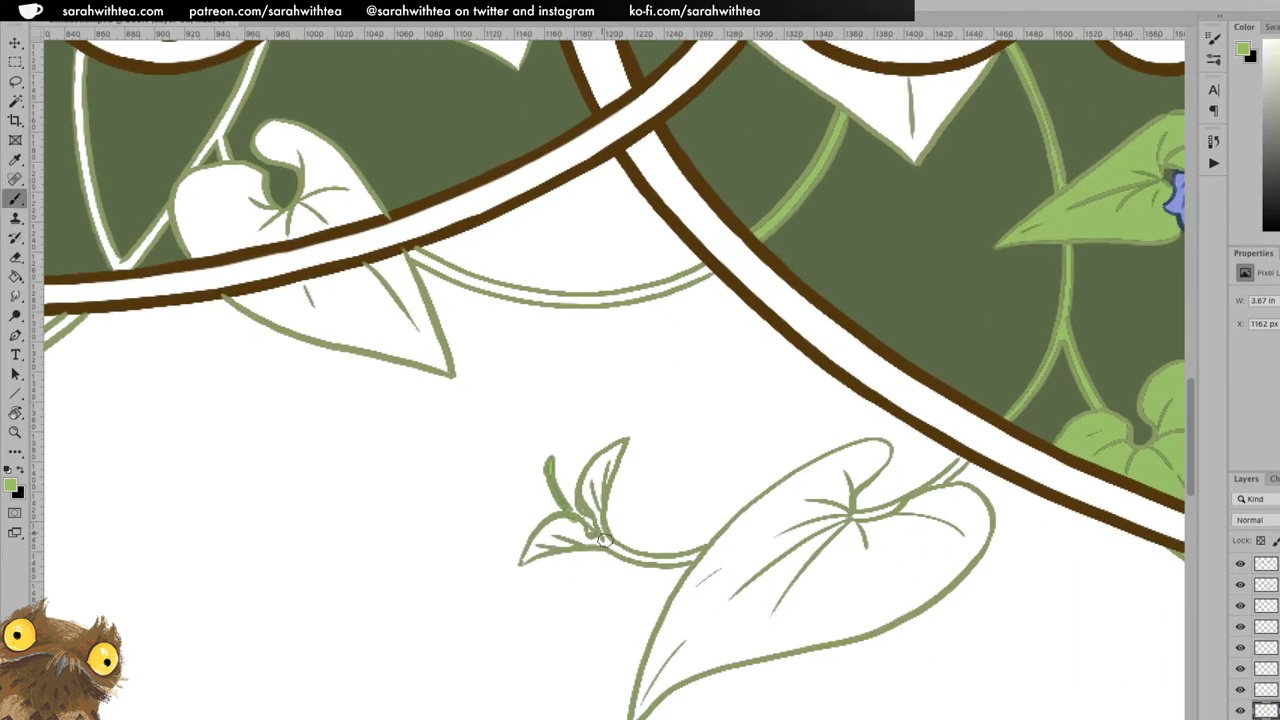
mouse_move(590, 507)
left_mouse_down()
mouse_move(617, 449)
mouse_move(598, 504)
mouse_move(607, 458)
mouse_move(603, 469)
left_mouse_up()
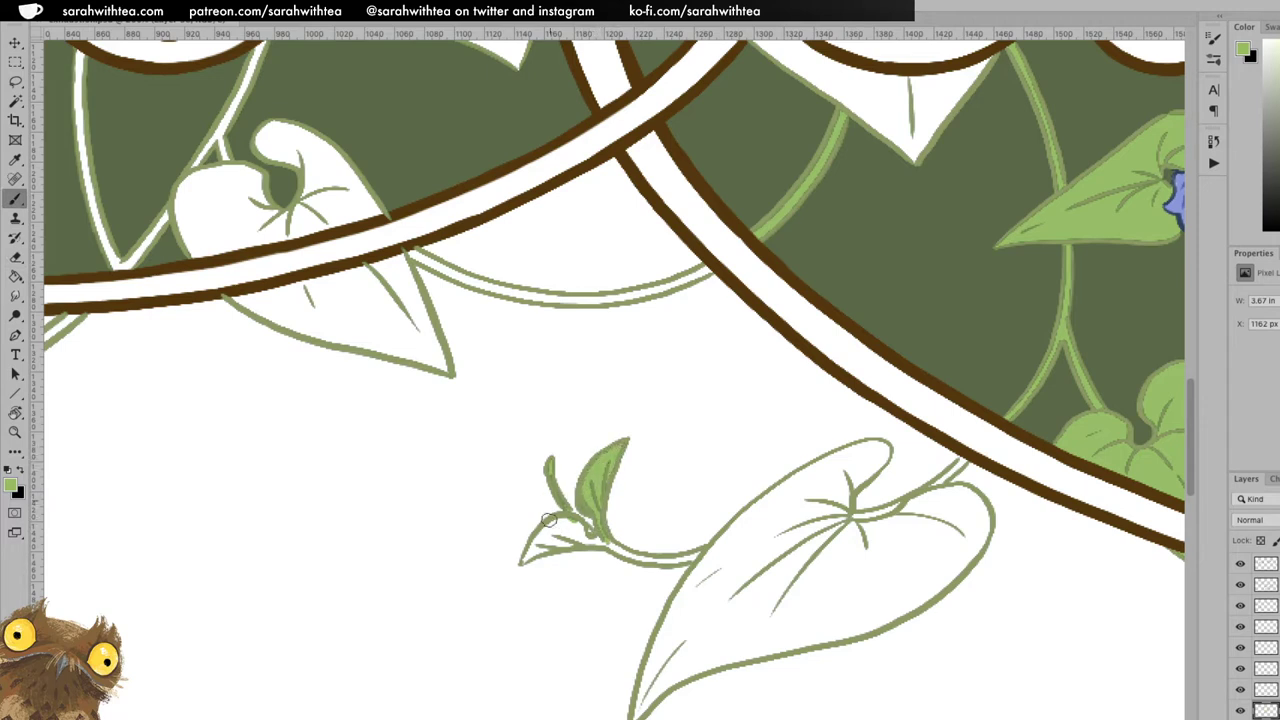
mouse_move(533, 551)
left_mouse_down()
mouse_move(562, 523)
mouse_move(586, 531)
mouse_move(571, 524)
mouse_move(525, 559)
mouse_move(553, 536)
mouse_move(647, 535)
mouse_move(617, 548)
mouse_move(690, 560)
left_mouse_up()
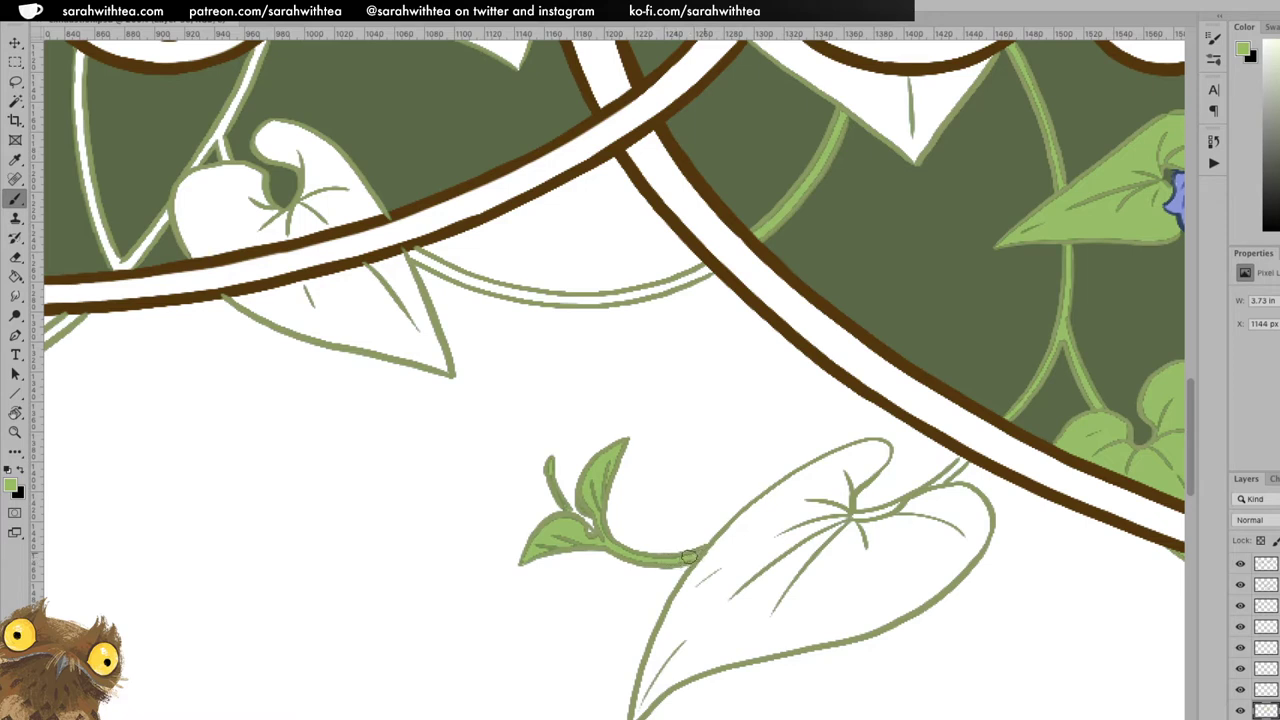
Color the large leaf beside the sprout and its short stem light green, edges first, with the interior filled and gaps touched up.
key("space")
left_click_drag(812, 550, 657, 488)
mouse_move(755, 444)
left_mouse_down()
mouse_move(724, 449)
mouse_move(774, 436)
mouse_move(745, 446)
mouse_move(814, 399)
left_mouse_up()
mouse_move(766, 437)
left_mouse_down()
mouse_move(808, 428)
mouse_move(774, 432)
mouse_move(794, 423)
mouse_move(785, 430)
mouse_move(830, 439)
mouse_move(837, 472)
mouse_move(838, 455)
mouse_move(822, 498)
left_mouse_up()
mouse_move(558, 490)
left_mouse_down()
mouse_move(653, 411)
mouse_move(740, 383)
mouse_move(705, 427)
mouse_move(705, 451)
left_mouse_up()
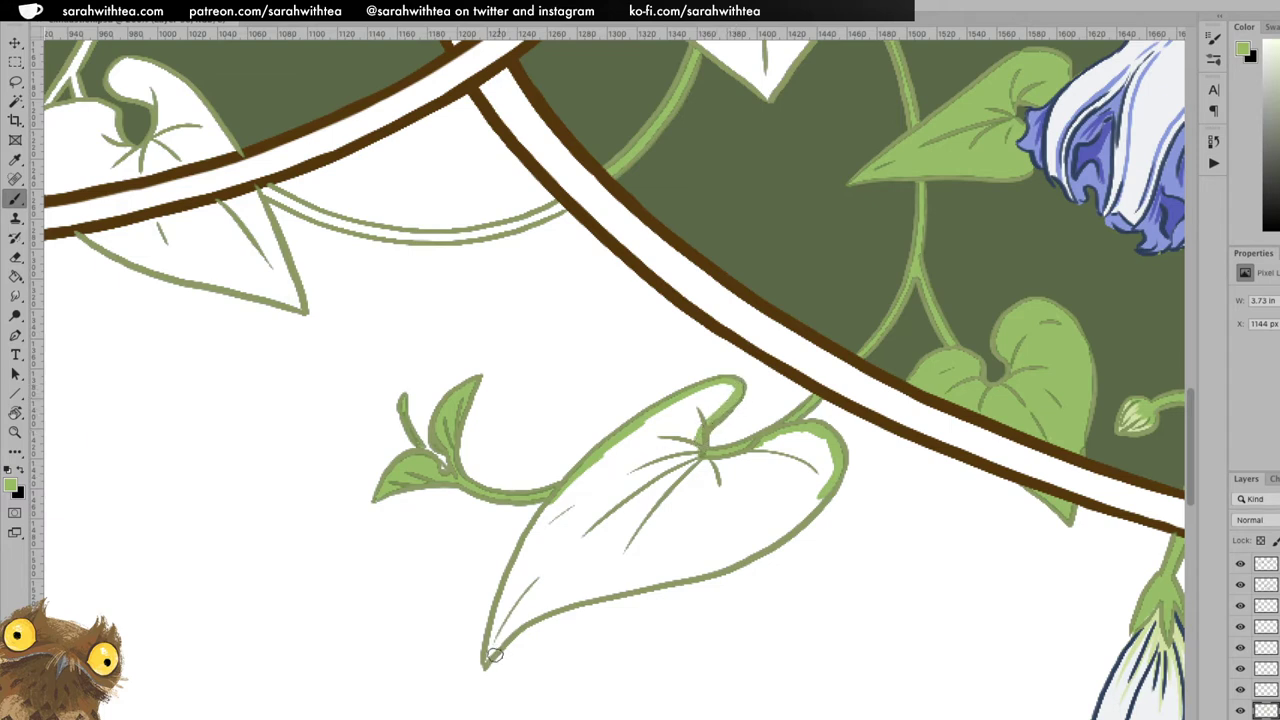
mouse_move(489, 652)
left_mouse_down()
mouse_move(547, 529)
mouse_move(512, 572)
mouse_move(565, 482)
left_mouse_up()
mouse_move(492, 648)
left_mouse_down()
mouse_move(533, 615)
mouse_move(513, 628)
mouse_move(520, 606)
mouse_move(580, 582)
mouse_move(572, 607)
mouse_move(537, 613)
mouse_move(673, 570)
mouse_move(662, 579)
mouse_move(701, 553)
mouse_move(670, 578)
mouse_move(728, 565)
mouse_move(658, 580)
mouse_move(765, 540)
mouse_move(721, 564)
mouse_move(761, 543)
mouse_move(750, 554)
mouse_move(807, 476)
left_mouse_up()
key("g")
left_click(740, 515)
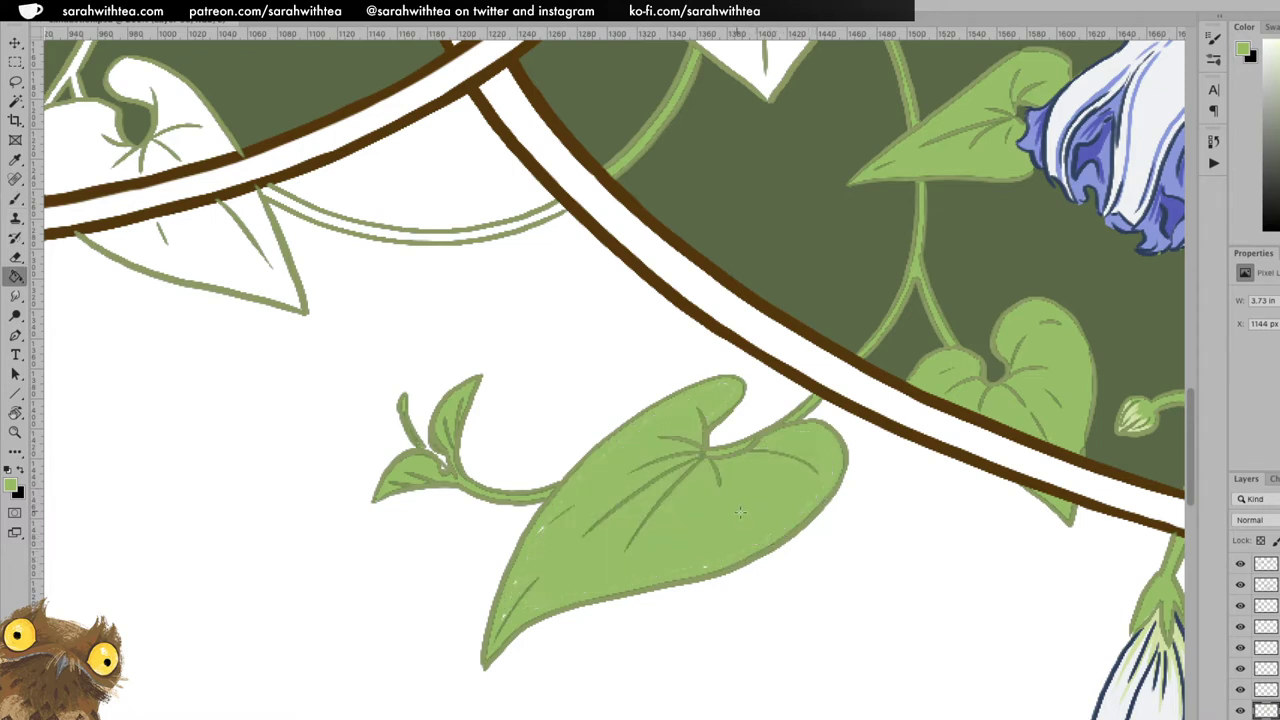
key("b")
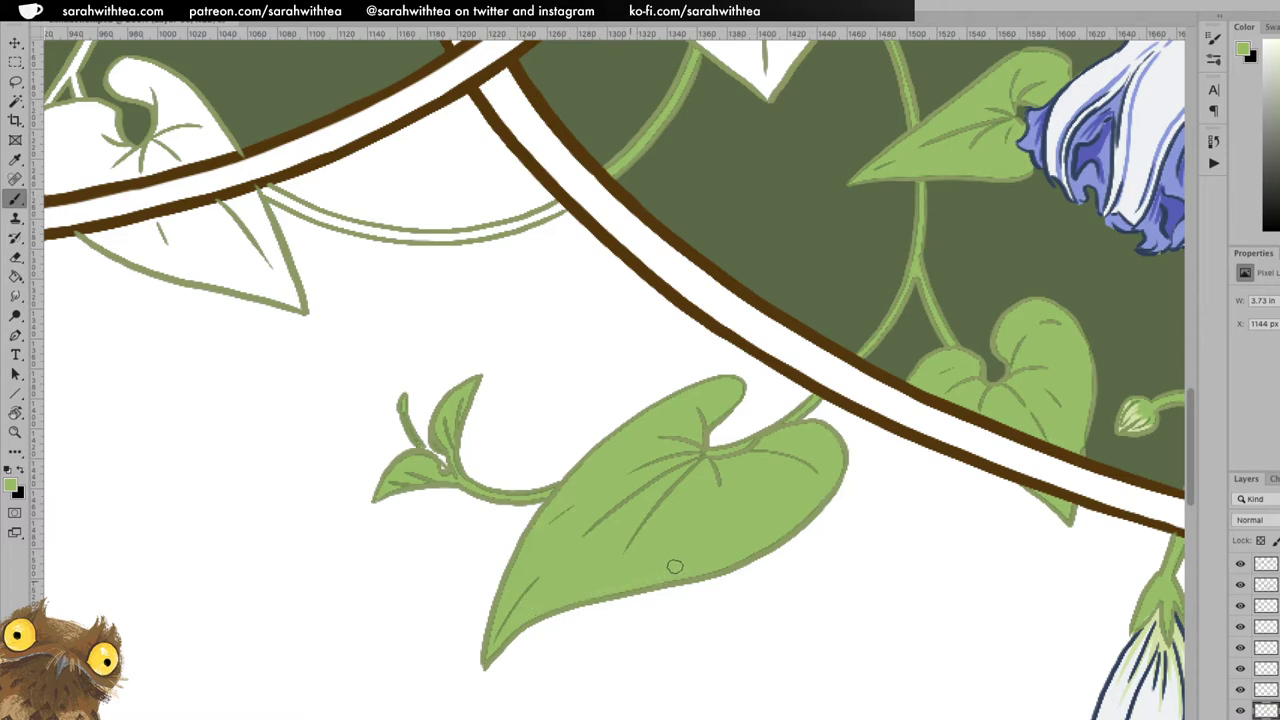
Paint the short stem between the tip of the large white heart-shaped leaf and the lower border light green.
left_click_drag(862, 446, 526, 349)
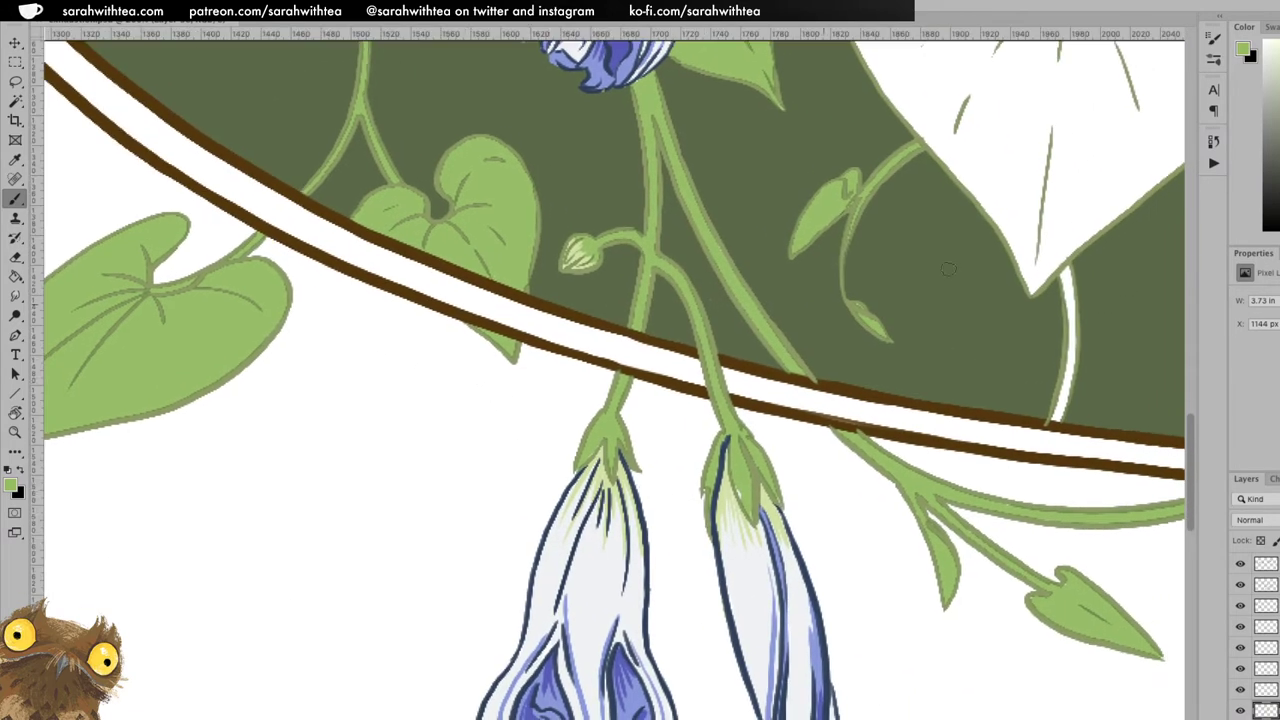
mouse_move(1062, 272)
left_mouse_down()
mouse_move(1071, 350)
mouse_move(1057, 412)
left_mouse_up()
Paint the branching stems around the small heart-shaped leaf on the left oval's lower border light green.
left_click_drag(700, 367, 960, 436)
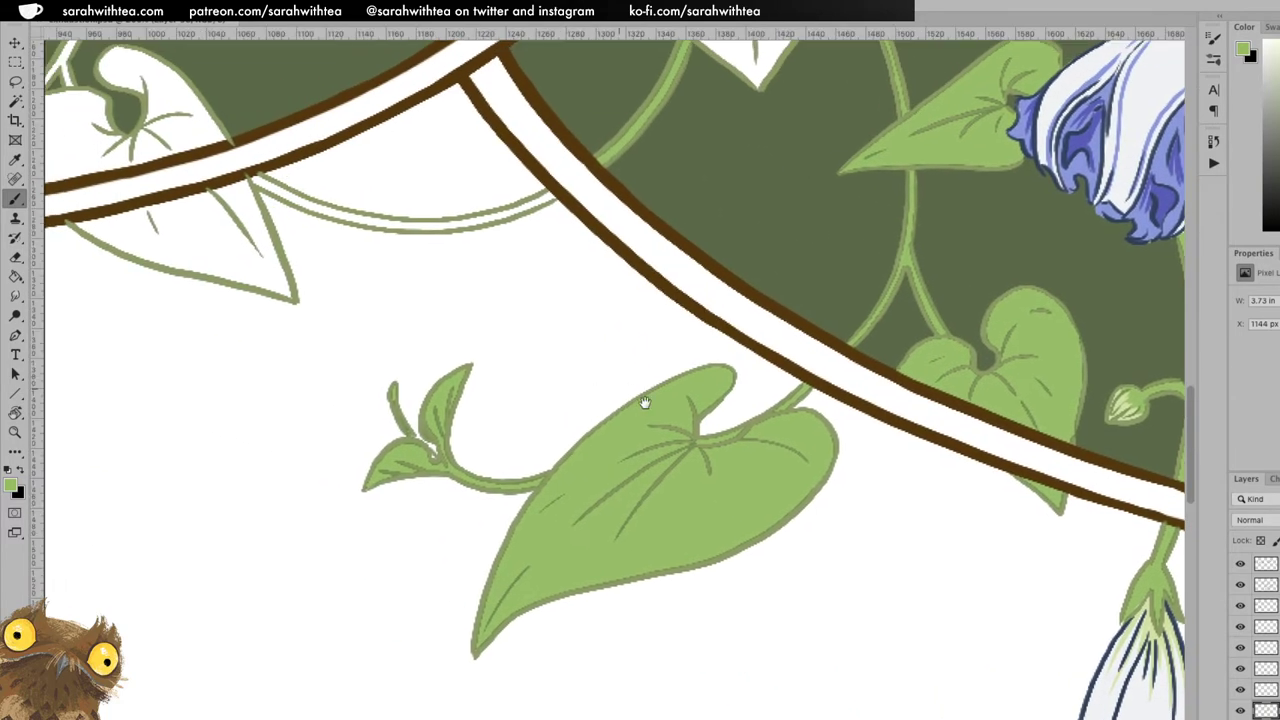
left_click_drag(629, 391, 786, 426)
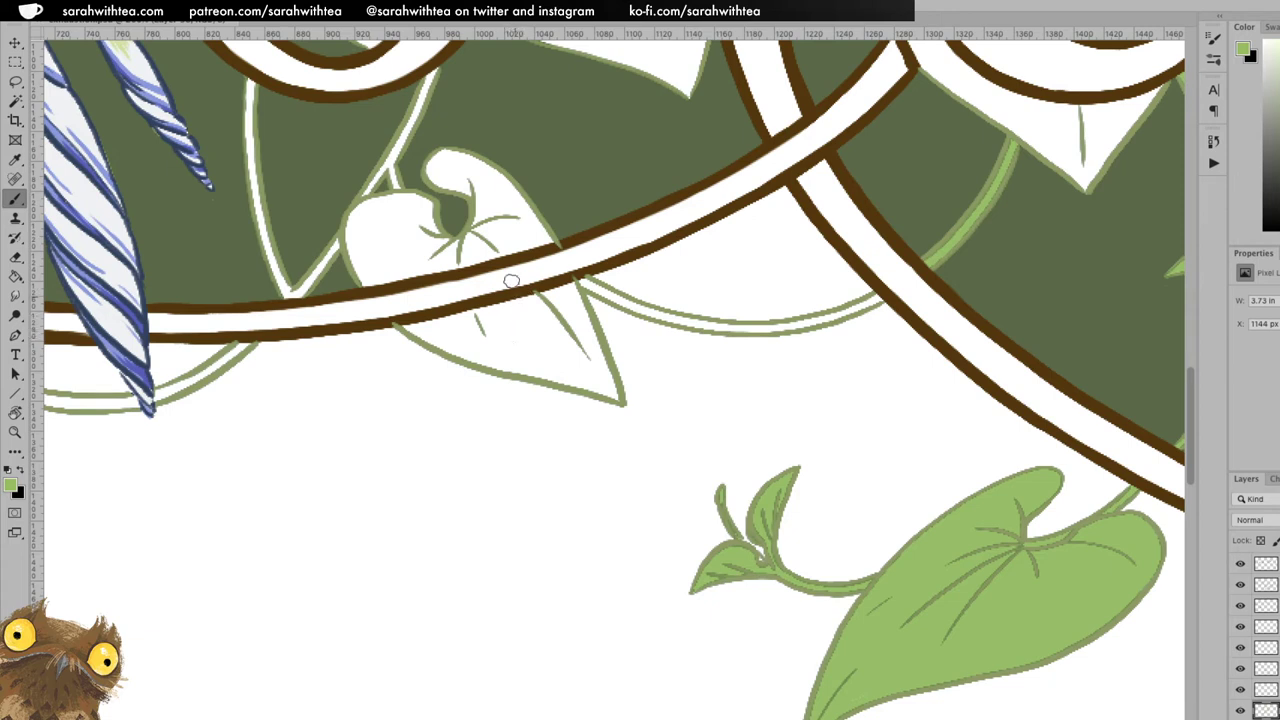
mouse_move(392, 170)
left_mouse_down()
mouse_move(397, 187)
mouse_move(368, 188)
mouse_move(432, 73)
mouse_move(390, 152)
left_mouse_up()
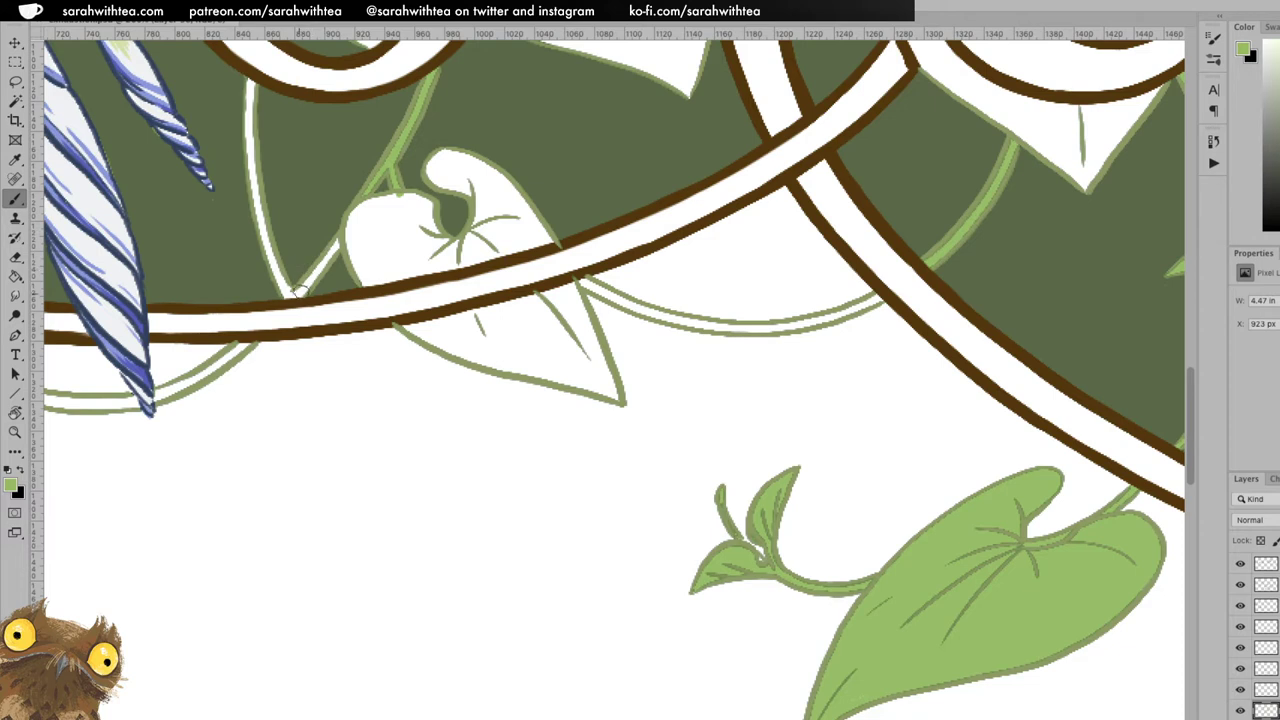
mouse_move(295, 293)
left_mouse_down()
mouse_move(335, 245)
mouse_move(323, 261)
mouse_move(273, 262)
mouse_move(285, 290)
left_mouse_up()
left_click_drag(268, 247, 250, 87)
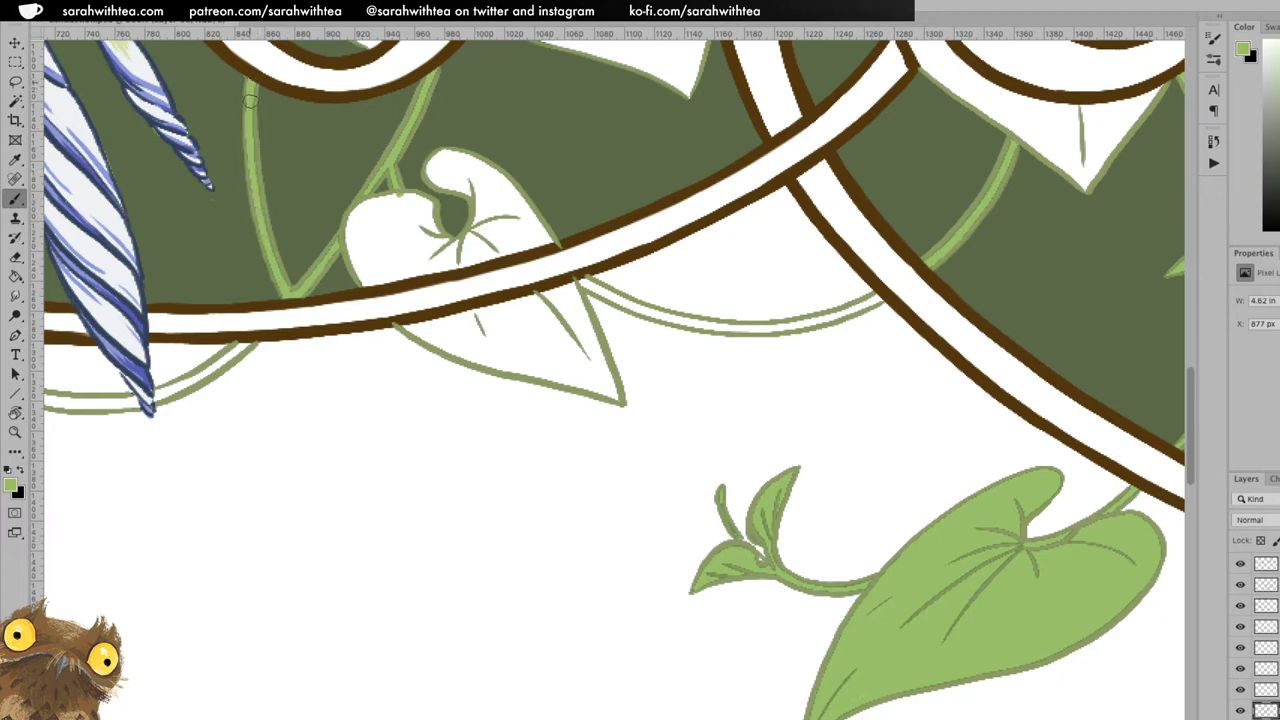
Paint light green along the inner edges of the small heart-shaped leaf, above the left oval's lower border.
mouse_move(362, 276)
left_mouse_down()
mouse_move(348, 227)
mouse_move(348, 240)
mouse_move(376, 199)
mouse_move(358, 215)
mouse_move(410, 197)
mouse_move(395, 198)
mouse_move(434, 210)
mouse_move(450, 238)
mouse_move(438, 233)
mouse_move(478, 222)
mouse_move(481, 204)
mouse_move(457, 204)
mouse_move(454, 230)
mouse_move(457, 190)
mouse_move(435, 179)
mouse_move(437, 158)
mouse_move(432, 174)
mouse_move(451, 170)
mouse_move(451, 151)
mouse_move(475, 227)
mouse_move(465, 189)
mouse_move(434, 160)
mouse_move(460, 156)
mouse_move(443, 160)
mouse_move(475, 189)
mouse_move(478, 163)
mouse_move(533, 208)
mouse_move(487, 201)
left_mouse_up()
key("e")
key("b")
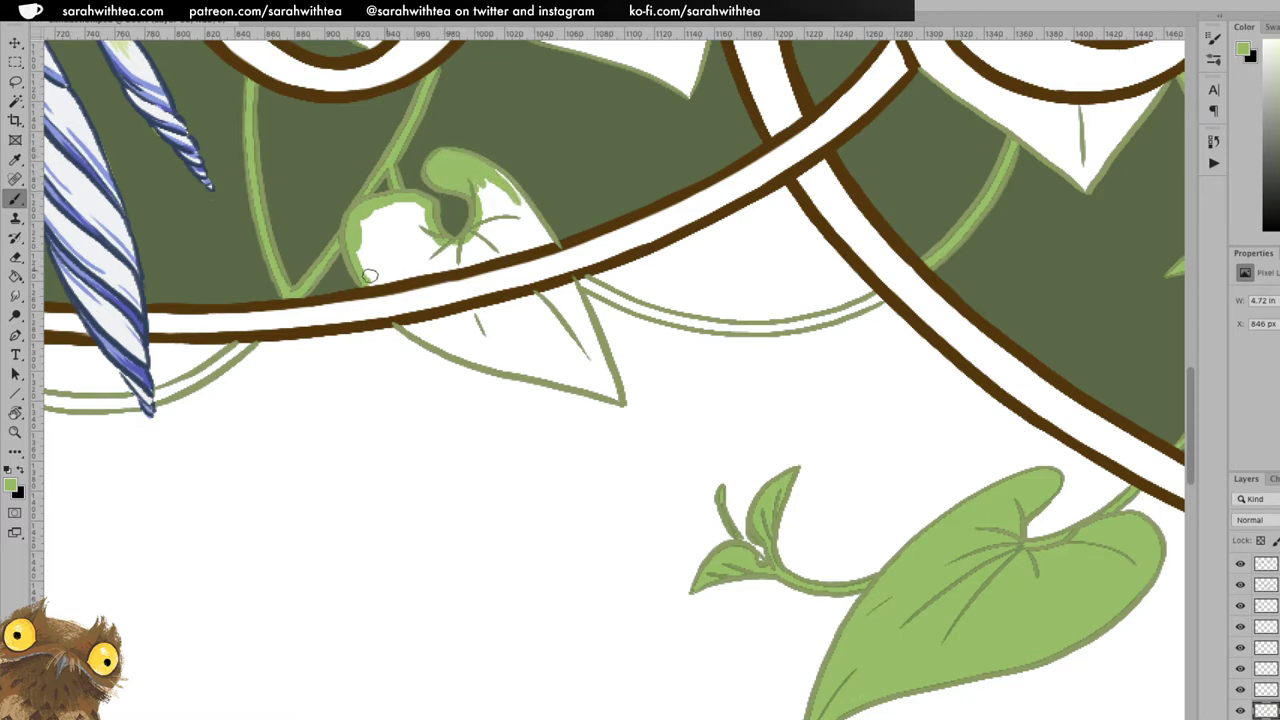
left_click_drag(373, 279, 535, 246)
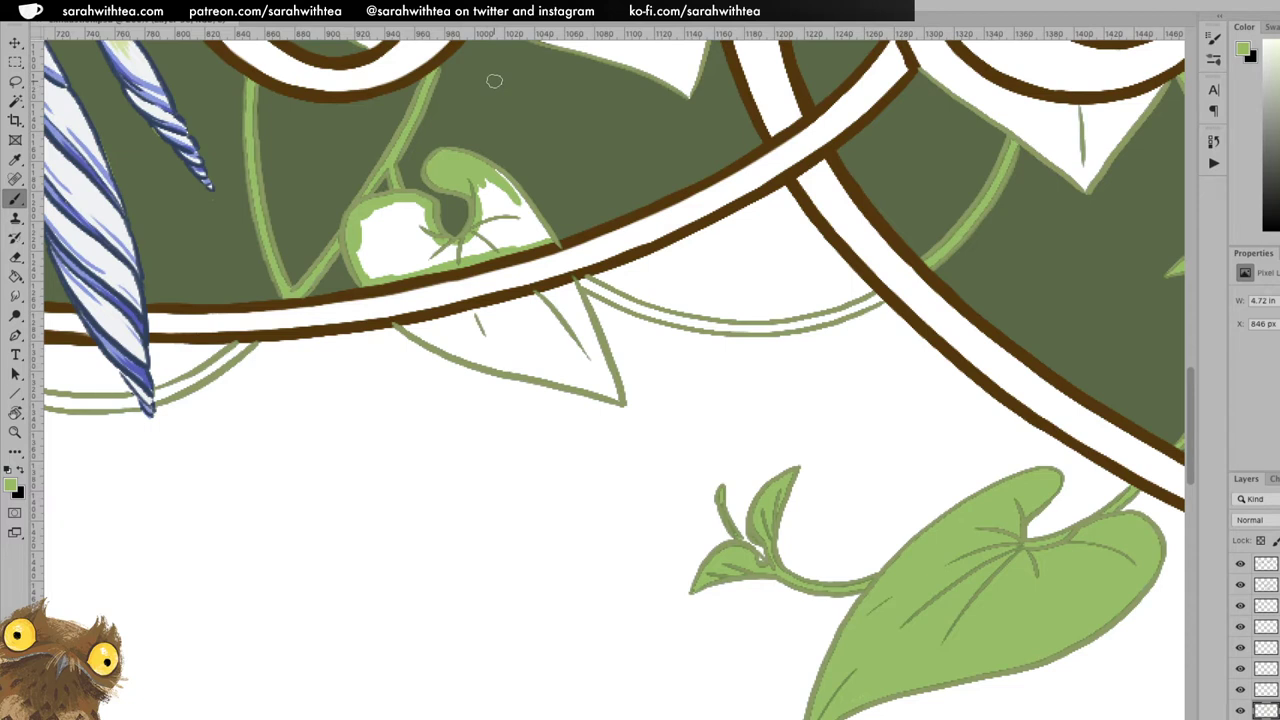
mouse_move(508, 196)
left_mouse_down()
mouse_move(532, 226)
mouse_move(524, 202)
left_mouse_up()
Look over the leaves and stems along the lower part of the lettering for remaining uncolored areas.
key("z")
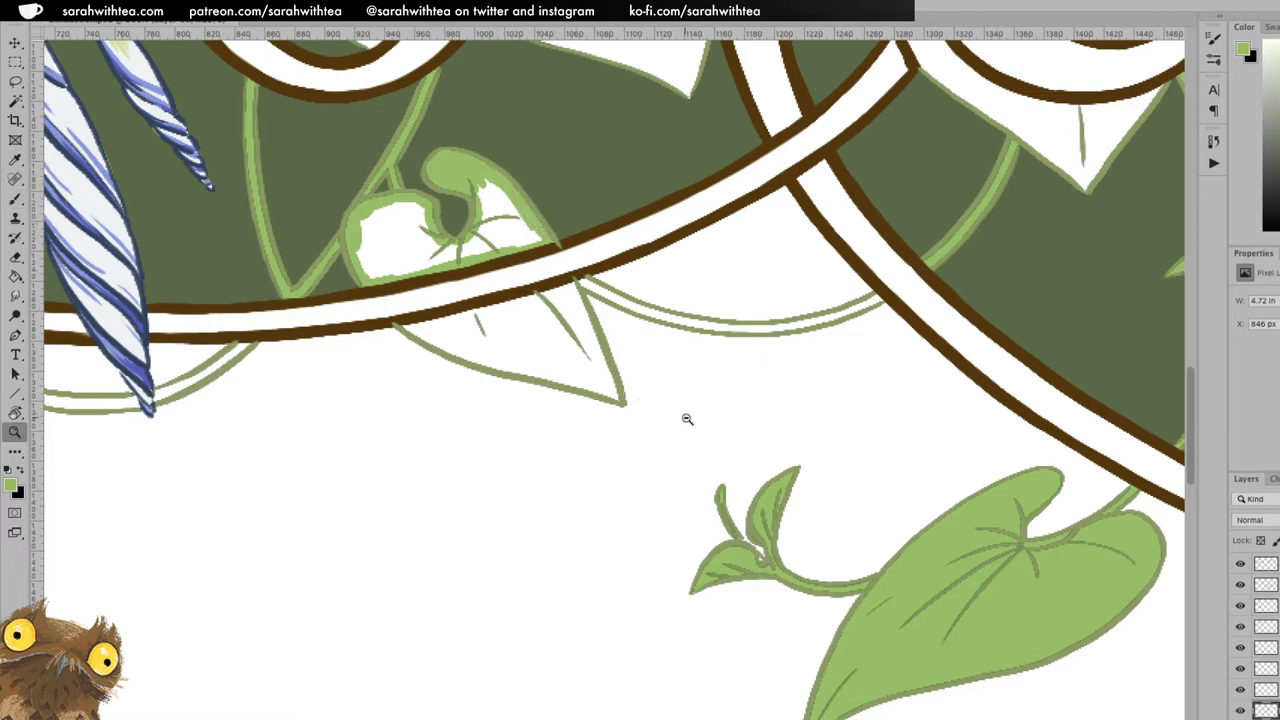
left_click(686, 421, "alt")
left_click(686, 424, "alt")
left_click_drag(994, 405, 707, 218)
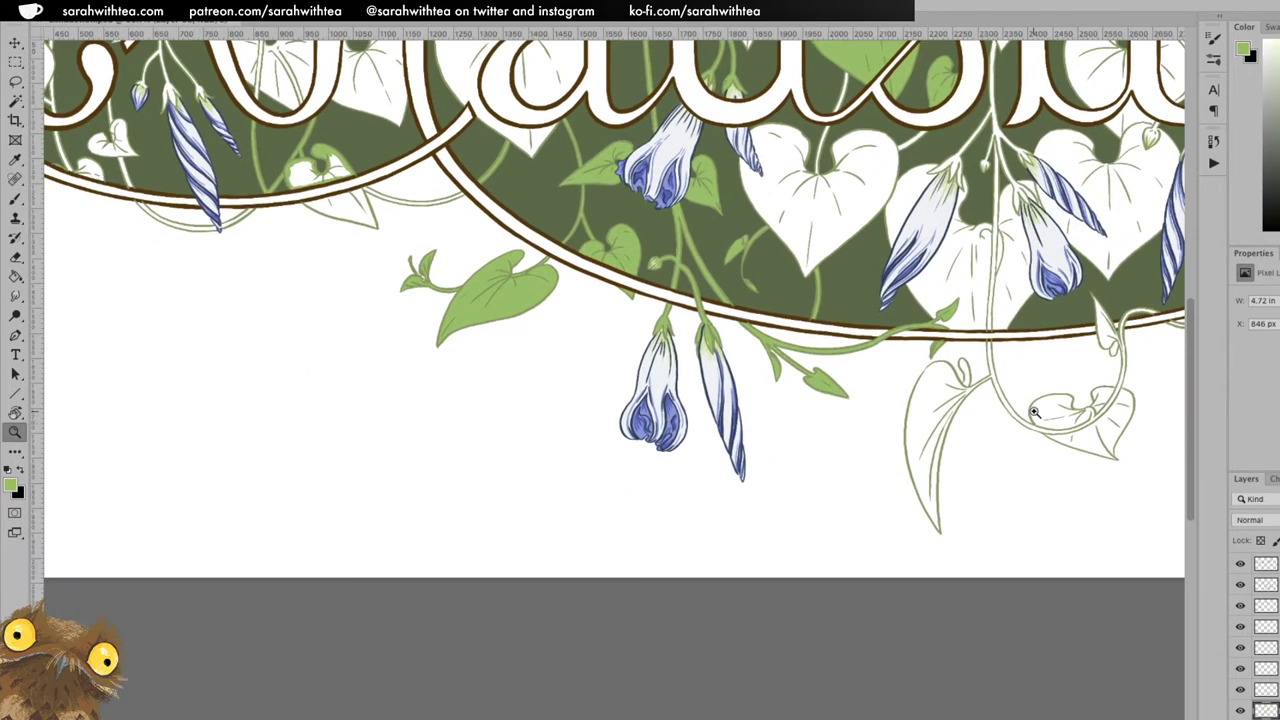
left_click(723, 338)
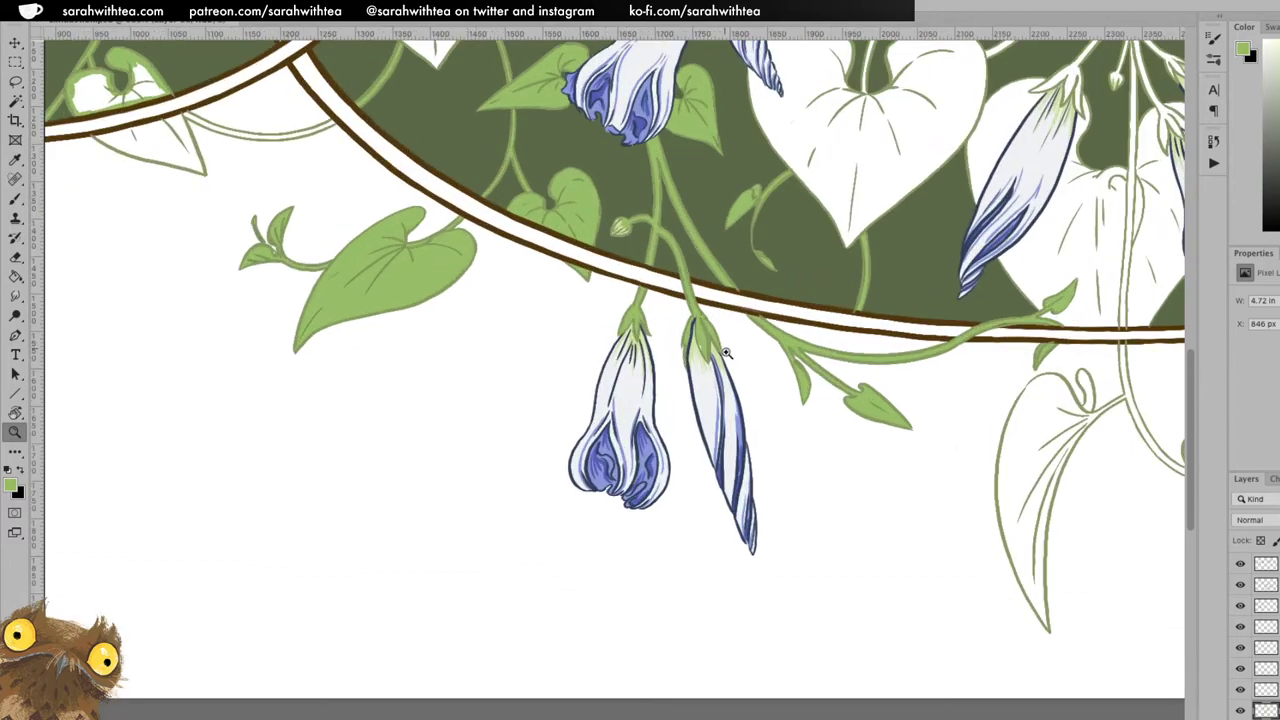
left_click(748, 403, "alt")
left_click_drag(546, 383, 692, 474)
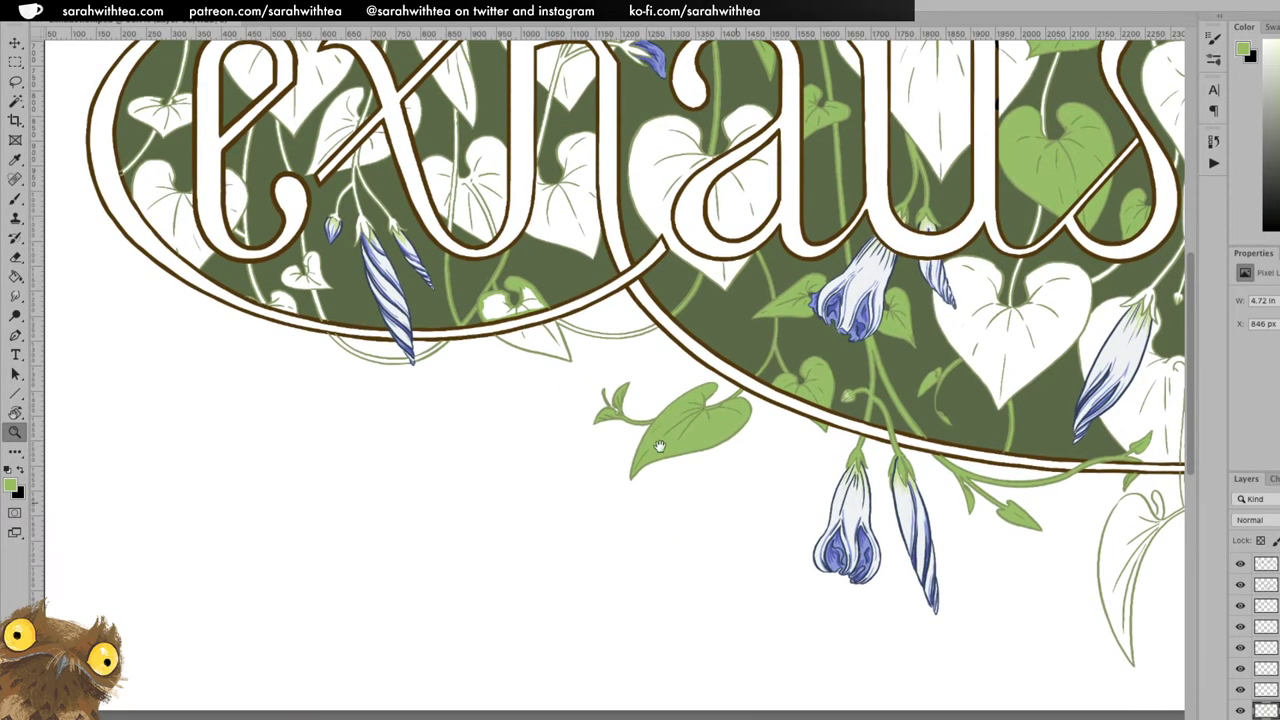
left_click(575, 325)
key("b")
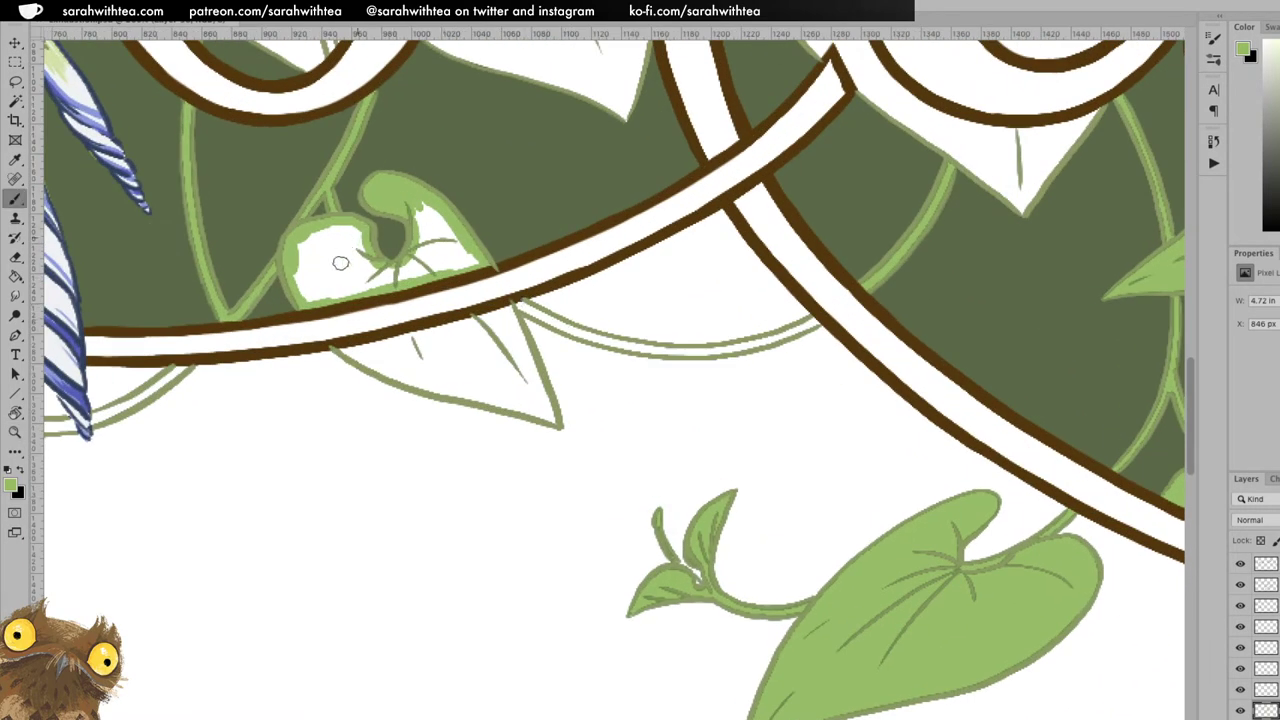
Fill the interior of the edged small heart-shaped leaf above the left oval's lower border with light green.
scroll(346, 249, "left", 5)
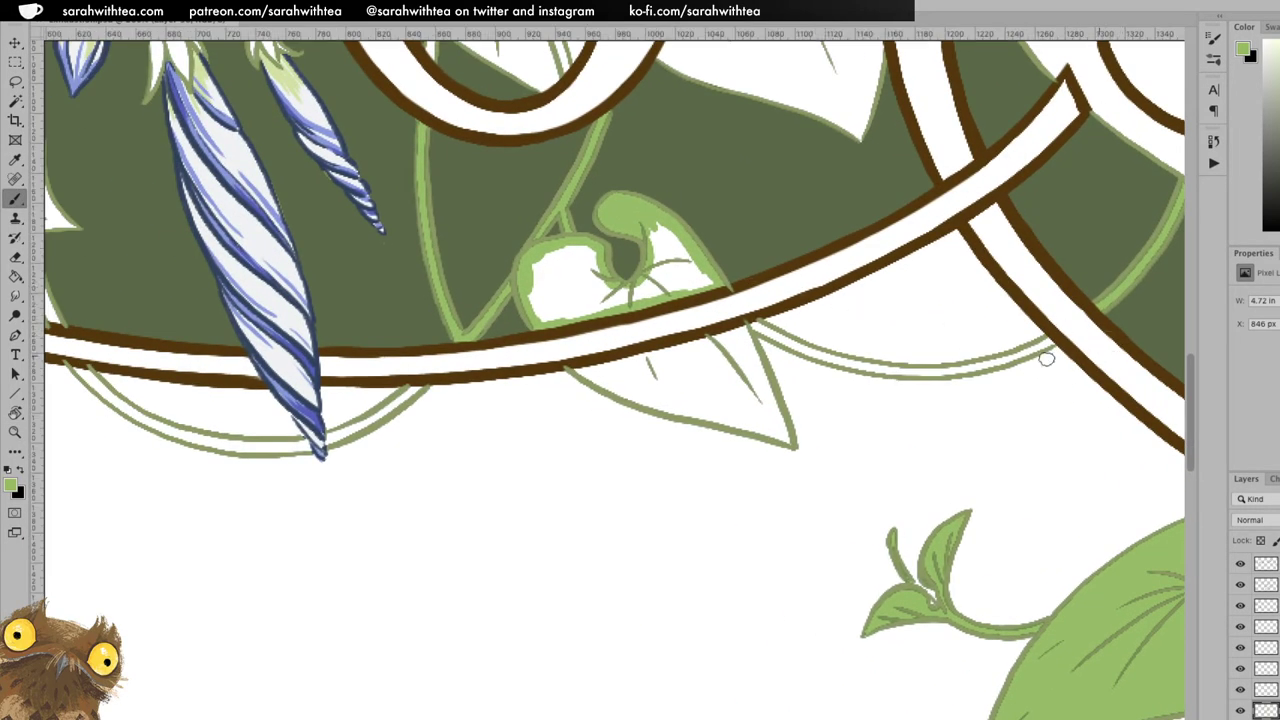
key("g")
left_click(571, 283)
key("b")
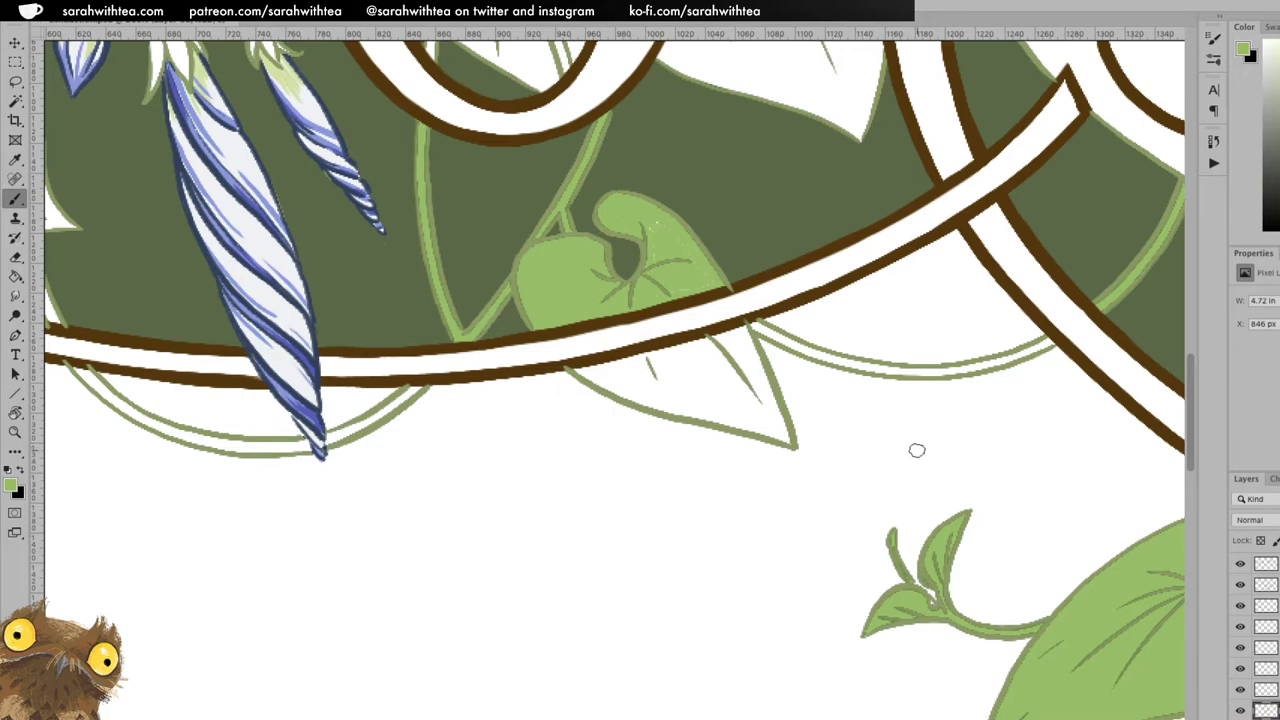
Look over the hanging flowers, stems and leaves along the right oval's lower border for gaps in the light green.
left_click_drag(885, 429, 878, 459)
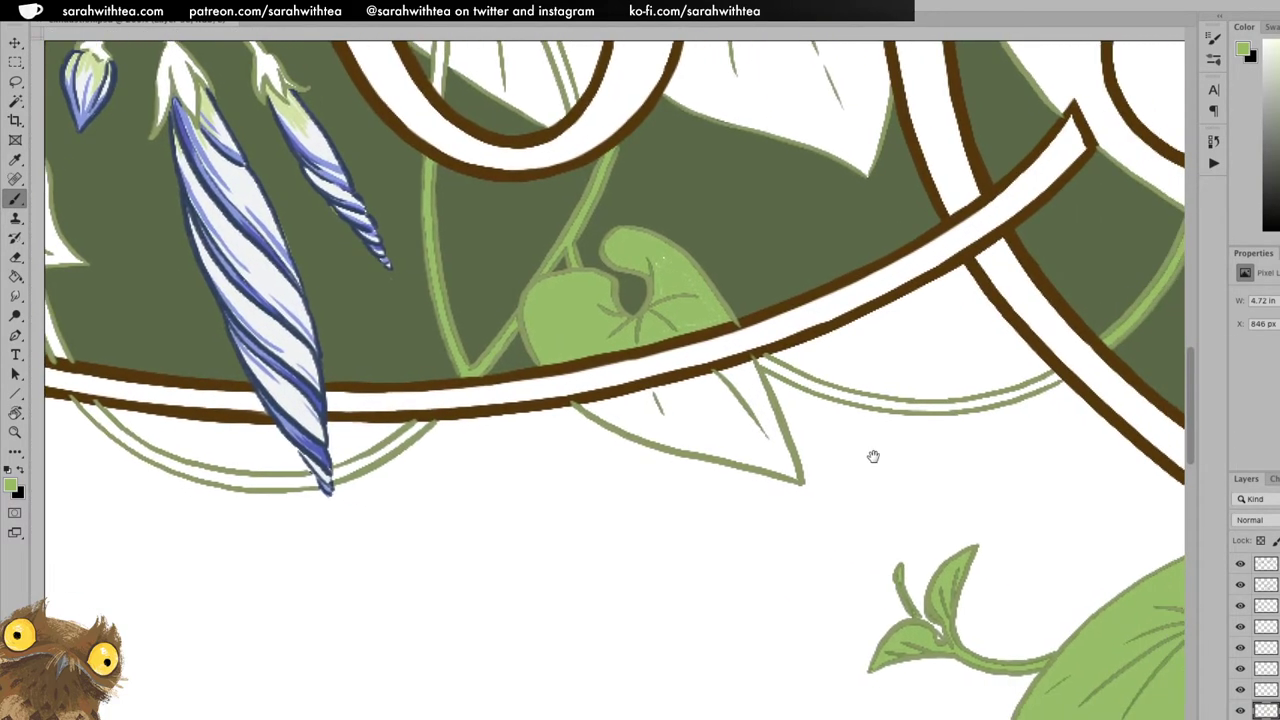
key("ctrl+r")
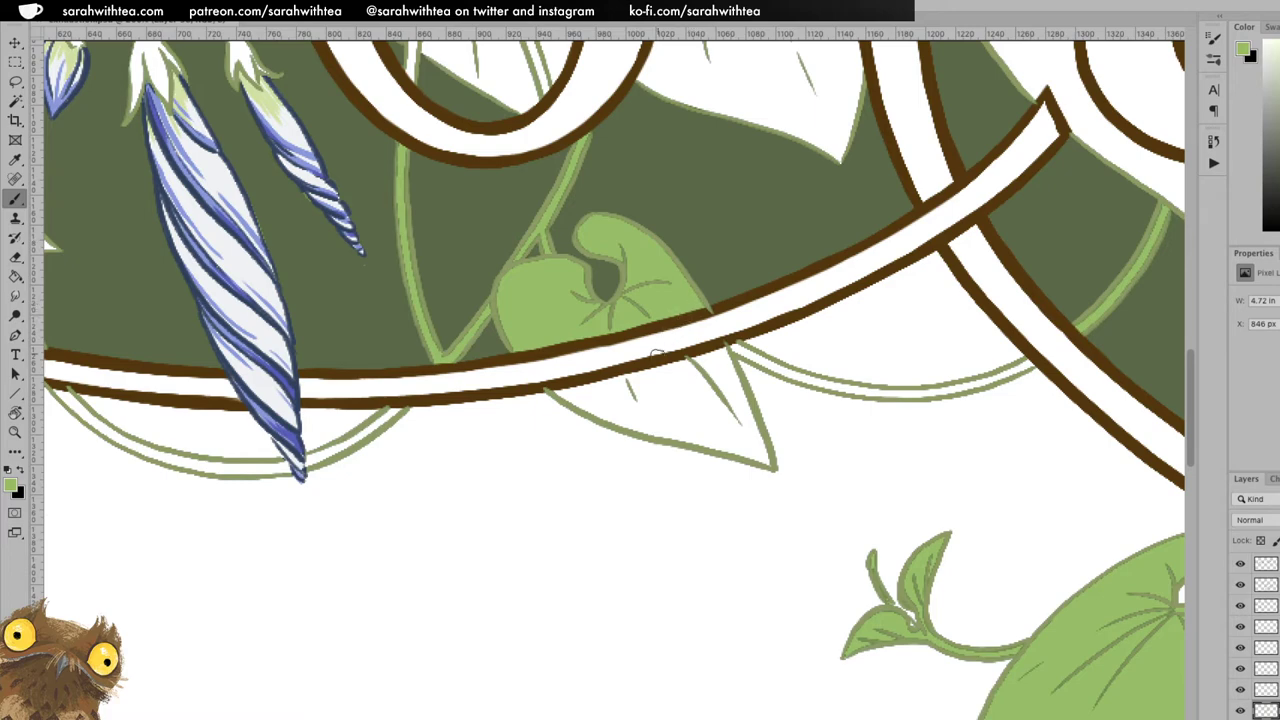
scroll(663, 343, "right", 6)
scroll(663, 343, "down", 3)
scroll(960, 375, "right", 1)
scroll(960, 375, "down", 1)
scroll(1020, 349, "right", 1)
scroll(1020, 349, "down", 1)
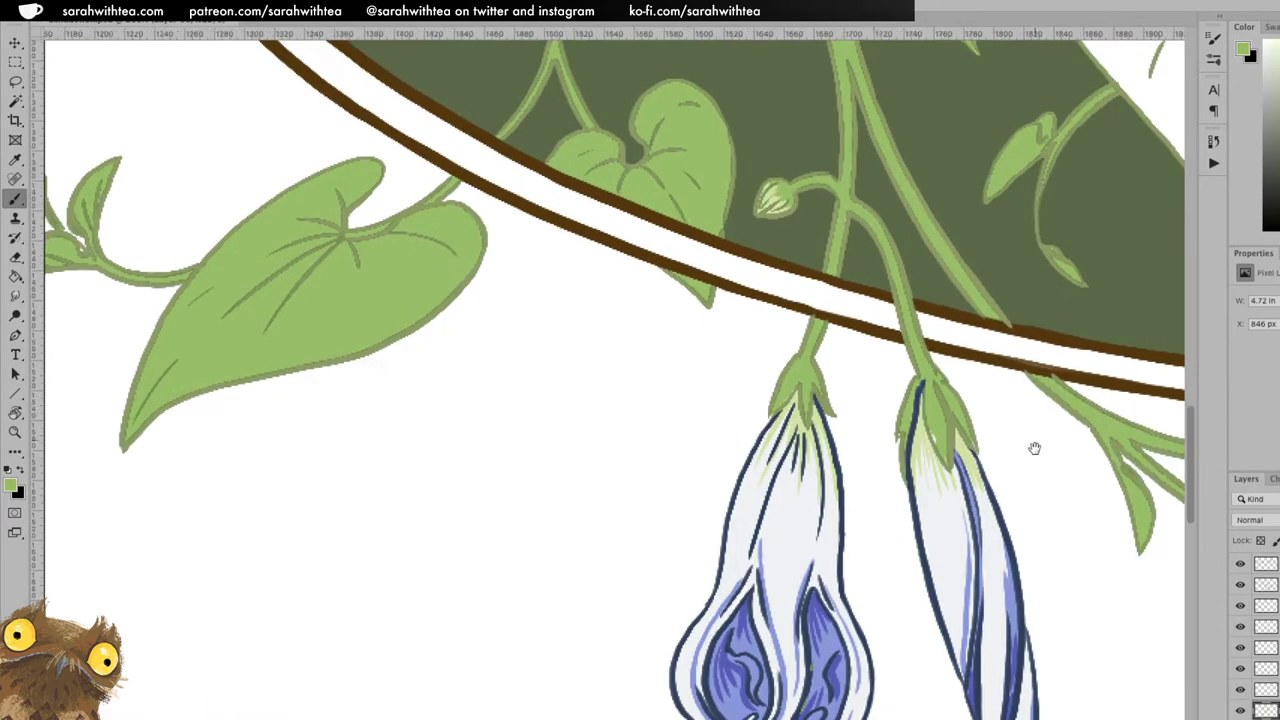
scroll(993, 435, "right", 2)
scroll(993, 435, "down", 2)
left_click_drag(976, 464, 873, 466)
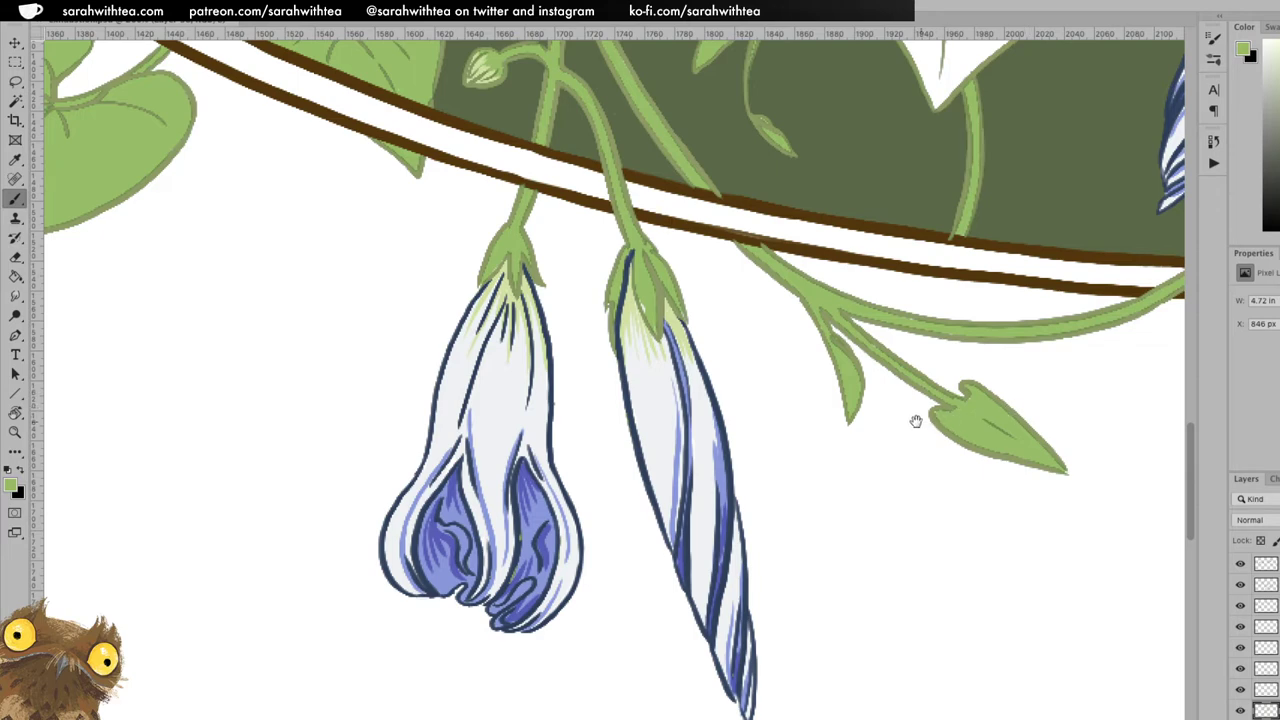
left_click_drag(910, 454, 898, 502)
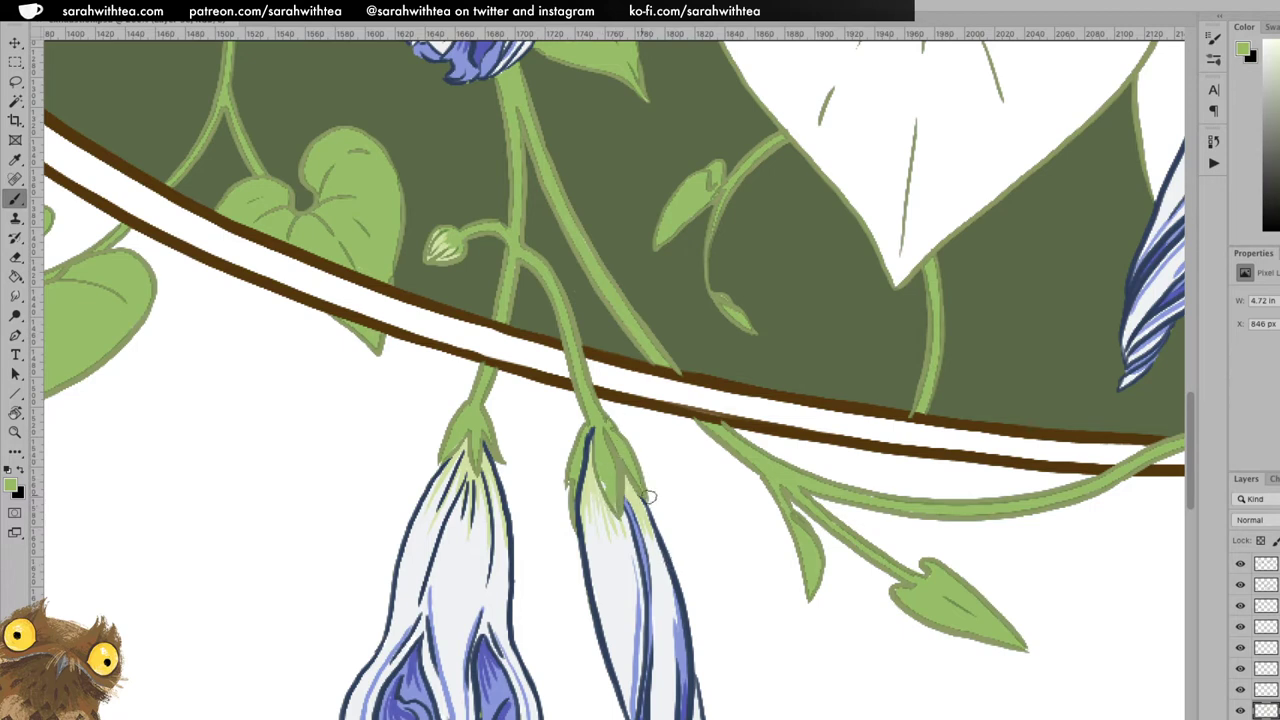
Toggle the visibility of several layers to identify their contents, and return to the light green color layer with the brush.
left_click(1241, 647)
left_click(1242, 650)
left_click(1241, 626)
left_click(1241, 627)
left_click(1239, 690)
left_click(1239, 690)
left_click(1267, 690)
key("r")
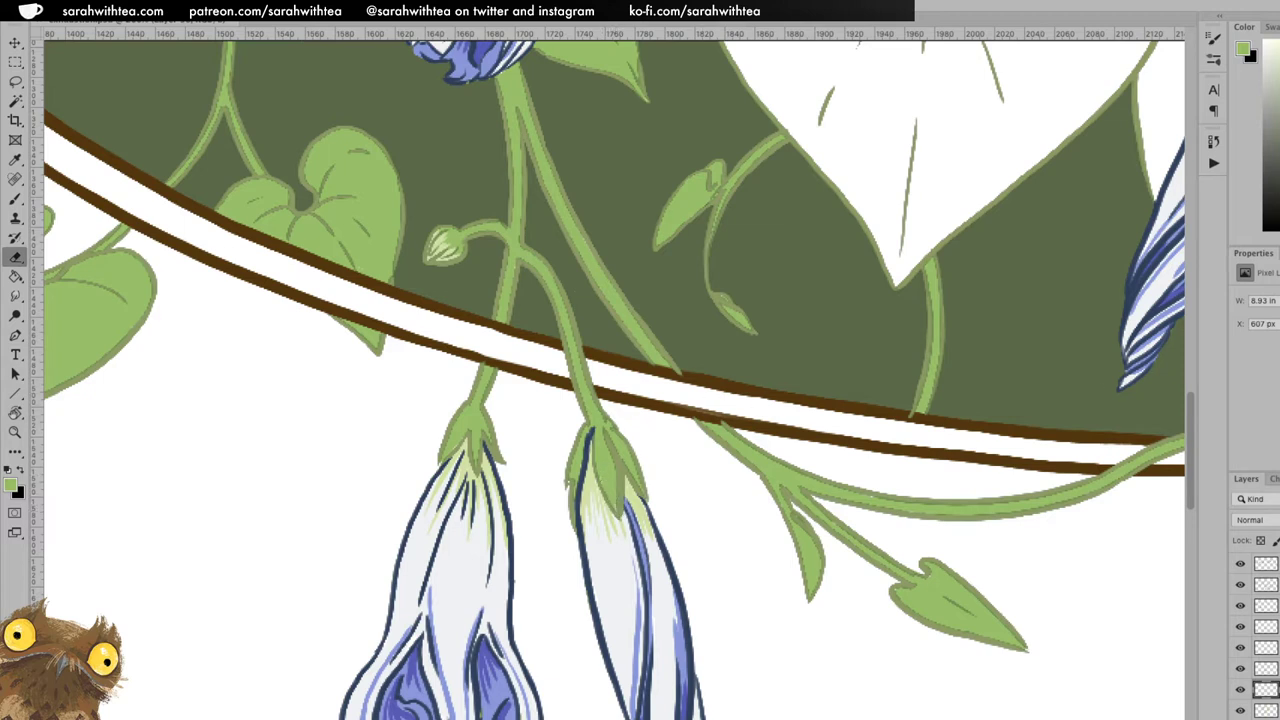
left_click(1240, 710)
left_click(1240, 710)
left_click(1266, 710)
key("b")
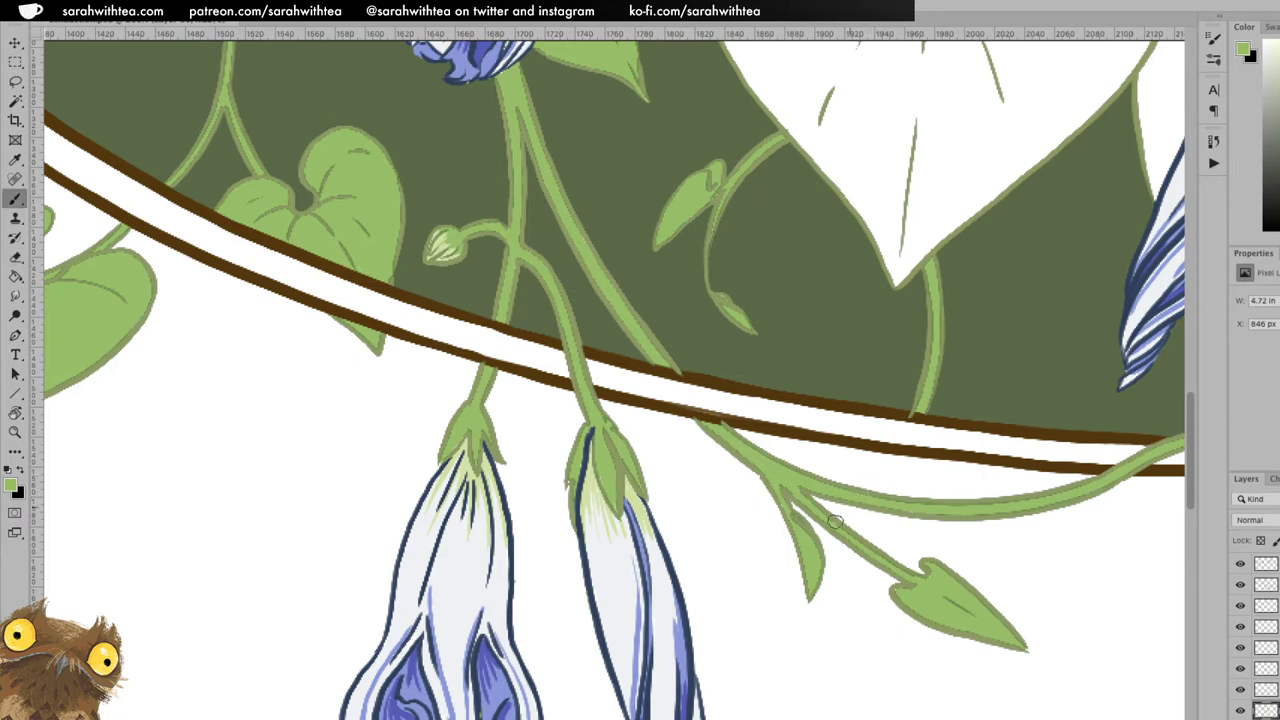
Paint the curved stem beneath the left oval, between the heart-shaped leaf's tip and the right oval's border, light green.
left_click_drag(485, 290, 1000, 275)
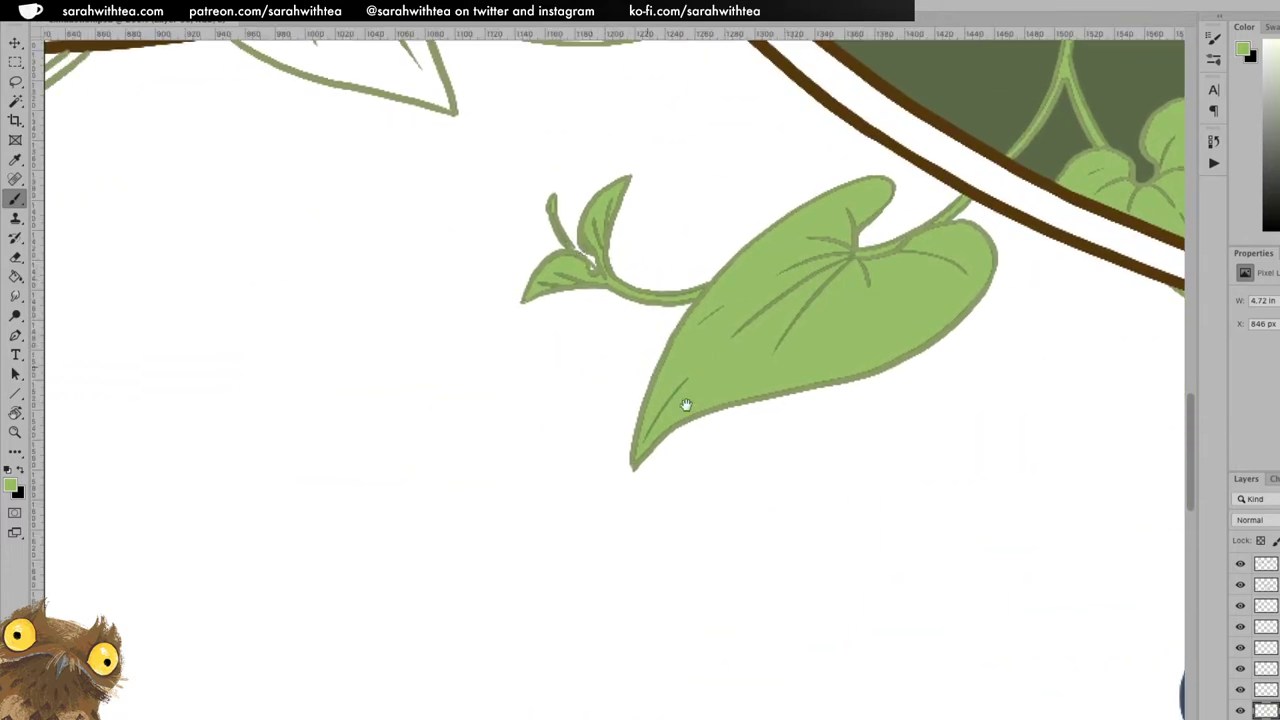
left_click_drag(671, 390, 871, 630)
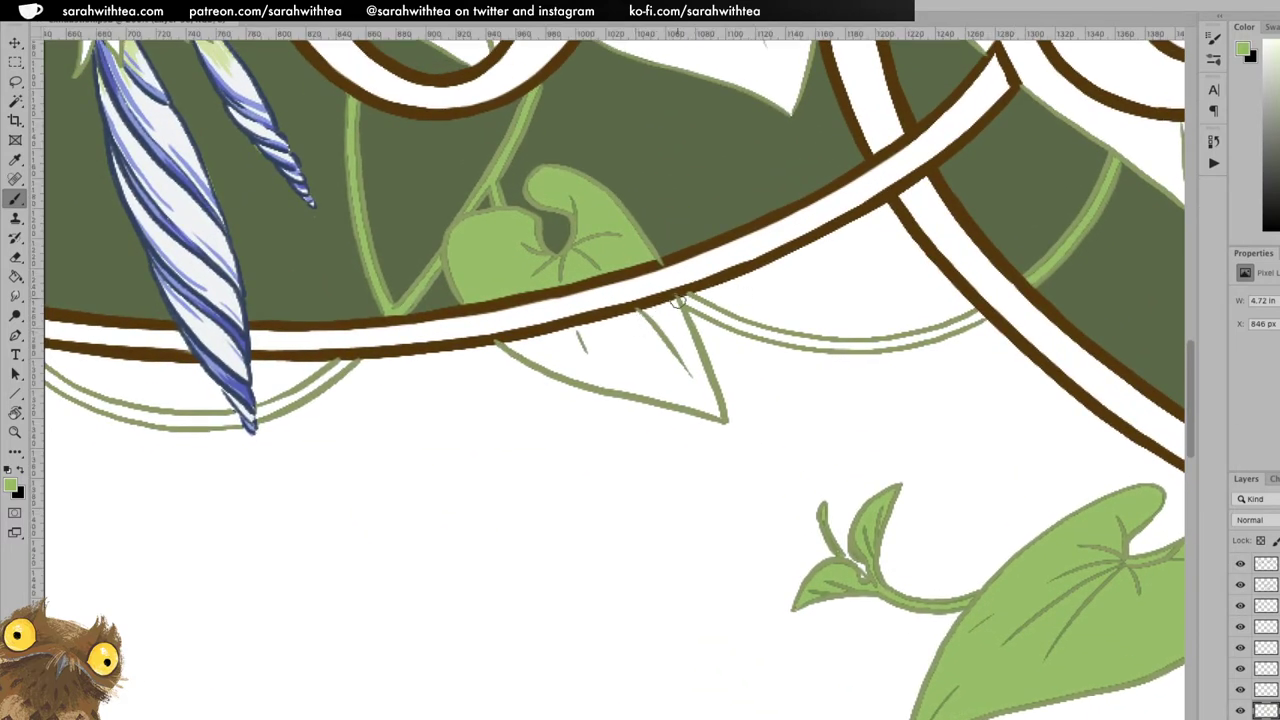
mouse_move(688, 300)
left_mouse_down()
mouse_move(750, 336)
mouse_move(730, 322)
mouse_move(808, 343)
mouse_move(782, 337)
mouse_move(864, 346)
mouse_move(817, 342)
mouse_move(942, 328)
left_mouse_up()
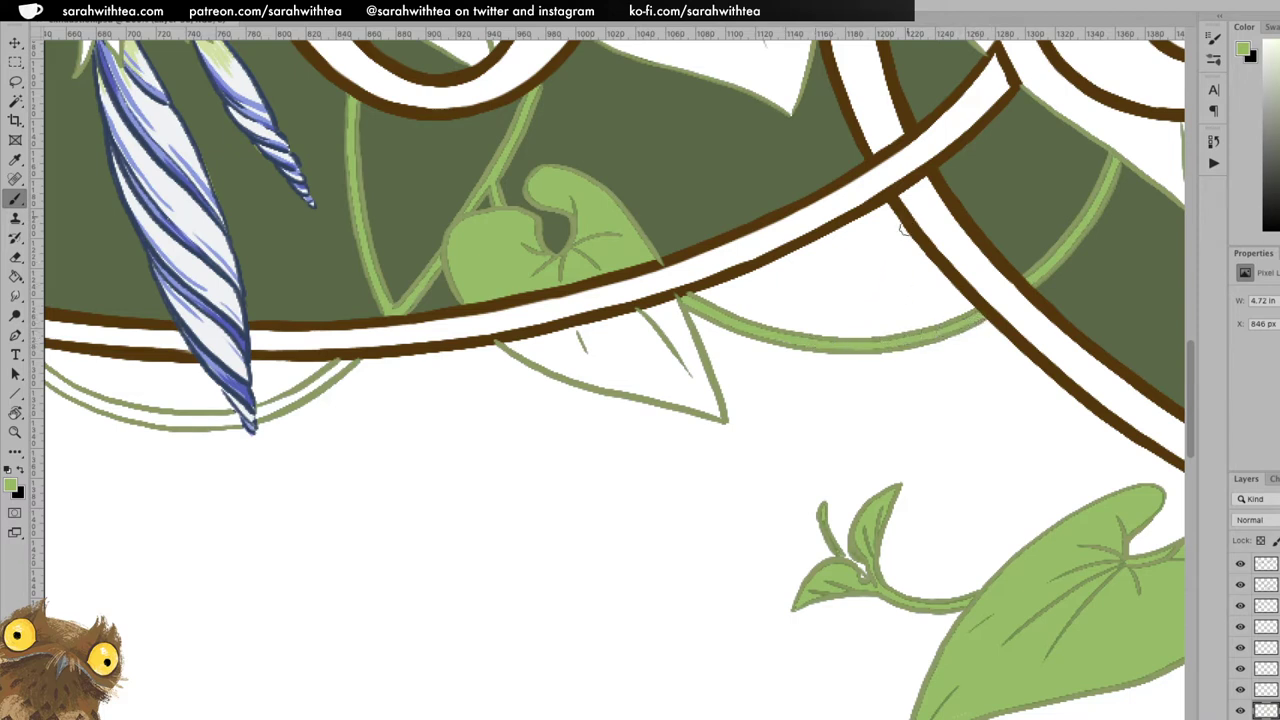
Outline and fill the pointed half of the heart-shaped leaf below the left oval's lower border with light green.
key("r")
mouse_move(920, 251)
left_mouse_down()
mouse_move(916, 413)
mouse_move(760, 560)
mouse_move(712, 396)
left_mouse_up()
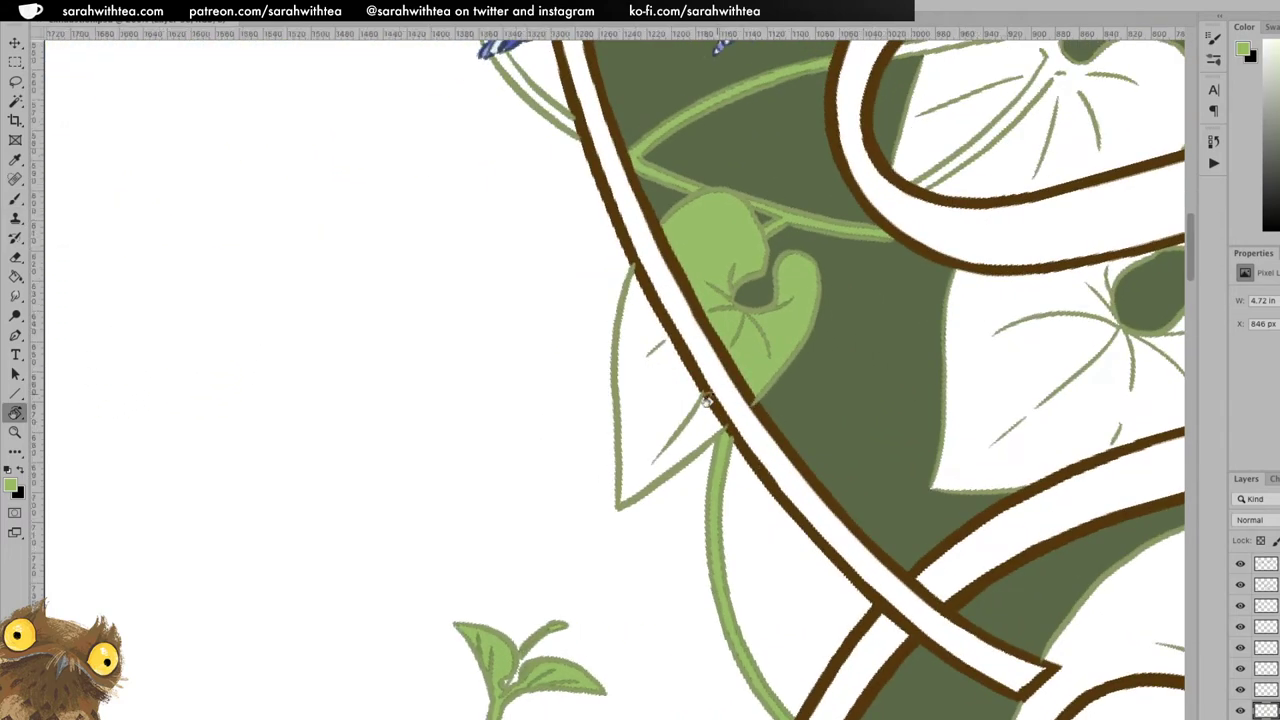
key("b")
left_click_drag(620, 498, 692, 453)
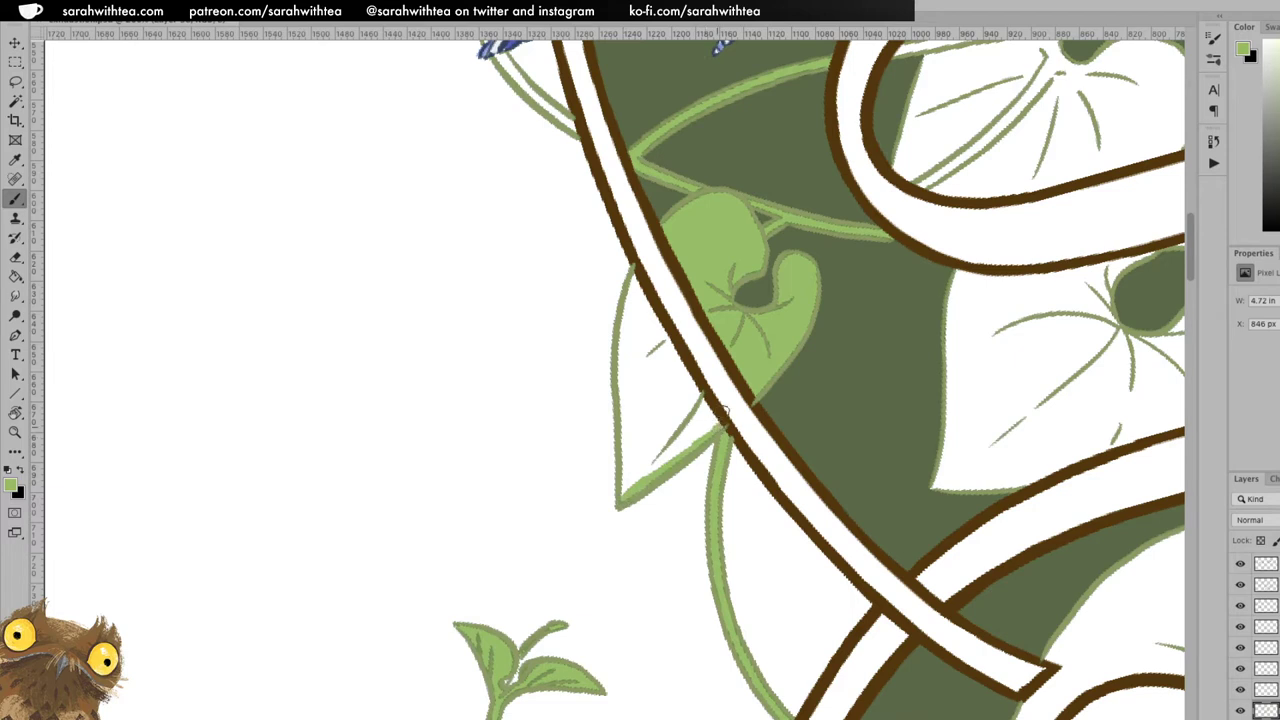
mouse_move(620, 502)
left_mouse_down()
mouse_move(623, 329)
mouse_move(620, 341)
mouse_move(631, 276)
mouse_move(669, 223)
mouse_move(642, 296)
mouse_move(633, 283)
mouse_move(717, 425)
left_mouse_up()
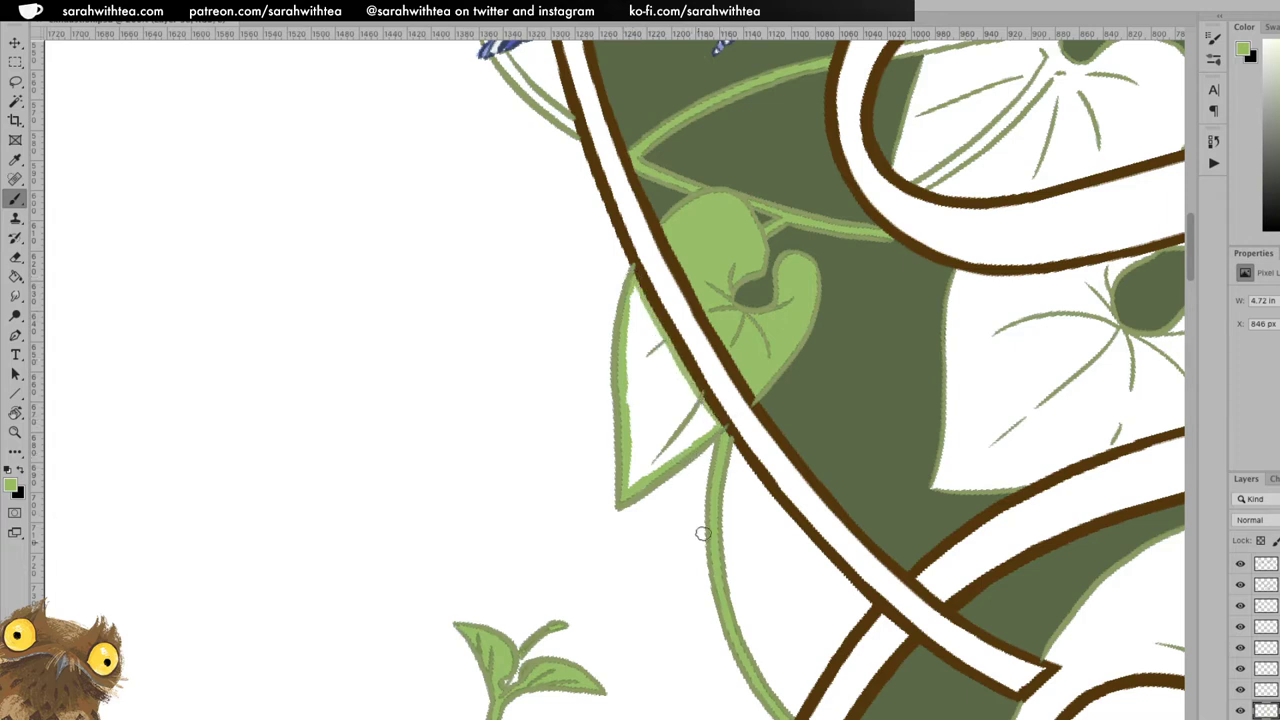
mouse_move(634, 284)
left_mouse_down()
mouse_move(628, 335)
mouse_move(662, 360)
mouse_move(644, 307)
mouse_move(690, 397)
left_mouse_up()
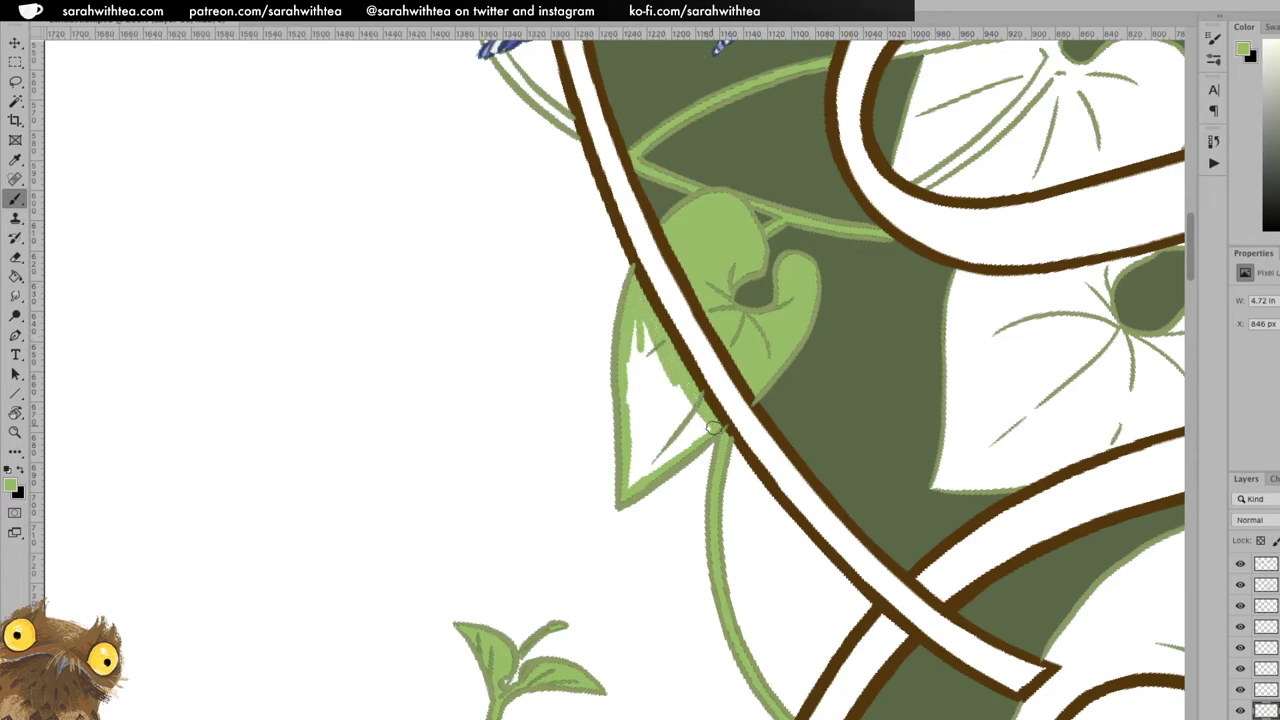
mouse_move(630, 459)
left_mouse_down()
mouse_move(634, 324)
mouse_move(626, 452)
mouse_move(631, 325)
mouse_move(658, 403)
mouse_move(677, 406)
mouse_move(663, 363)
mouse_move(708, 431)
mouse_move(638, 473)
mouse_move(665, 451)
mouse_move(643, 343)
mouse_move(640, 441)
mouse_move(660, 449)
mouse_move(672, 391)
mouse_move(673, 448)
left_mouse_up()
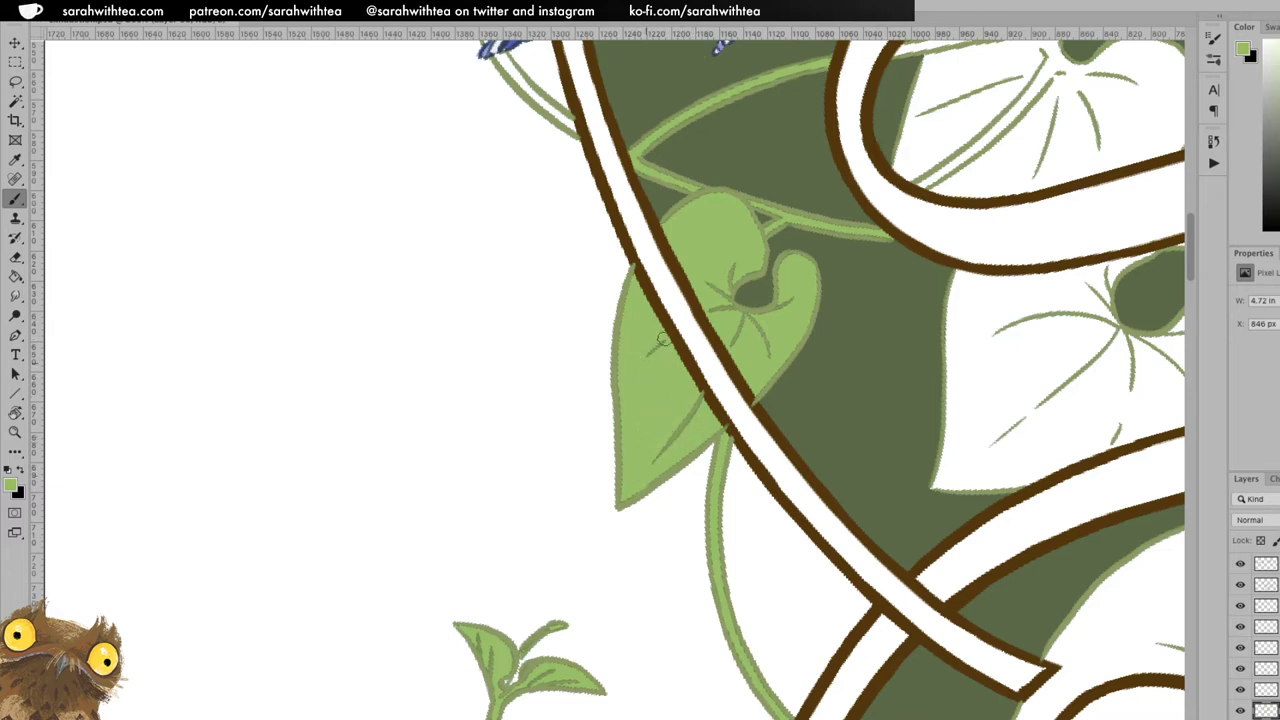
Paint the stem looping below the left oval light green on both sides of the twisted bud's tip.
left_click_drag(671, 75, 706, 260)
mouse_move(540, 245)
left_mouse_down()
mouse_move(564, 282)
mouse_move(537, 246)
mouse_move(587, 299)
mouse_move(539, 245)
mouse_move(595, 302)
left_mouse_up()
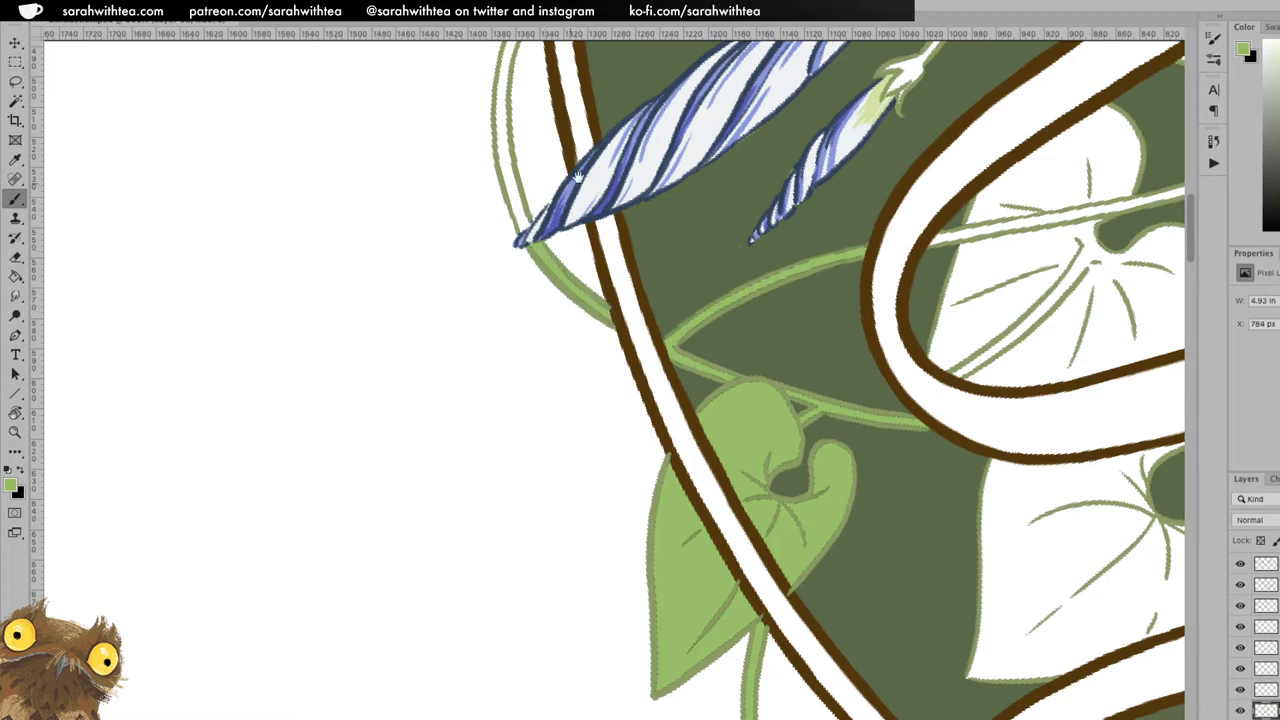
scroll(605, 313, "up", 5)
scroll(605, 313, "left", 2)
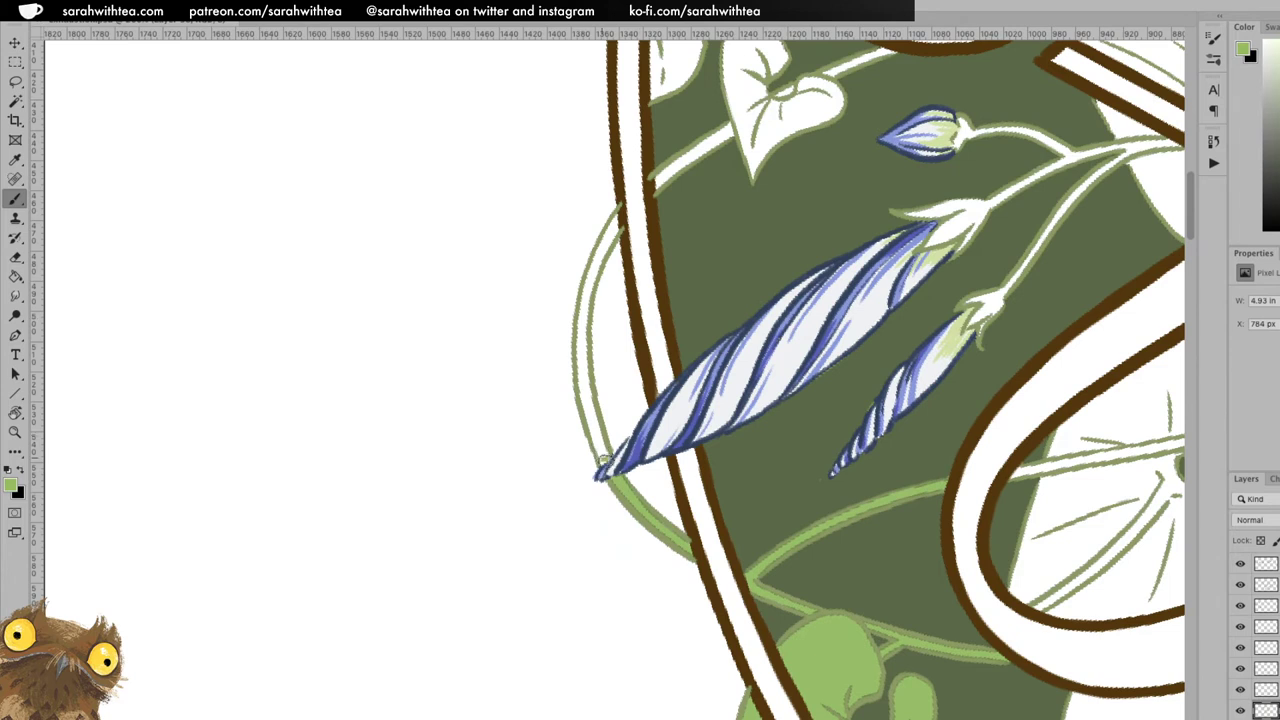
mouse_move(602, 459)
left_mouse_down()
mouse_move(582, 346)
mouse_move(577, 360)
mouse_move(606, 232)
left_mouse_up()
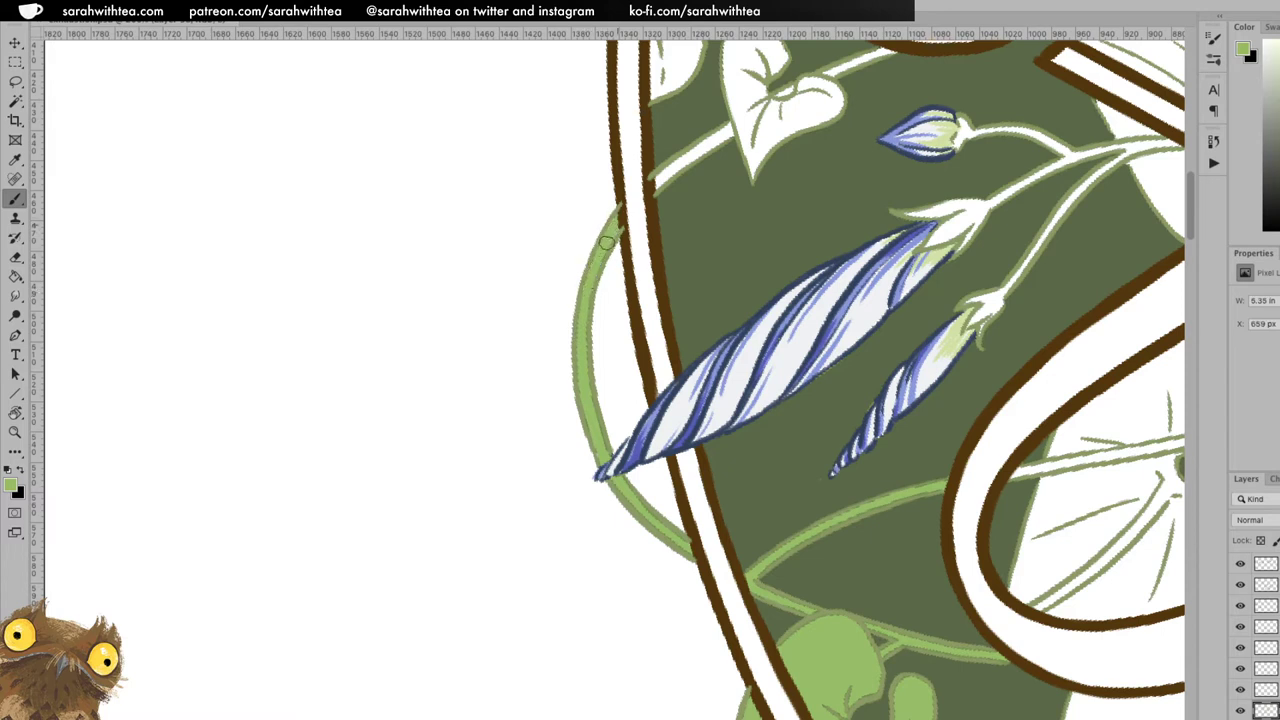
Paint the stem and small heart-shaped leaf below the tail of the letter "e" light green.
mouse_move(656, 181)
left_mouse_down()
mouse_move(730, 130)
mouse_move(634, 326)
mouse_move(652, 286)
mouse_move(704, 262)
mouse_move(688, 272)
mouse_move(703, 300)
mouse_move(695, 266)
mouse_move(731, 249)
mouse_move(716, 256)
left_mouse_up()
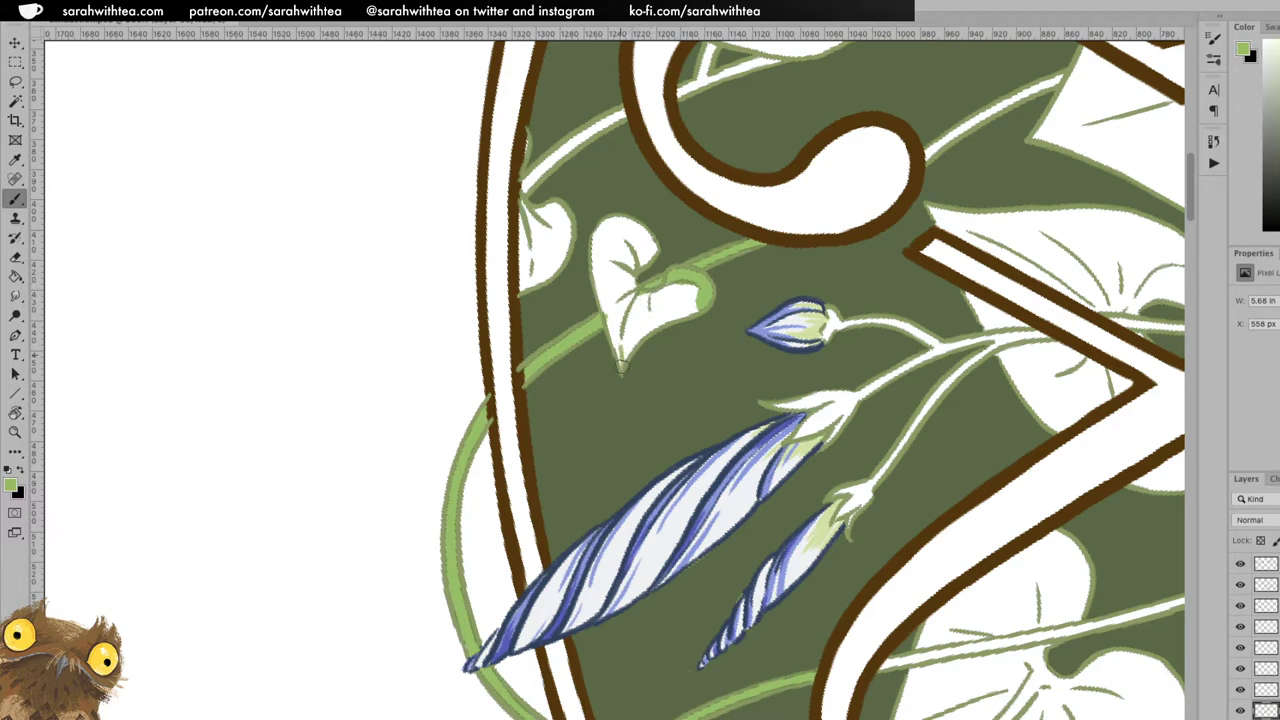
key("e")
key("b")
mouse_move(604, 299)
left_mouse_down()
mouse_move(608, 318)
mouse_move(593, 246)
mouse_move(606, 220)
mouse_move(630, 219)
mouse_move(652, 246)
mouse_move(640, 294)
mouse_move(692, 310)
mouse_move(628, 342)
mouse_move(640, 312)
mouse_move(622, 297)
mouse_move(612, 325)
mouse_move(612, 270)
mouse_move(628, 296)
mouse_move(630, 252)
mouse_move(606, 233)
mouse_move(619, 231)
left_mouse_up()
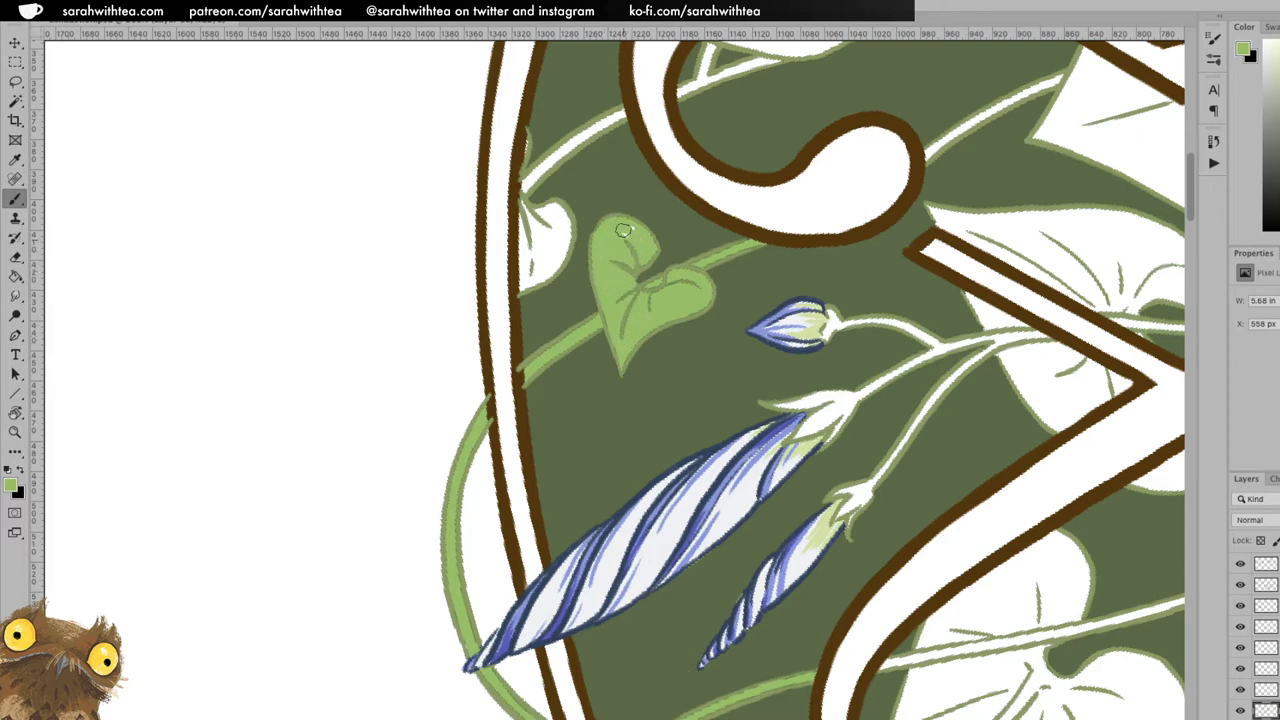
Paint the cut-off leaf at the left oval's inner border and the stems running around the lower curve of the "e" light green.
mouse_move(521, 290)
left_mouse_down()
mouse_move(523, 200)
mouse_move(555, 208)
mouse_move(544, 207)
mouse_move(562, 231)
mouse_move(561, 213)
mouse_move(565, 243)
mouse_move(531, 284)
mouse_move(527, 218)
mouse_move(531, 268)
mouse_move(554, 225)
mouse_move(563, 242)
mouse_move(558, 227)
mouse_move(526, 276)
mouse_move(524, 192)
mouse_move(563, 149)
mouse_move(532, 175)
mouse_move(617, 116)
mouse_move(549, 157)
left_mouse_up()
left_click_drag(785, 120, 668, 343)
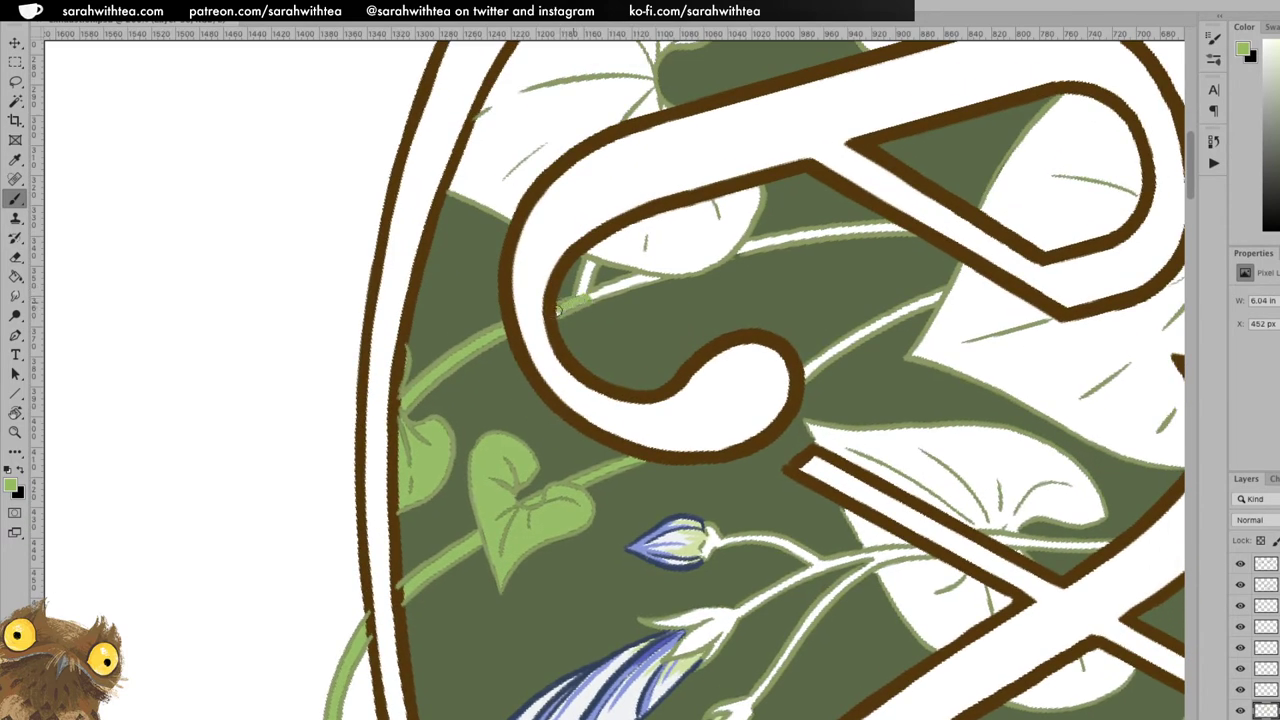
mouse_move(580, 300)
left_mouse_down()
mouse_move(590, 262)
mouse_move(581, 295)
mouse_move(662, 283)
left_mouse_up()
key("e")
key("b")
mouse_move(740, 250)
left_mouse_down()
mouse_move(890, 227)
mouse_move(871, 225)
left_mouse_up()
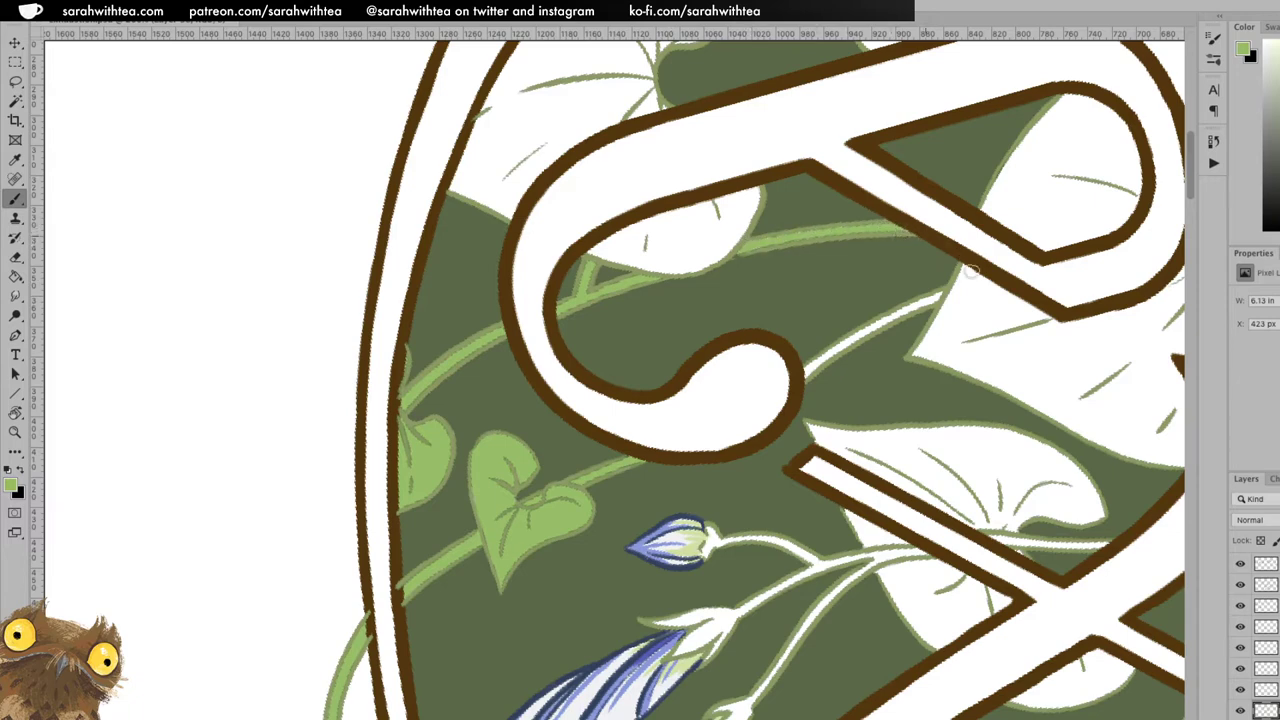
scroll(963, 258, "right", 5)
left_click_drag(649, 342, 766, 278)
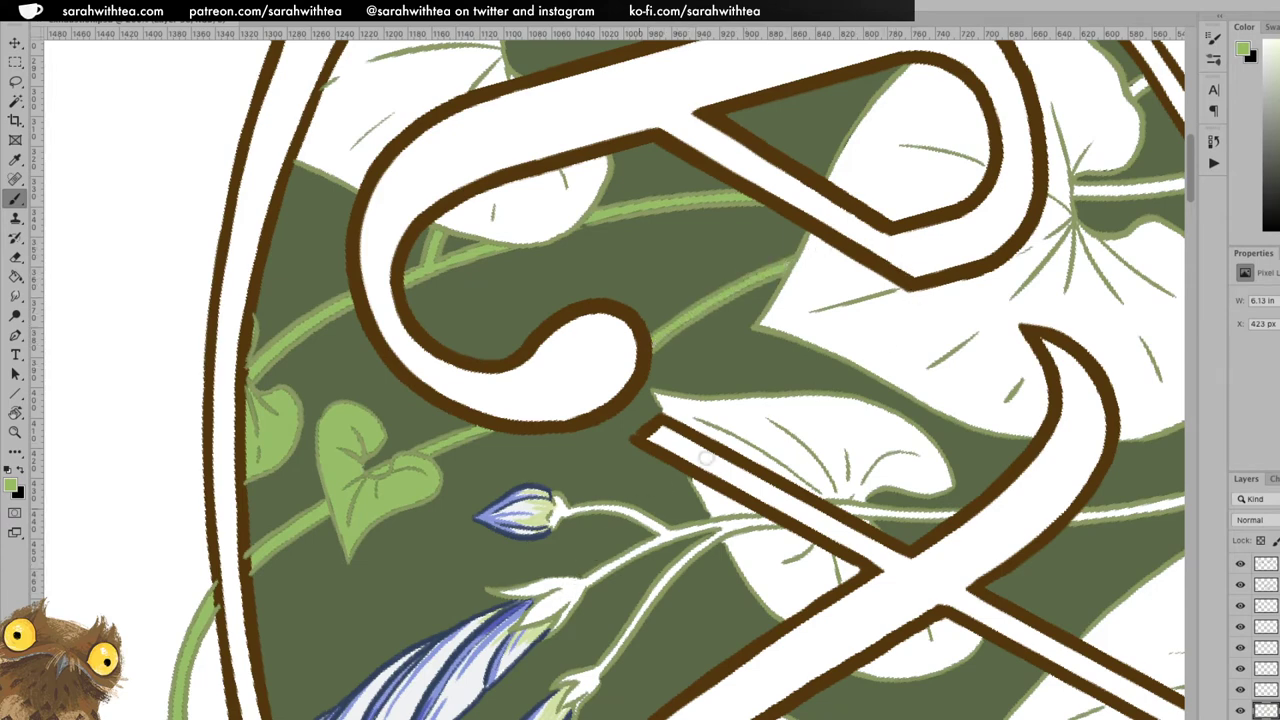
Look over the whole "exhaustion" lettering for leaves and stems that are still uncolored.
key("Escape")
key("z")
left_click(883, 420, "alt")
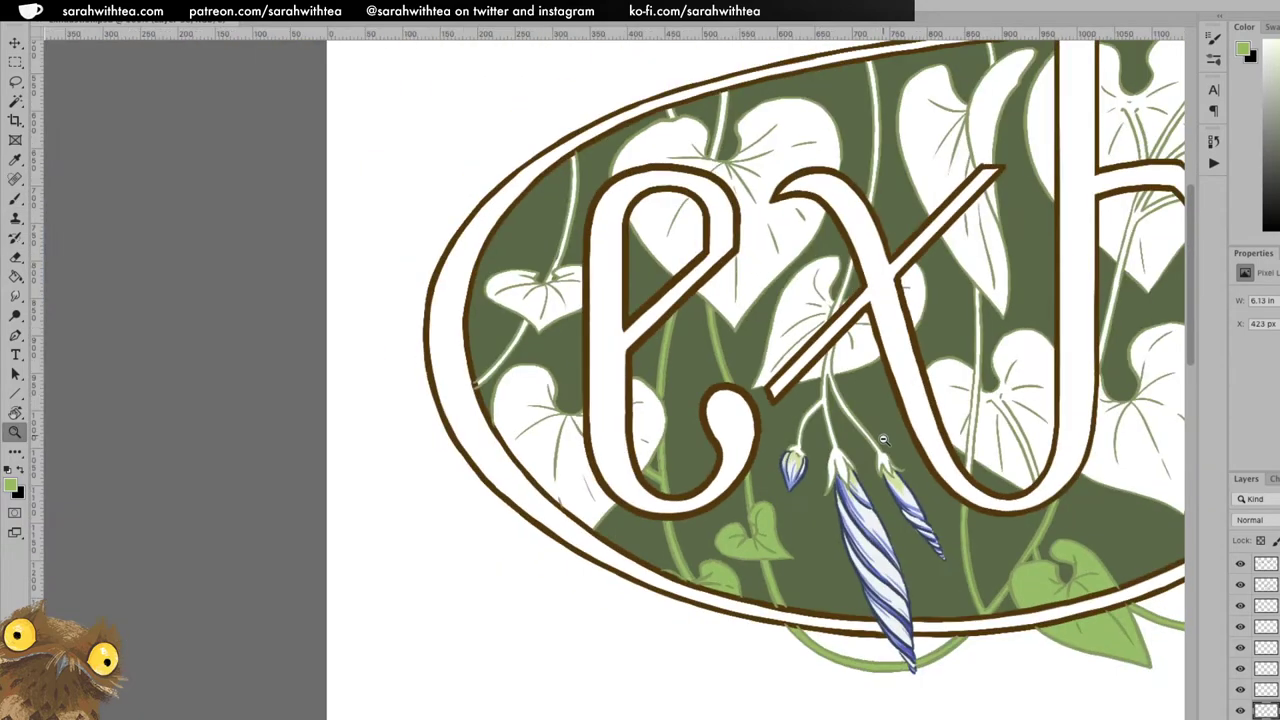
left_click(885, 446, "alt")
left_click_drag(1088, 421, 886, 354)
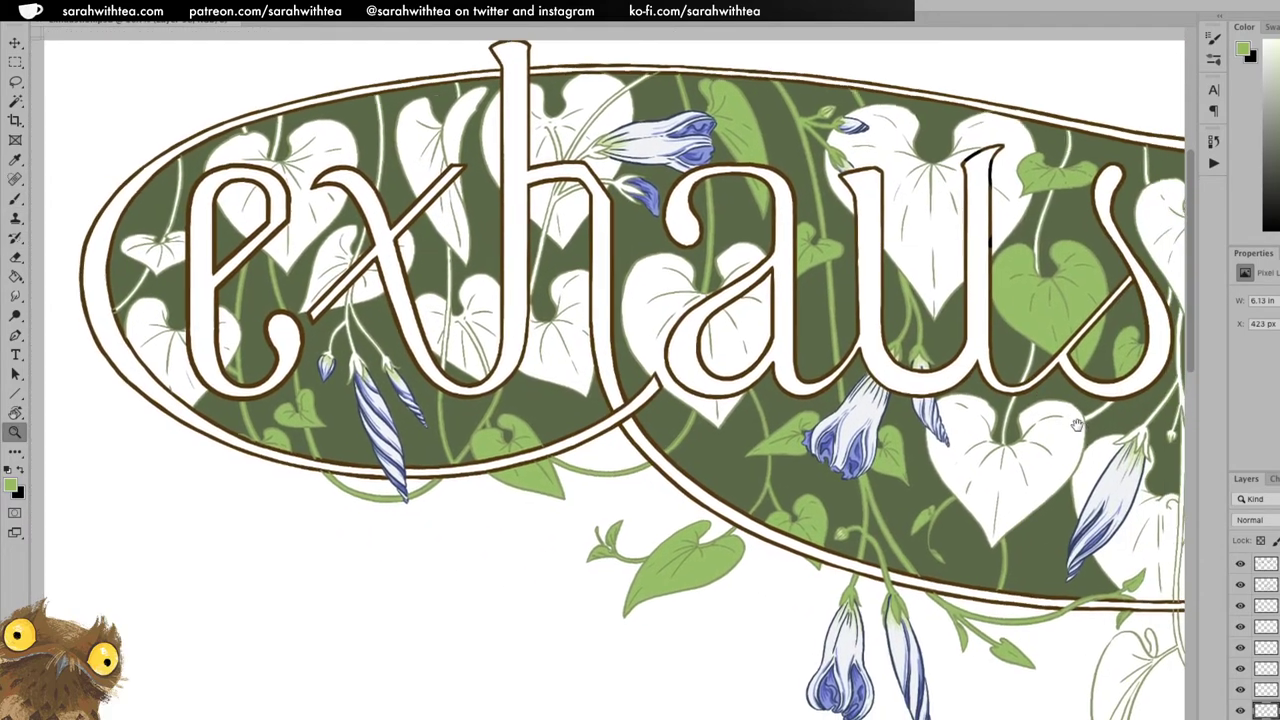
scroll(1019, 435, "right", 6)
scroll(1019, 435, "down", 1)
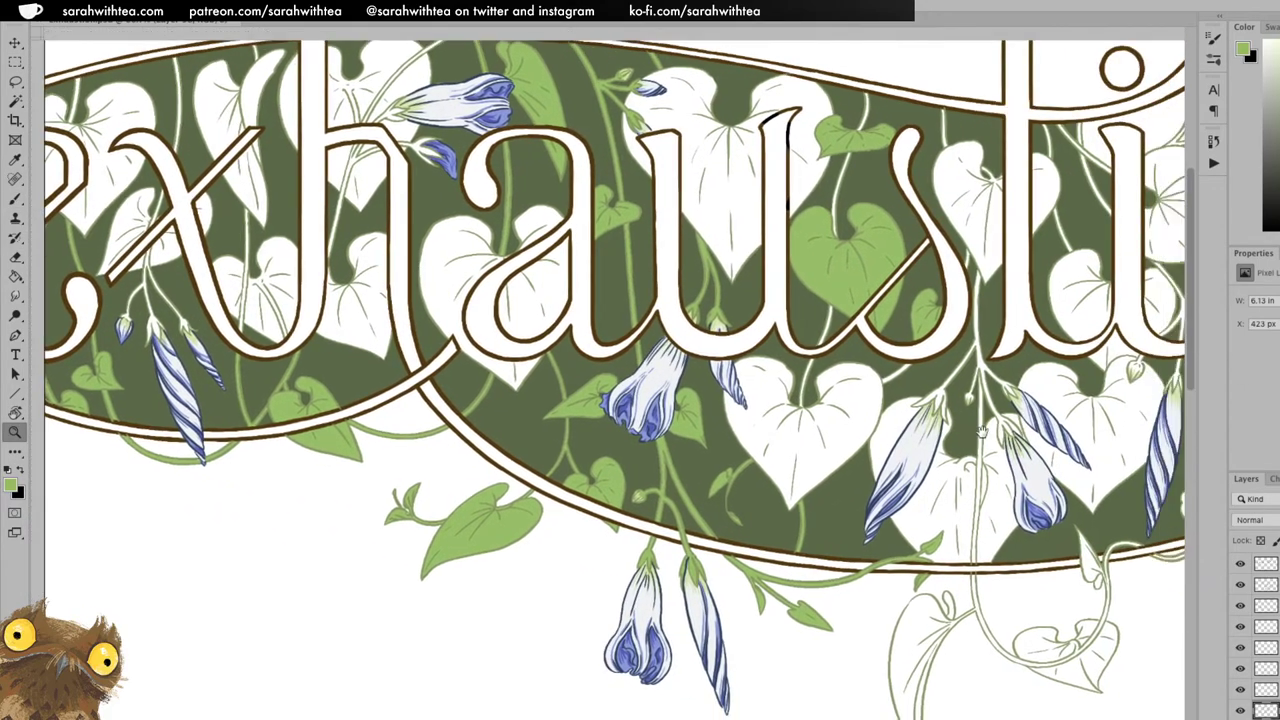
scroll(960, 415, "right", 2)
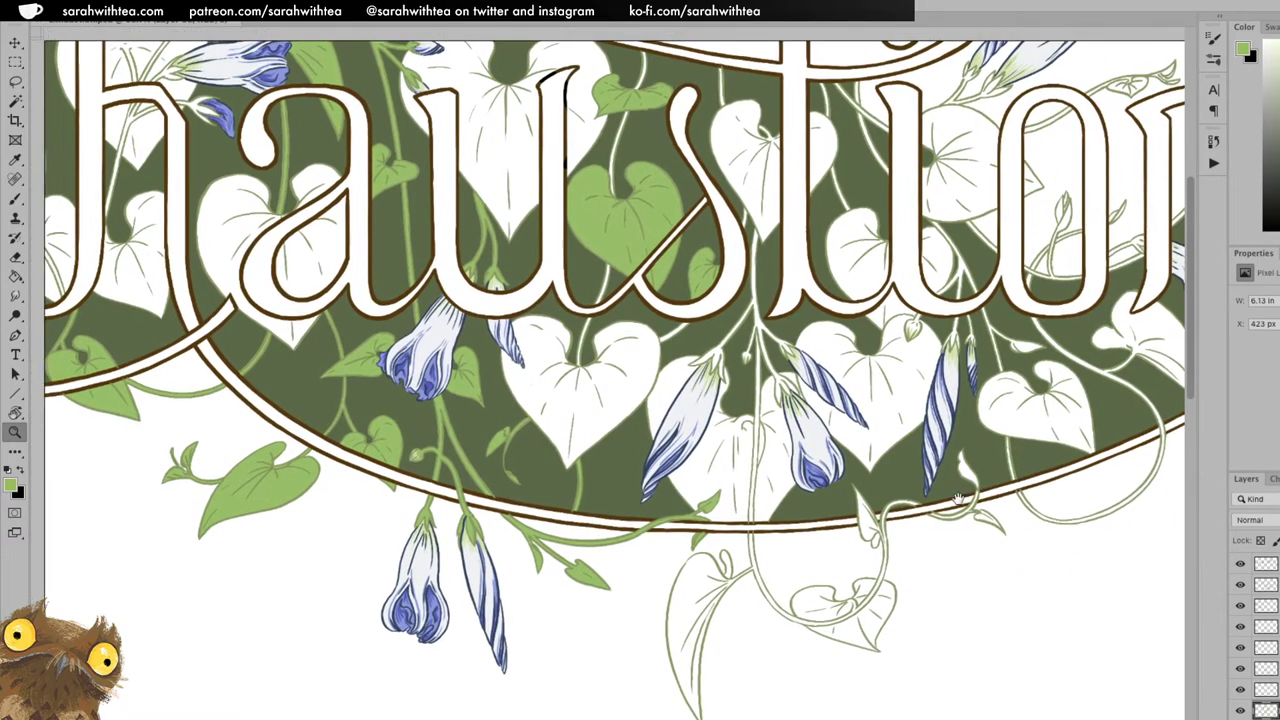
scroll(893, 535, "right", 4)
scroll(893, 535, "up", 1)
scroll(893, 535, "left", 1)
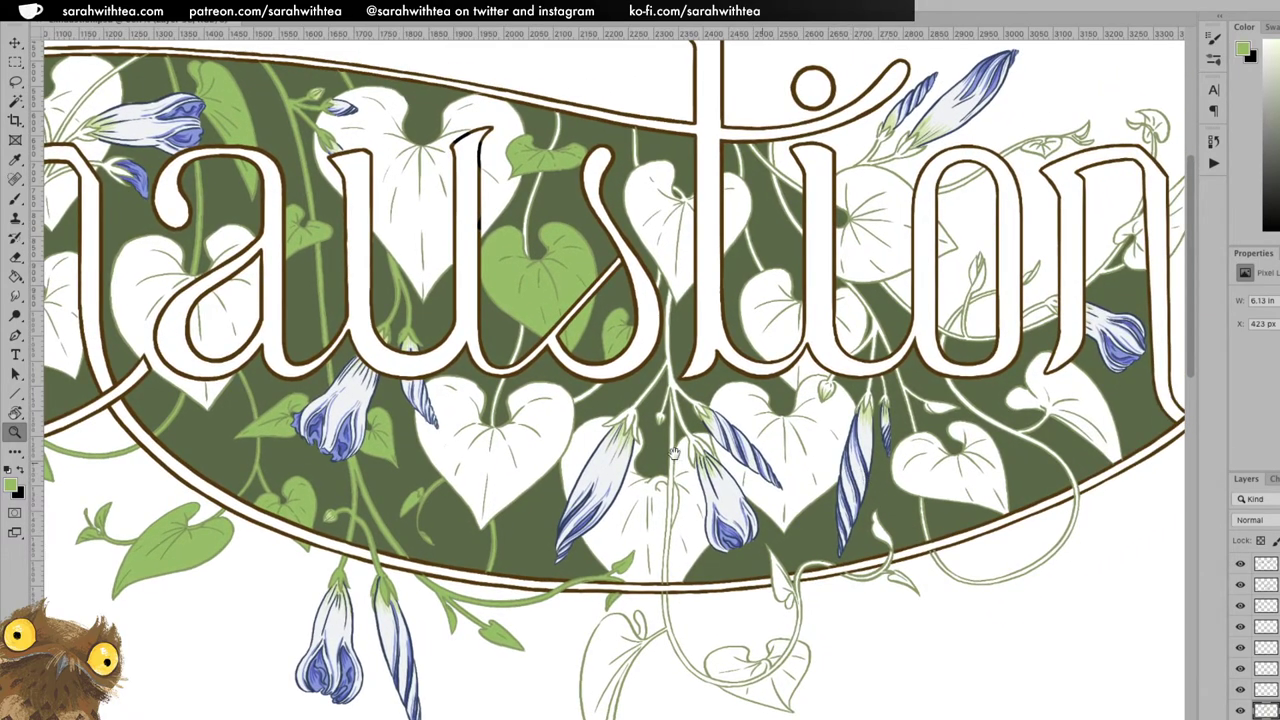
scroll(683, 461, "left", 2)
scroll(683, 461, "up", 1)
scroll(684, 461, "left", 6)
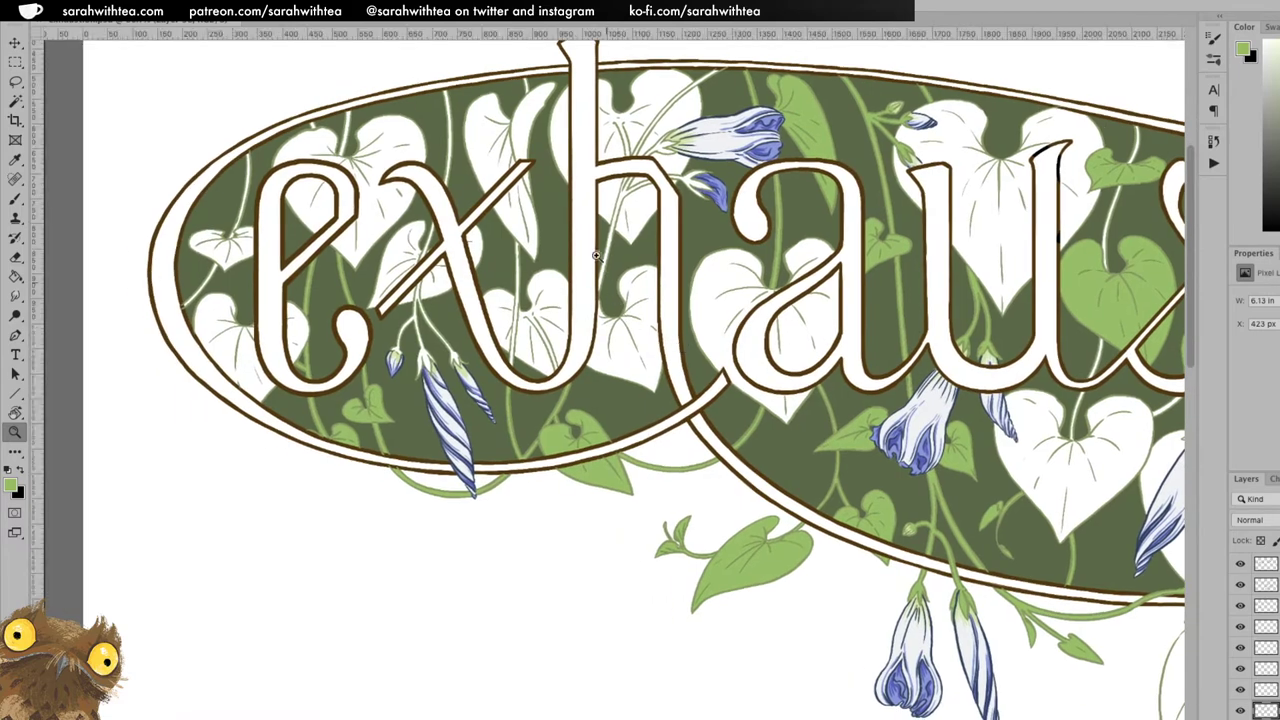
Paint the long stem and its branches inside the arch of the letter "h" light green.
left_click(629, 237)
left_click(640, 231)
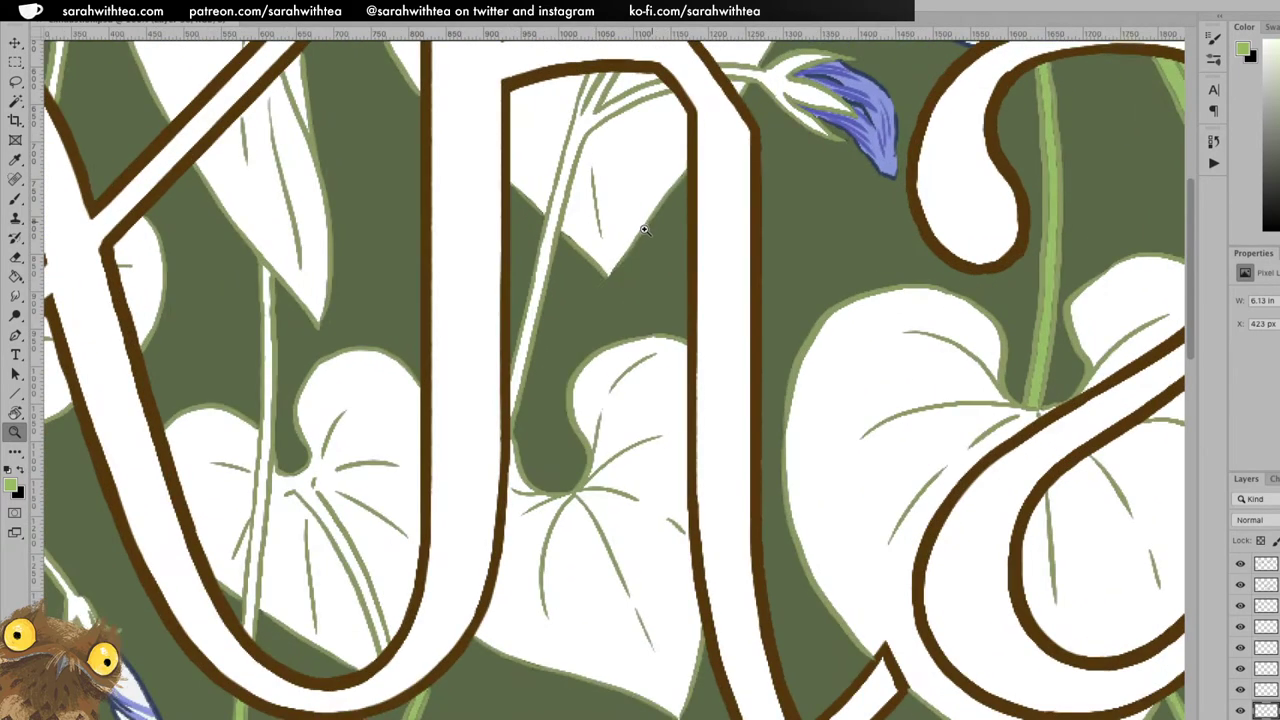
key("b")
left_click_drag(634, 222, 608, 331)
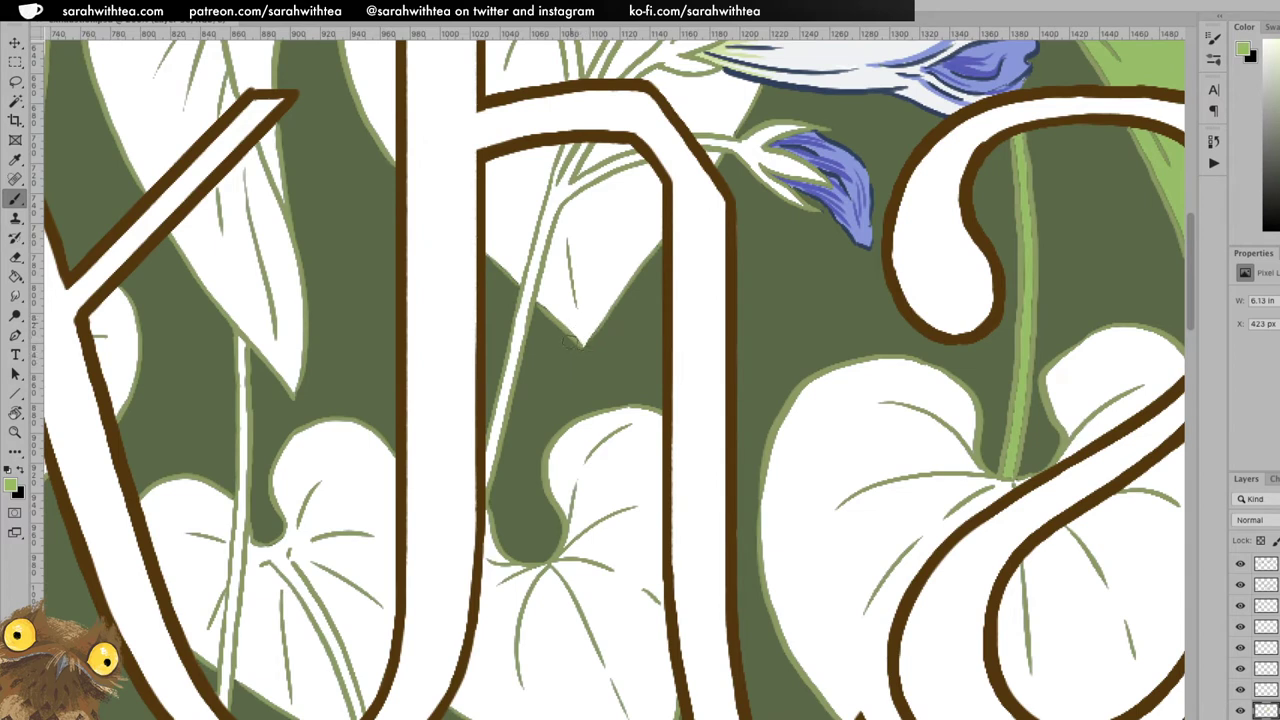
mouse_move(488, 478)
left_mouse_down()
mouse_move(563, 166)
mouse_move(550, 194)
mouse_move(572, 143)
mouse_move(560, 188)
mouse_move(586, 145)
left_mouse_up()
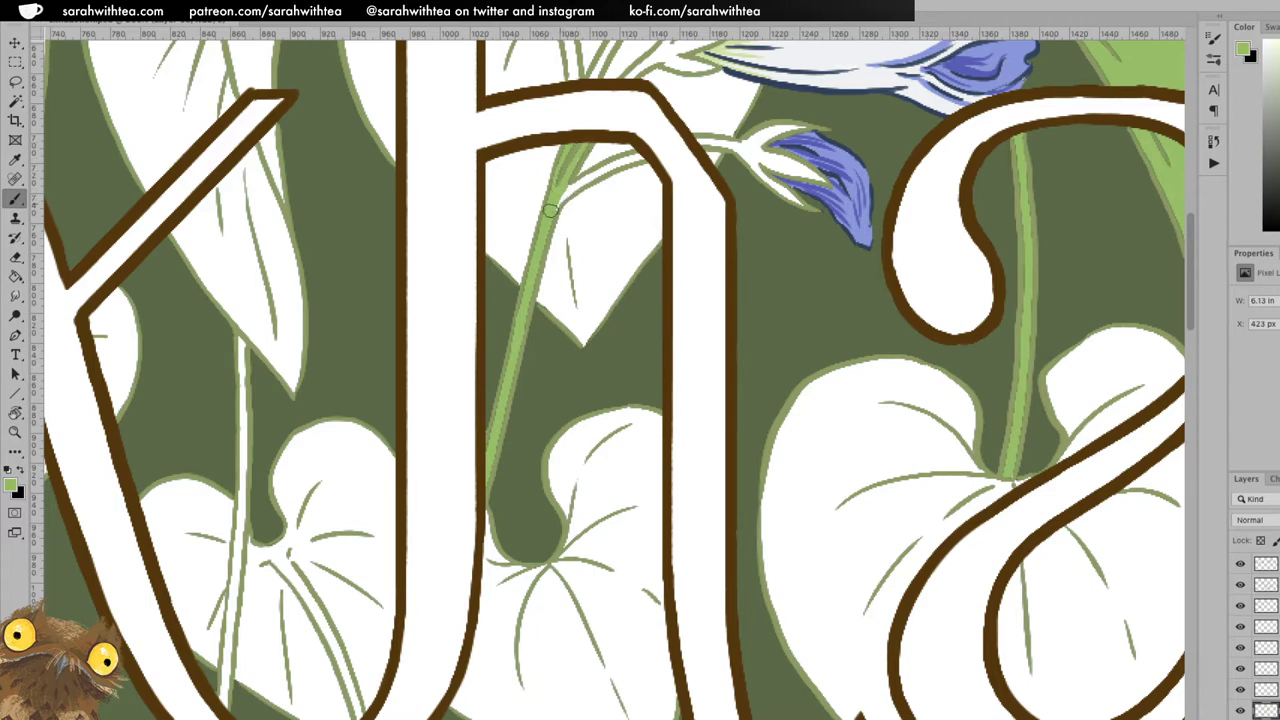
mouse_move(565, 195)
left_mouse_down()
mouse_move(615, 165)
mouse_move(598, 172)
left_mouse_up()
Paint the stem and calyx of the small purple bud beside the arch of the "h" light green, cleaning up the edges.
left_click_drag(706, 143, 738, 140)
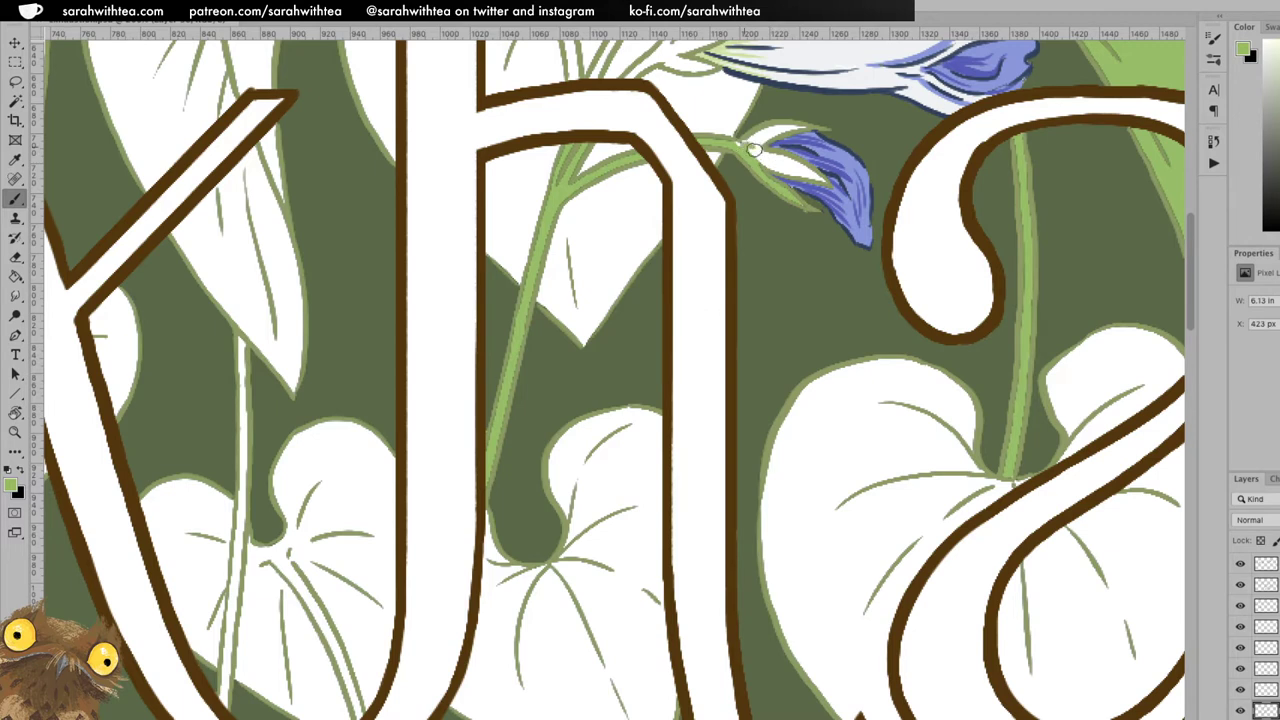
key("e")
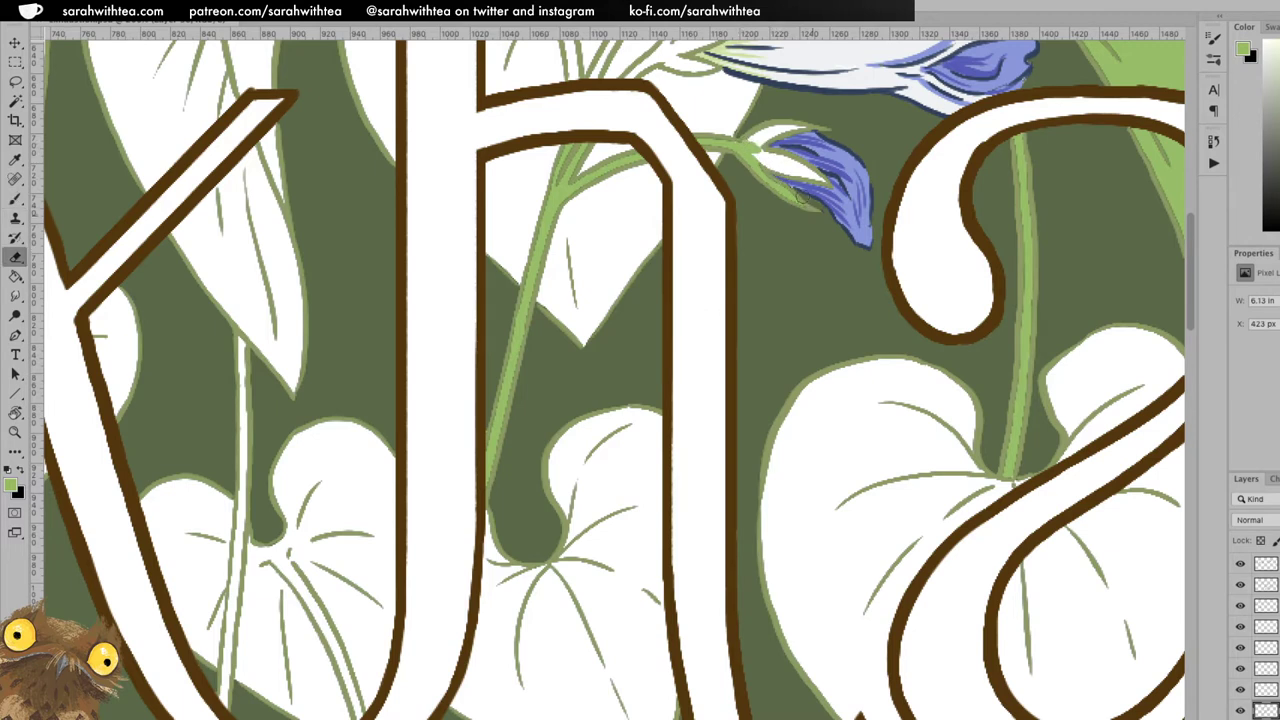
key("b")
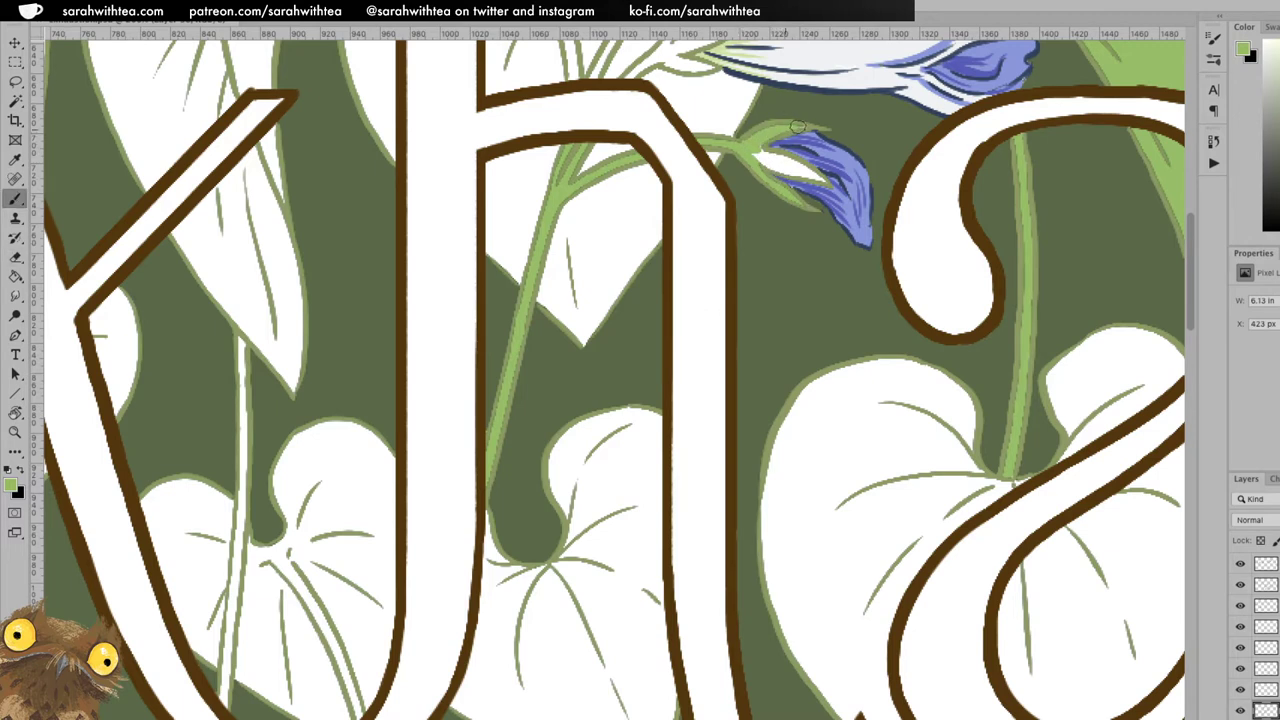
mouse_move(770, 145)
left_mouse_down()
mouse_move(762, 160)
mouse_move(817, 176)
left_mouse_up()
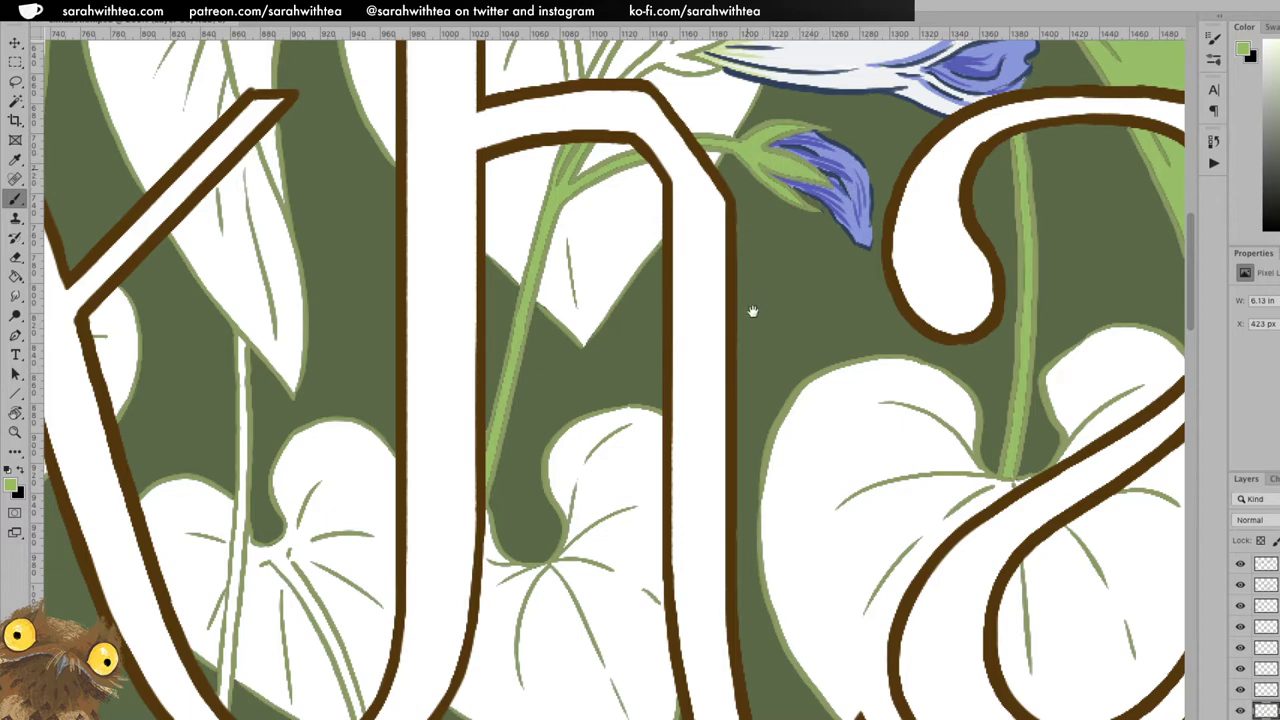
Paint the large flower's calyx, the short leaf stem and the long diagonal stem above the arch of the "h" light green.
left_click_drag(736, 213, 779, 430)
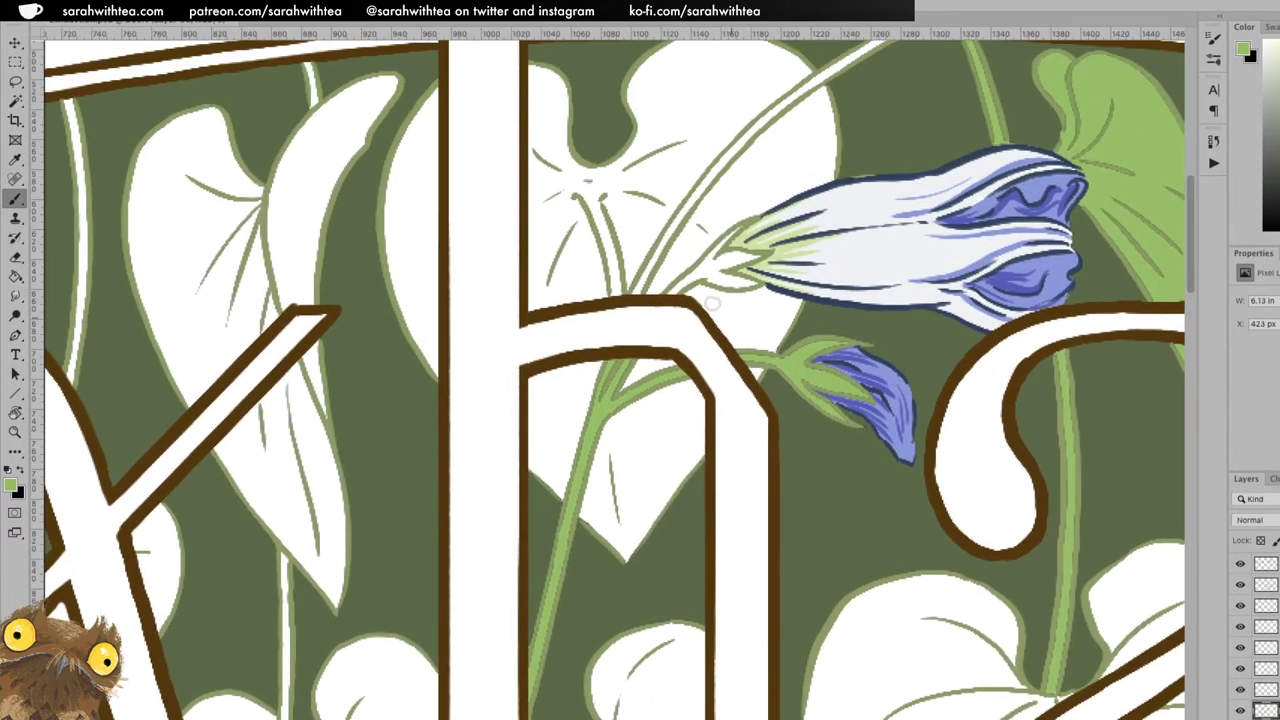
mouse_move(666, 291)
left_mouse_down()
mouse_move(690, 273)
mouse_move(694, 284)
left_mouse_up()
mouse_move(703, 229)
left_mouse_down()
mouse_move(701, 270)
mouse_move(756, 255)
mouse_move(724, 262)
mouse_move(729, 278)
mouse_move(724, 265)
mouse_move(701, 276)
mouse_move(754, 265)
mouse_move(728, 265)
mouse_move(757, 281)
mouse_move(701, 265)
mouse_move(731, 249)
mouse_move(664, 357)
left_mouse_up()
mouse_move(519, 302)
left_mouse_down()
mouse_move(558, 405)
mouse_move(538, 314)
left_mouse_up()
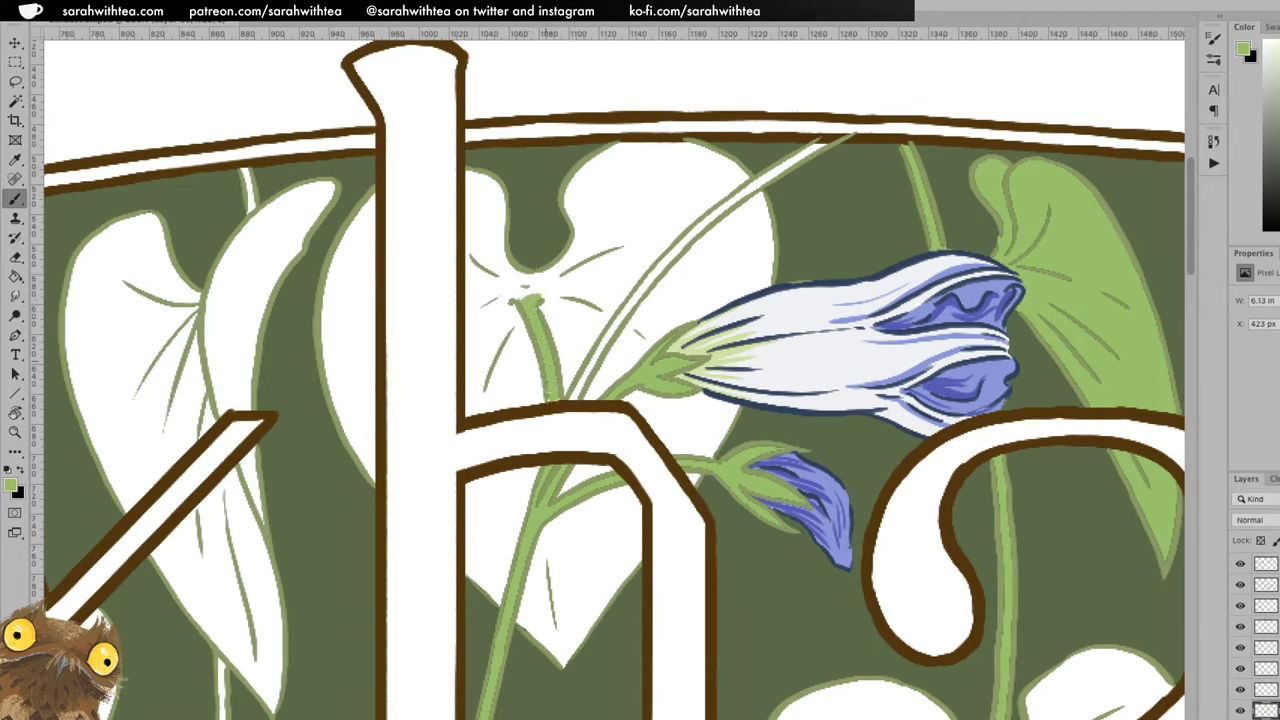
mouse_move(560, 400)
left_mouse_down()
mouse_move(645, 265)
mouse_move(616, 322)
mouse_move(708, 215)
mouse_move(746, 195)
left_mouse_up()
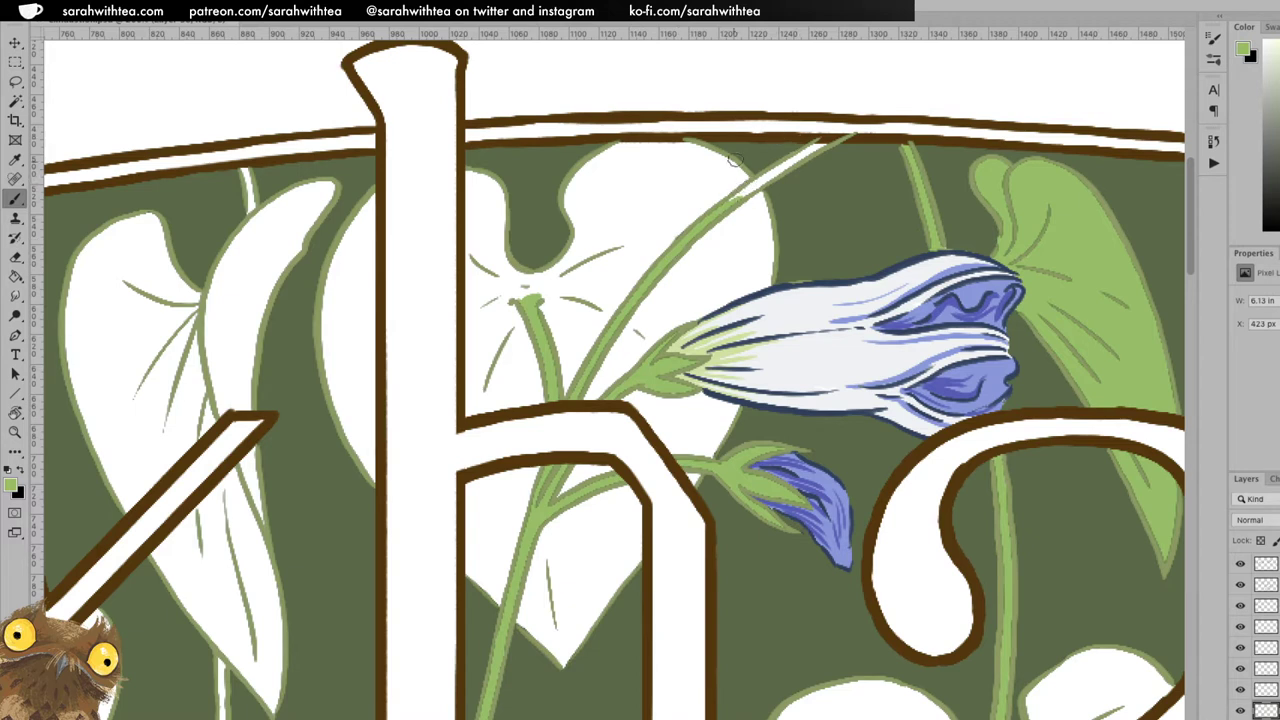
left_click_drag(728, 205, 816, 147)
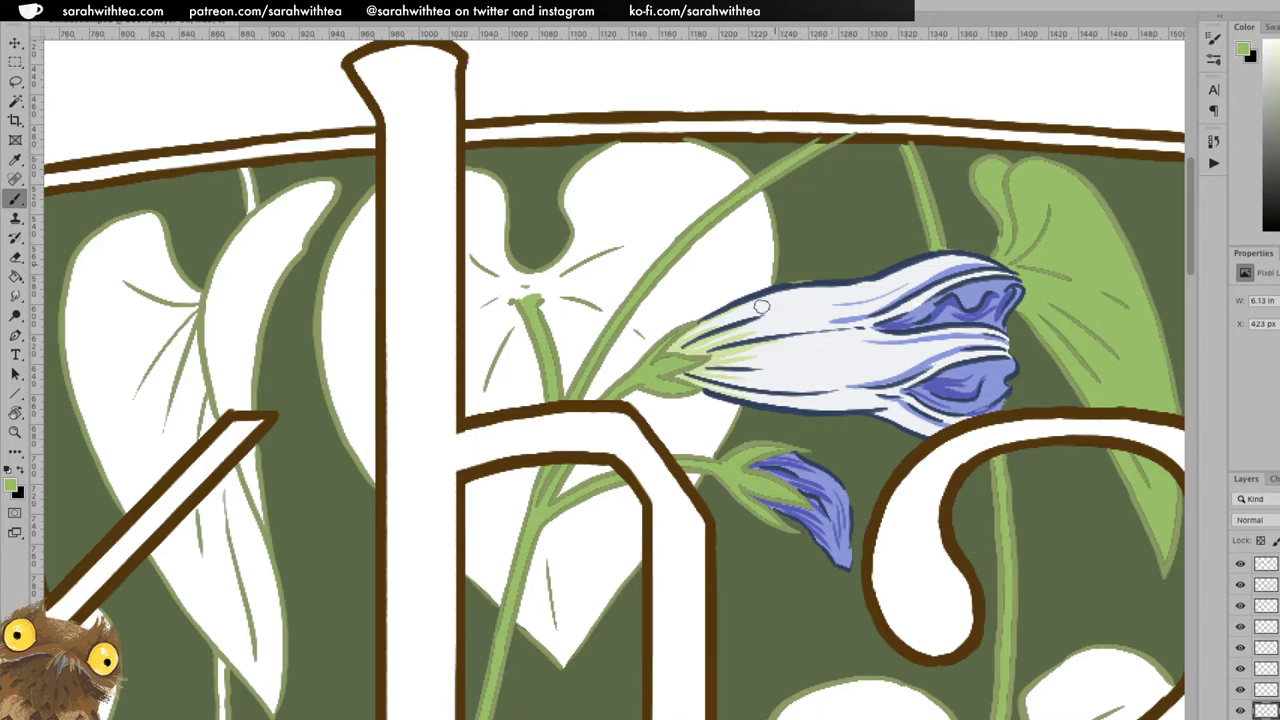
Paint the stem of the smallest hanging bud and the middle bud's stem below the "x" light green.
key("z")
left_click(766, 347, "alt")
left_click(763, 354, "alt")
left_click(760, 370, "alt")
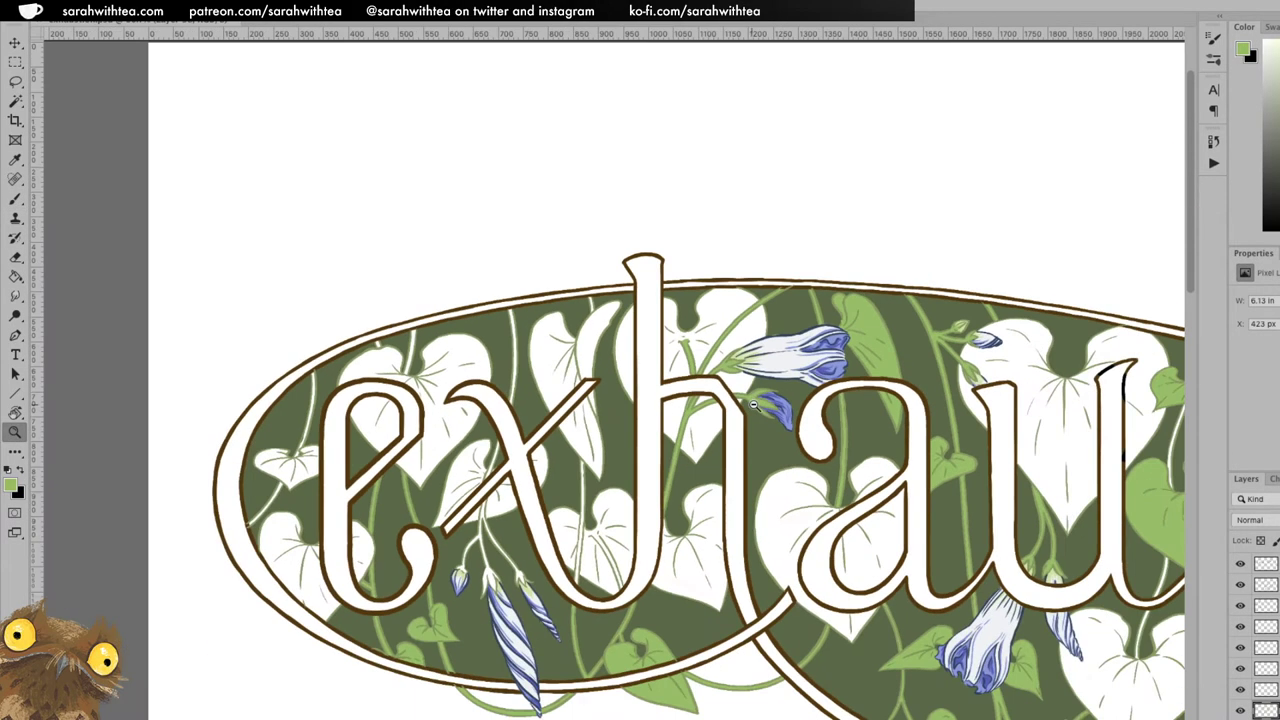
left_click(754, 408, "alt")
left_click_drag(863, 535, 658, 382)
key("ctrl+r")
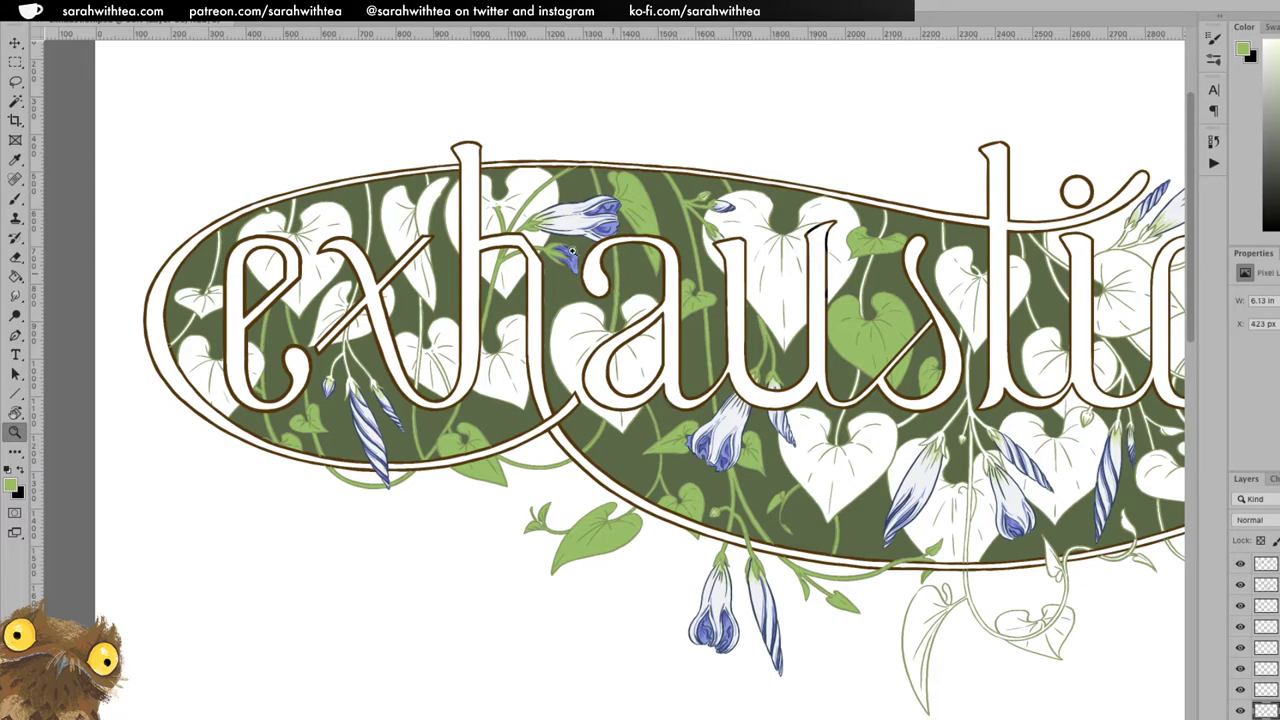
left_click(346, 280)
left_click(372, 386)
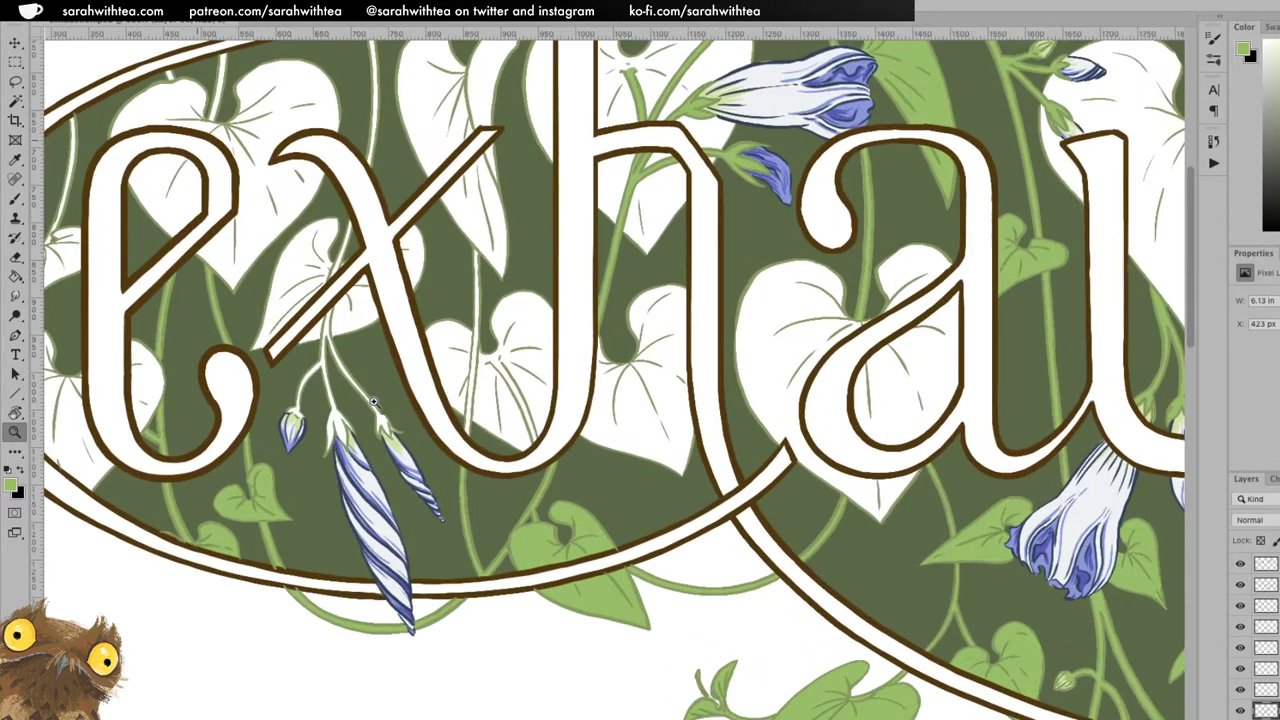
left_click(372, 384)
key("b")
scroll(352, 467, "left", 5)
scroll(352, 467, "down", 2)
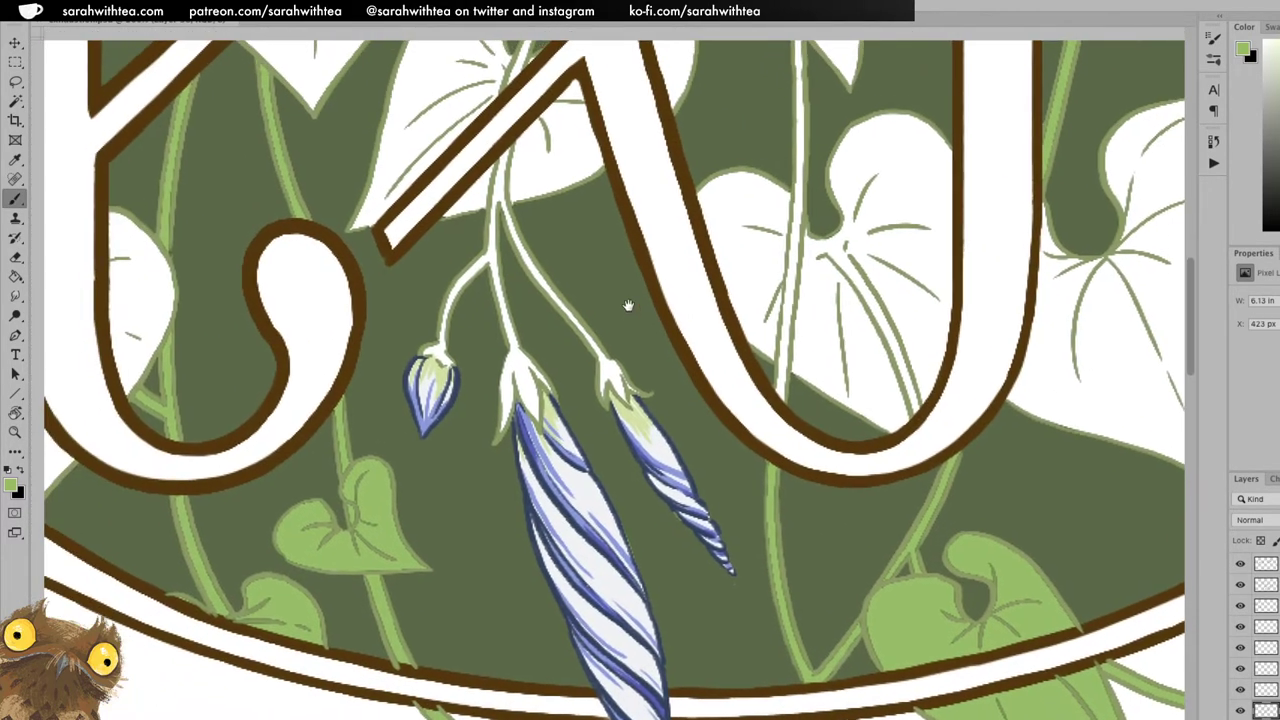
mouse_move(428, 350)
left_mouse_down()
mouse_move(440, 358)
mouse_move(442, 312)
mouse_move(489, 255)
left_mouse_up()
mouse_move(499, 150)
left_mouse_down()
mouse_move(491, 252)
mouse_move(514, 354)
mouse_move(504, 316)
left_mouse_up()
left_click_drag(491, 224, 517, 350)
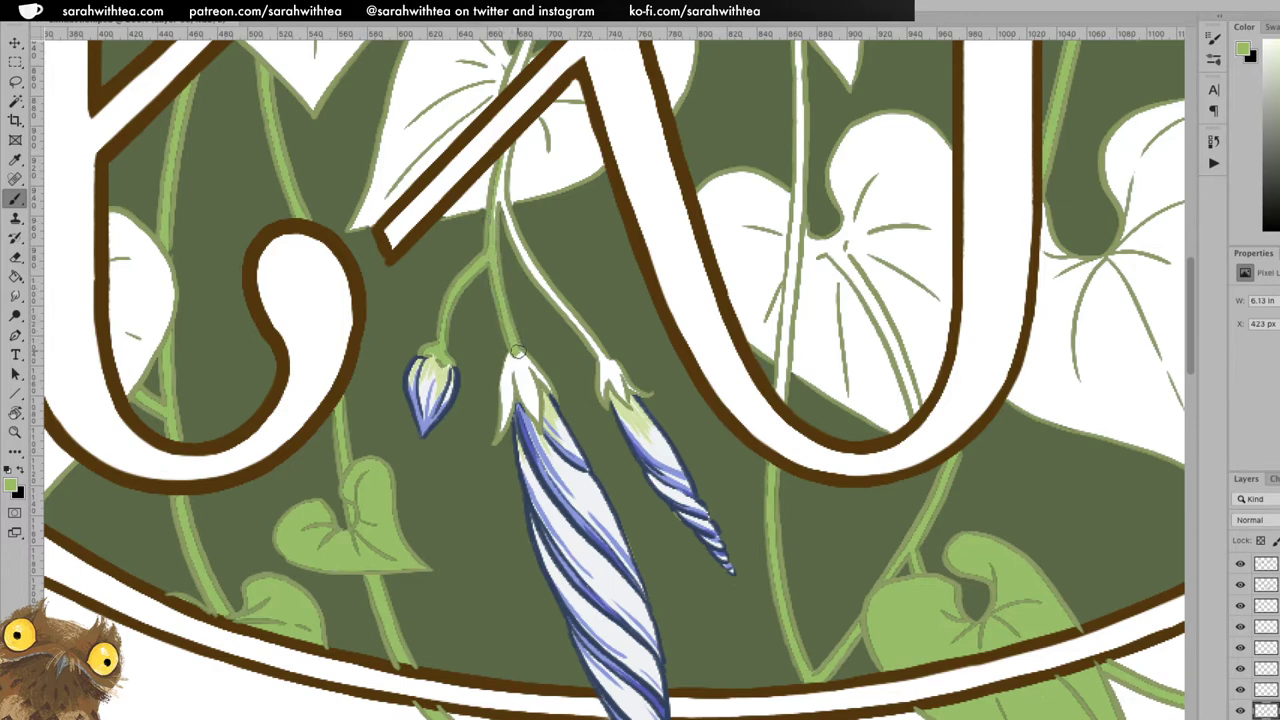
Paint the third bud's stem and the calyxes of the two twisted buds below the "x" light green.
mouse_move(496, 213)
left_mouse_down()
mouse_move(510, 150)
mouse_move(503, 205)
mouse_move(502, 183)
mouse_move(524, 255)
left_mouse_up()
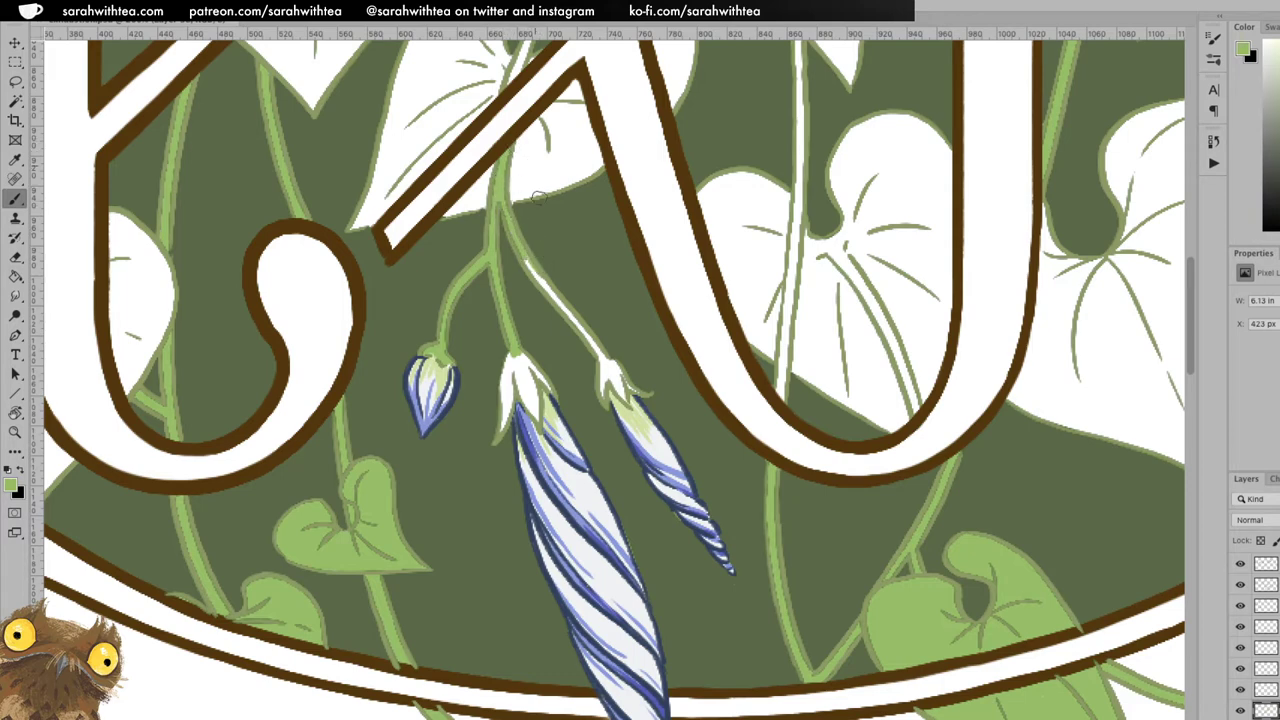
left_click_drag(530, 263, 586, 348)
left_click_drag(599, 355, 602, 390)
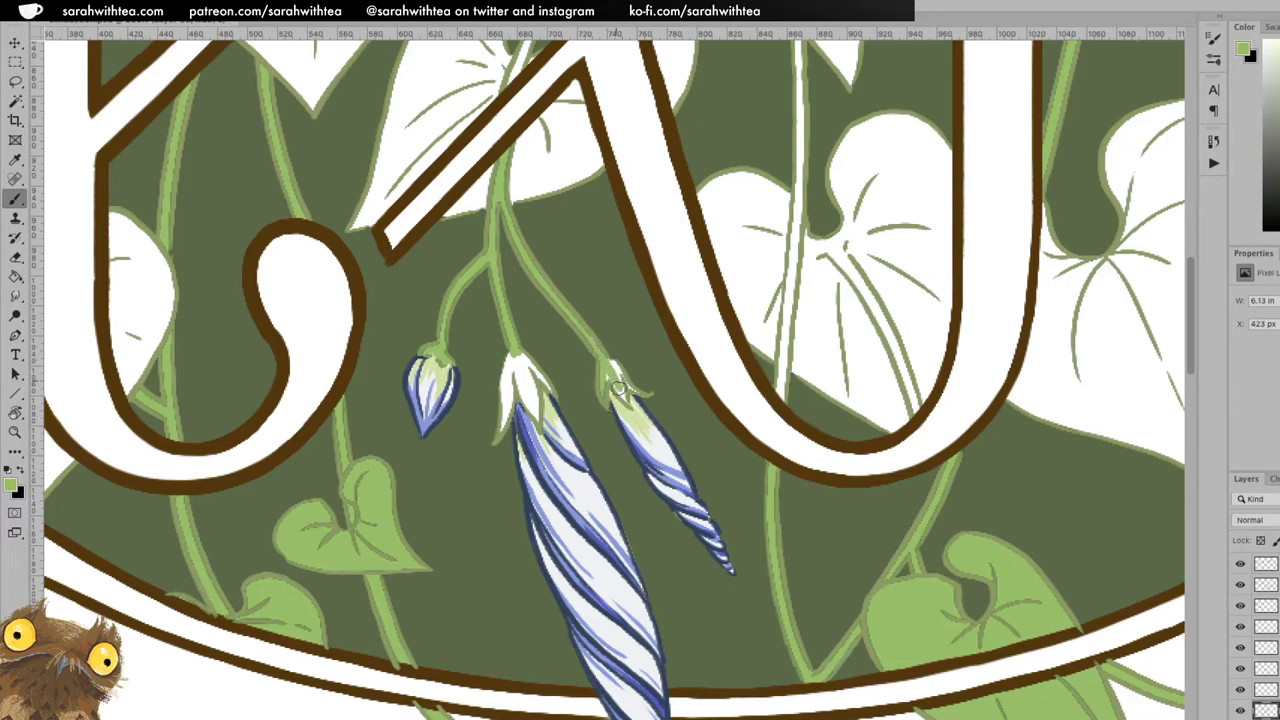
left_click_drag(615, 370, 618, 373)
mouse_move(503, 424)
left_mouse_down()
mouse_move(515, 357)
mouse_move(538, 418)
mouse_move(517, 355)
mouse_move(547, 385)
left_mouse_up()
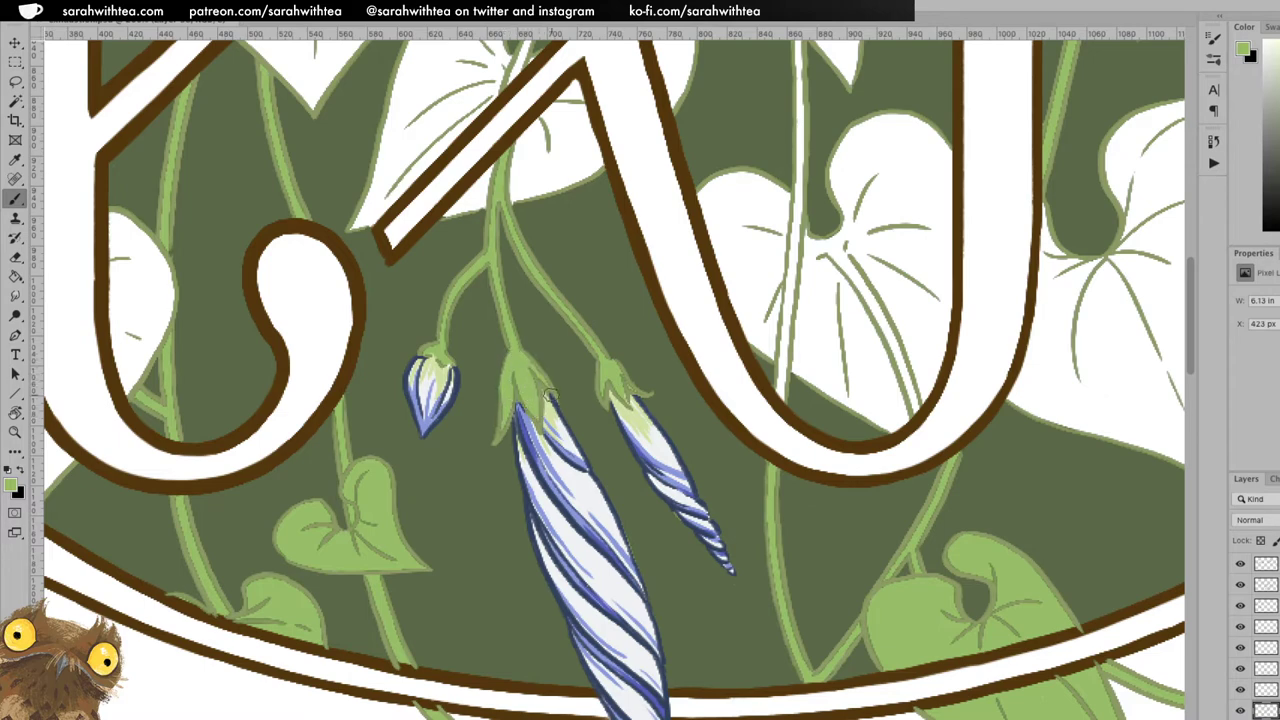
Paint the stem running over the leaf behind the letter "x" light green up to the letter's stroke.
key("z")
left_click(640, 376, "alt")
left_click(638, 384, "alt")
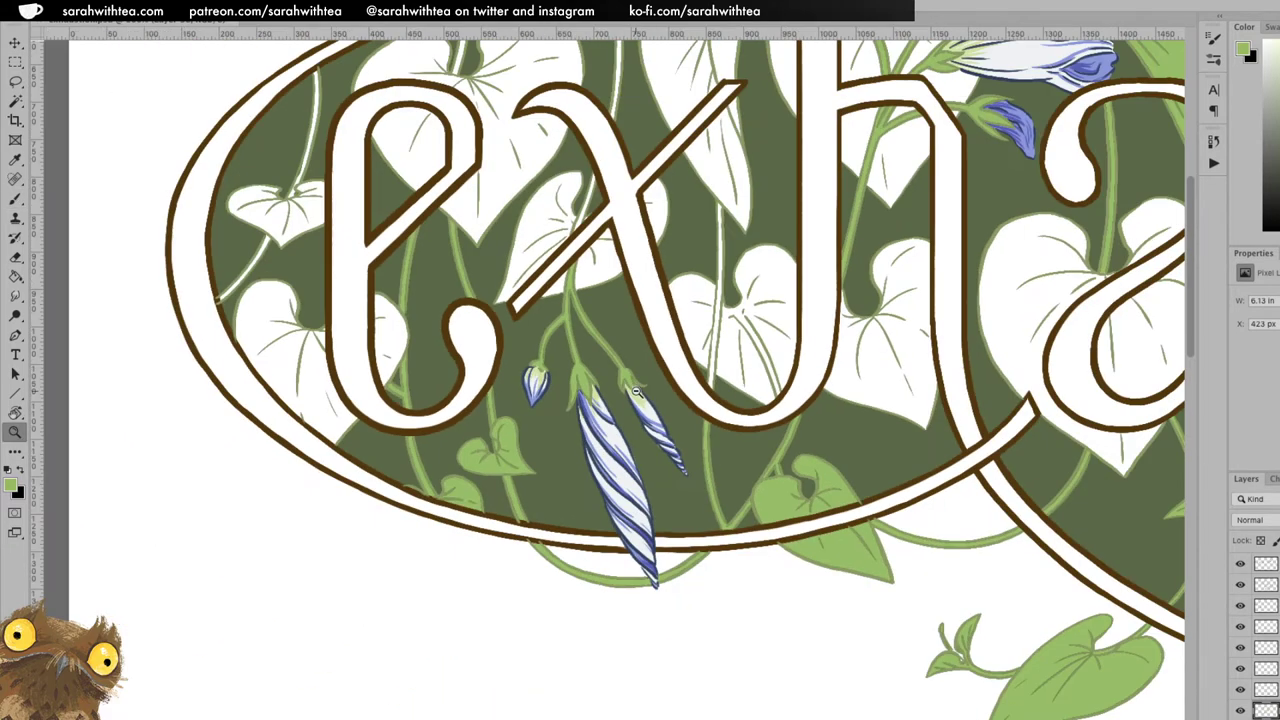
left_click(776, 394, "alt")
left_click(776, 394, "alt")
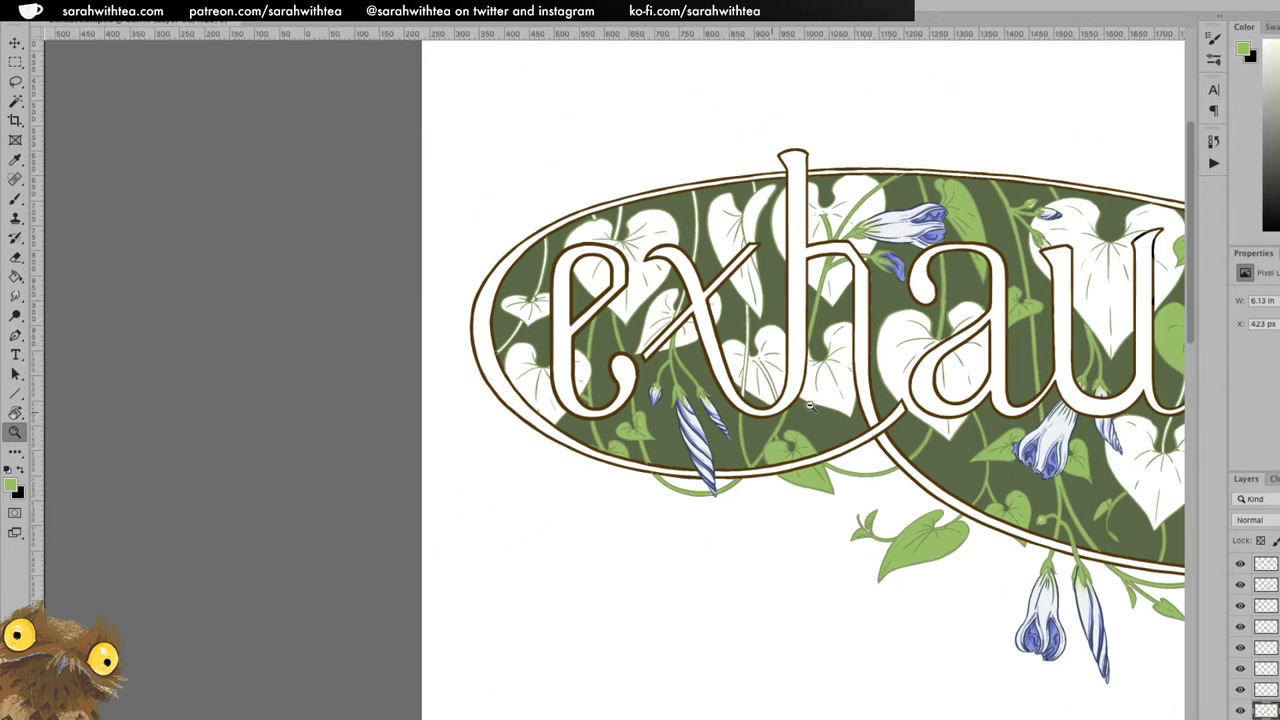
left_click_drag(1023, 408, 551, 317)
left_click_drag(749, 386, 986, 430)
left_click(478, 245)
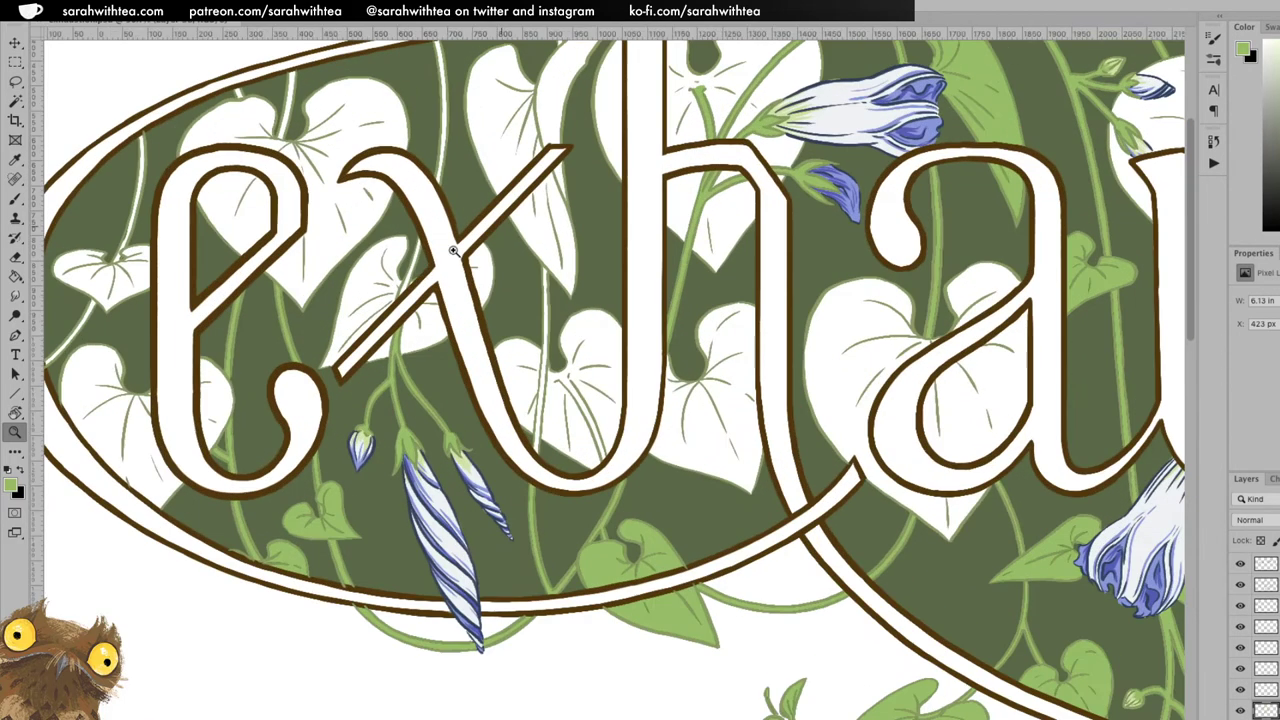
left_click(407, 273)
key("b")
left_click_drag(449, 294, 684, 349)
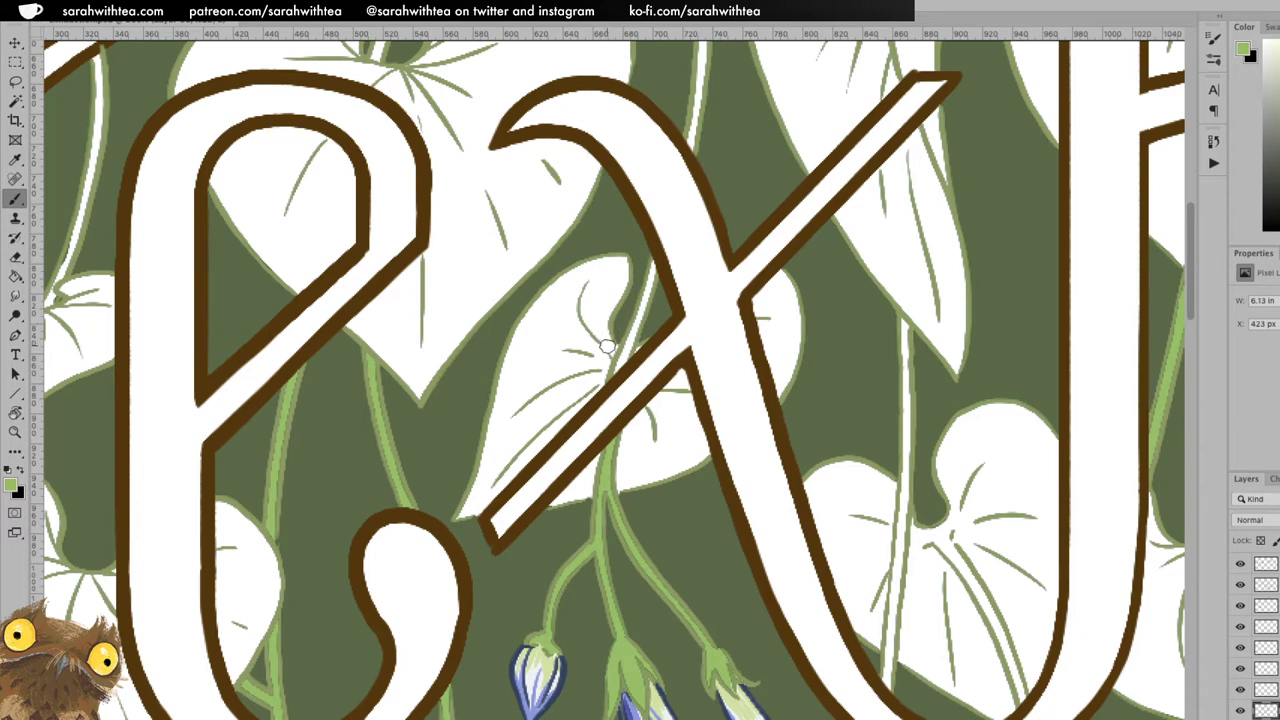
left_click_drag(614, 371, 652, 272)
Paint the two short stems between the oval border and the large heart-shaped leaf behind the "e" light green.
left_click_drag(729, 142, 721, 380)
left_click_drag(283, 192, 285, 192)
left_click_drag(367, 286, 392, 170)
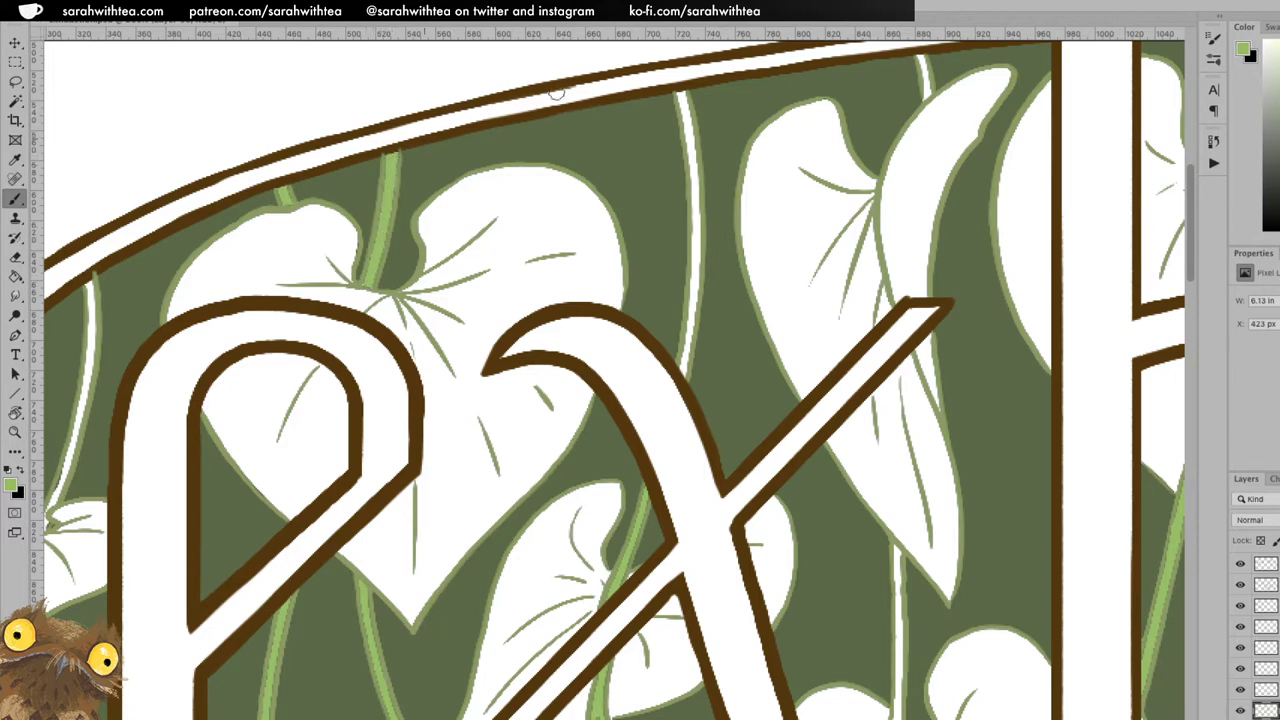
Paint the stem descending from the oval border to the "x" and the short stem above the folded leaf light green.
mouse_move(684, 100)
left_mouse_down()
mouse_move(696, 238)
mouse_move(697, 215)
left_mouse_up()
key("e")
key("b")
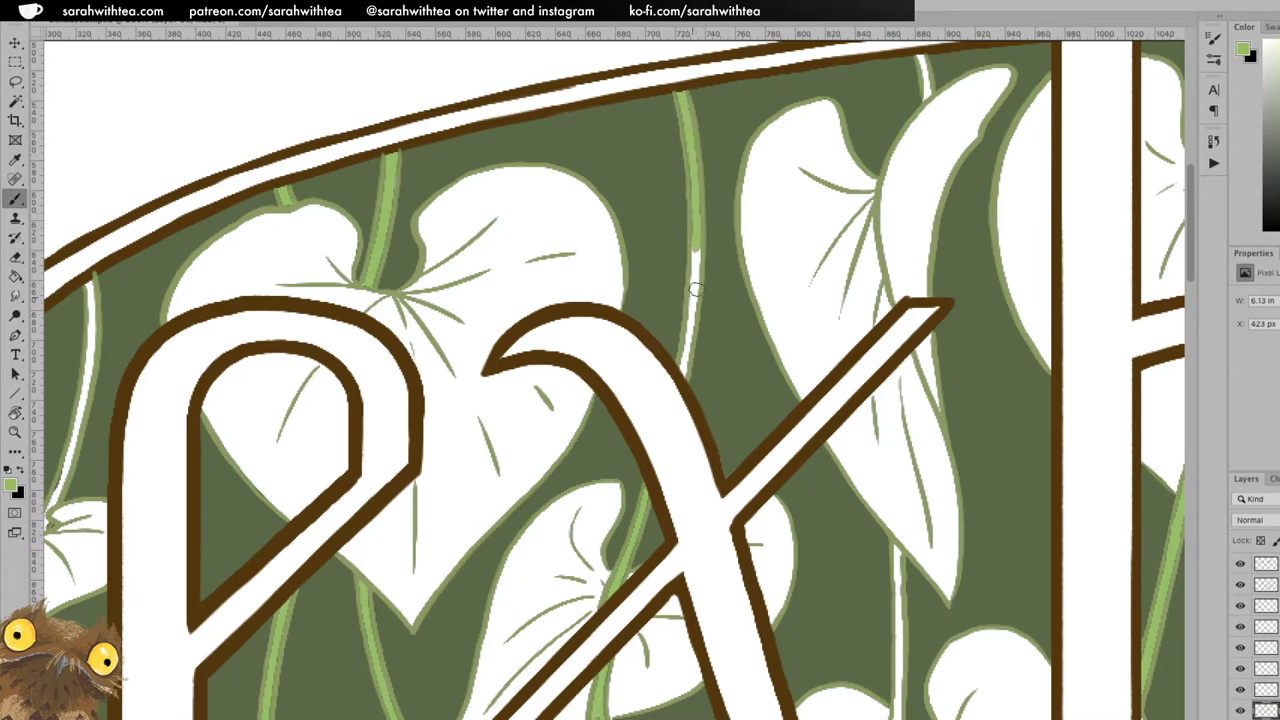
left_click_drag(680, 368, 696, 258)
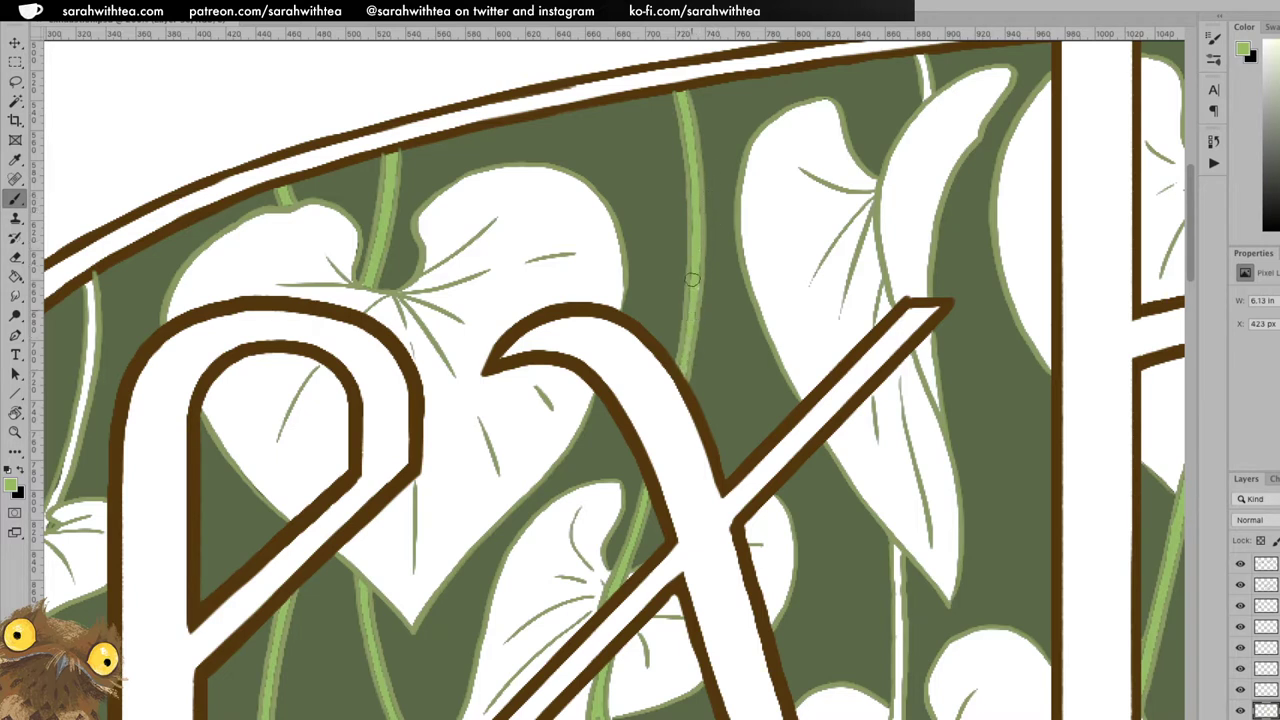
left_click_drag(922, 62, 924, 95)
key("e")
Paint the long stem below the folded leaf and the neighbouring leaf's stalk between "x" and "h" light green.
scroll(882, 235, "down", 10)
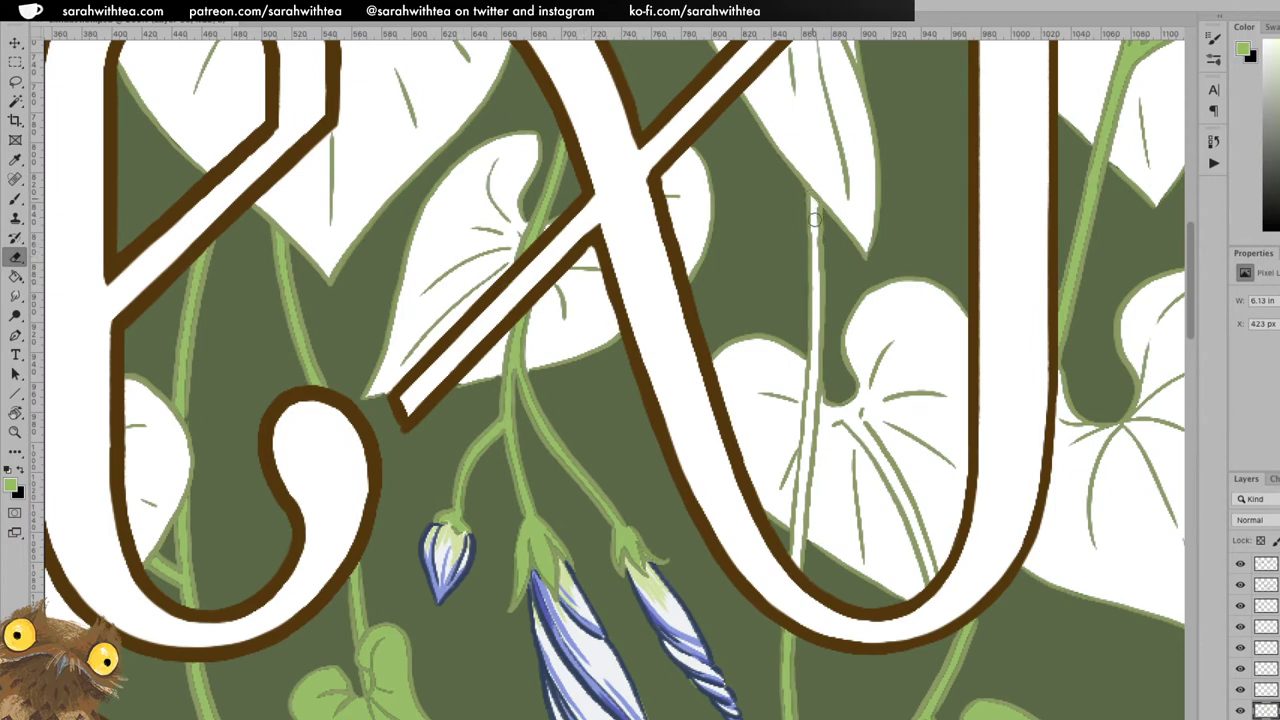
key("b")
left_click_drag(815, 218, 798, 562)
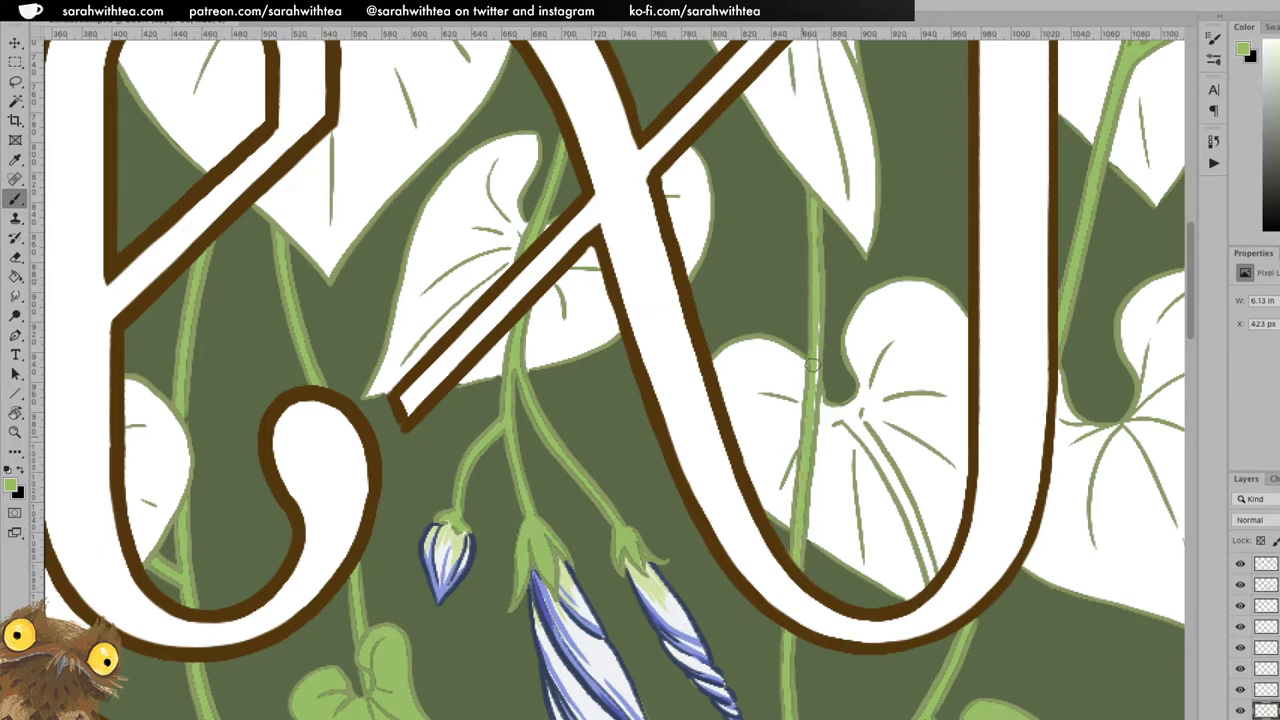
key("r")
left_click_drag(807, 572, 806, 568)
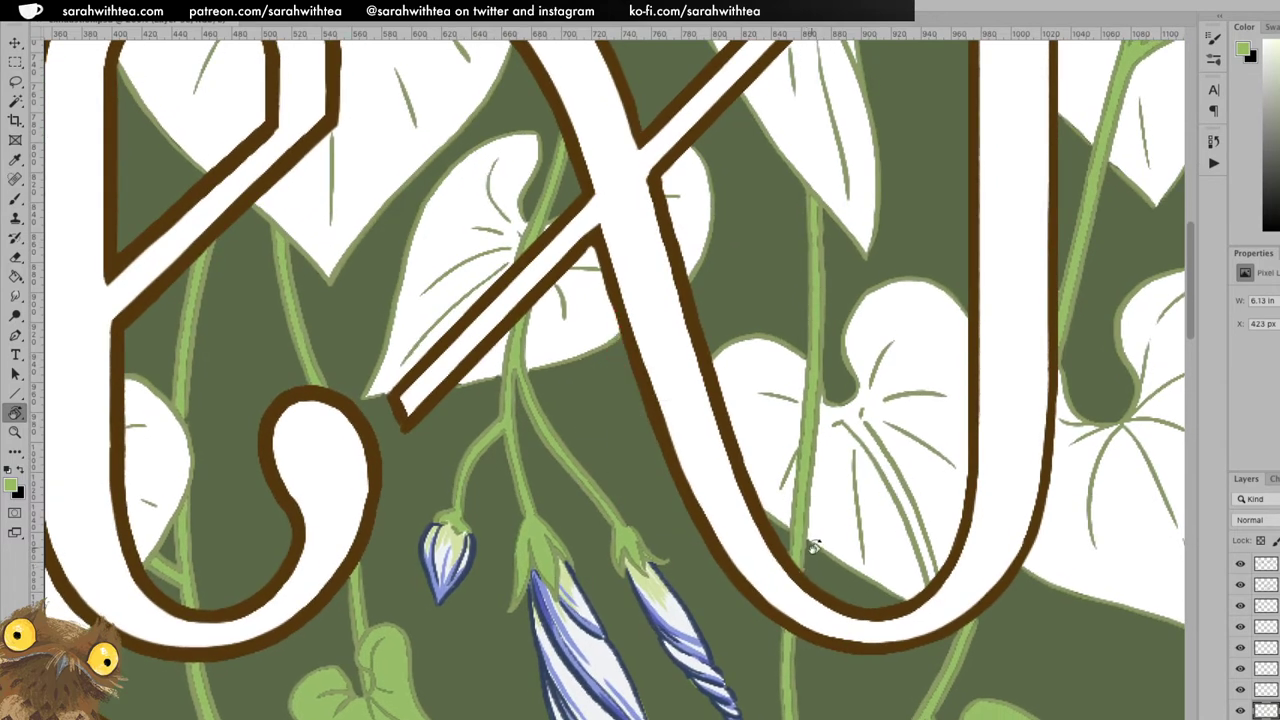
key("e")
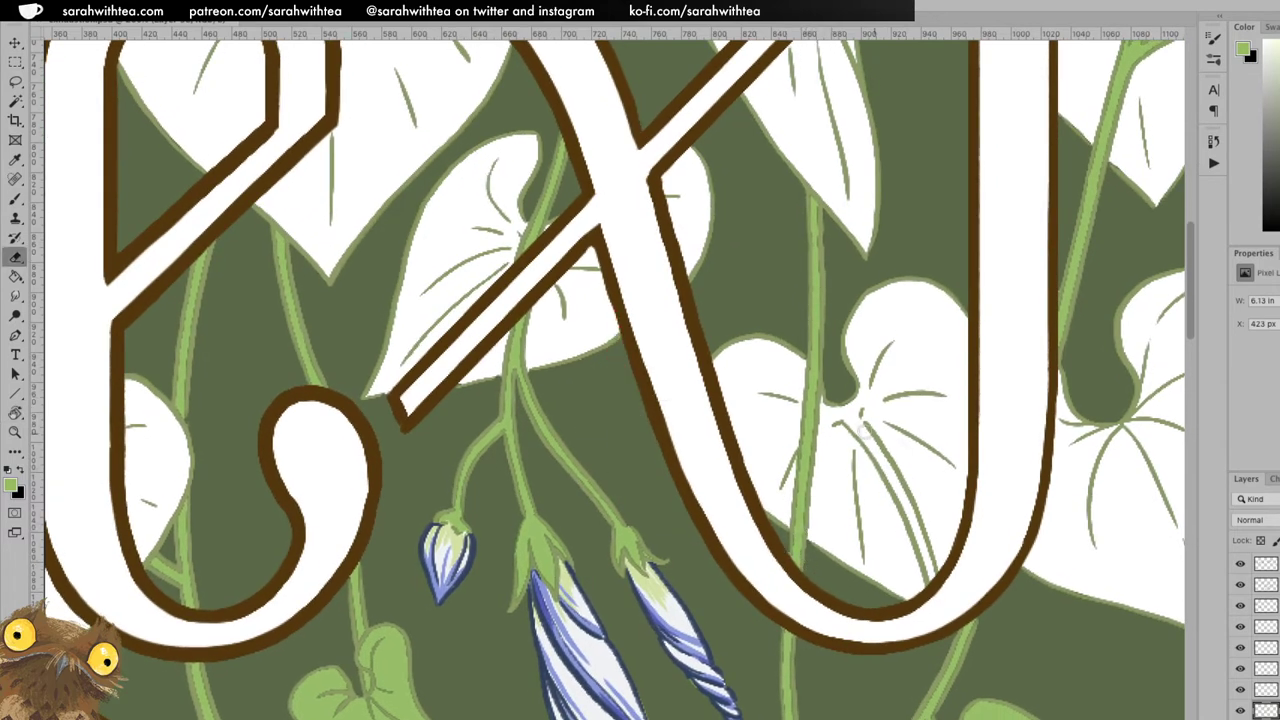
key("b")
mouse_move(848, 420)
left_mouse_down()
mouse_move(872, 444)
mouse_move(859, 425)
mouse_move(917, 545)
mouse_move(902, 498)
mouse_move(917, 537)
mouse_move(912, 513)
mouse_move(929, 576)
left_mouse_up()
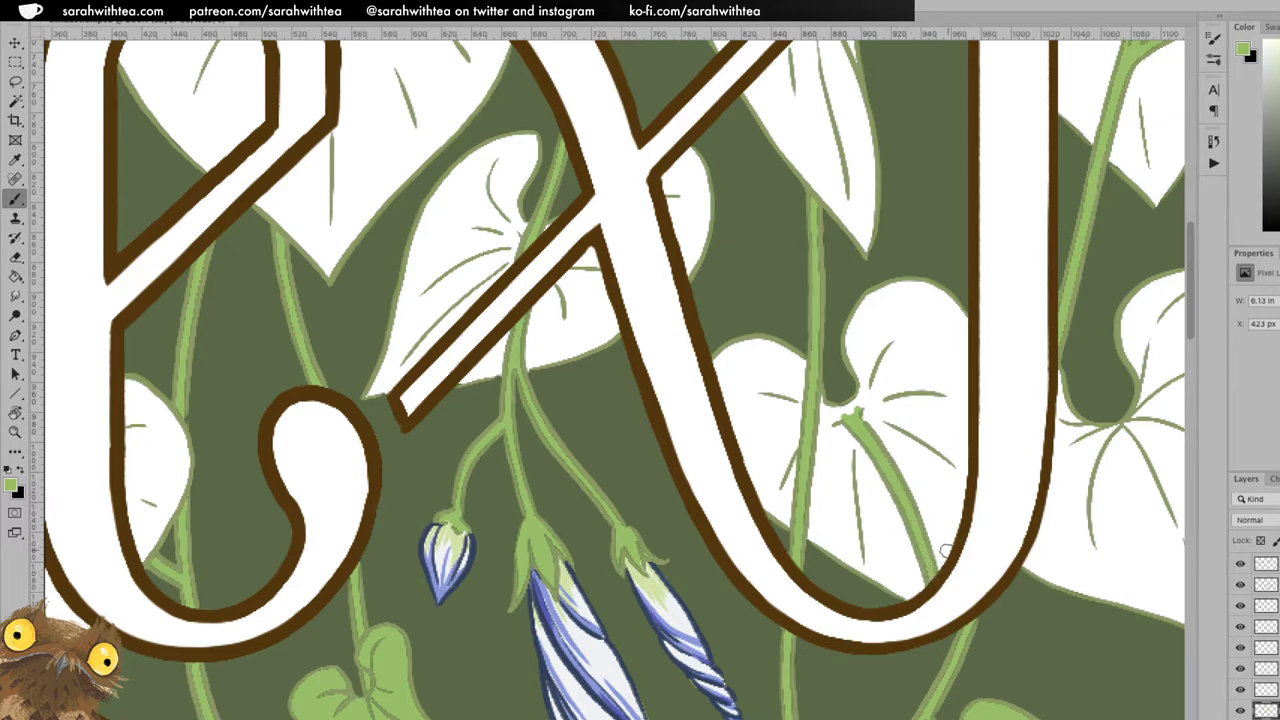
Outline the small heart-shaped leaf between the oval border and the "e" in light green and paint the stems above and below it.
left_click_drag(728, 363, 943, 252)
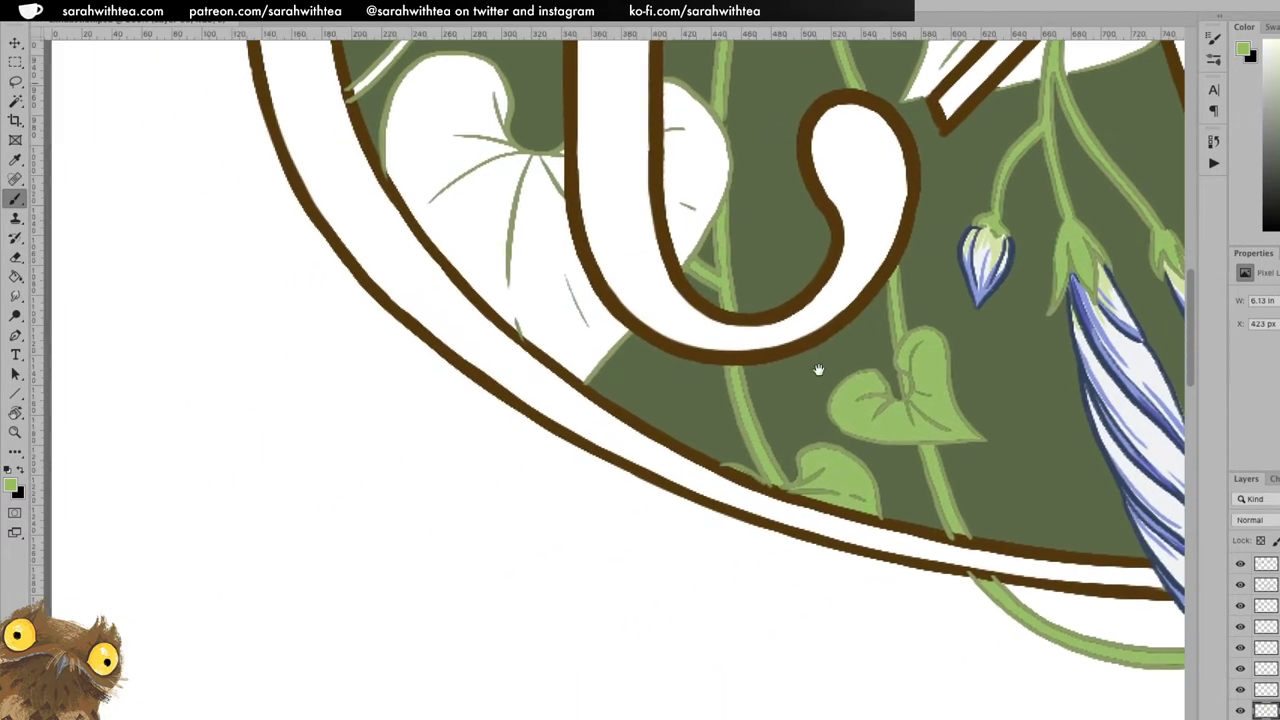
left_click_drag(817, 349, 885, 575)
left_click_drag(674, 300, 656, 289)
left_click_drag(621, 394, 643, 332)
mouse_move(619, 397)
left_mouse_down()
mouse_move(673, 382)
mouse_move(677, 457)
mouse_move(594, 506)
left_mouse_up()
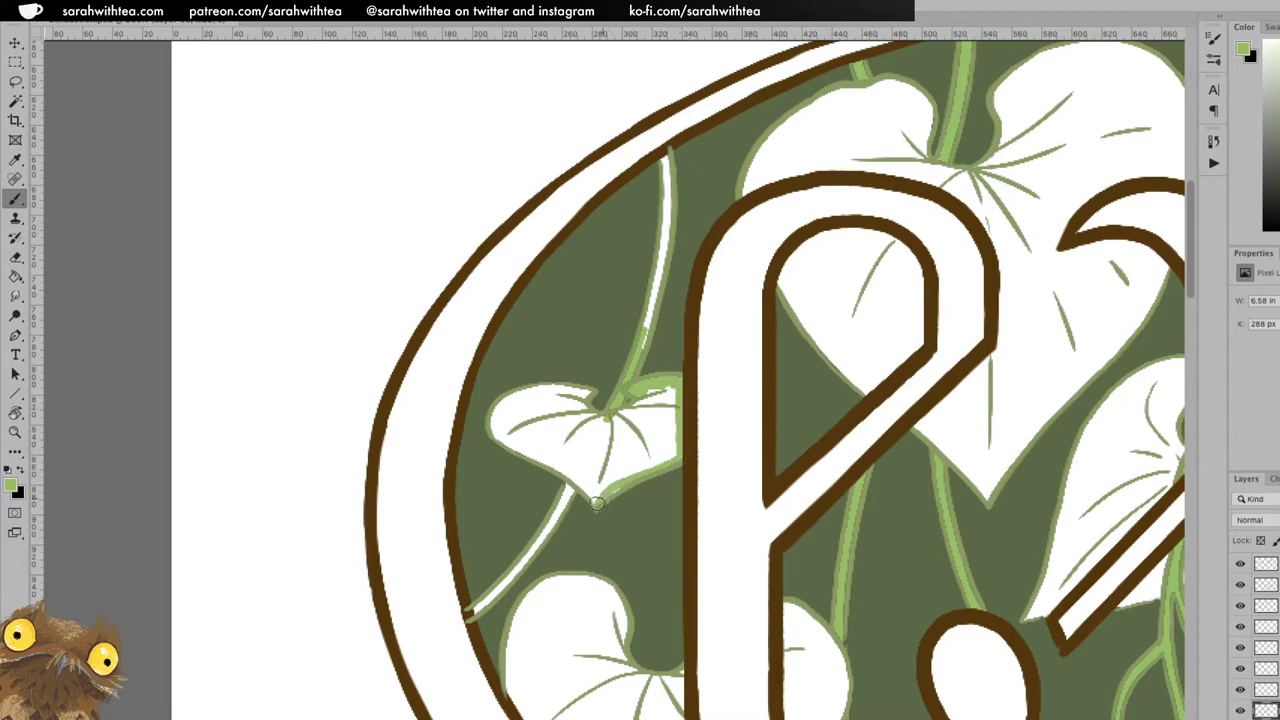
mouse_move(620, 412)
left_mouse_down()
mouse_move(583, 408)
mouse_move(586, 392)
mouse_move(580, 404)
mouse_move(587, 392)
mouse_move(545, 386)
mouse_move(498, 409)
mouse_move(558, 388)
mouse_move(518, 394)
mouse_move(501, 411)
mouse_move(504, 438)
mouse_move(494, 422)
mouse_move(594, 496)
left_mouse_up()
mouse_move(640, 350)
left_mouse_down()
mouse_move(665, 156)
mouse_move(666, 232)
left_mouse_up()
mouse_move(476, 610)
left_mouse_down()
mouse_move(545, 535)
mouse_move(511, 575)
mouse_move(569, 476)
mouse_move(571, 489)
mouse_move(595, 459)
left_mouse_up()
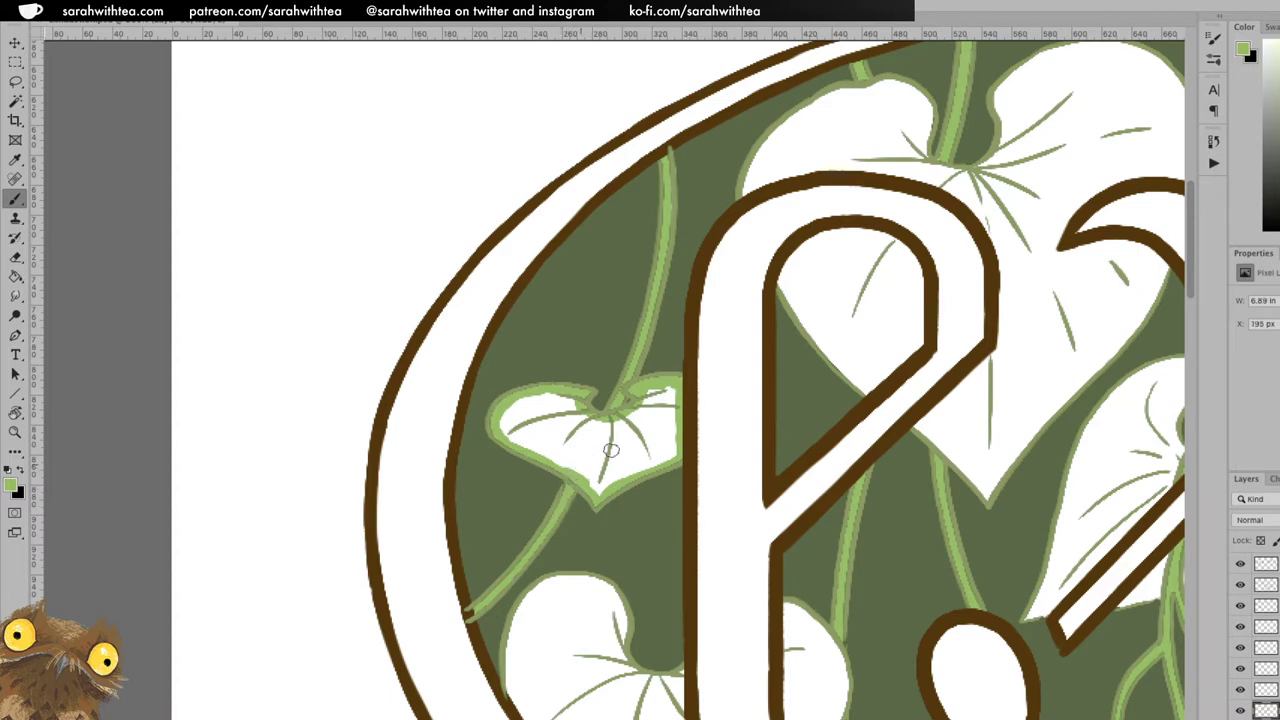
Fill the interior of the outlined small leaf beside the "e" with light green.
key("g")
left_click(617, 458)
key("b")
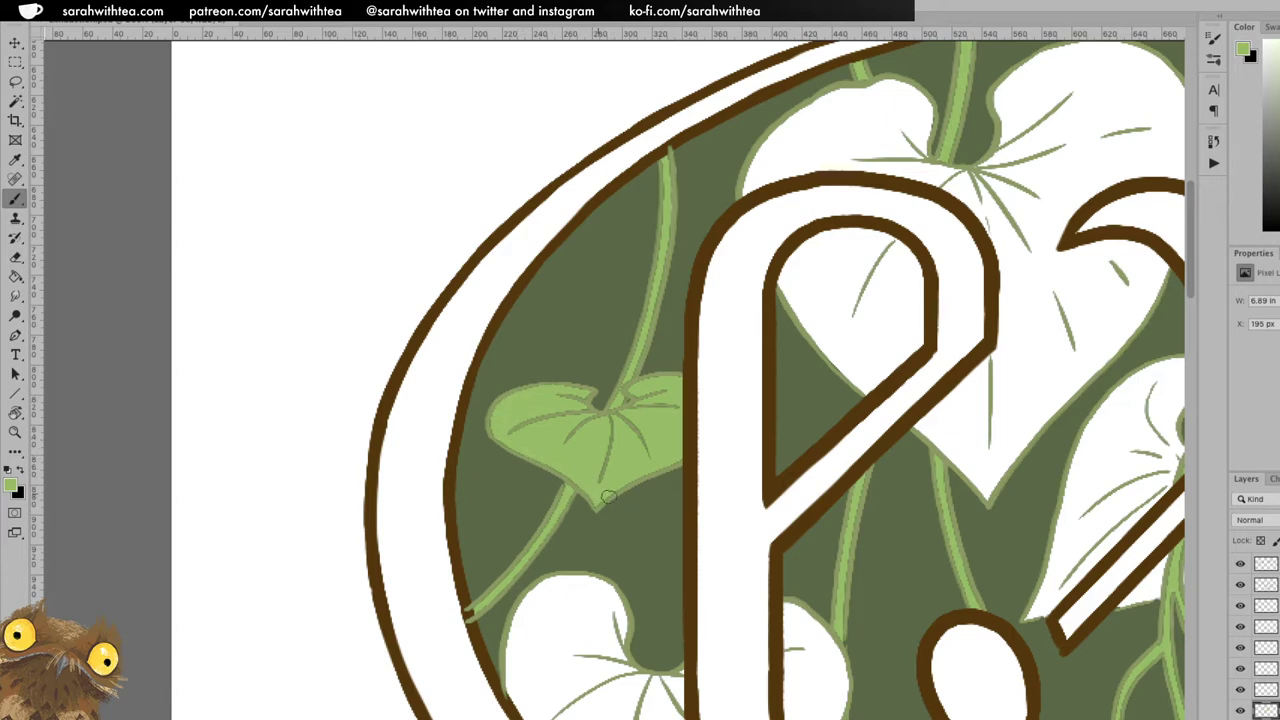
Outline the part of the leaf above the thin diagonal of the "x" in light green.
mouse_move(864, 354)
left_mouse_down()
mouse_move(814, 370)
mouse_move(657, 284)
left_mouse_up()
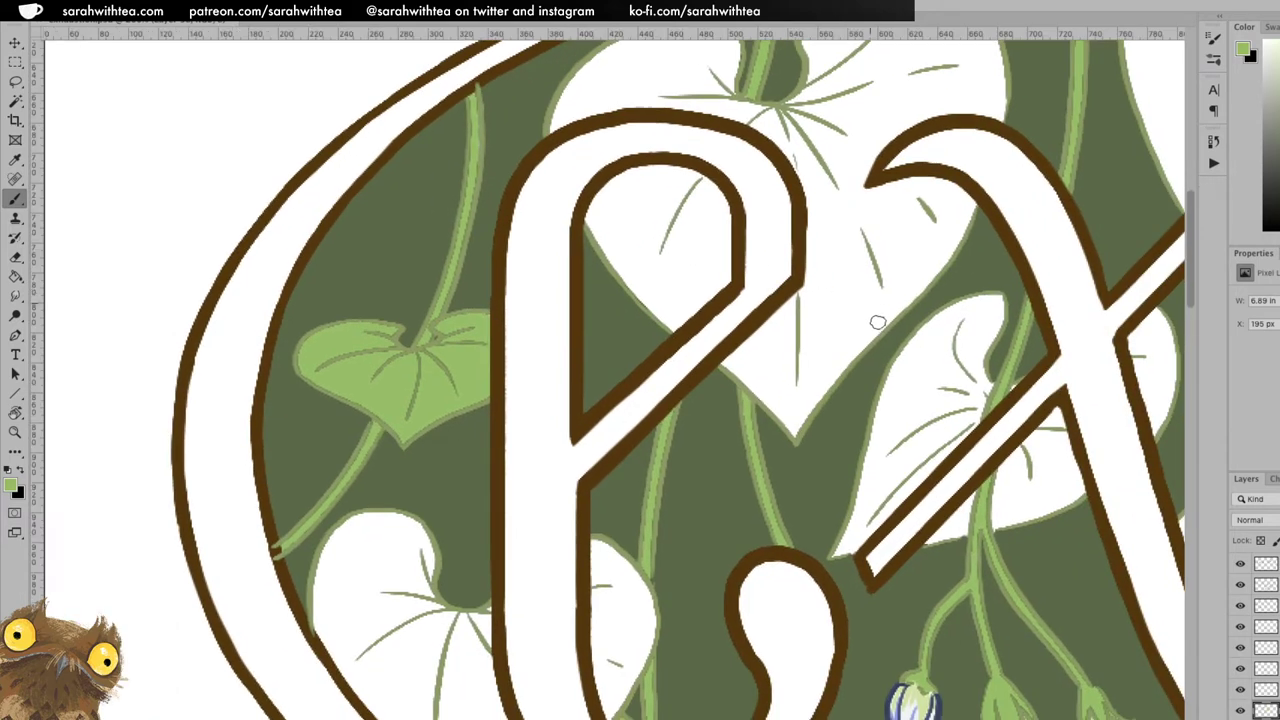
key("z")
left_click(922, 430, "alt")
left_click(922, 430, "alt")
scroll(1011, 420, "right", 10)
scroll(1011, 420, "down", 3)
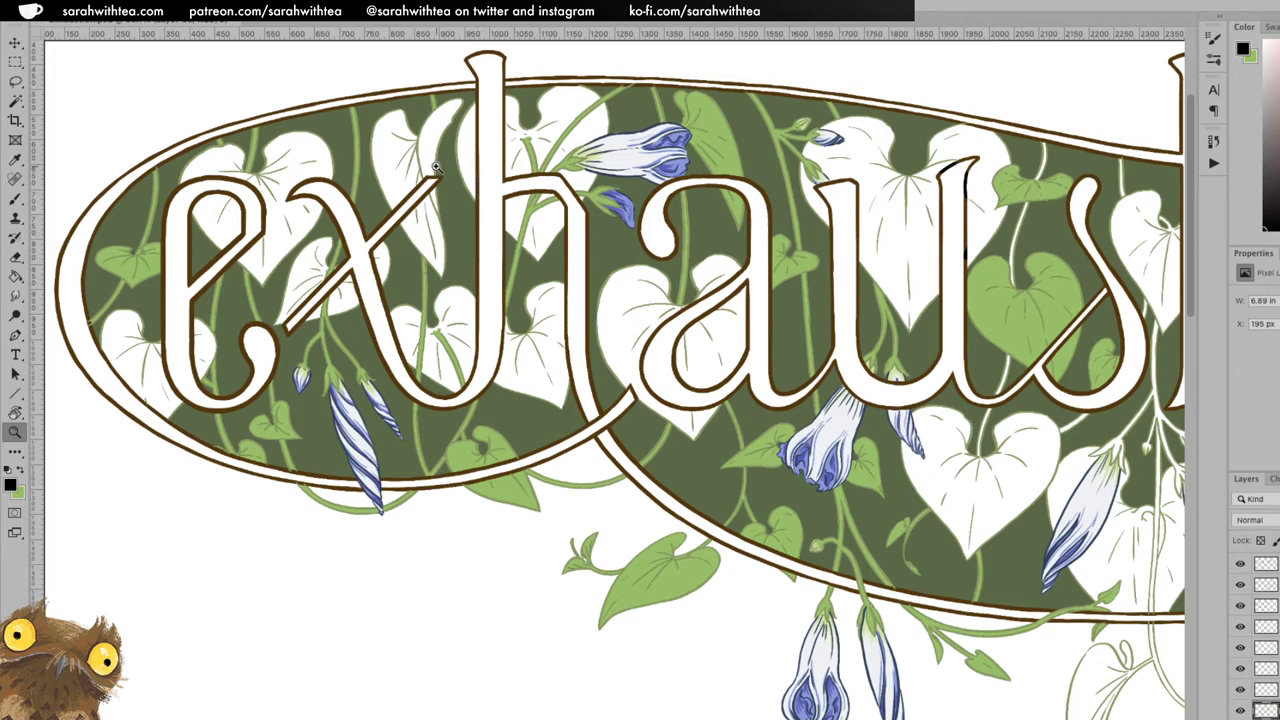
left_click(429, 206)
left_click_drag(399, 283, 667, 290)
key("b")
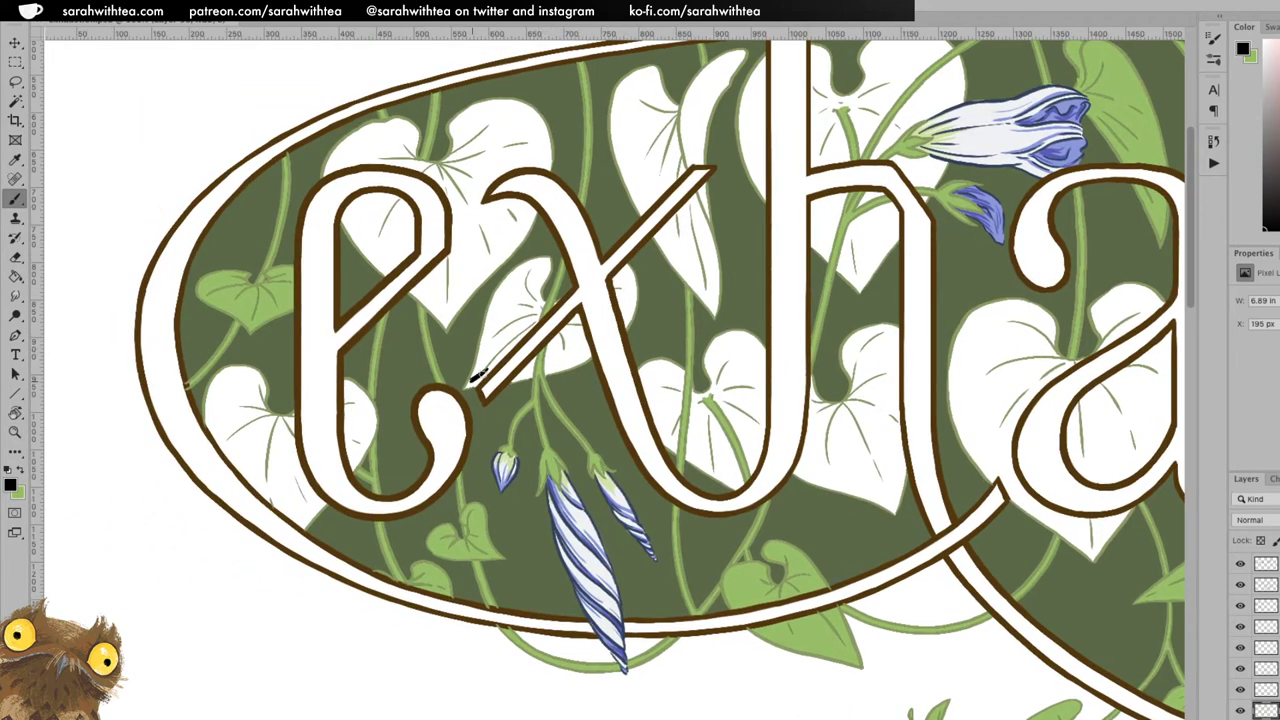
key("x")
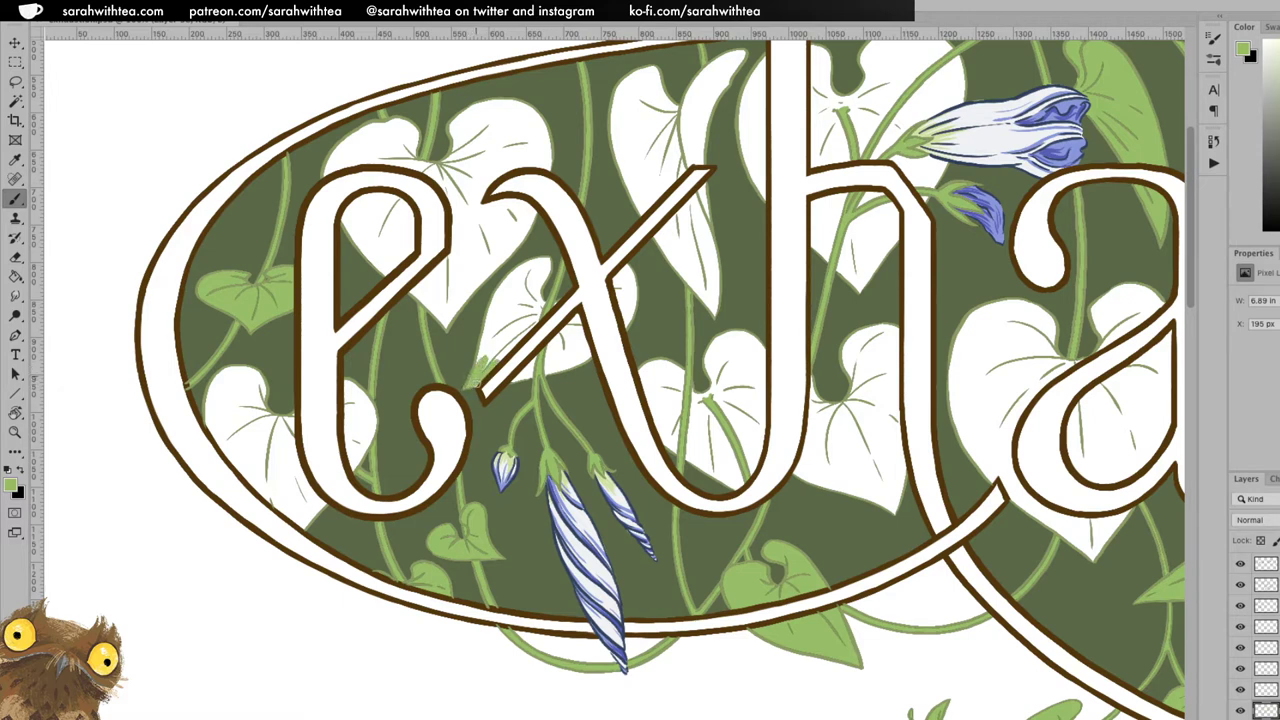
mouse_move(525, 328)
left_mouse_down()
mouse_move(488, 364)
mouse_move(496, 342)
mouse_move(483, 345)
left_mouse_up()
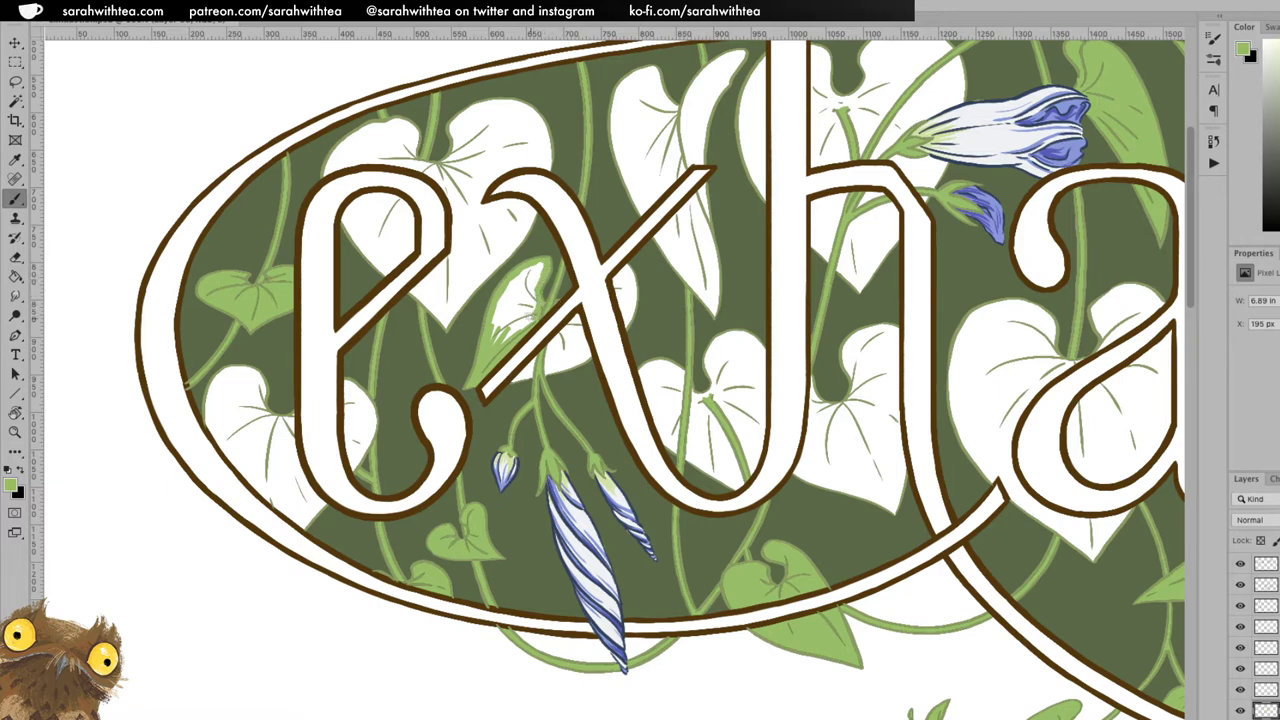
Fill the outlined part of the leaf behind the "x" and paint its remaining parts below and beside the letter light green.
key("g")
left_click(520, 325)
key("b")
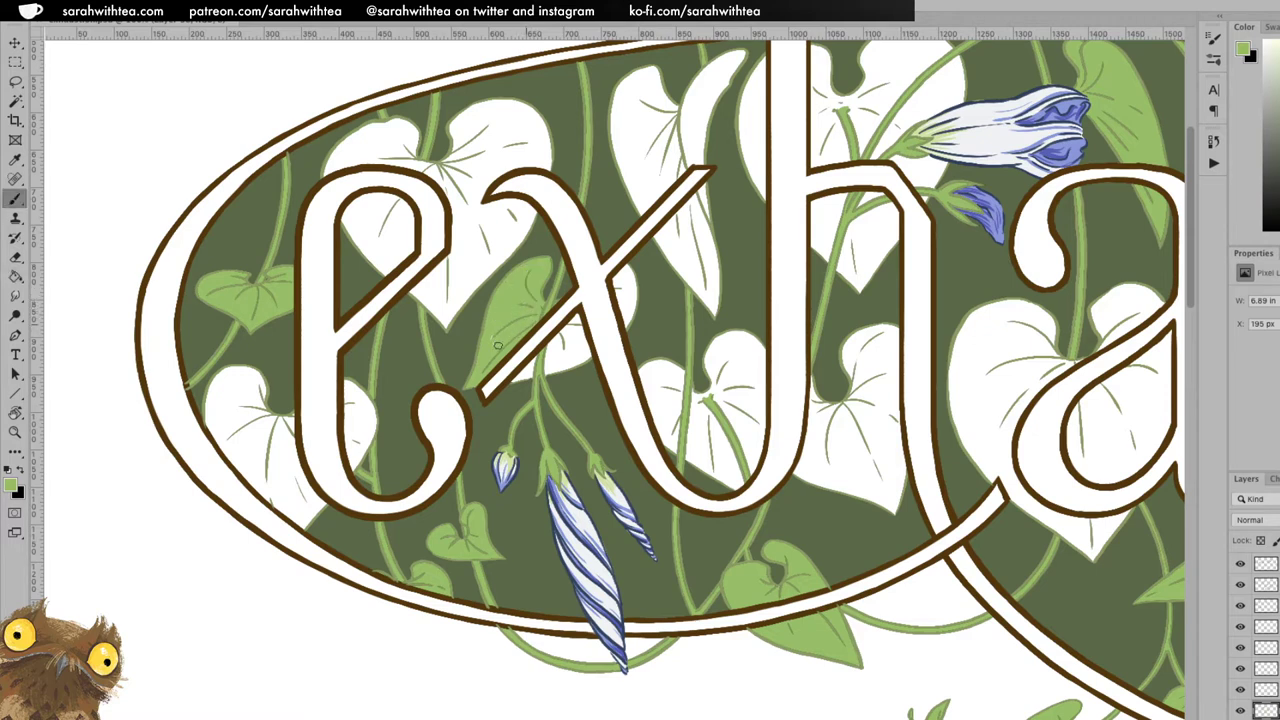
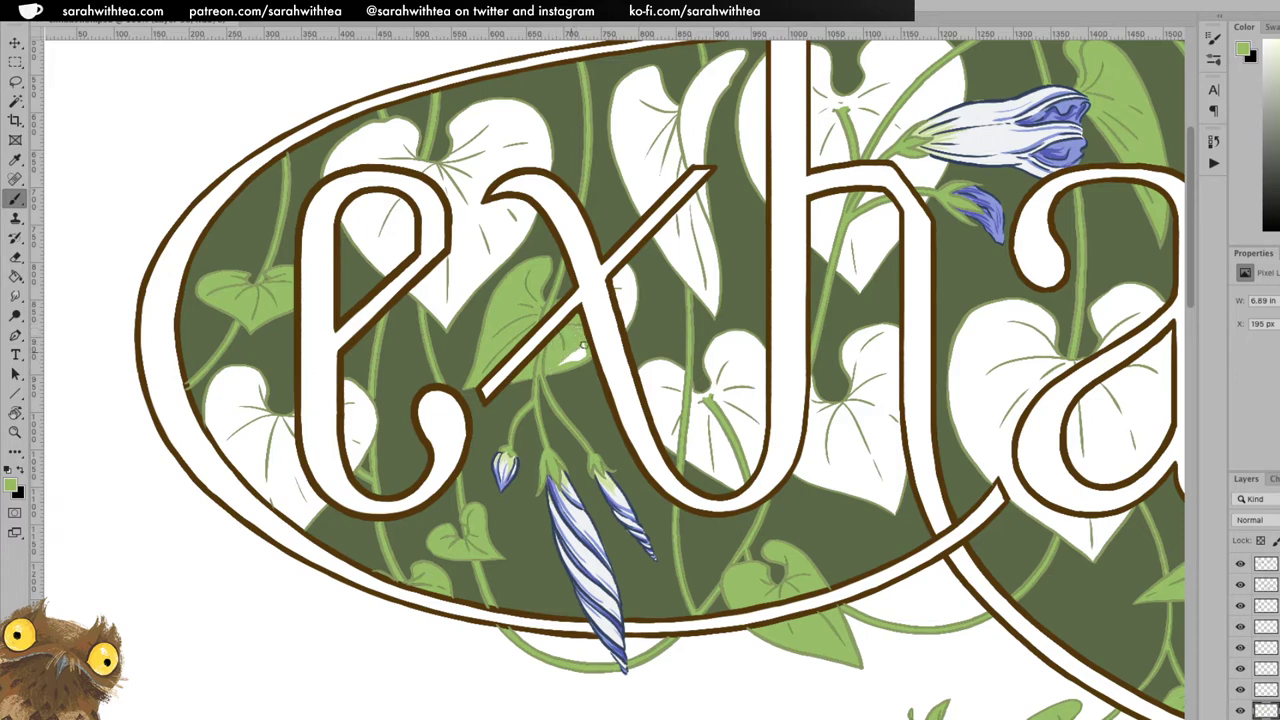
left_click_drag(580, 354, 564, 363)
left_click_drag(631, 276, 635, 286)
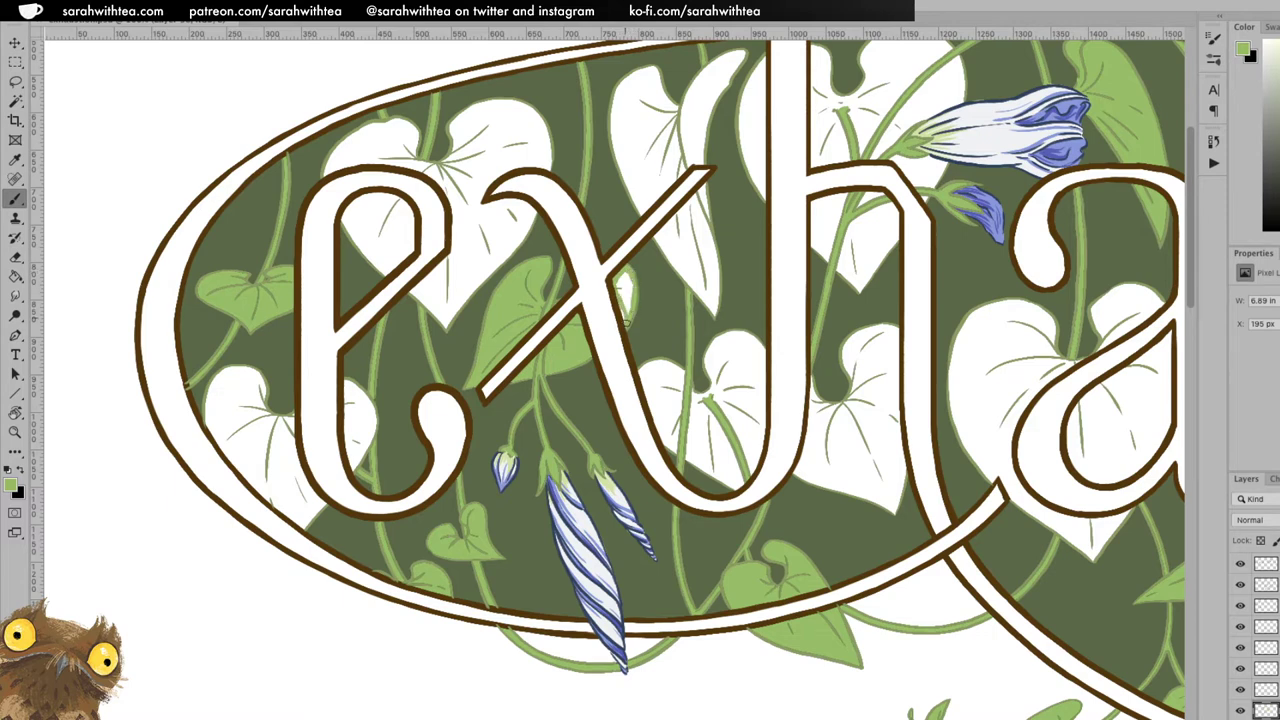
left_click_drag(624, 274, 628, 301)
Paint the stems beneath the "s" and the vine linking the two green leaves between "u" and "s" up to the border light green.
scroll(1040, 420, "right", 10)
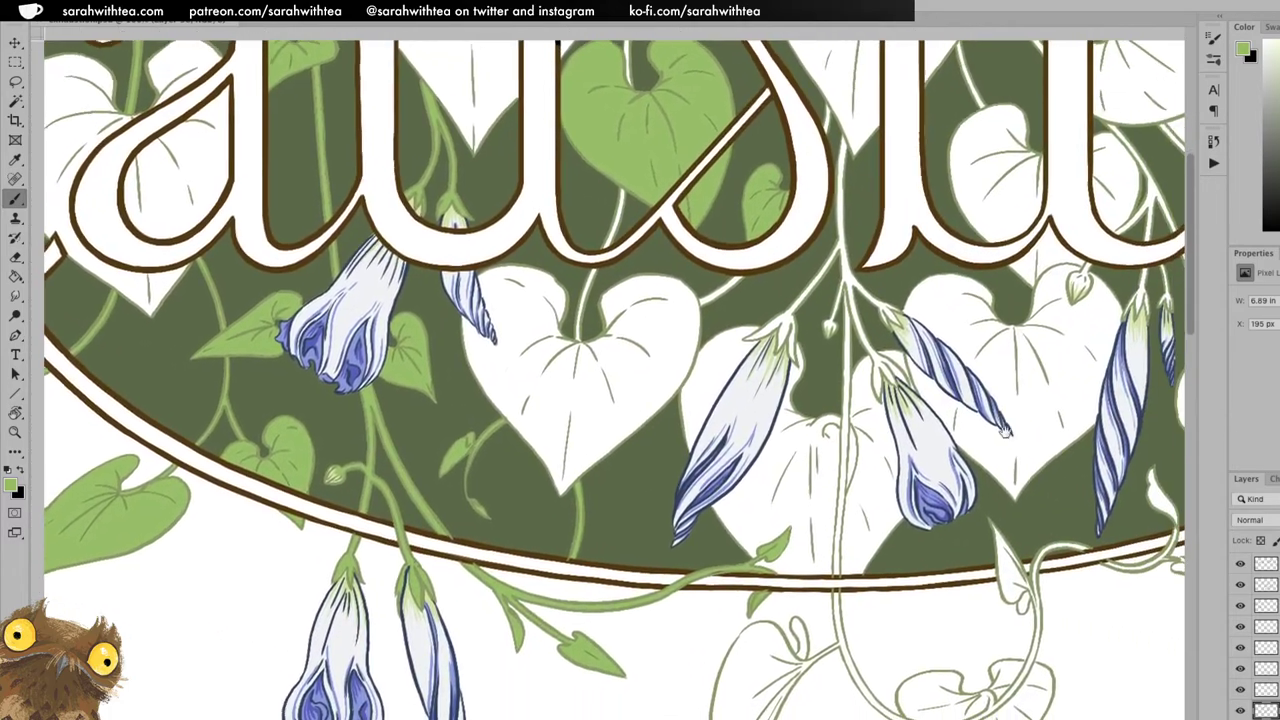
left_click_drag(1005, 430, 790, 317)
scroll(790, 318, "up", 5)
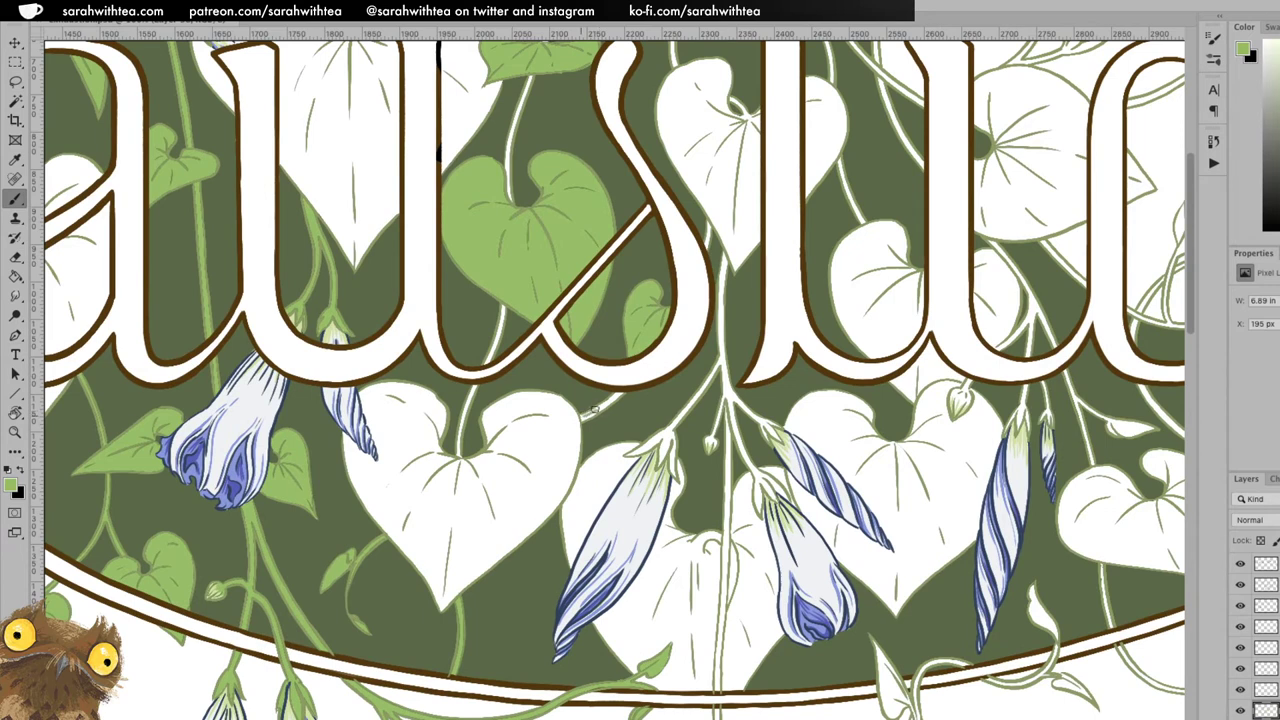
left_click_drag(590, 413, 614, 396)
left_click_drag(457, 448, 468, 404)
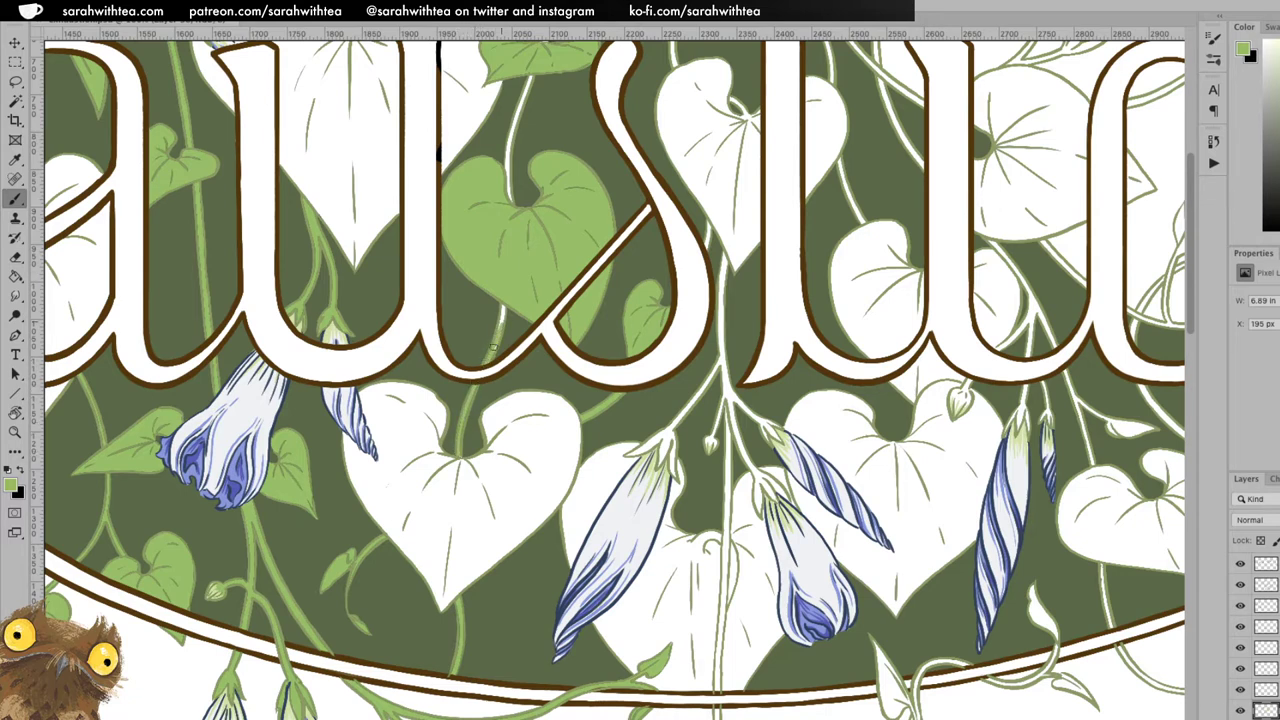
left_click_drag(567, 227, 604, 394)
mouse_move(543, 327)
left_mouse_down()
mouse_move(546, 370)
mouse_move(556, 272)
left_mouse_up()
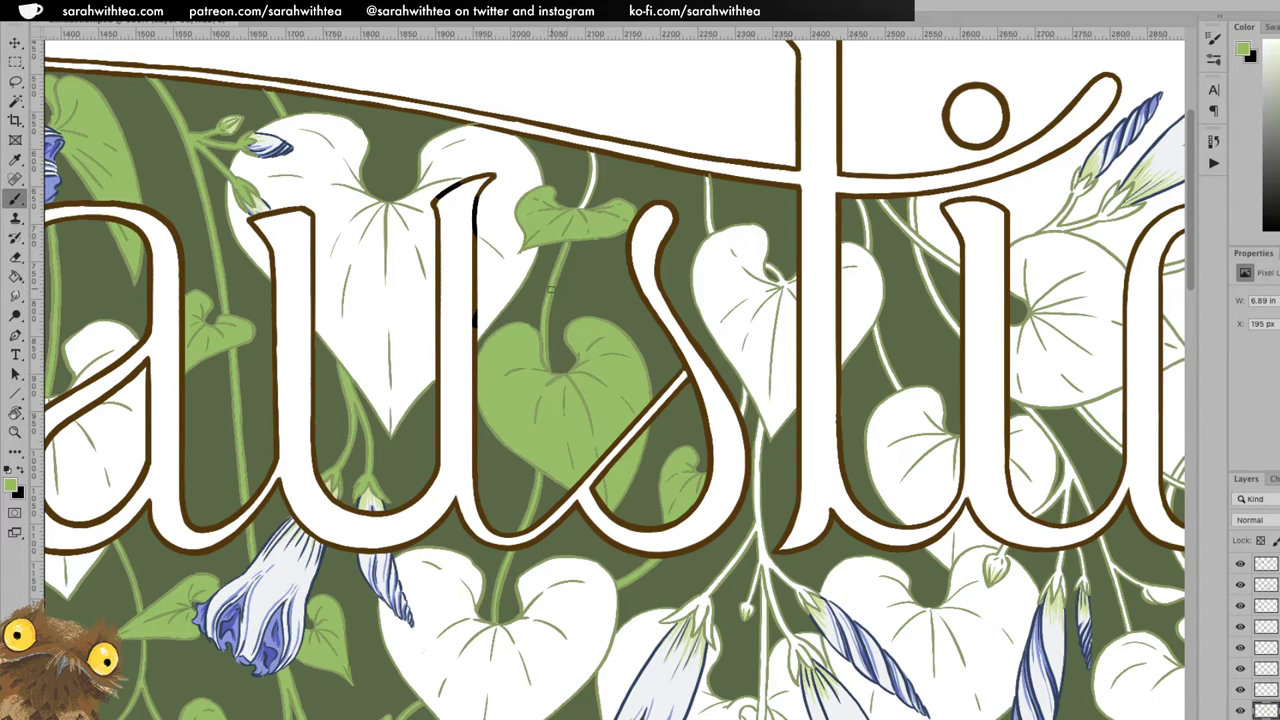
left_click_drag(580, 203, 591, 184)
Paint the stem above the heart-shaped leaf behind the "t" and outline both halves of that leaf in light green.
left_click_drag(709, 232, 706, 184)
left_click_drag(708, 197, 710, 203)
left_click_drag(762, 263, 784, 289)
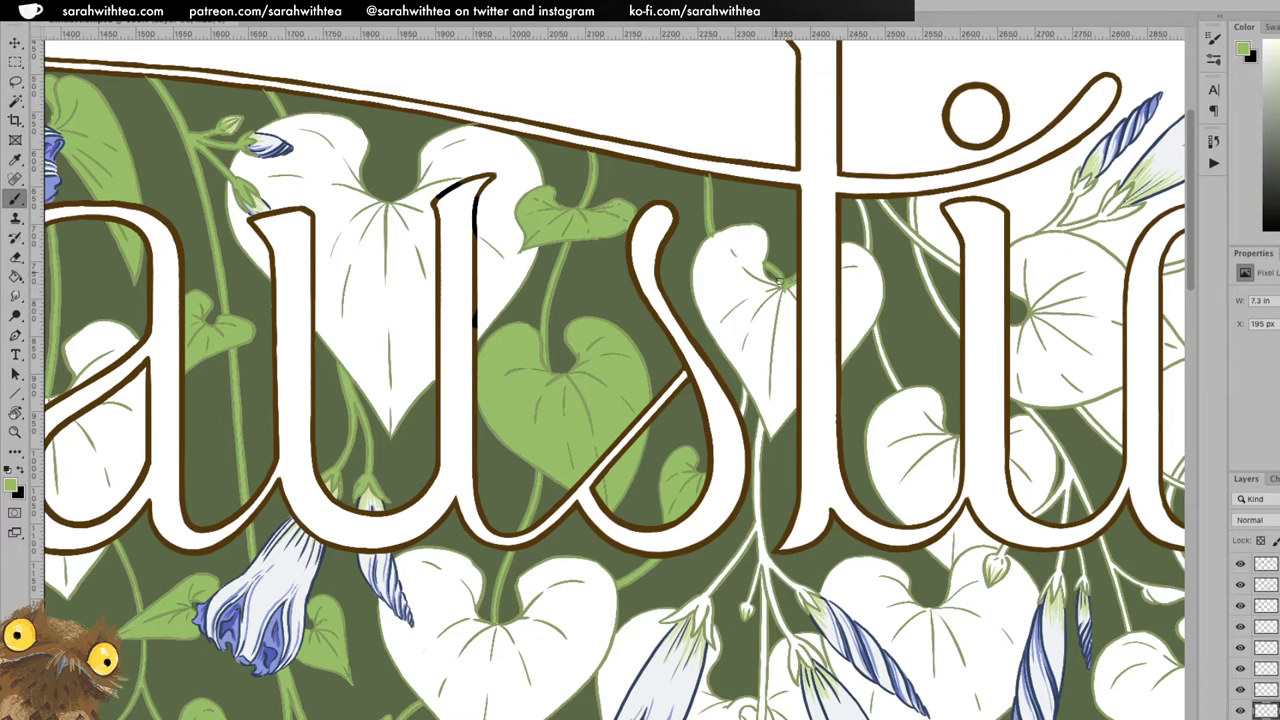
mouse_move(783, 284)
left_mouse_down()
mouse_move(754, 228)
mouse_move(708, 238)
mouse_move(694, 265)
mouse_move(708, 326)
mouse_move(696, 296)
mouse_move(754, 393)
mouse_move(735, 368)
mouse_move(760, 408)
left_mouse_up()
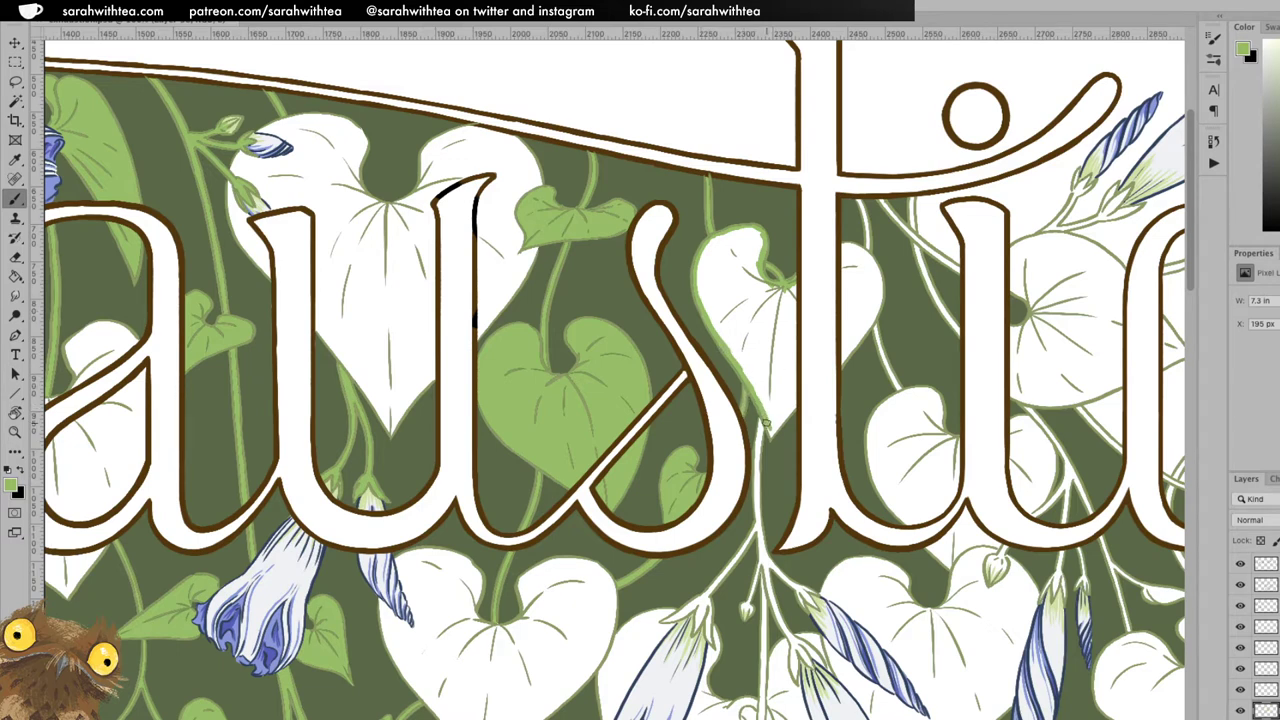
mouse_move(767, 430)
left_mouse_down()
mouse_move(790, 413)
mouse_move(767, 432)
mouse_move(792, 284)
left_mouse_up()
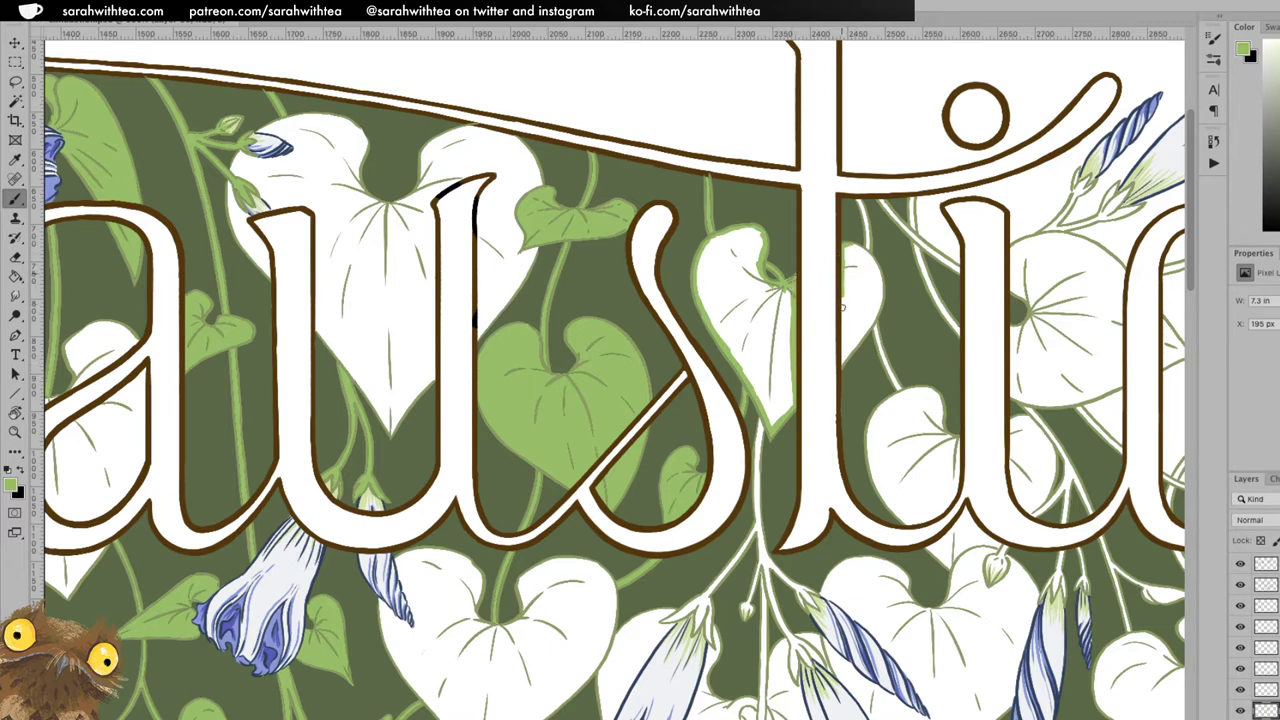
mouse_move(839, 363)
left_mouse_down()
mouse_move(876, 311)
mouse_move(879, 299)
mouse_move(869, 326)
mouse_move(856, 246)
left_mouse_up()
Paint the stem segments above and below the leaf half on the right side of the "t" light green.
left_click_drag(856, 200, 868, 240)
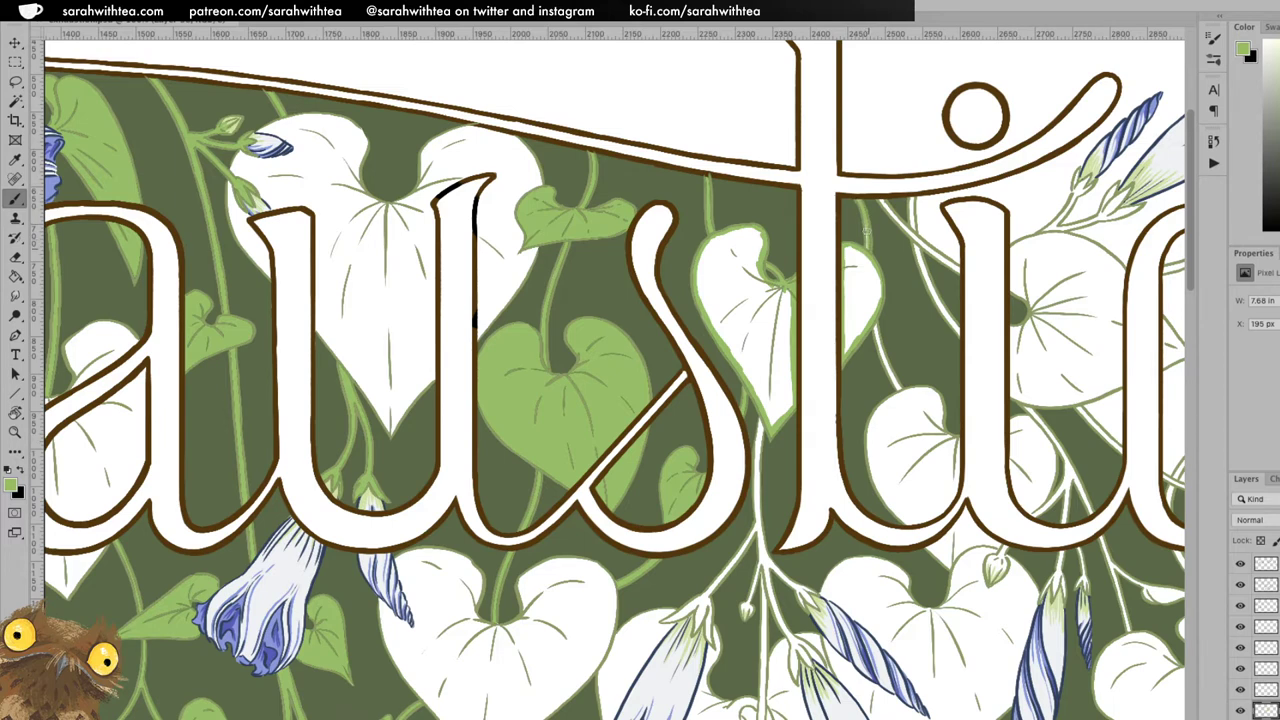
key("r")
left_click(858, 208)
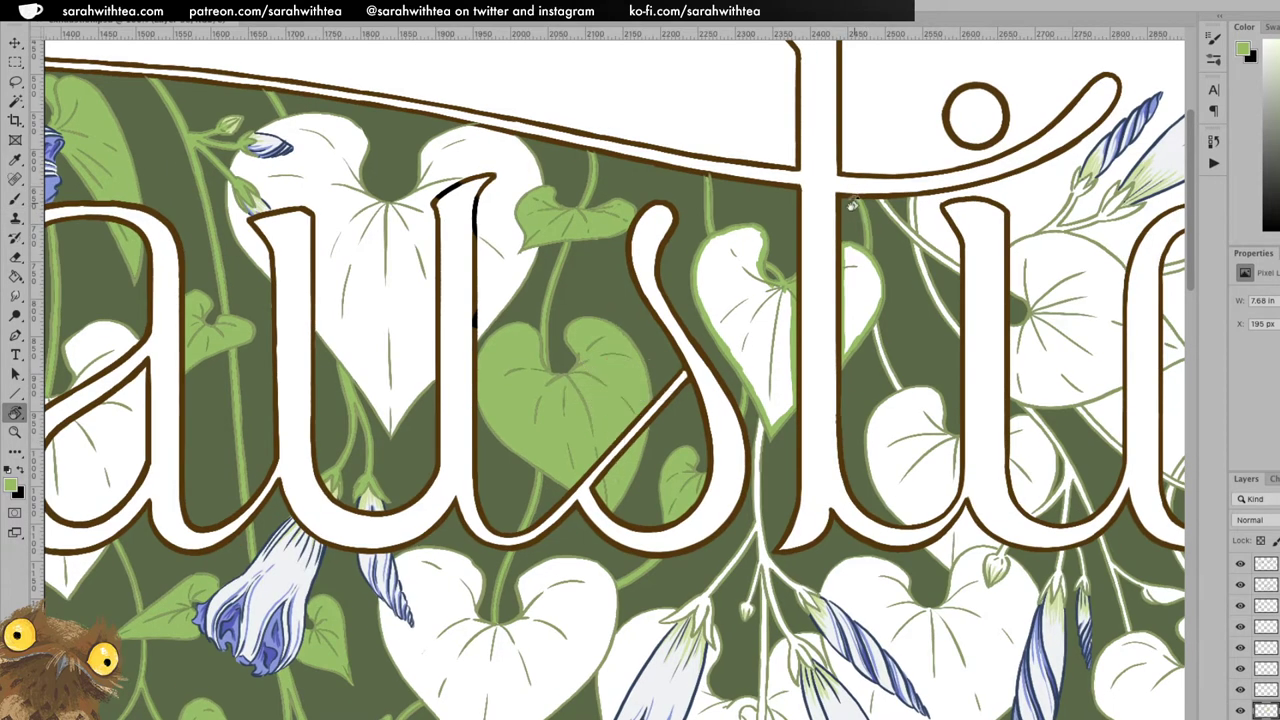
key("b")
key("r")
key("b")
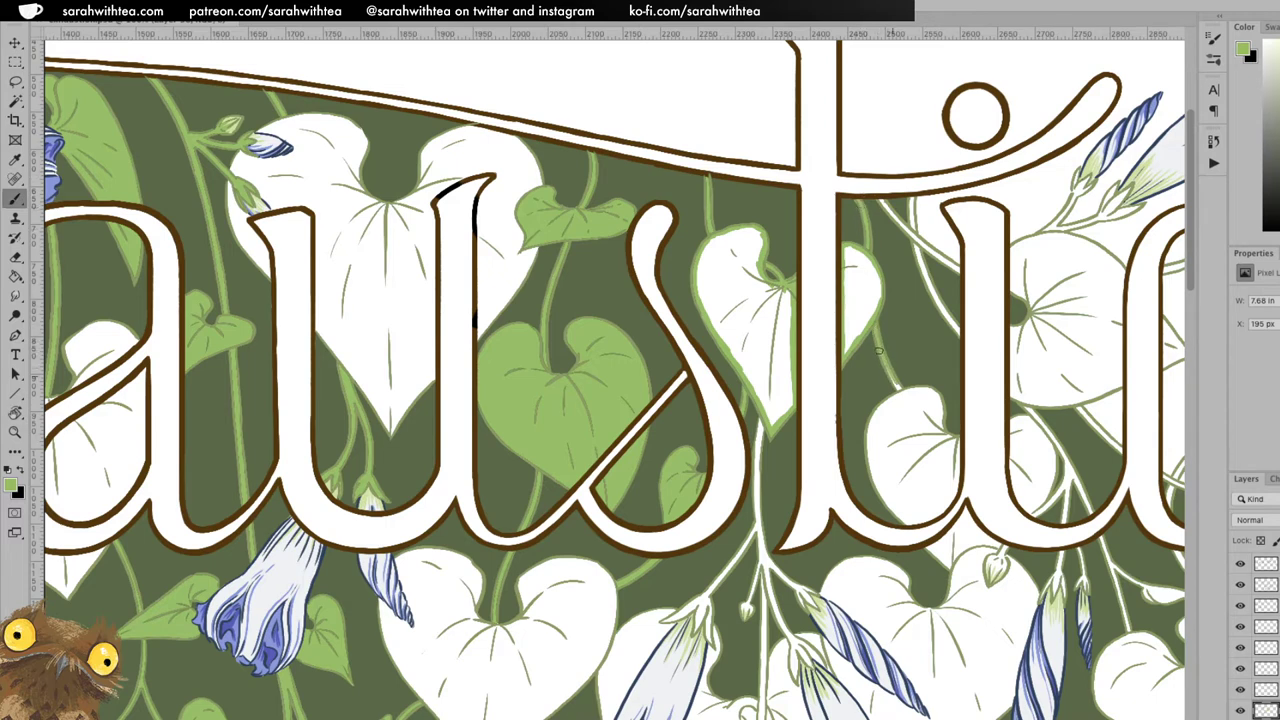
Fill both outlined halves of the heart-shaped leaf behind the "t" with light green.
key("g")
left_click(853, 298)
left_click(775, 342)
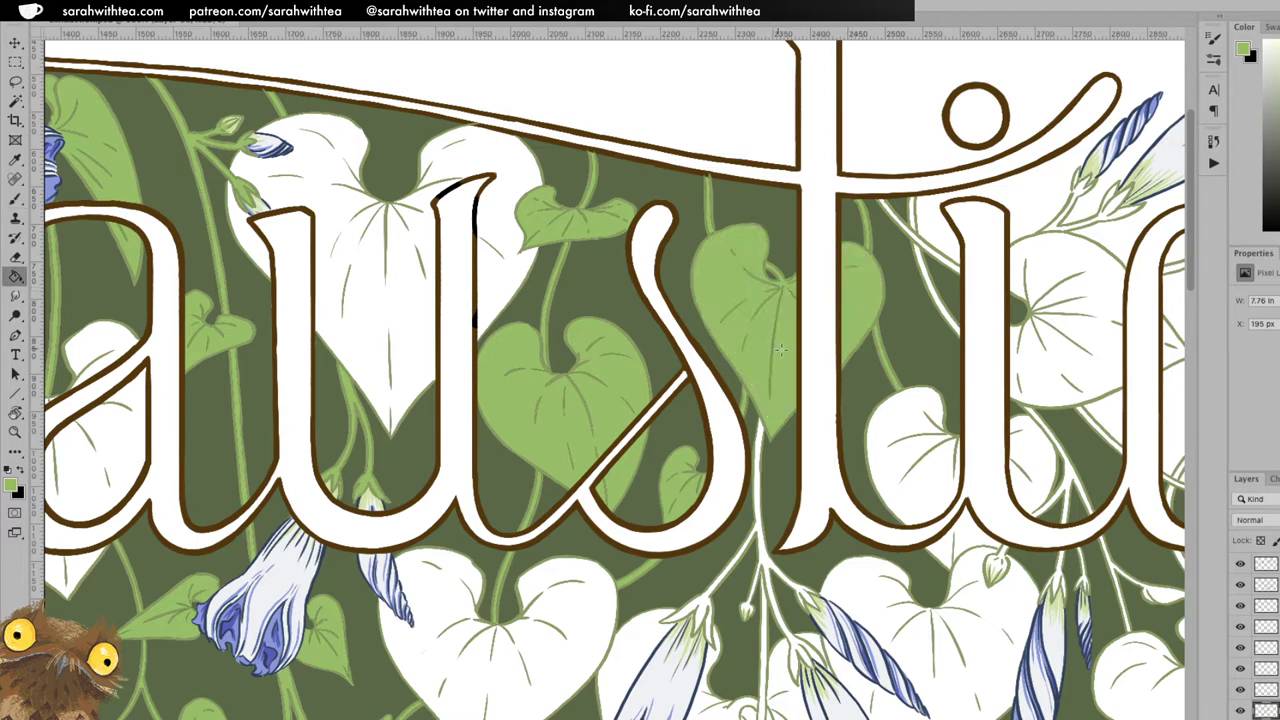
Paint the hanging stem between "s" and "t" and the calyx of the leftmost flower below it light green.
key("b")
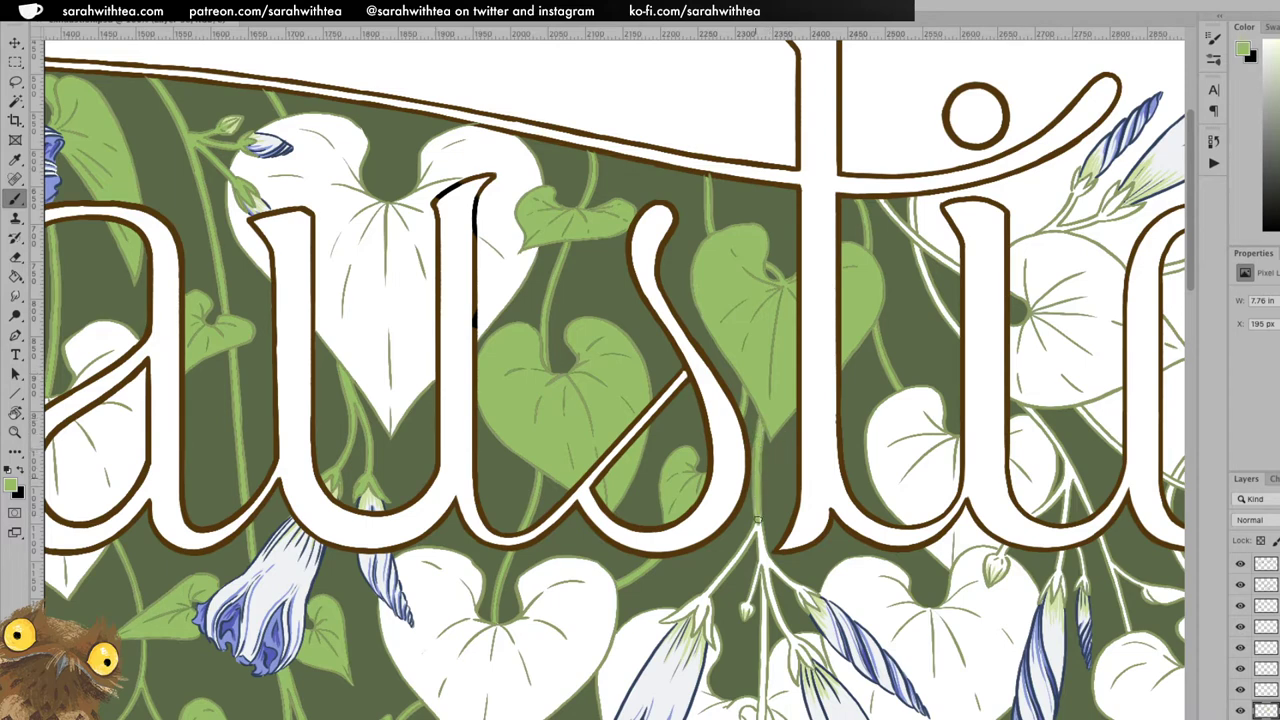
left_click_drag(762, 528, 712, 366)
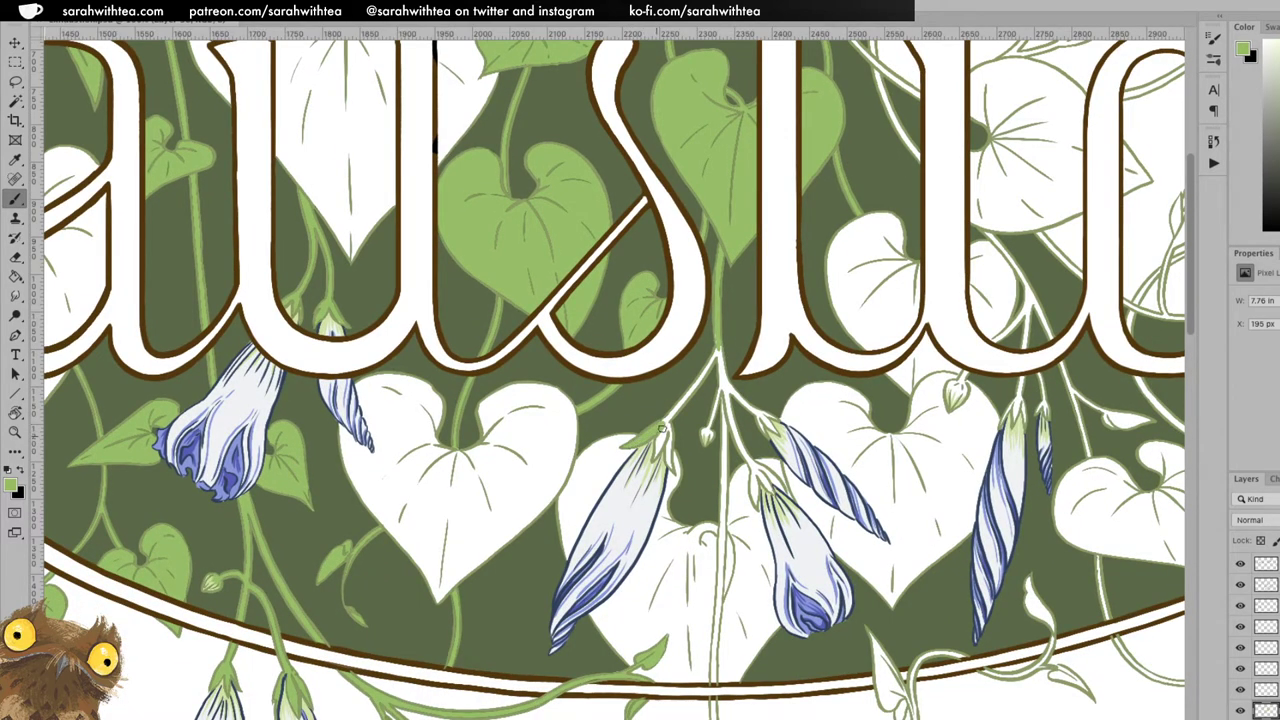
mouse_move(657, 452)
left_mouse_down()
mouse_move(669, 434)
mouse_move(668, 462)
mouse_move(661, 420)
mouse_move(689, 394)
mouse_move(664, 412)
left_mouse_up()
key("r")
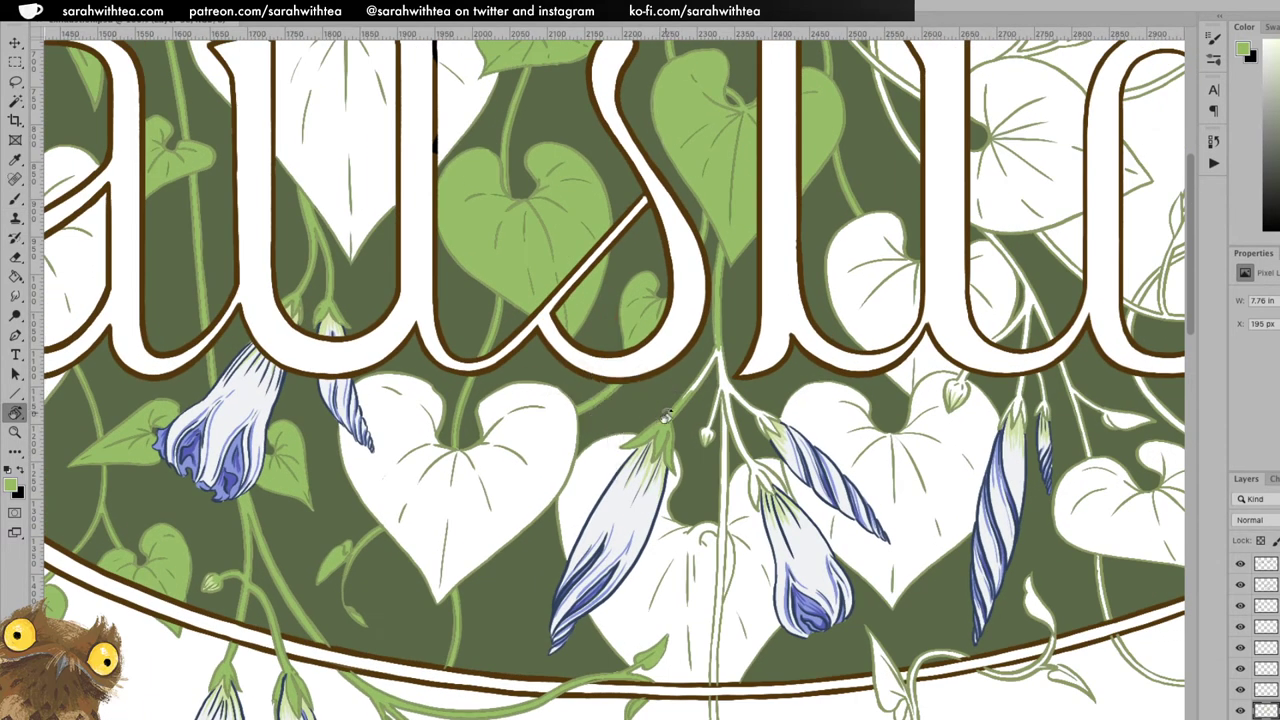
Paint the branching stems below the "s" and "t", the tiny bud and the calyxes of the other two flowers light green.
key("e")
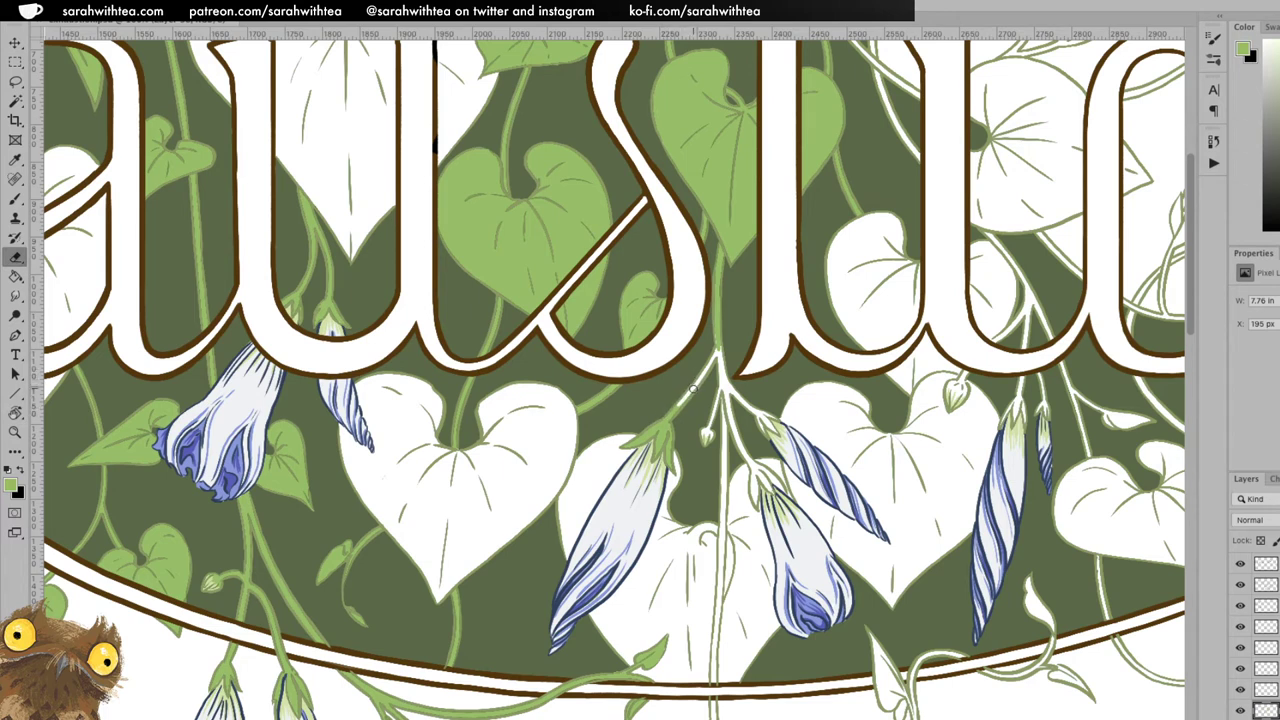
key("b")
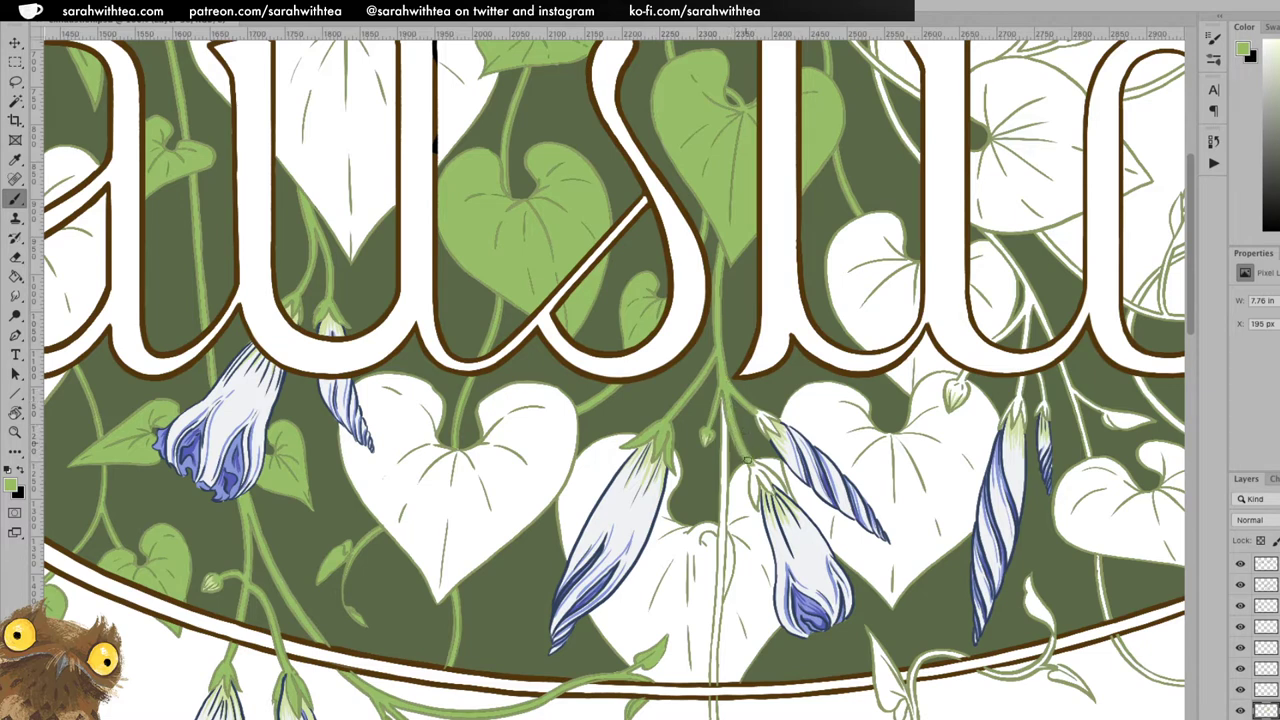
left_click_drag(756, 501, 759, 476)
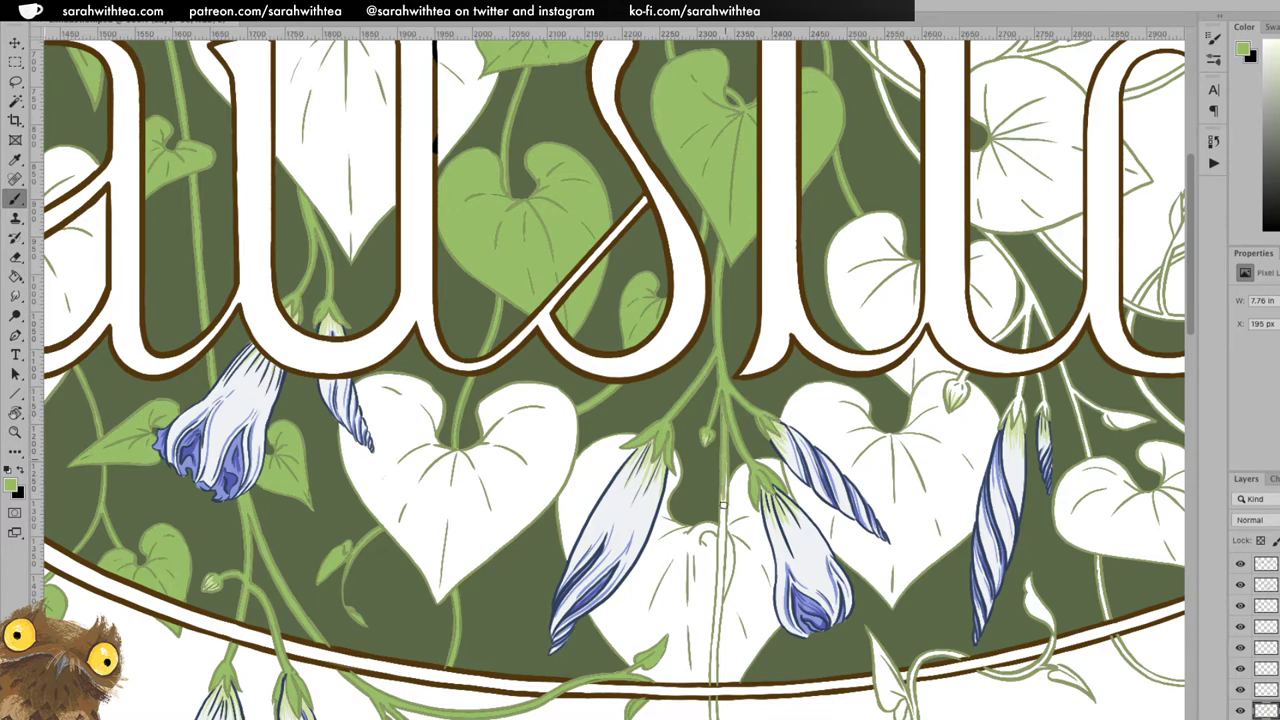
Paint the curled leaf stalk and the main stem down past the oval border light green, erasing the paint over the border band.
left_click_drag(732, 436, 736, 310)
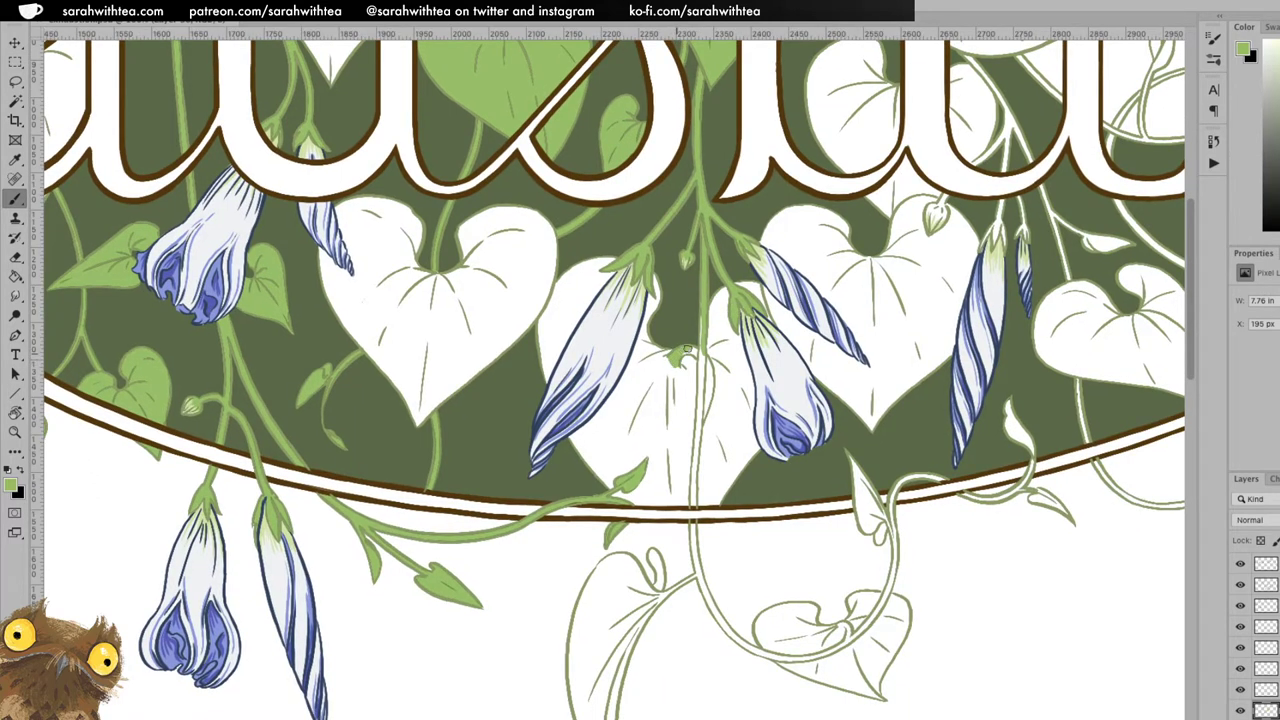
mouse_move(689, 348)
left_mouse_down()
mouse_move(700, 311)
mouse_move(711, 382)
mouse_move(702, 419)
mouse_move(701, 377)
mouse_move(698, 420)
left_mouse_up()
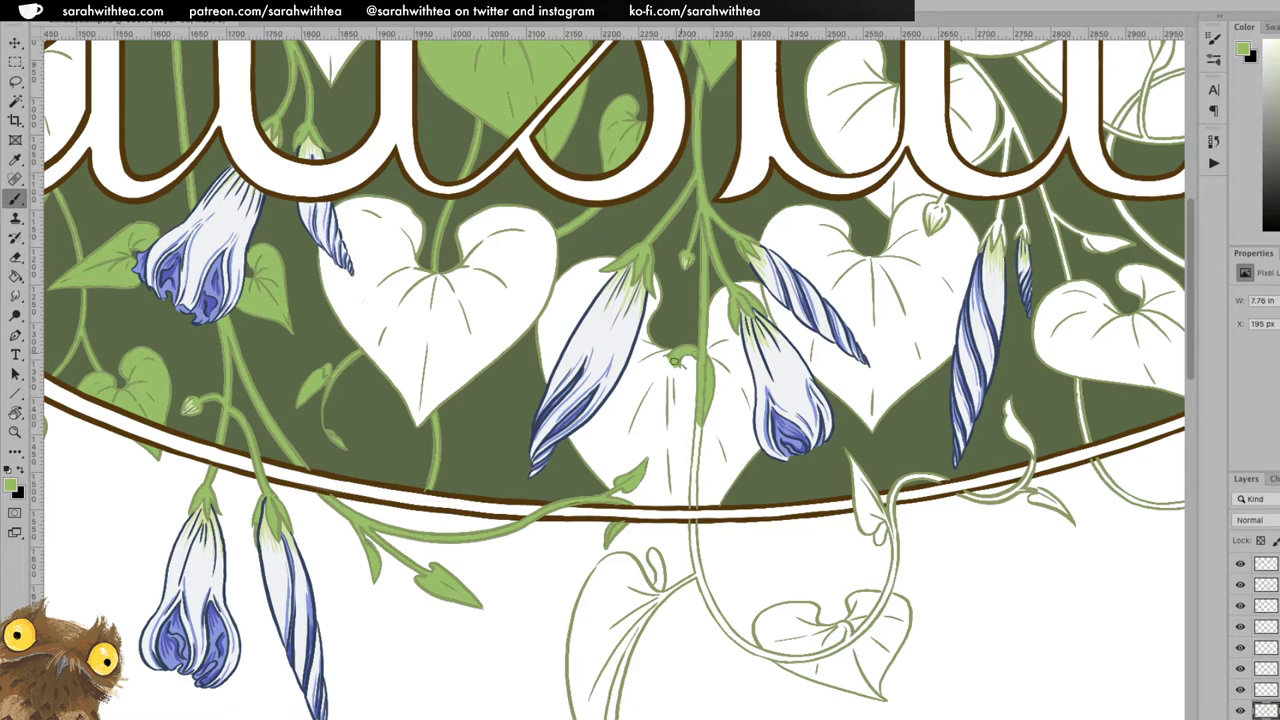
mouse_move(695, 575)
left_mouse_down()
mouse_move(691, 523)
mouse_move(697, 562)
left_mouse_up()
left_click_drag(691, 485, 700, 421)
key("r")
left_click_drag(694, 520, 695, 513)
key("e")
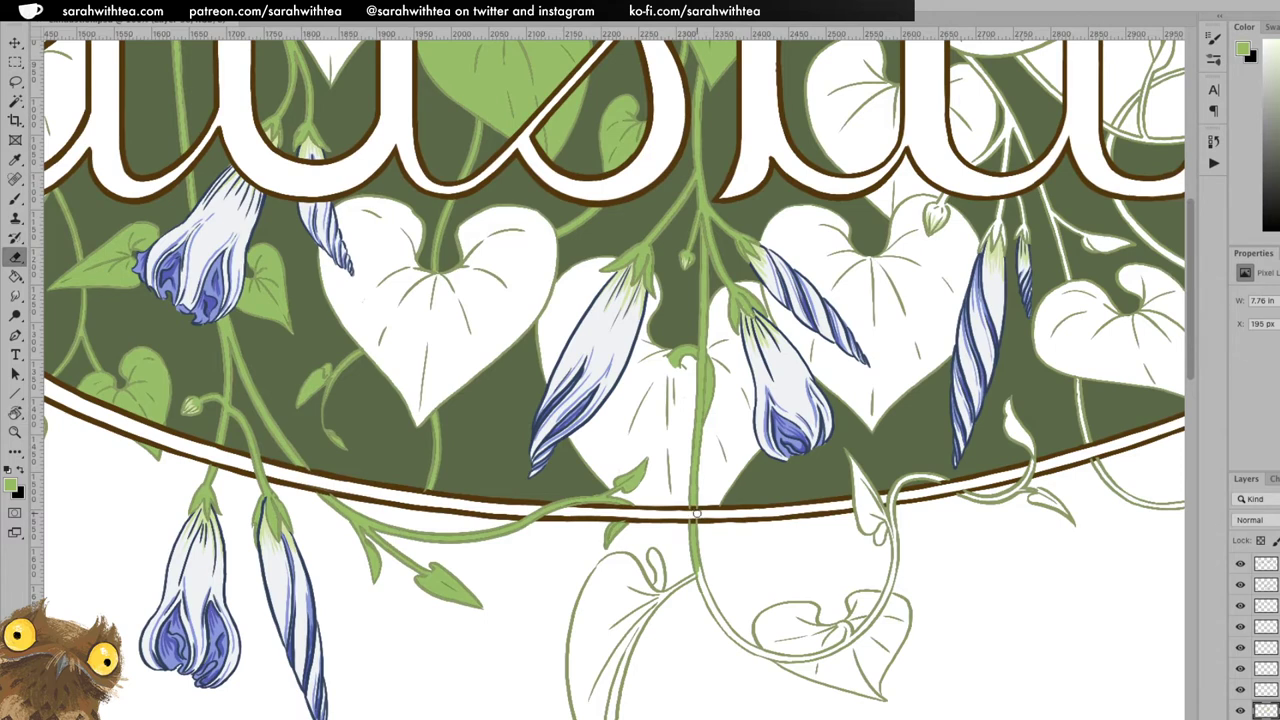
Paint the stalk of the long folded leaf below the oval border and outline the leaf in light green.
scroll(697, 512, "down", 5)
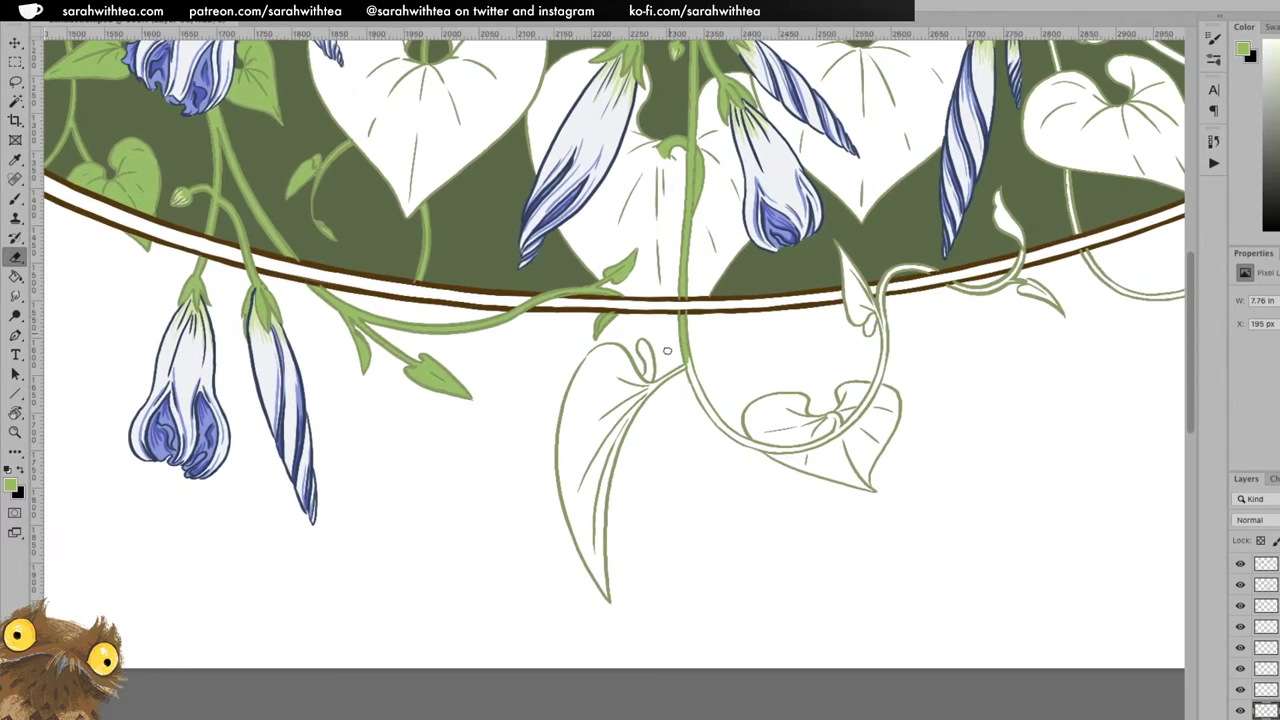
key("b")
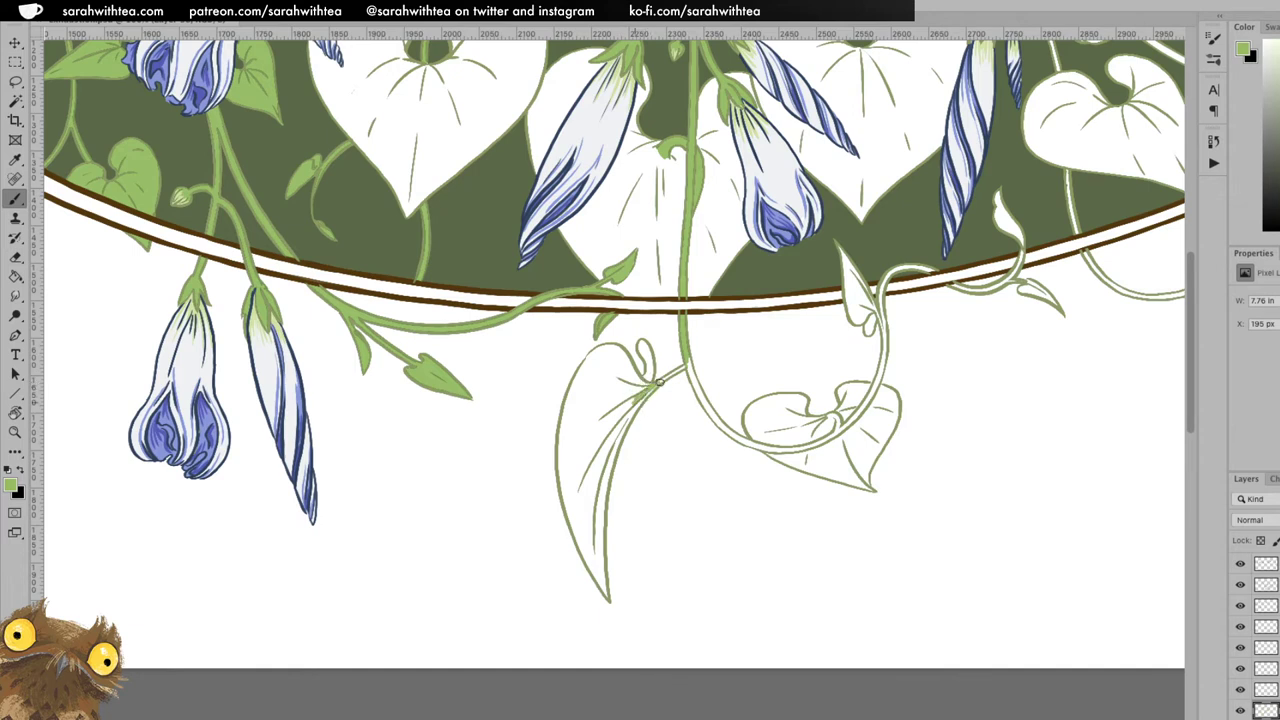
mouse_move(630, 410)
left_mouse_down()
mouse_move(616, 348)
mouse_move(584, 364)
mouse_move(597, 346)
mouse_move(566, 396)
left_mouse_up()
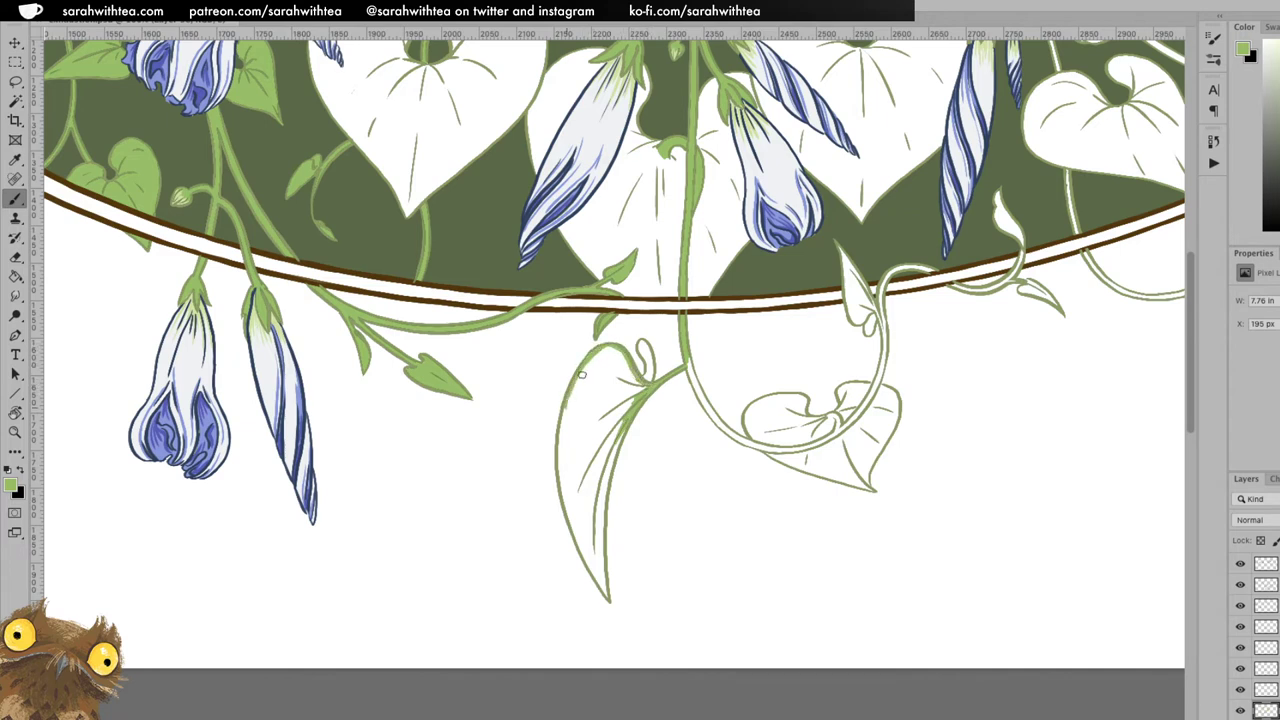
mouse_move(604, 594)
left_mouse_down()
mouse_move(605, 489)
mouse_move(603, 515)
mouse_move(628, 423)
left_mouse_up()
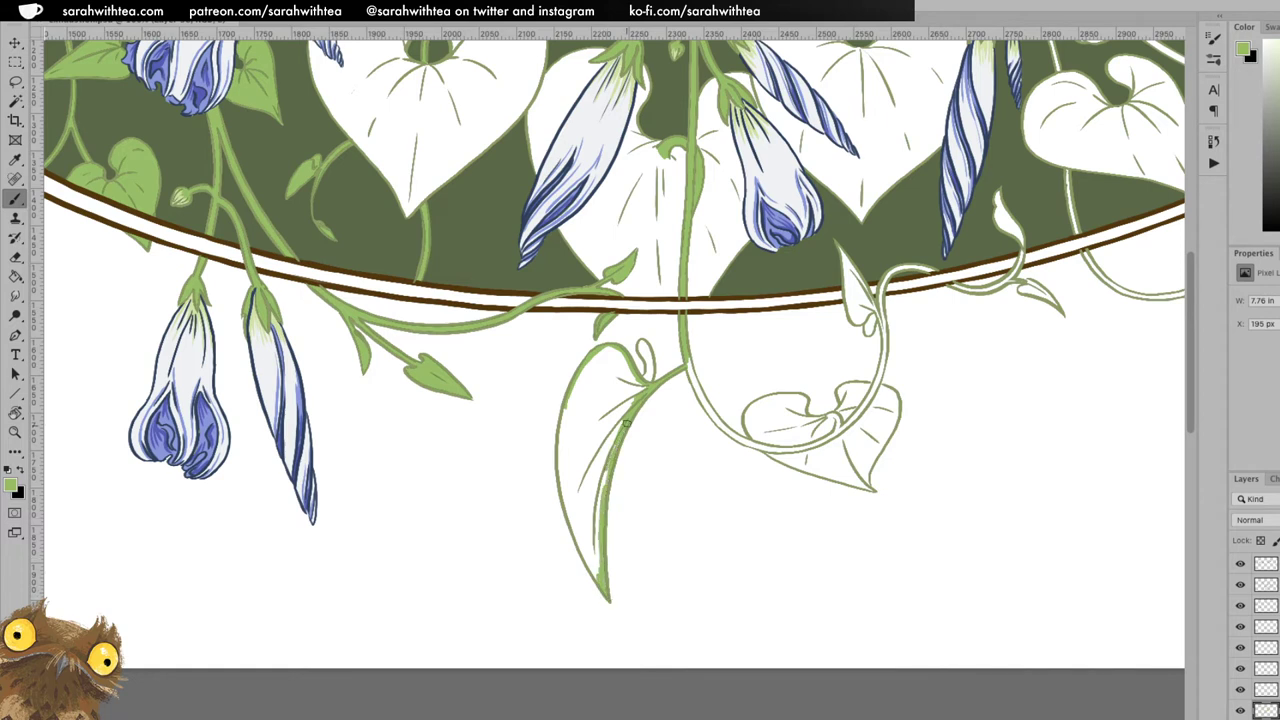
mouse_move(600, 578)
left_mouse_down()
mouse_move(566, 512)
mouse_move(574, 362)
left_mouse_up()
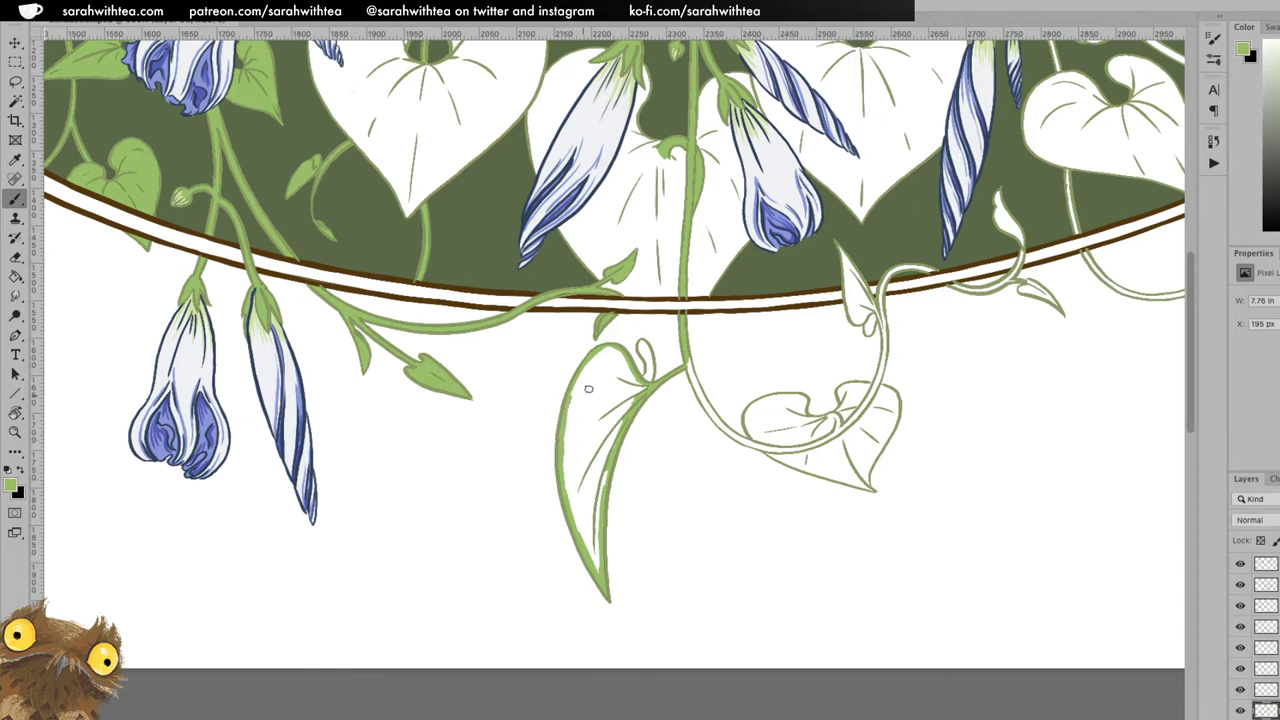
Fill the interior of the long folded leaf below the border with light green.
key("g")
left_click(587, 435)
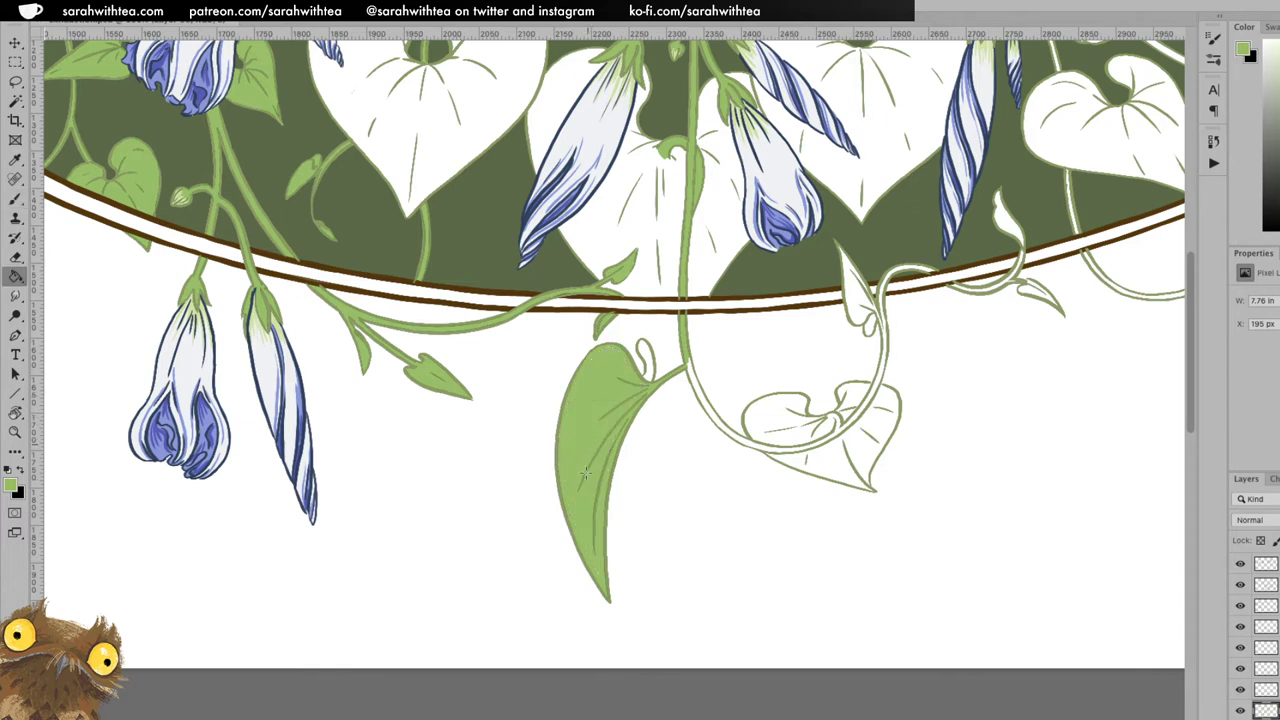
key("b")
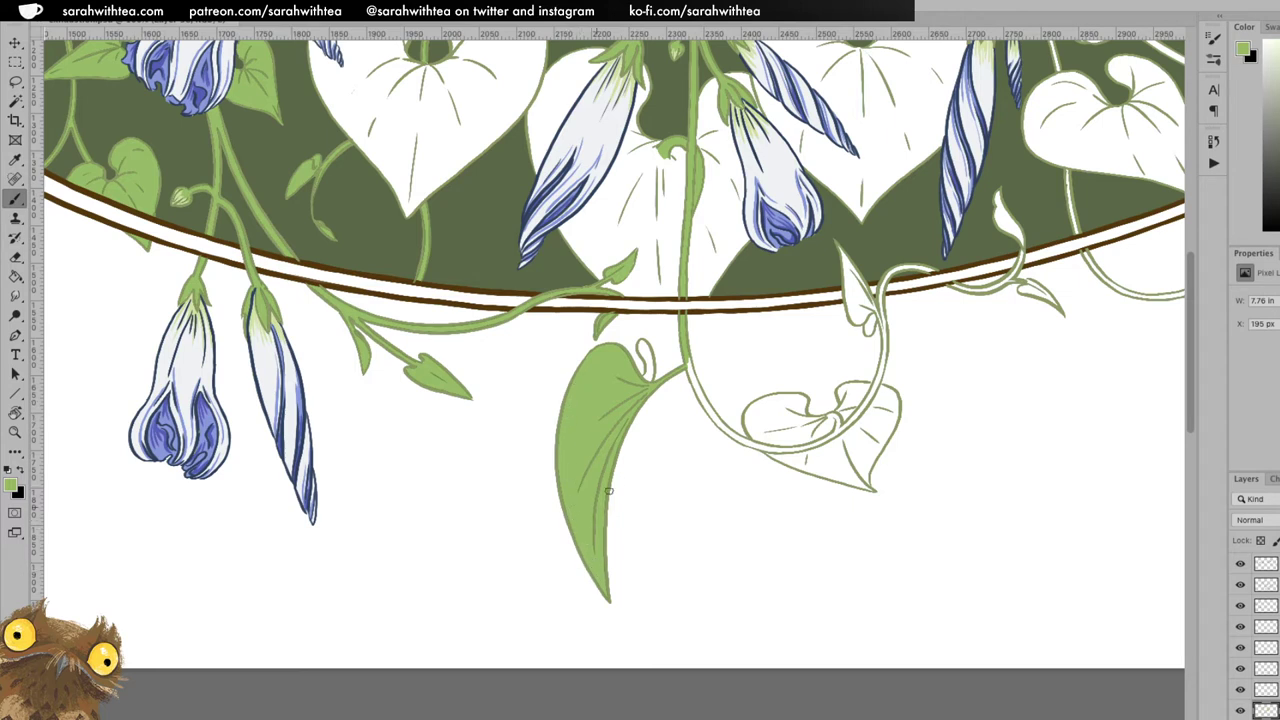
Paint the large stem loop hanging below the oval border light green, up to the small pointed leaf.
mouse_move(697, 397)
left_mouse_down()
mouse_move(689, 361)
mouse_move(707, 408)
mouse_move(696, 382)
mouse_move(742, 438)
left_mouse_up()
mouse_move(837, 414)
left_mouse_down()
mouse_move(836, 429)
mouse_move(862, 410)
mouse_move(883, 328)
mouse_move(884, 342)
left_mouse_up()
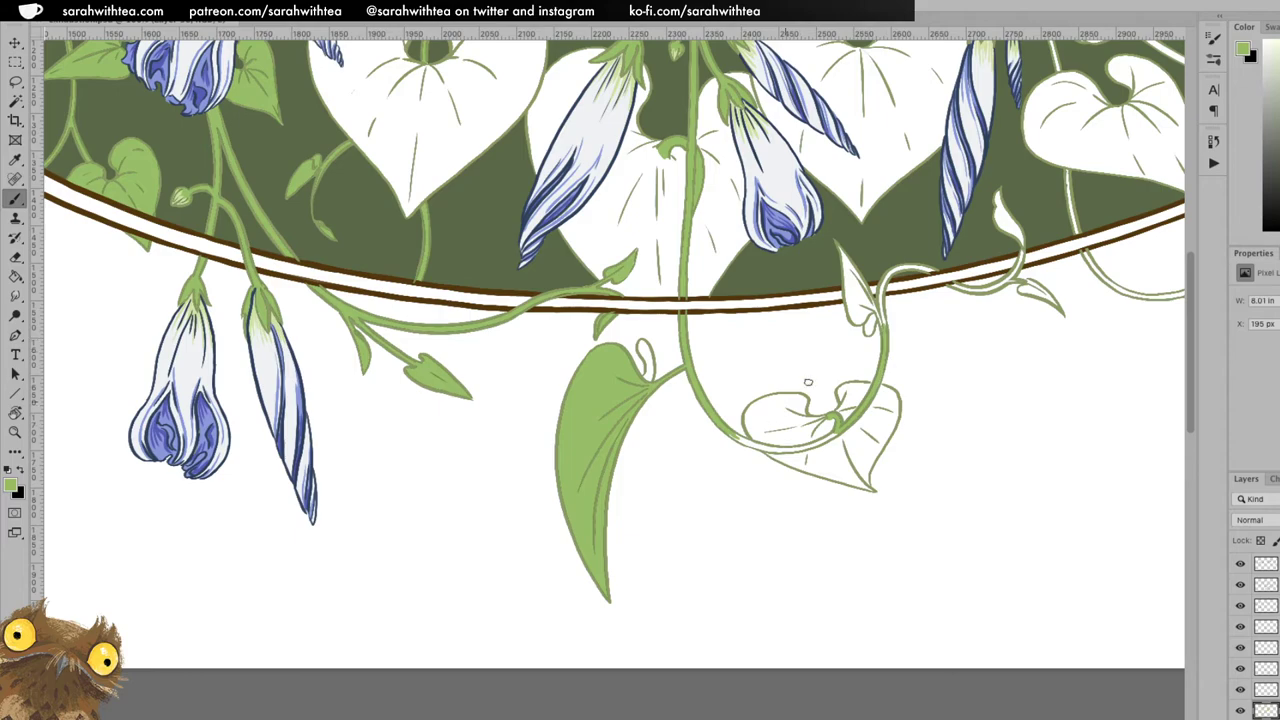
key("r")
mouse_move(982, 273)
left_mouse_down()
mouse_move(918, 483)
mouse_move(701, 593)
mouse_move(580, 612)
mouse_move(546, 345)
mouse_move(543, 401)
mouse_move(525, 329)
mouse_move(522, 341)
mouse_move(542, 285)
left_mouse_up()
key("b")
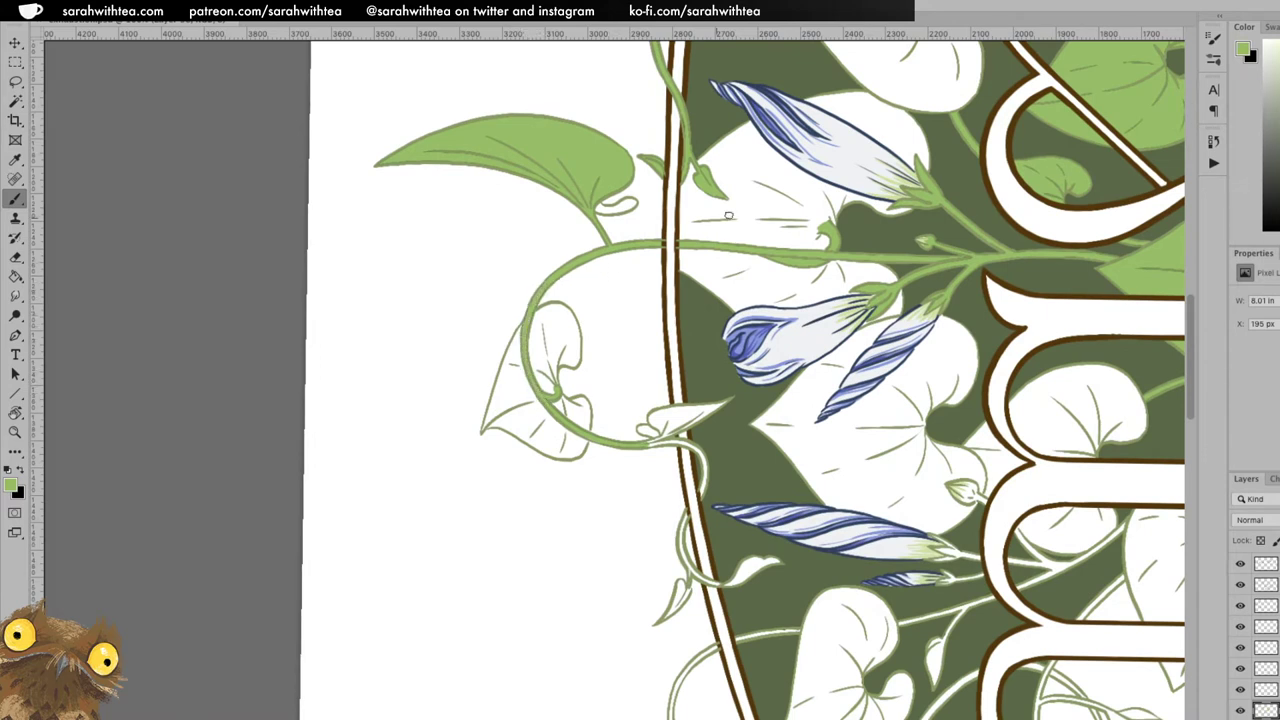
Fill the small pointed leaf at the end of the stem loop with light green and tidy its edges with the eraser.
key("r")
left_click_drag(846, 297, 690, 150)
left_click_drag(664, 250, 546, 258)
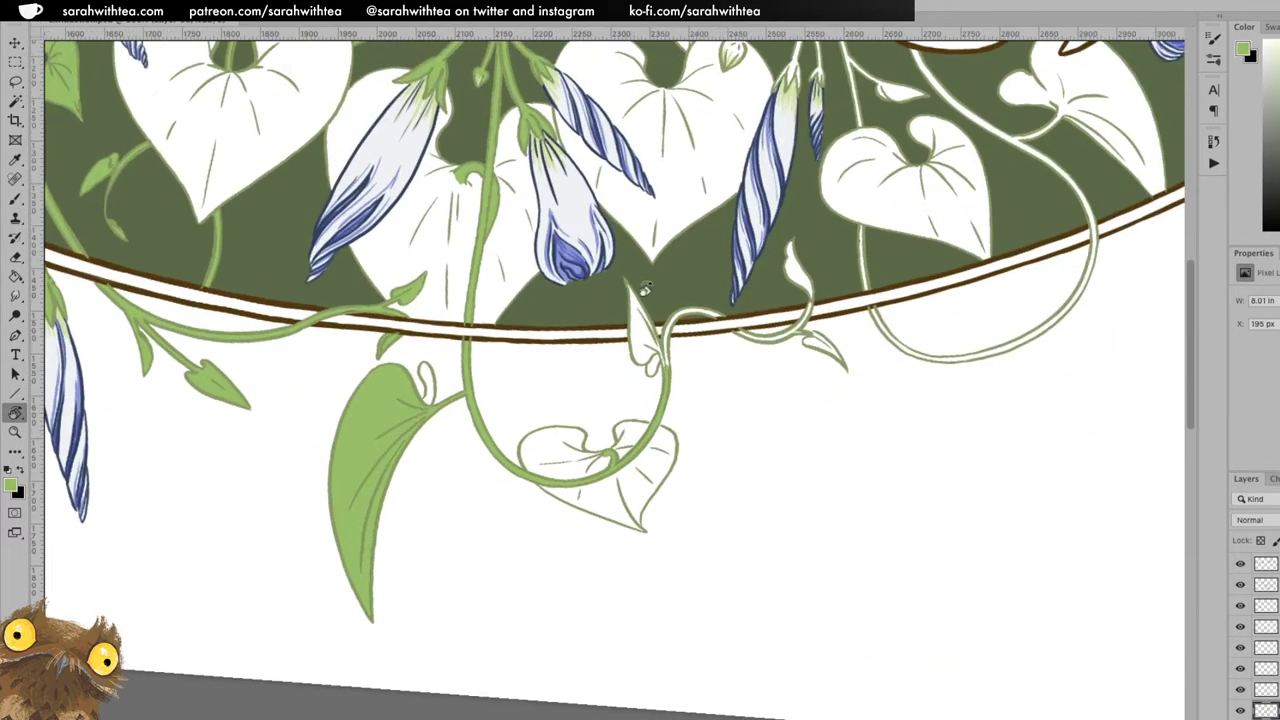
key("b")
mouse_move(645, 358)
left_mouse_down()
mouse_move(634, 330)
mouse_move(633, 346)
mouse_move(640, 274)
left_mouse_up()
key("r")
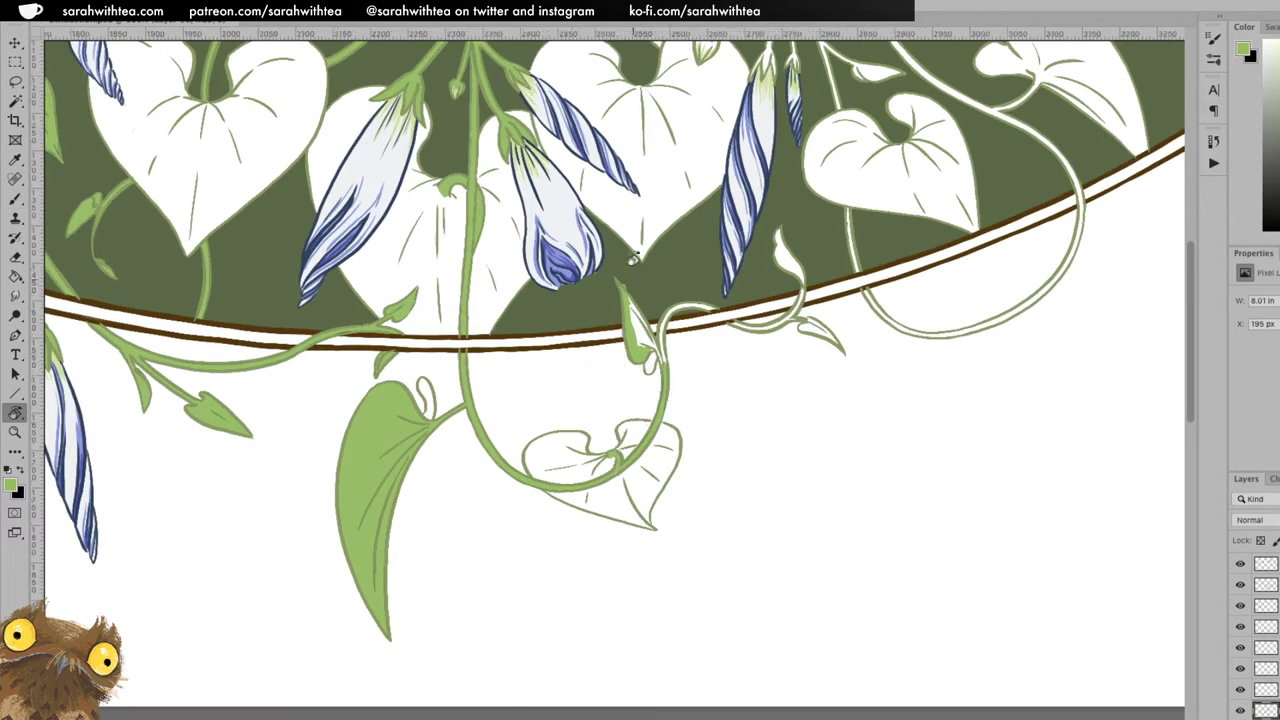
key("e")
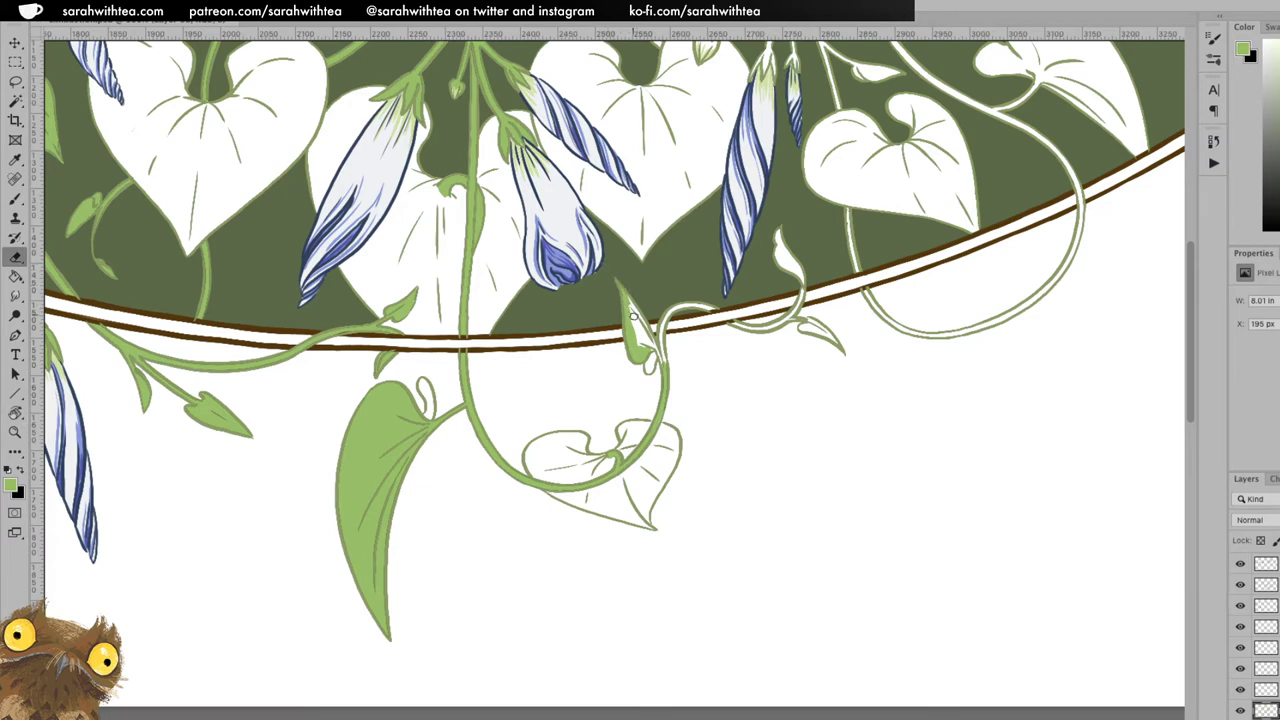
key("b")
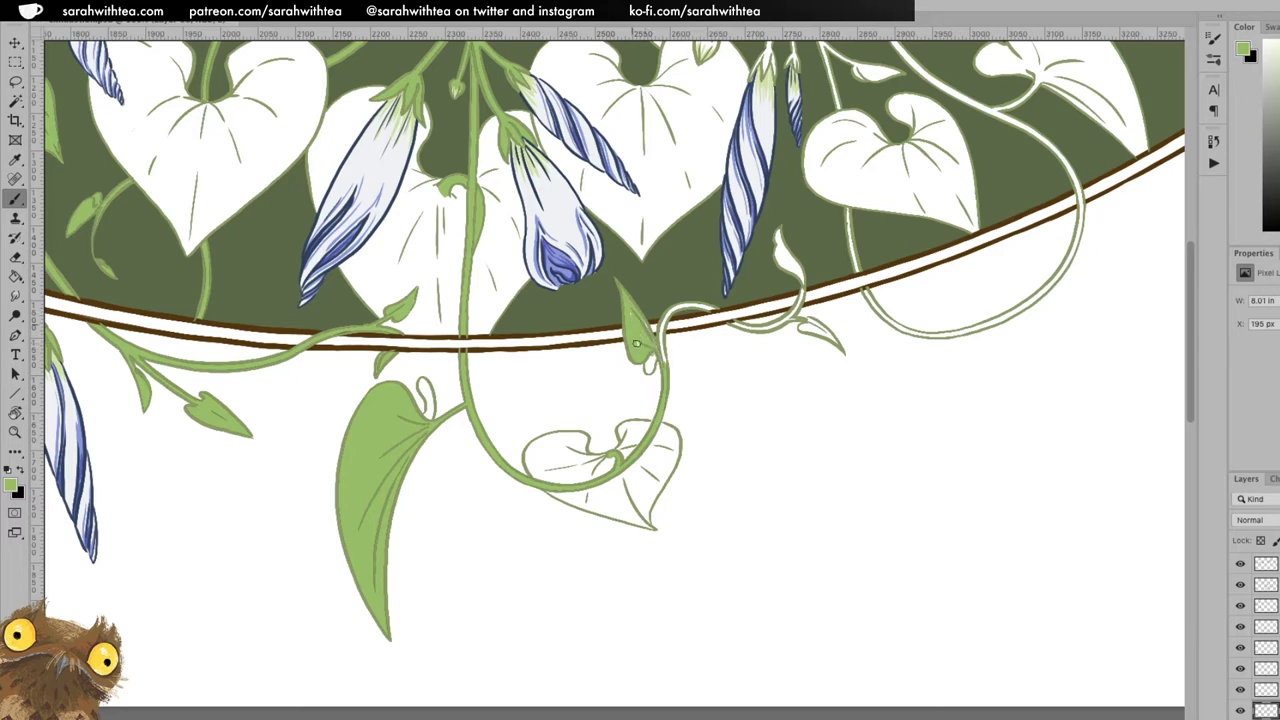
key("r")
left_click_drag(652, 364, 651, 362)
key("e")
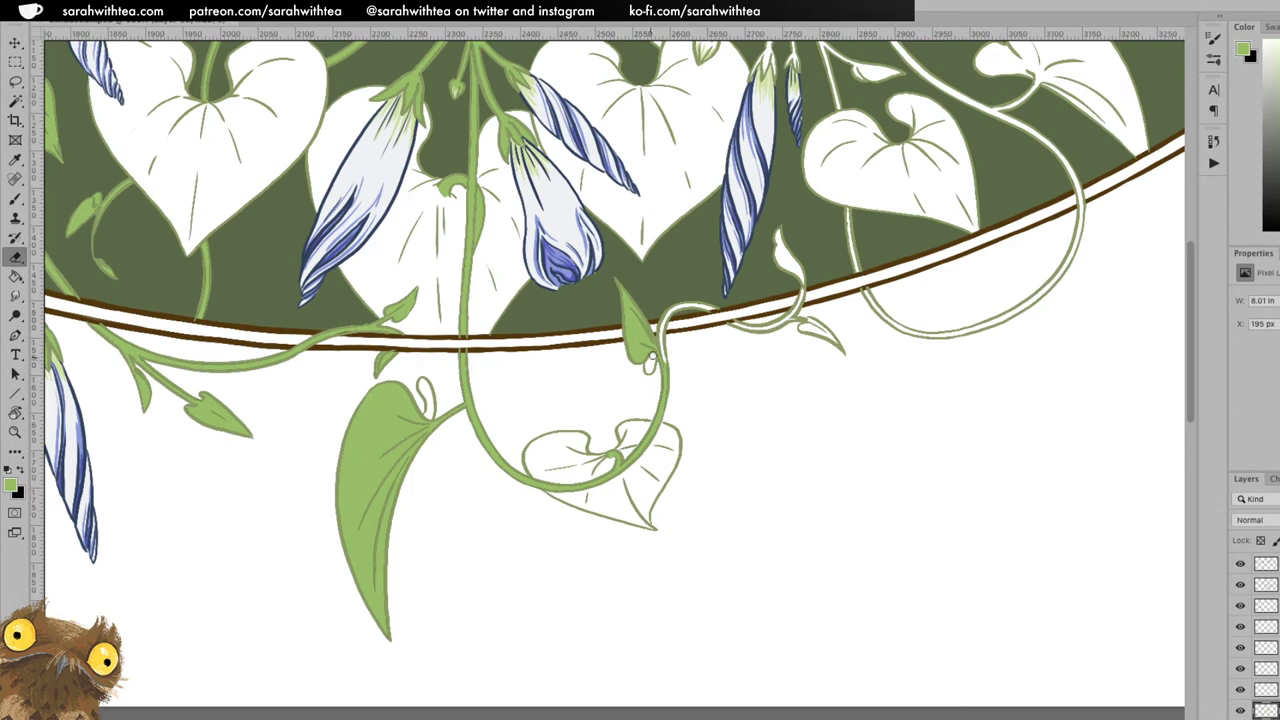
Paint the stem arching from the small pointed leaf up to the oval border light green, erasing the overspill.
key("b")
mouse_move(664, 367)
left_mouse_down()
mouse_move(664, 318)
mouse_move(698, 305)
left_mouse_up()
key("e")
left_click_drag(676, 304, 693, 304)
key("b")
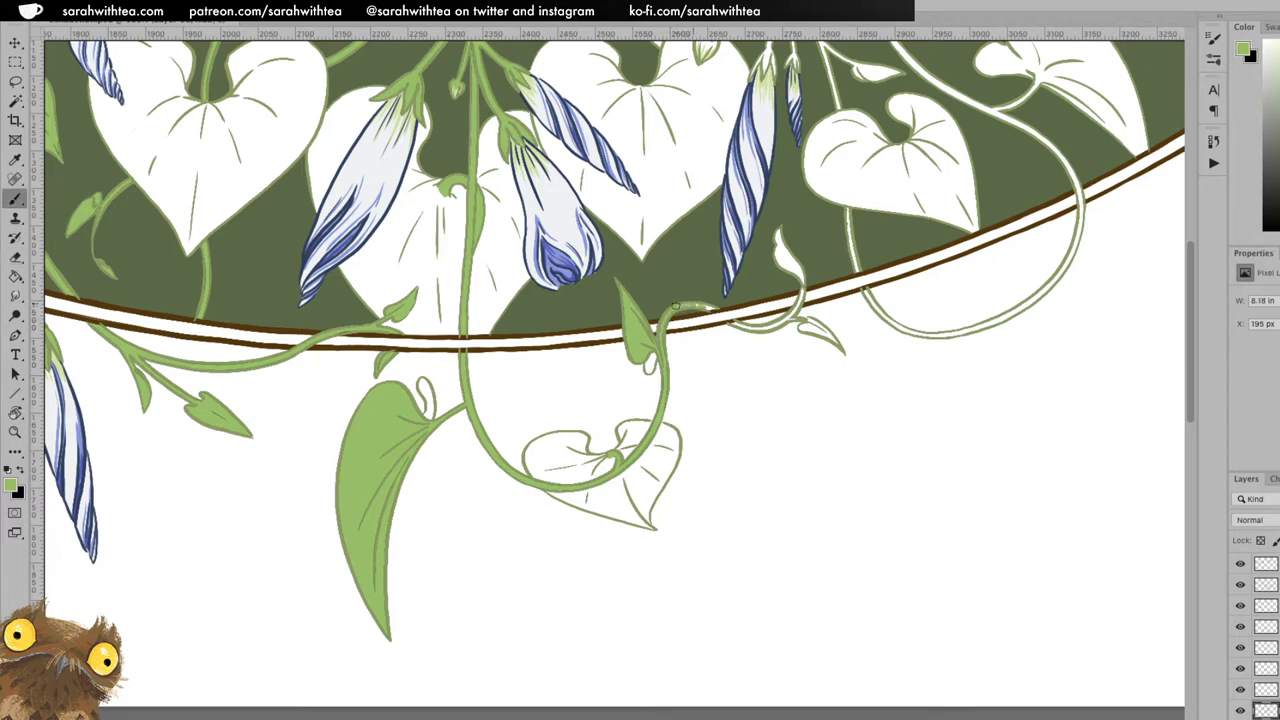
left_click_drag(694, 307, 706, 308)
key("e")
Paint the tendril emerging from the border and its two small end leaves light green.
key("b")
mouse_move(736, 324)
left_mouse_down()
mouse_move(780, 321)
mouse_move(798, 299)
mouse_move(801, 276)
mouse_move(775, 233)
mouse_move(798, 271)
left_mouse_up()
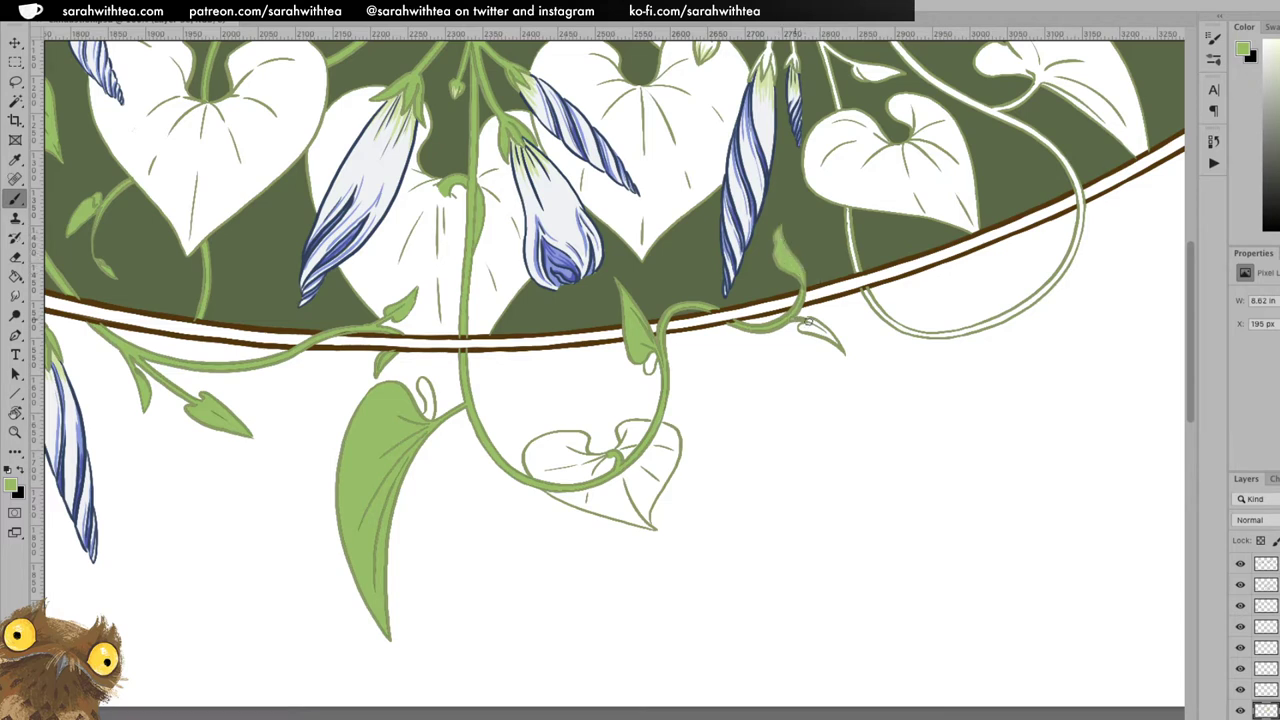
mouse_move(808, 323)
left_mouse_down()
mouse_move(840, 348)
mouse_move(809, 331)
mouse_move(842, 342)
mouse_move(843, 356)
mouse_move(790, 316)
left_mouse_up()
Paint the calyxes of the two twisted flower buds, the small round bud and their joining stems light green.
left_click_drag(917, 320, 717, 515)
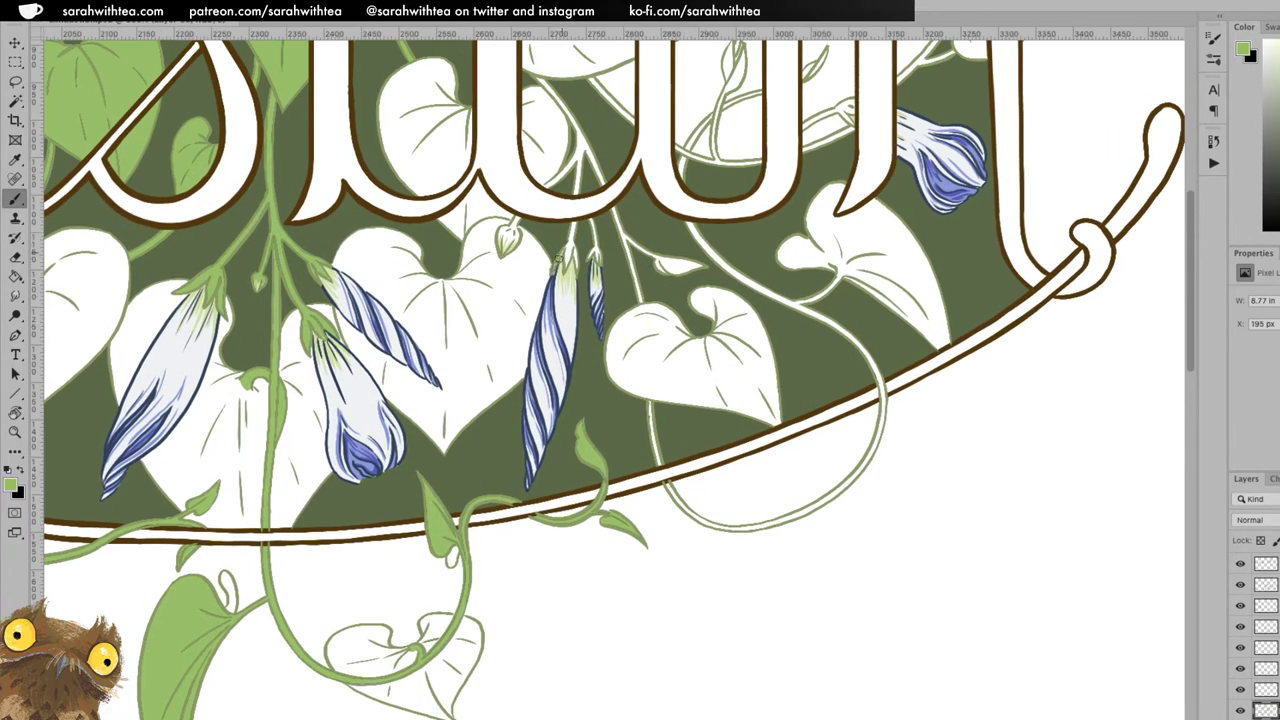
left_click_drag(564, 252, 552, 268)
key("e")
key("b")
left_click_drag(571, 250, 570, 236)
left_click_drag(576, 190, 581, 158)
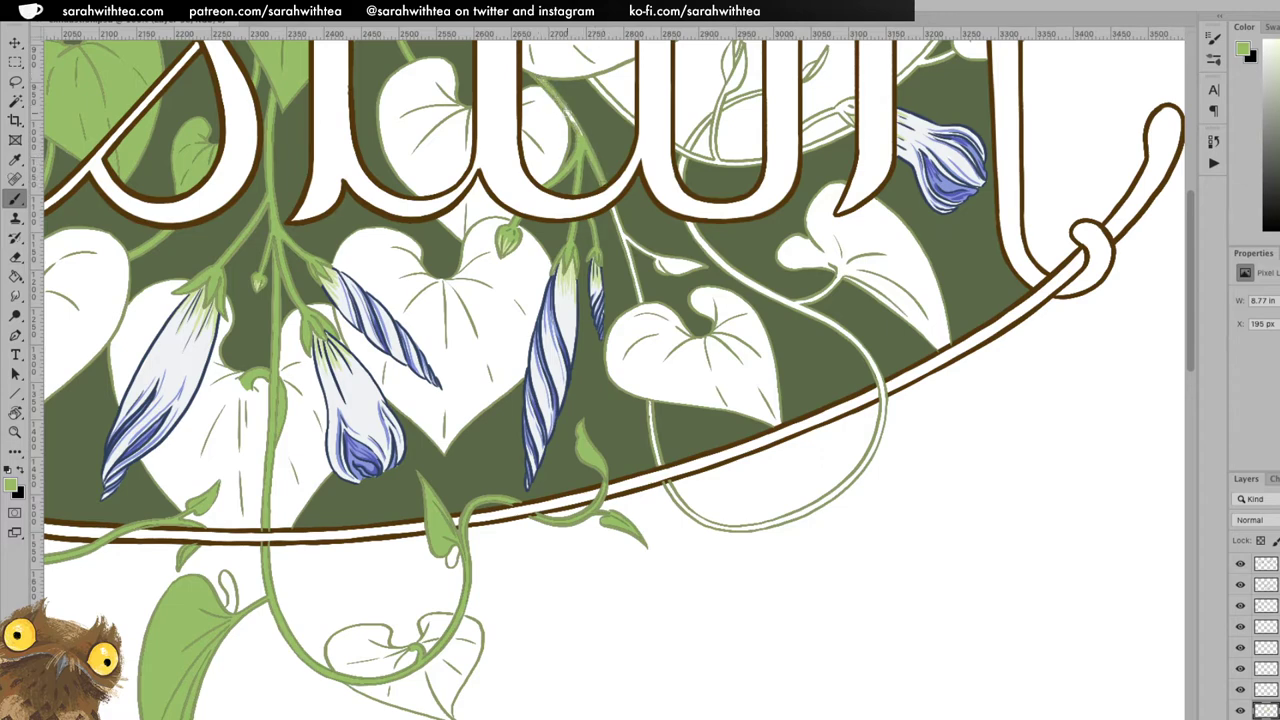
Paint the stem from the bud cluster down to the heart-shaped leaf light green and clean its edges.
left_click_drag(613, 208, 638, 290)
key("e")
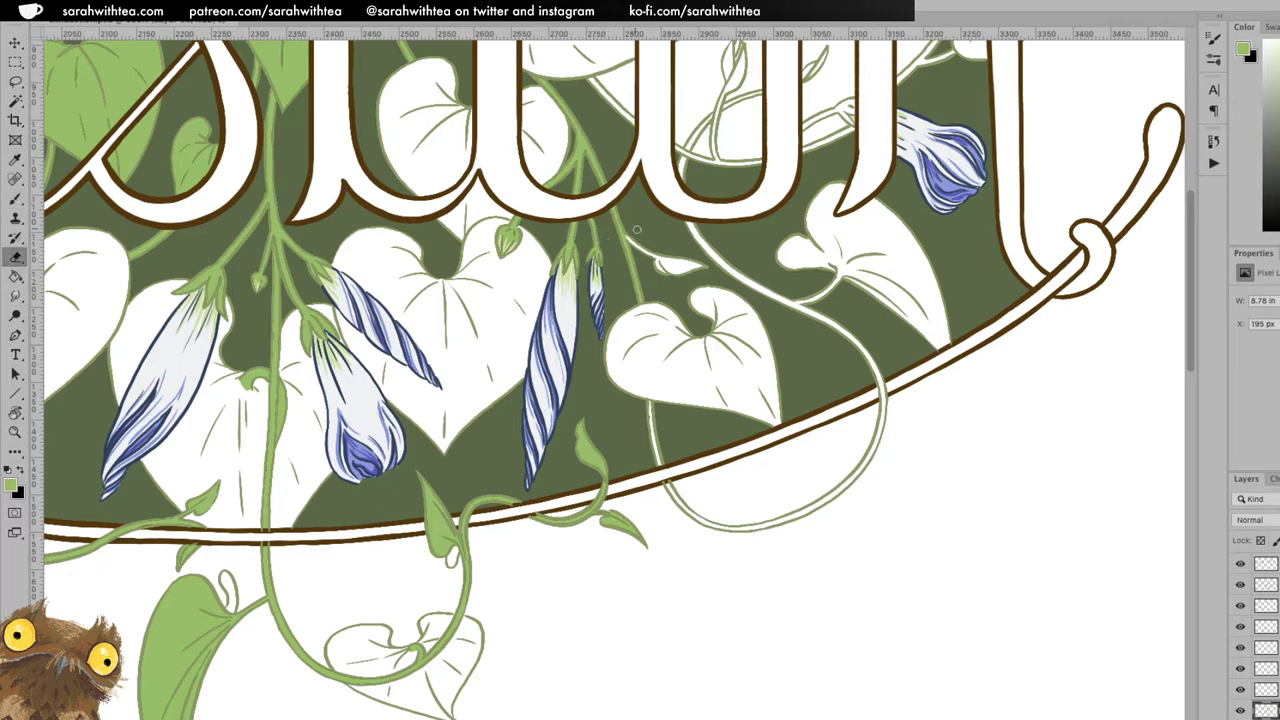
key("b")
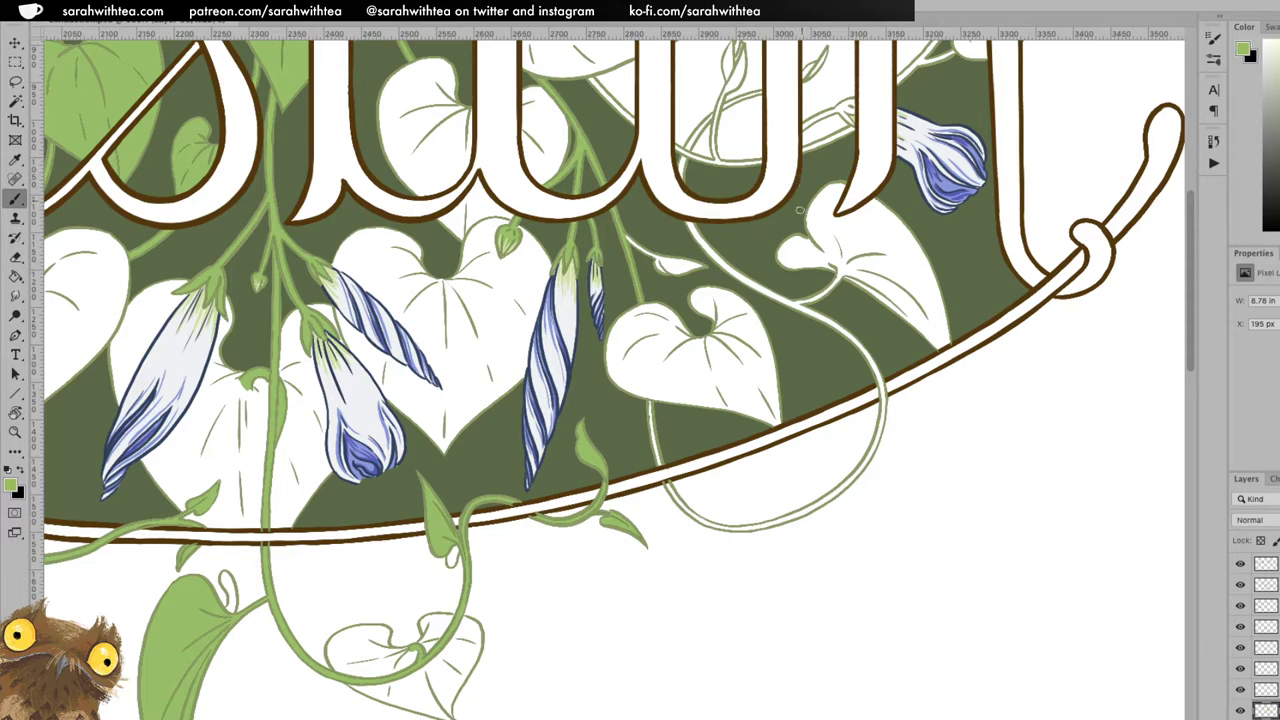
Paint the tiny pointed leaf above the heart-shaped leaf and its thin stalk light green.
key("r")
left_click_drag(818, 163, 748, 315)
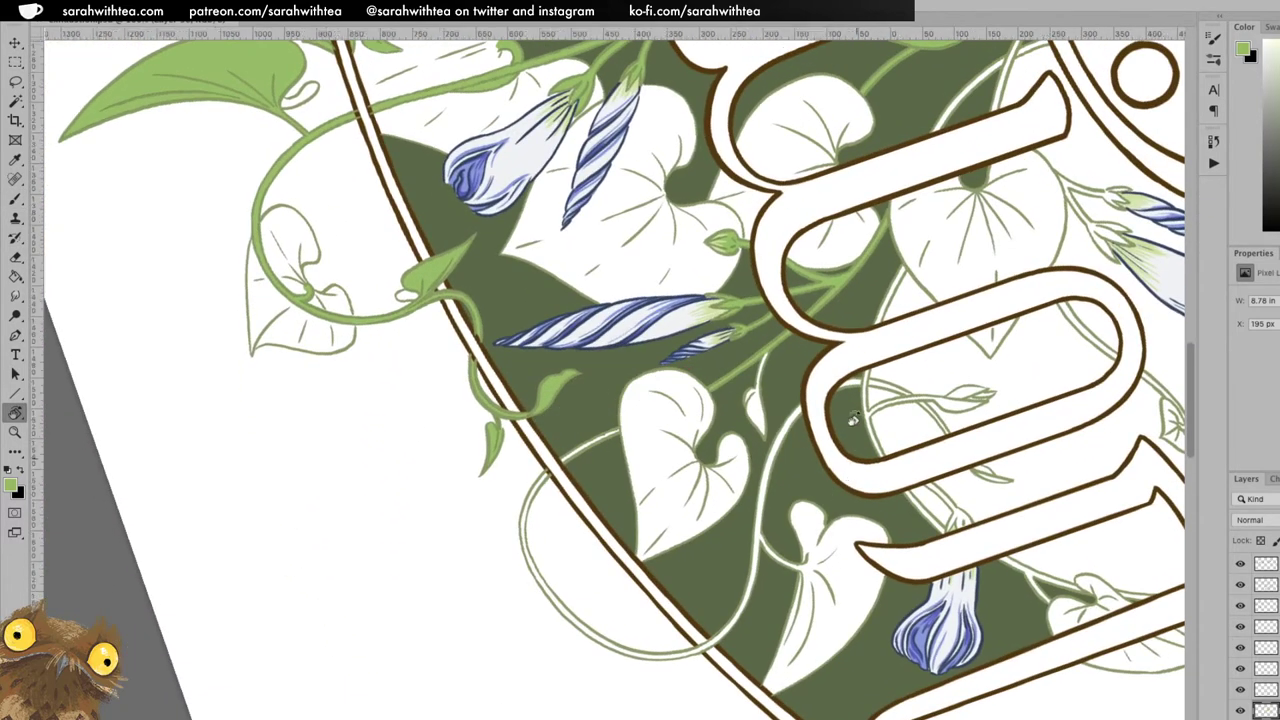
key("b")
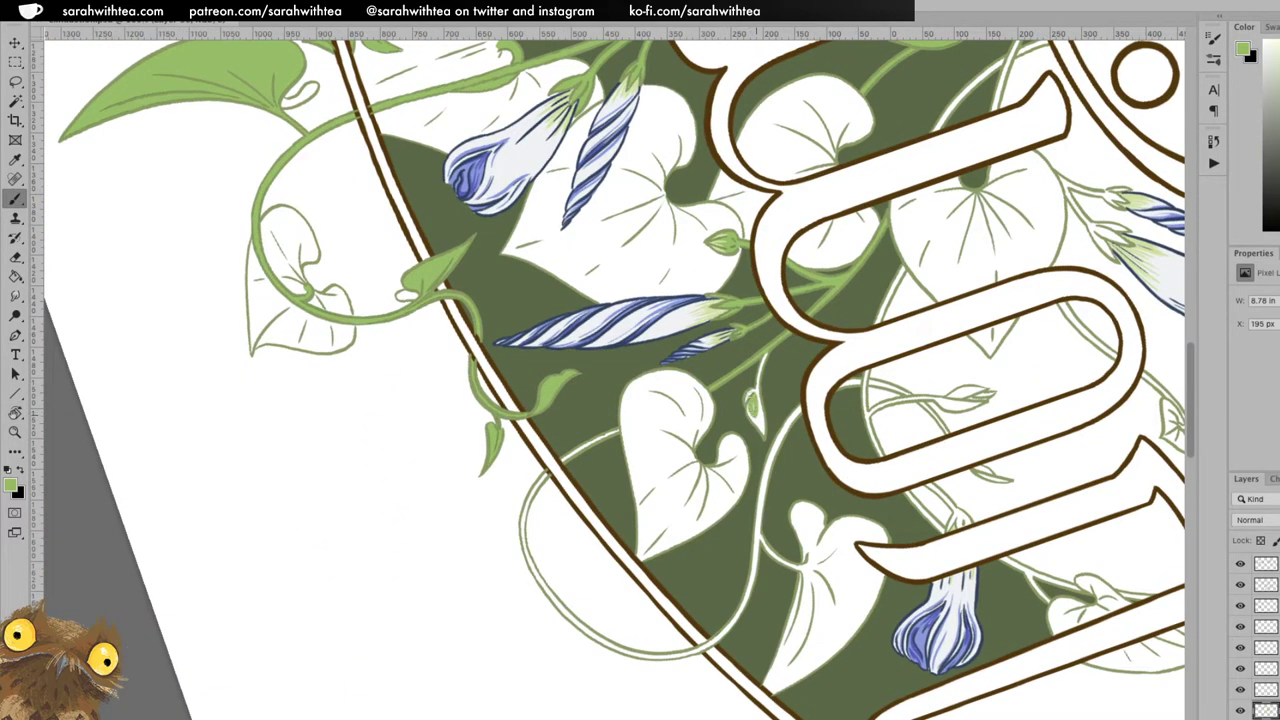
left_click_drag(752, 400, 768, 350)
left_click_drag(758, 402, 766, 430)
Paint the curved stem coming out from under the "o" light green, down to its fork with the folded leaf's stalk.
scroll(780, 475, "down", 3)
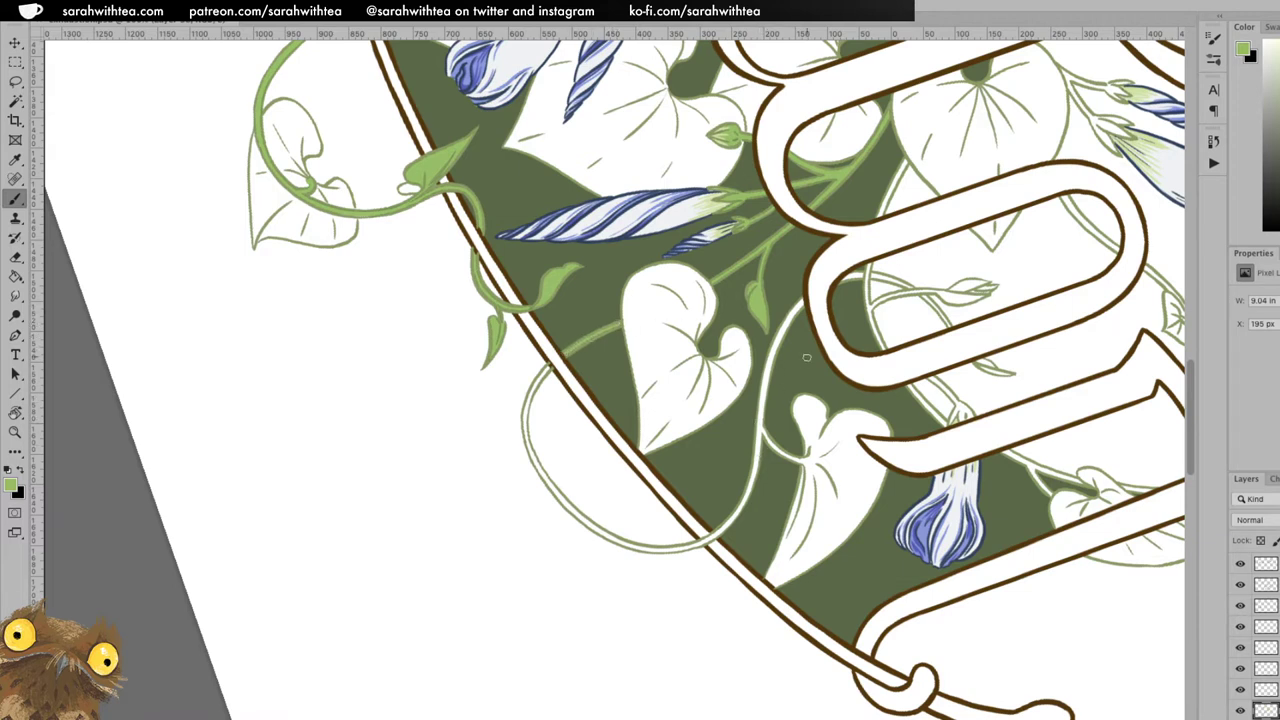
left_click_drag(761, 400, 776, 340)
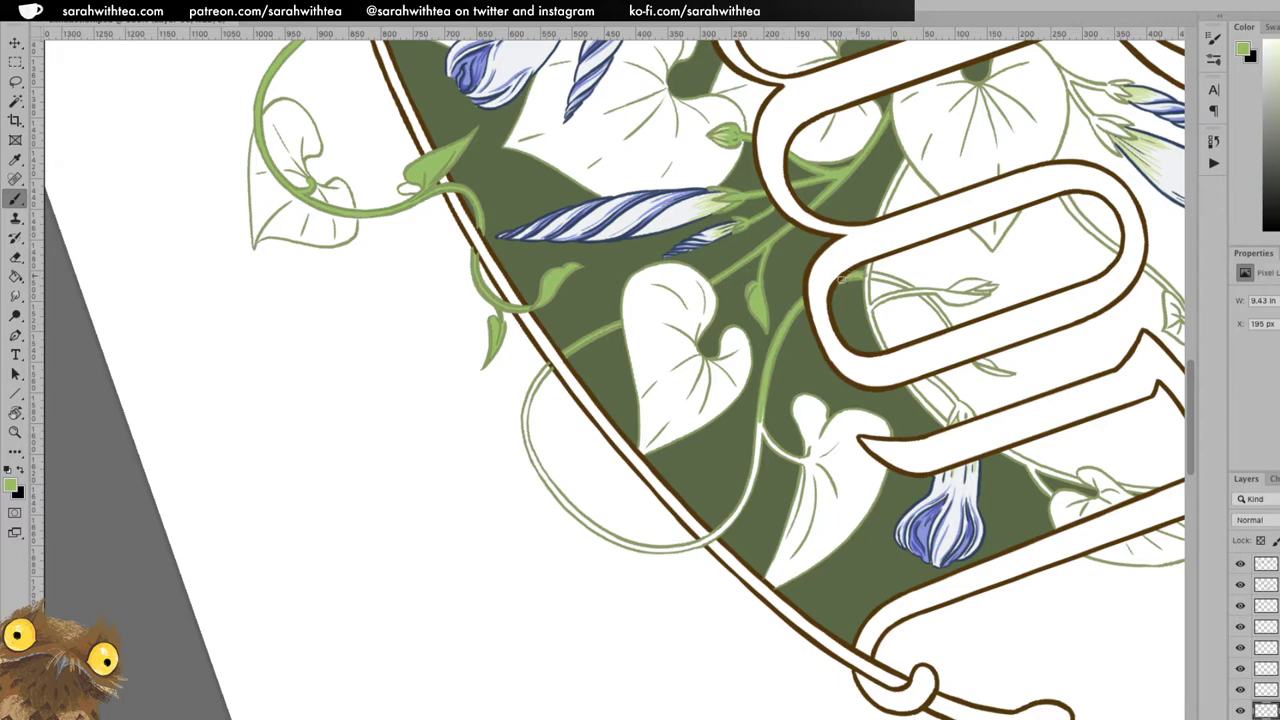
key("r")
mouse_move(868, 268)
left_mouse_down()
mouse_move(769, 197)
mouse_move(660, 172)
mouse_move(692, 182)
mouse_move(670, 171)
mouse_move(750, 285)
mouse_move(840, 330)
mouse_move(870, 322)
left_mouse_up()
key("e")
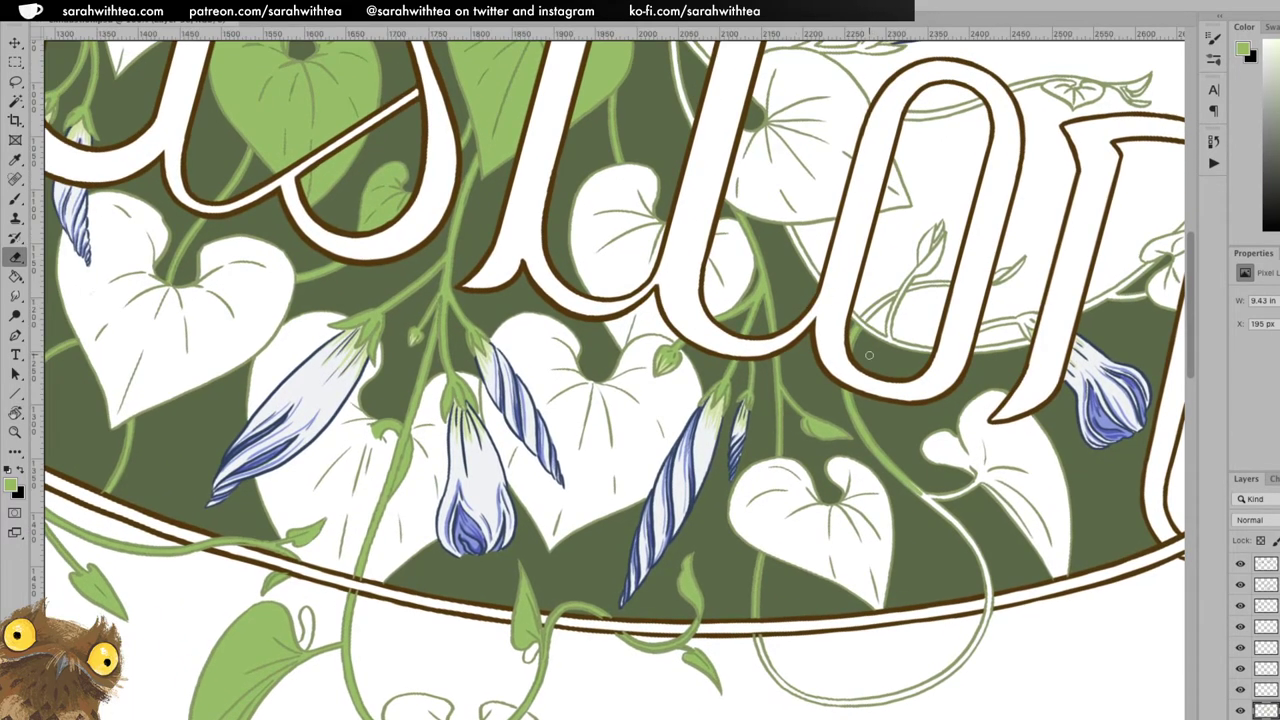
key("Escape")
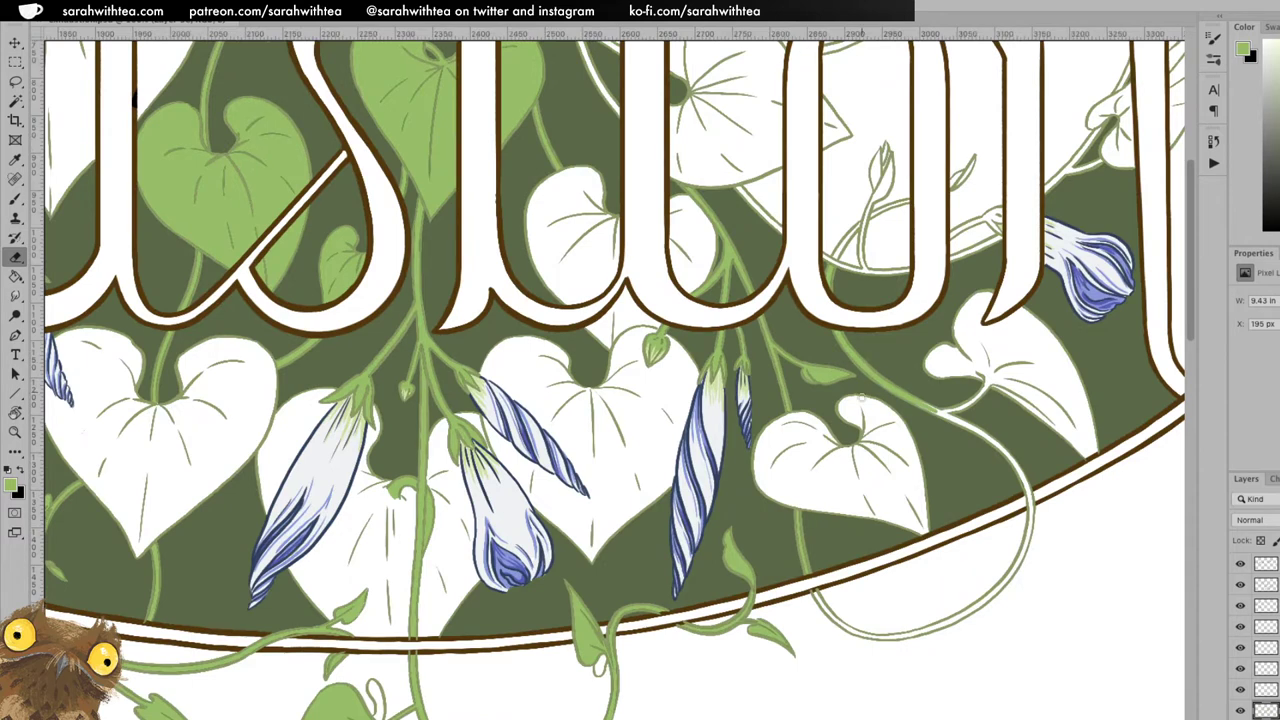
Paint the beginning of the stem loop below the border under the heart-shaped leaf light green.
left_click_drag(829, 486, 755, 356)
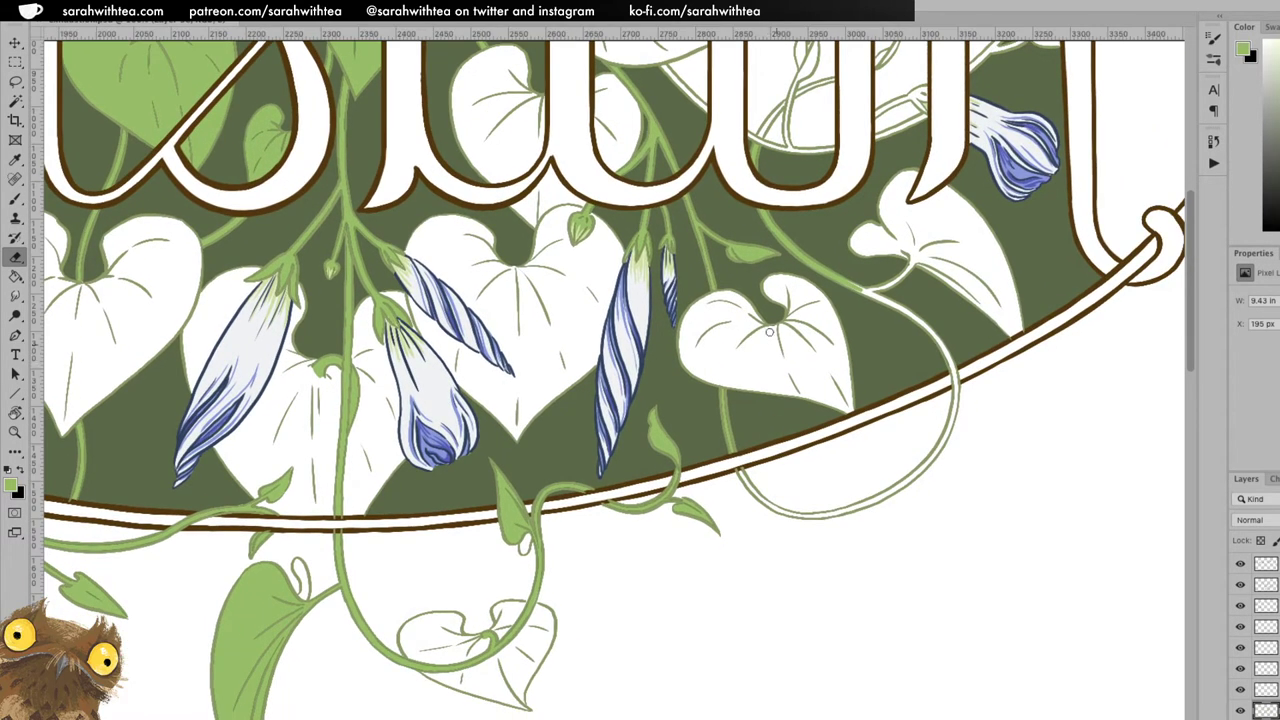
key("b")
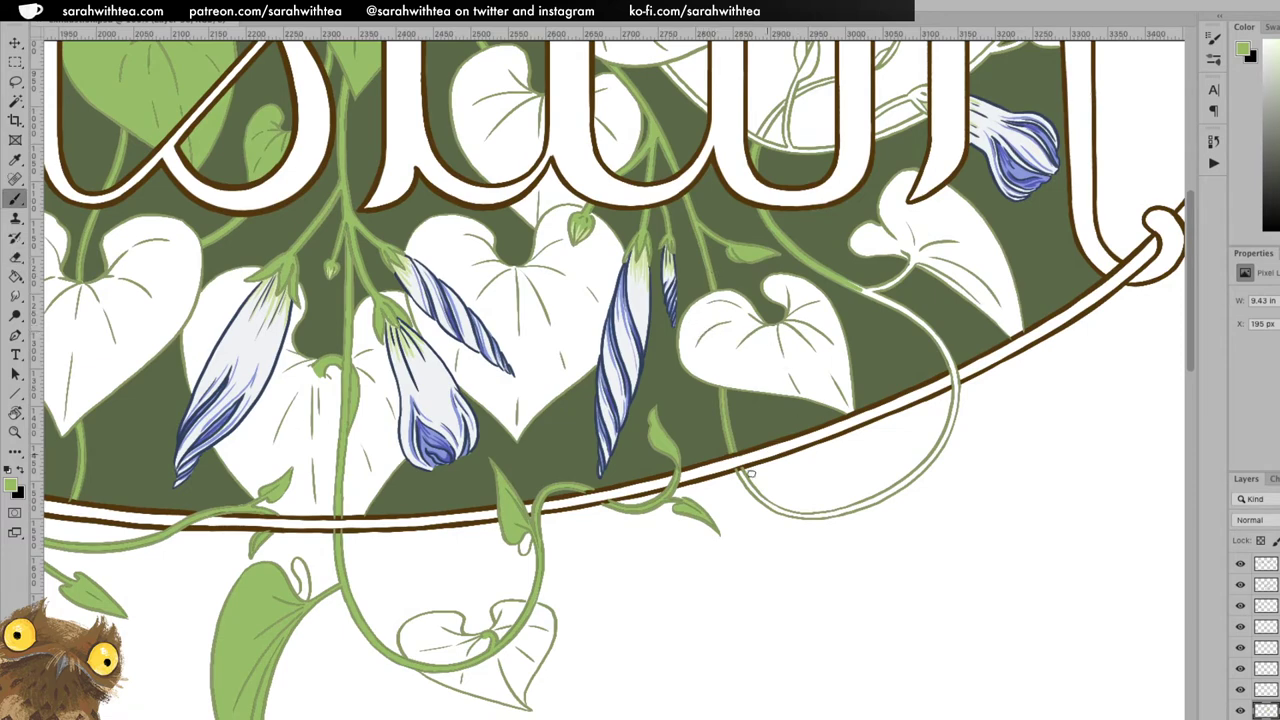
mouse_move(738, 468)
left_mouse_down()
mouse_move(771, 506)
mouse_move(800, 512)
left_mouse_up()
key("e")
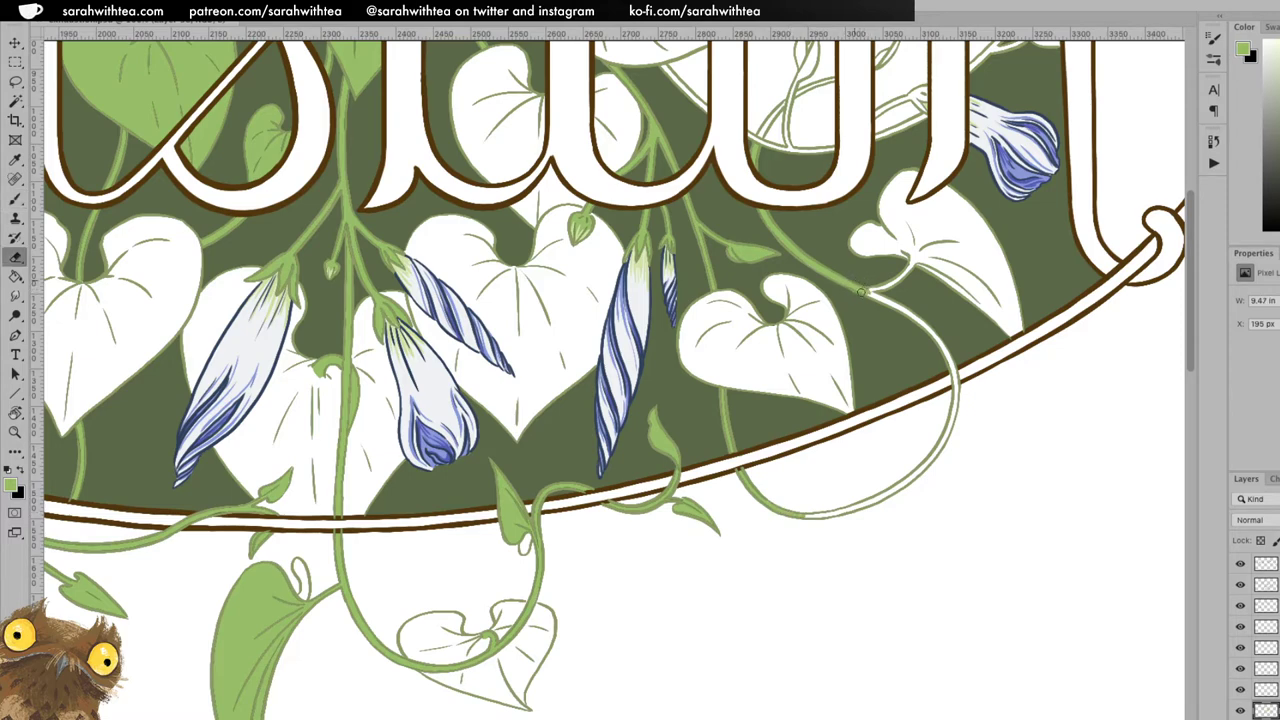
Paint the short stalk that branches off to the folded leaf beneath the "n" light green.
key("b")
left_click_drag(870, 291, 911, 265)
left_click_drag(907, 268, 913, 260)
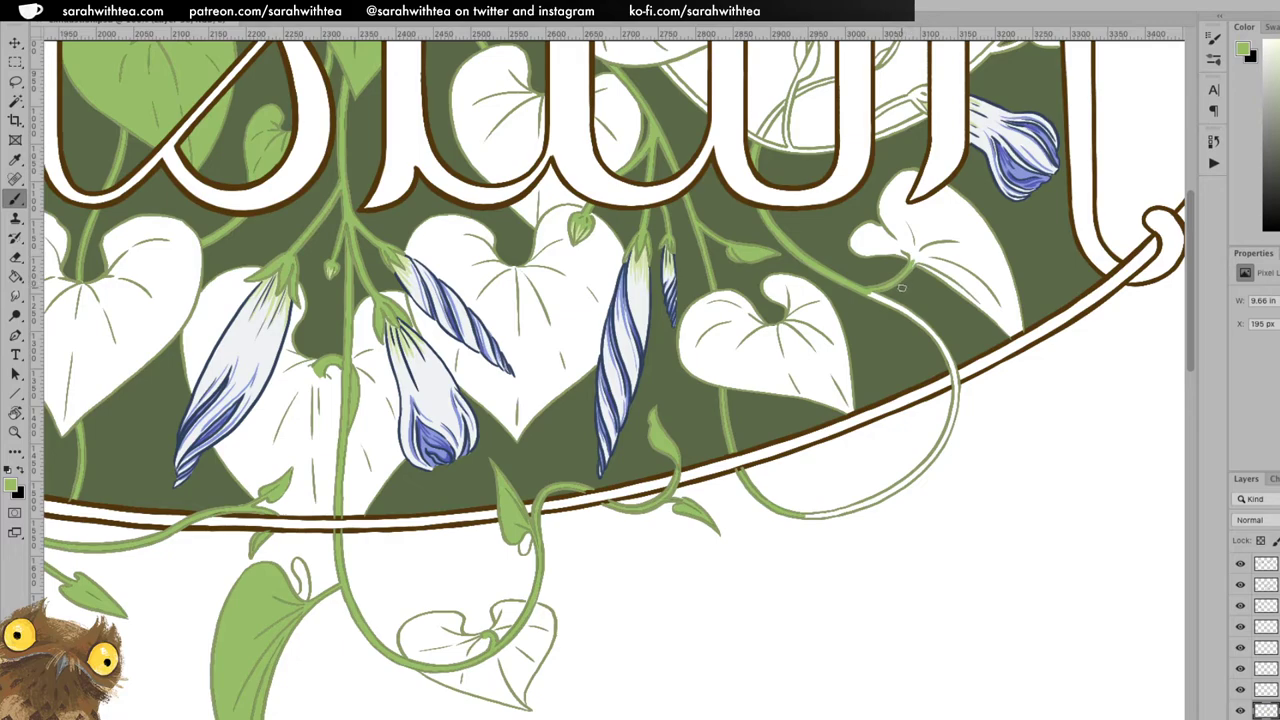
Paint the curved stem from the fork down across the oval border light green.
key("r")
mouse_move(1024, 315)
left_mouse_down()
mouse_move(1015, 380)
mouse_move(900, 582)
left_mouse_up()
mouse_move(911, 451)
left_mouse_down()
mouse_move(723, 331)
mouse_move(700, 293)
left_mouse_up()
key("b")
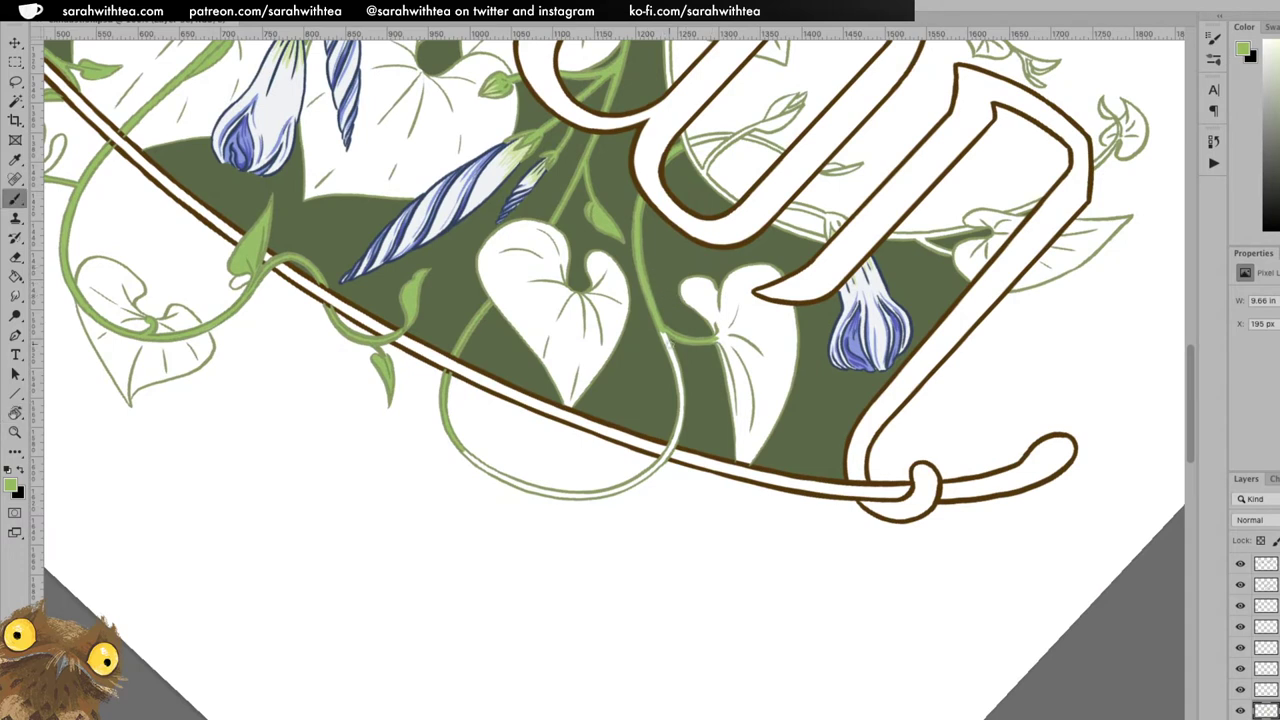
mouse_move(660, 330)
left_mouse_down()
mouse_move(682, 405)
mouse_move(664, 454)
left_mouse_up()
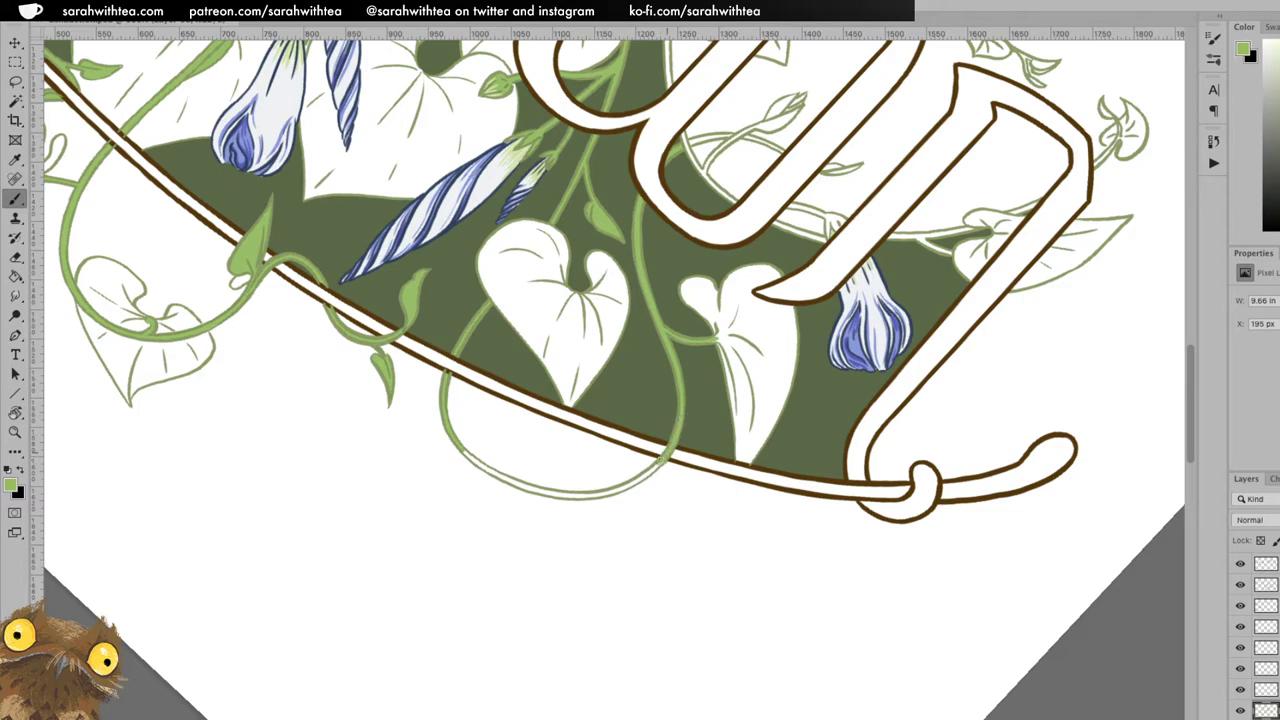
Paint the remaining part of the stem loop outside the oval border light green.
key("r")
mouse_move(667, 440)
left_mouse_down()
mouse_move(600, 386)
mouse_move(595, 398)
left_mouse_up()
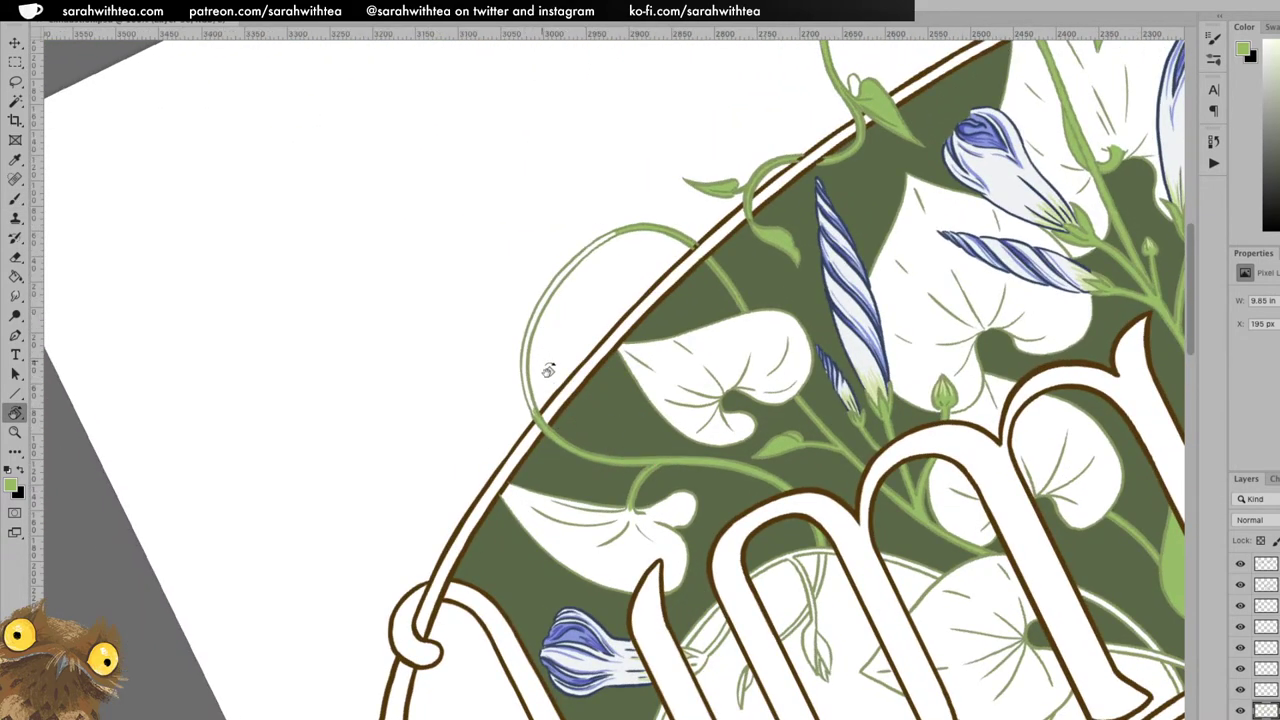
key("b")
mouse_move(522, 374)
left_mouse_down()
mouse_move(538, 275)
mouse_move(614, 233)
left_mouse_up()
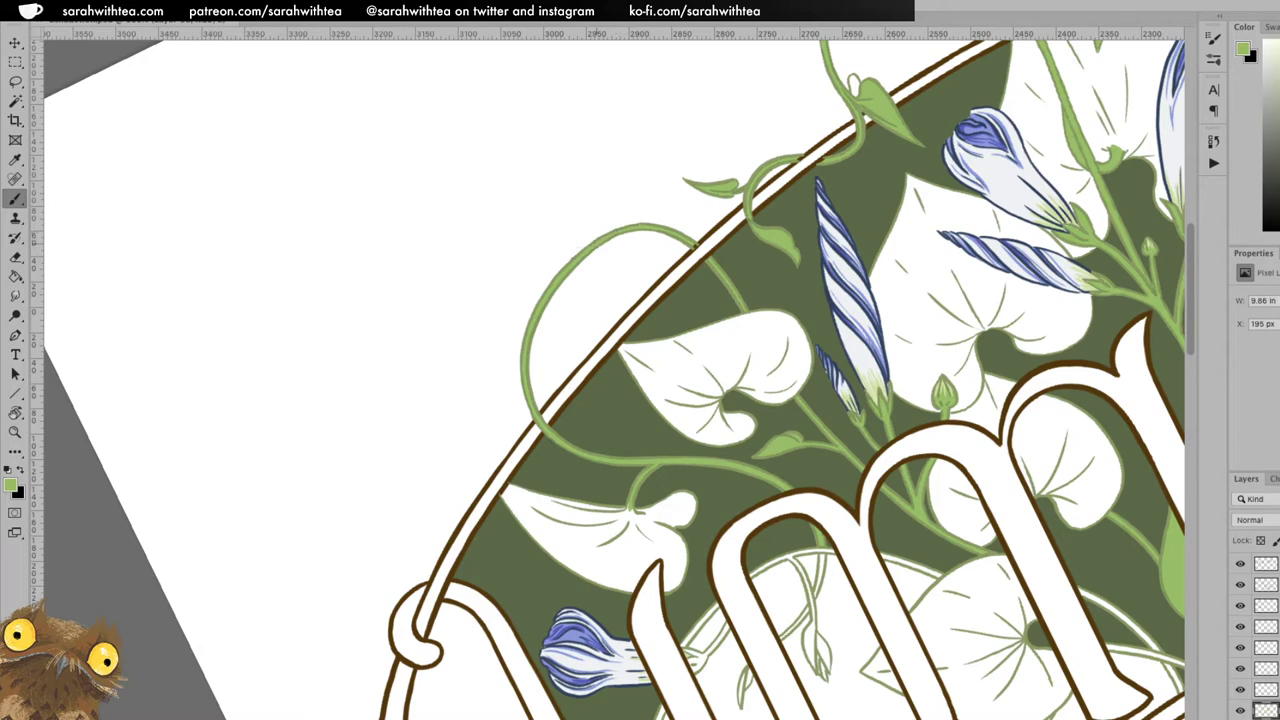
key("e")
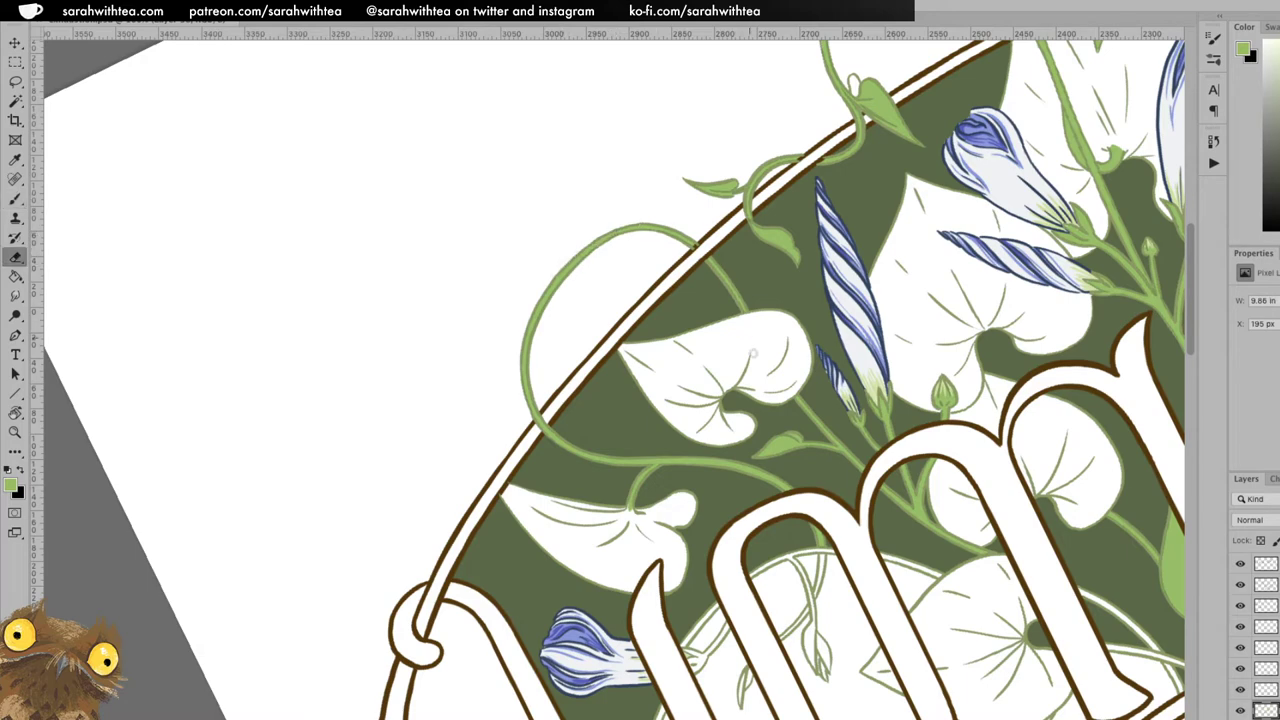
key("Escape")
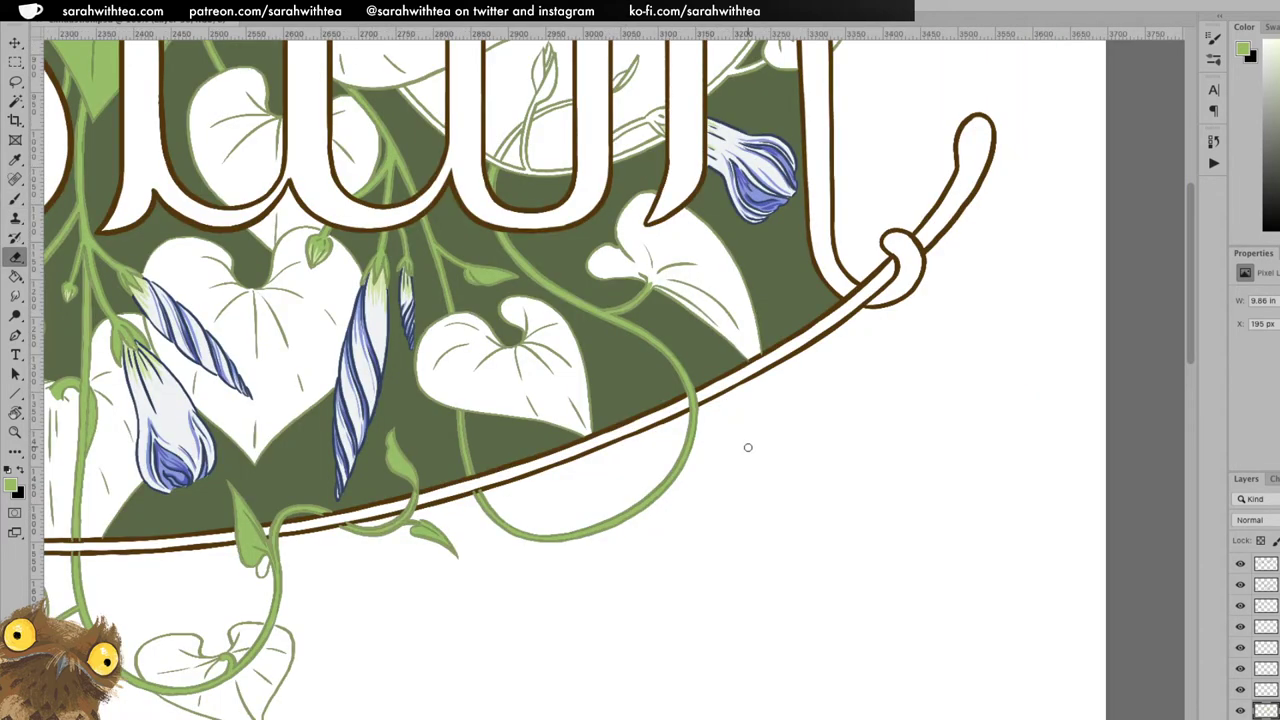
Outline the folded leaf beneath the "n" in light green and fill its interior with the same color.
key("b")
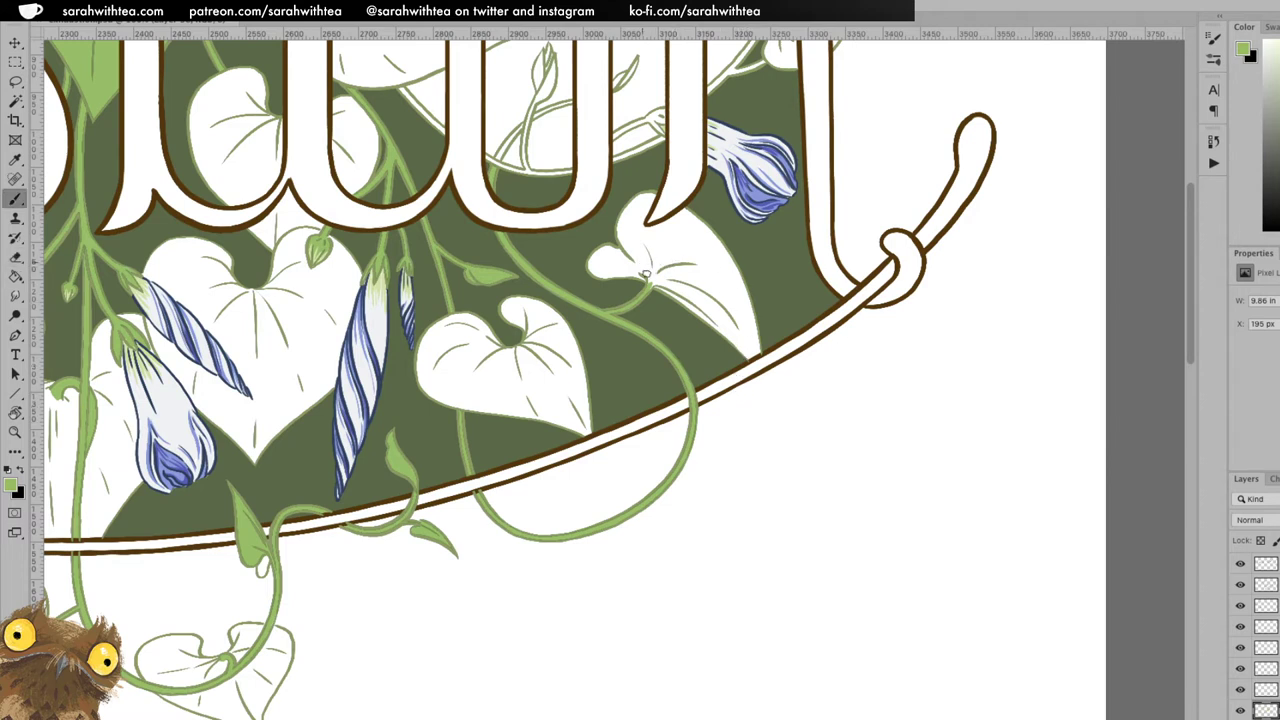
mouse_move(631, 258)
left_mouse_down()
mouse_move(590, 266)
mouse_move(595, 254)
mouse_move(589, 268)
mouse_move(609, 246)
mouse_move(597, 254)
mouse_move(630, 253)
mouse_move(617, 229)
mouse_move(649, 192)
mouse_move(640, 228)
mouse_move(684, 210)
mouse_move(705, 230)
mouse_move(695, 217)
mouse_move(747, 302)
mouse_move(736, 271)
mouse_move(753, 355)
left_mouse_up()
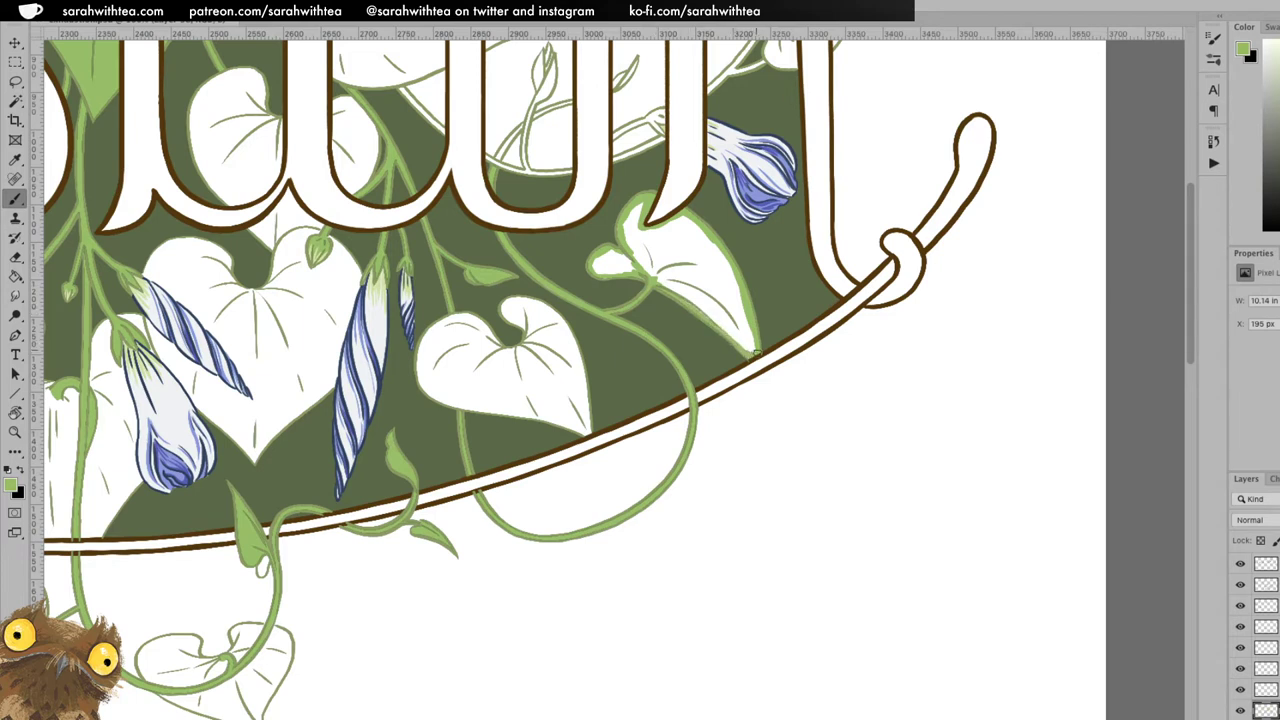
key("g")
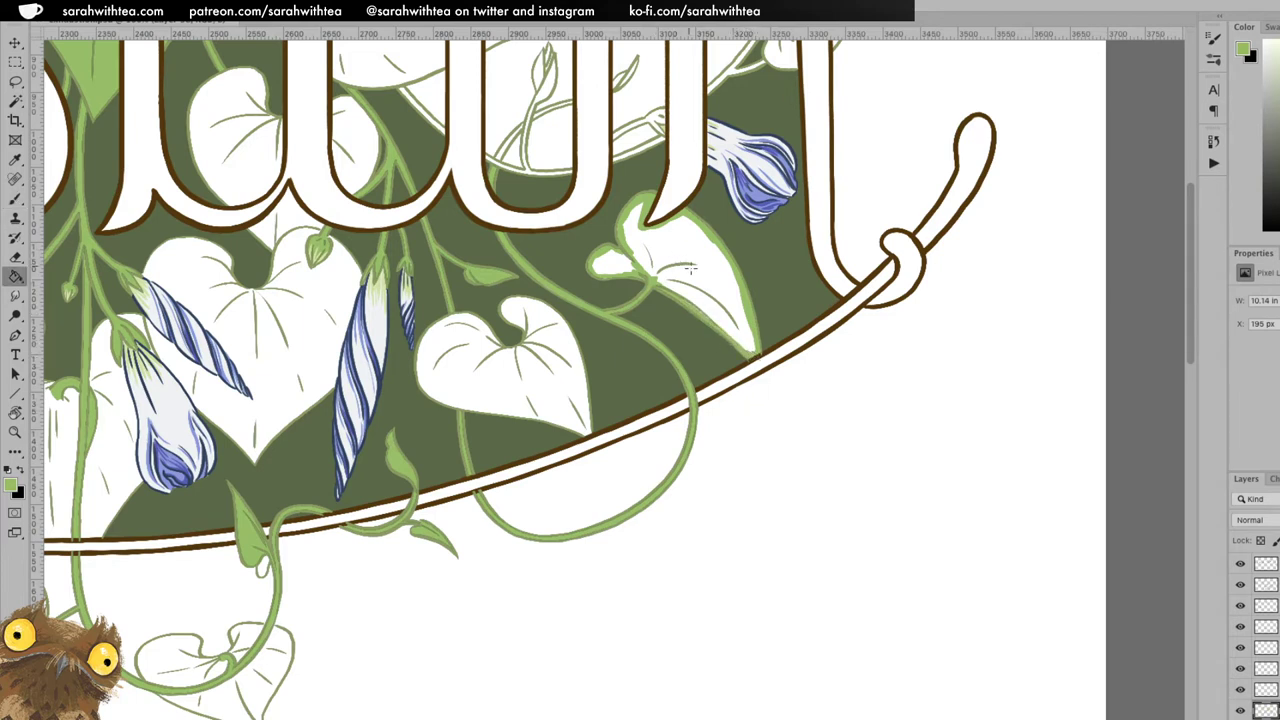
left_click(681, 270)
left_click(659, 291)
key("b")
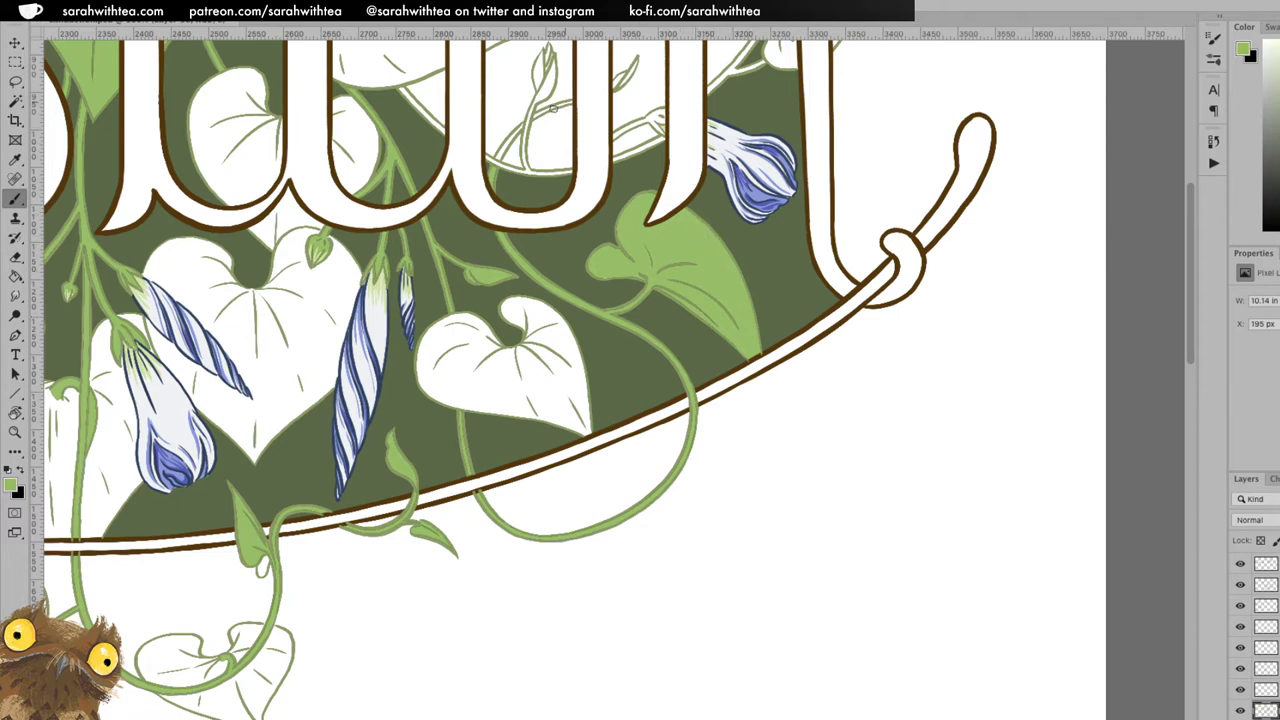
Outline the heart-shaped leaf beneath the "o" in light green and fill its interior with the same color.
left_click_drag(641, 351, 891, 334)
mouse_move(697, 378)
left_mouse_down()
mouse_move(691, 329)
mouse_move(687, 361)
mouse_move(718, 305)
mouse_move(756, 323)
mouse_move(743, 303)
mouse_move(789, 338)
mouse_move(777, 338)
mouse_move(797, 318)
mouse_move(765, 284)
left_mouse_up()
key("r")
key("e")
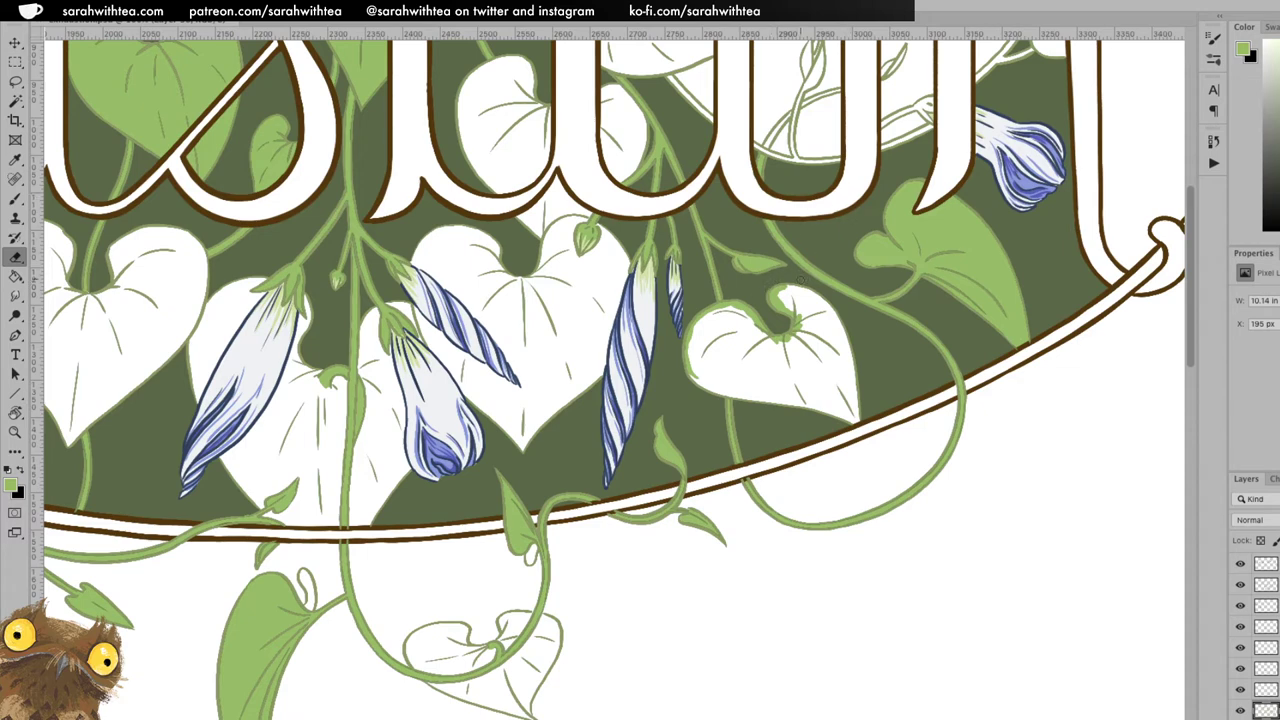
key("b")
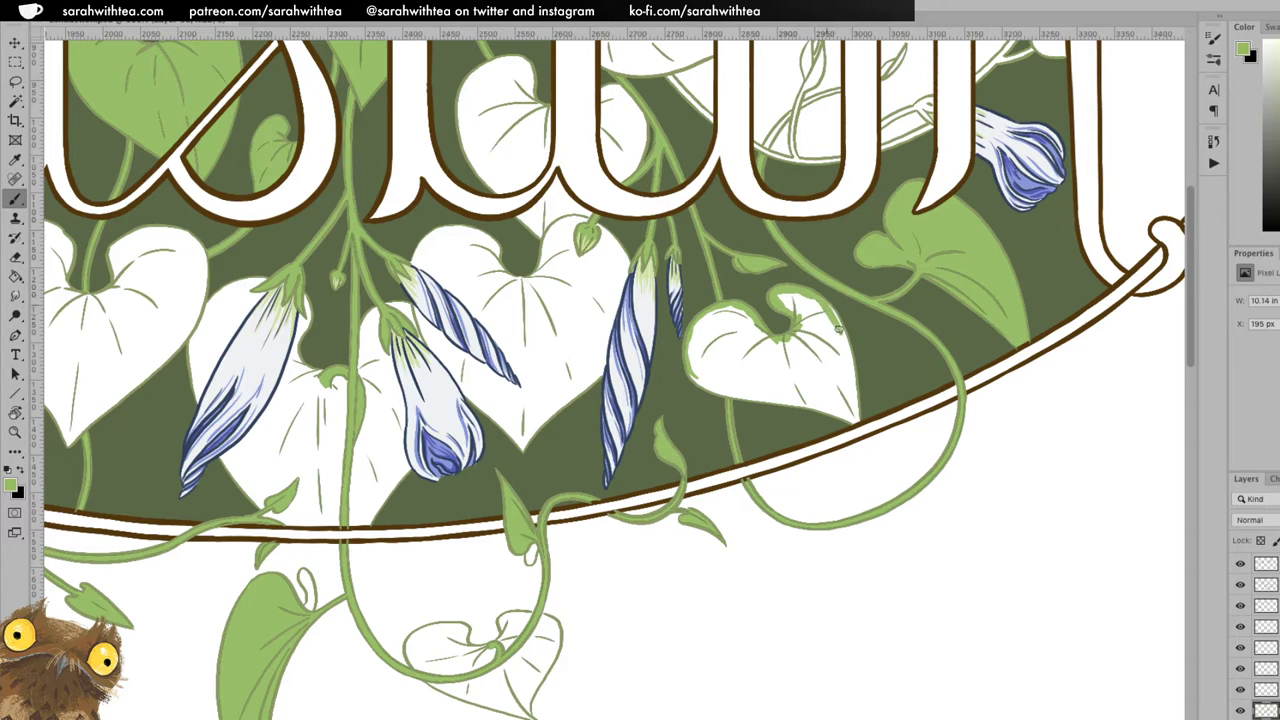
left_click_drag(845, 342, 857, 420)
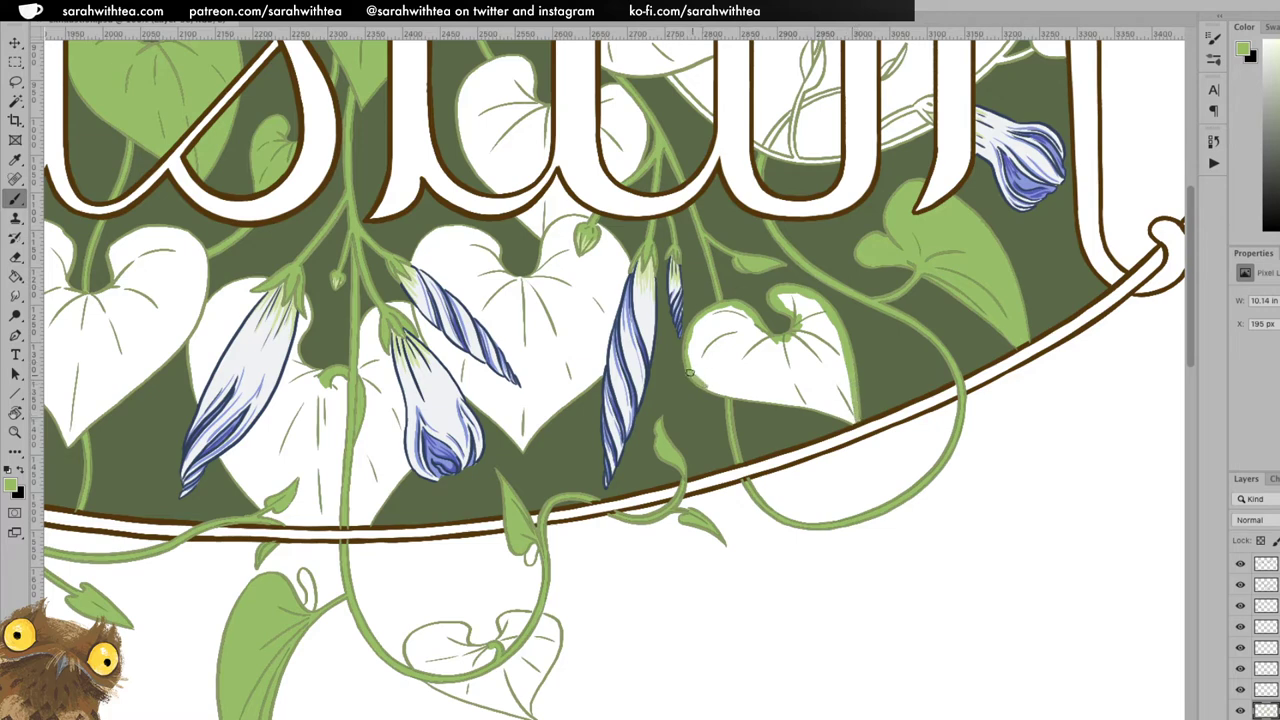
left_click_drag(711, 389, 841, 417)
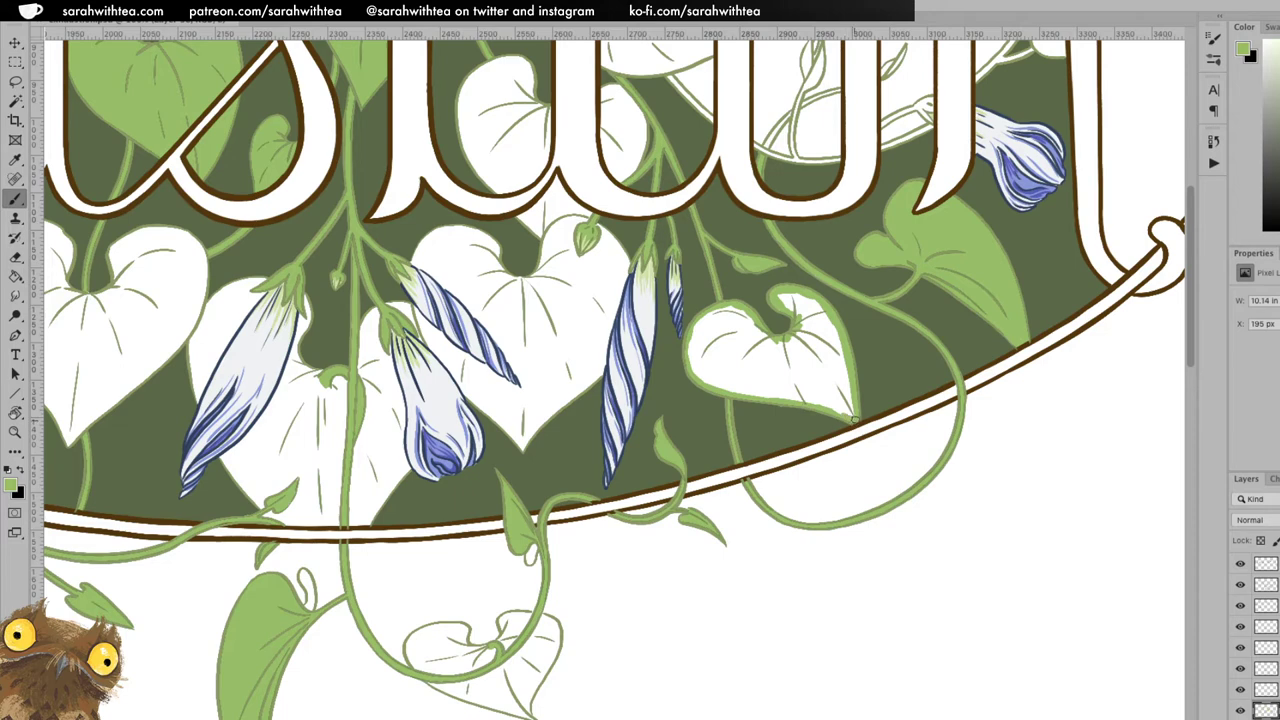
key("r")
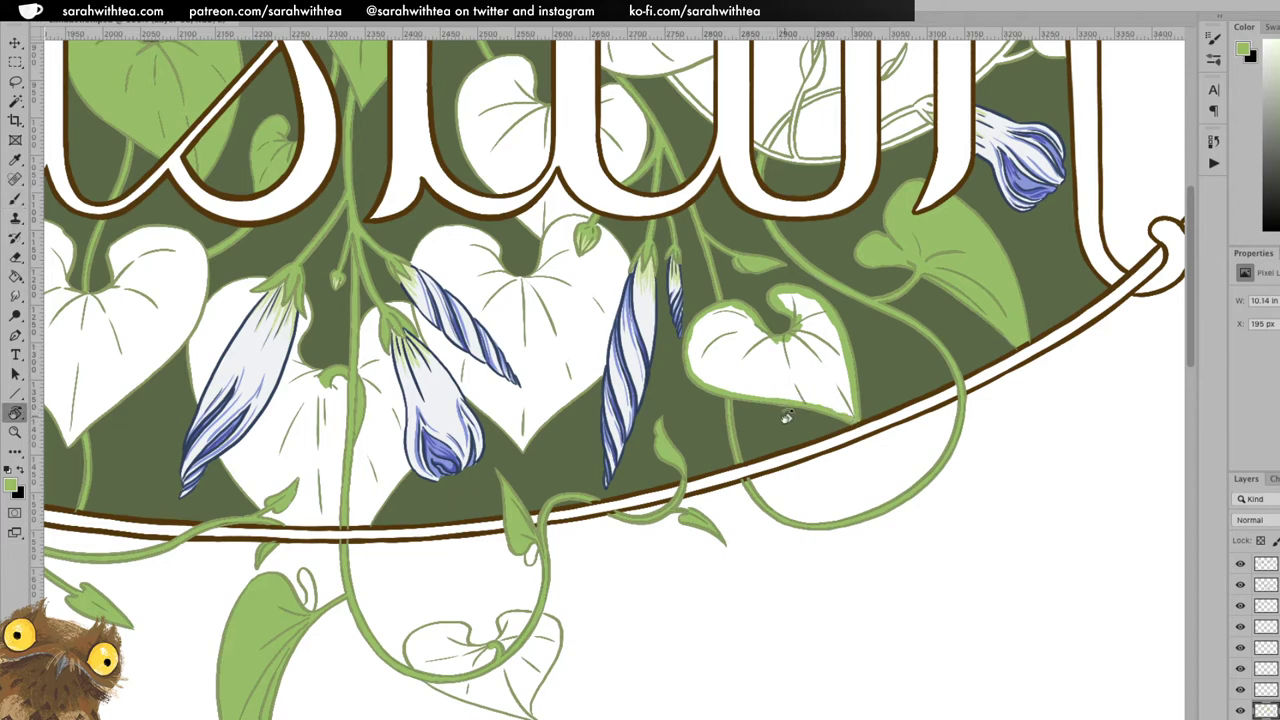
key("e")
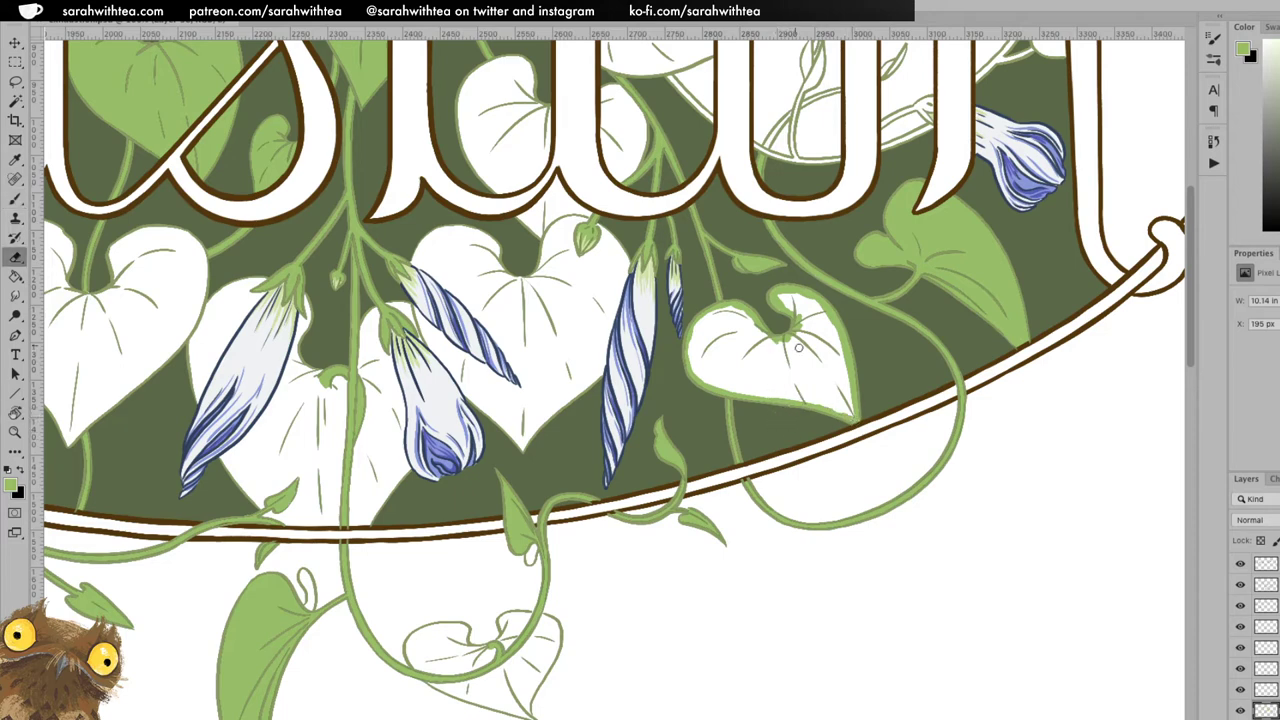
key("g")
left_click(806, 358)
key("b")
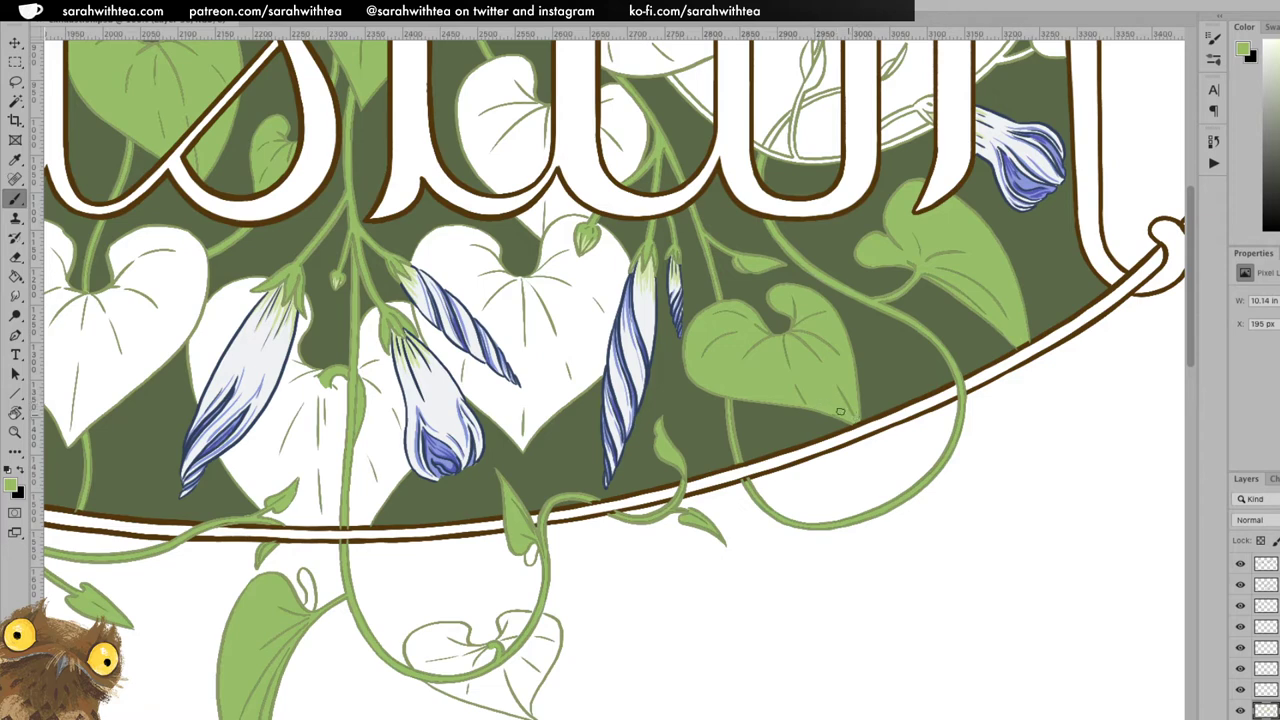
Paint the stem and the small folded leaf inside the "n" light green.
left_click_drag(819, 265, 755, 495)
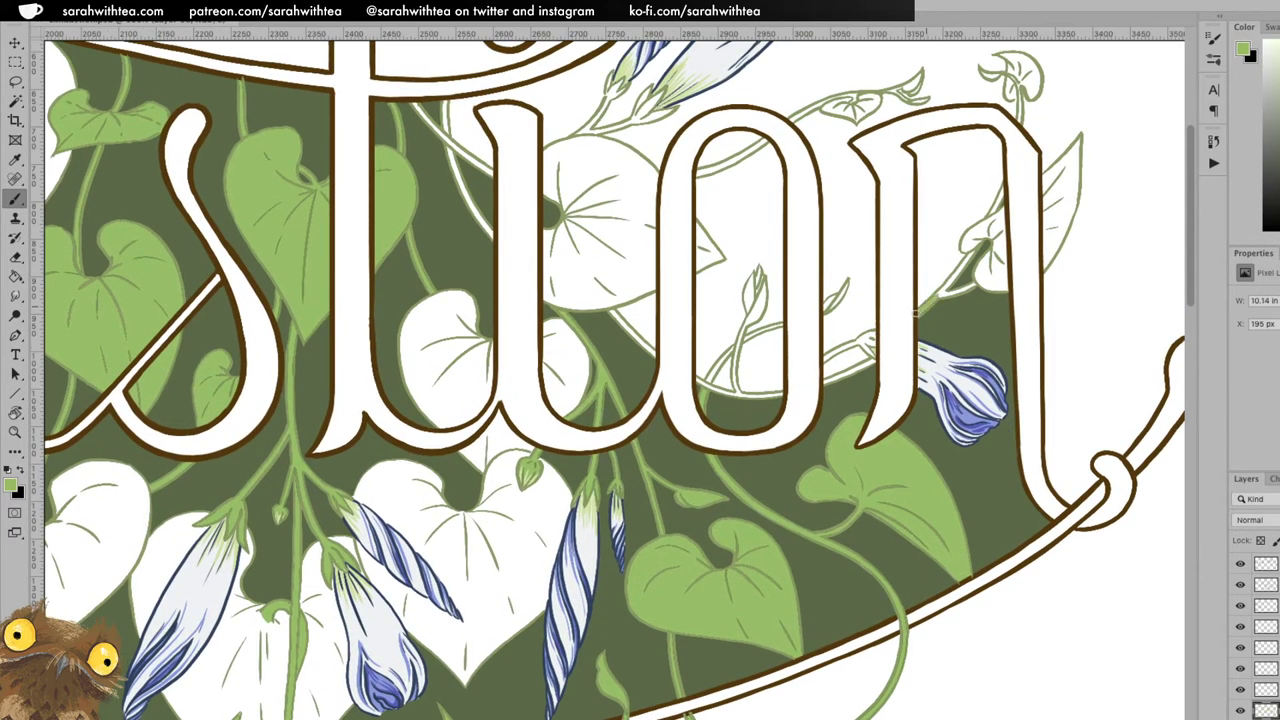
left_click_drag(925, 305, 966, 264)
left_click_drag(1050, 247, 888, 319)
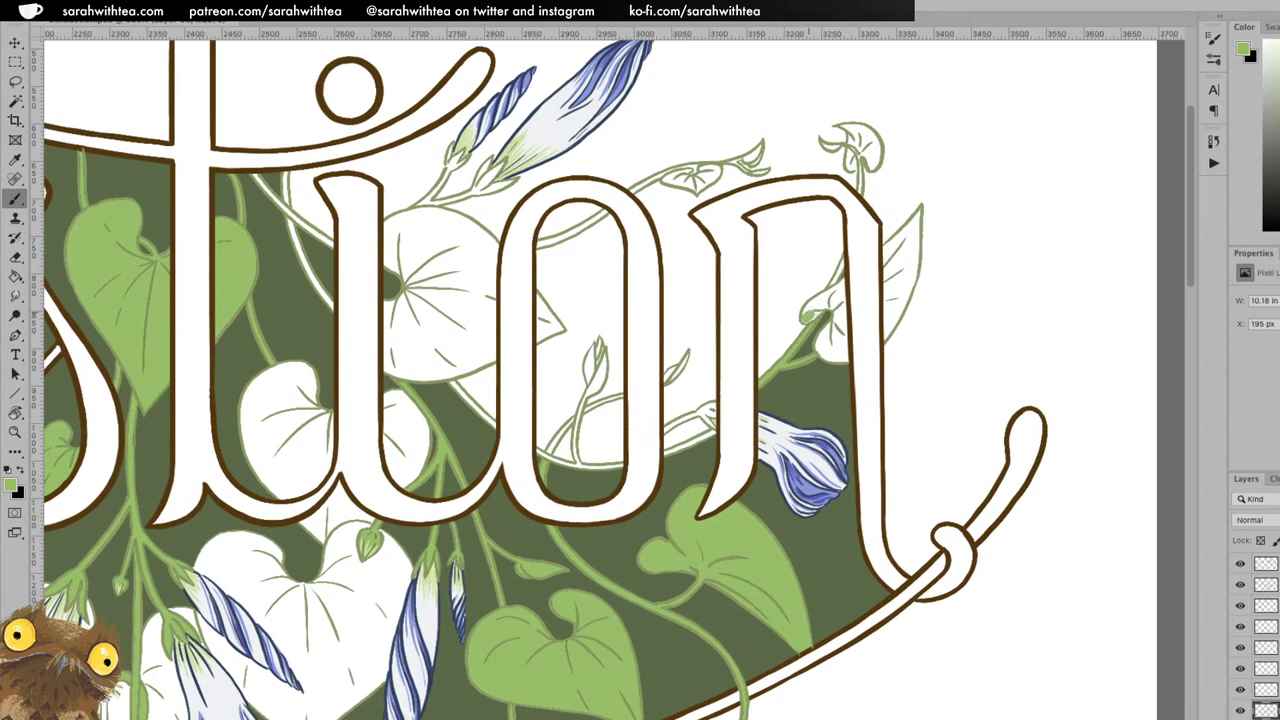
mouse_move(804, 313)
left_mouse_down()
mouse_move(834, 290)
mouse_move(844, 259)
left_mouse_up()
mouse_move(844, 282)
left_mouse_down()
mouse_move(819, 349)
mouse_move(843, 324)
mouse_move(822, 352)
mouse_move(840, 352)
left_mouse_up()
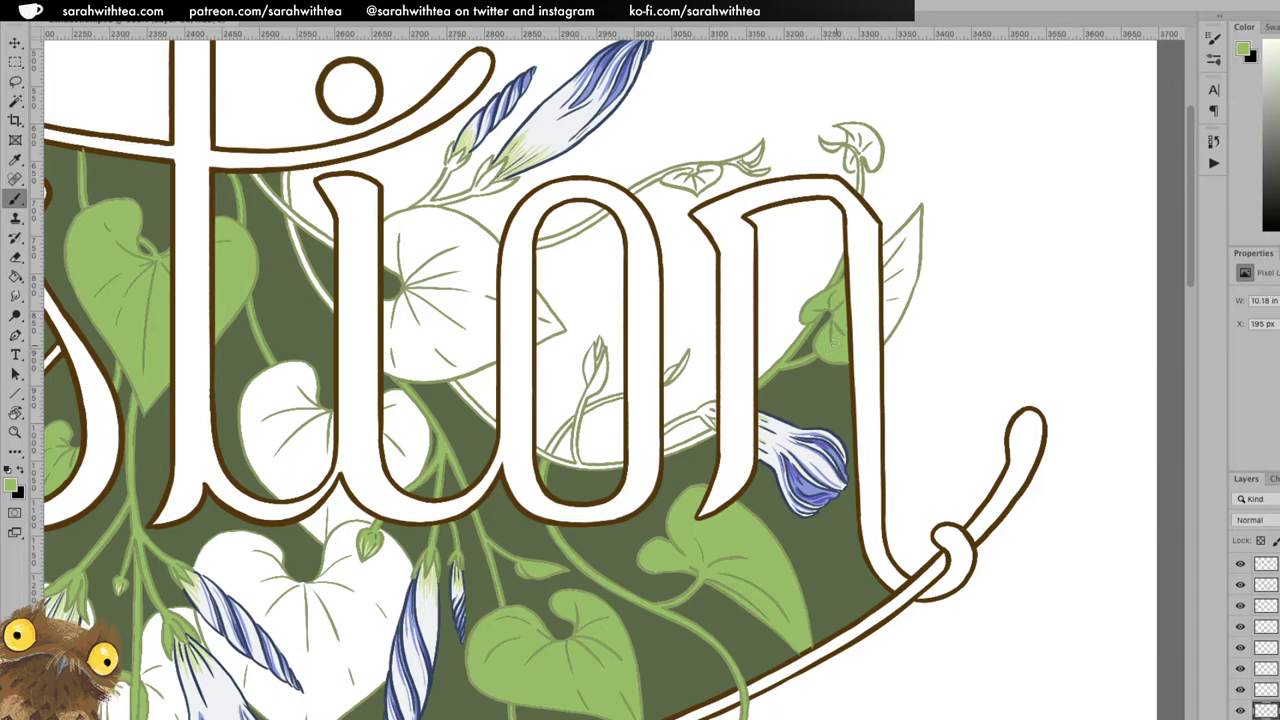
Paint the small curled leaf above the "n" and the pointed leaf beside its outer stroke light green.
mouse_move(824, 141)
left_mouse_down()
mouse_move(850, 158)
mouse_move(859, 195)
mouse_move(856, 146)
mouse_move(870, 168)
left_mouse_up()
mouse_move(876, 144)
left_mouse_down()
mouse_move(874, 166)
mouse_move(848, 126)
left_mouse_up()
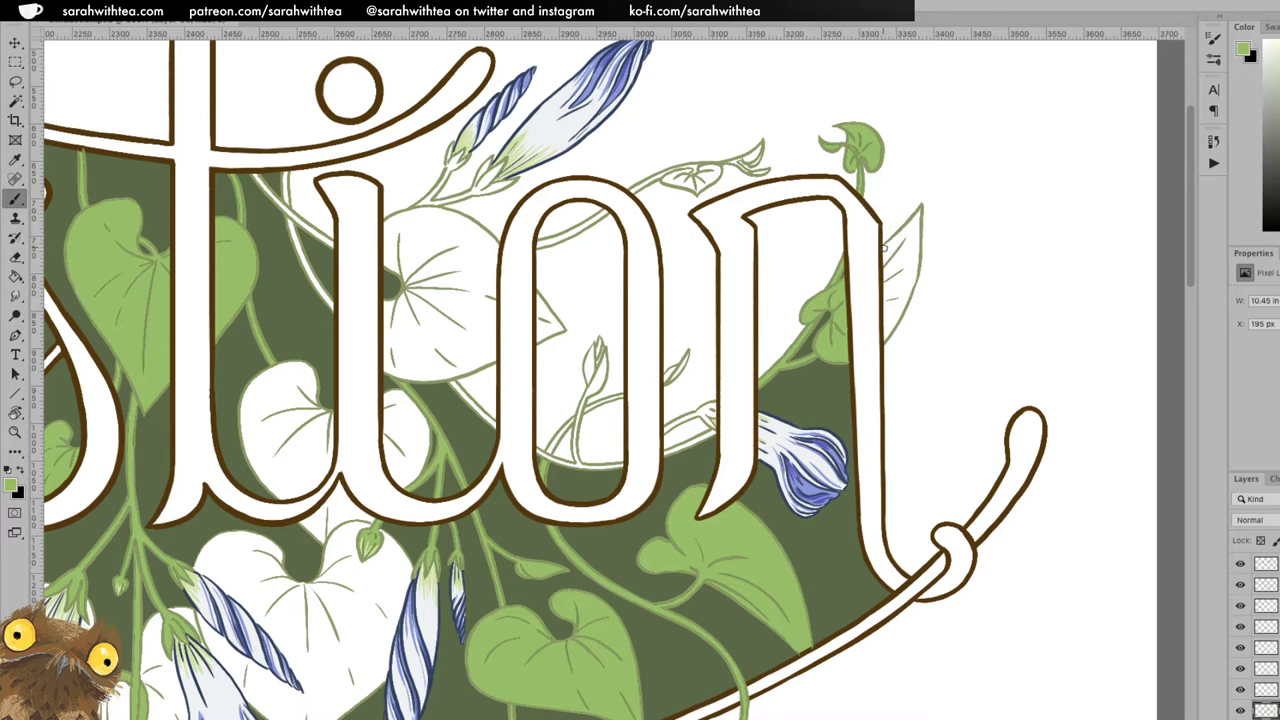
left_click_drag(919, 208, 915, 267)
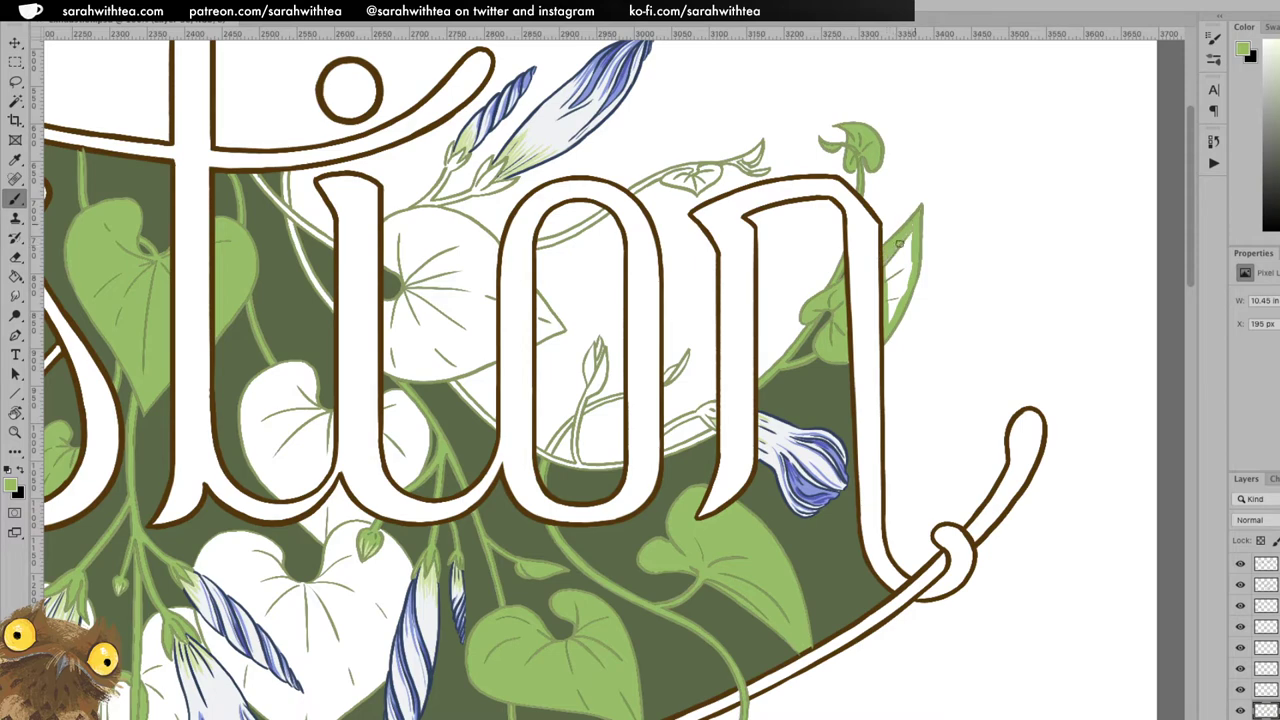
left_click_drag(887, 264, 893, 312)
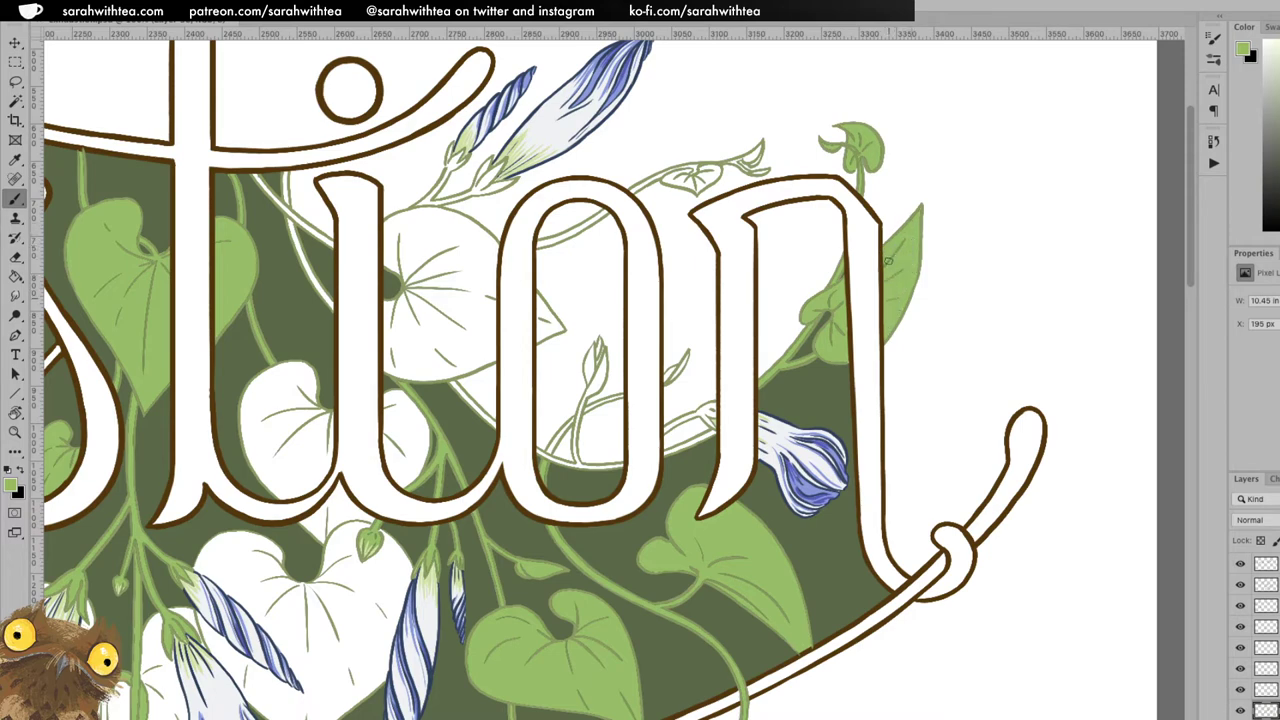
key("e")
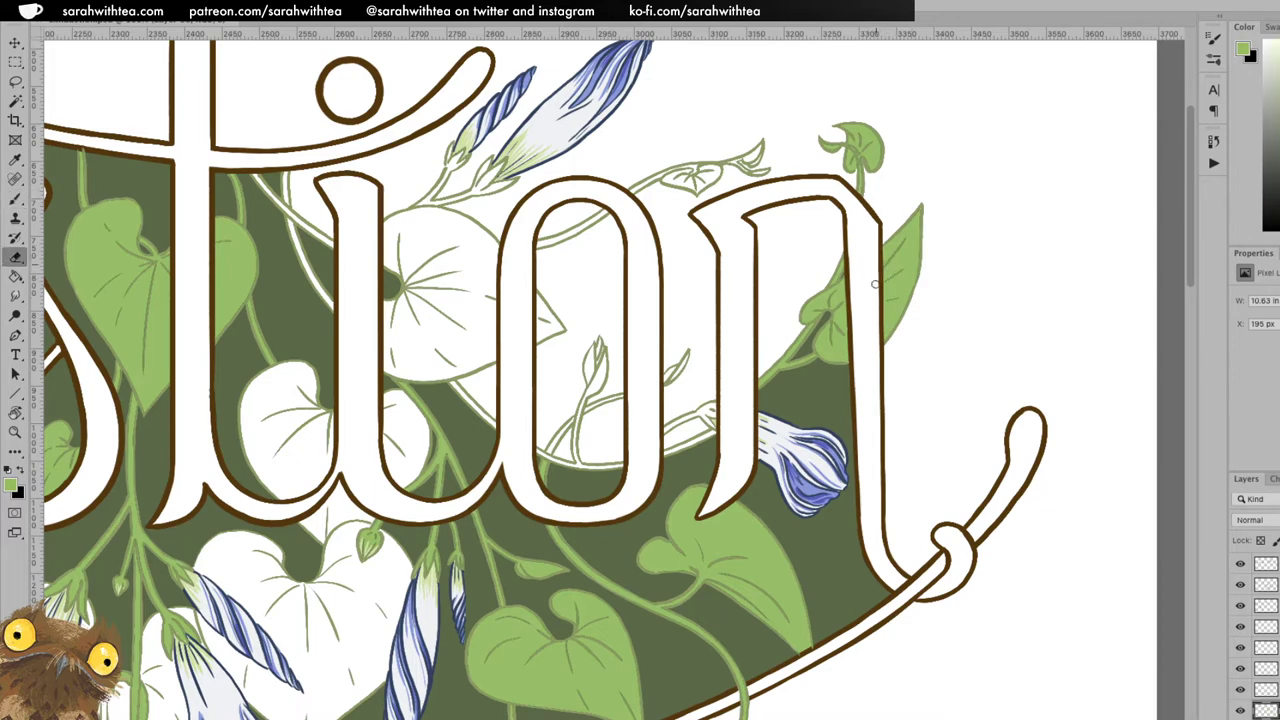
key("b")
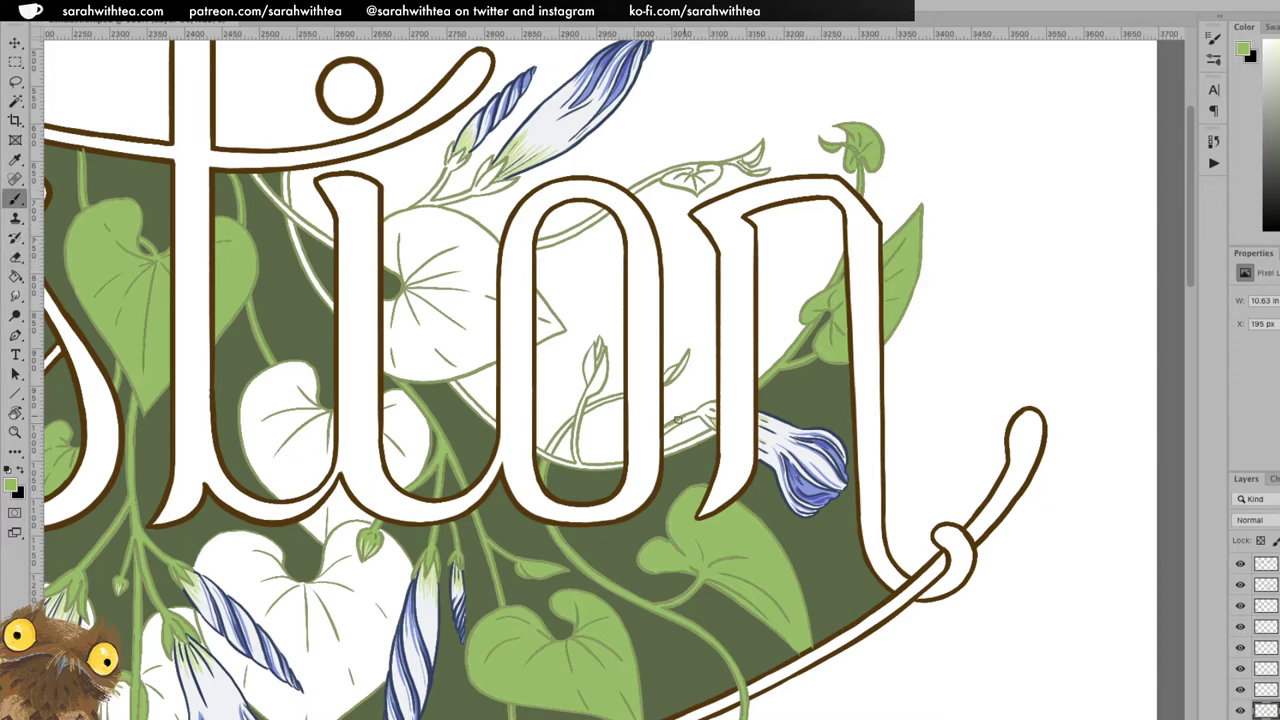
Paint the flower calyx beside the "n" and the stems and buds running through the "o" light green.
left_click_drag(675, 424, 711, 406)
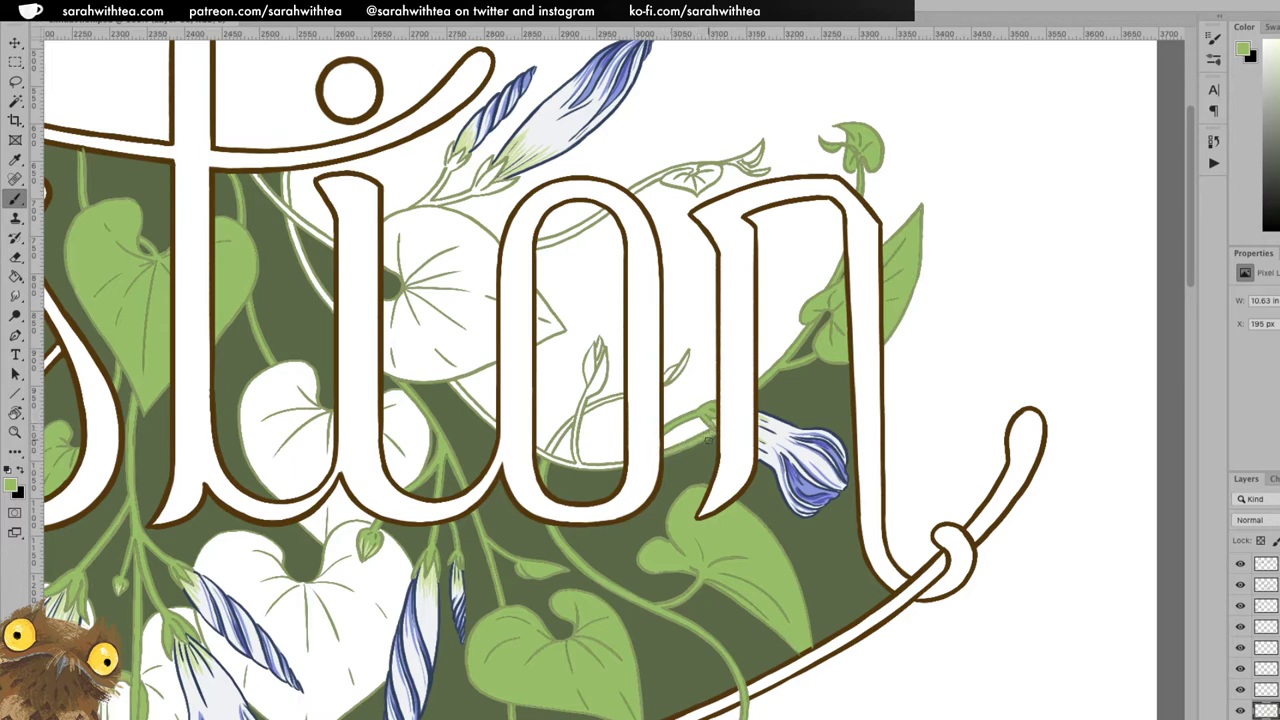
mouse_move(666, 381)
left_mouse_down()
mouse_move(685, 356)
mouse_move(669, 377)
left_mouse_up()
mouse_move(548, 454)
left_mouse_down()
mouse_move(566, 432)
mouse_move(552, 444)
left_mouse_up()
key("e")
key("b")
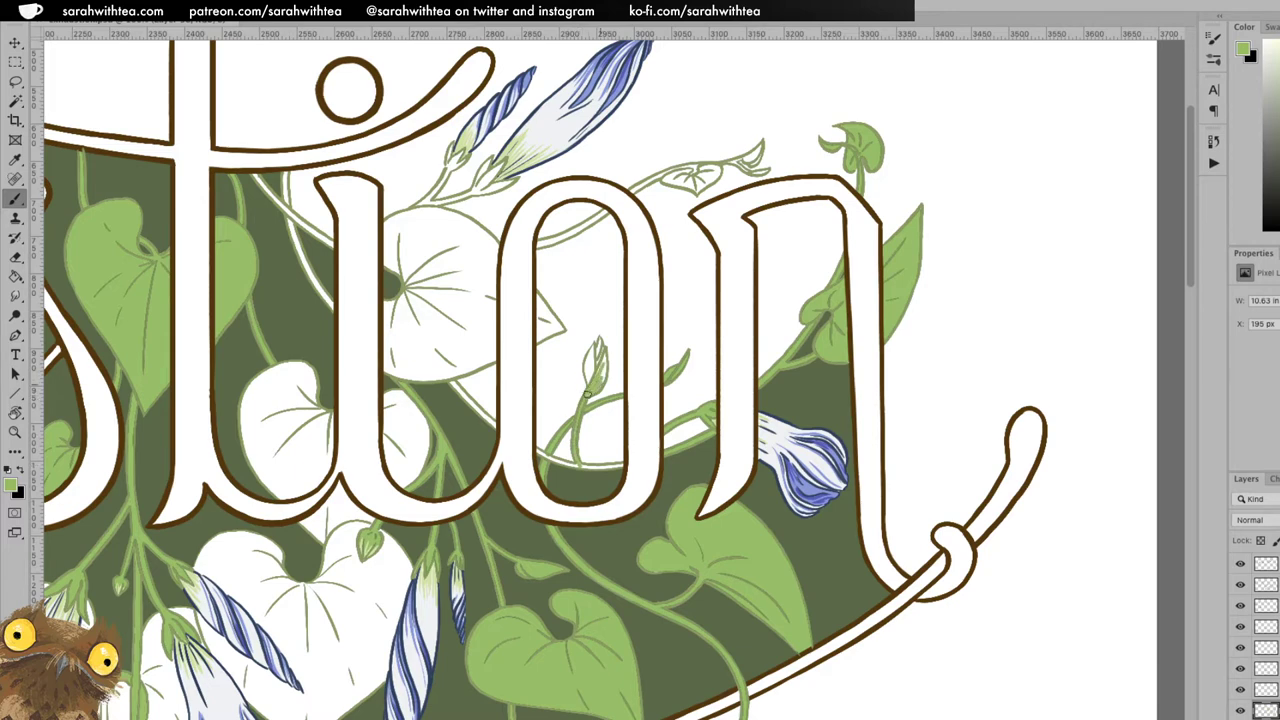
mouse_move(599, 356)
left_mouse_down()
mouse_move(591, 392)
mouse_move(593, 348)
left_mouse_up()
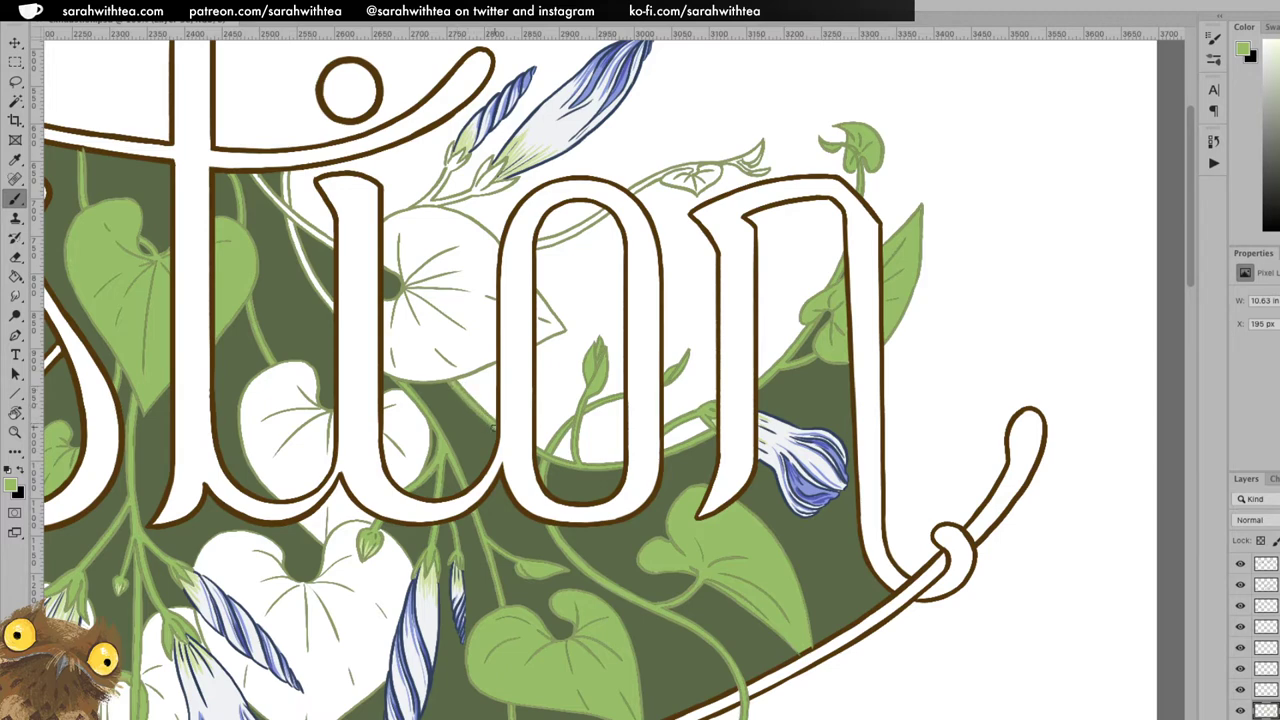
Paint the upper stem crossing the "o" and the small leaves at its tip light green, cleaning up the edges.
mouse_move(537, 243)
left_mouse_down()
mouse_move(686, 167)
mouse_move(665, 180)
mouse_move(710, 168)
mouse_move(704, 186)
mouse_move(672, 186)
mouse_move(759, 148)
mouse_move(729, 163)
mouse_move(751, 171)
left_mouse_up()
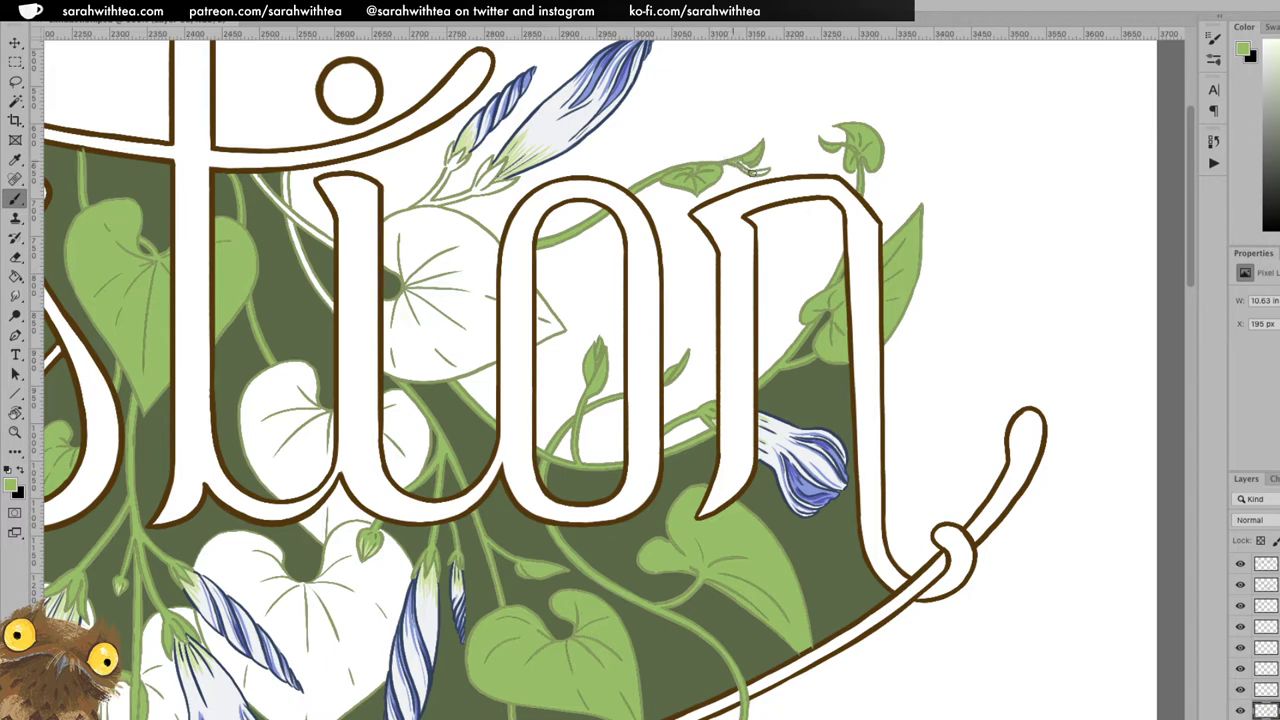
key("e")
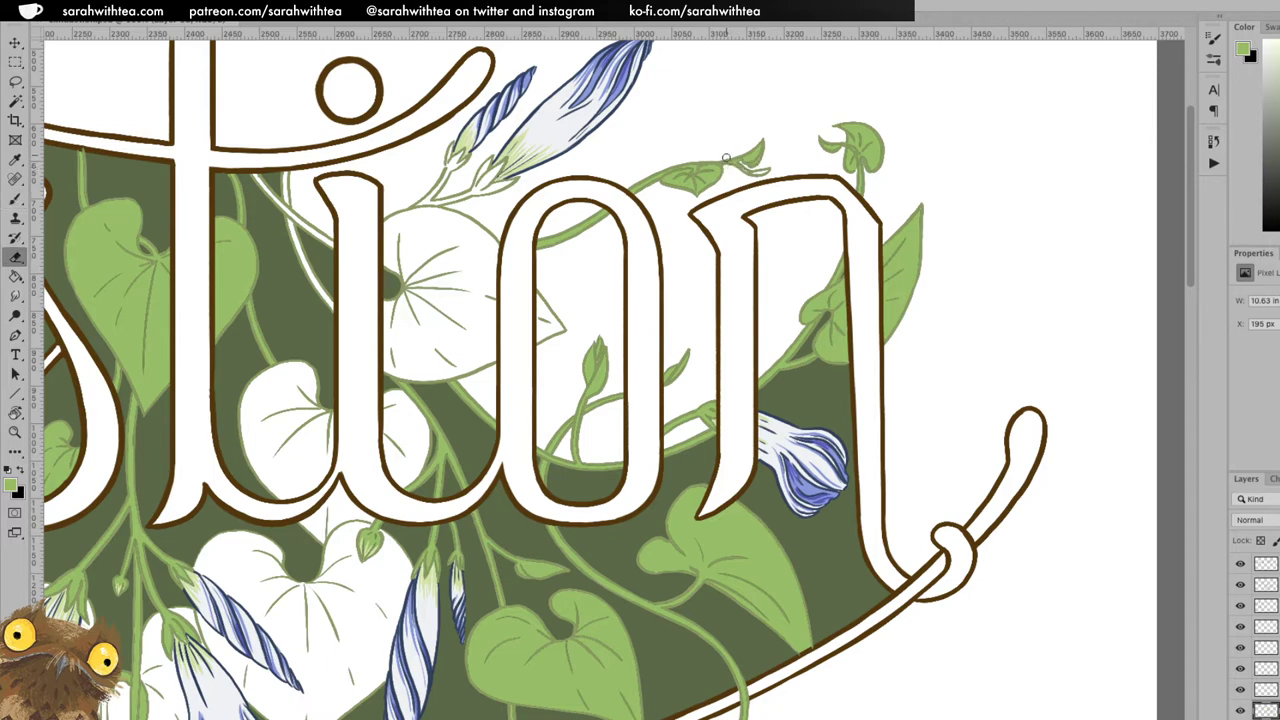
key("b")
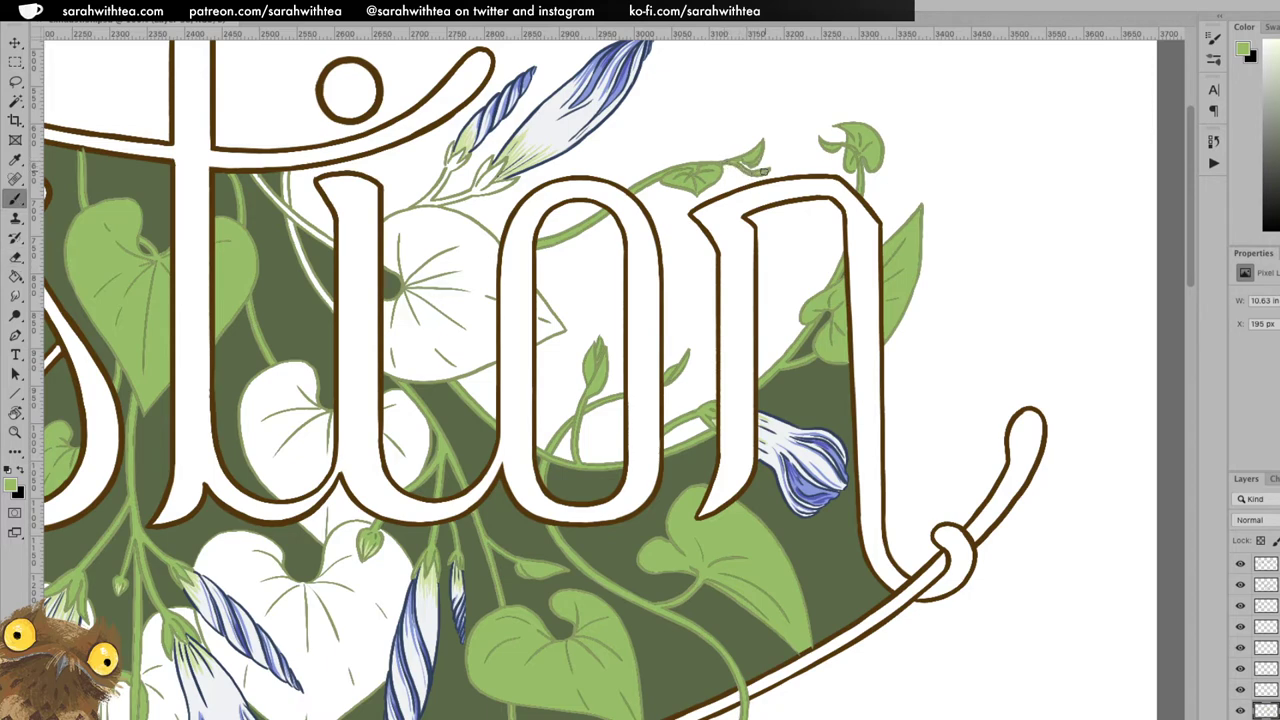
Paint the stems and calyxes of the two flowers above the "o" and the vines behind the "i" light green.
mouse_move(418, 204)
left_mouse_down()
mouse_move(448, 172)
mouse_move(450, 147)
mouse_move(460, 162)
left_mouse_up()
mouse_move(424, 204)
left_mouse_down()
mouse_move(489, 158)
mouse_move(473, 183)
mouse_move(498, 170)
mouse_move(472, 192)
mouse_move(509, 182)
left_mouse_up()
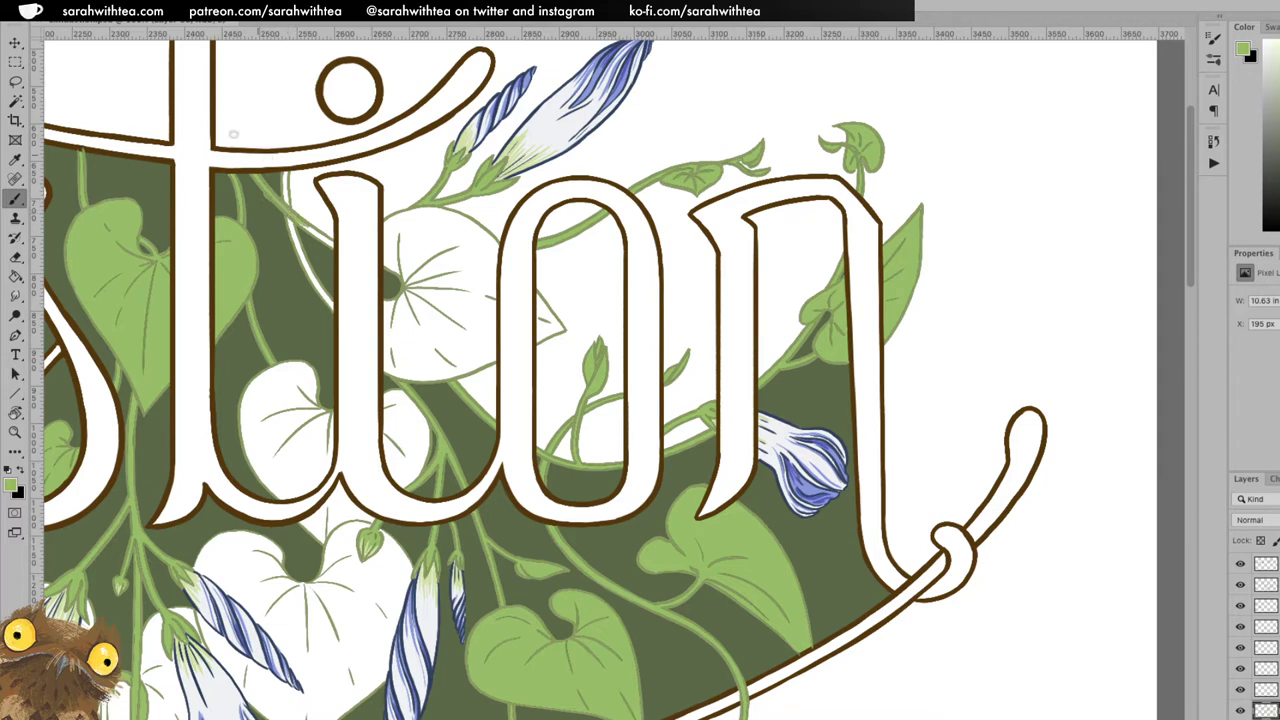
key("e")
key("b")
mouse_move(285, 176)
left_mouse_down()
mouse_move(307, 278)
mouse_move(330, 300)
mouse_move(304, 266)
mouse_move(332, 306)
left_mouse_up()
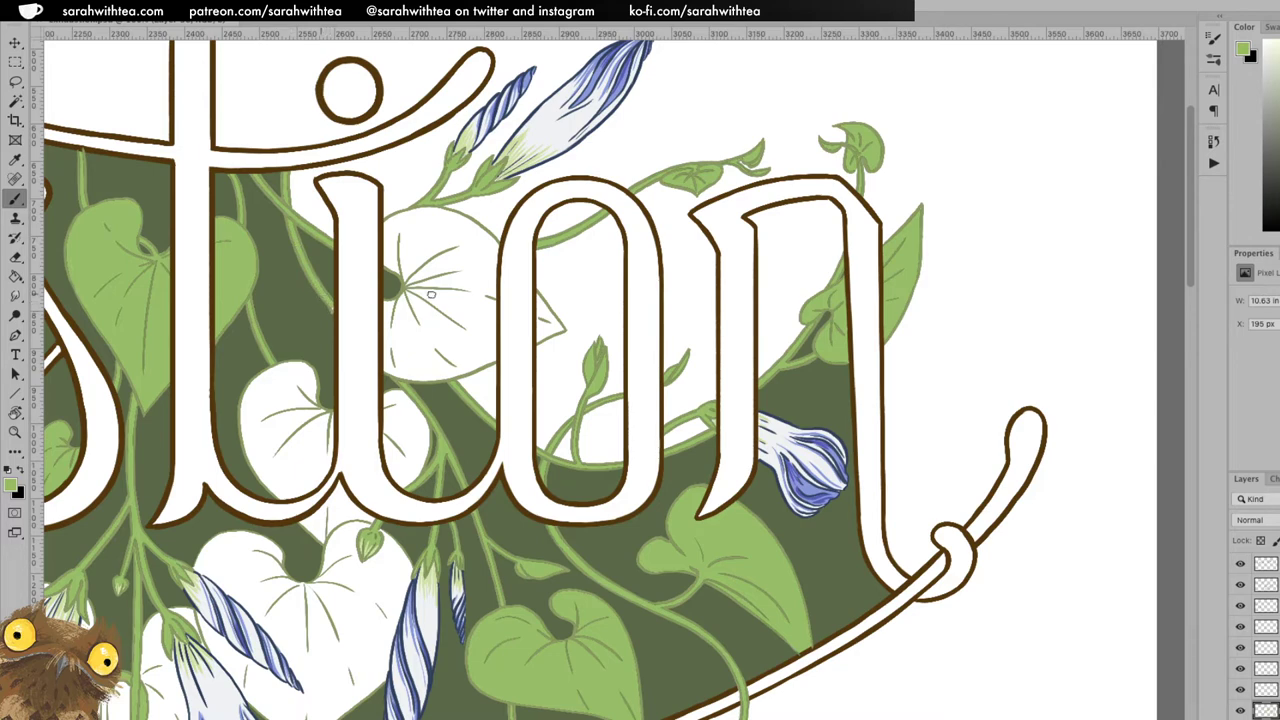
Review the whole lettering illustration for uncolored leaves, ending at the leaf behind the "i".
left_click_drag(583, 394, 885, 264)
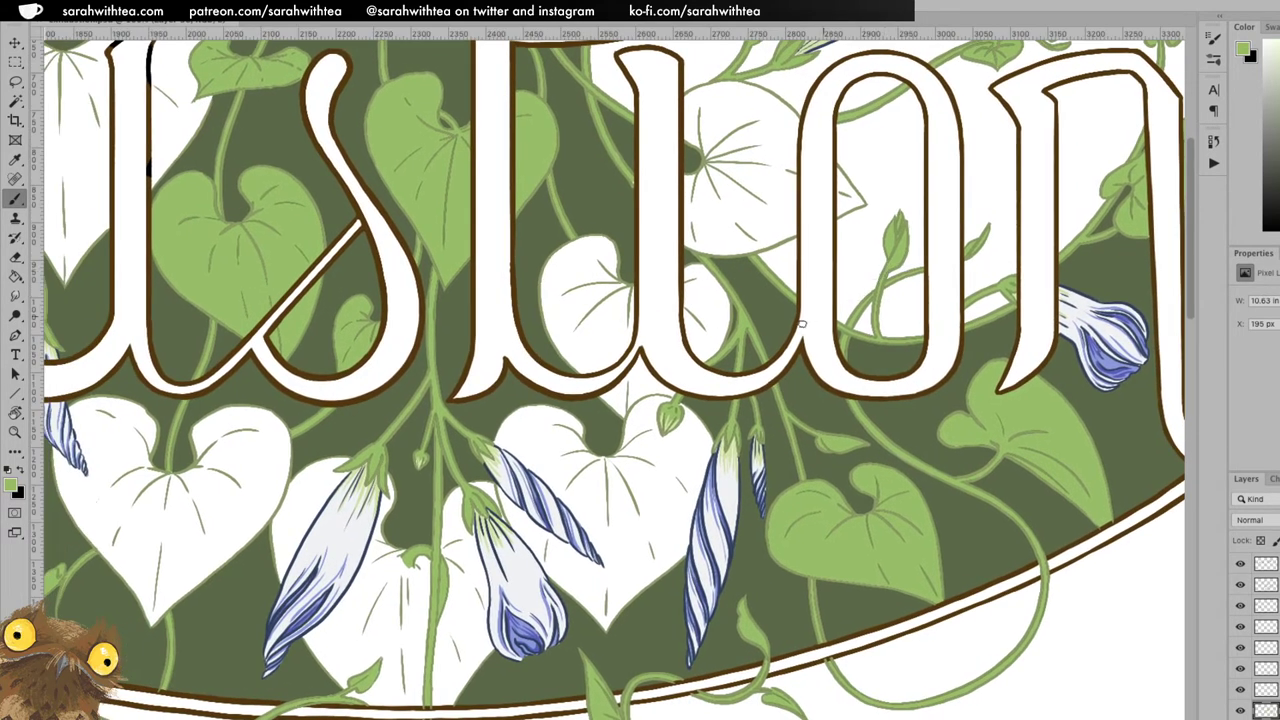
key("z")
left_click(756, 342, "alt")
left_click(756, 342, "alt")
left_click(744, 388, "alt")
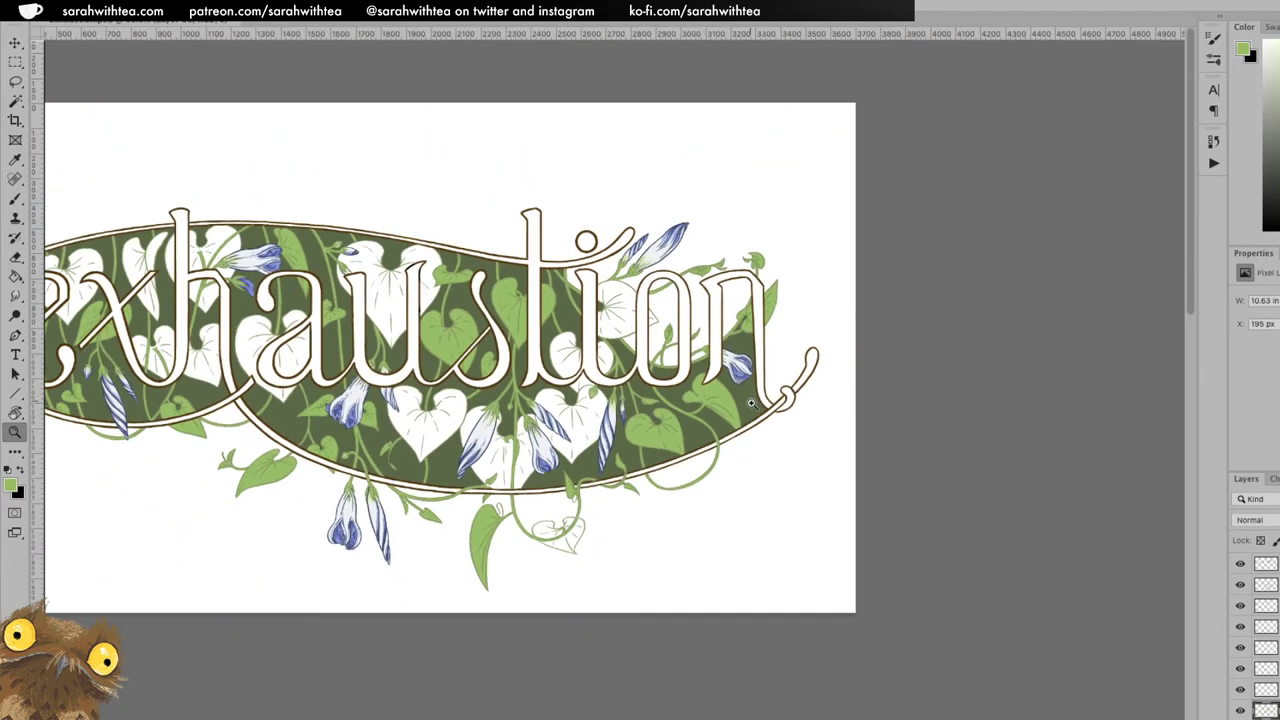
left_click_drag(492, 413, 790, 409)
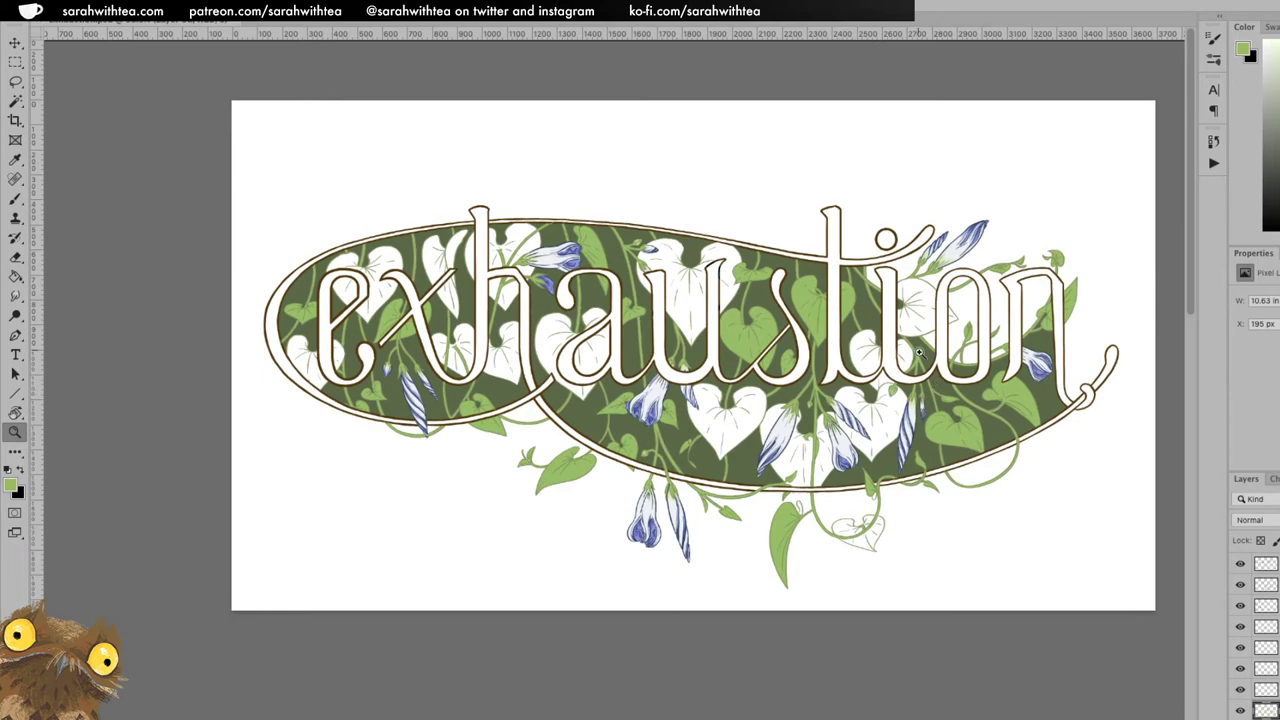
left_click(926, 397)
left_click(926, 397)
key("b")
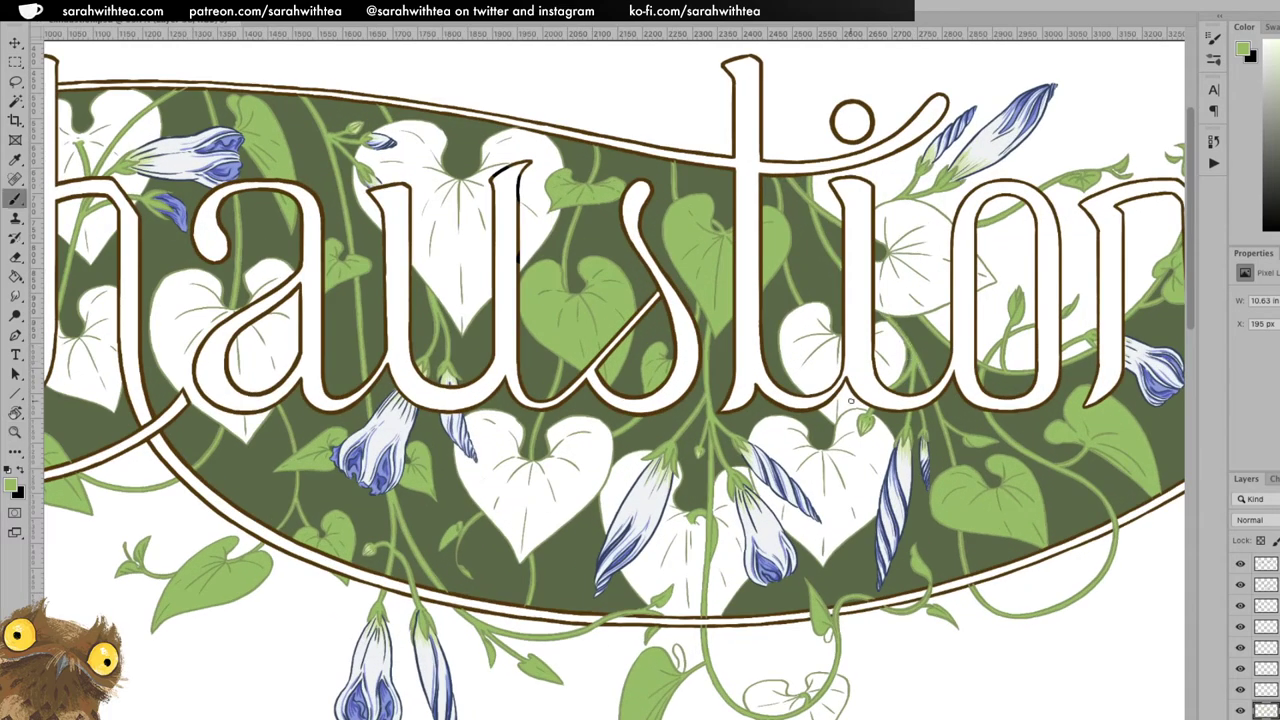
left_click(881, 328)
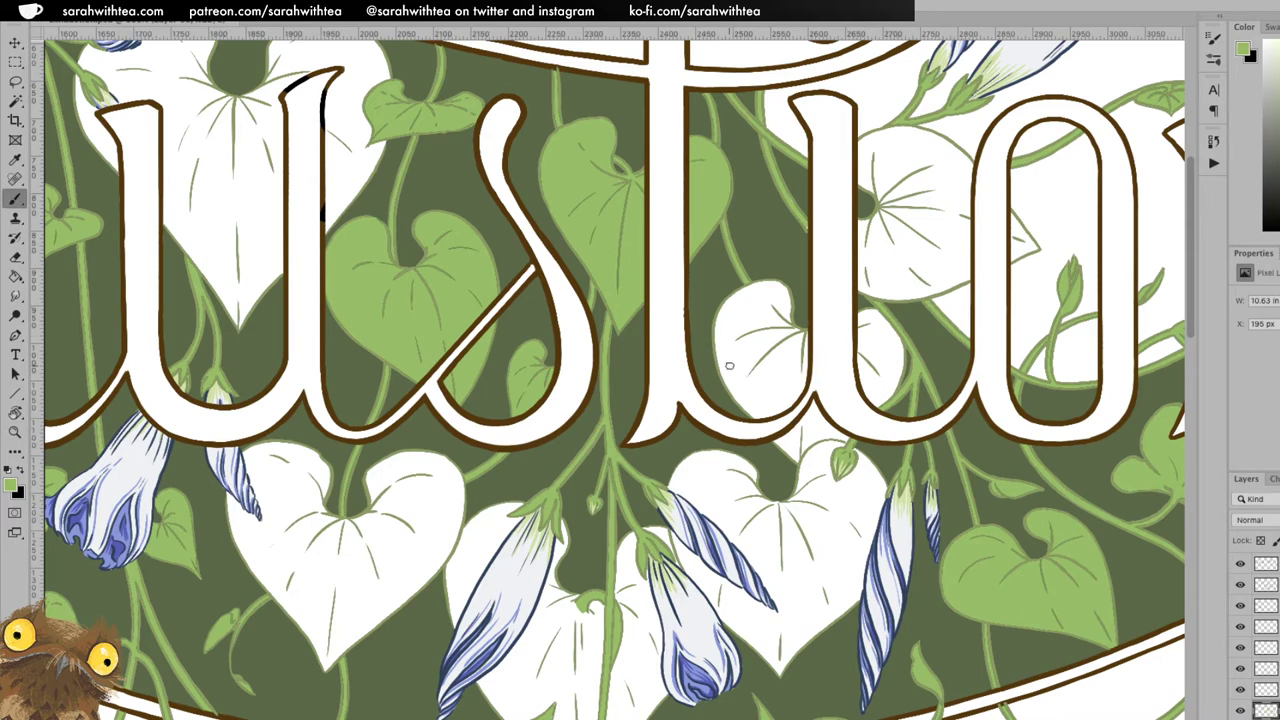
Outline the part of the heart-shaped leaf between the "t" and the "i" in light green.
mouse_move(736, 388)
left_mouse_down()
mouse_move(750, 411)
mouse_move(722, 364)
mouse_move(724, 378)
mouse_move(718, 326)
mouse_move(716, 351)
mouse_move(726, 305)
mouse_move(757, 282)
left_mouse_up()
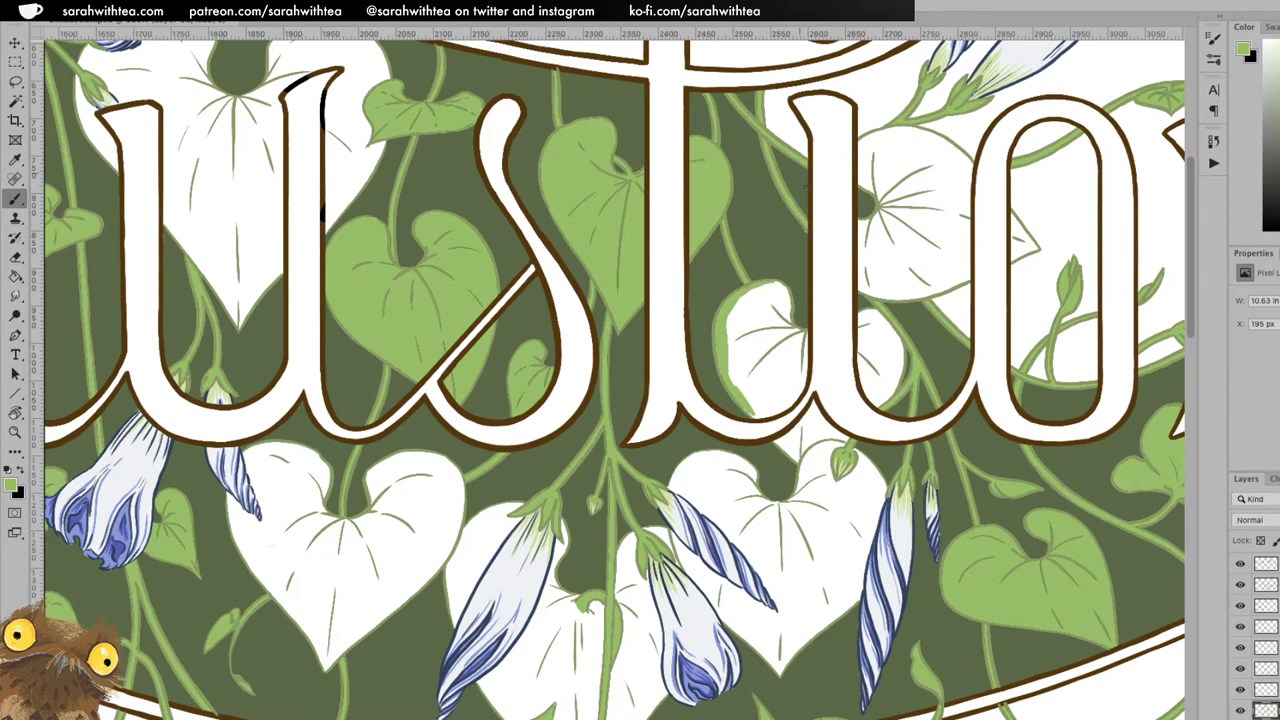
key("e")
key("b")
left_click_drag(765, 282, 801, 331)
left_click_drag(756, 416, 786, 410)
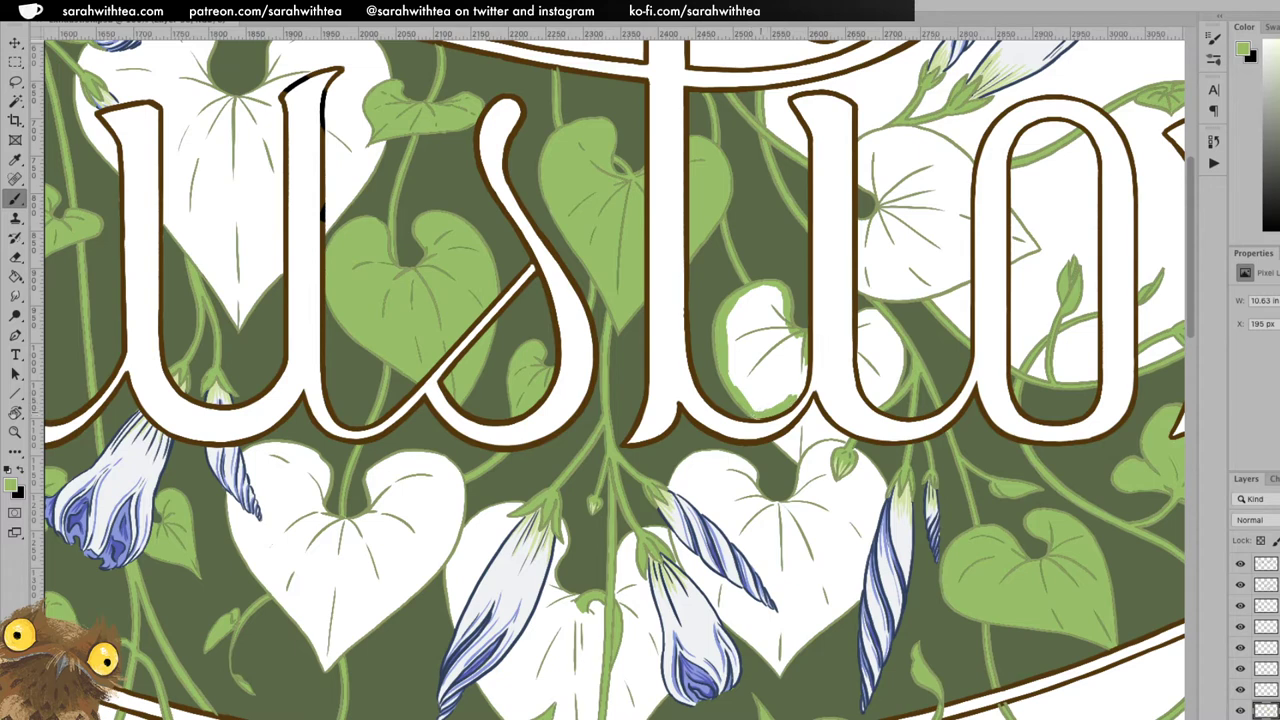
left_click_drag(786, 391, 800, 364)
Paint the leaf's tip beneath the "i" and its portion between the "i" and the "o" light green.
mouse_move(783, 436)
left_mouse_down()
mouse_move(814, 402)
mouse_move(788, 452)
mouse_move(778, 444)
left_mouse_up()
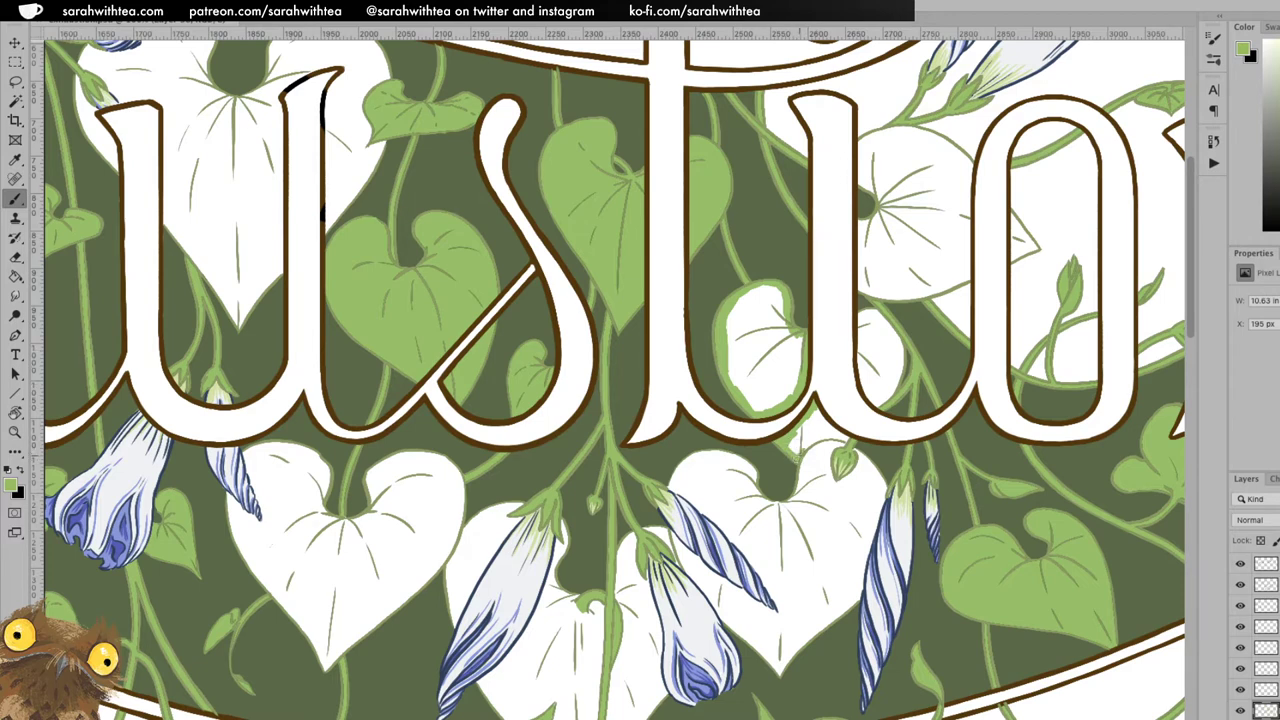
left_click_drag(797, 444, 808, 424)
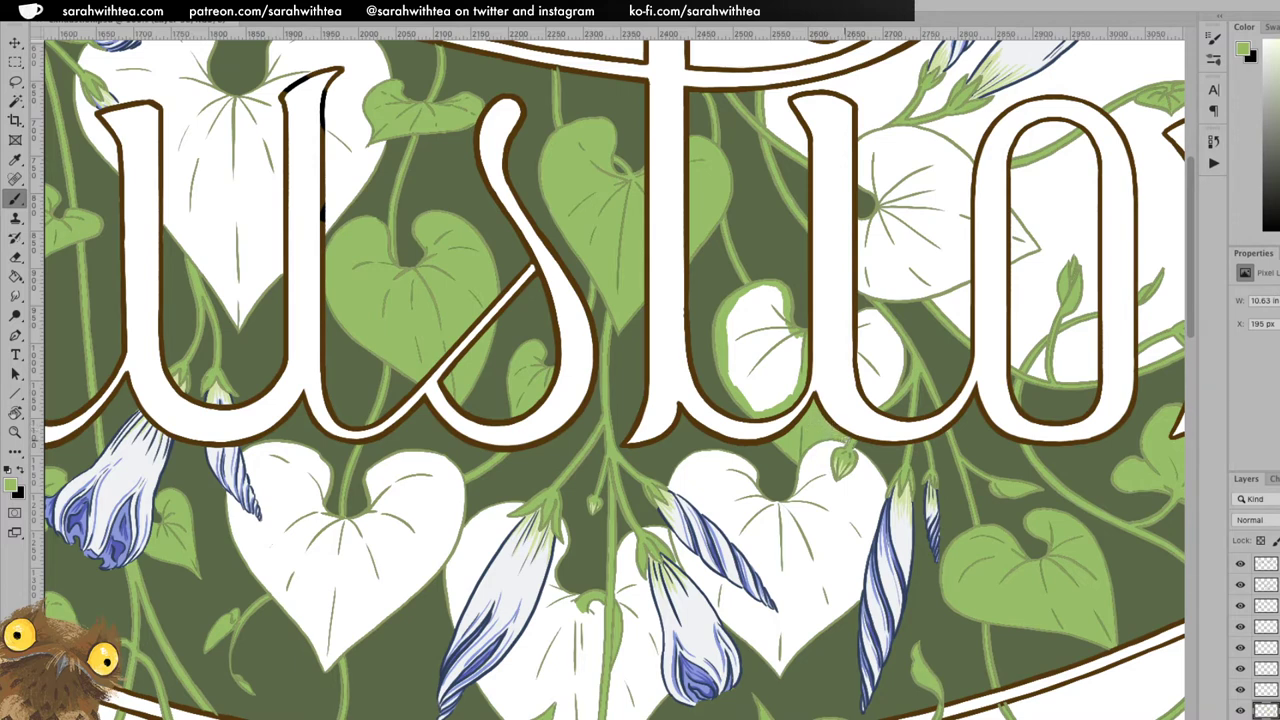
left_click_drag(863, 344, 860, 374)
mouse_move(900, 353)
left_mouse_down()
mouse_move(878, 404)
mouse_move(863, 357)
mouse_move(881, 394)
left_mouse_up()
mouse_move(893, 349)
left_mouse_down()
mouse_move(871, 372)
mouse_move(868, 330)
mouse_move(877, 376)
mouse_move(878, 326)
mouse_move(875, 367)
mouse_move(892, 357)
left_mouse_up()
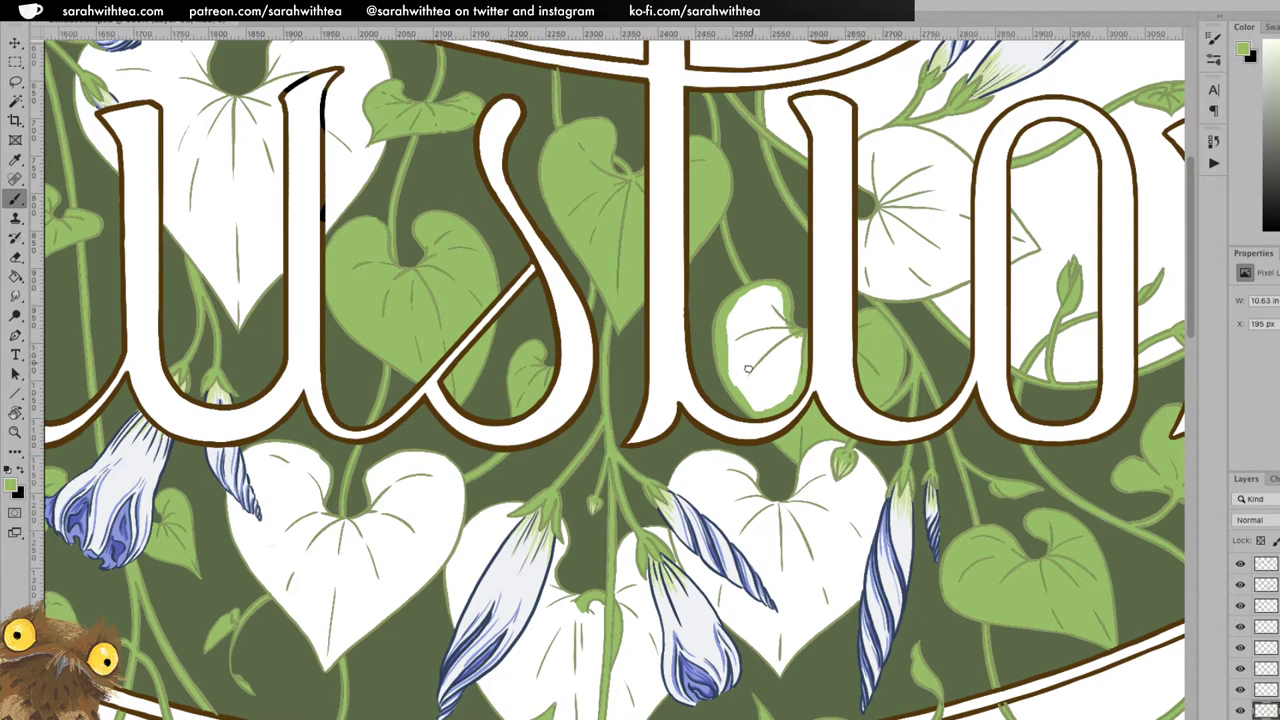
Fill the outlined part of the leaf between the "t" and the "i" with light green.
key("g")
left_click(748, 386)
key("b")
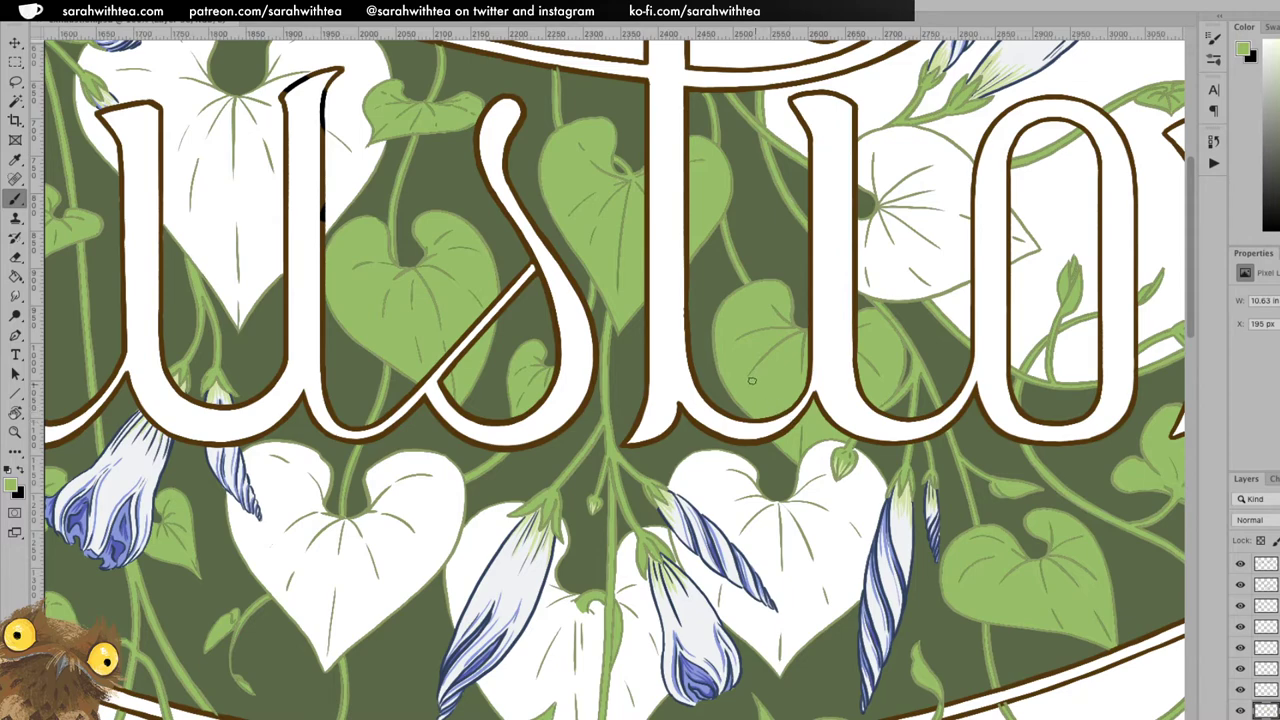
left_click_drag(623, 406, 826, 354)
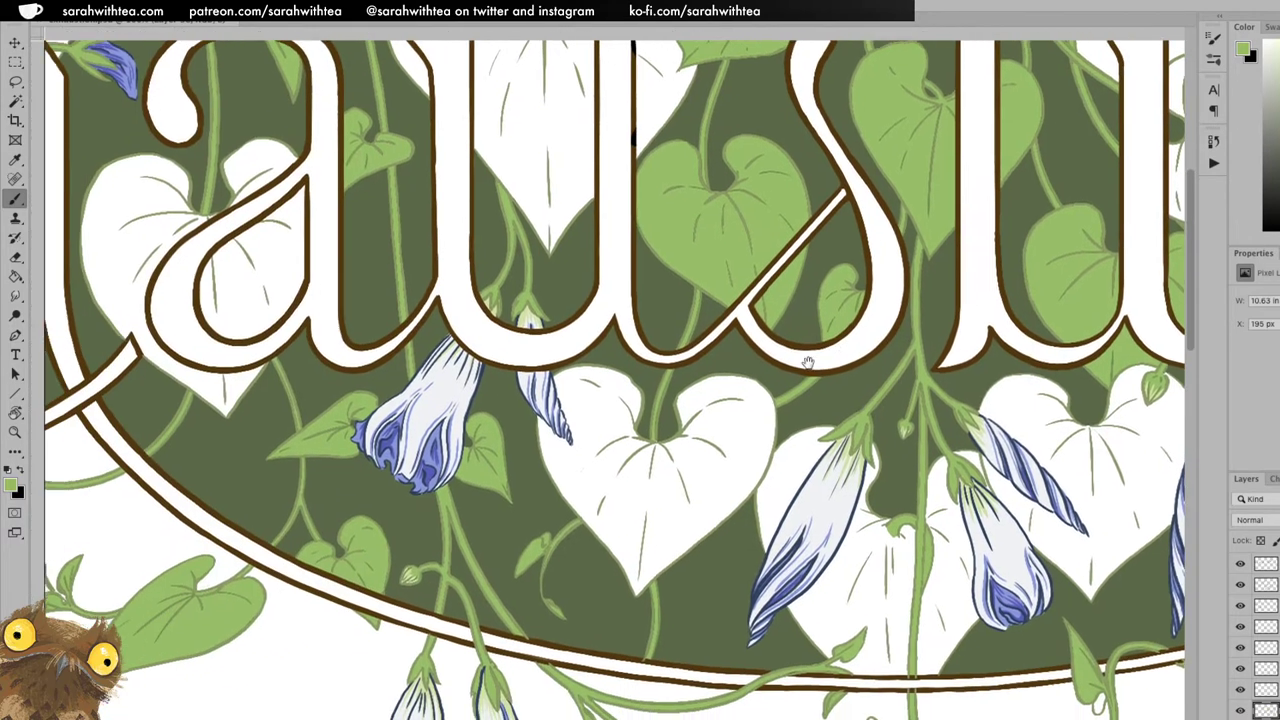
Outline the lower heart-shaped leaf inside the arch of the "h" in light green.
left_click_drag(583, 397, 1096, 370)
left_click_drag(709, 343, 417, 446)
left_click_drag(553, 393, 558, 372)
mouse_move(480, 437)
left_mouse_down()
mouse_move(472, 458)
mouse_move(477, 425)
left_mouse_up()
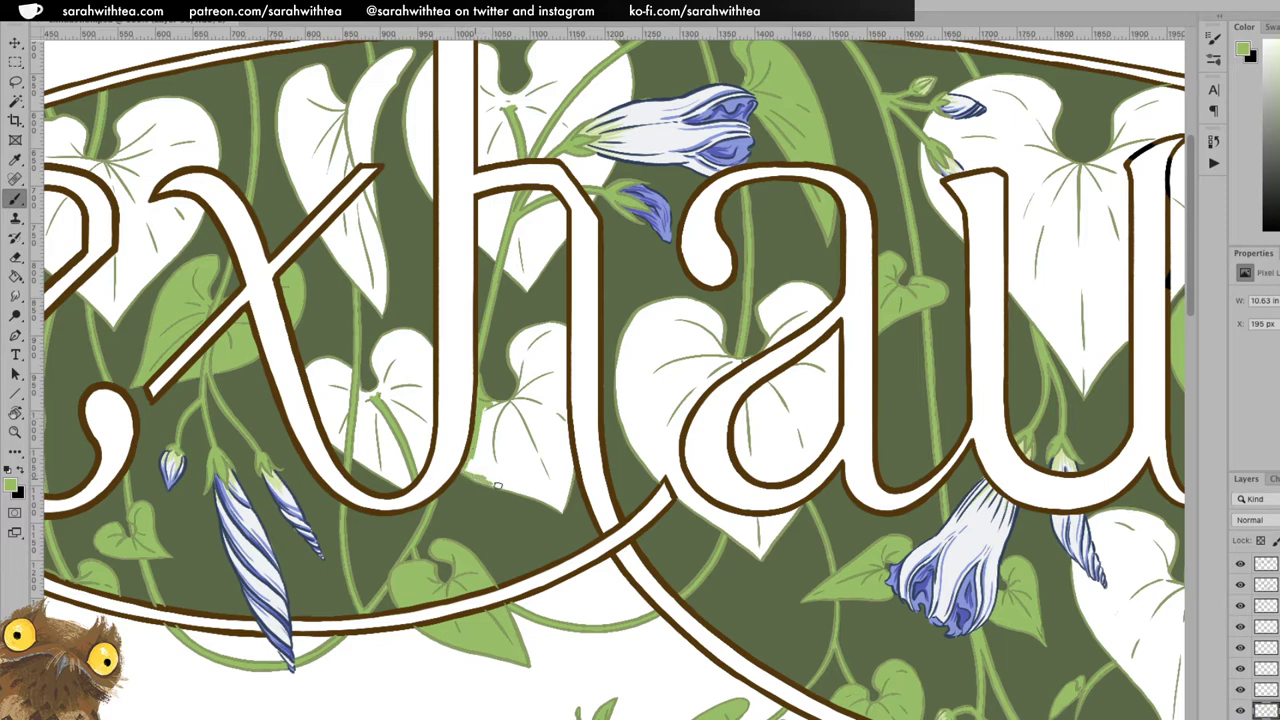
left_click_drag(488, 485, 529, 491)
key("e")
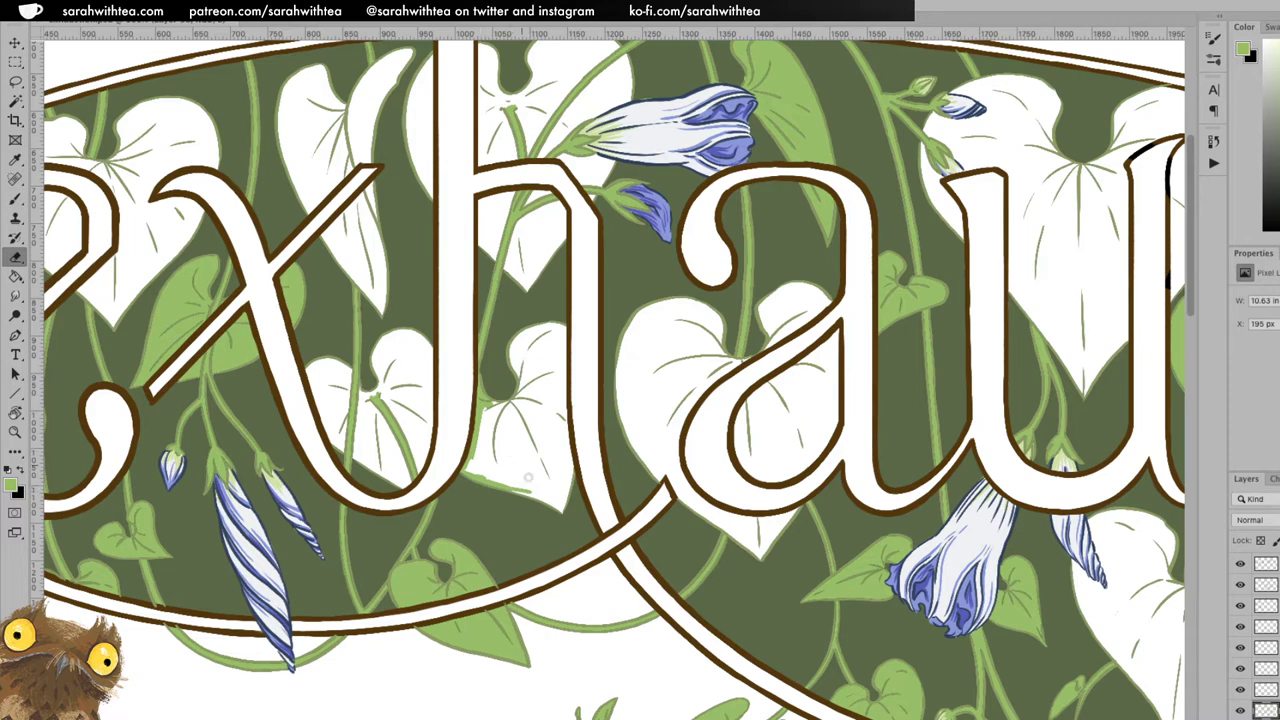
key("b")
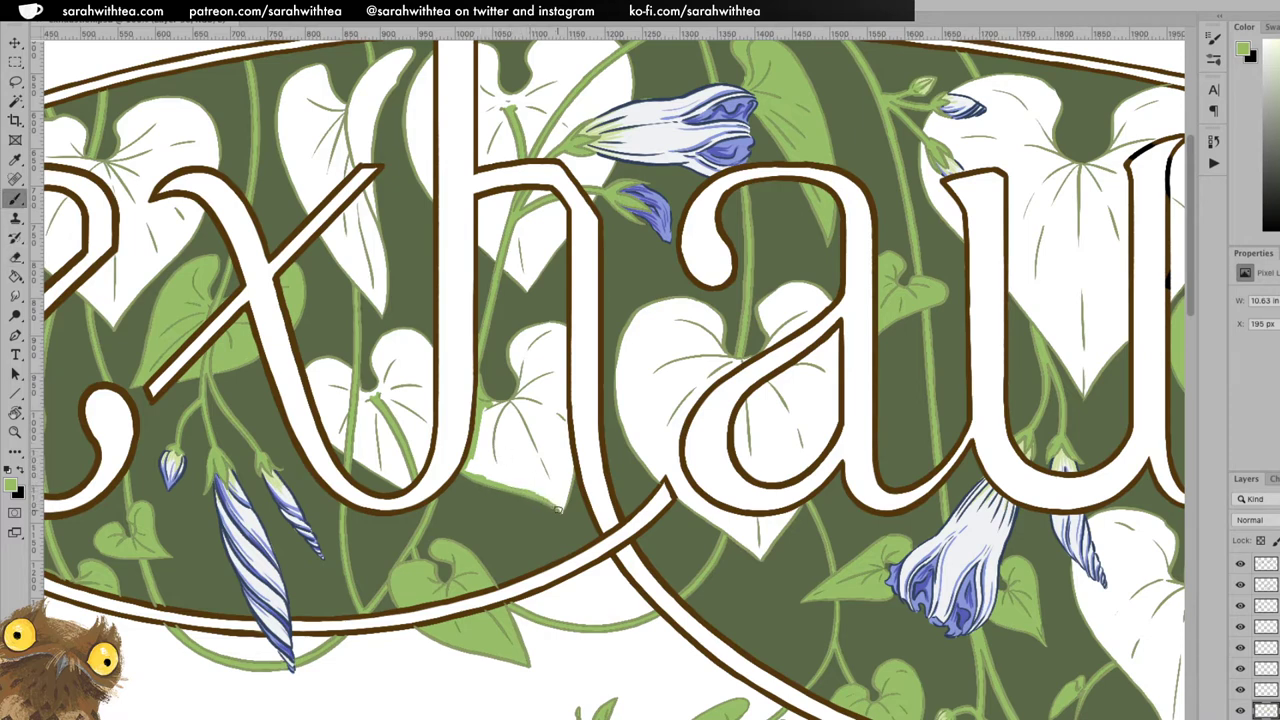
left_click_drag(564, 491, 561, 499)
mouse_move(511, 356)
left_mouse_down()
mouse_move(543, 326)
mouse_move(564, 329)
left_mouse_up()
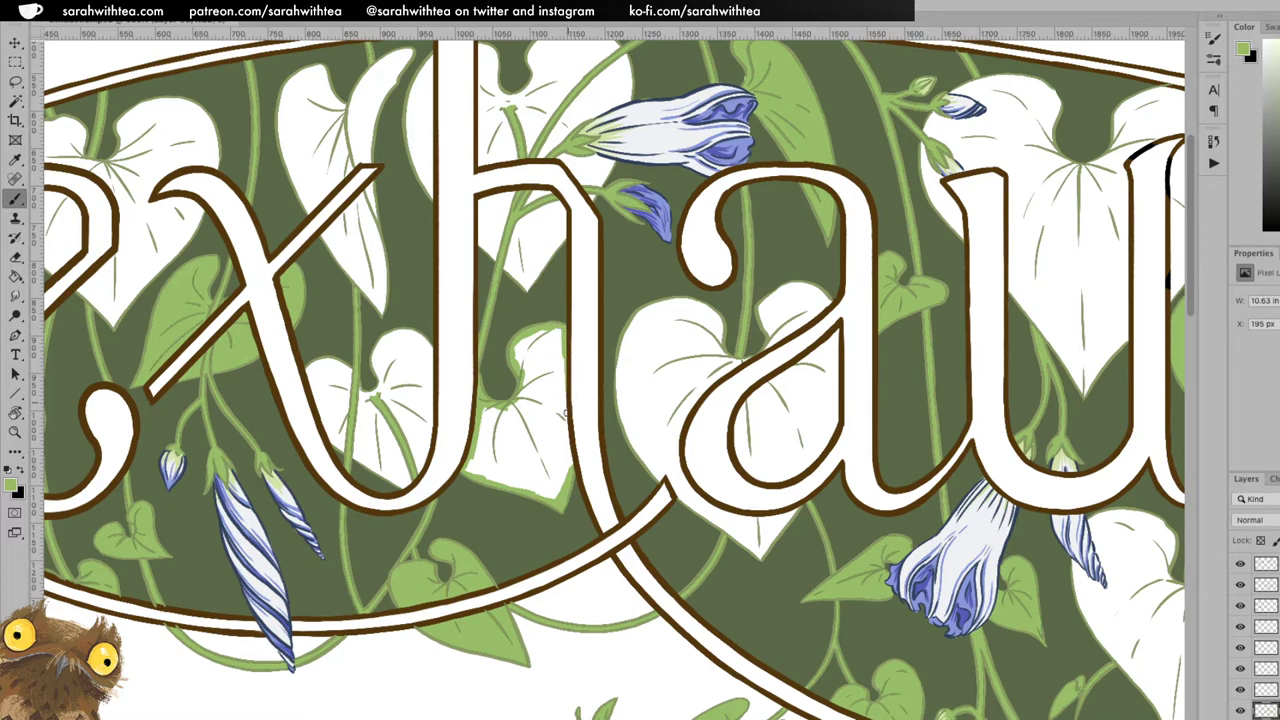
mouse_move(569, 464)
left_mouse_down()
mouse_move(564, 369)
mouse_move(568, 467)
left_mouse_up()
Fill the outlined leaf inside the arch of the "h" with light green.
key("g")
left_click(546, 444)
key("b")
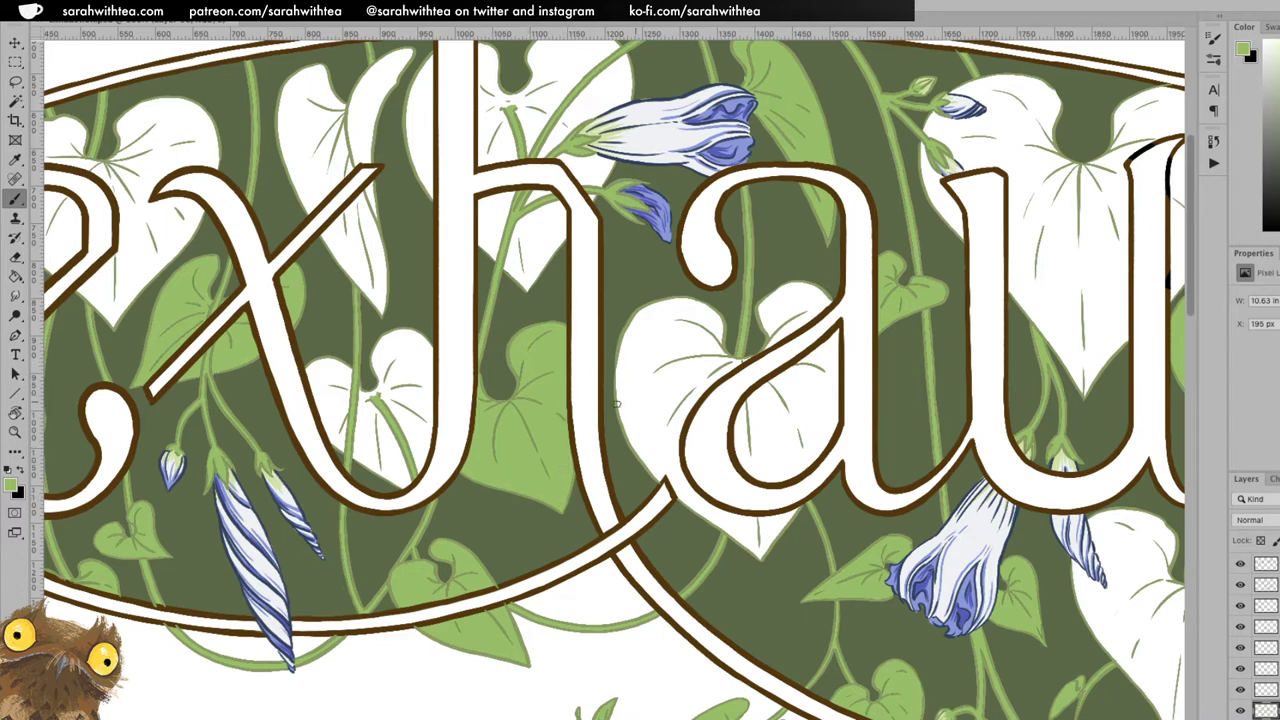
Choose a darker green for the remaining leaves and test it on the white leaf beneath the "i".
key("z")
left_click(624, 431, "alt")
left_click(630, 437, "alt")
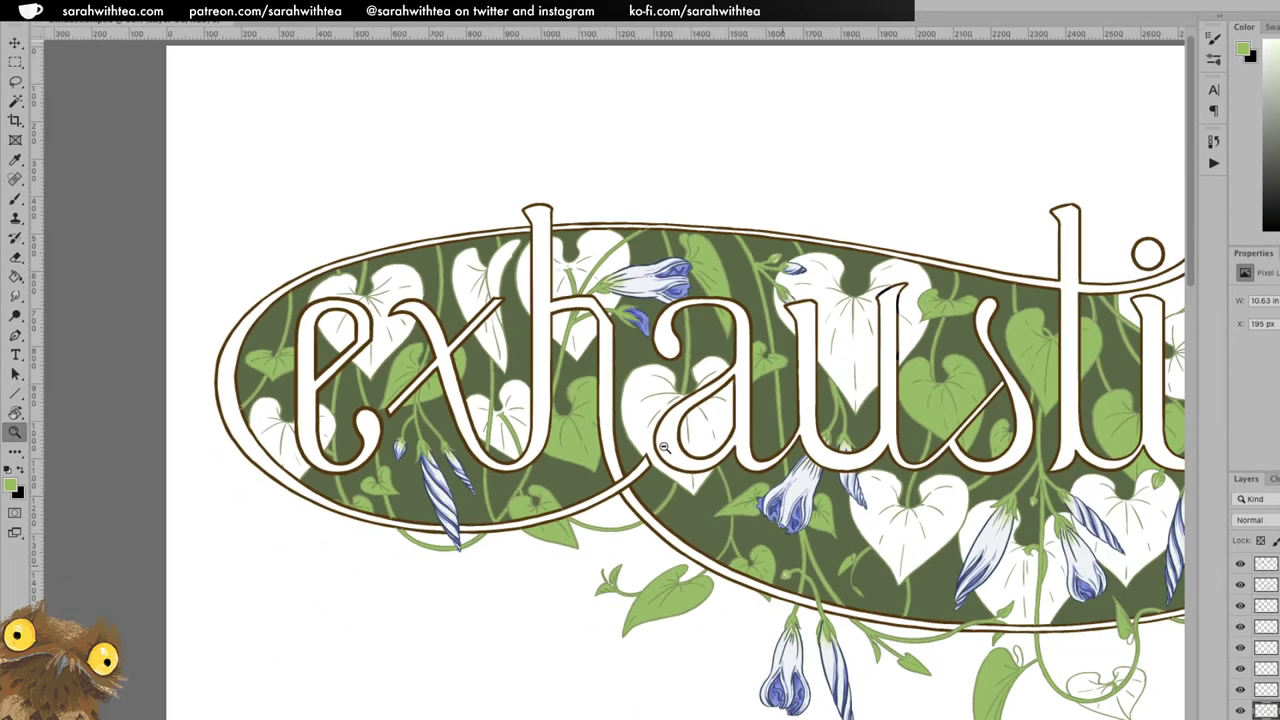
left_click(751, 464, "alt")
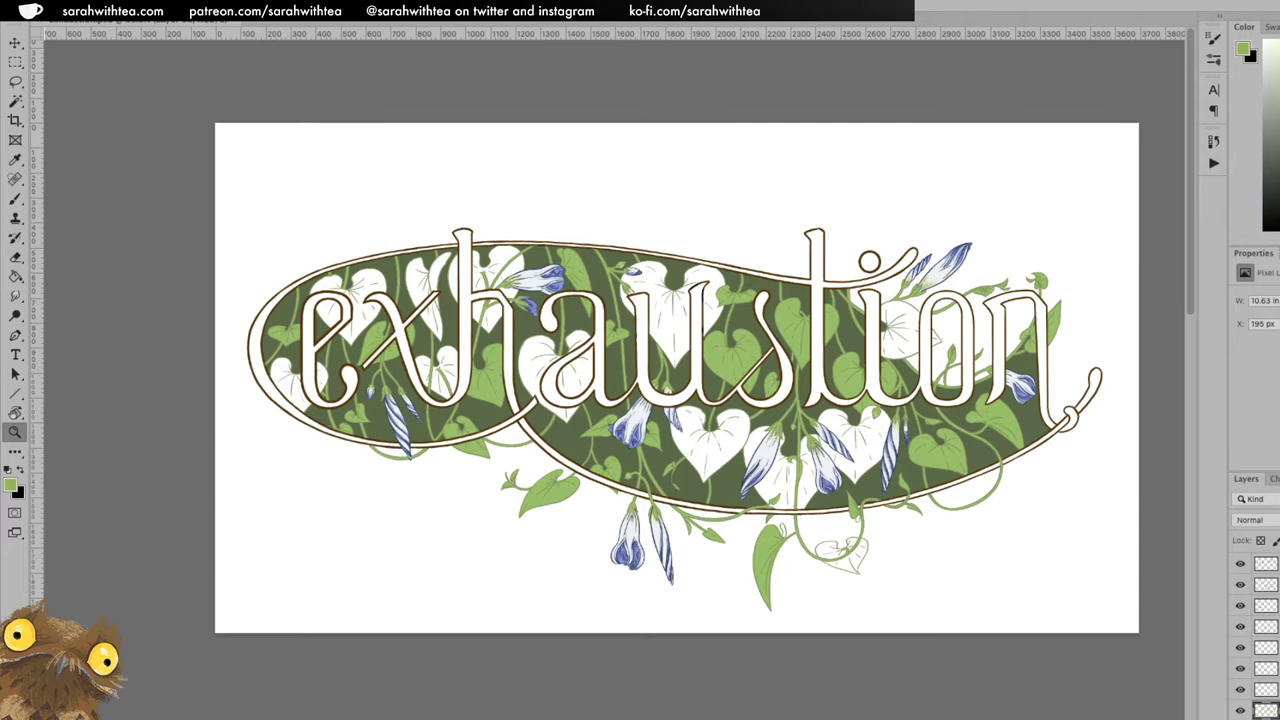
left_click(855, 432)
key("b")
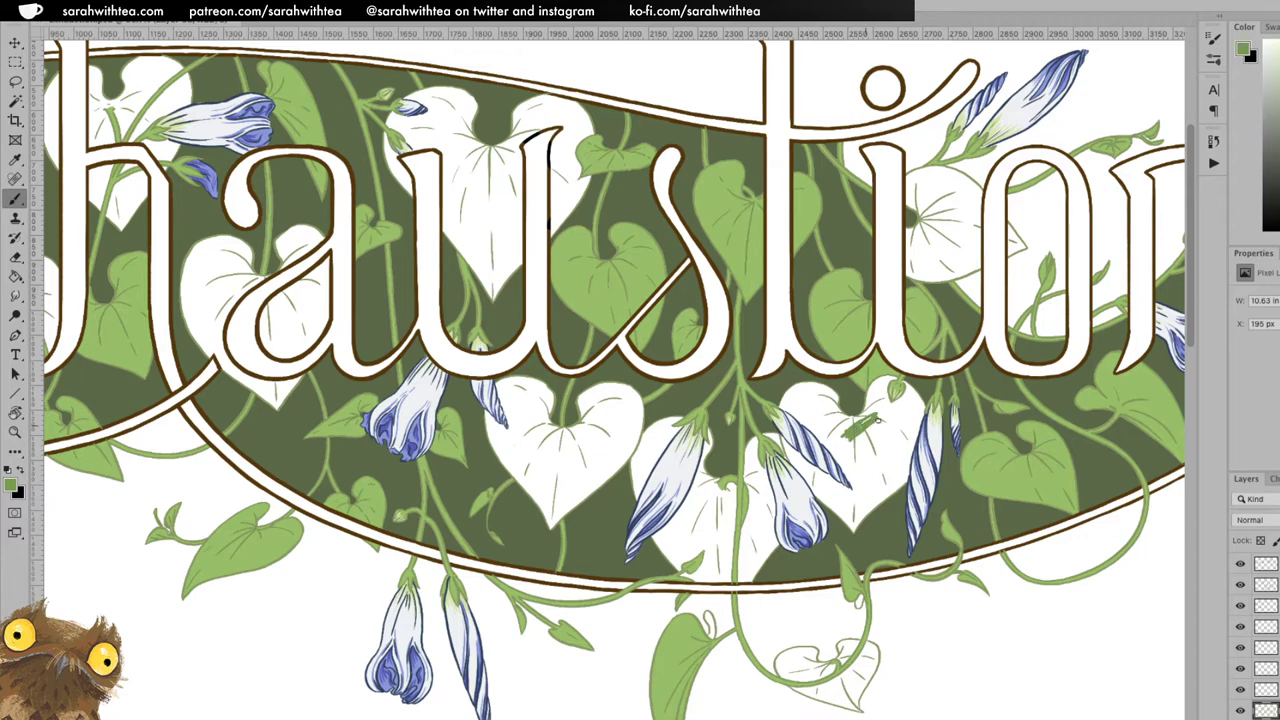
Paint the tip and lower middle of the large heart-shaped leaf behind the "u" in the darker green.
key("z")
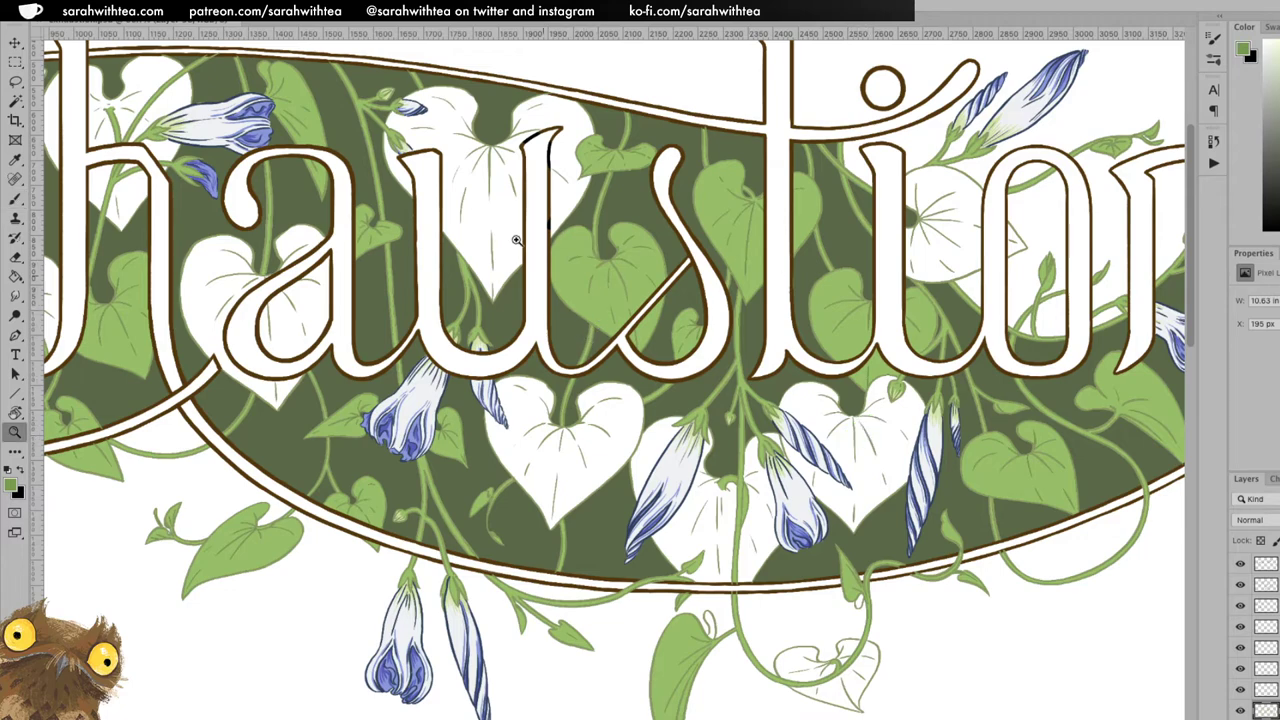
left_click(509, 213)
key("space")
left_click_drag(517, 224, 732, 288)
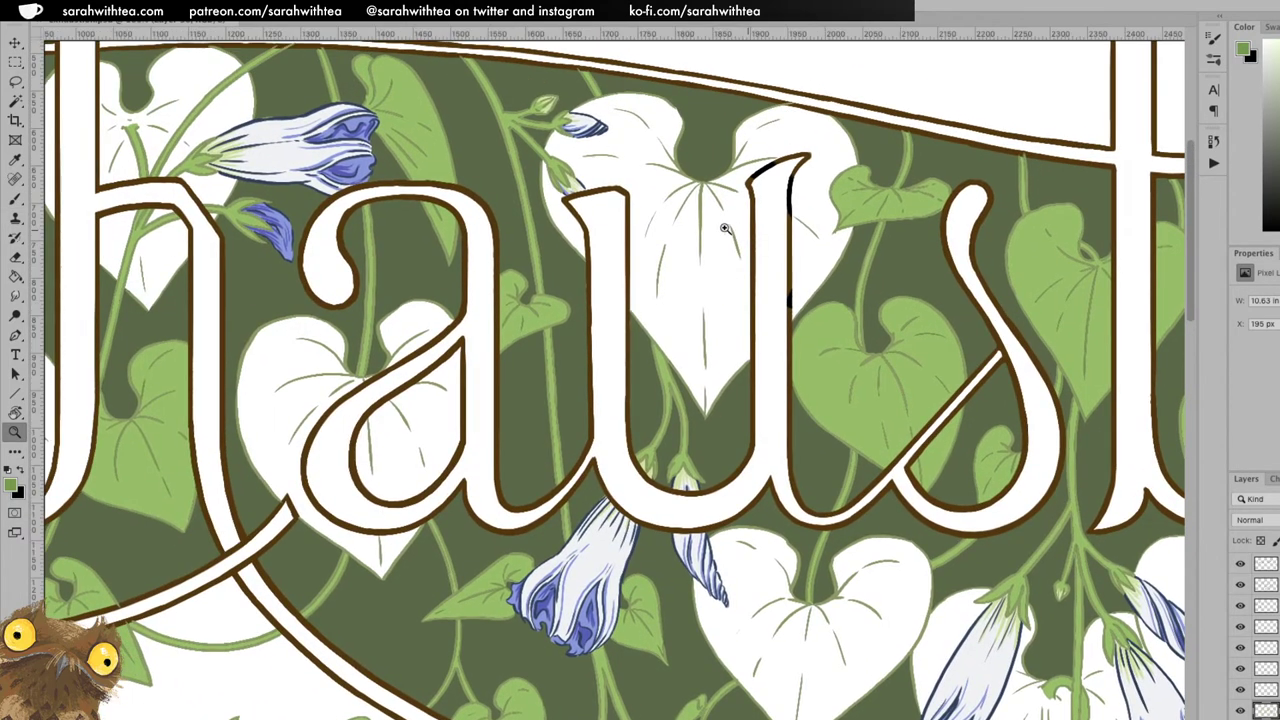
key("b")
left_click_drag(704, 403, 713, 395)
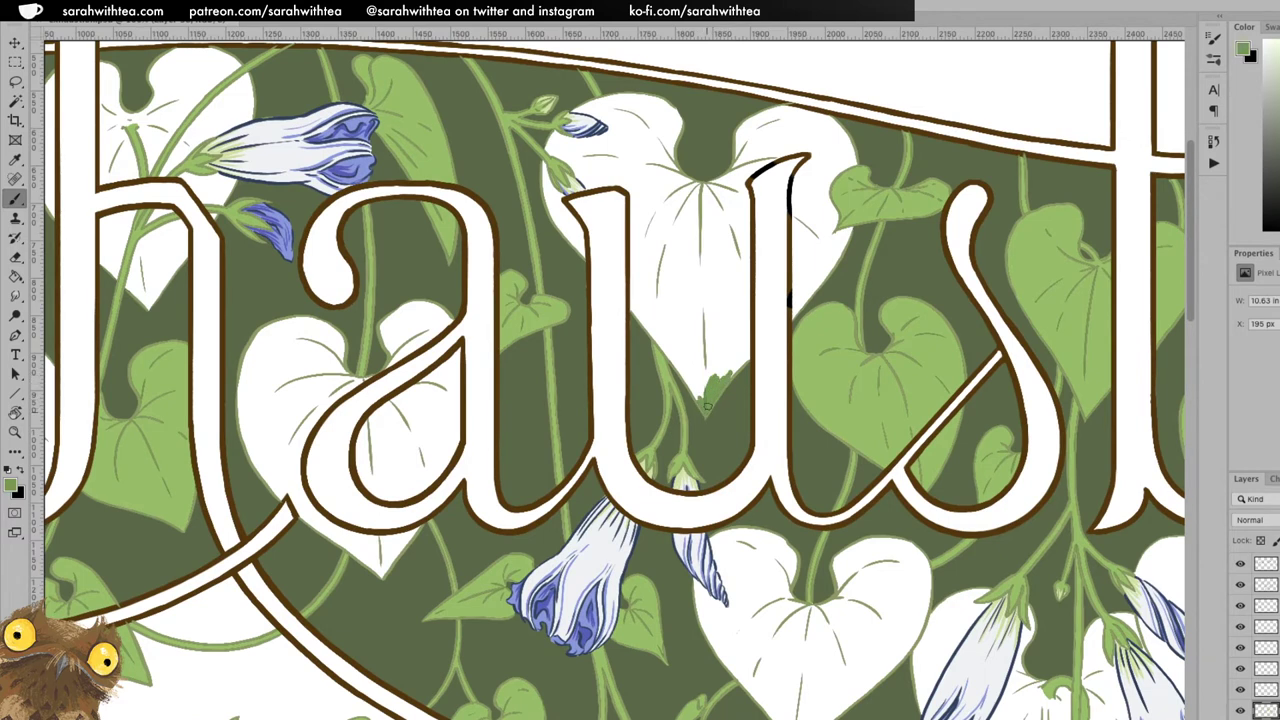
left_click_drag(746, 357, 722, 376)
mouse_move(645, 302)
left_mouse_down()
mouse_move(640, 257)
mouse_move(635, 311)
mouse_move(697, 389)
mouse_move(676, 359)
mouse_move(691, 379)
mouse_move(689, 365)
mouse_move(714, 378)
mouse_move(728, 336)
mouse_move(733, 346)
mouse_move(692, 316)
mouse_move(648, 308)
mouse_move(690, 368)
mouse_move(646, 306)
mouse_move(685, 303)
mouse_move(685, 262)
left_mouse_up()
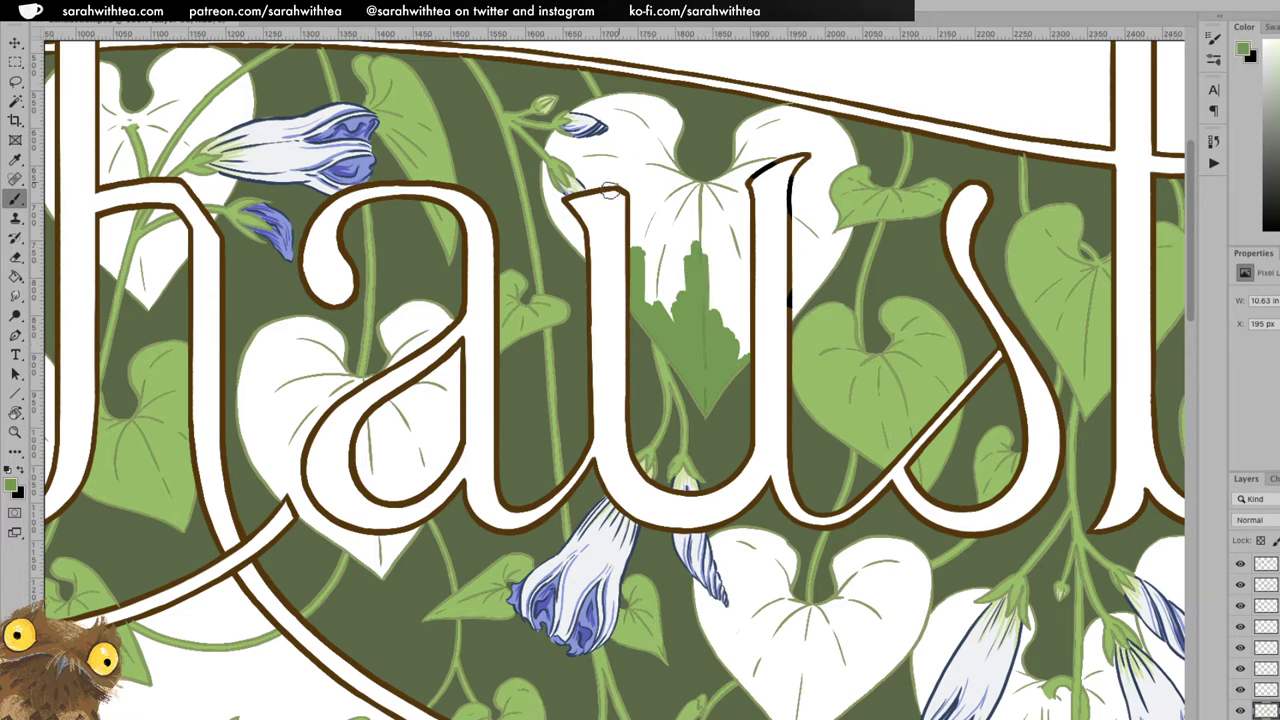
Extend the darker green over the large leaf's side between the "a" and "u", its center and parts of its upper lobes.
mouse_move(565, 200)
left_mouse_down()
mouse_move(560, 222)
mouse_move(544, 162)
mouse_move(556, 214)
mouse_move(555, 193)
mouse_move(584, 250)
mouse_move(570, 232)
left_mouse_up()
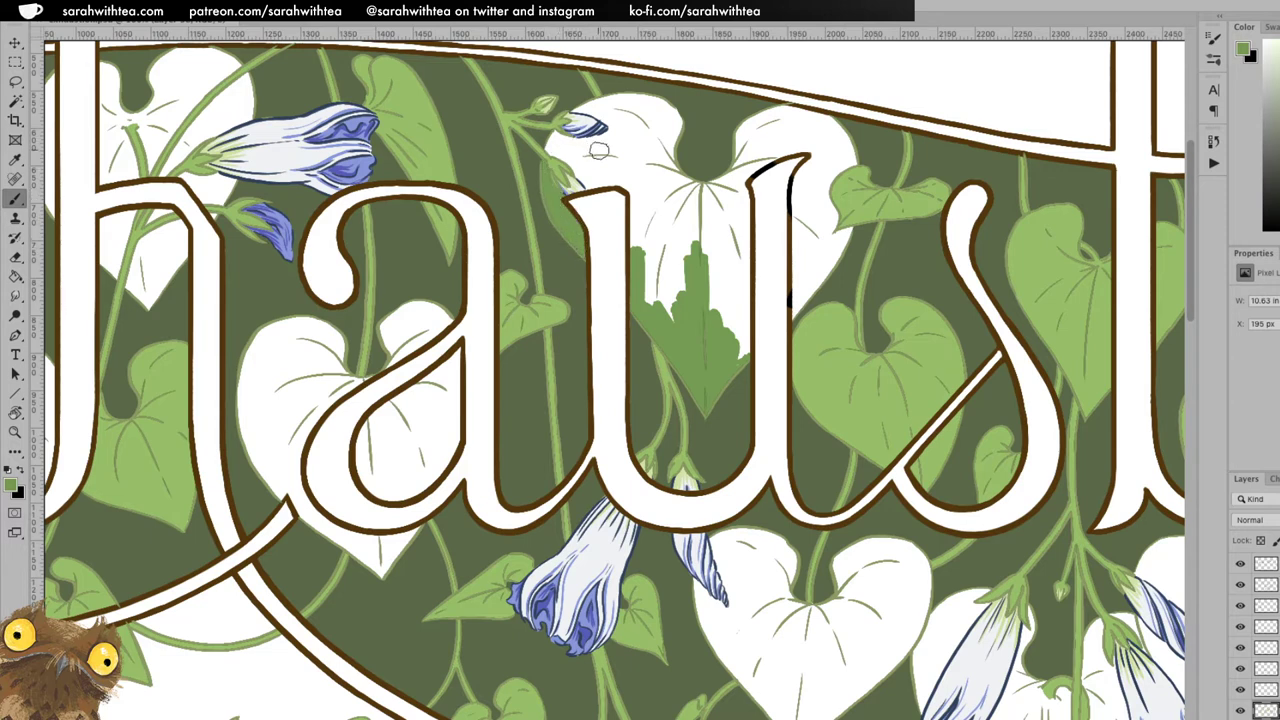
mouse_move(636, 212)
left_mouse_down()
mouse_move(636, 258)
mouse_move(638, 196)
mouse_move(652, 306)
mouse_move(652, 232)
mouse_move(660, 250)
mouse_move(684, 213)
mouse_move(704, 254)
mouse_move(710, 224)
left_mouse_up()
mouse_move(578, 158)
left_mouse_down()
mouse_move(602, 140)
mouse_move(580, 132)
mouse_move(578, 178)
mouse_move(623, 180)
mouse_move(597, 160)
mouse_move(614, 154)
mouse_move(661, 226)
mouse_move(676, 191)
mouse_move(717, 230)
mouse_move(729, 158)
mouse_move(716, 288)
mouse_move(710, 279)
mouse_move(721, 245)
mouse_move(740, 354)
mouse_move(740, 188)
mouse_move(741, 221)
mouse_move(727, 236)
mouse_move(723, 215)
mouse_move(703, 250)
mouse_move(700, 192)
mouse_move(712, 188)
mouse_move(696, 185)
mouse_move(730, 175)
mouse_move(712, 202)
mouse_move(800, 145)
mouse_move(739, 172)
left_mouse_up()
left_click_drag(808, 214, 739, 312)
mouse_move(667, 268)
left_mouse_down()
mouse_move(672, 242)
mouse_move(706, 212)
mouse_move(689, 222)
mouse_move(722, 212)
mouse_move(692, 236)
mouse_move(740, 240)
mouse_move(756, 210)
left_mouse_up()
Paint the large leaf's portion between the "u" and the "s" in the darker green and tidy its edge.
key("e")
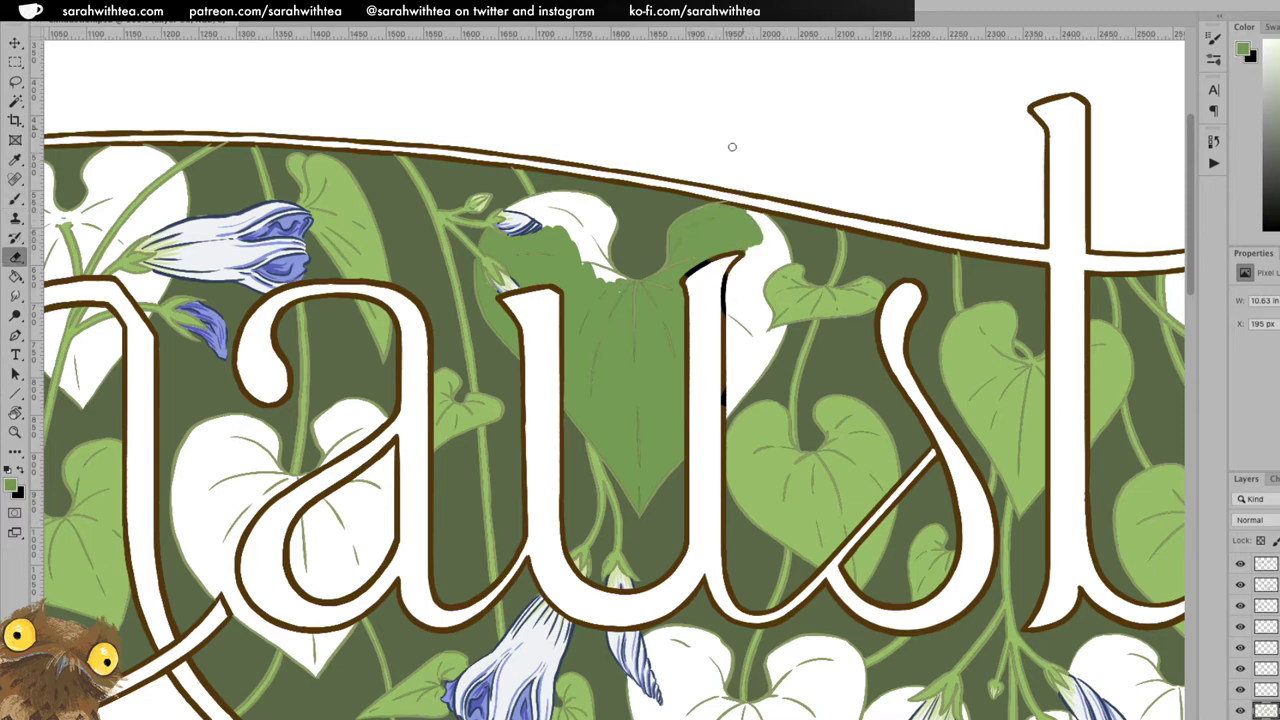
key("b")
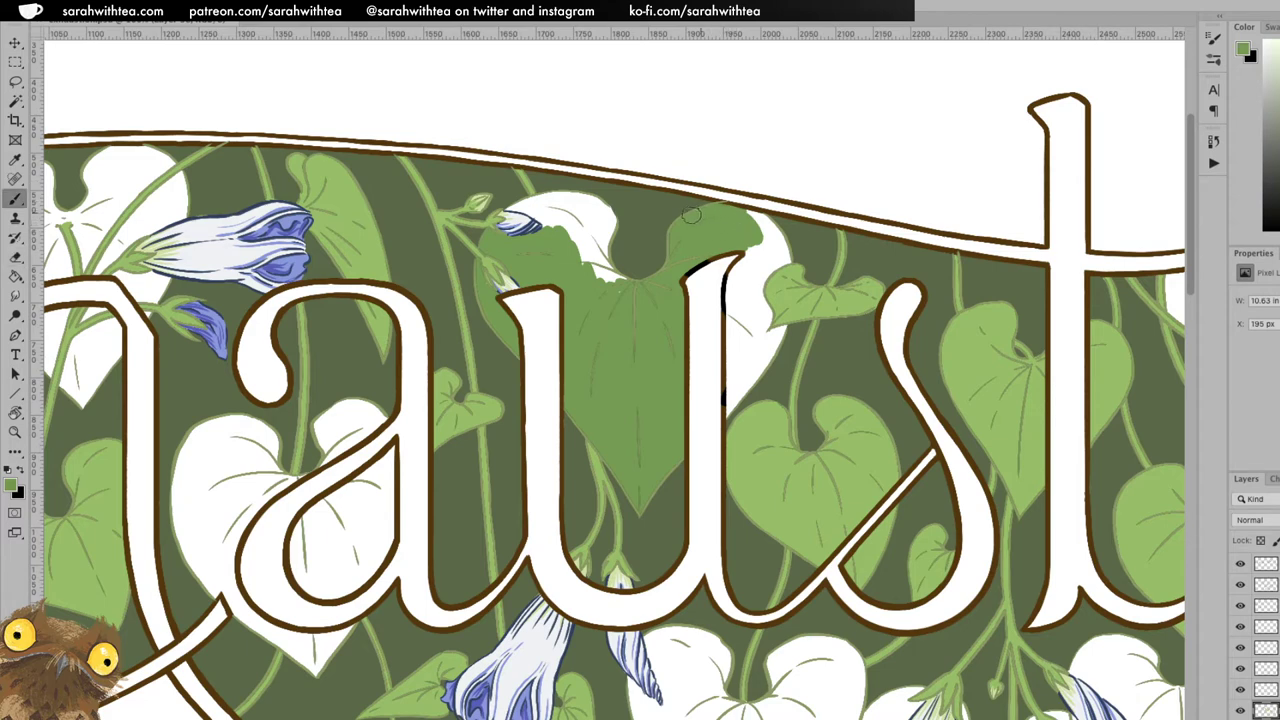
mouse_move(749, 220)
left_mouse_down()
mouse_move(783, 254)
mouse_move(775, 233)
mouse_move(785, 259)
mouse_move(775, 249)
mouse_move(728, 275)
mouse_move(730, 327)
mouse_move(762, 272)
mouse_move(756, 334)
mouse_move(743, 300)
mouse_move(735, 330)
mouse_move(716, 281)
mouse_move(726, 333)
mouse_move(742, 342)
mouse_move(749, 316)
mouse_move(753, 336)
mouse_move(743, 345)
mouse_move(728, 328)
mouse_move(742, 391)
left_mouse_up()
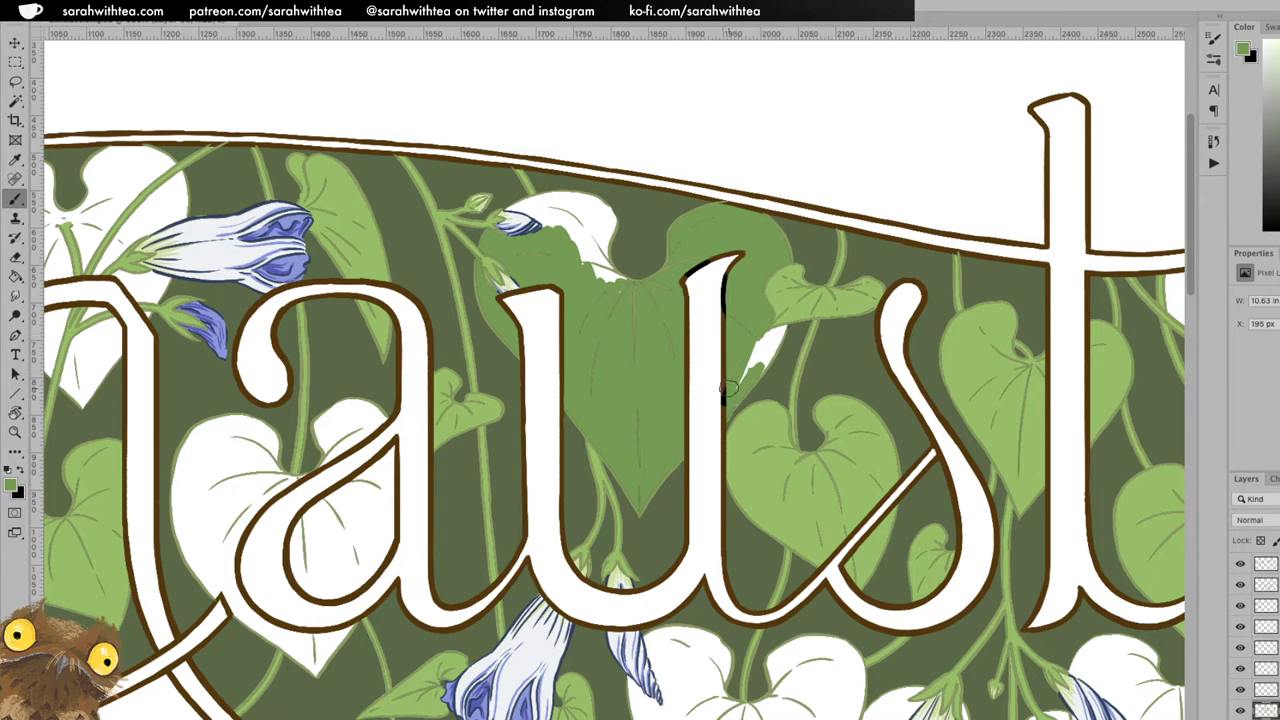
key("e")
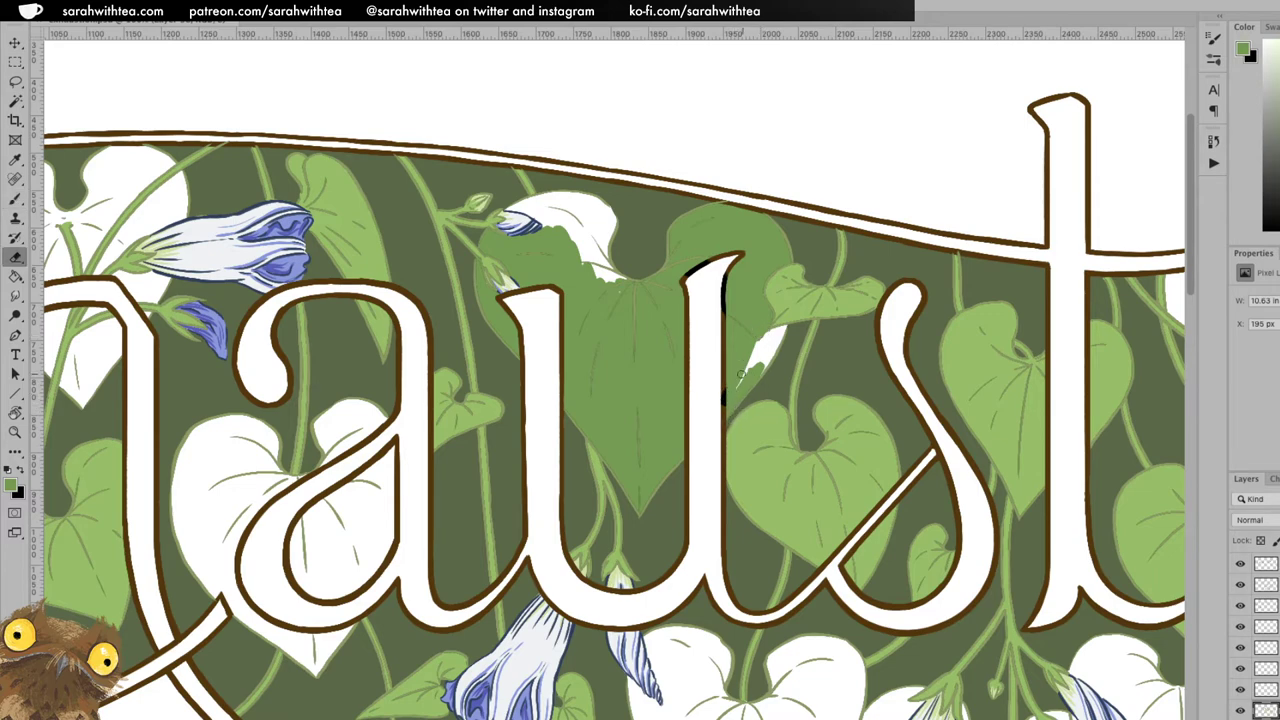
key("b")
mouse_move(742, 350)
left_mouse_down()
mouse_move(738, 386)
mouse_move(755, 347)
mouse_move(782, 329)
mouse_move(758, 367)
mouse_move(790, 312)
left_mouse_up()
Color the white remainder of the large leaf's upper lobe around the small bud and clean up its edges.
mouse_move(594, 270)
left_mouse_down()
mouse_move(604, 211)
mouse_move(614, 226)
mouse_move(600, 213)
mouse_move(582, 247)
mouse_move(607, 226)
mouse_move(623, 323)
mouse_move(778, 398)
mouse_move(840, 386)
left_mouse_up()
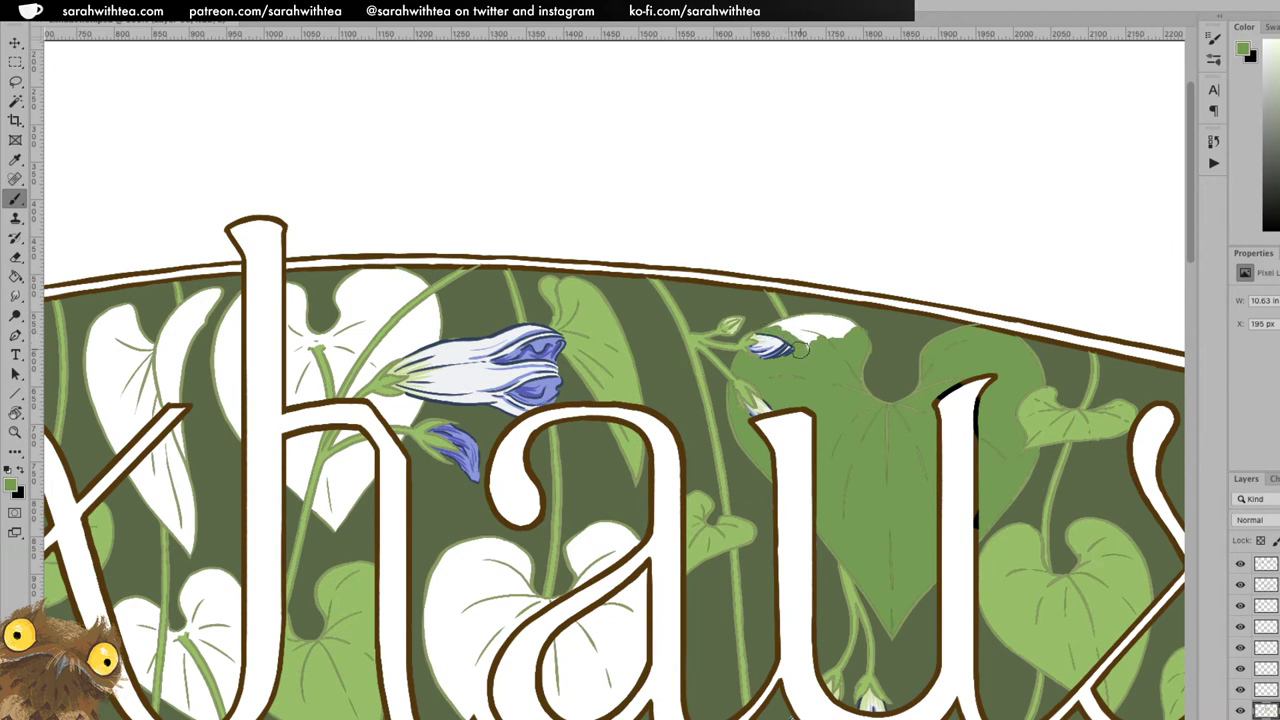
key("e")
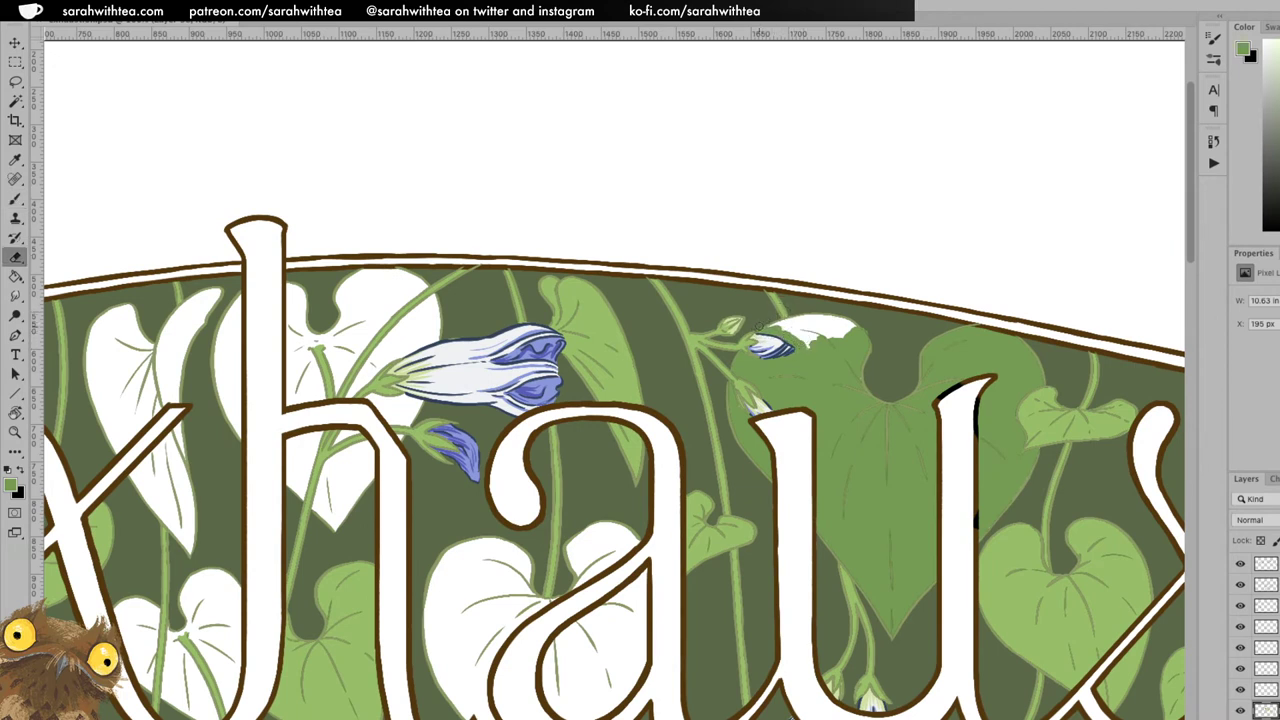
key("b")
mouse_move(787, 322)
left_mouse_down()
mouse_move(812, 338)
mouse_move(825, 333)
mouse_move(800, 320)
mouse_move(840, 322)
left_mouse_up()
key("e")
key("b")
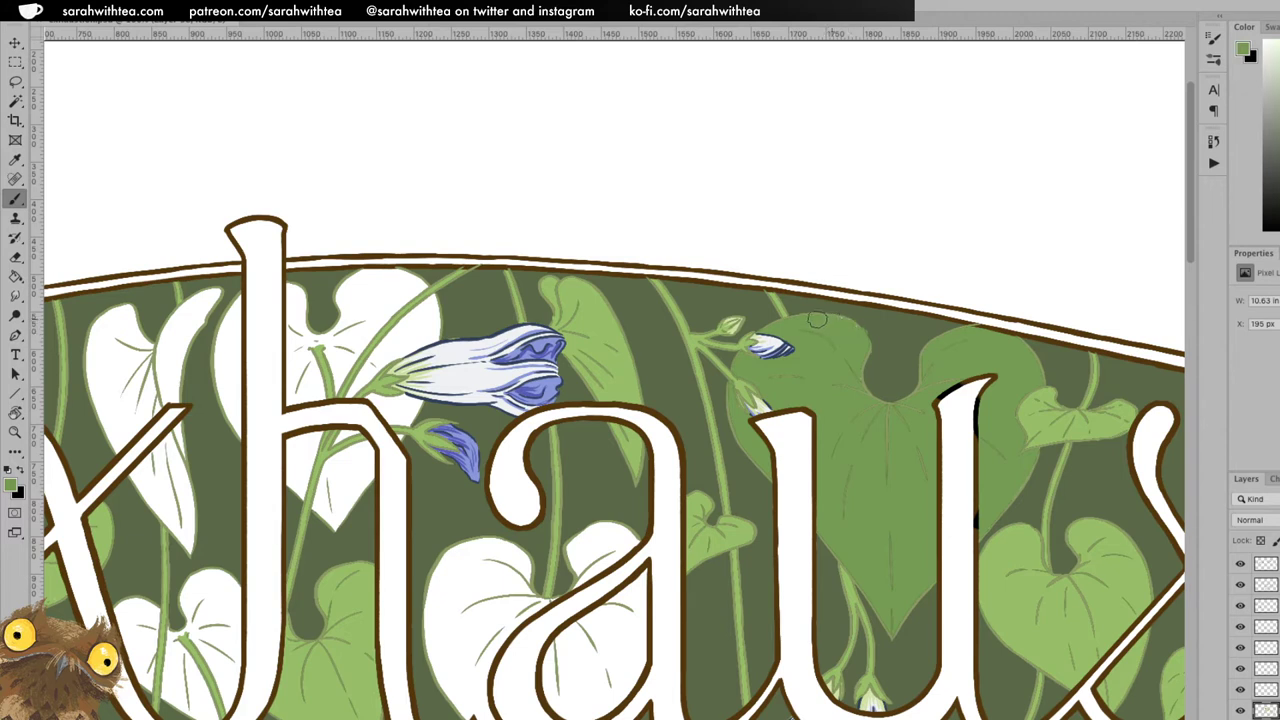
key("e")
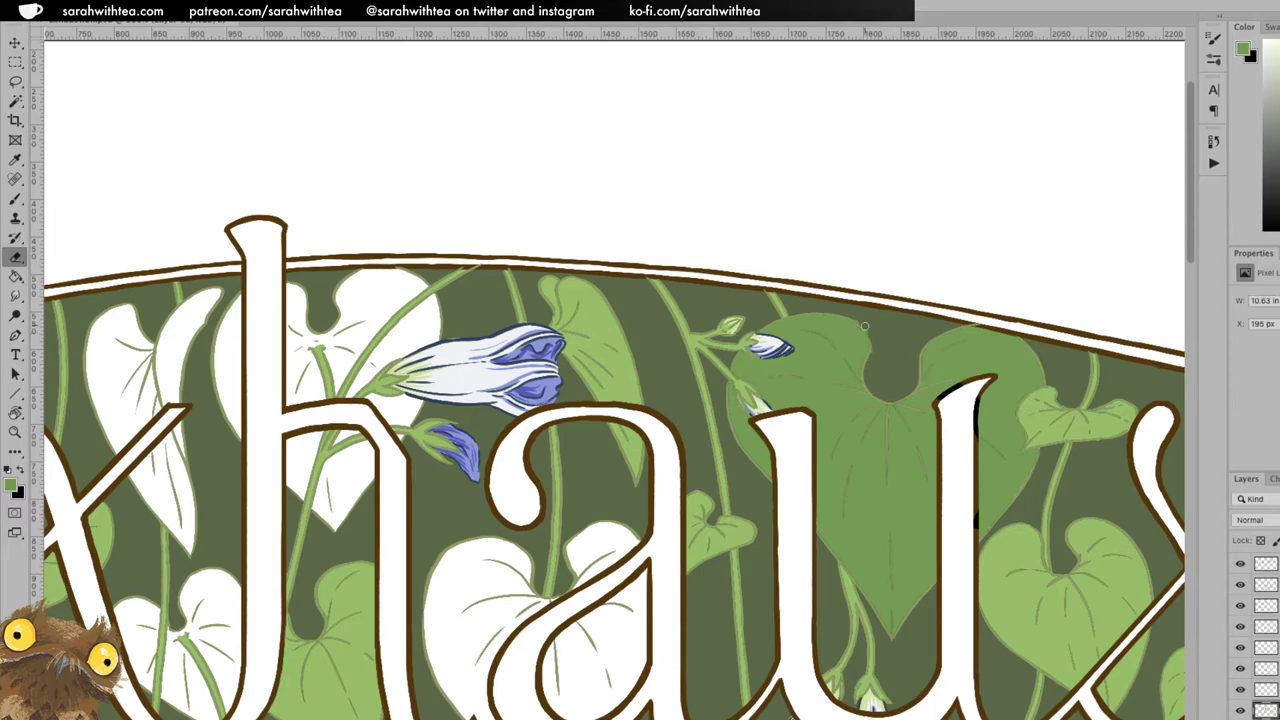
Try a more vivid green on the large leaf behind the "u" and compare it within the whole illustration.
key("z")
left_click(923, 381, "alt")
left_click_drag(1075, 529, 826, 307)
scroll(798, 377, "down", 4)
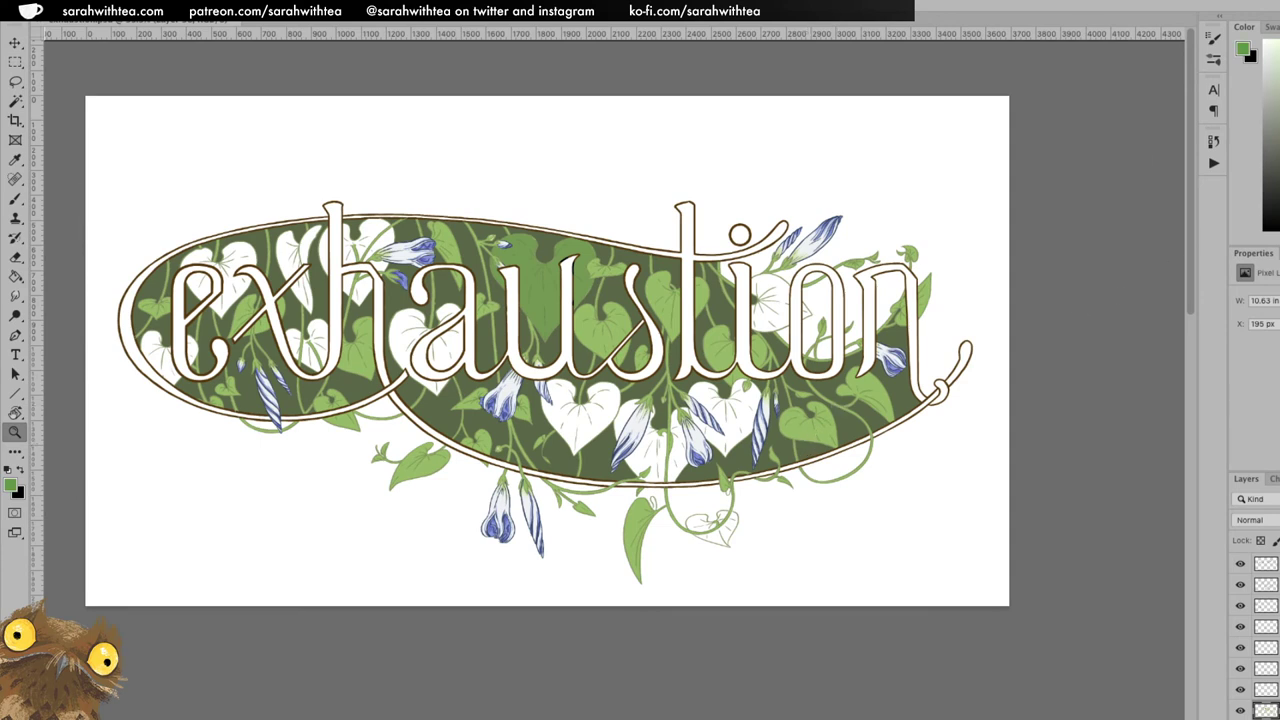
key("k")
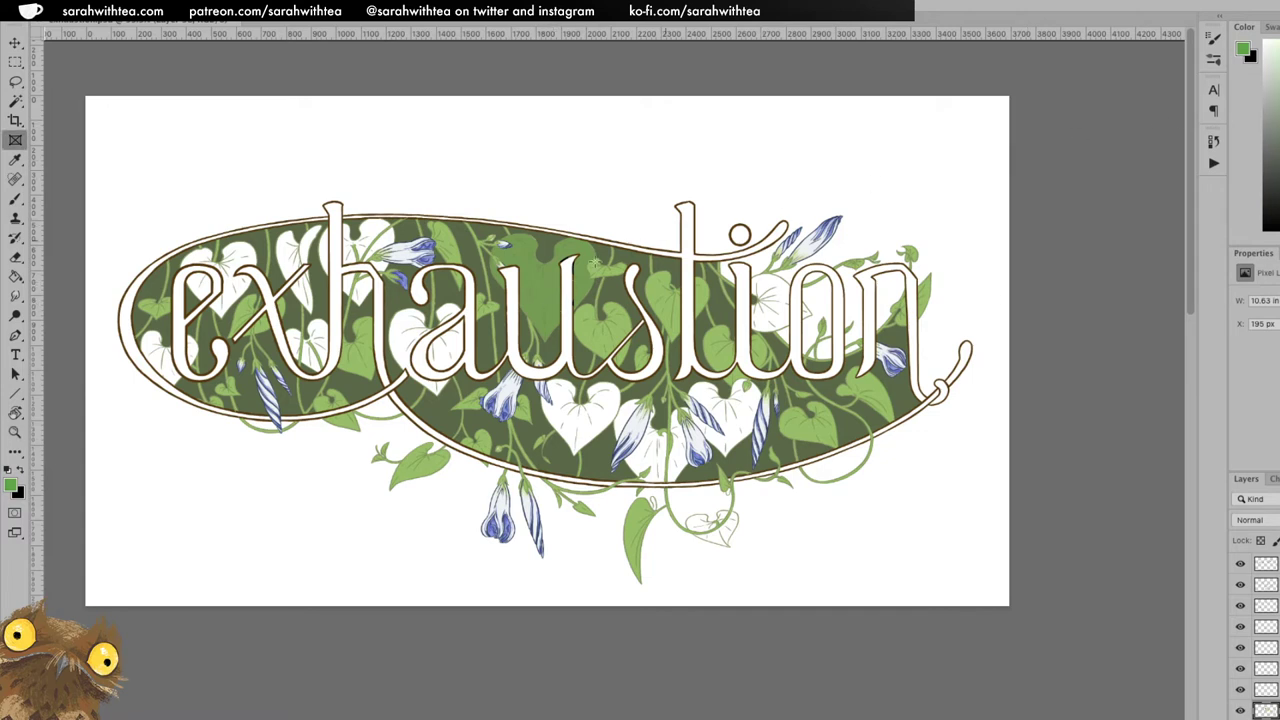
left_click(550, 297, "ctrl")
key("b")
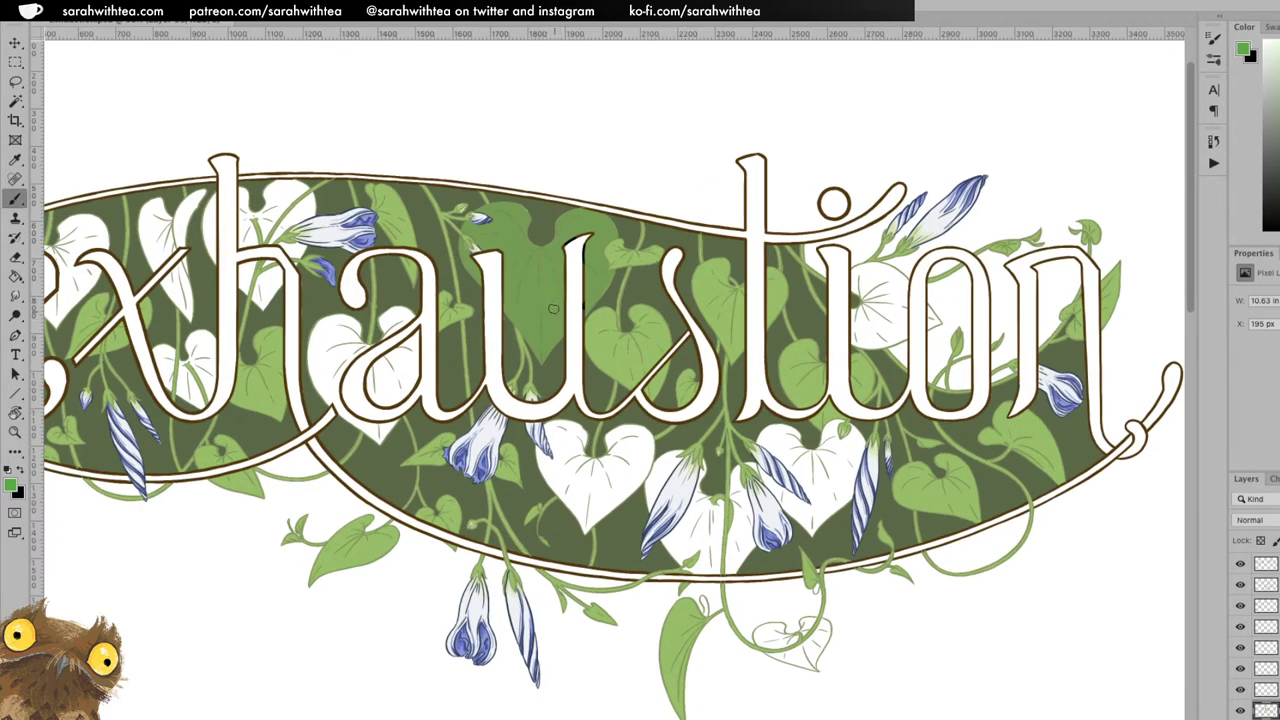
key("g")
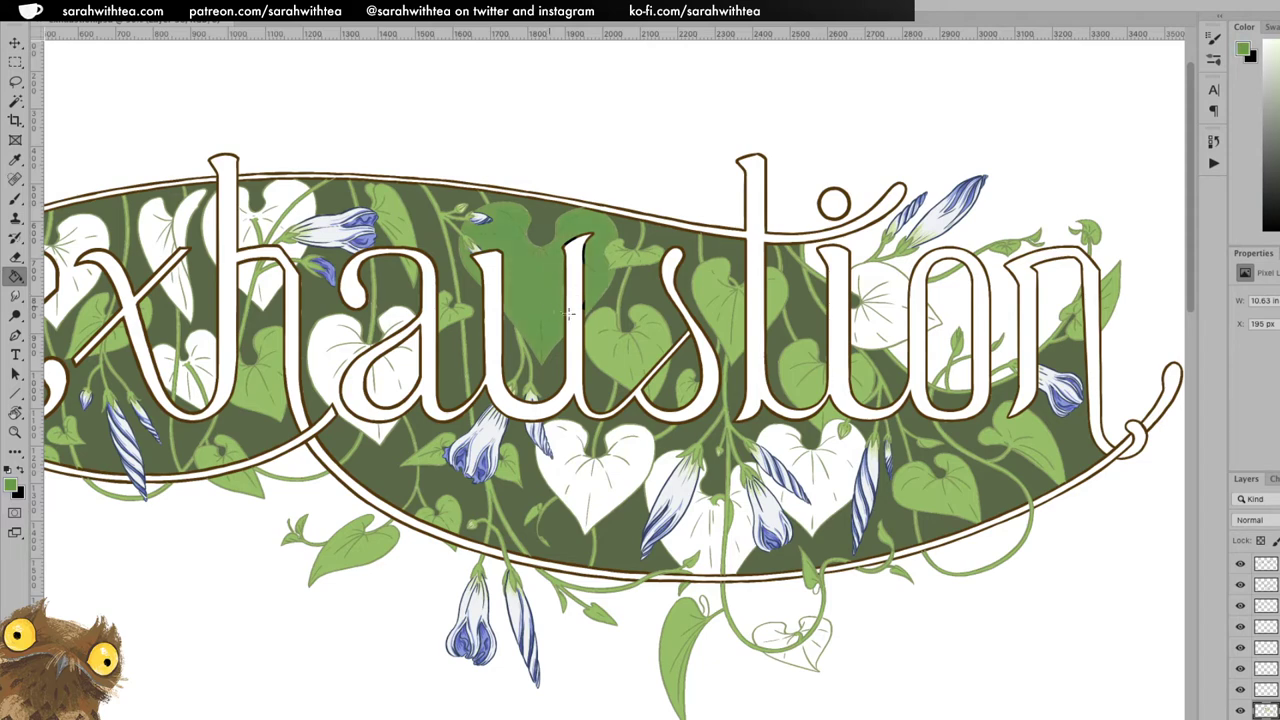
key("z")
left_click_drag(691, 437, 590, 437)
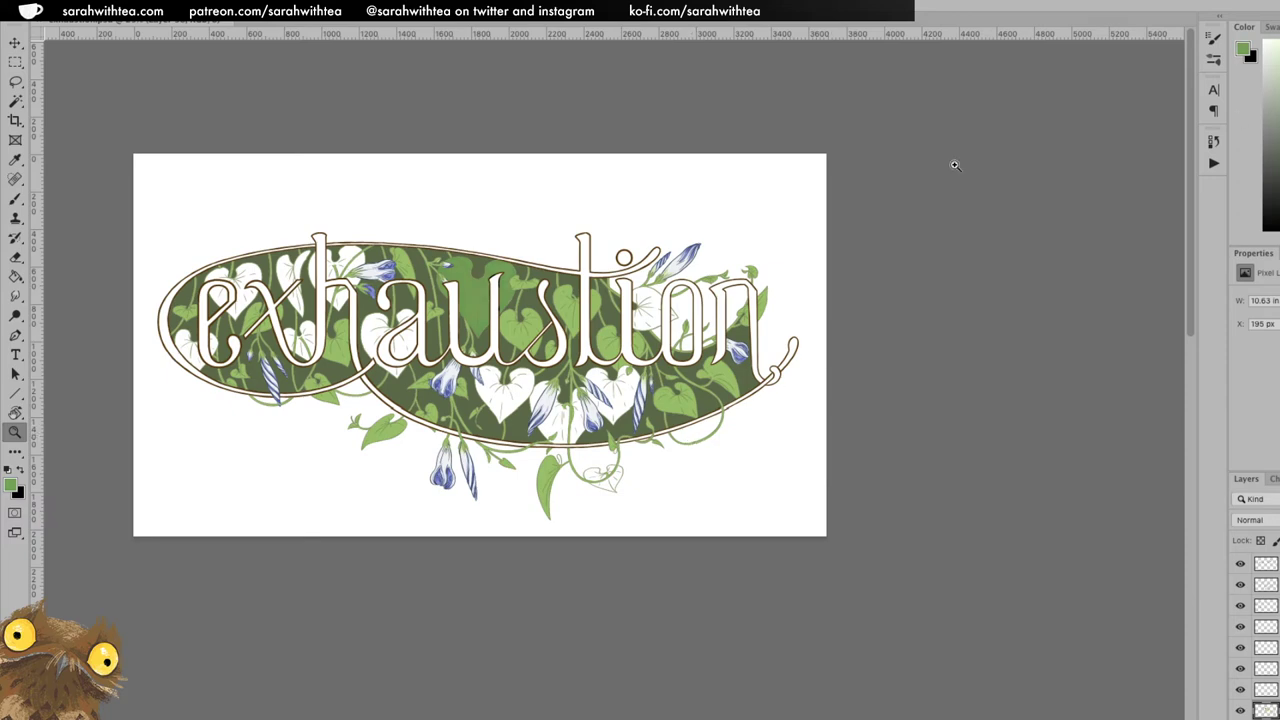
Try another brighter green fill on the large leaf and judge it against the surrounding light green leaves.
left_click(477, 300)
left_click(637, 325)
key("b")
key("g")
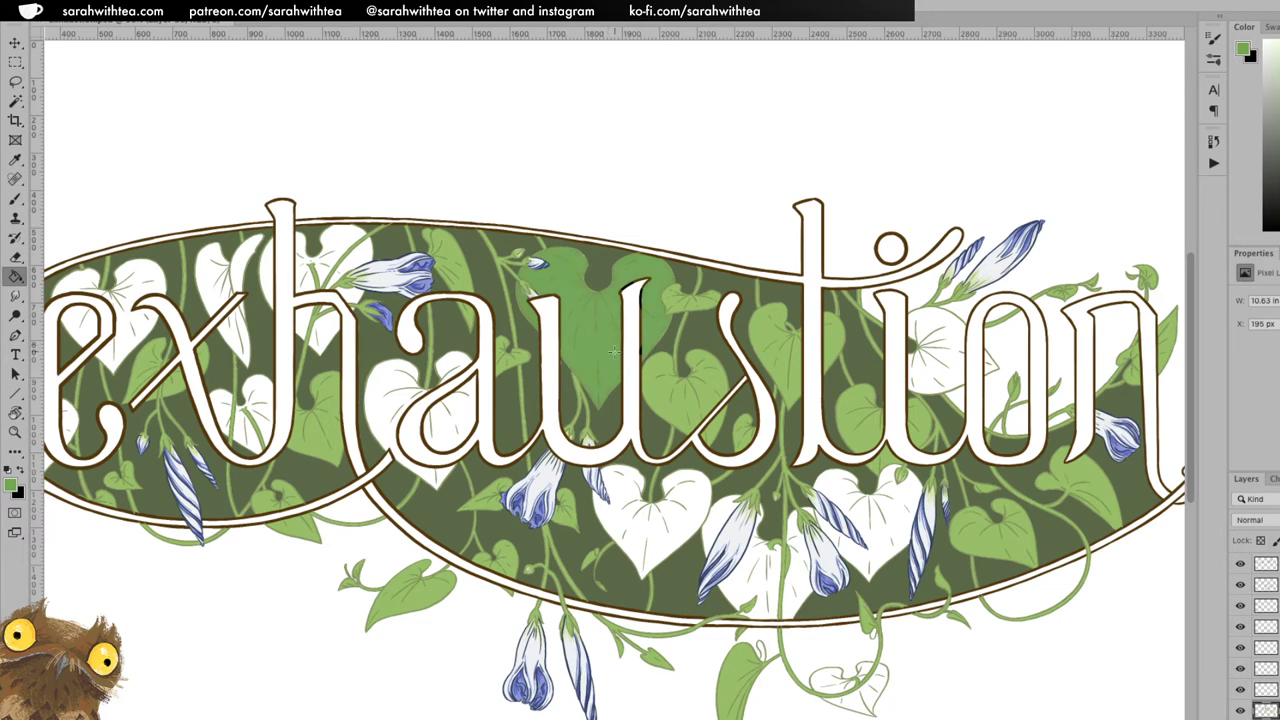
key("z")
left_click(729, 467, "alt")
left_click(729, 467, "alt")
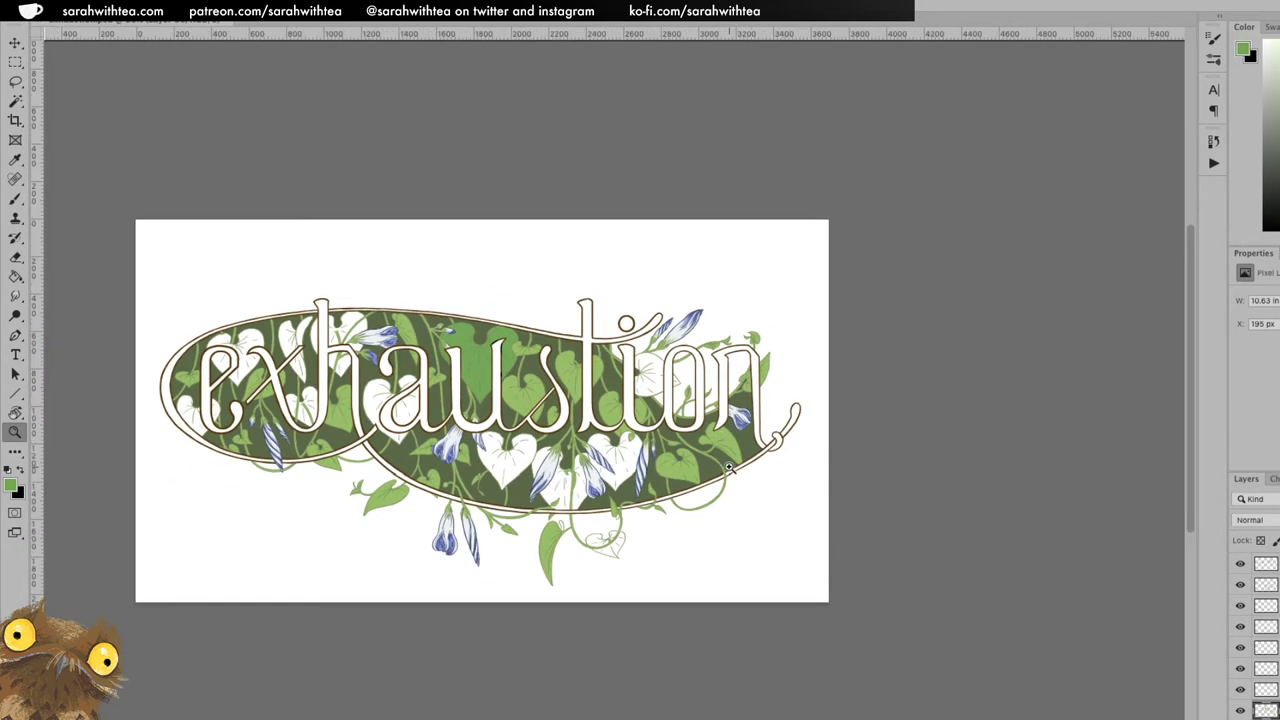
left_click(573, 385)
left_click(525, 428)
left_click(709, 325)
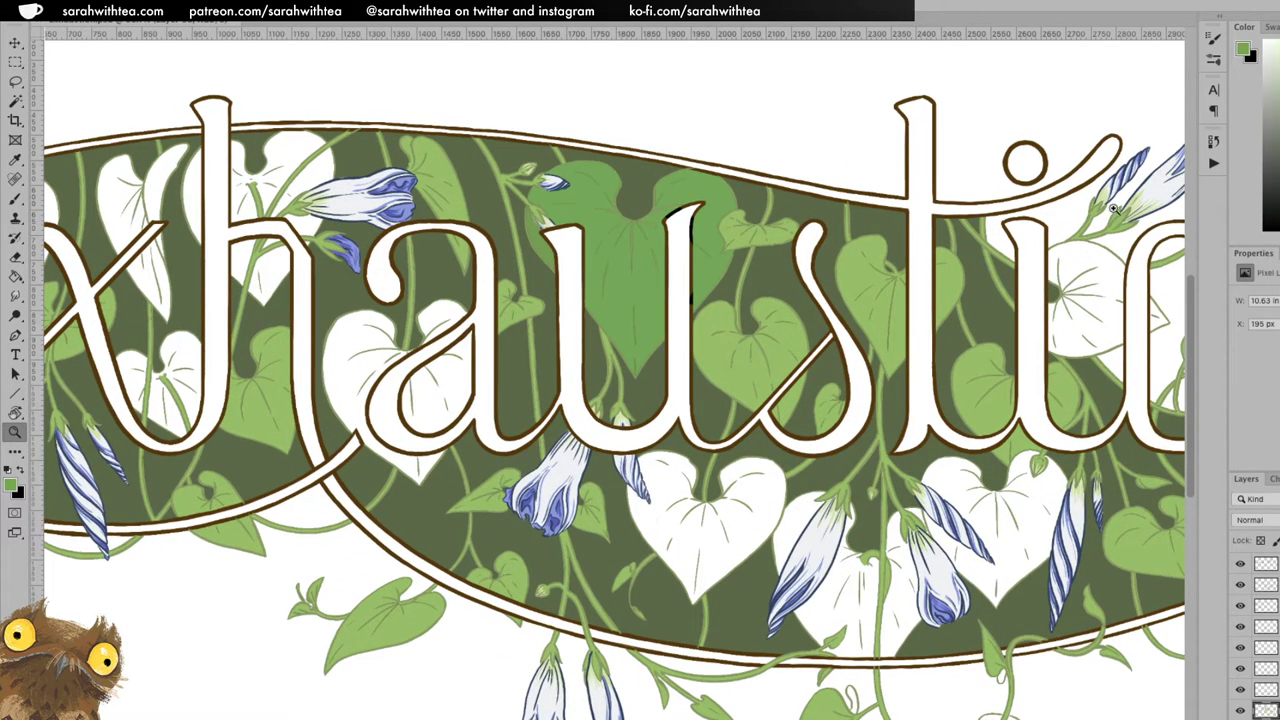
Test a yellower green and a deeper green fill on the large leaf behind the "u".
key("k")
key("j")
key("k")
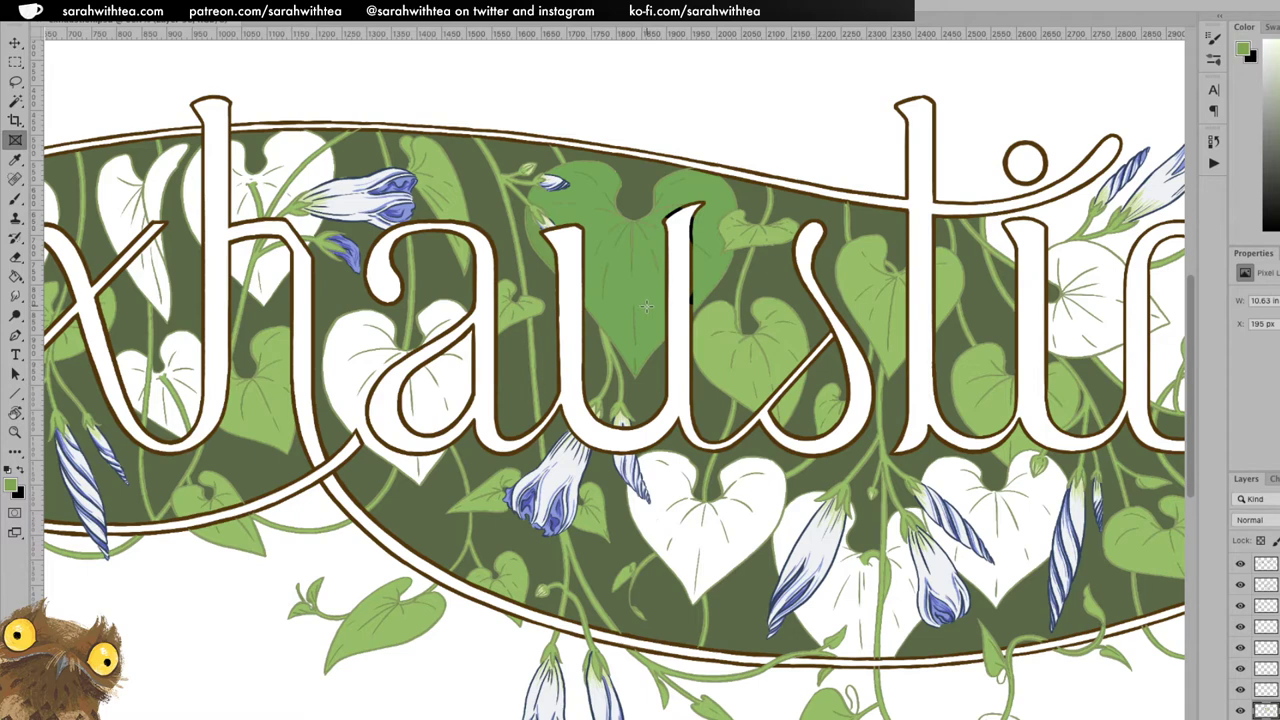
key("g")
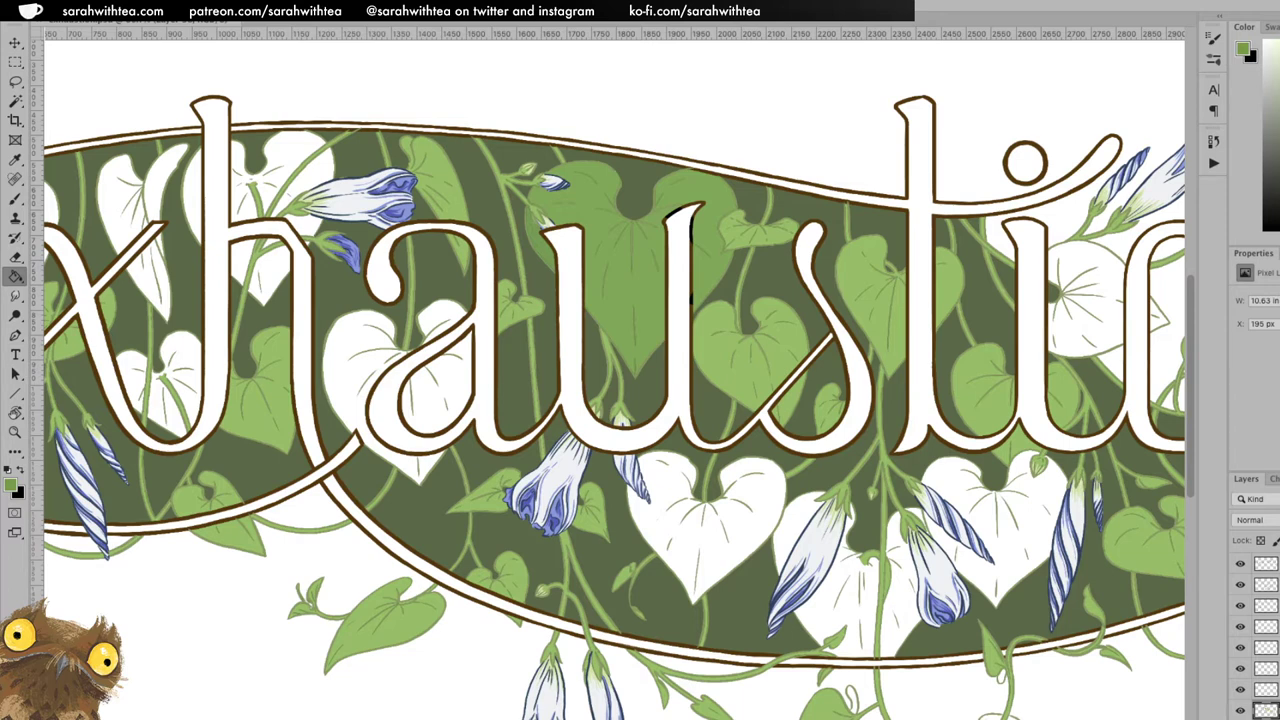
left_click(642, 300)
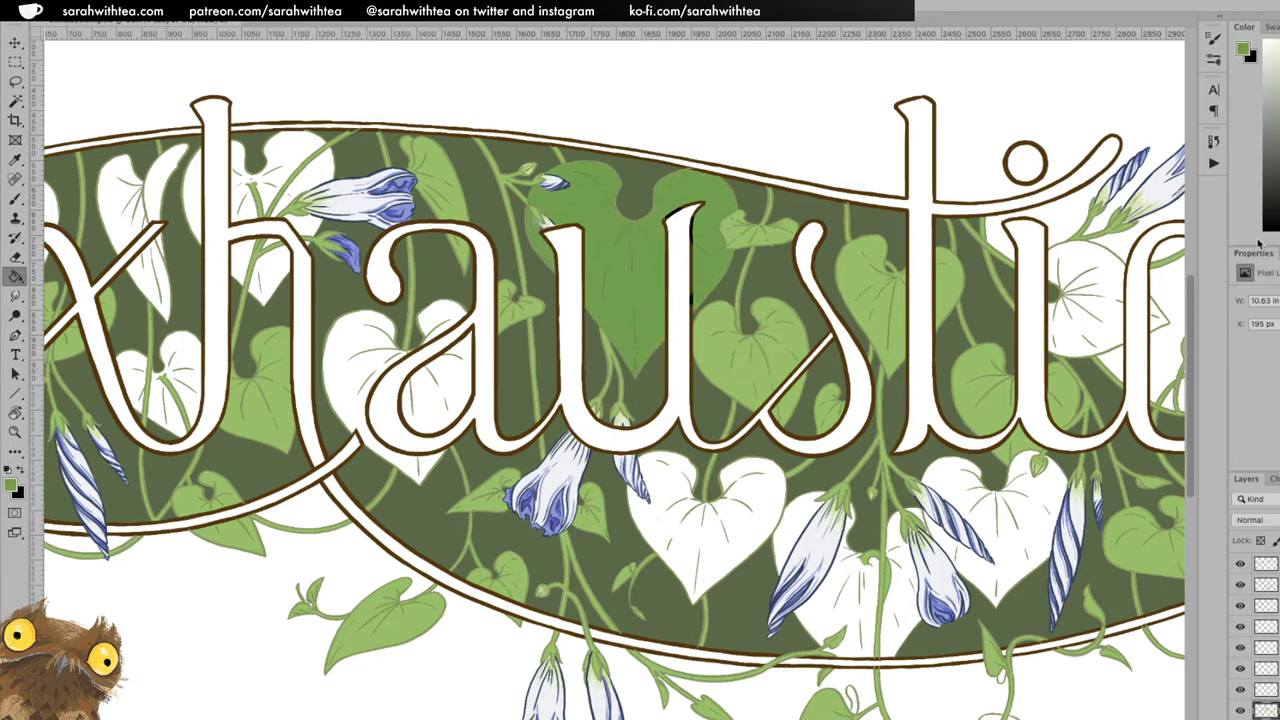
Undo the deeper fill, recolor the large leaf in a medium green and check it within the whole lettering.
key("ctrl+z")
key("z")
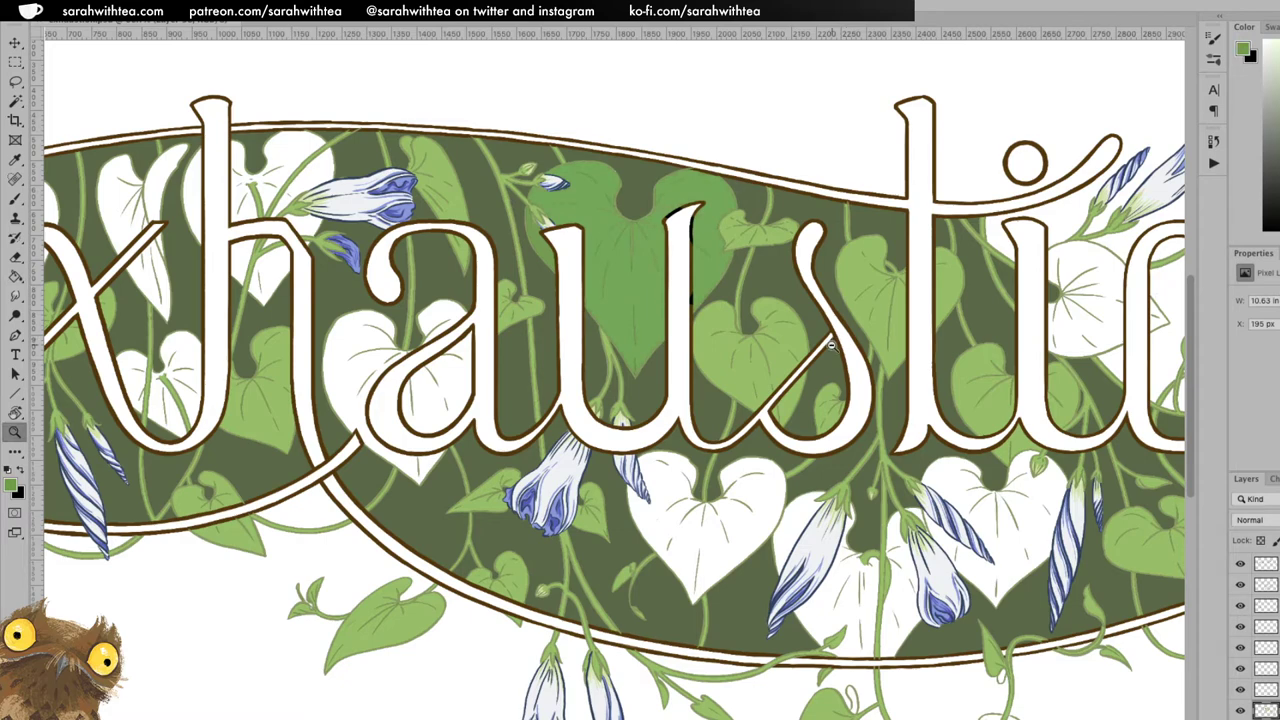
left_click(834, 345, "alt")
left_click(836, 406, "alt")
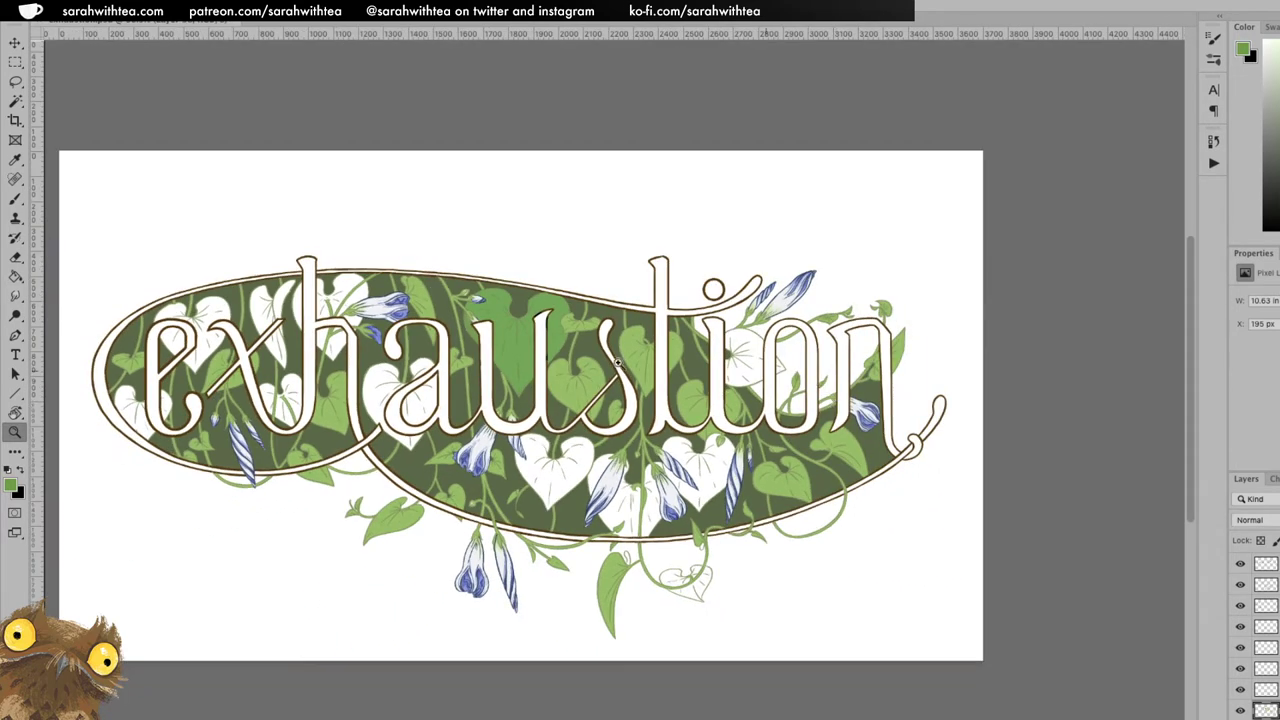
left_click(552, 363)
left_click_drag(558, 388, 663, 374)
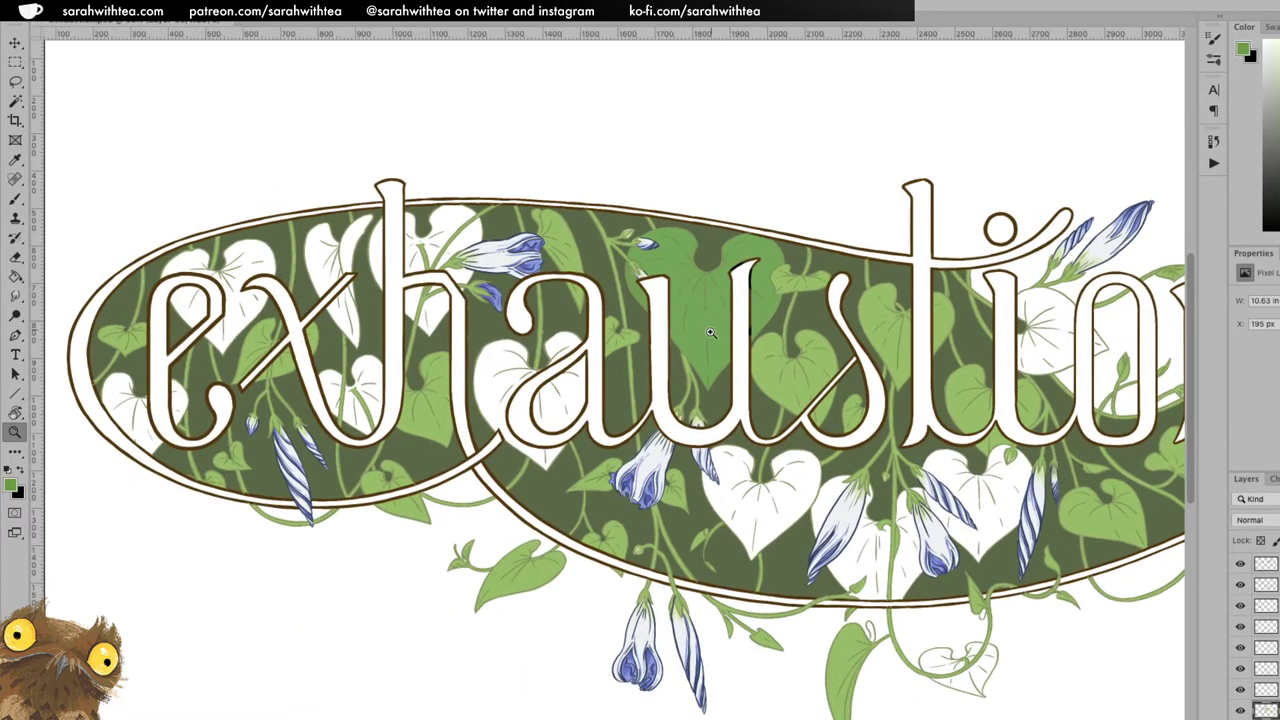
left_click(716, 328)
Paint the lower edge and the tip inside the "o" of the leaf behind the "i" and "o" in medium green.
key("b")
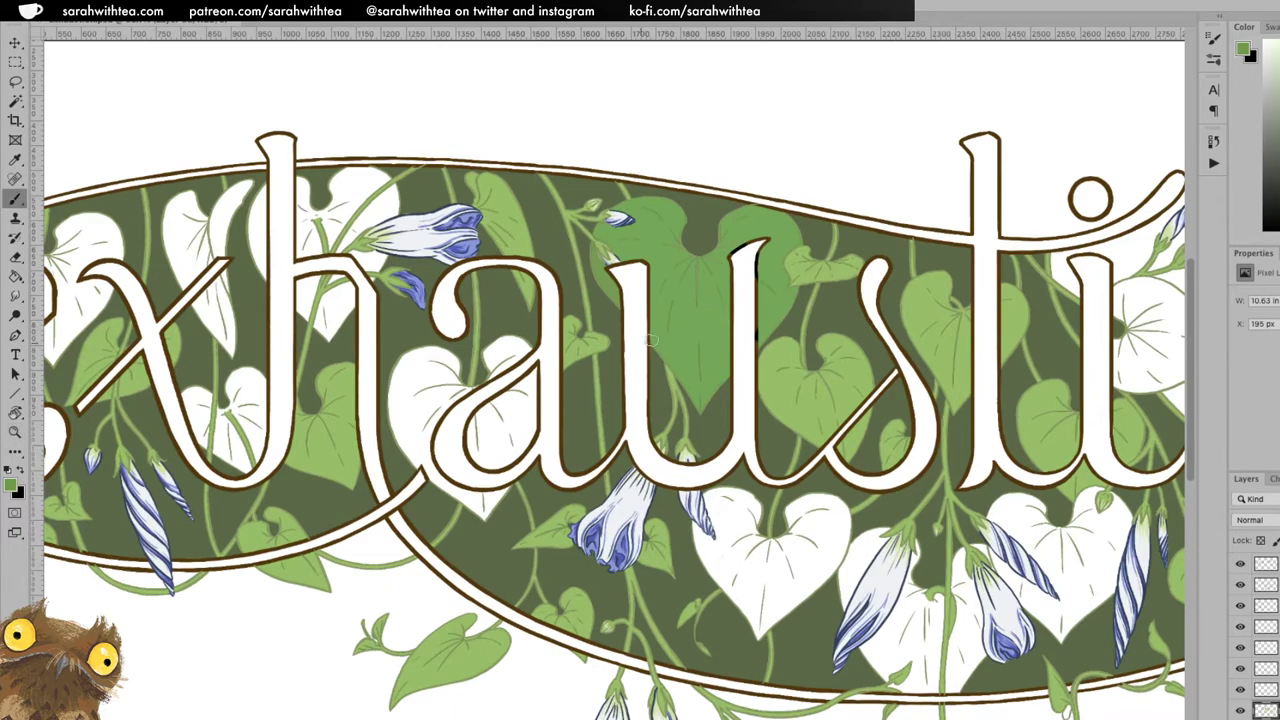
mouse_move(1128, 374)
left_mouse_down()
mouse_move(920, 240)
mouse_move(908, 263)
left_mouse_up()
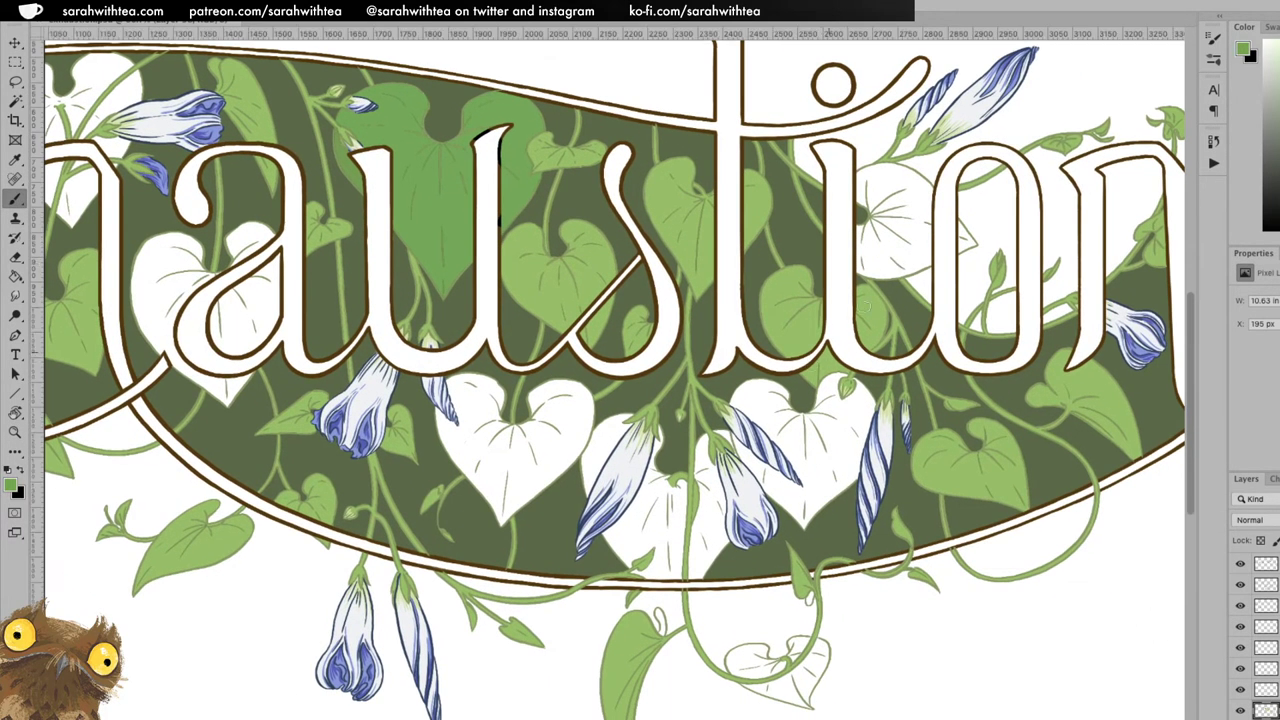
mouse_move(882, 220)
left_mouse_down()
mouse_move(858, 270)
mouse_move(905, 272)
mouse_move(923, 240)
mouse_move(889, 266)
left_mouse_up()
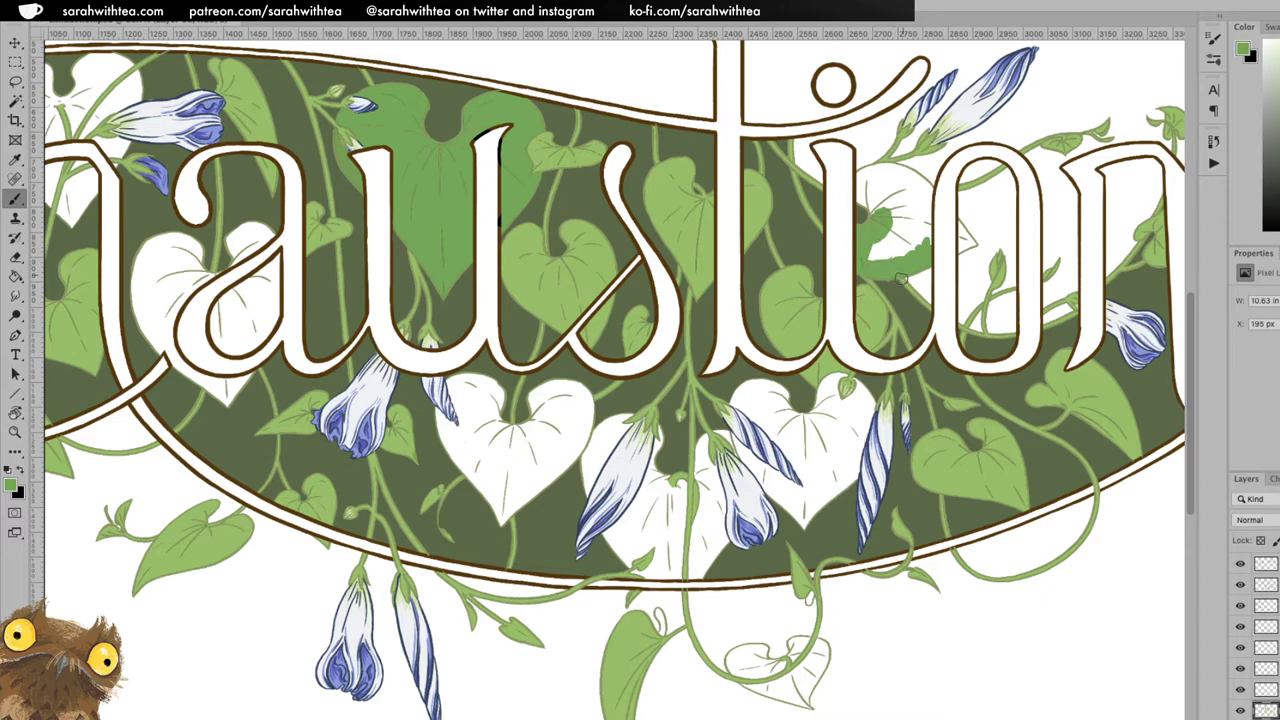
key("e")
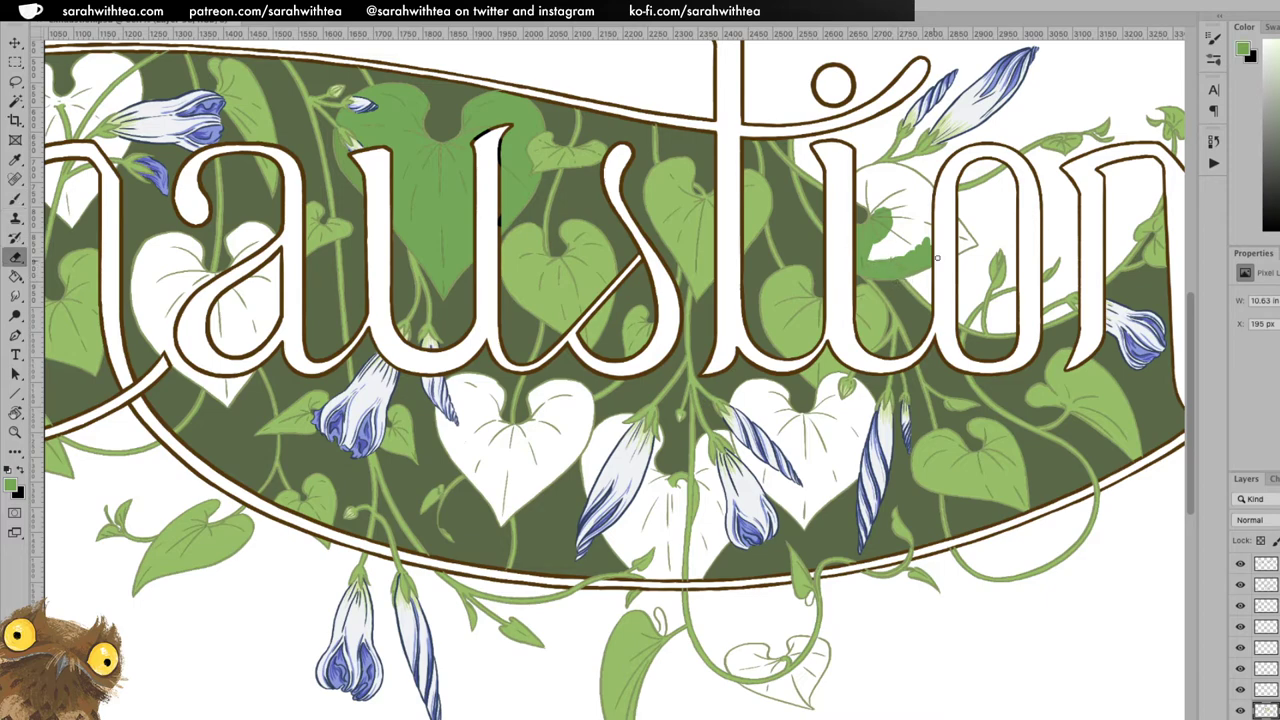
key("z")
left_click(962, 240)
key("b")
mouse_move(958, 225)
left_mouse_down()
mouse_move(982, 243)
mouse_move(963, 245)
mouse_move(966, 232)
mouse_move(972, 246)
mouse_move(860, 276)
mouse_move(805, 335)
left_mouse_up()
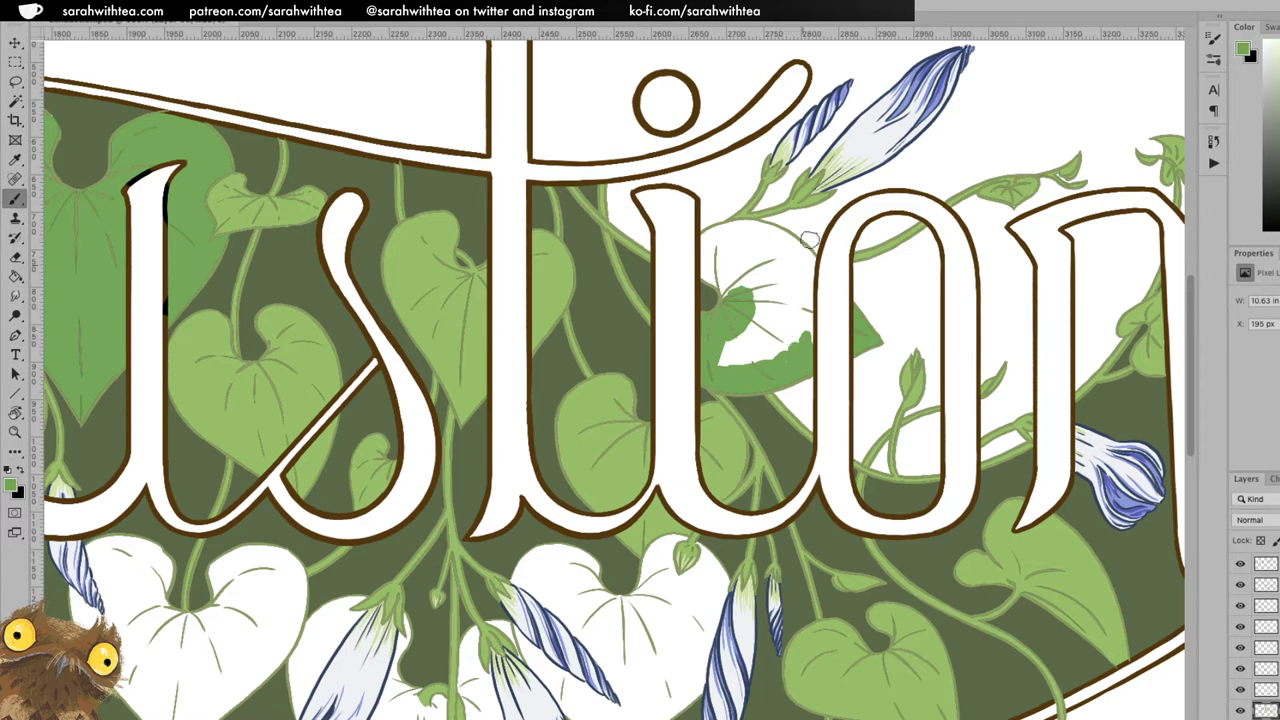
Finish filling the large leaf behind the letters "i" and "o" with the darker green.
mouse_move(740, 337)
left_mouse_down()
mouse_move(722, 365)
mouse_move(735, 357)
mouse_move(740, 369)
mouse_move(782, 337)
mouse_move(791, 350)
mouse_move(750, 366)
mouse_move(778, 286)
mouse_move(805, 317)
left_mouse_up()
mouse_move(712, 262)
left_mouse_down()
mouse_move(762, 228)
mouse_move(801, 247)
mouse_move(798, 276)
mouse_move(802, 264)
mouse_move(771, 247)
mouse_move(718, 236)
mouse_move(707, 277)
mouse_move(725, 298)
mouse_move(708, 275)
mouse_move(723, 240)
mouse_move(755, 253)
mouse_move(778, 280)
left_mouse_up()
Paint the left half of the white heart-shaped leaf below the "ti" darker green, working around the twisted flower bud.
left_click_drag(772, 440, 863, 231)
mouse_move(619, 413)
left_mouse_down()
mouse_move(664, 477)
mouse_move(651, 453)
mouse_move(687, 464)
mouse_move(681, 494)
mouse_move(698, 509)
mouse_move(691, 471)
mouse_move(709, 478)
mouse_move(702, 469)
mouse_move(718, 464)
mouse_move(635, 364)
left_mouse_up()
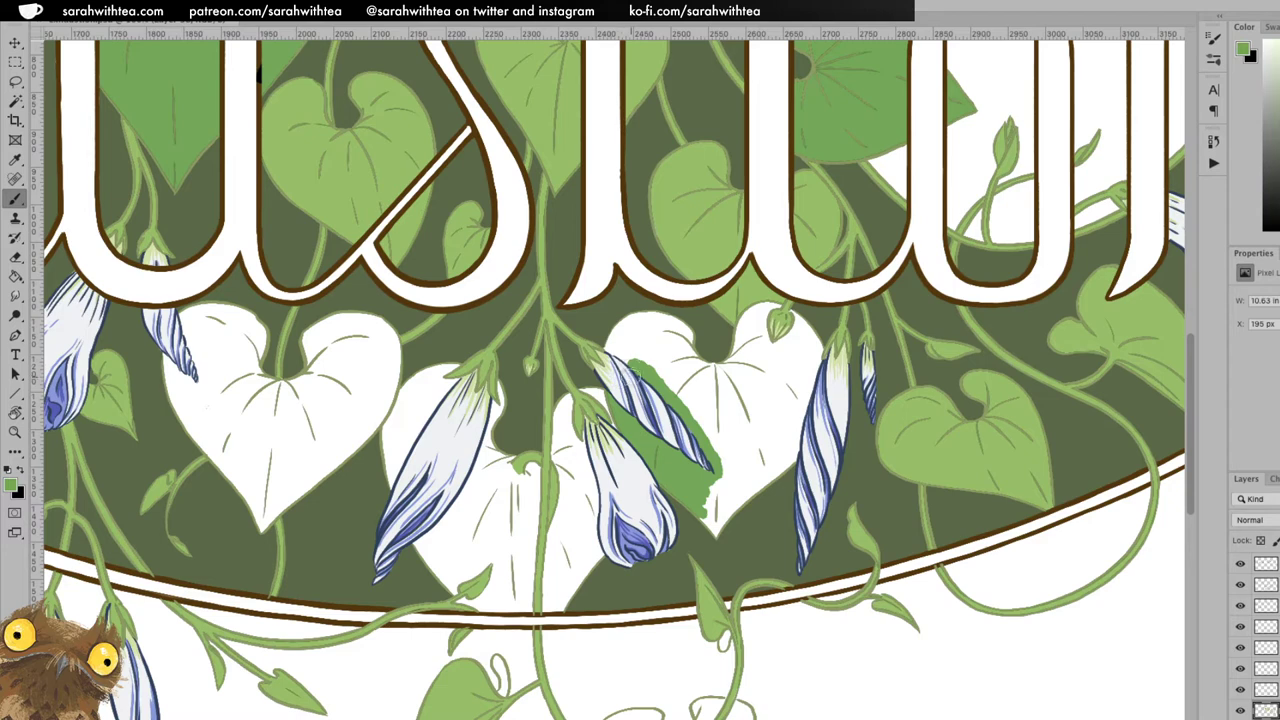
left_click_drag(625, 352, 626, 354)
mouse_move(616, 346)
left_mouse_down()
mouse_move(640, 320)
mouse_move(676, 320)
mouse_move(660, 311)
left_mouse_up()
key("e")
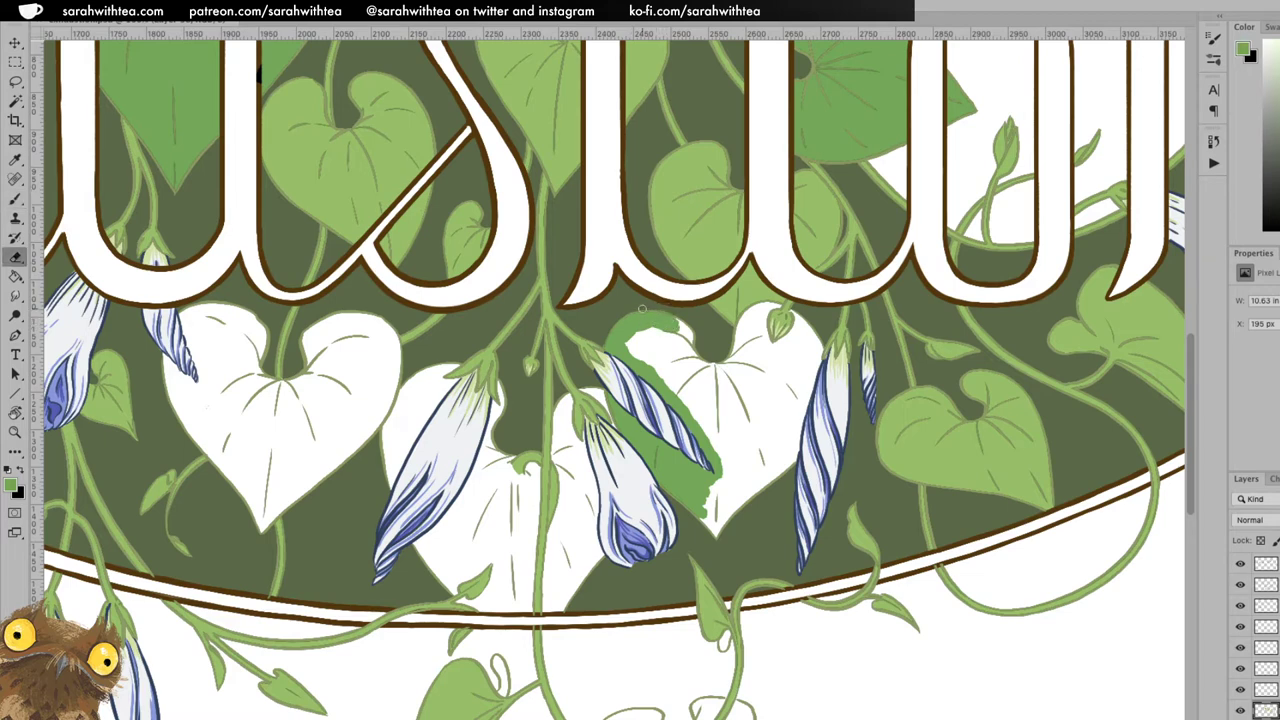
key("b")
key("e")
key("b")
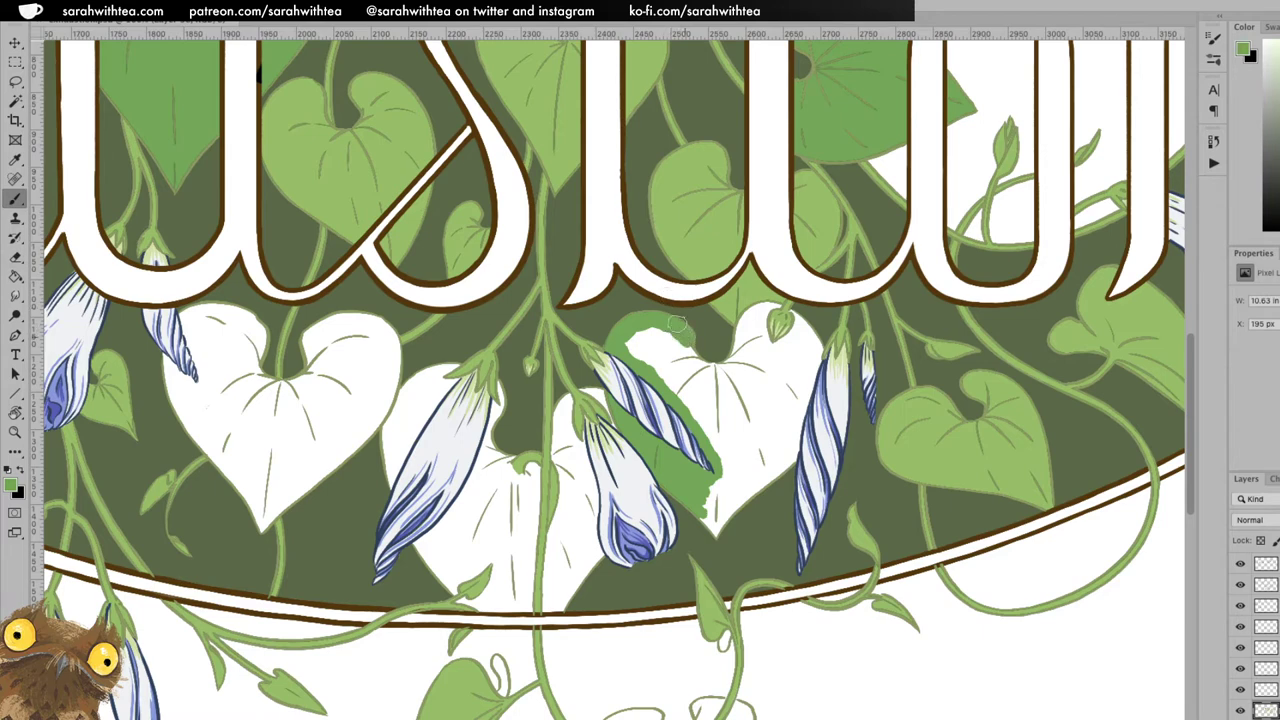
left_click_drag(683, 339, 716, 367)
mouse_move(717, 378)
left_mouse_down()
mouse_move(633, 352)
mouse_move(676, 348)
mouse_move(679, 394)
mouse_move(706, 418)
mouse_move(739, 354)
left_mouse_up()
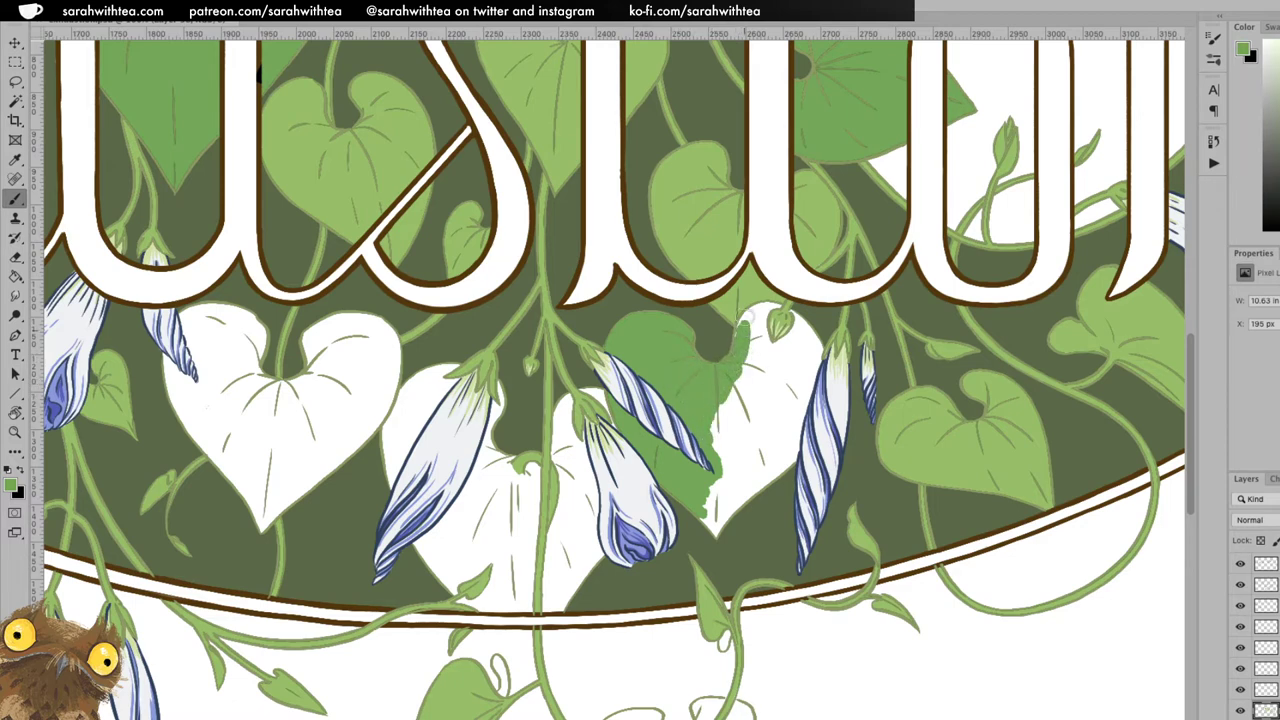
Fill the right lobe and pointed tip of the leaf below the "ti" with the same darker green.
key("e")
key("b")
mouse_move(739, 340)
left_mouse_down()
mouse_move(776, 306)
mouse_move(749, 314)
mouse_move(762, 339)
mouse_move(747, 341)
mouse_move(780, 351)
mouse_move(794, 312)
mouse_move(817, 349)
mouse_move(803, 390)
mouse_move(811, 336)
left_mouse_up()
left_click_drag(765, 403, 731, 369)
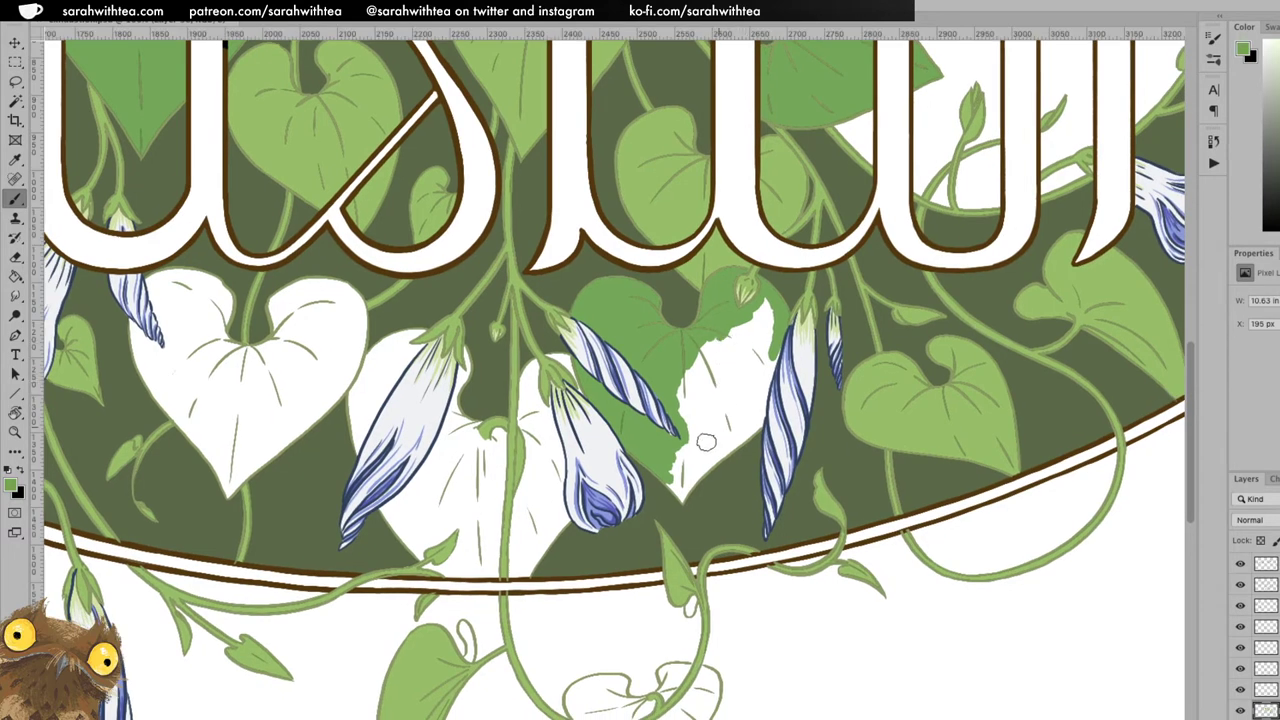
mouse_move(688, 486)
left_mouse_down()
mouse_move(714, 456)
mouse_move(670, 502)
left_mouse_up()
key("r")
key("e")
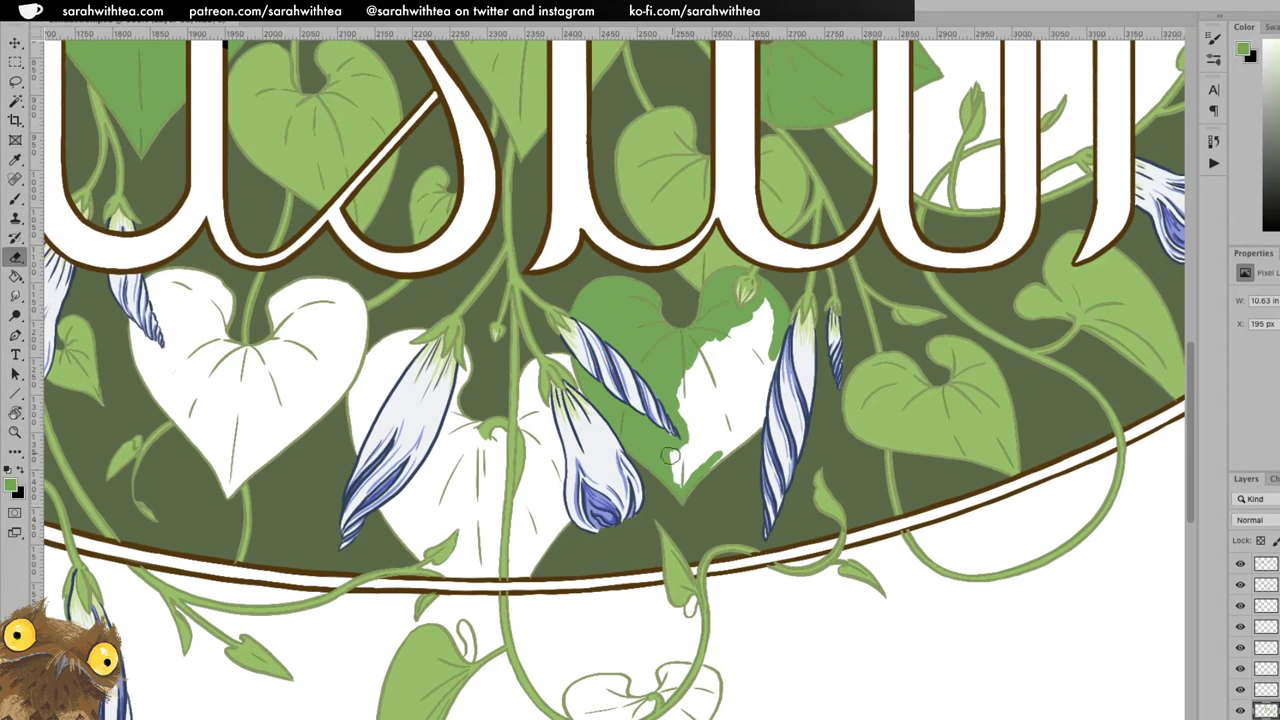
key("b")
mouse_move(676, 480)
left_mouse_down()
mouse_move(668, 451)
mouse_move(730, 440)
mouse_move(711, 463)
mouse_move(760, 417)
mouse_move(775, 348)
mouse_move(770, 367)
mouse_move(764, 303)
mouse_move(738, 326)
mouse_move(759, 311)
mouse_move(739, 427)
mouse_move(749, 339)
mouse_move(721, 414)
mouse_move(722, 338)
mouse_move(714, 360)
mouse_move(711, 423)
mouse_move(725, 414)
mouse_move(724, 434)
mouse_move(710, 390)
mouse_move(691, 380)
mouse_move(687, 427)
mouse_move(708, 358)
left_mouse_up()
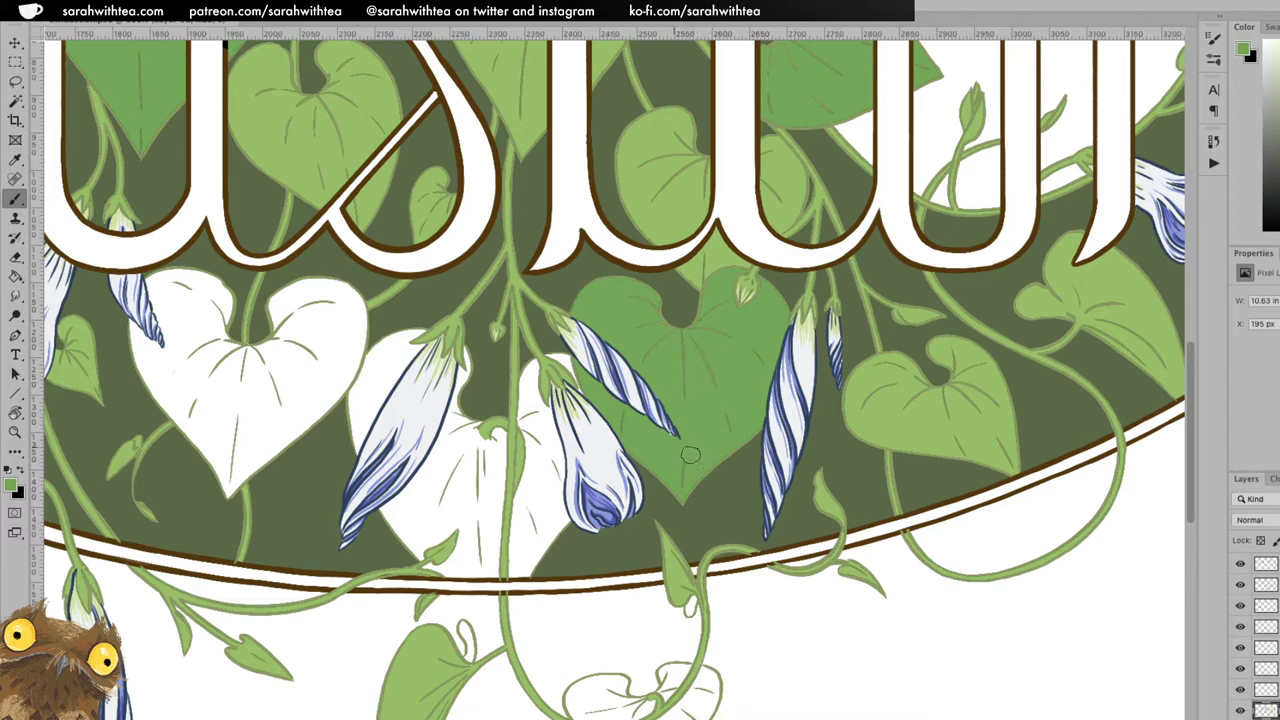
Paint darker green along the notch and right edge of the white leaf below the "us" and around its overlapping bud.
scroll(621, 403, "left", 8)
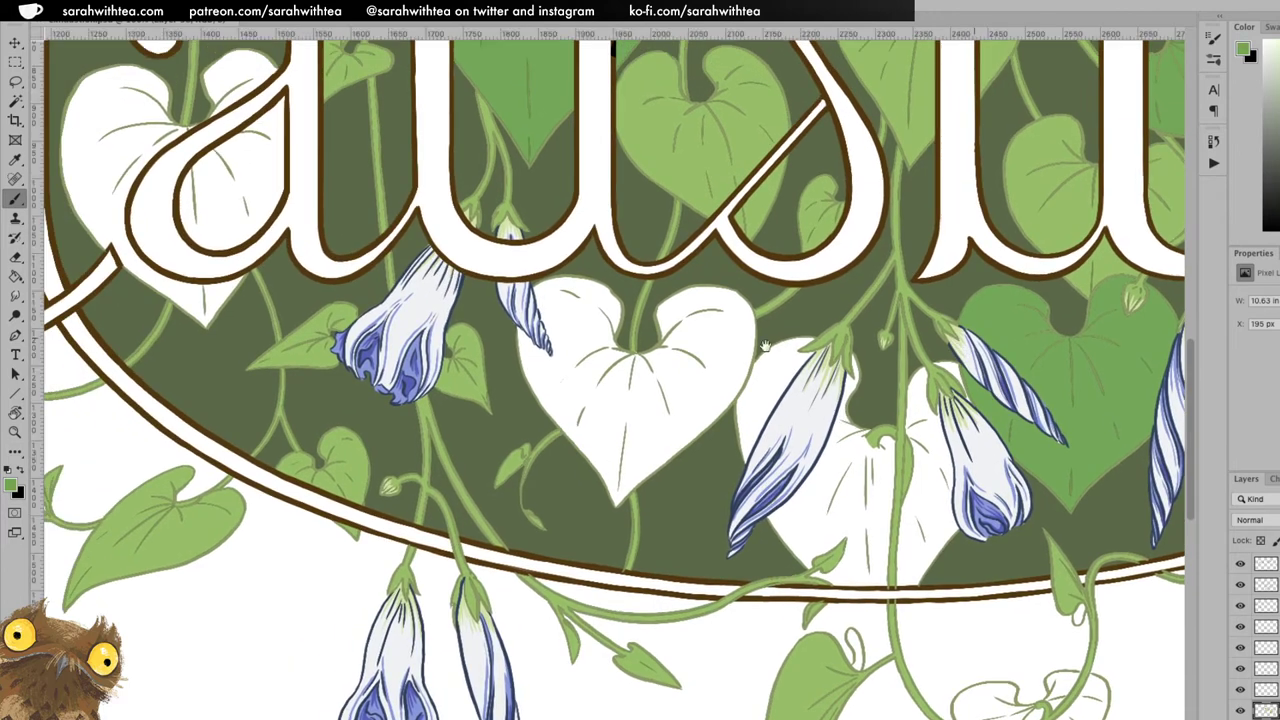
mouse_move(636, 362)
left_mouse_down()
mouse_move(625, 358)
mouse_move(666, 350)
mouse_move(662, 312)
mouse_move(676, 302)
mouse_move(735, 296)
mouse_move(717, 297)
mouse_move(748, 328)
mouse_move(746, 358)
mouse_move(718, 405)
left_mouse_up()
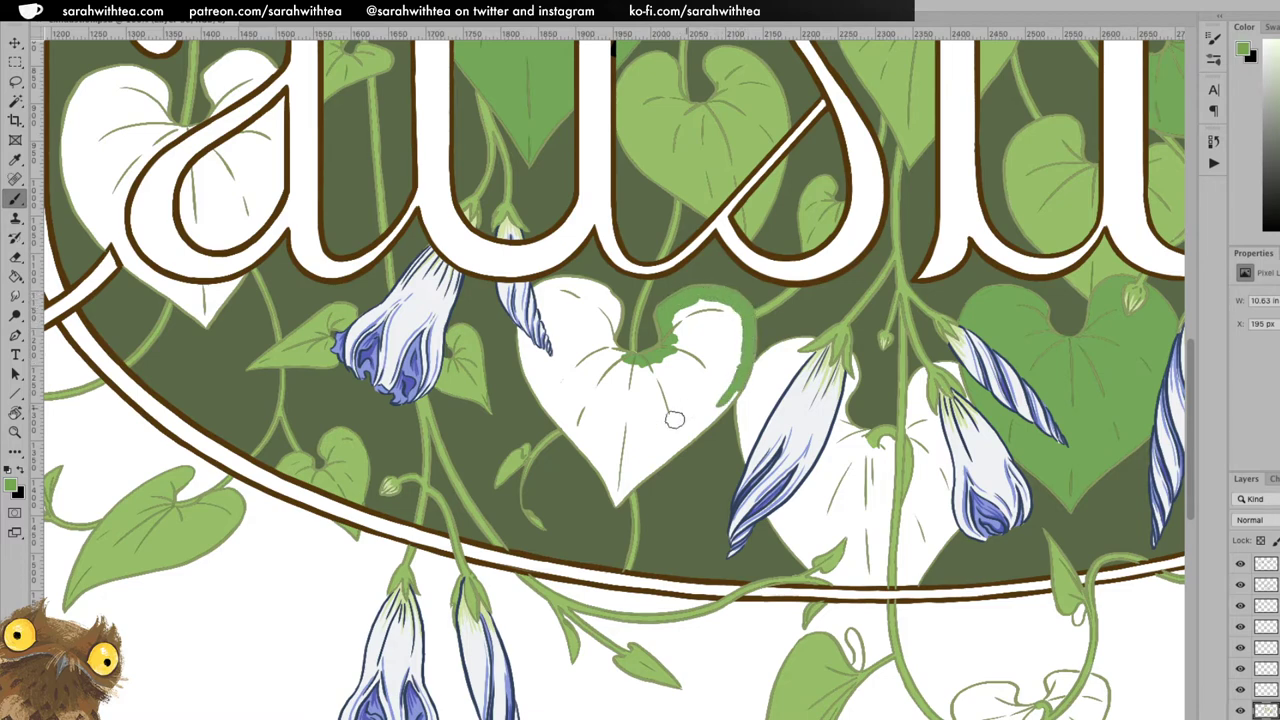
mouse_move(630, 485)
left_mouse_down()
mouse_move(618, 500)
mouse_move(722, 405)
left_mouse_up()
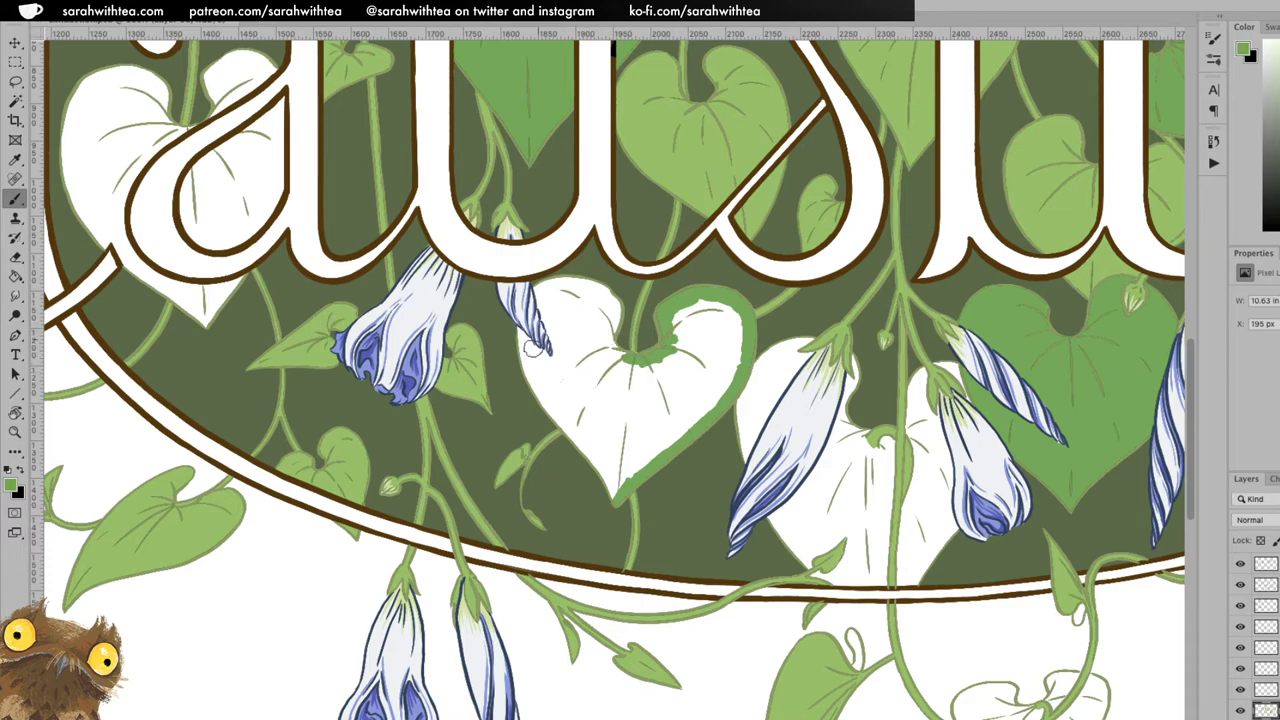
left_click_drag(518, 335, 521, 339)
key("e")
key("b")
mouse_move(525, 336)
left_mouse_down()
mouse_move(555, 367)
mouse_move(540, 302)
left_mouse_up()
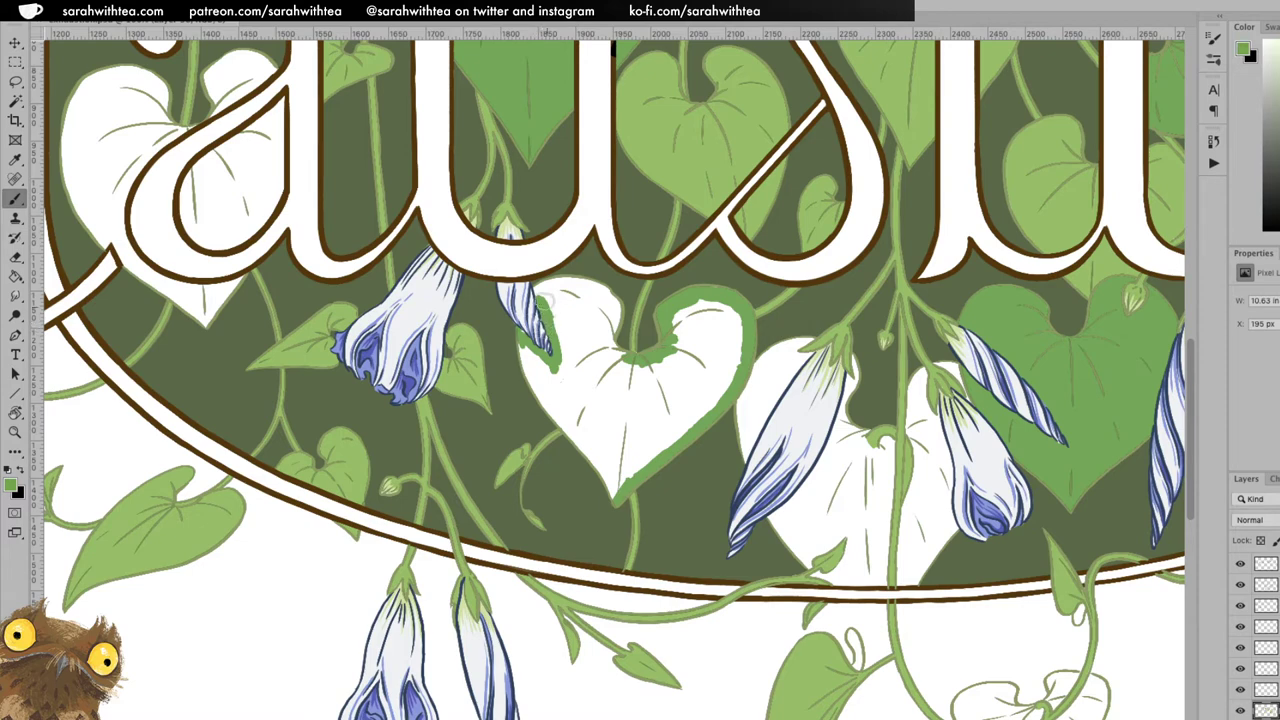
Fill the left lobe, lower left edge and remaining white interior of the leaf below the "us" with darker green.
mouse_move(565, 285)
left_mouse_down()
mouse_move(618, 309)
mouse_move(606, 353)
mouse_move(616, 342)
mouse_move(630, 357)
mouse_move(649, 330)
mouse_move(628, 346)
mouse_move(602, 315)
mouse_move(597, 341)
mouse_move(608, 312)
mouse_move(565, 291)
mouse_move(558, 330)
mouse_move(566, 346)
mouse_move(595, 341)
mouse_move(624, 398)
left_mouse_up()
key("e")
key("b")
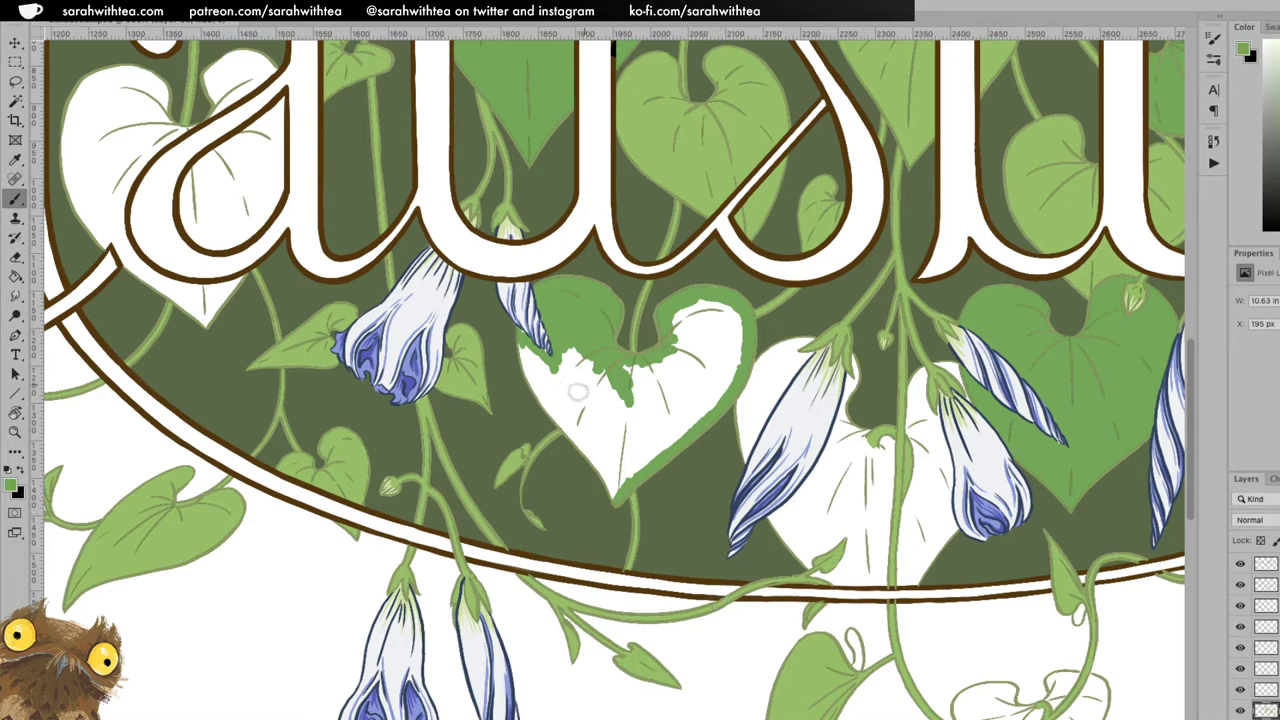
mouse_move(527, 345)
left_mouse_down()
mouse_move(530, 387)
mouse_move(521, 360)
mouse_move(564, 425)
mouse_move(536, 355)
mouse_move(611, 490)
left_mouse_up()
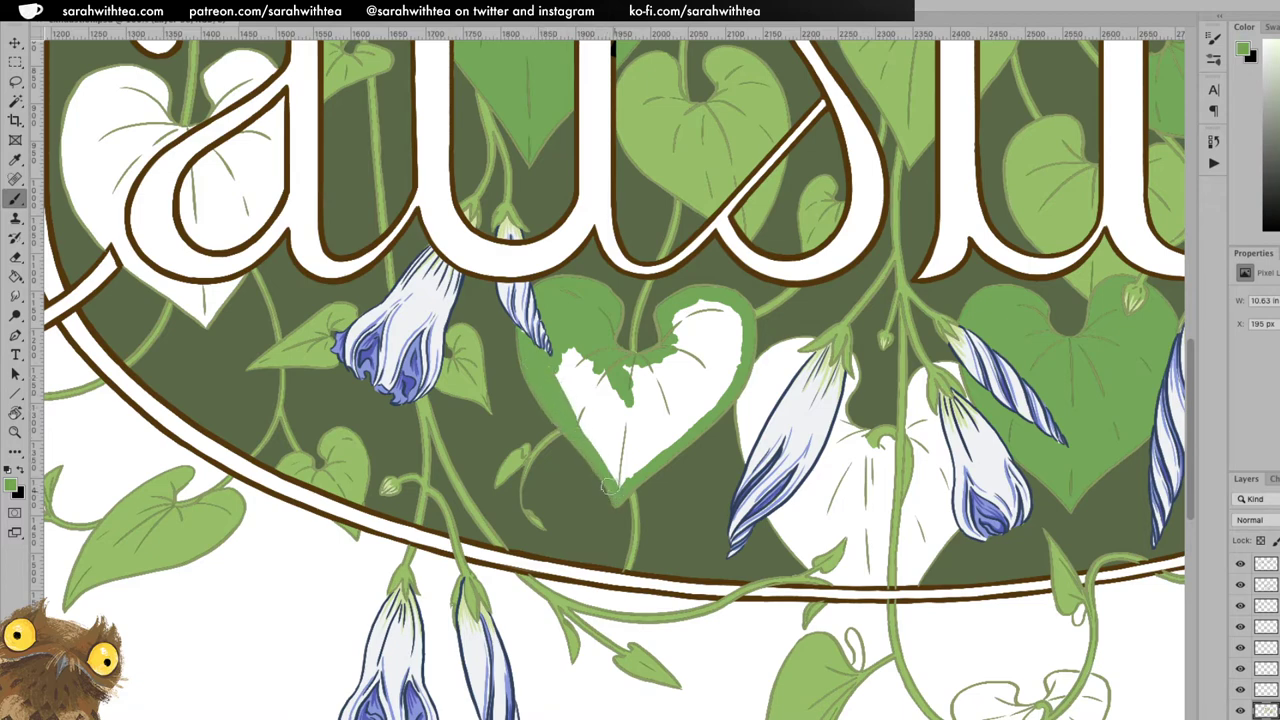
key("e")
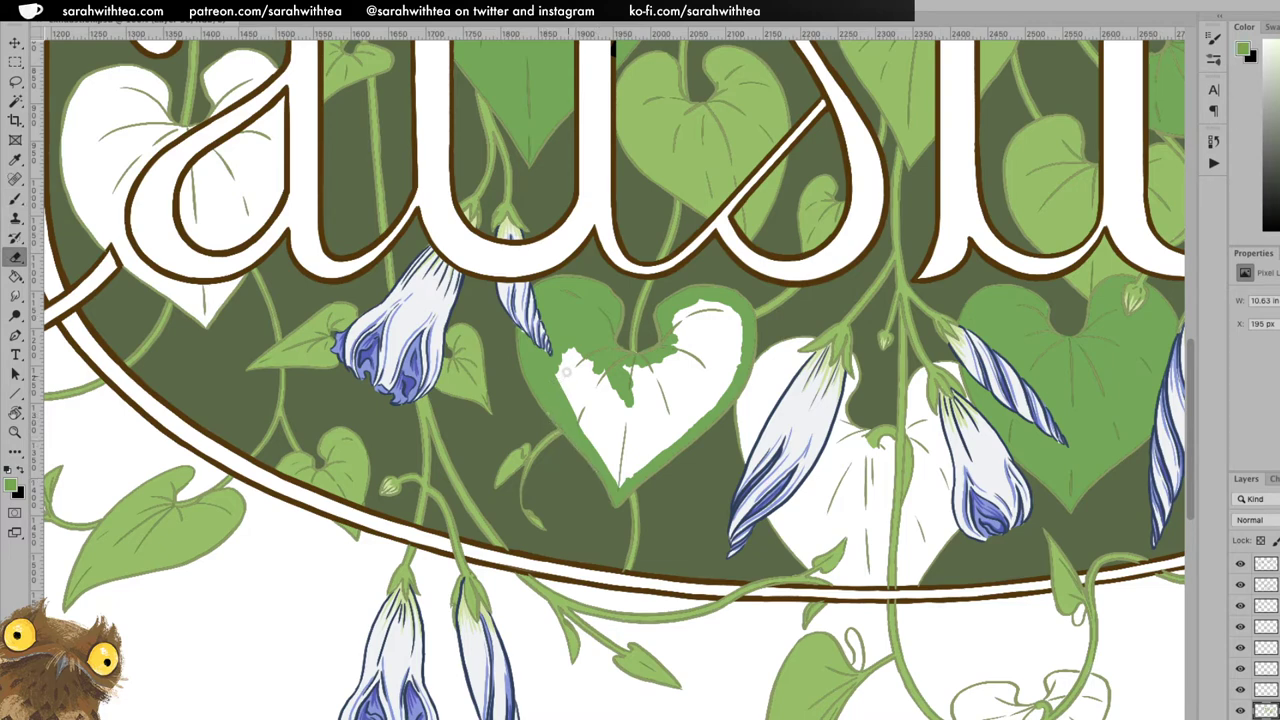
key("b")
mouse_move(555, 414)
left_mouse_down()
mouse_move(569, 359)
mouse_move(573, 400)
mouse_move(579, 360)
mouse_move(587, 380)
mouse_move(596, 370)
mouse_move(626, 443)
mouse_move(619, 468)
mouse_move(581, 426)
mouse_move(592, 420)
mouse_move(622, 447)
mouse_move(626, 482)
mouse_move(635, 365)
mouse_move(629, 376)
mouse_move(687, 351)
mouse_move(667, 359)
mouse_move(667, 330)
mouse_move(649, 351)
mouse_move(656, 384)
mouse_move(636, 383)
mouse_move(629, 400)
mouse_move(691, 360)
mouse_move(647, 422)
mouse_move(692, 387)
mouse_move(698, 411)
mouse_move(715, 398)
mouse_move(695, 416)
mouse_move(738, 359)
mouse_move(739, 334)
mouse_move(702, 306)
mouse_move(670, 337)
mouse_move(706, 298)
mouse_move(743, 330)
mouse_move(739, 312)
mouse_move(692, 416)
mouse_move(717, 355)
mouse_move(708, 409)
mouse_move(732, 334)
mouse_move(704, 309)
mouse_move(678, 337)
left_mouse_up()
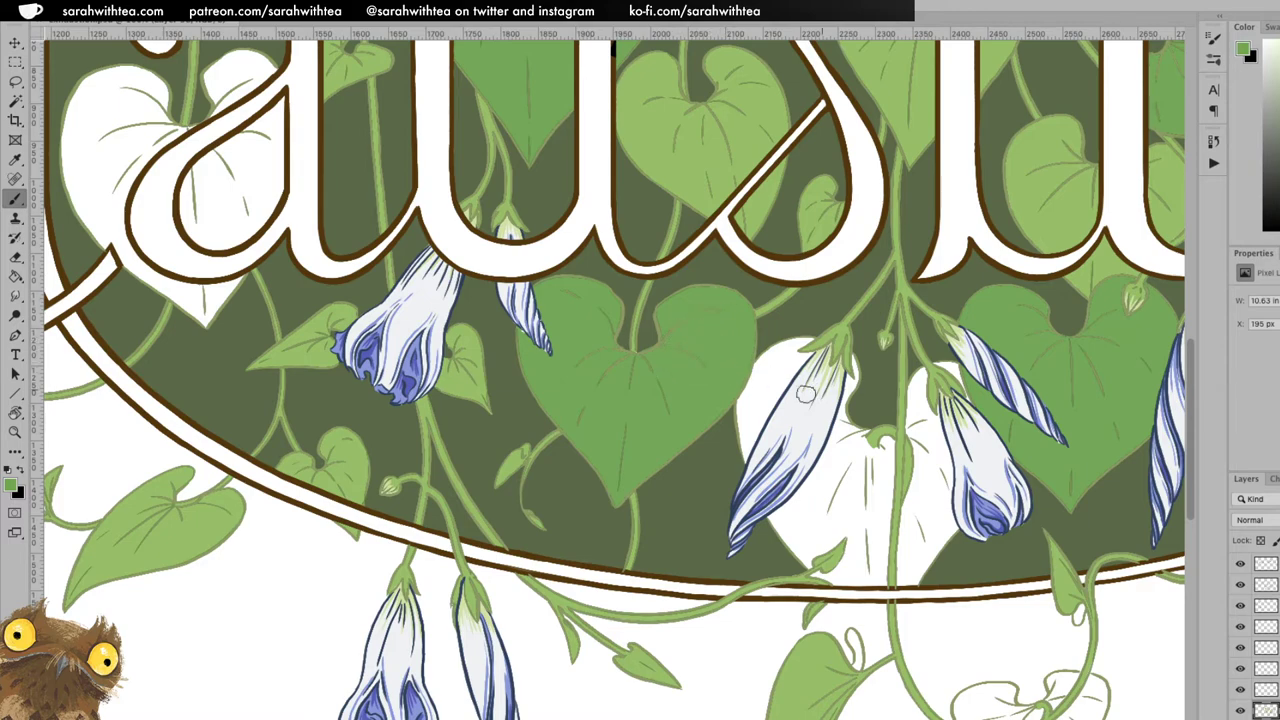
Paint the right lobe of the large leaf behind the "a" darker green, including the part inside the letter.
key("z")
left_click(790, 405, "alt")
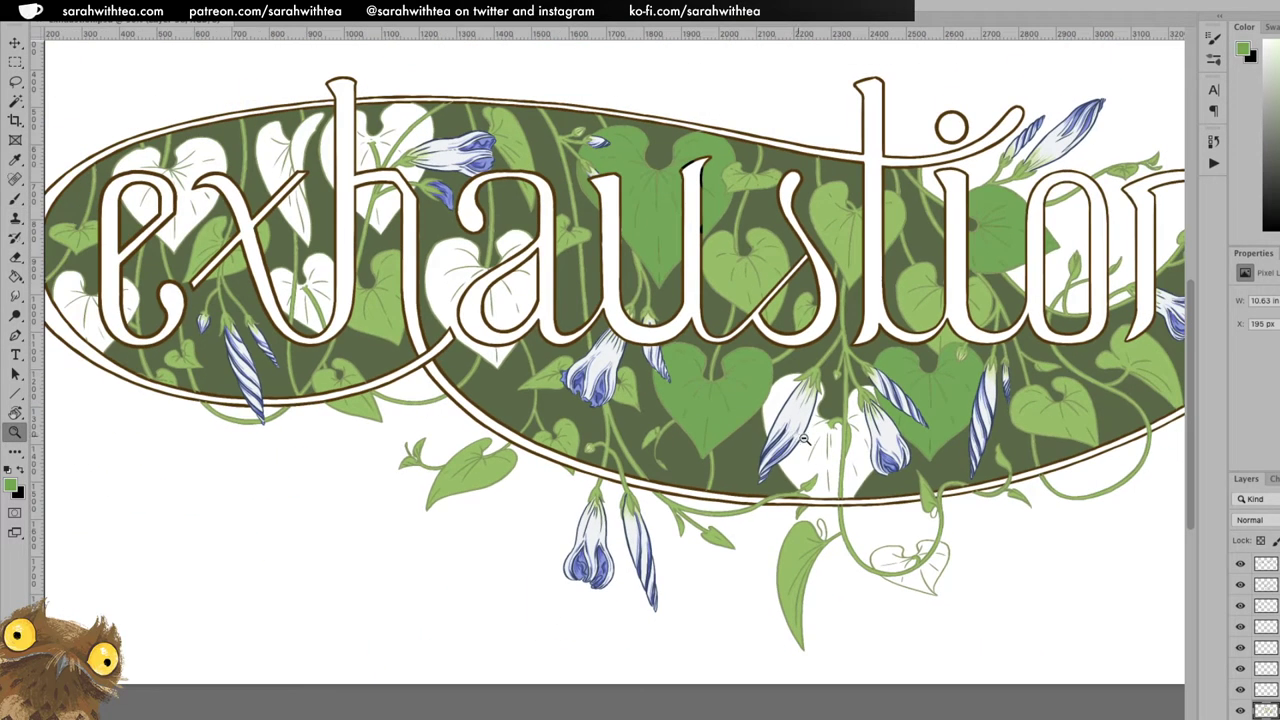
left_click(805, 440, "alt")
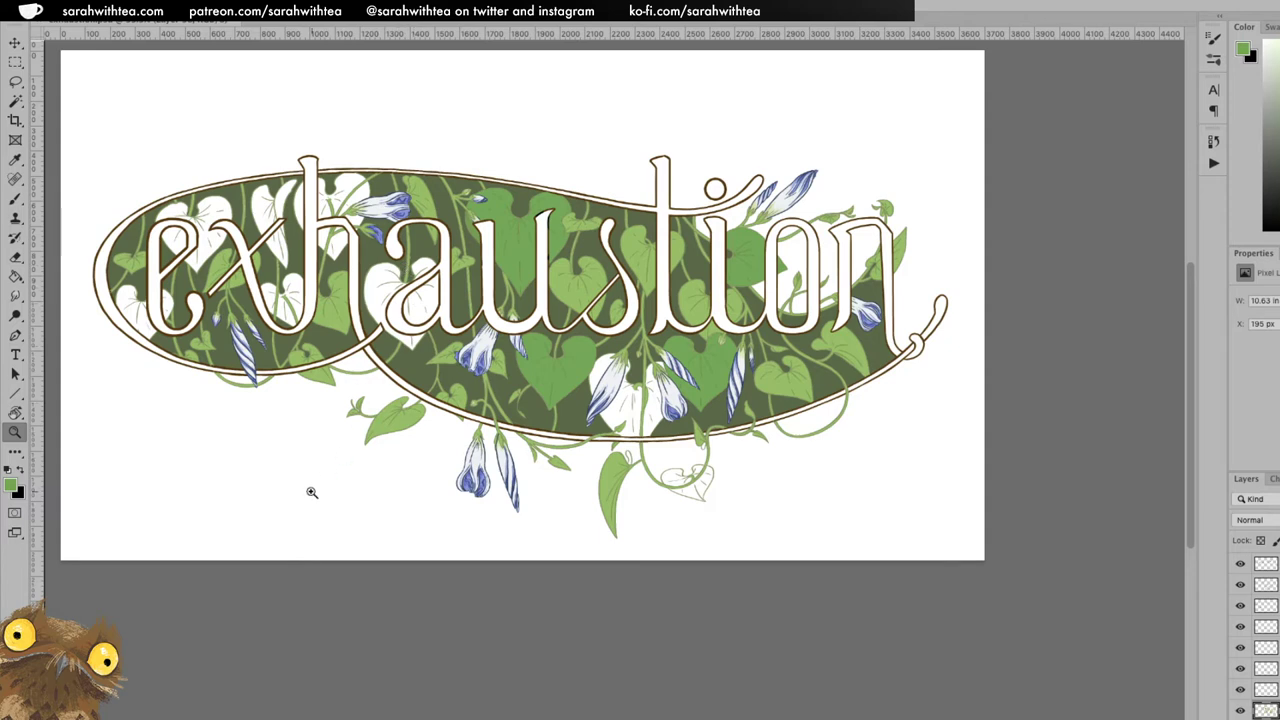
left_click(408, 300)
left_click(398, 314)
left_click(431, 307)
mouse_move(460, 317)
left_mouse_down()
mouse_move(593, 343)
mouse_move(675, 371)
mouse_move(665, 381)
mouse_move(701, 320)
mouse_move(677, 340)
mouse_move(758, 268)
mouse_move(759, 351)
mouse_move(736, 395)
mouse_move(696, 416)
mouse_move(678, 410)
mouse_move(666, 378)
mouse_move(679, 406)
mouse_move(721, 403)
mouse_move(750, 347)
mouse_move(752, 292)
mouse_move(748, 371)
mouse_move(751, 288)
mouse_move(733, 388)
mouse_move(740, 301)
mouse_move(701, 392)
mouse_move(733, 308)
mouse_move(701, 327)
mouse_move(687, 402)
mouse_move(725, 380)
left_mouse_up()
key("b")
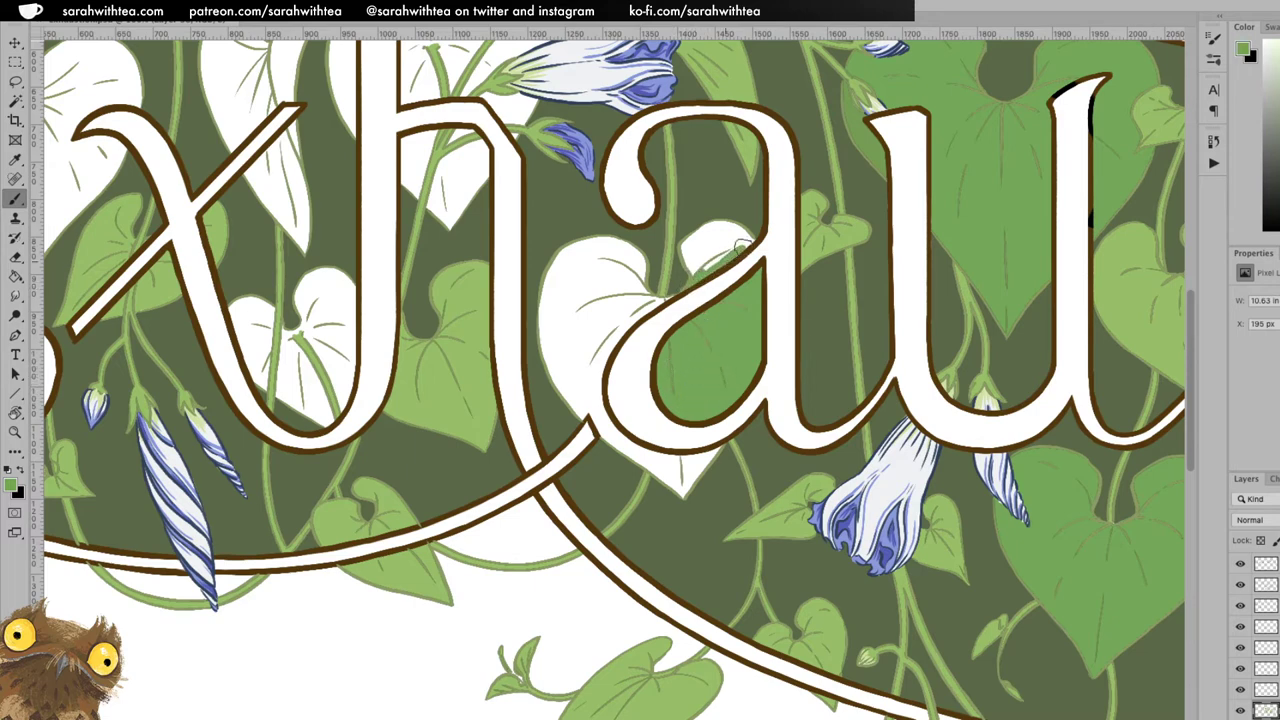
mouse_move(744, 236)
left_mouse_down()
mouse_move(708, 224)
mouse_move(683, 248)
mouse_move(690, 268)
mouse_move(718, 236)
mouse_move(720, 256)
left_mouse_up()
left_click_drag(668, 296, 634, 318)
key("e")
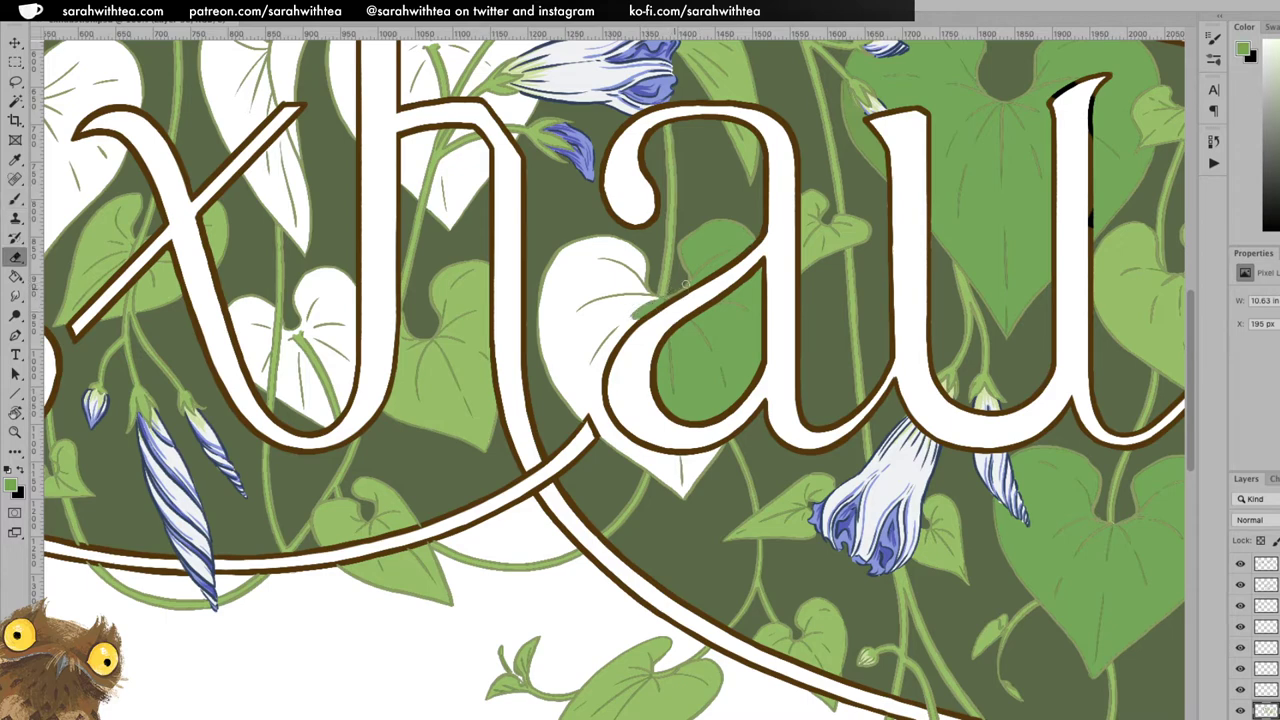
key("b")
Fill the pointed tip and the left lobe of the leaf behind the "a" with darker green.
mouse_move(638, 444)
left_mouse_down()
mouse_move(648, 462)
mouse_move(676, 462)
mouse_move(672, 481)
left_mouse_up()
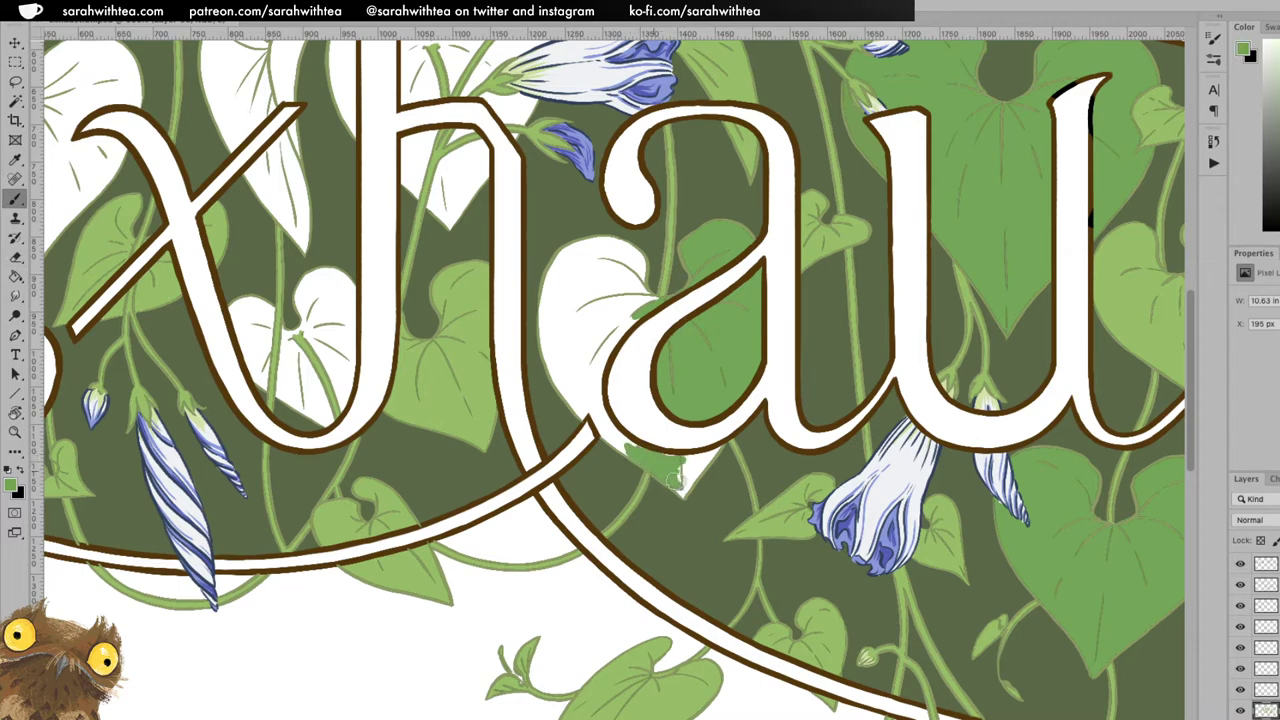
mouse_move(682, 492)
left_mouse_down()
mouse_move(696, 464)
mouse_move(670, 458)
mouse_move(700, 452)
mouse_move(703, 464)
left_mouse_up()
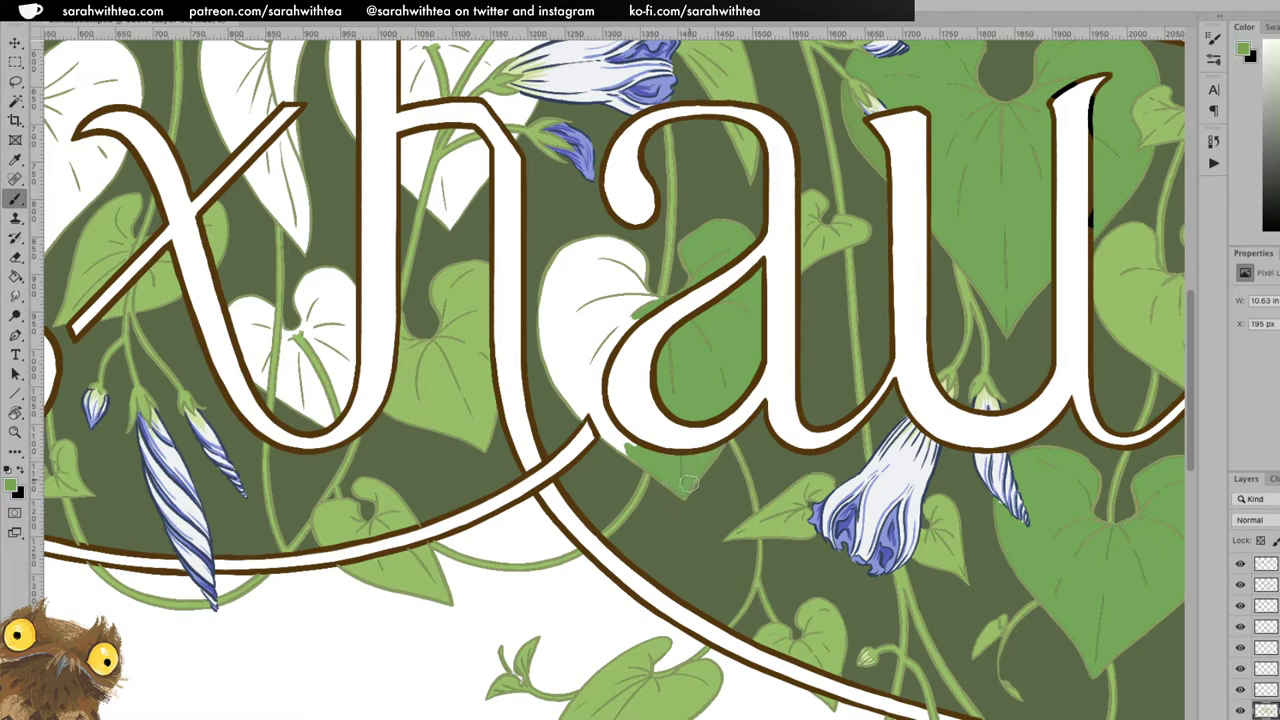
mouse_move(595, 411)
left_mouse_down()
mouse_move(623, 449)
mouse_move(596, 405)
mouse_move(597, 370)
mouse_move(629, 324)
left_mouse_up()
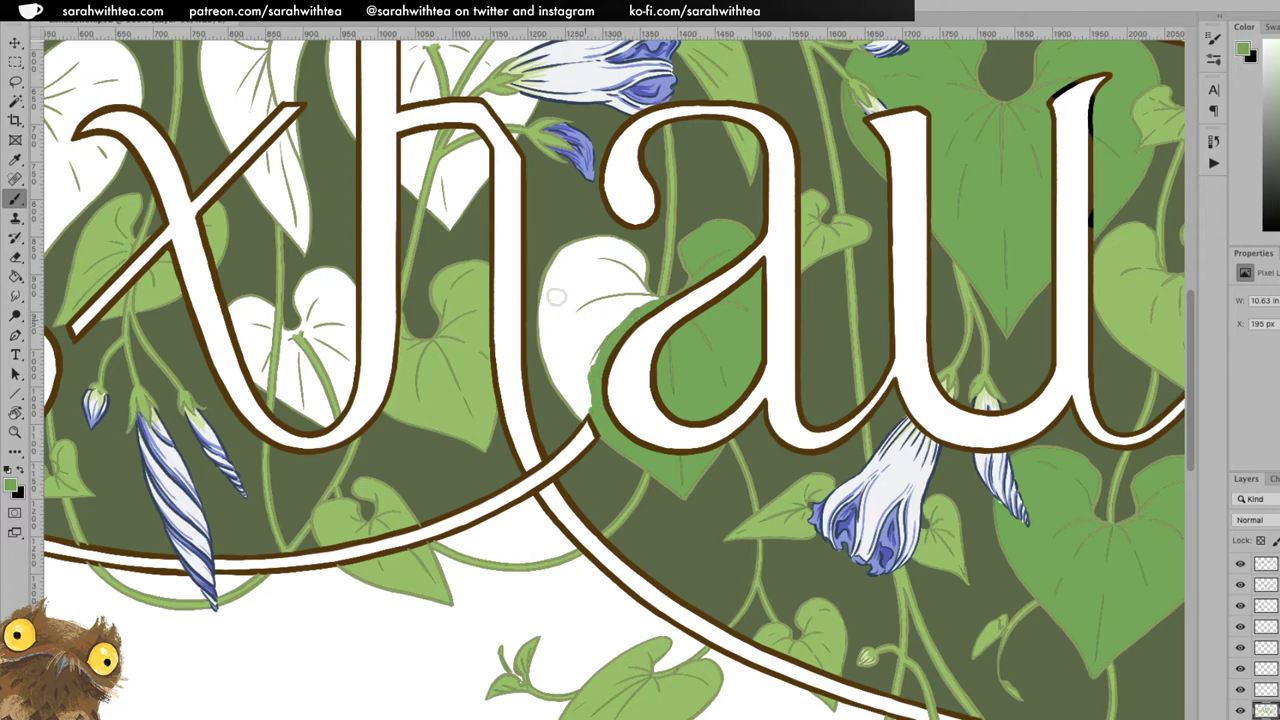
mouse_move(566, 378)
left_mouse_down()
mouse_move(548, 332)
mouse_move(582, 415)
mouse_move(572, 384)
mouse_move(588, 343)
mouse_move(575, 371)
mouse_move(568, 358)
mouse_move(548, 363)
mouse_move(553, 268)
mouse_move(588, 244)
mouse_move(567, 251)
mouse_move(605, 243)
mouse_move(635, 273)
left_mouse_up()
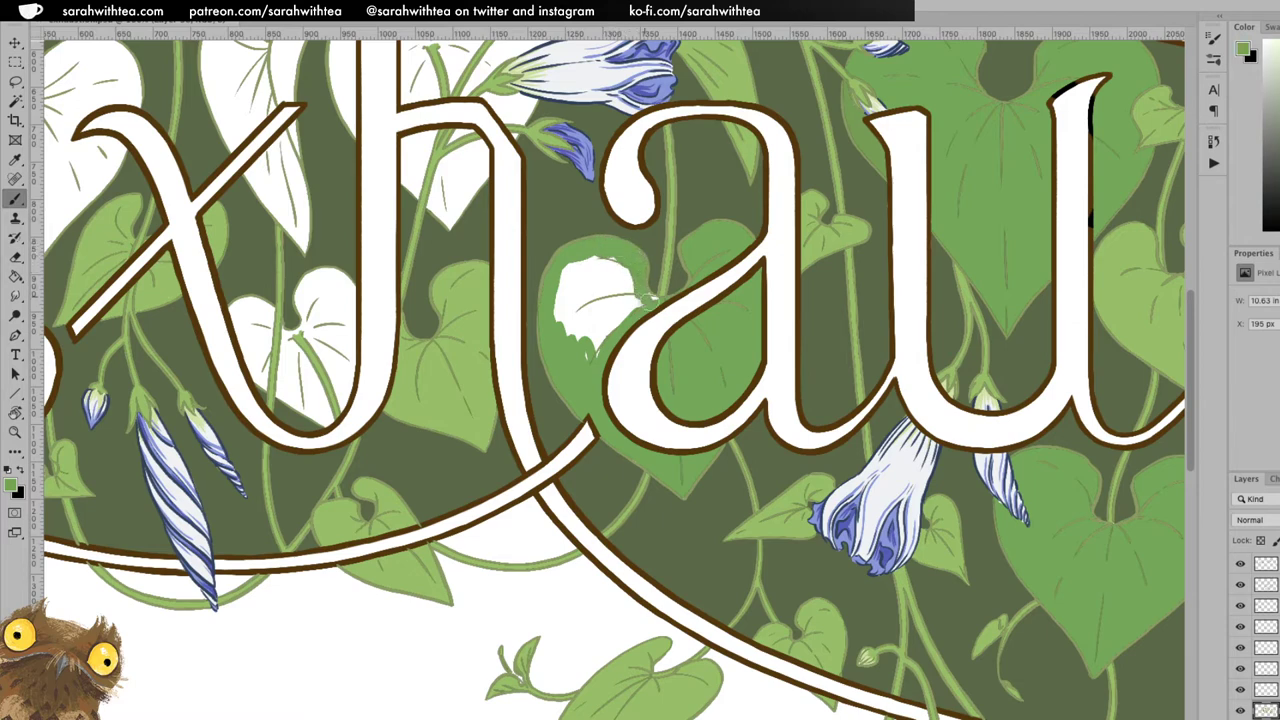
mouse_move(638, 311)
left_mouse_down()
mouse_move(585, 362)
mouse_move(613, 266)
mouse_move(625, 318)
mouse_move(632, 285)
mouse_move(580, 340)
mouse_move(598, 262)
mouse_move(572, 305)
mouse_move(566, 264)
left_mouse_up()
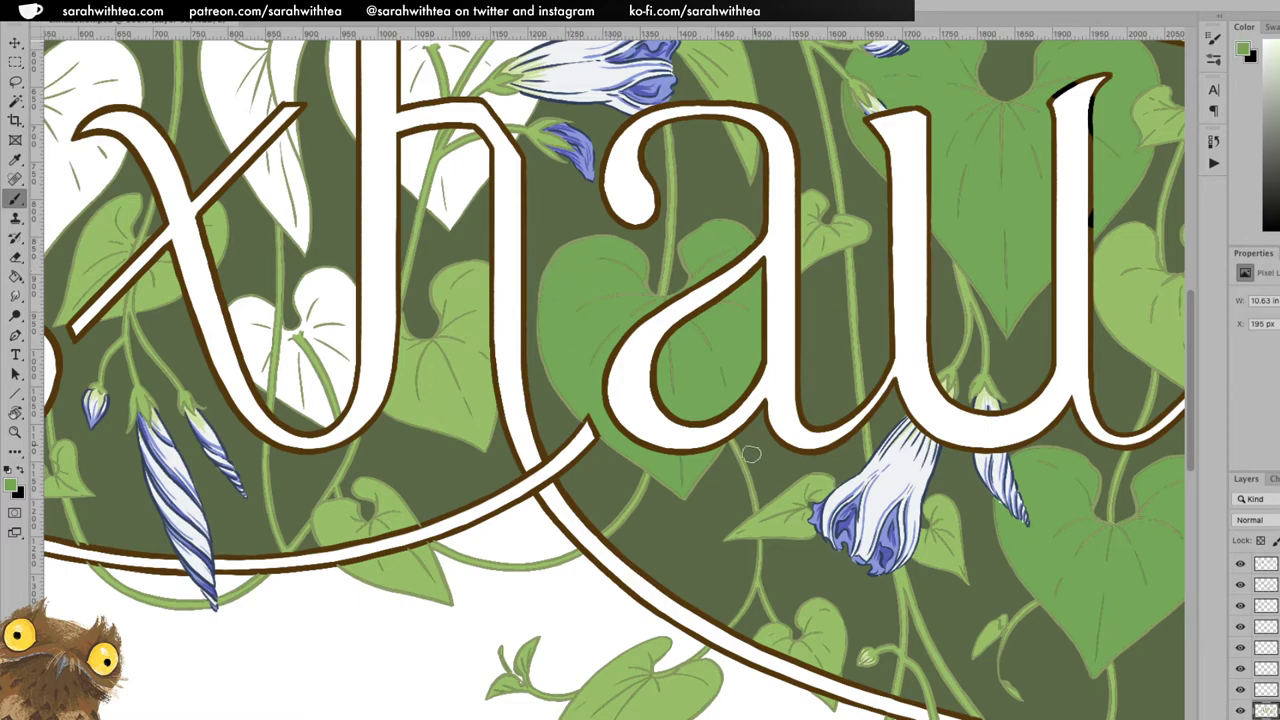
Fill the left side and tip of the narrow folded leaf behind the "x" with darker green, leaving its curled flap white.
left_click_drag(593, 354, 971, 561)
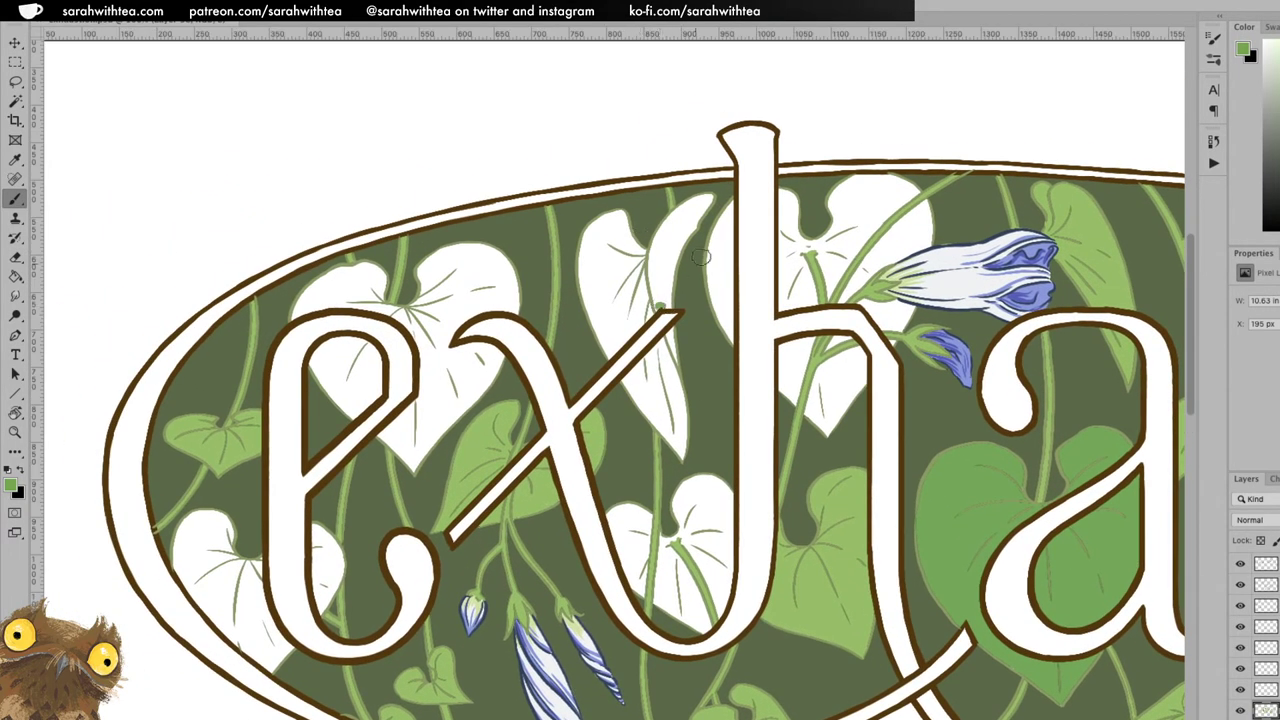
mouse_move(640, 284)
left_mouse_down()
mouse_move(648, 311)
mouse_move(645, 251)
left_mouse_up()
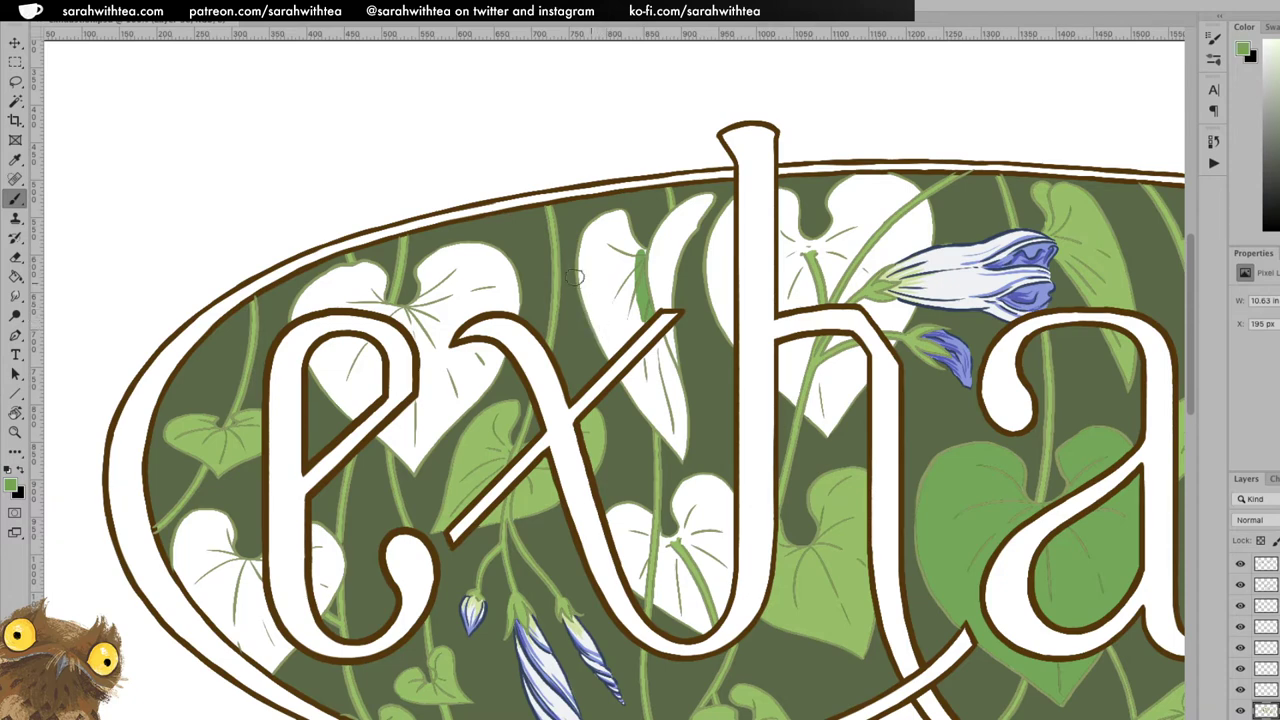
mouse_move(614, 340)
left_mouse_down()
mouse_move(639, 317)
mouse_move(606, 345)
mouse_move(584, 273)
mouse_move(603, 225)
mouse_move(586, 237)
mouse_move(609, 217)
mouse_move(589, 230)
mouse_move(618, 214)
mouse_move(643, 246)
mouse_move(631, 206)
mouse_move(617, 205)
mouse_move(602, 241)
mouse_move(614, 230)
mouse_move(618, 271)
mouse_move(621, 232)
mouse_move(632, 251)
mouse_move(637, 315)
mouse_move(615, 334)
mouse_move(594, 286)
mouse_move(598, 269)
mouse_move(633, 317)
left_mouse_up()
key("e")
key("b")
mouse_move(631, 375)
left_mouse_down()
mouse_move(649, 357)
mouse_move(670, 375)
mouse_move(681, 441)
mouse_move(635, 395)
mouse_move(660, 428)
mouse_move(668, 380)
mouse_move(675, 424)
left_mouse_up()
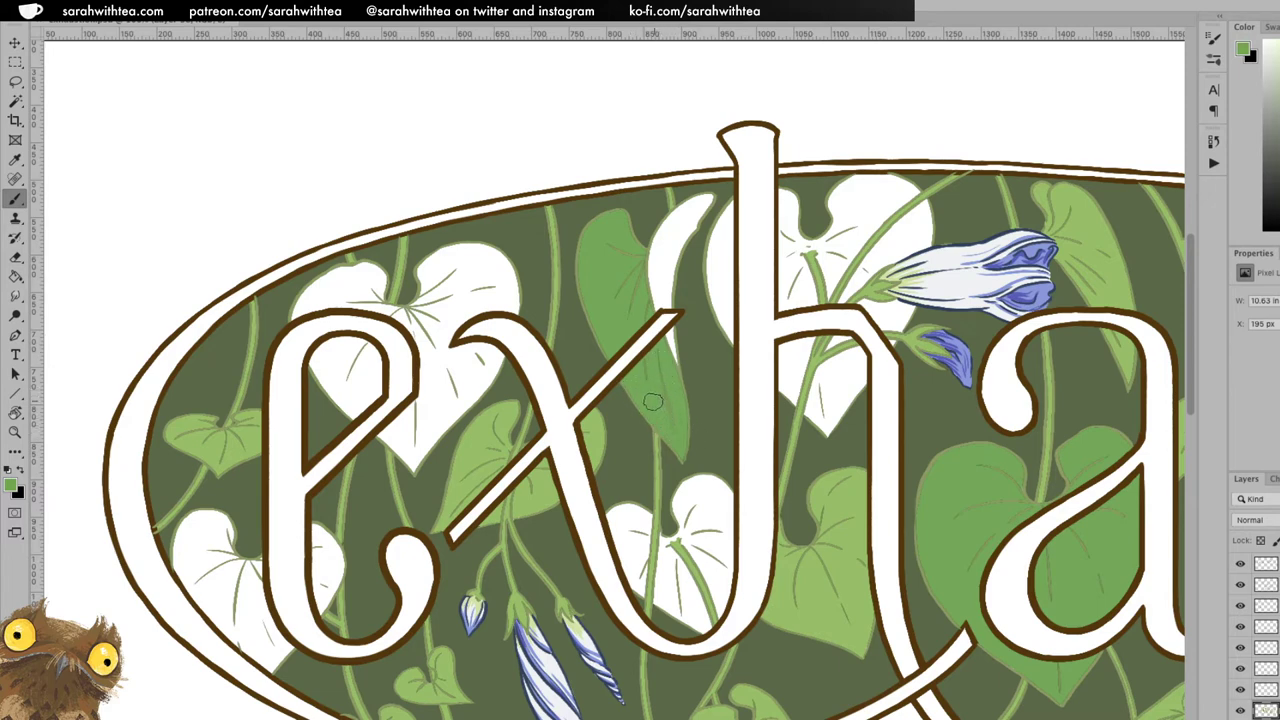
key("e")
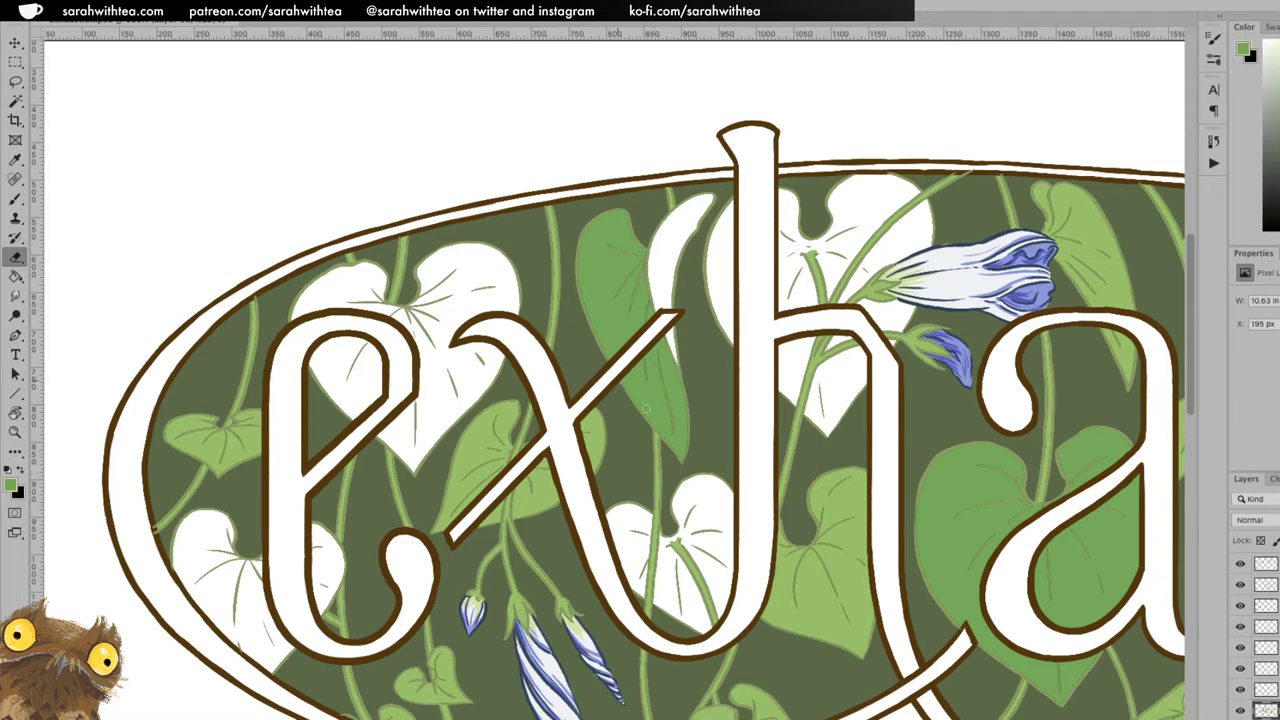
Paint the tip and lower right part of the heart-shaped leaf between the "e" and "x" darker green.
left_click_drag(491, 381, 659, 333)
key("v")
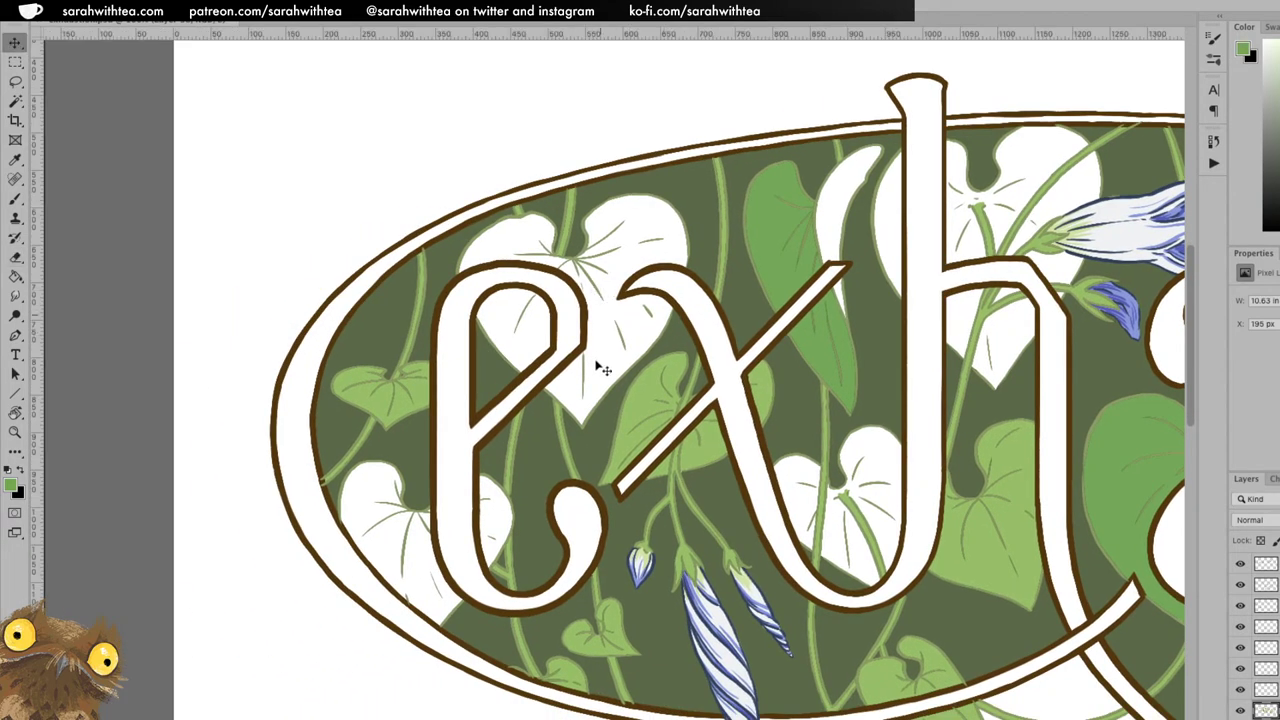
key("b")
mouse_move(589, 385)
left_mouse_down()
mouse_move(623, 367)
mouse_move(582, 418)
mouse_move(554, 387)
mouse_move(595, 352)
mouse_move(585, 385)
mouse_move(600, 366)
mouse_move(571, 389)
left_mouse_up()
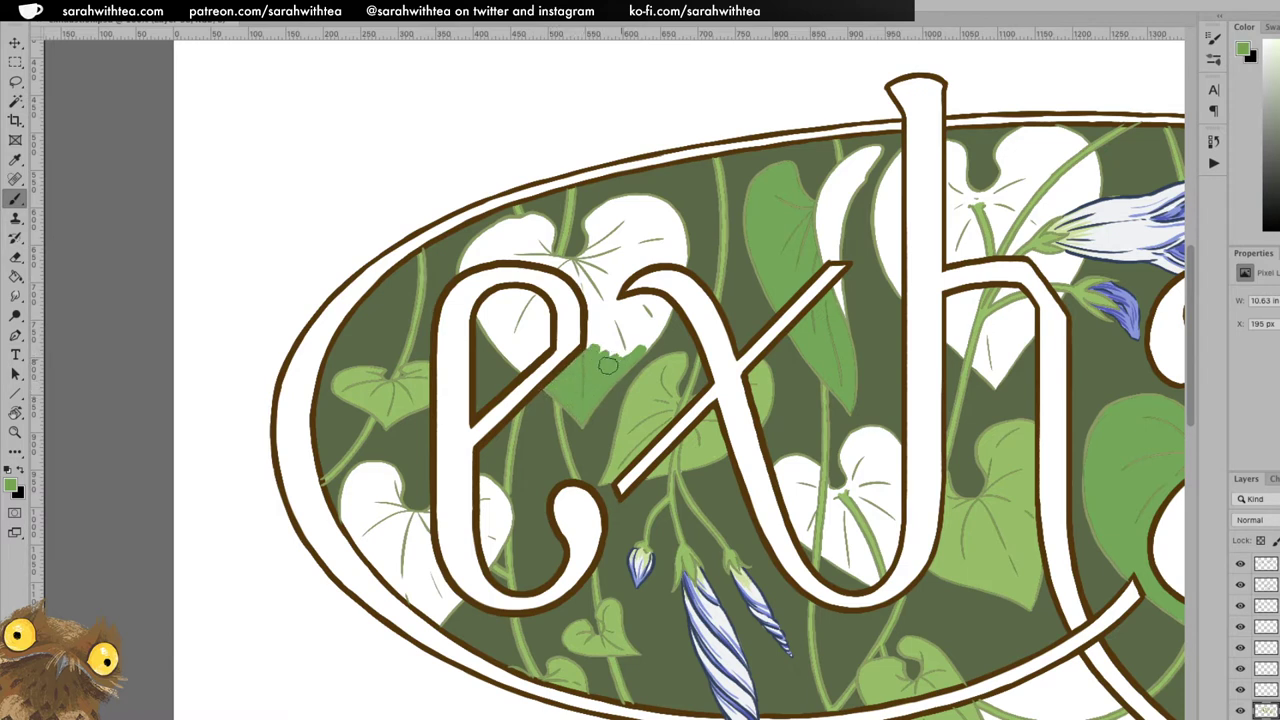
key("e")
key("b")
mouse_move(588, 285)
left_mouse_down()
mouse_move(595, 353)
mouse_move(618, 311)
mouse_move(660, 311)
mouse_move(643, 346)
mouse_move(664, 315)
mouse_move(603, 346)
left_mouse_up()
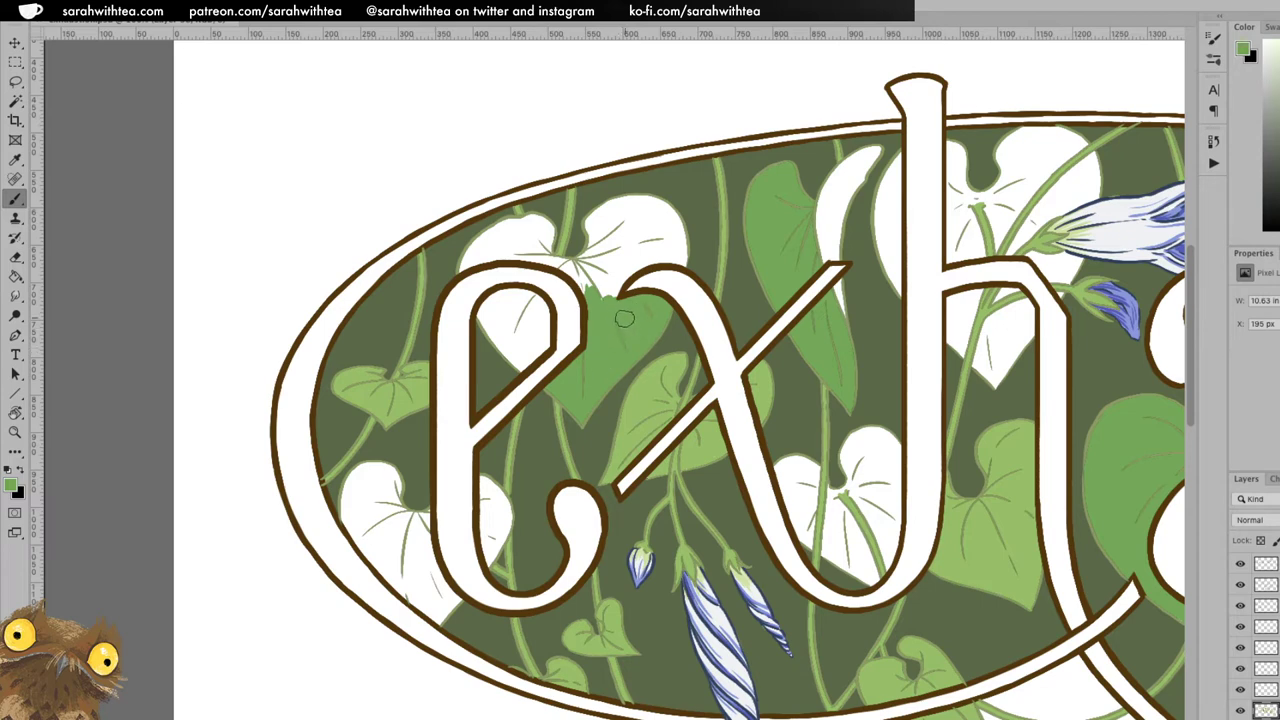
Paint the upper right lobe of the heart-shaped leaf between the "e" and "x" darker green.
left_click_drag(652, 286, 611, 370)
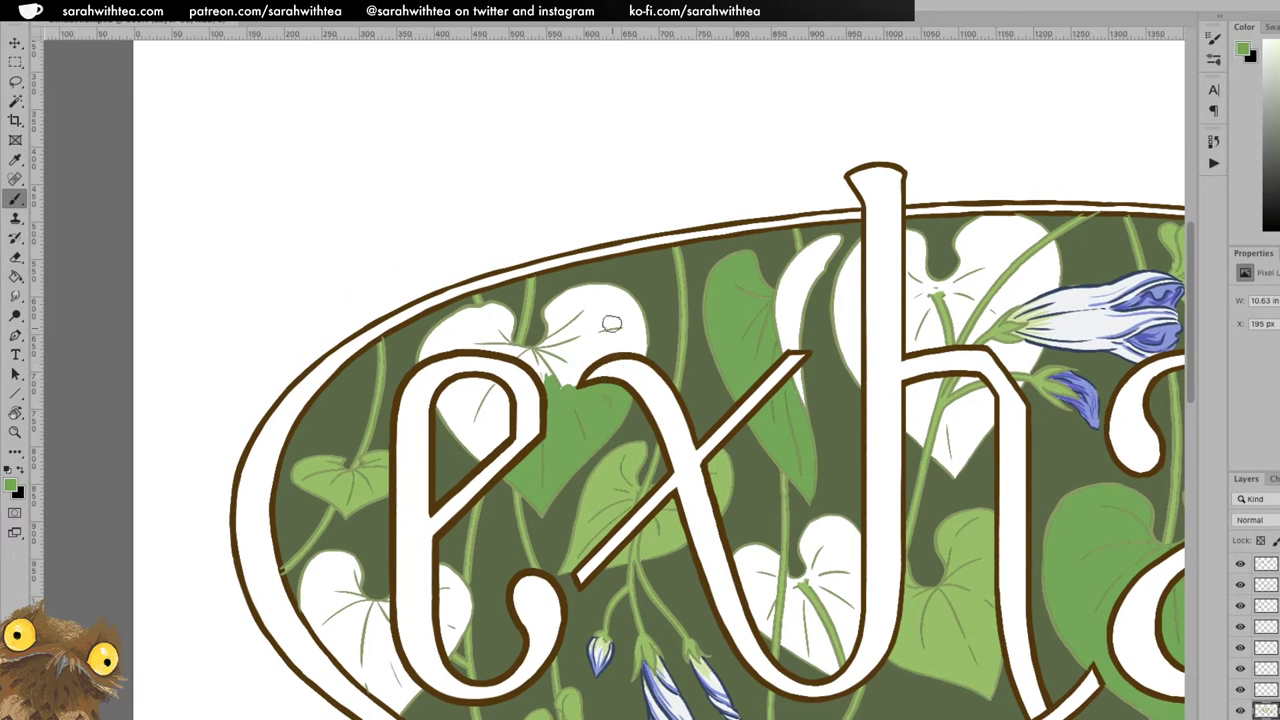
mouse_move(531, 353)
left_mouse_down()
mouse_move(558, 326)
mouse_move(550, 309)
mouse_move(591, 292)
mouse_move(575, 292)
mouse_move(611, 291)
mouse_move(643, 343)
left_mouse_up()
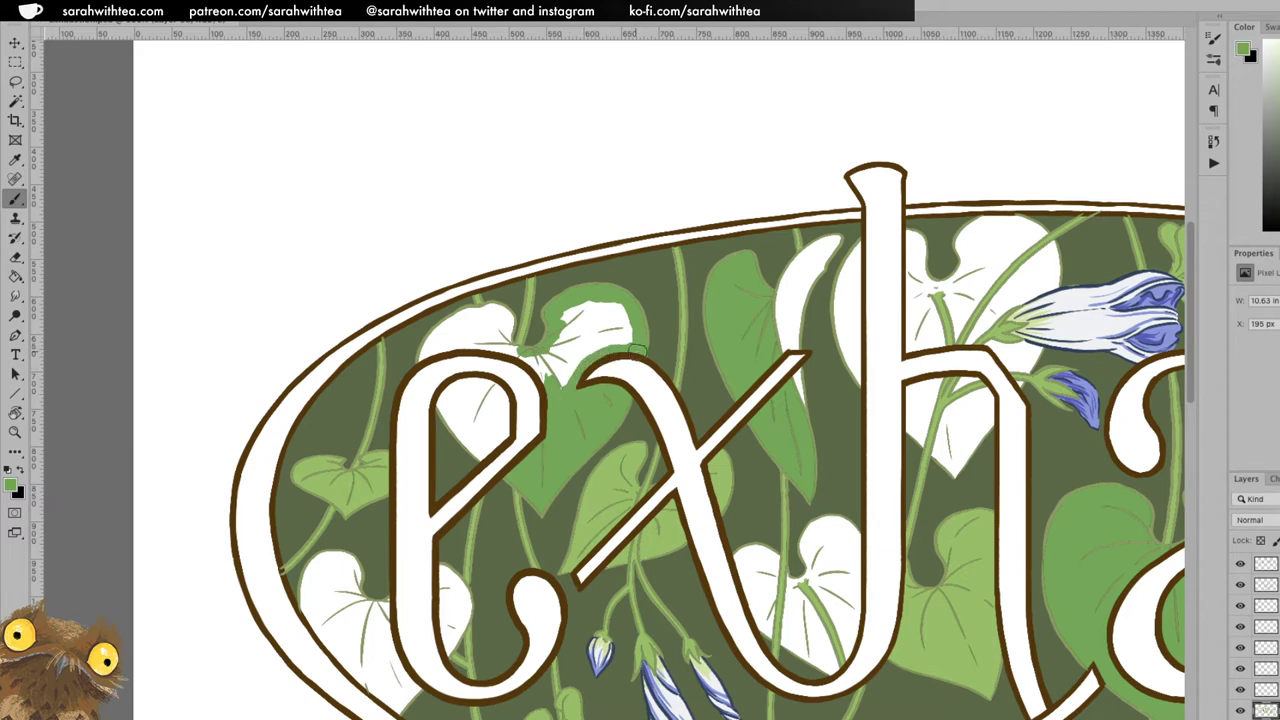
mouse_move(614, 302)
left_mouse_down()
mouse_move(625, 330)
mouse_move(612, 312)
mouse_move(608, 336)
mouse_move(602, 314)
left_mouse_up()
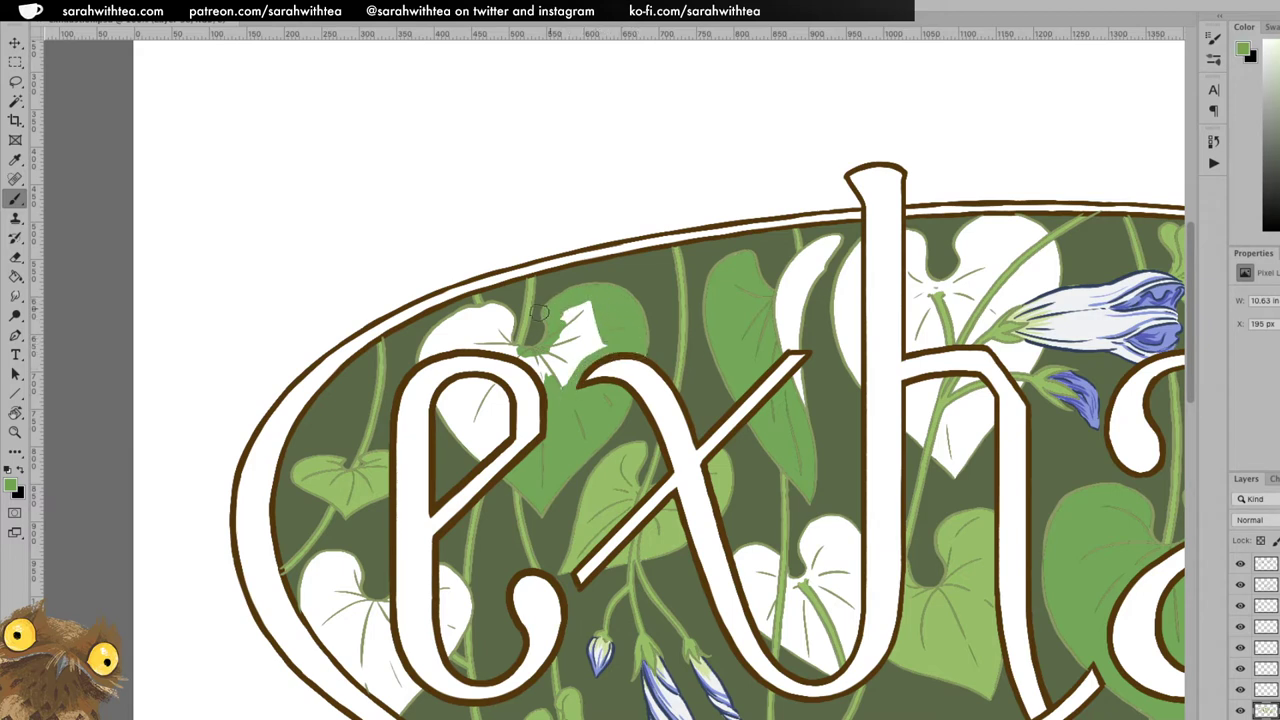
mouse_move(563, 355)
left_mouse_down()
mouse_move(574, 372)
mouse_move(596, 352)
mouse_move(530, 370)
mouse_move(583, 312)
mouse_move(570, 348)
mouse_move(592, 330)
left_mouse_up()
Fill the left lobe of the same leaf with darker green, including the part inside the loop of the "e".
mouse_move(482, 346)
left_mouse_down()
mouse_move(522, 353)
mouse_move(500, 338)
mouse_move(481, 313)
left_mouse_up()
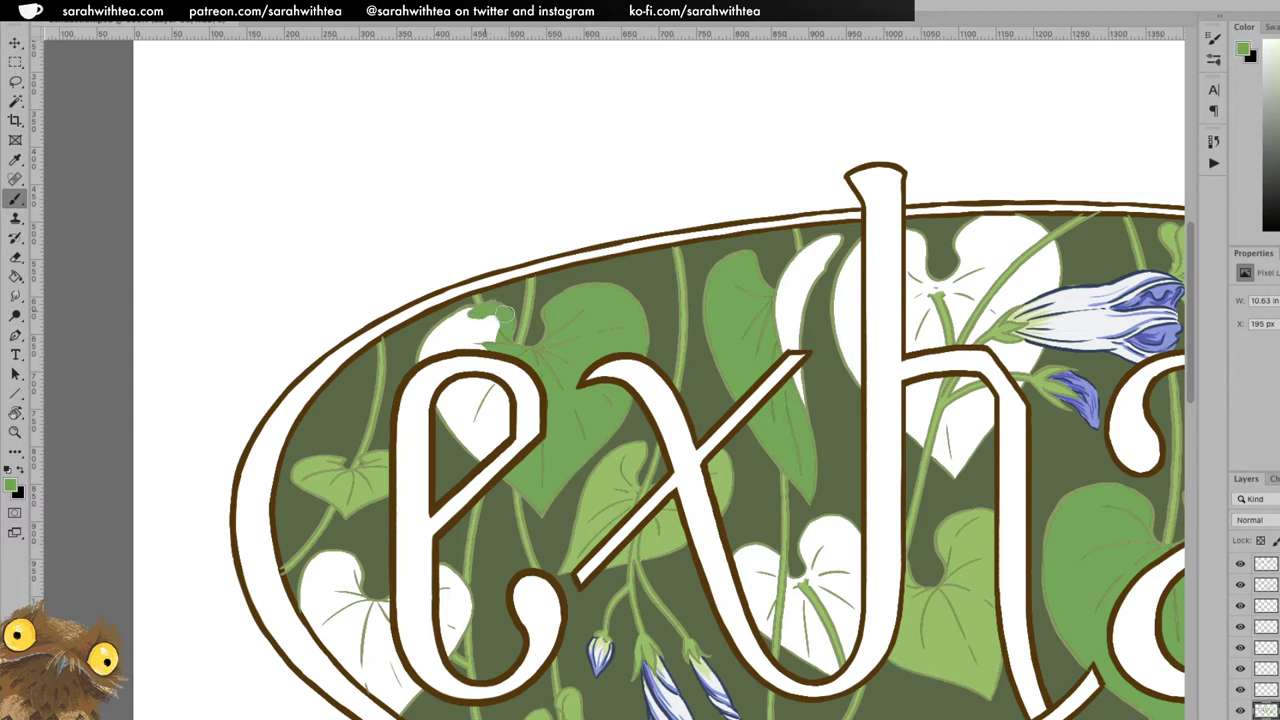
key("e")
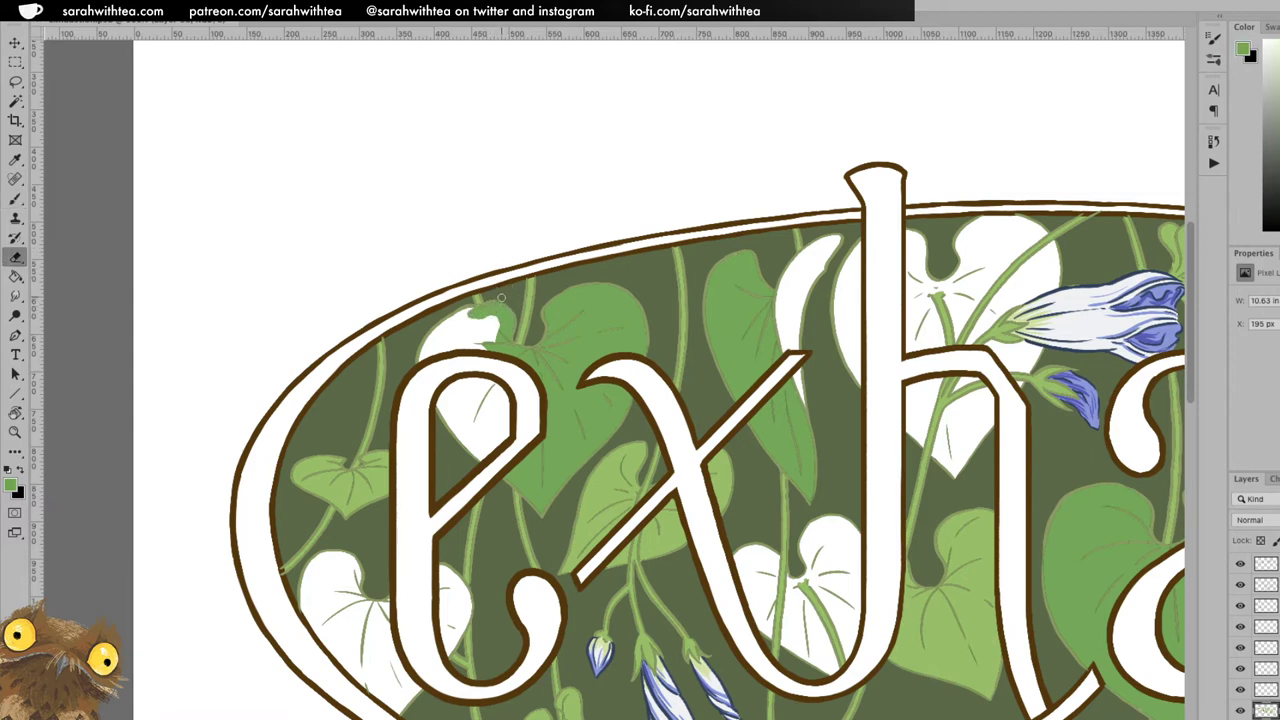
key("b")
mouse_move(466, 315)
left_mouse_down()
mouse_move(421, 358)
mouse_move(429, 338)
mouse_move(432, 349)
mouse_move(462, 340)
mouse_move(438, 353)
mouse_move(486, 346)
mouse_move(441, 336)
mouse_move(482, 334)
left_mouse_up()
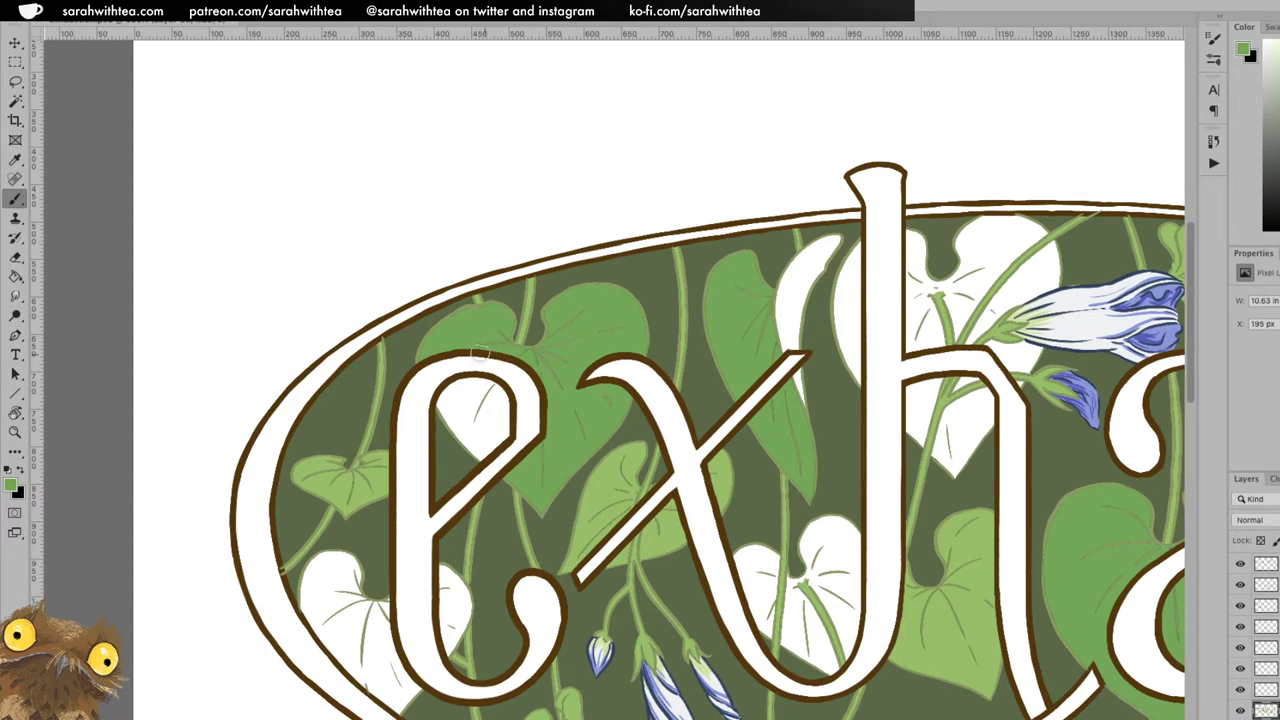
mouse_move(442, 404)
left_mouse_down()
mouse_move(482, 384)
mouse_move(506, 400)
mouse_move(492, 448)
mouse_move(450, 415)
mouse_move(484, 454)
mouse_move(449, 406)
mouse_move(478, 430)
mouse_move(500, 420)
left_mouse_up()
Fill the white leaf behind the lower part of the "e" with darker green on both sides of the letter's stem.
scroll(690, 481, "down", 5)
scroll(690, 481, "left", 2)
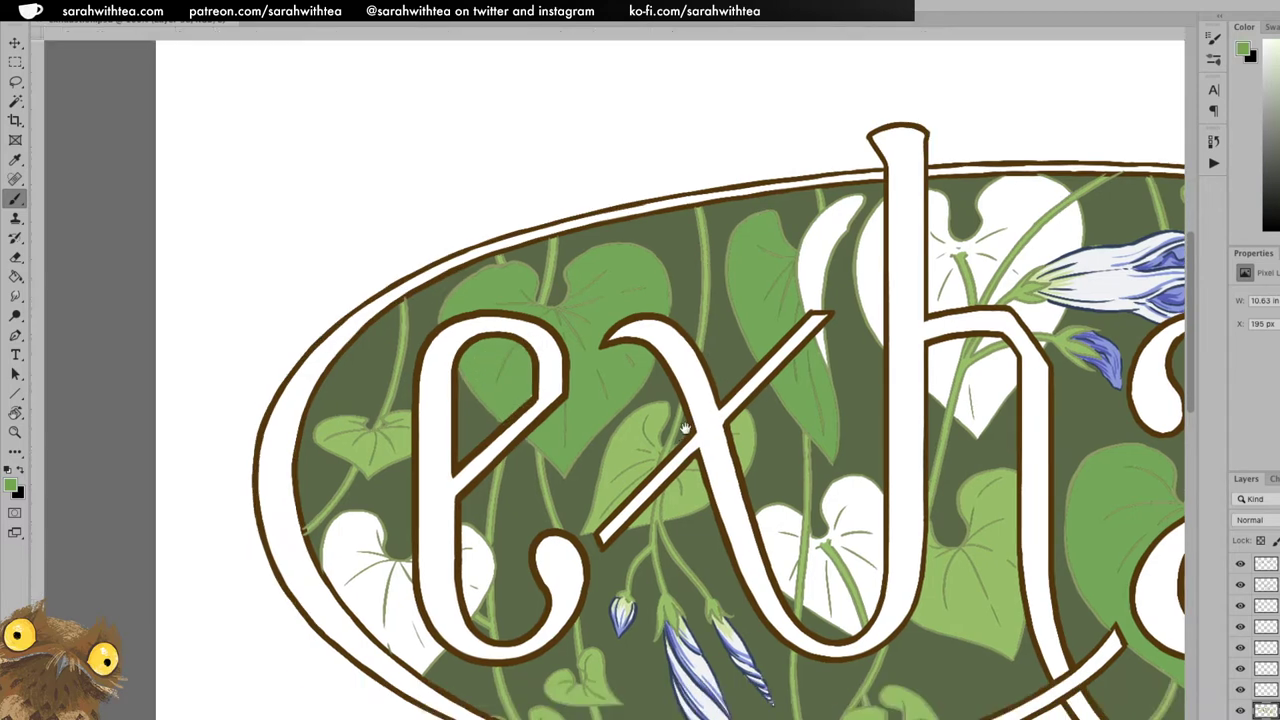
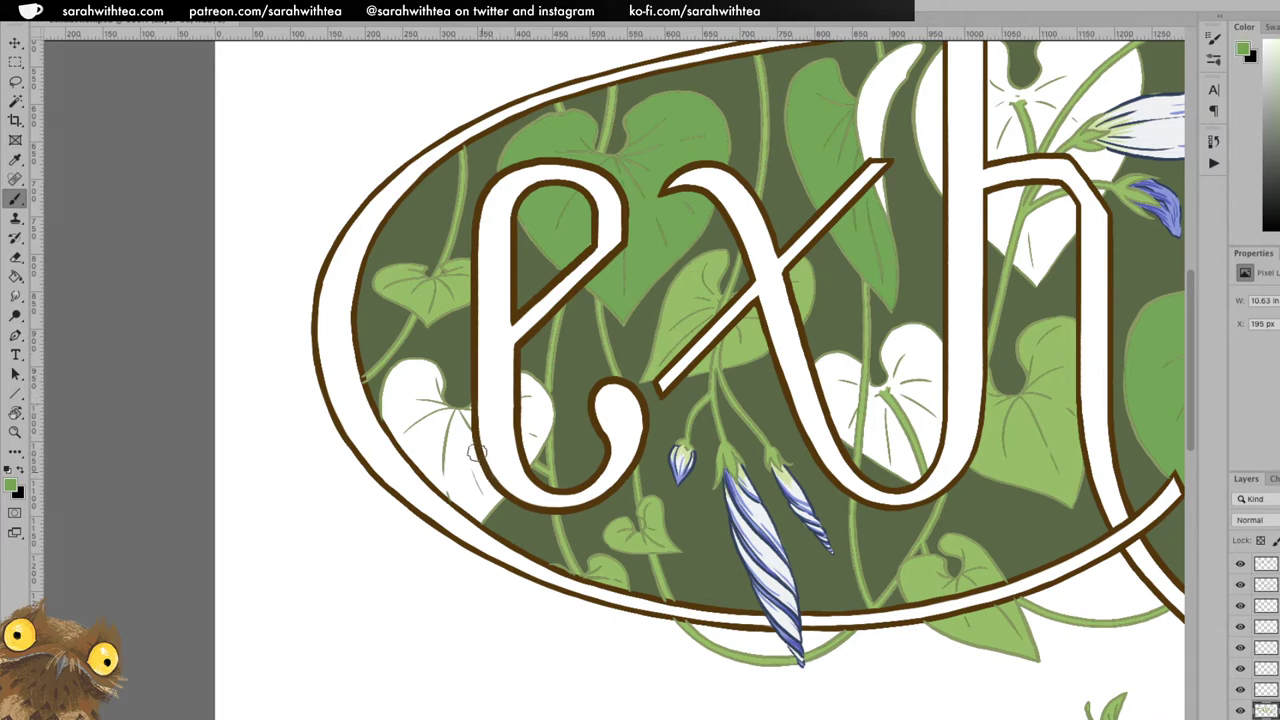
mouse_move(452, 420)
left_mouse_down()
mouse_move(425, 459)
mouse_move(443, 485)
mouse_move(393, 419)
mouse_move(392, 386)
mouse_move(389, 418)
mouse_move(403, 371)
mouse_move(393, 377)
mouse_move(423, 375)
left_mouse_up()
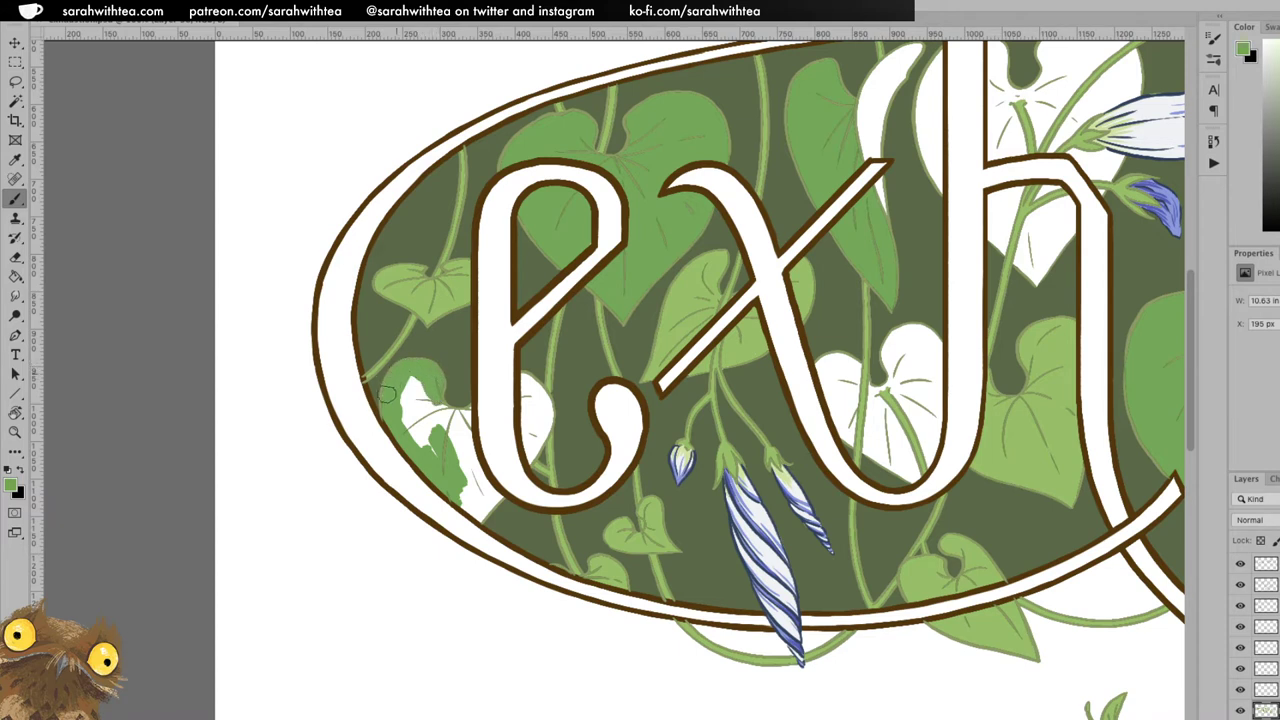
mouse_move(396, 416)
left_mouse_down()
mouse_move(434, 451)
mouse_move(460, 414)
mouse_move(468, 452)
mouse_move(448, 424)
left_mouse_up()
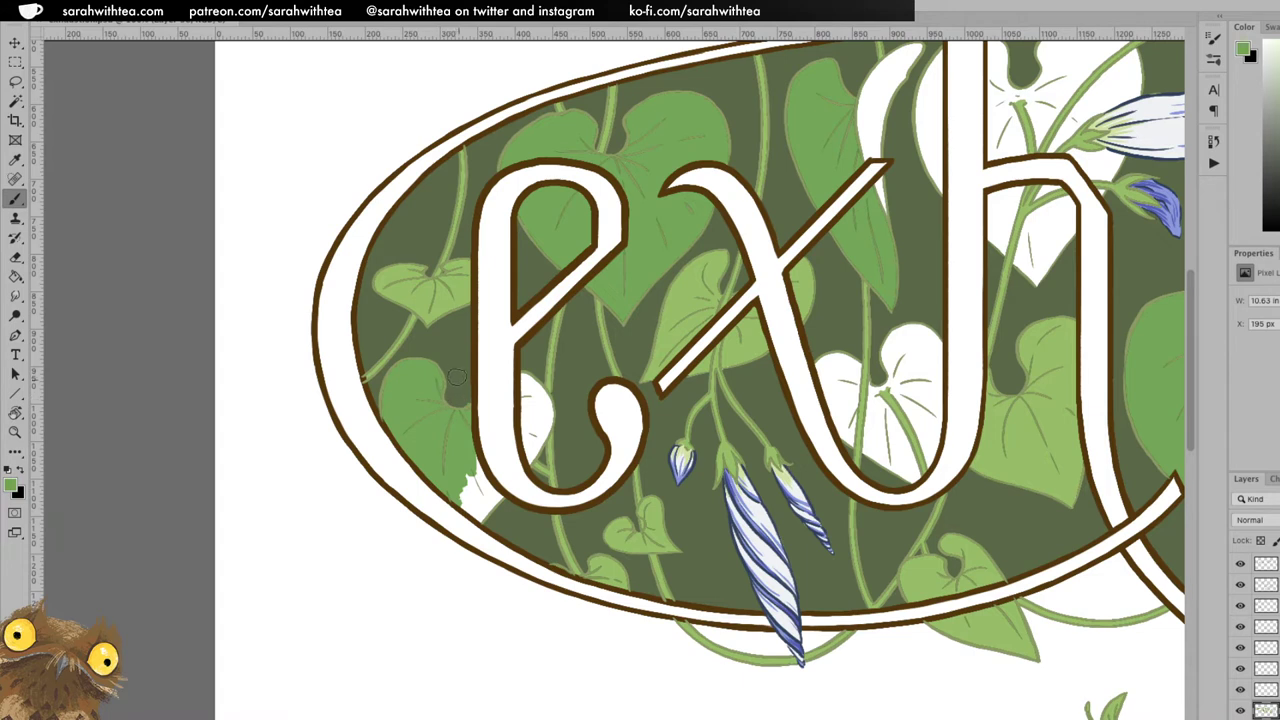
key("e")
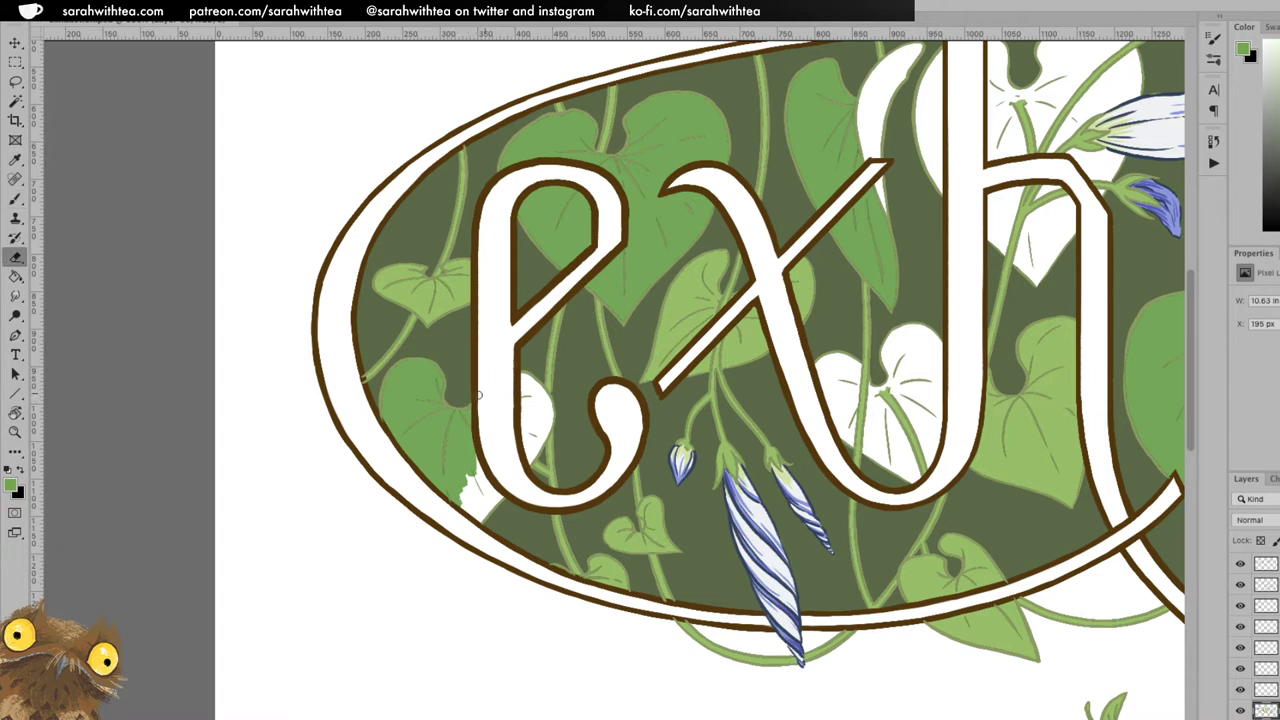
key("b")
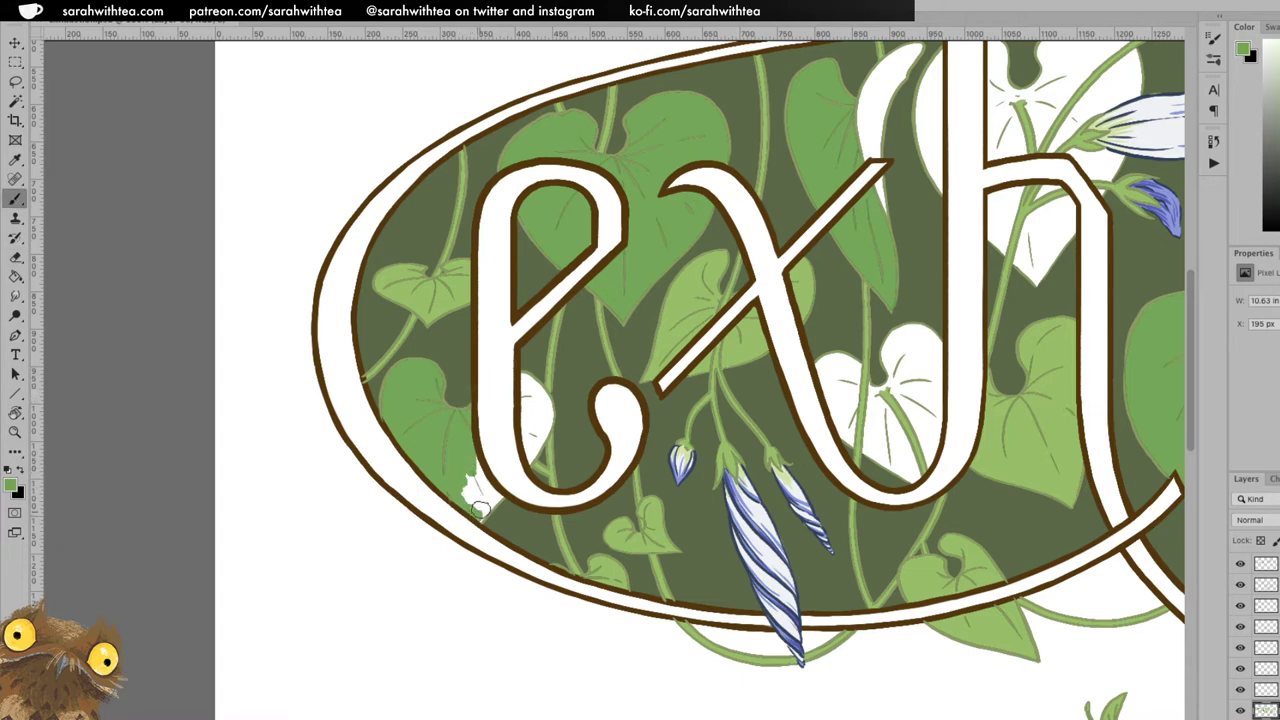
mouse_move(480, 478)
left_mouse_down()
mouse_move(486, 492)
mouse_move(469, 491)
left_mouse_up()
left_click_drag(531, 446, 535, 457)
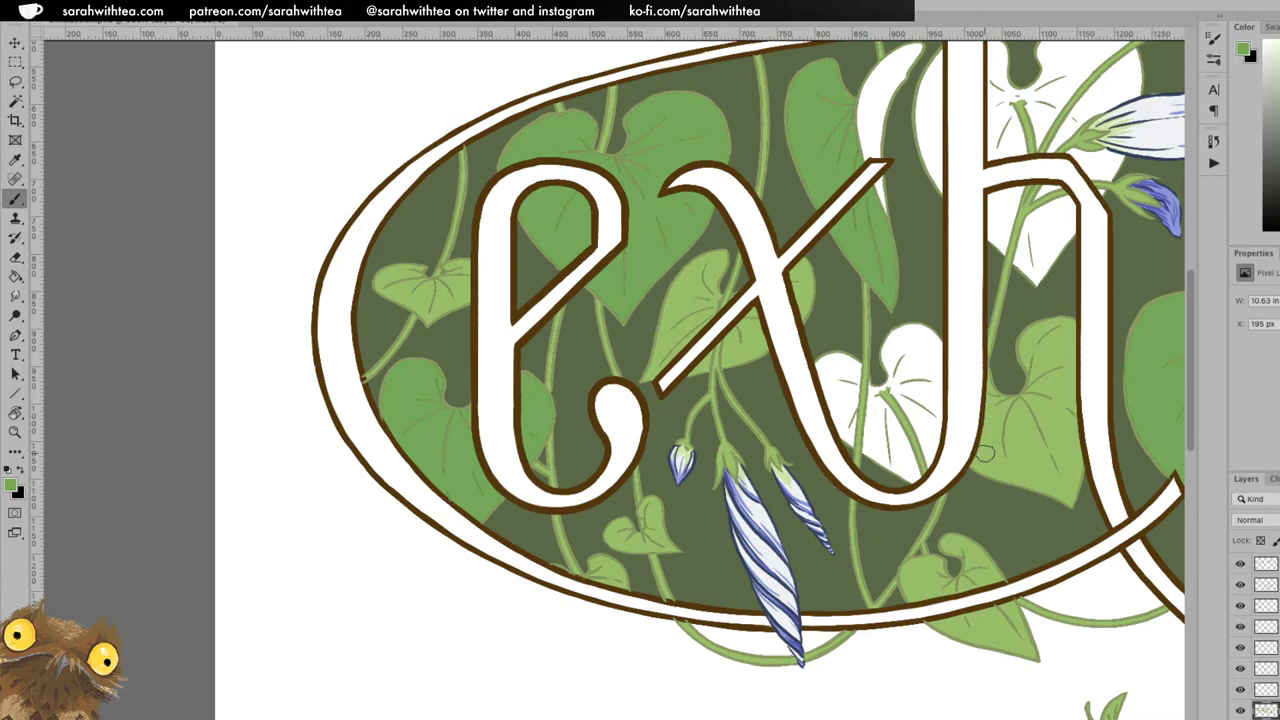
Look over the leaves across the whole lettering to choose the next one to darken.
left_click_drag(995, 412, 470, 388)
left_click_drag(985, 455, 730, 441)
left_click_drag(930, 395, 547, 270)
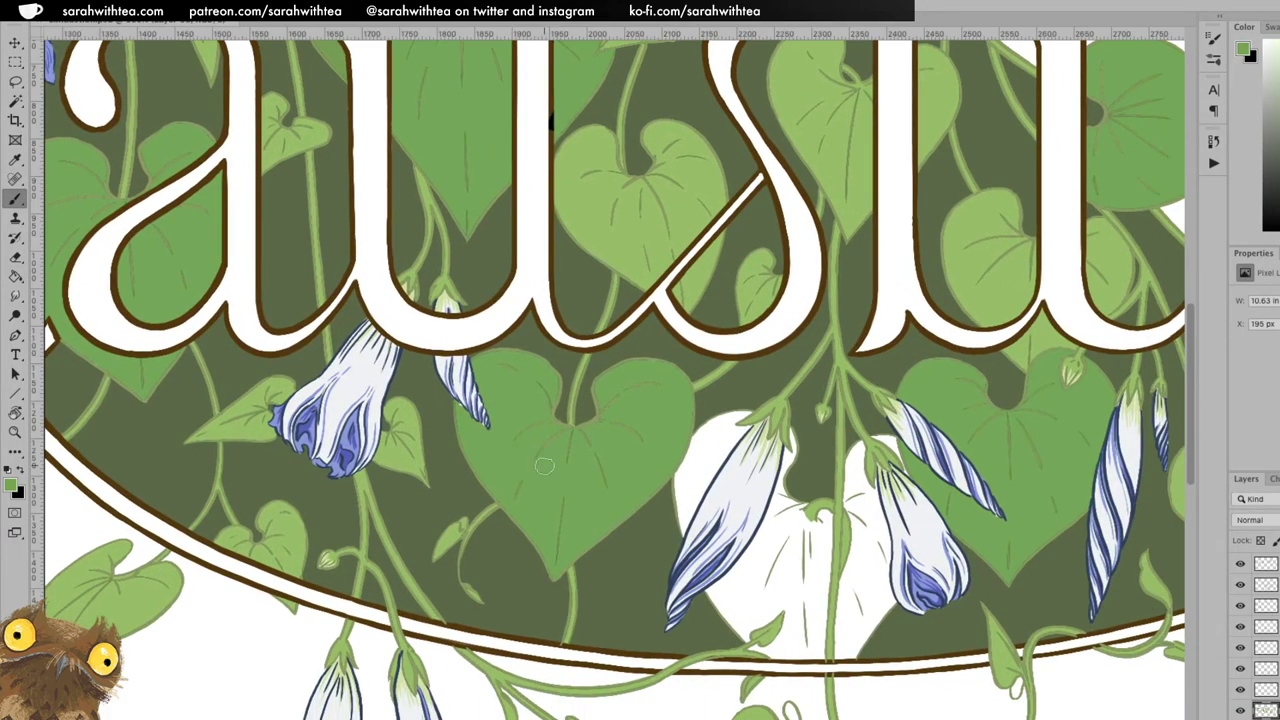
mouse_move(943, 446)
left_mouse_down()
mouse_move(789, 446)
mouse_move(420, 496)
left_mouse_up()
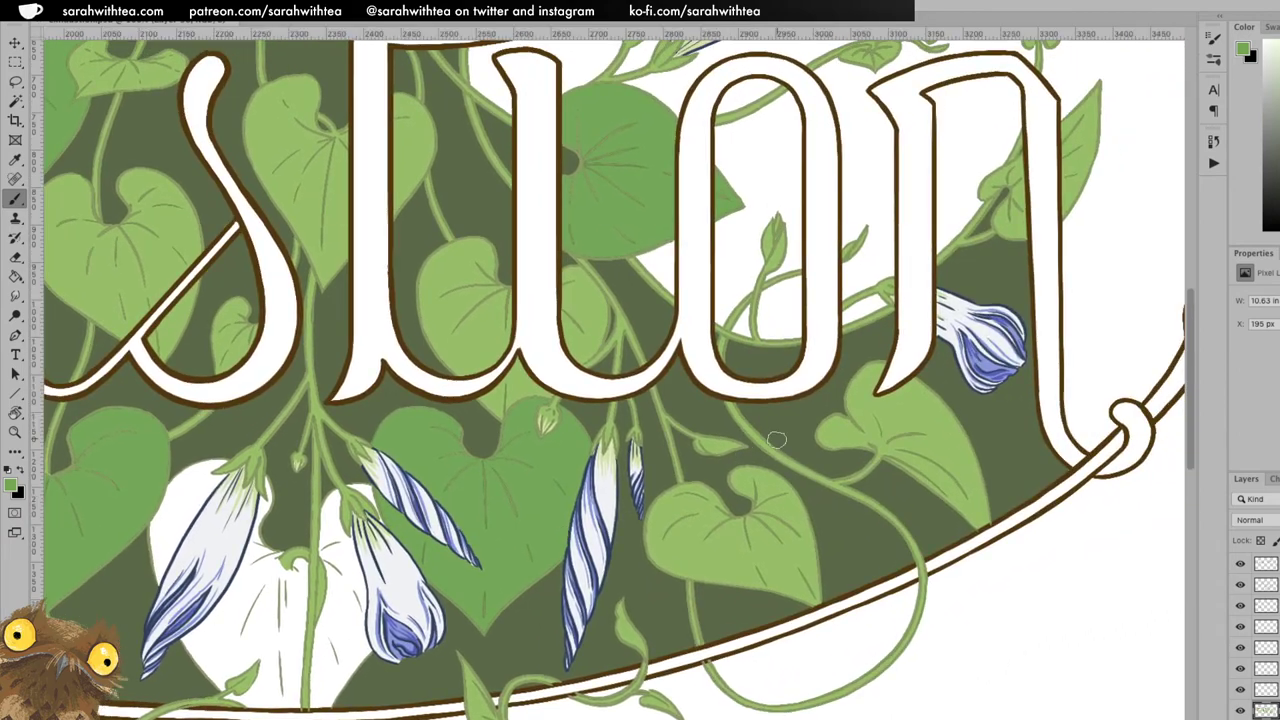
key("z")
left_click(679, 349, "alt")
left_click(679, 349, "alt")
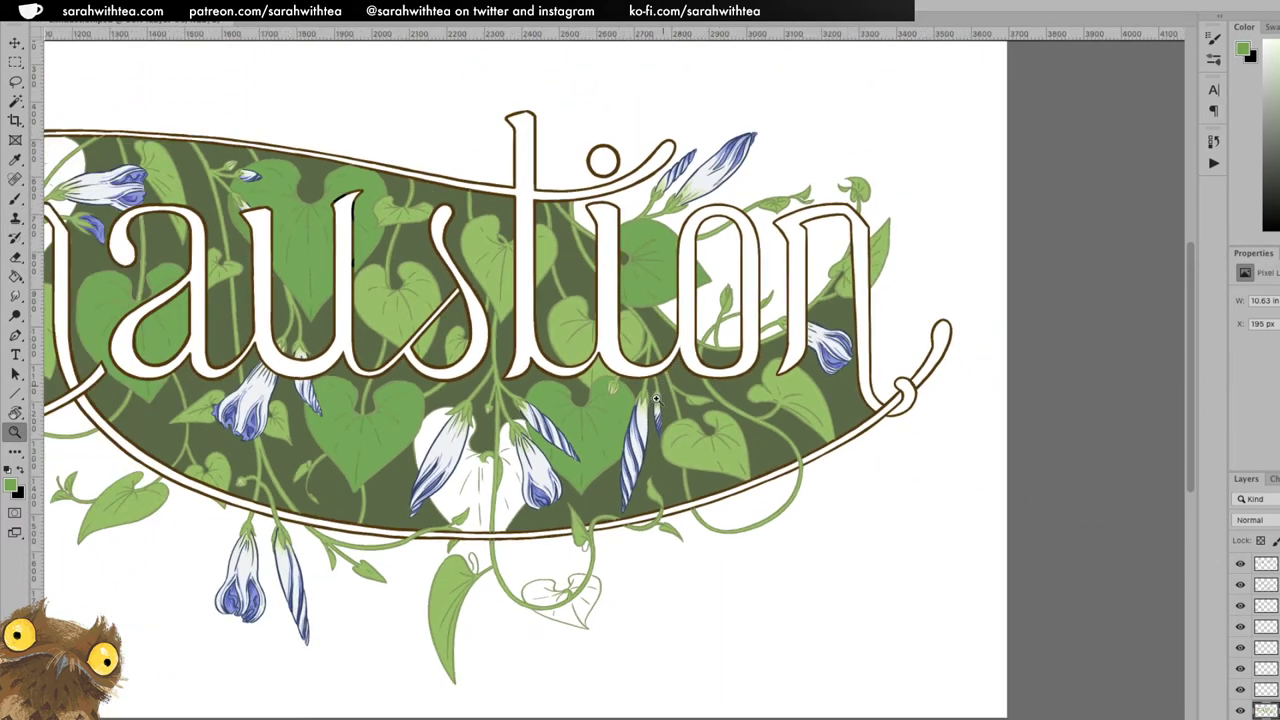
left_click_drag(581, 334, 683, 372)
left_click(650, 398, "alt")
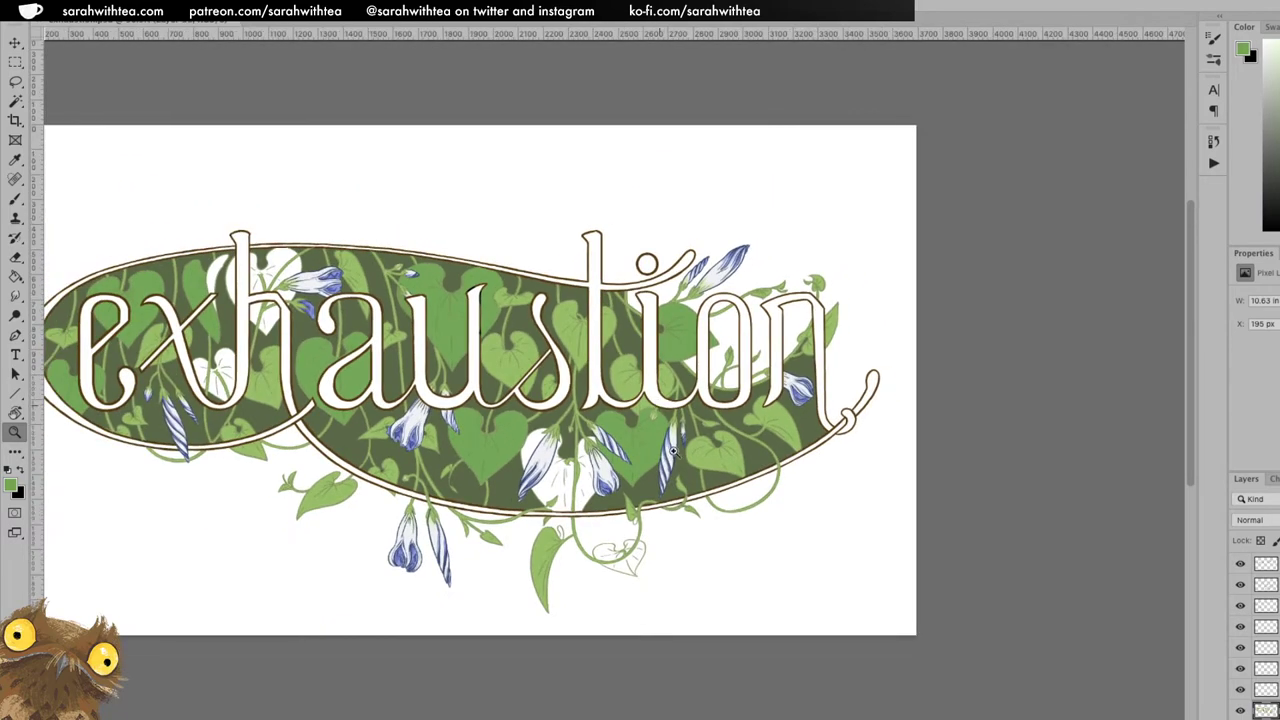
Paint the tip of the light green leaf between the "s" and "t" darker green.
left_click(592, 329)
left_click(590, 330)
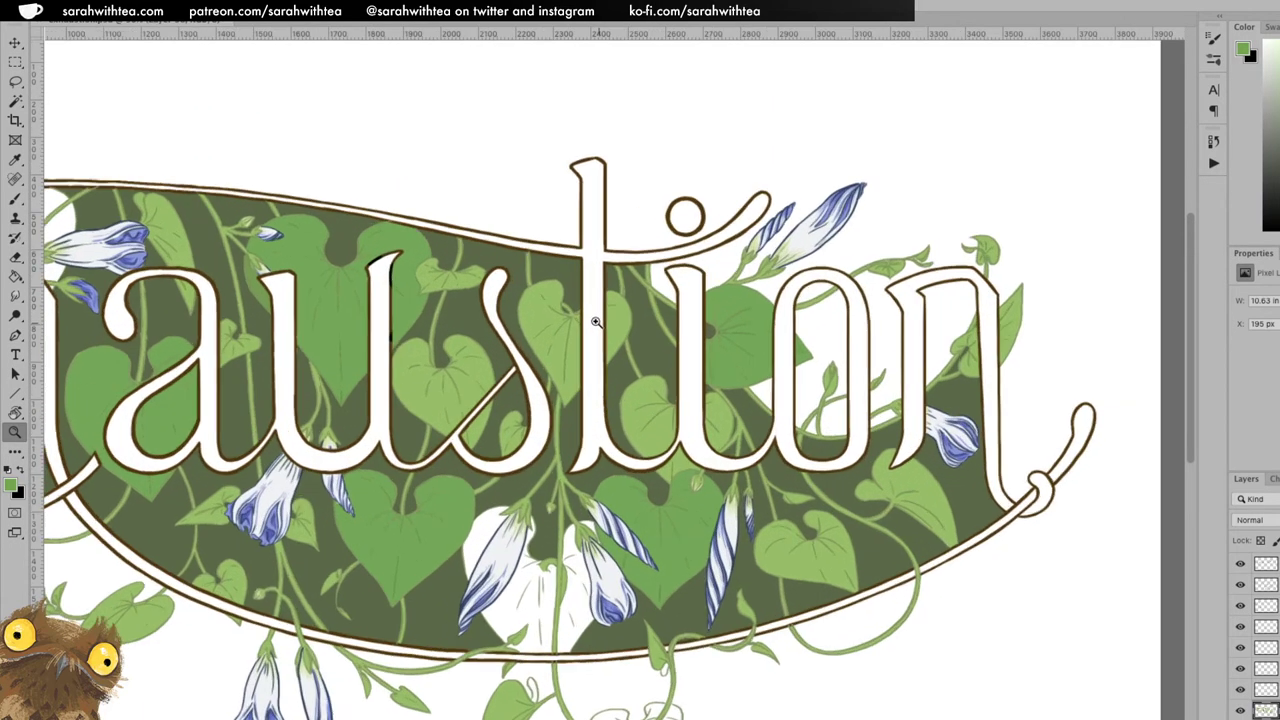
left_click(577, 316)
key("b")
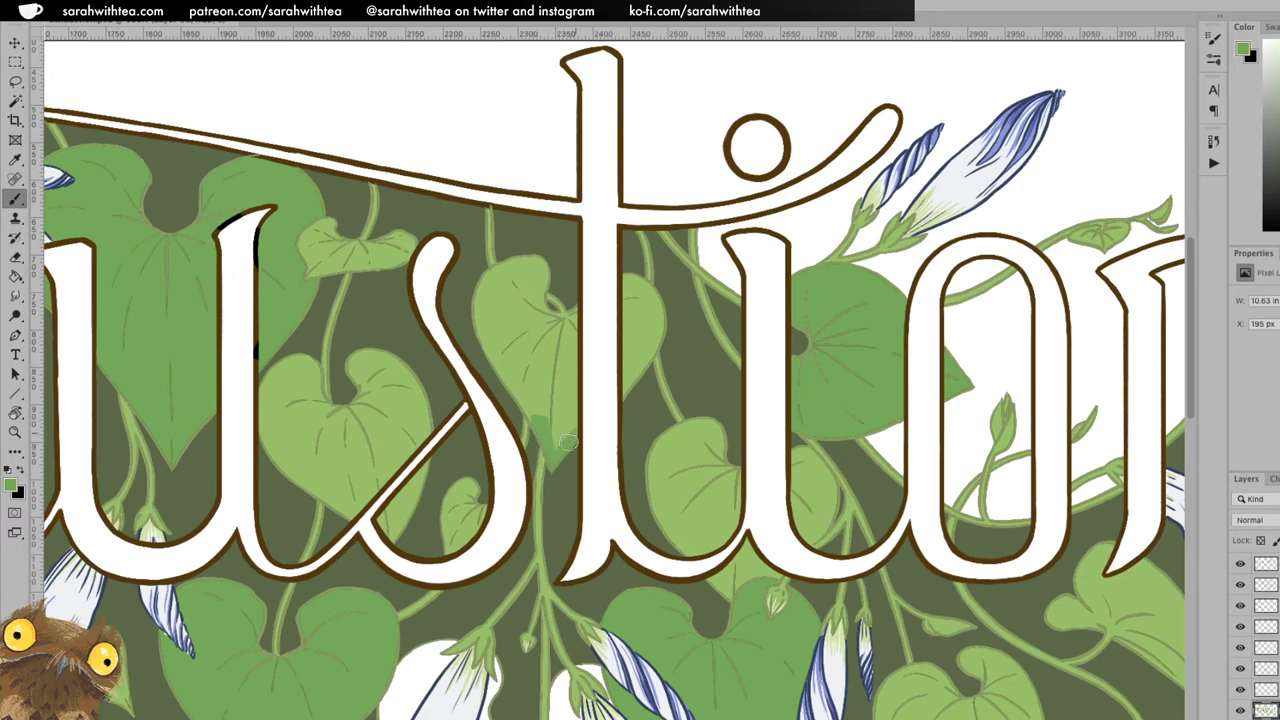
key("e")
key("z")
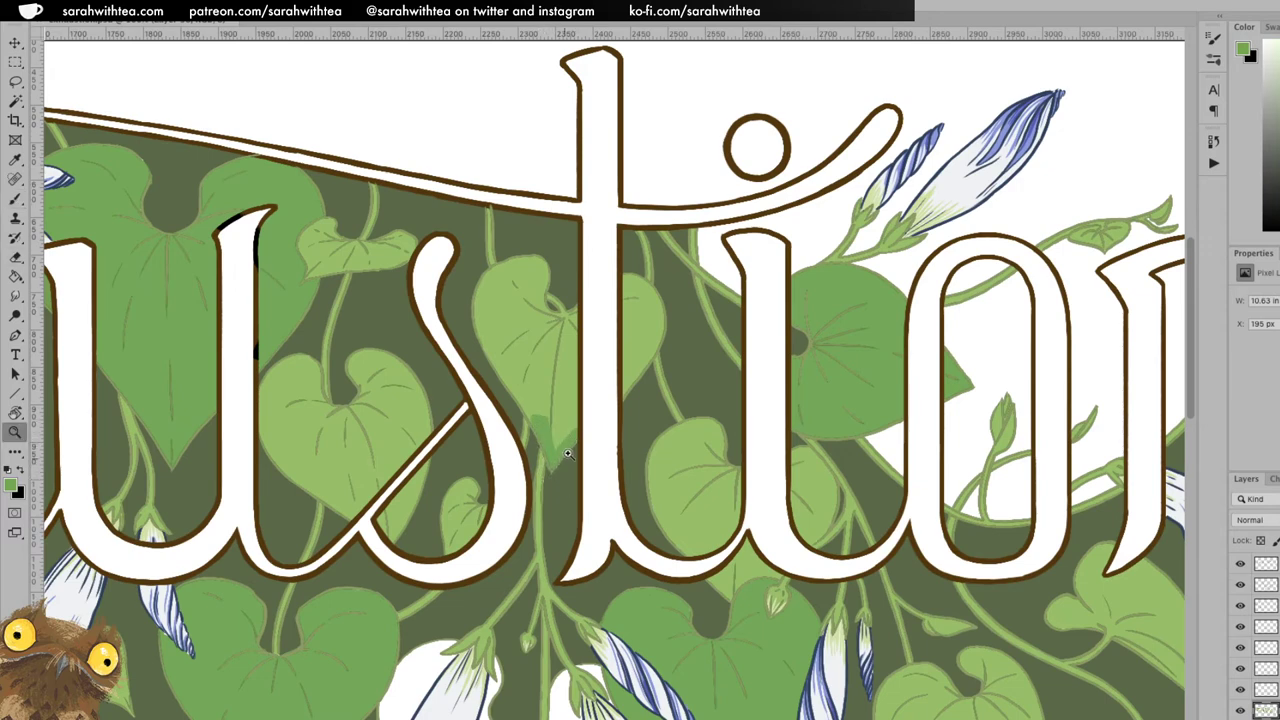
left_click(565, 437)
key("b")
key("e")
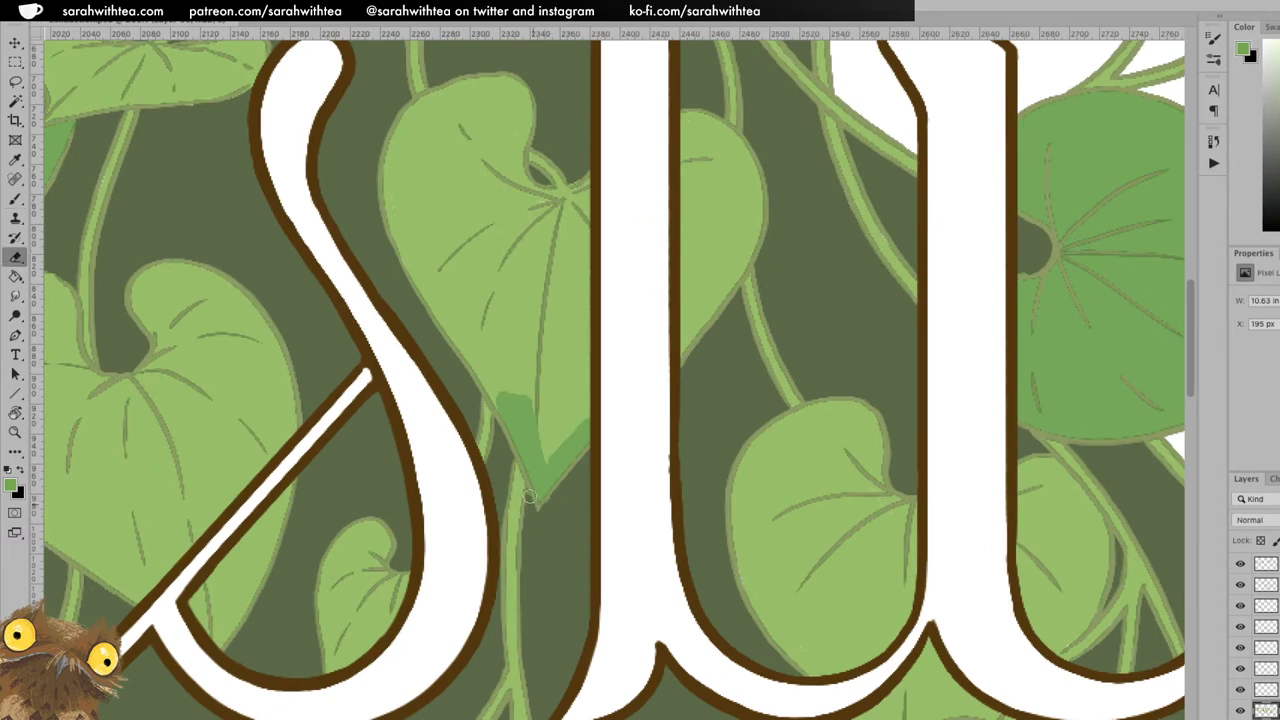
key("b")
mouse_move(553, 455)
left_mouse_down()
mouse_move(535, 362)
mouse_move(545, 378)
left_mouse_up()
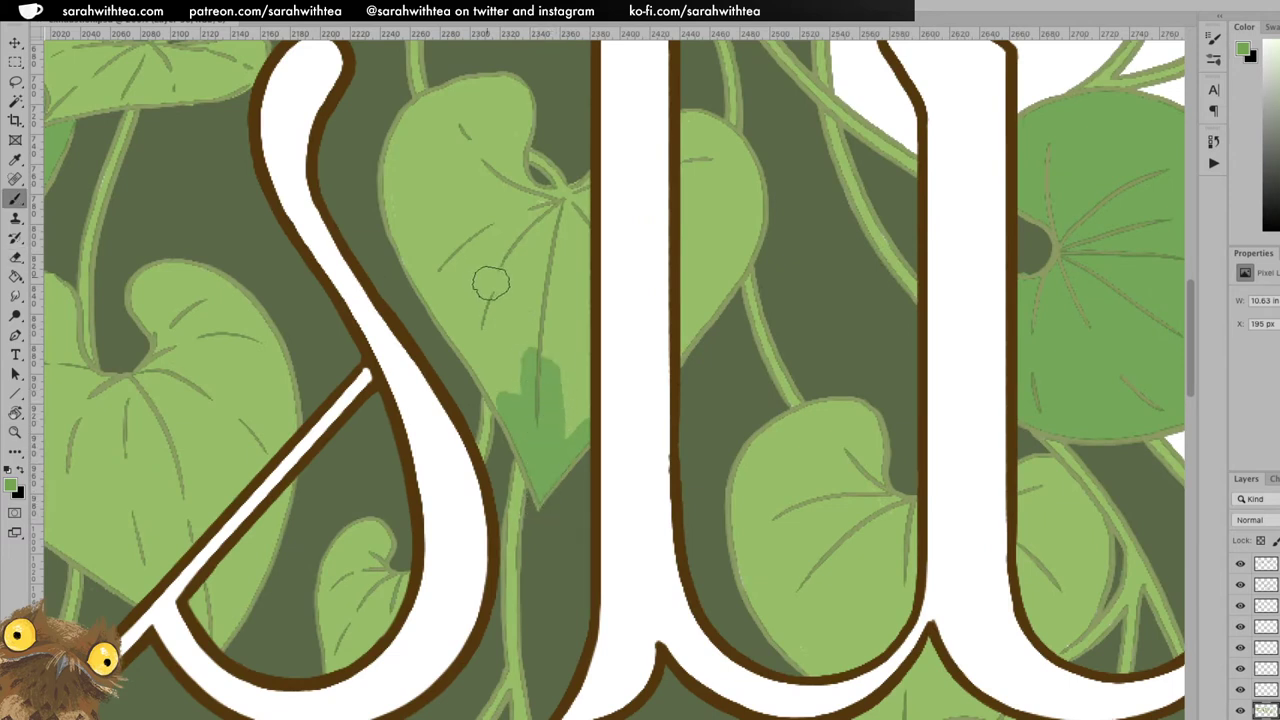
Darken the part of the leaf running along the stem of the "t", up to where its veins meet.
mouse_move(543, 214)
left_mouse_down()
mouse_move(579, 187)
mouse_move(571, 258)
mouse_move(584, 222)
mouse_move(576, 425)
mouse_move(563, 375)
mouse_move(566, 213)
mouse_move(551, 375)
left_mouse_up()
key("e")
left_click(575, 179)
key("b")
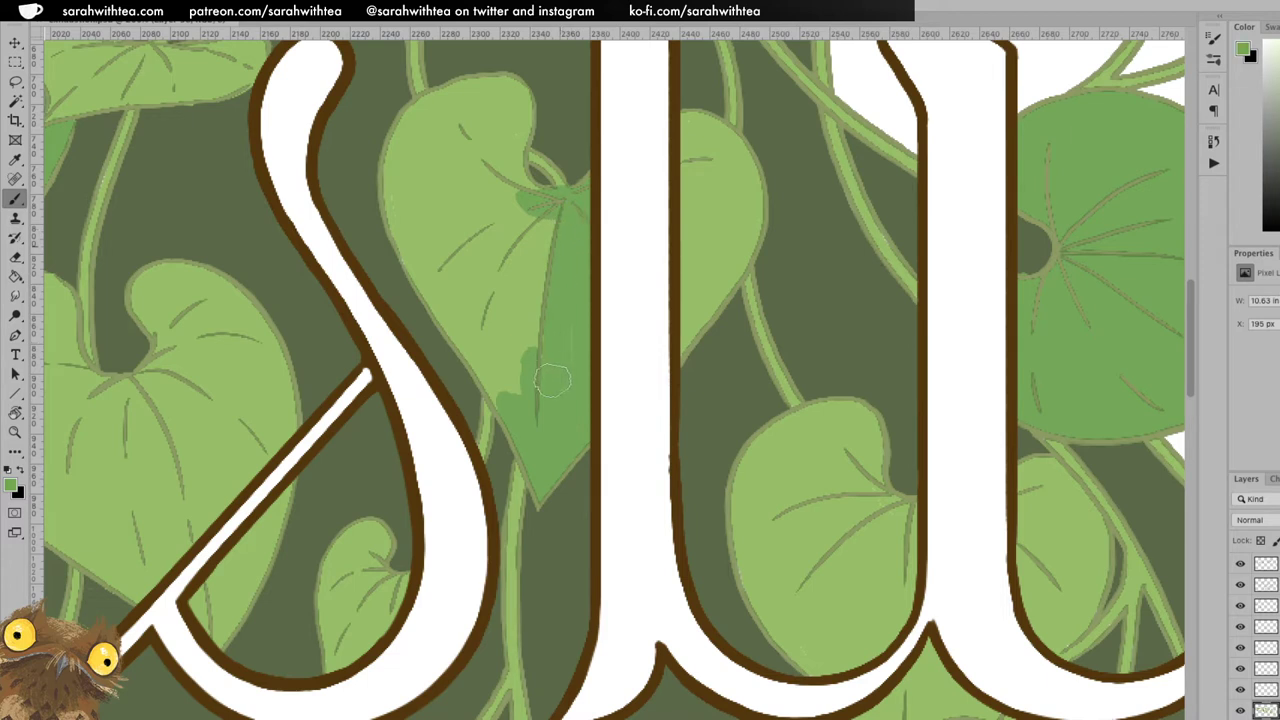
left_click_drag(533, 189, 535, 198)
Fill the left lobe of the leaf and its section on the other side of the "t" with darker green.
mouse_move(508, 152)
left_mouse_down()
mouse_move(522, 107)
mouse_move(502, 87)
mouse_move(521, 98)
mouse_move(499, 84)
mouse_move(417, 110)
mouse_move(392, 156)
mouse_move(392, 220)
mouse_move(410, 266)
mouse_move(510, 410)
mouse_move(438, 301)
mouse_move(488, 368)
mouse_move(455, 345)
left_mouse_up()
key("e")
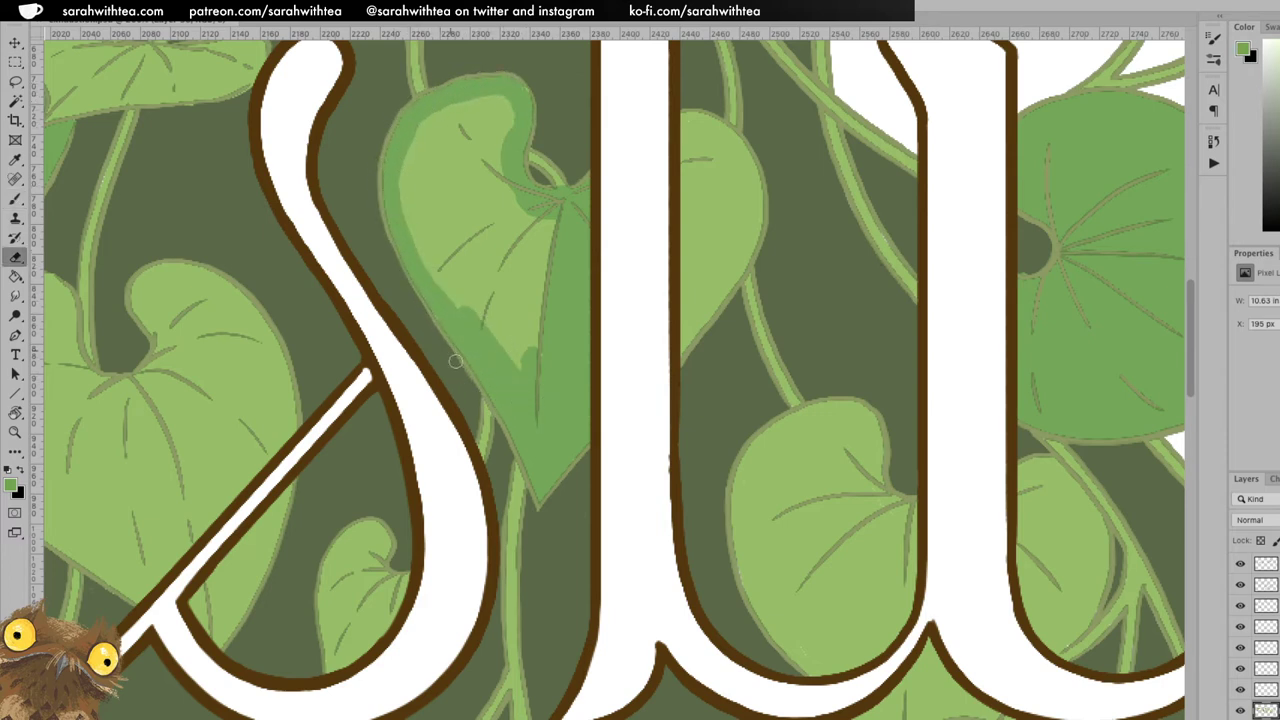
key("b")
mouse_move(463, 265)
left_mouse_down()
mouse_move(528, 369)
mouse_move(450, 300)
mouse_move(440, 260)
mouse_move(455, 306)
left_mouse_up()
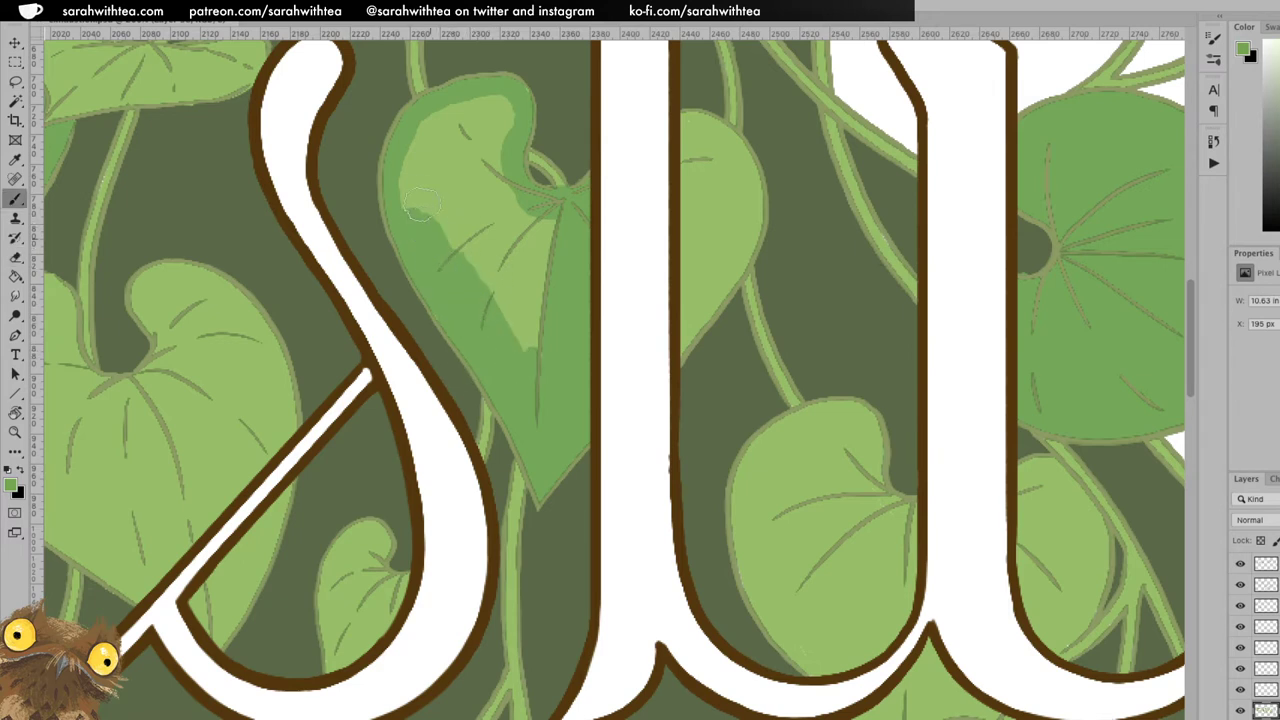
mouse_move(427, 205)
left_mouse_down()
mouse_move(418, 158)
mouse_move(393, 214)
mouse_move(423, 130)
mouse_move(495, 105)
mouse_move(507, 140)
left_mouse_up()
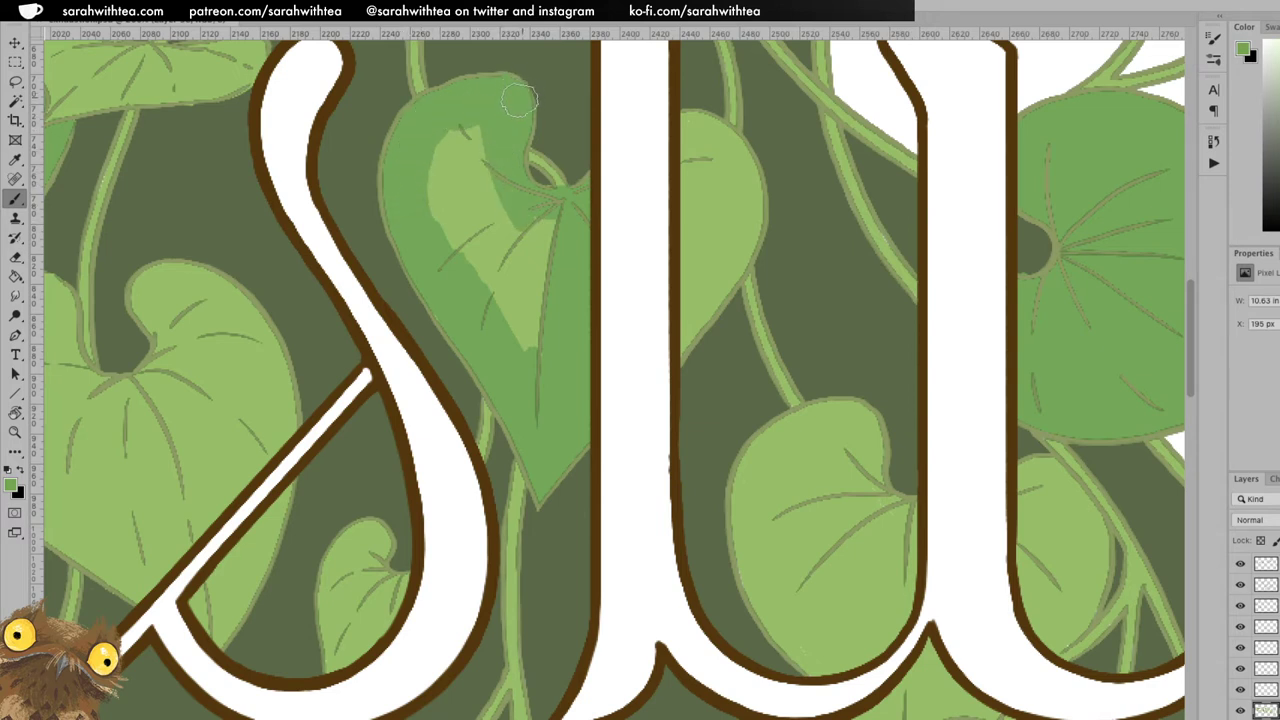
key("e")
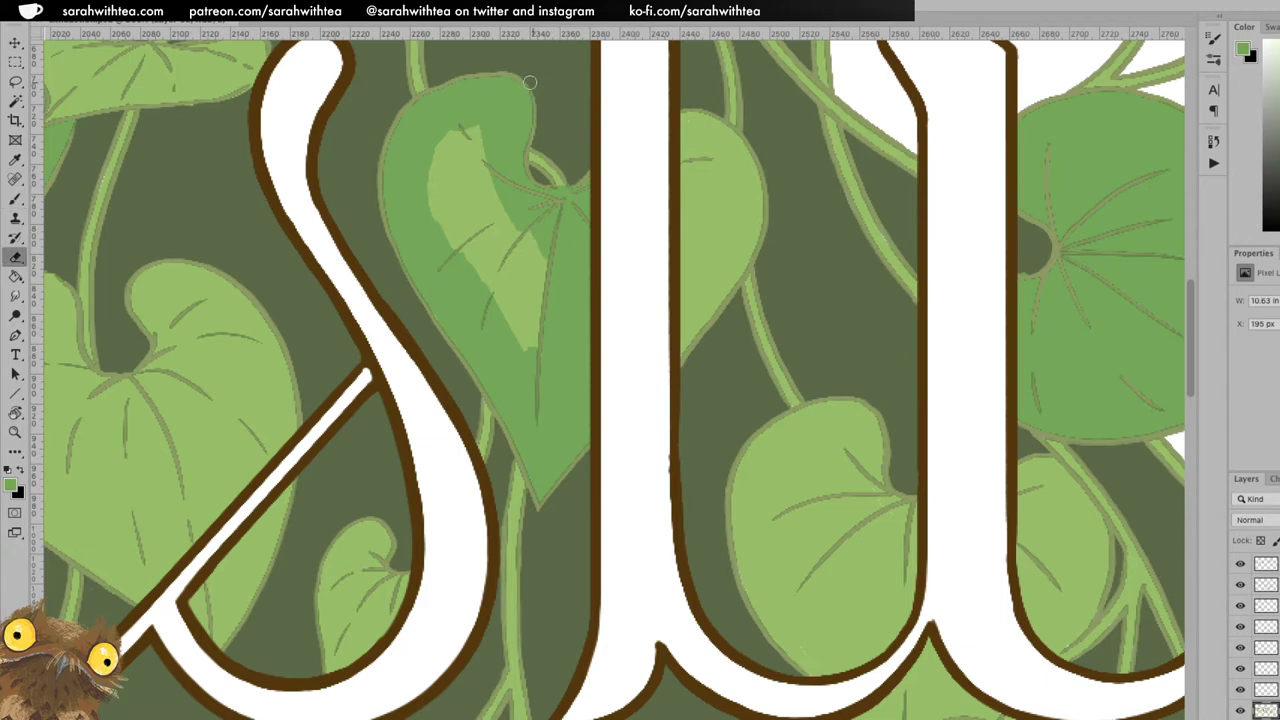
key("b")
mouse_move(510, 135)
left_mouse_down()
mouse_move(478, 240)
mouse_move(460, 135)
mouse_move(436, 141)
mouse_move(445, 215)
mouse_move(530, 360)
mouse_move(566, 268)
left_mouse_up()
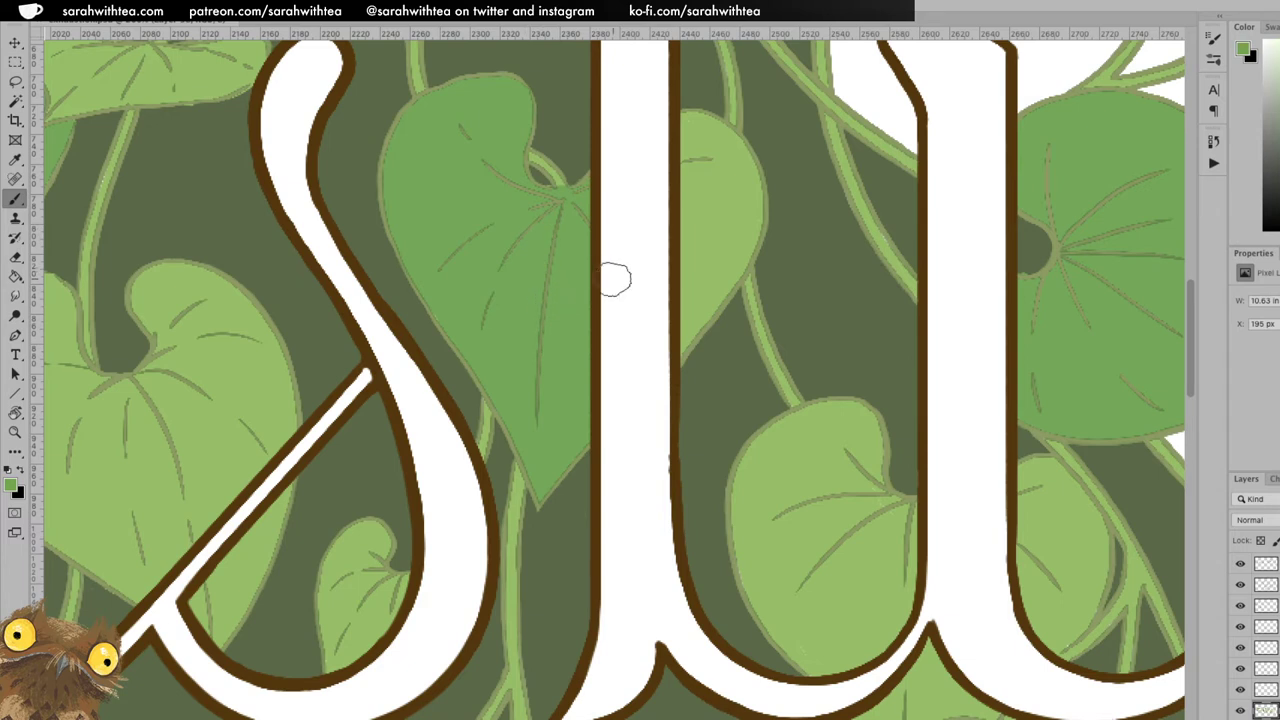
mouse_move(720, 263)
left_mouse_down()
mouse_move(705, 255)
mouse_move(695, 330)
mouse_move(671, 345)
mouse_move(690, 125)
mouse_move(714, 121)
mouse_move(749, 191)
mouse_move(751, 232)
mouse_move(728, 268)
mouse_move(745, 240)
mouse_move(717, 245)
mouse_move(708, 230)
mouse_move(715, 240)
mouse_move(713, 186)
mouse_move(698, 256)
mouse_move(698, 143)
mouse_move(721, 163)
mouse_move(727, 209)
left_mouse_up()
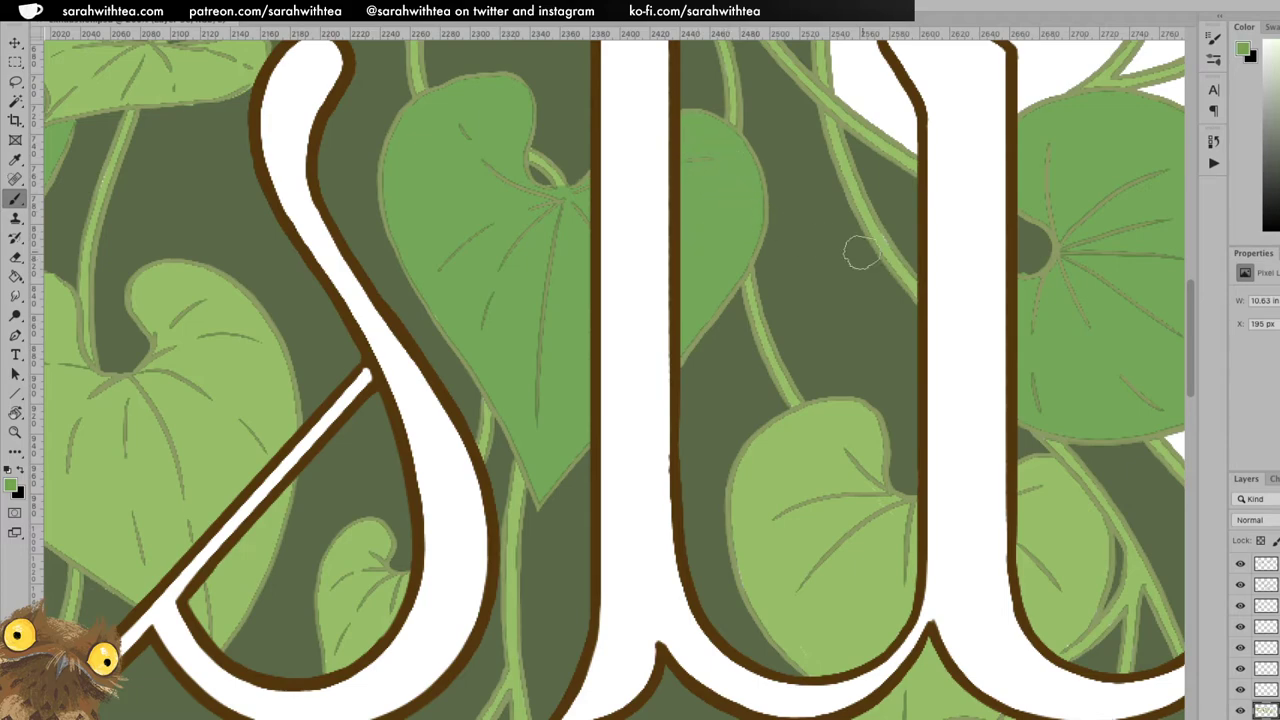
Check the whole lettering for unfilled leaves and inspect the hanging leaves below the border.
key("z")
left_click(781, 422, "alt")
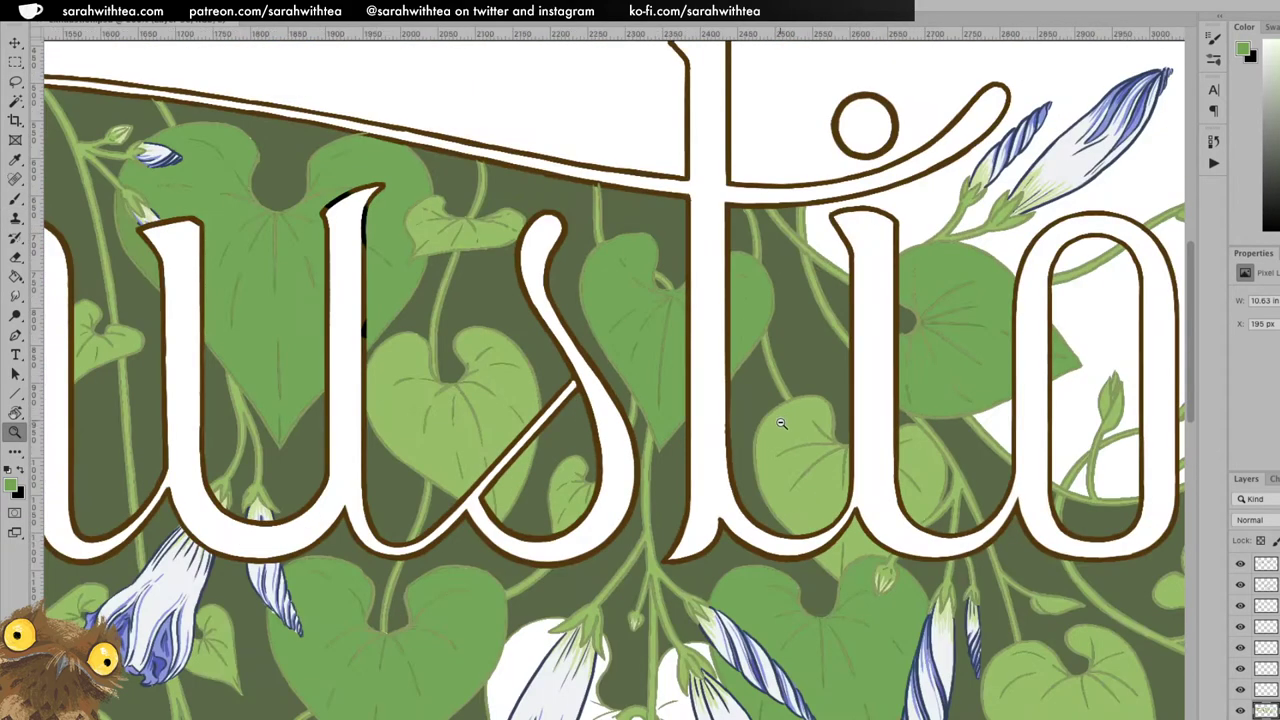
left_click(781, 422, "alt")
left_click(781, 422, "alt")
left_click(794, 485, "alt")
left_click(808, 491, "alt")
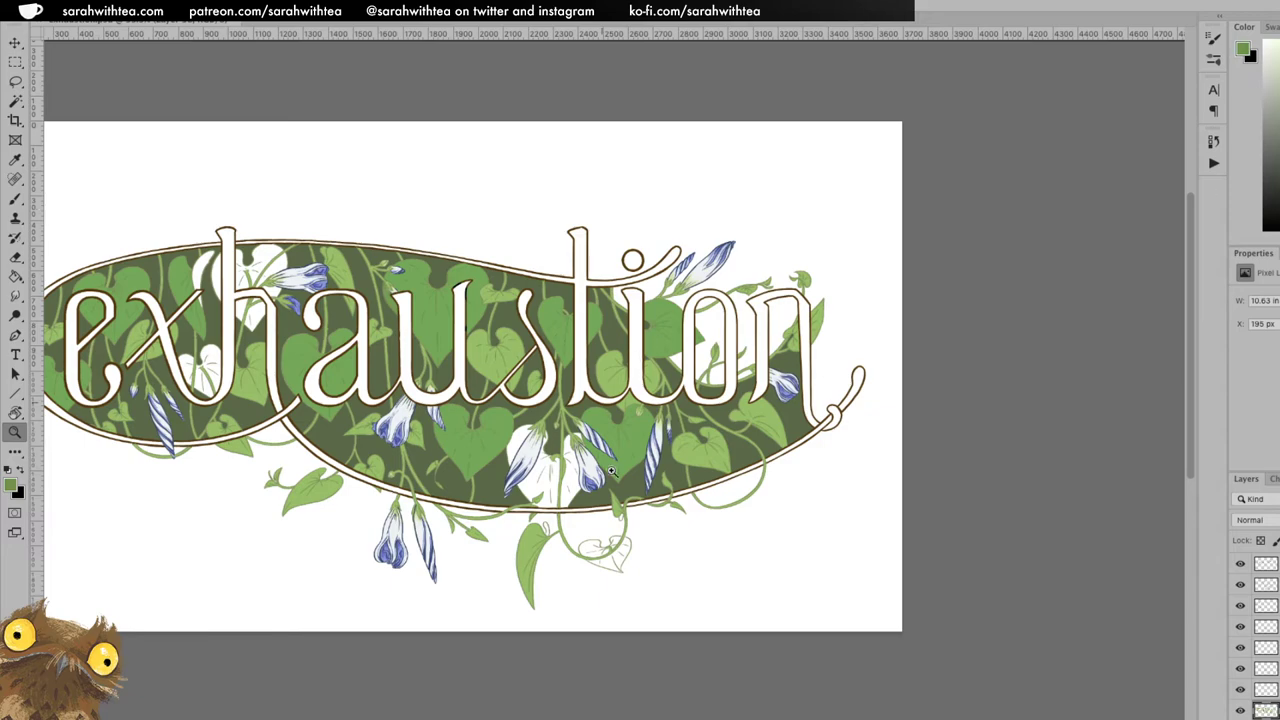
left_click(545, 467)
left_click(546, 467)
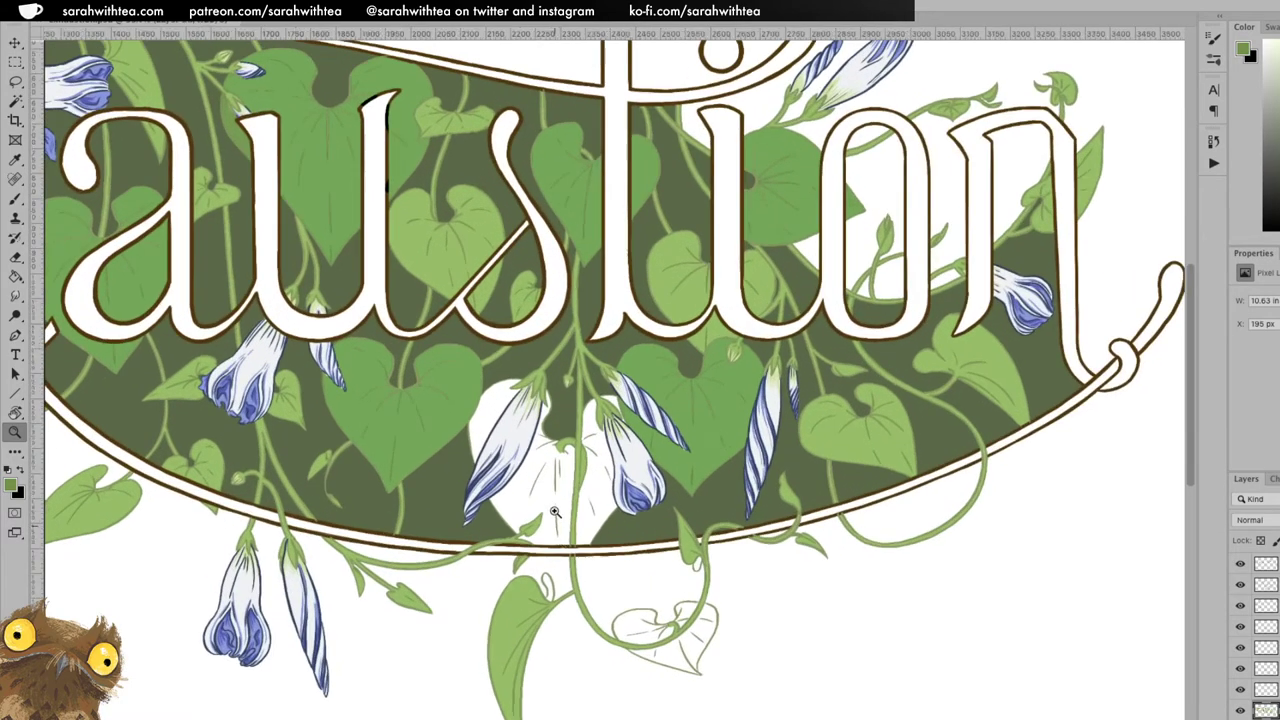
left_click(548, 470)
left_click_drag(572, 464, 642, 236)
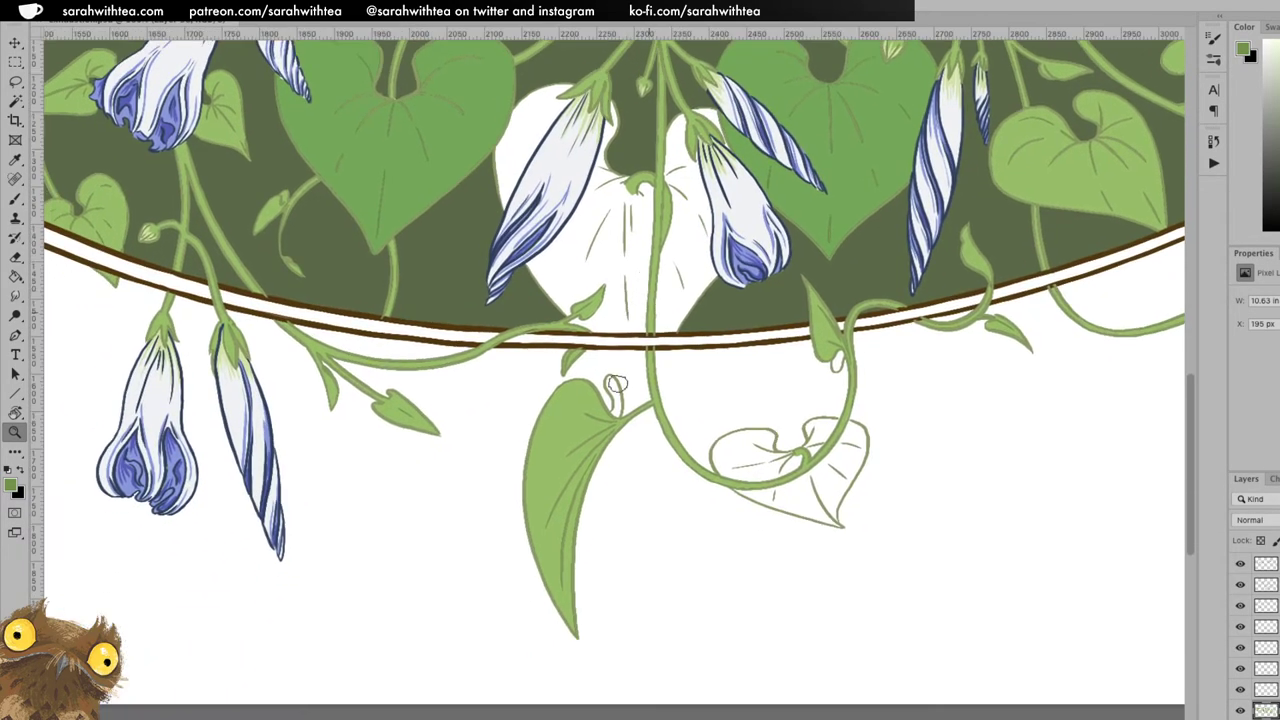
Try to paint the small curled flap of the long hanging leaf a dark olive green.
key("b")
left_click_drag(610, 381, 612, 392)
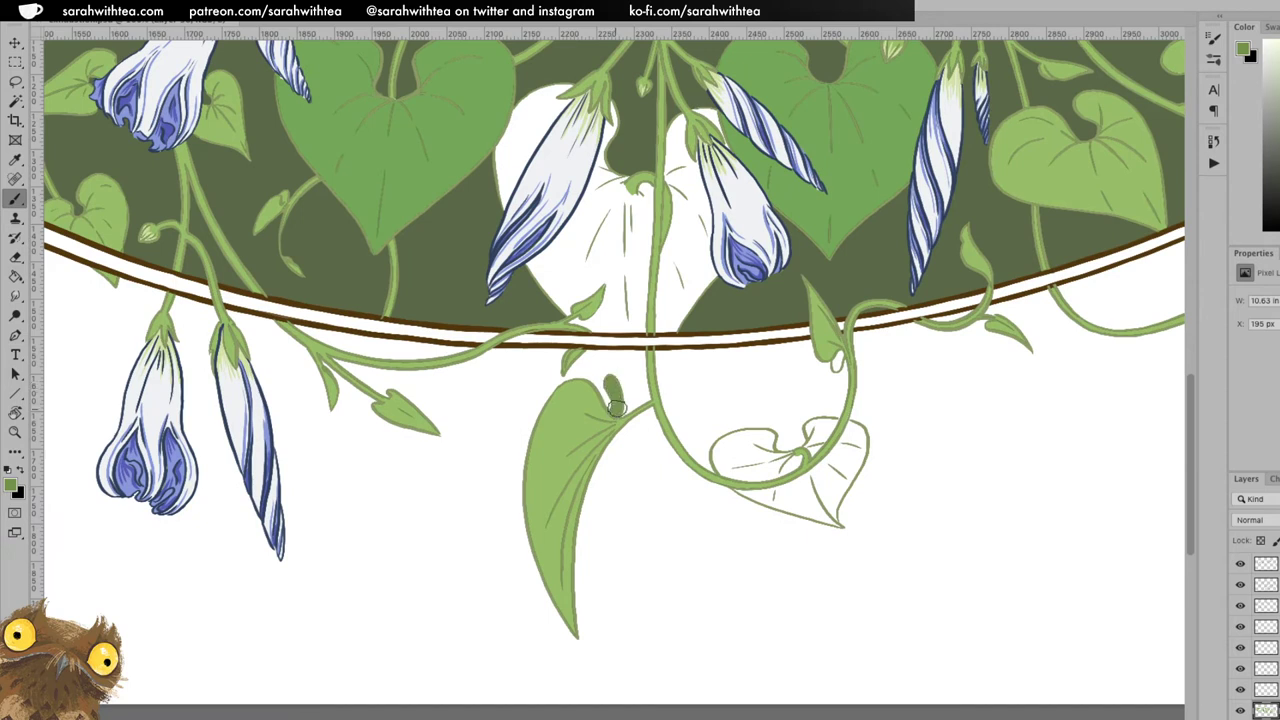
key("super+z")
key("super+z")
Fill the small curled flap of the long hanging leaf below the border with muted dark green and clean its edge.
key("z")
left_click(627, 388)
key("b")
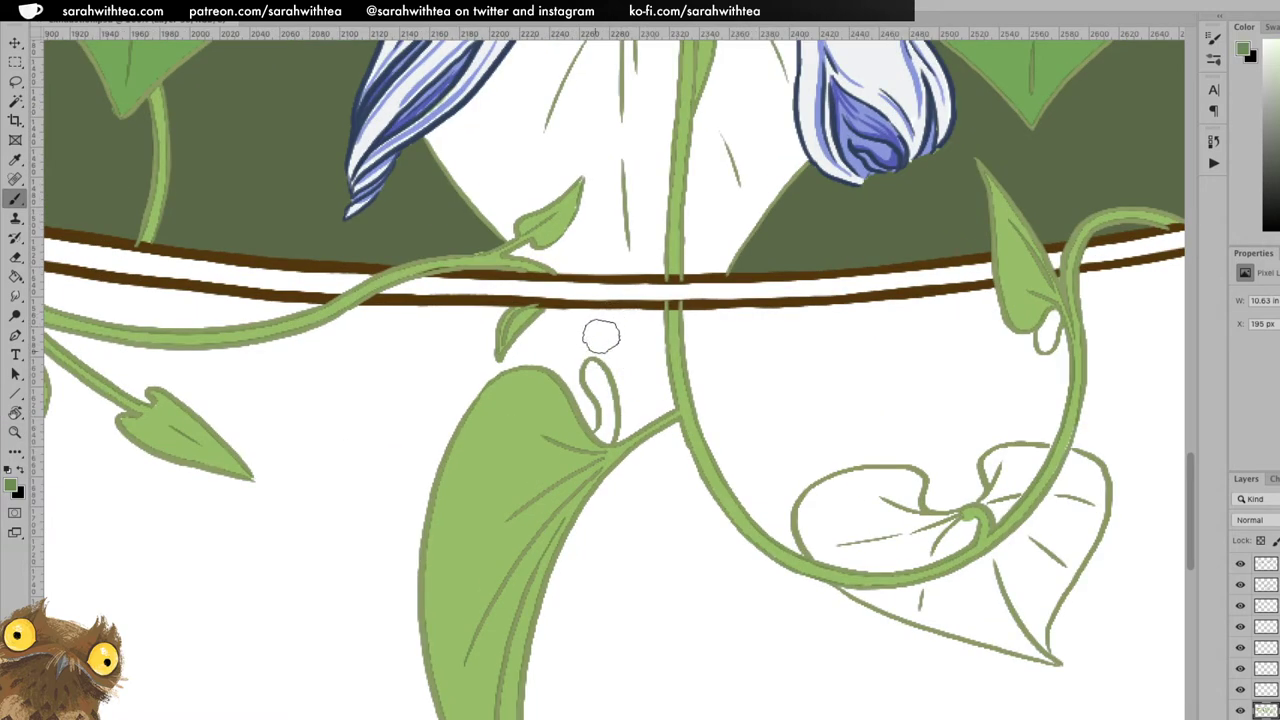
left_click_drag(600, 383, 600, 430)
key("e")
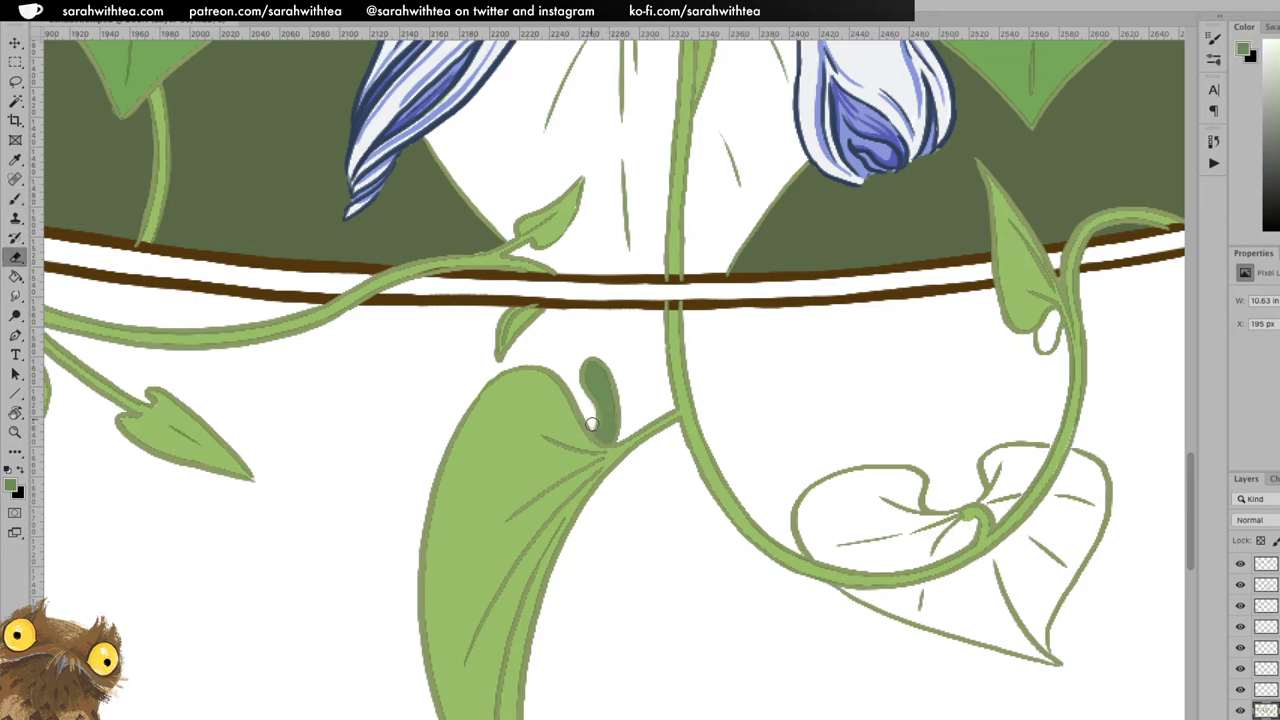
Paint the lower section of the leaf behind the "x", beneath its thin diagonal stroke, in the same muted dark green.
key("z")
left_click(926, 432, "alt")
left_click(924, 435, "alt")
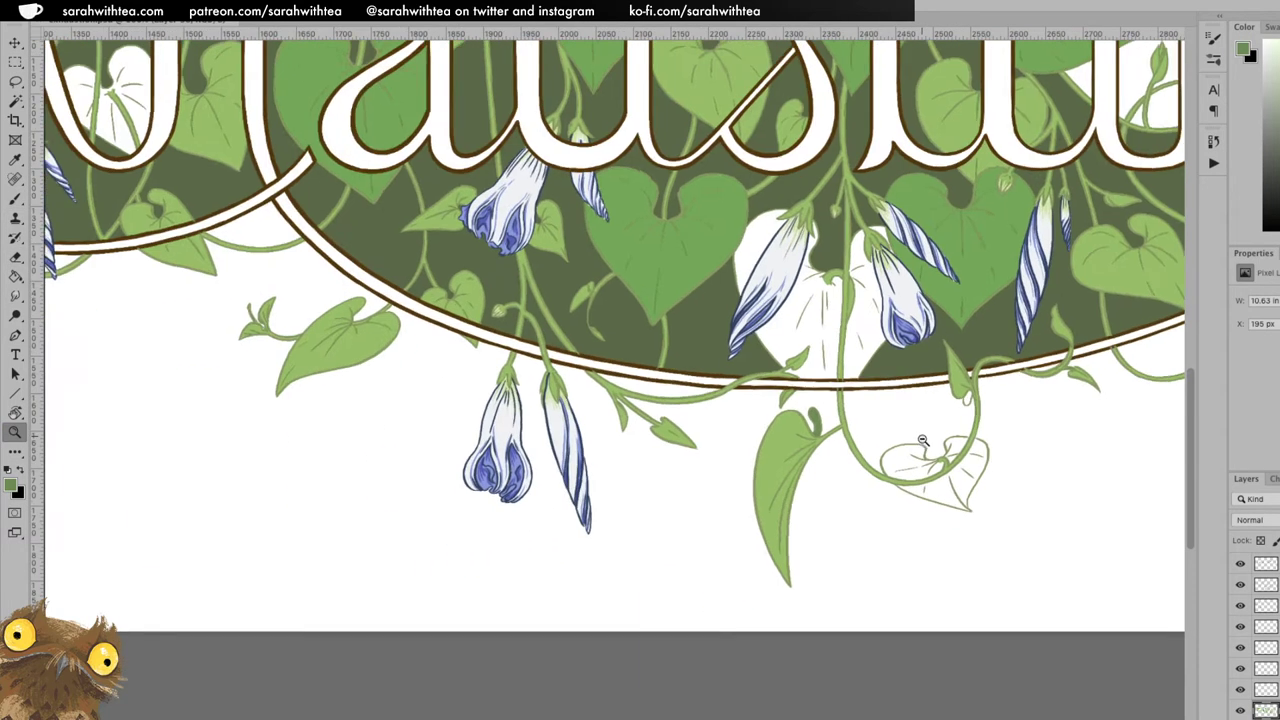
left_click_drag(477, 288, 955, 484)
left_click(618, 233)
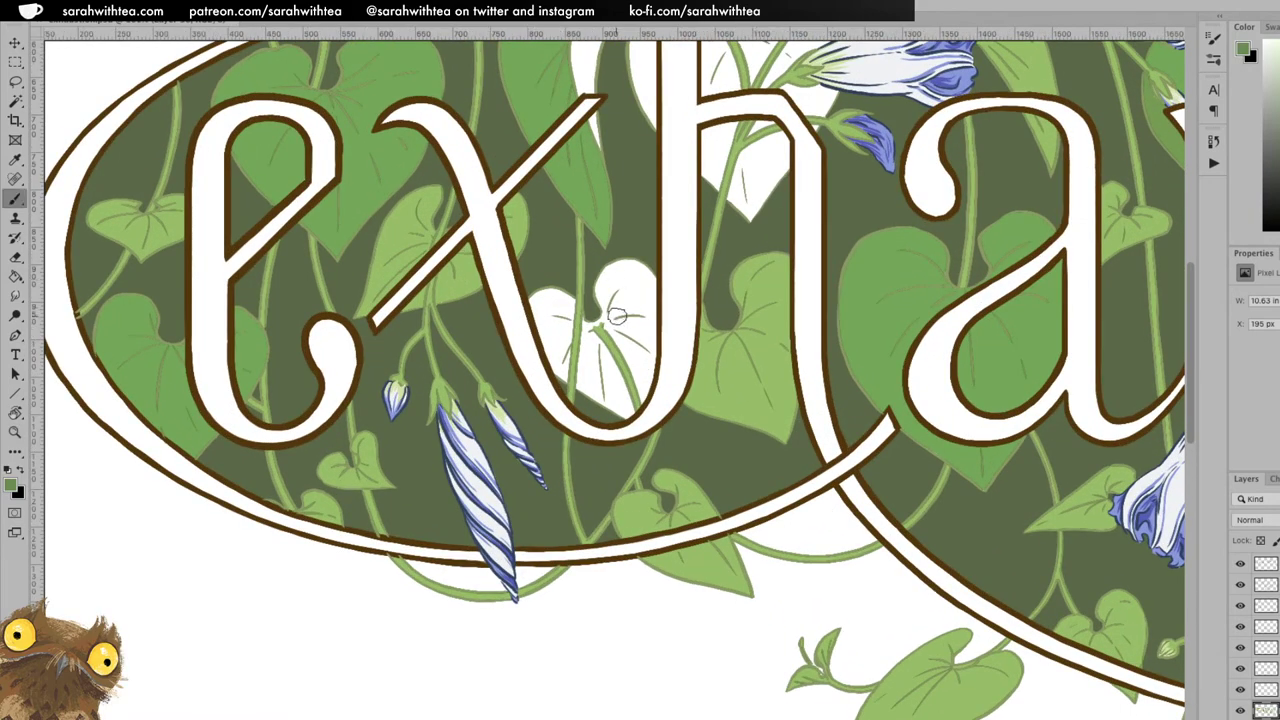
left_click(628, 300)
key("b")
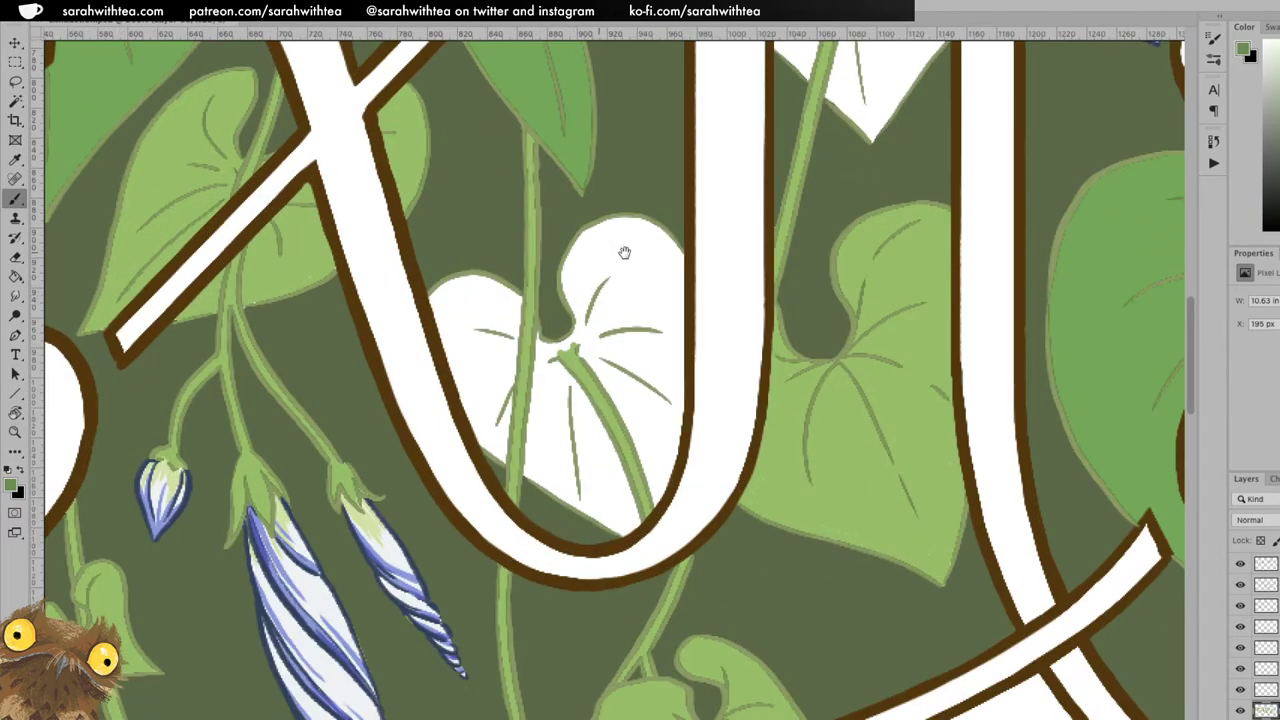
scroll(640, 290, "left", 6)
scroll(640, 290, "up", 2)
mouse_move(586, 337)
left_mouse_down()
mouse_move(580, 366)
mouse_move(632, 288)
mouse_move(647, 333)
mouse_move(628, 372)
mouse_move(566, 388)
mouse_move(601, 348)
mouse_move(605, 365)
mouse_move(632, 346)
left_mouse_up()
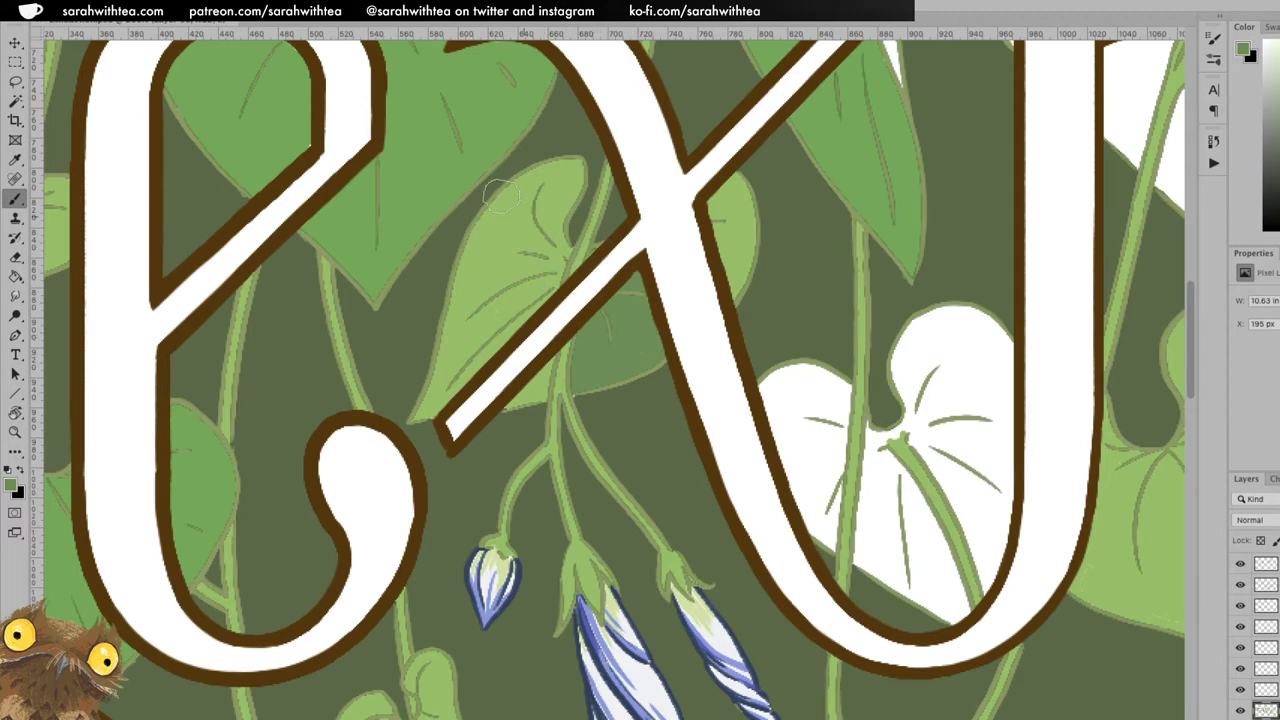
Fill the upper-left section of the leaf behind the "x" and the sliver under the stroke's end with muted dark green.
mouse_move(511, 261)
left_mouse_down()
mouse_move(489, 353)
mouse_move(423, 410)
mouse_move(445, 371)
mouse_move(441, 400)
mouse_move(419, 412)
mouse_move(436, 402)
mouse_move(420, 410)
mouse_move(457, 316)
mouse_move(507, 293)
mouse_move(496, 267)
mouse_move(447, 345)
mouse_move(481, 230)
mouse_move(467, 260)
mouse_move(526, 185)
mouse_move(496, 207)
mouse_move(574, 170)
mouse_move(548, 171)
mouse_move(569, 181)
mouse_move(545, 237)
mouse_move(512, 229)
mouse_move(530, 205)
mouse_move(532, 265)
mouse_move(556, 233)
mouse_move(564, 253)
mouse_move(538, 292)
left_mouse_up()
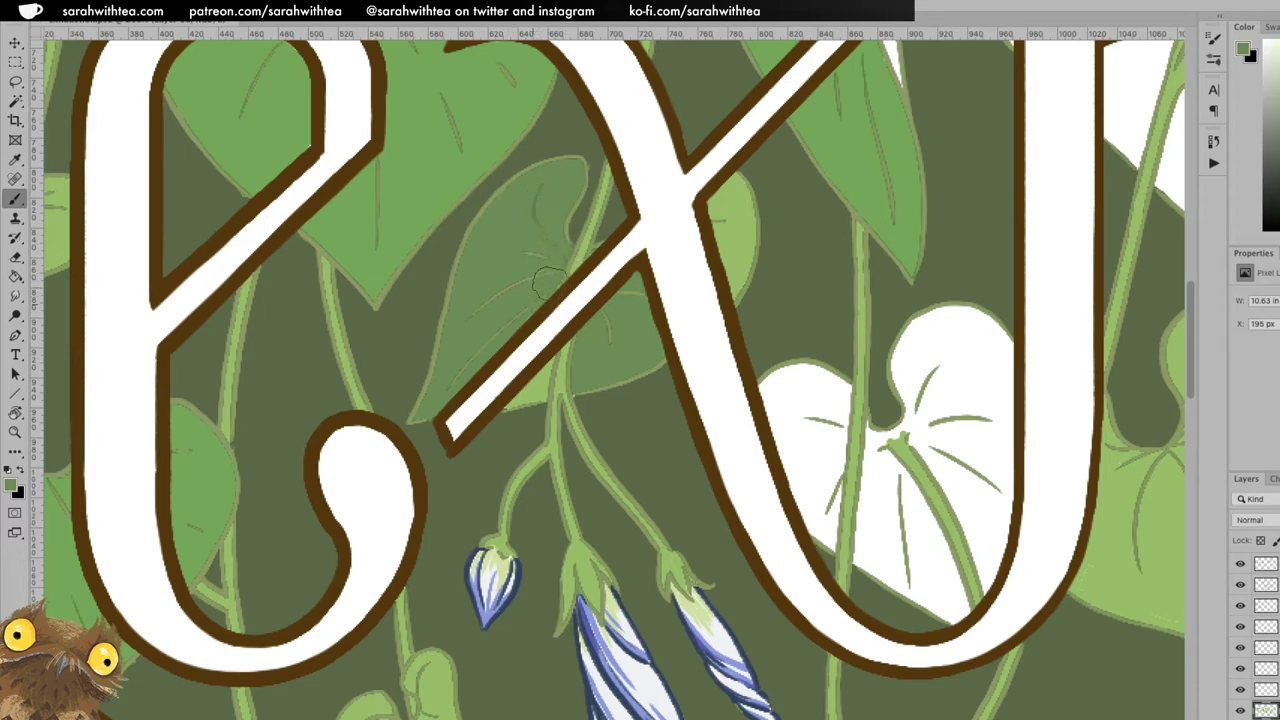
mouse_move(534, 391)
left_mouse_down()
mouse_move(509, 409)
mouse_move(554, 355)
mouse_move(543, 392)
mouse_move(527, 403)
mouse_move(567, 356)
mouse_move(539, 398)
mouse_move(553, 356)
mouse_move(524, 397)
left_mouse_up()
key("super+z")
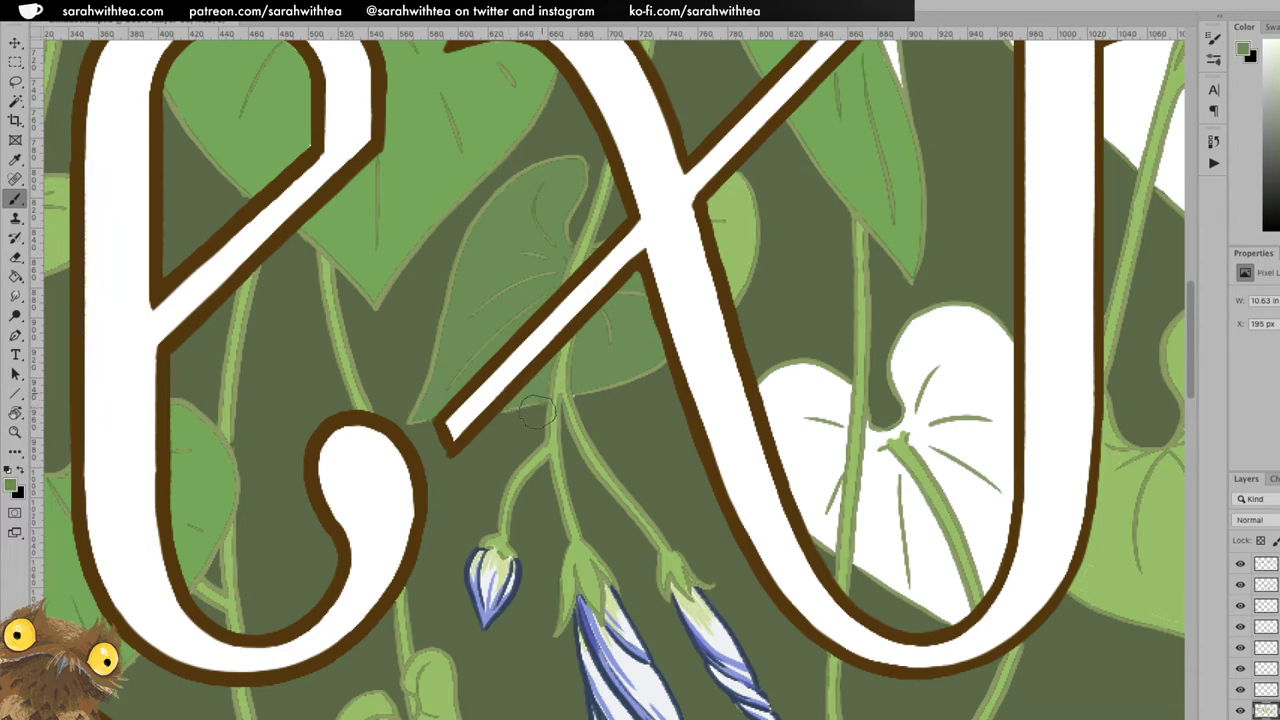
key("e")
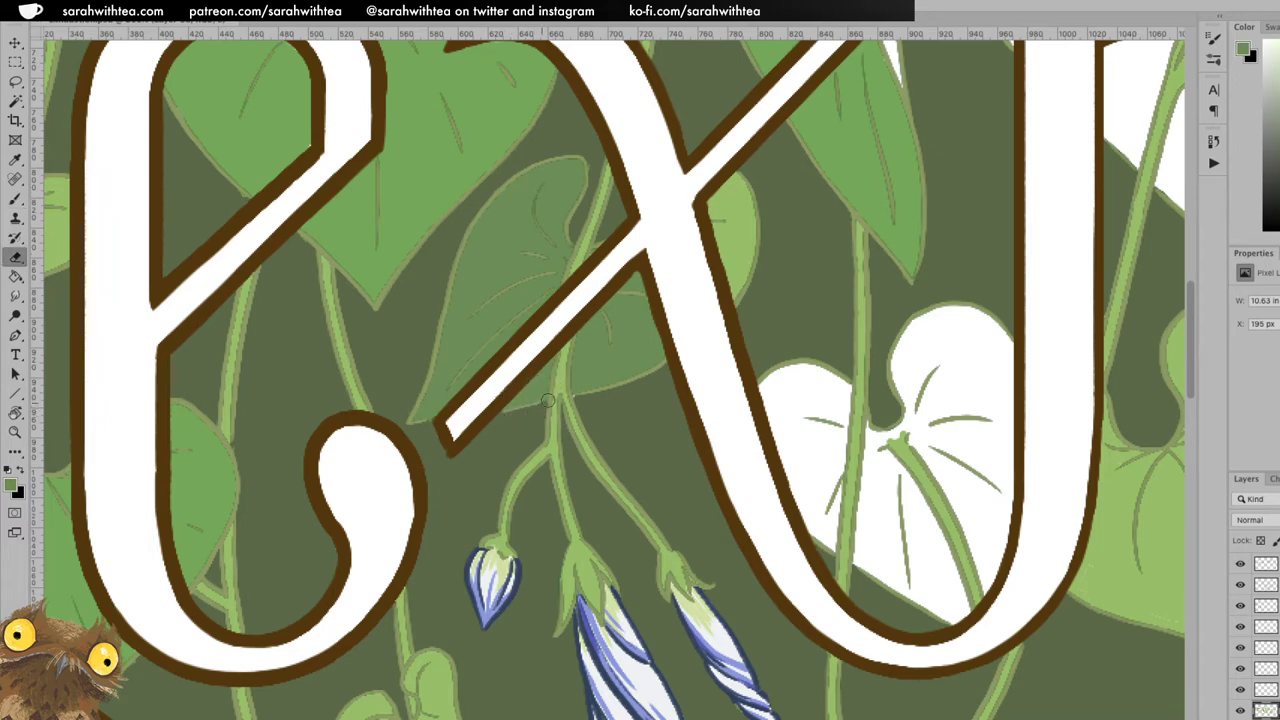
Fill the part of that leaf showing to the right of the "x" with muted dark green.
key("z")
left_click(587, 383, "alt")
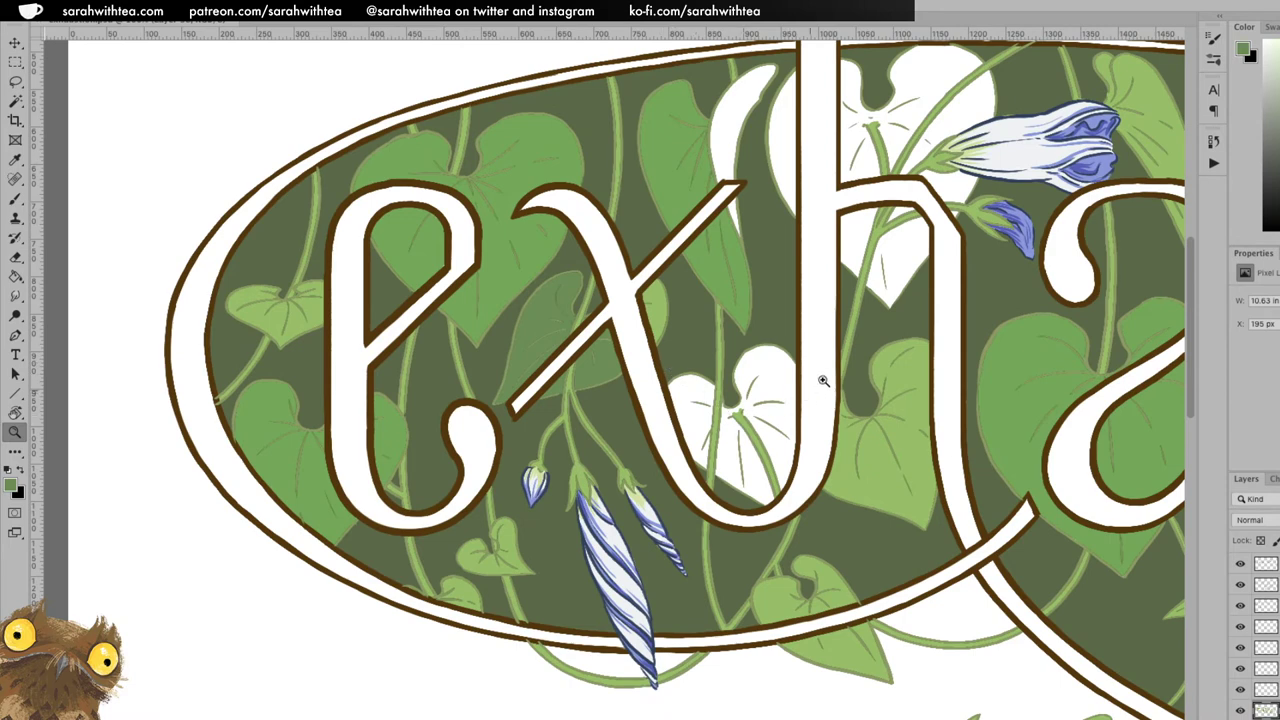
left_click(672, 292)
key("b")
mouse_move(618, 300)
left_mouse_down()
mouse_move(612, 335)
mouse_move(642, 280)
mouse_move(648, 360)
mouse_move(655, 320)
mouse_move(640, 382)
mouse_move(635, 314)
left_mouse_up()
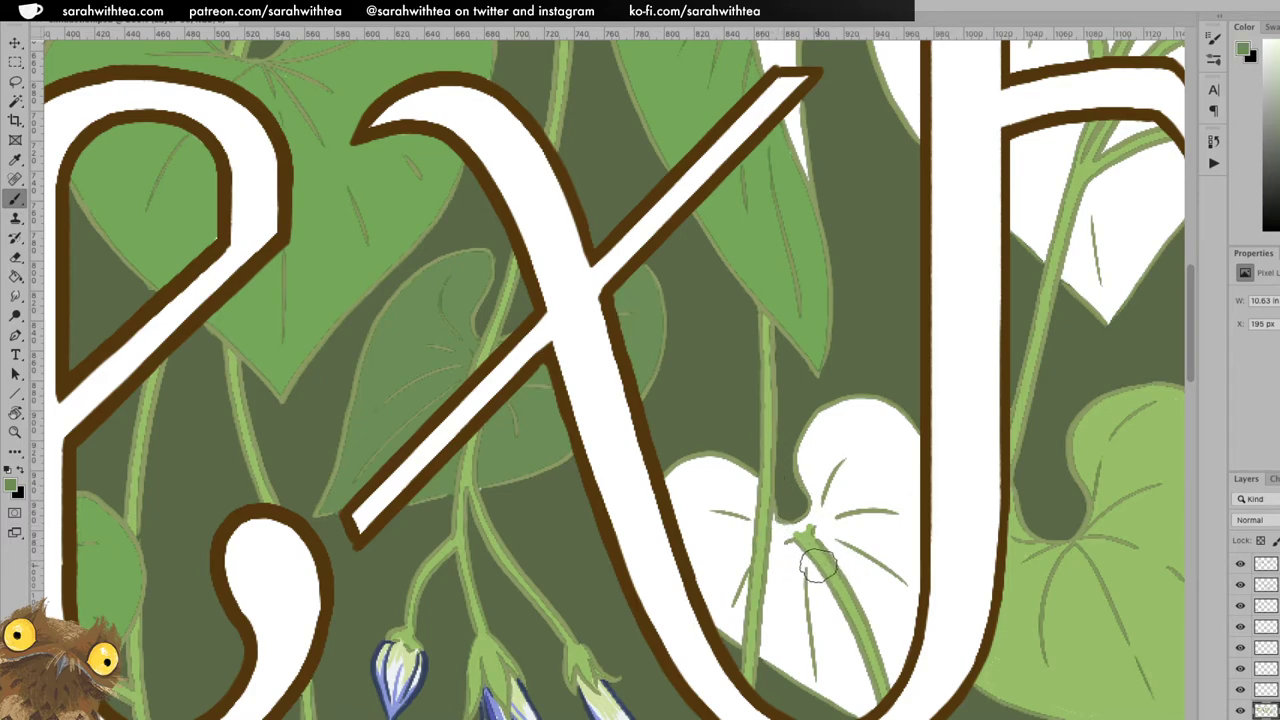
Paint the right half of the white heart-shaped leaf between the "x" and the "h" muted dark green.
mouse_move(797, 560)
left_mouse_down()
mouse_move(673, 430)
mouse_move(645, 335)
left_mouse_up()
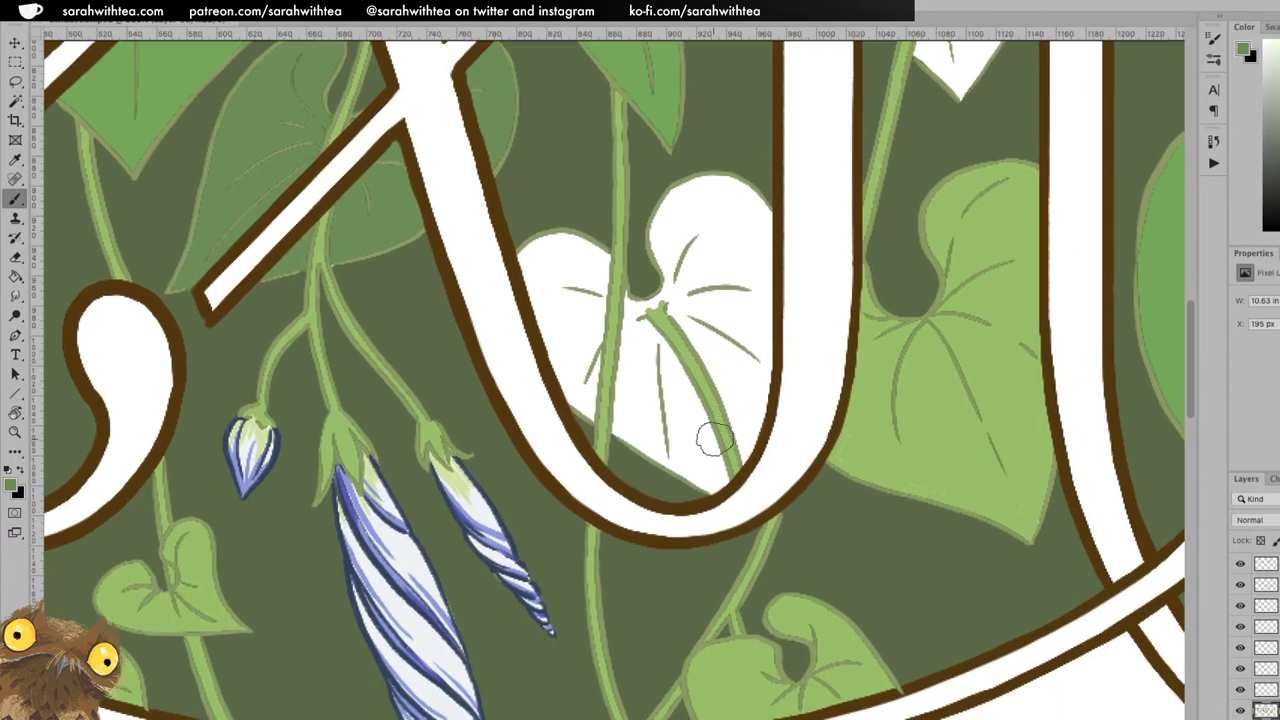
mouse_move(668, 292)
left_mouse_down()
mouse_move(663, 222)
mouse_move(668, 256)
mouse_move(693, 186)
mouse_move(684, 191)
mouse_move(718, 183)
mouse_move(748, 206)
mouse_move(745, 192)
mouse_move(760, 217)
mouse_move(757, 286)
mouse_move(701, 253)
mouse_move(680, 251)
mouse_move(675, 271)
mouse_move(672, 298)
mouse_move(706, 354)
mouse_move(703, 290)
left_mouse_up()
mouse_move(725, 285)
left_mouse_down()
mouse_move(740, 335)
mouse_move(762, 320)
mouse_move(760, 300)
mouse_move(736, 465)
mouse_move(725, 400)
mouse_move(746, 355)
mouse_move(751, 369)
left_mouse_up()
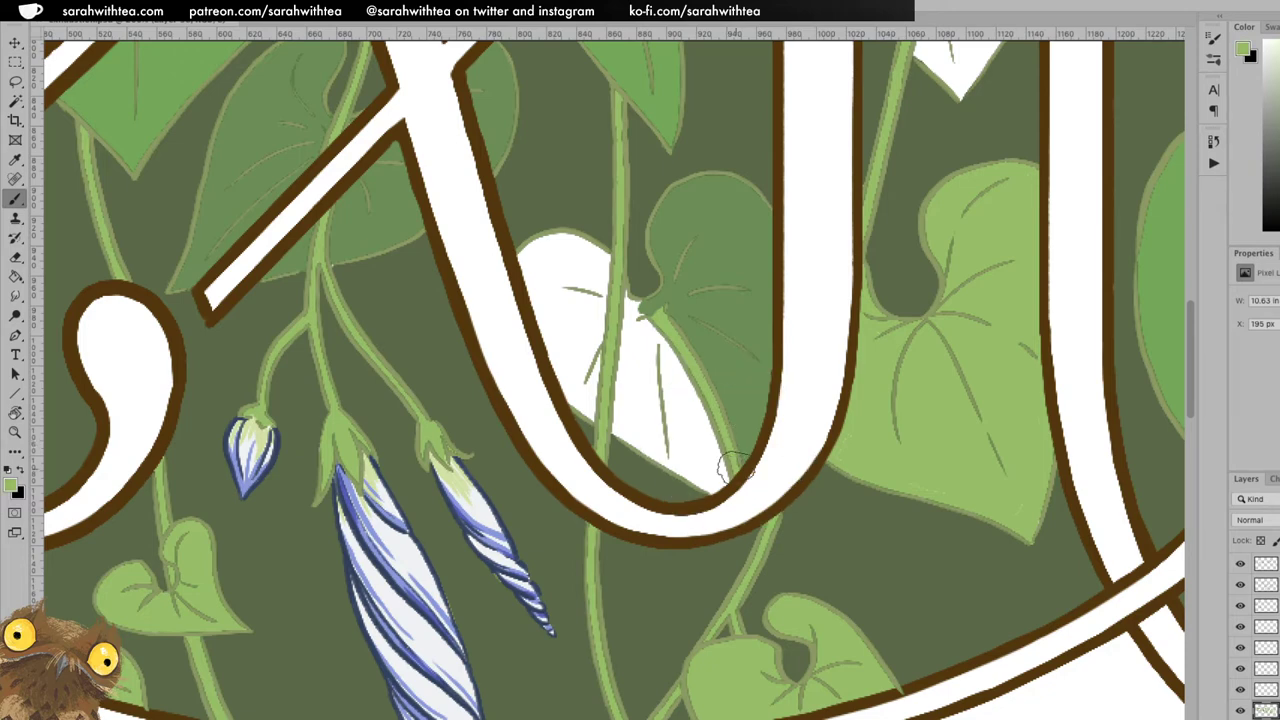
Fill the lower section and left lobe of the leaf between the "x" and "h" with muted dark green, keeping its stems light green.
left_click(745, 393, "alt")
mouse_move(633, 318)
left_mouse_down()
mouse_move(698, 418)
mouse_move(688, 385)
mouse_move(701, 403)
mouse_move(710, 438)
mouse_move(692, 393)
mouse_move(721, 482)
mouse_move(617, 431)
mouse_move(628, 318)
mouse_move(632, 417)
mouse_move(661, 401)
mouse_move(664, 368)
mouse_move(701, 454)
mouse_move(640, 428)
left_mouse_up()
key("ctrl+z")
key("bracketleft")
key("bracketleft")
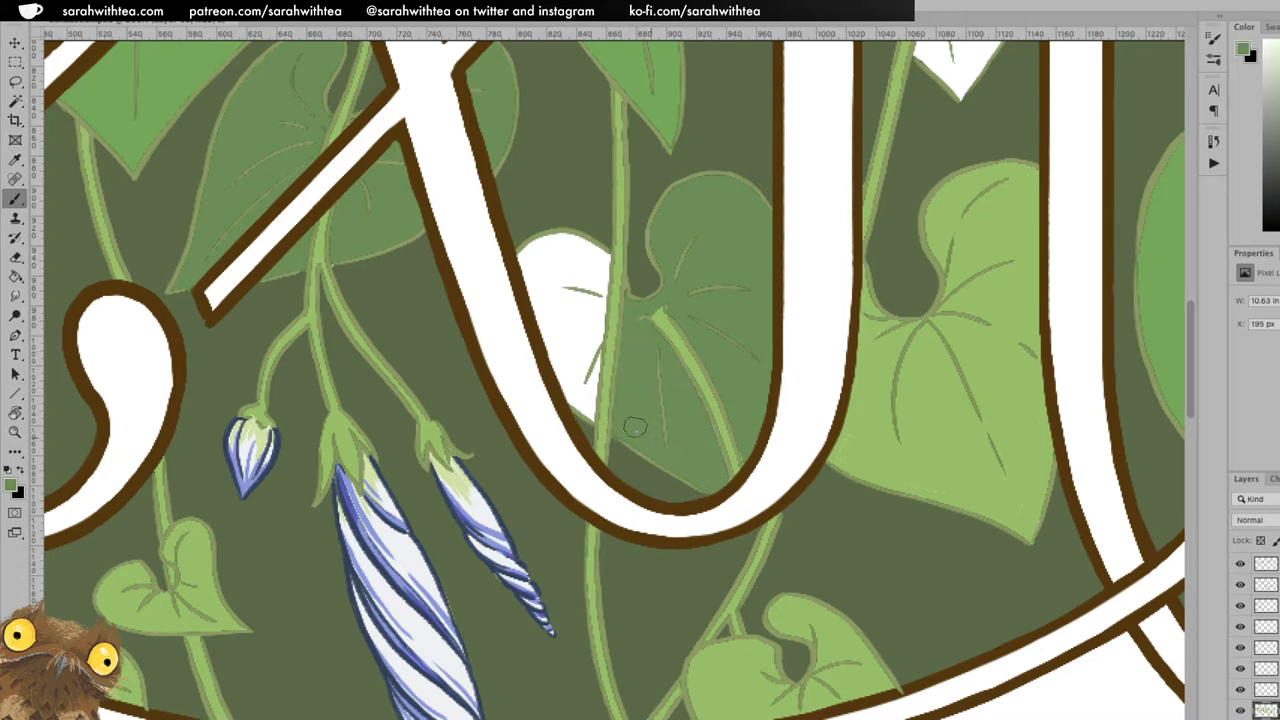
mouse_move(577, 402)
left_mouse_down()
mouse_move(568, 385)
mouse_move(588, 408)
mouse_move(595, 338)
mouse_move(583, 385)
mouse_move(580, 330)
mouse_move(595, 385)
mouse_move(605, 256)
mouse_move(560, 238)
mouse_move(530, 255)
mouse_move(565, 390)
mouse_move(595, 260)
mouse_move(530, 262)
mouse_move(553, 308)
mouse_move(575, 283)
left_mouse_up()
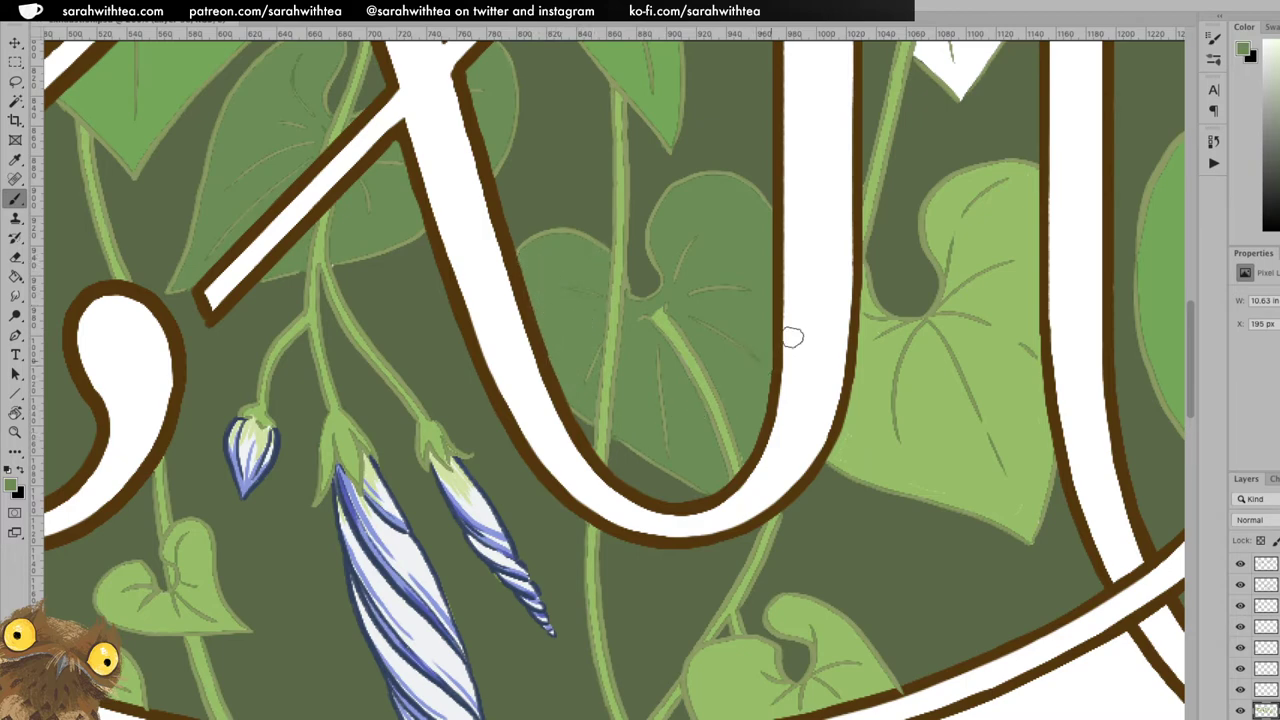
Check the whole lettering for the balance of leaf greens and for leaves still lacking colour.
key("z")
left_click(815, 468, "alt")
left_click(816, 470, "alt")
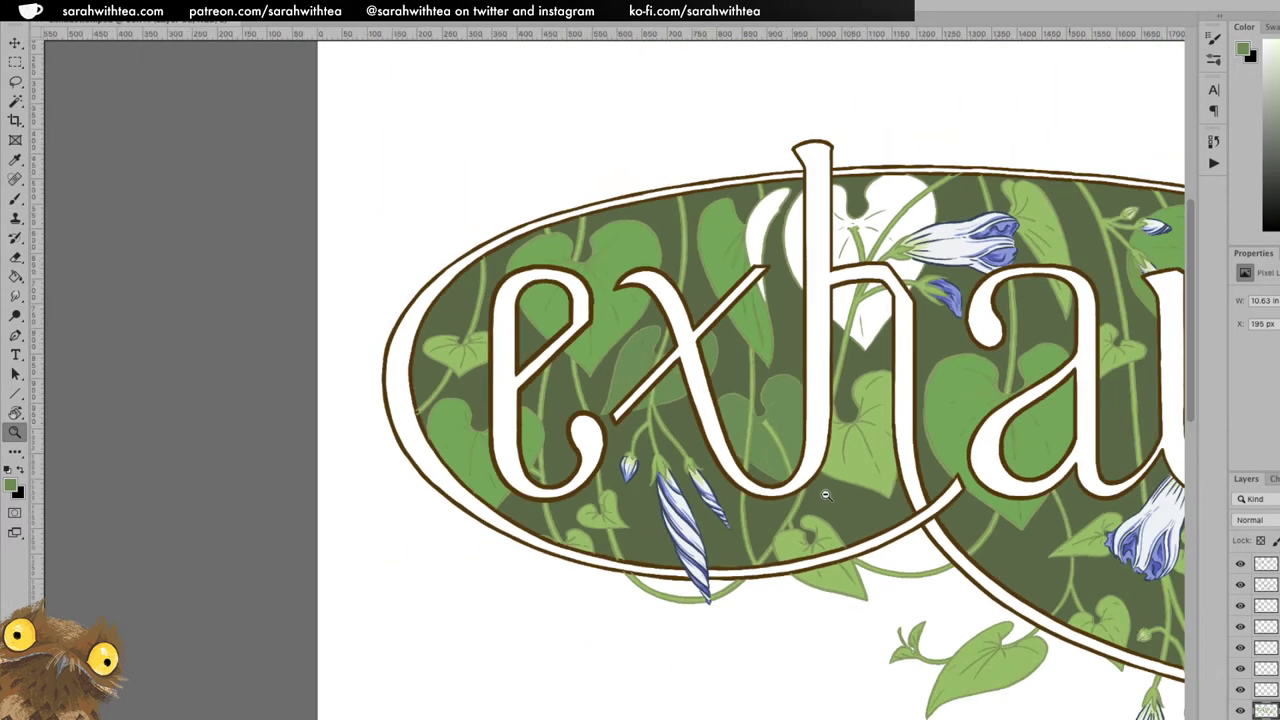
left_click(842, 498, "alt")
left_click_drag(819, 443, 519, 325)
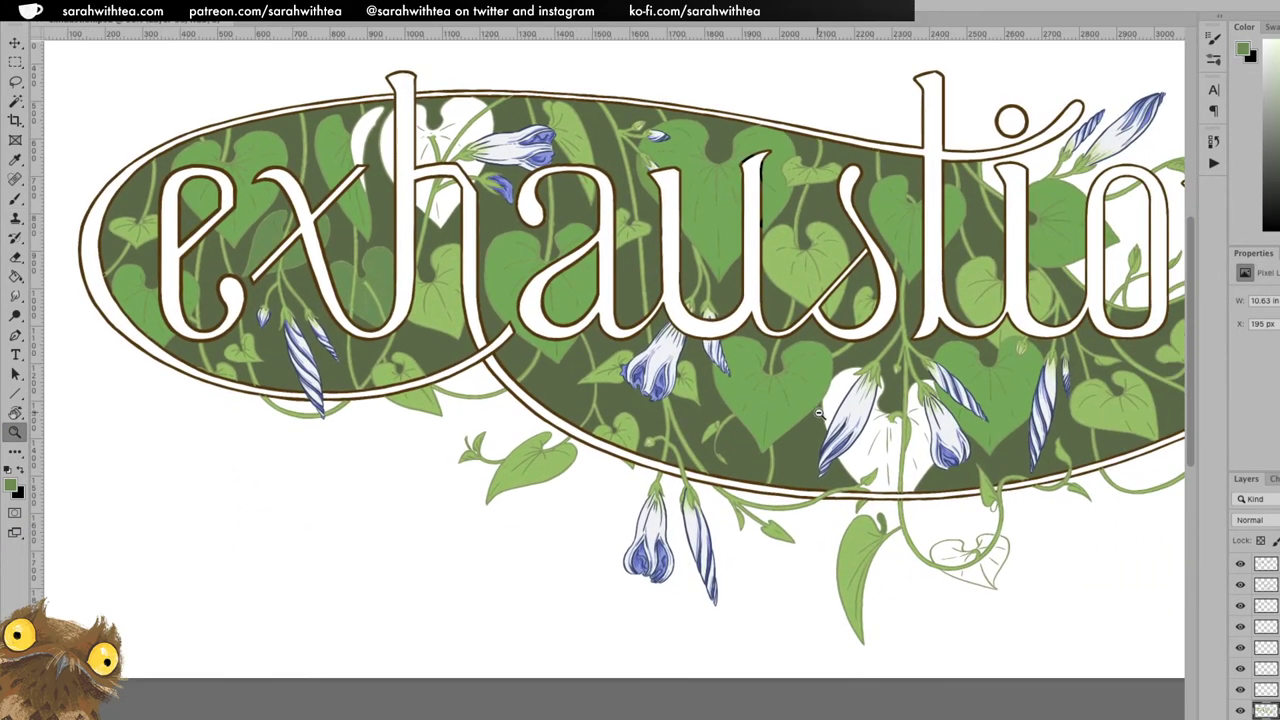
left_click(818, 412, "alt")
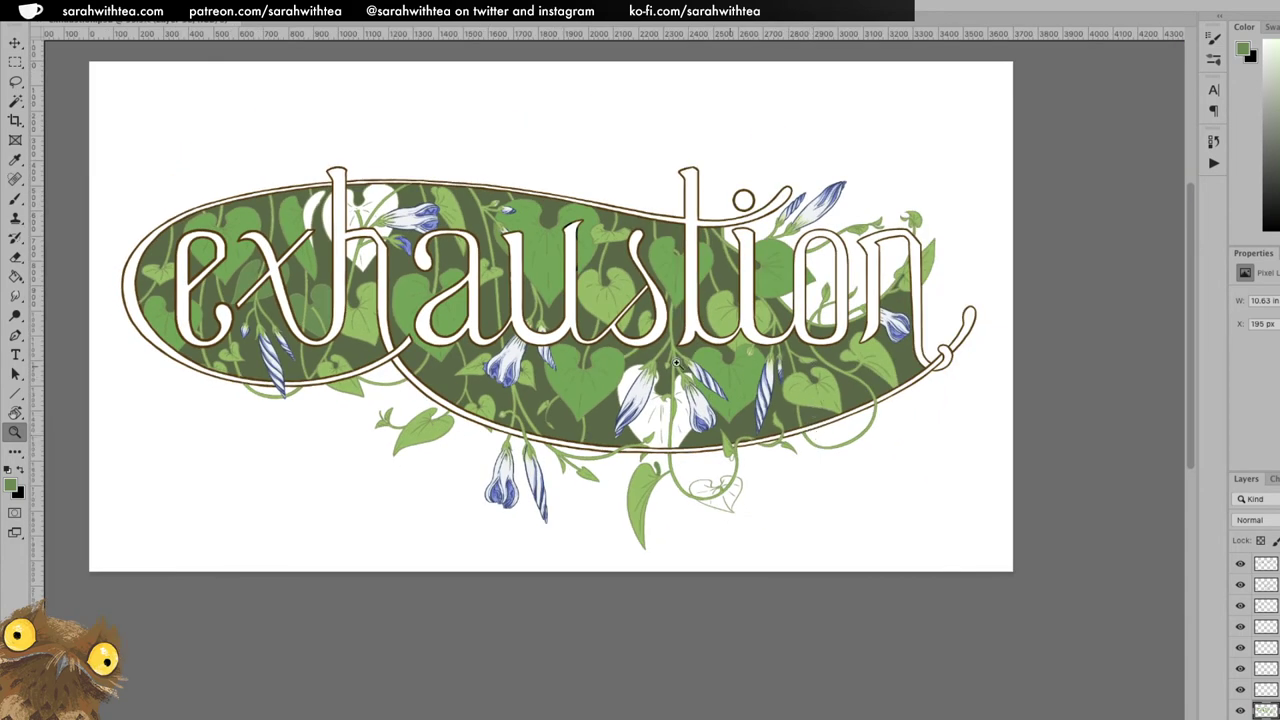
scroll(565, 415, "left", 5)
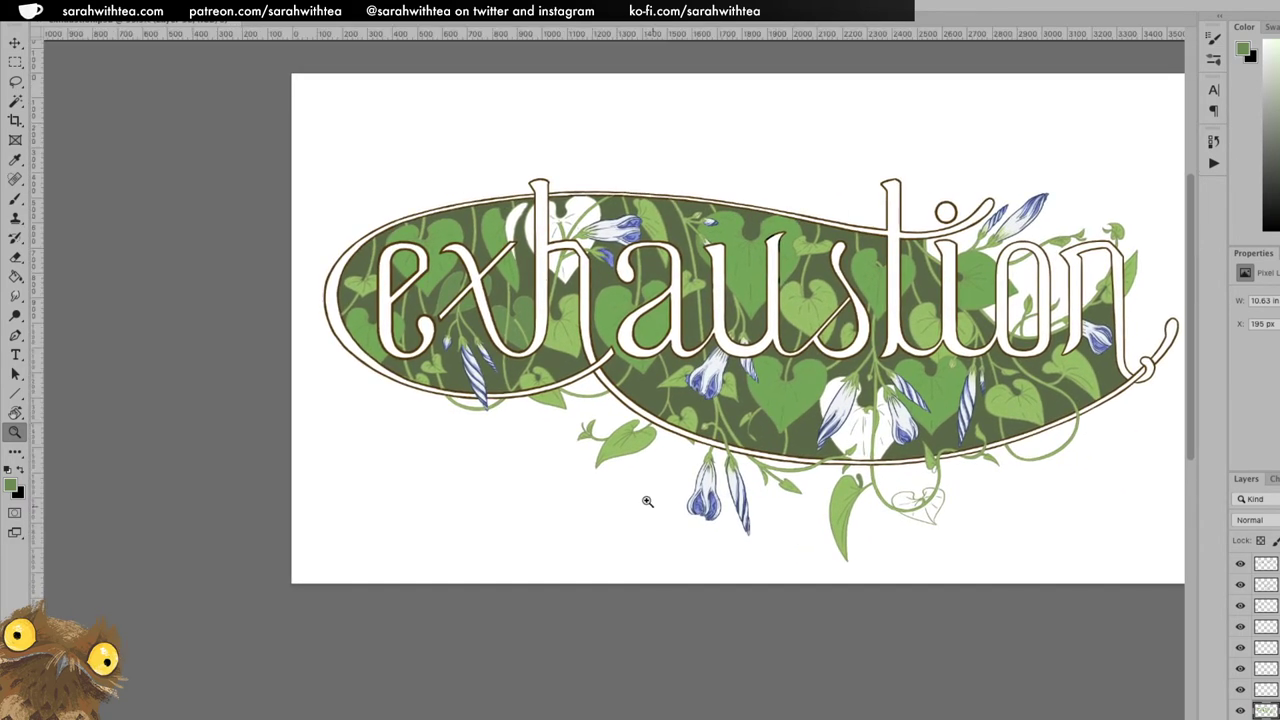
left_click_drag(656, 380, 710, 415)
Darken the left half of the leaf hanging below the border under the "a" with the sampled mid green.
key("b")
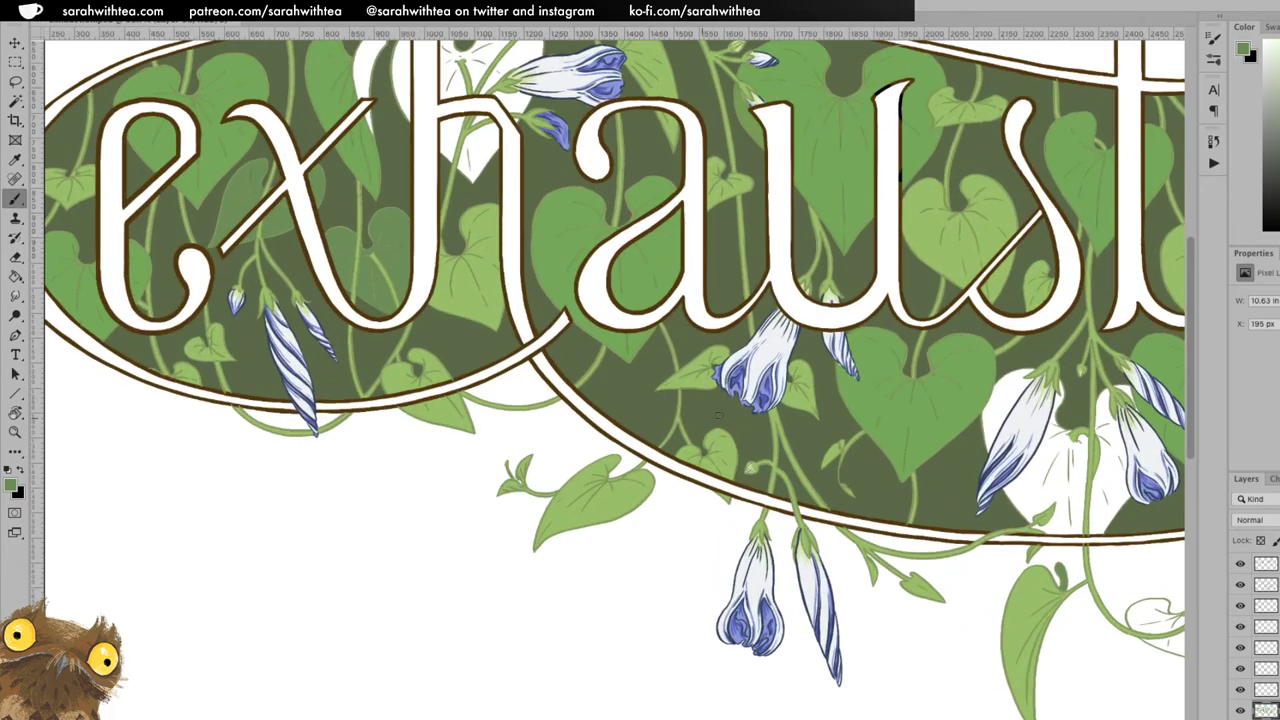
left_click(583, 490, "alt")
left_click_drag(558, 516, 540, 536)
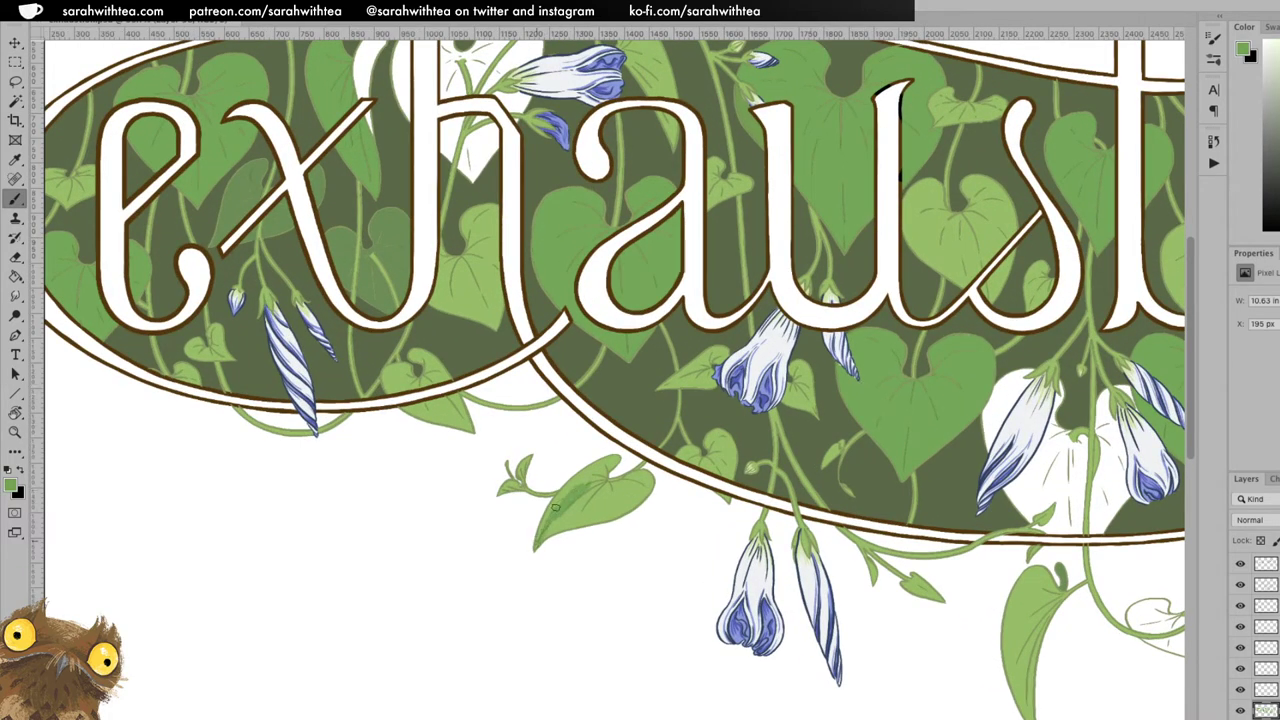
left_click(585, 512)
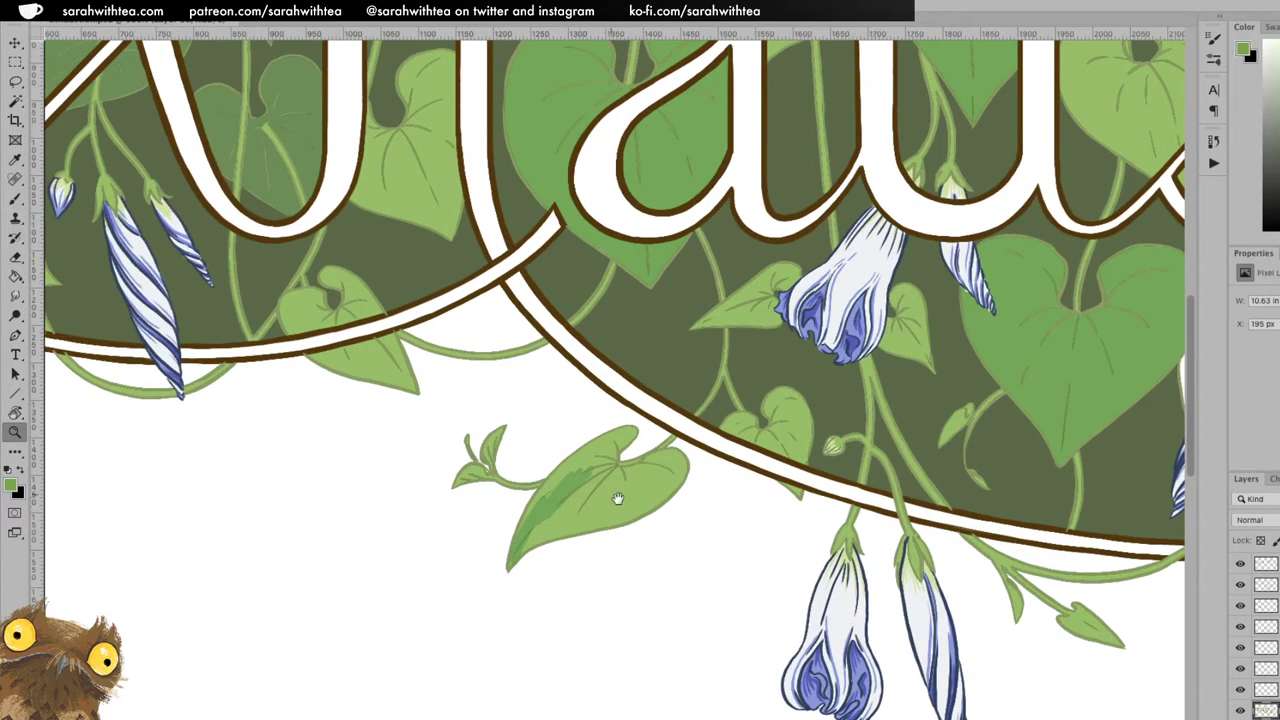
left_click_drag(613, 495, 737, 491)
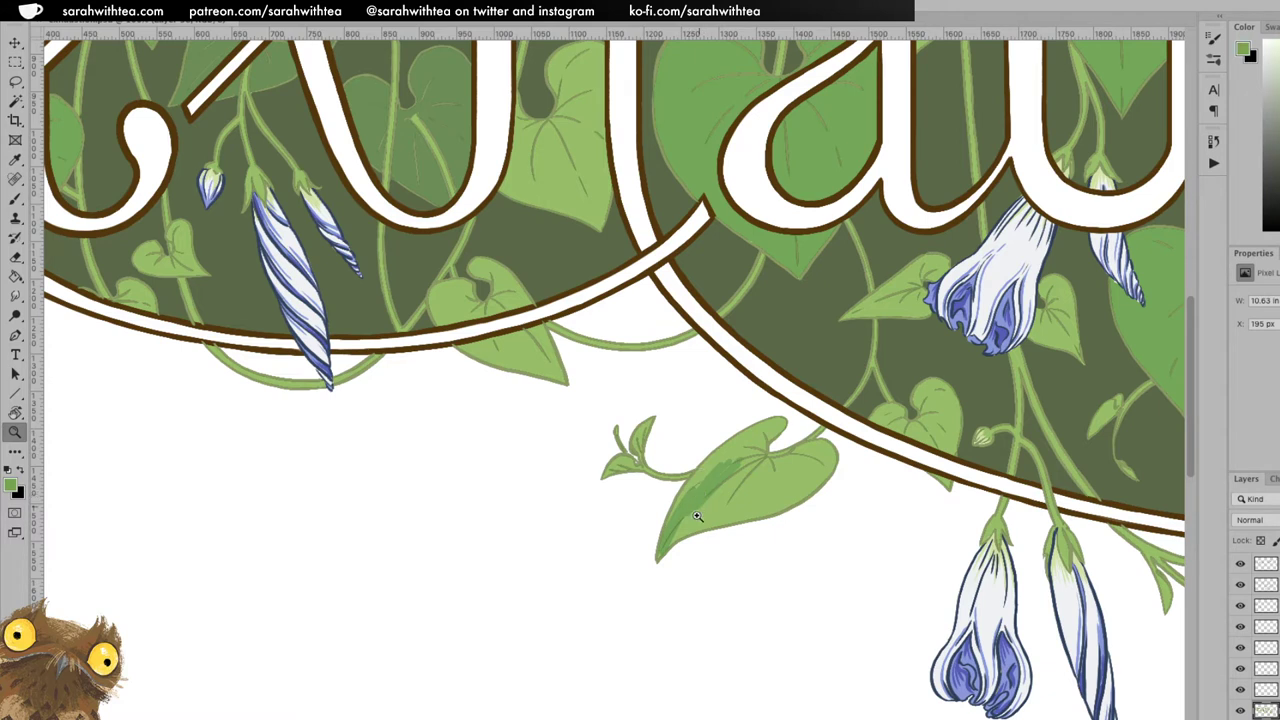
key("b")
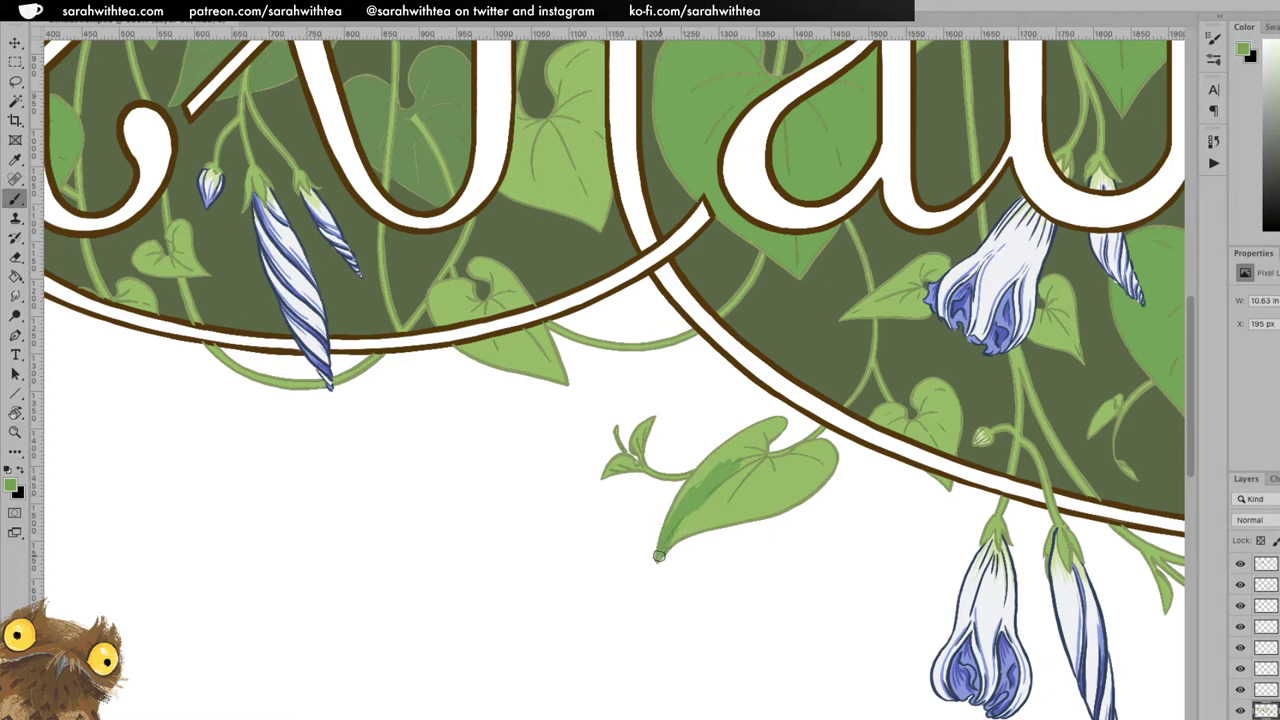
mouse_move(674, 531)
left_mouse_down()
mouse_move(728, 426)
mouse_move(708, 469)
mouse_move(765, 428)
left_mouse_up()
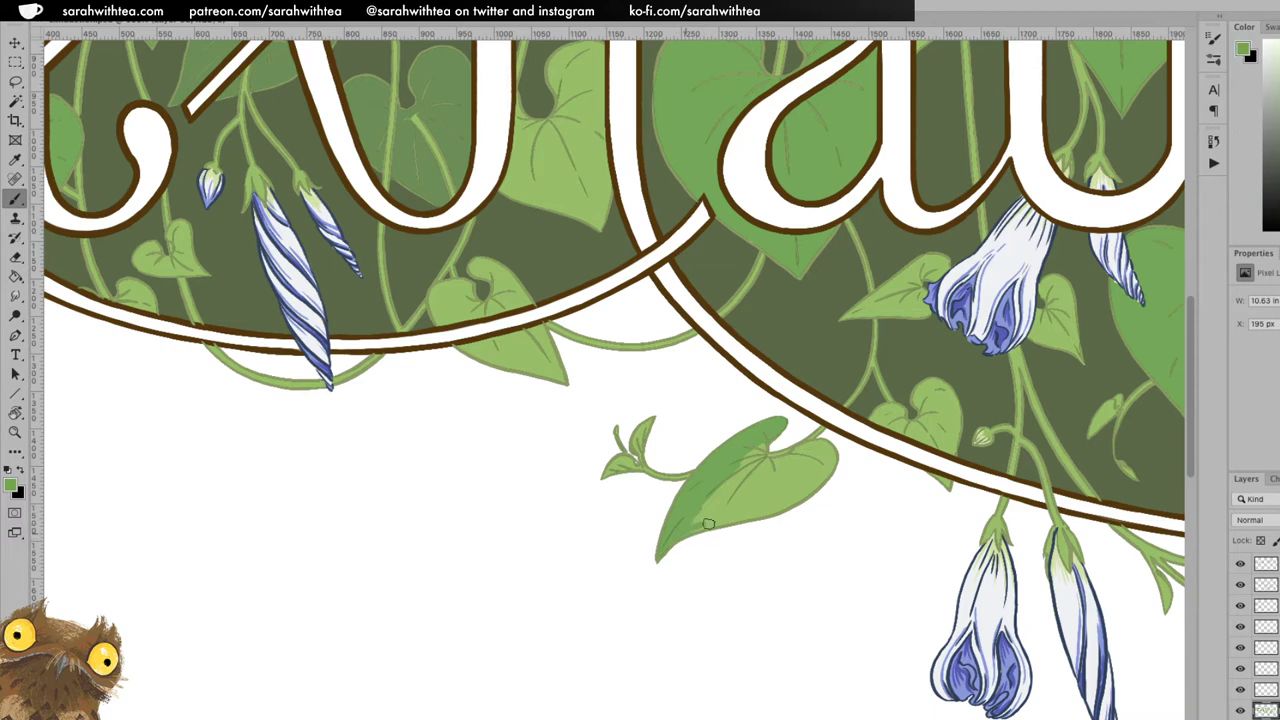
Fill the right half of the hanging leaf with mid green, from its outer edge in to the central veins.
mouse_move(716, 522)
left_mouse_down()
mouse_move(677, 535)
mouse_move(791, 502)
mouse_move(823, 478)
left_mouse_up()
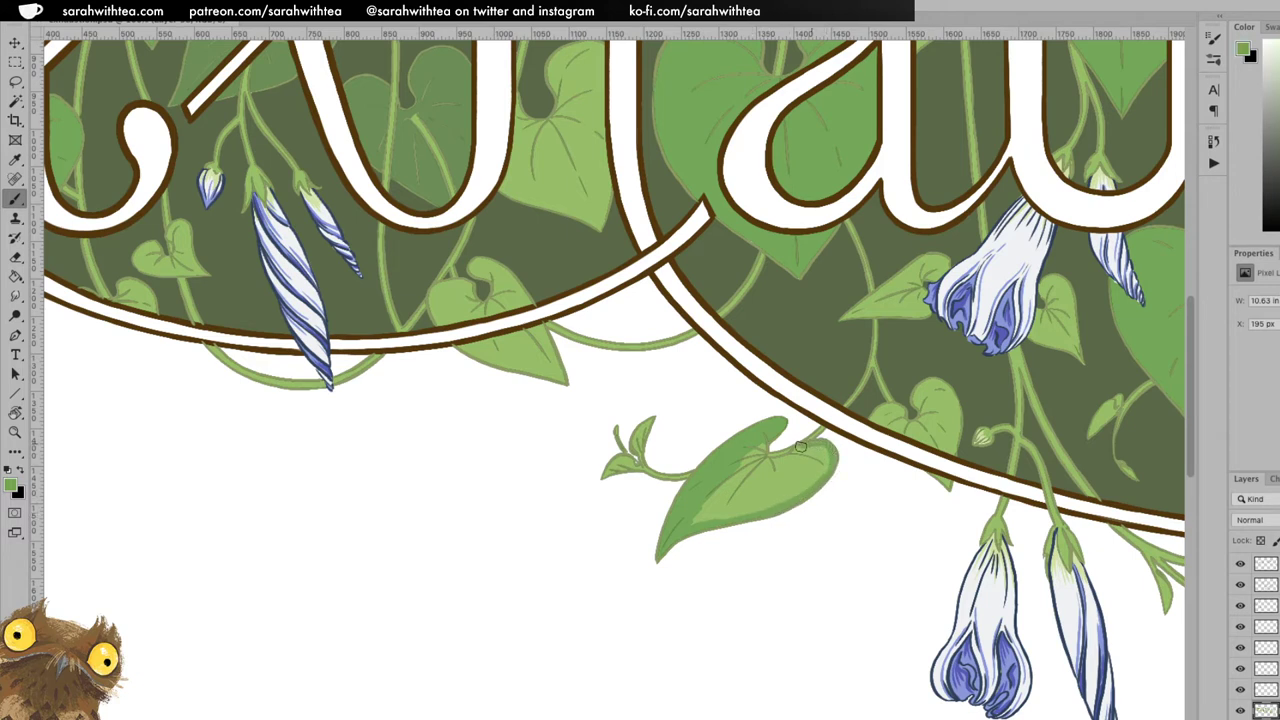
mouse_move(763, 446)
left_mouse_down()
mouse_move(803, 457)
mouse_move(760, 464)
left_mouse_up()
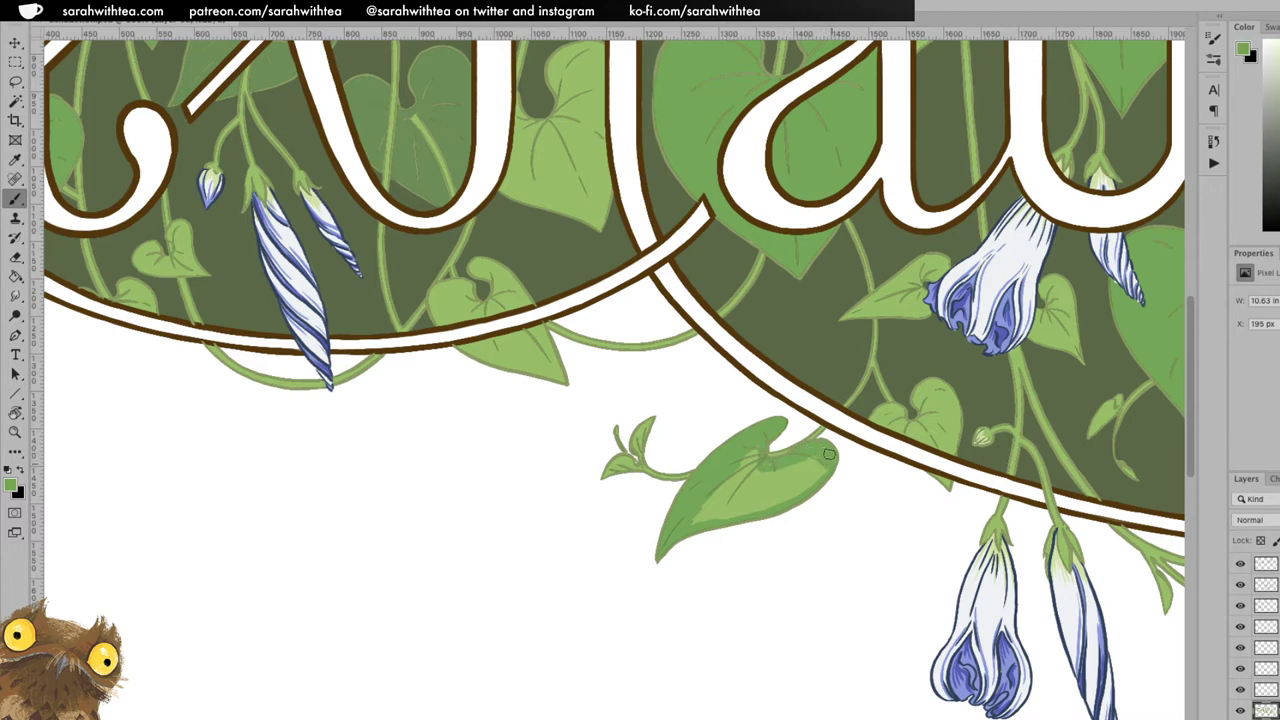
mouse_move(721, 503)
left_mouse_down()
mouse_move(690, 521)
mouse_move(721, 513)
mouse_move(739, 474)
mouse_move(718, 487)
mouse_move(743, 462)
mouse_move(701, 511)
mouse_move(785, 468)
mouse_move(706, 515)
mouse_move(772, 502)
mouse_move(761, 508)
mouse_move(716, 519)
mouse_move(760, 506)
mouse_move(756, 490)
mouse_move(819, 459)
mouse_move(760, 492)
mouse_move(819, 470)
left_mouse_up()
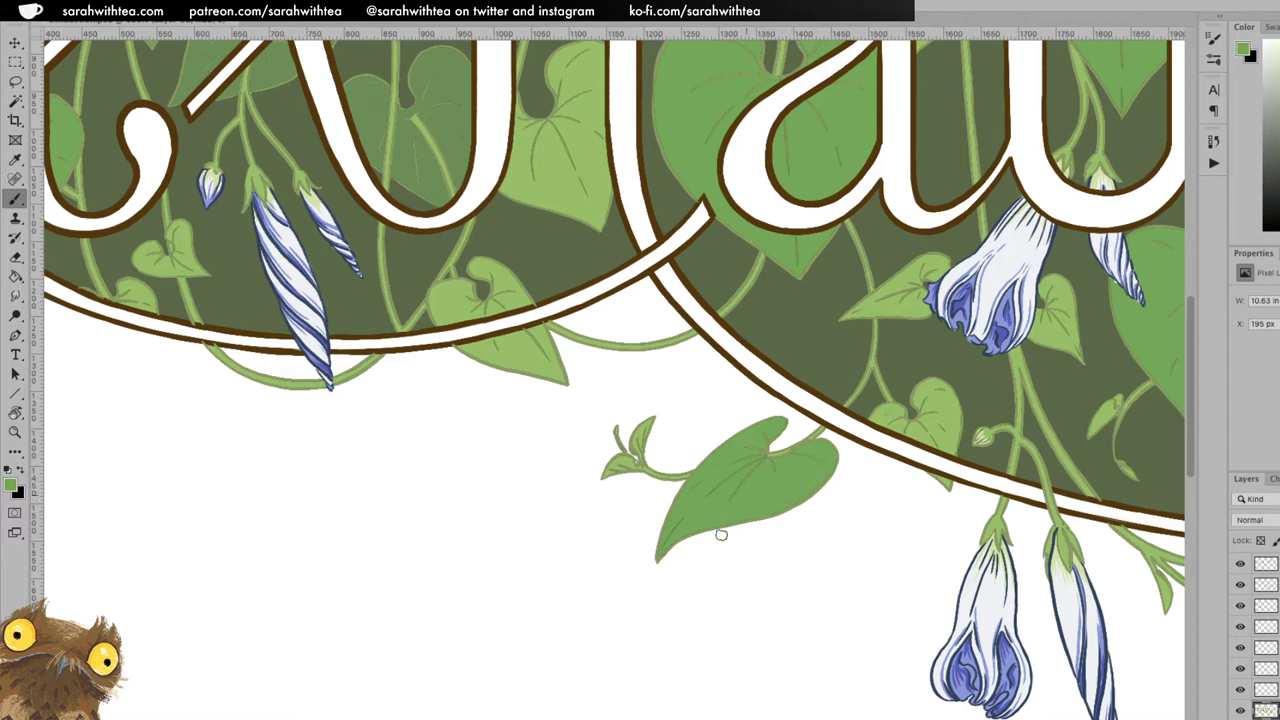
Fill the small left lobe of the folded leaf below the "n" with mid green.
key("z")
left_click(940, 383, "alt")
left_click(934, 418, "alt")
left_click_drag(946, 443, 712, 486)
left_click_drag(1021, 482, 789, 390)
scroll(985, 403, "down", 3)
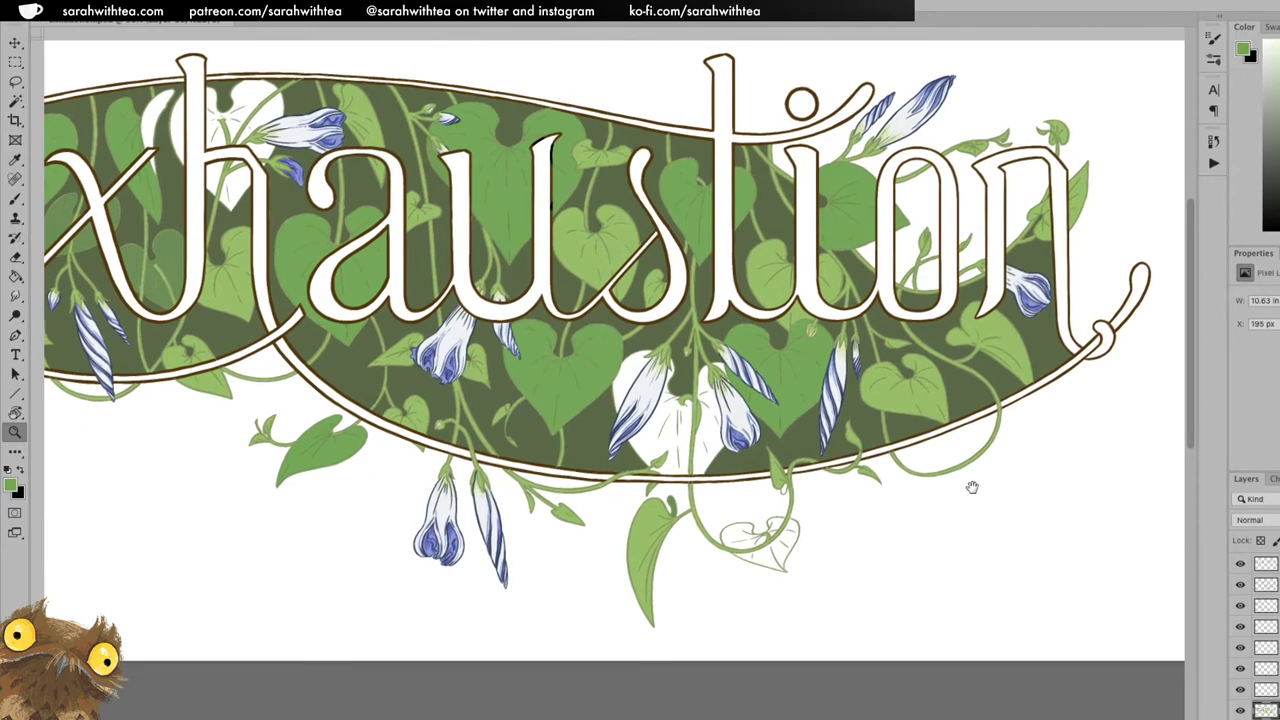
scroll(972, 487, "down", 2)
scroll(1011, 354, "up", 6)
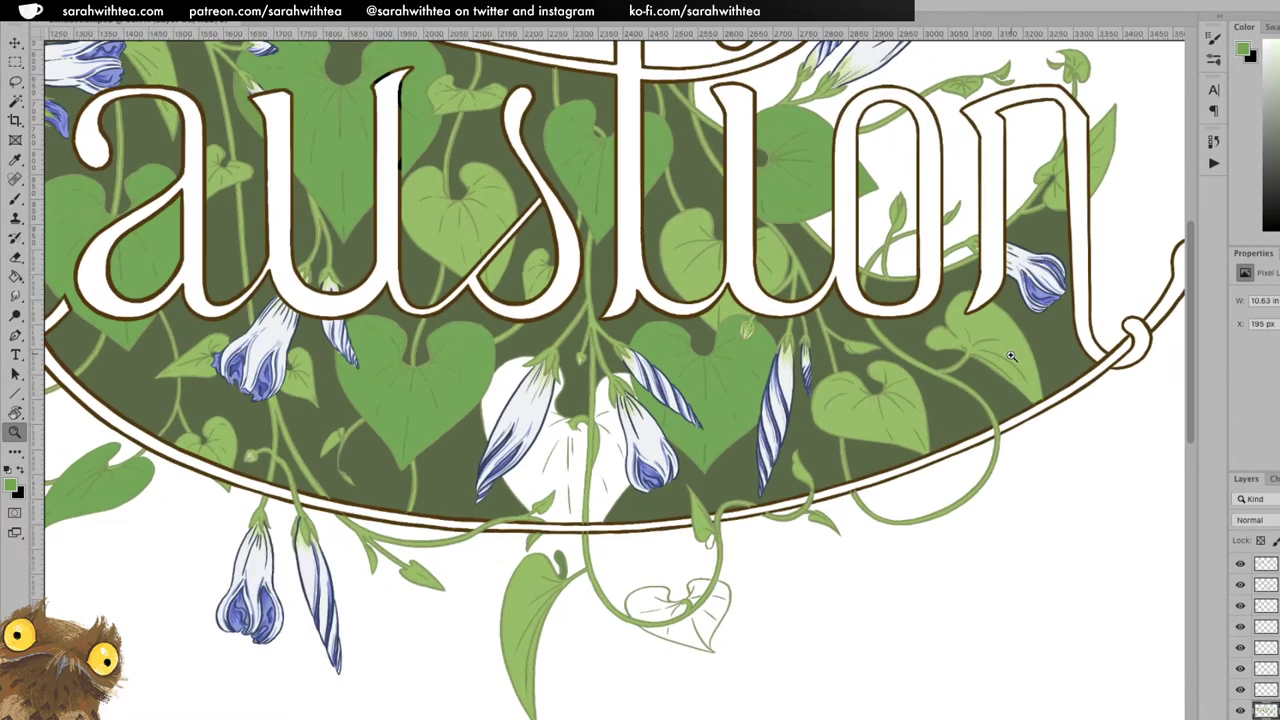
scroll(1011, 354, "up", 2)
key("b")
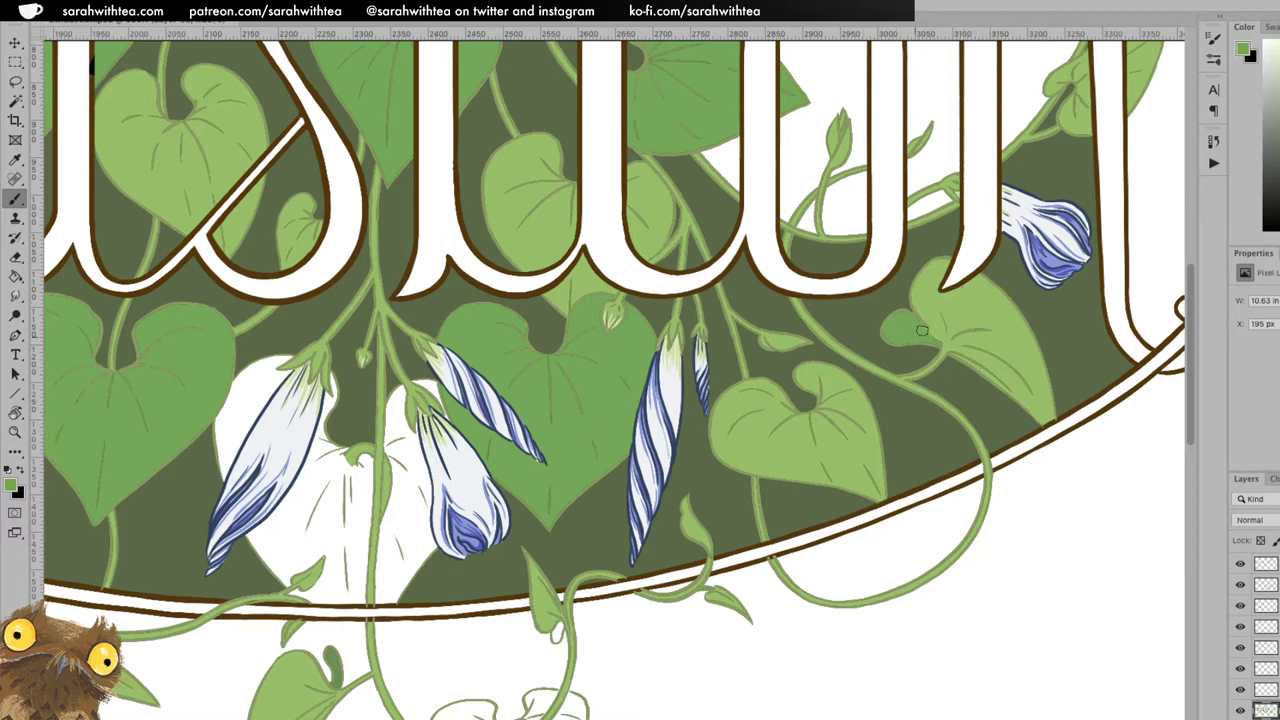
Fill the white curled section of the leaf between the "x" and the "h" stem with muted dark green.
left_click_drag(587, 397, 900, 365)
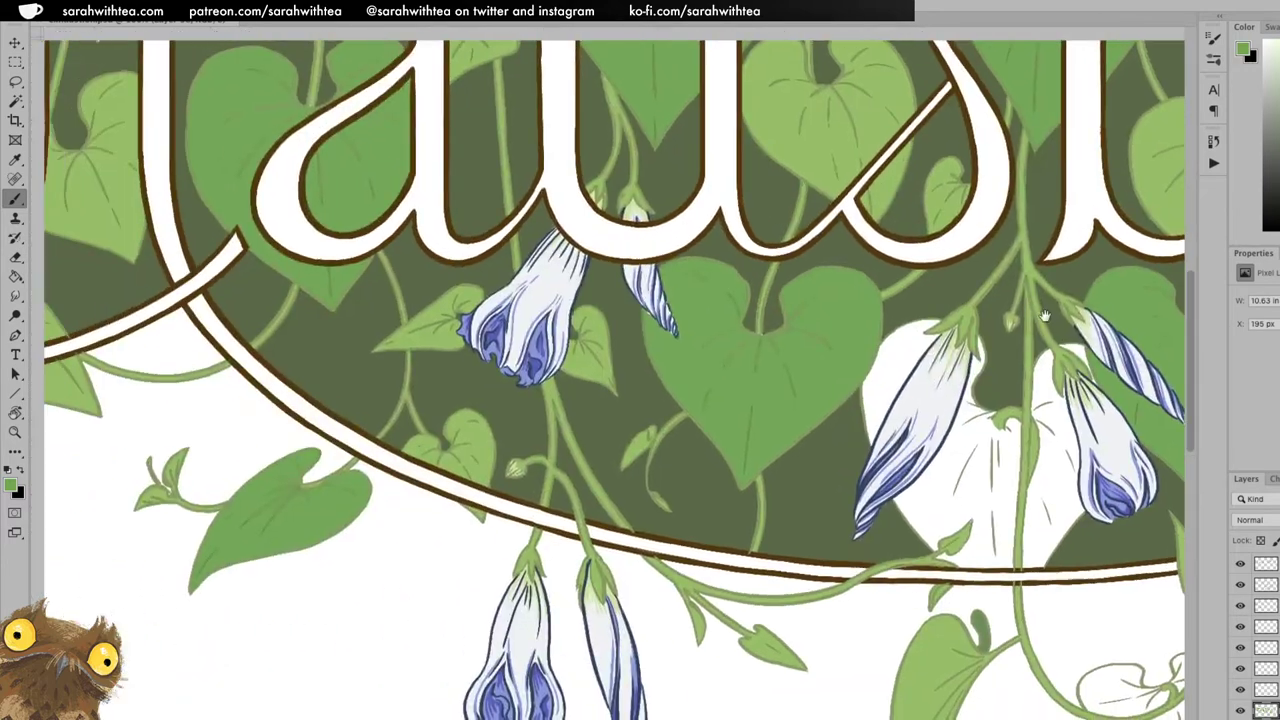
scroll(738, 381, "up", 3)
scroll(738, 381, "left", 2)
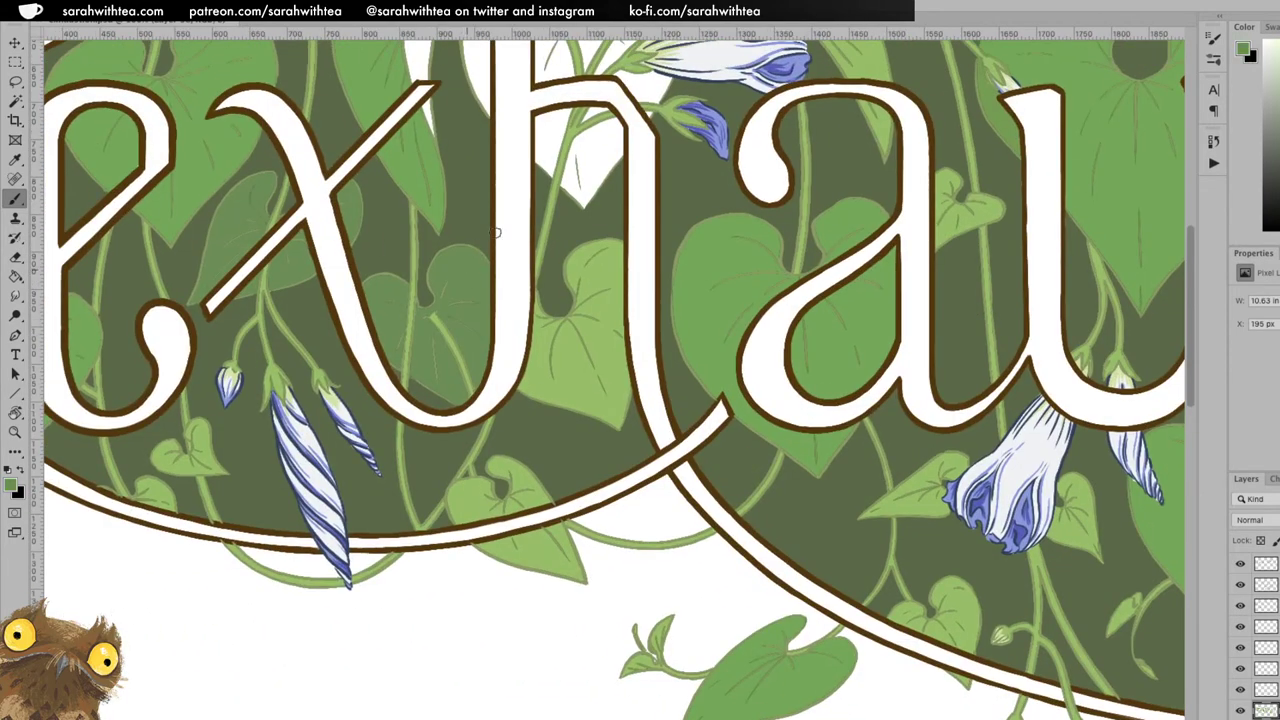
left_click_drag(643, 199, 755, 431)
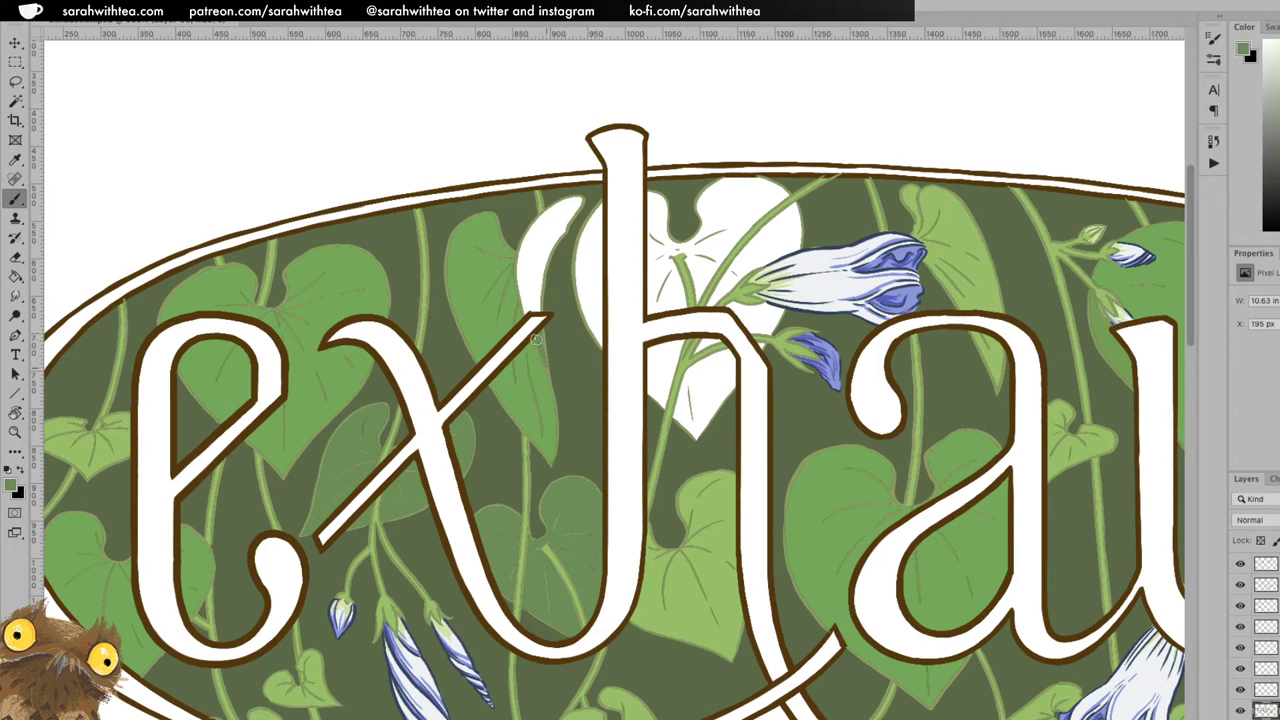
mouse_move(529, 282)
left_mouse_down()
mouse_move(524, 306)
mouse_move(550, 240)
mouse_move(520, 287)
mouse_move(542, 226)
mouse_move(577, 203)
mouse_move(552, 225)
mouse_move(568, 218)
left_mouse_up()
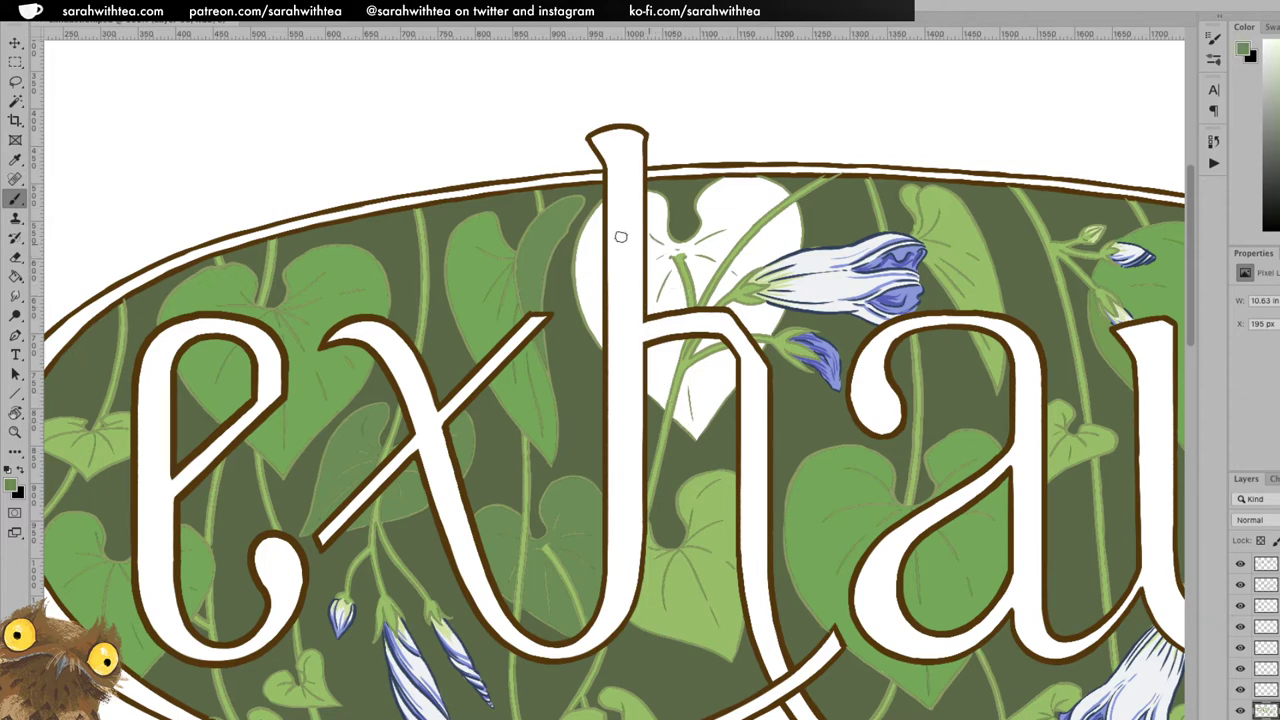
Fill the white leaf section on the outer side of the "h" stem with muted dark green.
mouse_move(585, 280)
left_mouse_down()
mouse_move(599, 342)
mouse_move(597, 240)
mouse_move(580, 280)
left_mouse_up()
key("e")
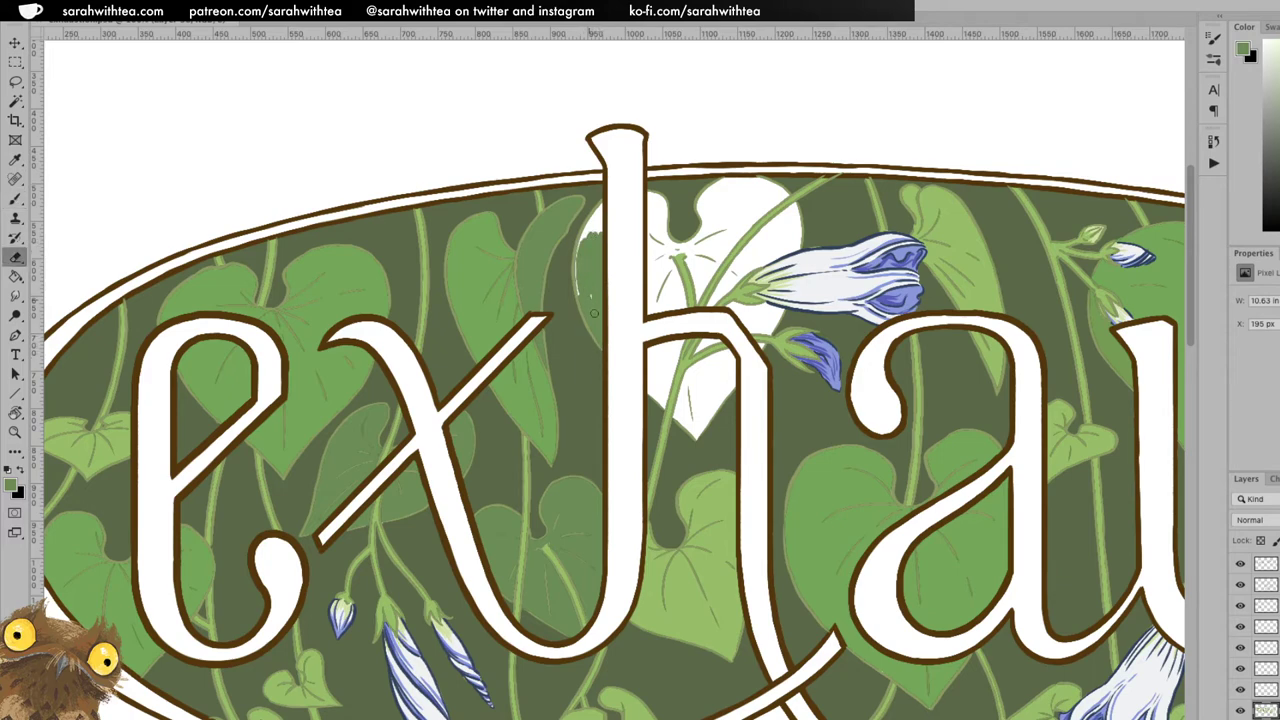
key("b")
mouse_move(580, 269)
left_mouse_down()
mouse_move(599, 205)
mouse_move(597, 243)
left_mouse_up()
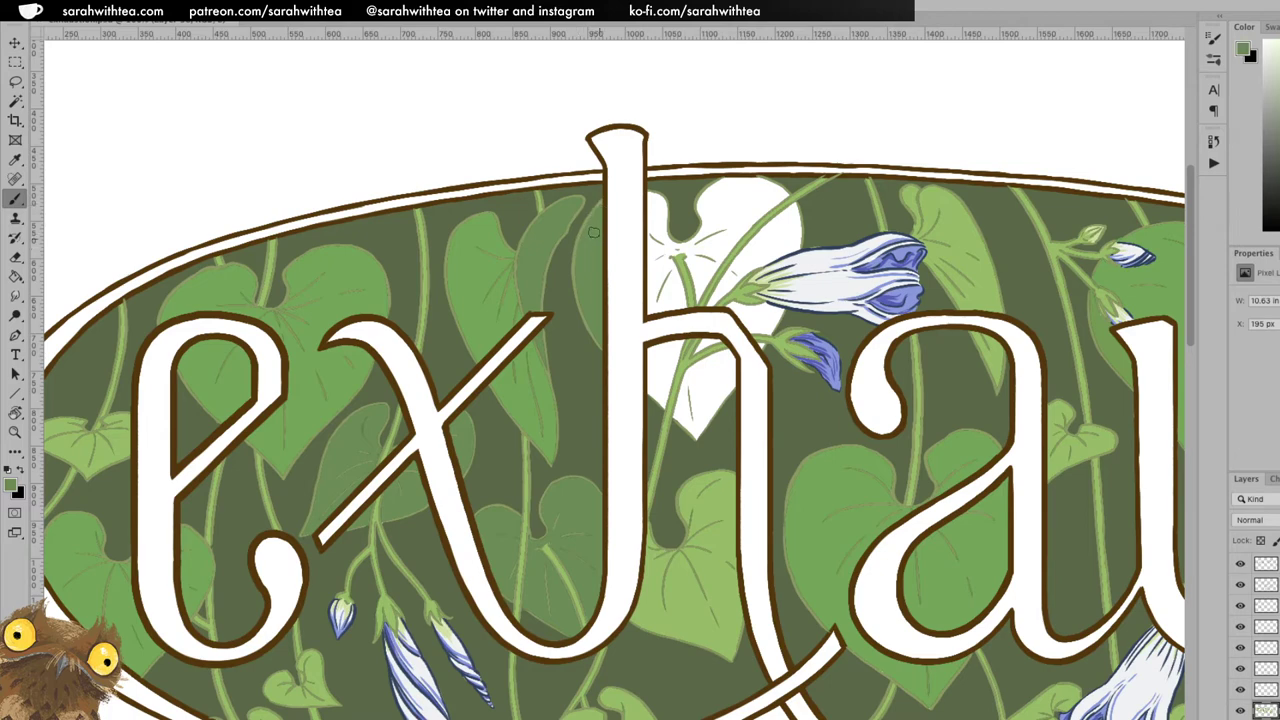
Paint muted dark green around the notch of the white leaf behind the "h", from the letter's stem to the vine end.
left_click_drag(651, 209, 648, 240)
mouse_move(660, 202)
left_mouse_down()
mouse_move(675, 254)
mouse_move(691, 252)
mouse_move(678, 244)
mouse_move(706, 192)
left_mouse_up()
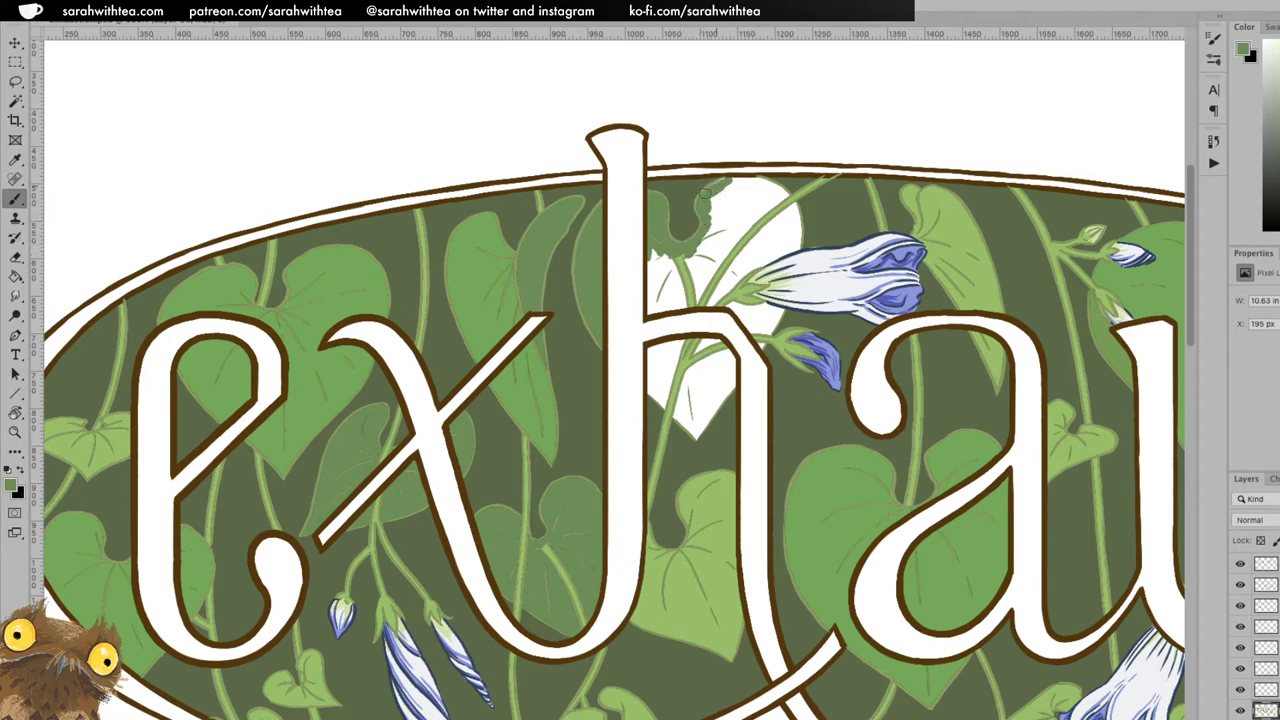
mouse_move(659, 261)
left_mouse_down()
mouse_move(652, 308)
mouse_move(672, 266)
mouse_move(676, 298)
mouse_move(664, 258)
mouse_move(656, 290)
left_mouse_up()
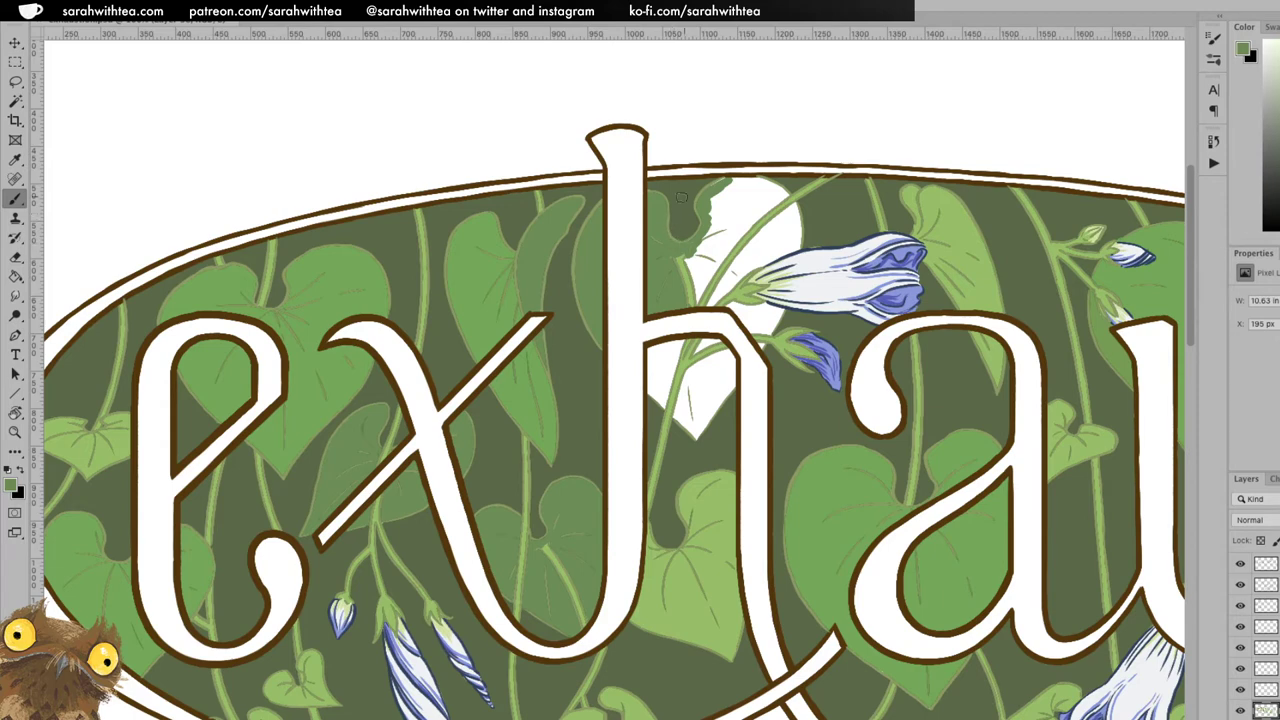
Fill the leaf's lower tip under the arch of the "h" with the sampled muted dark green, on both sides of the vine.
left_click(708, 507, "alt")
left_click_drag(679, 340, 664, 398)
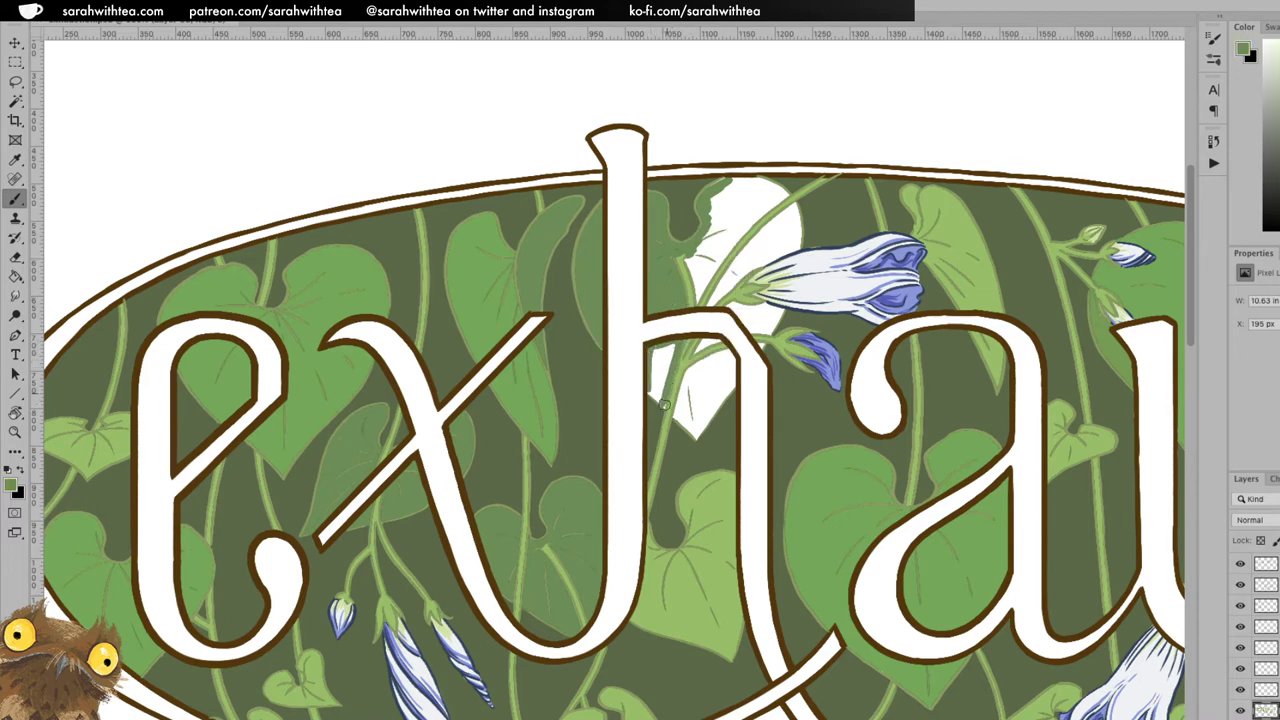
mouse_move(662, 405)
left_mouse_down()
mouse_move(654, 356)
mouse_move(668, 388)
mouse_move(674, 347)
left_mouse_up()
left_click_drag(679, 410, 696, 366)
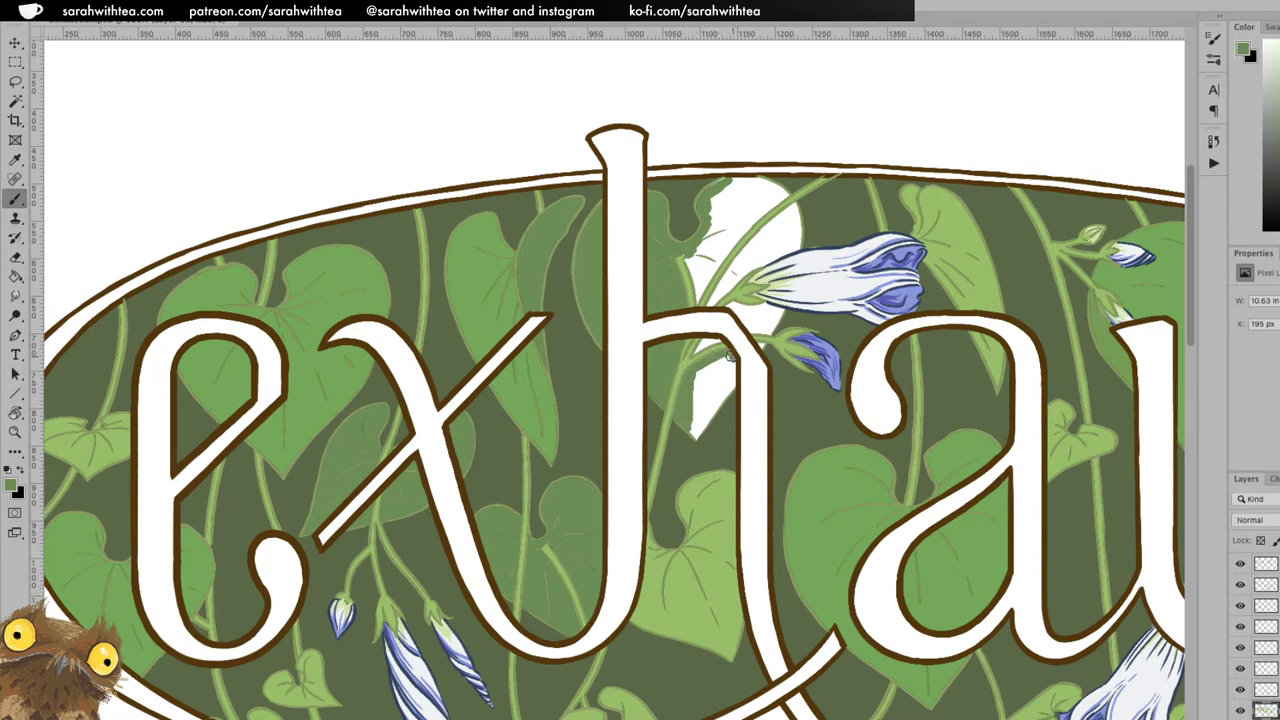
mouse_move(727, 389)
left_mouse_down()
mouse_move(706, 412)
mouse_move(704, 380)
mouse_move(727, 373)
left_mouse_up()
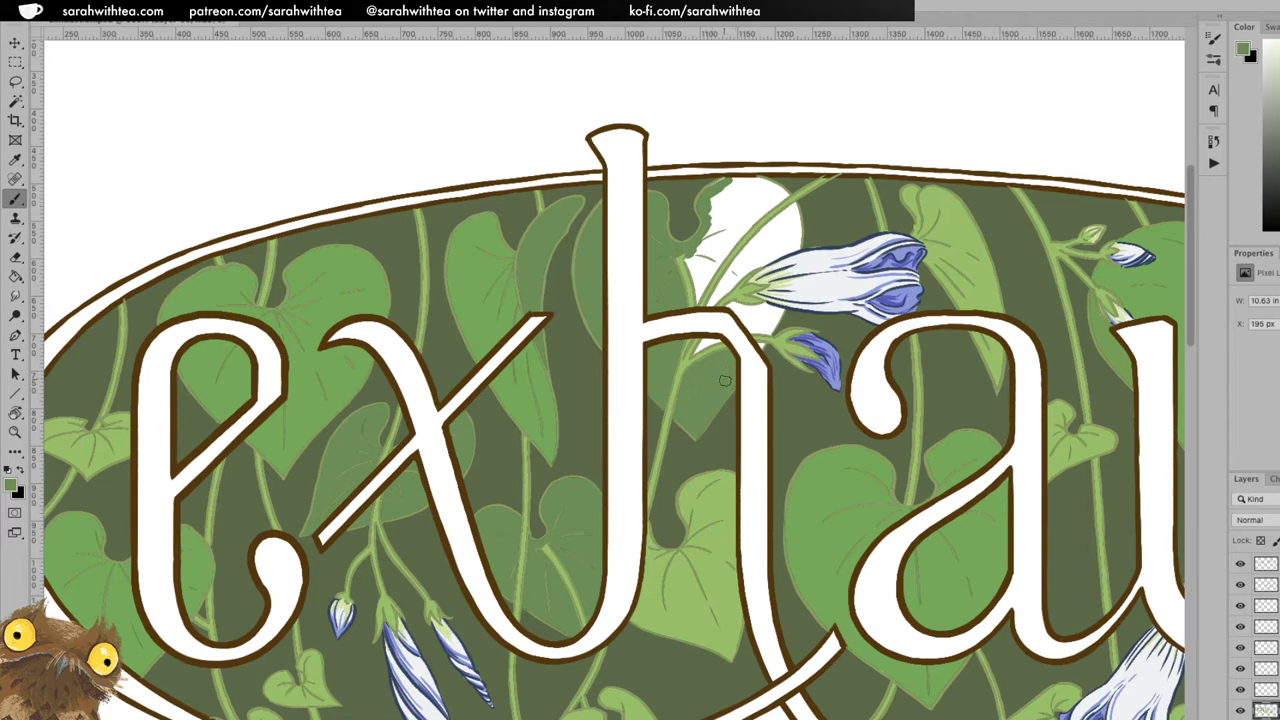
key("e")
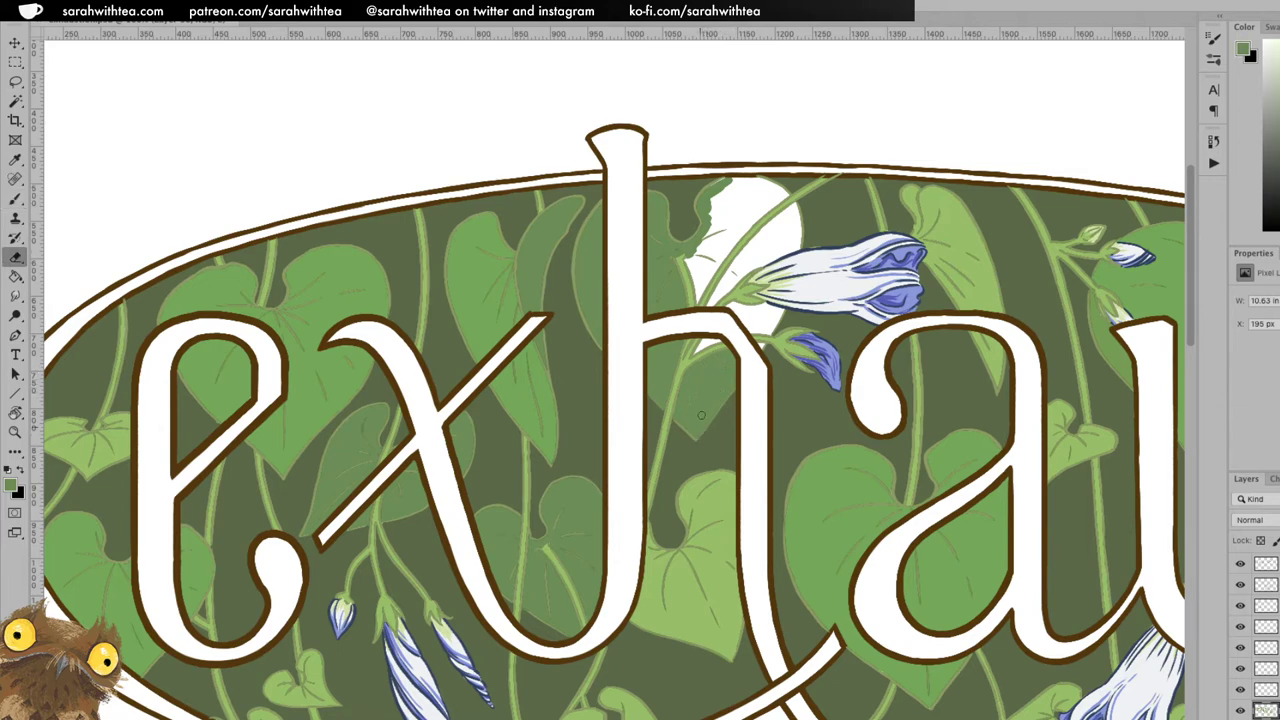
key("b")
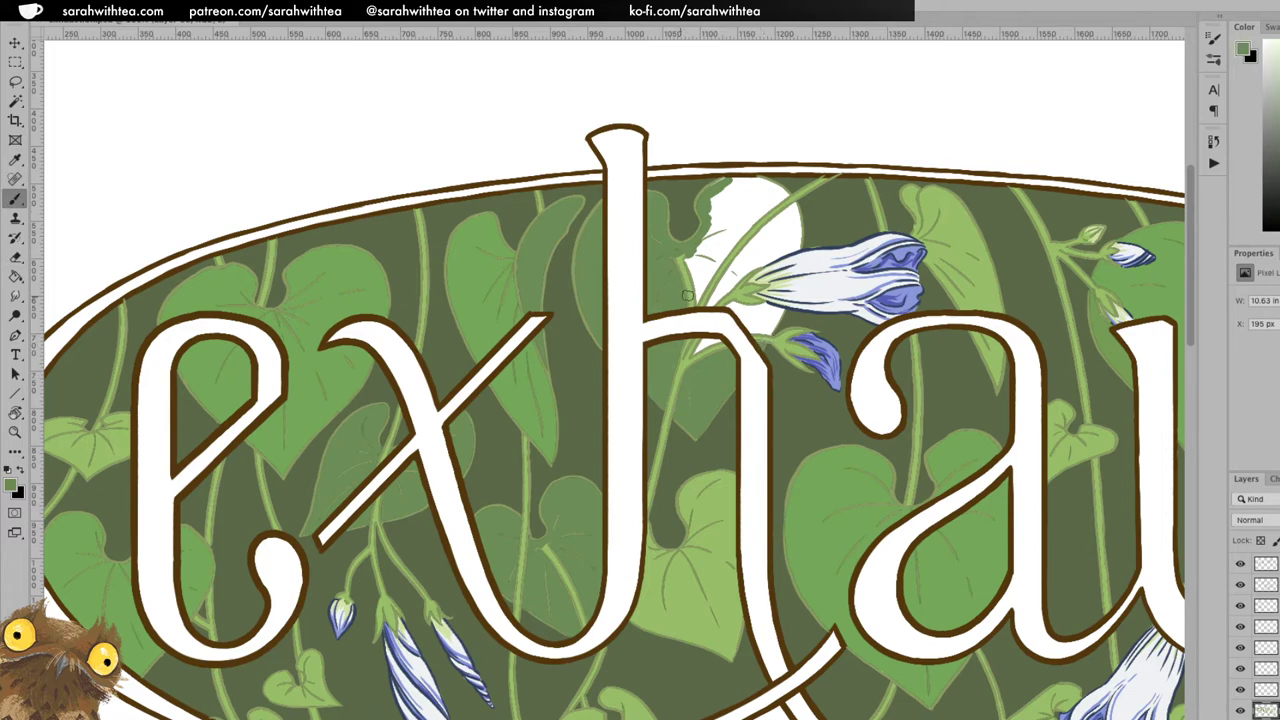
Paint the leaf's right lobe muted dark green between the diagonal vine, the outer edge and the blue flower.
left_click(690, 350, "alt")
left_click(711, 373, "alt")
mouse_move(706, 300)
left_mouse_down()
mouse_move(722, 282)
mouse_move(718, 294)
left_mouse_up()
mouse_move(761, 265)
left_mouse_down()
mouse_move(691, 361)
mouse_move(684, 340)
mouse_move(697, 327)
mouse_move(679, 337)
left_mouse_up()
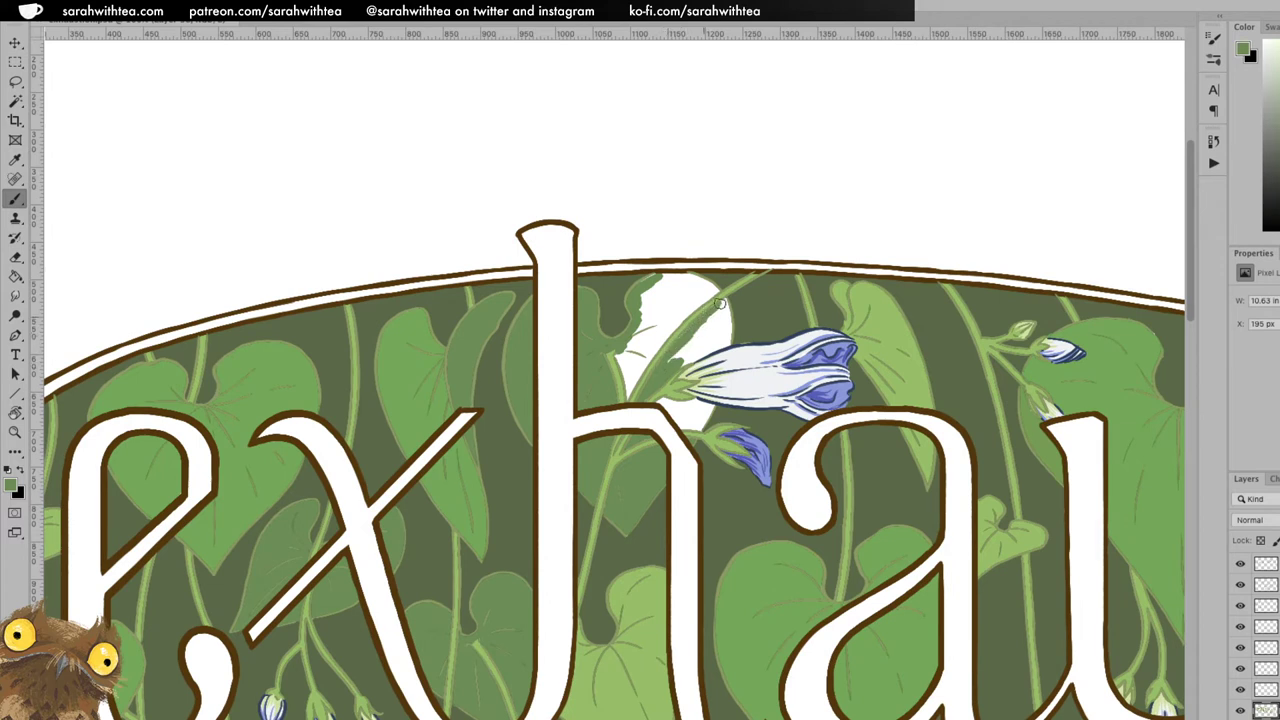
left_click_drag(726, 329, 725, 300)
mouse_move(710, 349)
left_mouse_down()
mouse_move(692, 344)
mouse_move(724, 340)
mouse_move(712, 315)
mouse_move(687, 342)
mouse_move(708, 340)
left_mouse_up()
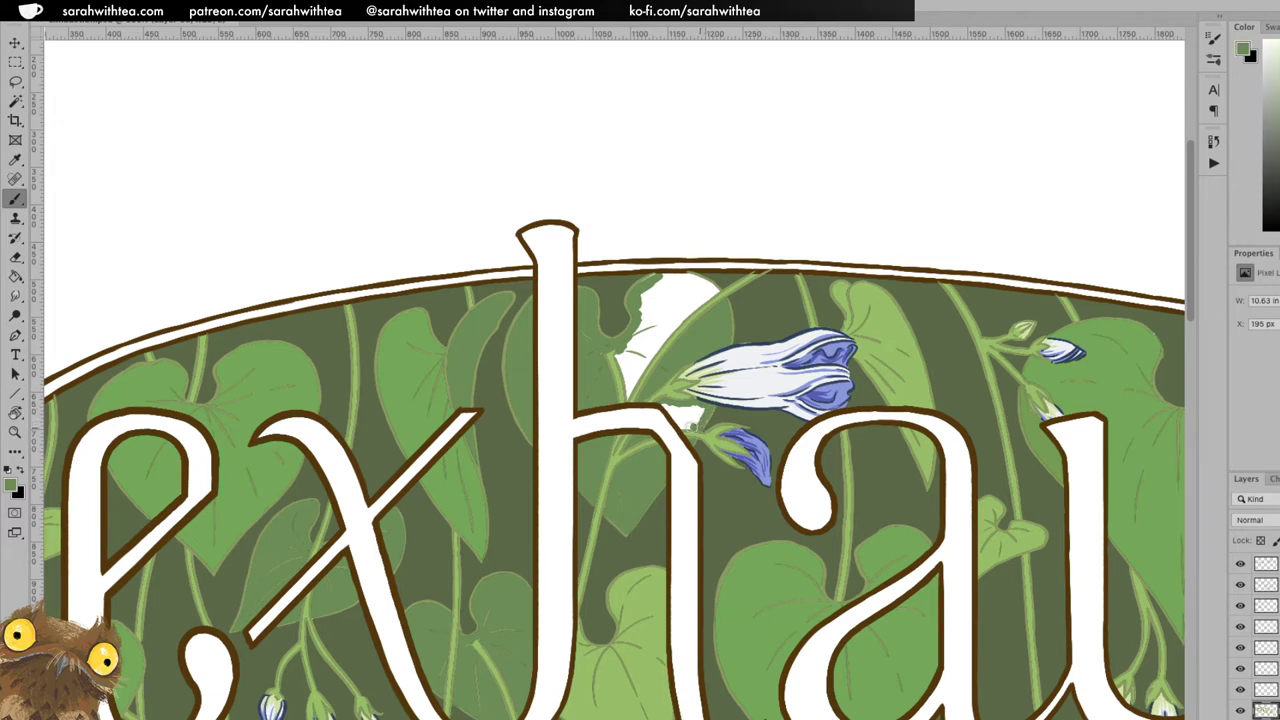
Fill the white patch below the blue flower and the remaining upper lobe of the leaf with muted dark green.
left_click_drag(703, 420, 686, 420)
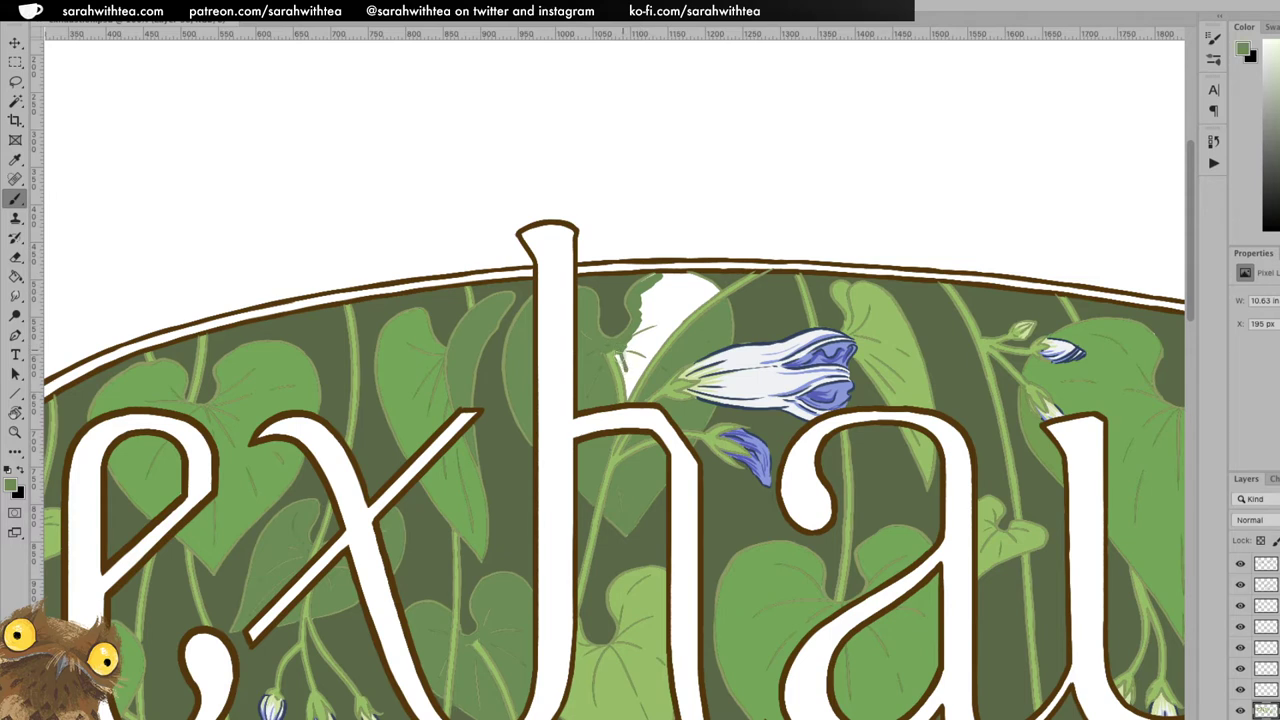
mouse_move(637, 367)
left_mouse_down()
mouse_move(662, 335)
mouse_move(639, 332)
mouse_move(626, 354)
mouse_move(645, 344)
mouse_move(639, 315)
mouse_move(659, 288)
mouse_move(641, 294)
mouse_move(657, 275)
mouse_move(636, 298)
mouse_move(688, 277)
left_mouse_up()
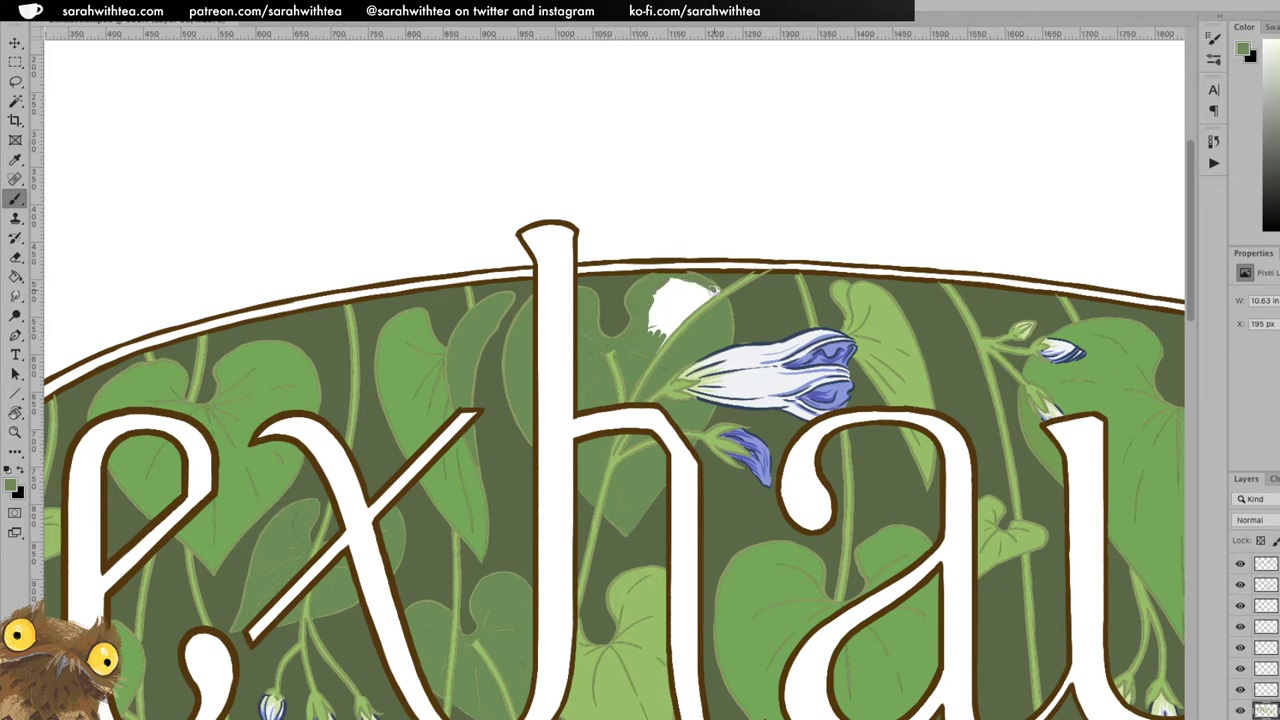
mouse_move(710, 292)
left_mouse_down()
mouse_move(668, 336)
mouse_move(690, 304)
mouse_move(660, 290)
mouse_move(645, 318)
mouse_move(665, 296)
mouse_move(710, 288)
left_mouse_up()
Paint muted dark green around the small vine leaf overlapping the large white leaf below the "s" and "t".
key("z")
left_click(823, 486, "alt")
left_click(843, 532, "alt")
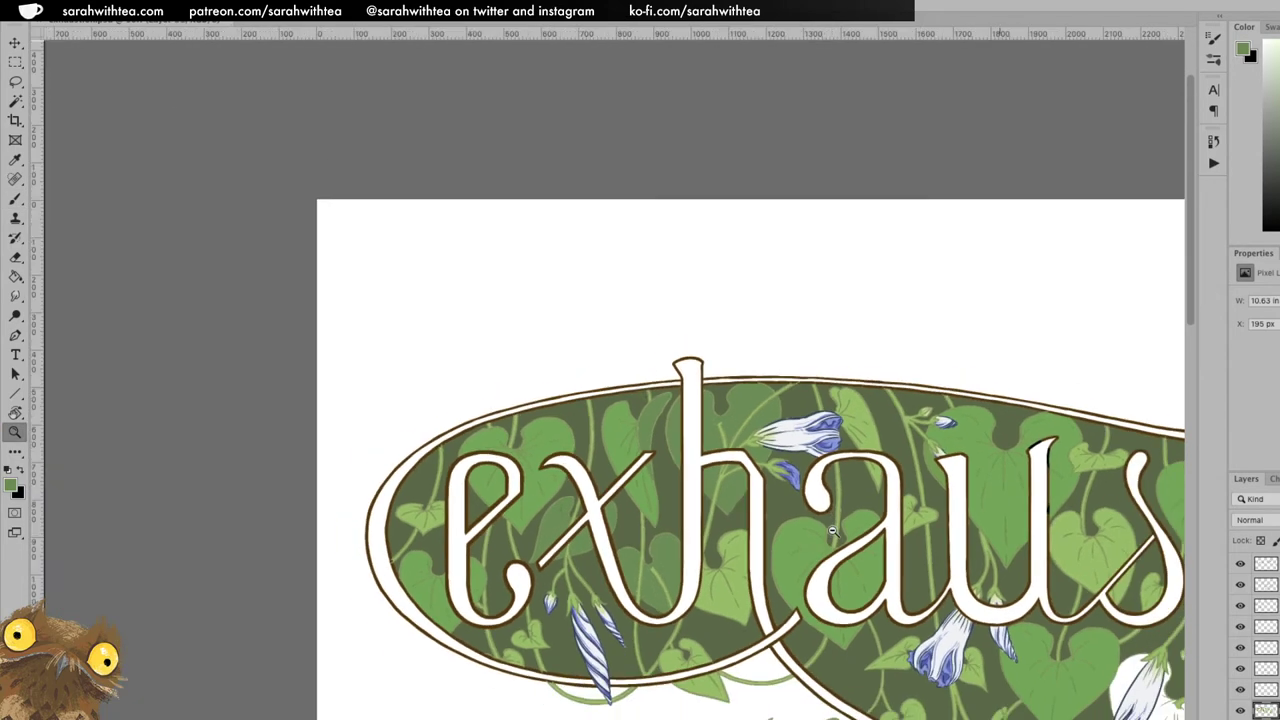
left_click(843, 543, "alt")
left_click(843, 540, "alt")
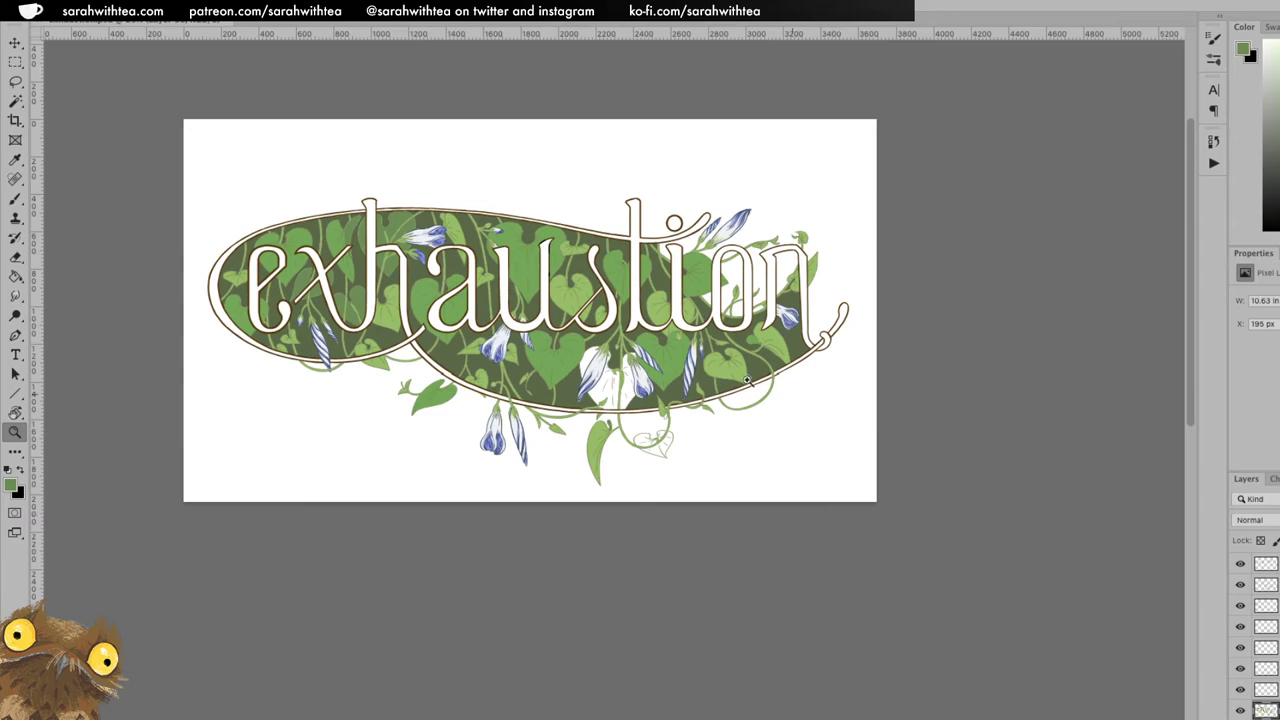
left_click(614, 376)
left_click(660, 423)
left_click(712, 514)
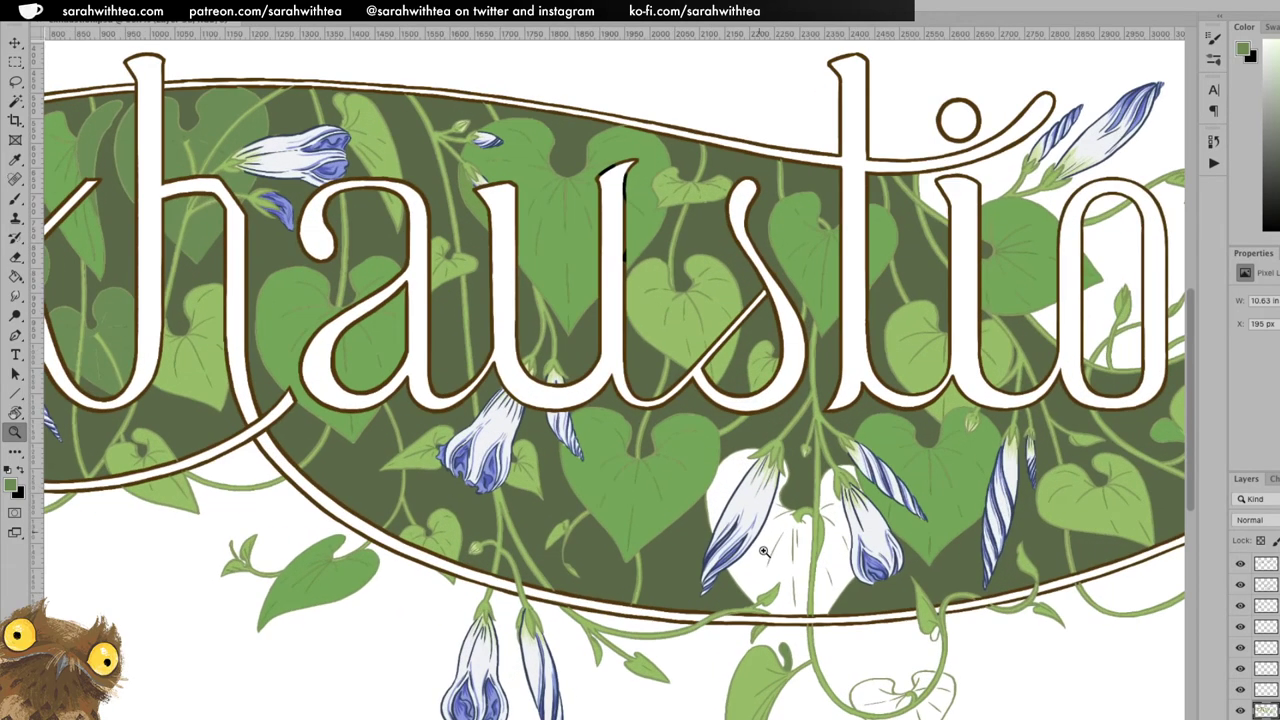
left_click(776, 540)
left_click_drag(810, 541, 682, 343)
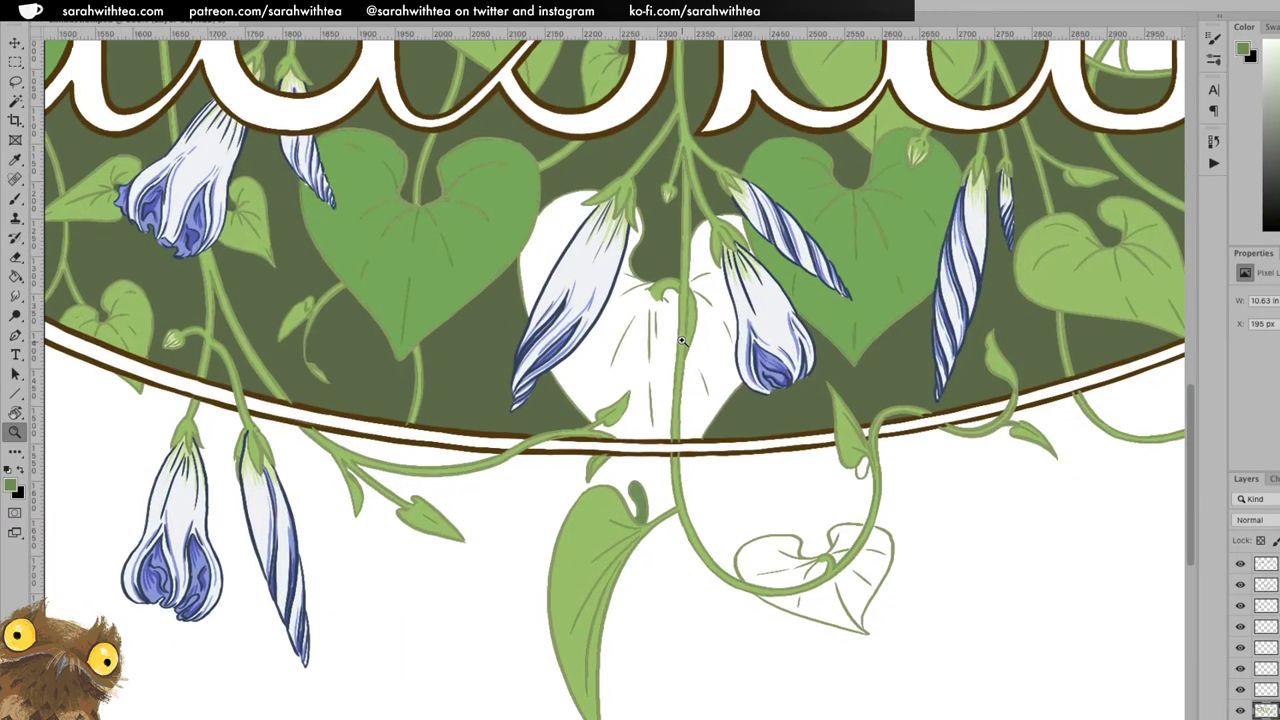
left_click(660, 376)
key("b")
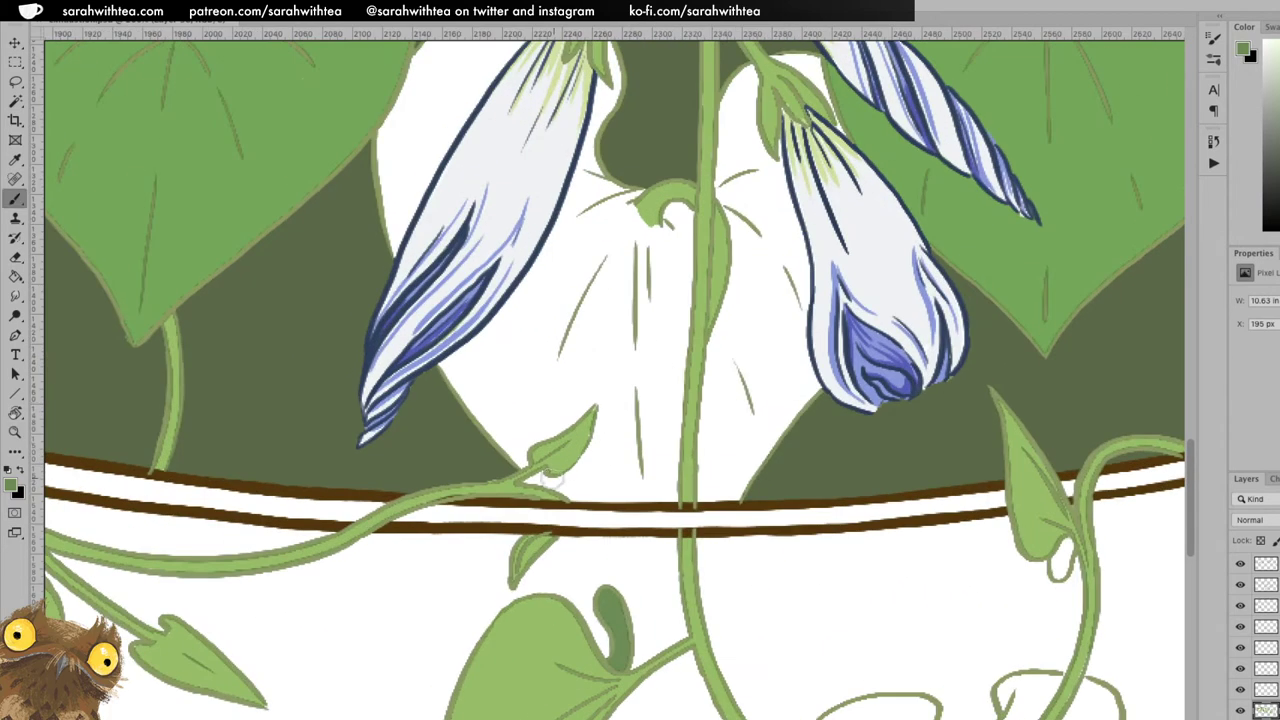
mouse_move(531, 480)
left_mouse_down()
mouse_move(565, 490)
mouse_move(553, 480)
mouse_move(588, 462)
mouse_move(614, 370)
left_mouse_up()
mouse_move(610, 463)
left_mouse_down()
mouse_move(590, 388)
mouse_move(604, 428)
left_mouse_up()
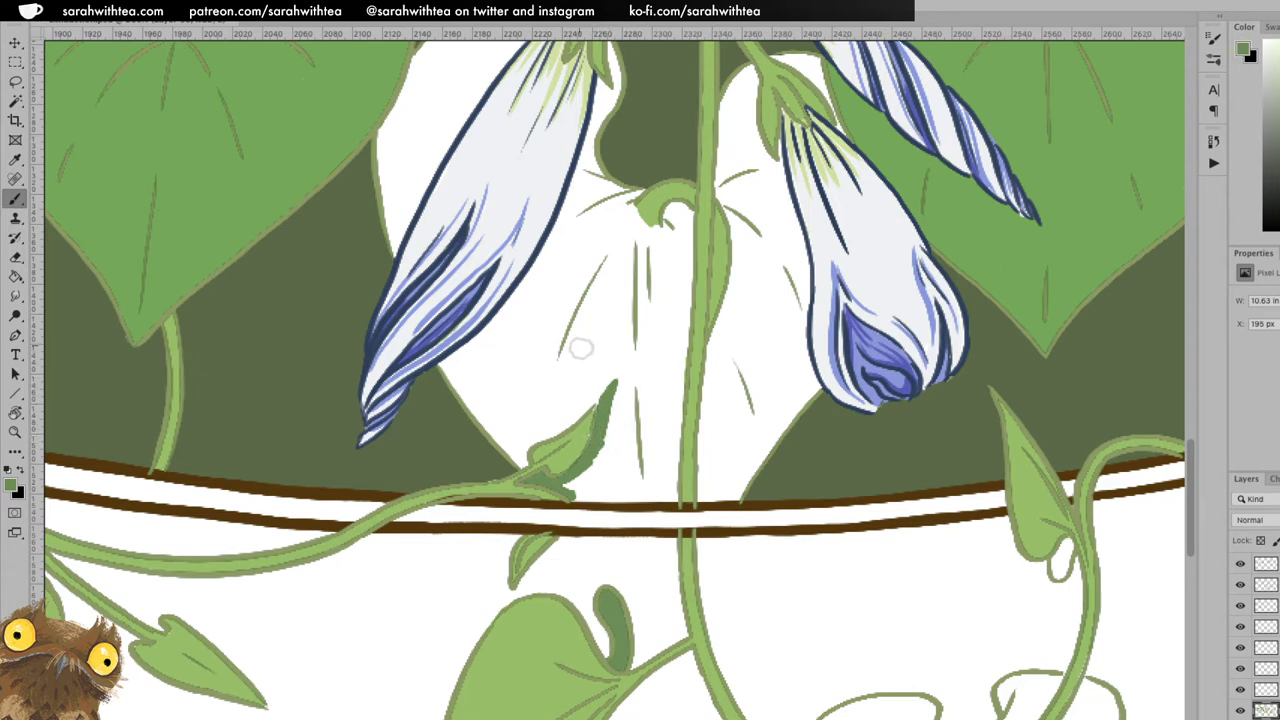
mouse_move(598, 481)
left_mouse_down()
mouse_move(570, 486)
mouse_move(604, 432)
mouse_move(606, 381)
mouse_move(560, 424)
mouse_move(532, 428)
left_mouse_up()
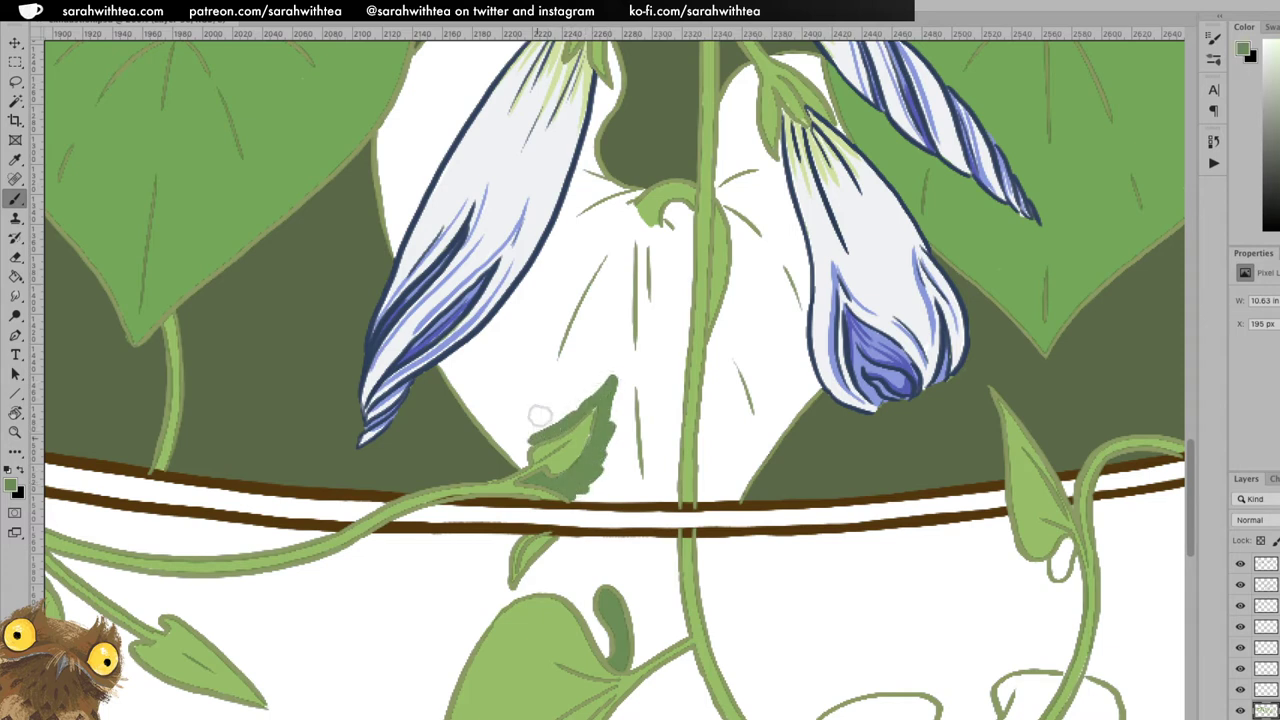
Outline the large leaf's lower left half in muted dark green along the flower, the outer edge, the border and the vine.
left_click_drag(452, 362, 540, 268)
mouse_move(446, 370)
left_mouse_down()
mouse_move(475, 410)
mouse_move(455, 387)
mouse_move(520, 445)
left_mouse_up()
mouse_move(582, 495)
left_mouse_down()
mouse_move(615, 478)
mouse_move(645, 500)
mouse_move(612, 450)
left_mouse_up()
mouse_move(665, 490)
left_mouse_down()
mouse_move(668, 448)
mouse_move(672, 490)
mouse_move(678, 373)
mouse_move(673, 491)
mouse_move(673, 391)
left_mouse_up()
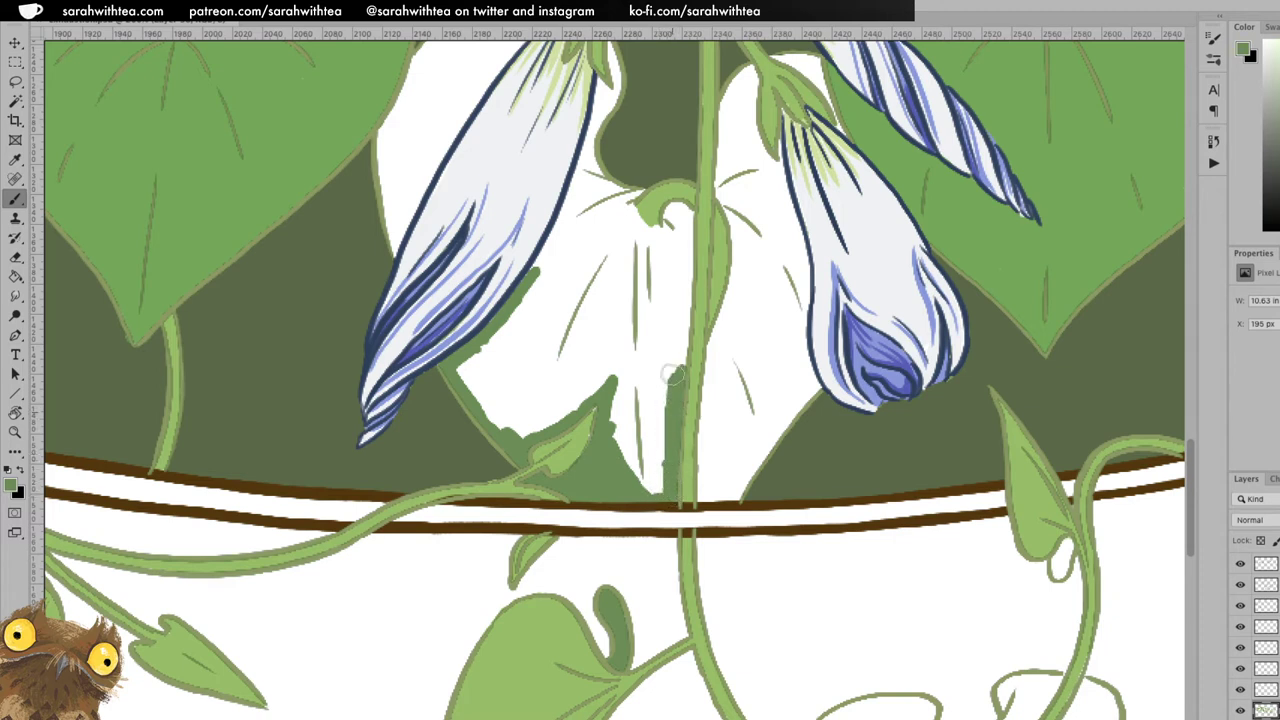
Paint muted dark green around the curled stem end at the leaf's notch and touch up its strands with light green.
mouse_move(670, 224)
left_mouse_down()
mouse_move(678, 362)
mouse_move(670, 220)
mouse_move(656, 348)
mouse_move(675, 228)
mouse_move(661, 176)
mouse_move(707, 236)
mouse_move(632, 181)
mouse_move(626, 203)
mouse_move(642, 190)
mouse_move(622, 222)
mouse_move(655, 200)
mouse_move(646, 238)
mouse_move(658, 200)
mouse_move(665, 258)
mouse_move(638, 214)
left_mouse_up()
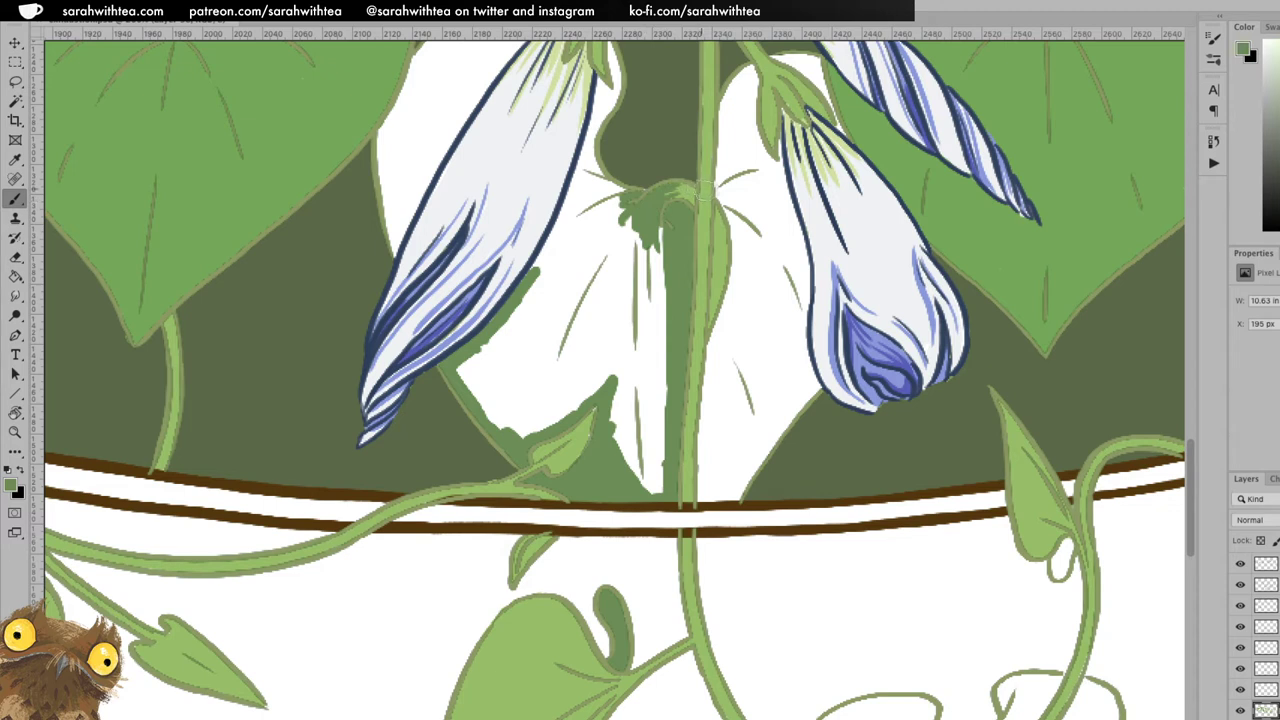
left_click(716, 234, "alt")
mouse_move(677, 191)
left_mouse_down()
mouse_move(648, 320)
mouse_move(636, 297)
mouse_move(648, 355)
left_mouse_up()
left_click(674, 250, "alt")
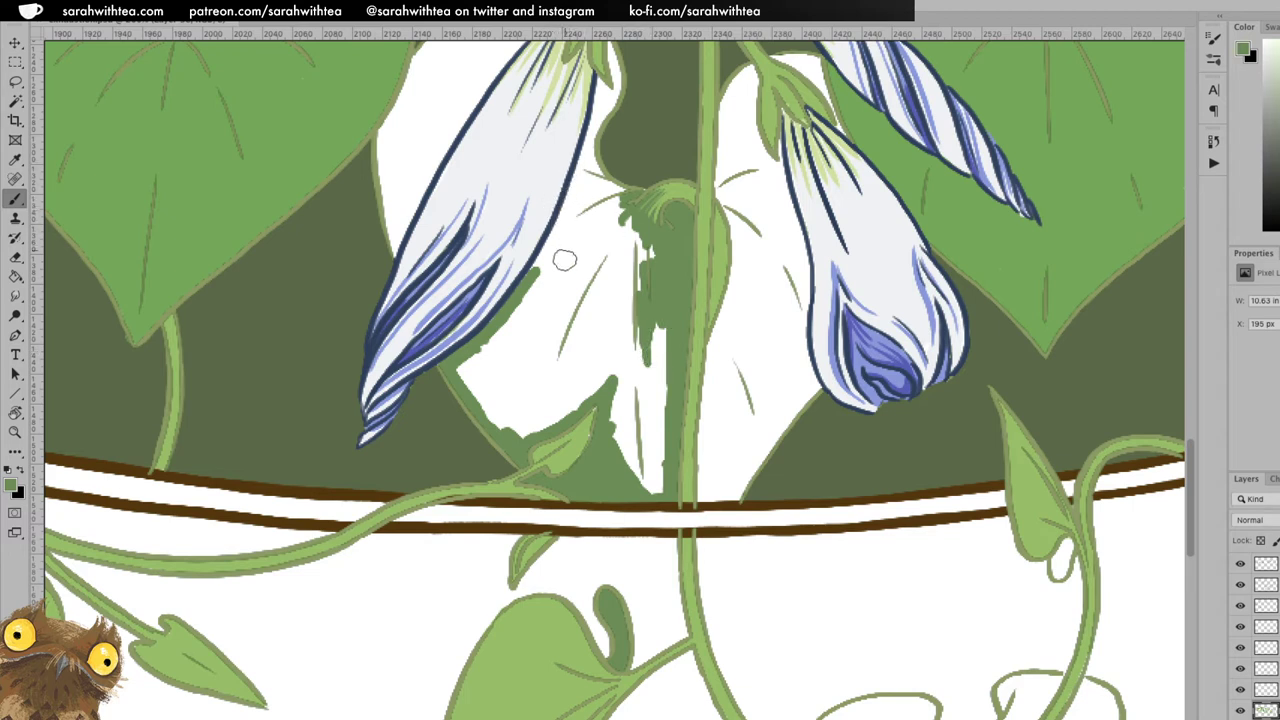
Fill the large leaf's upper left lobe on both sides of the left flower with muted dark green.
left_click_drag(524, 287, 603, 84)
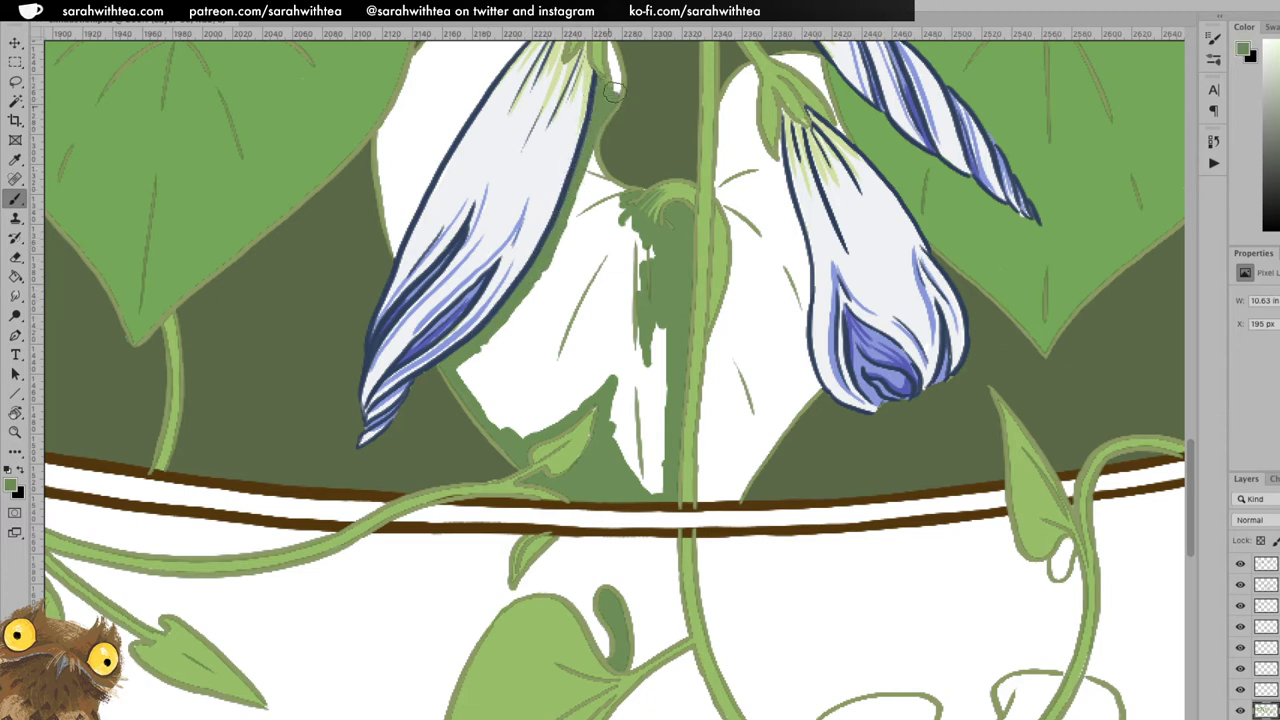
left_click_drag(648, 183, 693, 388)
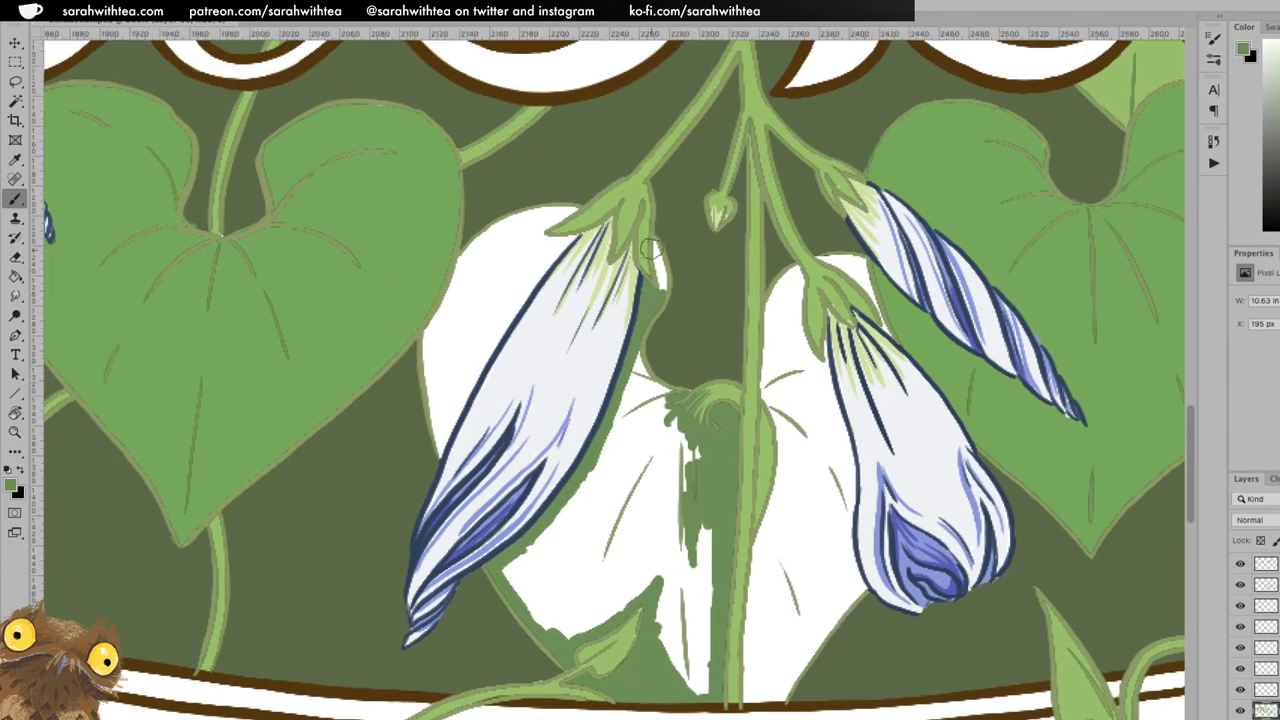
mouse_move(566, 234)
left_mouse_down()
mouse_move(517, 296)
mouse_move(539, 252)
mouse_move(521, 278)
mouse_move(520, 293)
mouse_move(541, 270)
mouse_move(436, 452)
left_mouse_up()
mouse_move(461, 393)
left_mouse_down()
mouse_move(495, 342)
mouse_move(442, 425)
mouse_move(427, 348)
mouse_move(478, 242)
mouse_move(466, 254)
mouse_move(515, 220)
mouse_move(572, 209)
mouse_move(537, 228)
mouse_move(553, 211)
mouse_move(521, 215)
mouse_move(526, 255)
mouse_move(504, 307)
mouse_move(443, 375)
mouse_move(439, 338)
mouse_move(465, 284)
mouse_move(522, 221)
mouse_move(466, 270)
mouse_move(447, 330)
mouse_move(451, 378)
mouse_move(463, 374)
mouse_move(446, 376)
mouse_move(447, 248)
left_mouse_up()
key("g")
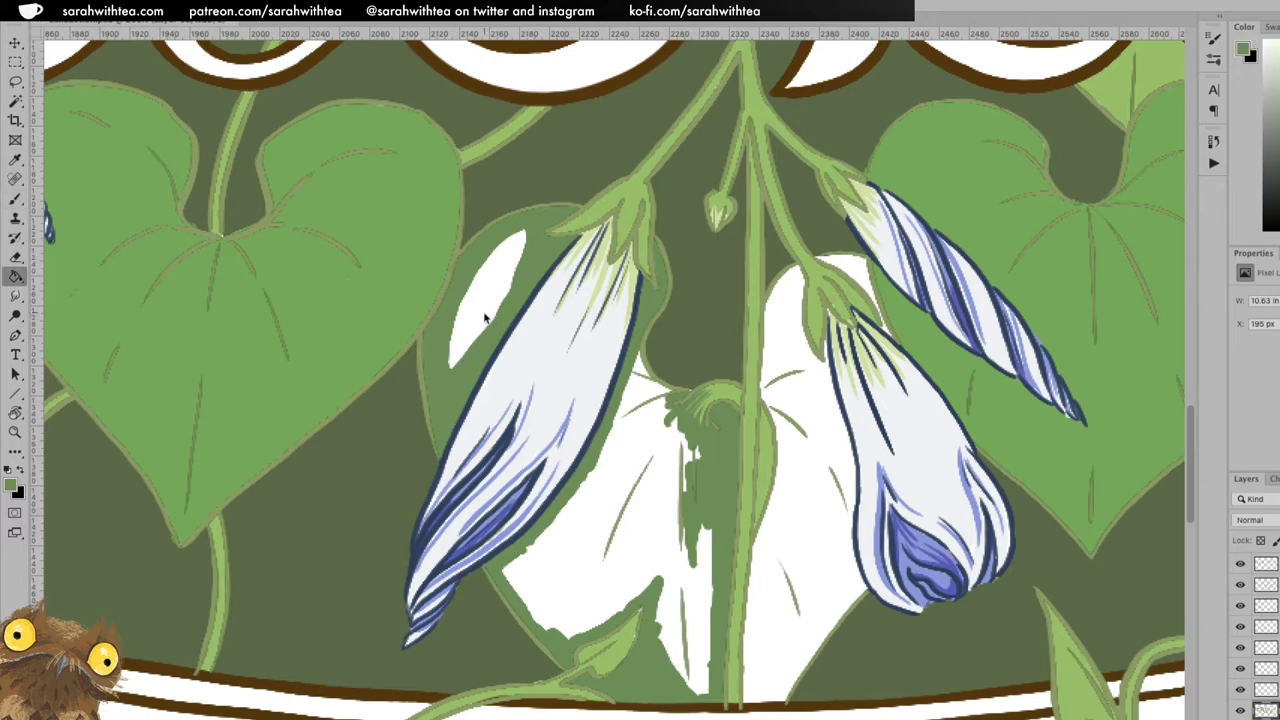
left_click(485, 321)
key("b")
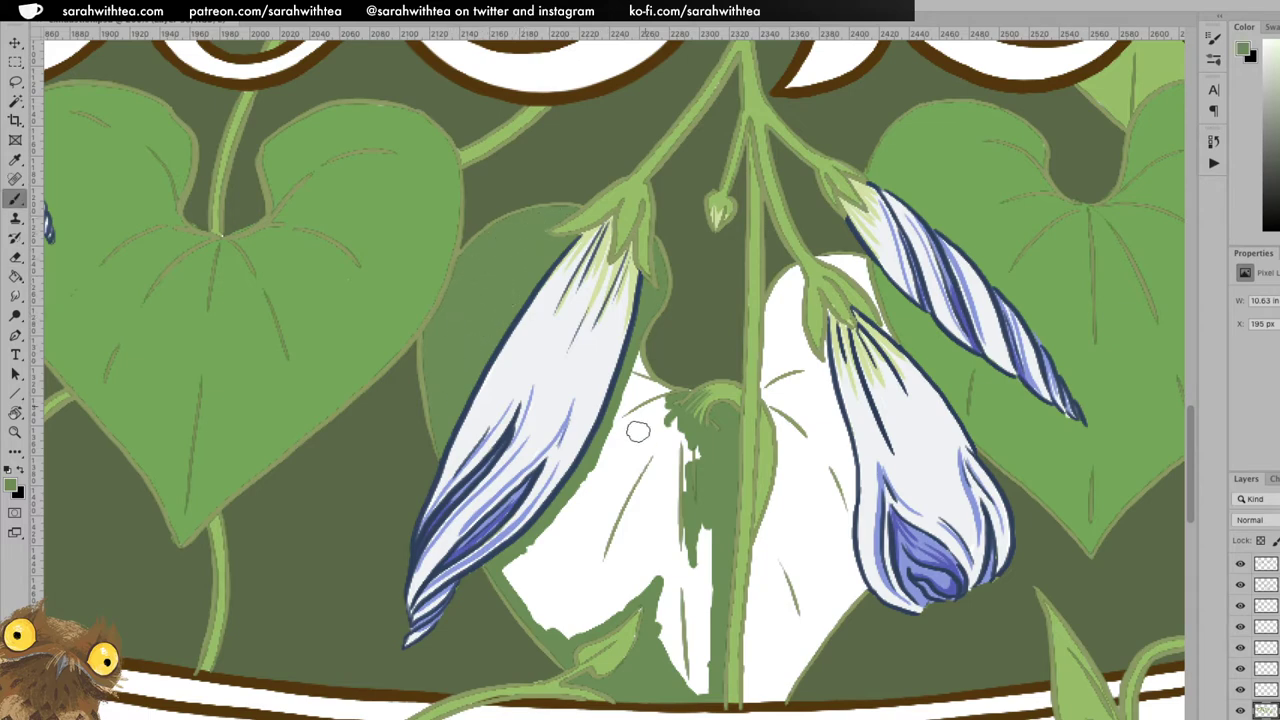
Fill the remaining white of the large leaf's left half with muted dark green and cover the leftover specks.
mouse_move(641, 381)
left_mouse_down()
mouse_move(676, 393)
mouse_move(650, 430)
mouse_move(625, 400)
mouse_move(640, 449)
mouse_move(669, 452)
mouse_move(685, 425)
mouse_move(699, 492)
mouse_move(645, 410)
left_mouse_up()
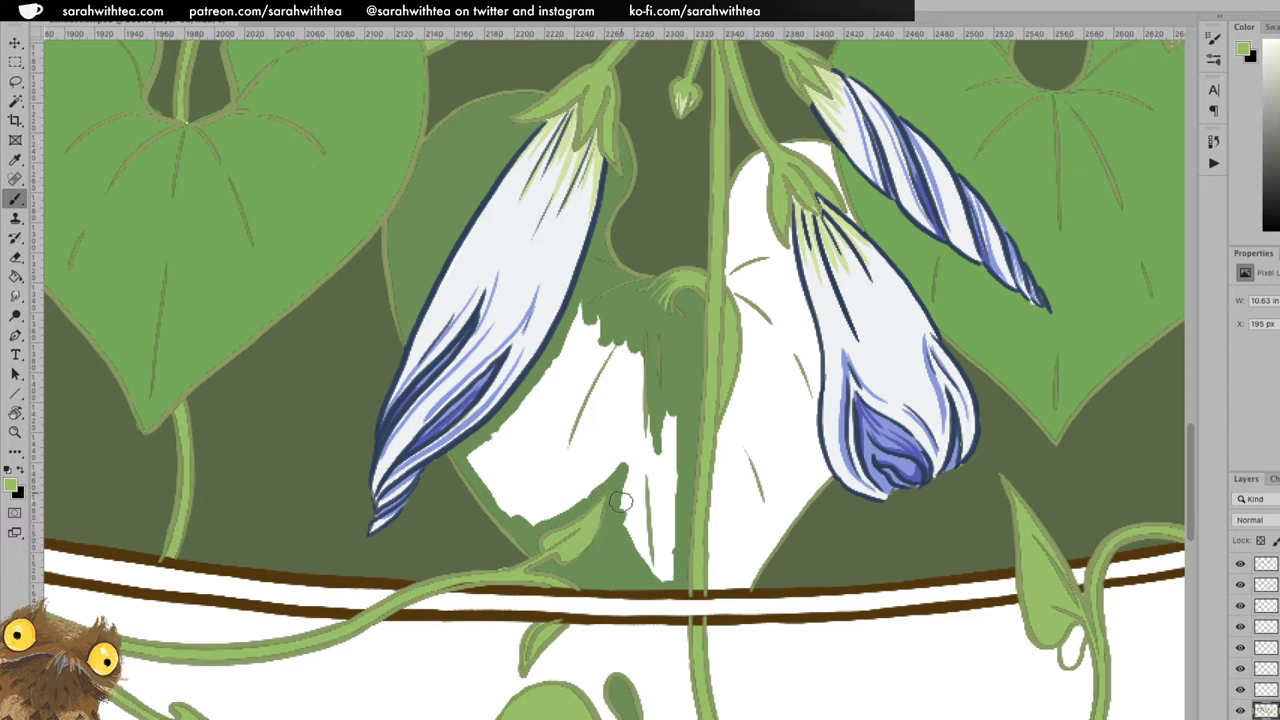
key("g")
left_click(575, 432)
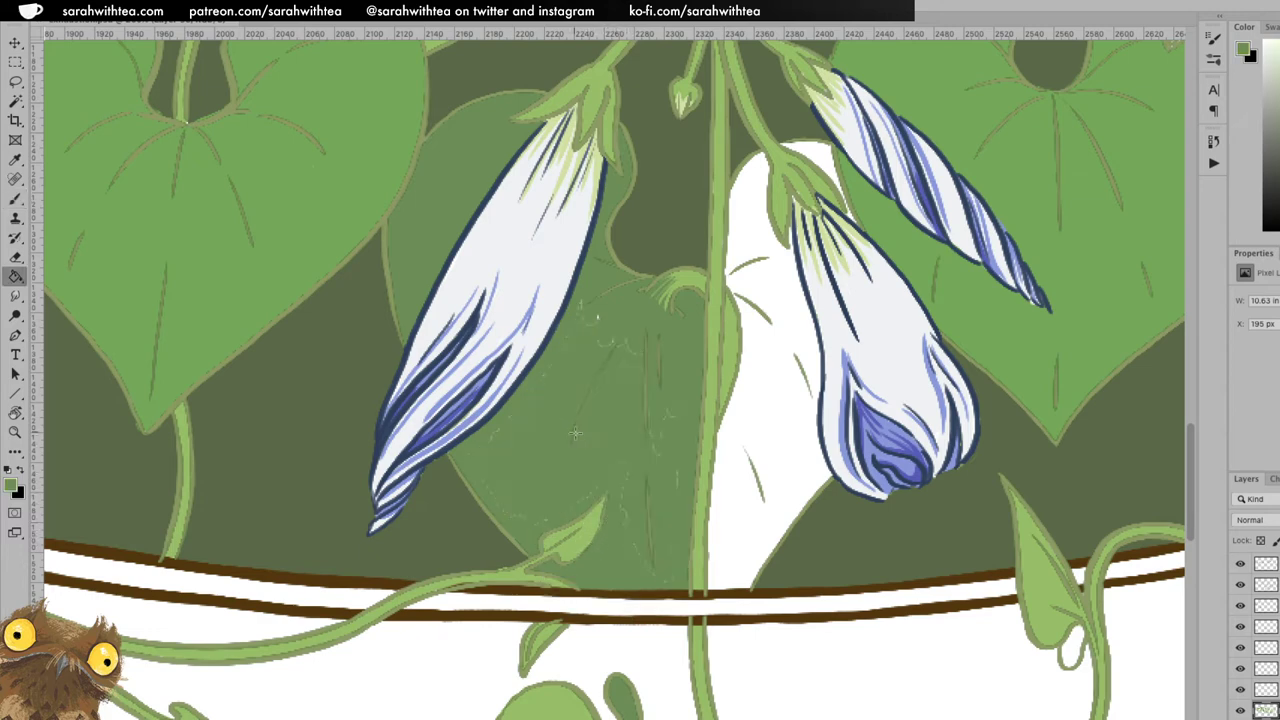
key("b")
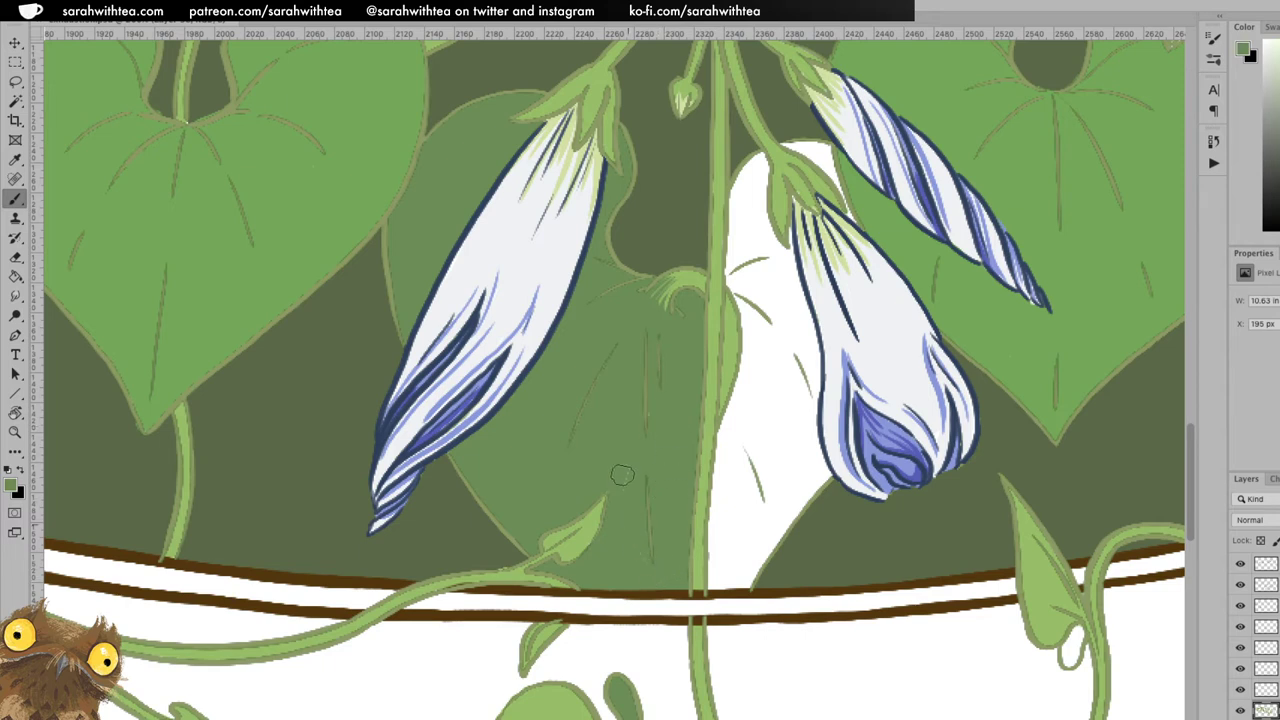
Fill the upper part of the large leaf's right half, between the vine and the right flower, with muted dark green.
key("z")
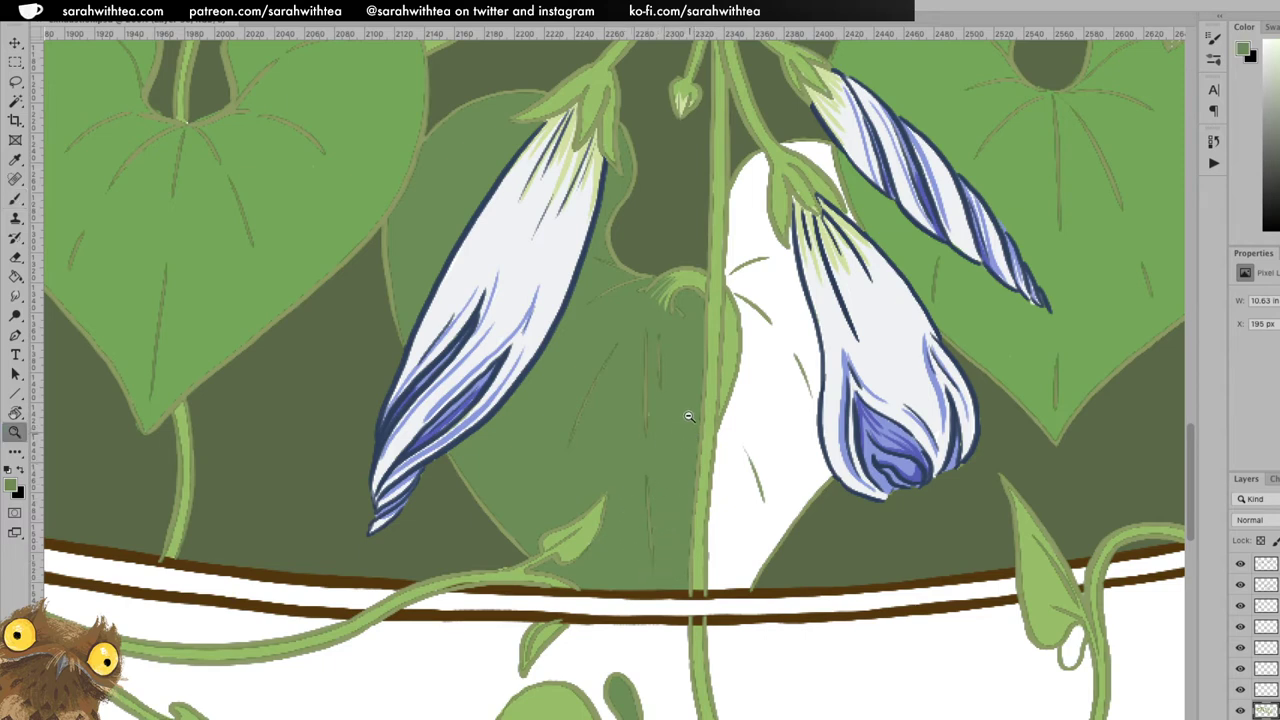
key("b")
mouse_move(738, 292)
left_mouse_down()
mouse_move(750, 168)
mouse_move(741, 173)
mouse_move(757, 163)
mouse_move(765, 198)
mouse_move(747, 186)
mouse_move(746, 218)
mouse_move(764, 150)
left_mouse_up()
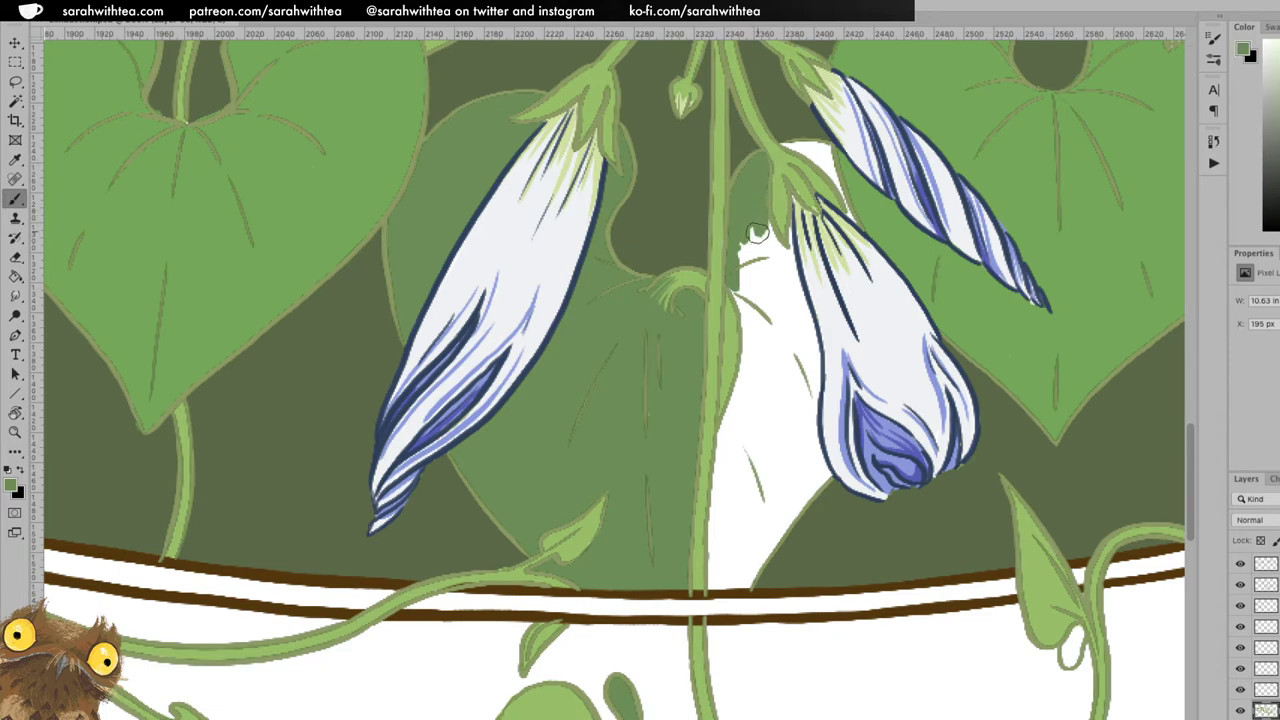
mouse_move(760, 242)
left_mouse_down()
mouse_move(784, 262)
mouse_move(764, 221)
mouse_move(783, 249)
mouse_move(790, 224)
mouse_move(794, 270)
mouse_move(789, 234)
mouse_move(784, 263)
mouse_move(790, 288)
left_mouse_up()
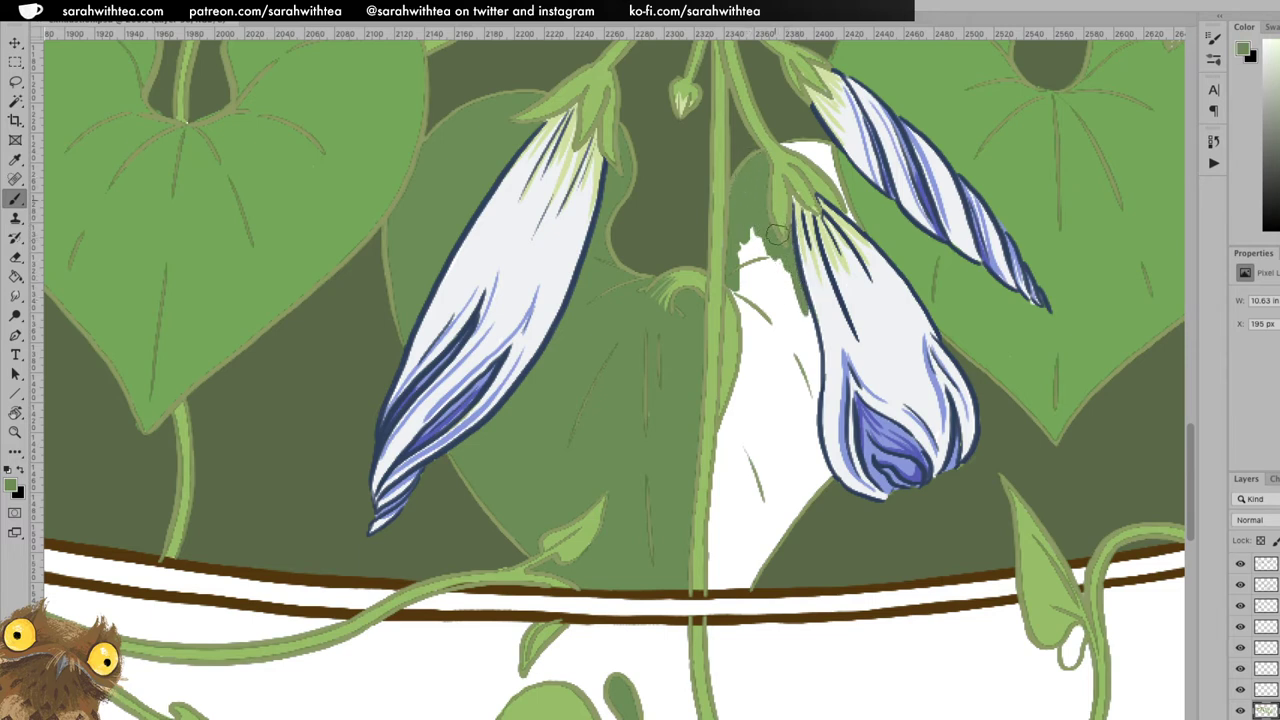
mouse_move(773, 250)
left_mouse_down()
mouse_move(747, 262)
mouse_move(742, 310)
left_mouse_up()
mouse_move(737, 236)
left_mouse_down()
mouse_move(755, 290)
mouse_move(770, 263)
mouse_move(800, 324)
mouse_move(788, 279)
left_mouse_up()
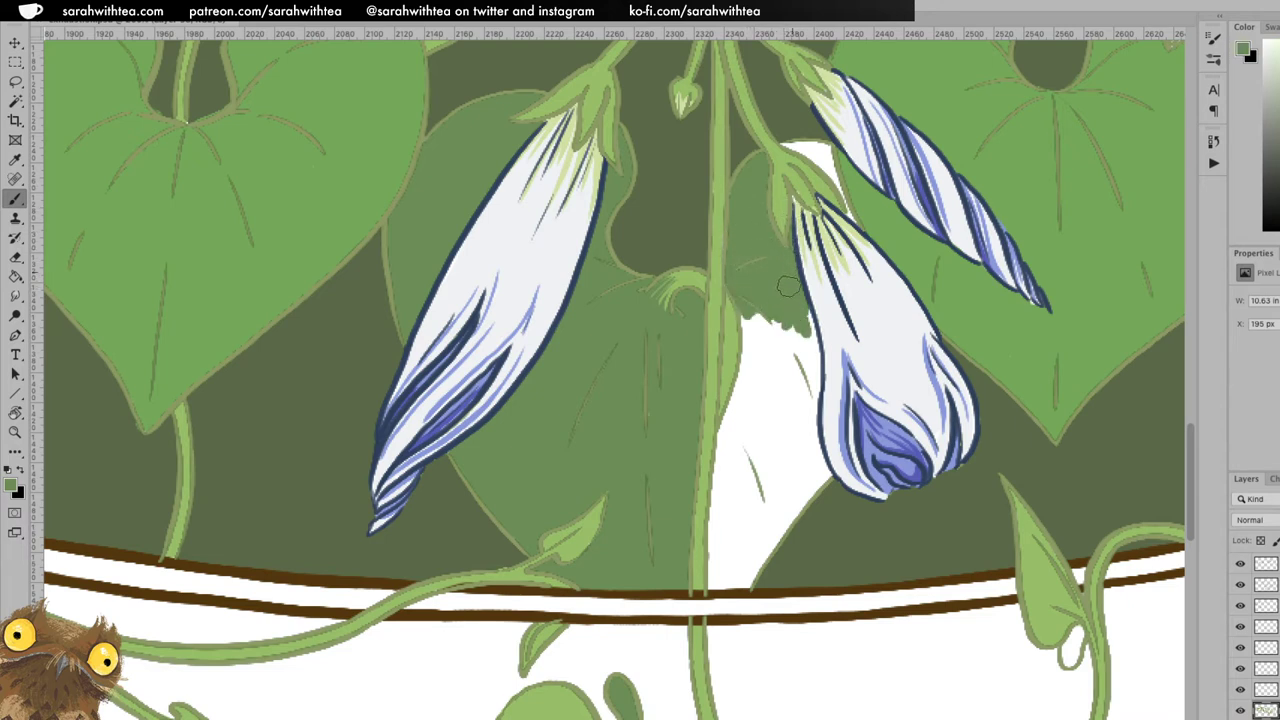
Fill the remaining white of the large leaf's right half down to the oval border with muted dark green.
left_click_drag(785, 343, 741, 249)
mouse_move(670, 440)
left_mouse_down()
mouse_move(663, 488)
mouse_move(676, 340)
mouse_move(707, 248)
mouse_move(700, 280)
mouse_move(697, 211)
mouse_move(734, 218)
mouse_move(731, 264)
mouse_move(744, 229)
mouse_move(758, 234)
mouse_move(741, 315)
mouse_move(738, 283)
left_mouse_up()
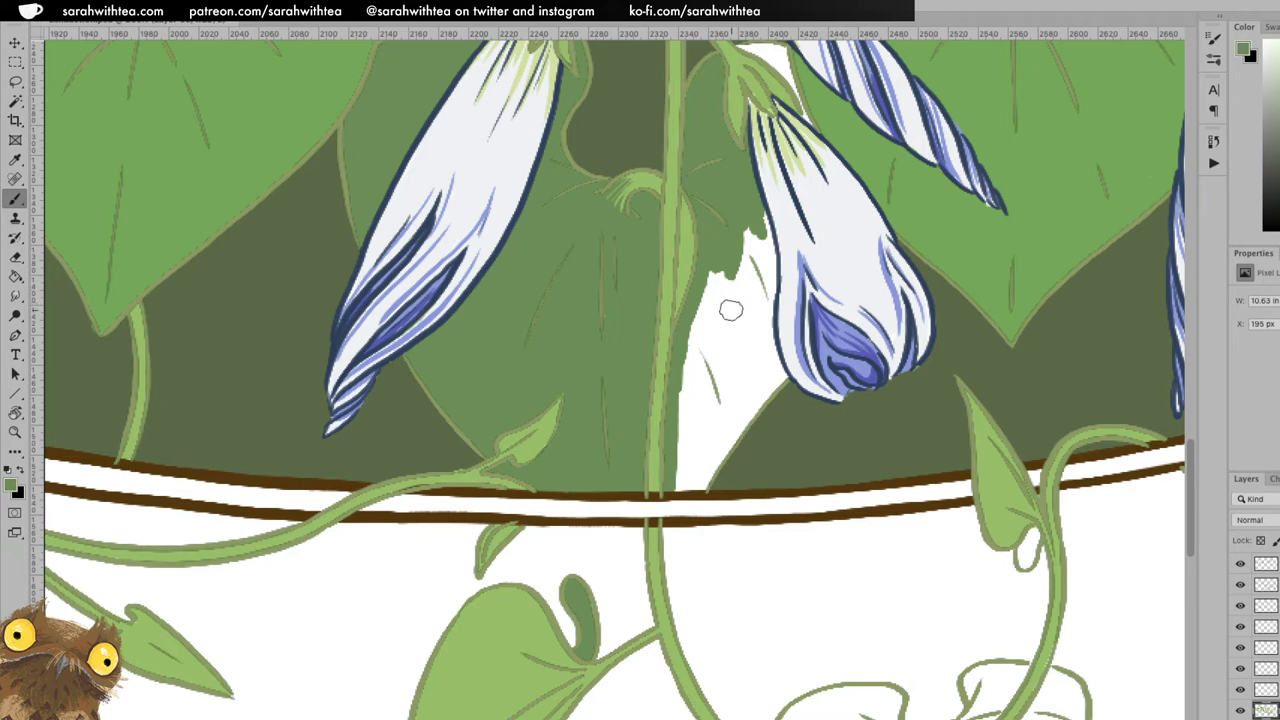
mouse_move(694, 484)
left_mouse_down()
mouse_move(780, 375)
mouse_move(756, 298)
mouse_move(752, 215)
mouse_move(768, 259)
mouse_move(758, 248)
mouse_move(764, 323)
mouse_move(756, 238)
mouse_move(723, 357)
mouse_move(695, 326)
mouse_move(722, 275)
mouse_move(683, 359)
mouse_move(678, 467)
mouse_move(699, 370)
mouse_move(729, 360)
mouse_move(696, 458)
mouse_move(759, 303)
mouse_move(766, 378)
left_mouse_up()
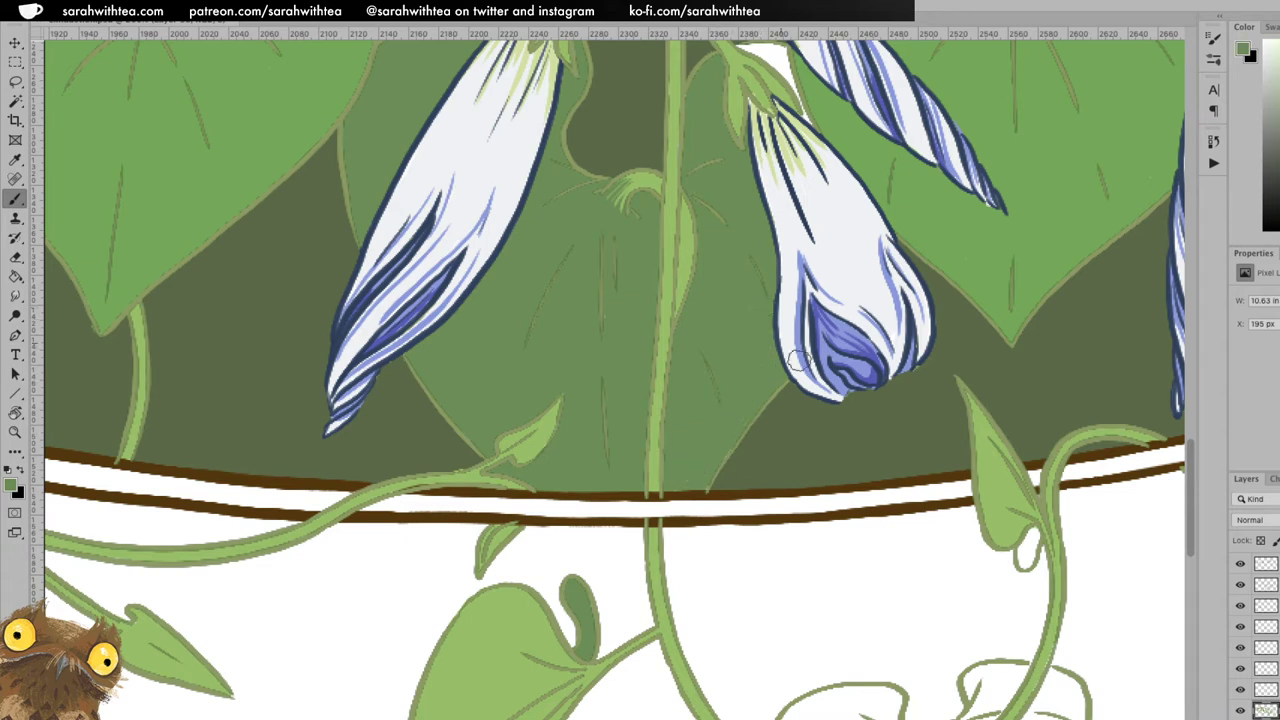
Fill the white patch of the large leaf behind the right flower's calyx with muted dark green.
key("z")
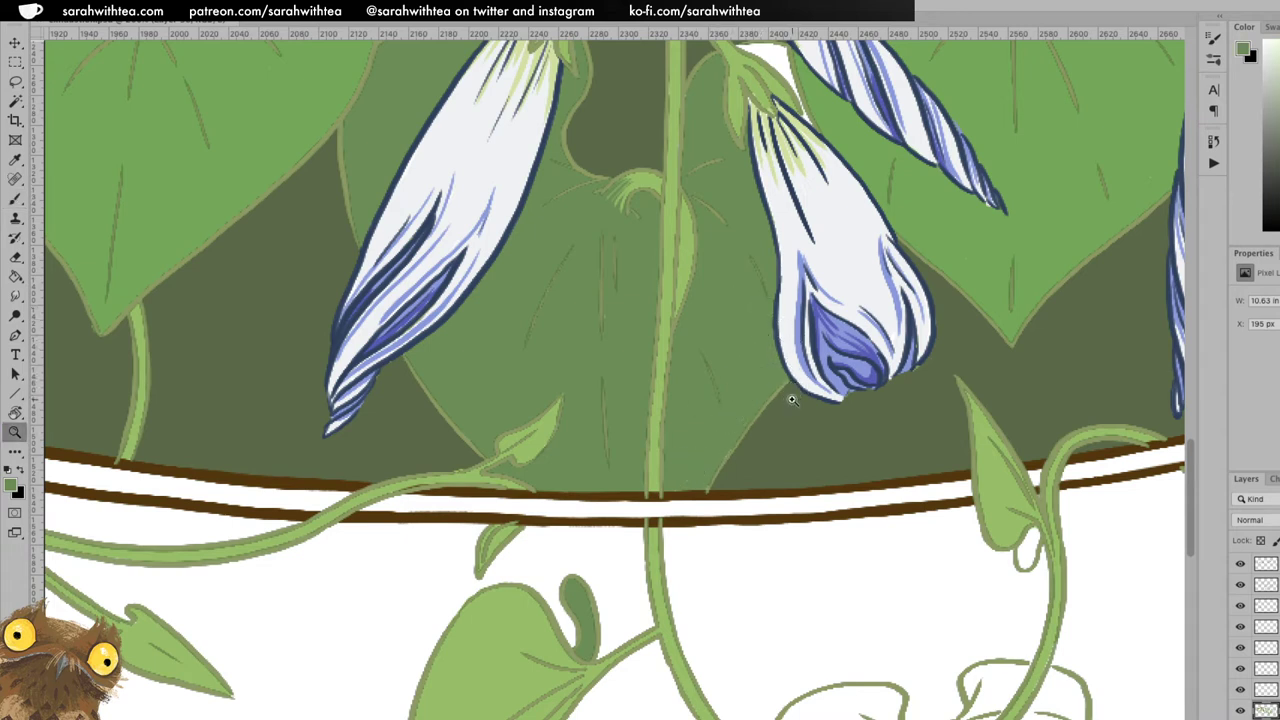
left_click(793, 407, "alt")
left_click(797, 416, "alt")
left_click_drag(861, 442, 799, 451)
left_click(746, 308)
left_click(746, 306)
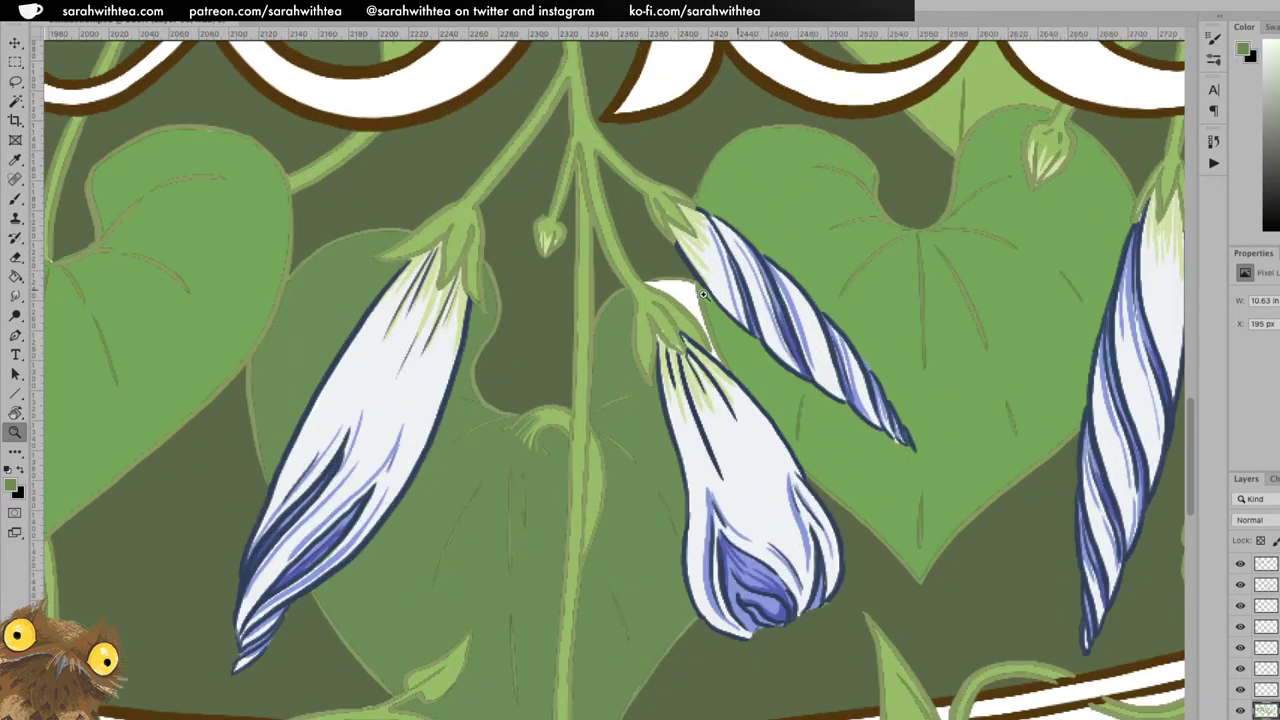
key("b")
mouse_move(650, 284)
left_mouse_down()
mouse_move(683, 287)
mouse_move(680, 298)
mouse_move(669, 289)
mouse_move(697, 308)
left_mouse_up()
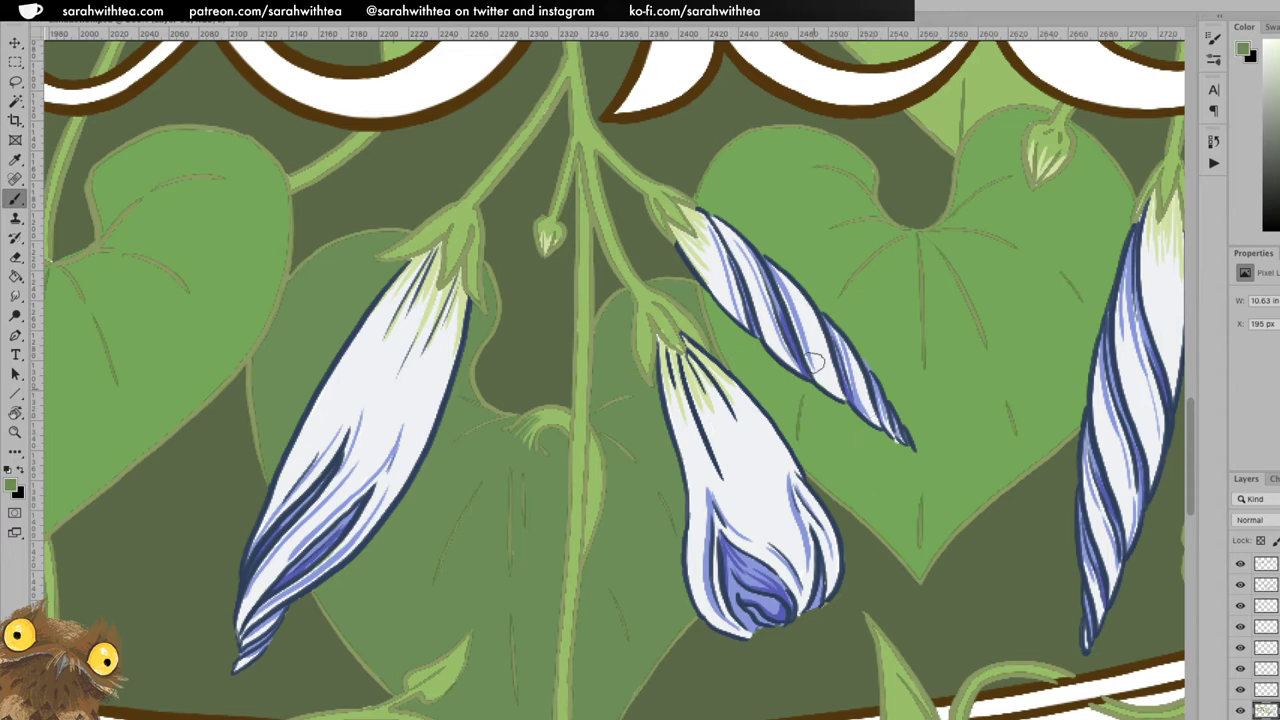
Paint muted dark green along the central fold and vine in the right half of the outlined heart-shaped leaf below the border.
key("z")
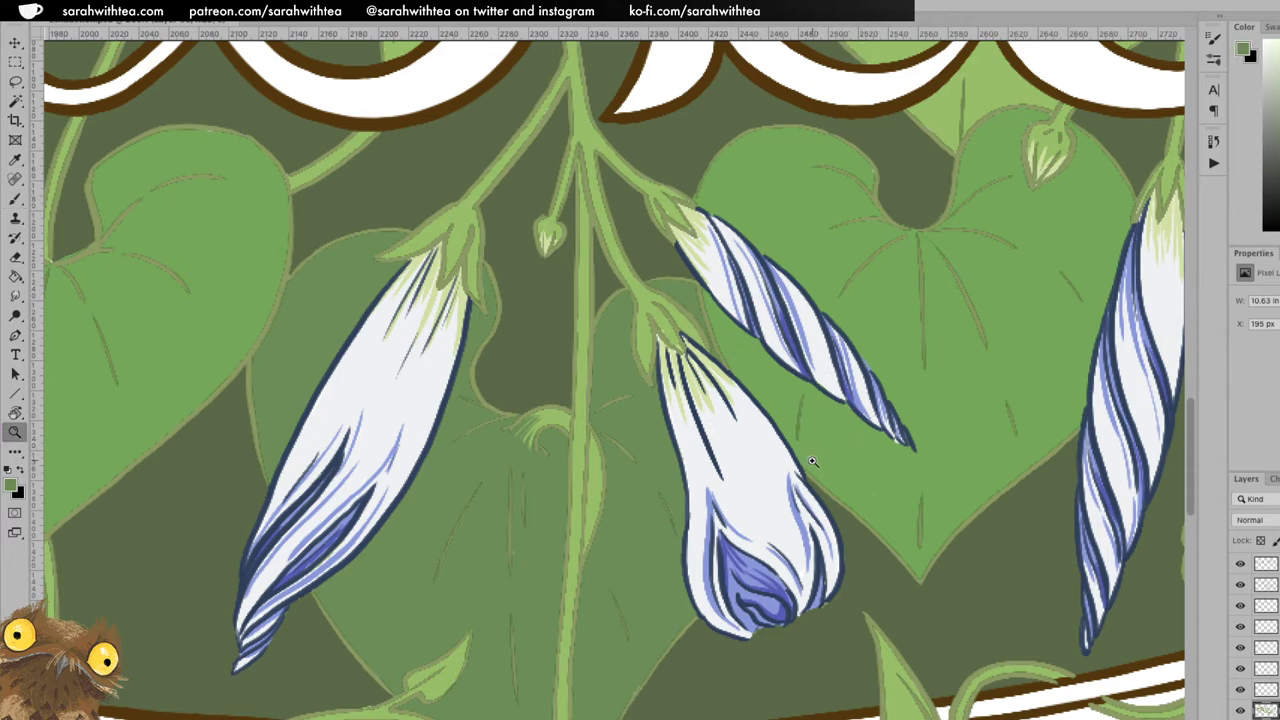
left_click(821, 454, "alt")
left_click(829, 470, "alt")
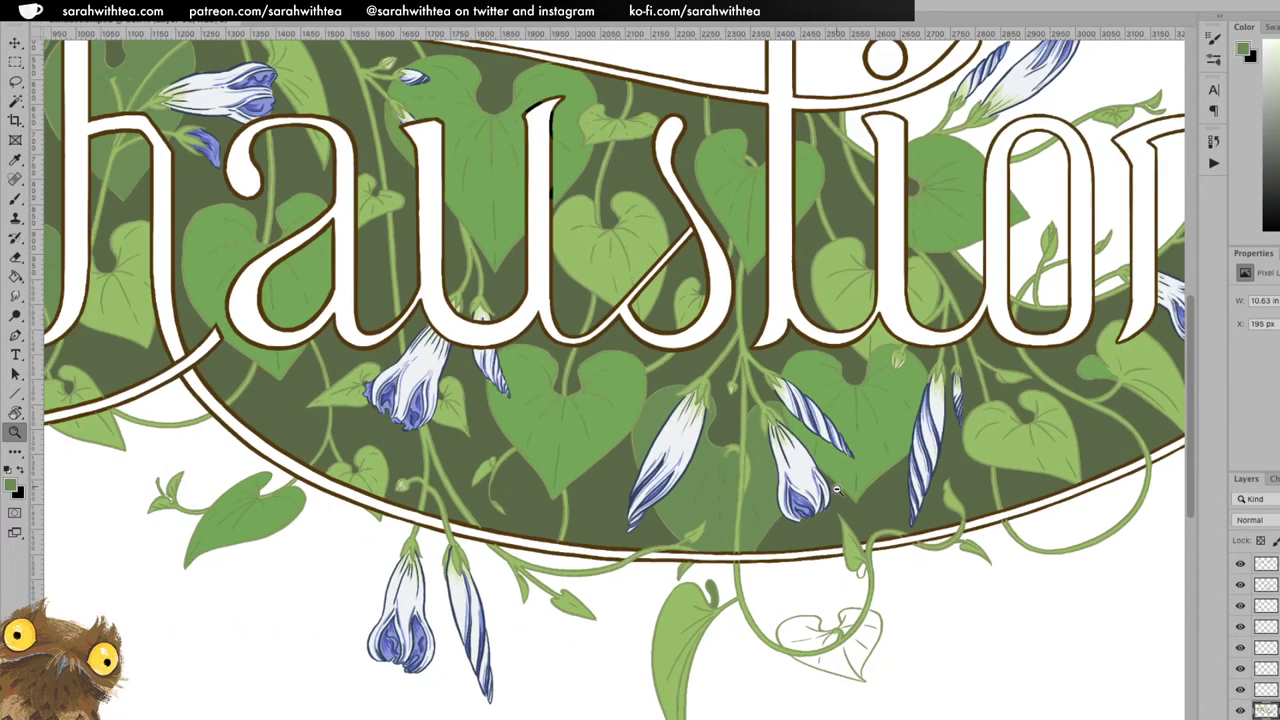
left_click(836, 494, "alt")
left_click_drag(851, 547, 784, 396)
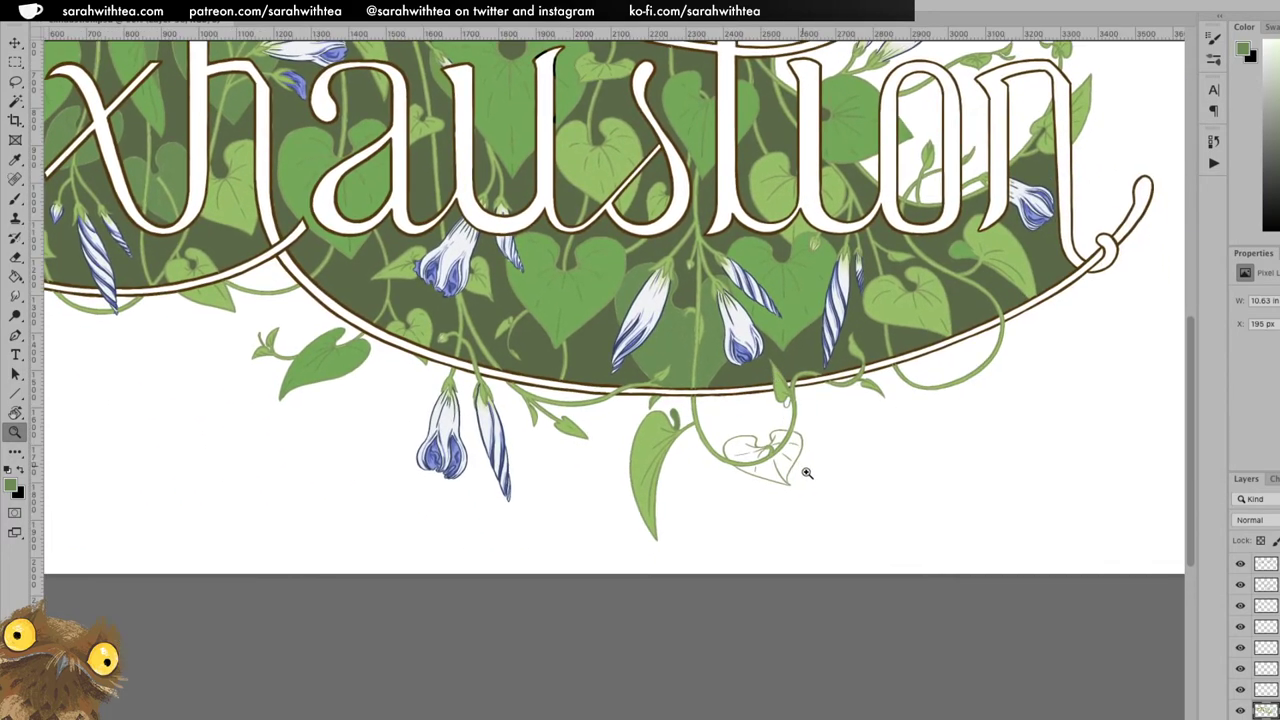
scroll(796, 464, "up", 4)
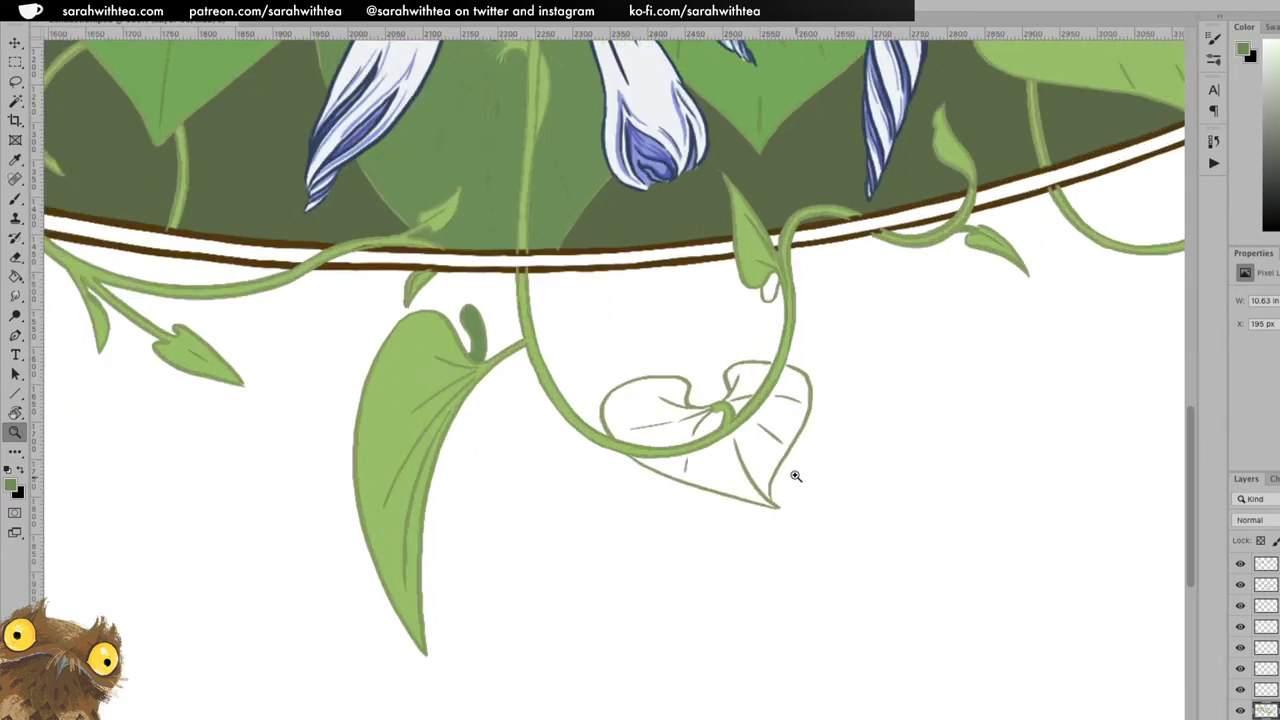
key("b")
mouse_move(768, 414)
left_mouse_down()
mouse_move(750, 495)
mouse_move(760, 516)
mouse_move(725, 460)
mouse_move(729, 401)
mouse_move(782, 328)
left_mouse_up()
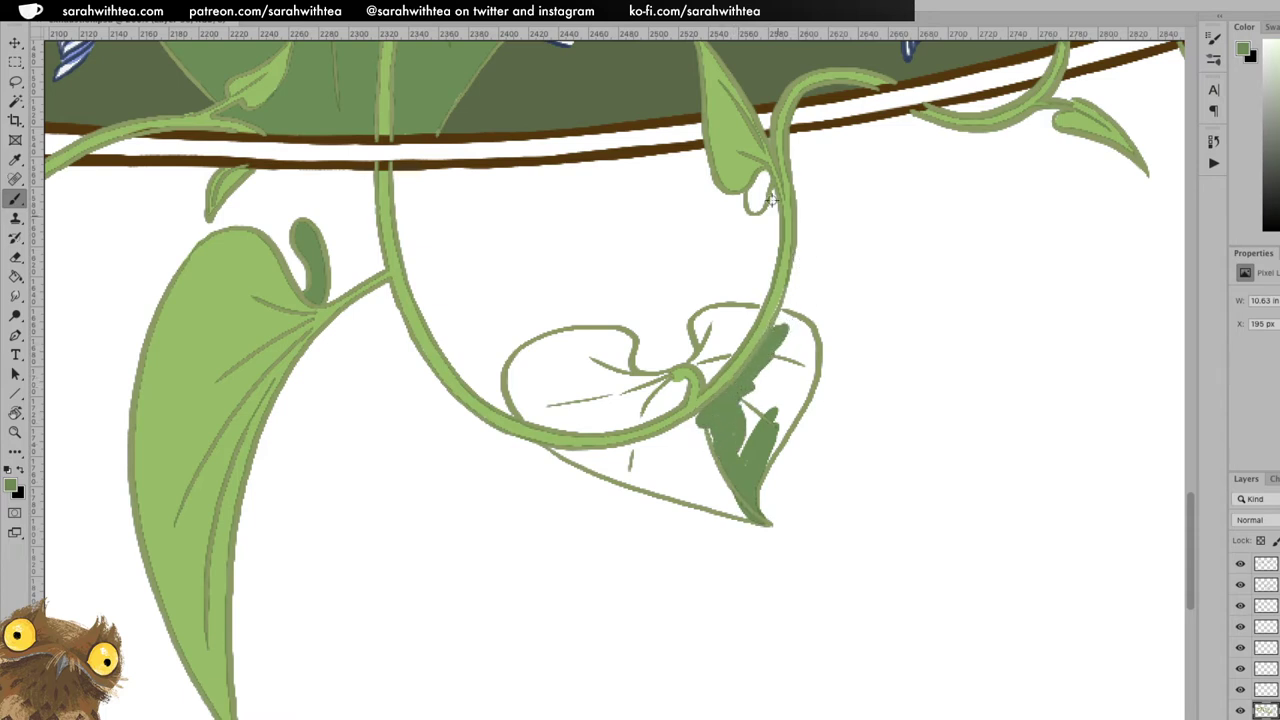
Fill the white curled flap under the small leaf at the border with muted dark green and touch it up with light green.
left_click_drag(756, 190, 751, 197)
left_click(748, 167, "alt")
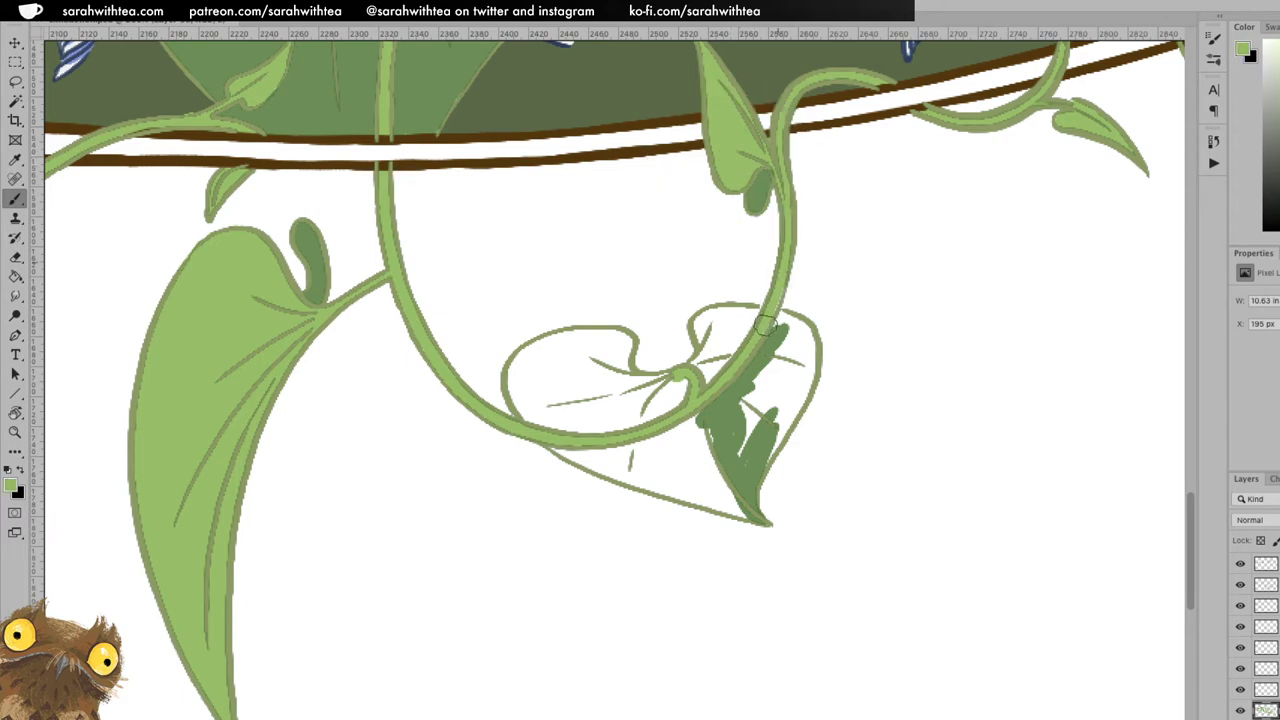
left_click(757, 196)
Fill the rest of the heart-shaped leaf's right half and its upper left lobe with muted dark green.
left_click(757, 187, "alt")
mouse_move(699, 358)
left_mouse_down()
mouse_move(728, 310)
mouse_move(711, 312)
mouse_move(756, 307)
mouse_move(734, 338)
mouse_move(750, 315)
mouse_move(717, 331)
mouse_move(785, 330)
mouse_move(778, 290)
mouse_move(762, 348)
mouse_move(753, 334)
mouse_move(755, 400)
left_mouse_up()
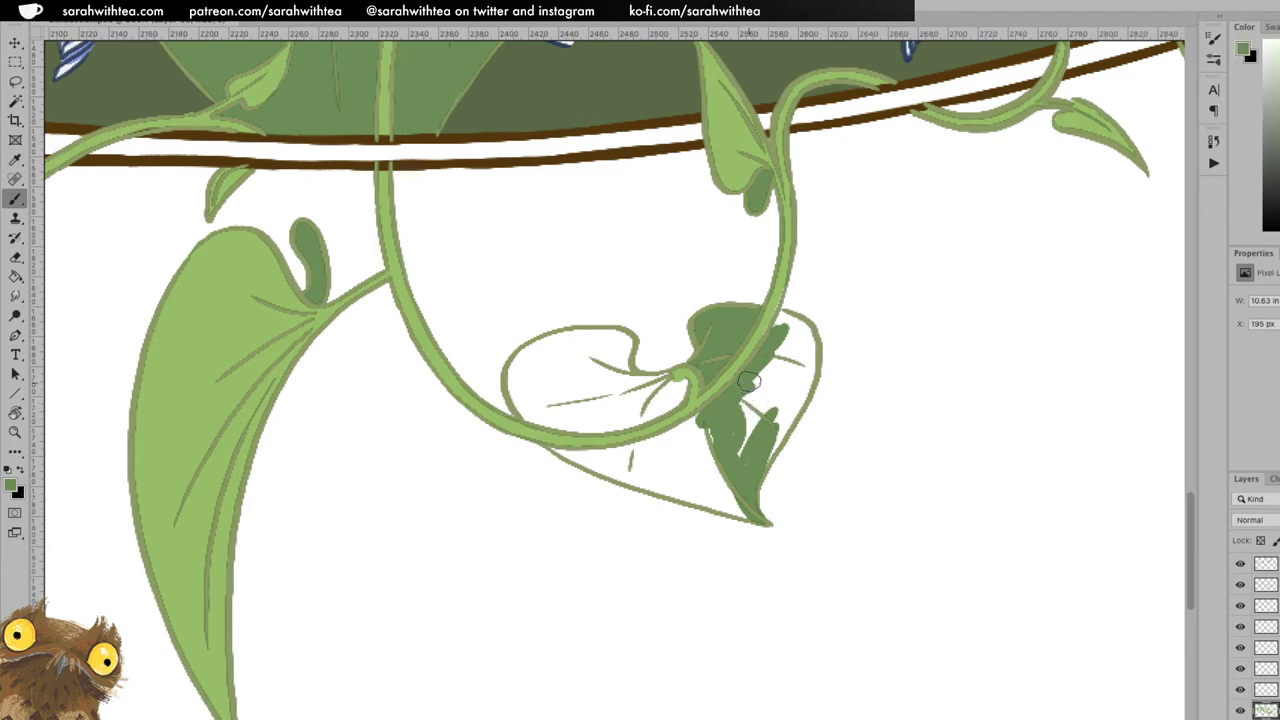
mouse_move(760, 386)
left_mouse_down()
mouse_move(729, 424)
mouse_move(736, 446)
mouse_move(759, 407)
mouse_move(739, 449)
mouse_move(734, 437)
mouse_move(745, 451)
mouse_move(778, 418)
left_mouse_up()
mouse_move(769, 366)
left_mouse_down()
mouse_move(780, 318)
mouse_move(801, 324)
mouse_move(801, 385)
mouse_move(807, 370)
mouse_move(787, 415)
mouse_move(810, 372)
mouse_move(761, 400)
left_mouse_up()
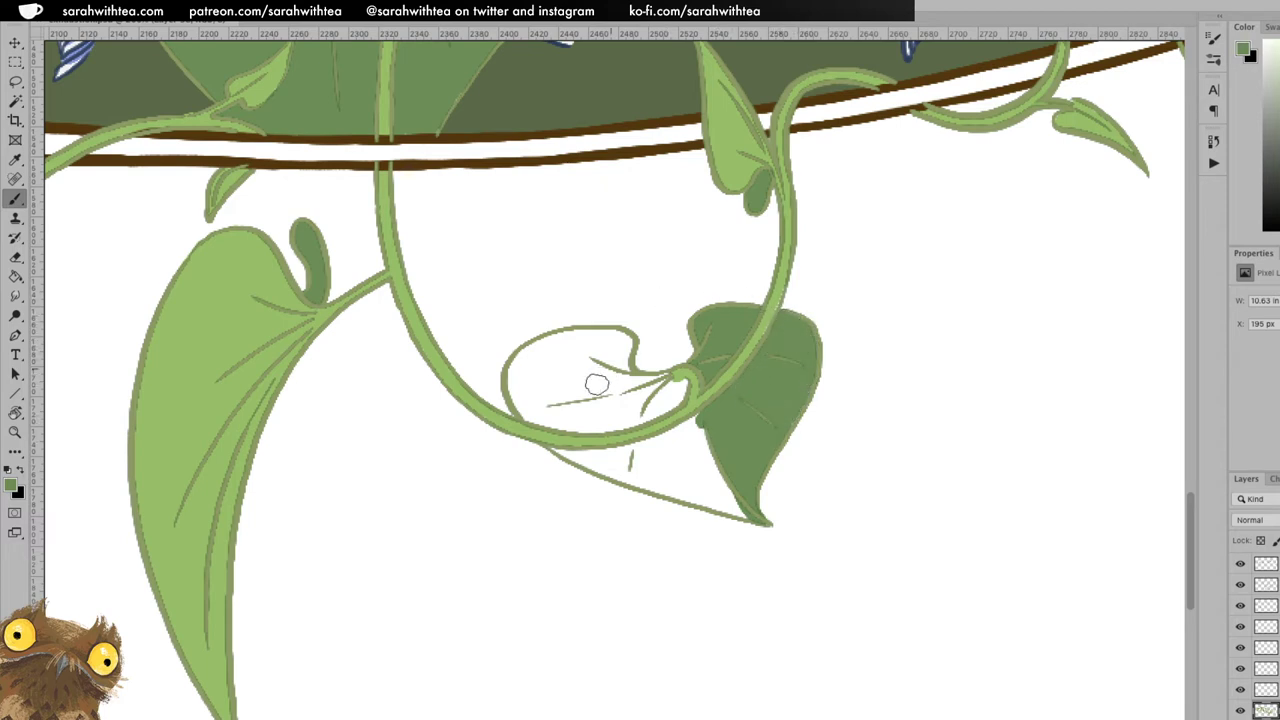
mouse_move(530, 405)
left_mouse_down()
mouse_move(526, 361)
mouse_move(514, 377)
mouse_move(535, 352)
mouse_move(518, 357)
mouse_move(597, 332)
mouse_move(618, 334)
mouse_move(623, 365)
mouse_move(619, 348)
mouse_move(545, 346)
mouse_move(571, 331)
mouse_move(543, 348)
mouse_move(522, 392)
mouse_move(547, 413)
mouse_move(535, 419)
mouse_move(576, 427)
mouse_move(623, 383)
mouse_move(575, 426)
mouse_move(644, 417)
mouse_move(686, 376)
mouse_move(654, 407)
mouse_move(670, 399)
mouse_move(656, 390)
mouse_move(663, 376)
mouse_move(621, 375)
mouse_move(650, 381)
mouse_move(651, 405)
mouse_move(553, 407)
mouse_move(549, 364)
mouse_move(539, 370)
mouse_move(587, 339)
mouse_move(554, 391)
mouse_move(604, 375)
mouse_move(591, 407)
mouse_move(613, 395)
mouse_move(571, 403)
left_mouse_up()
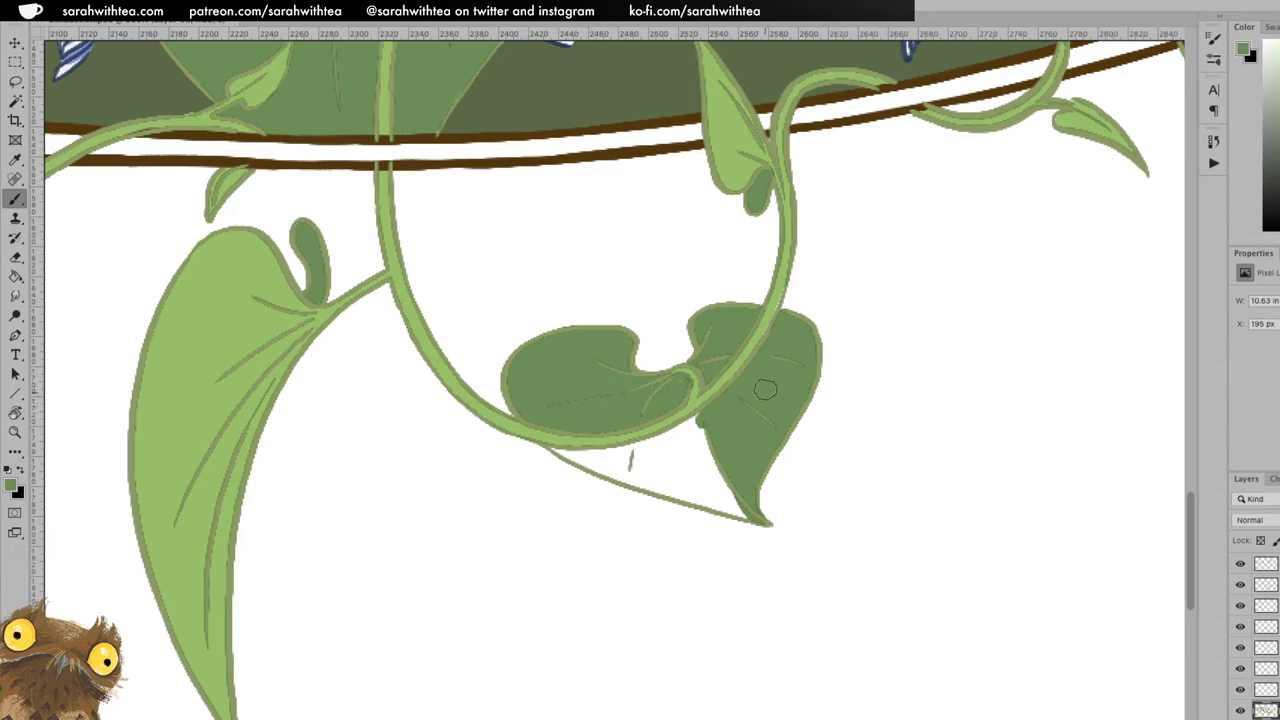
Rotate the canvas and fill the heart-shaped leaf's remaining white section between the vine and its lower edge with muted dark green.
key("z")
left_click(786, 422, "alt")
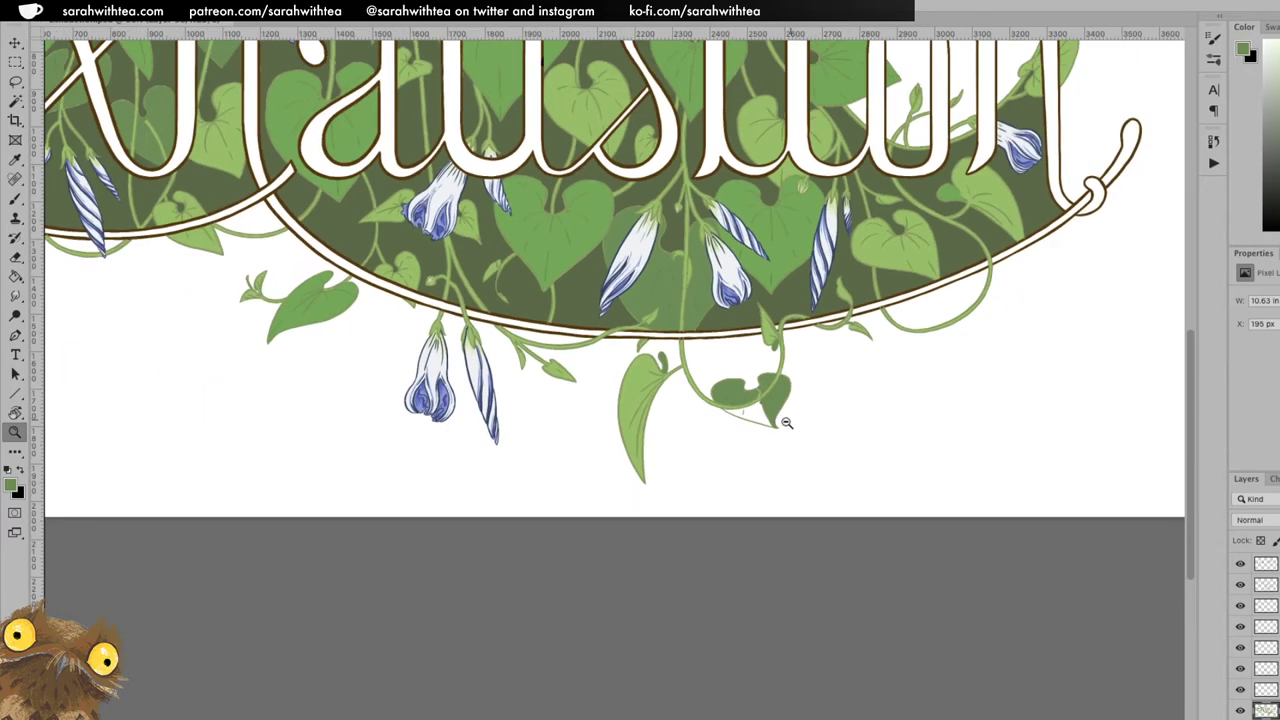
left_click(786, 422, "alt")
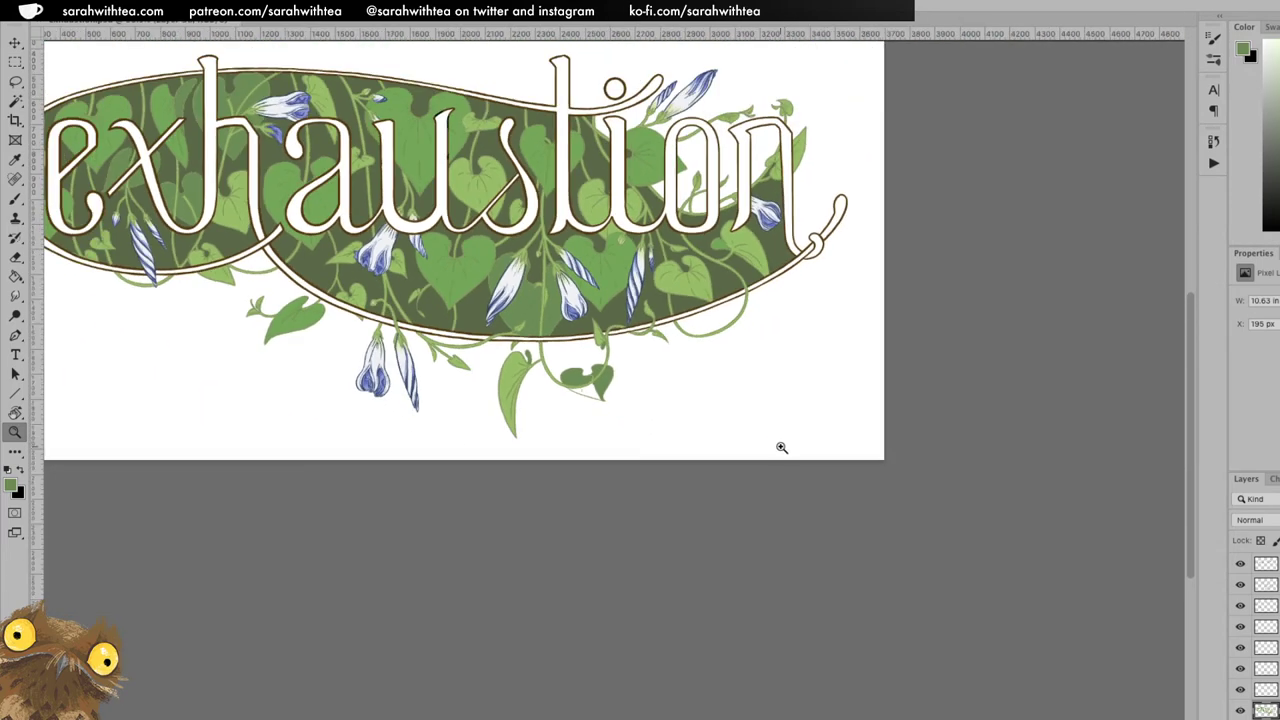
left_click_drag(747, 376, 869, 420)
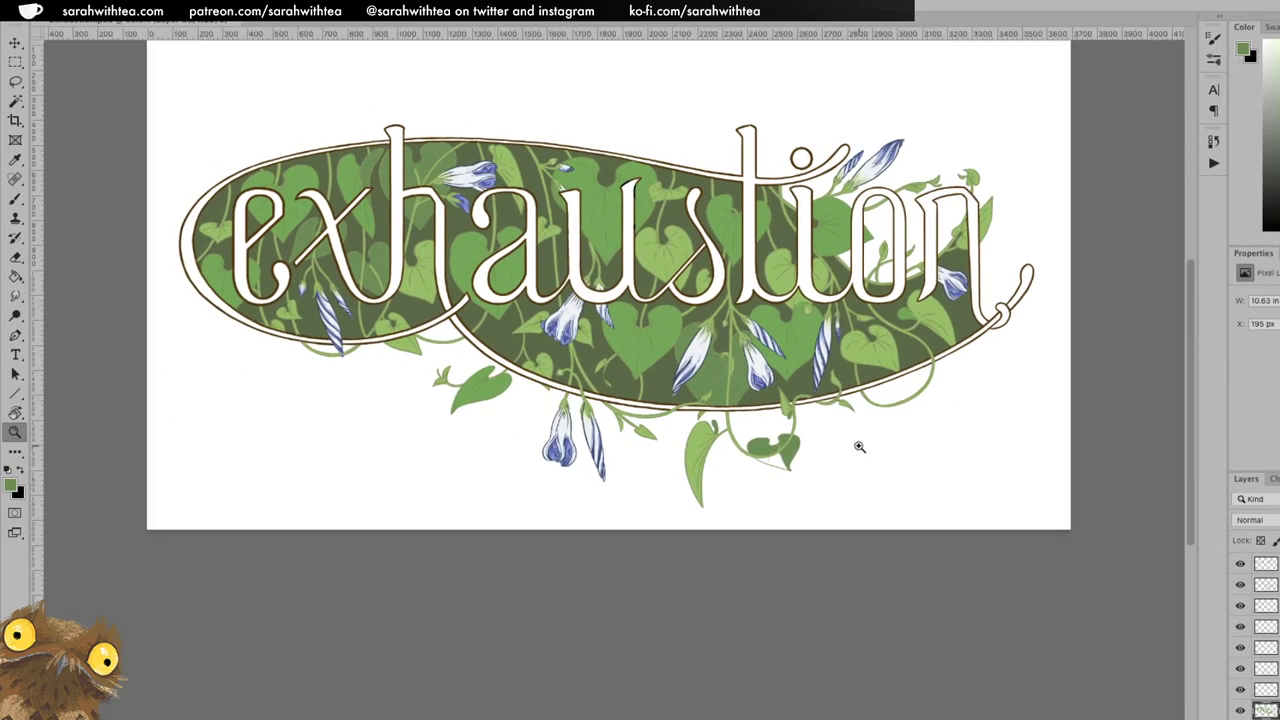
left_click(806, 462)
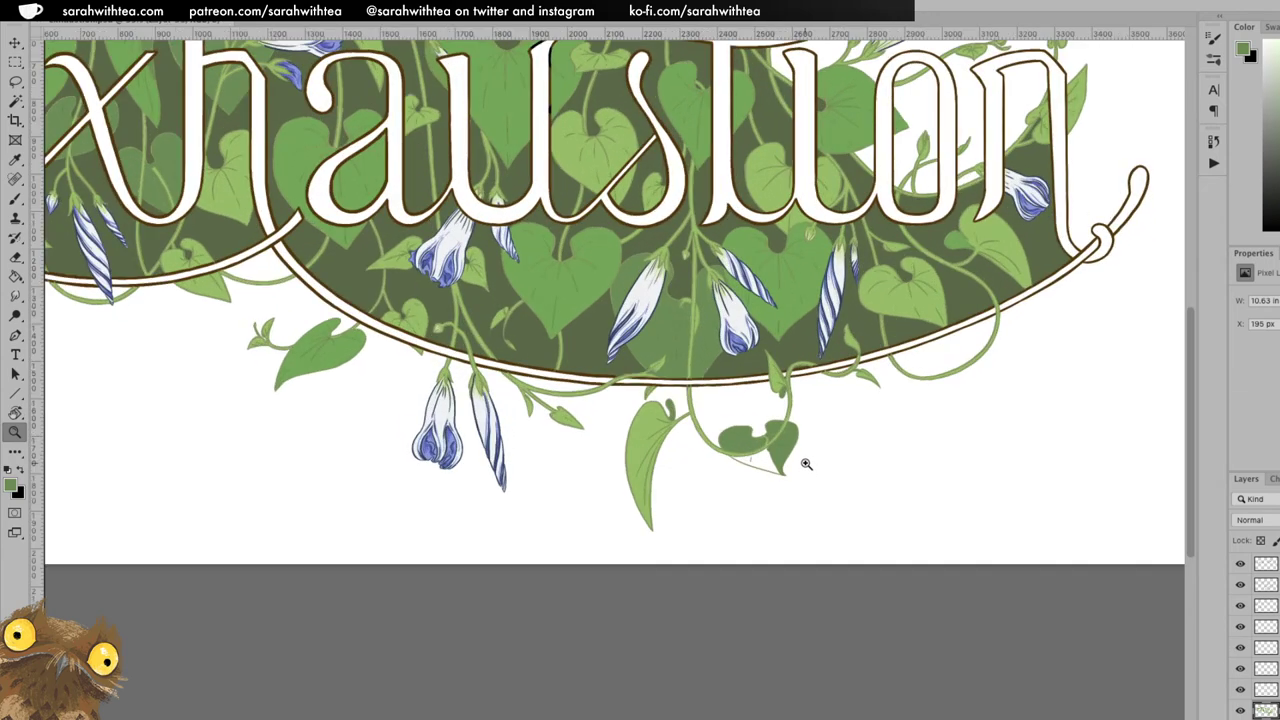
left_click(806, 464)
left_click(806, 464)
left_click(806, 465)
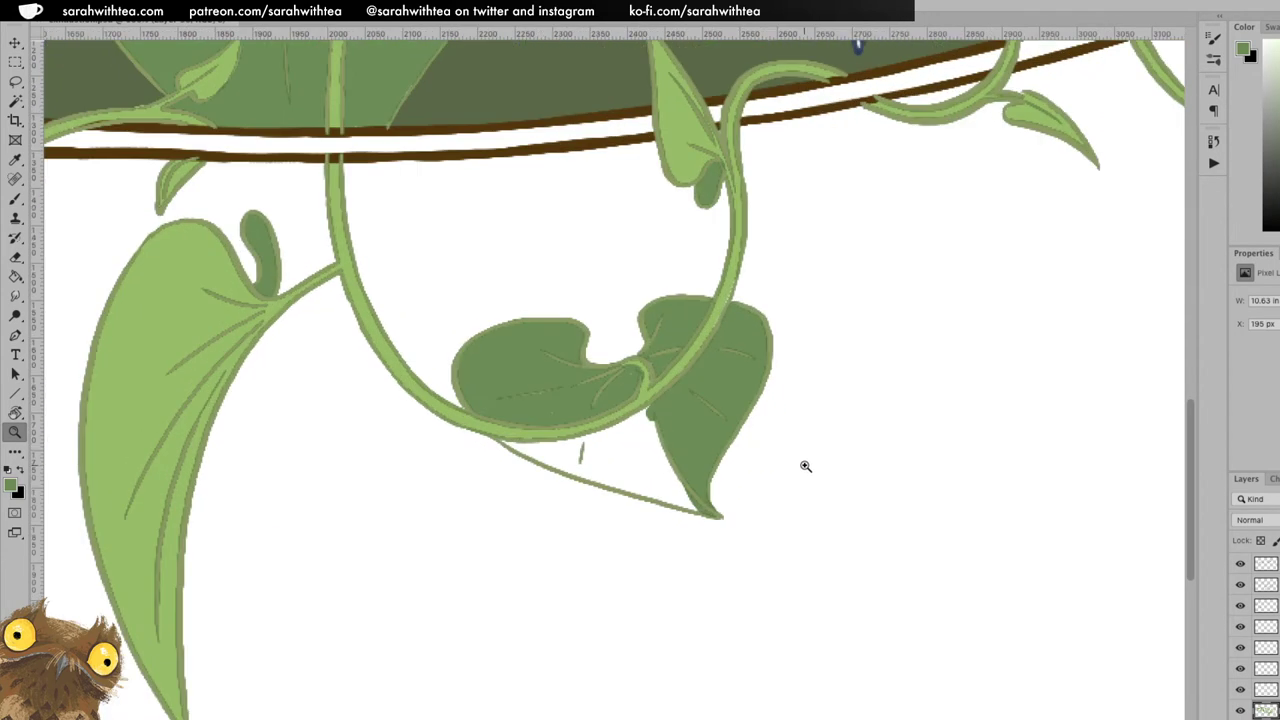
key("b")
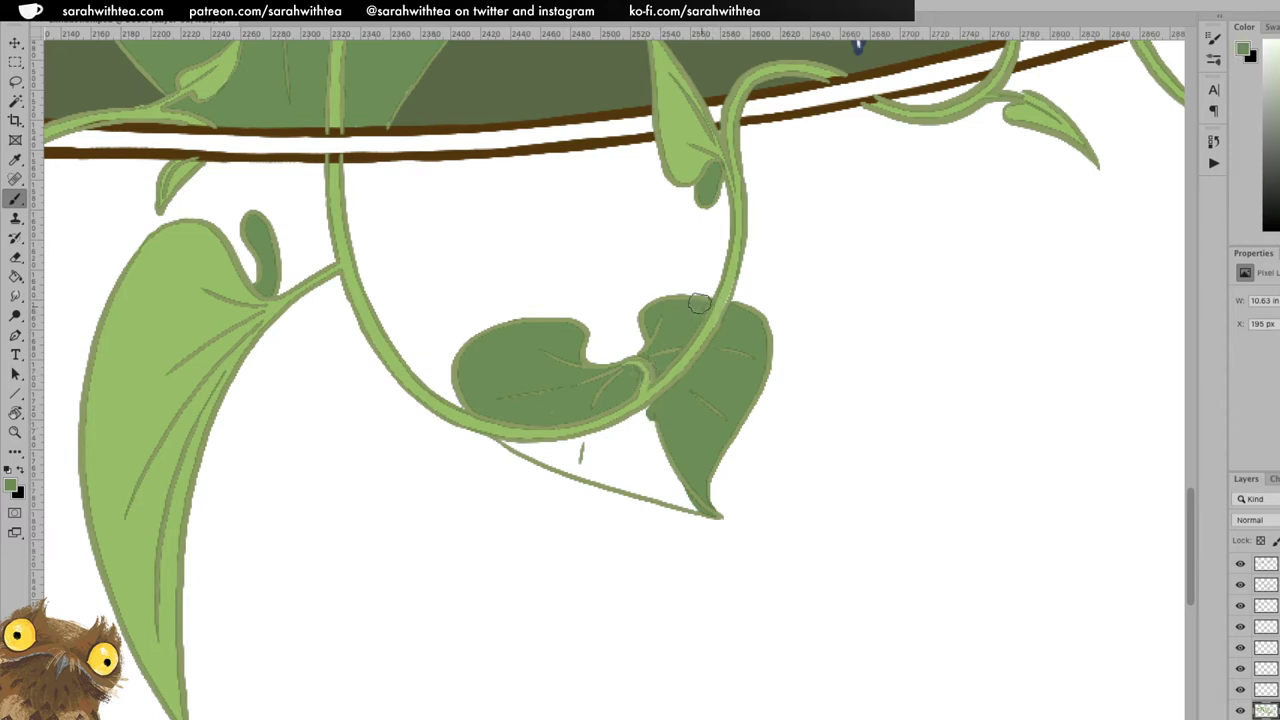
key("r")
left_click_drag(760, 258, 574, 433)
mouse_move(551, 473)
left_mouse_down()
mouse_move(545, 512)
mouse_move(520, 319)
mouse_move(537, 373)
mouse_move(533, 350)
mouse_move(575, 416)
mouse_move(550, 379)
mouse_move(620, 438)
mouse_move(615, 462)
mouse_move(541, 374)
mouse_move(562, 444)
mouse_move(553, 478)
mouse_move(580, 443)
left_mouse_up()
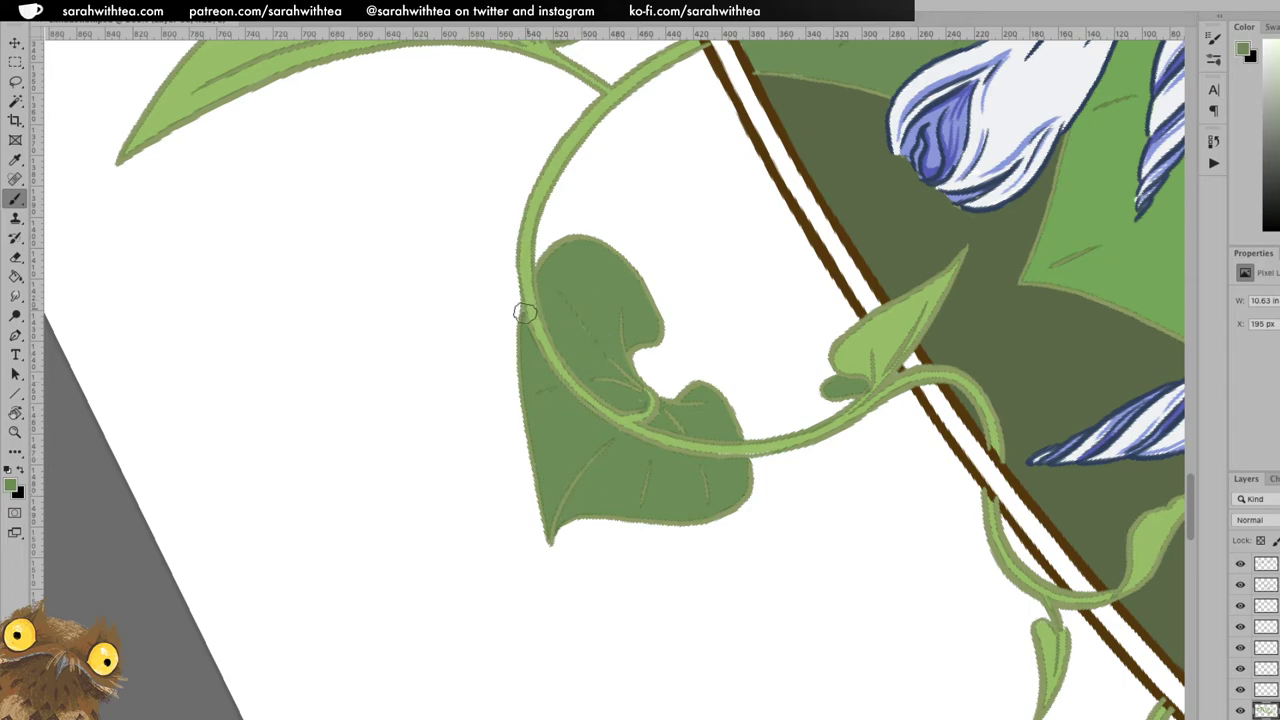
scroll(524, 338, "down", 2)
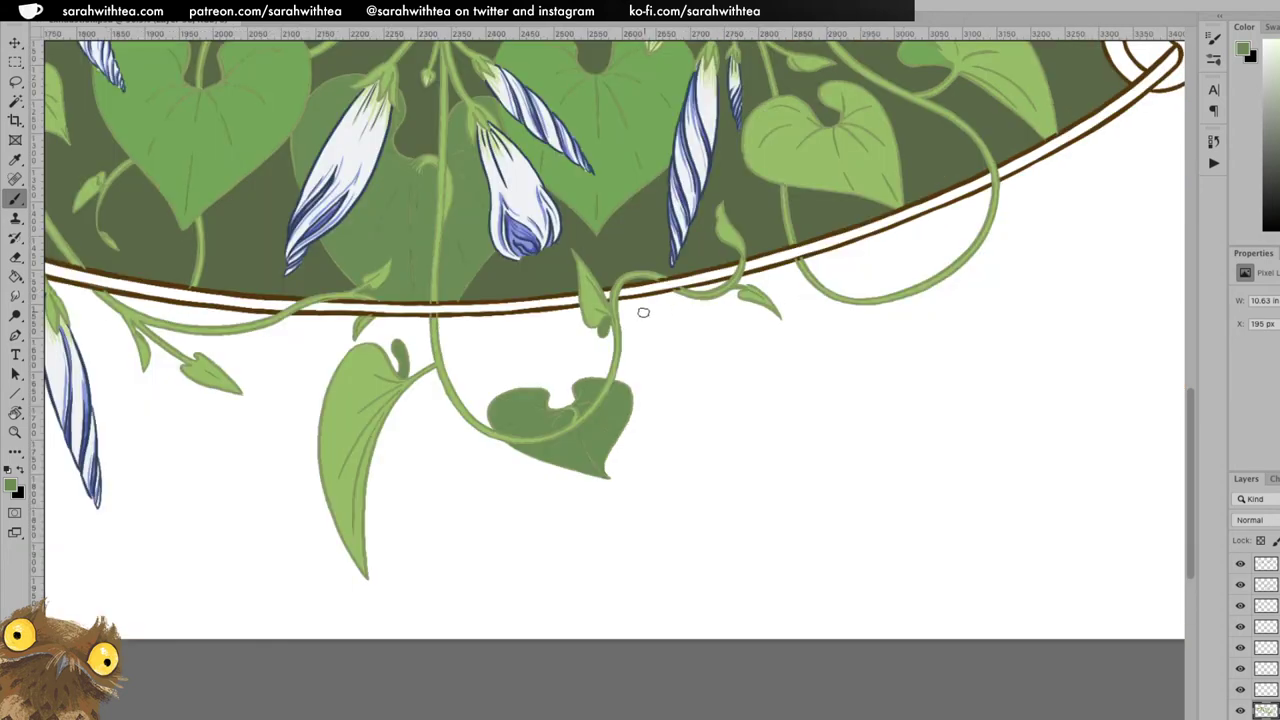
Reset the canvas rotation and paint the curled flap of the light green leaf above the letter a with mid green.
key("z")
left_click(707, 334, "alt")
left_click(707, 338, "alt")
left_click(707, 340, "alt")
left_click_drag(724, 359, 951, 372)
key("ctrl+r")
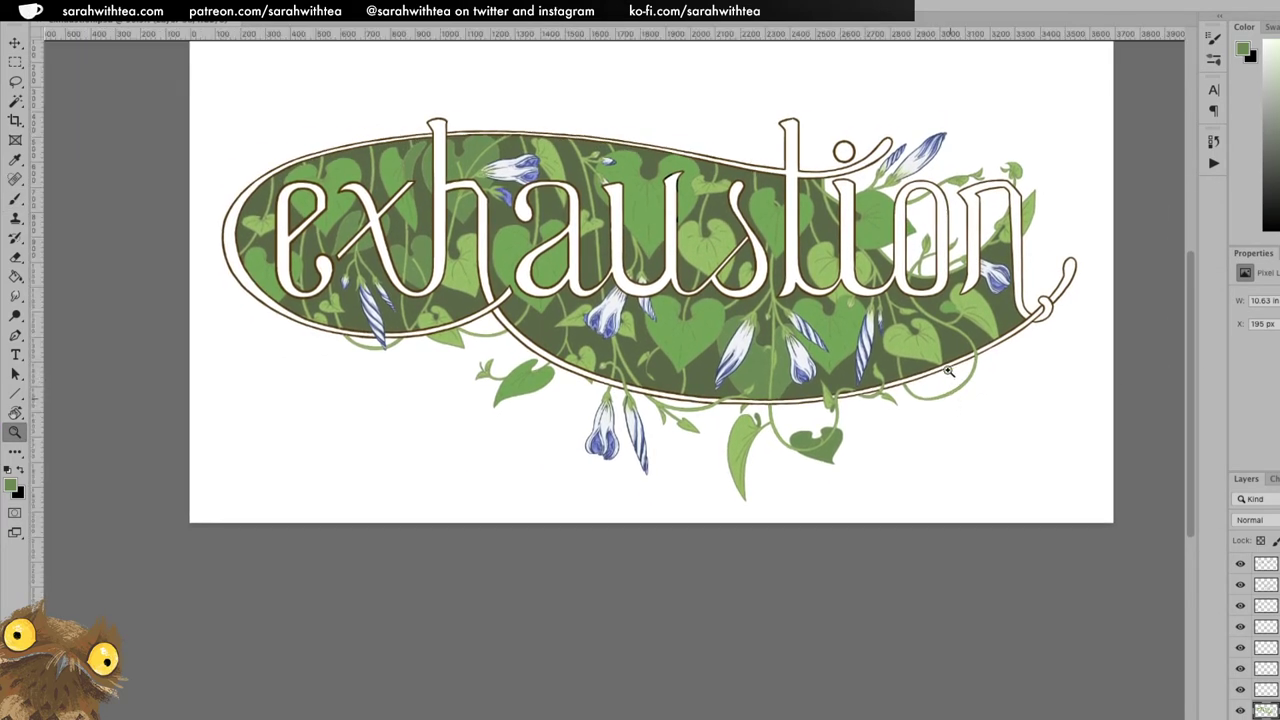
left_click(552, 158)
left_click(558, 152)
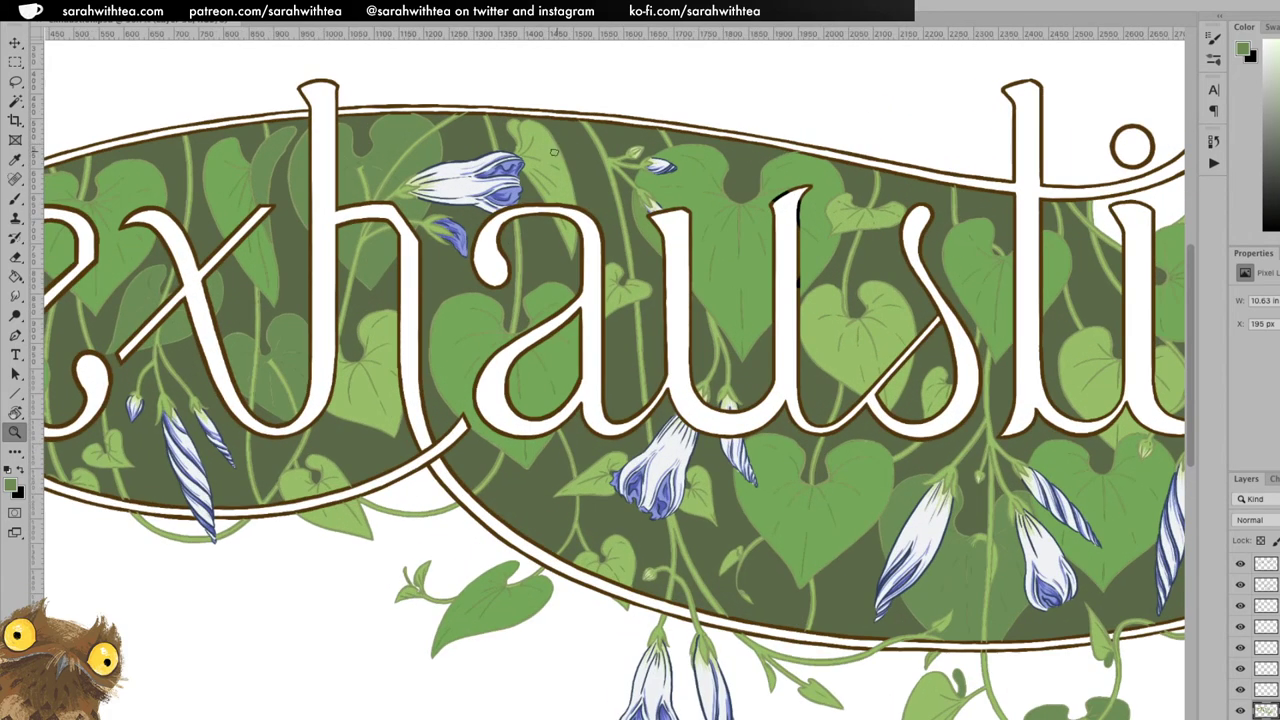
key("b")
key("z")
left_click(520, 125)
key("b")
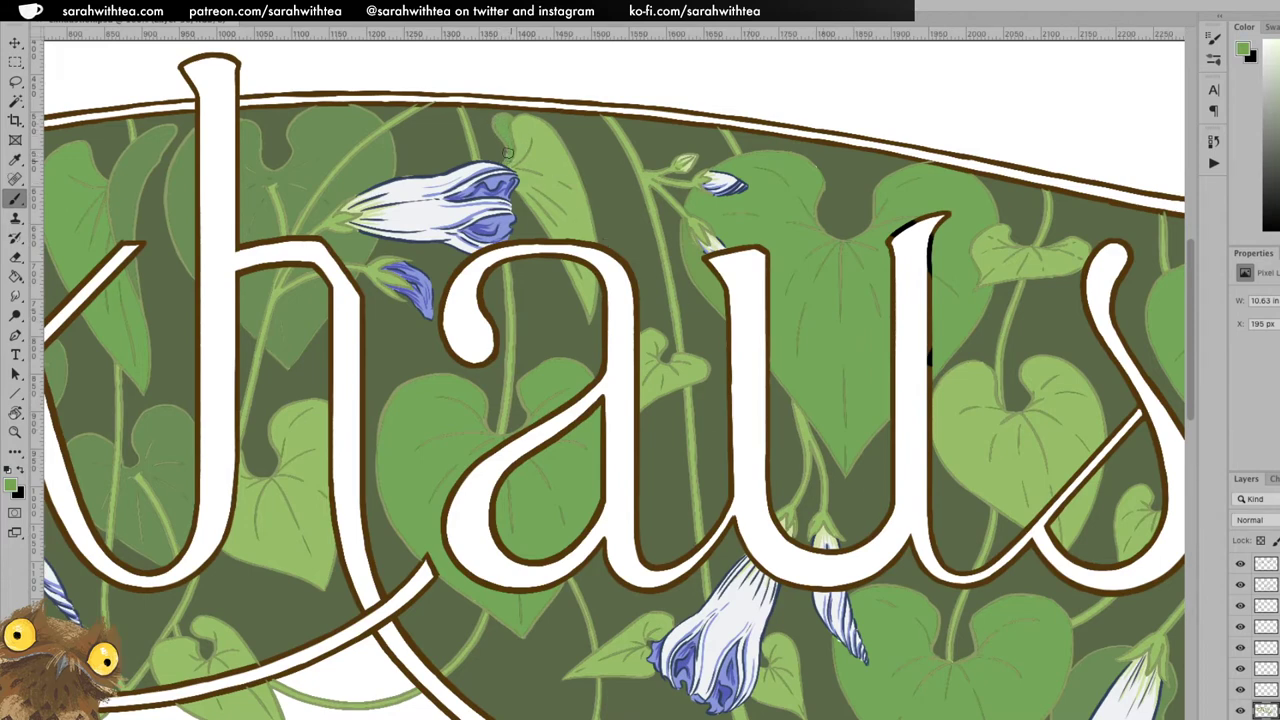
Paint the small curled leaf above the letter n with mid green.
left_click_drag(869, 523, 634, 280)
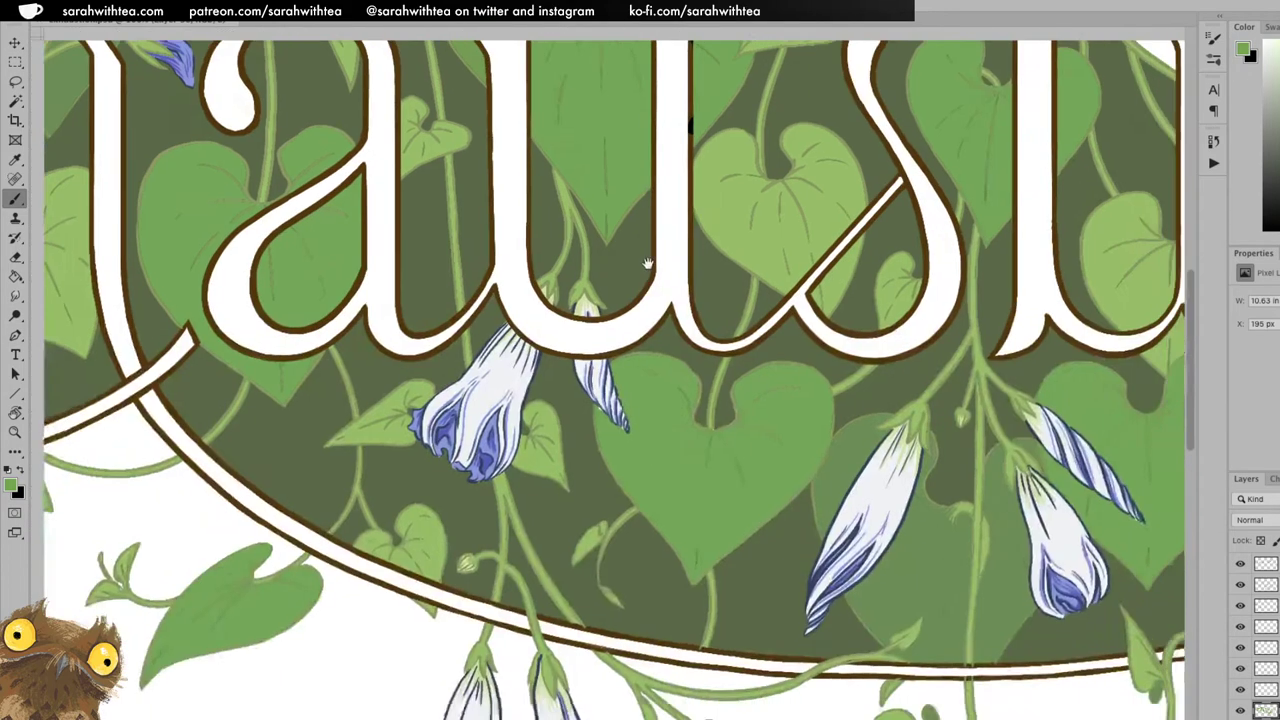
left_click_drag(884, 352, 868, 332)
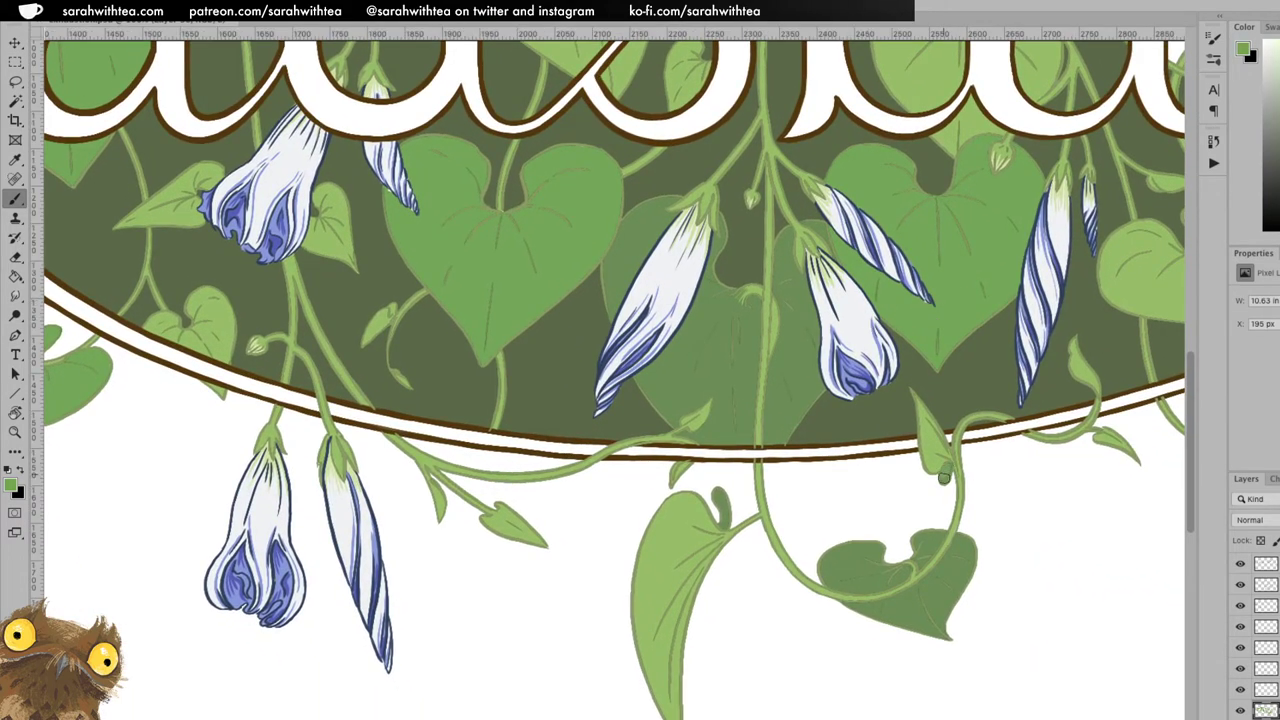
left_click_drag(1110, 419, 920, 486)
left_click_drag(926, 402, 906, 559)
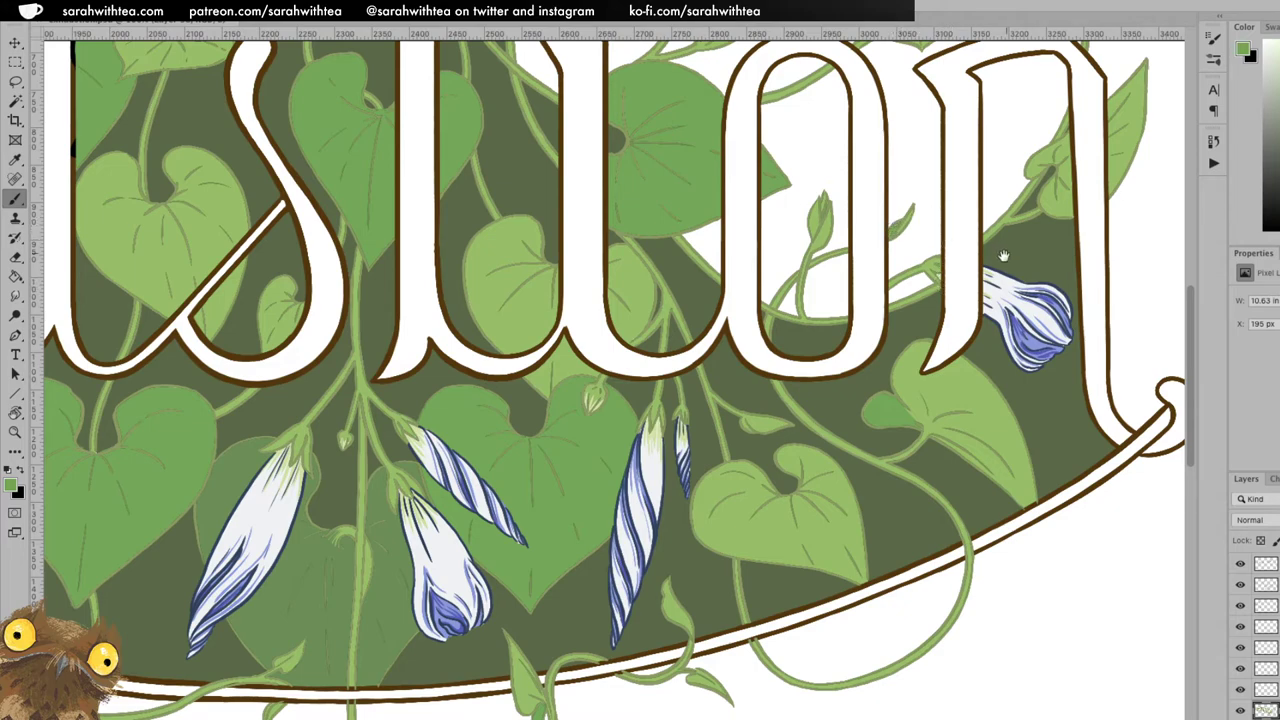
scroll(950, 340, "up", 5)
left_click_drag(948, 344, 952, 352)
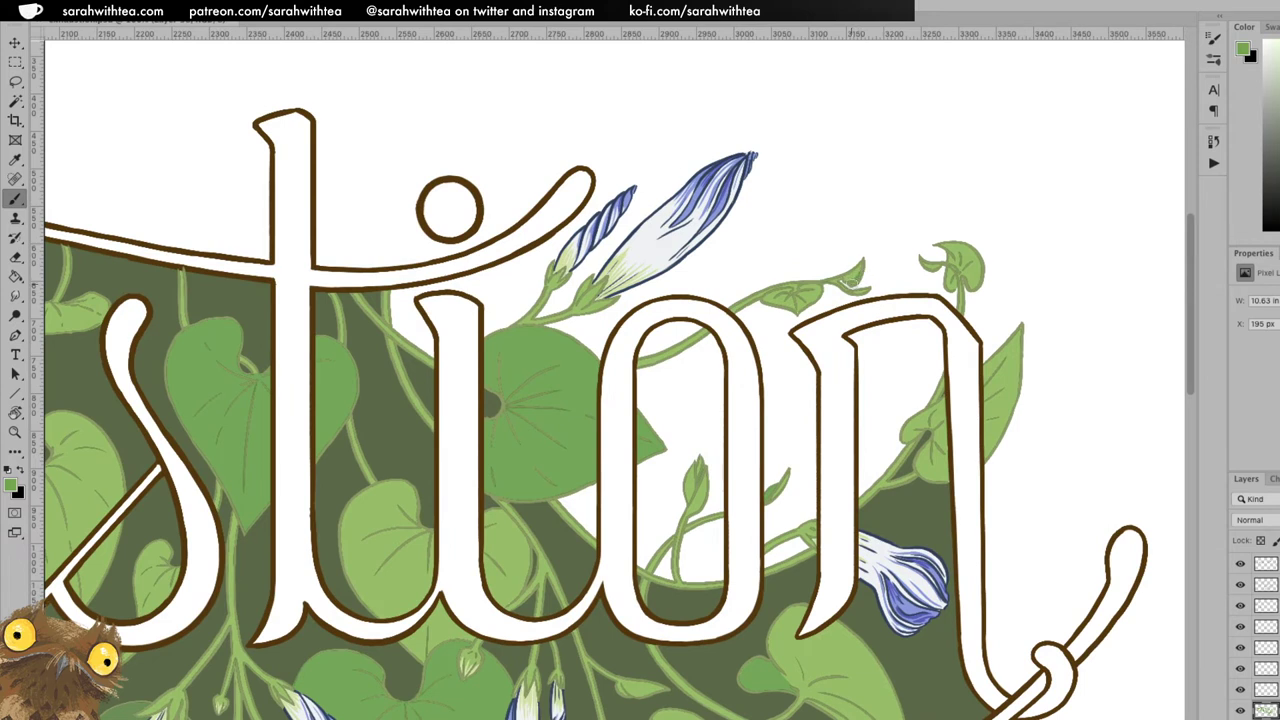
mouse_move(954, 262)
left_mouse_down()
mouse_move(946, 248)
mouse_move(969, 275)
mouse_move(974, 262)
mouse_move(953, 286)
mouse_move(952, 264)
left_mouse_up()
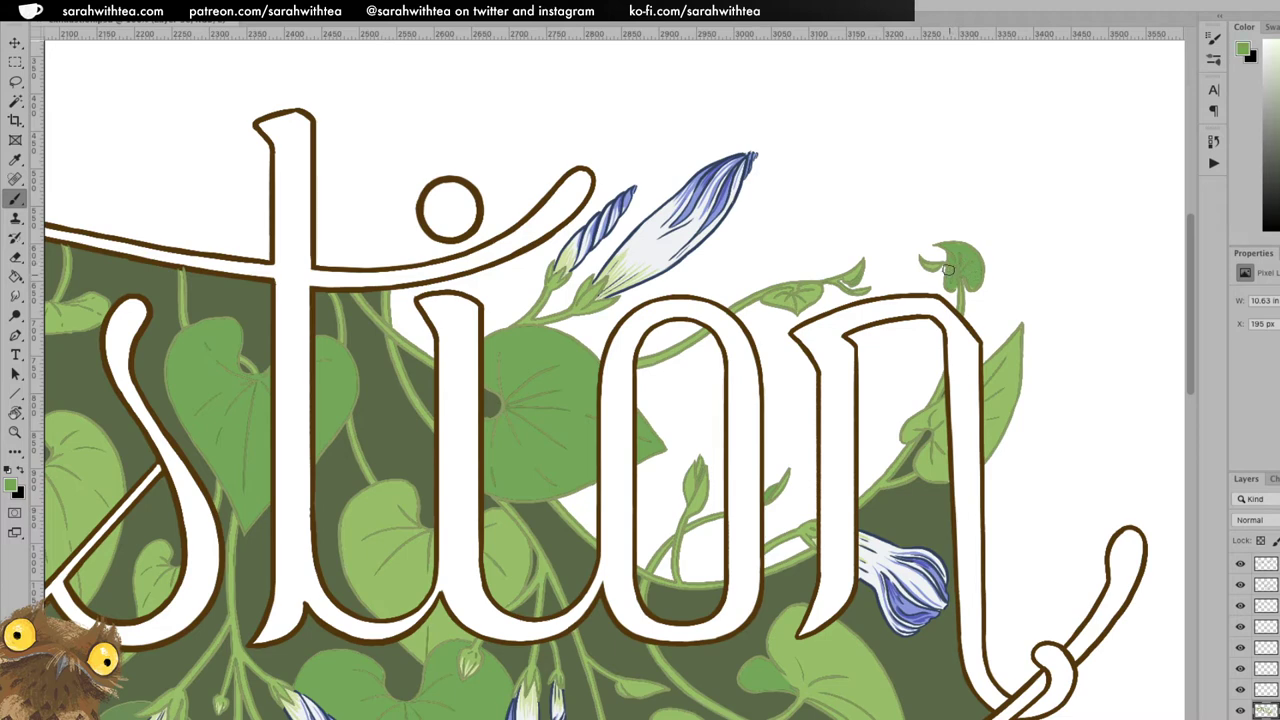
key("z")
left_click(766, 464, "alt")
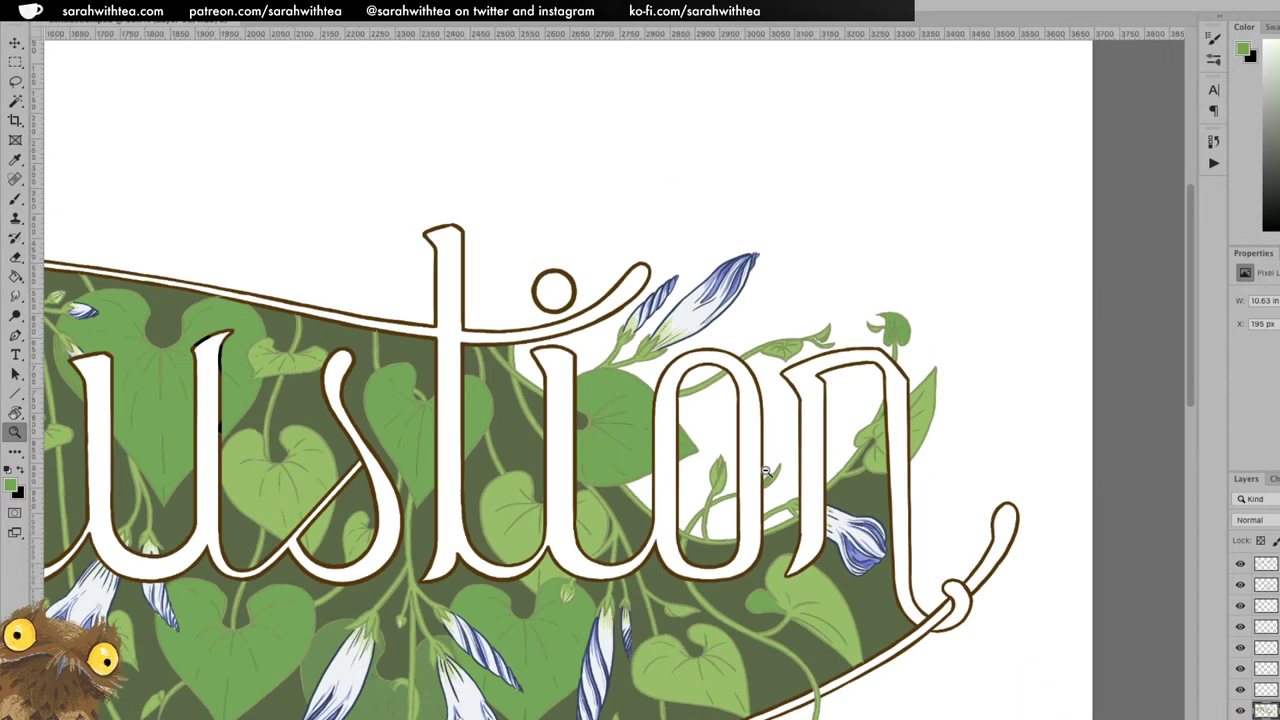
Open the recent "anxiety" artwork and sample the olive green of the upper violet's sepals as the painting colour.
left_click(766, 480, "alt")
left_click(766, 496, "alt")
left_click_drag(729, 483, 951, 426)
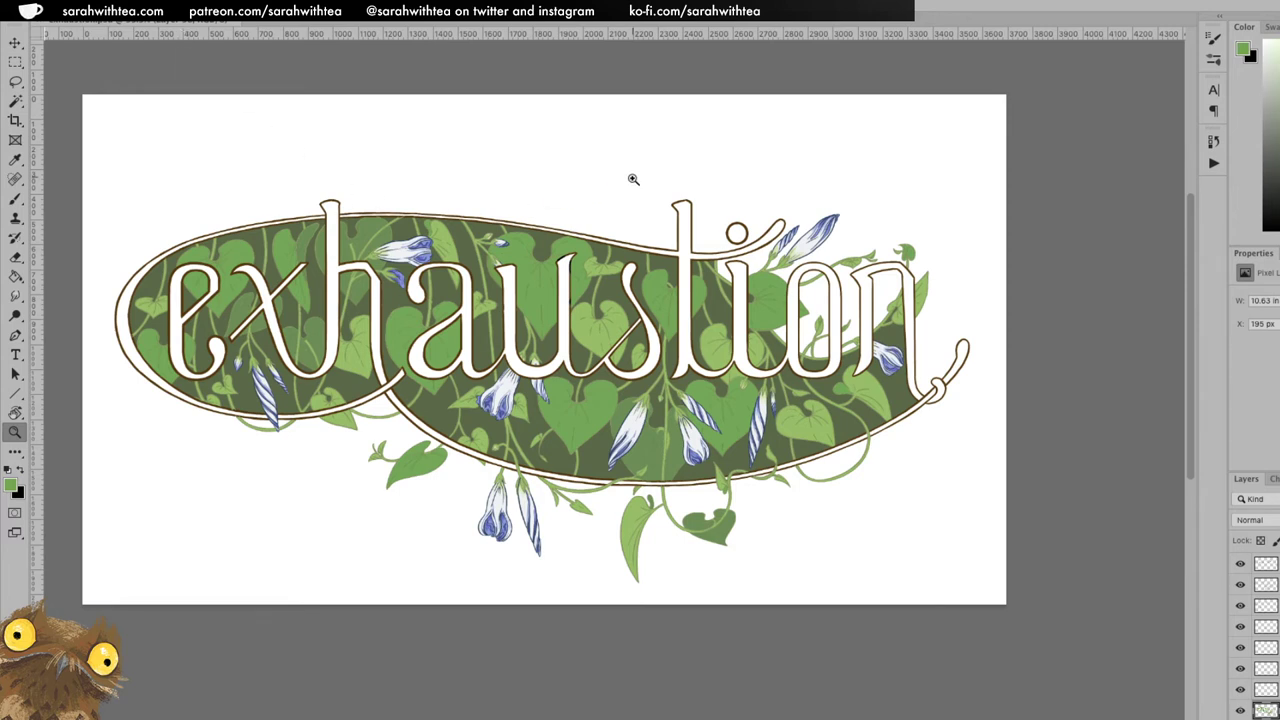
left_click(148, 12)
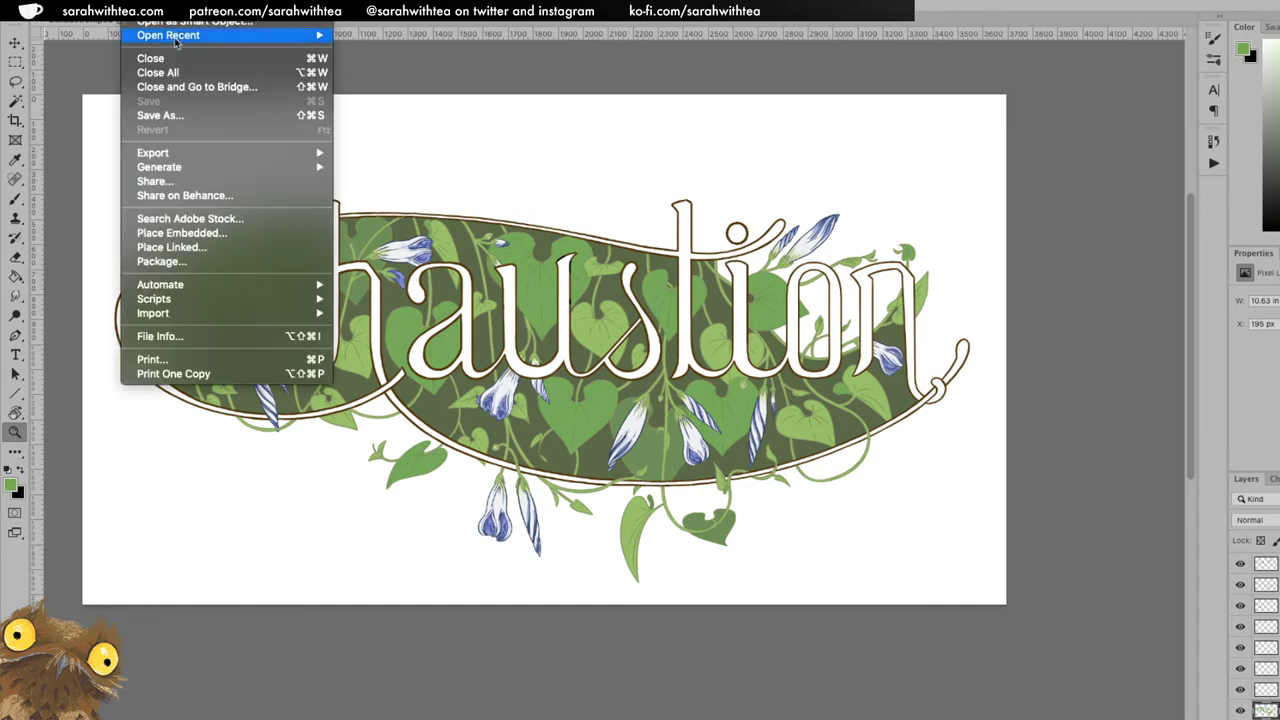
left_click(658, 159)
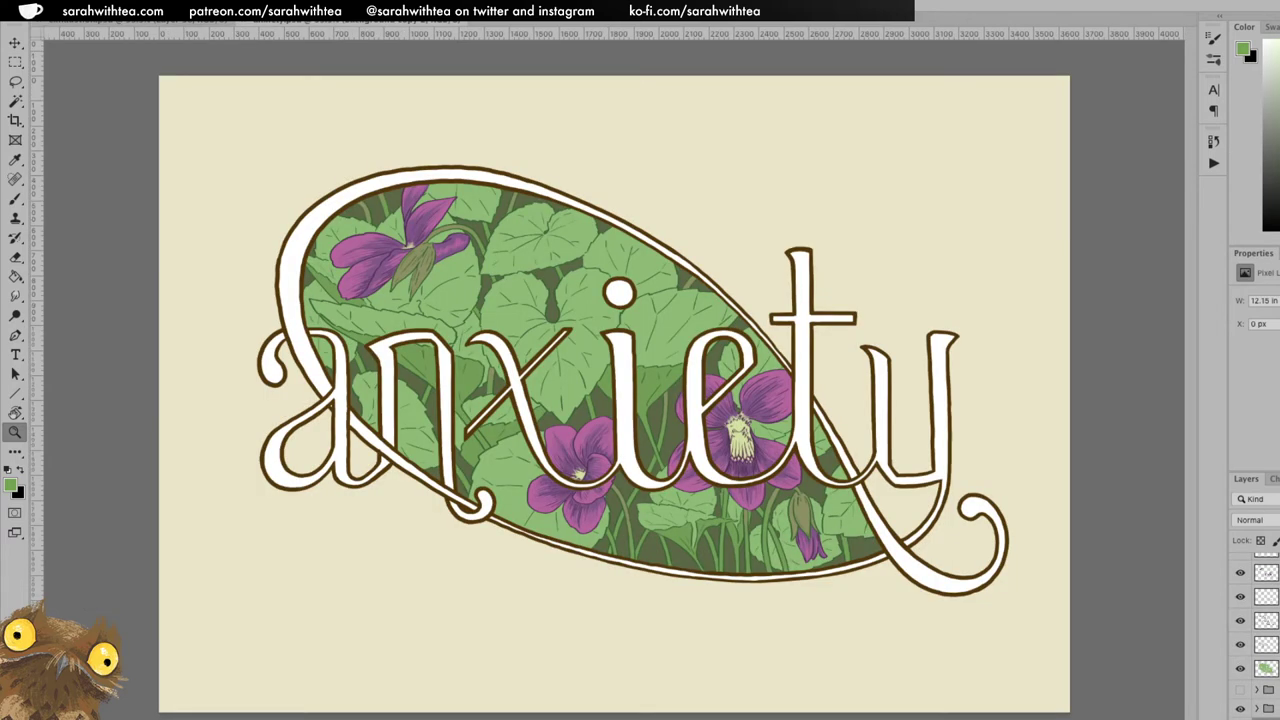
left_click(430, 258)
left_click(426, 283)
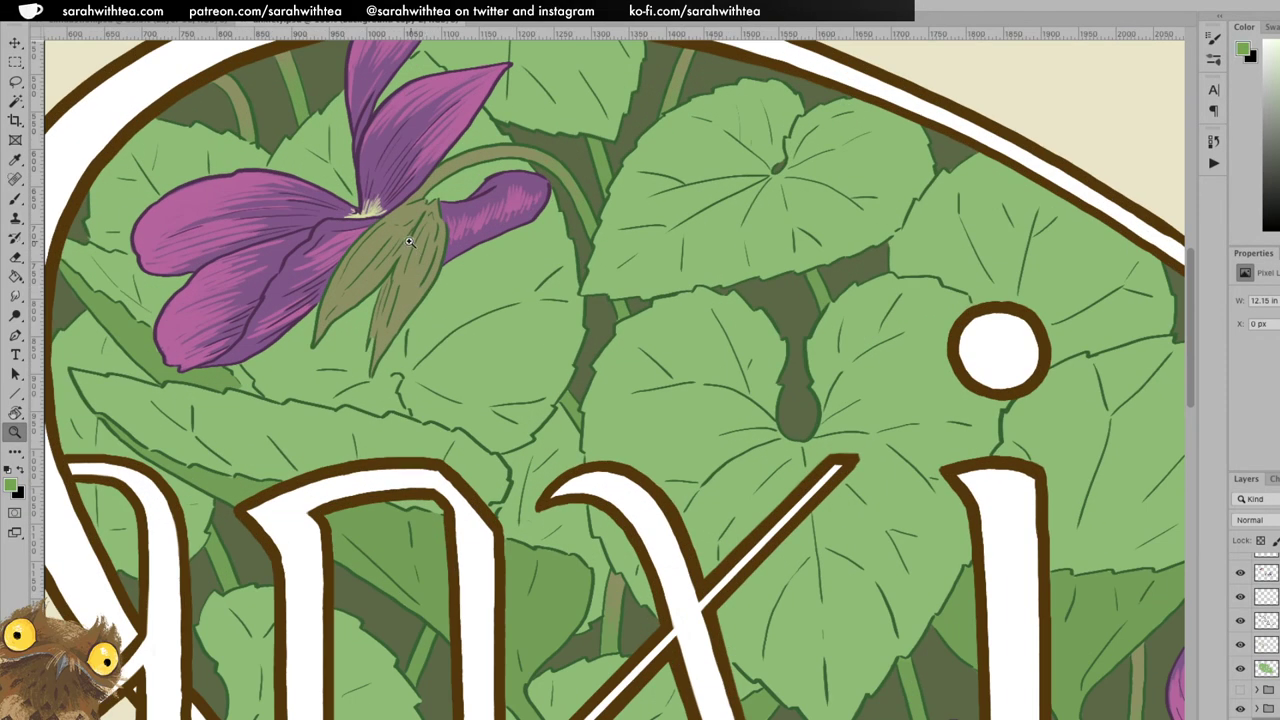
key("b")
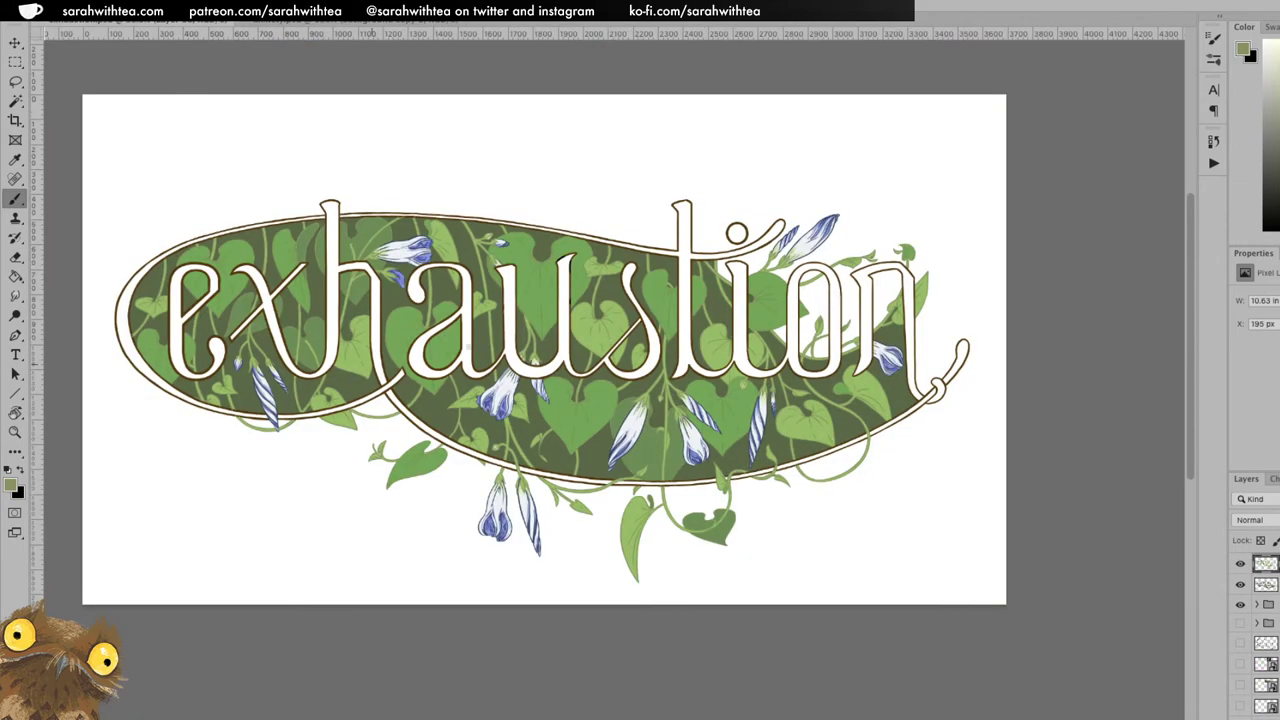
Return to the "exhaustion" artwork and shade the top of the bud stem inside the u in olive using Kyle's Inkbox Chisel 15 Shift.
key("z")
left_click(597, 355)
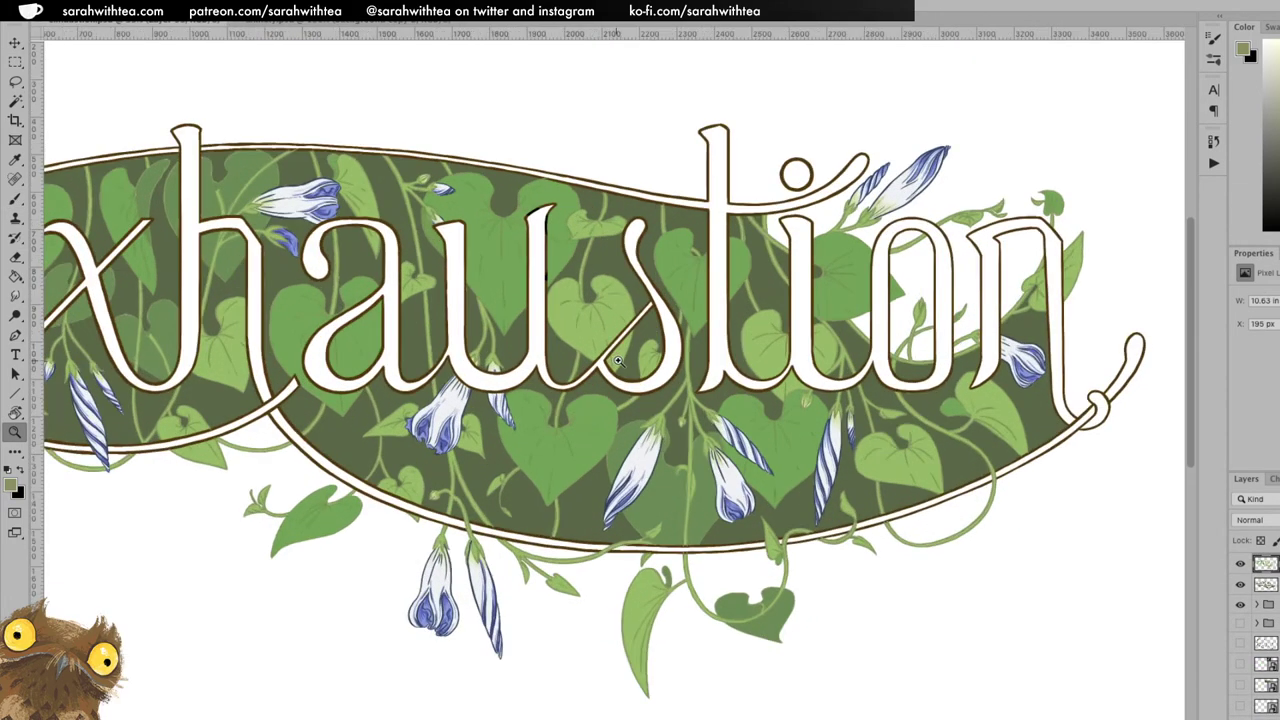
left_click(456, 324)
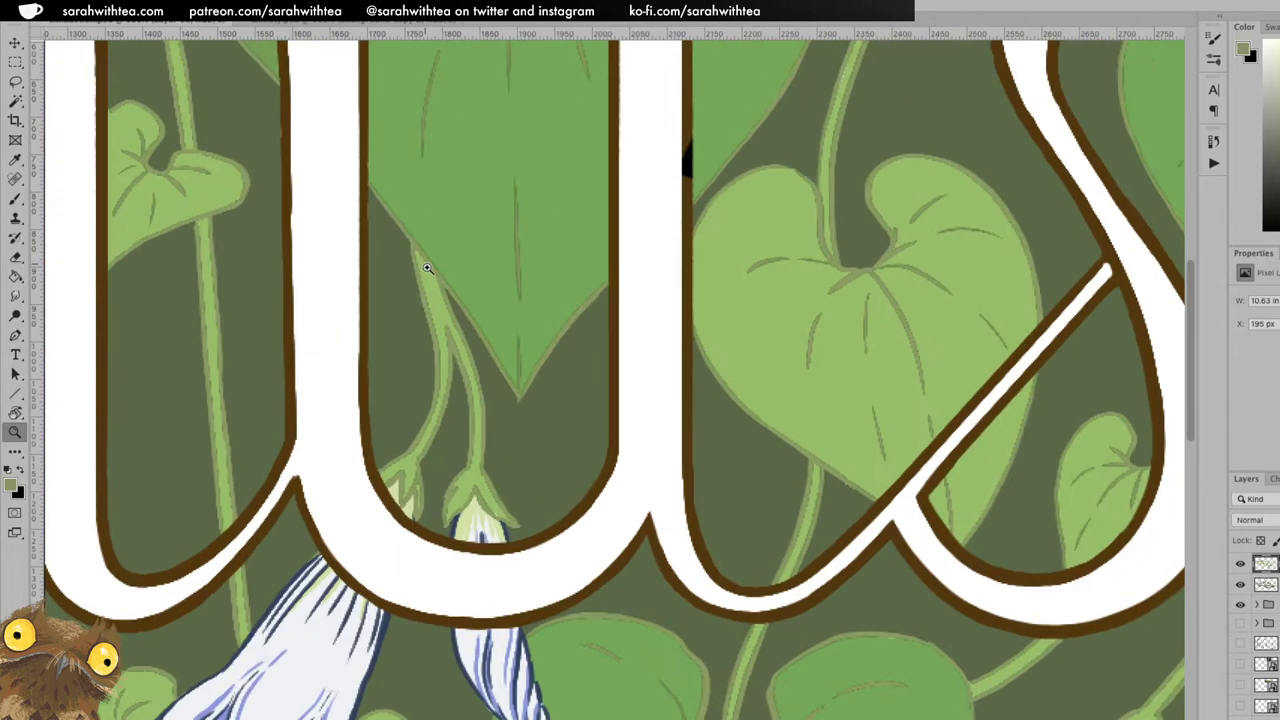
left_click(425, 258)
key("b")
right_click(150, 60)
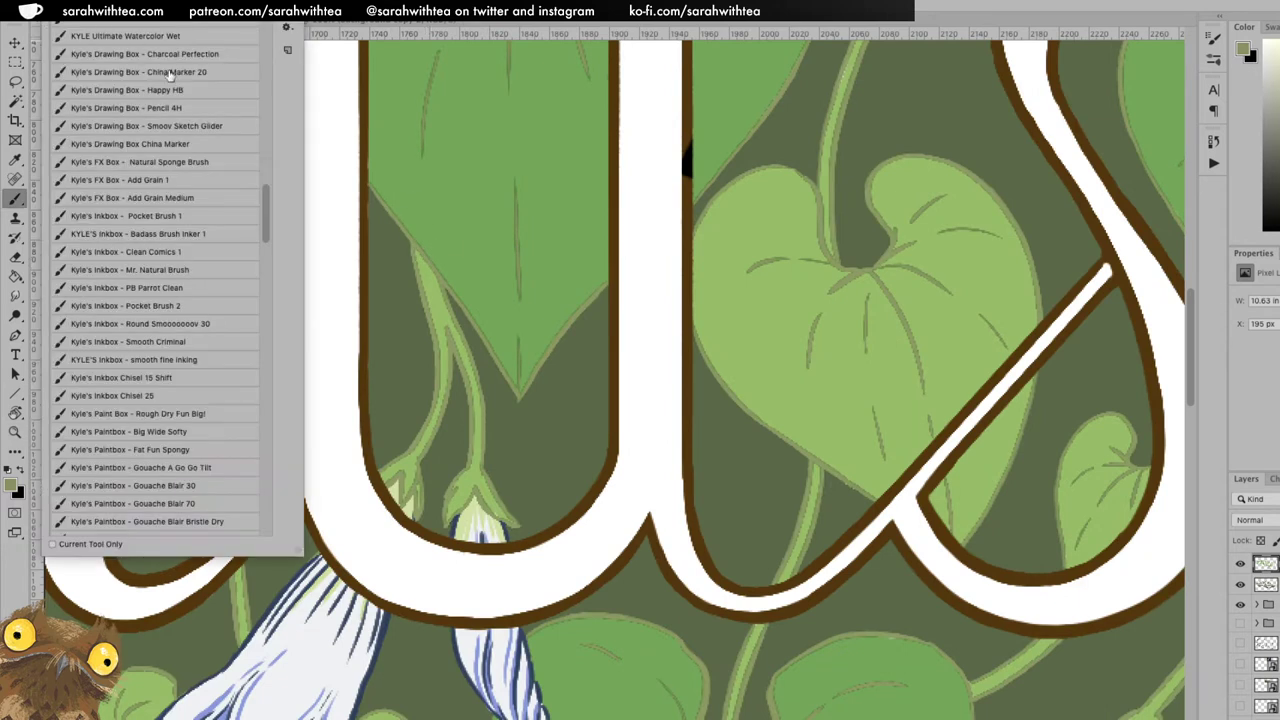
left_click(187, 382)
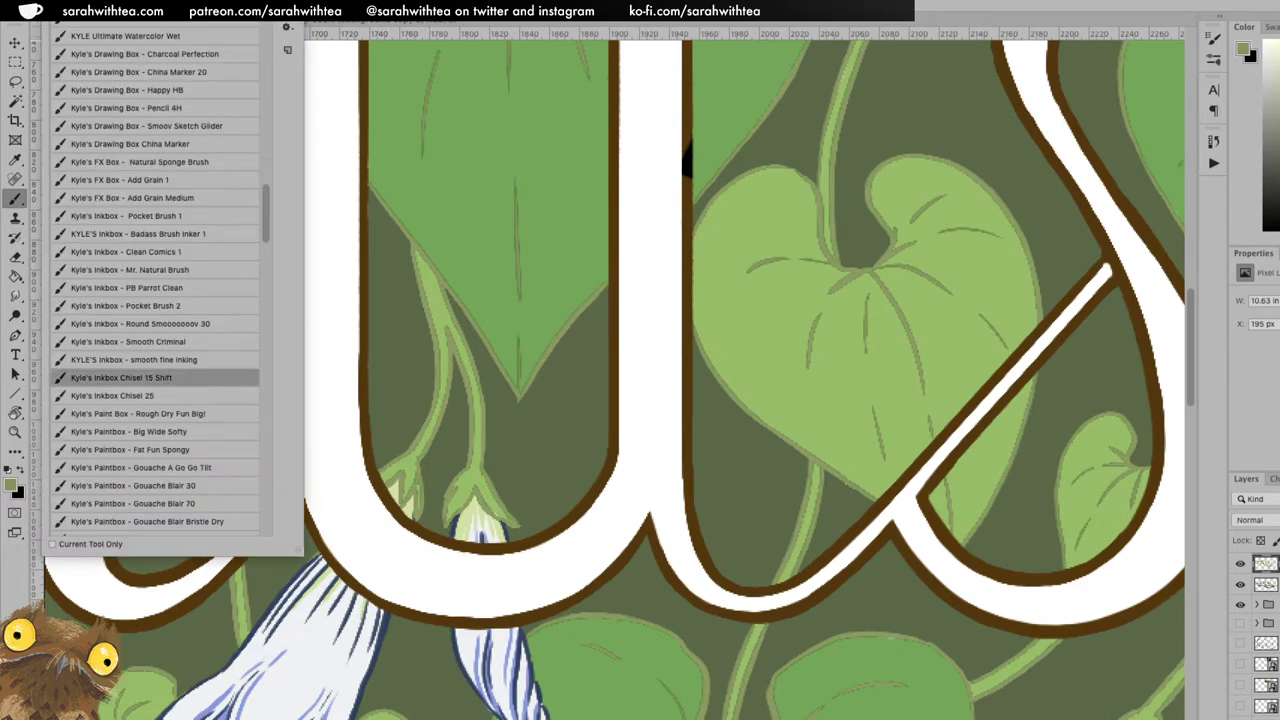
key("Return")
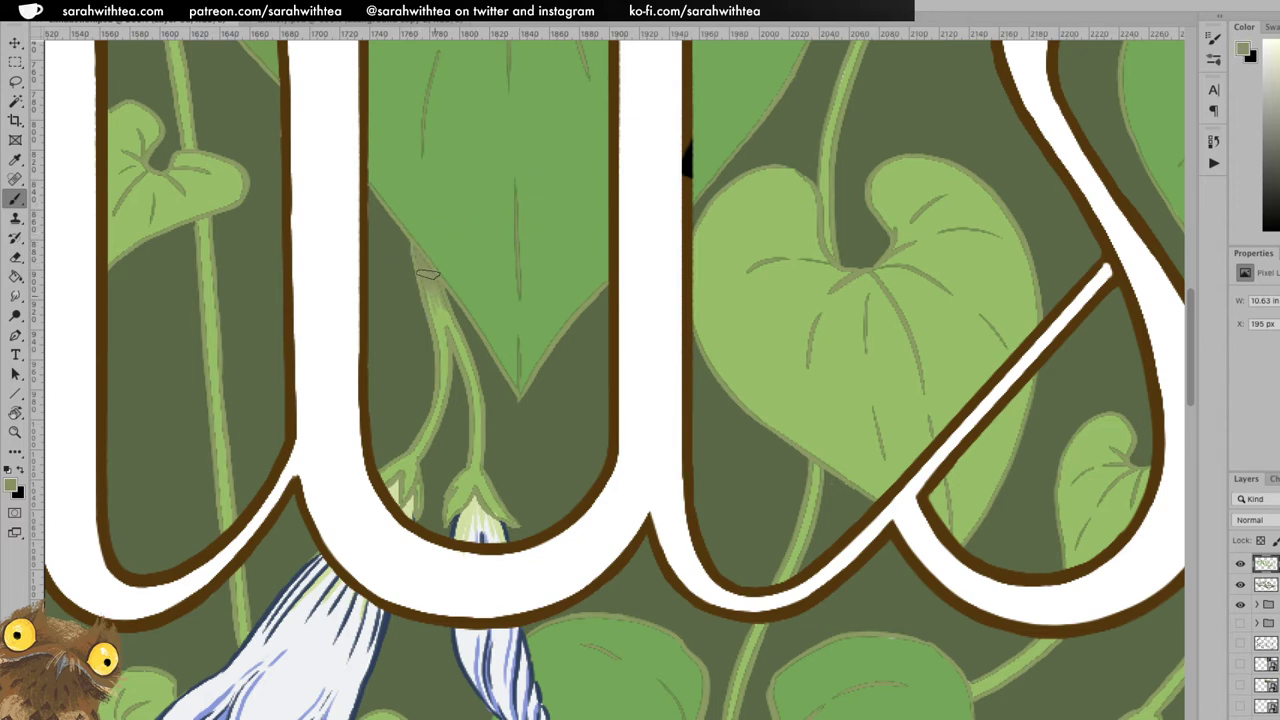
Shade the short vine between the upper frame and the large leaf behind the letter u with olive green.
left_click_drag(531, 195, 622, 584)
mouse_move(375, 102)
left_mouse_down()
mouse_move(389, 121)
mouse_move(574, 189)
mouse_move(711, 214)
left_mouse_up()
mouse_move(532, 226)
left_mouse_down()
mouse_move(587, 191)
mouse_move(612, 255)
left_mouse_up()
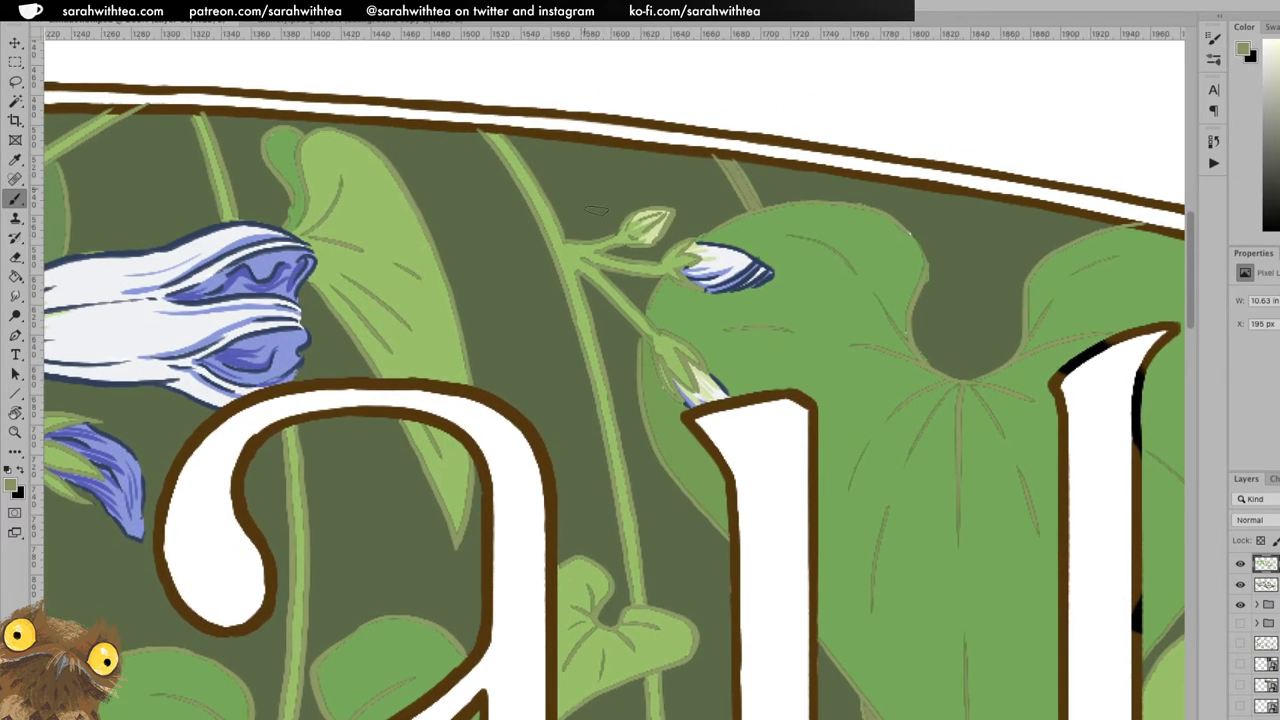
Shade the upper end of the budding vine between the letters a and u with olive green, starting at the frame.
key("z")
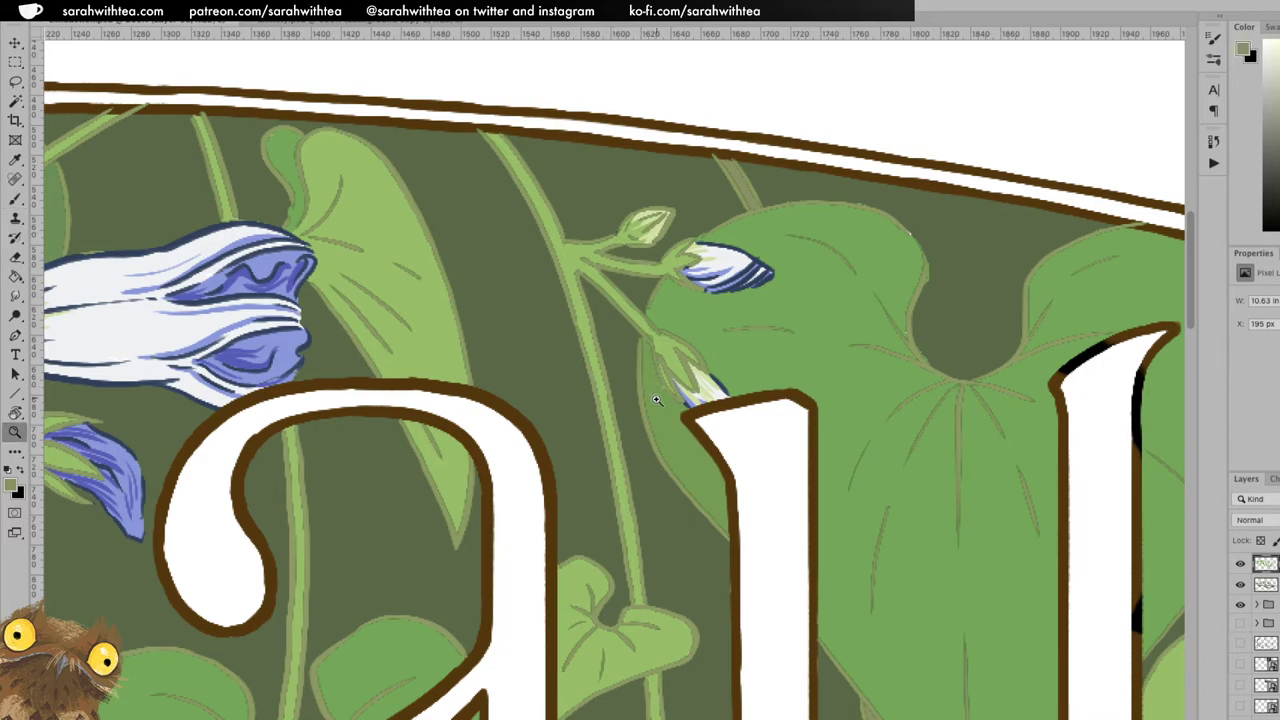
left_click(655, 415, "alt")
left_click(662, 435, "alt")
left_click(680, 466, "alt")
left_click_drag(700, 500, 633, 291)
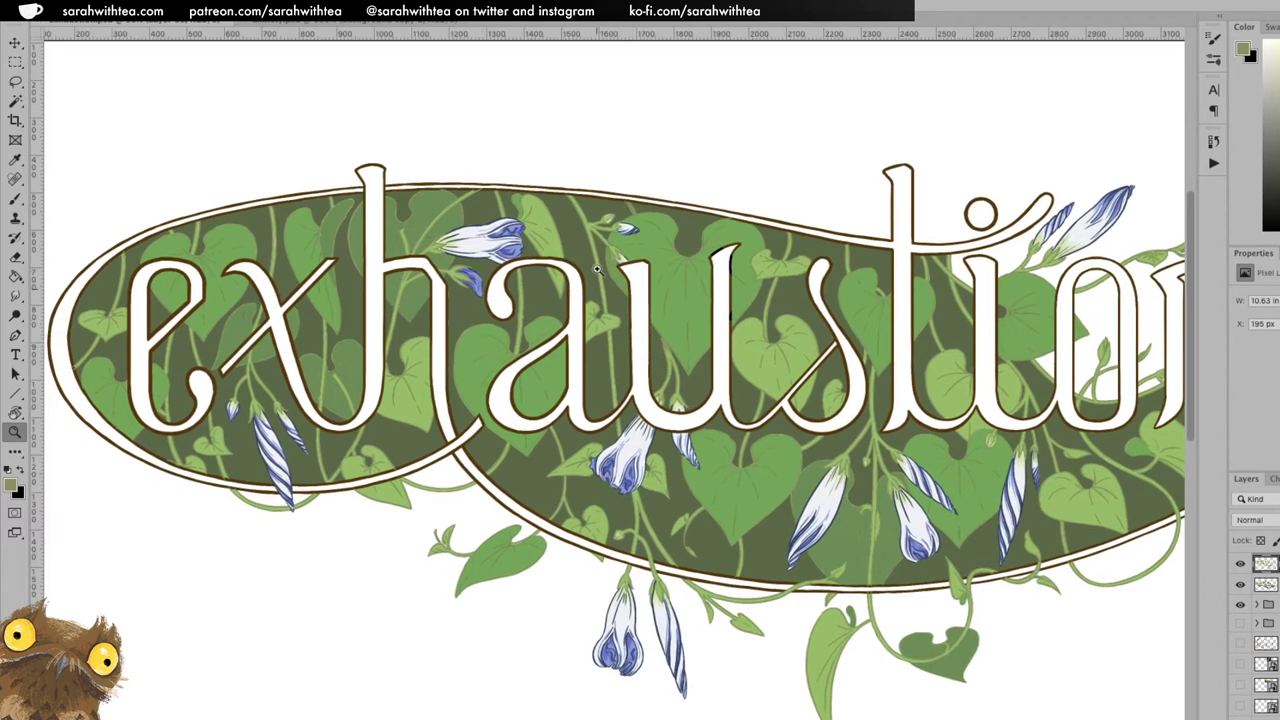
left_click(601, 218)
key("b")
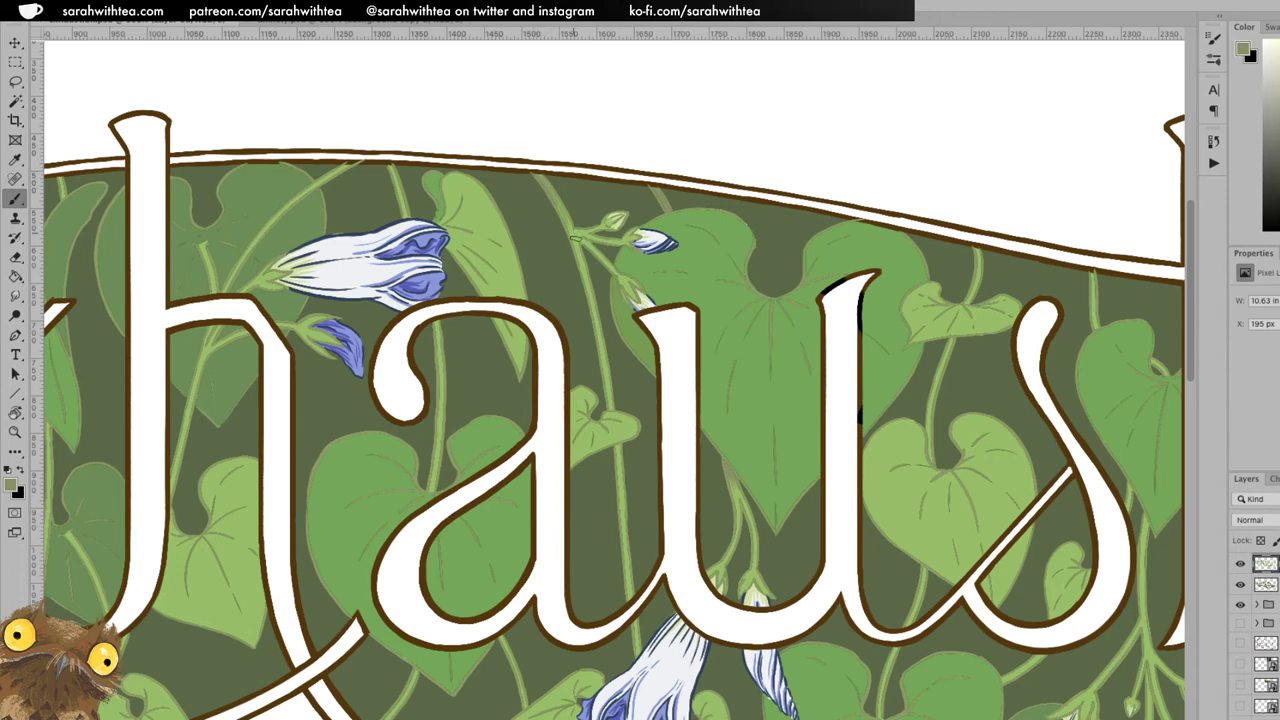
key("z")
left_click(591, 194)
left_click(597, 231)
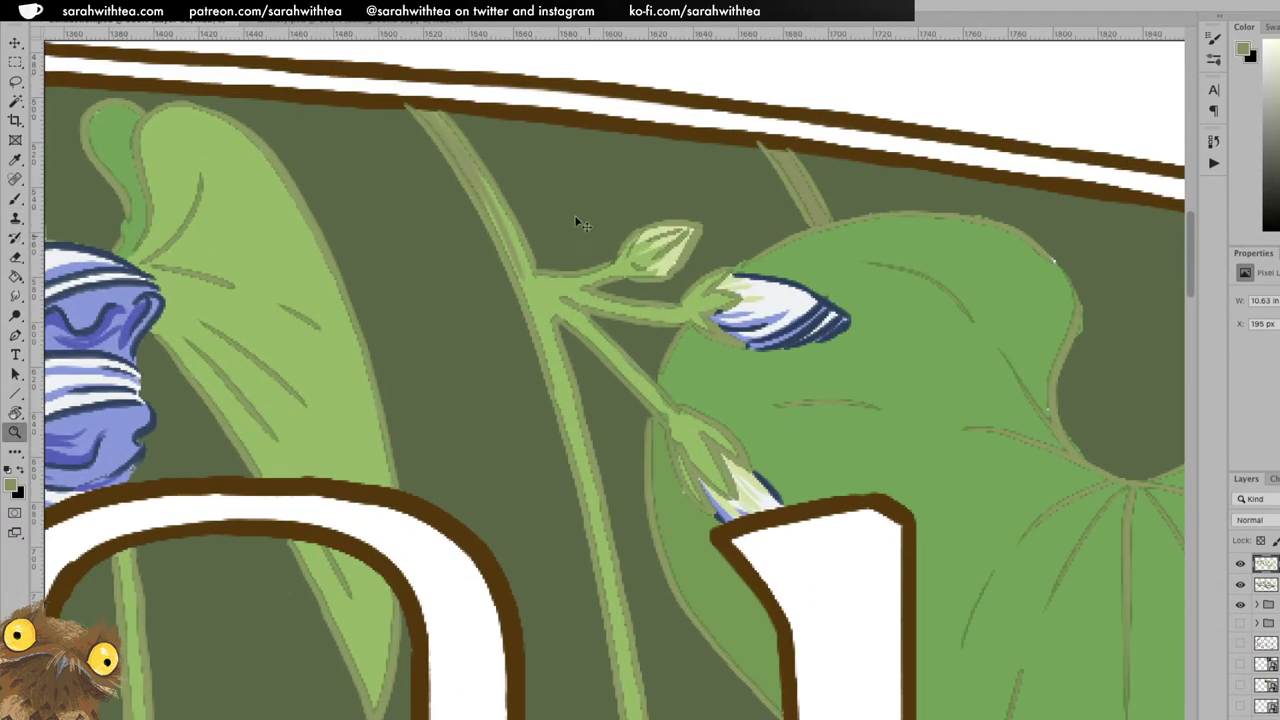
key("b")
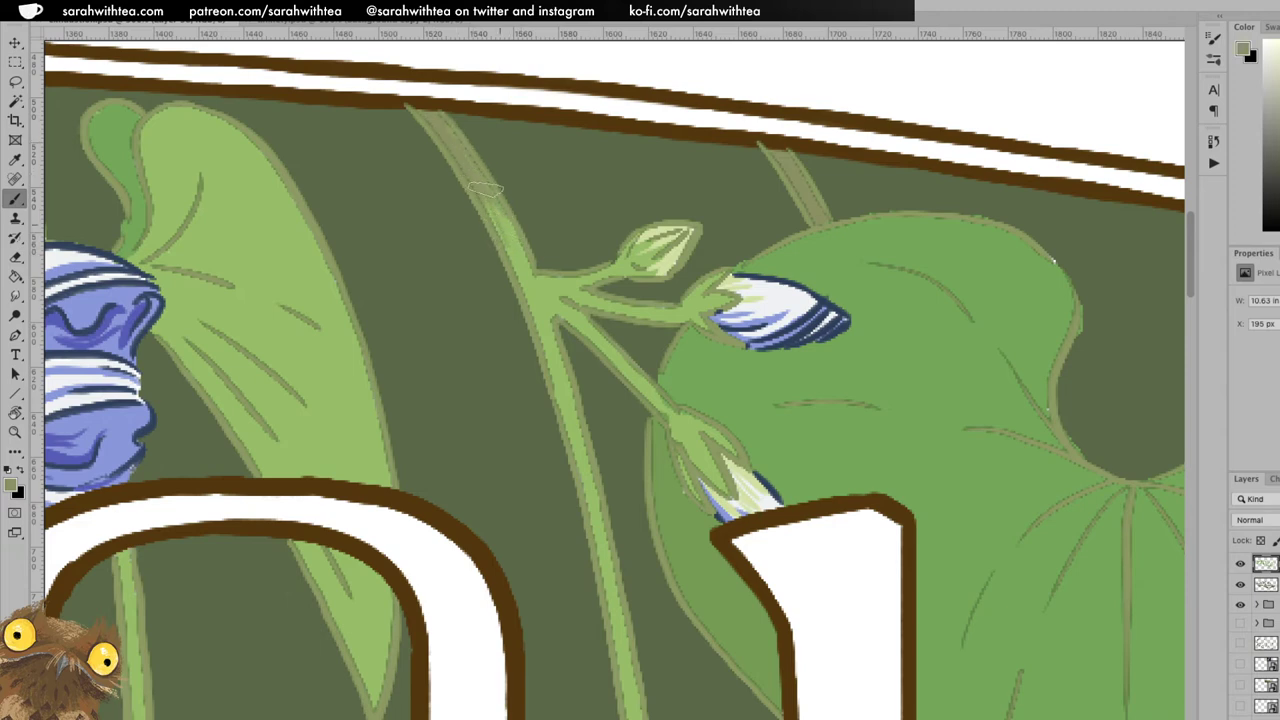
left_click_drag(486, 200, 850, 65)
Shade the vine that passes behind the blue and white flower with olive green, both above the flower and inside the letter a.
left_click_drag(486, 118, 692, 320)
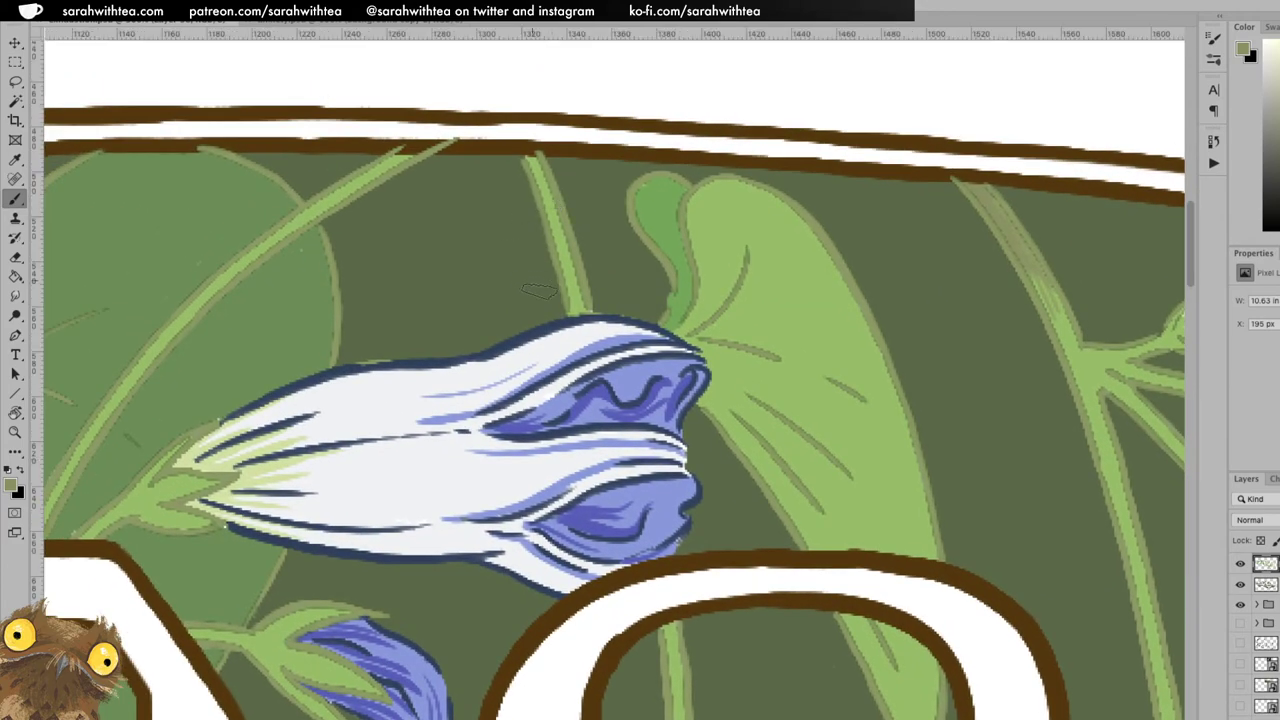
key("z")
left_click(582, 366, "alt")
left_click(580, 450, "alt")
left_click(580, 450, "alt")
left_click_drag(586, 496, 621, 371)
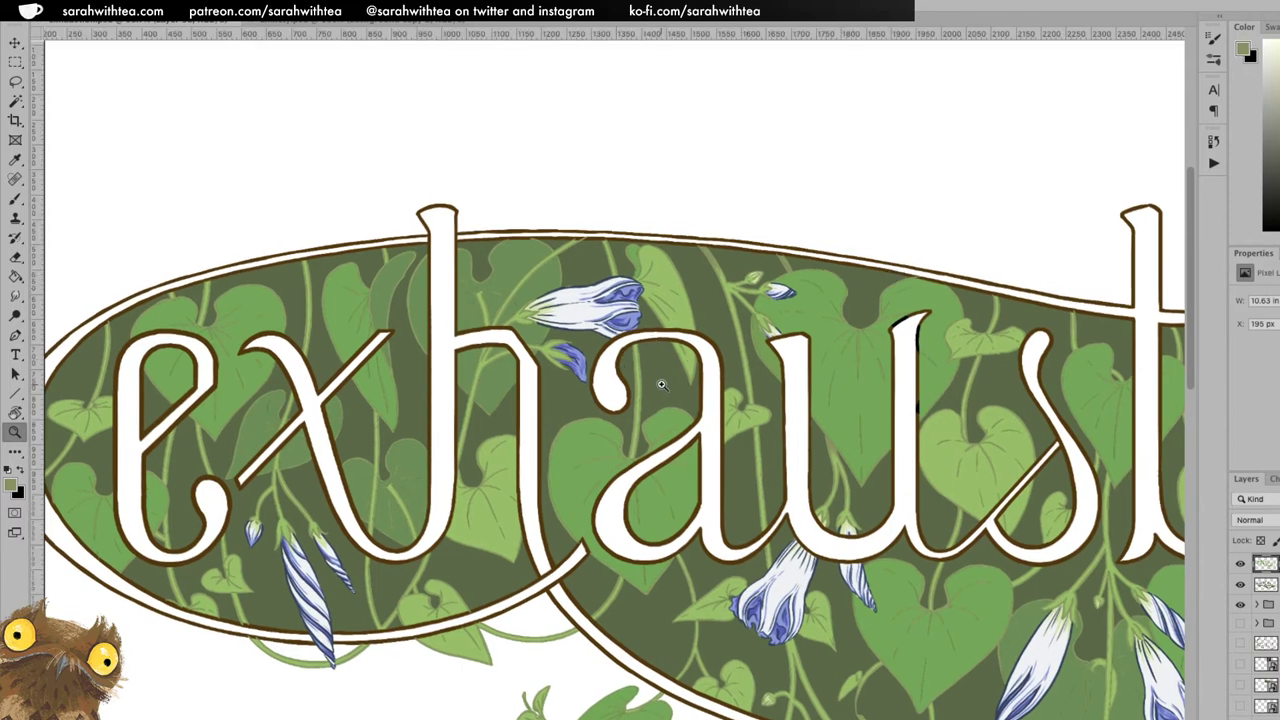
left_click(615, 358)
key("b")
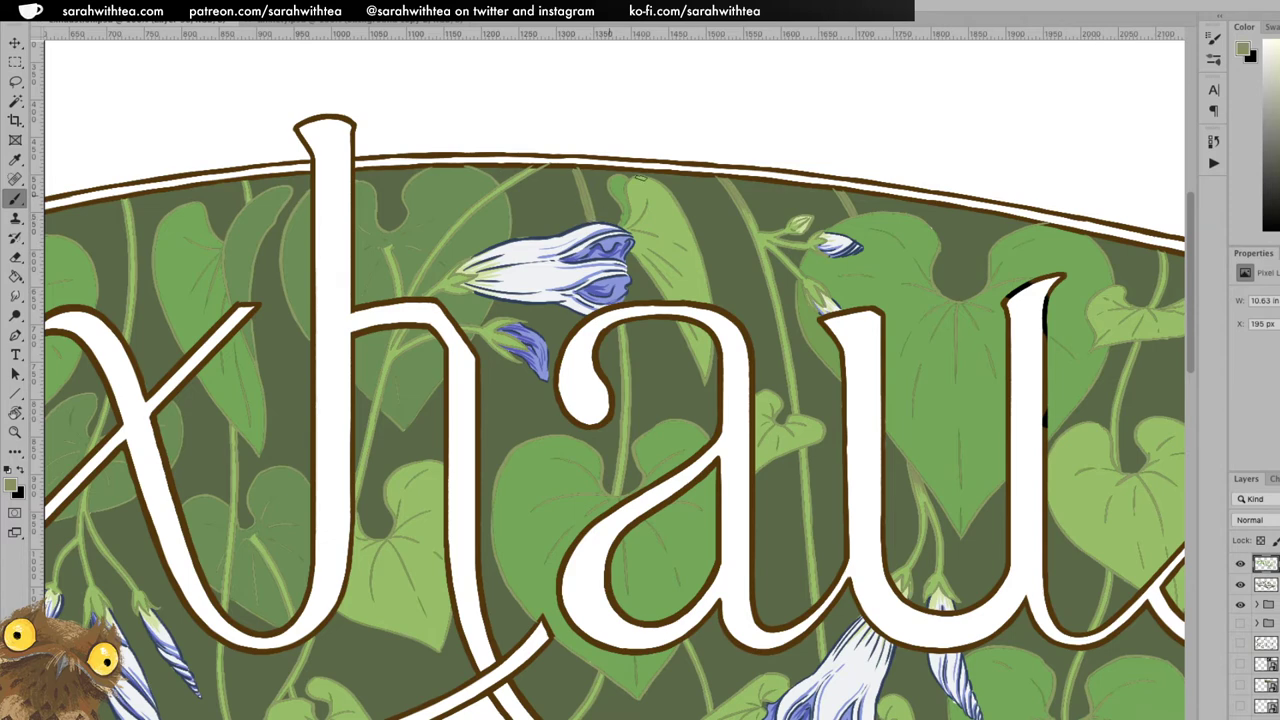
key("super+z")
key("z")
left_click(621, 208)
key("b")
left_click_drag(532, 128, 547, 181)
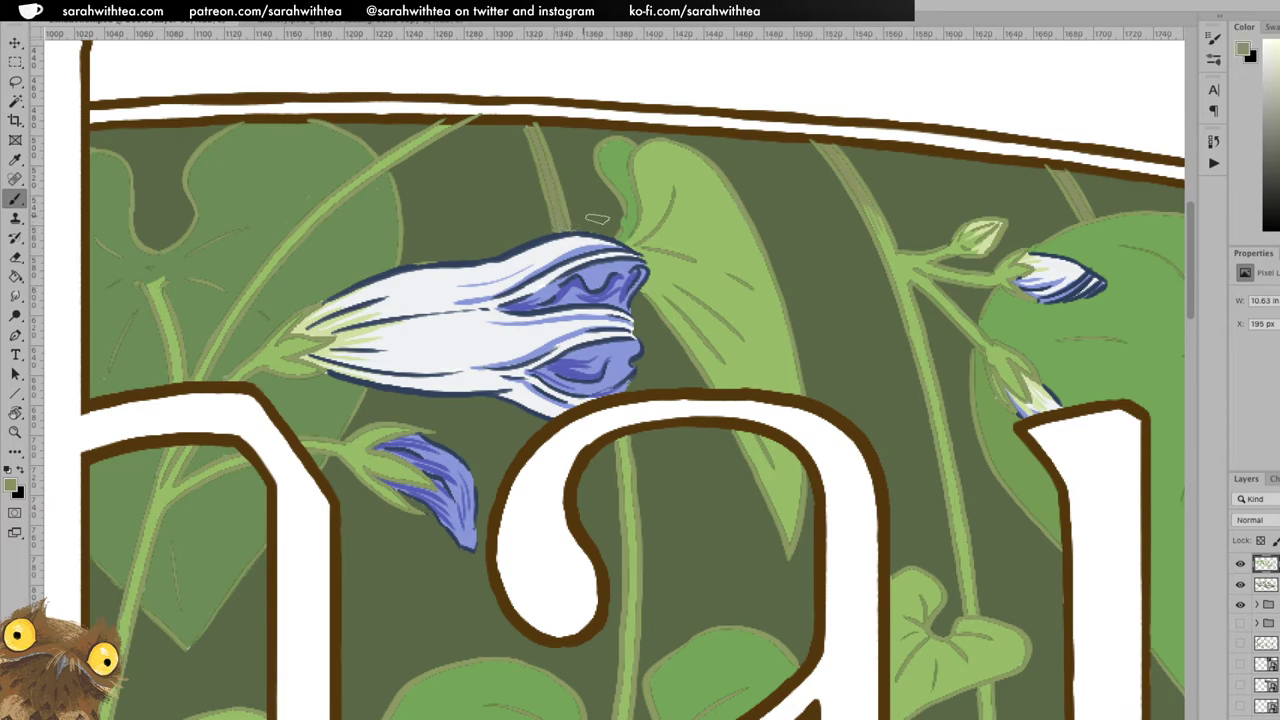
scroll(643, 463, "down", 5)
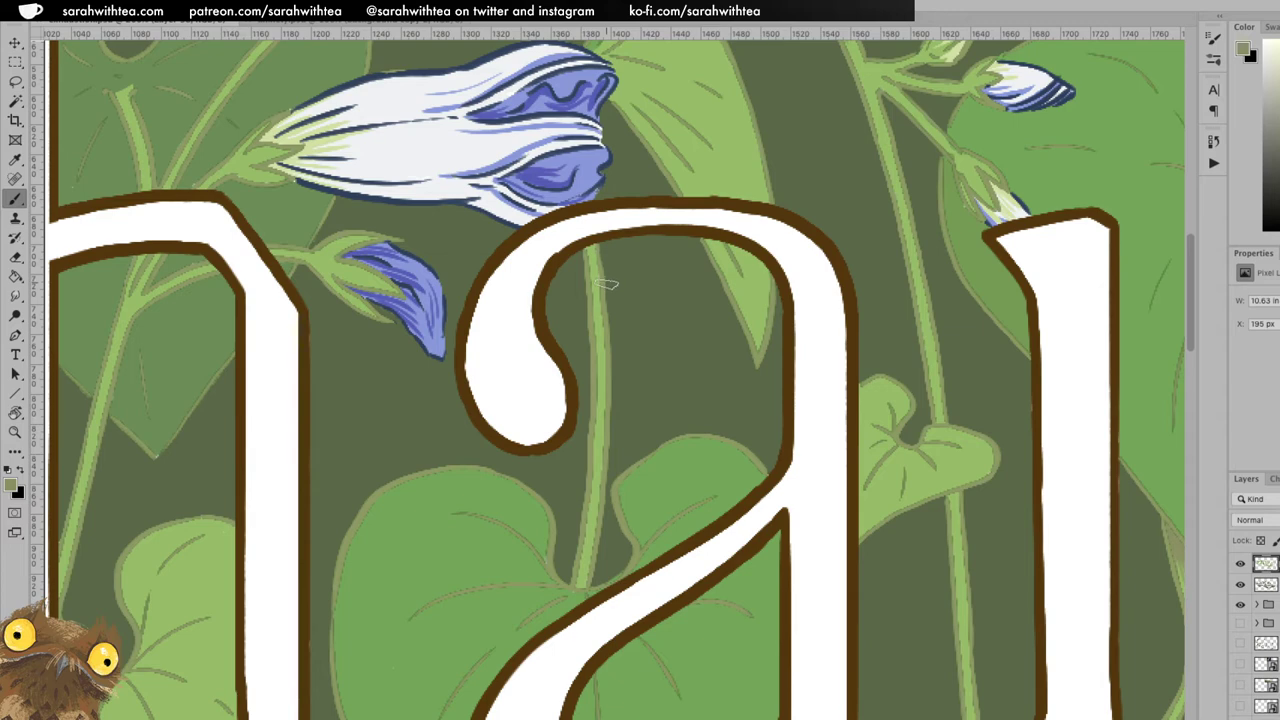
mouse_move(588, 250)
left_mouse_down()
mouse_move(595, 348)
mouse_move(595, 309)
mouse_move(599, 321)
mouse_move(580, 586)
mouse_move(597, 442)
mouse_move(594, 485)
left_mouse_up()
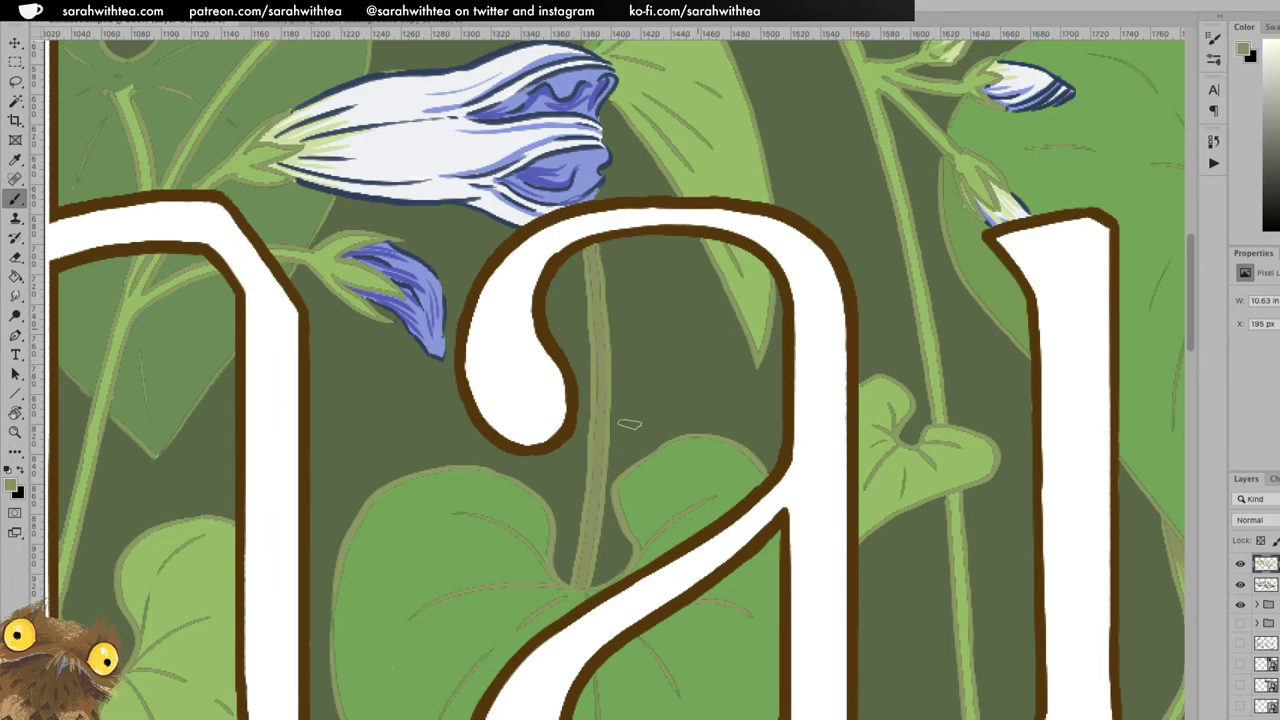
Shade the vine ends emerging beneath the large leaf under the letter a with olive green, following the curved one to the frame.
key("z")
left_click(616, 454, "alt")
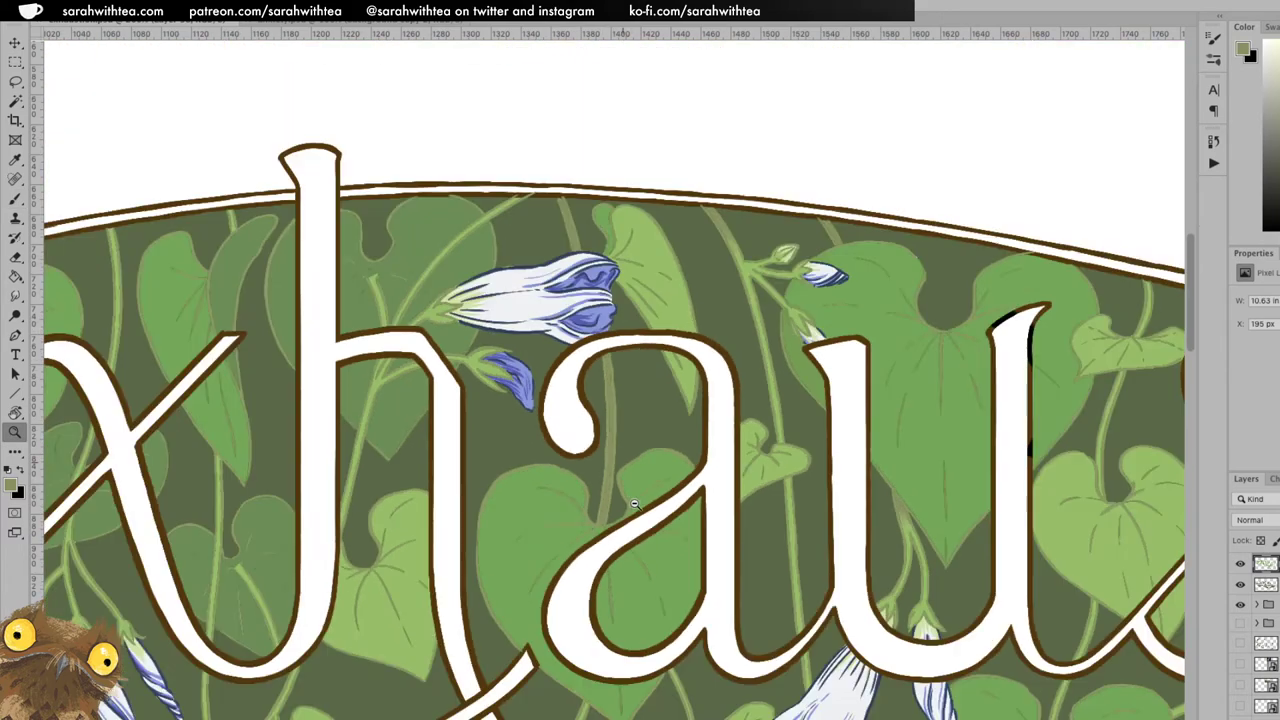
left_click(654, 554, "alt")
left_click_drag(730, 600, 699, 361)
left_click_drag(701, 439, 780, 440)
key("b")
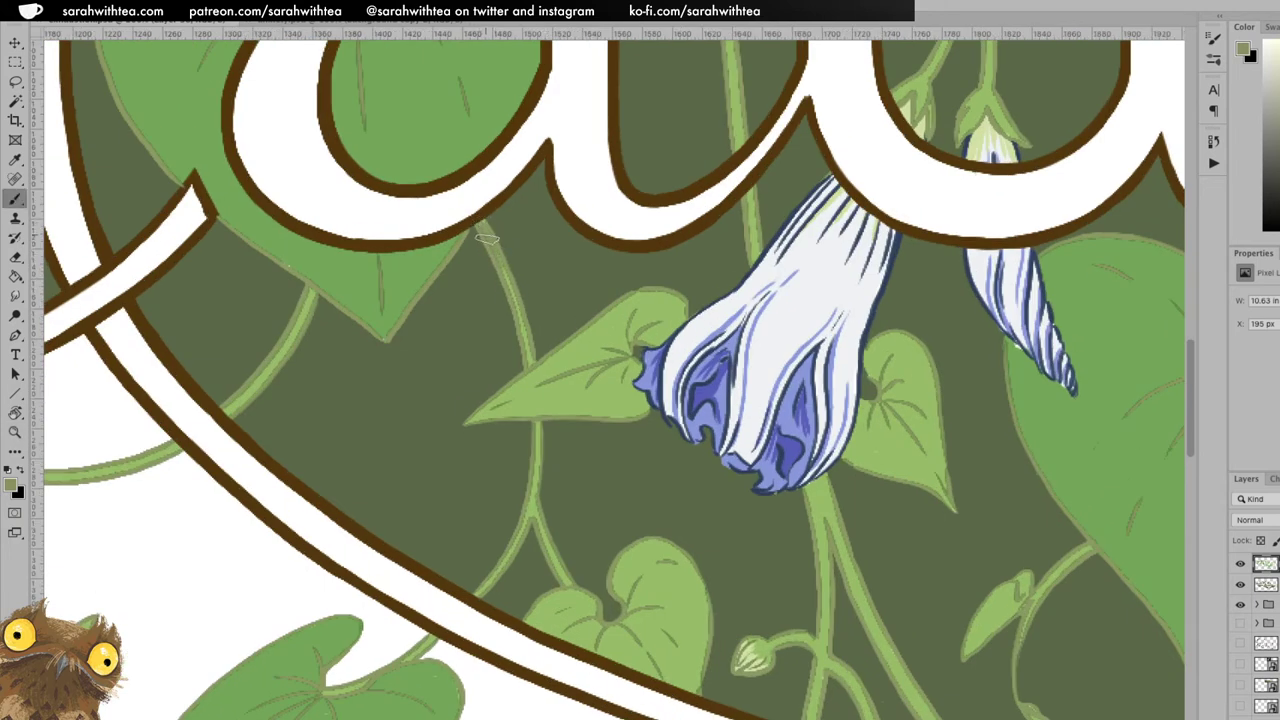
left_click_drag(529, 254, 796, 269)
left_click_drag(531, 391, 499, 423)
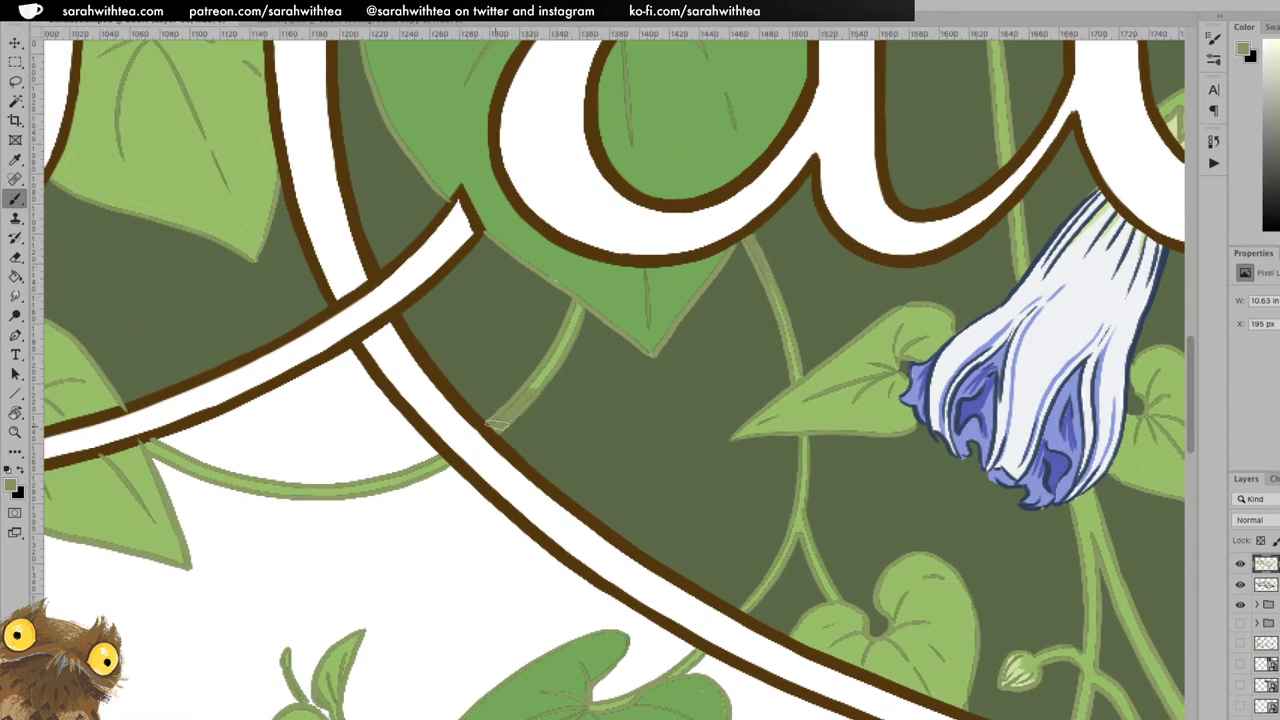
left_click_drag(545, 372, 576, 314)
Shade the vine arc hanging over the white background below the letter h with olive green along its whole length.
left_click_drag(537, 356, 748, 340)
key("ctrl+r")
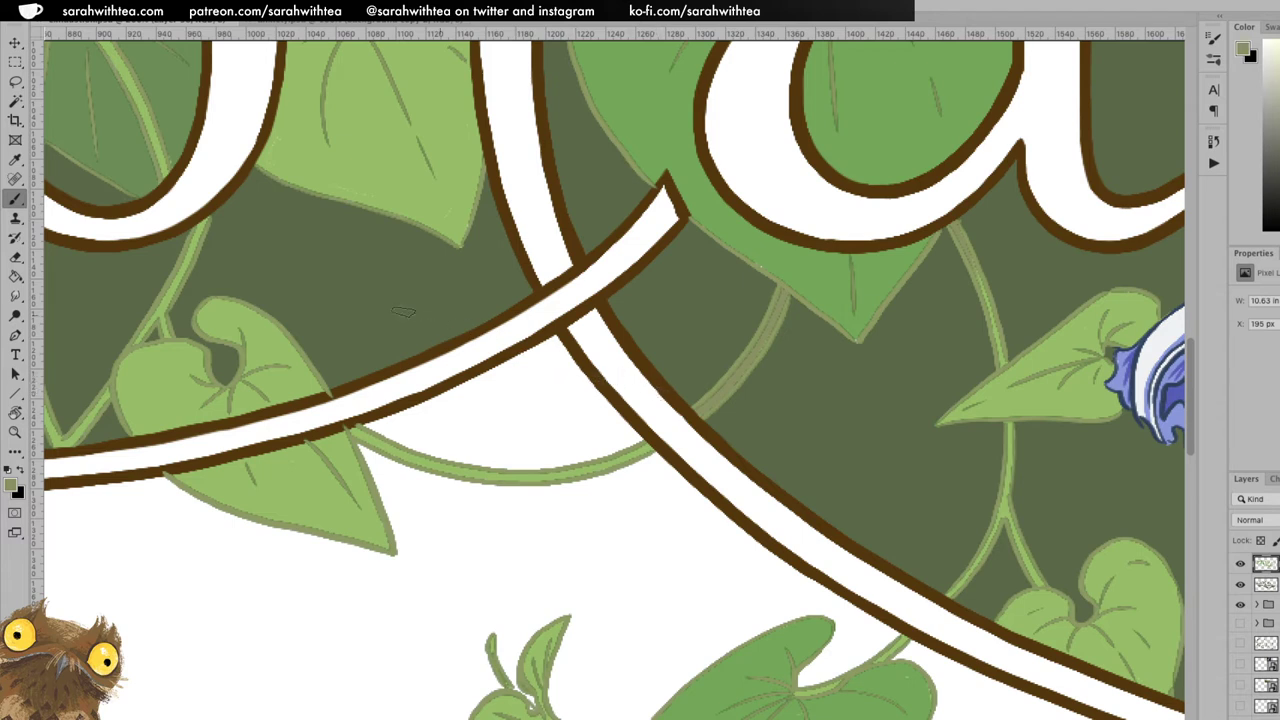
mouse_move(357, 435)
left_mouse_down()
mouse_move(420, 466)
mouse_move(399, 455)
mouse_move(420, 464)
mouse_move(417, 429)
mouse_move(432, 453)
mouse_move(411, 460)
mouse_move(455, 466)
left_mouse_up()
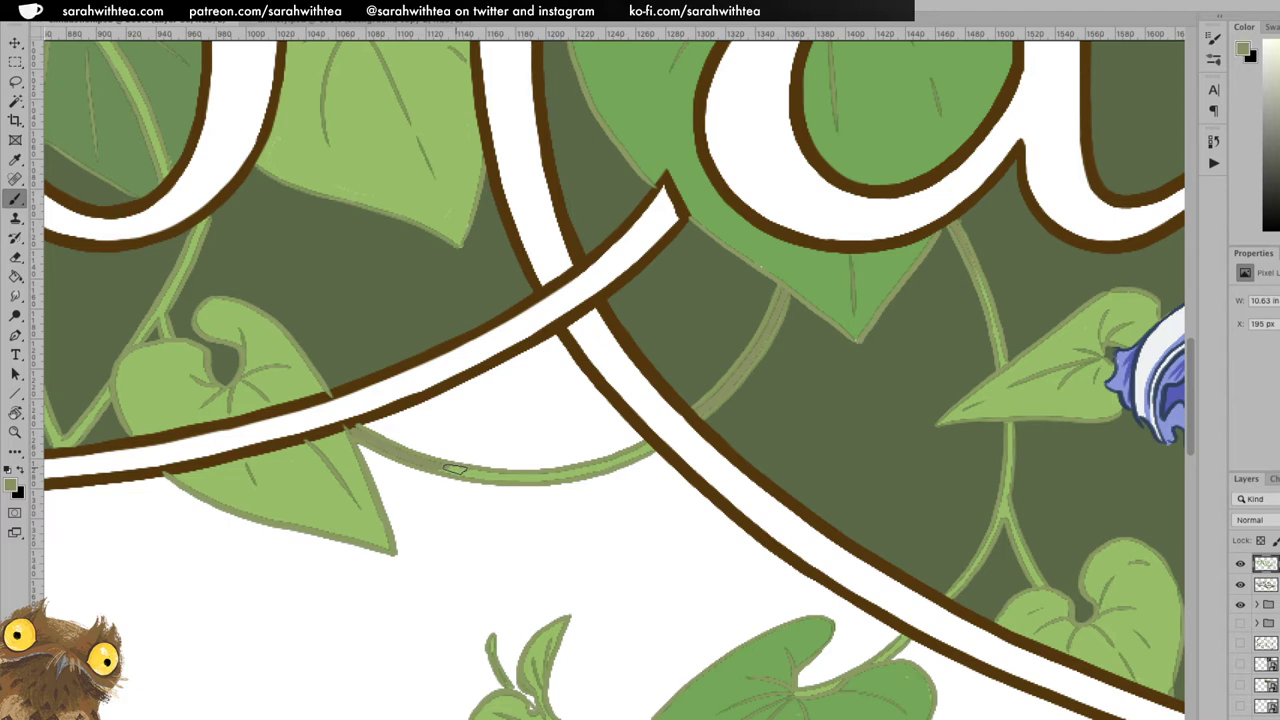
mouse_move(470, 474)
left_mouse_down()
mouse_move(444, 472)
mouse_move(544, 478)
mouse_move(637, 449)
left_mouse_up()
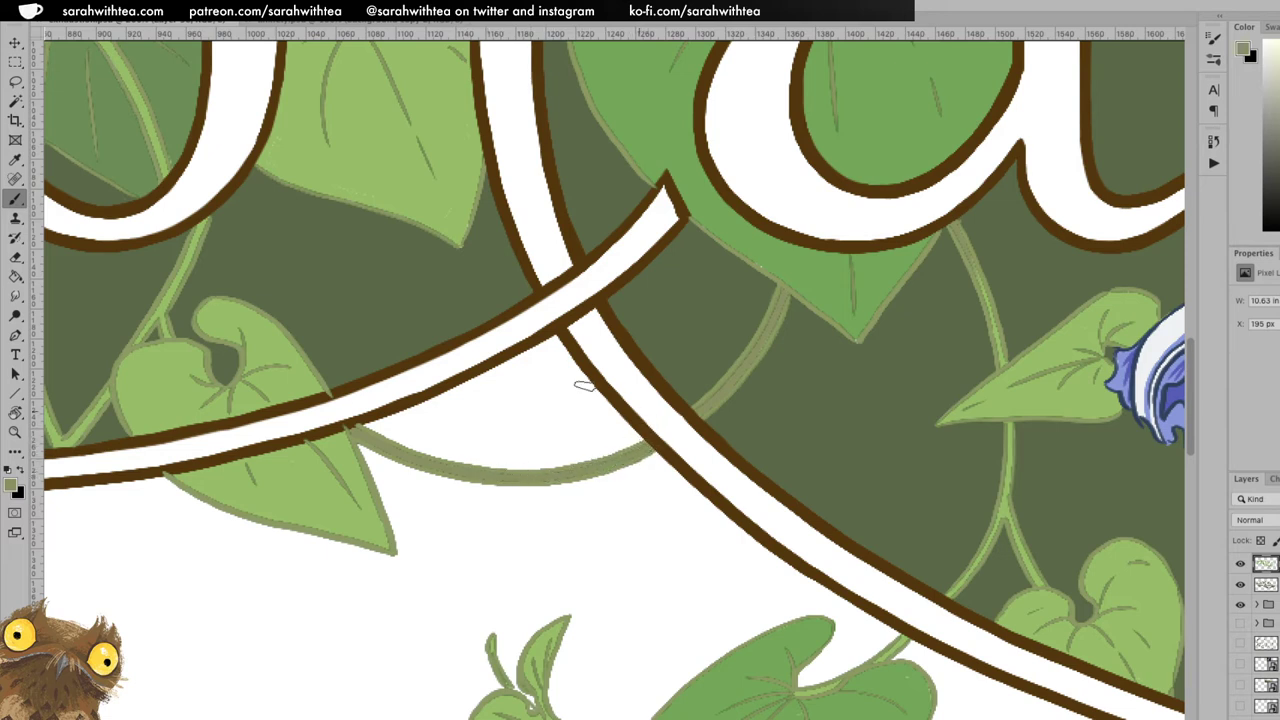
Shade the vine running from the dark leaf between x and h towards the small curled leaf below with olive green.
scroll(506, 371, "left", 5)
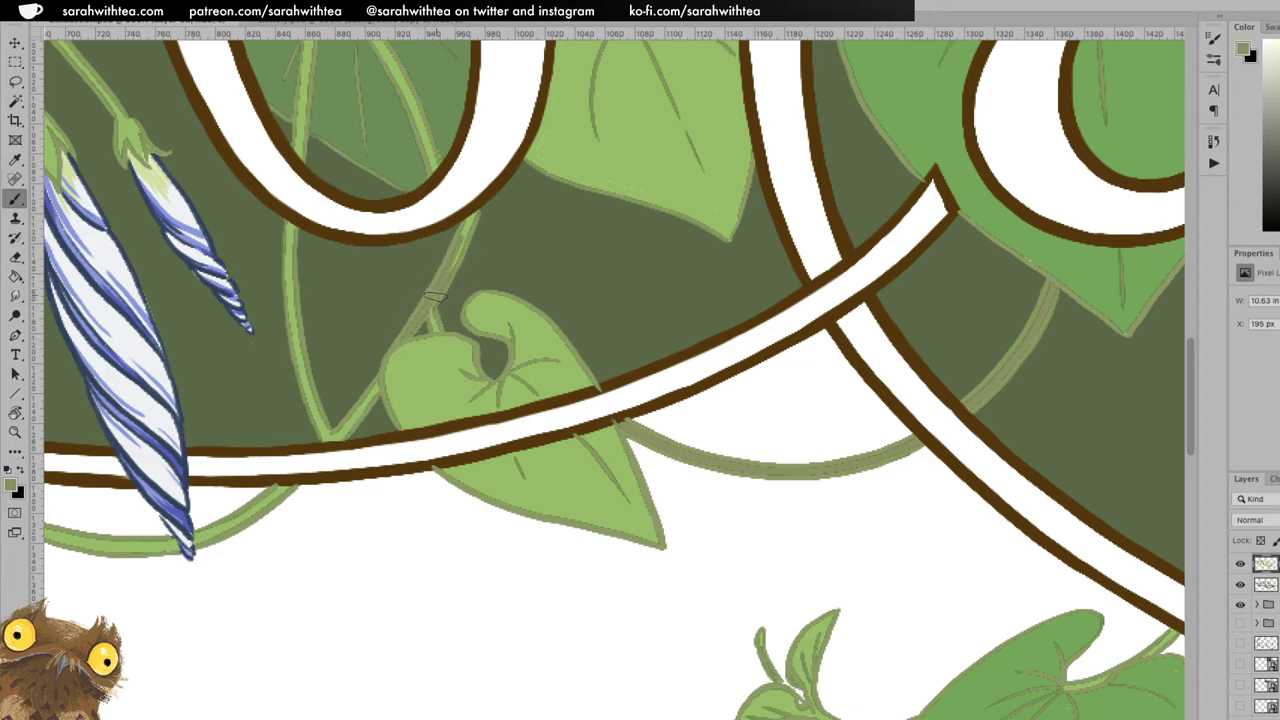
left_click_drag(436, 299, 468, 229)
mouse_move(548, 229)
left_mouse_down()
mouse_move(657, 386)
mouse_move(683, 449)
left_mouse_up()
left_click(516, 207, "alt")
left_click_drag(486, 221, 505, 253)
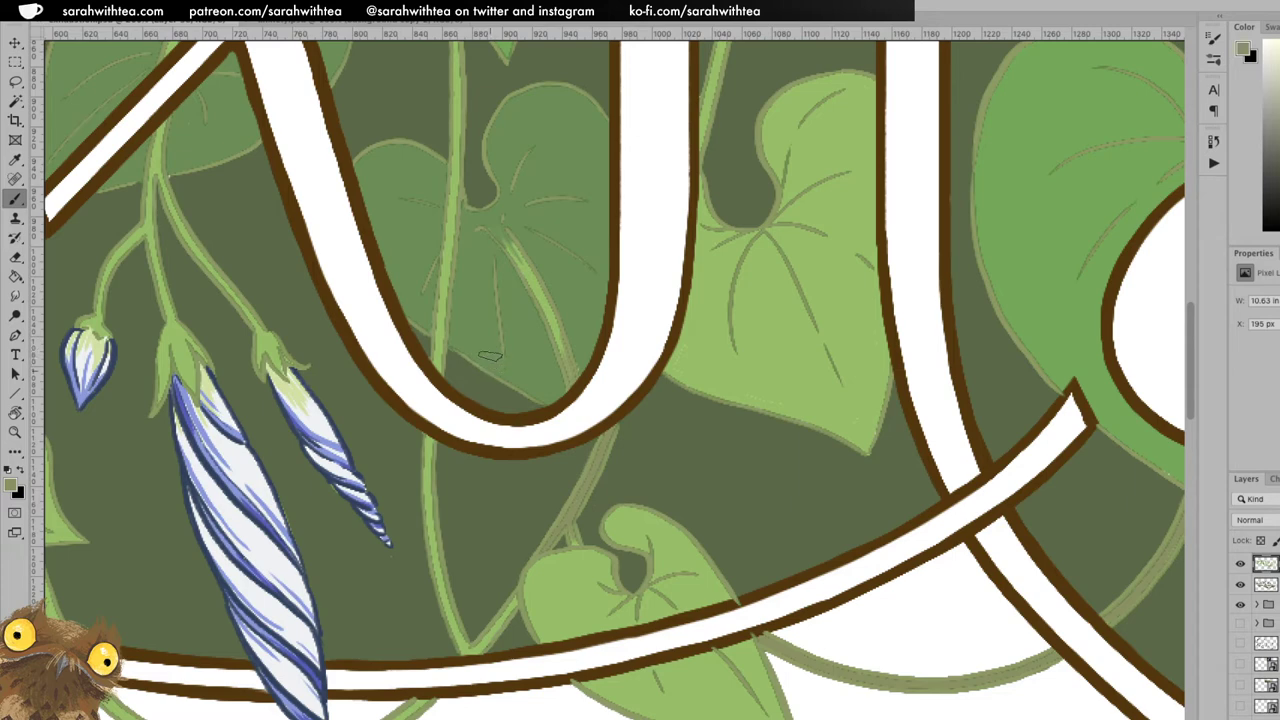
Shade the vertical vine between x and h with olive green, from the pointed leaf's edge down to the fork at the lower frame.
left_click_drag(443, 276, 439, 352)
left_click_drag(443, 285, 450, 225)
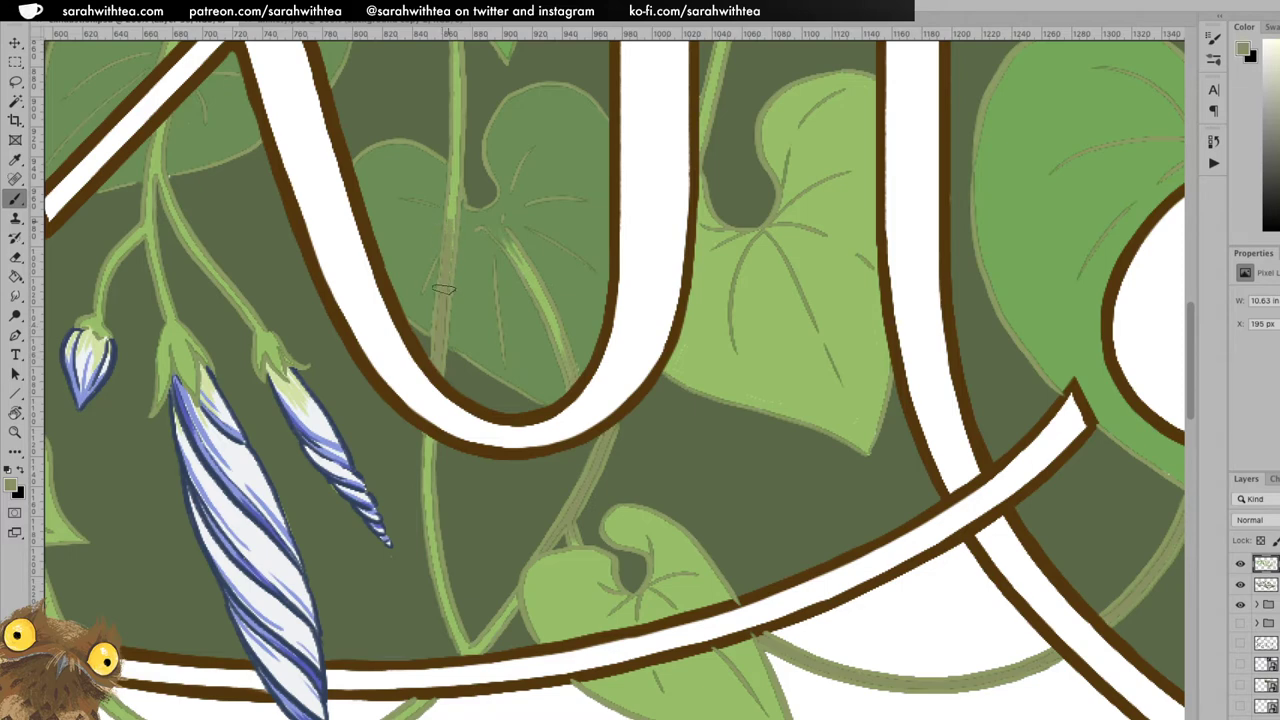
left_click_drag(469, 650, 513, 602)
left_click_drag(467, 649, 452, 624)
key("e")
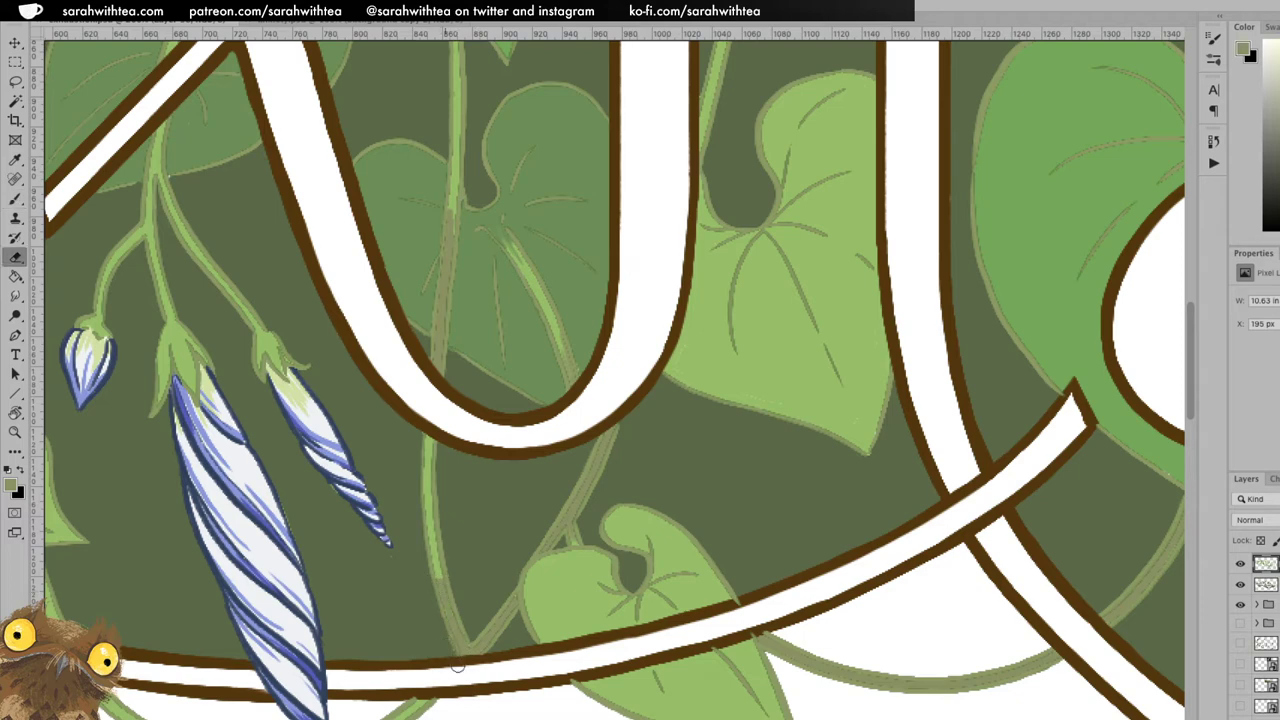
key("b")
left_click_drag(439, 582, 426, 442)
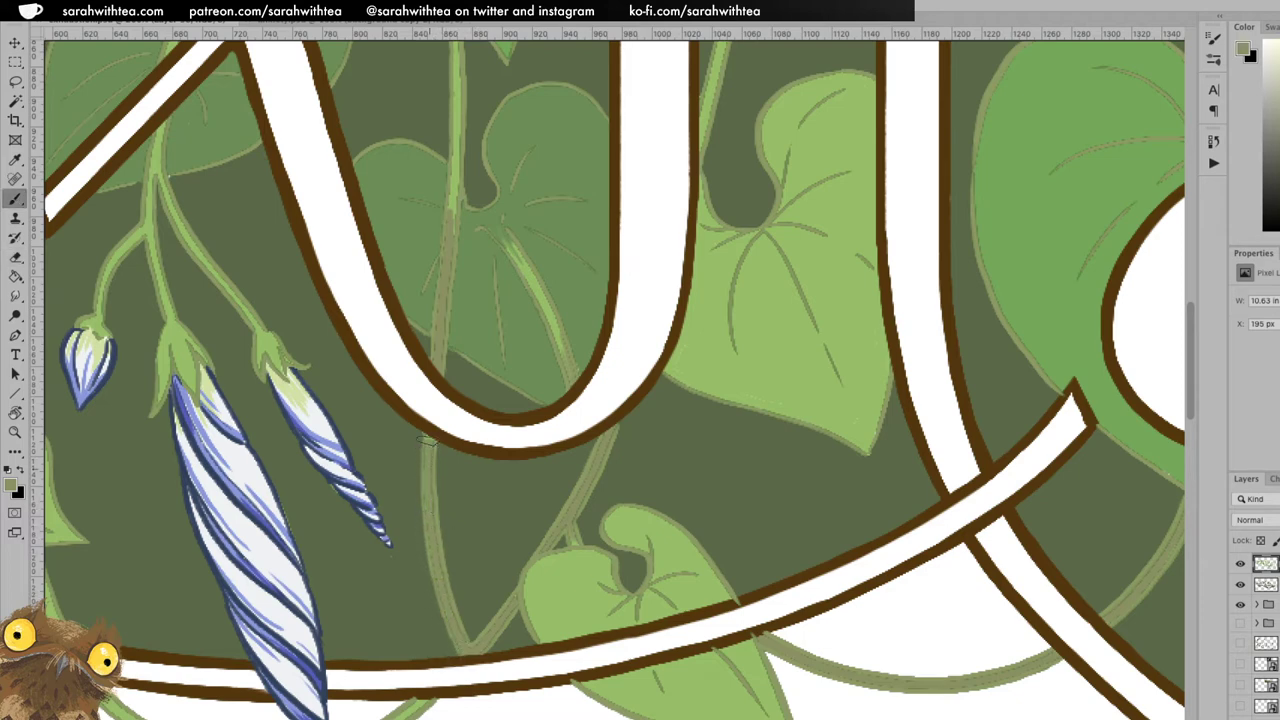
left_click_drag(470, 366, 575, 440)
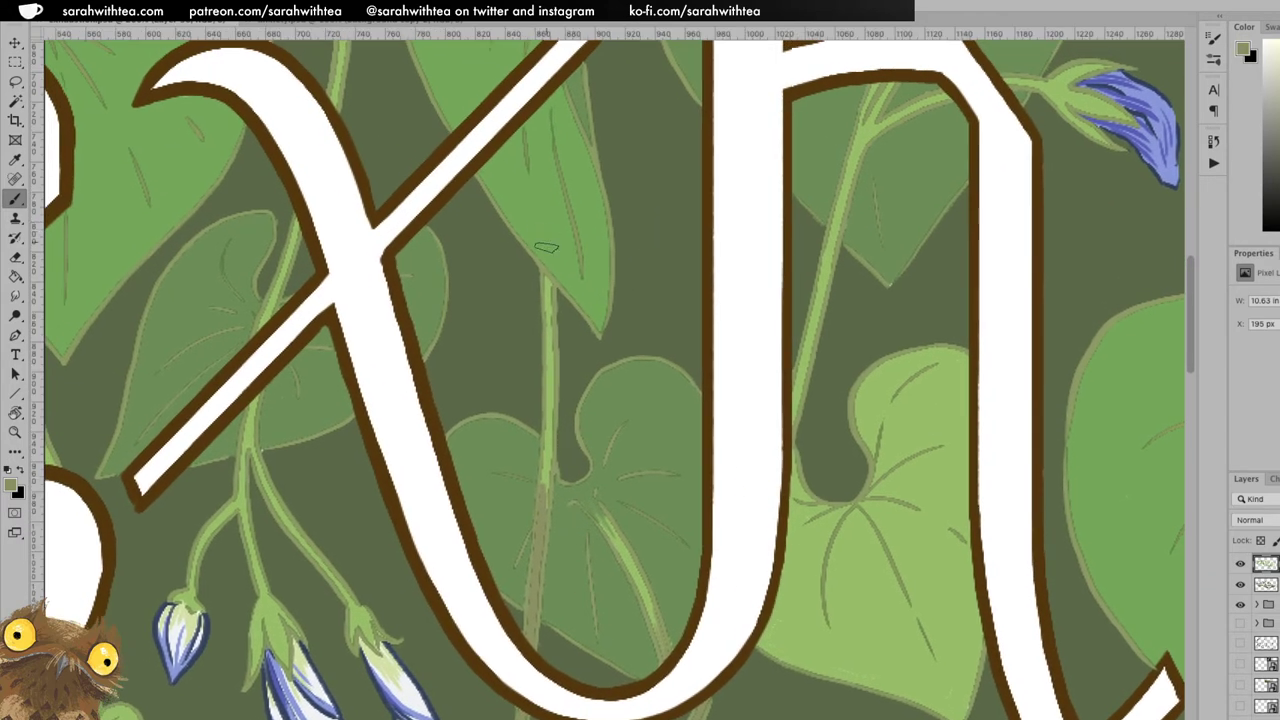
left_click_drag(541, 275, 540, 494)
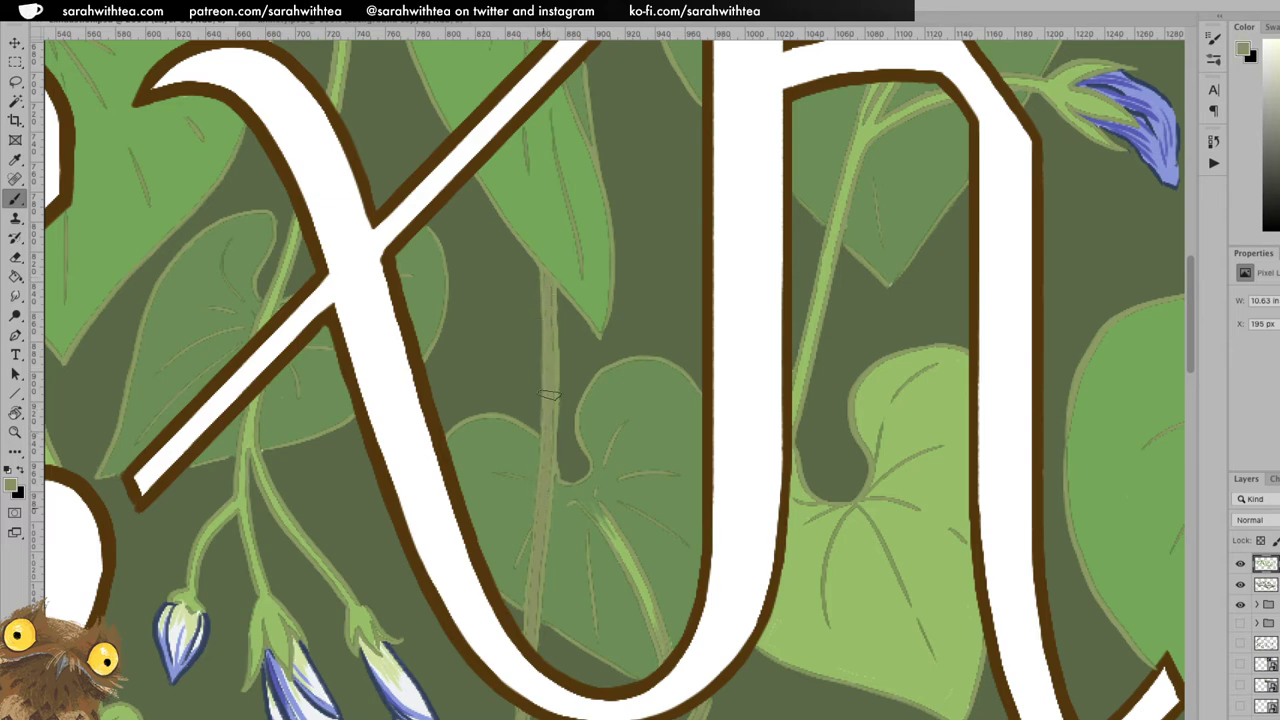
Shade the vine dropping from the upper frame behind the letter x with olive green, continuing onto the muted leaf below.
left_click_drag(631, 217, 634, 607)
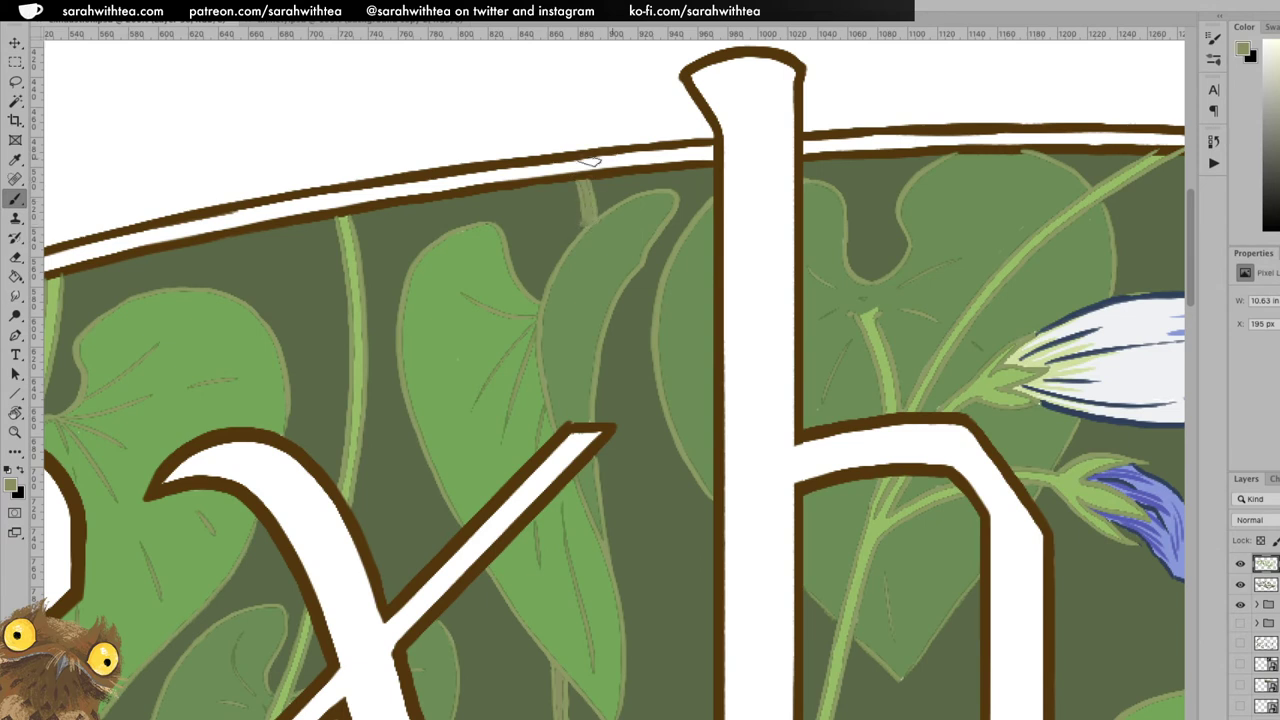
mouse_move(345, 482)
left_mouse_down()
mouse_move(352, 448)
mouse_move(348, 500)
mouse_move(345, 219)
mouse_move(357, 338)
mouse_move(352, 454)
left_mouse_up()
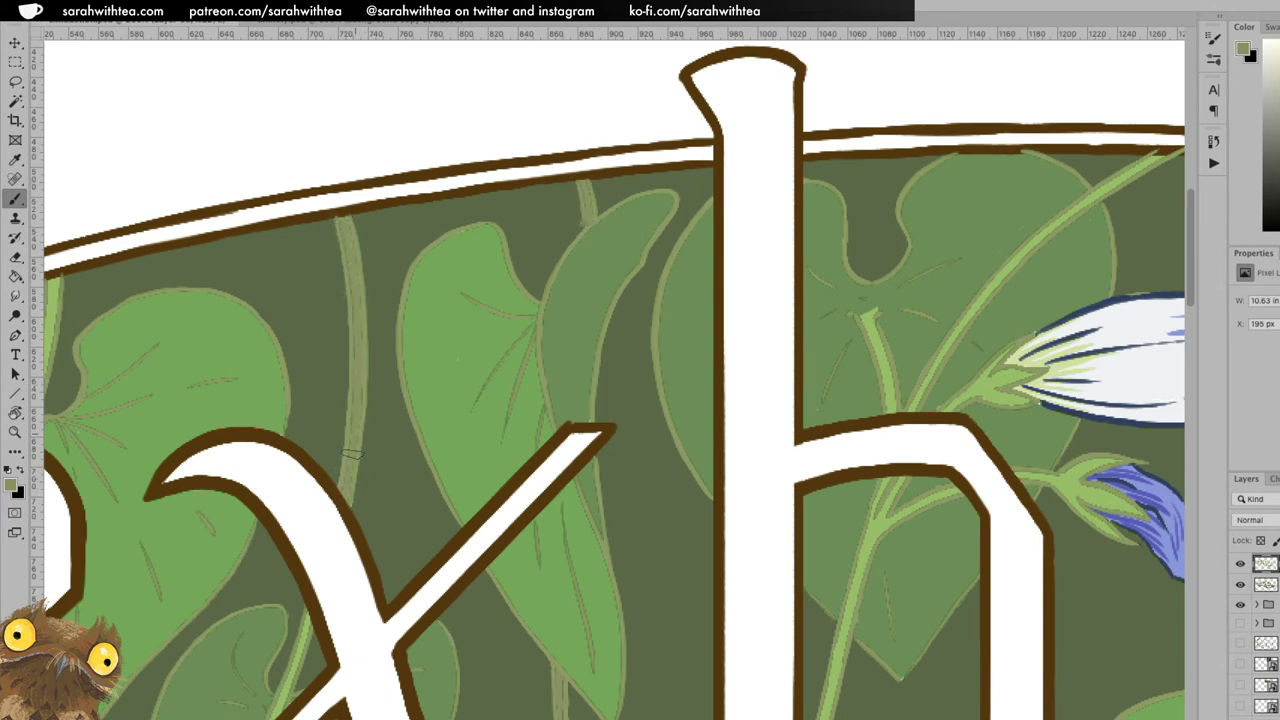
left_click_drag(440, 350, 649, 177)
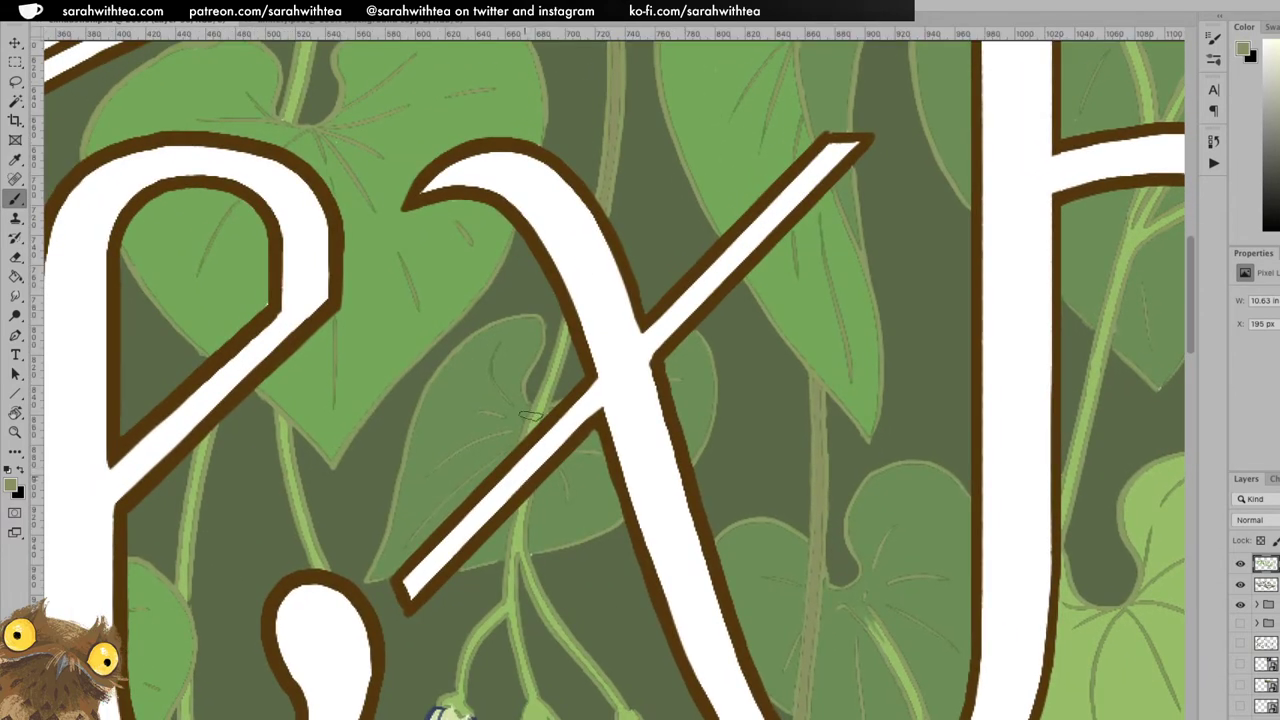
mouse_move(547, 439)
left_mouse_down()
mouse_move(537, 200)
mouse_move(545, 375)
mouse_move(558, 284)
mouse_move(531, 356)
left_mouse_up()
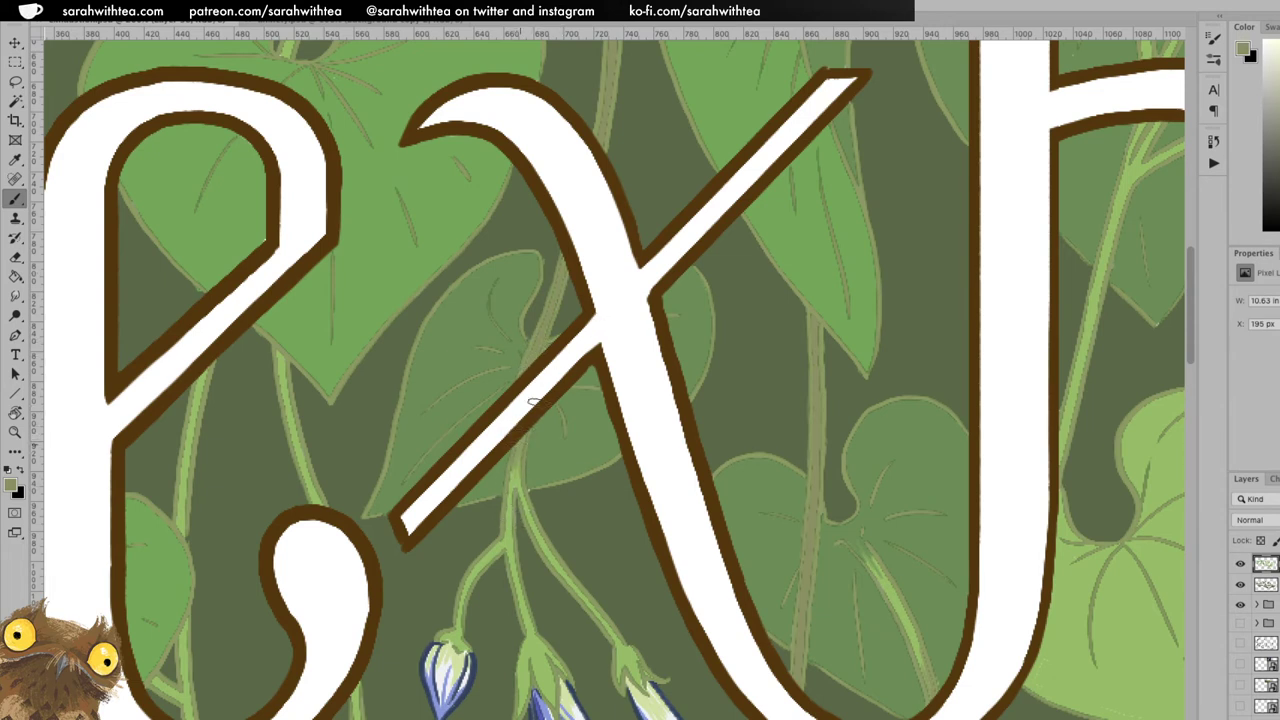
Shade the two vines emerging beneath the large heart-shaped leaf between e and x with olive green.
left_click_drag(500, 346, 730, 377)
key("ctrl+r")
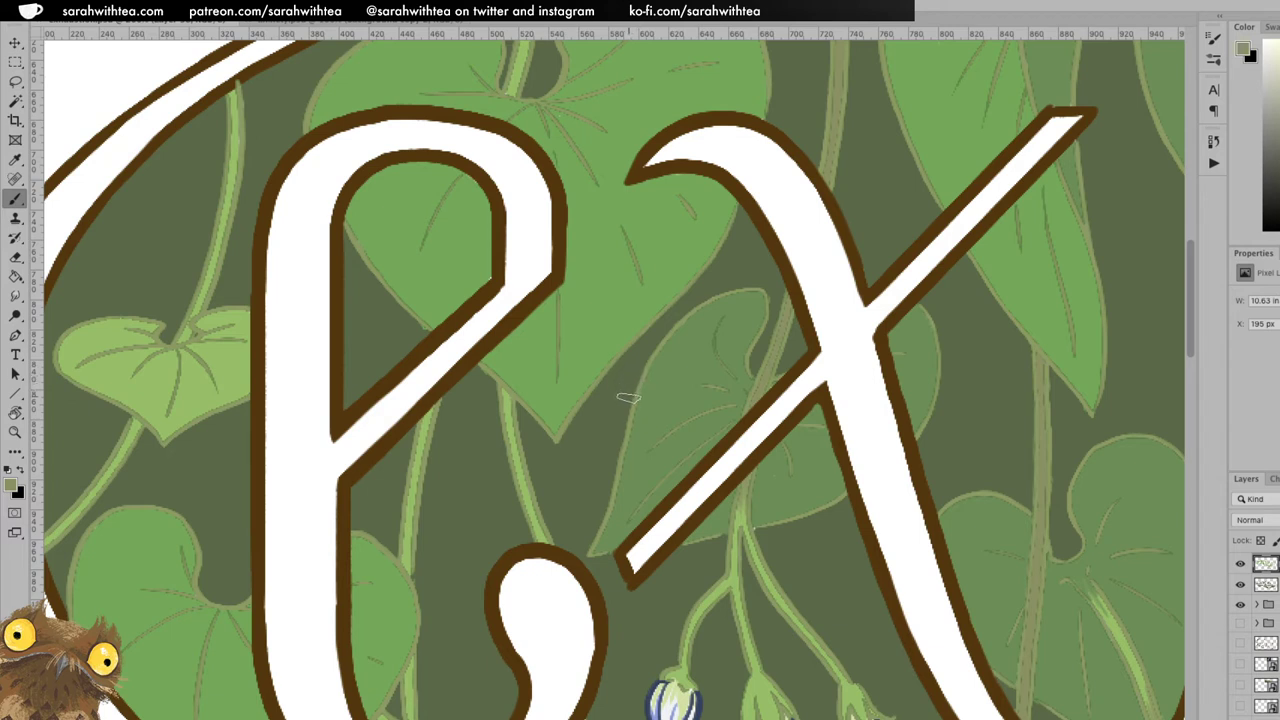
left_click_drag(503, 392, 518, 467)
left_click_drag(508, 423, 529, 504)
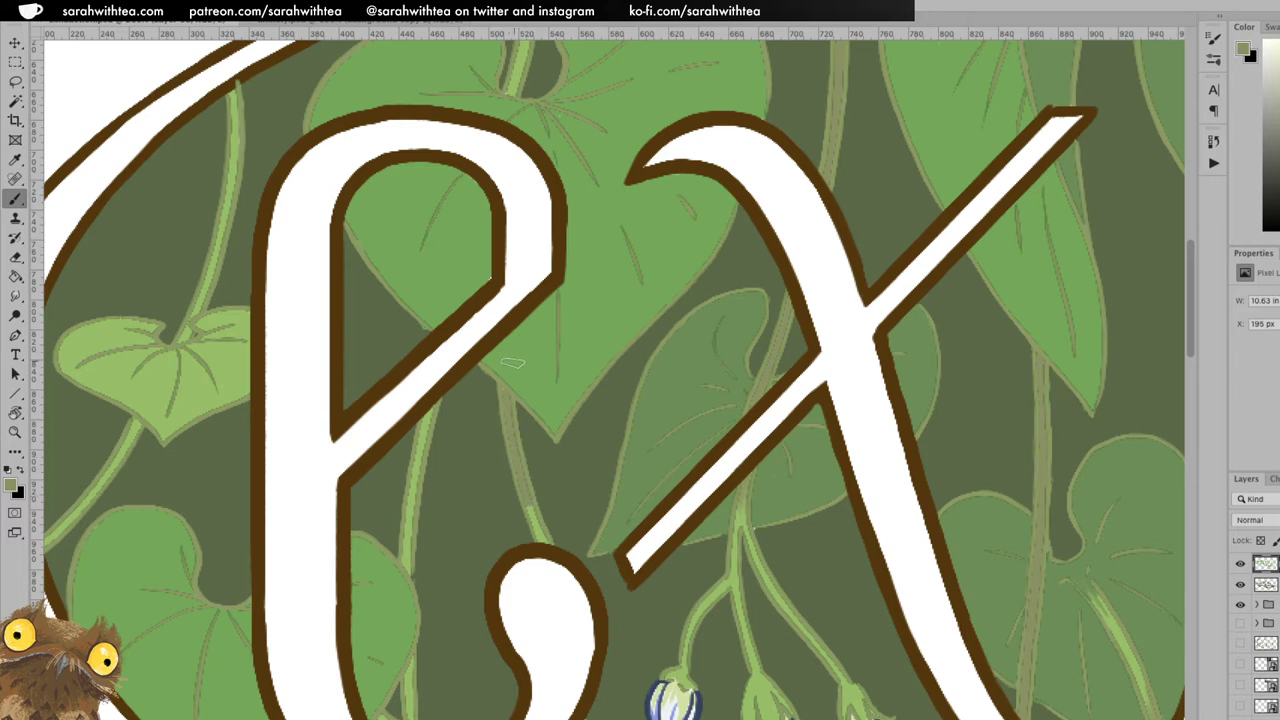
left_click_drag(523, 506, 546, 543)
left_click_drag(405, 536, 409, 574)
left_click_drag(414, 501, 408, 546)
left_click_drag(416, 476, 435, 404)
Shade the vine entering the notch of the large leaf behind e and the short stub beside it with olive green.
left_click_drag(614, 283, 606, 357)
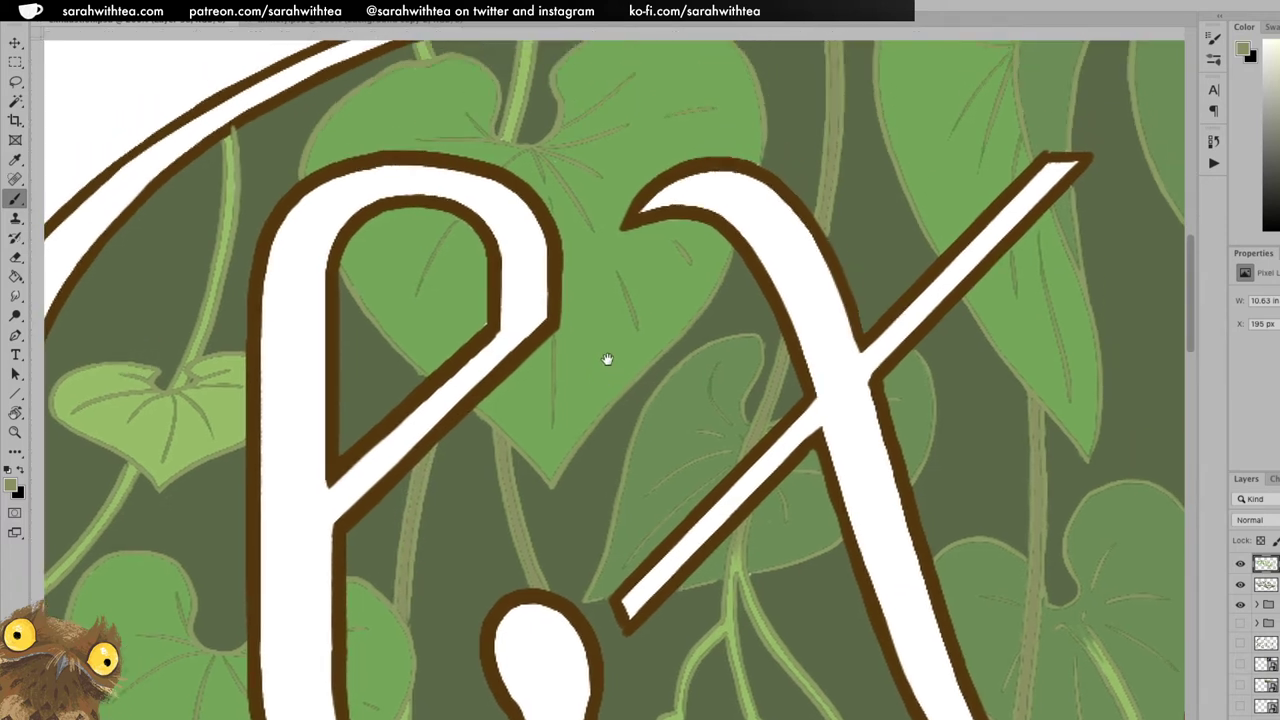
key("e")
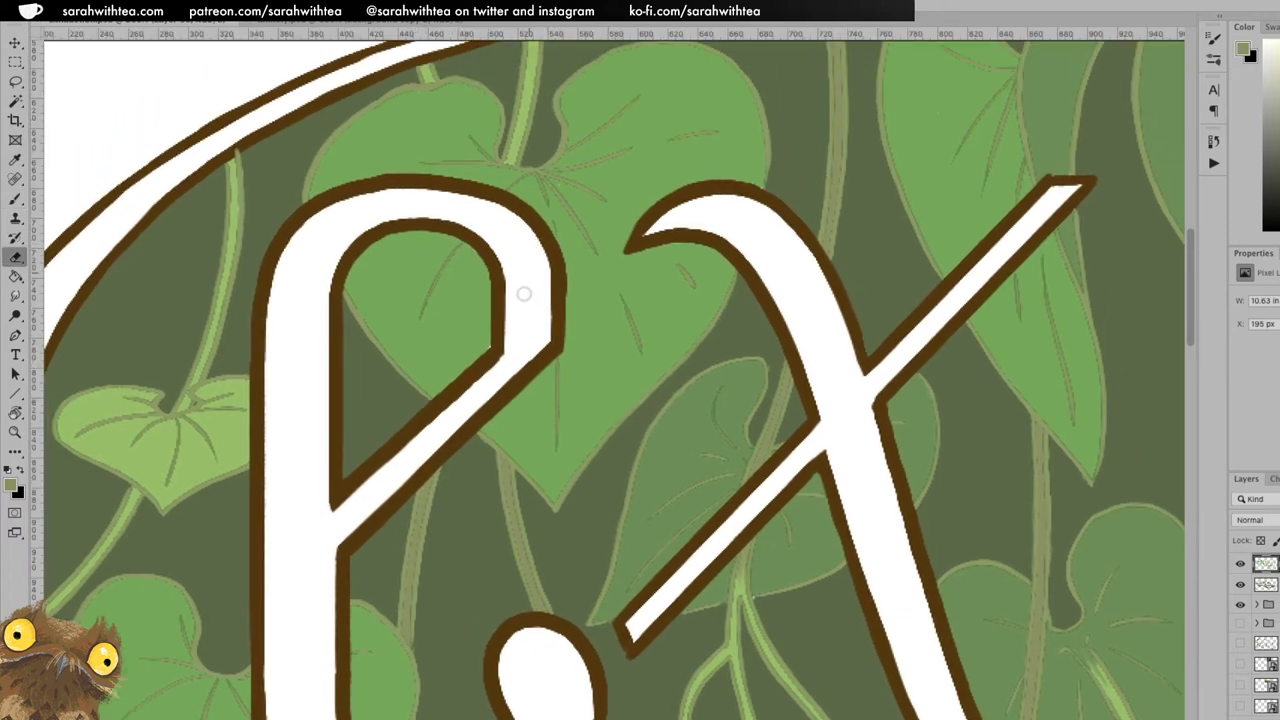
left_click(483, 331)
left_click(818, 232)
key("b")
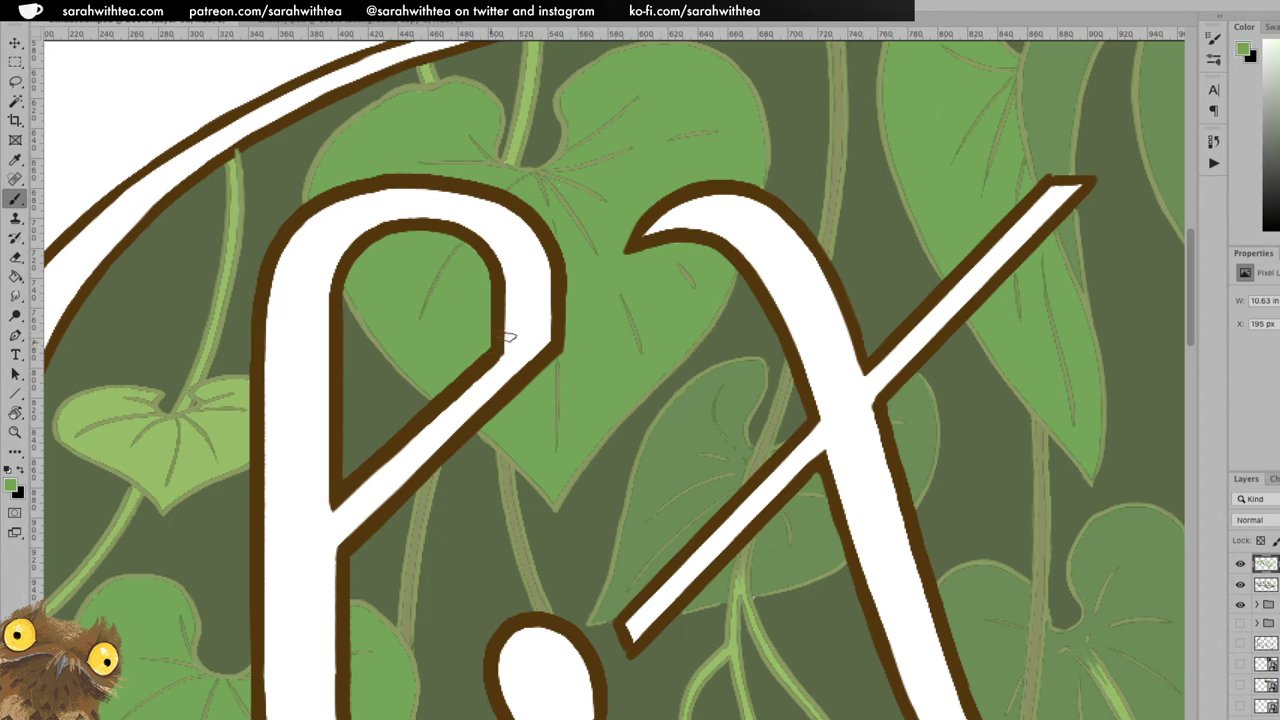
left_click(513, 152, "alt")
left_click(413, 546, "alt")
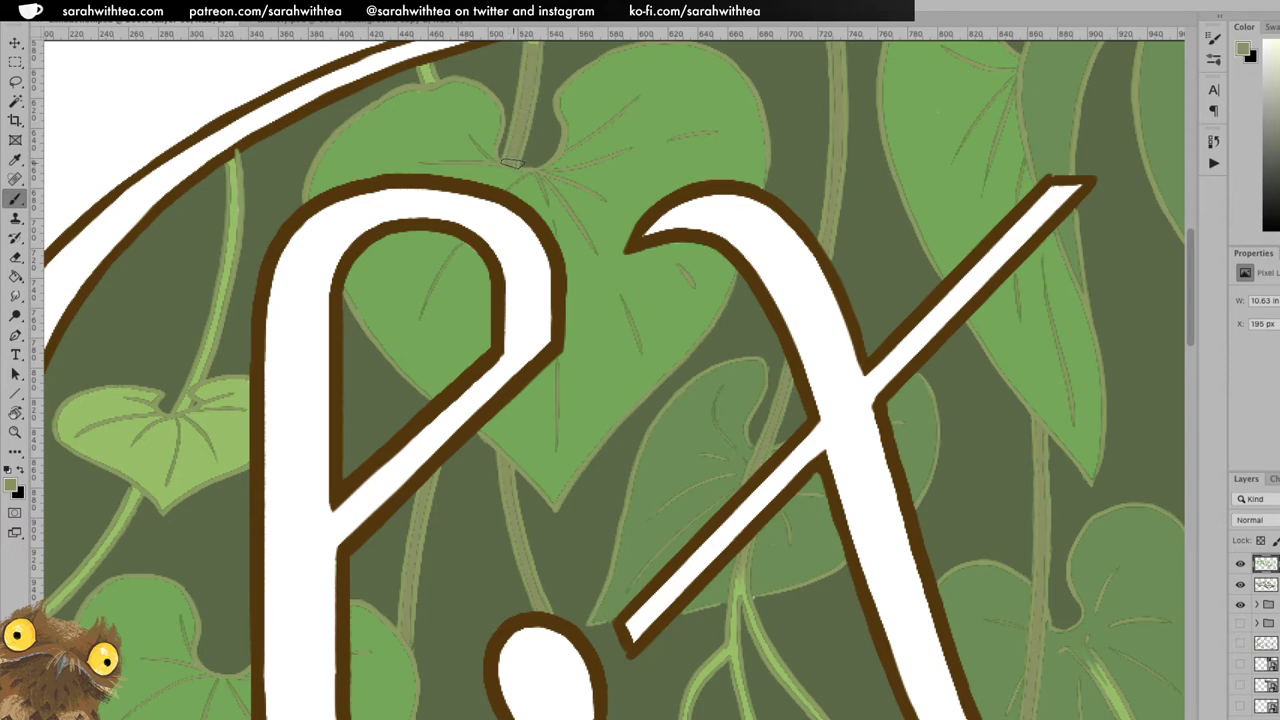
mouse_move(515, 140)
left_mouse_down()
mouse_move(543, 143)
mouse_move(541, 275)
left_mouse_up()
key("ctrl+r")
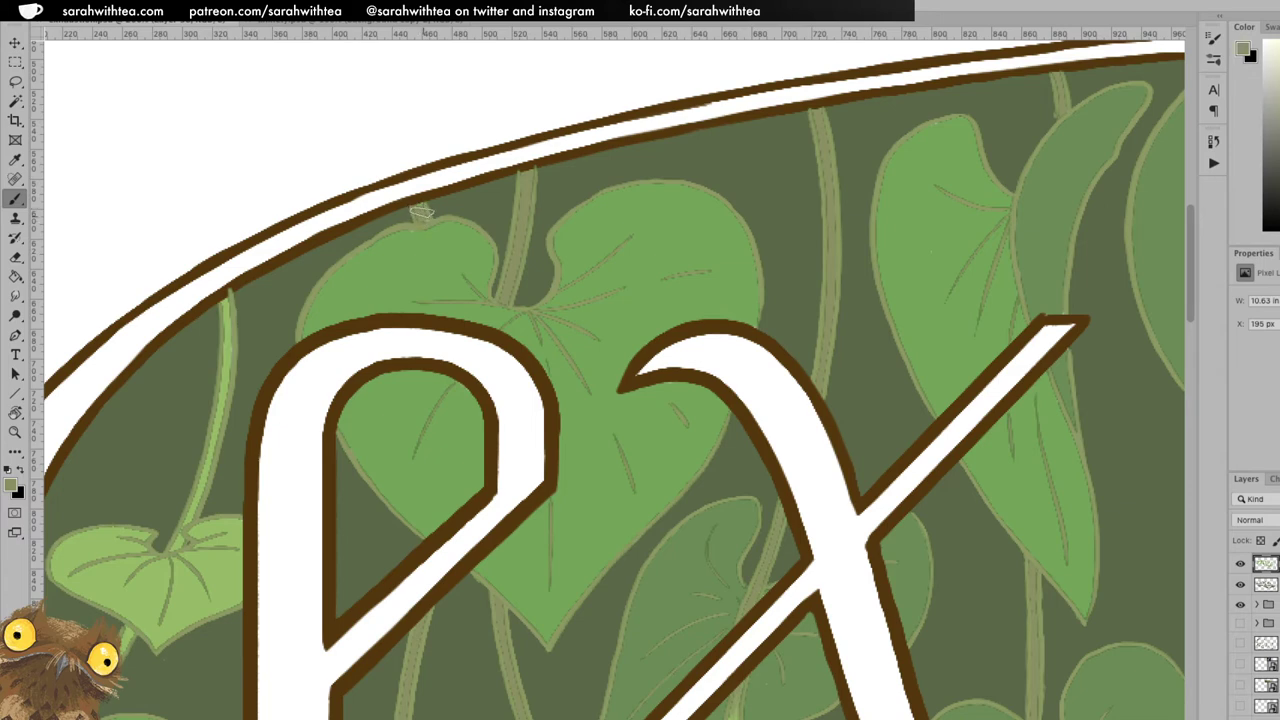
Shade the vine running from the upper frame to the small light leaf beside the letter e with olive green, cleaning its edges.
left_click_drag(461, 336, 674, 263)
key("ctrl+r")
left_click_drag(480, 196, 463, 360)
mouse_move(477, 256)
left_mouse_down()
mouse_move(463, 362)
mouse_move(487, 200)
mouse_move(469, 222)
left_mouse_up()
key("e")
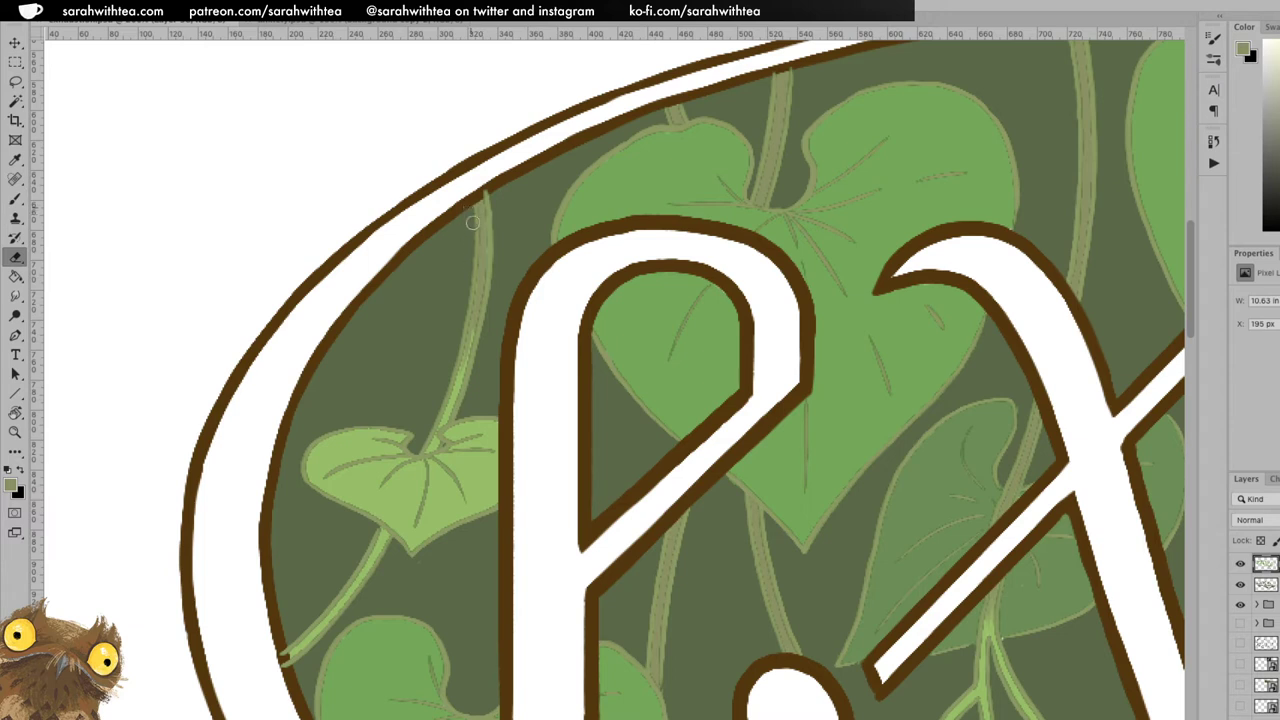
key("b")
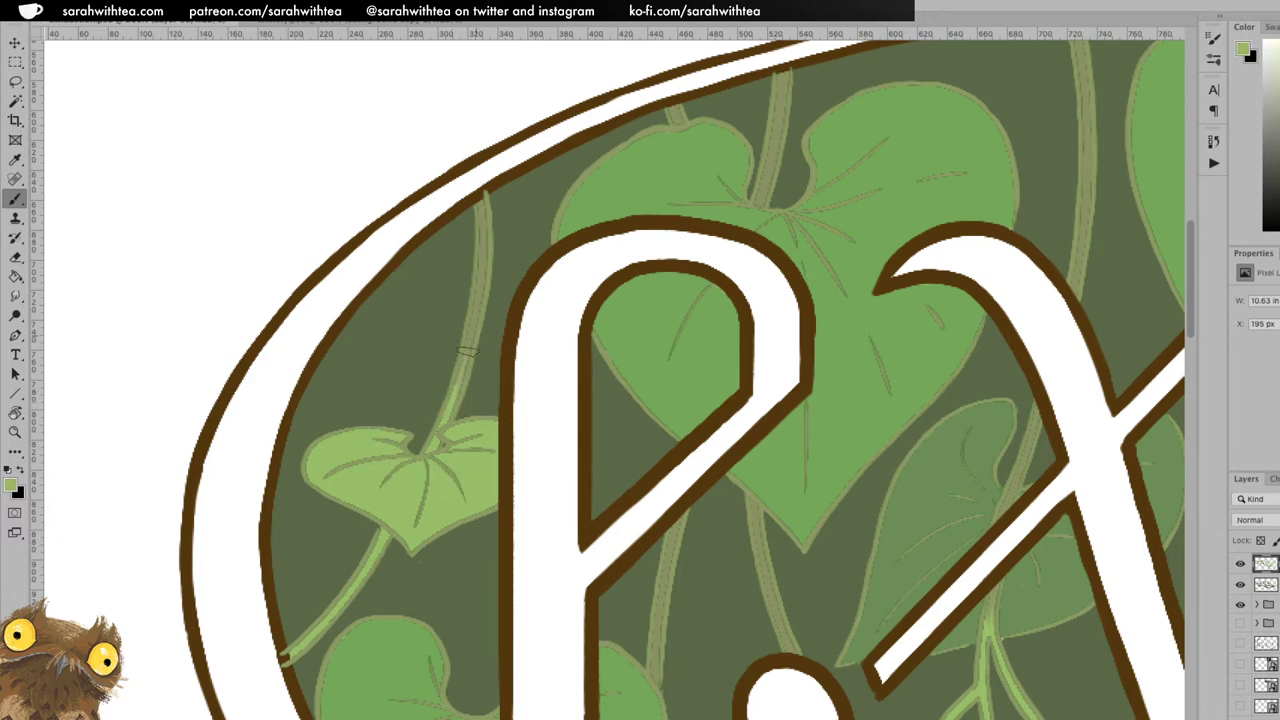
left_click(482, 268, "alt")
Shade the vine passing behind the lower curve of e with olive green, down to the small leaf at the lower frame.
left_click_drag(608, 463, 470, 42)
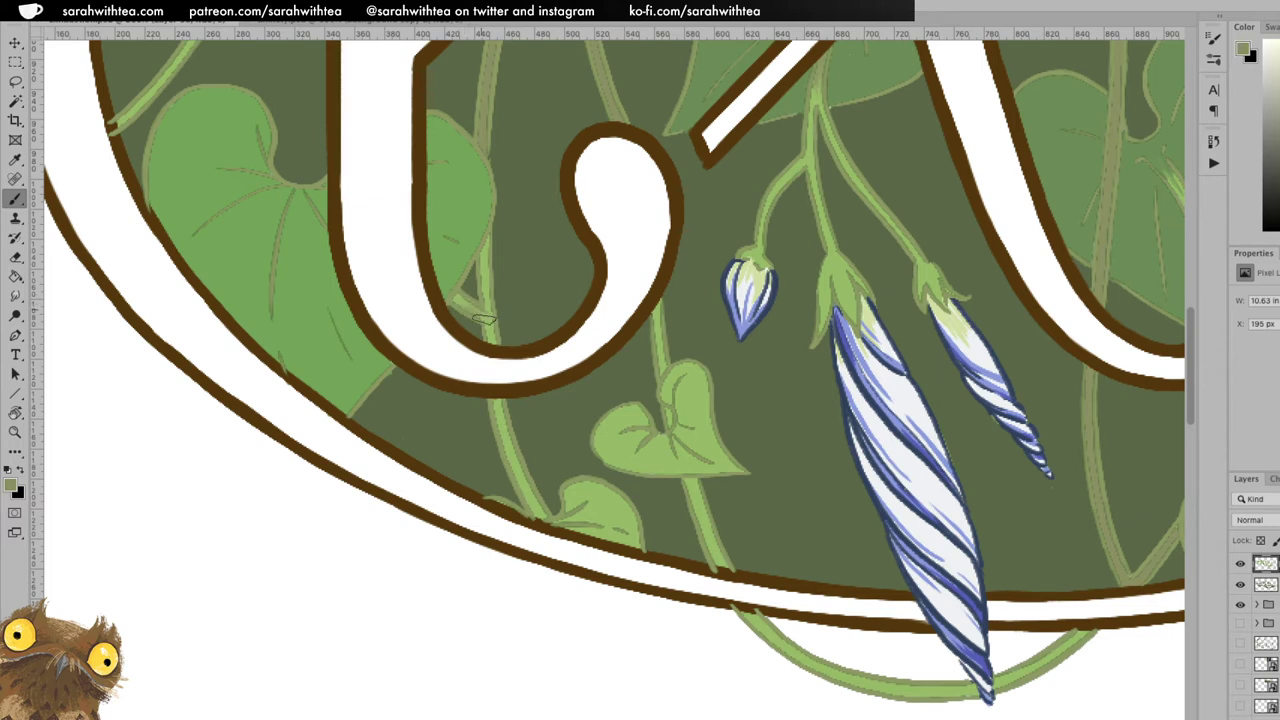
left_click_drag(484, 286, 485, 256)
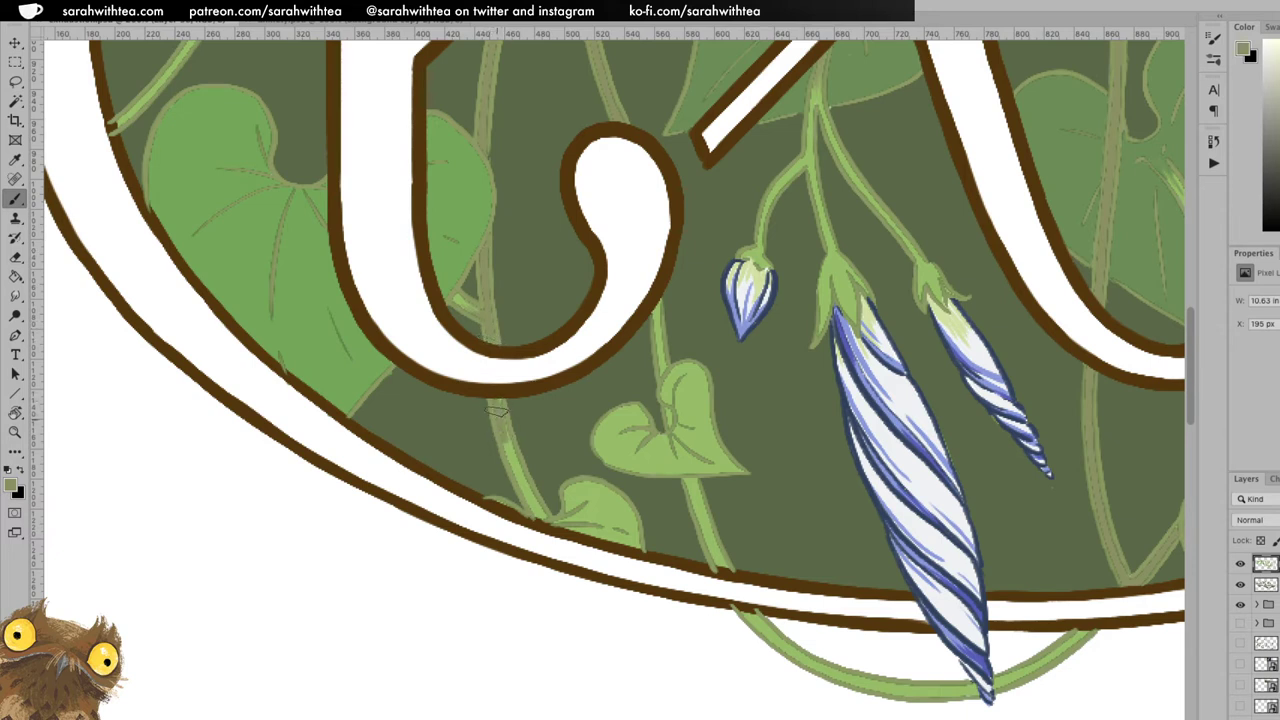
left_click_drag(522, 496, 501, 425)
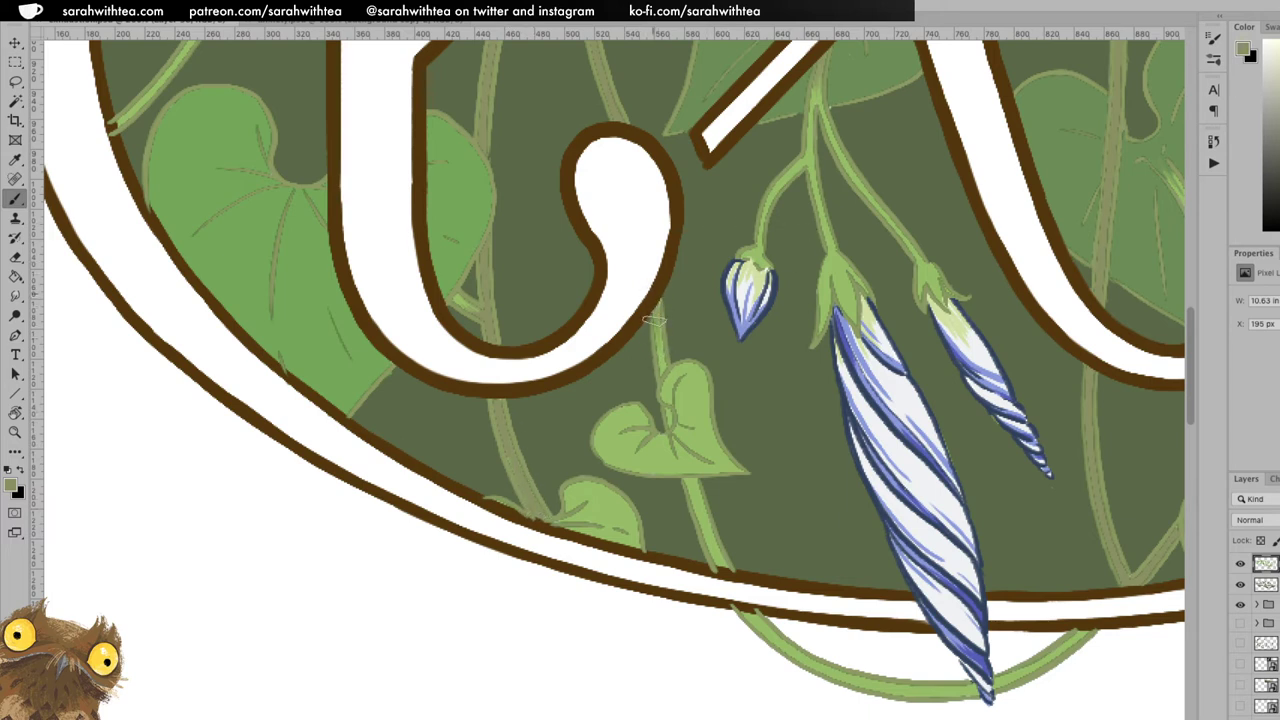
Shade the end of the hanging vine arc between the long twisted bud's tip and the frame below x with olive green.
key("z")
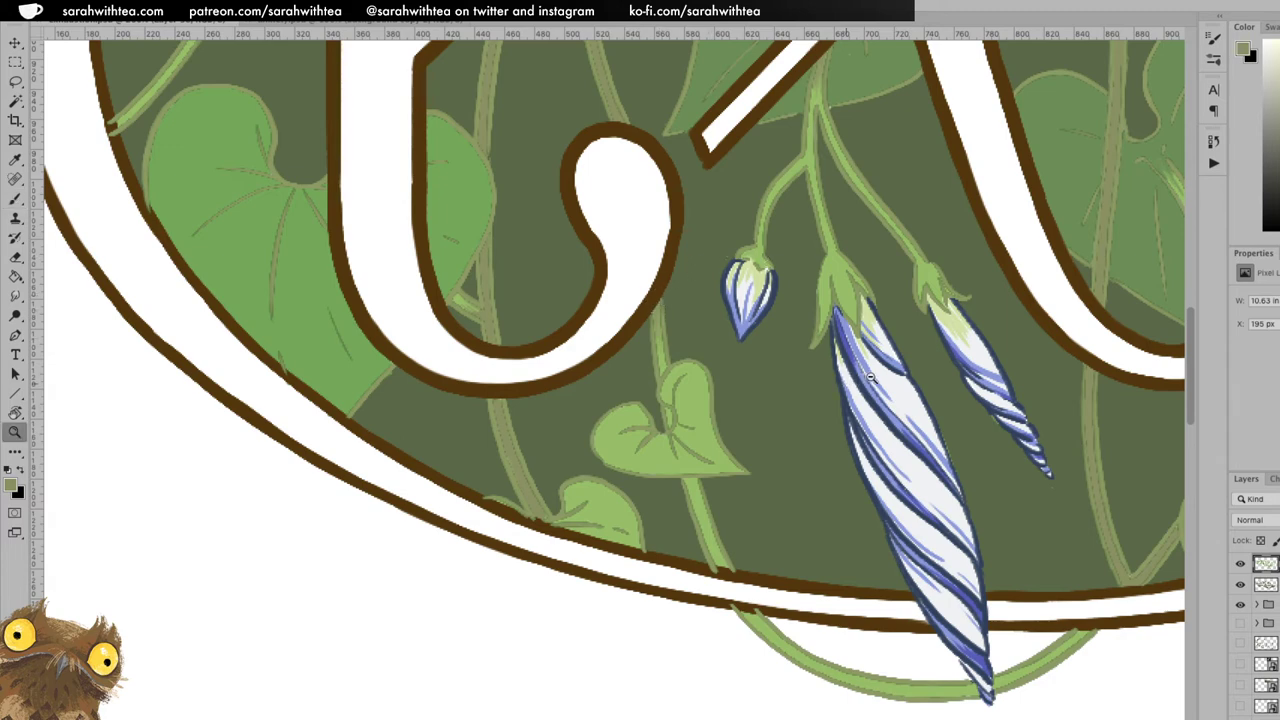
left_click(858, 380, "alt")
left_click(1000, 385, "alt")
left_click(1019, 455)
left_click(1015, 452)
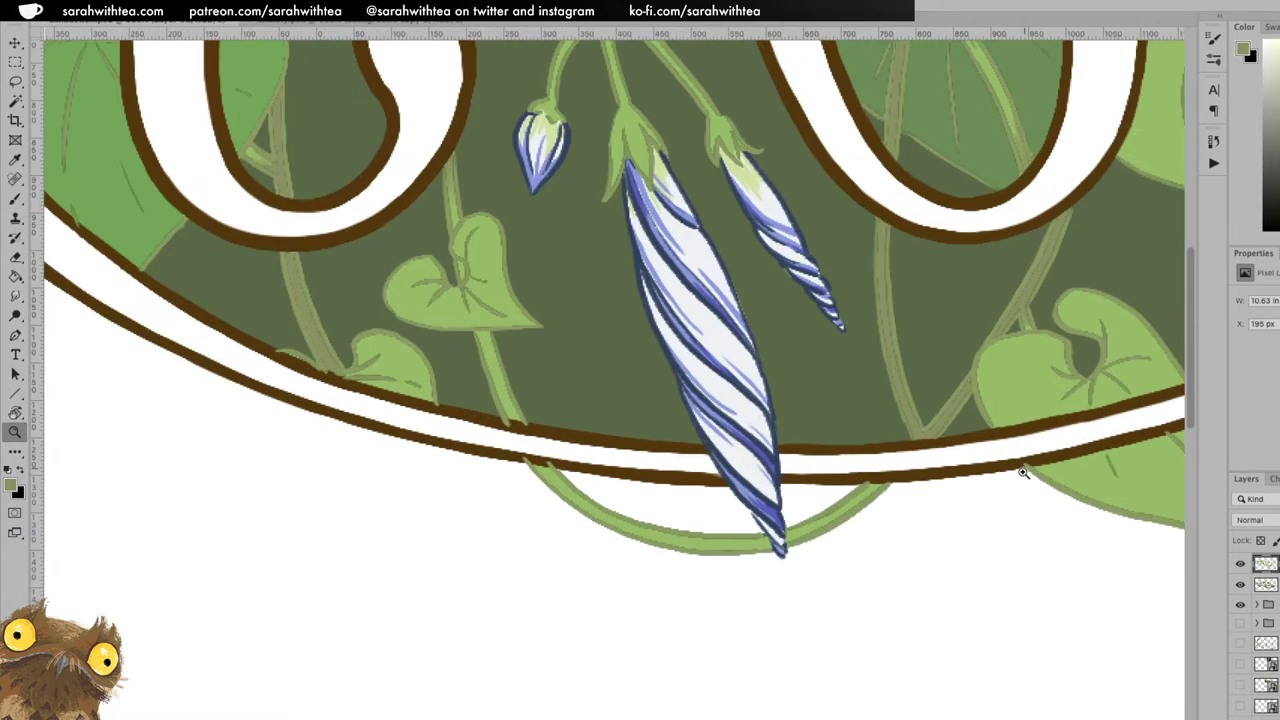
key("b")
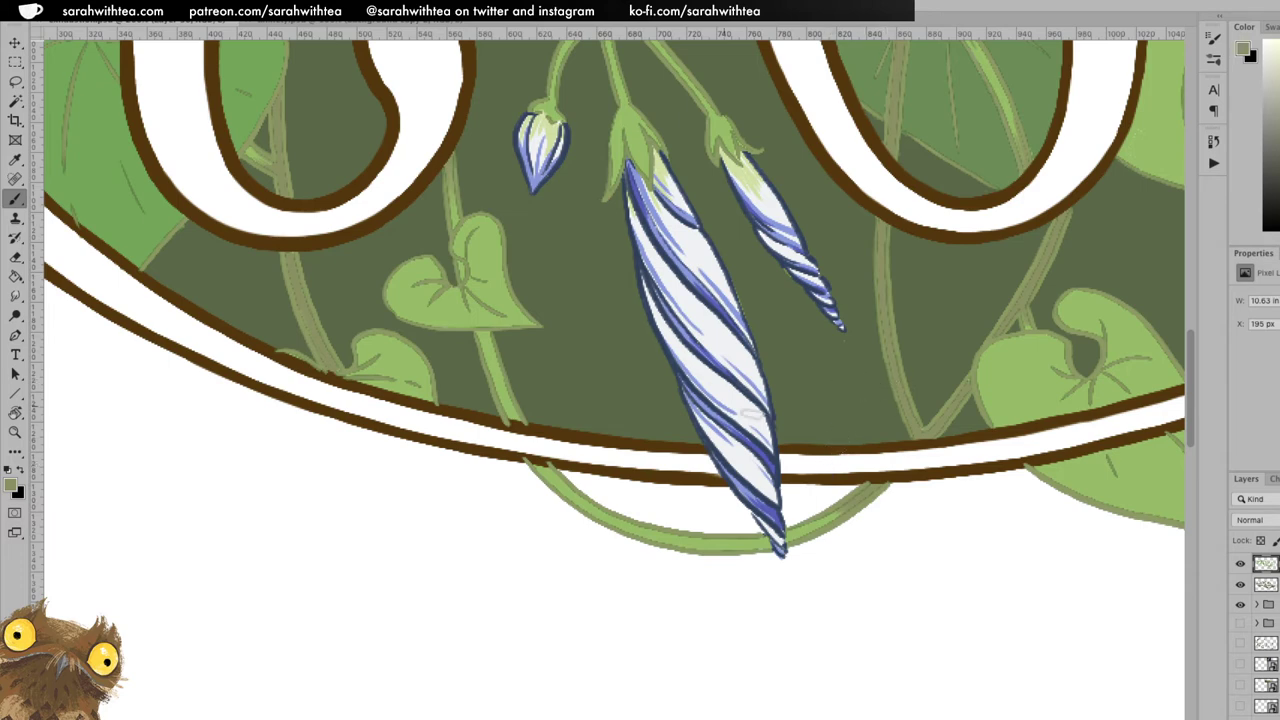
Examine the vines around the lettering for stems that still lack olive green shading.
left_click_drag(937, 323, 757, 366)
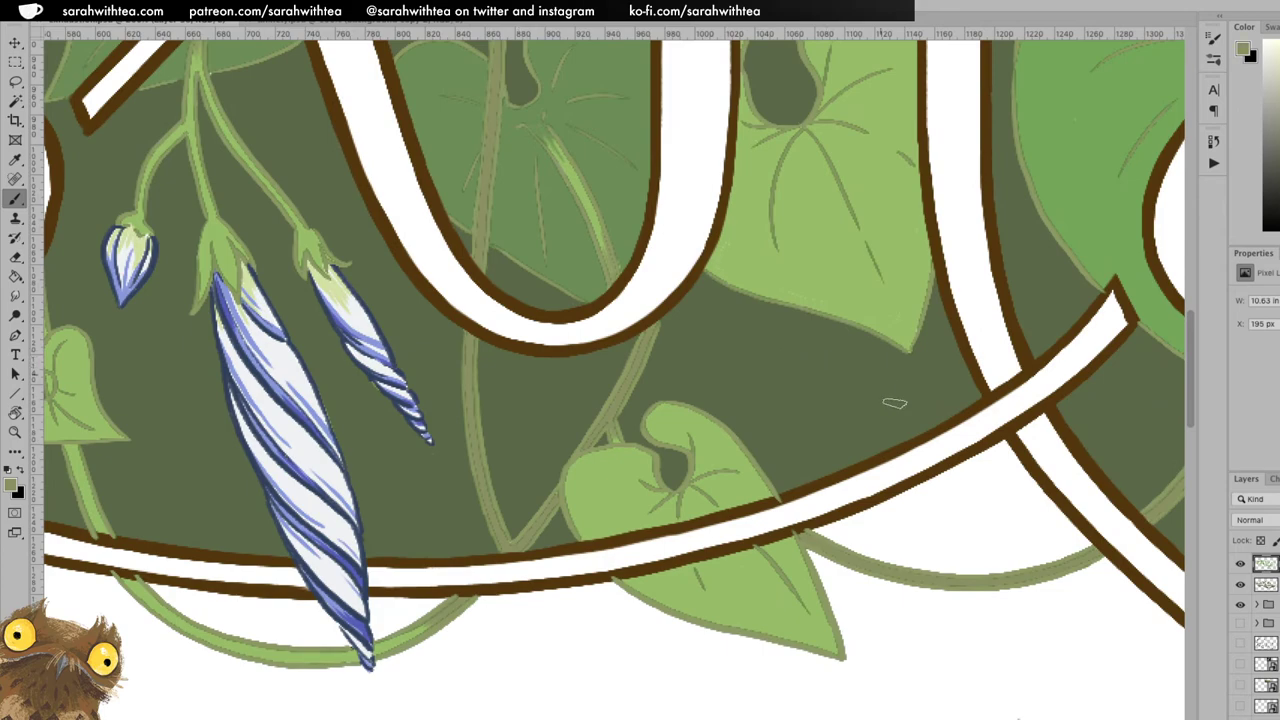
left_click_drag(980, 401, 777, 198)
left_click_drag(809, 394, 672, 384)
left_click_drag(894, 486, 892, 668)
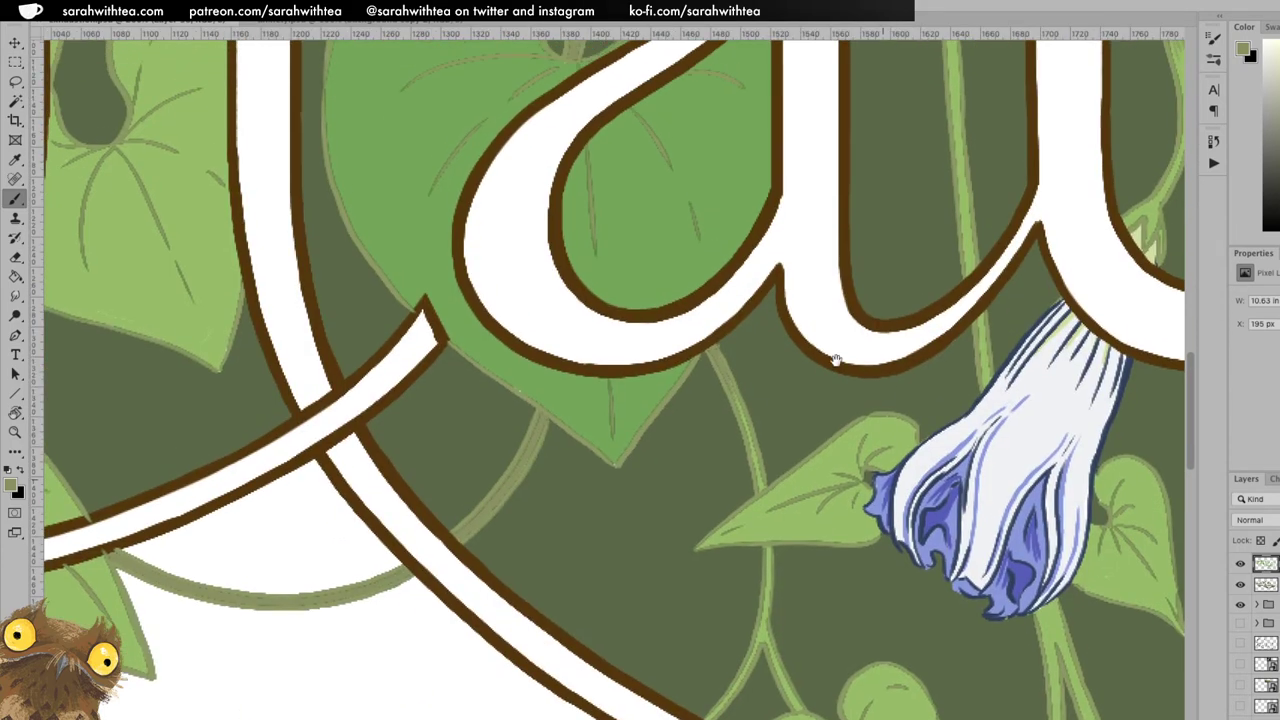
left_click_drag(946, 349, 630, 330)
left_click_drag(470, 243, 694, 480)
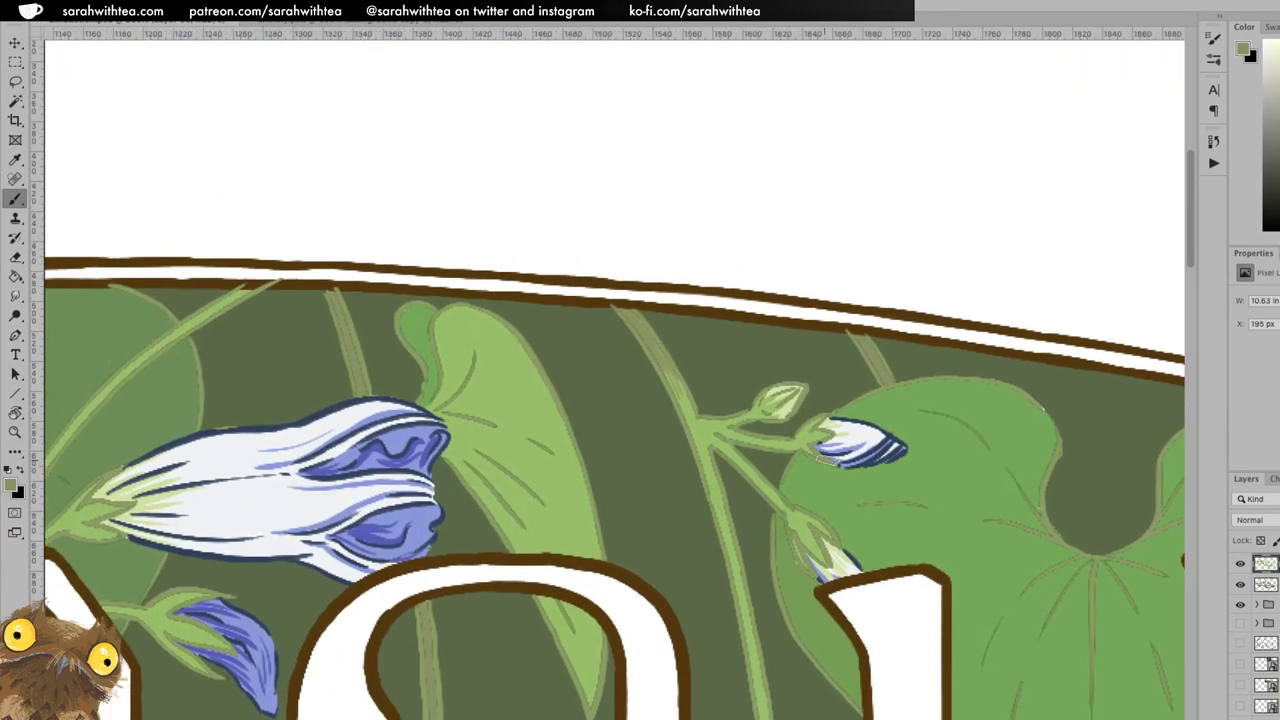
key("z")
left_click_drag(820, 466, 700, 466)
scroll(820, 540, "down", 10)
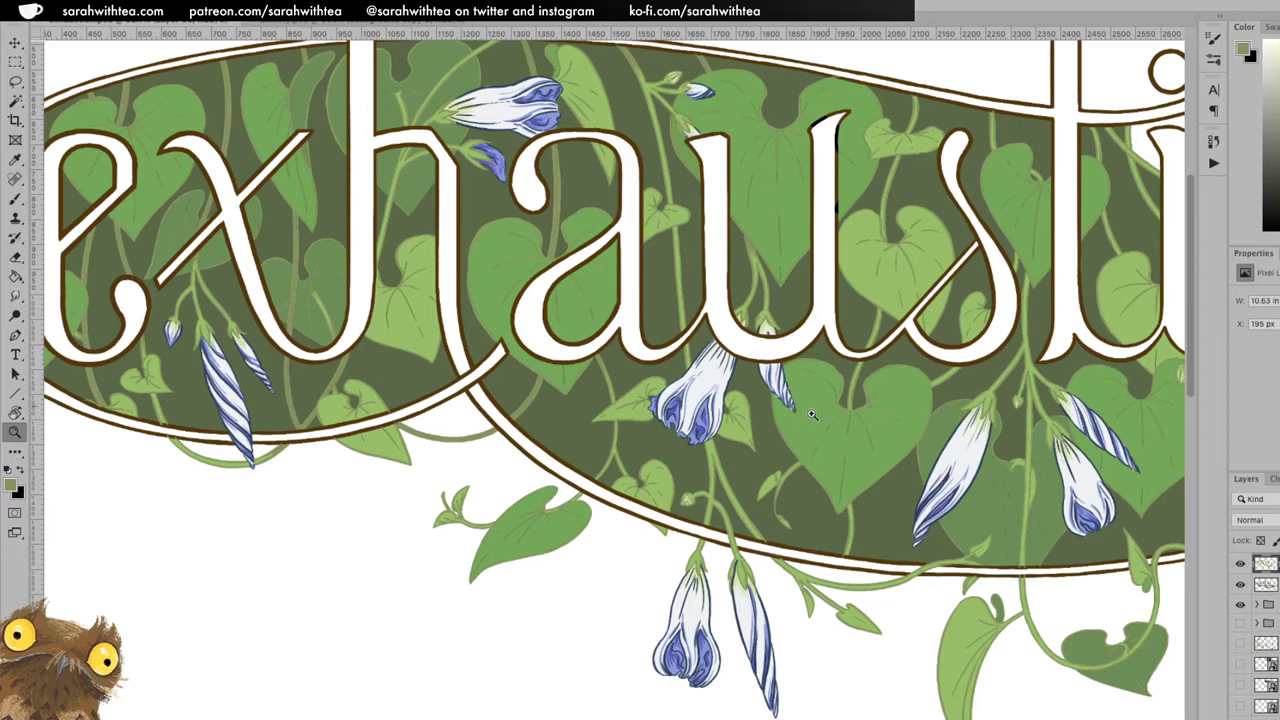
scroll(517, 336, "up", 3)
scroll(517, 336, "left", 2)
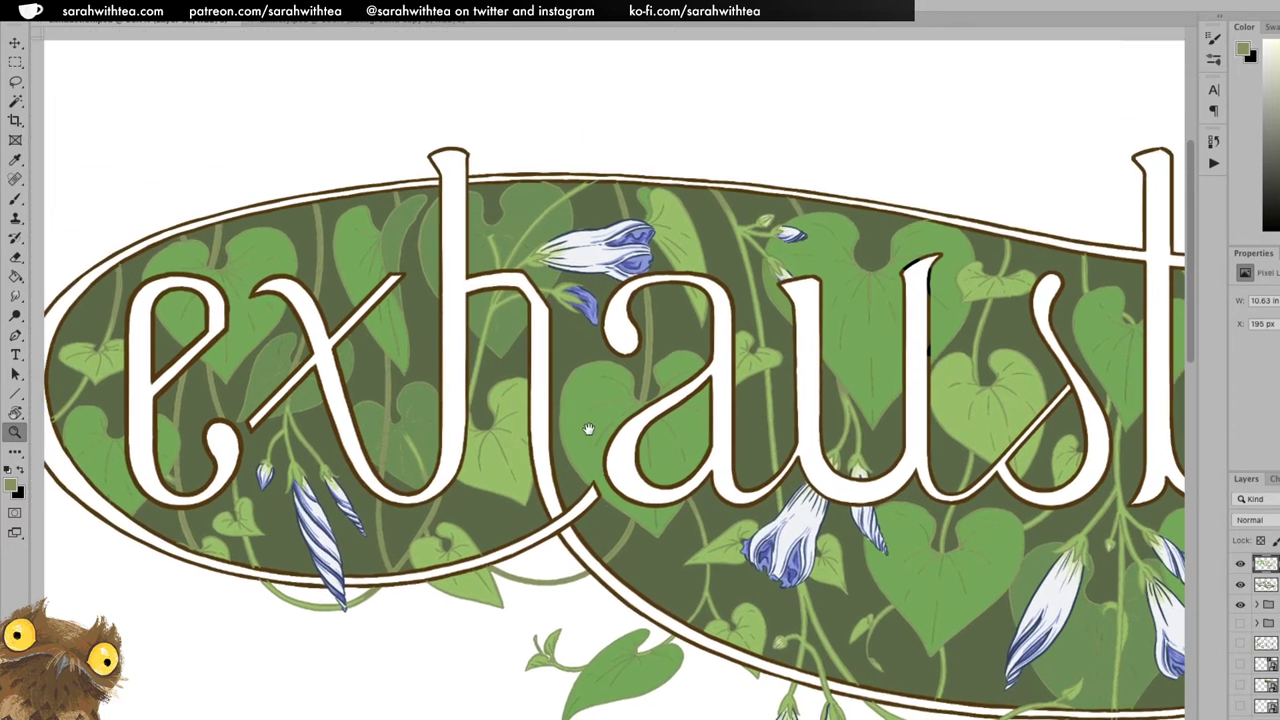
Shade the vine climbing from the arch of h to the upper frame with olive green, blending the edges with leaf green.
left_click(568, 258)
left_click(521, 248)
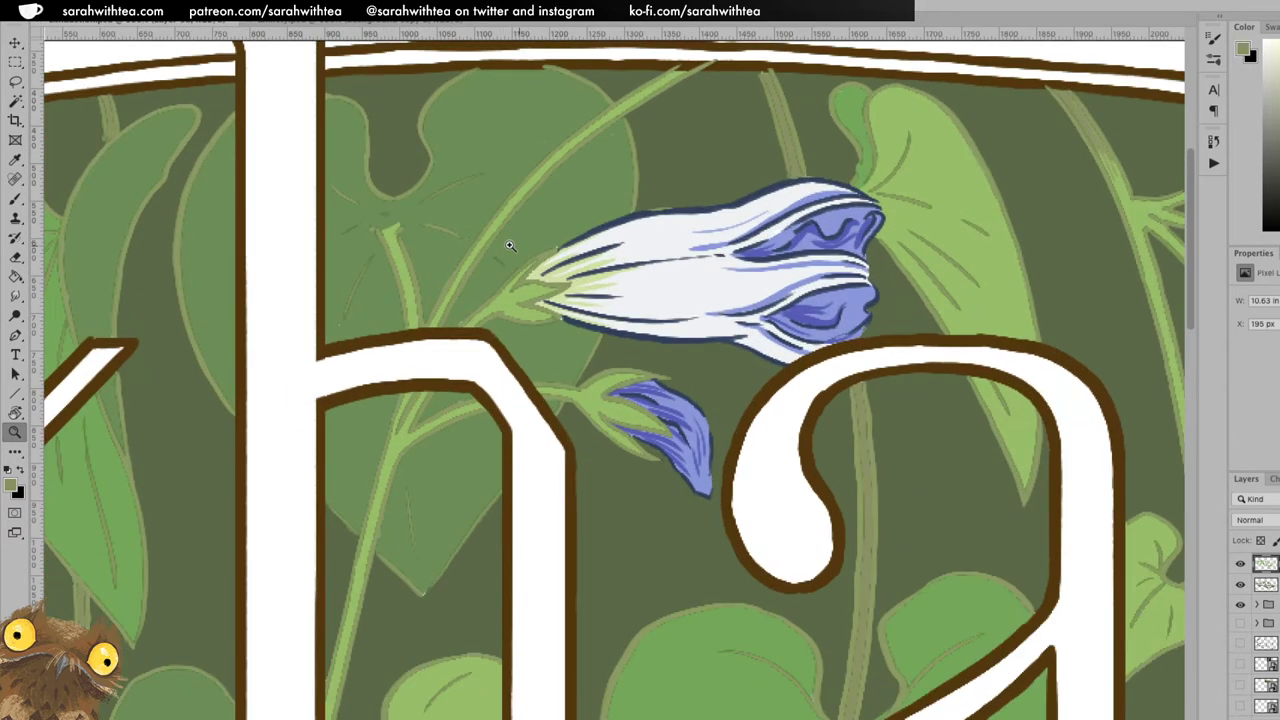
key("b")
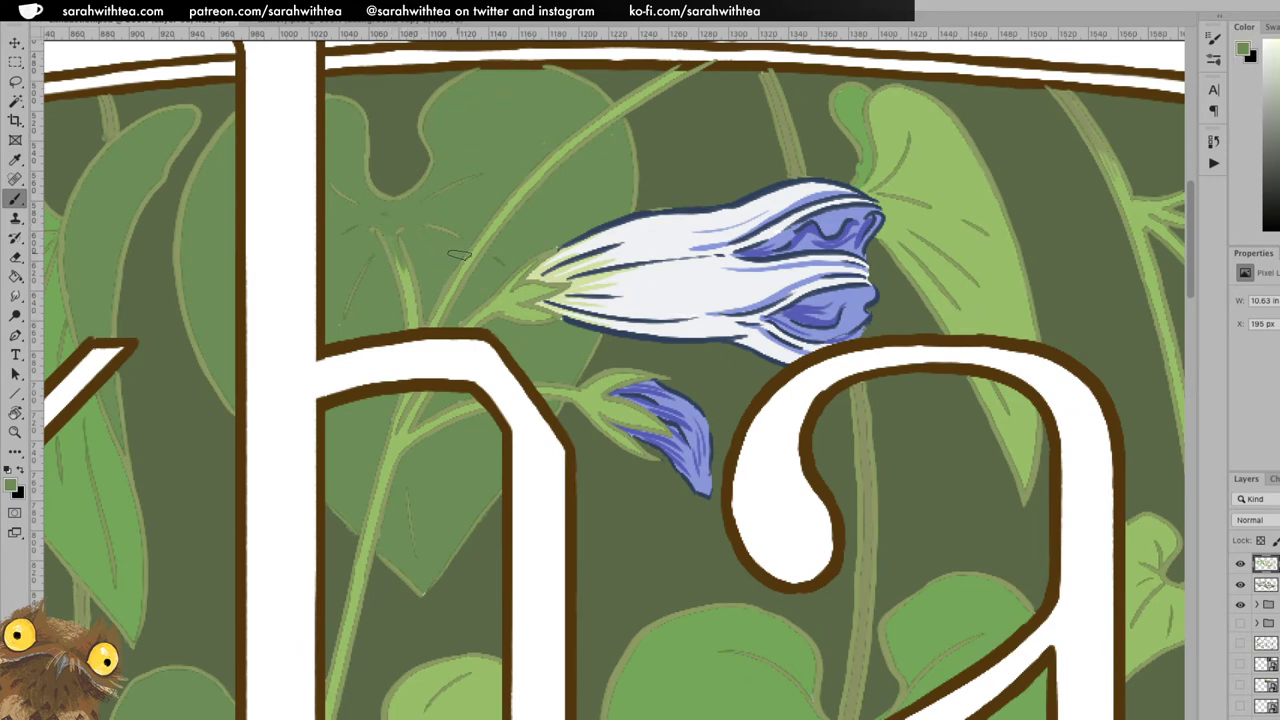
left_click(865, 478, "alt")
mouse_move(445, 316)
left_mouse_down()
mouse_move(511, 210)
mouse_move(495, 215)
mouse_move(451, 290)
mouse_move(585, 118)
mouse_move(529, 187)
mouse_move(675, 72)
left_mouse_up()
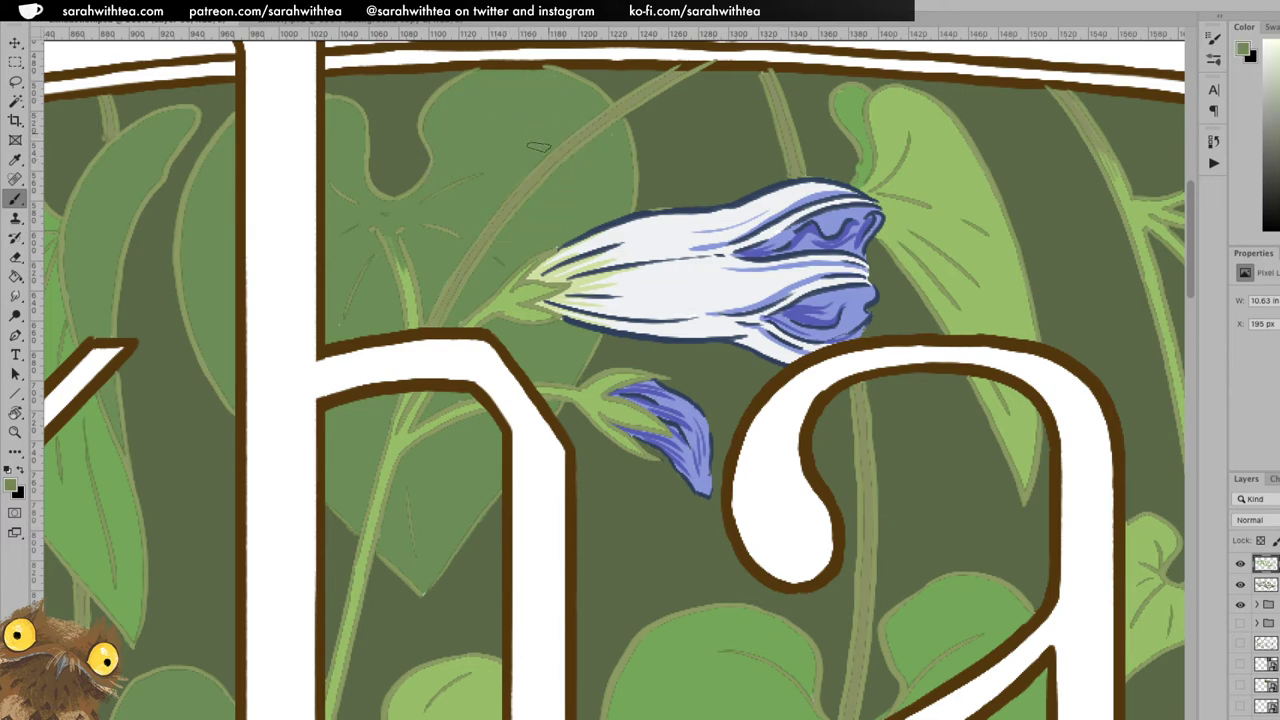
Shade the vine descending inside the letter h, from the fork below its arch, with olive green.
key("z")
left_click(588, 389, "alt")
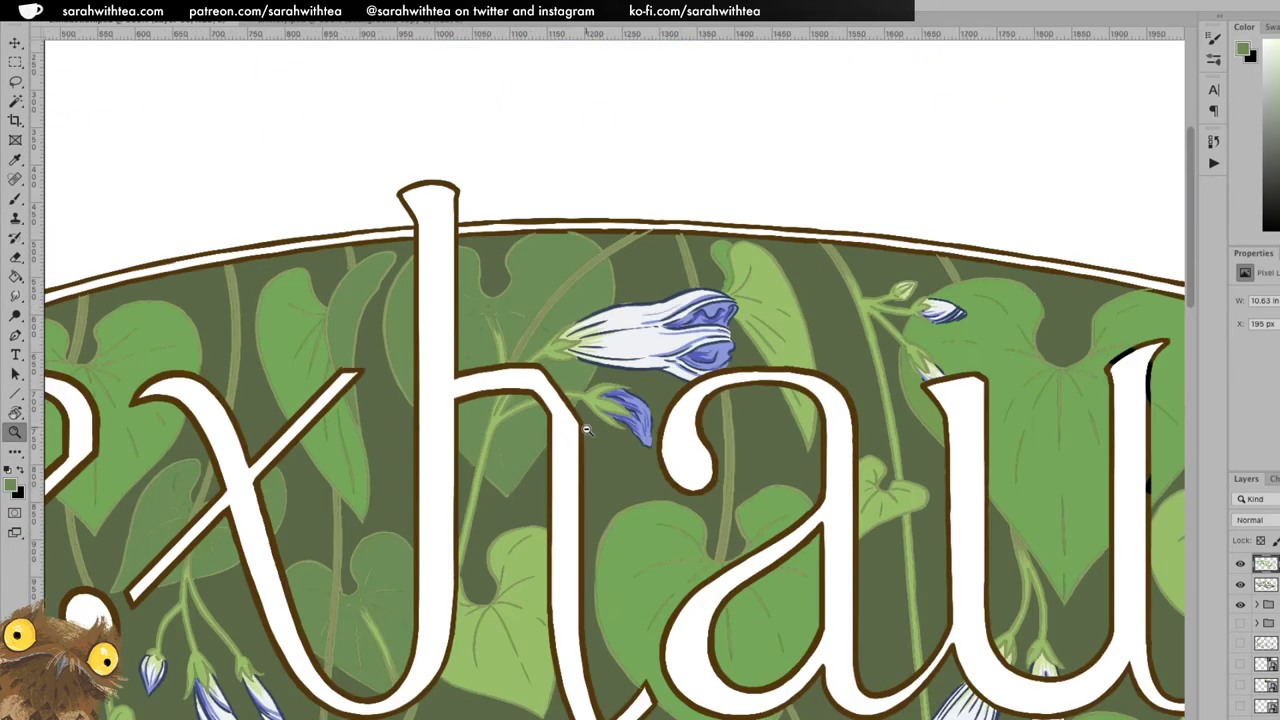
left_click(588, 389, "alt")
left_click_drag(588, 389, 588, 362)
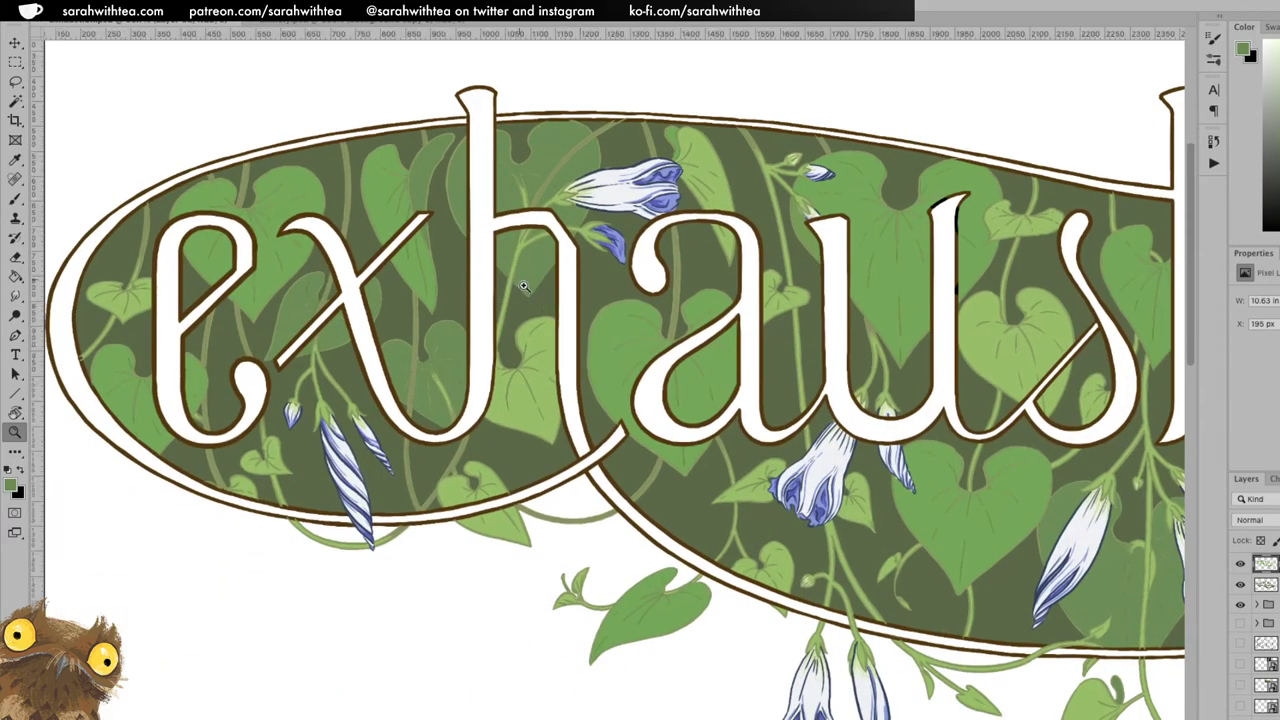
left_click(525, 300)
left_click(525, 300)
left_click(525, 300)
key("b")
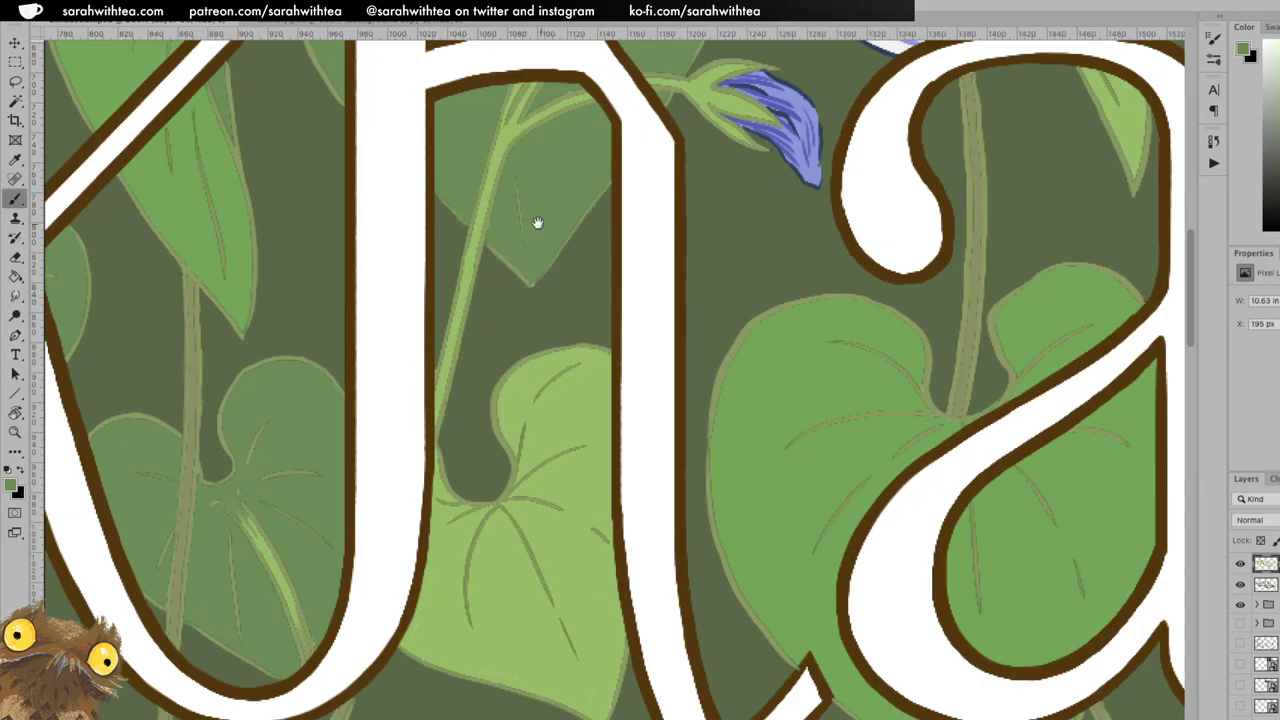
scroll(537, 220, "up", 5)
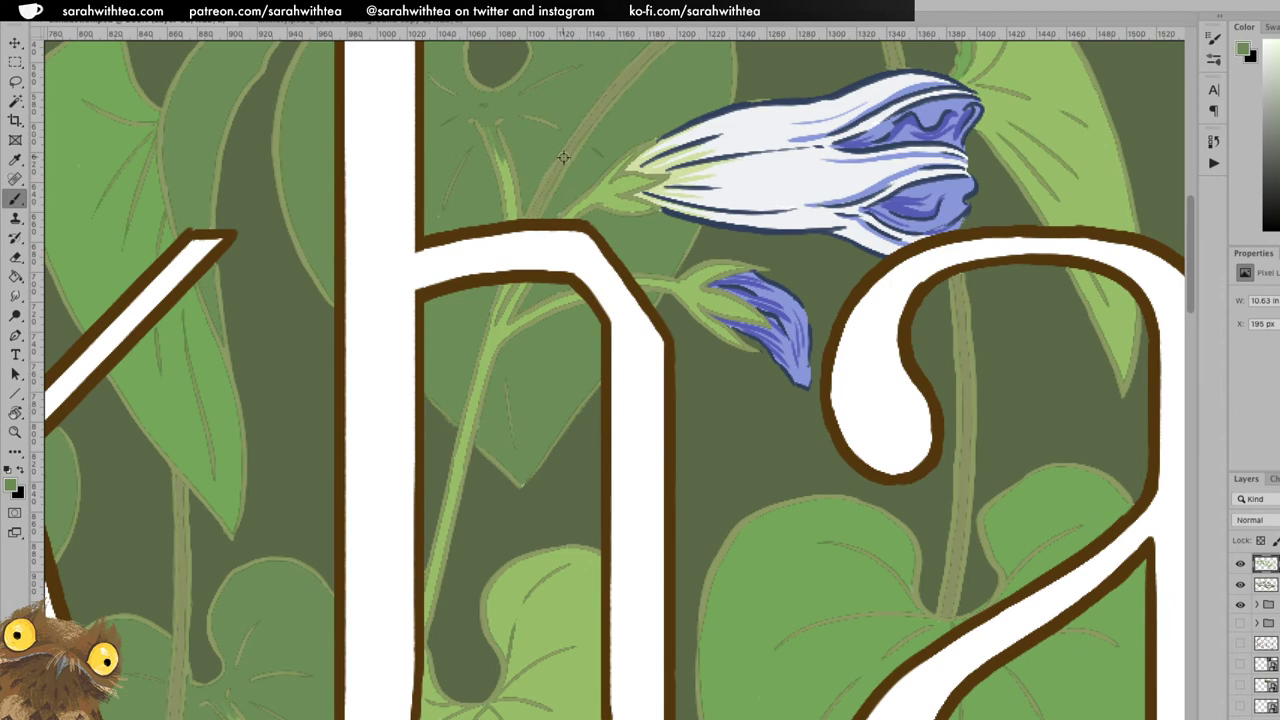
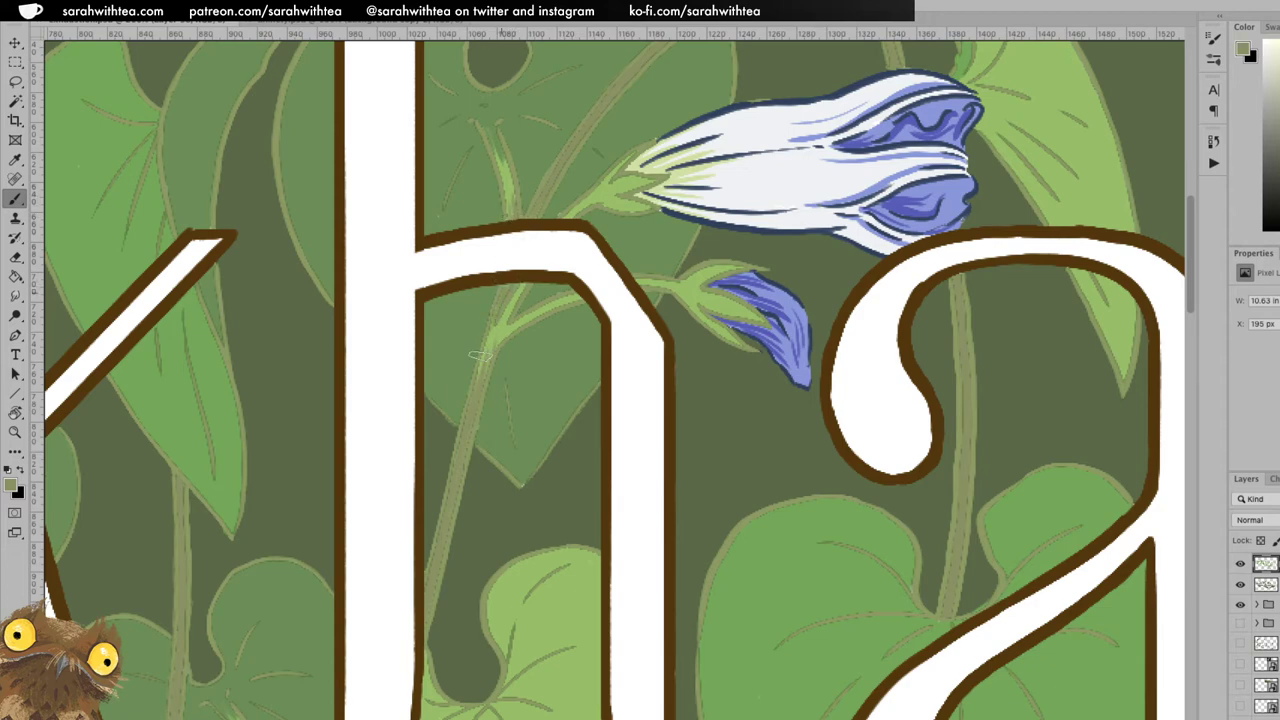
Shade the hanging stem between s and t, from the heart-shaped leaf's tip to the fork, with olive green.
key("z")
left_click(609, 443, "alt")
left_click(613, 455, "alt")
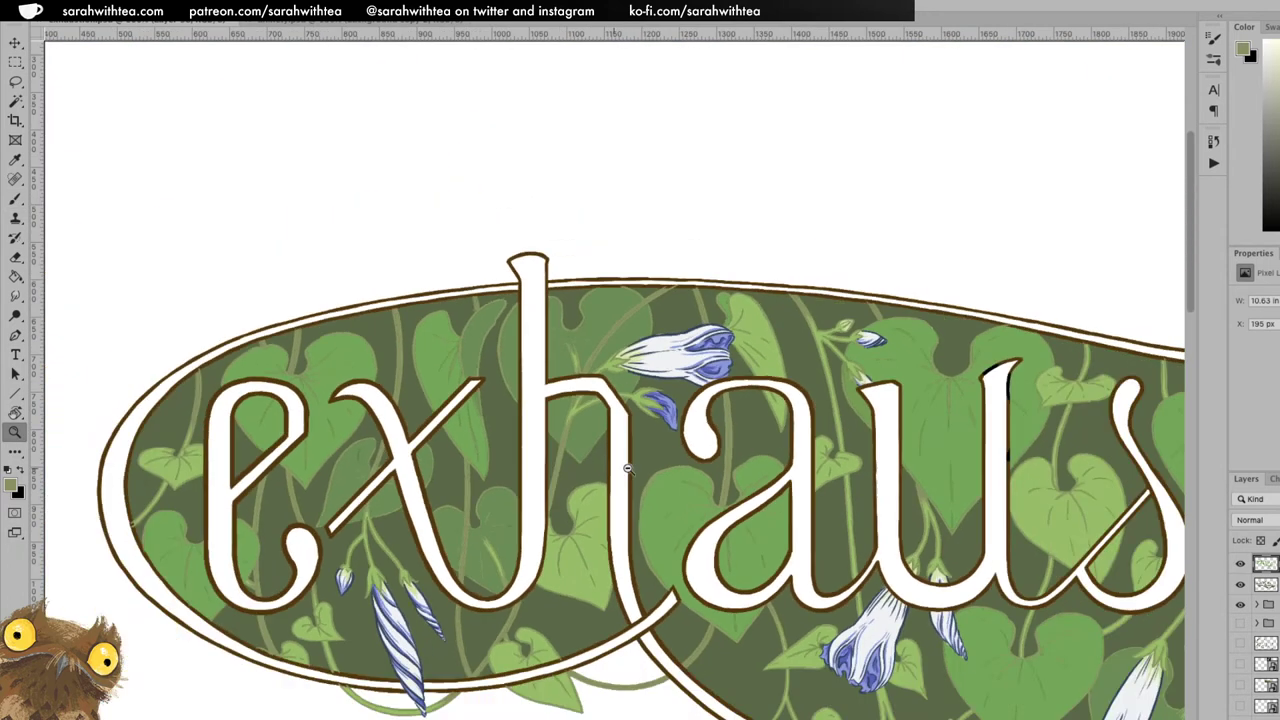
left_click_drag(822, 501, 719, 225)
left_click_drag(883, 363, 649, 521)
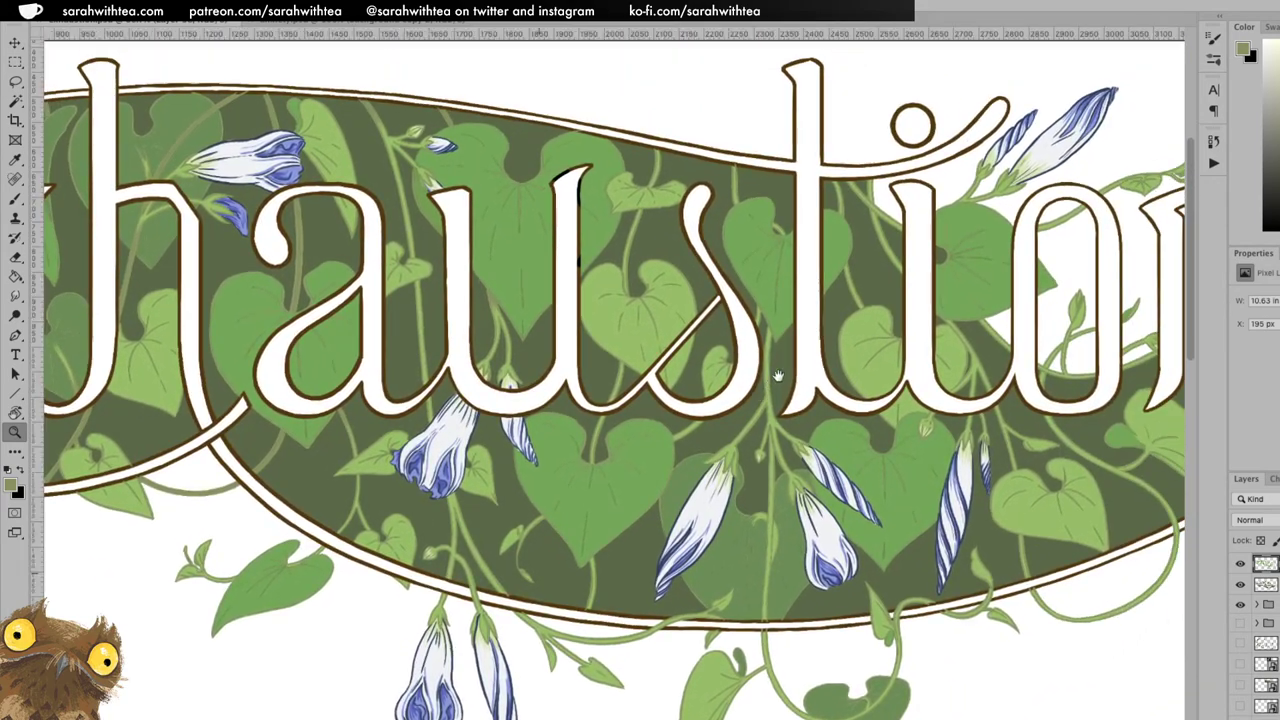
left_click(814, 311)
key("b")
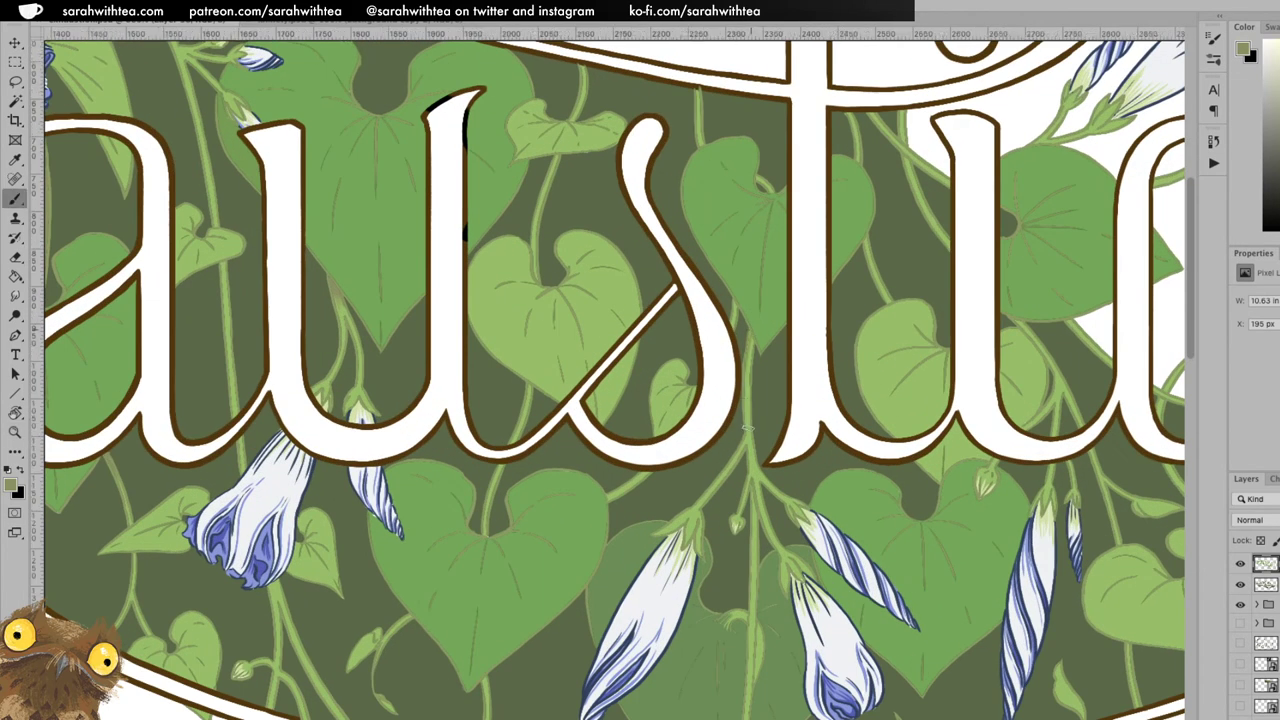
left_click_drag(743, 404, 751, 344)
key("z")
left_click(777, 391)
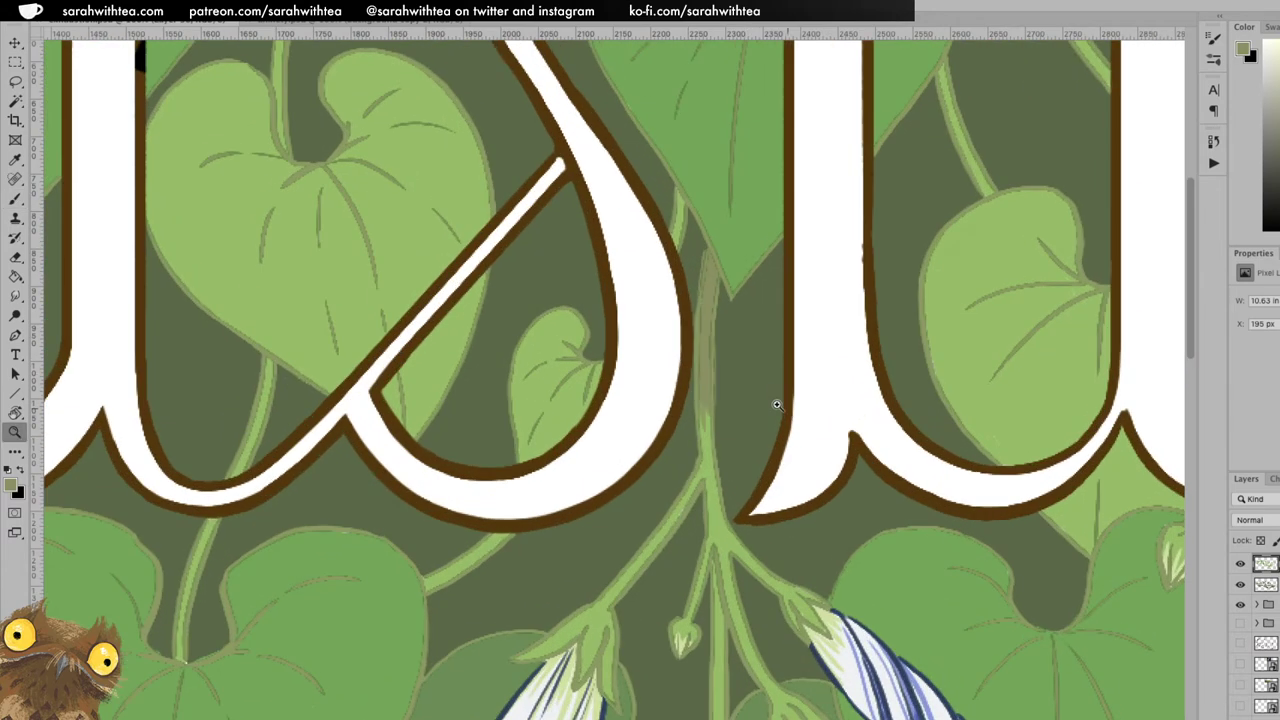
key("b")
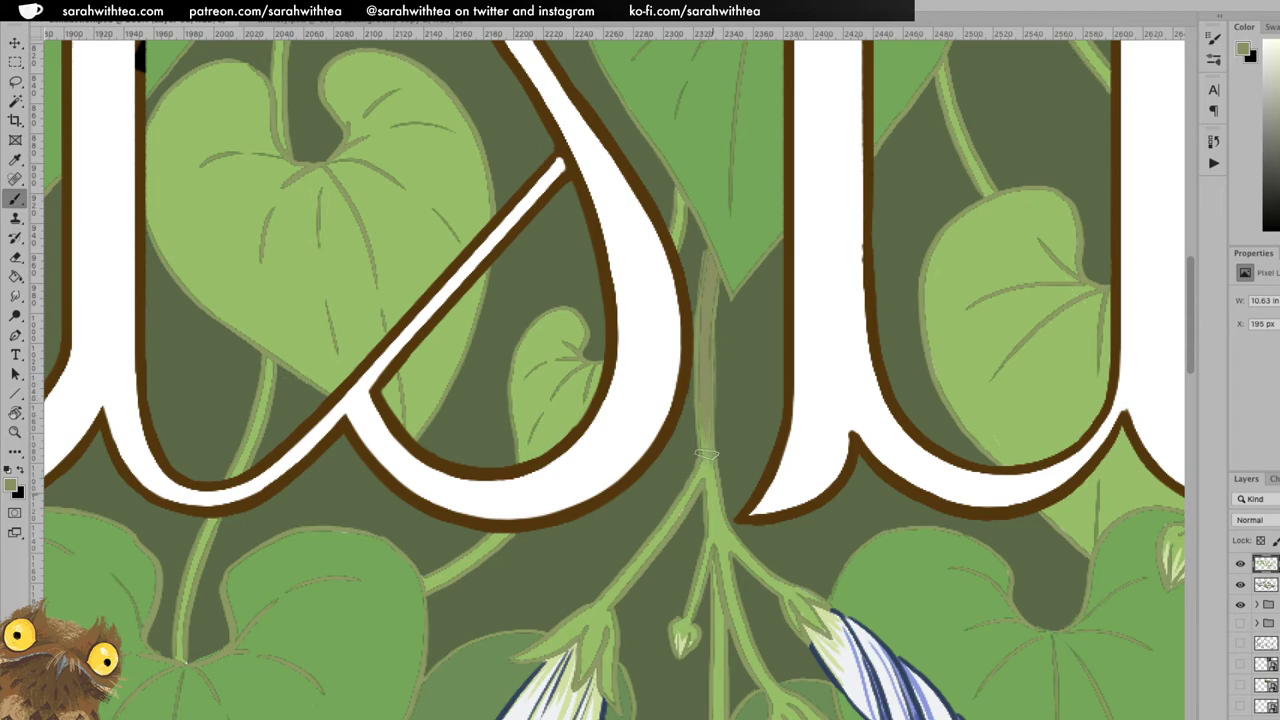
Shade the upper part of the central stem below the fork, between the hanging flower buds, with olive green.
scroll(734, 529, "down", 5)
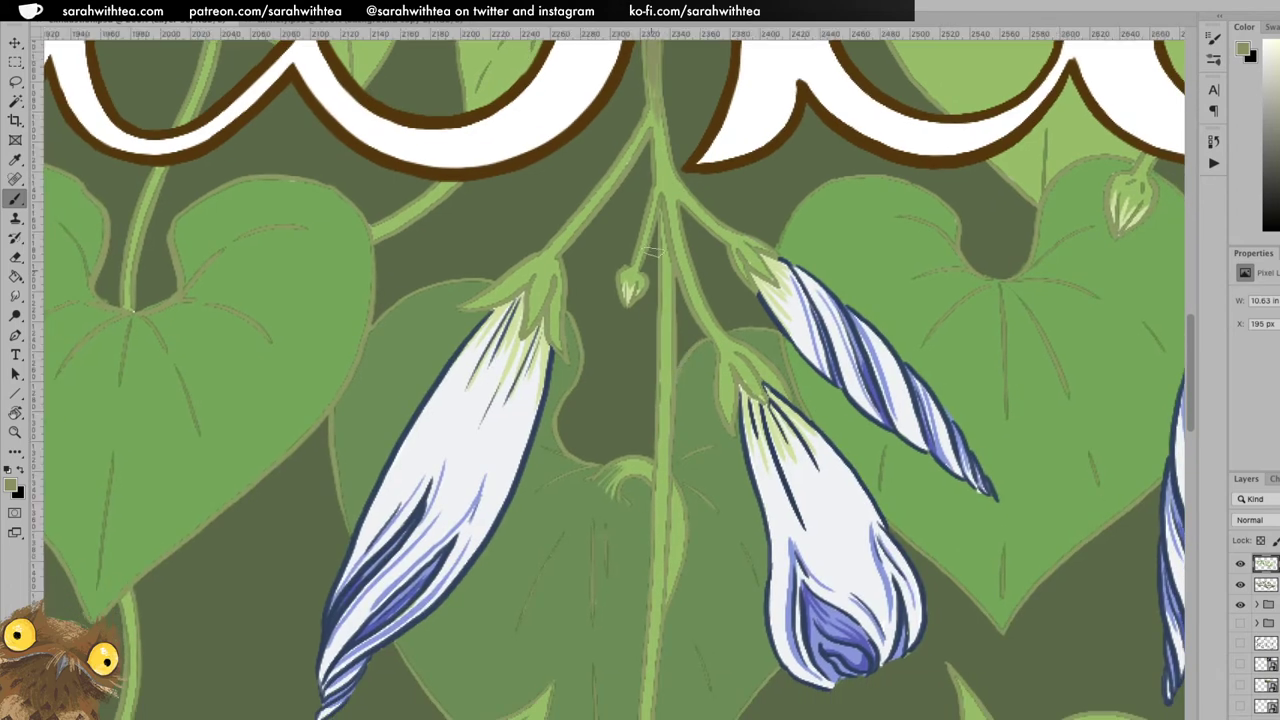
left_click_drag(661, 222, 659, 334)
key("z")
left_click(707, 501, "alt")
left_click(707, 501, "alt")
left_click(734, 520)
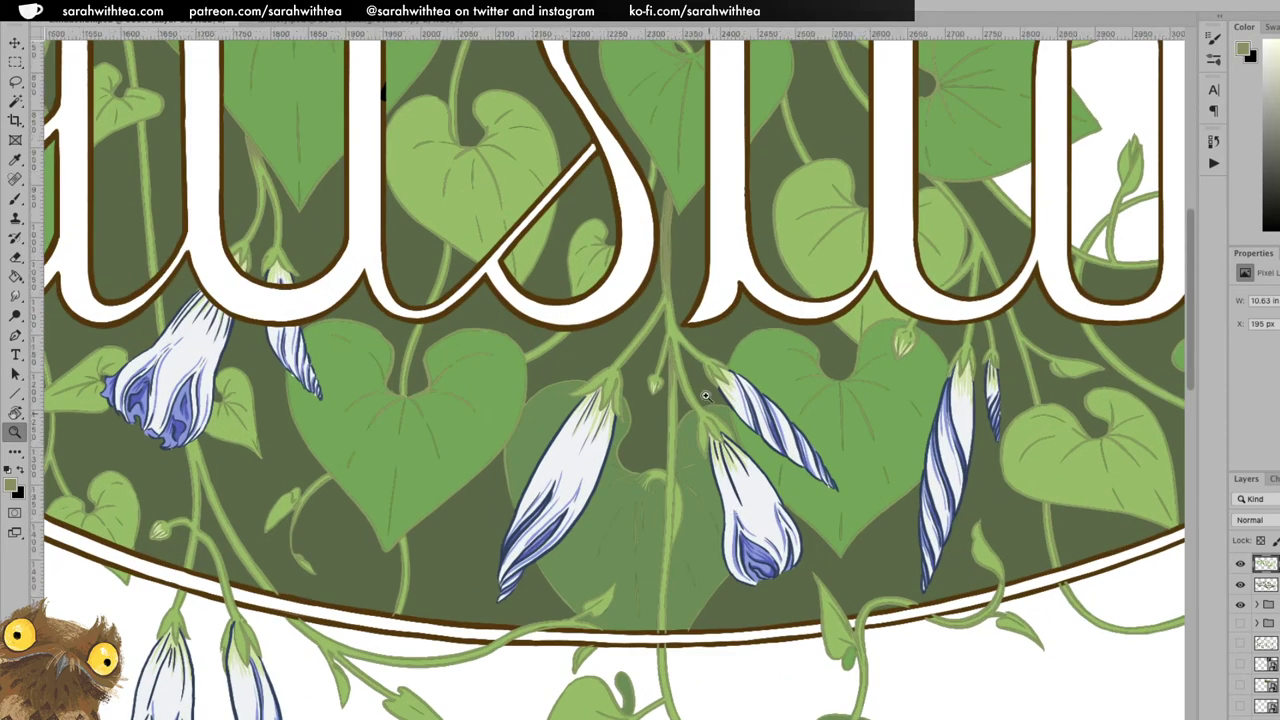
key("b")
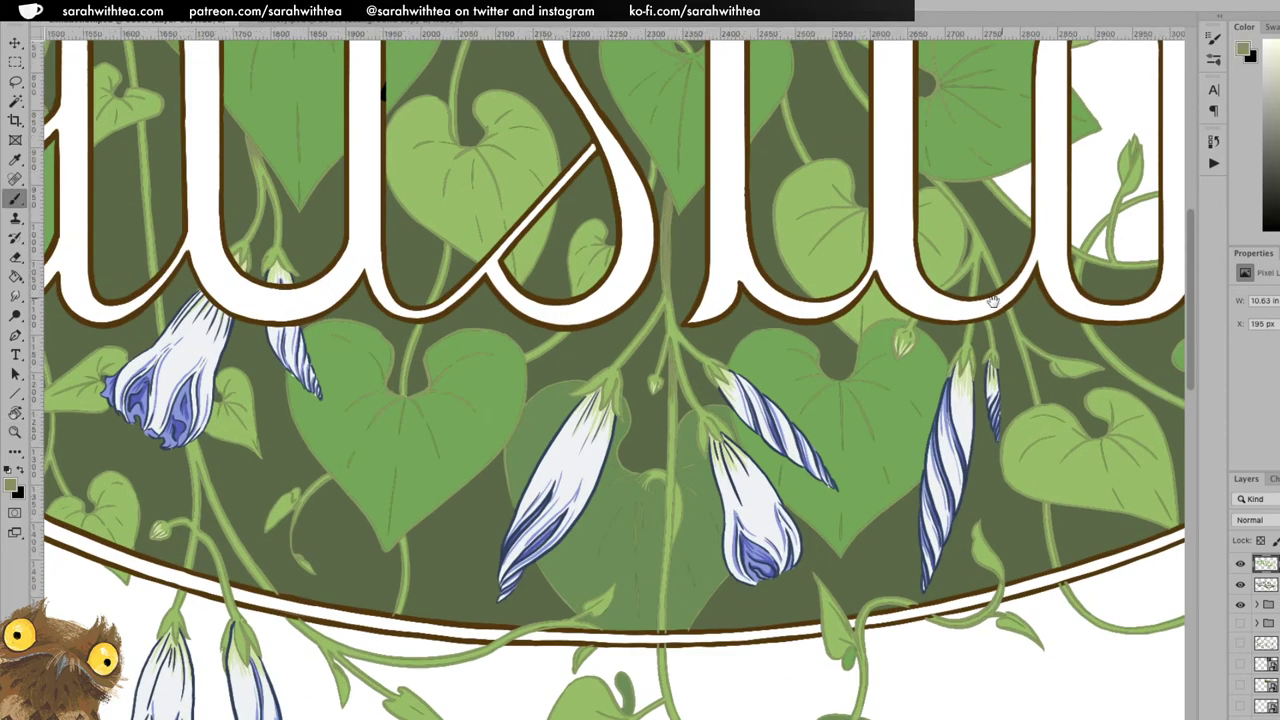
Shade the short stem above the heart-shaped leaf between s and t with olive green, and touch up its curled stalk with leaf green.
scroll(914, 430, "up", 5)
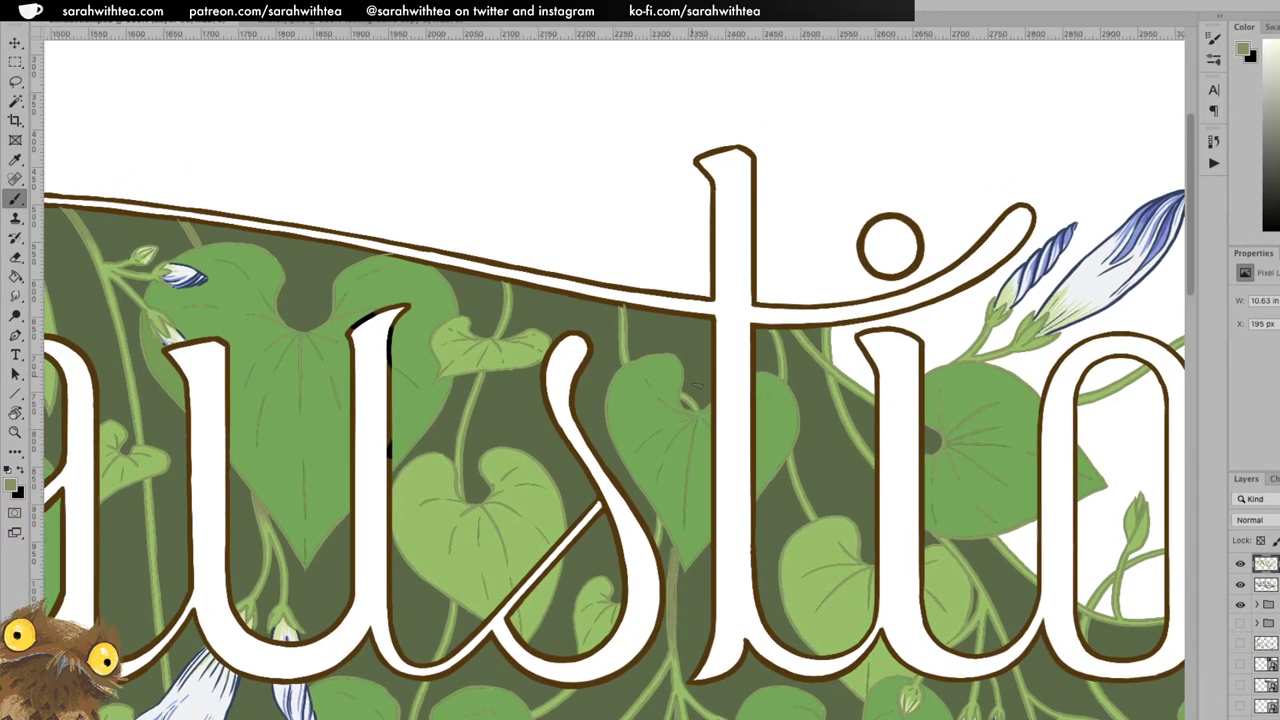
left_click_drag(620, 306, 621, 342)
key("z")
left_click(698, 402)
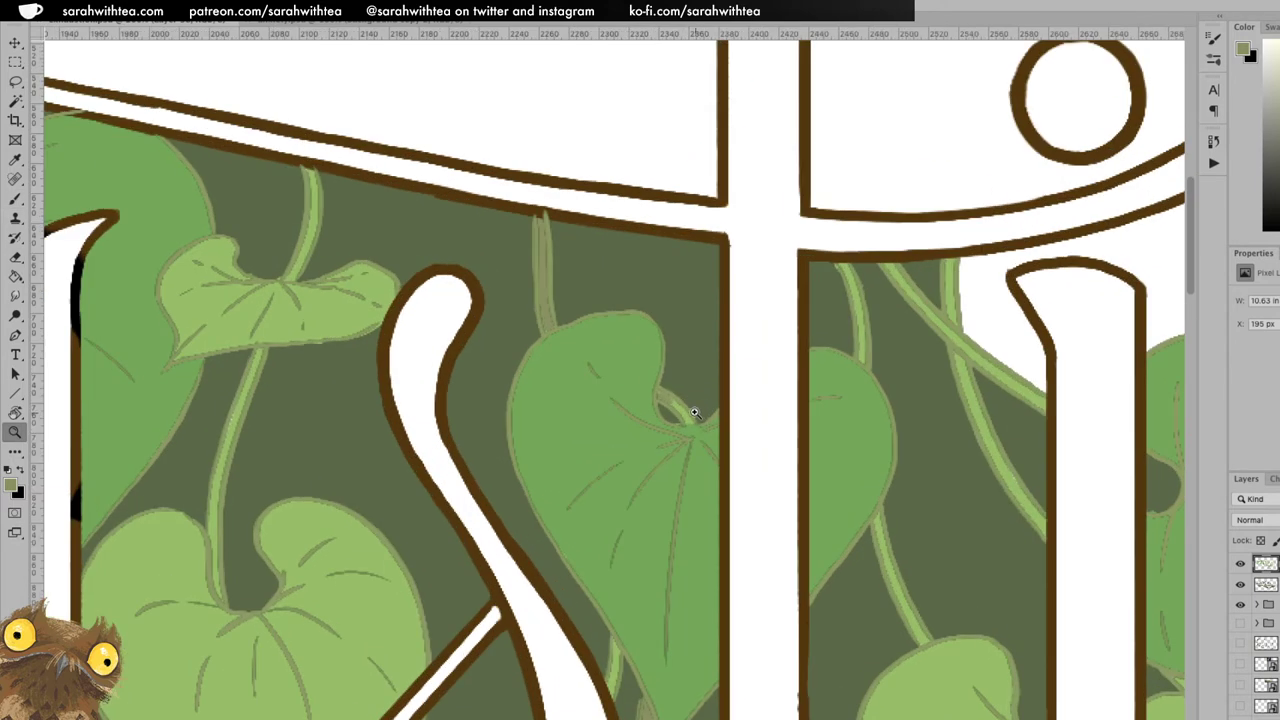
key("v")
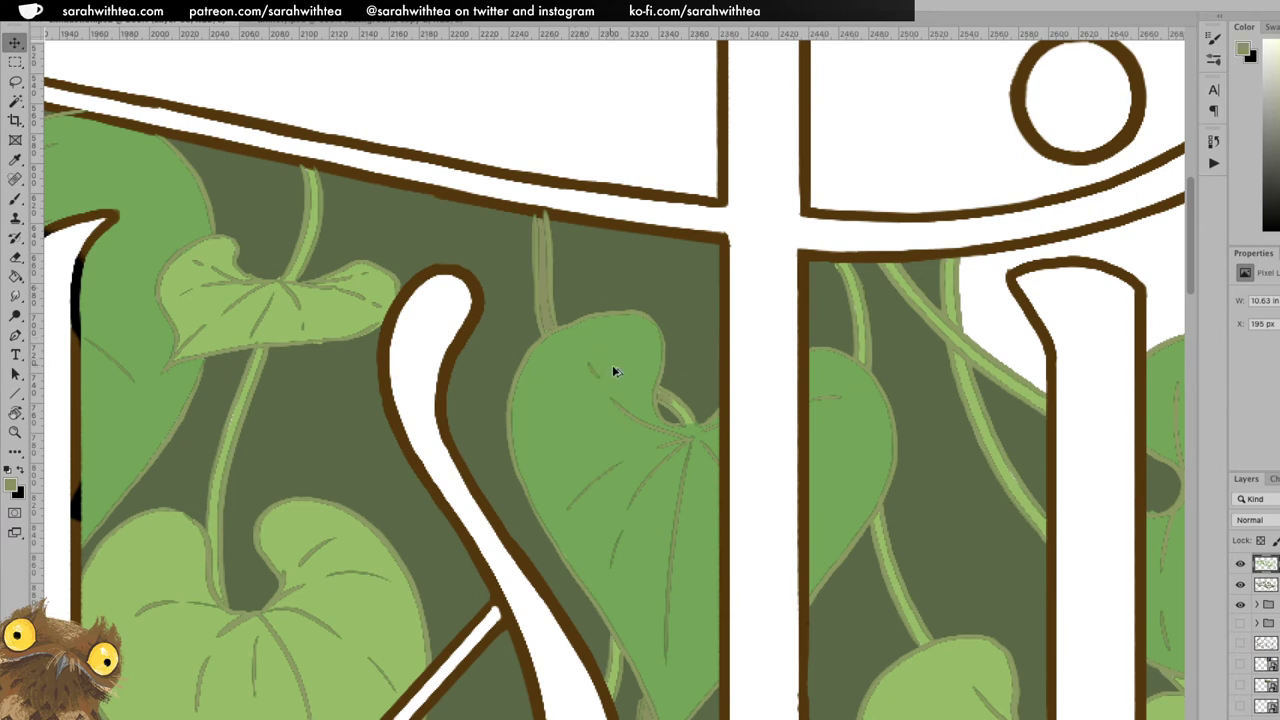
key("b")
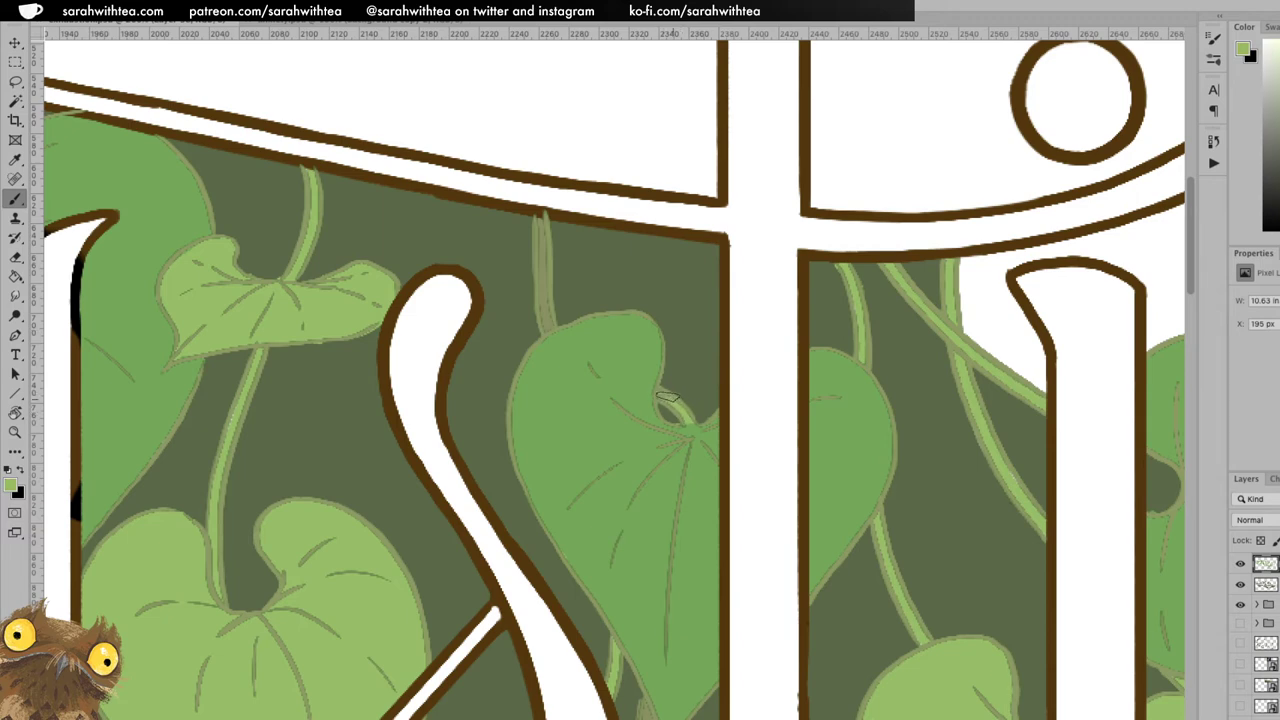
left_click_drag(674, 494, 638, 281)
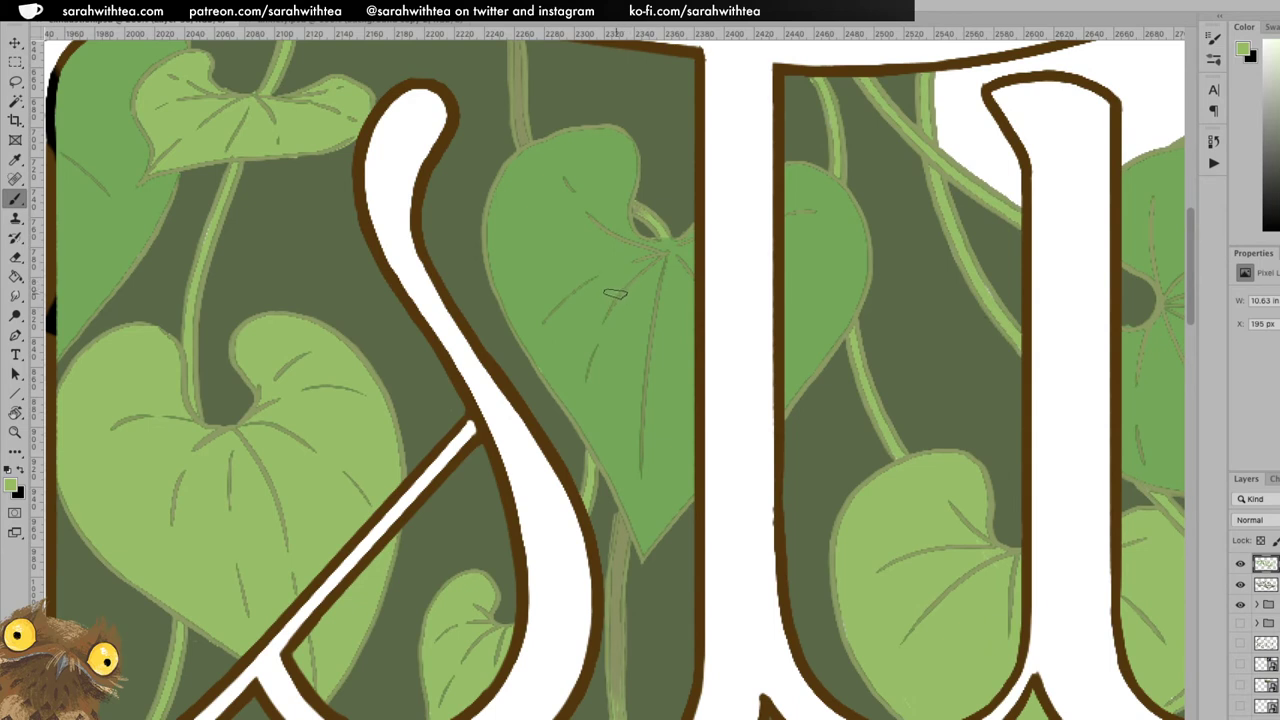
Resample the olive green and shade the short vine between the frame and the heart-shaped leaf's lobe beside t.
key("v")
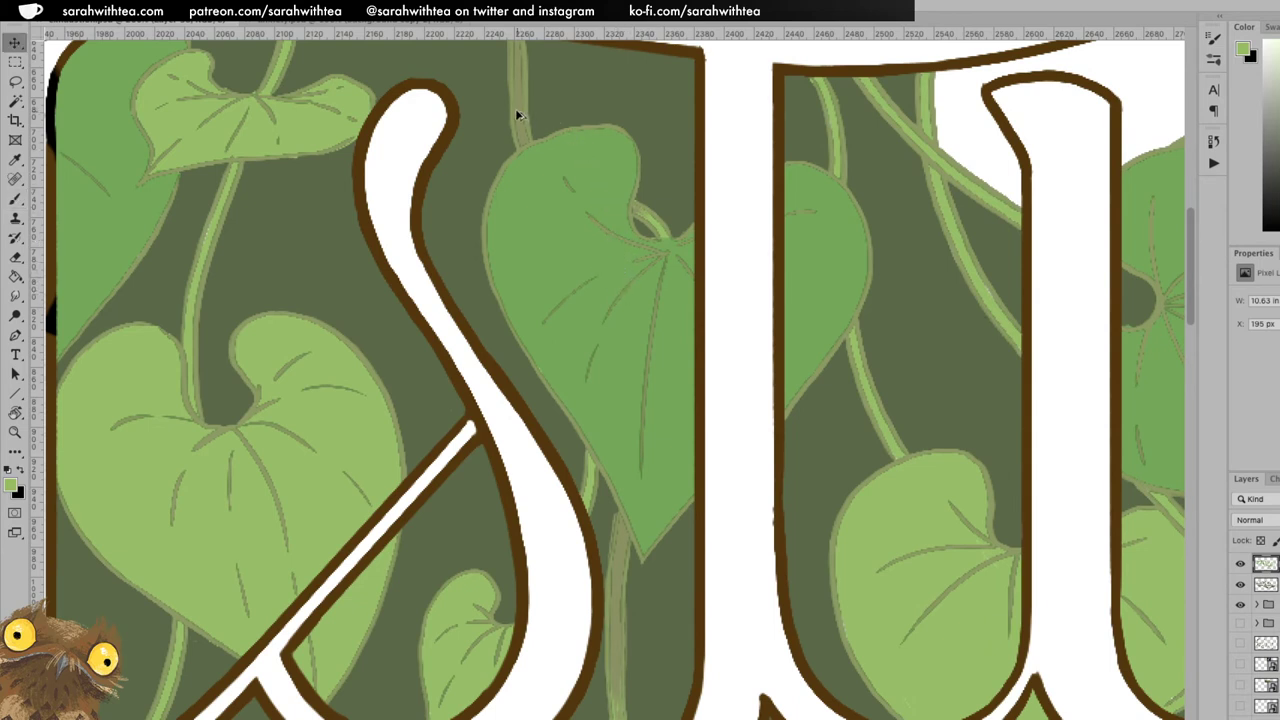
key("b")
left_click(517, 112, "alt")
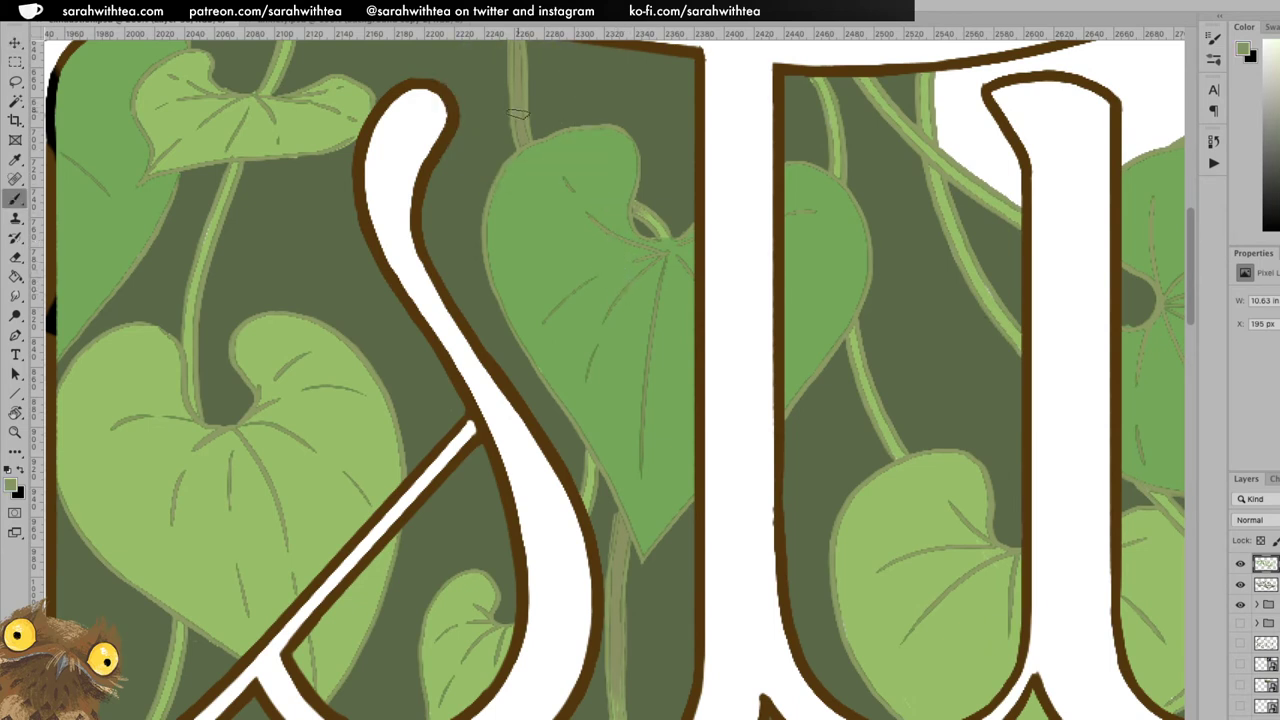
left_click_drag(822, 82, 829, 124)
left_click_drag(823, 91, 836, 163)
key("e")
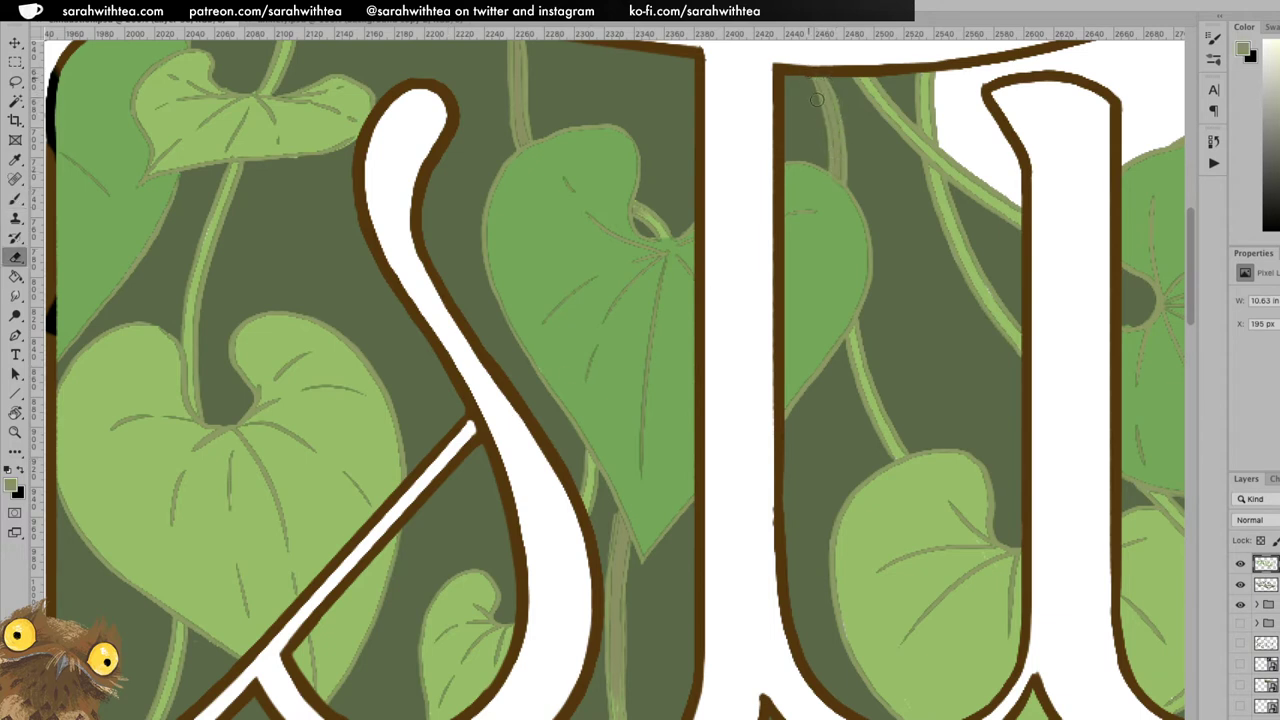
Shade the vine linking the heart-shaped leaf to the pale leaf below it, between t and i, with olive green.
key("z")
left_click(897, 298, "alt")
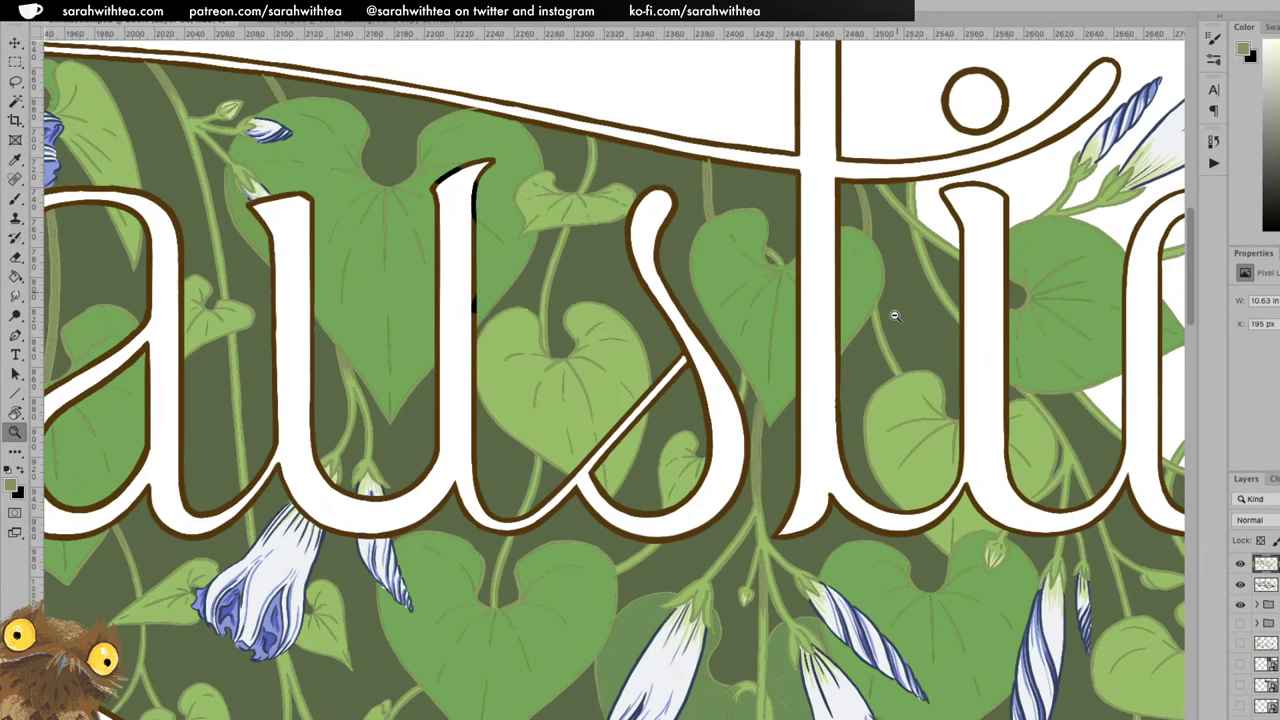
left_click(894, 312, "alt")
left_click_drag(869, 385, 748, 430)
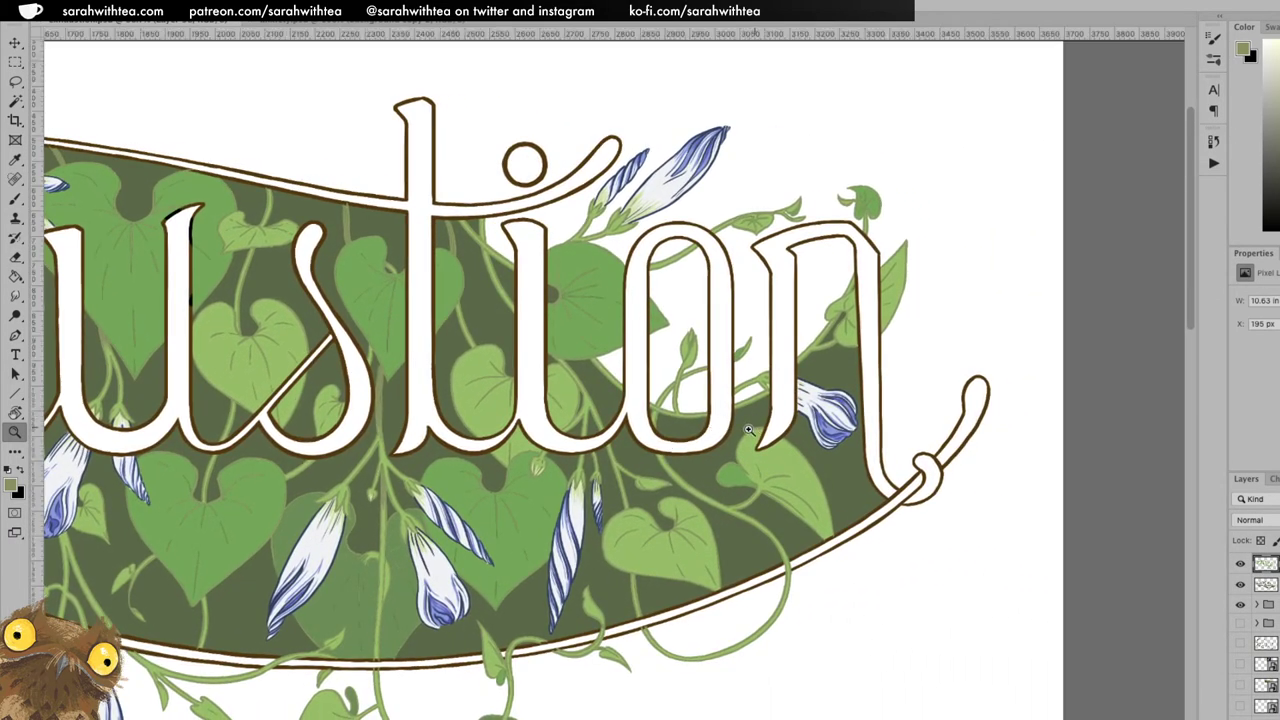
left_click(530, 297)
key("b")
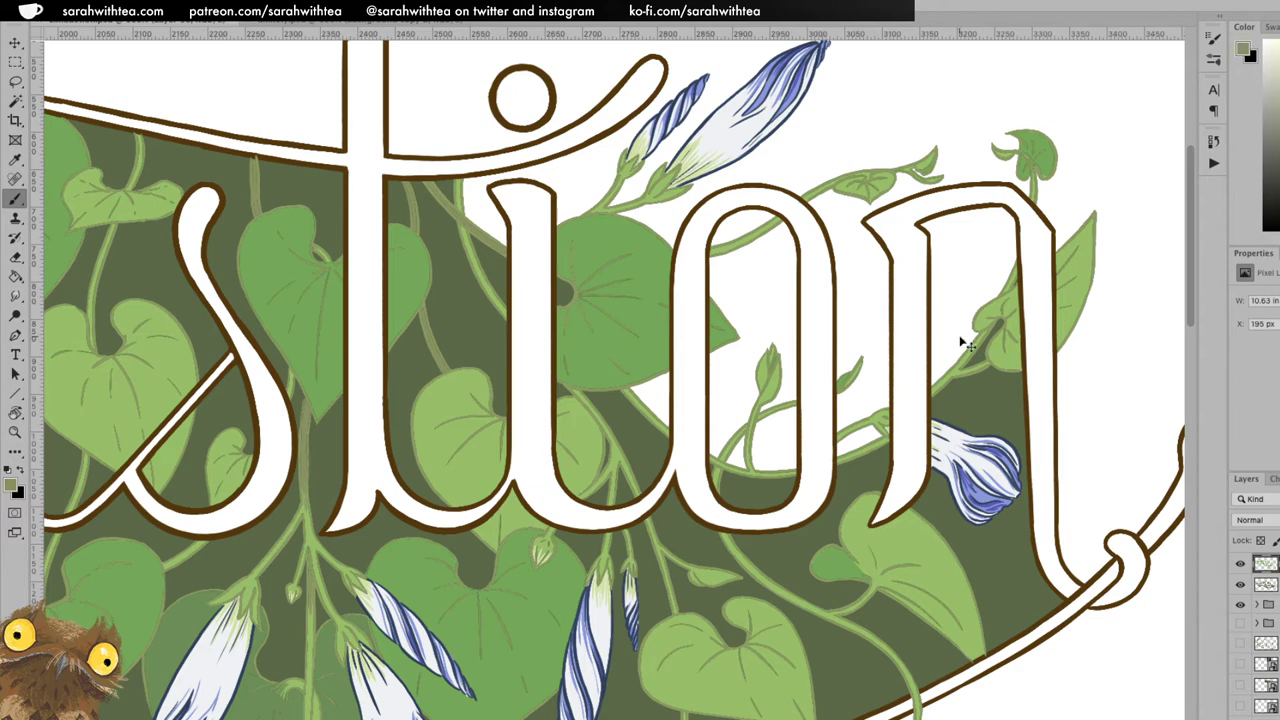
Undo the last change and shade the long vine curving from the upper frame to the stem of i with olive green.
key("super+z")
key("super+space")
left_click(477, 204)
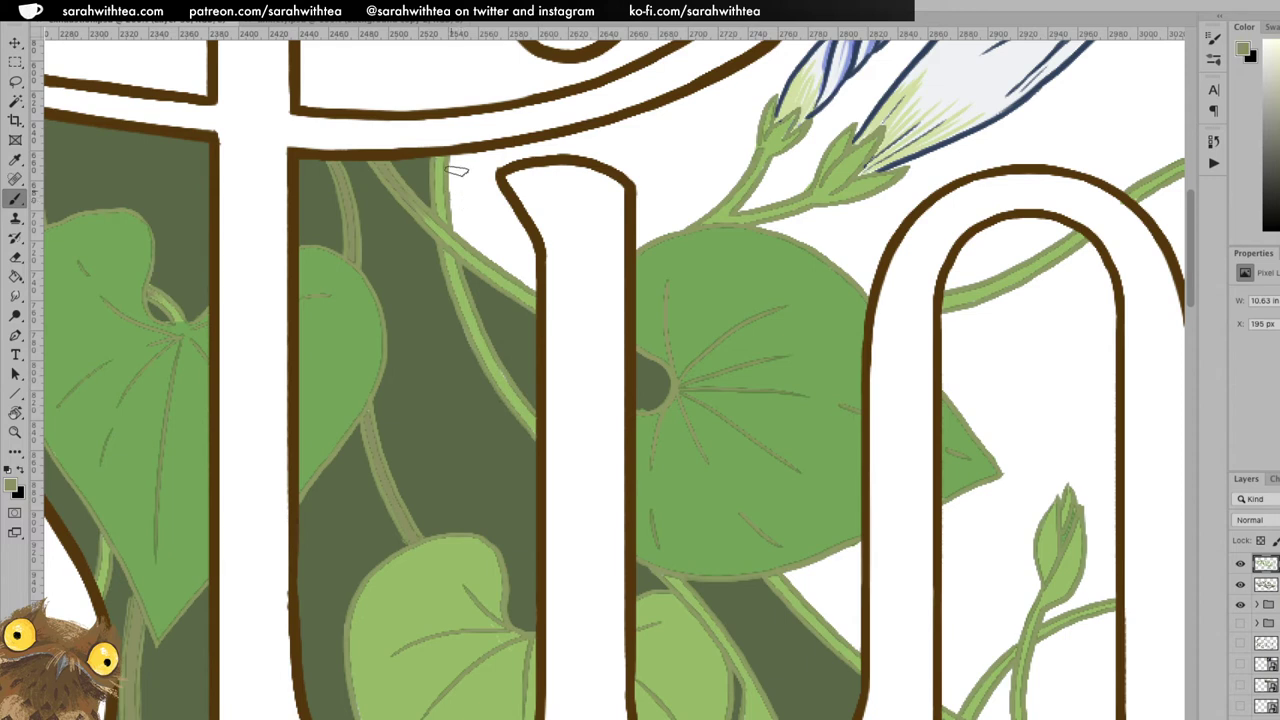
left_click_drag(441, 212, 440, 158)
mouse_move(447, 258)
left_mouse_down()
mouse_move(520, 408)
mouse_move(508, 390)
left_mouse_up()
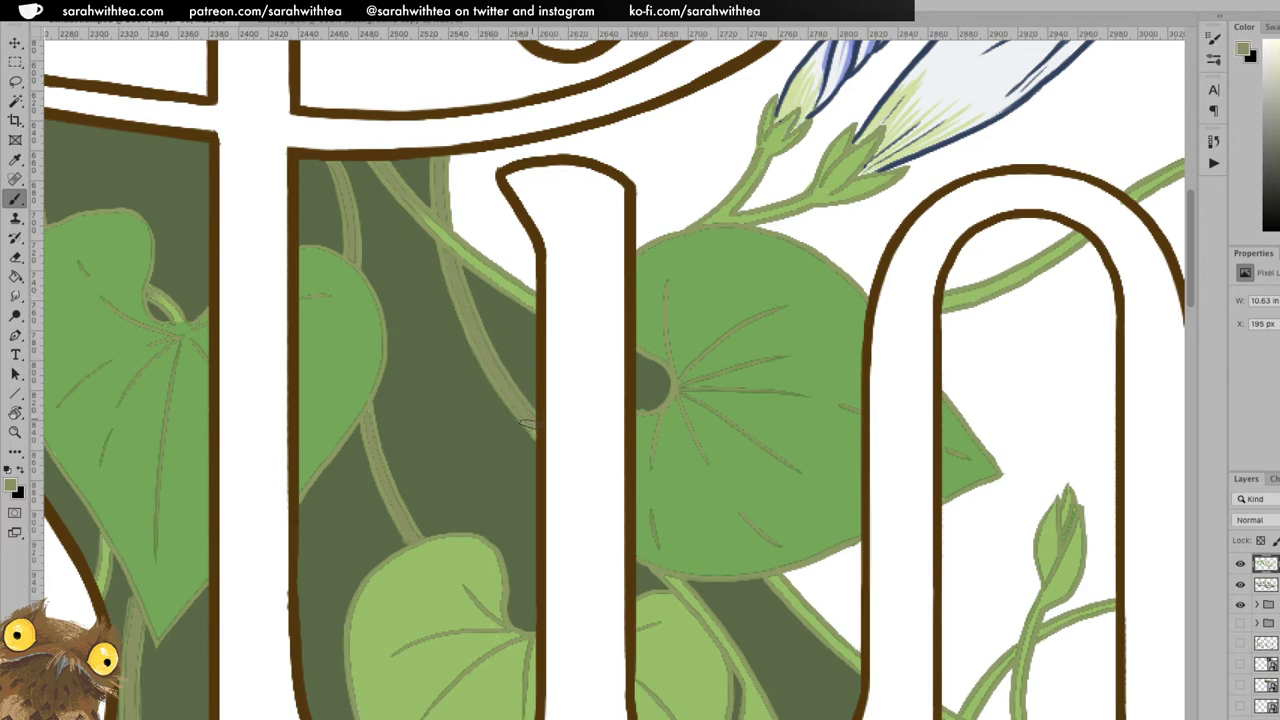
Shade the two vines emerging beneath the large round leaf between i and o with olive green.
left_click_drag(600, 486, 429, 229)
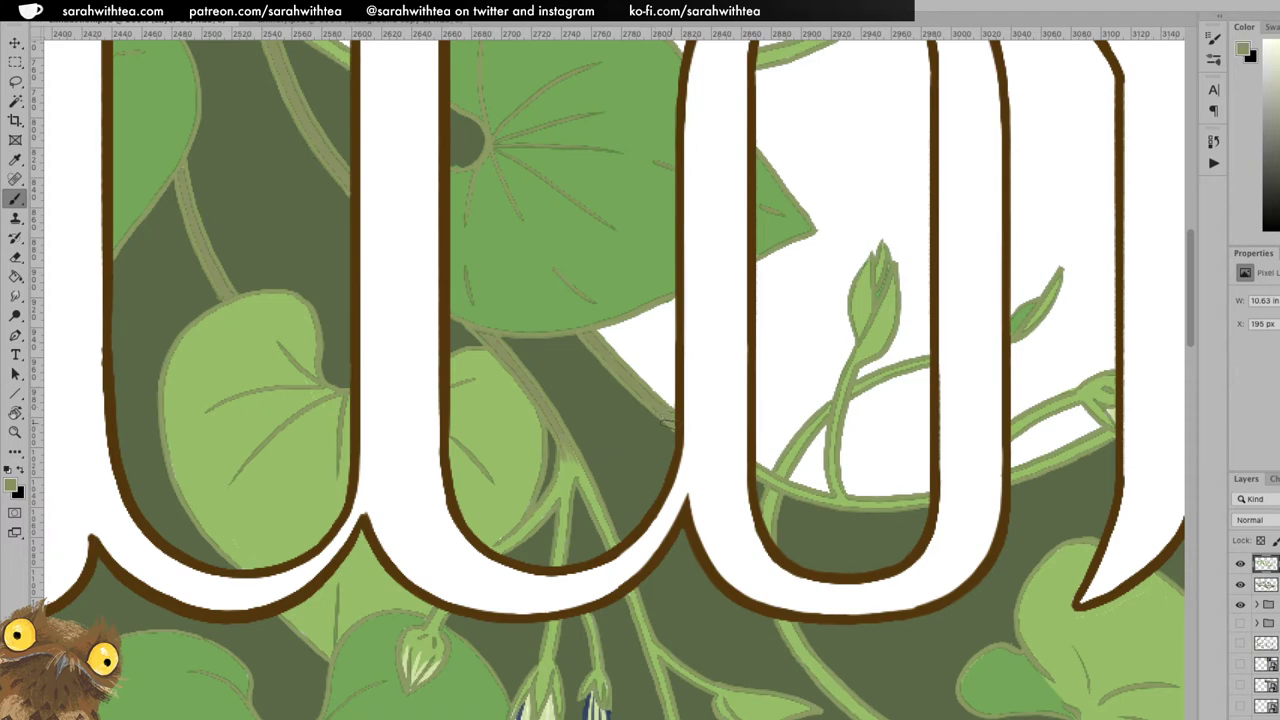
left_click_drag(907, 349, 731, 157)
key("r")
left_click_drag(806, 100, 808, 322)
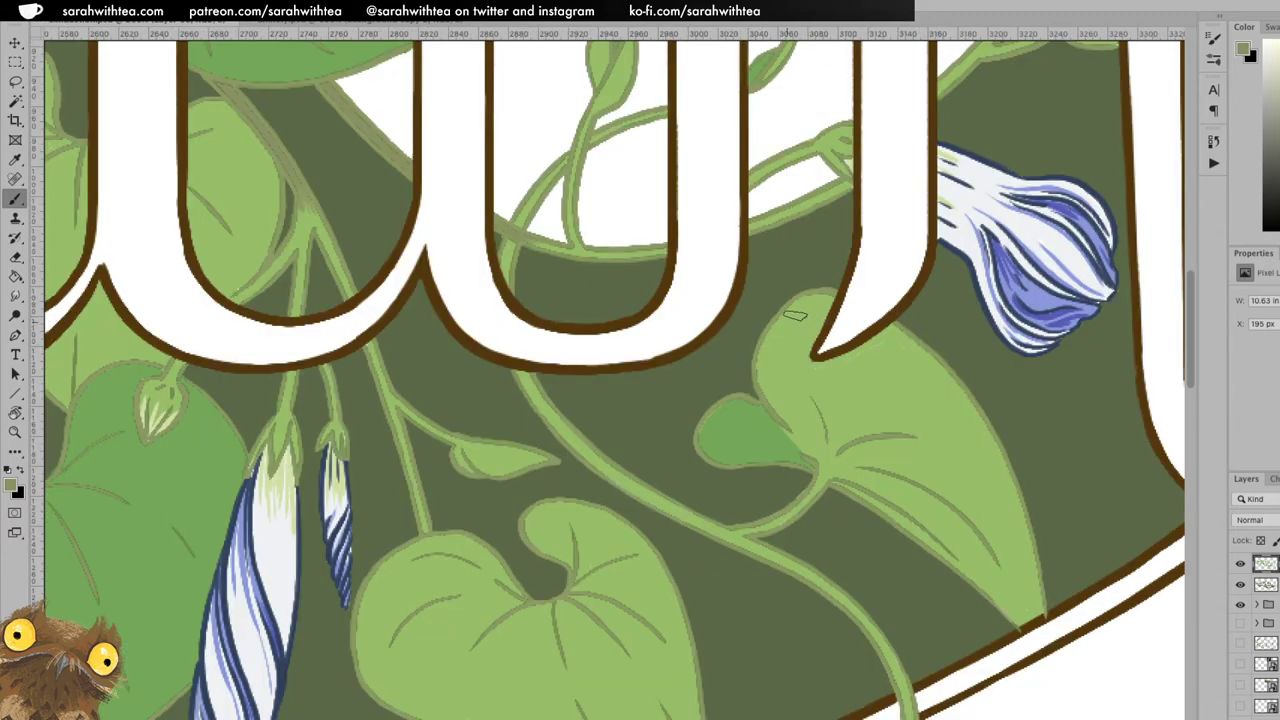
Examine the vines around the second half of the lettering for stems that still lack olive green shading.
key("z")
left_click(816, 328, "alt")
left_click(809, 352, "alt")
left_click_drag(904, 250, 886, 336)
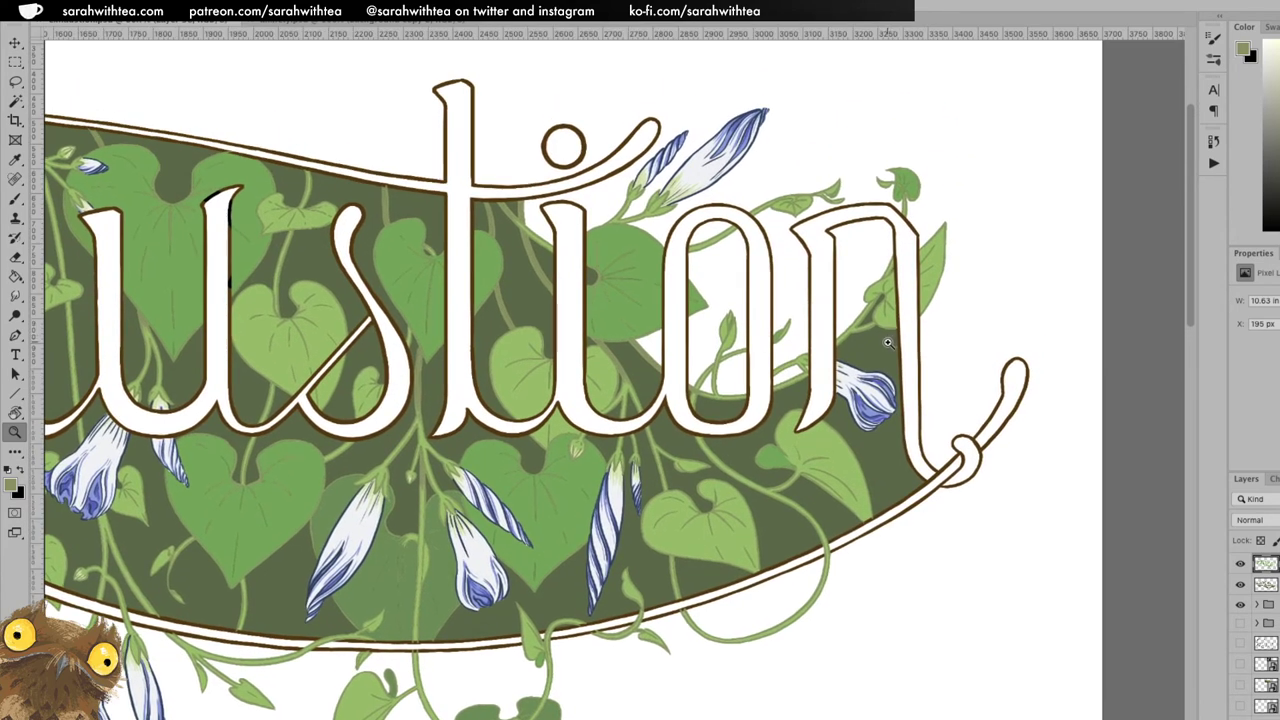
left_click(667, 373)
left_click(667, 373)
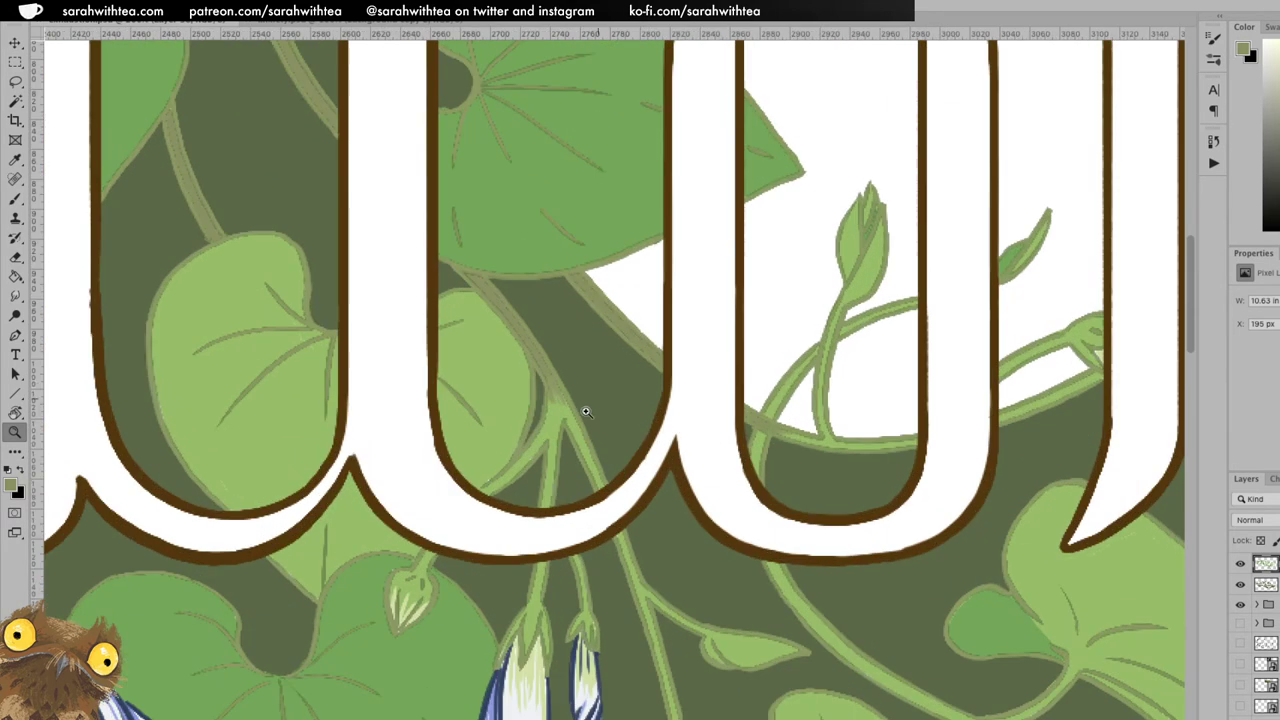
key("b")
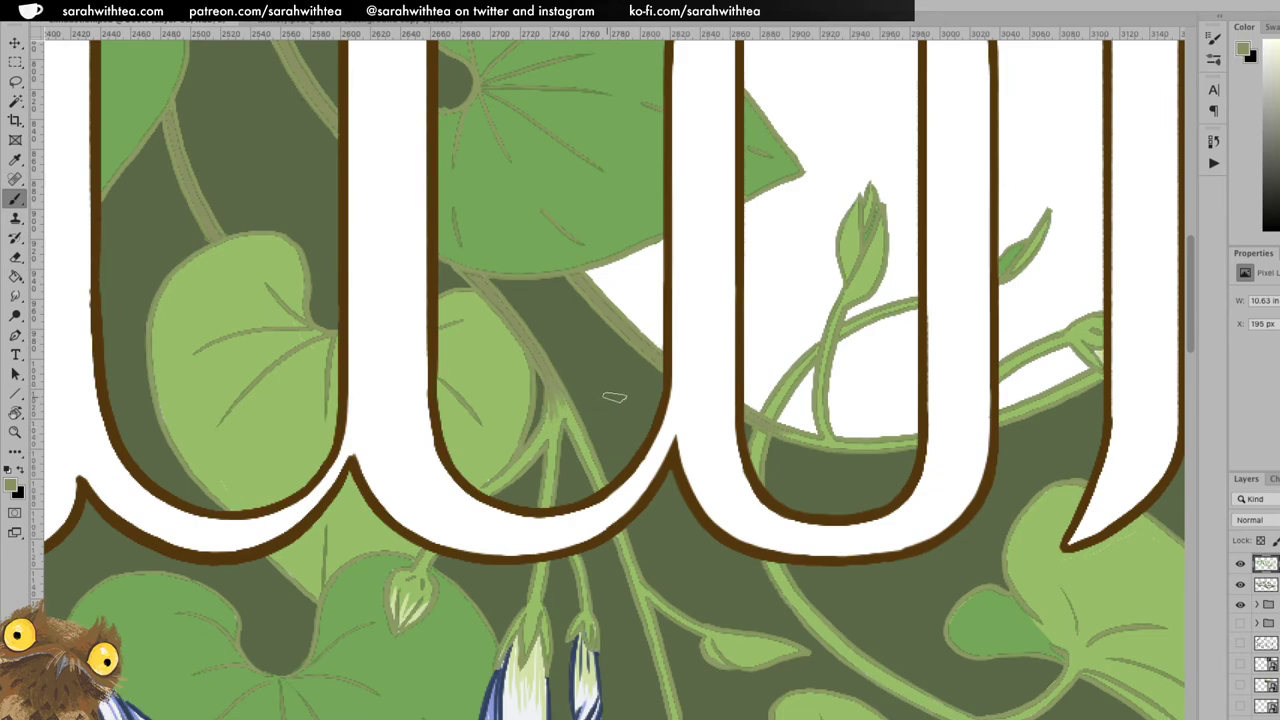
key("z")
left_click(793, 394, "alt")
left_click(795, 393, "alt")
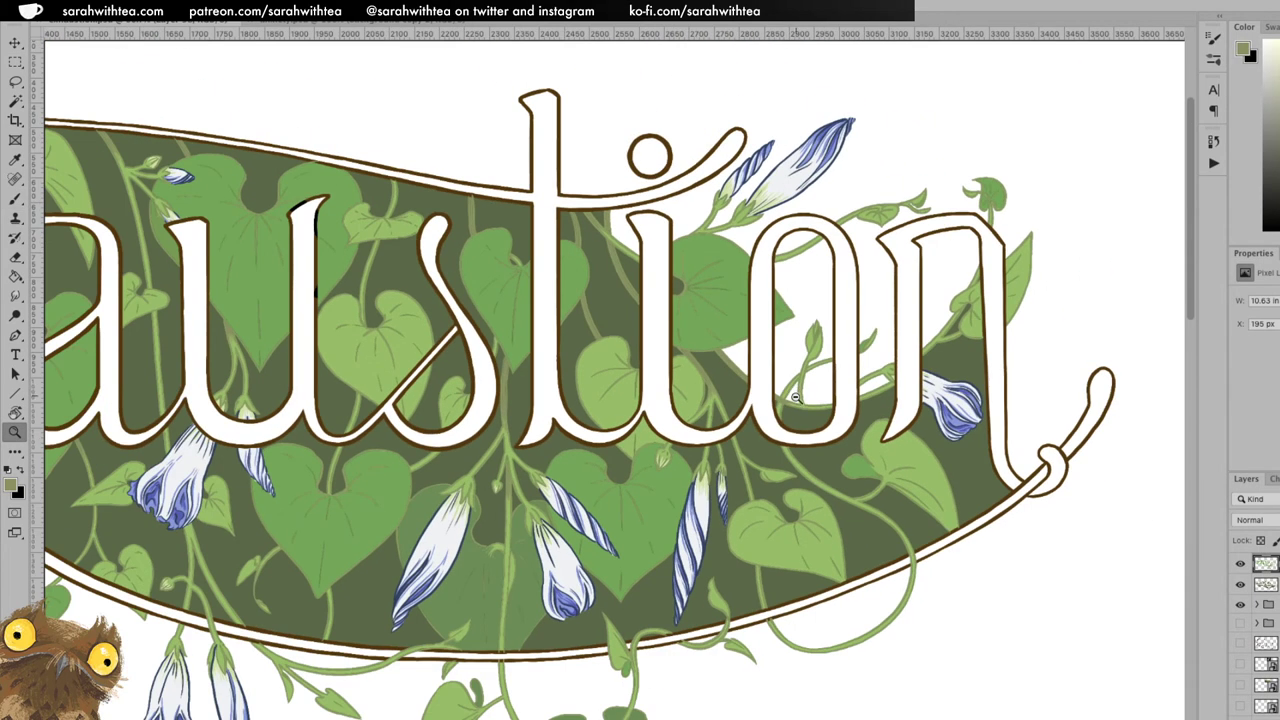
left_click(795, 397, "alt")
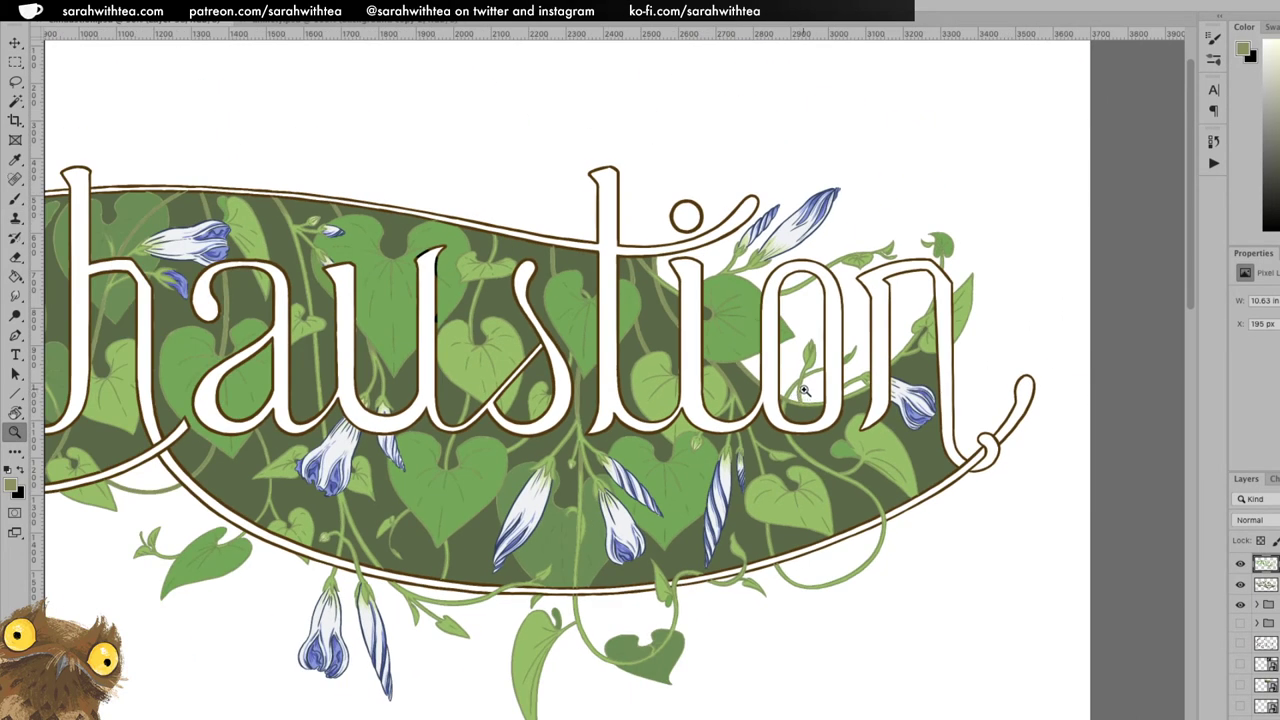
Shade the vine linking the small leaf to the larger pale leaf between u and s with olive green.
left_click(524, 233)
left_click(490, 238)
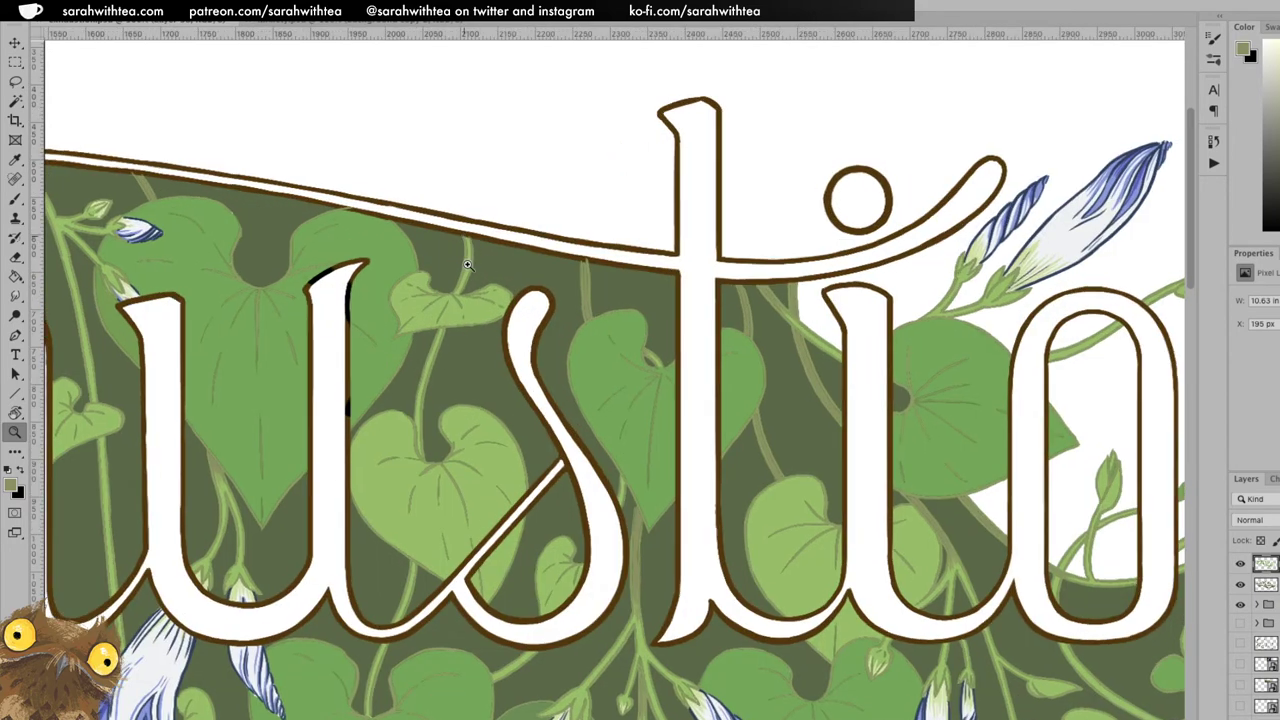
left_click_drag(498, 421, 451, 444)
left_click(485, 445)
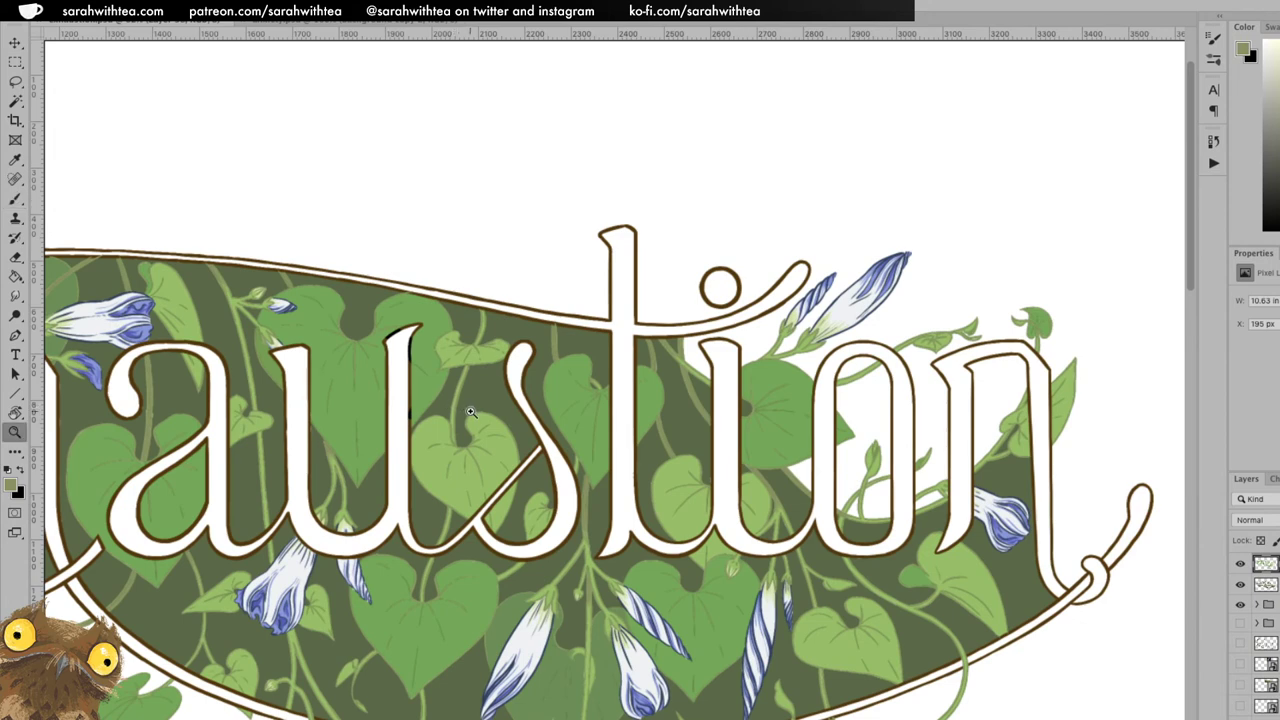
left_click(471, 411)
left_click(471, 411)
key("b")
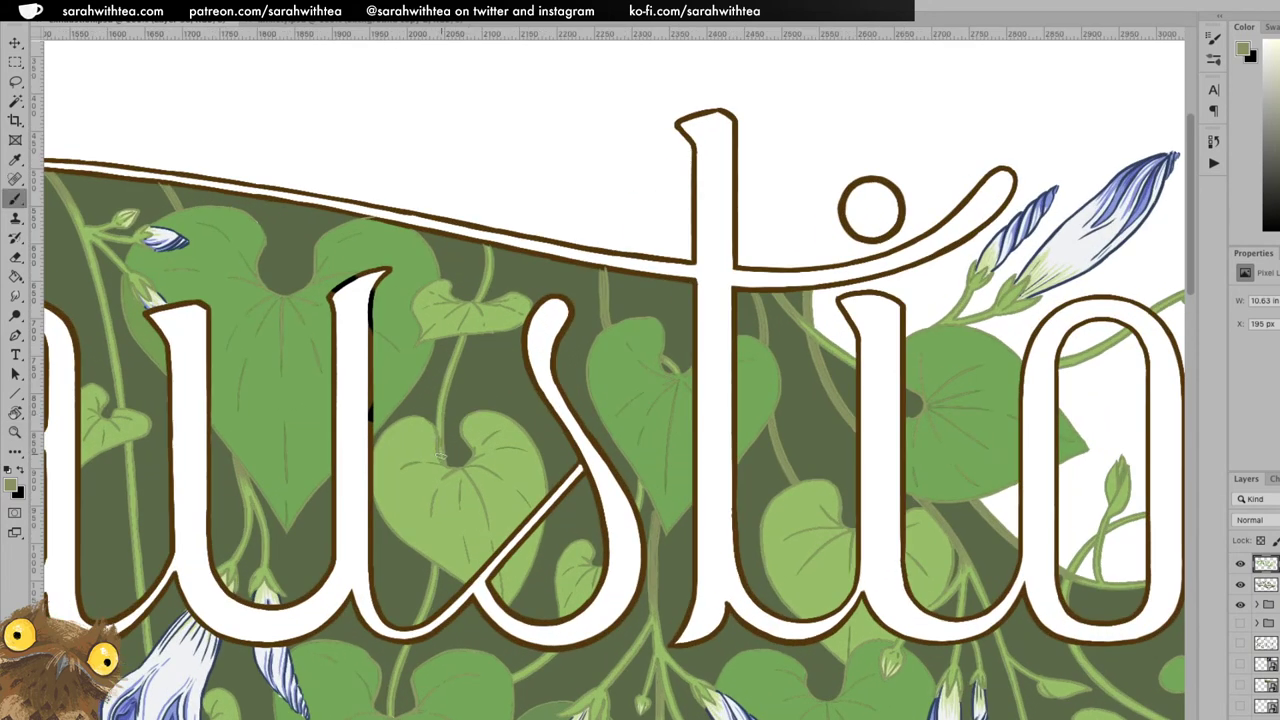
key("z")
left_click(471, 373)
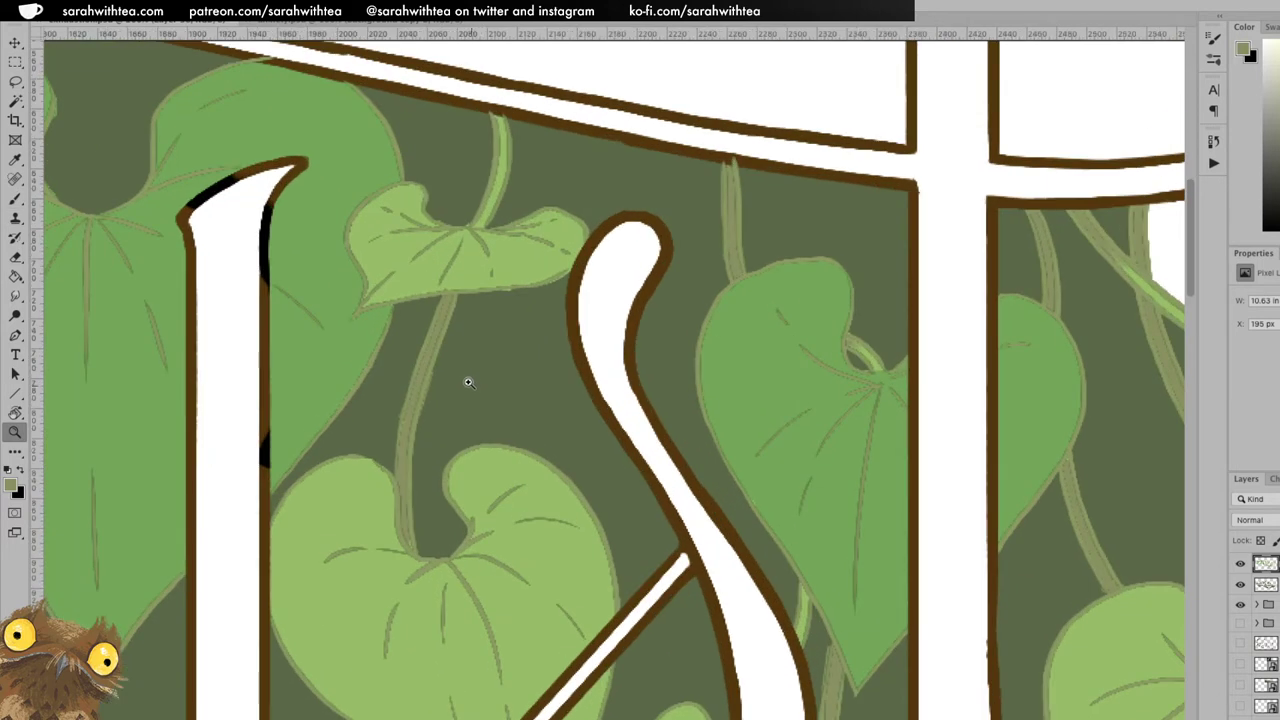
Shade the short stem from the upper frame to the small leaf between u and s with olive green.
key("b")
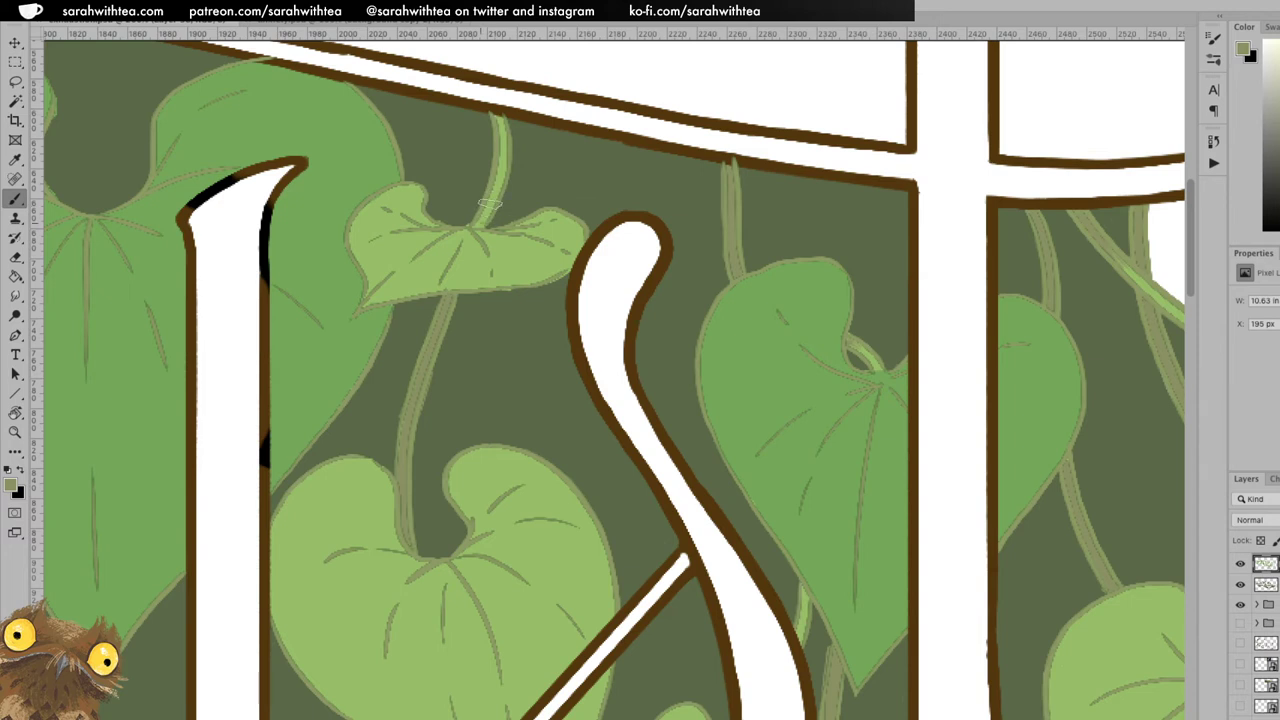
key("e")
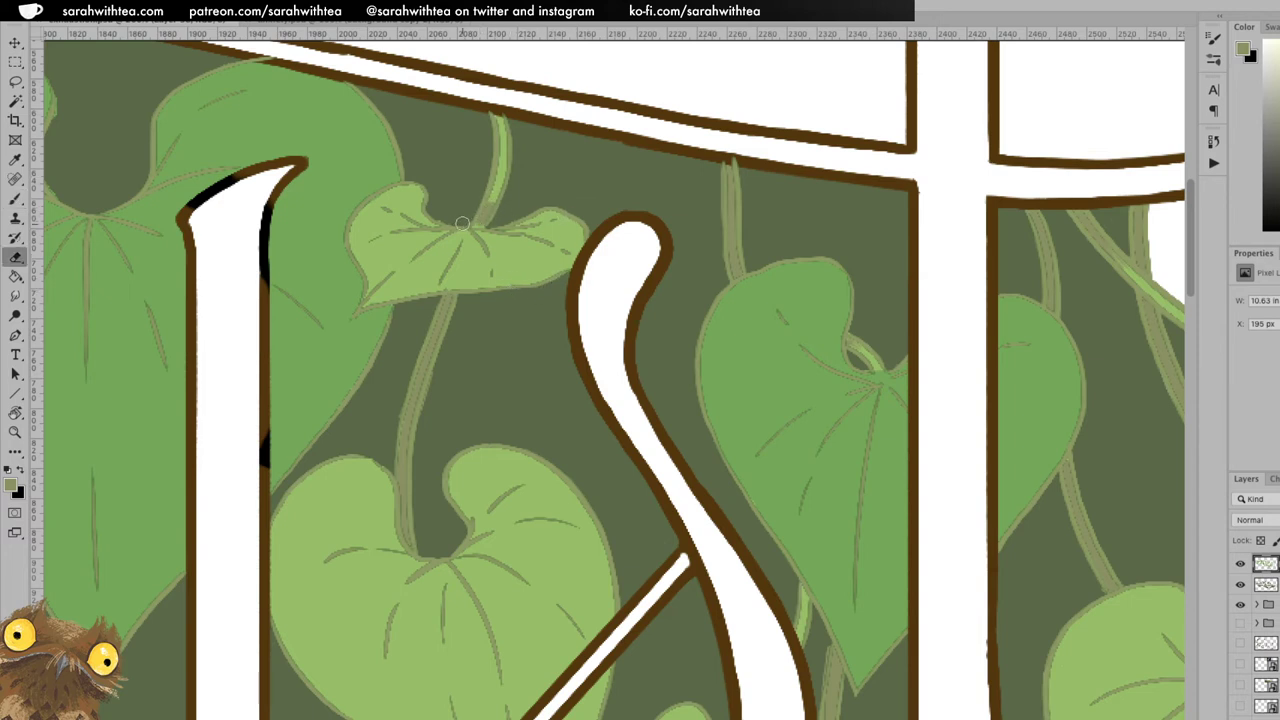
key("b")
mouse_move(499, 187)
left_mouse_down()
mouse_move(492, 200)
mouse_move(499, 119)
left_mouse_up()
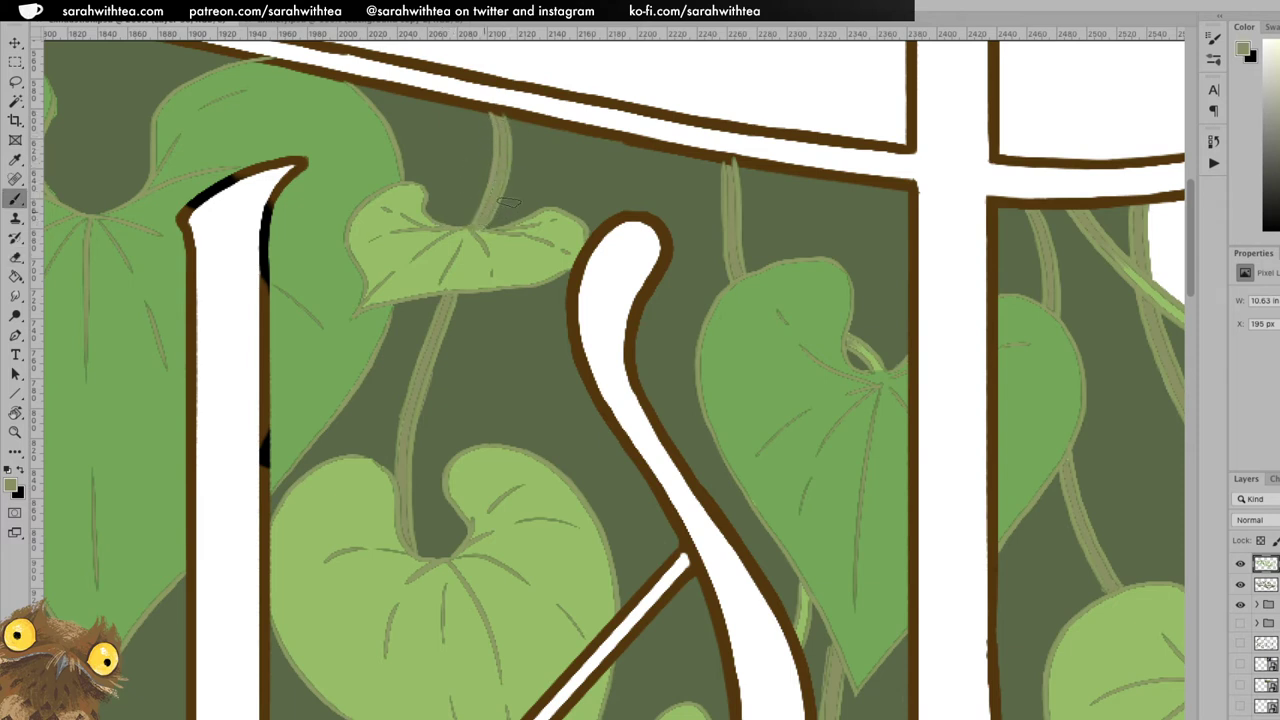
Shade the vine between the pale leaf under u and s and the lower frame, around the large heart-shaped leaf, with olive green.
key("z")
left_click(636, 408, "alt")
left_click(642, 430, "alt")
left_click(571, 596)
left_click(502, 644)
scroll(506, 566, "down", 3)
key("b")
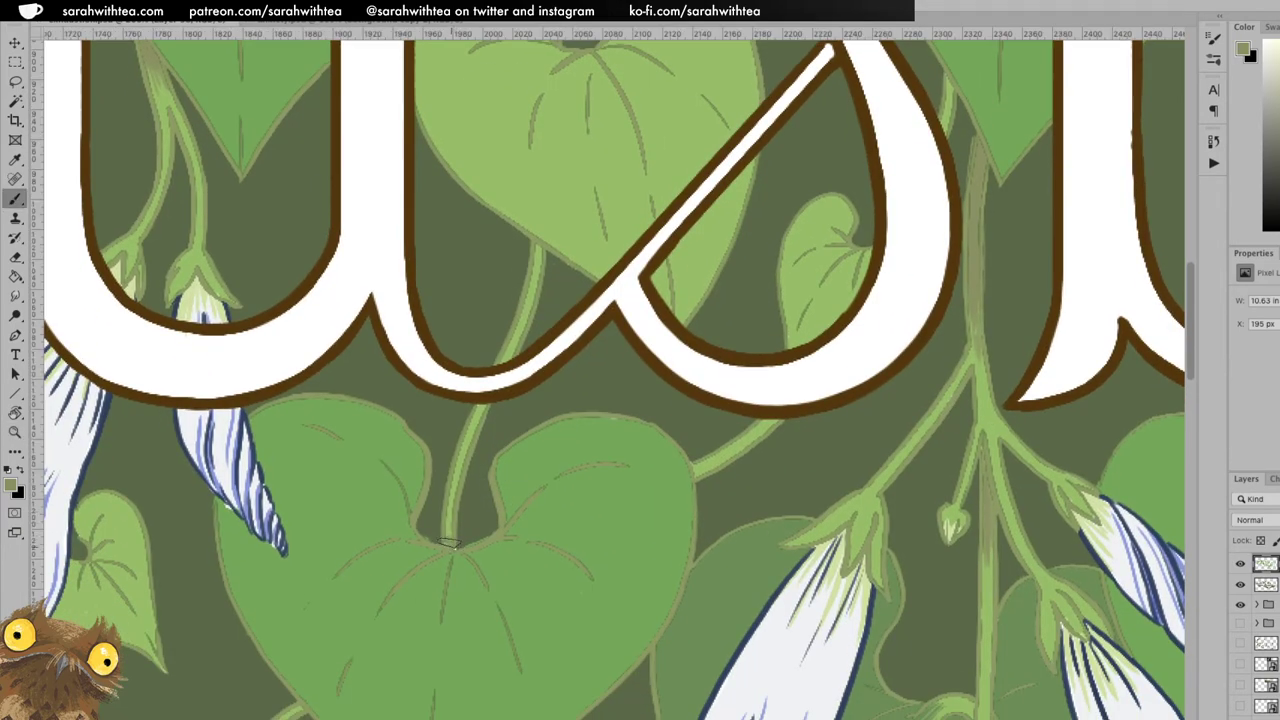
left_click_drag(452, 485, 478, 408)
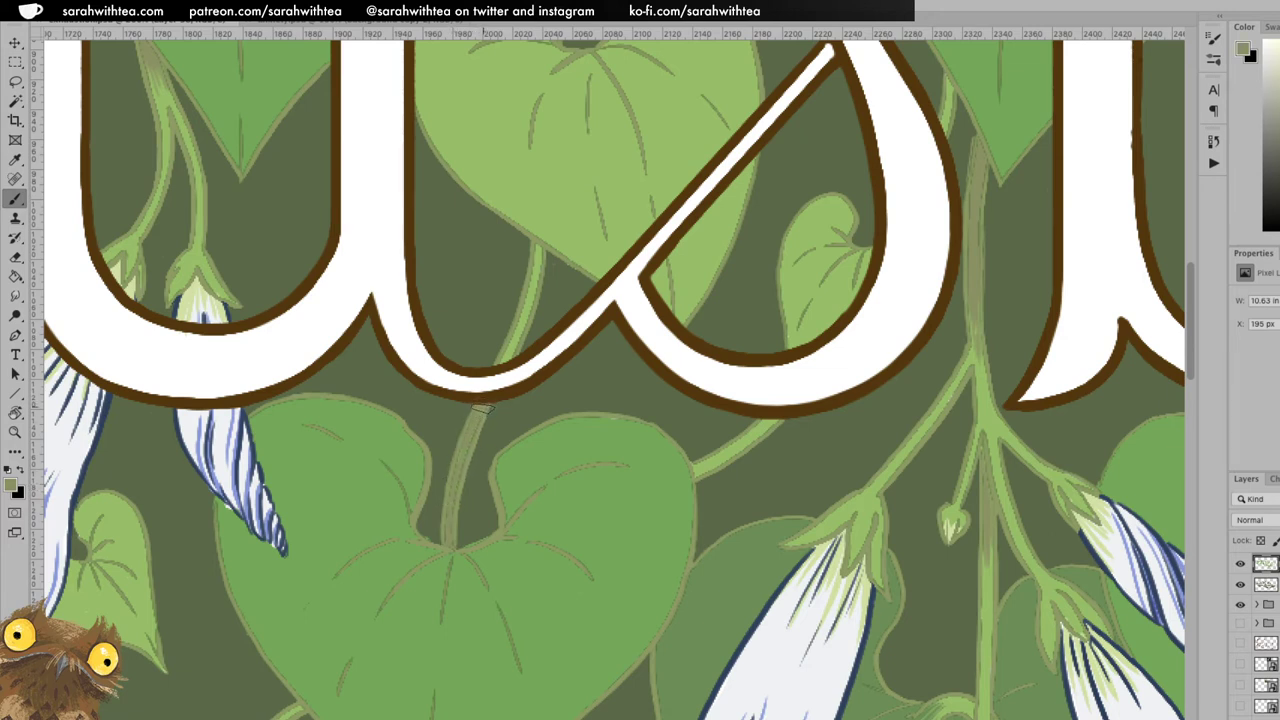
mouse_move(492, 364)
left_mouse_down()
mouse_move(477, 417)
mouse_move(508, 352)
left_mouse_up()
left_click_drag(528, 302, 539, 246)
left_click_drag(541, 557, 556, 339)
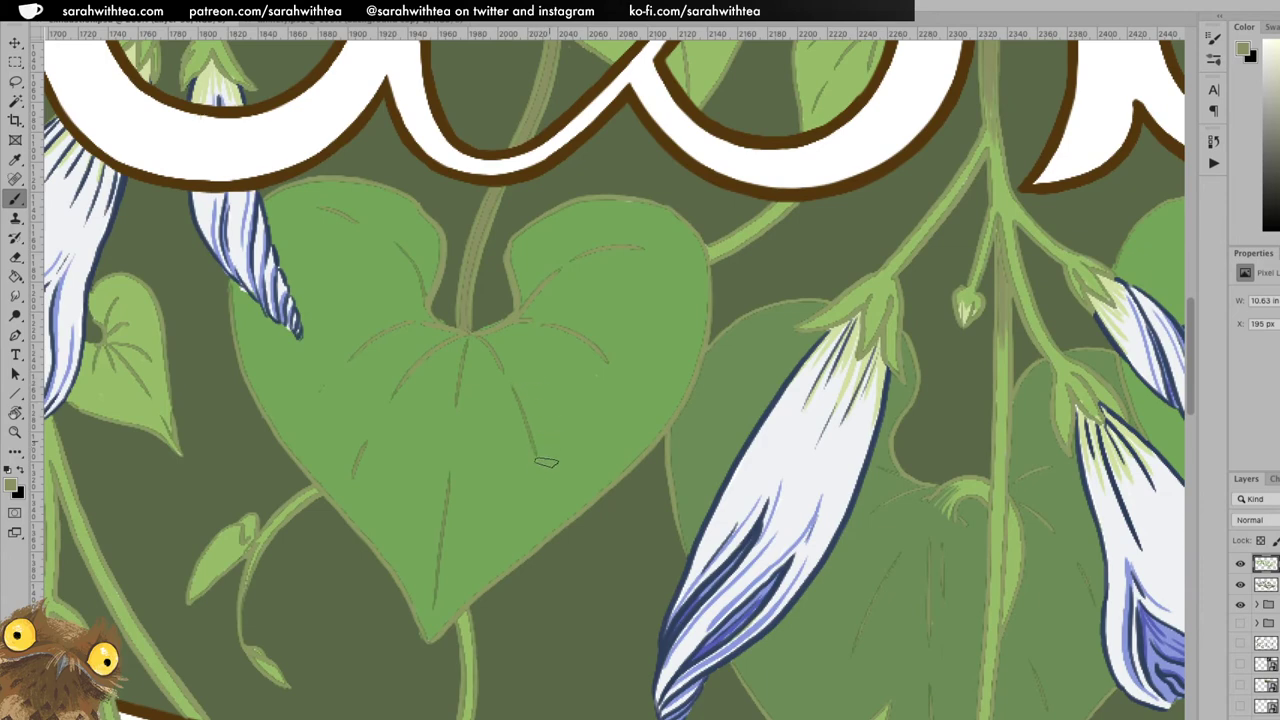
left_click_drag(515, 508, 520, 397)
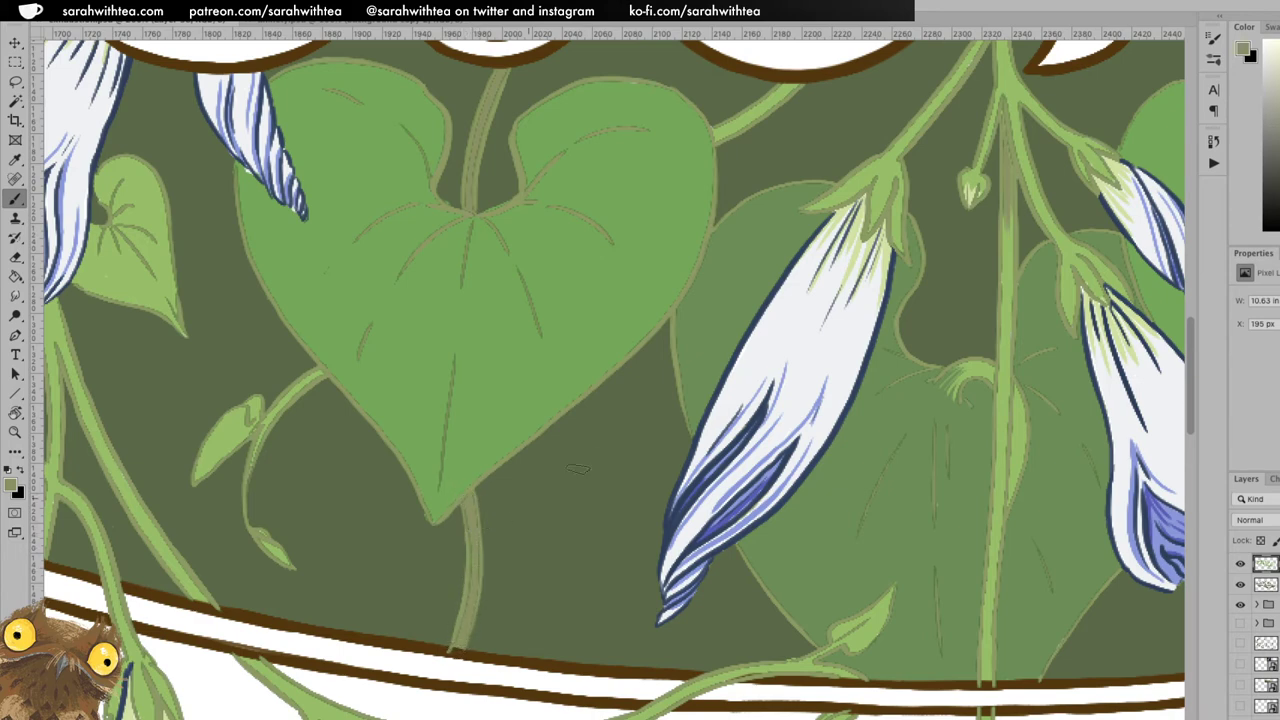
Examine the foliage across the whole lettering, then around the flower cluster beneath s and t, for parts that still need colour.
key("z")
left_click(700, 438, "alt")
left_click(700, 438, "alt")
left_click(700, 438, "alt")
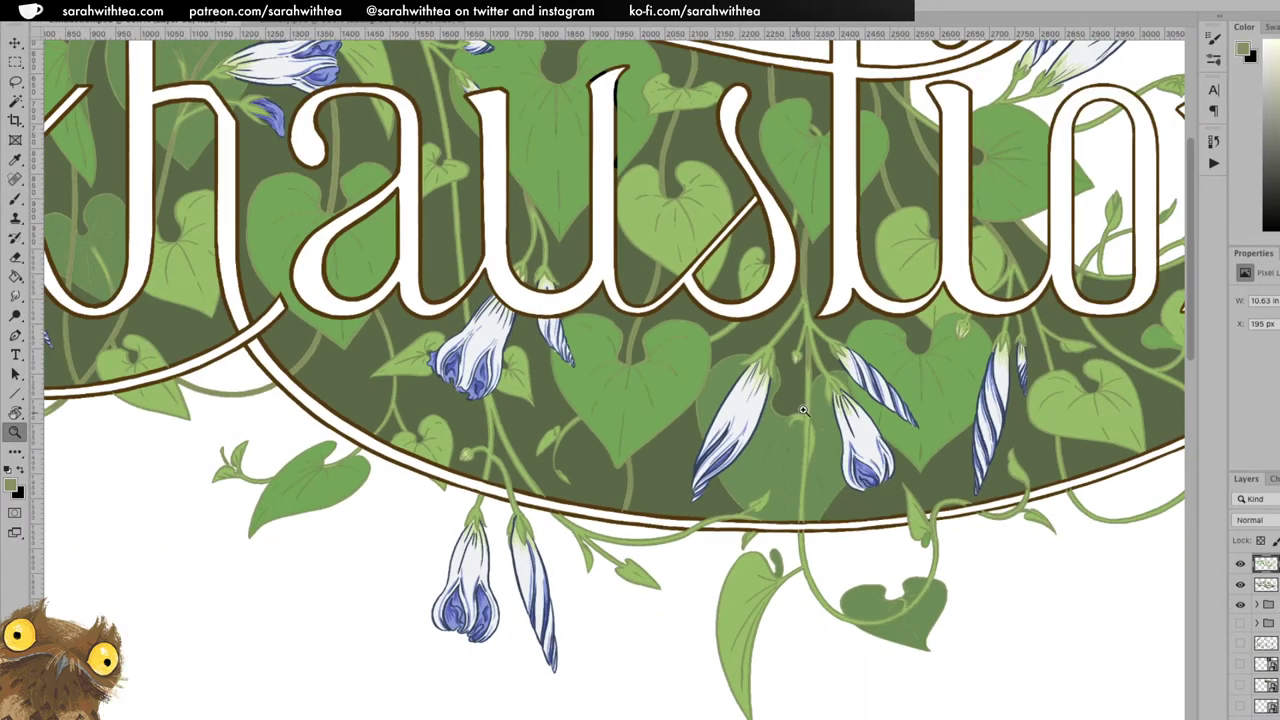
left_click_drag(826, 377, 744, 390)
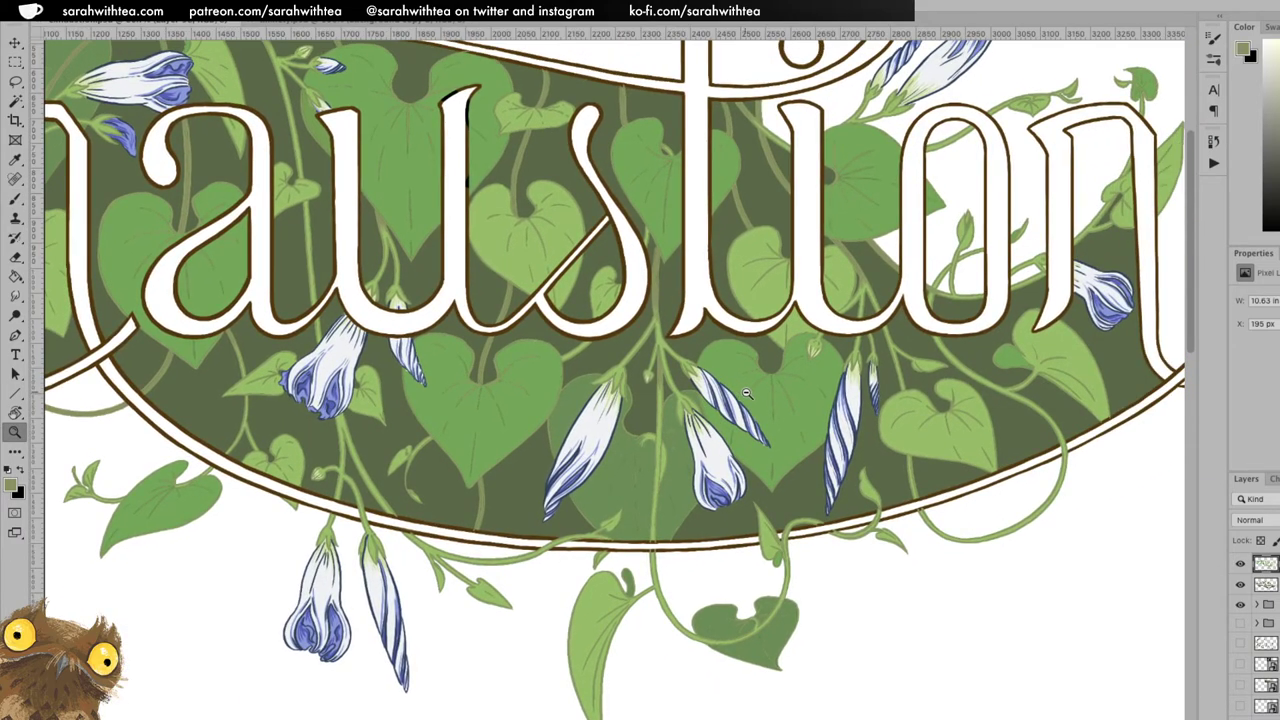
left_click(745, 393, "alt")
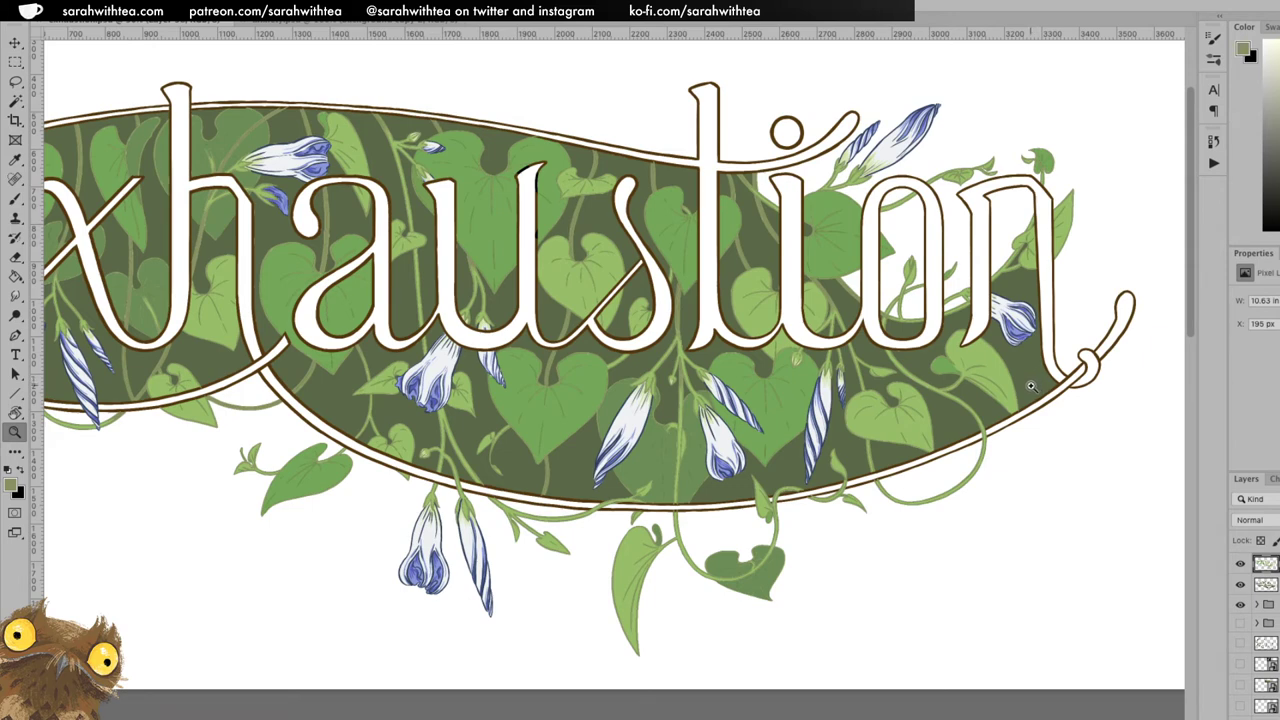
left_click(650, 456, "alt")
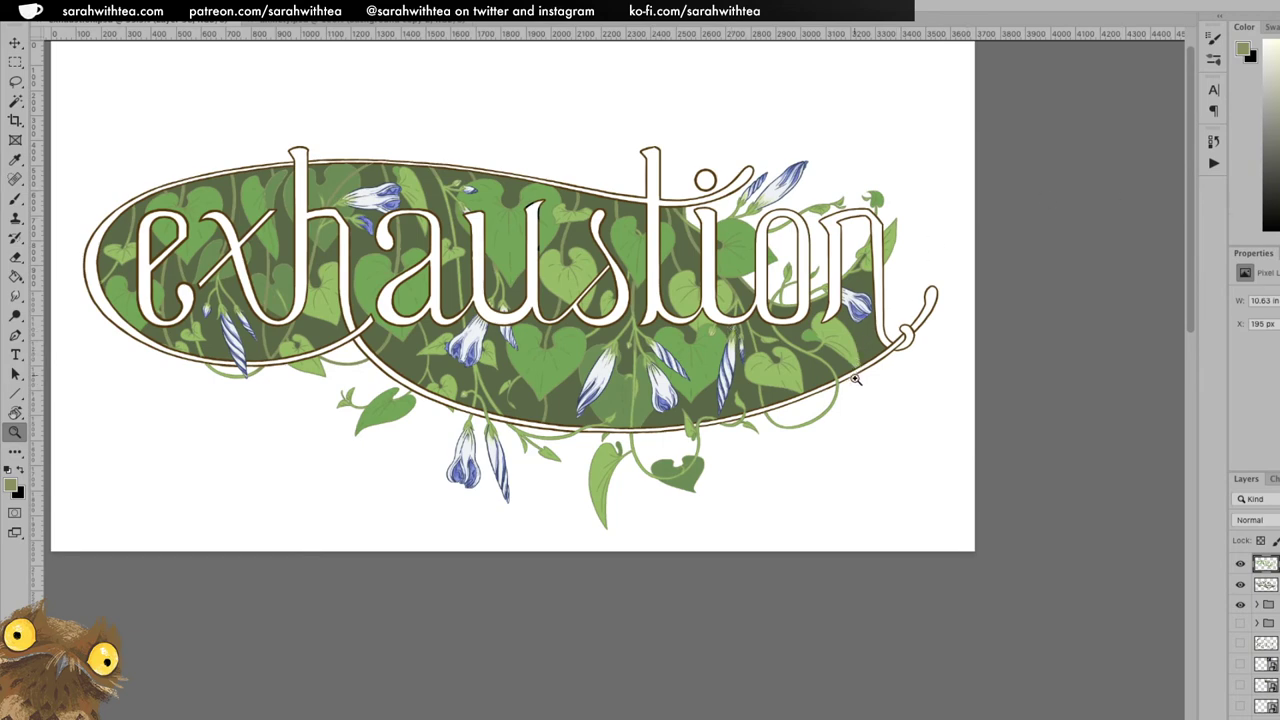
left_click(756, 365)
left_click(765, 385)
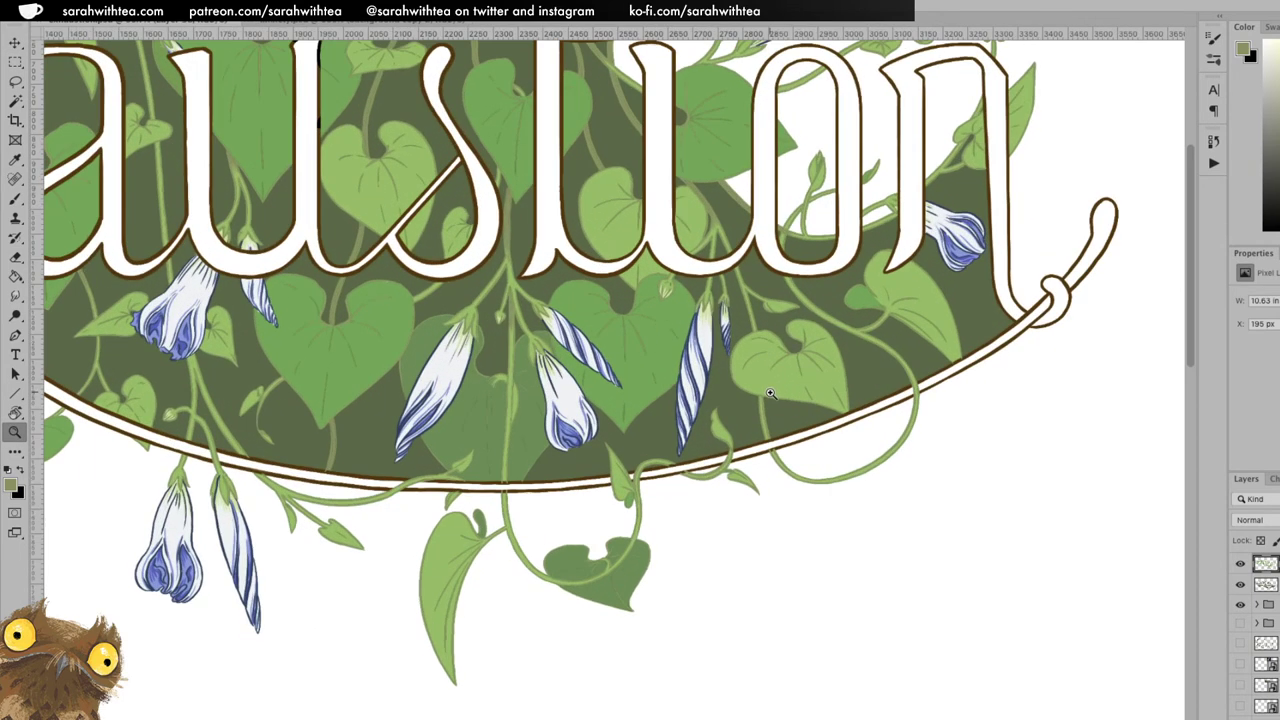
left_click(628, 314)
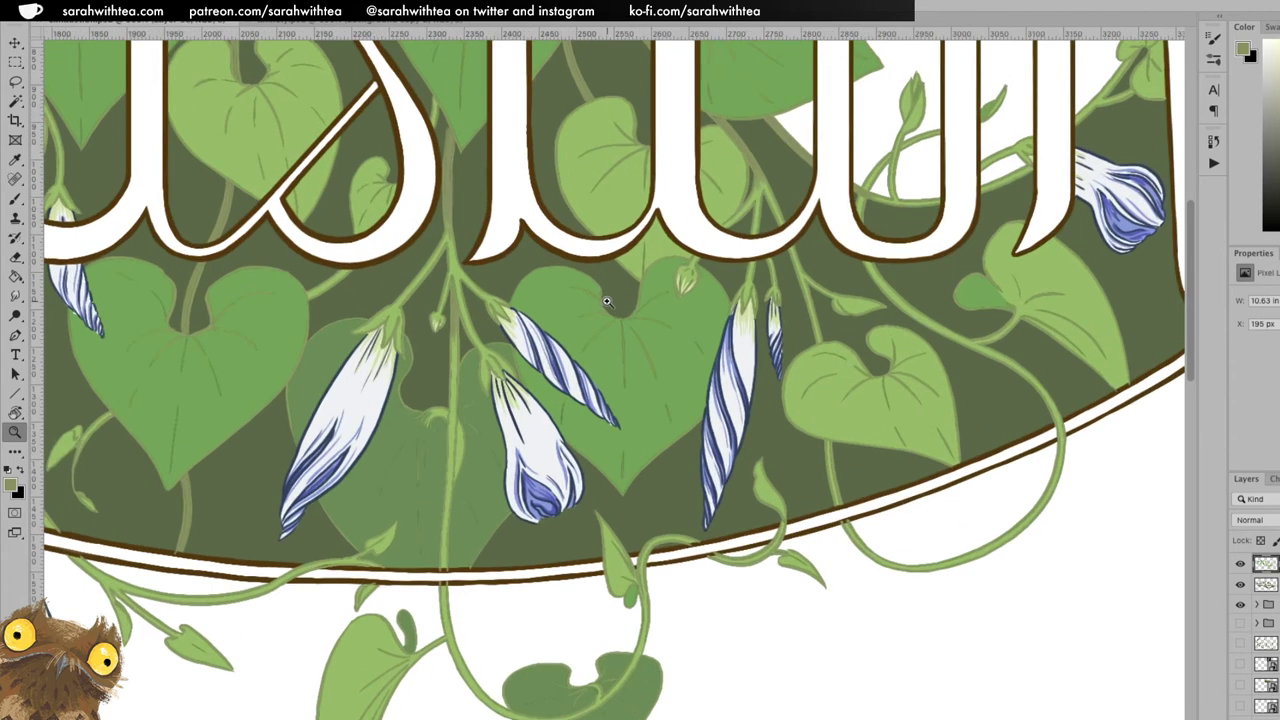
left_click(628, 314)
key("b")
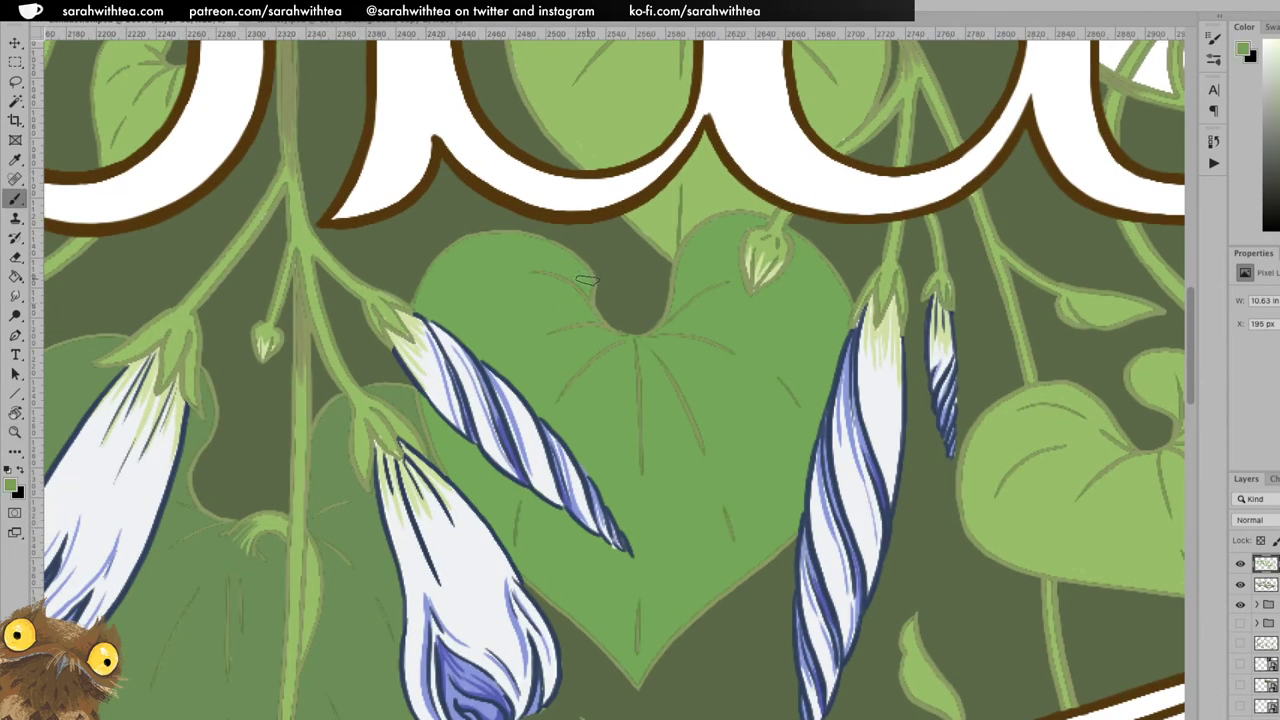
Check the layers by toggling visibility, select the foliage outline layer and lock its transparent pixels.
scroll(1260, 620, "up", 3)
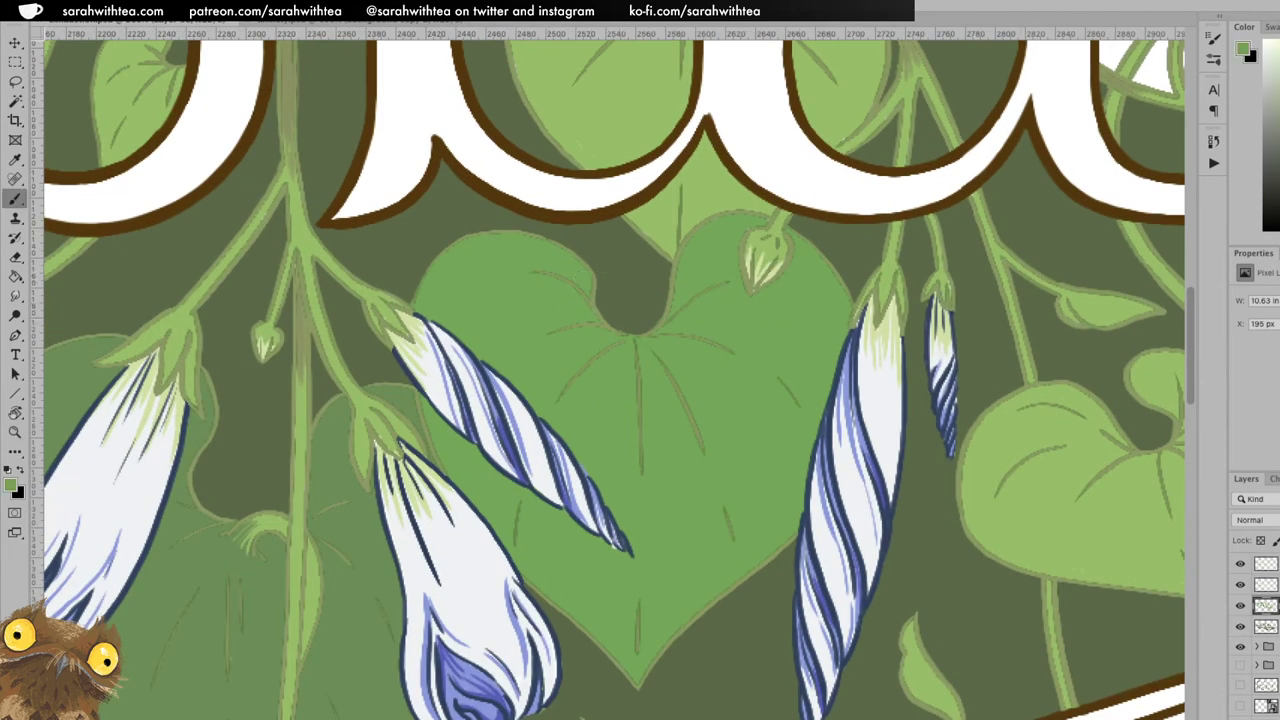
left_click(1240, 626)
left_click(1240, 647)
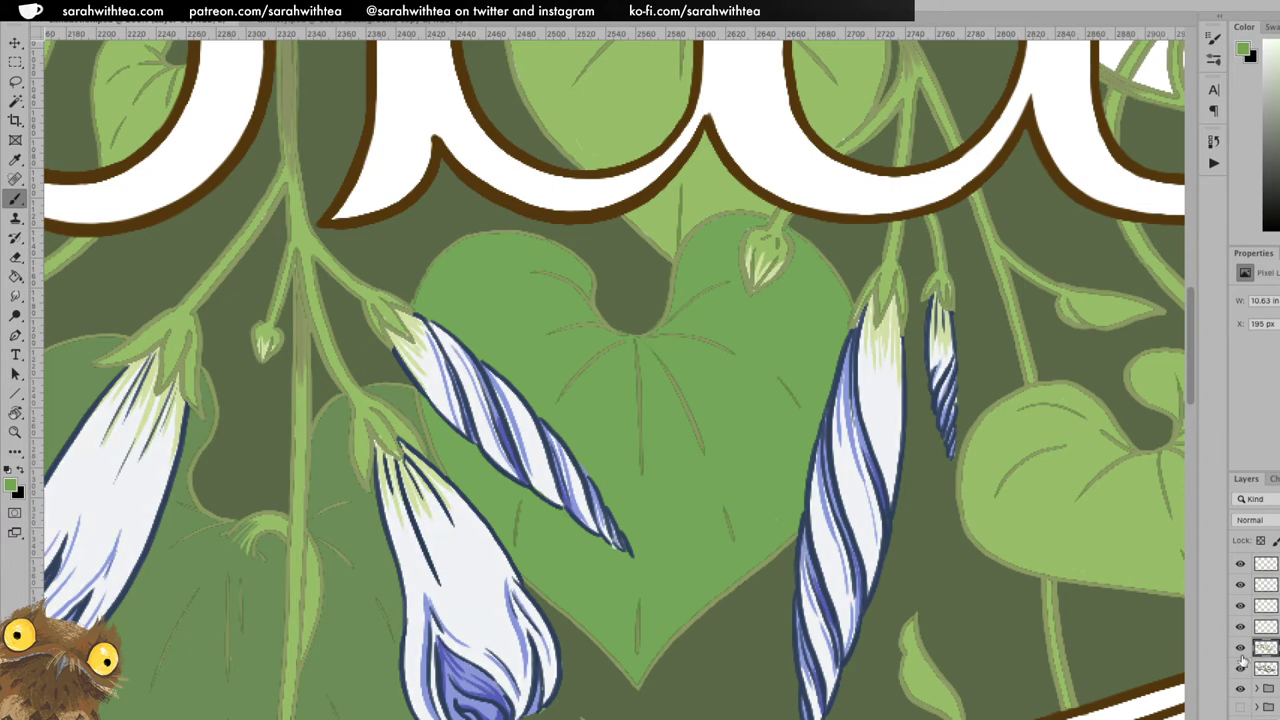
scroll(1258, 630, "up", 3)
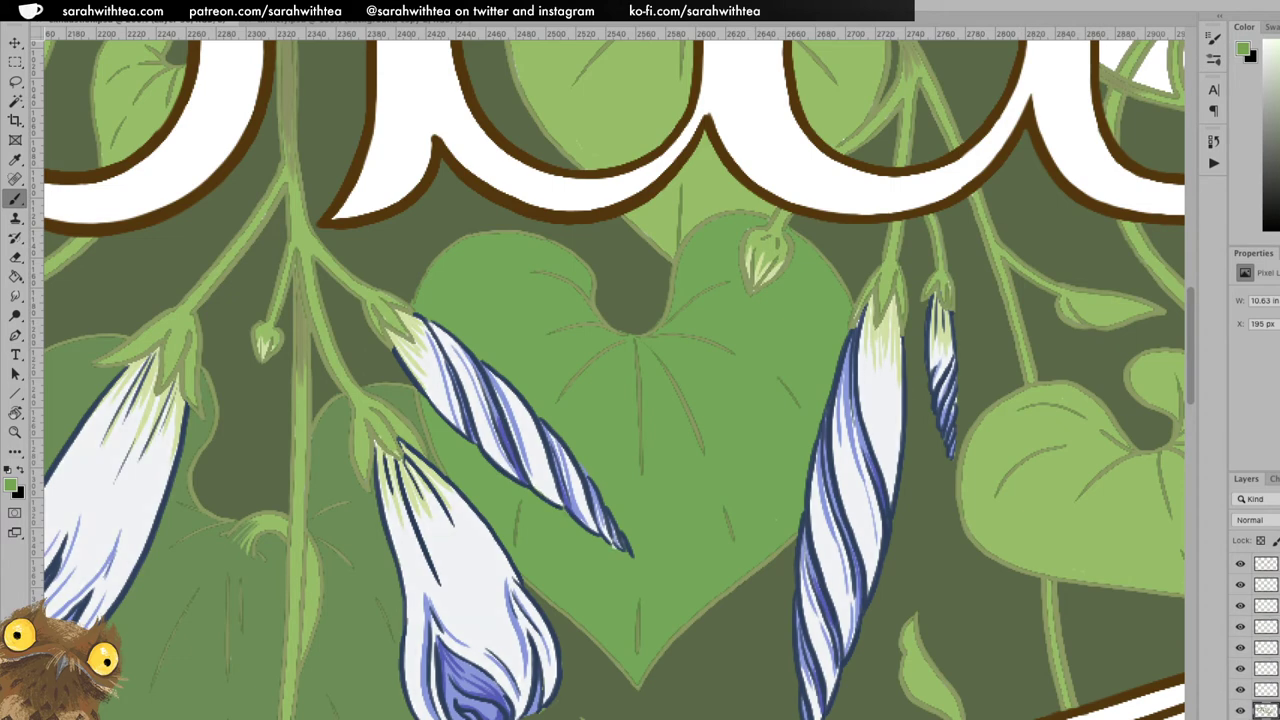
left_click(1240, 586)
left_click(1240, 586)
left_click(1266, 585)
mouse_move(386, 352)
left_mouse_down()
mouse_move(526, 354)
mouse_move(626, 371)
mouse_move(640, 390)
left_mouse_up()
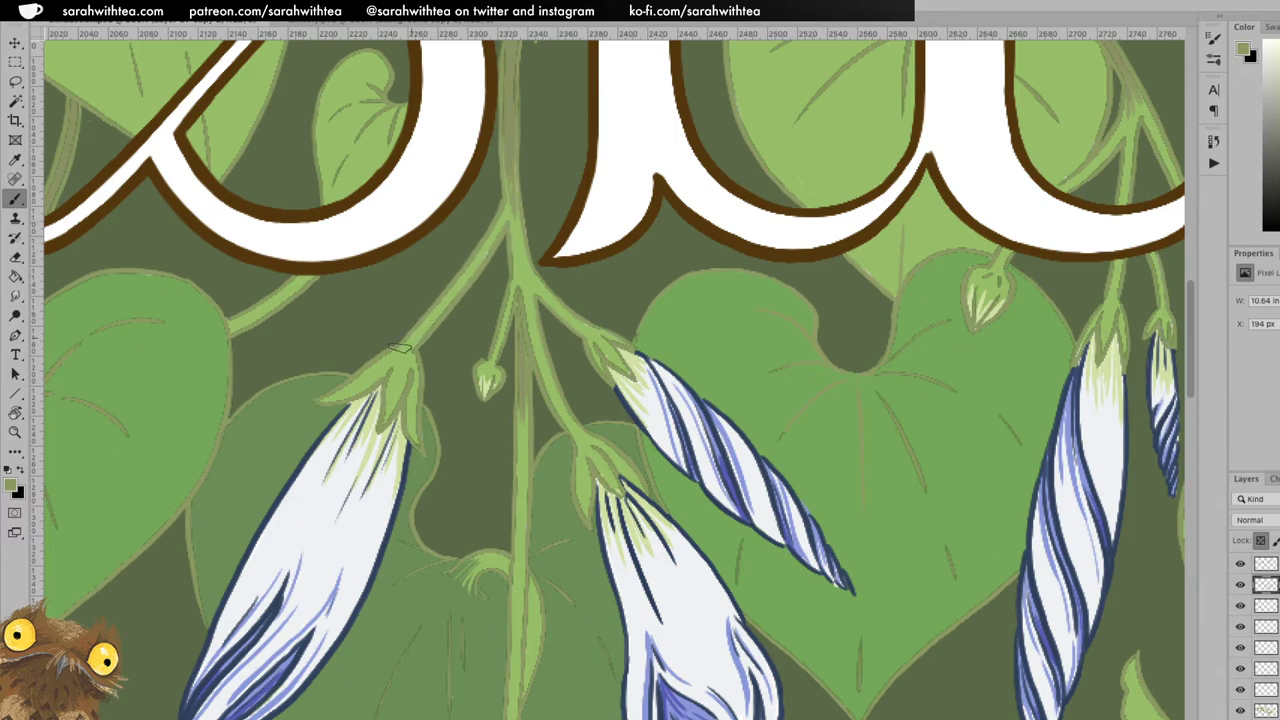
Recolour the outlines of the branching flower stems beneath s and t with a darker olive green.
key("z")
left_click(572, 352, "alt")
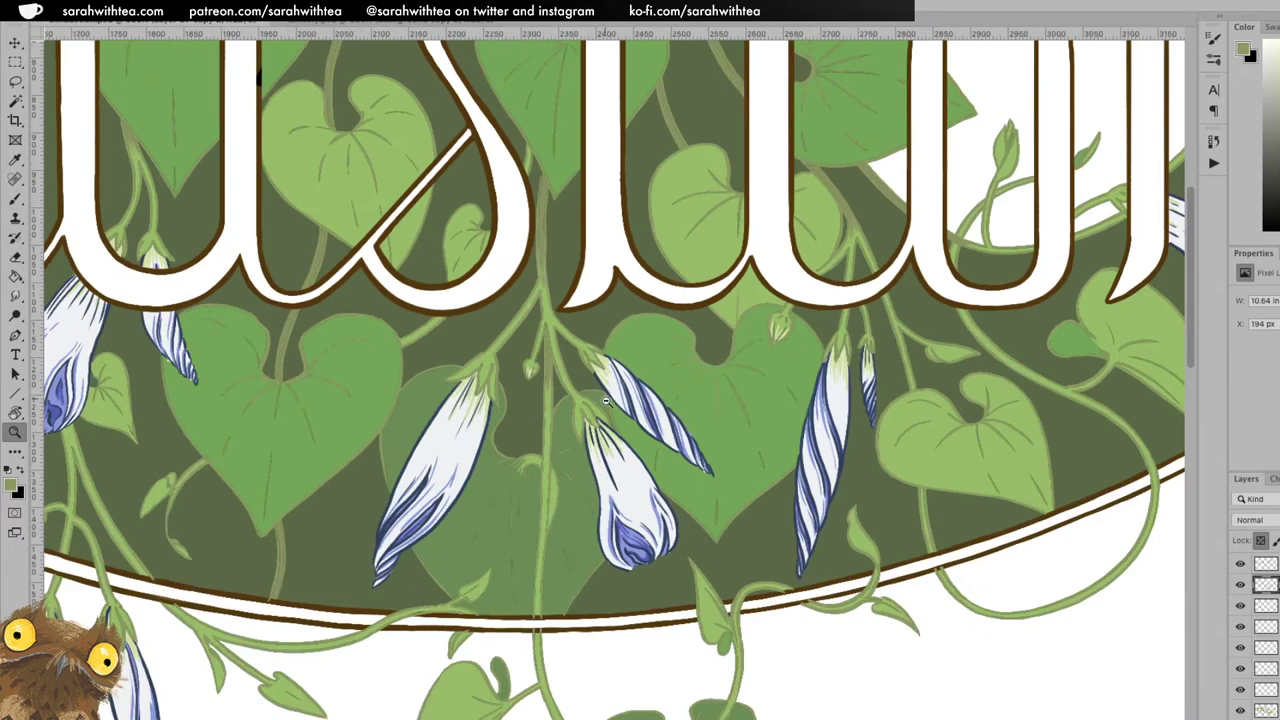
left_click(606, 400, "alt")
left_click(668, 423, "alt")
left_click(634, 372)
left_click(634, 372)
left_click(634, 372)
left_click(634, 372)
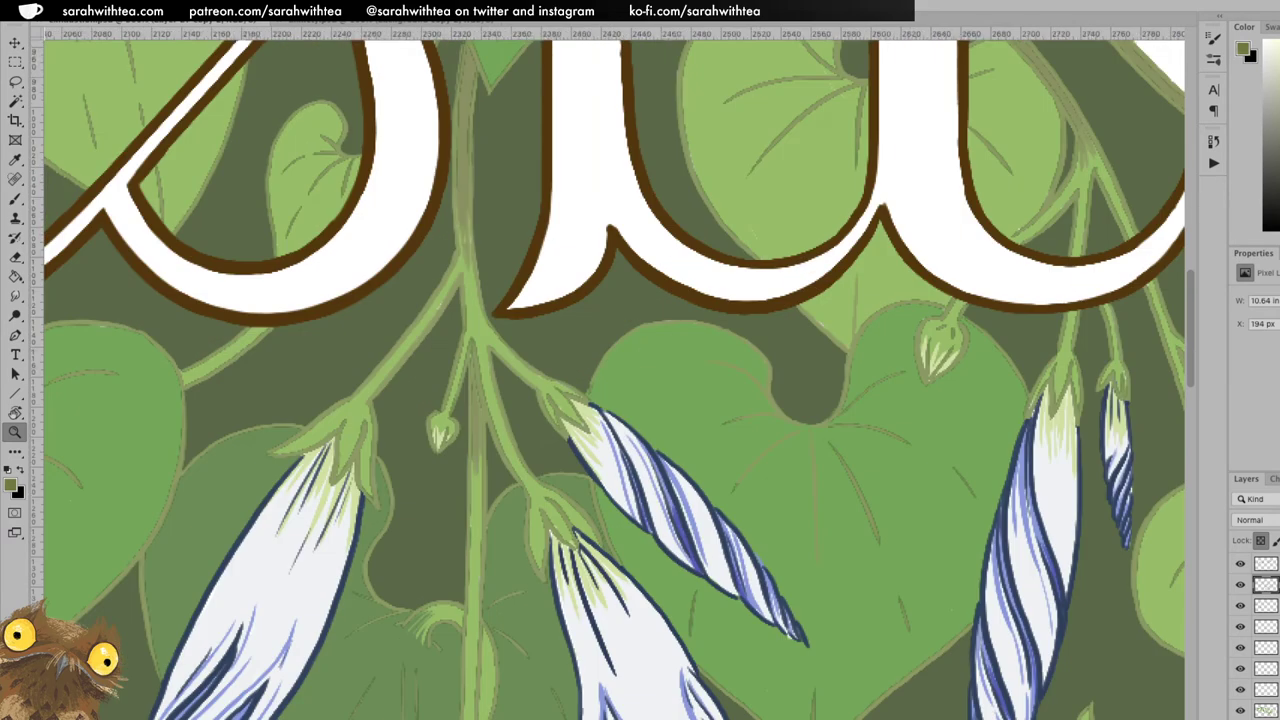
left_click_drag(487, 323, 487, 323)
key("b")
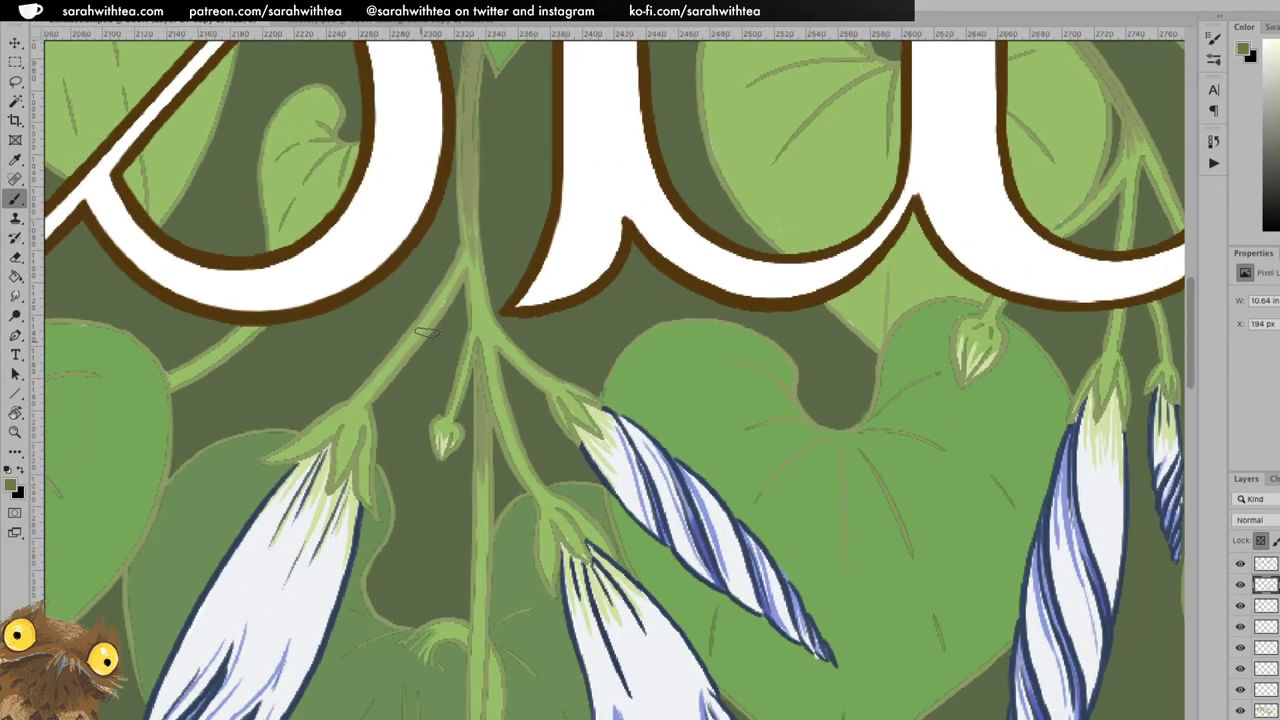
mouse_move(474, 262)
left_mouse_down()
mouse_move(448, 298)
mouse_move(465, 294)
mouse_move(470, 328)
left_mouse_up()
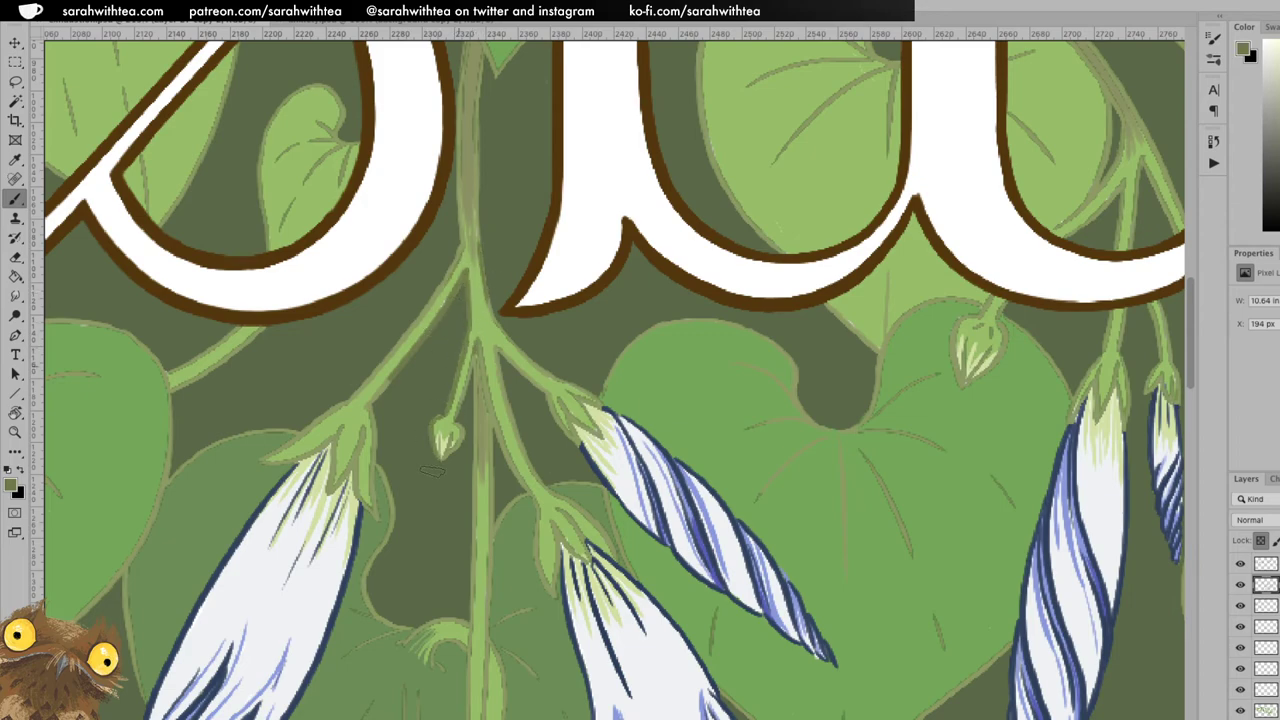
key("z")
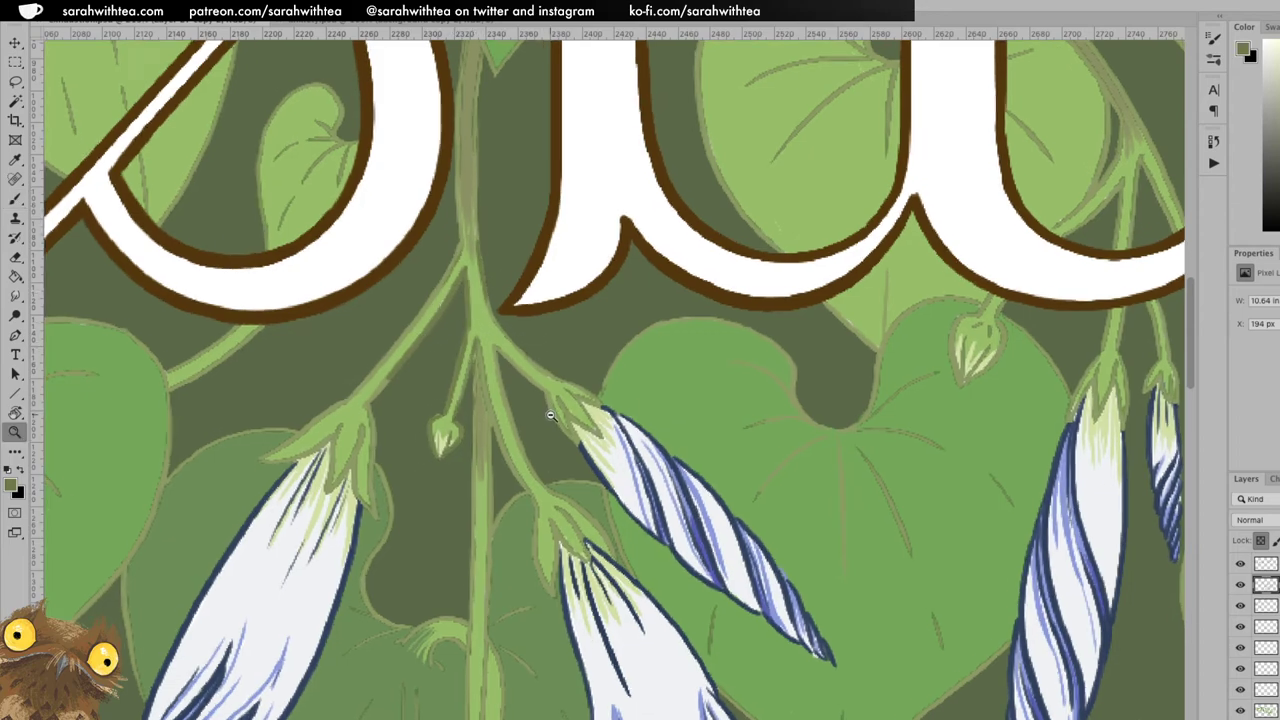
left_click(549, 432, "alt")
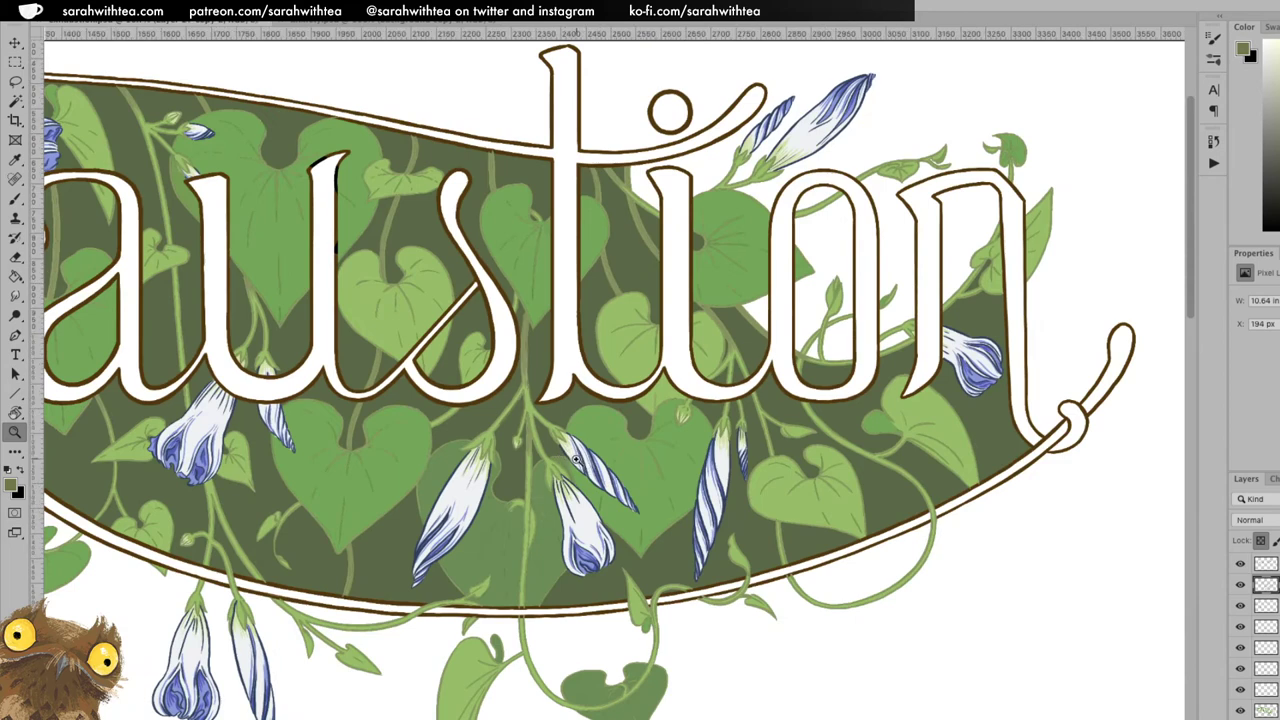
Try recolouring the outline and veins of the dark leaf behind the white flowers beneath s and t with mid green.
key("b")
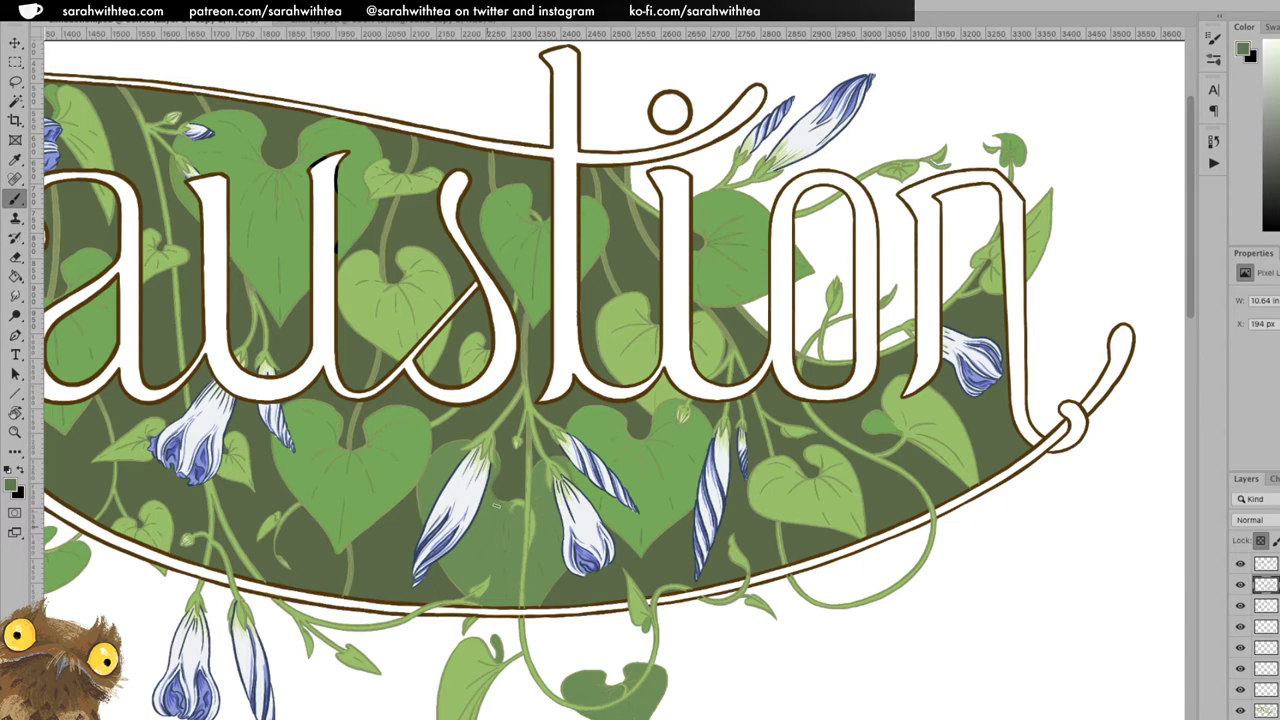
key("z")
left_click_drag(511, 514, 590, 512)
mouse_move(496, 454)
left_mouse_down()
mouse_move(478, 481)
mouse_move(488, 489)
mouse_move(523, 452)
mouse_move(524, 482)
mouse_move(555, 422)
mouse_move(557, 519)
mouse_move(575, 427)
mouse_move(578, 532)
left_mouse_up()
mouse_move(600, 453)
left_mouse_down()
mouse_move(609, 409)
mouse_move(612, 552)
mouse_move(625, 552)
mouse_move(631, 454)
mouse_move(671, 408)
left_mouse_up()
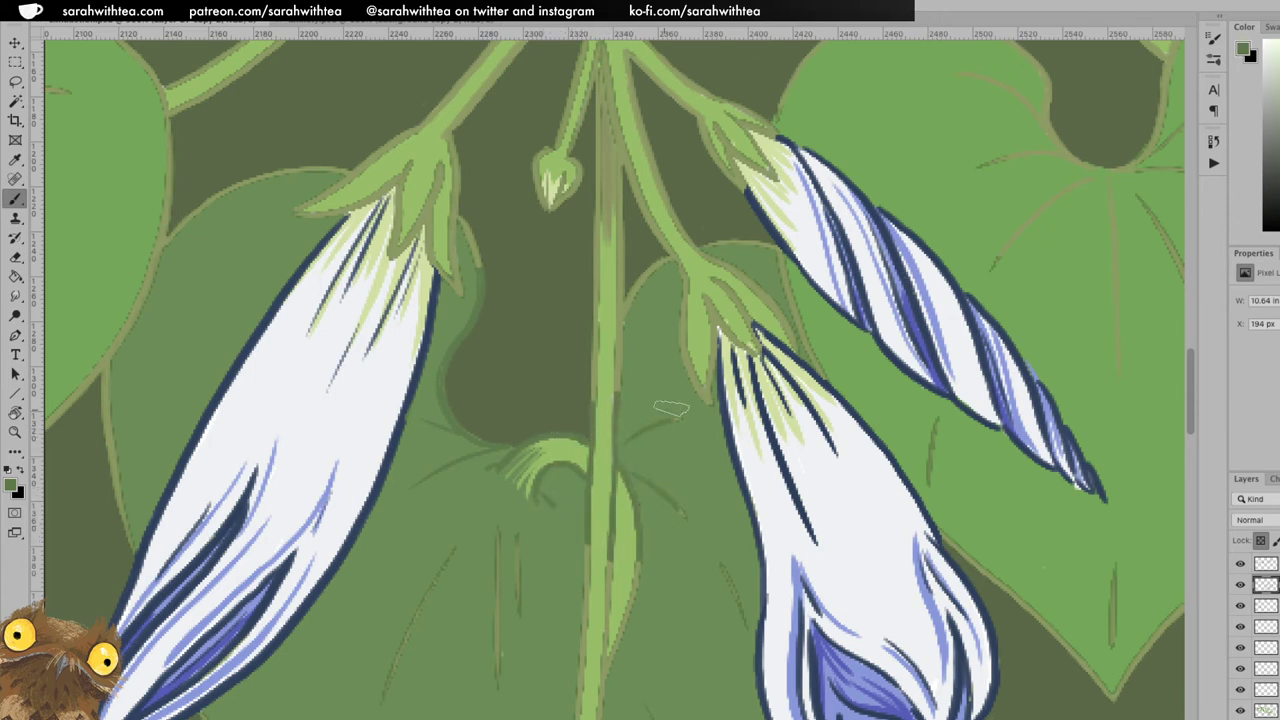
key("z")
left_click(678, 462, "alt")
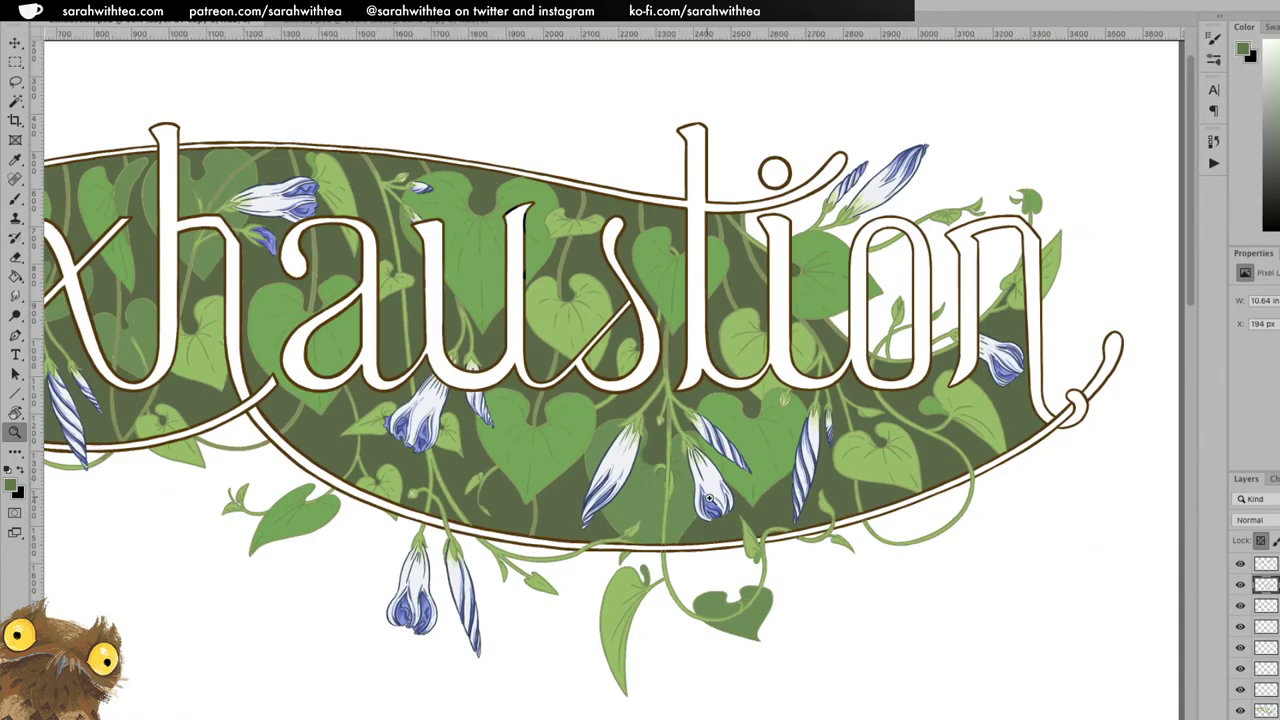
left_click(712, 490)
key("b")
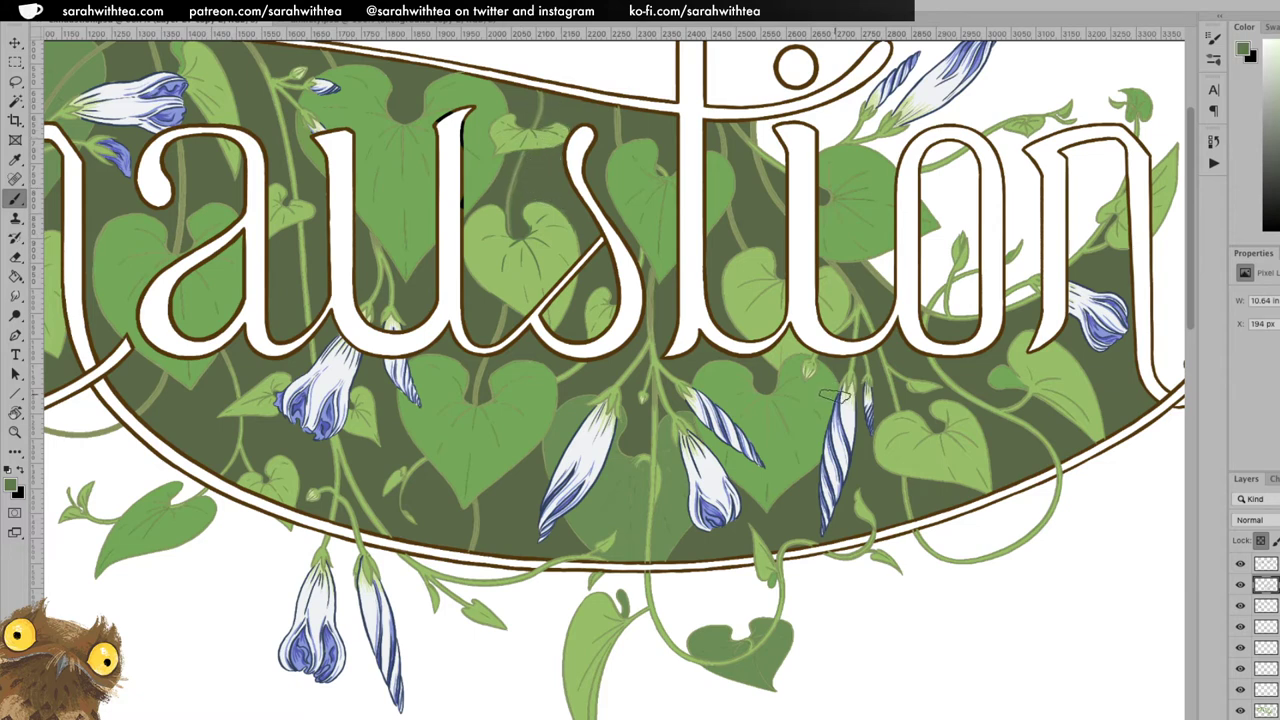
Recolour the outlines around the stem junction beneath s and t with a brighter olive green, using a larger brush.
key("z")
left_click(667, 333)
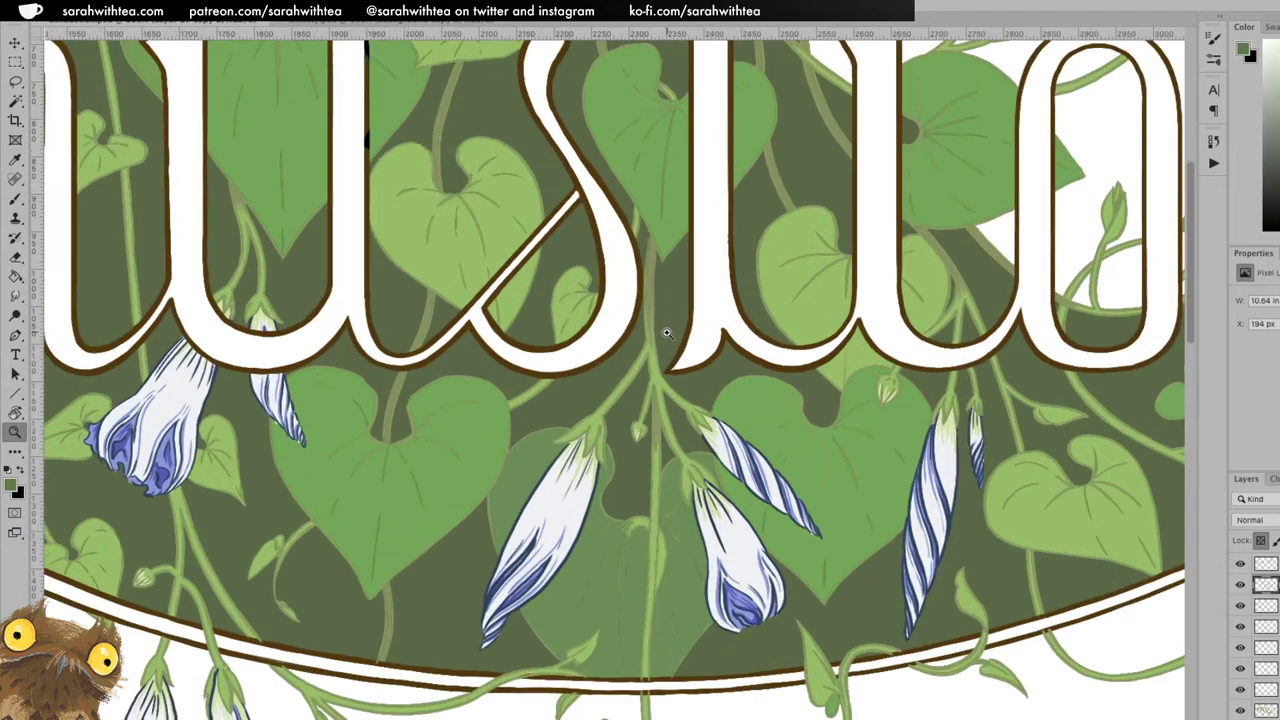
left_click(667, 333)
key("b")
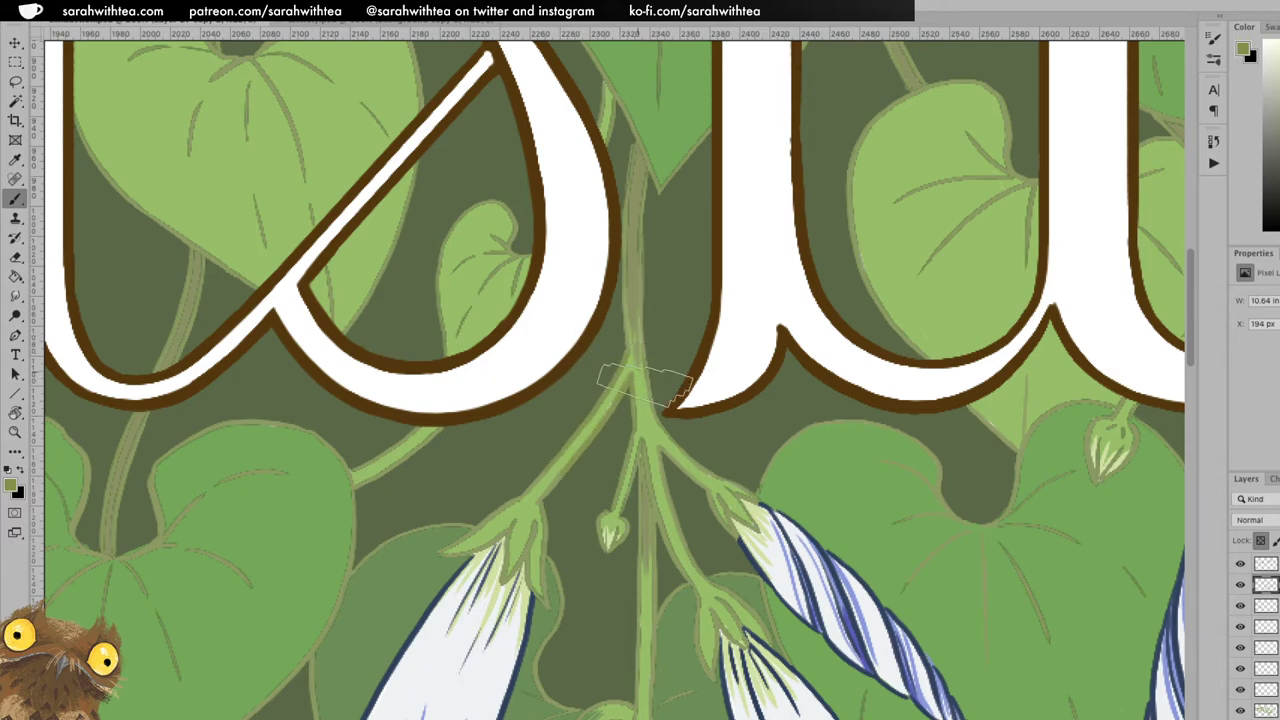
key("z")
left_click(640, 427, "alt")
left_click(640, 427, "alt")
left_click(640, 427, "alt")
left_click(640, 427, "alt")
key("v")
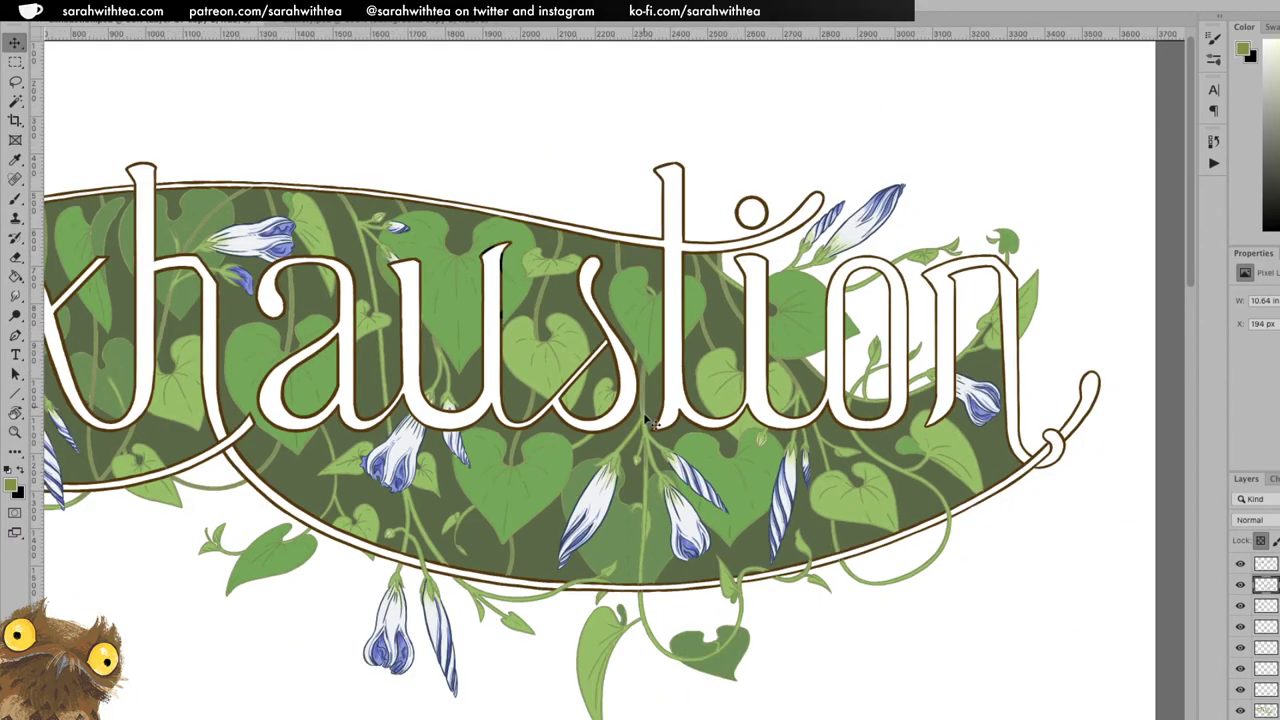
key("b")
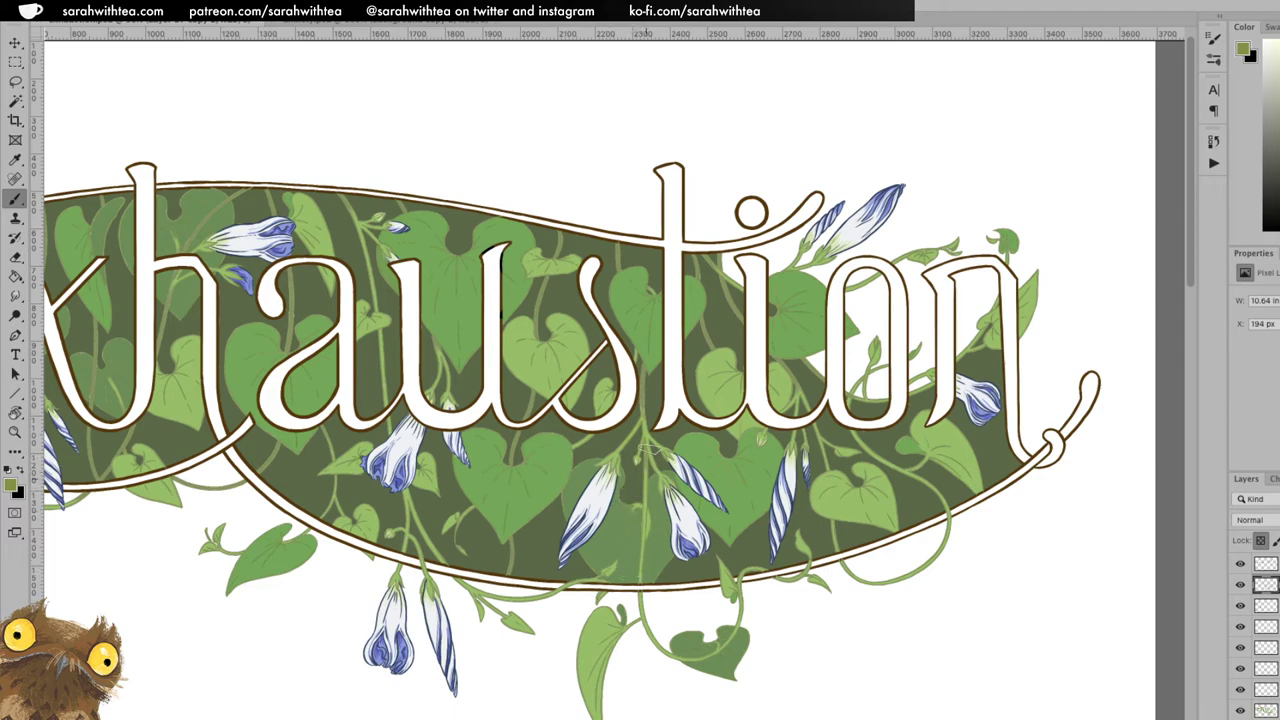
Recolour the outline and veins of the dark leaf behind the white flowers with the brighter olive green.
key("z")
left_click(660, 488)
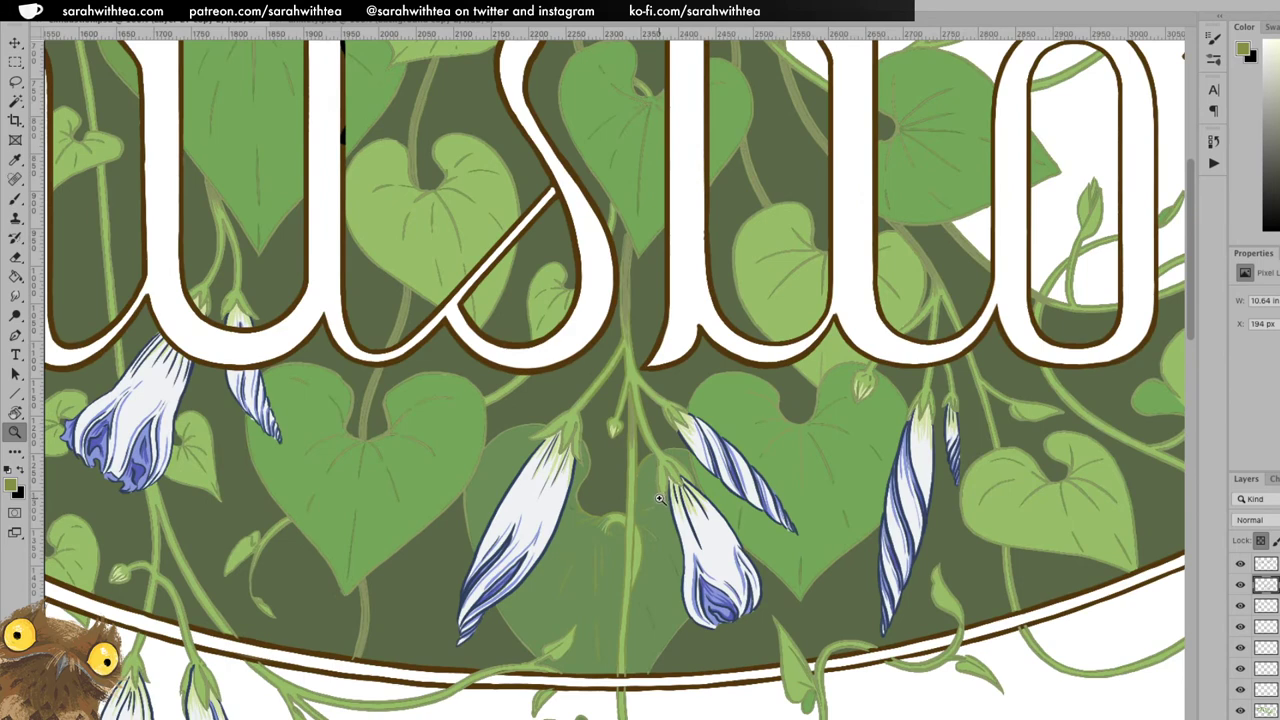
key("b")
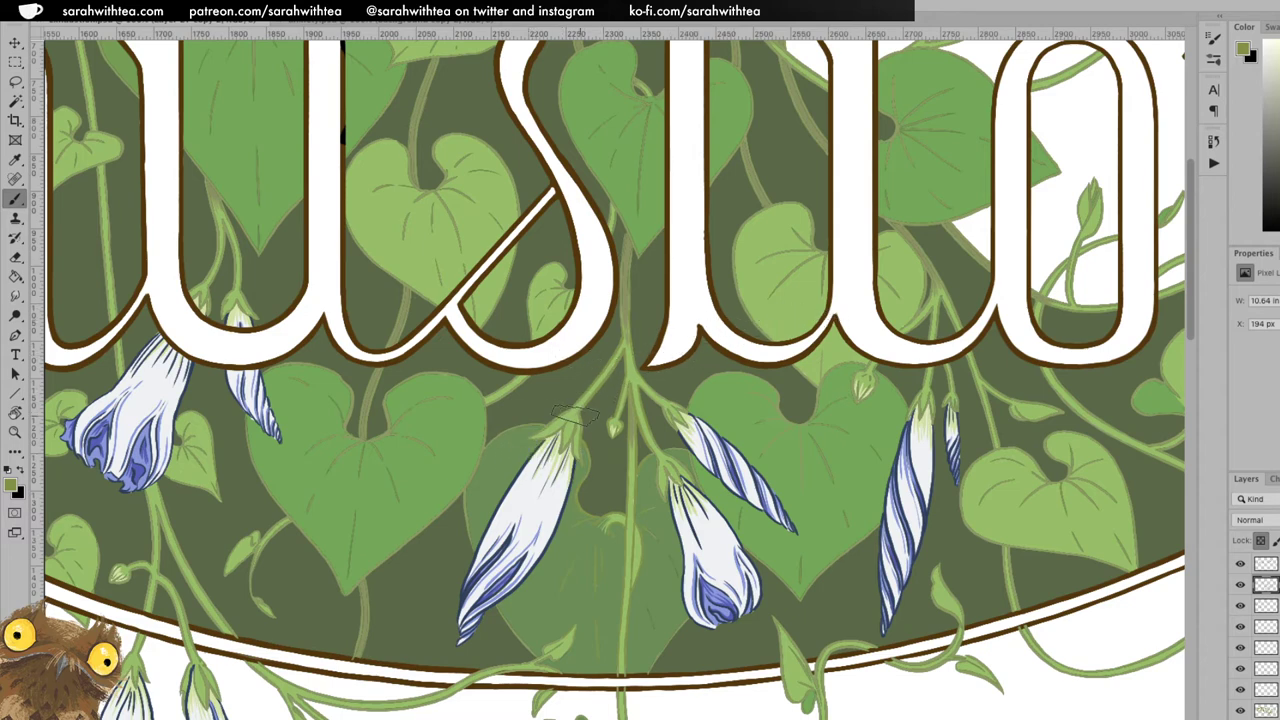
scroll(578, 420, "up", 1)
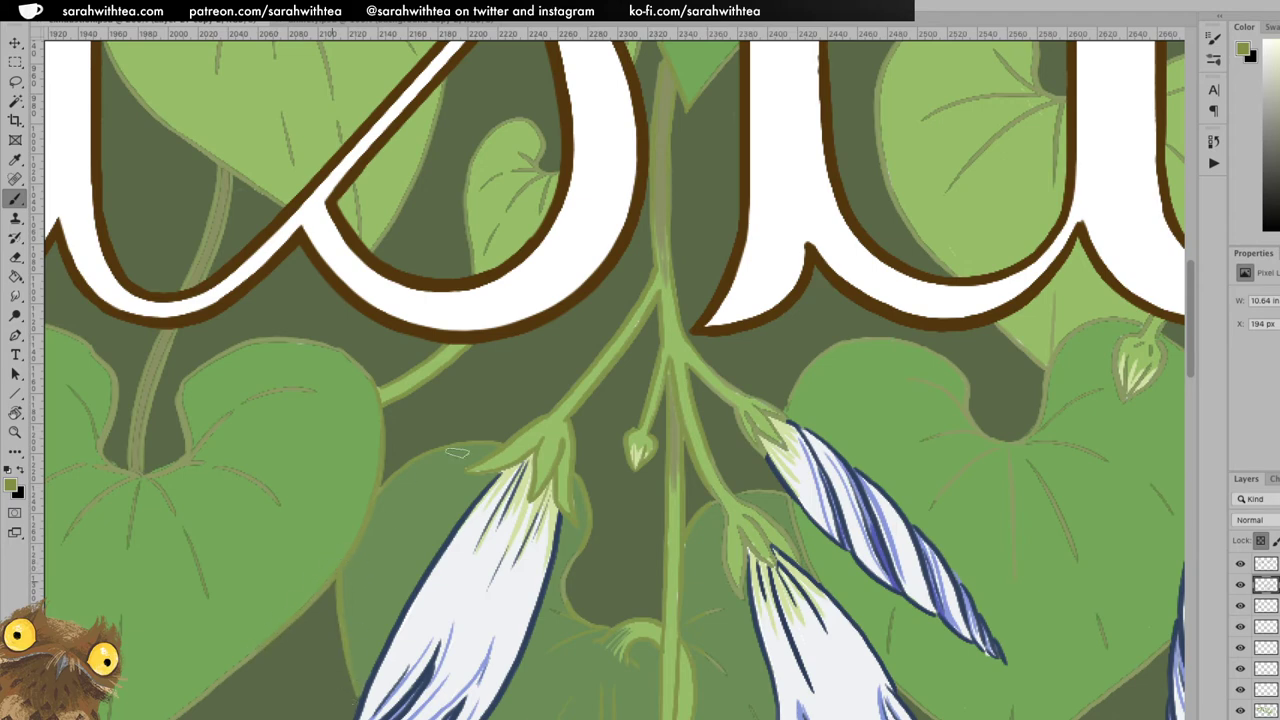
Recolour the leaf outlines and veins across the foliage behind "austion" with the olive green.
key("z")
left_click(714, 441, "alt")
left_click(716, 442, "alt")
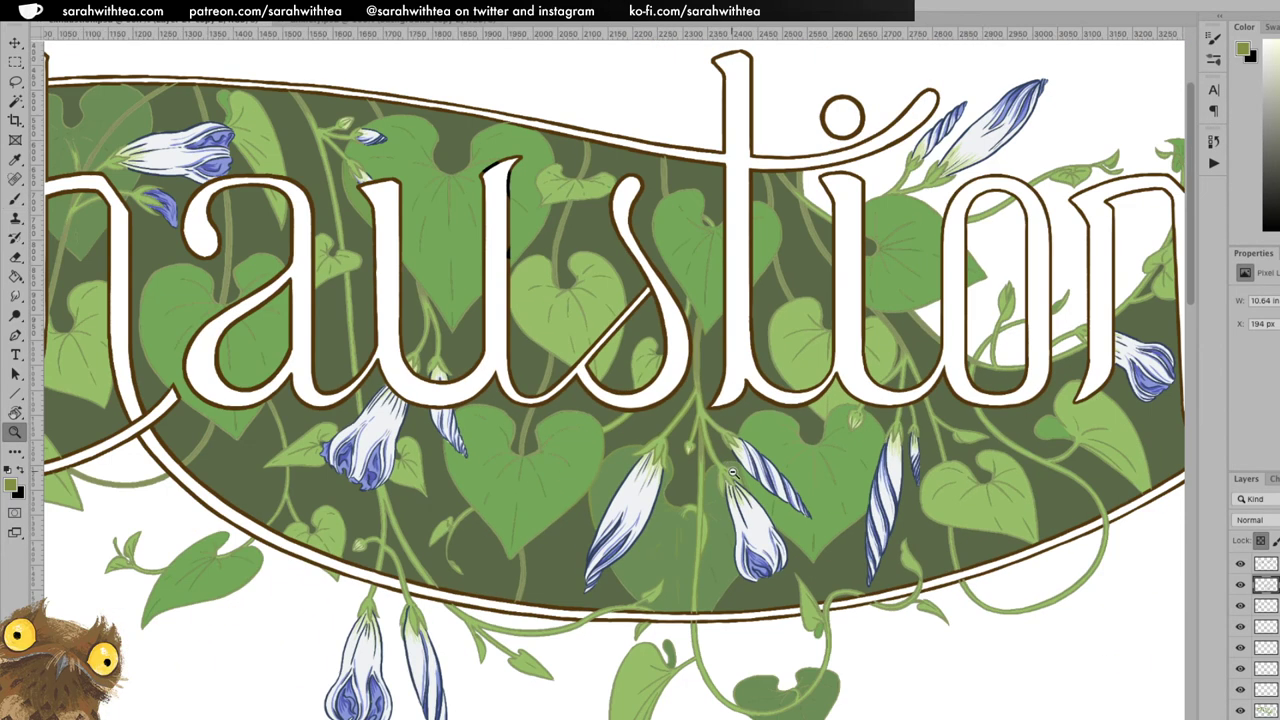
key("b")
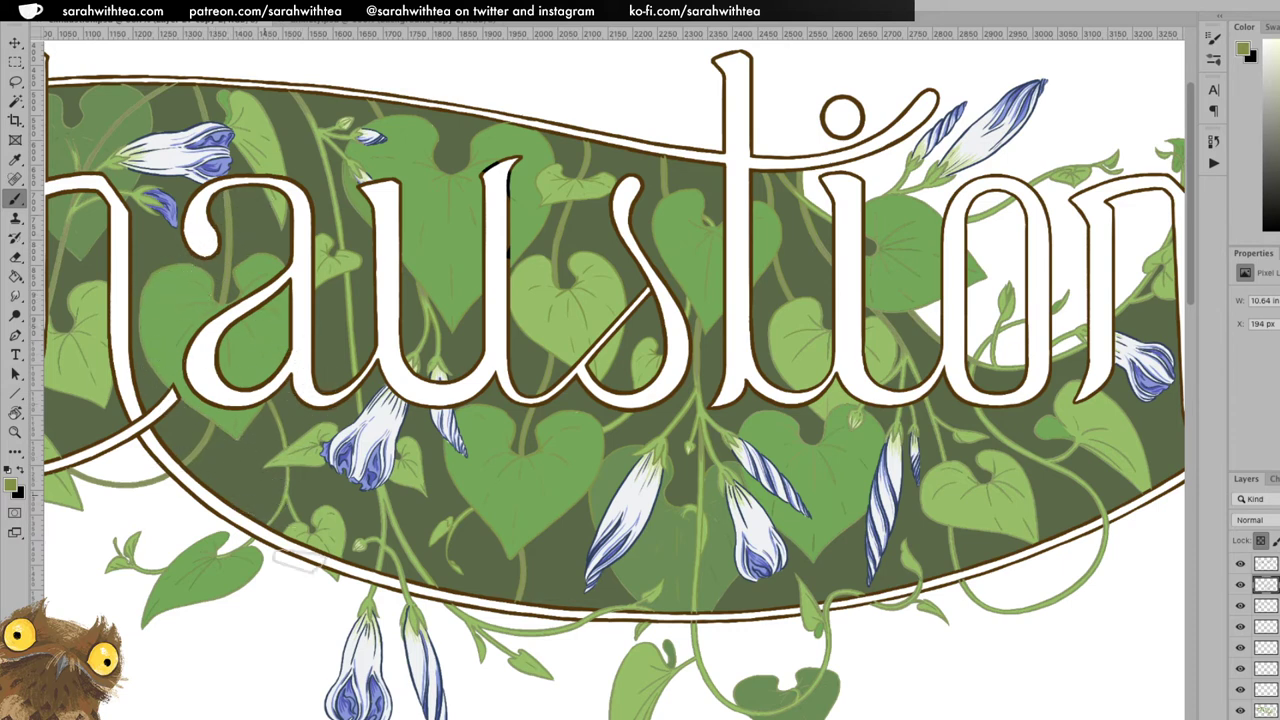
key("x")
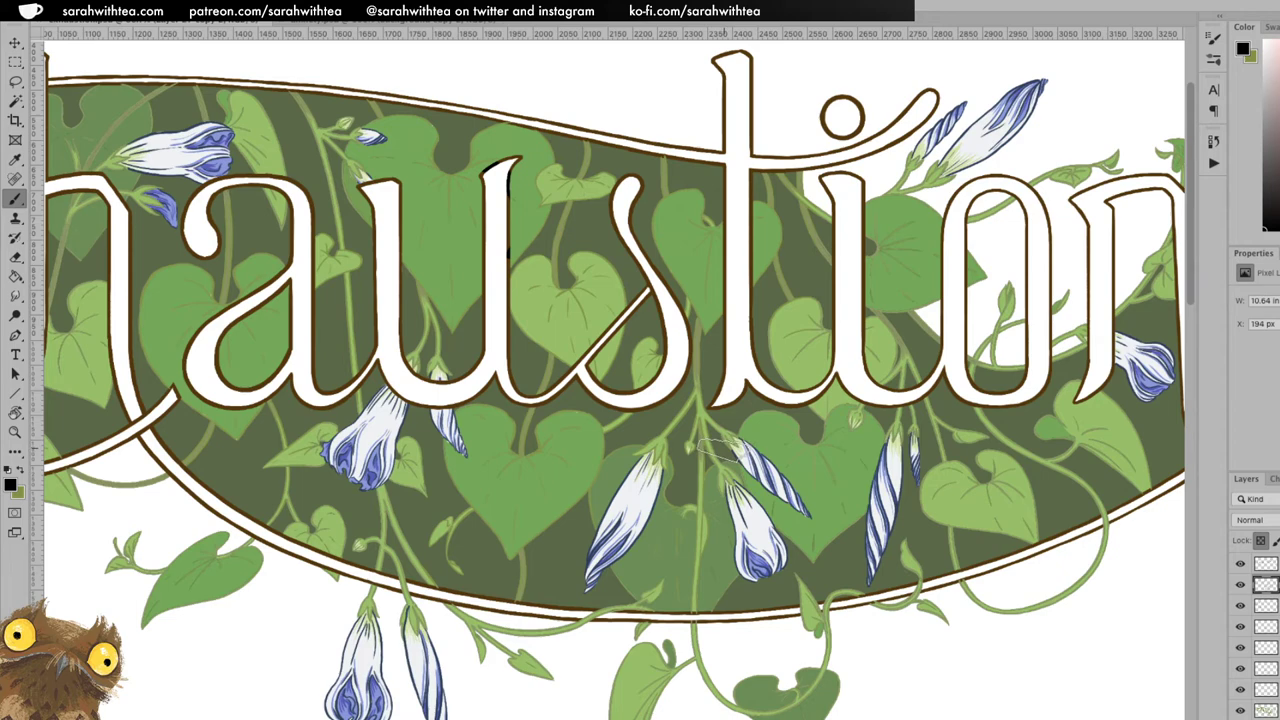
Switch to a mid green and recolour the outline and veins of the heart-shaped leaf beneath u and s.
key("z")
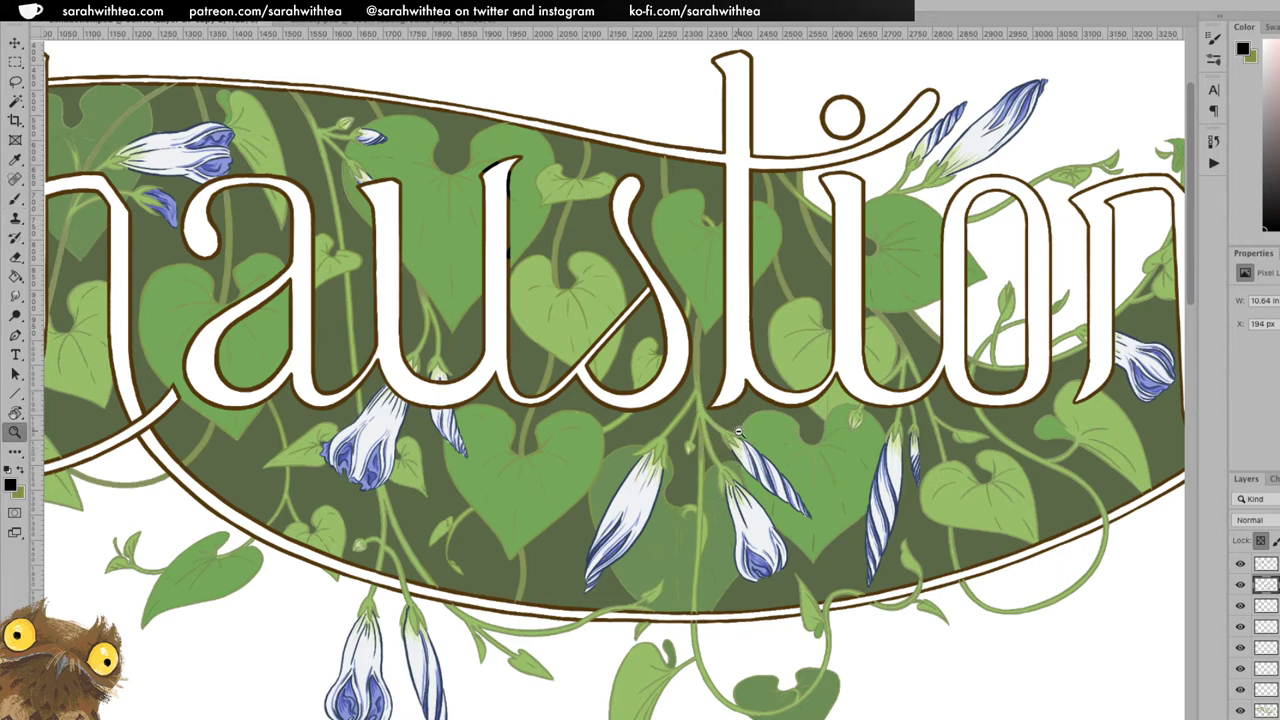
left_click(737, 430, "alt")
left_click(734, 476, "alt")
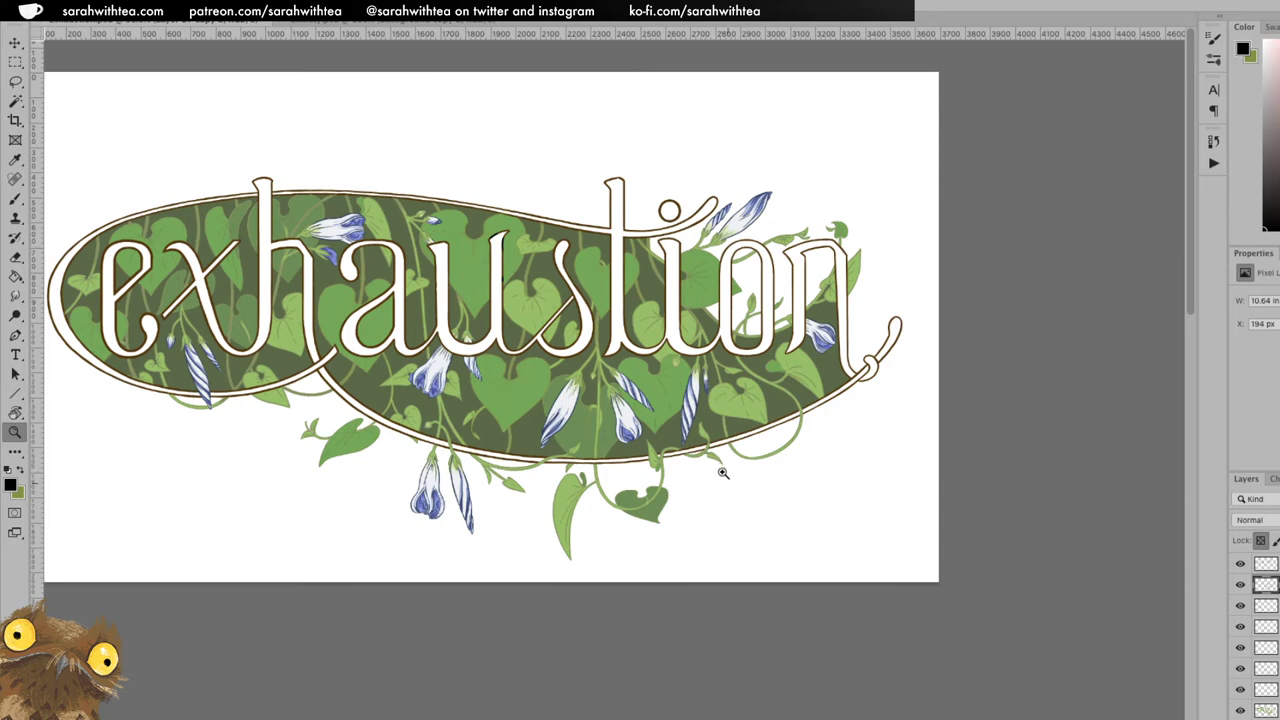
left_click(554, 408)
left_click(550, 412)
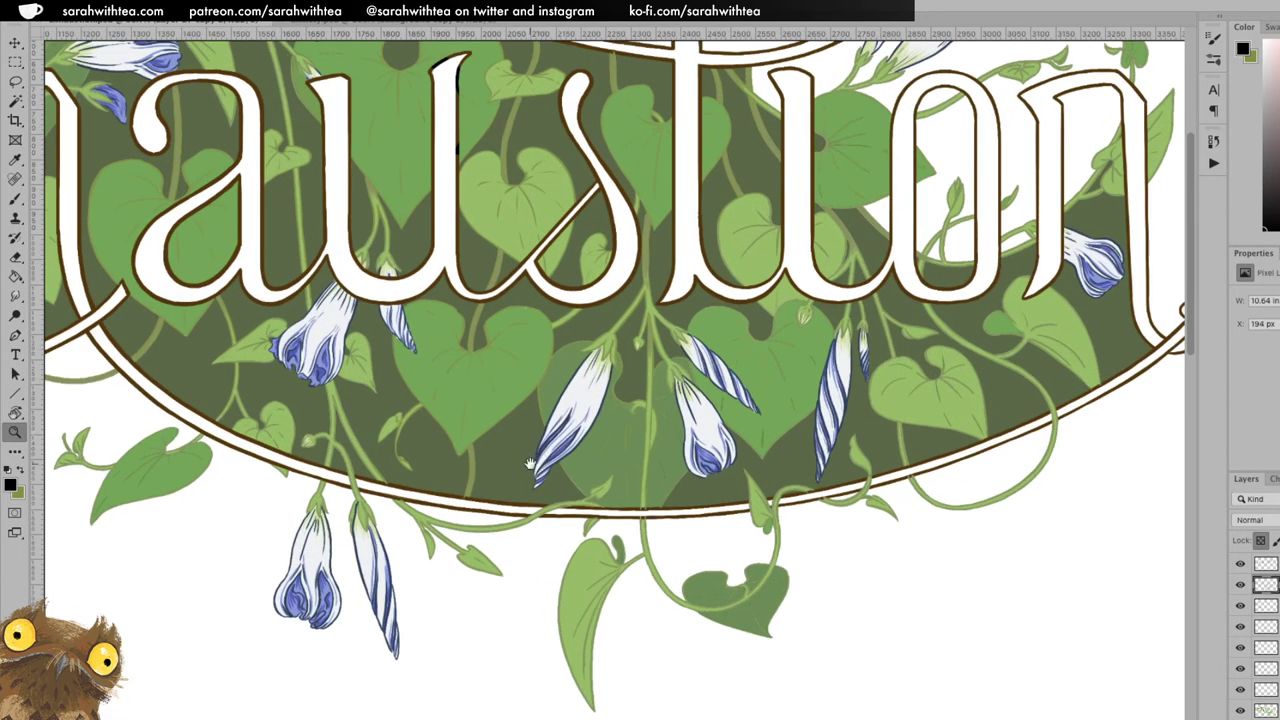
left_click_drag(493, 440, 621, 464)
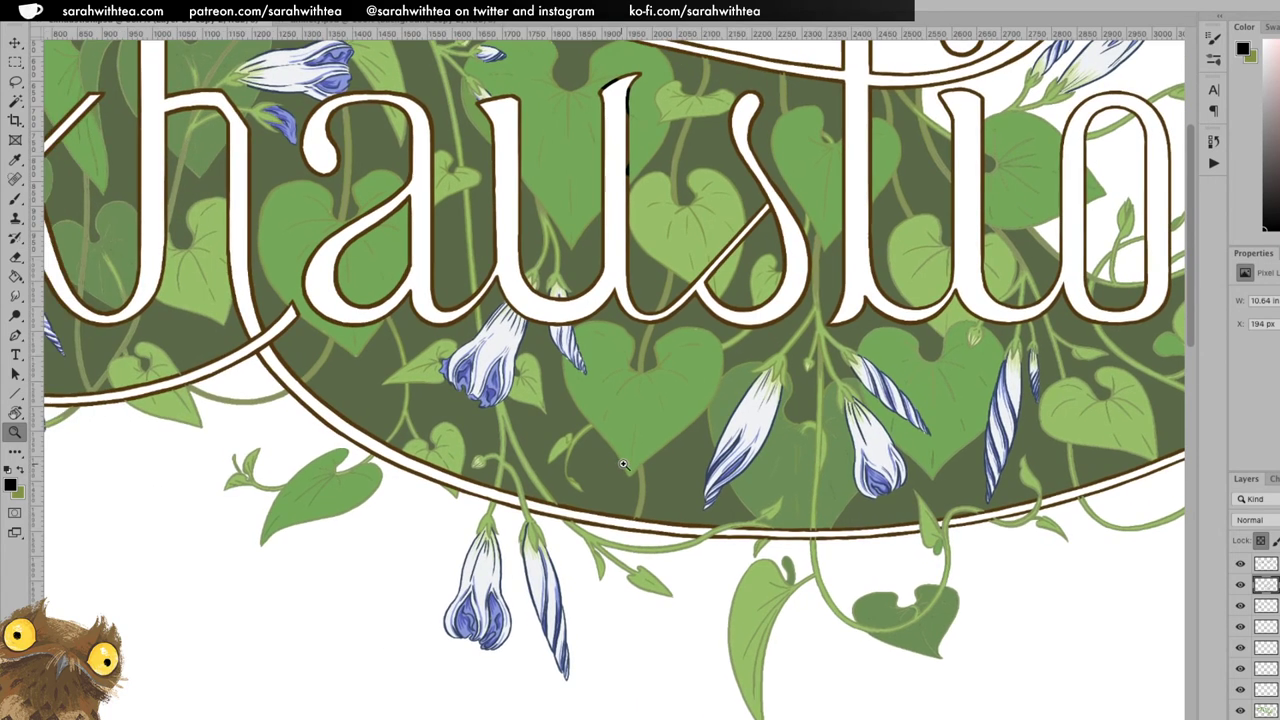
key("b")
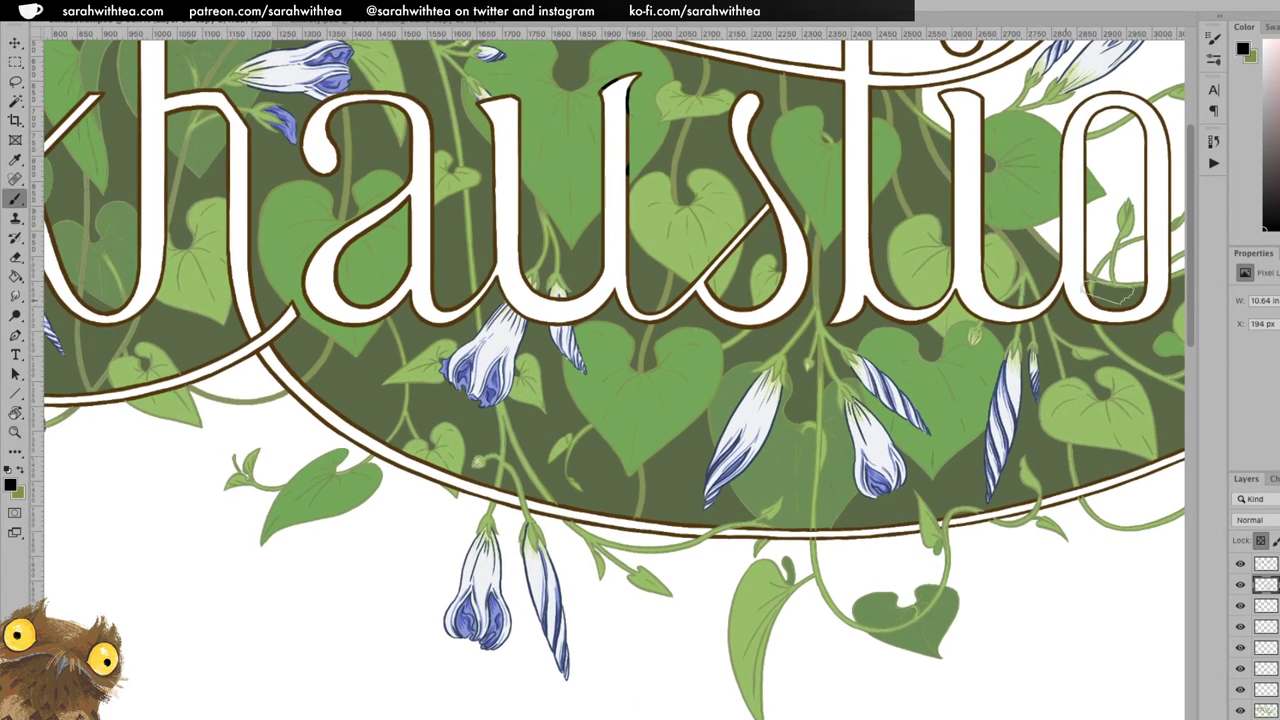
left_click(20, 471)
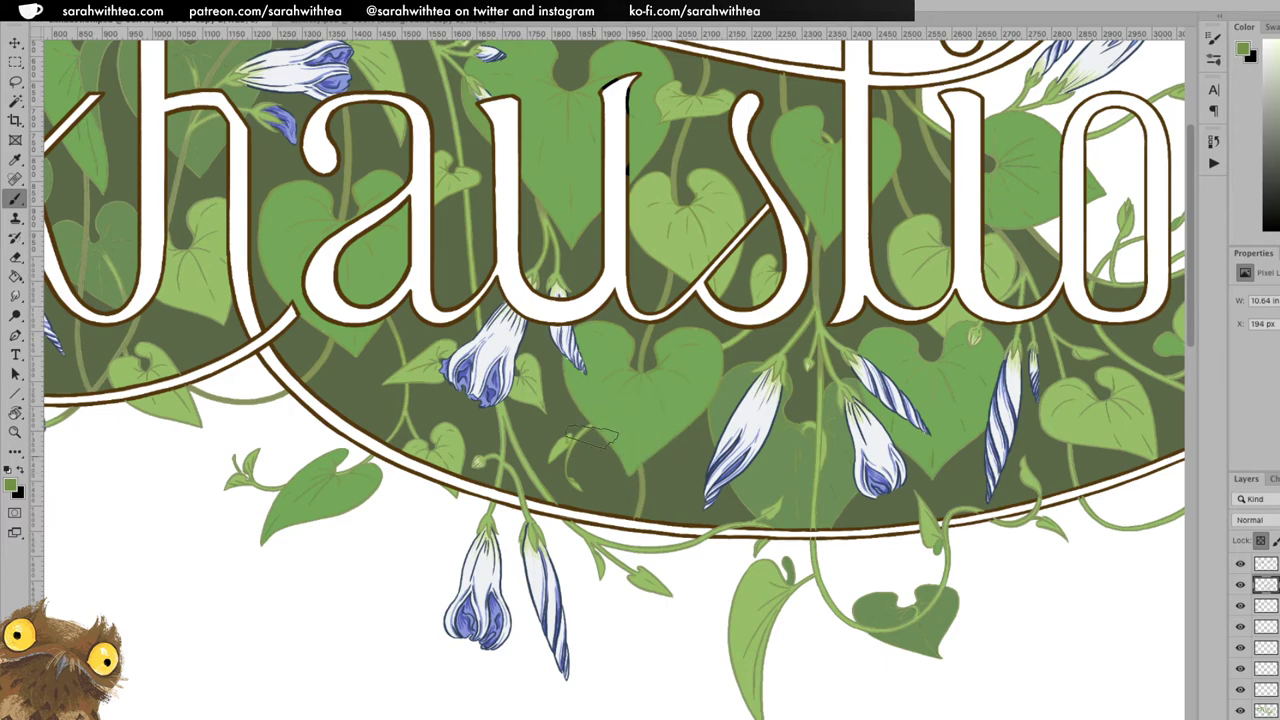
key("z")
left_click_drag(666, 343, 666, 346)
key("b")
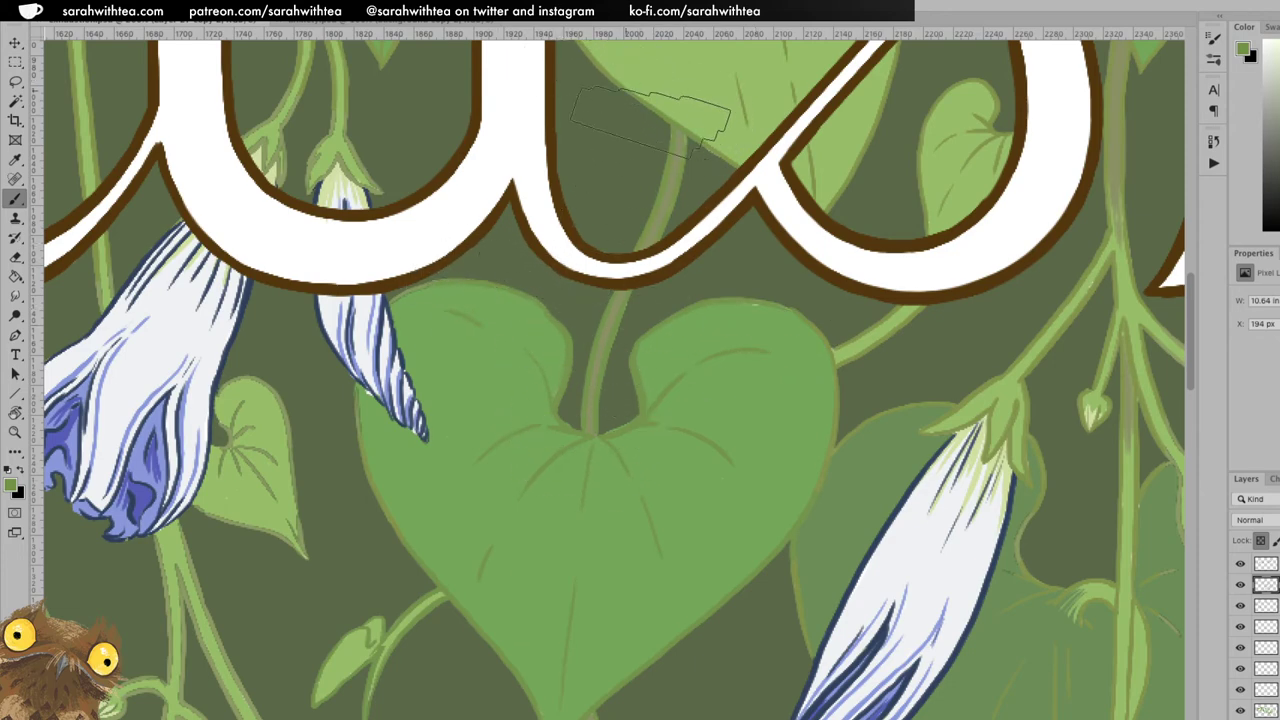
Recolour the leaf outlines around the upper parts of u and s with the mid green.
key("z")
left_click(672, 410, "alt")
left_click(755, 422, "alt")
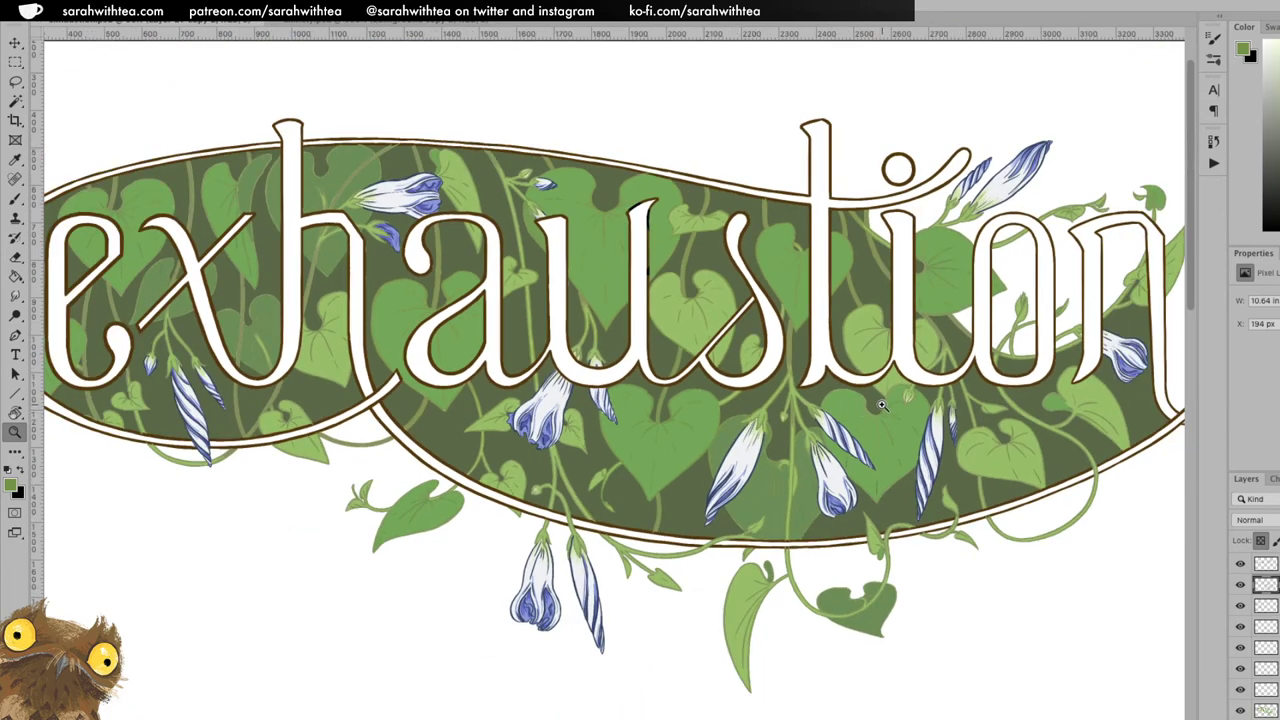
key("b")
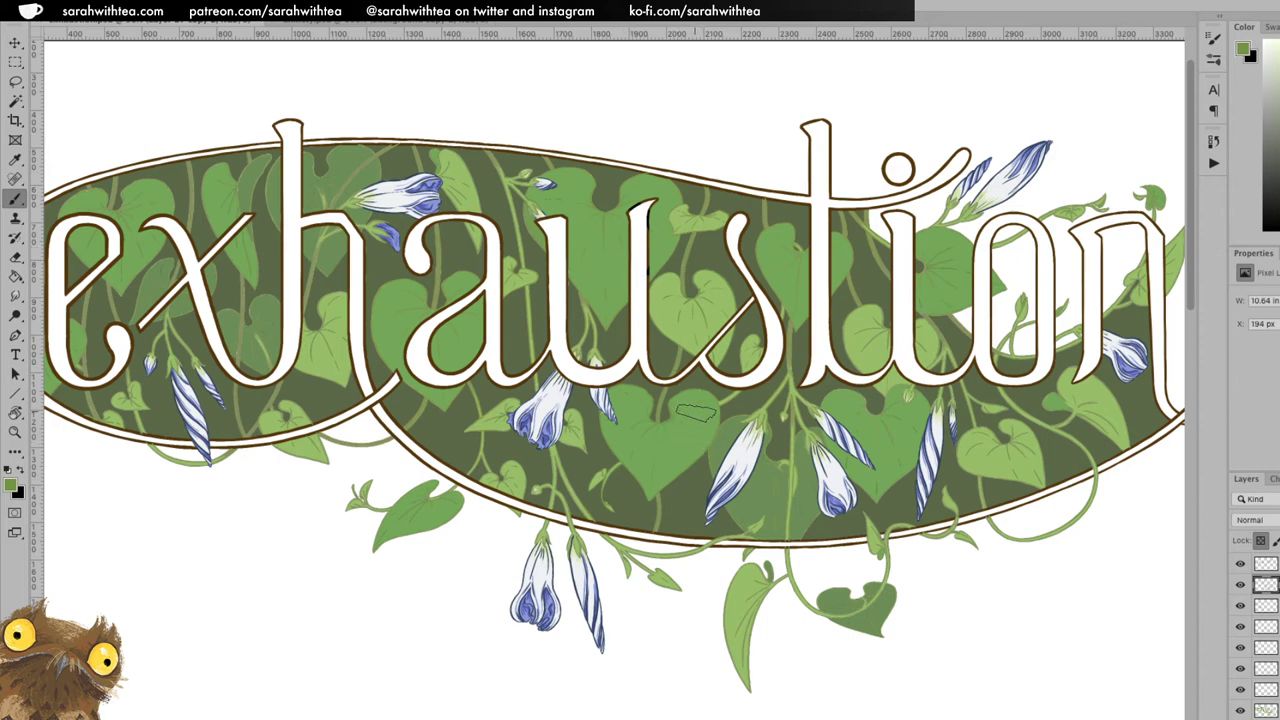
key("z")
left_click(928, 357, "alt")
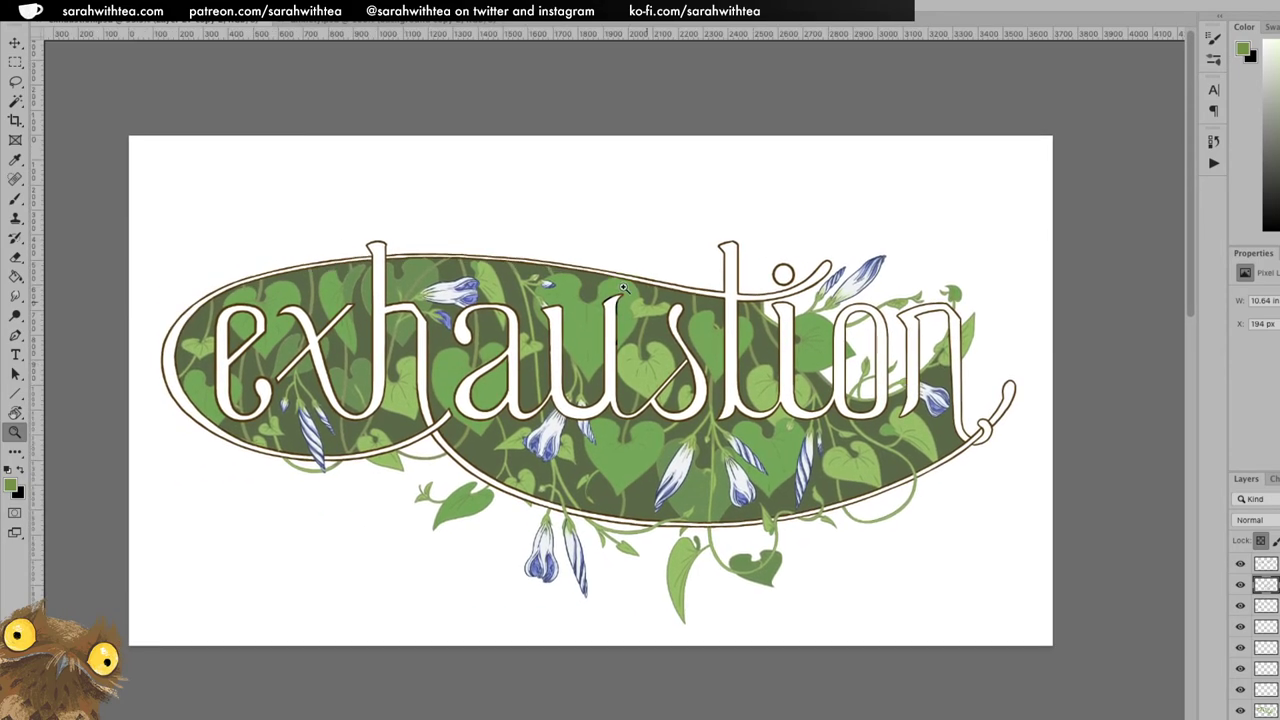
left_click(641, 310)
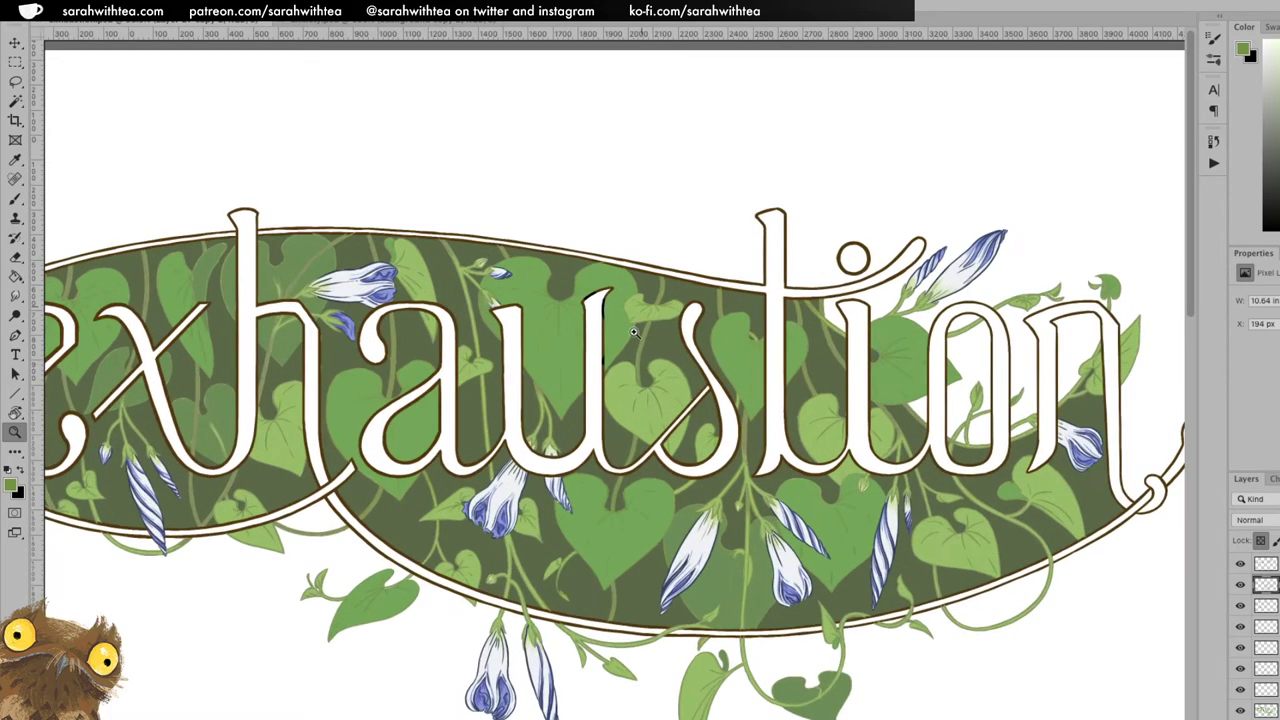
left_click(638, 326)
left_click(638, 326)
left_click(638, 326)
key("b")
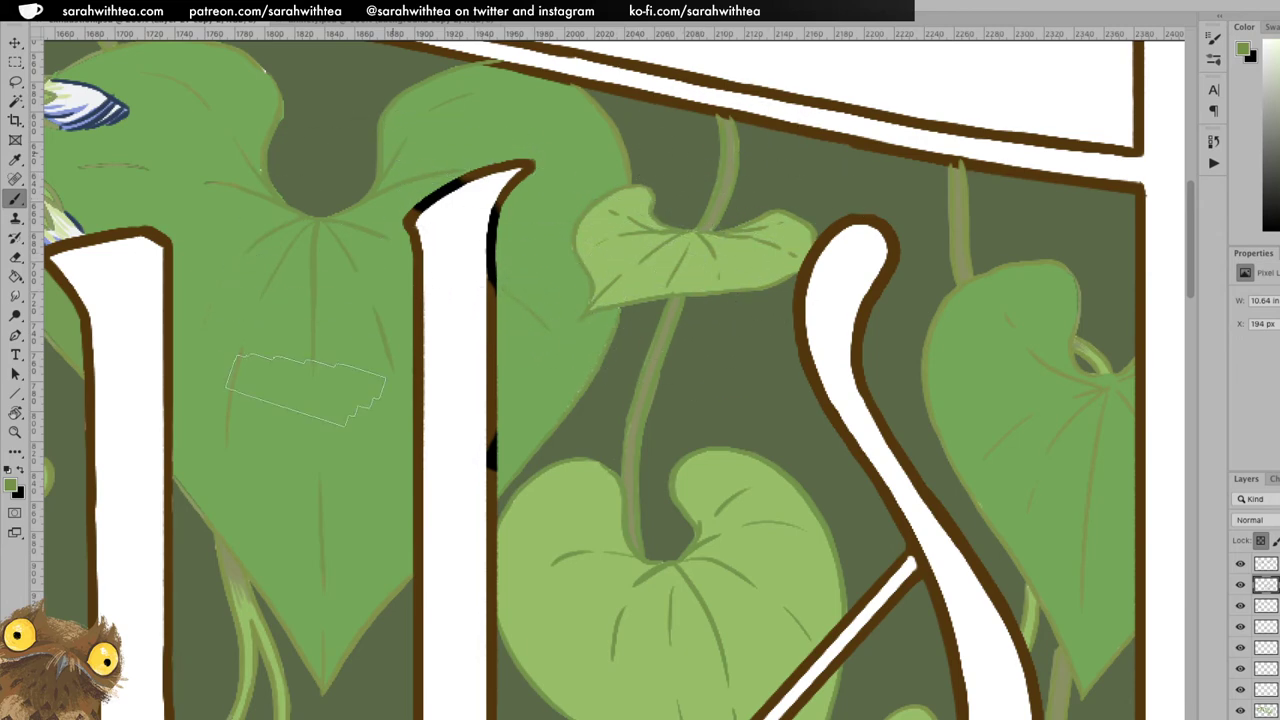
Recolour the leaf outlines and veins behind the letters "haustio" with the mid green.
key("z")
left_click(689, 458, "alt")
left_click(706, 470, "alt")
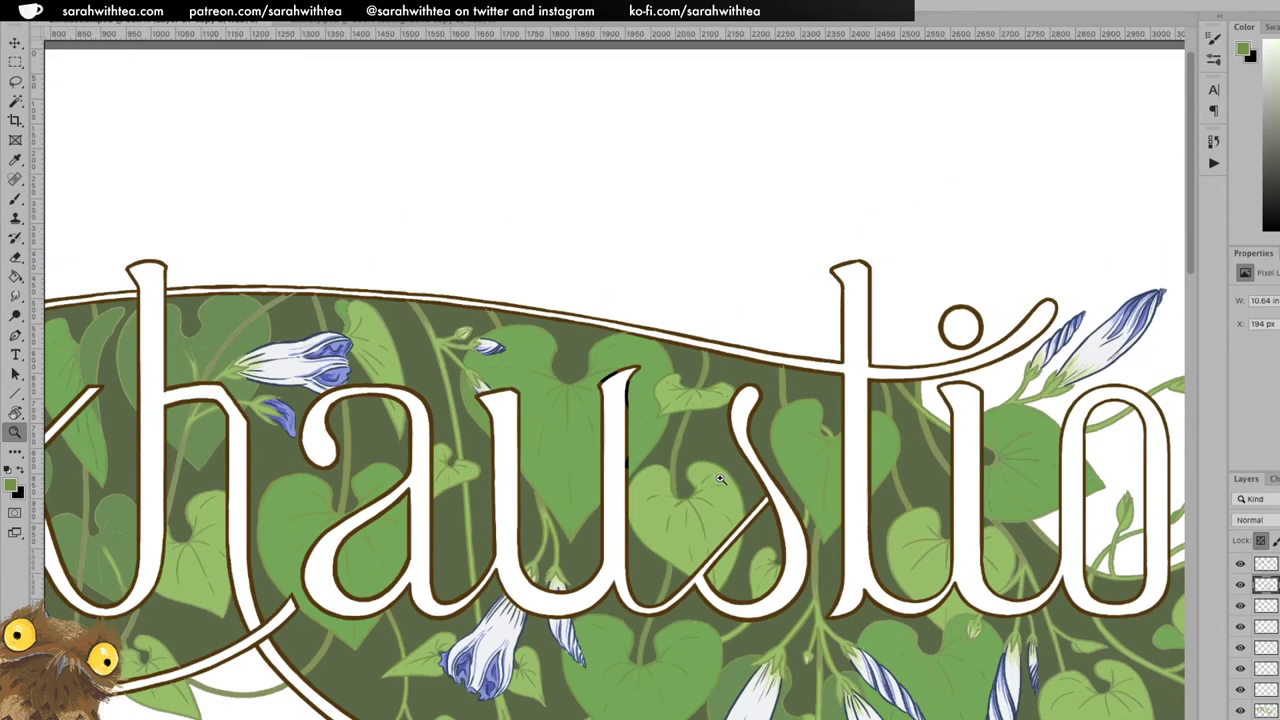
key("b")
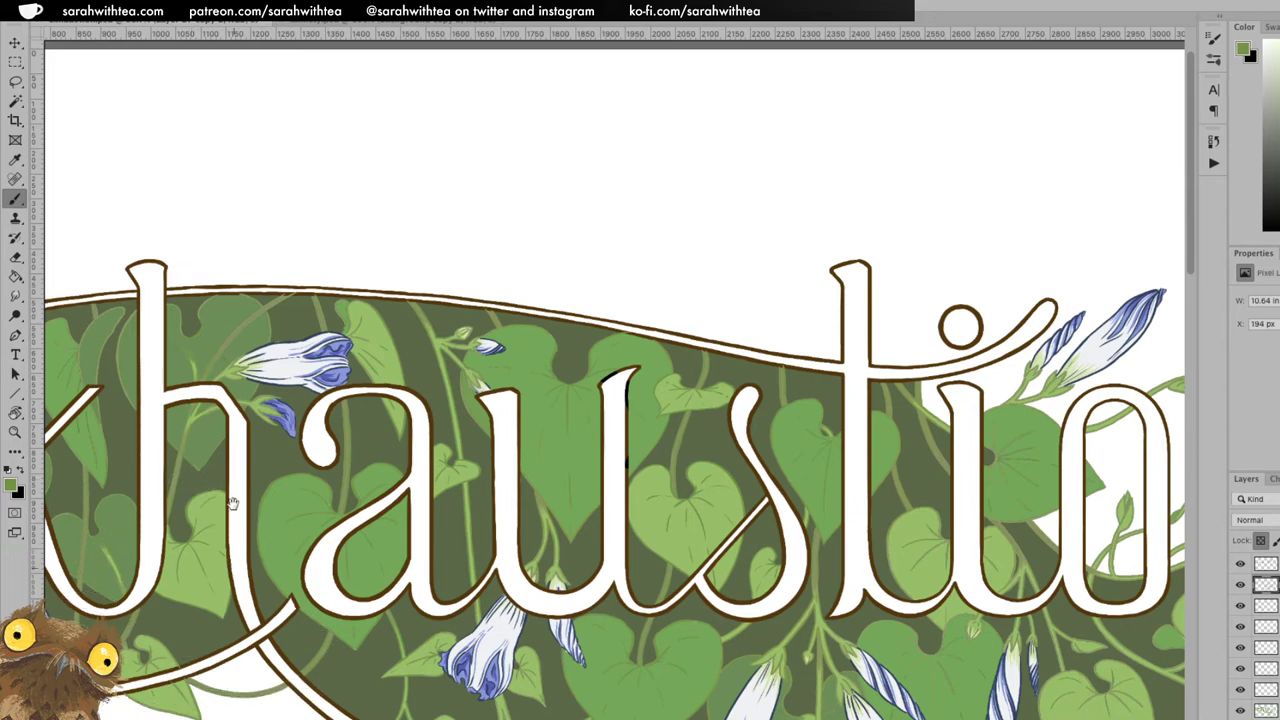
Recolour the outlines of the hanging leaves and vines beneath the lettering and around "stion" with the mid green.
left_click_drag(234, 537, 284, 280)
left_click_drag(349, 472, 488, 369)
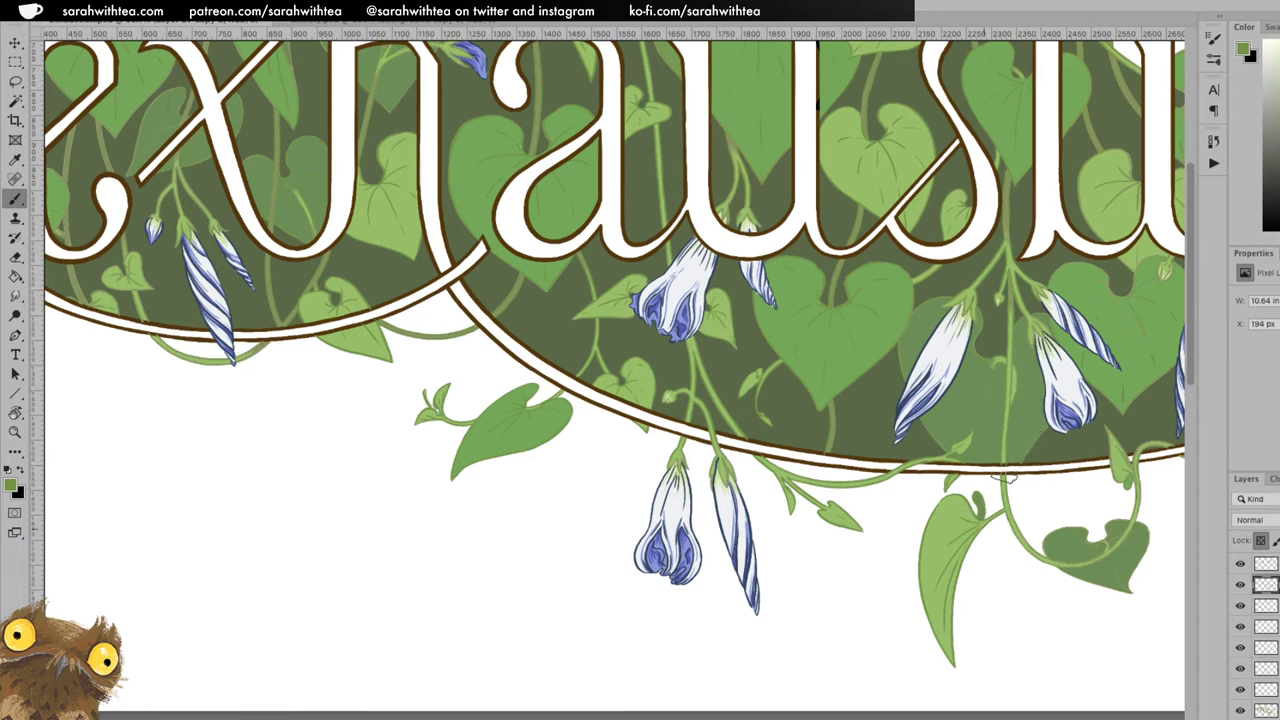
left_click_drag(982, 500, 546, 530)
left_click_drag(898, 329, 833, 485)
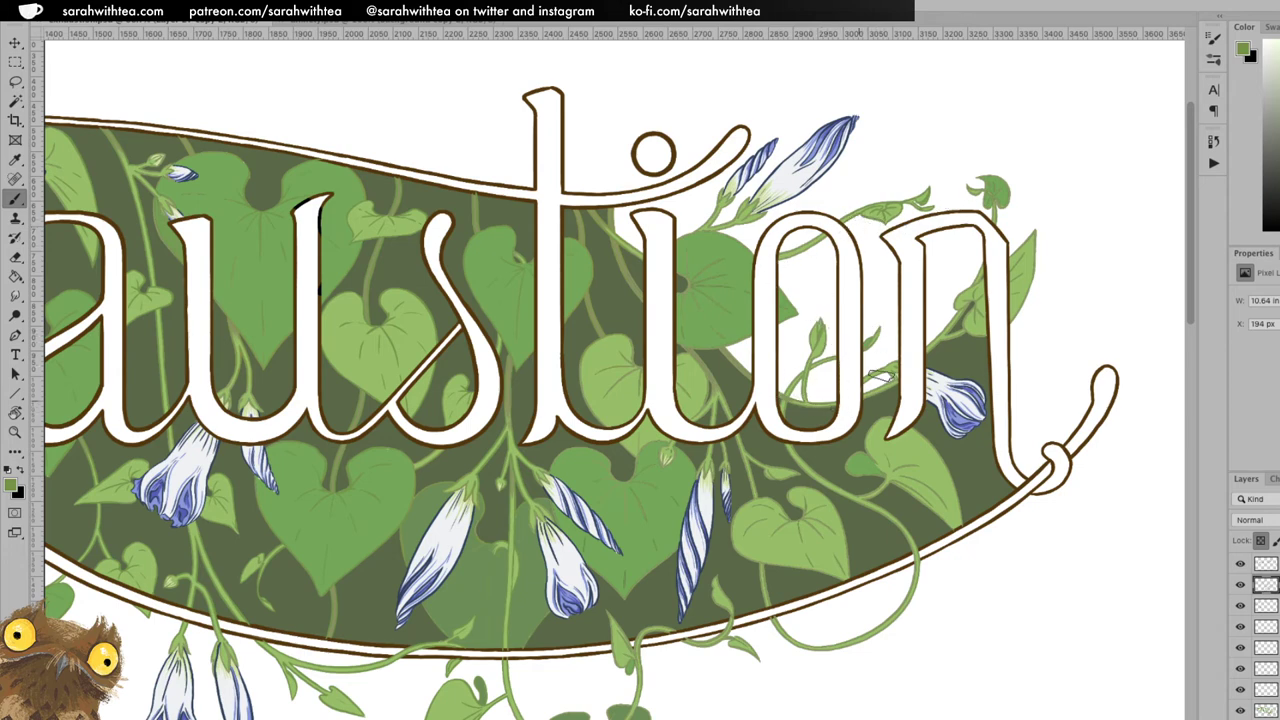
Repaint the vine stem between i and o in muted olive, using a smaller brush for its edges.
key("z")
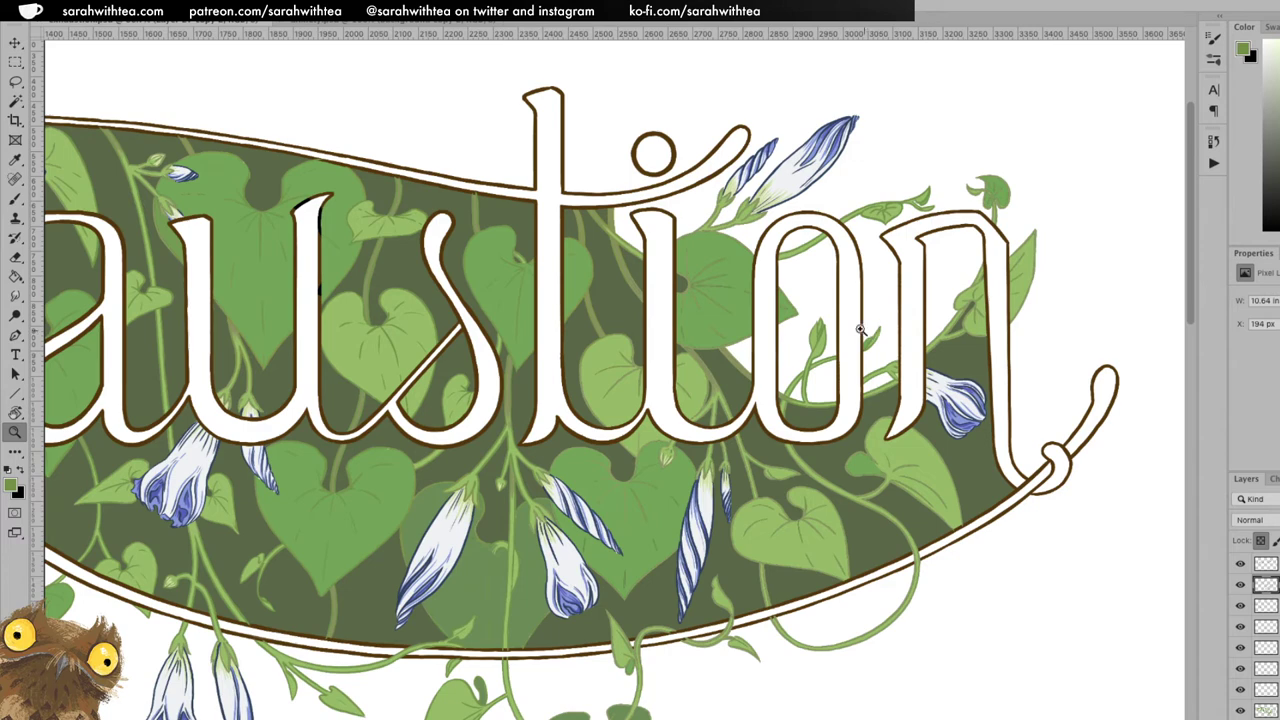
left_click(847, 340)
key("b")
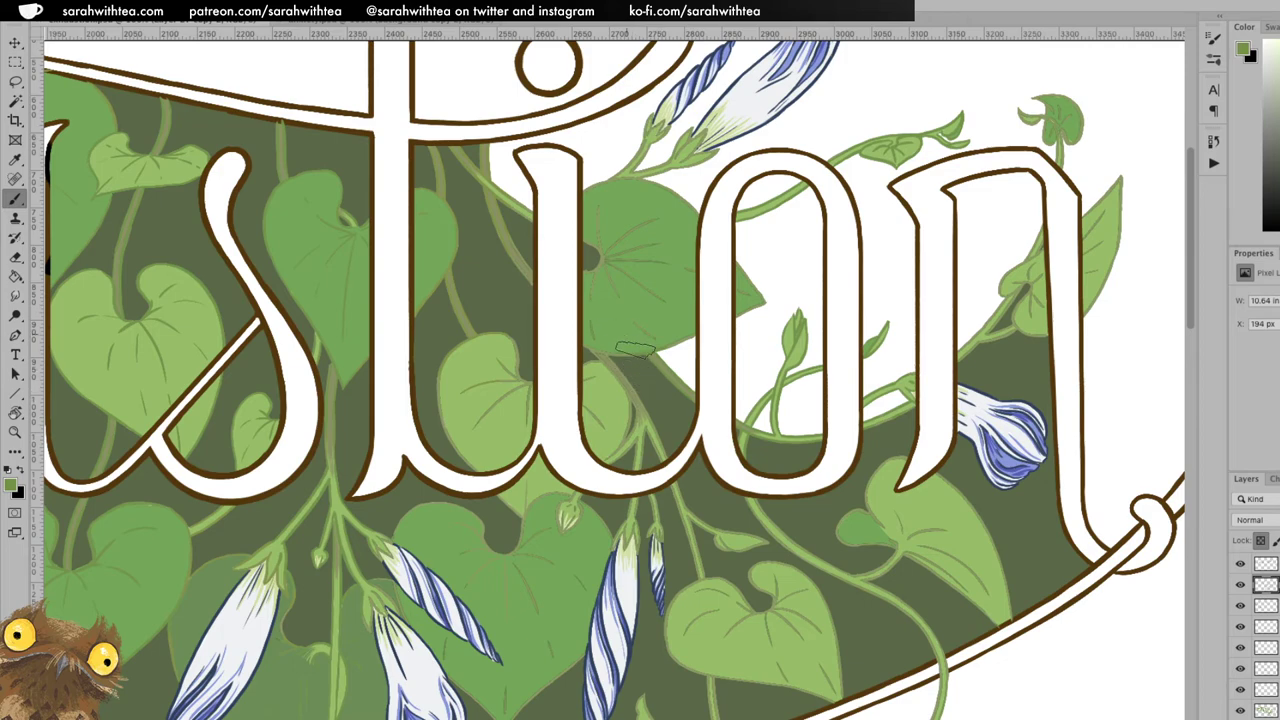
key("z")
left_click(663, 383)
left_click(661, 388)
key("b")
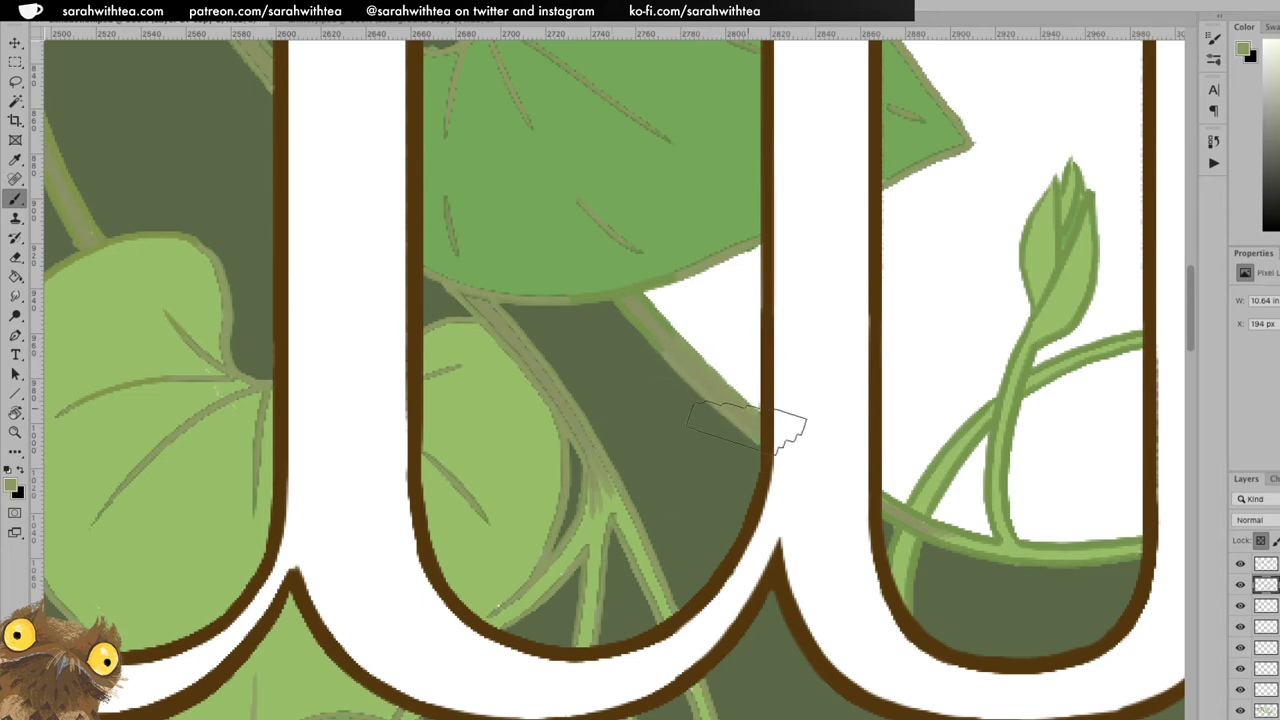
key("bracketleft")
key("bracketleft")
key("bracketleft")
key("bracketleft")
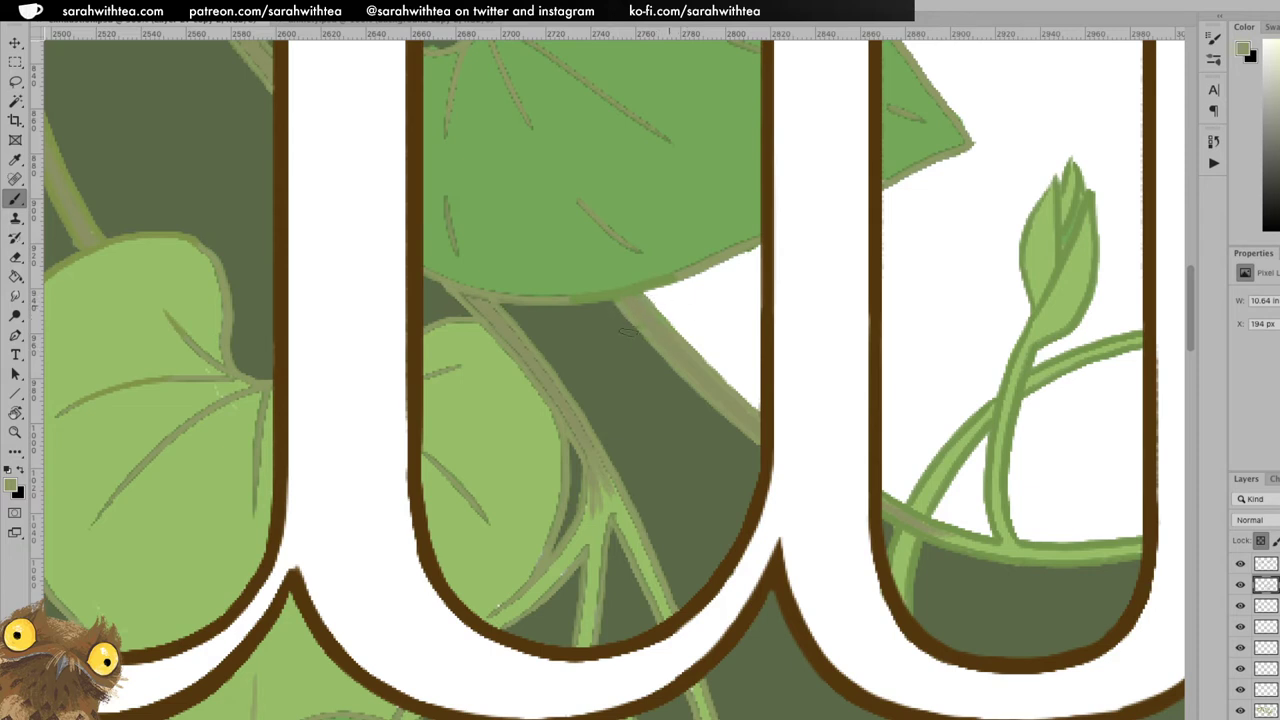
Recolour the outline and veins of the large leaf between i and o with the green sampled from the nearby bud.
key("x")
left_click(1058, 259, "alt")
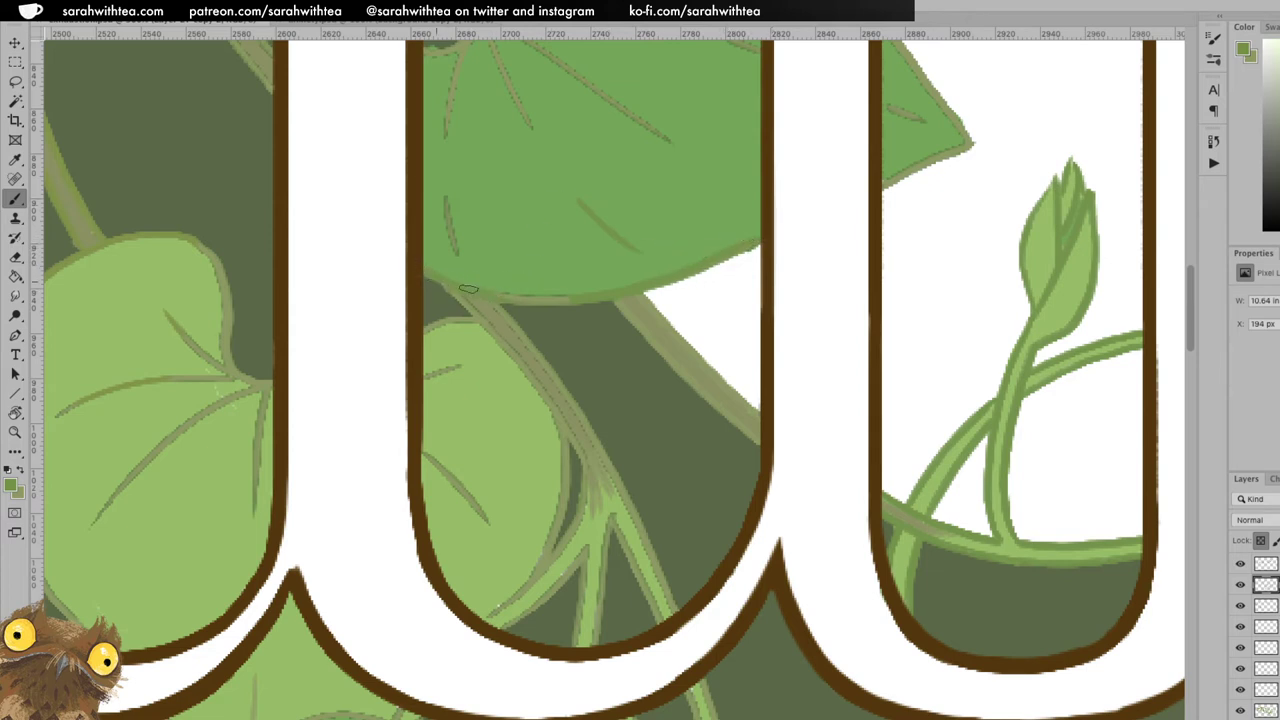
key("z")
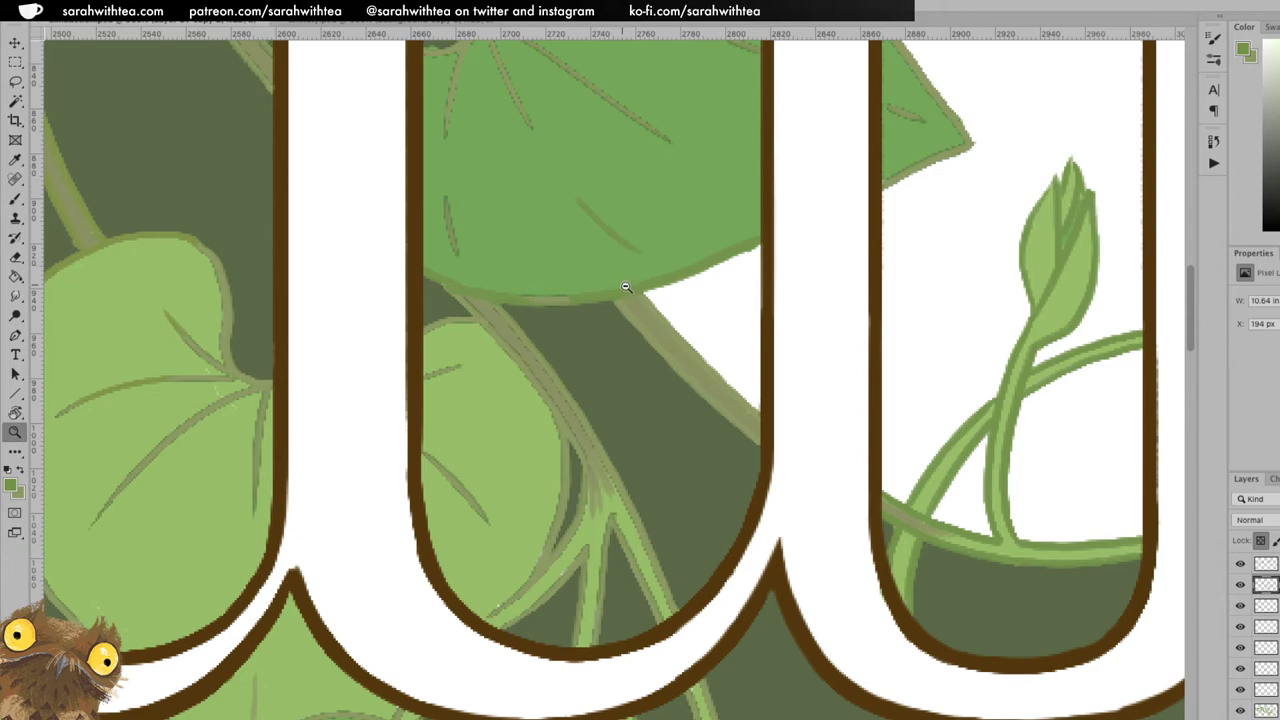
left_click(623, 285, "alt")
key("b")
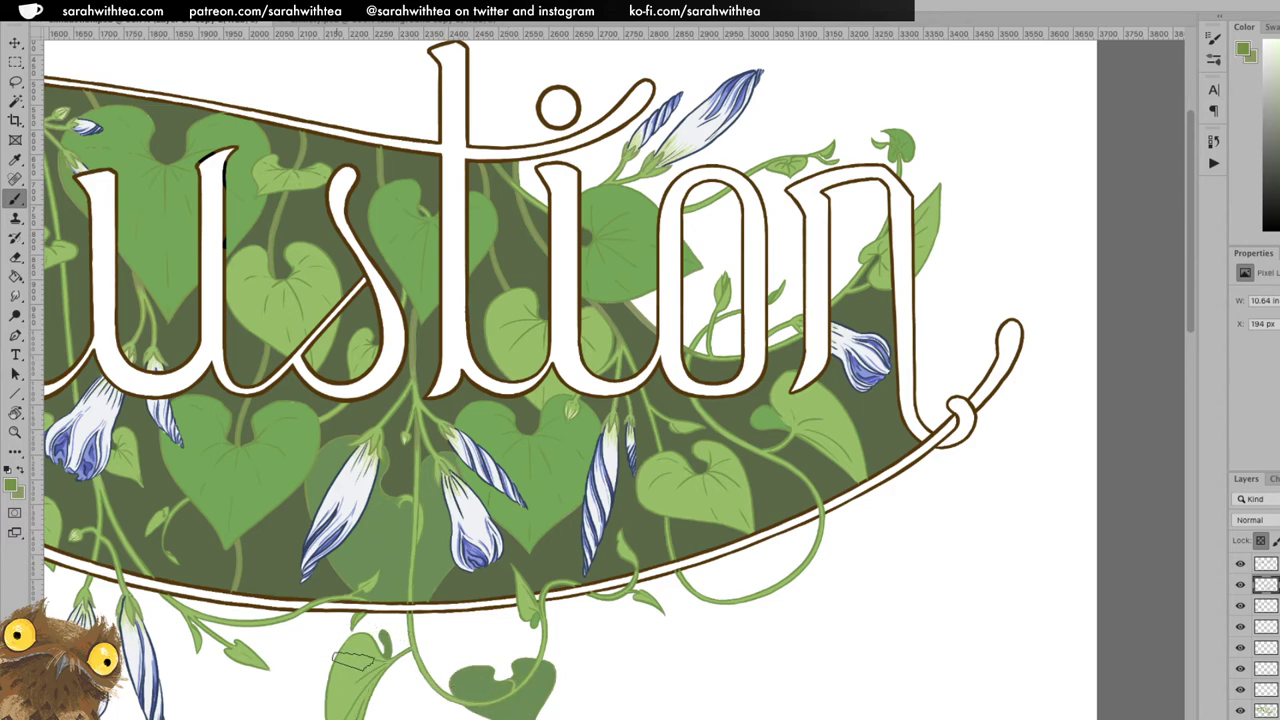
Recolour the outlines of the leaves hanging below the border and the foliage behind "exhau" with the sampled green.
mouse_move(551, 565)
left_mouse_down()
mouse_move(751, 343)
mouse_move(877, 295)
left_mouse_up()
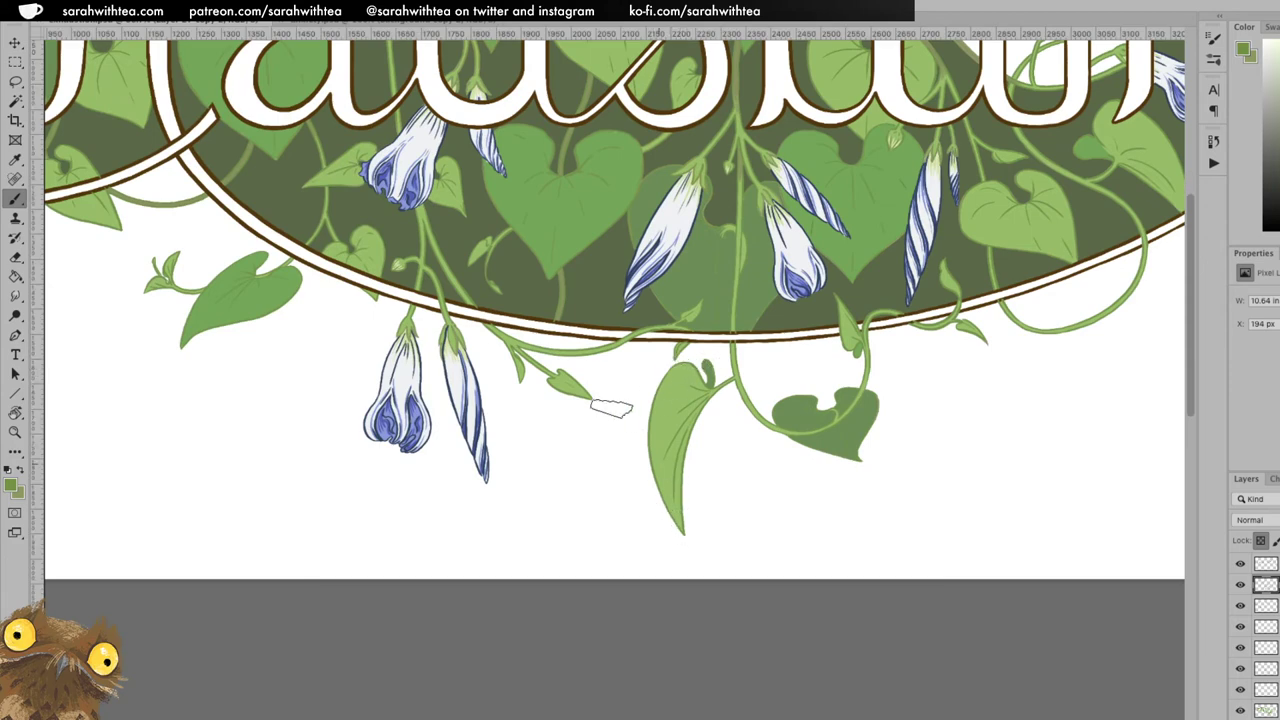
mouse_move(291, 287)
left_mouse_down()
mouse_move(545, 361)
mouse_move(754, 530)
left_mouse_up()
key("ctrl+r")
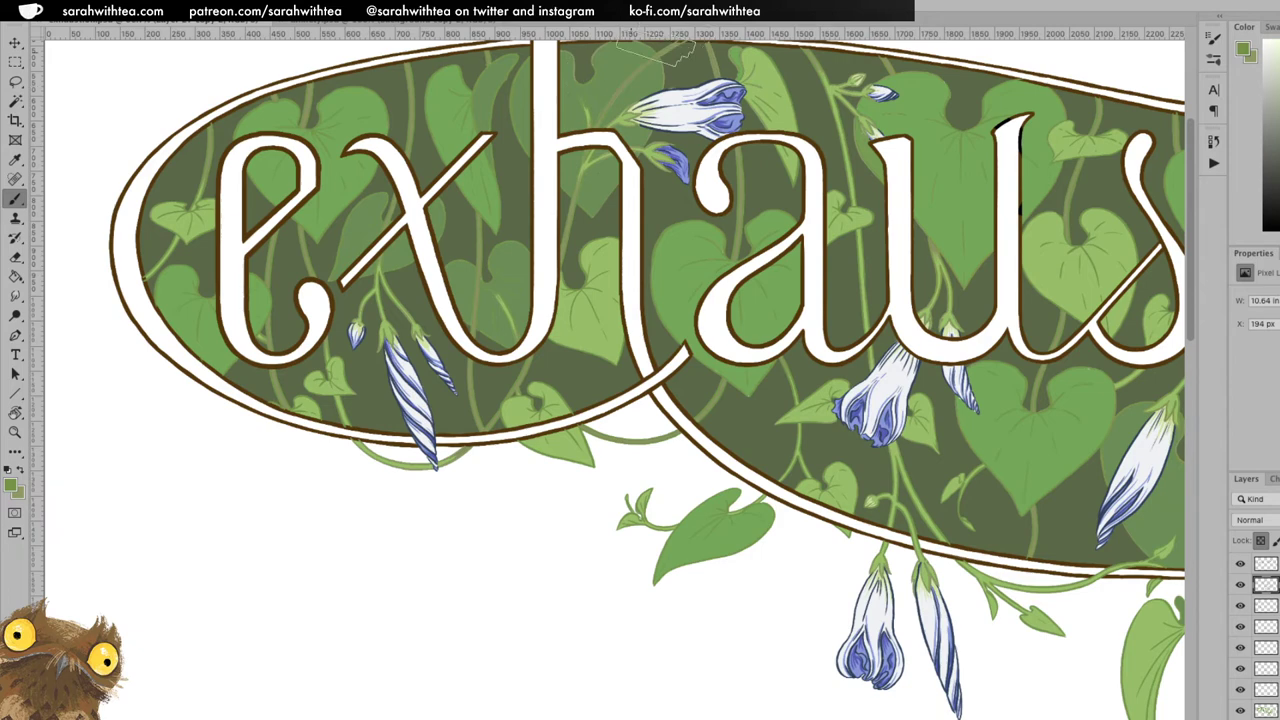
left_click_drag(752, 63, 723, 182)
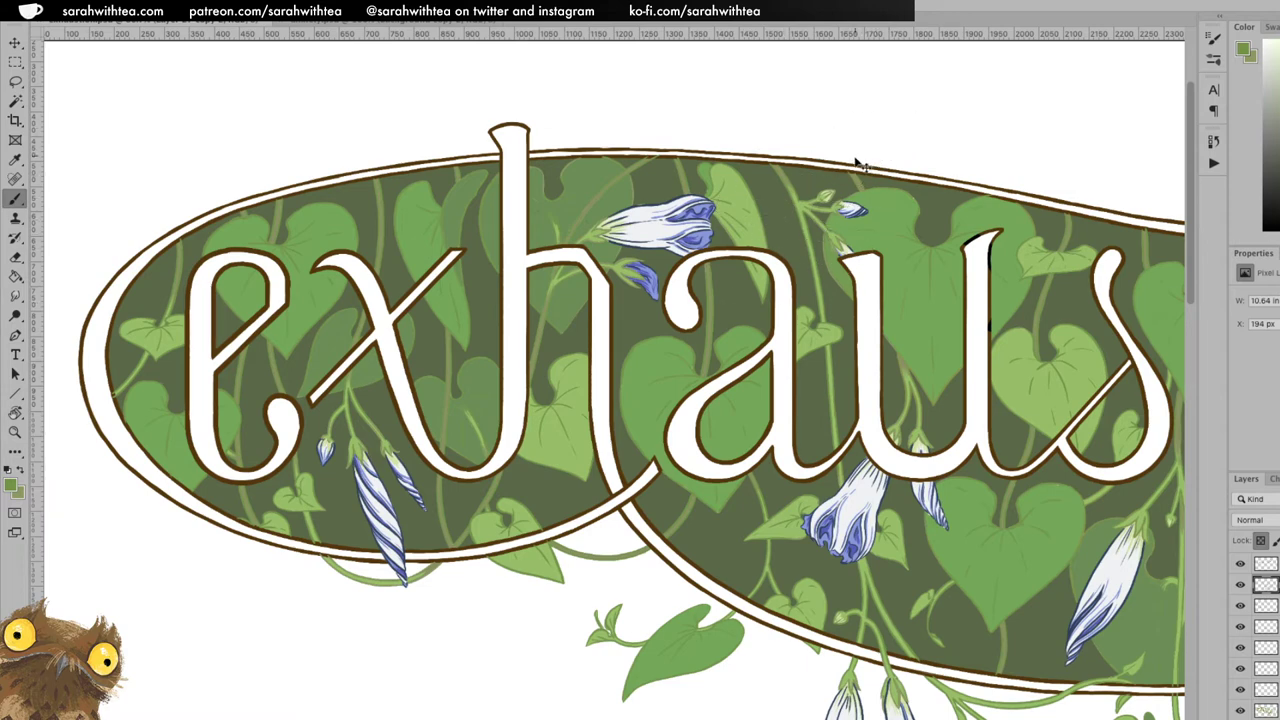
left_click(830, 190, "ctrl")
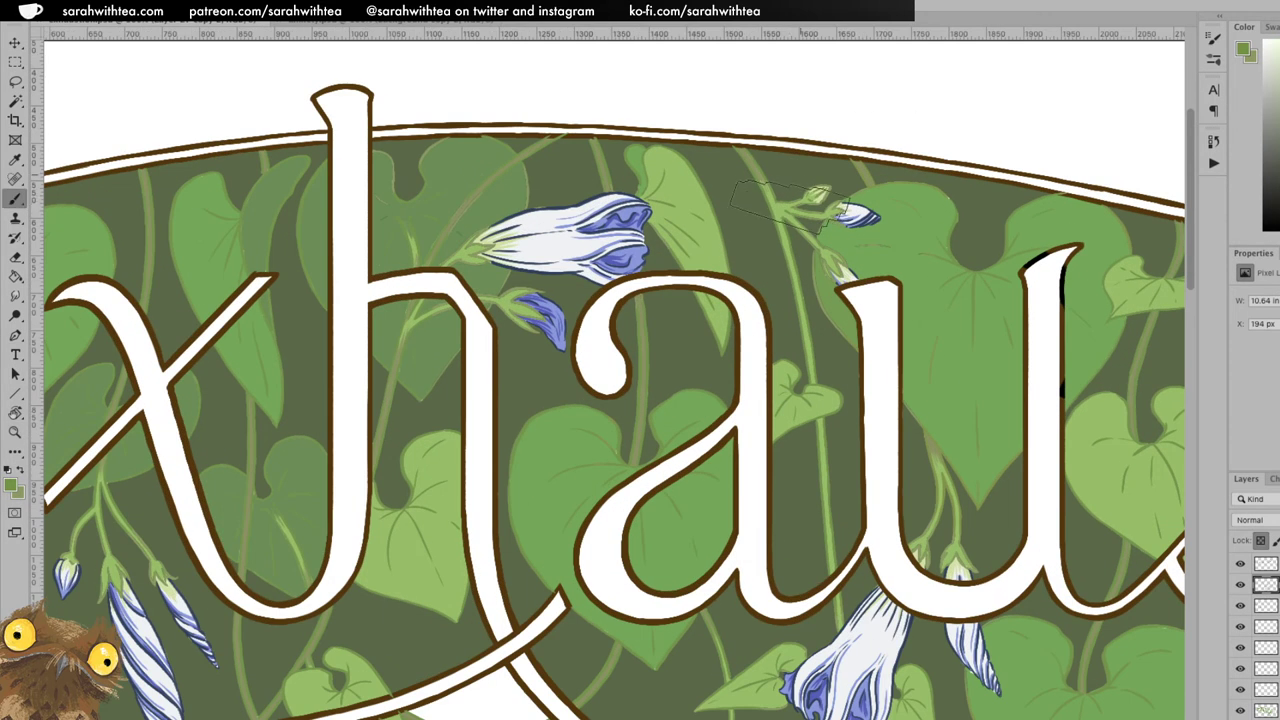
left_click_drag(617, 329, 960, 246)
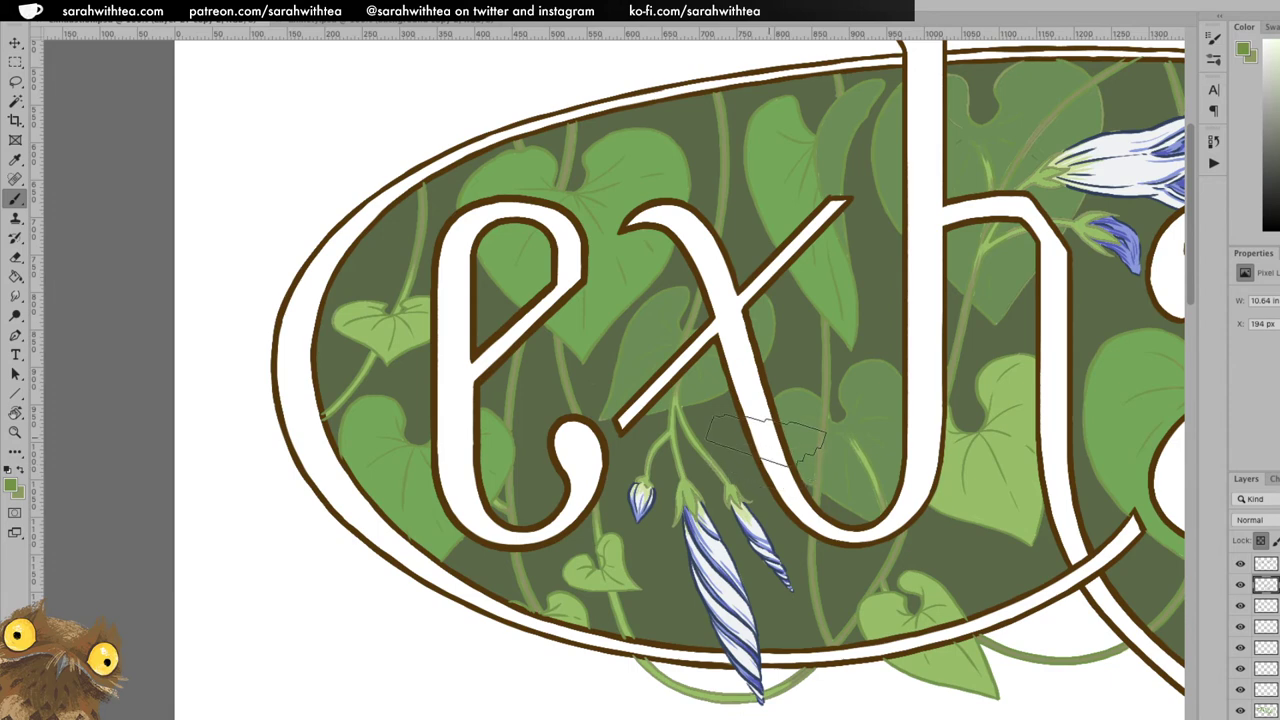
Recolour the outline and veins of the dark leaf between x and h with green, using a much smaller brush.
key("z")
left_click(769, 430)
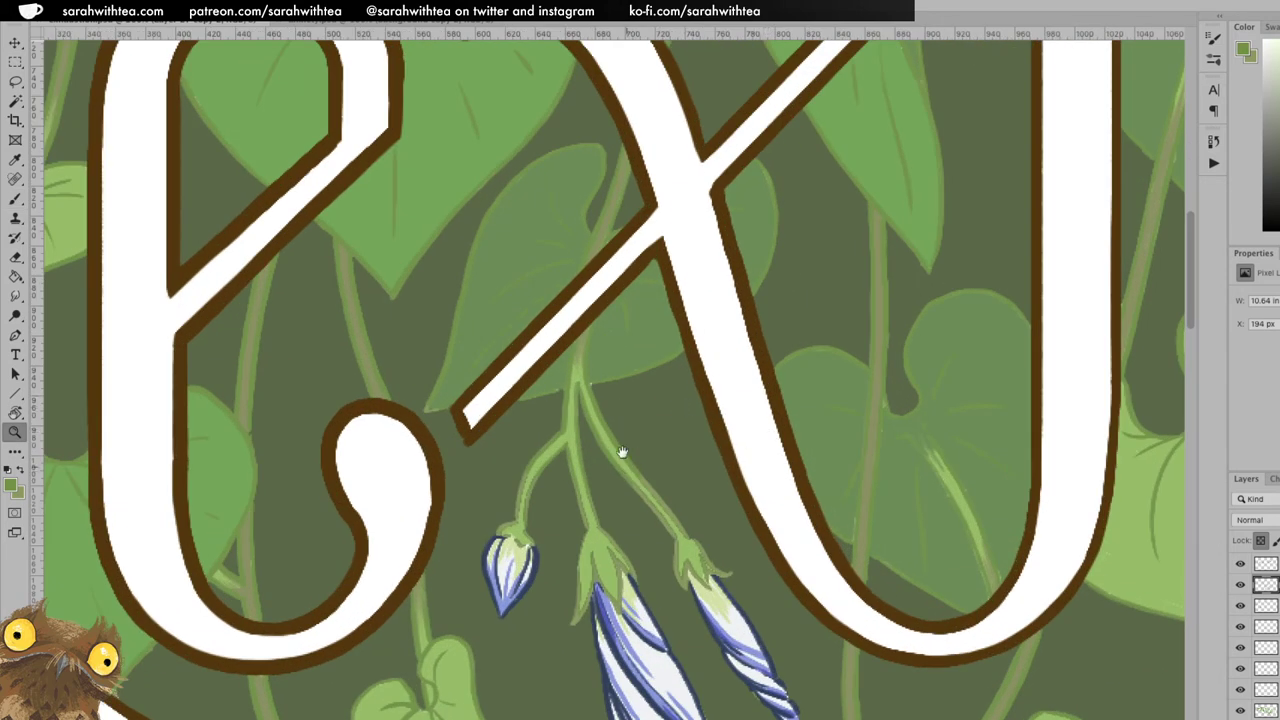
left_click_drag(626, 466, 571, 286)
key("b")
key("bracketleft")
key("bracketleft")
key("bracketleft")
key("bracketleft")
key("bracketleft")
key("bracketleft")
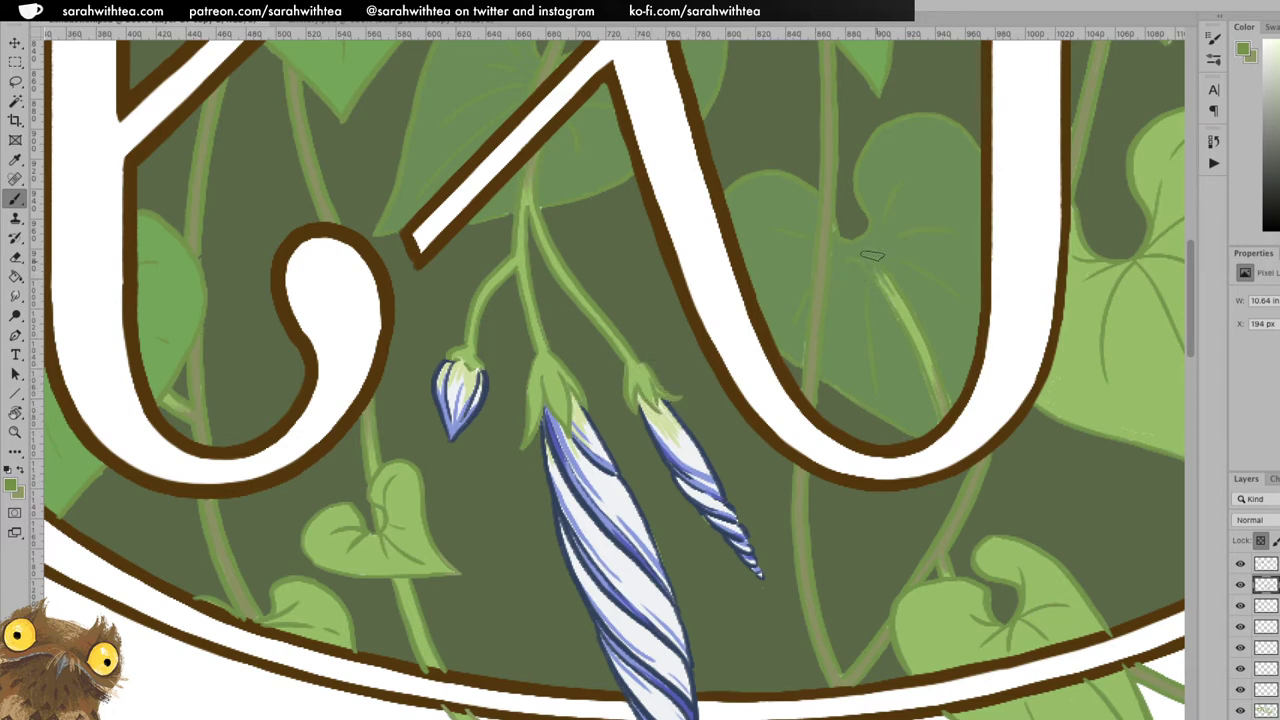
Repaint the edges of the vine stem between x and h in muted olive, and blend olive into the leaf stalk beside it.
mouse_move(453, 507)
left_mouse_down()
mouse_move(414, 486)
mouse_move(234, 508)
left_mouse_up()
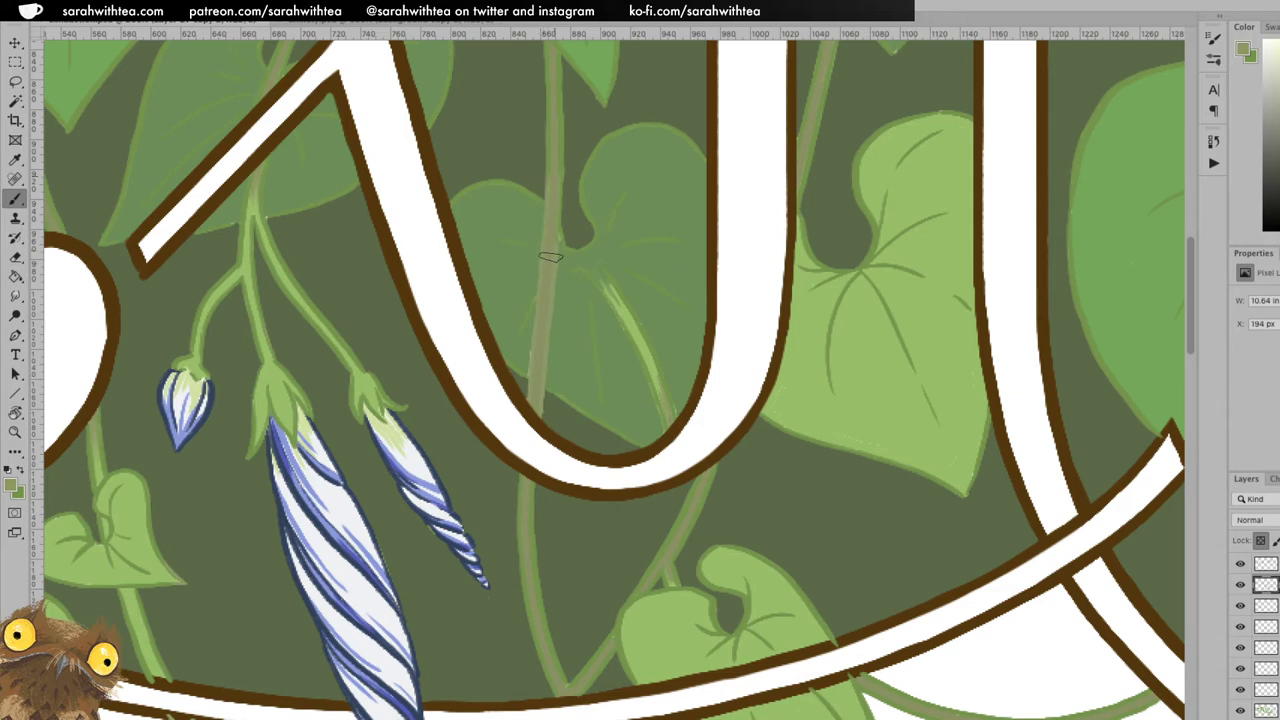
left_click_drag(555, 112, 554, 174)
left_click_drag(639, 366, 659, 426)
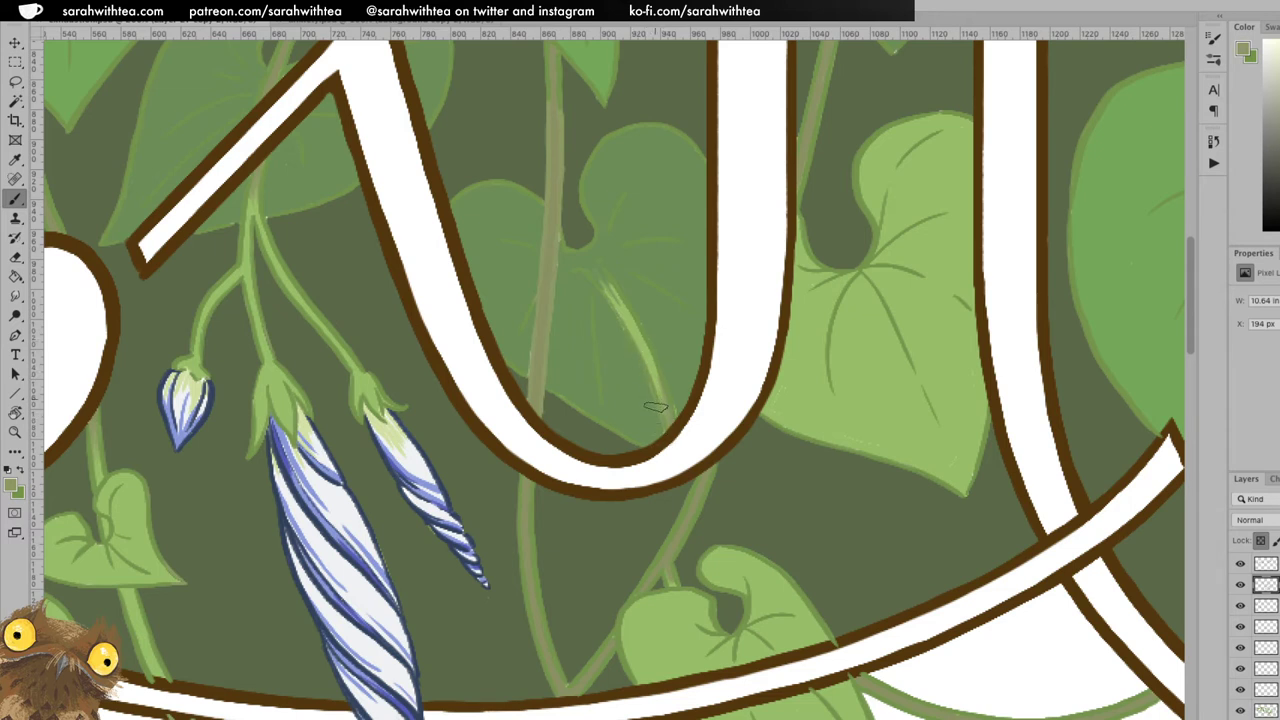
left_click_drag(646, 356, 682, 442)
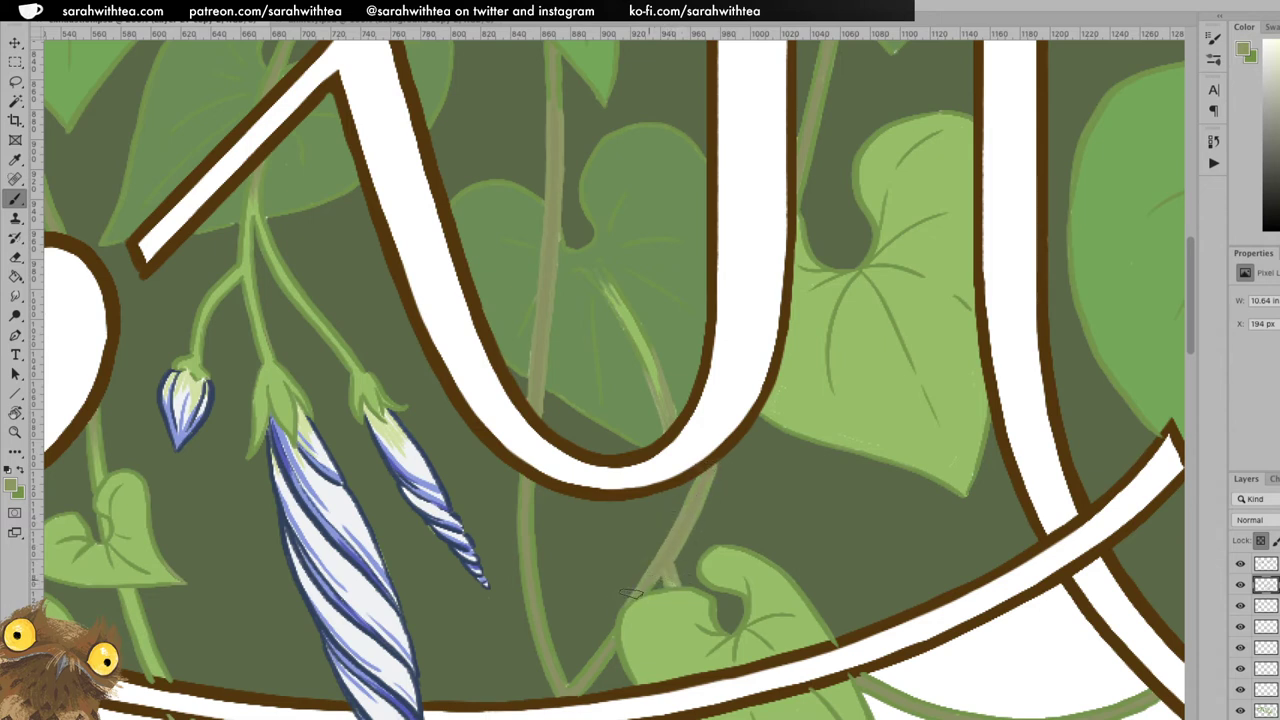
Repaint the two stems that meet at the border below the join of x and h in muted olive.
left_click_drag(652, 582, 741, 404)
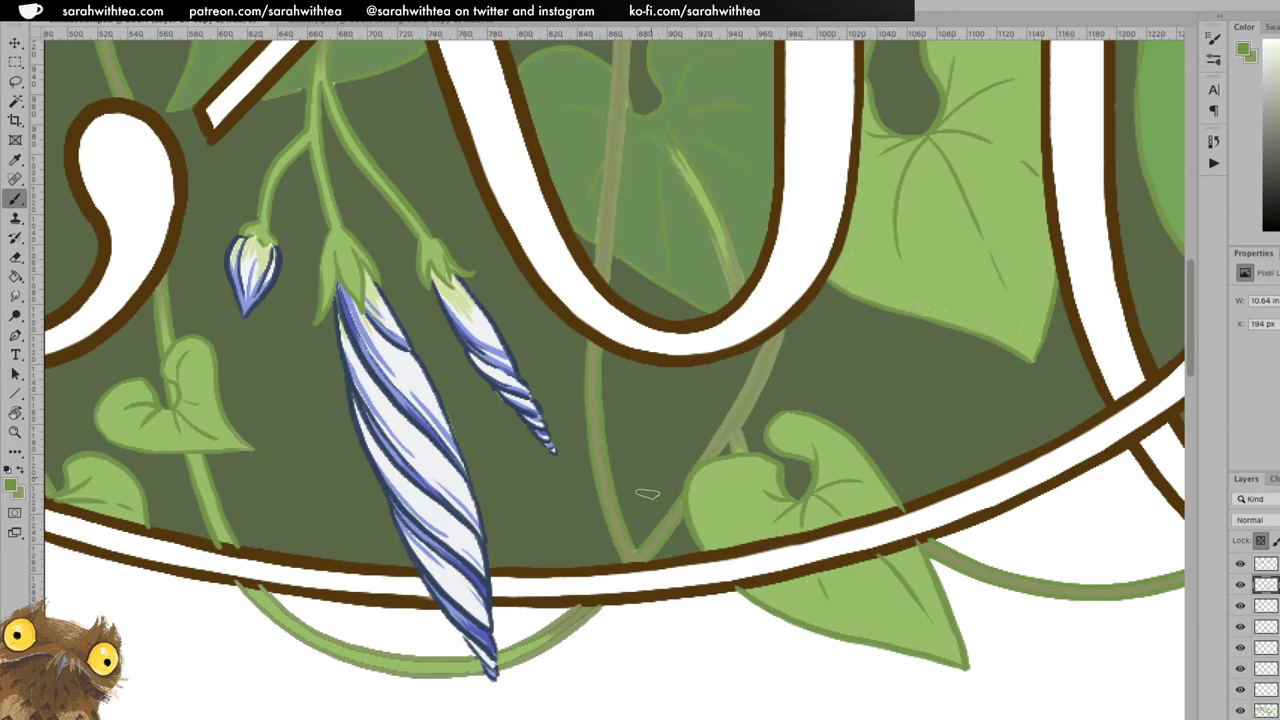
key("c")
key("b")
key("c")
key("b")
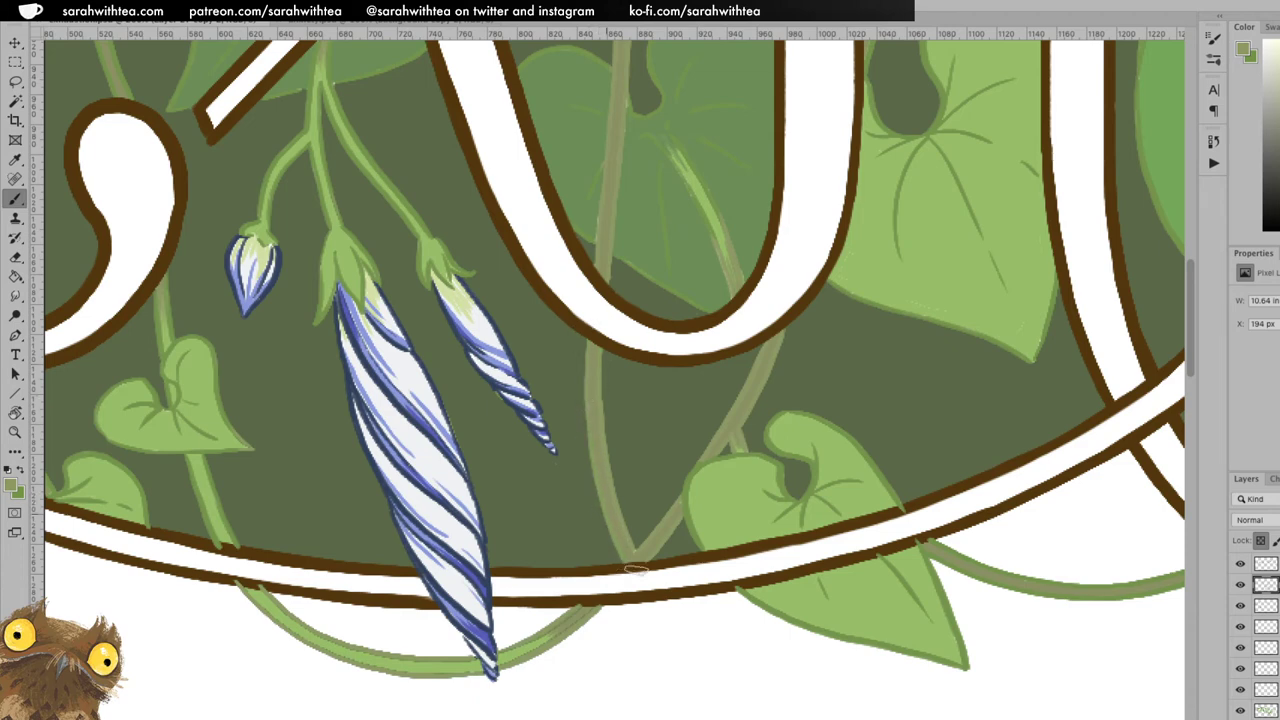
Repaint the vine loops hanging below the border in muted olive, including the end of the loop beside the large bud.
left_click_drag(908, 433, 571, 312)
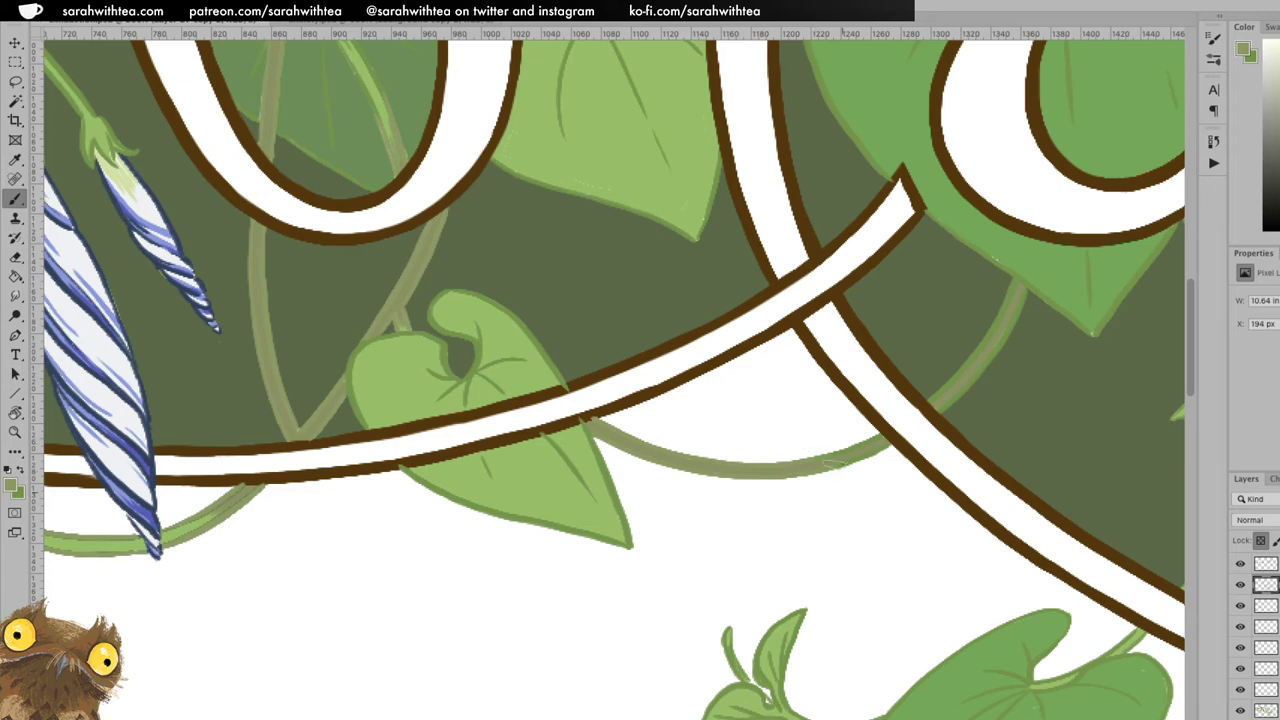
mouse_move(941, 377)
left_mouse_down()
mouse_move(990, 328)
mouse_move(1005, 287)
left_mouse_up()
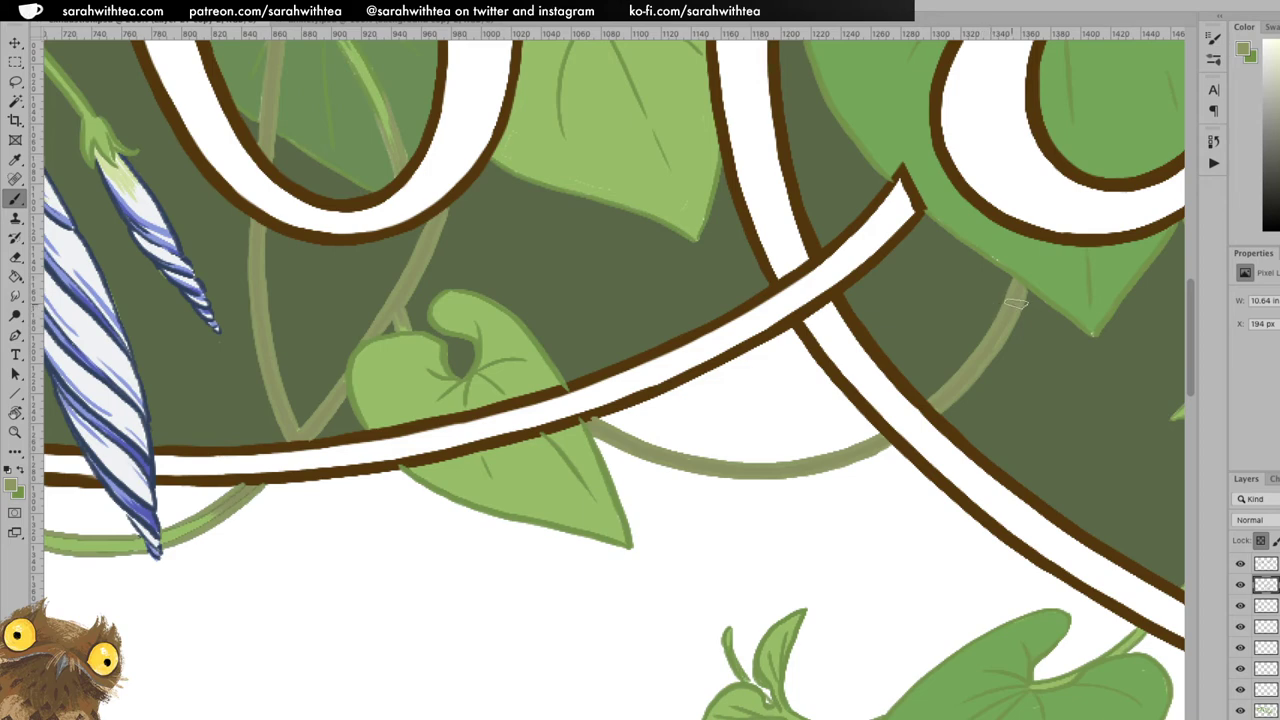
left_click_drag(651, 377, 886, 360)
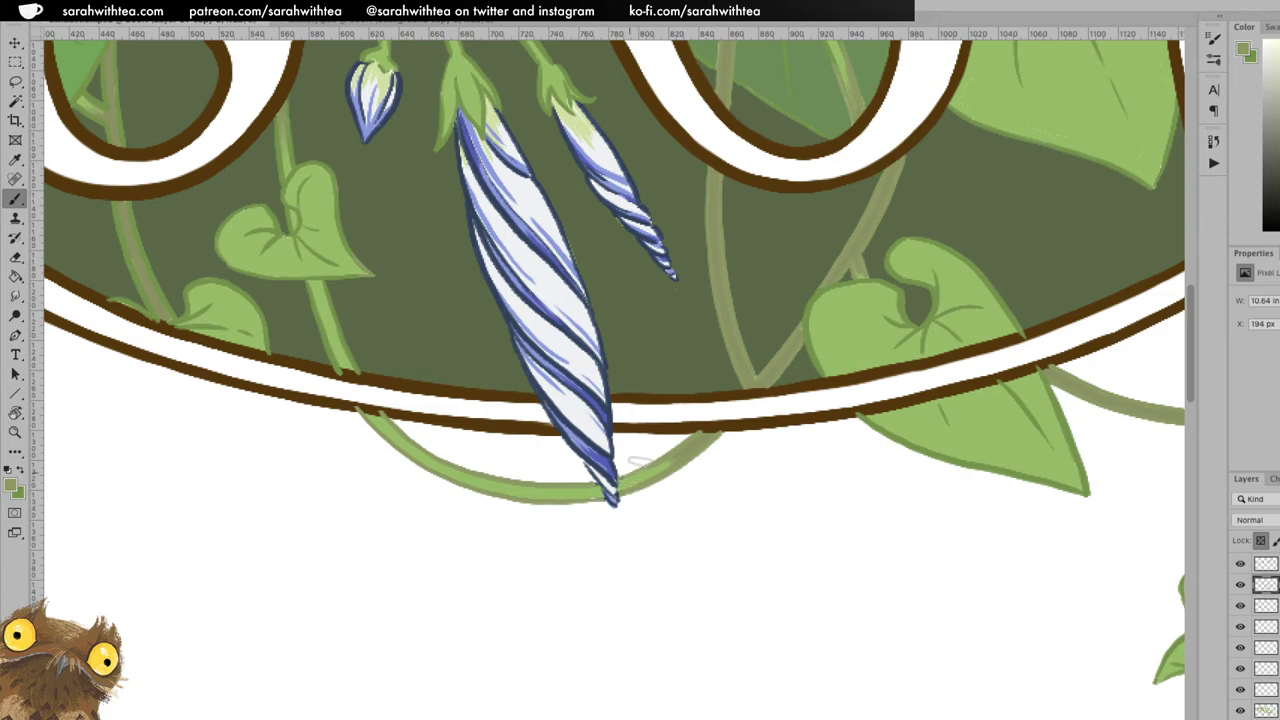
Repaint the edges of the stems around the lower curve of the e in muted olive.
scroll(590, 472, "left", 5)
scroll(590, 472, "up", 3)
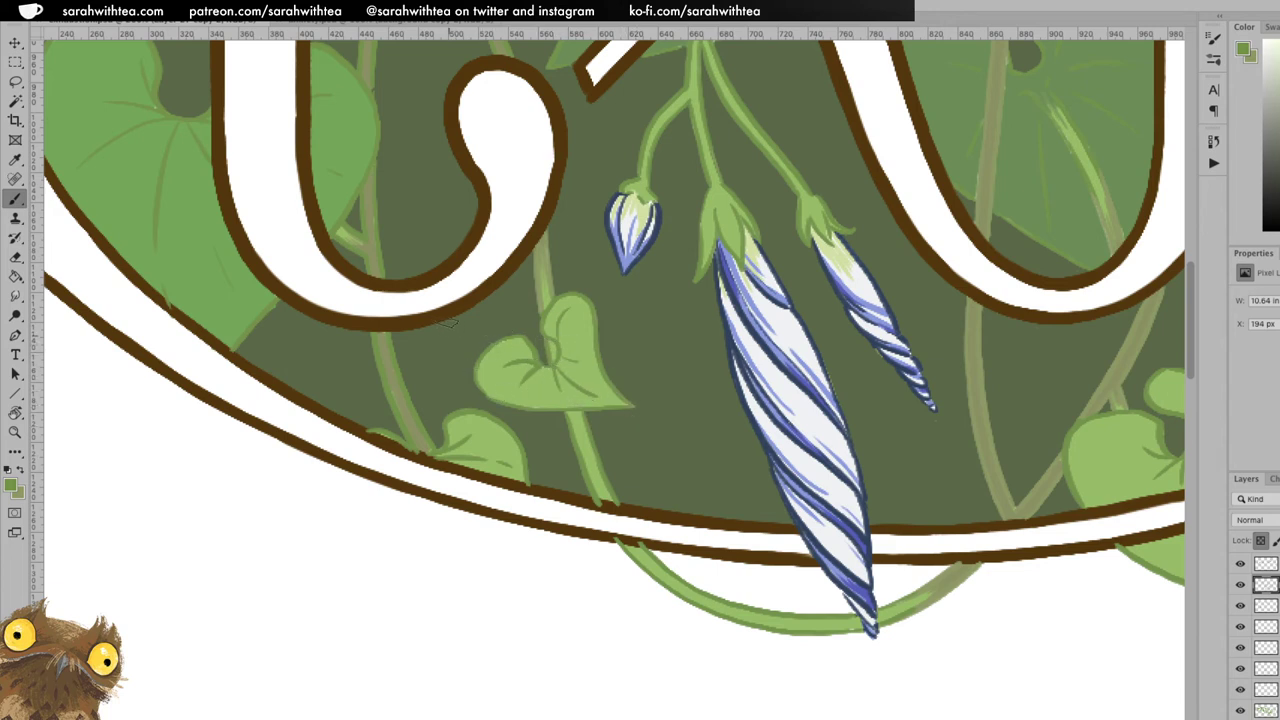
key("x")
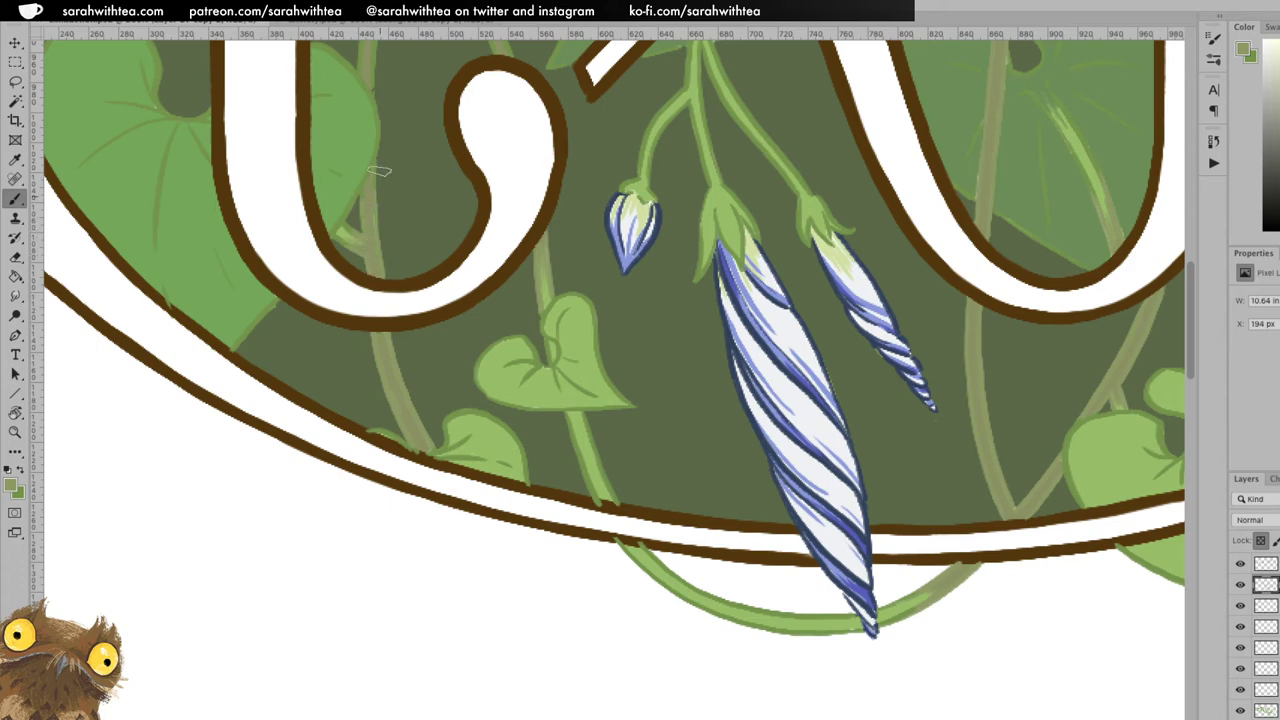
left_click_drag(394, 177, 618, 464)
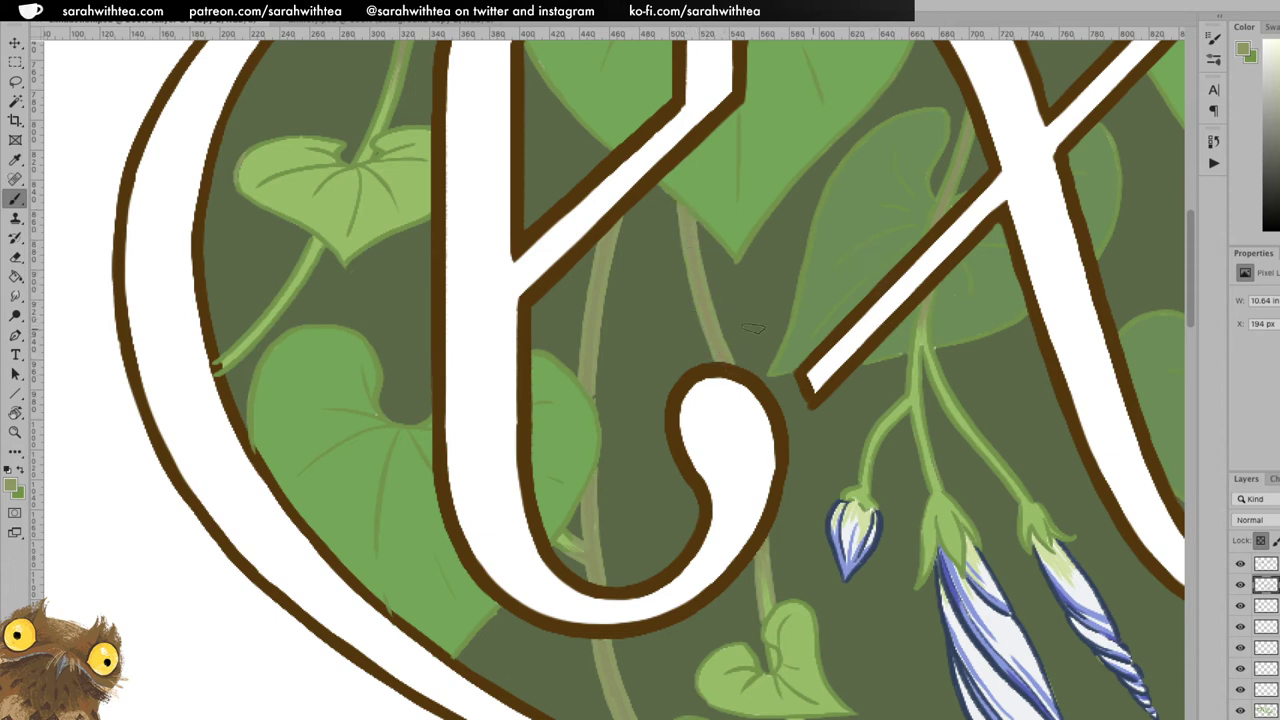
Repaint the edges of the stems above the small leaf beside the e and at the large leaf behind it in muted olive.
mouse_move(406, 280)
left_mouse_down()
mouse_move(526, 351)
mouse_move(563, 400)
mouse_move(514, 557)
mouse_move(486, 537)
left_mouse_up()
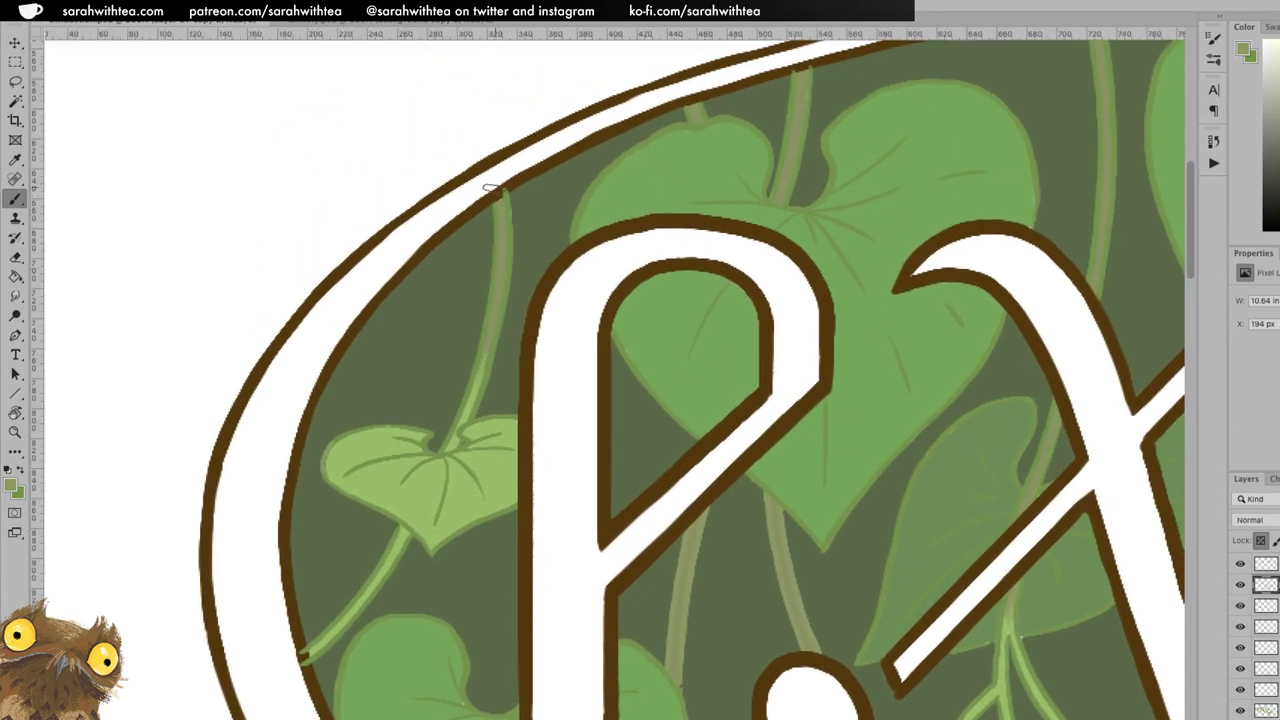
mouse_move(496, 187)
left_mouse_down()
mouse_move(505, 303)
mouse_move(493, 342)
left_mouse_up()
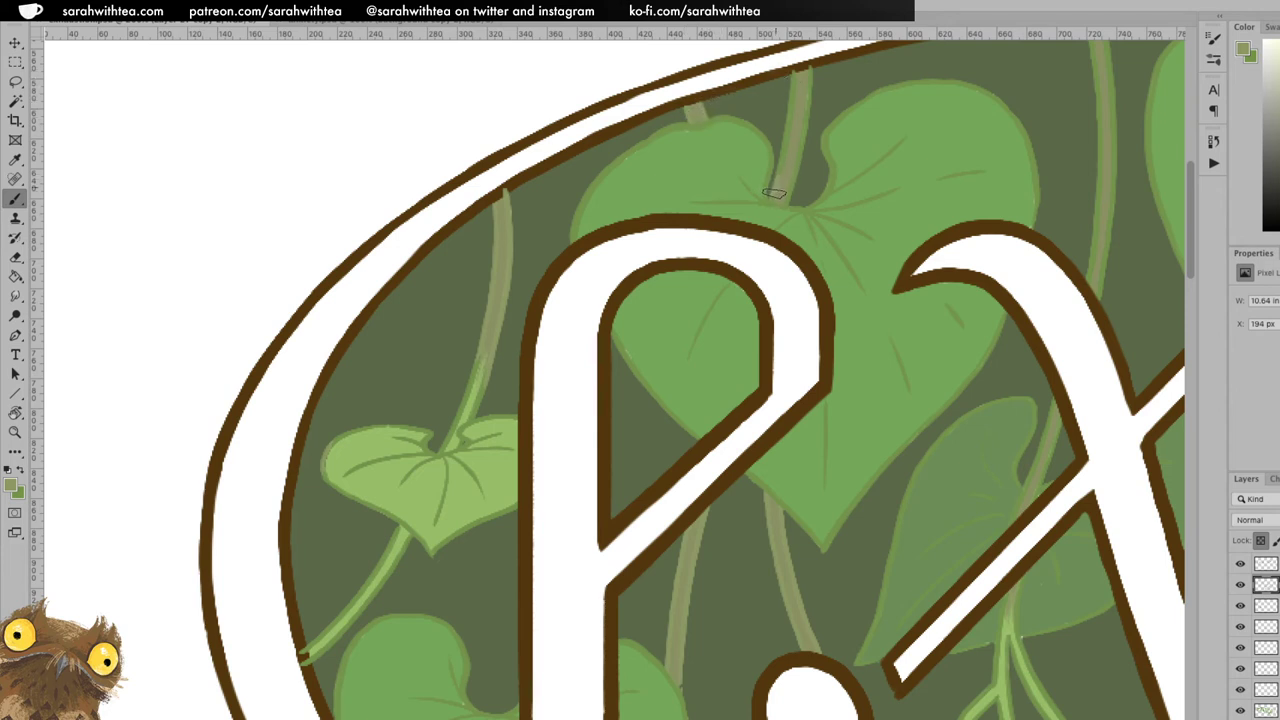
mouse_move(785, 201)
left_mouse_down()
mouse_move(806, 84)
mouse_move(802, 156)
mouse_move(789, 124)
left_mouse_up()
key("space")
left_click_drag(928, 207, 517, 241)
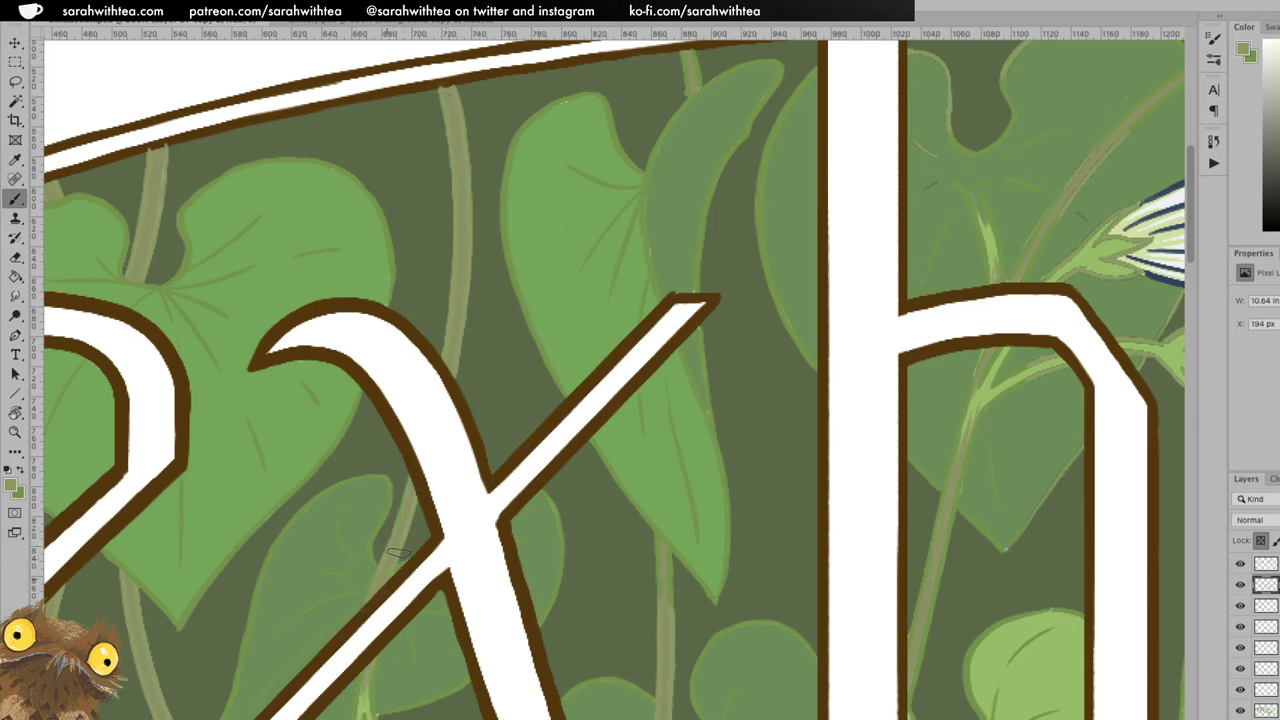
Repaint the edges of the stems behind and around the x in muted olive, up to the short piece under the border.
left_click_drag(405, 543, 543, 309)
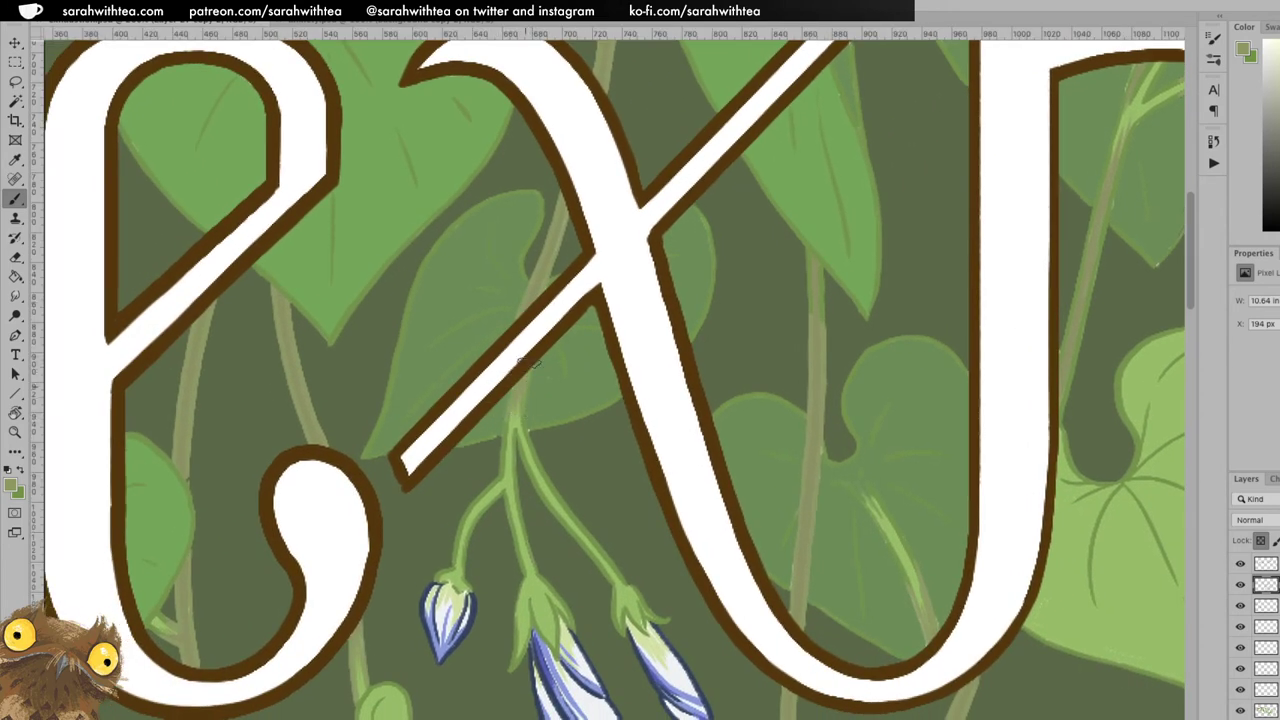
left_click_drag(637, 335, 560, 540)
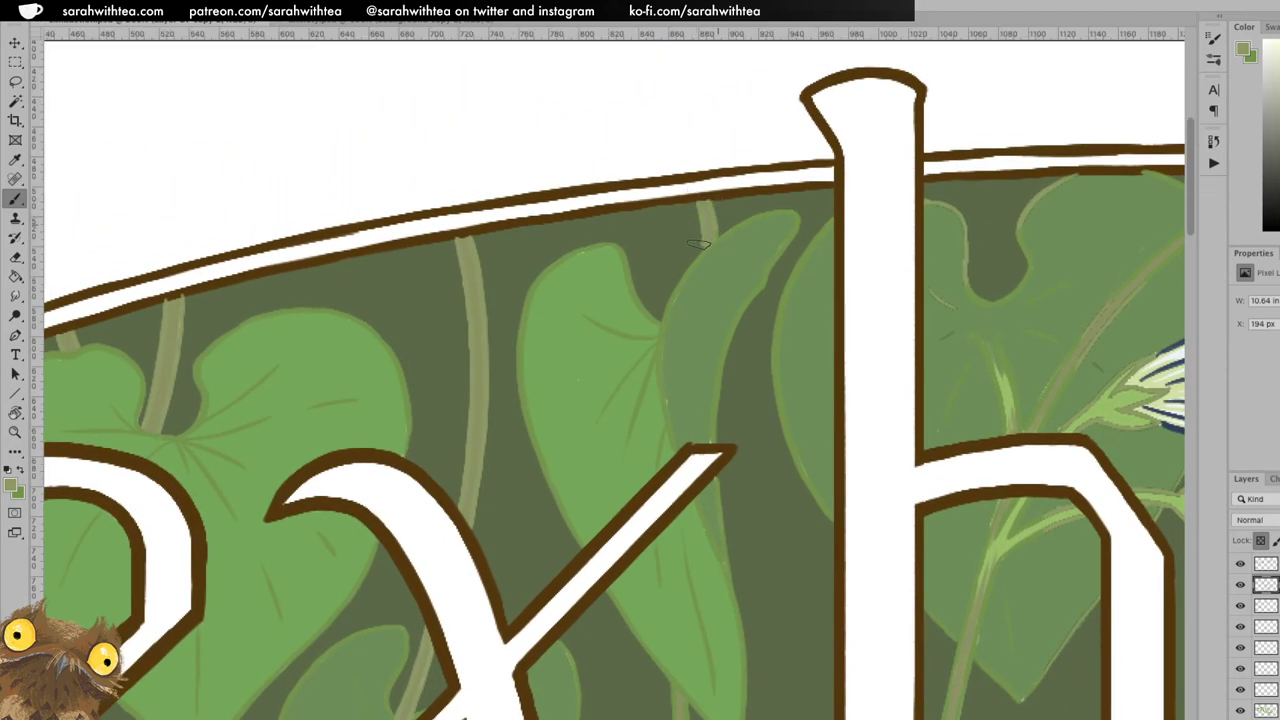
left_click_drag(648, 360, 574, 110)
left_click_drag(689, 610, 606, 383)
mouse_move(623, 477)
left_mouse_down()
mouse_move(606, 357)
mouse_move(610, 430)
left_mouse_up()
key("ctrl+r")
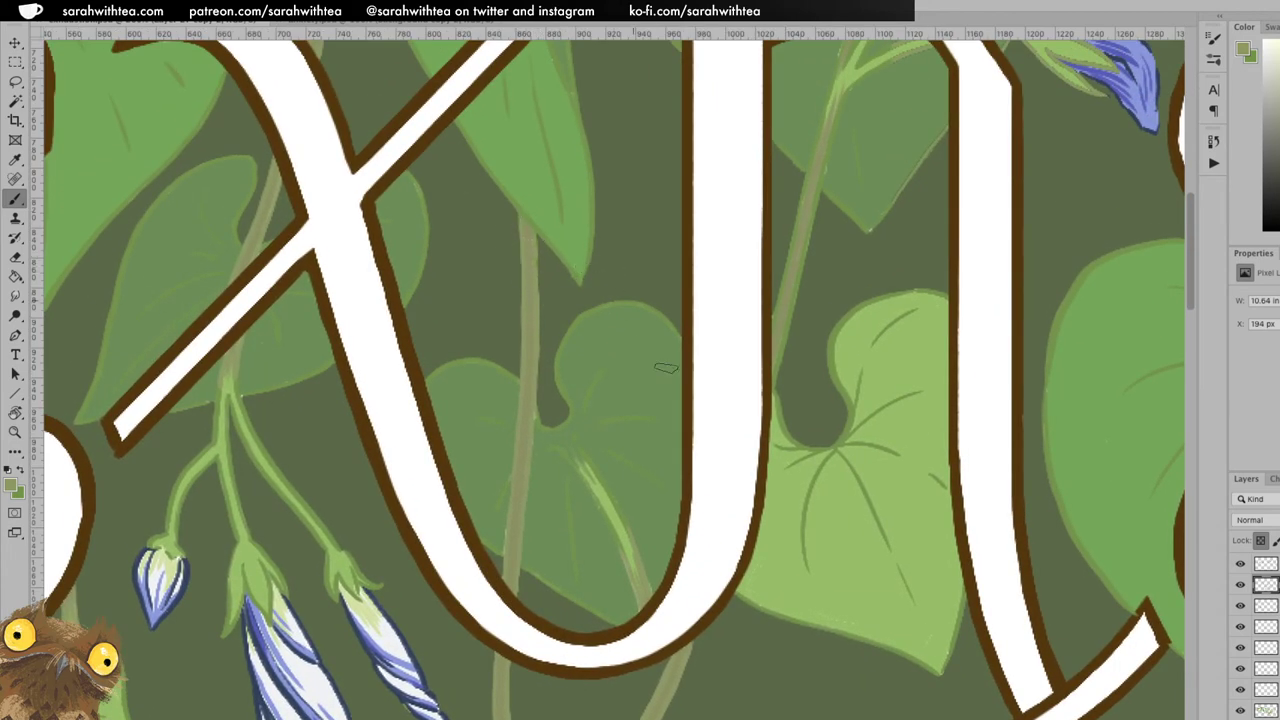
Touch up the outline at the tip of the large twisted bud with its sampled navy, and resample the leaf-outline green.
key("z")
left_click(657, 523, "alt")
left_click(683, 515, "alt")
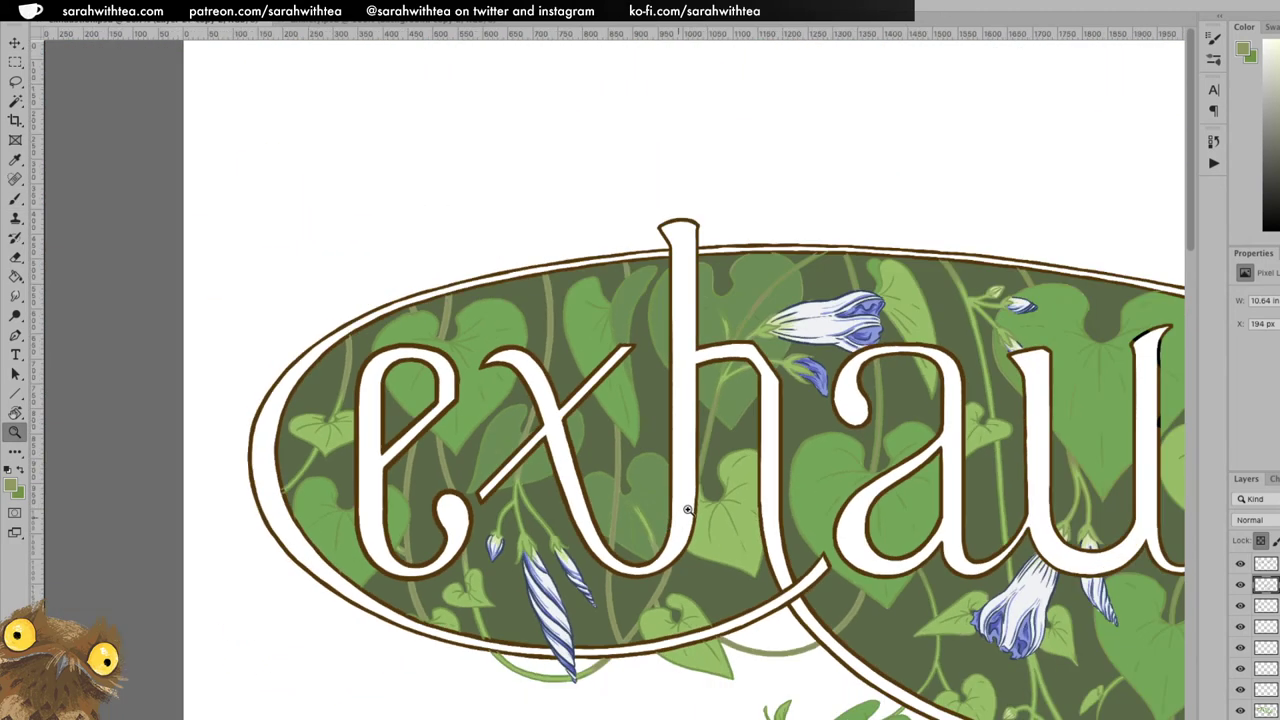
left_click_drag(713, 503, 674, 408)
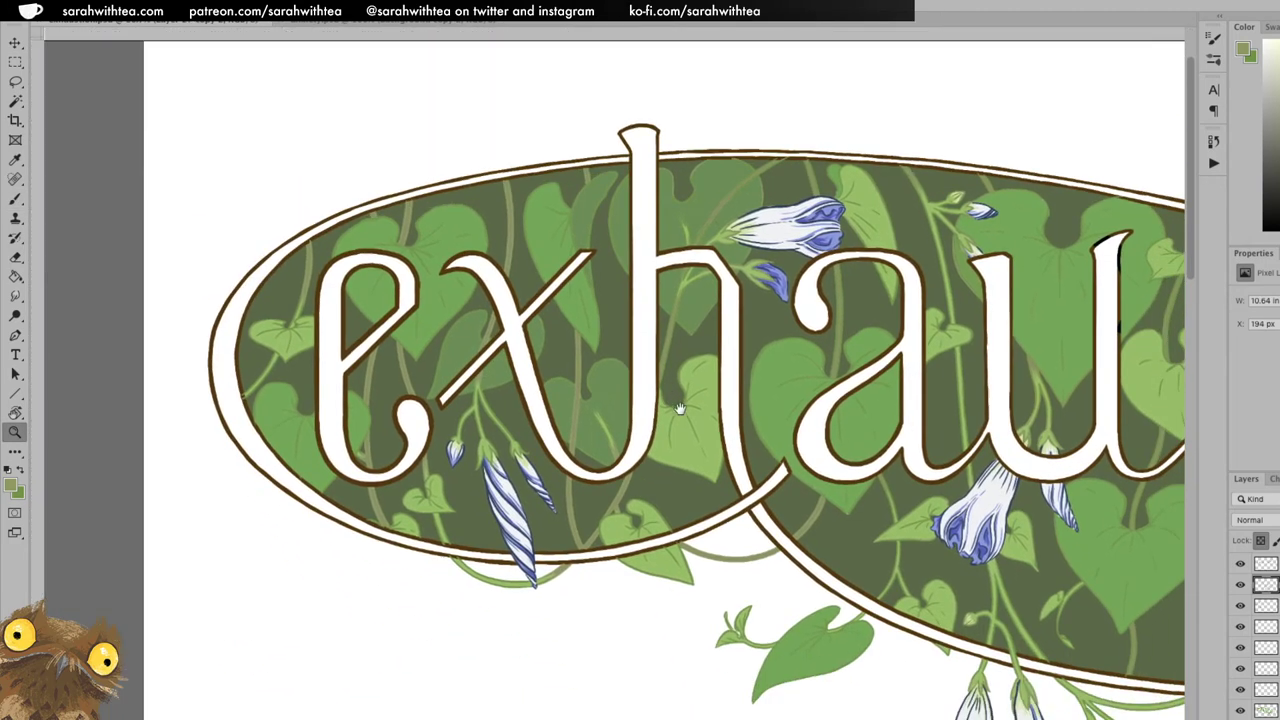
scroll(544, 581, "up", 5)
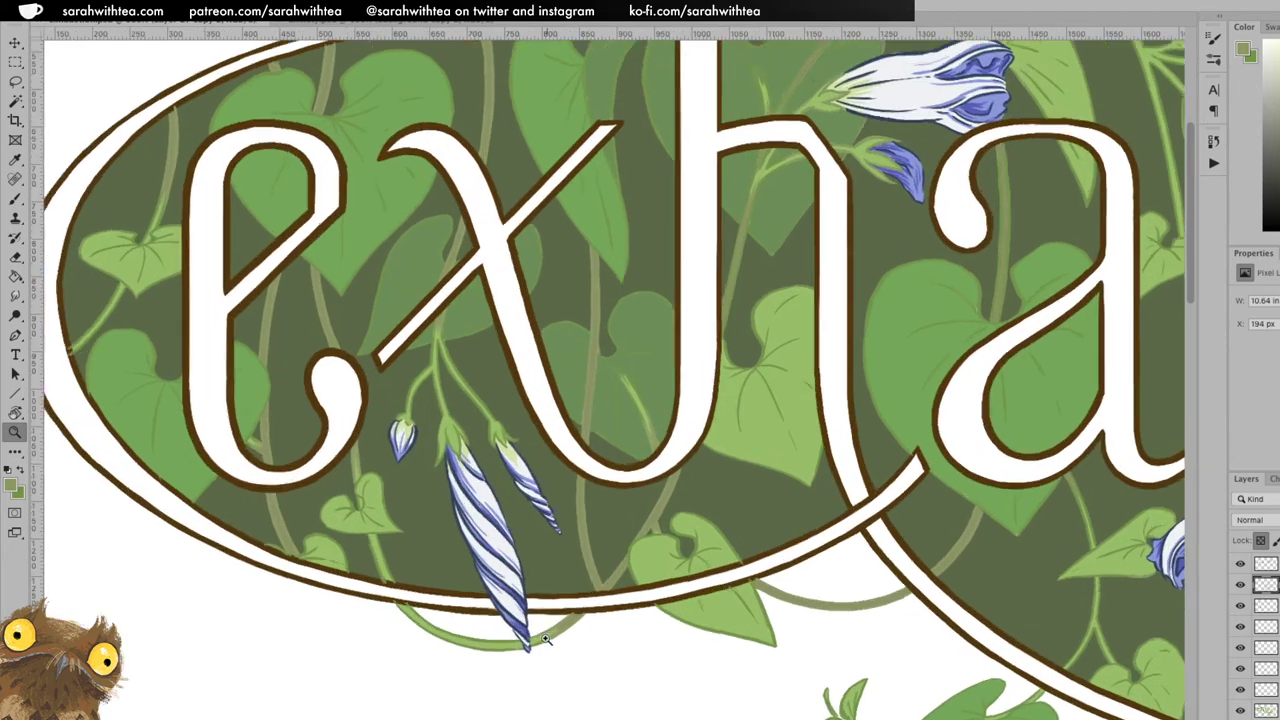
key("b")
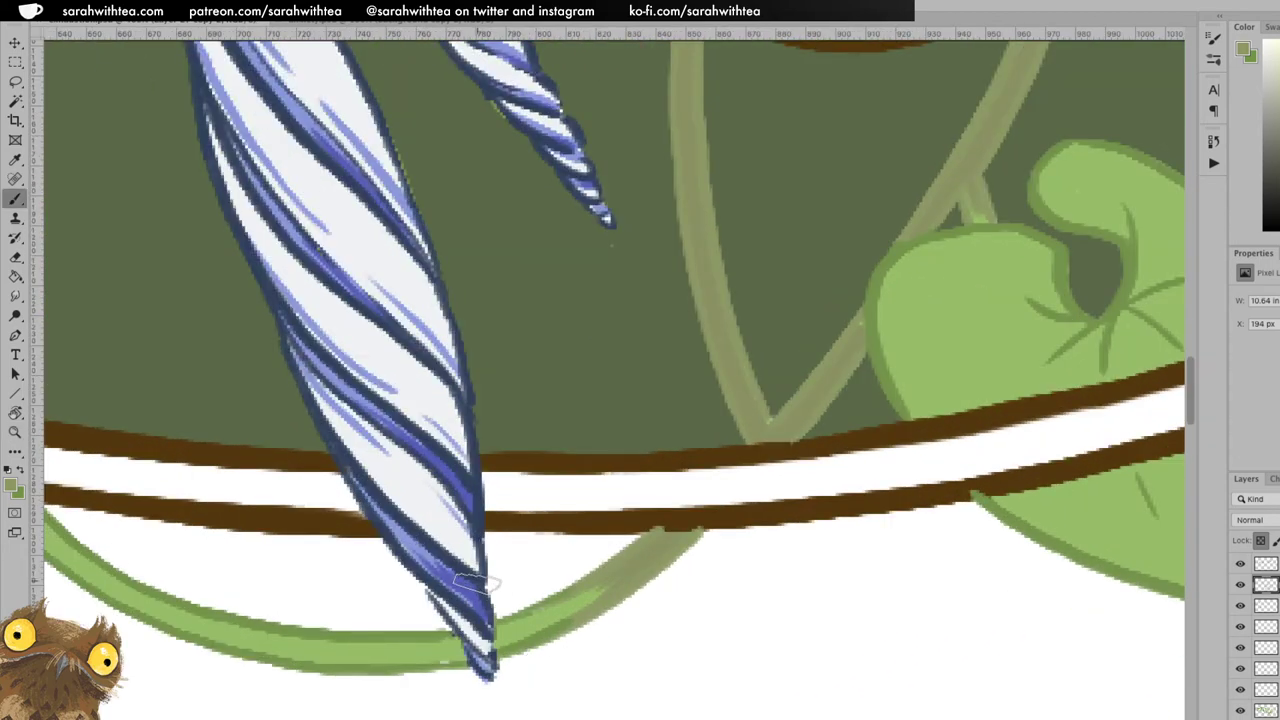
left_click(479, 579, "alt")
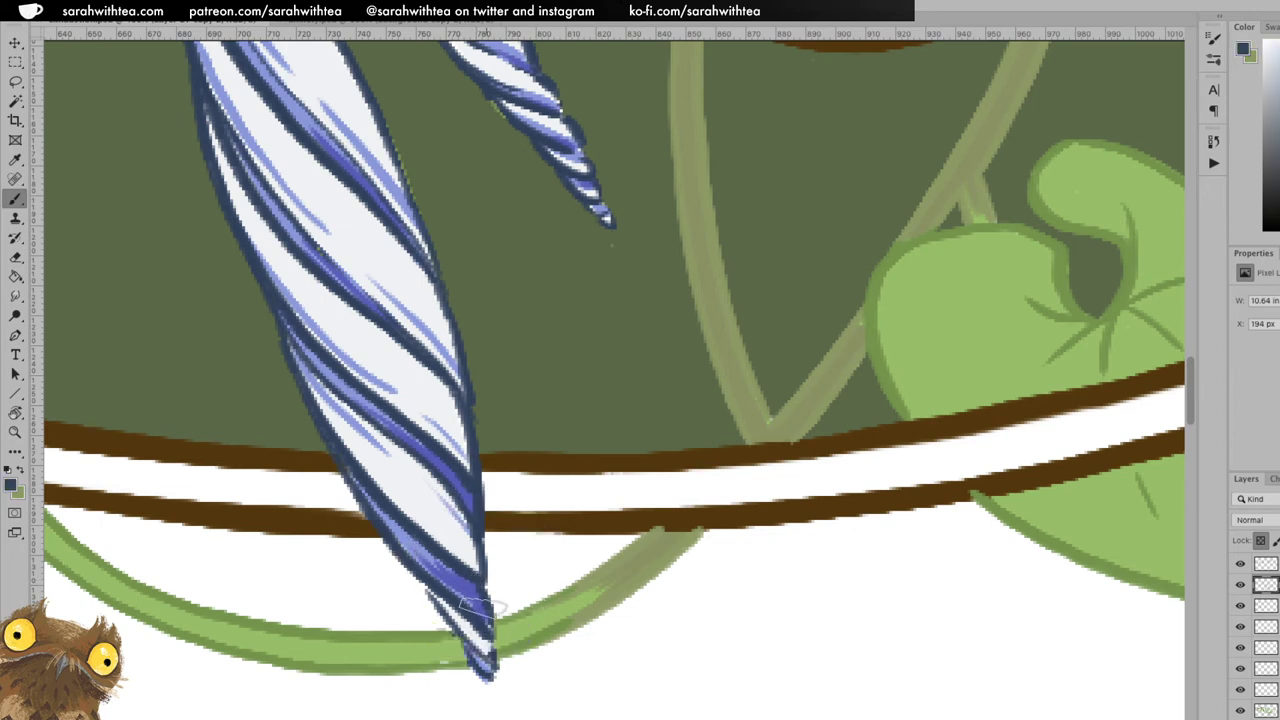
left_click_drag(492, 648, 494, 670)
left_click(879, 373, "alt")
Repaint the edges of the stem rising inside the arch of the h in muted olive, up to where it forks.
key("z")
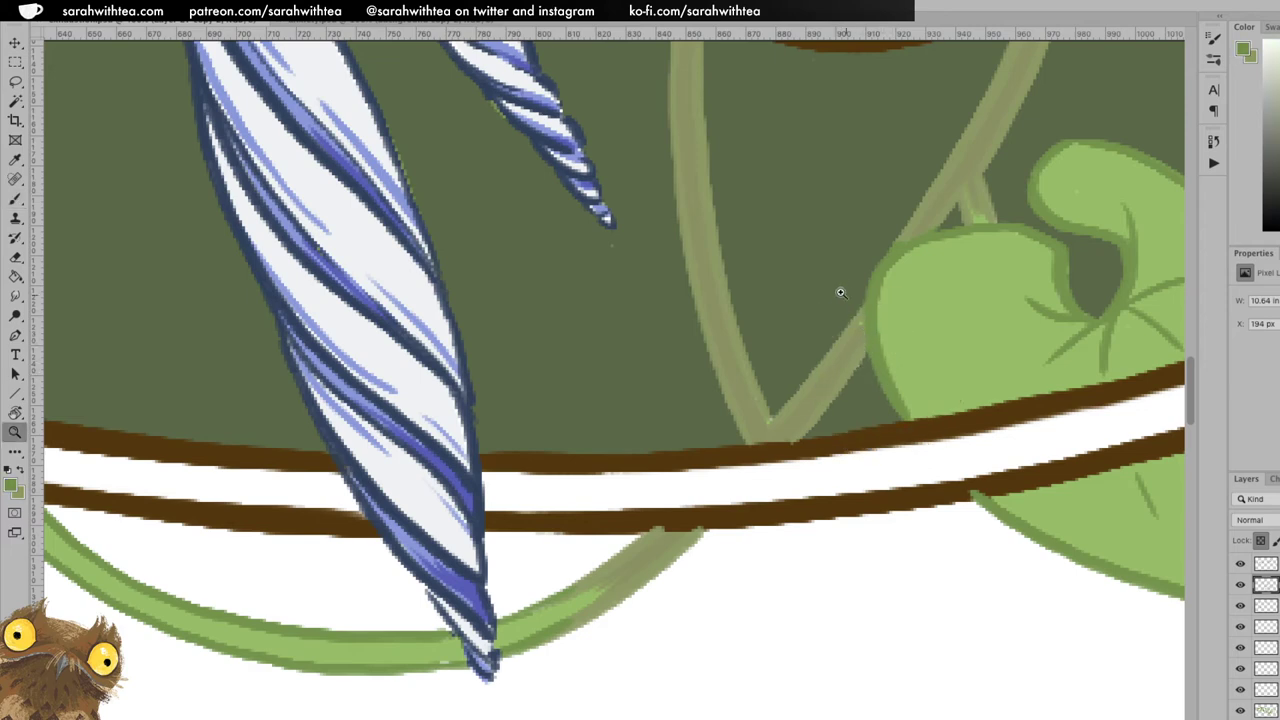
left_click(864, 320, "alt")
left_click_drag(851, 340, 566, 664)
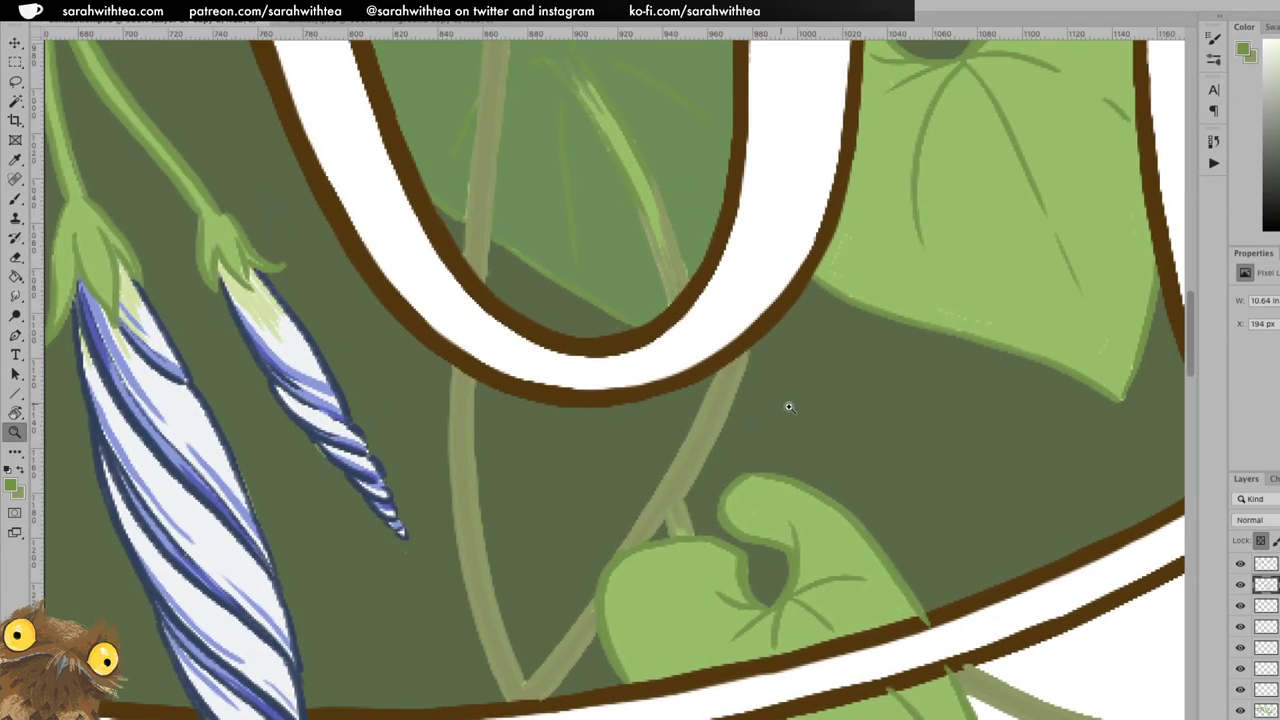
left_click(792, 406, "alt")
left_click(793, 405, "alt")
left_click_drag(820, 368, 566, 394)
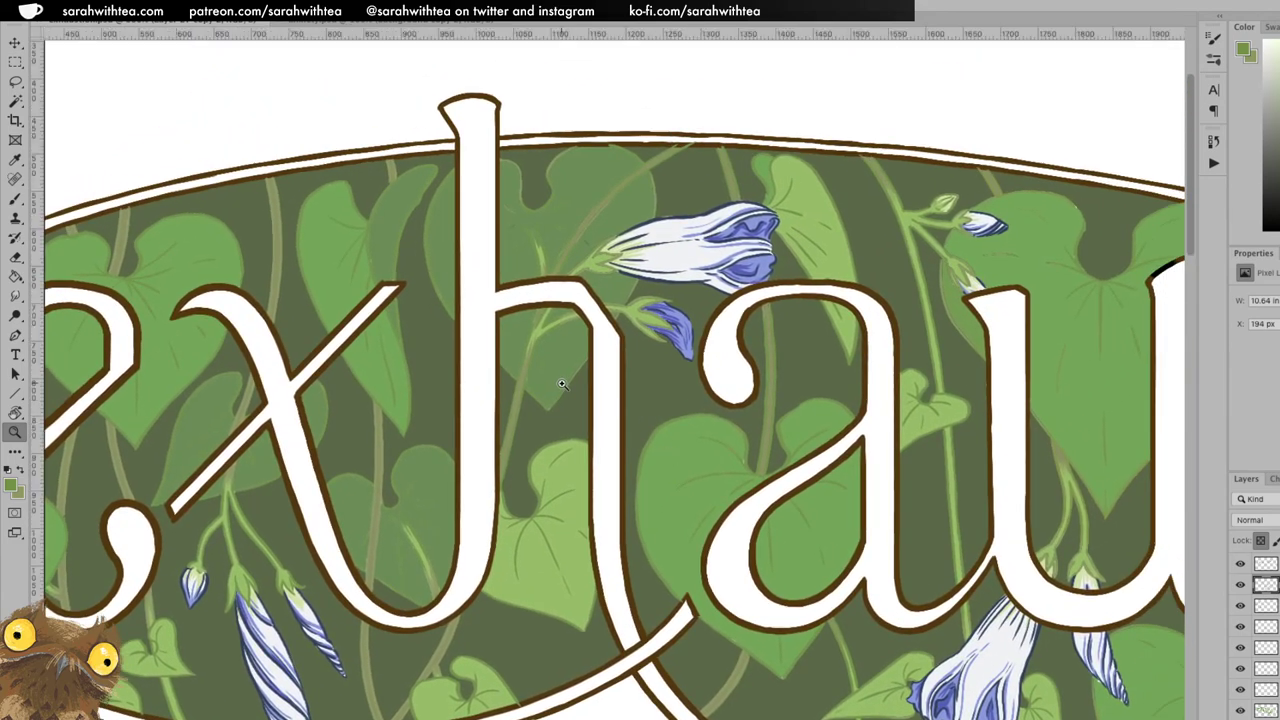
left_click(520, 495)
key("b")
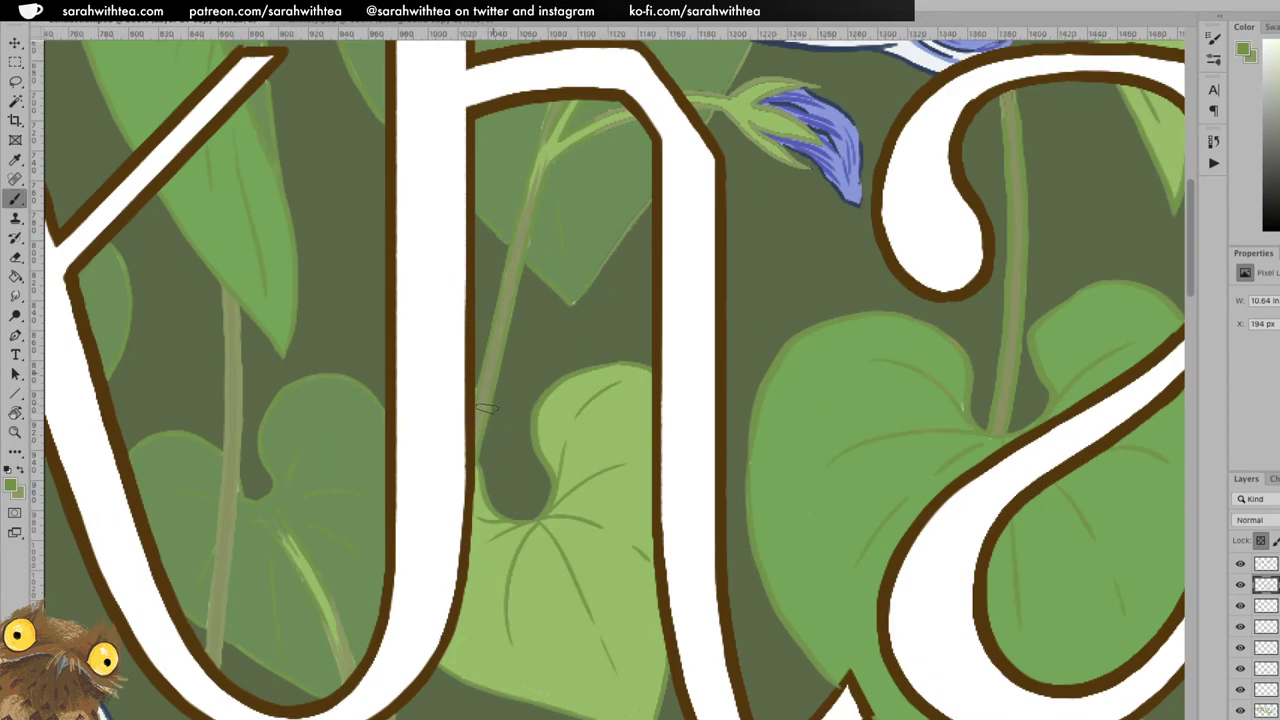
key("c")
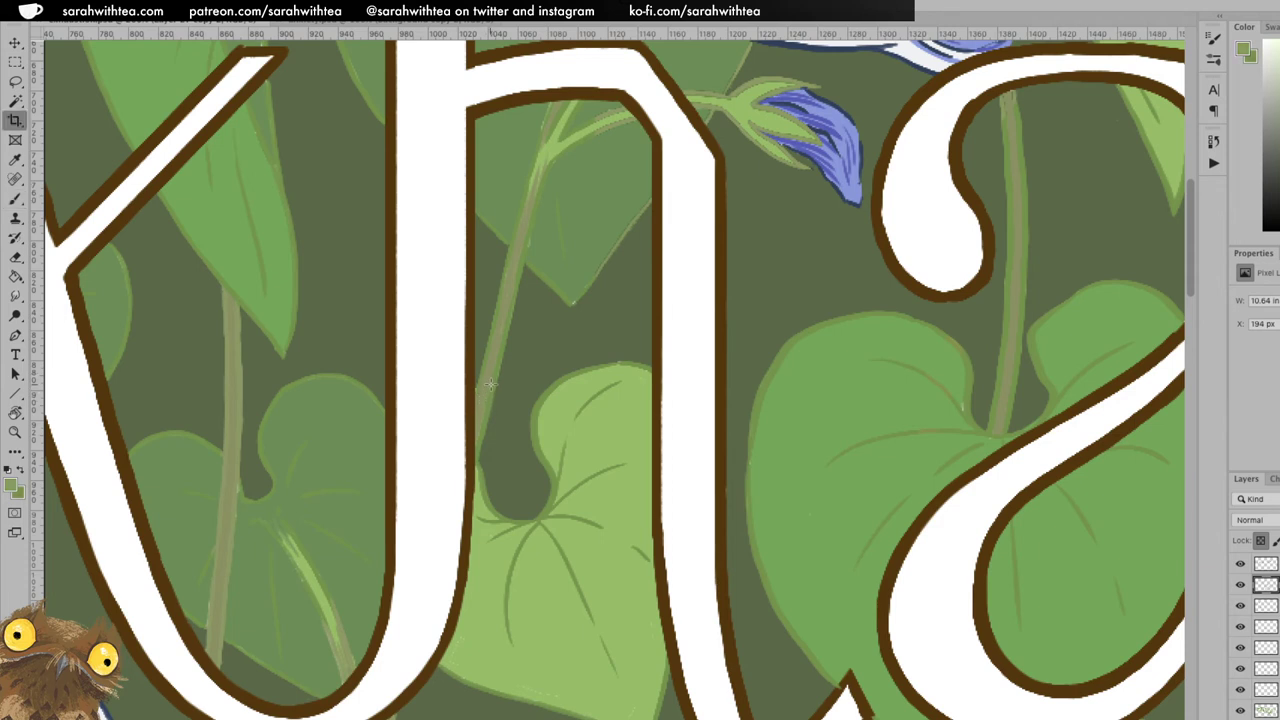
key("b")
left_click(499, 367, "alt")
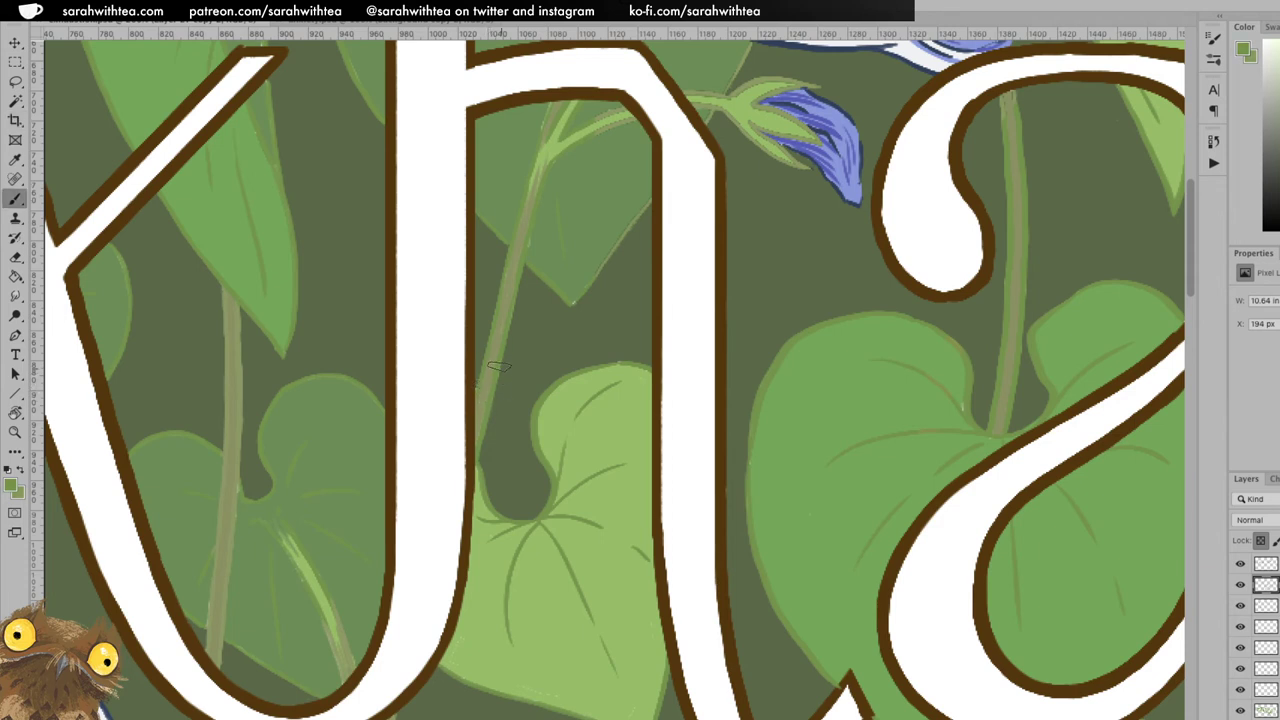
key("z")
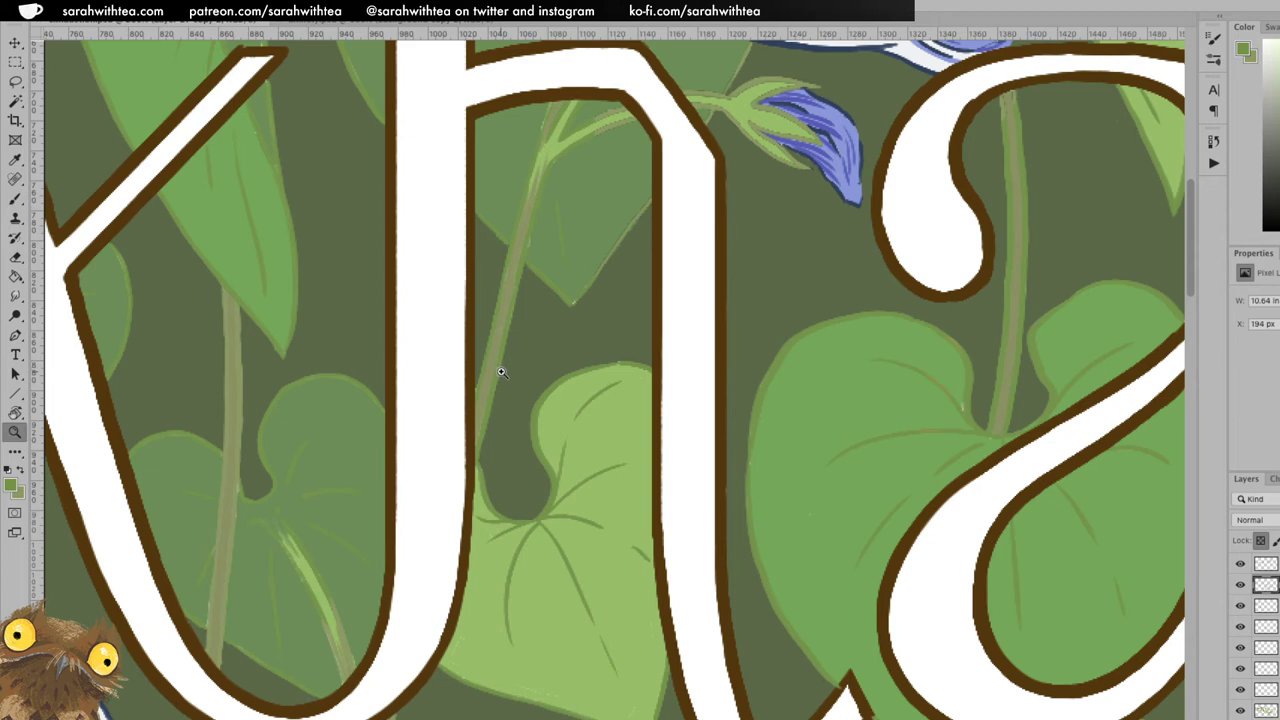
key("b")
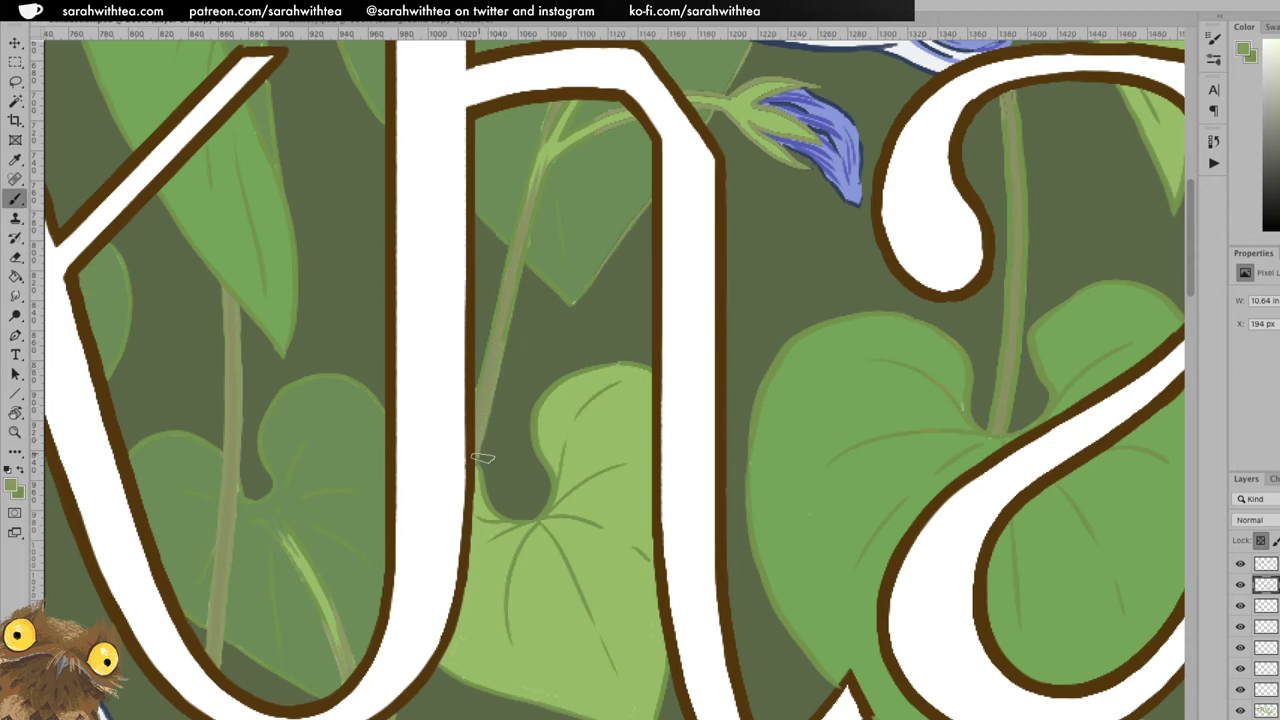
left_click_drag(576, 297, 581, 477)
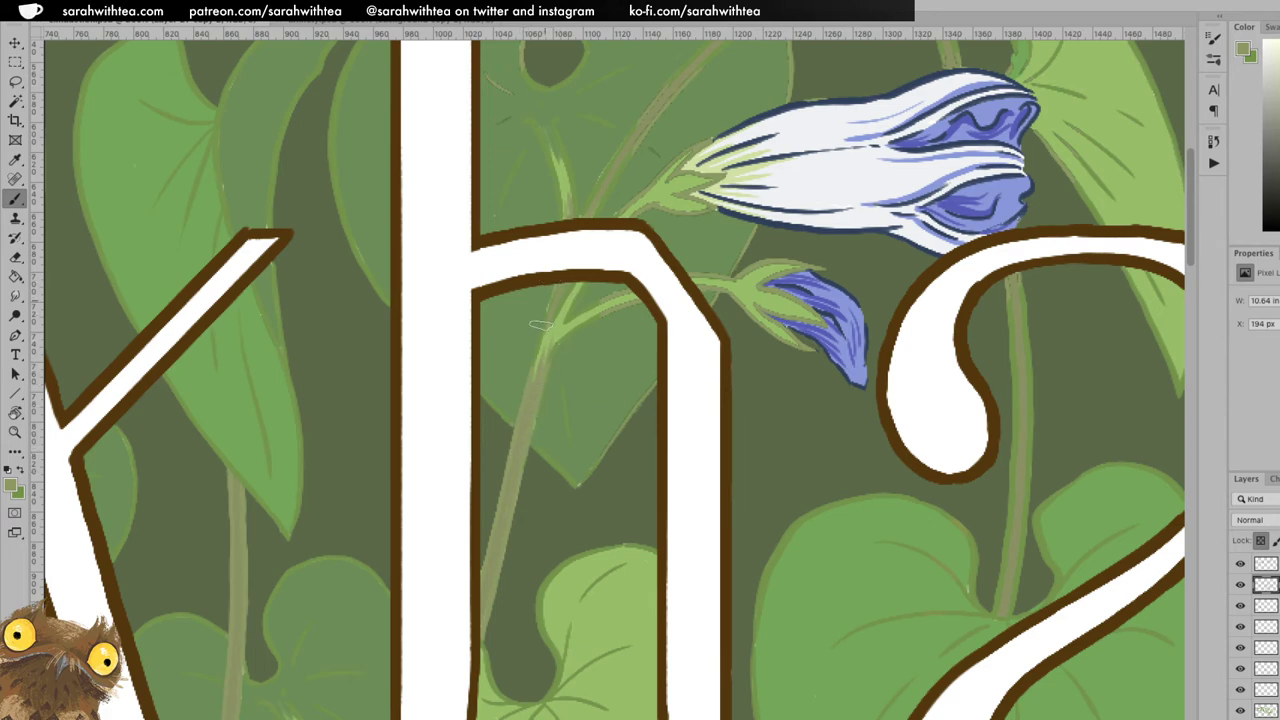
Recolour the outline and veins of the large dark leaf behind the h in green, and sample navy for the adjoining flower's outline.
mouse_move(638, 197)
left_mouse_down()
mouse_move(631, 220)
mouse_move(681, 307)
left_mouse_up()
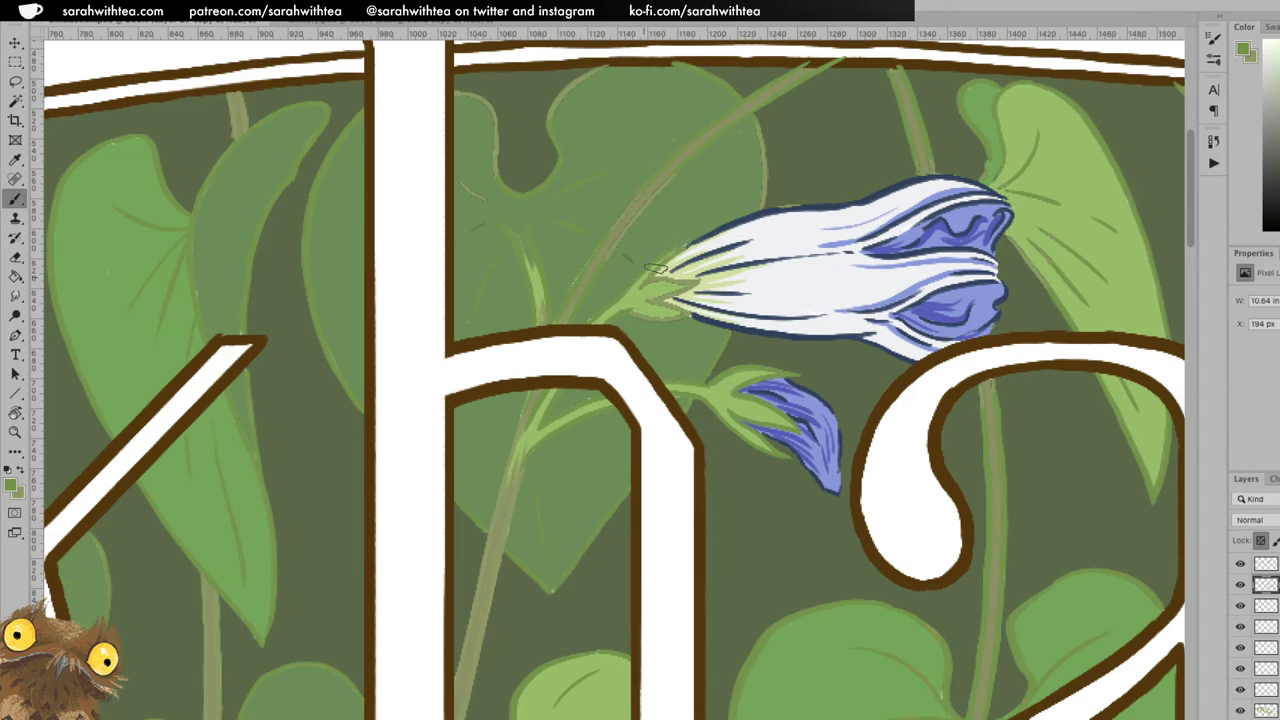
left_click(718, 323, "alt")
left_click(724, 373, "alt")
left_click_drag(749, 311, 716, 459)
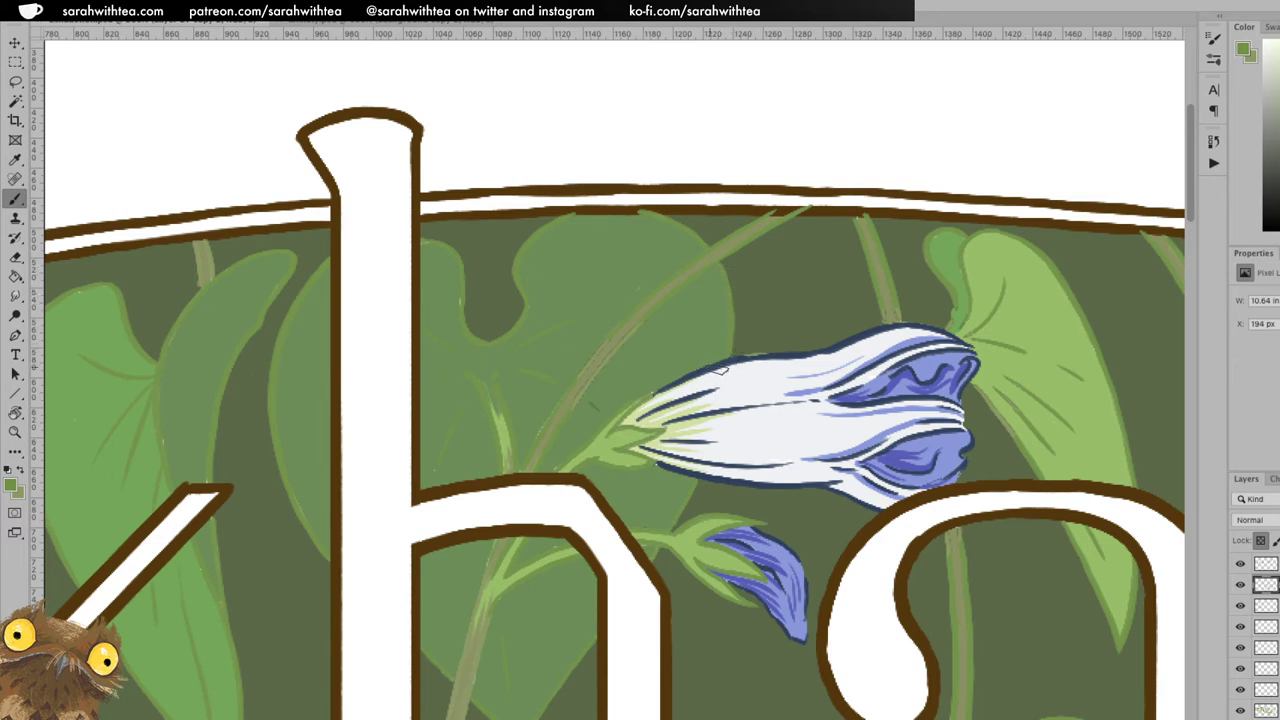
left_click(705, 370, "alt")
left_click(927, 254, "alt")
Repaint the diagonal stem across the dark leaf and the short stem above the open flower in muted olive.
key("x")
left_click_drag(639, 320, 541, 436)
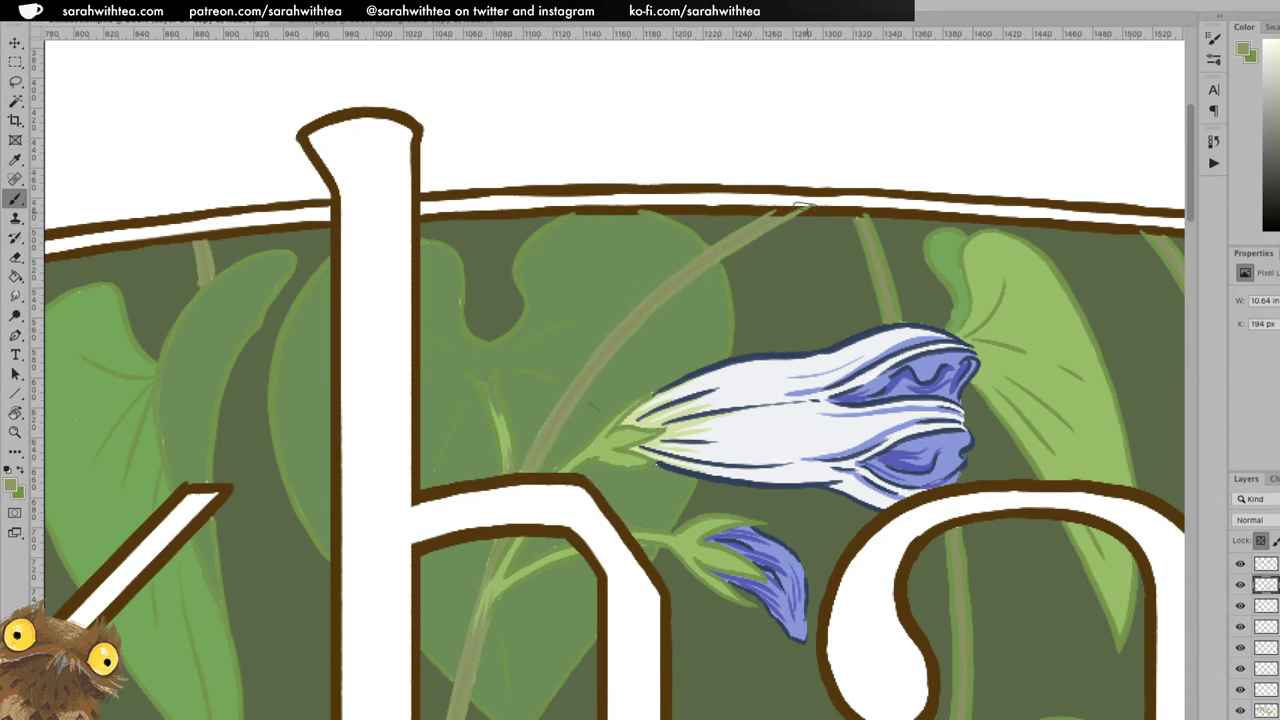
left_click_drag(824, 302, 636, 350)
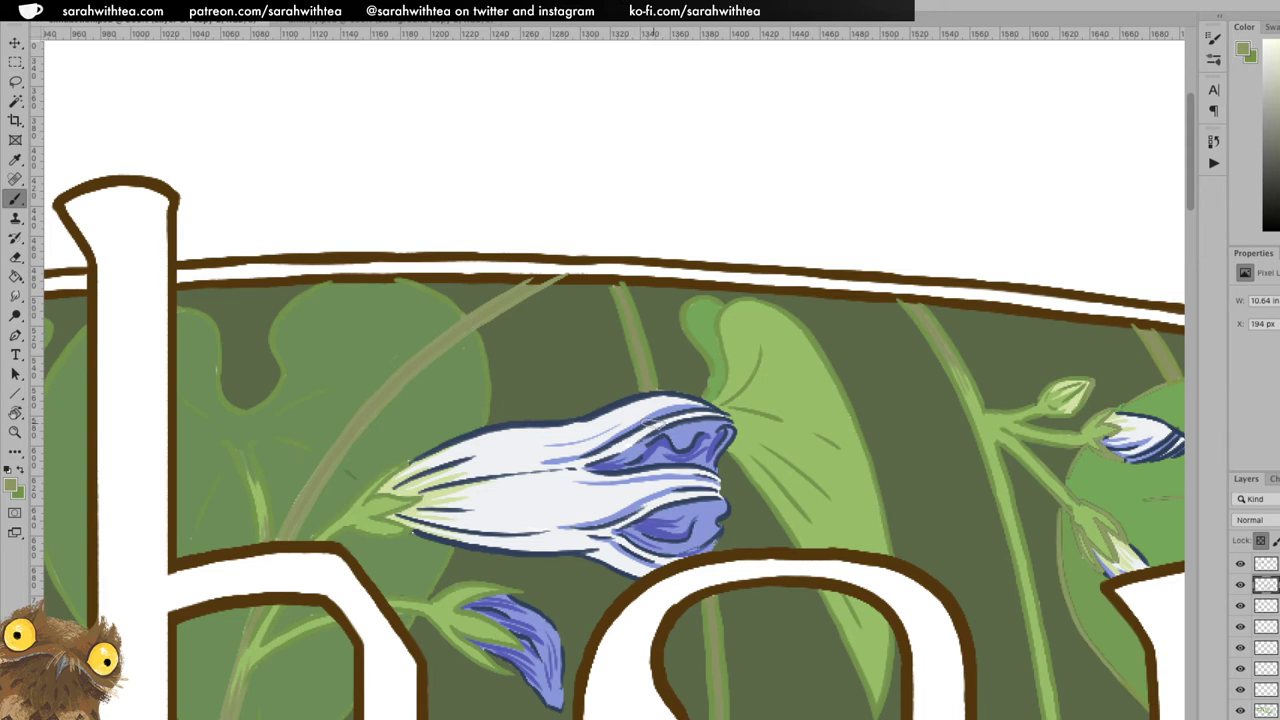
left_click_drag(617, 296, 655, 382)
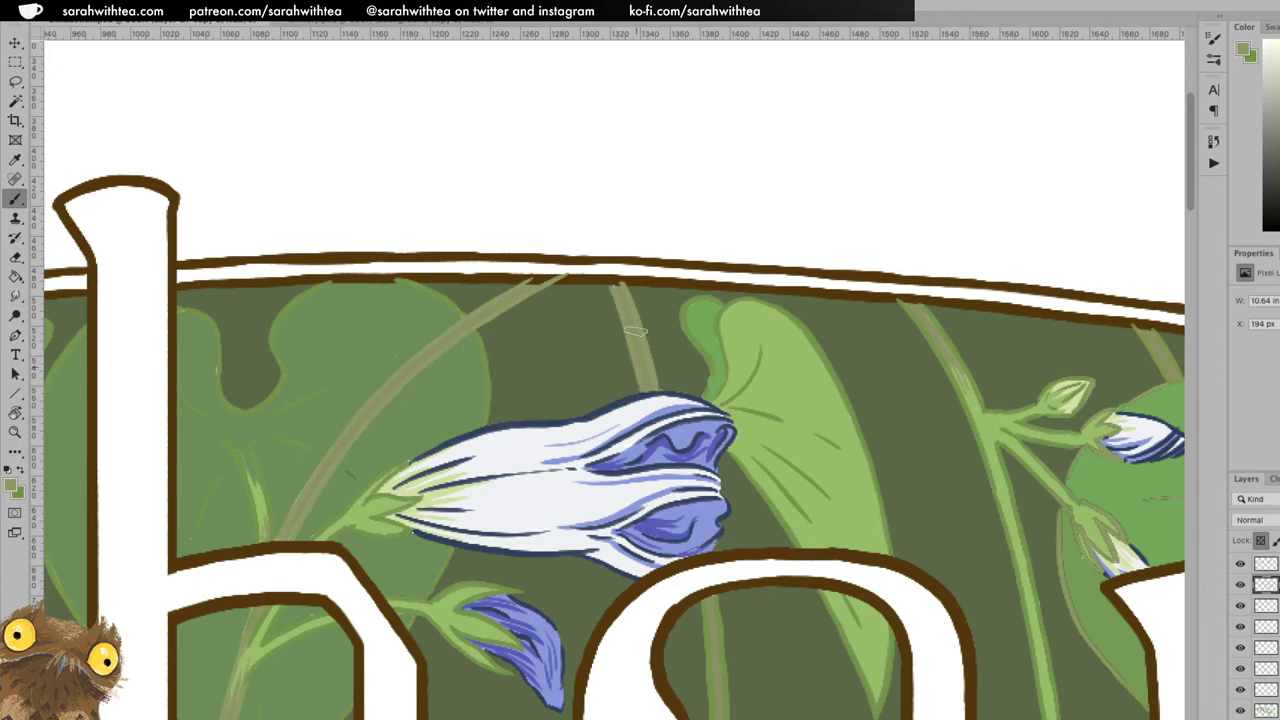
Touch up the open flower's upper outline with its sampled navy, and resample the leaf-outline green.
key("z")
left_click(655, 393)
key("b")
left_click(621, 398, "alt")
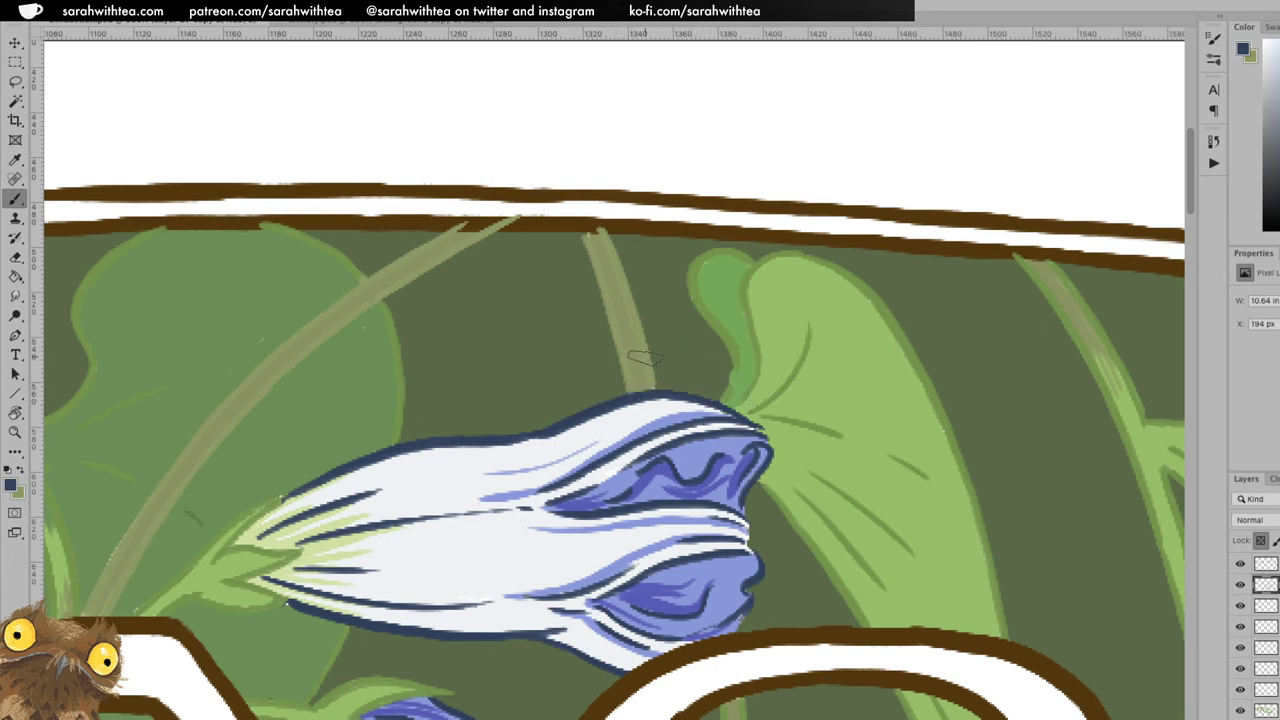
left_click(714, 325, "alt")
key("z")
left_click(798, 399, "alt")
left_click_drag(797, 466, 640, 337)
key("ctrl+r")
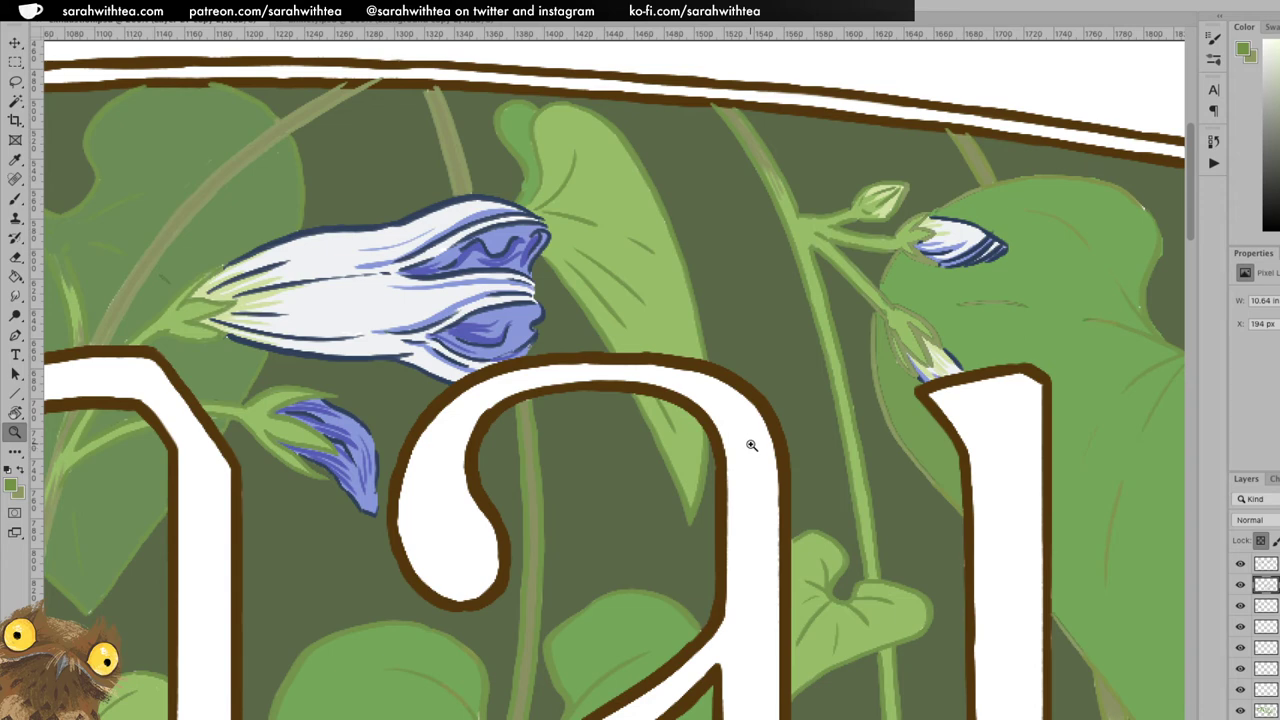
left_click_drag(631, 557, 661, 310)
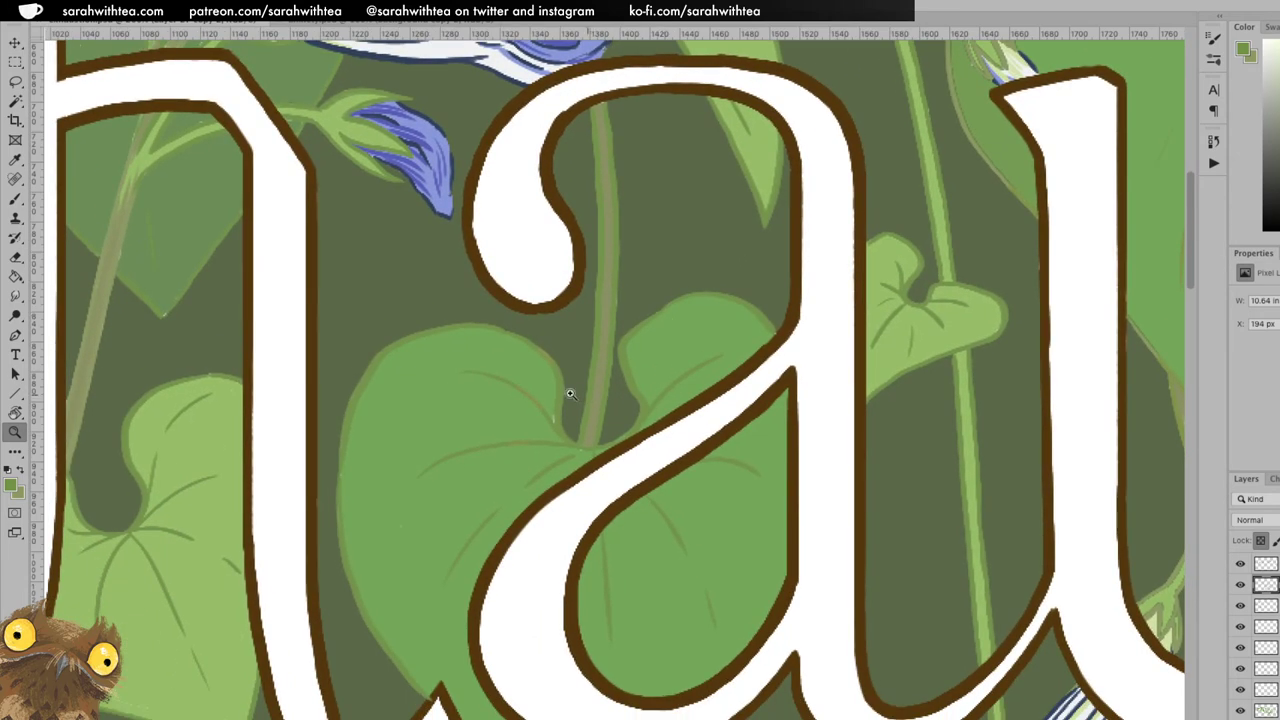
Paint over the green outlines of the vine stem inside the letter a with the muted olive-brown background colour.
key("b")
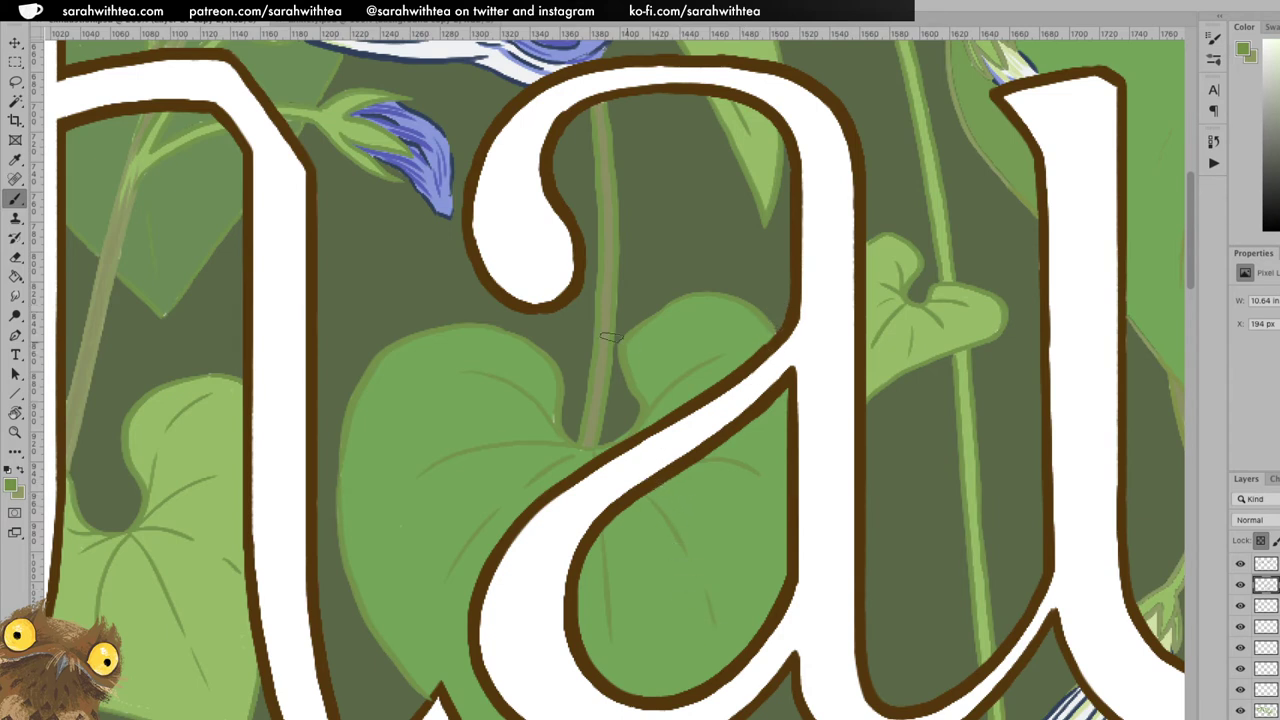
key("x")
left_click_drag(593, 370, 584, 430)
left_click_drag(593, 442, 610, 315)
left_click_drag(603, 374, 606, 250)
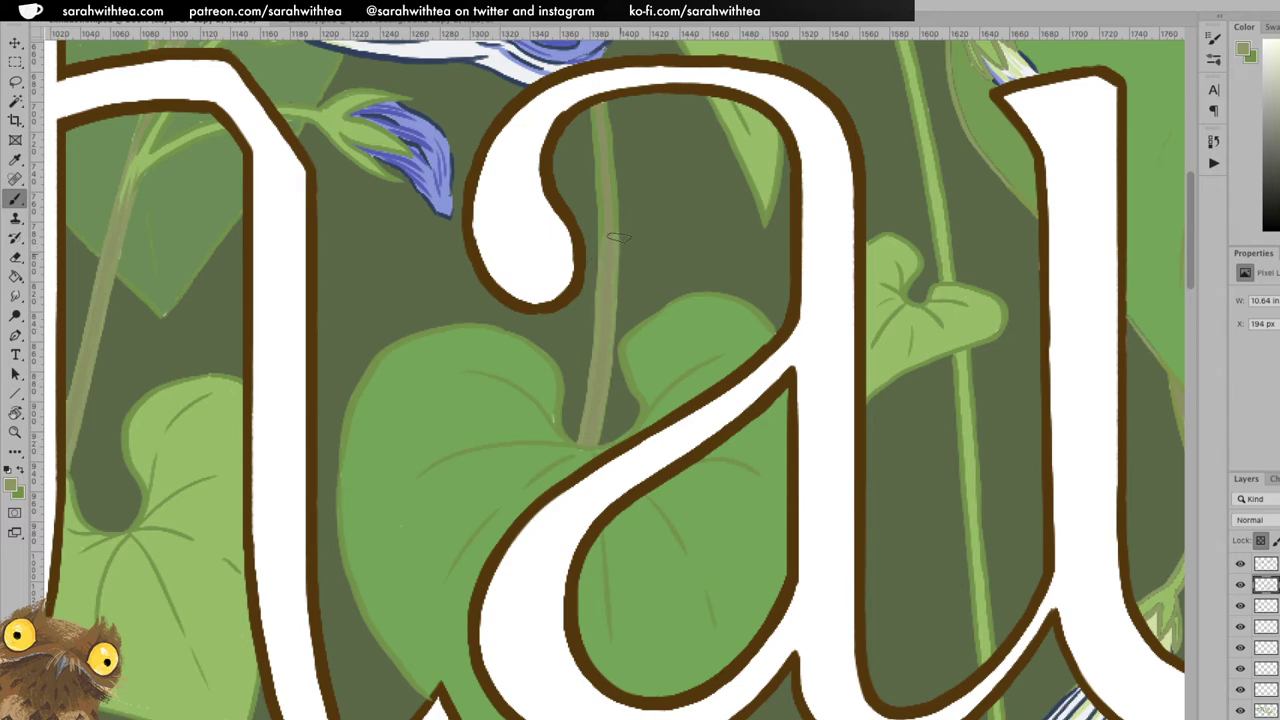
Repaint the top of the vine stem between the letters a and u, just below the oval border, in muted olive-brown.
scroll(617, 257, "up", 5)
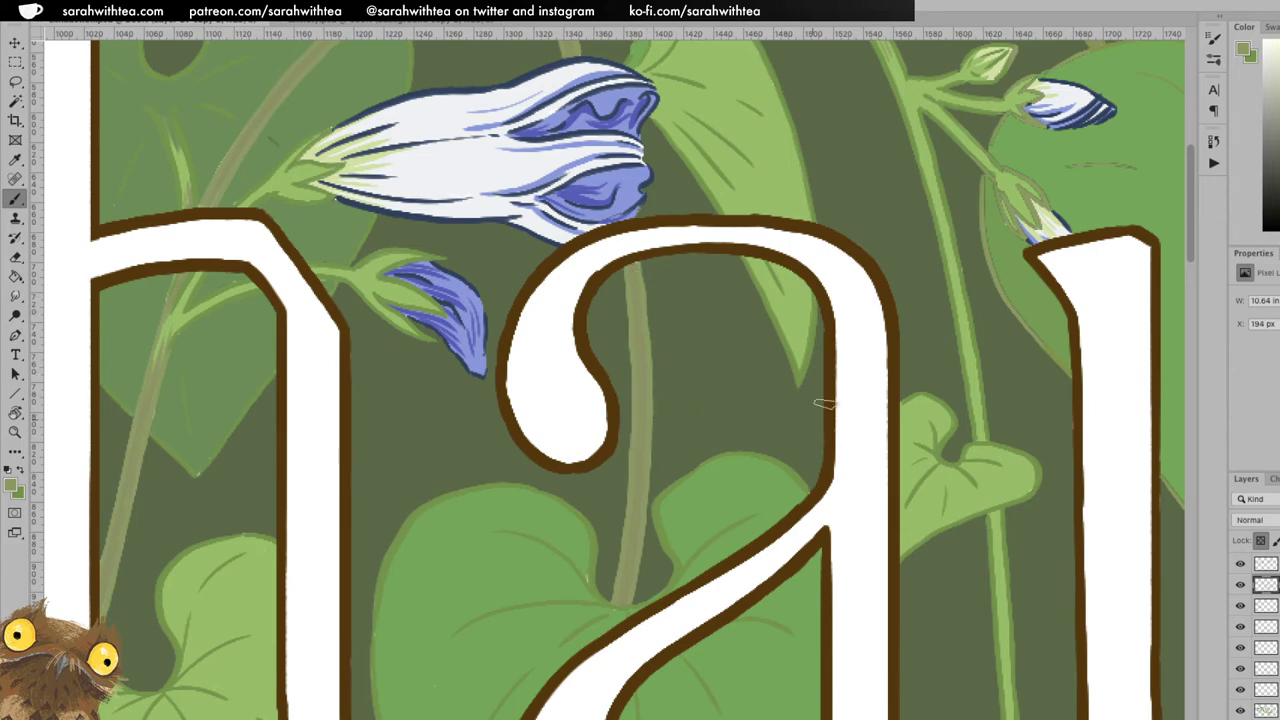
key("ctrl+r")
left_click_drag(814, 400, 620, 388)
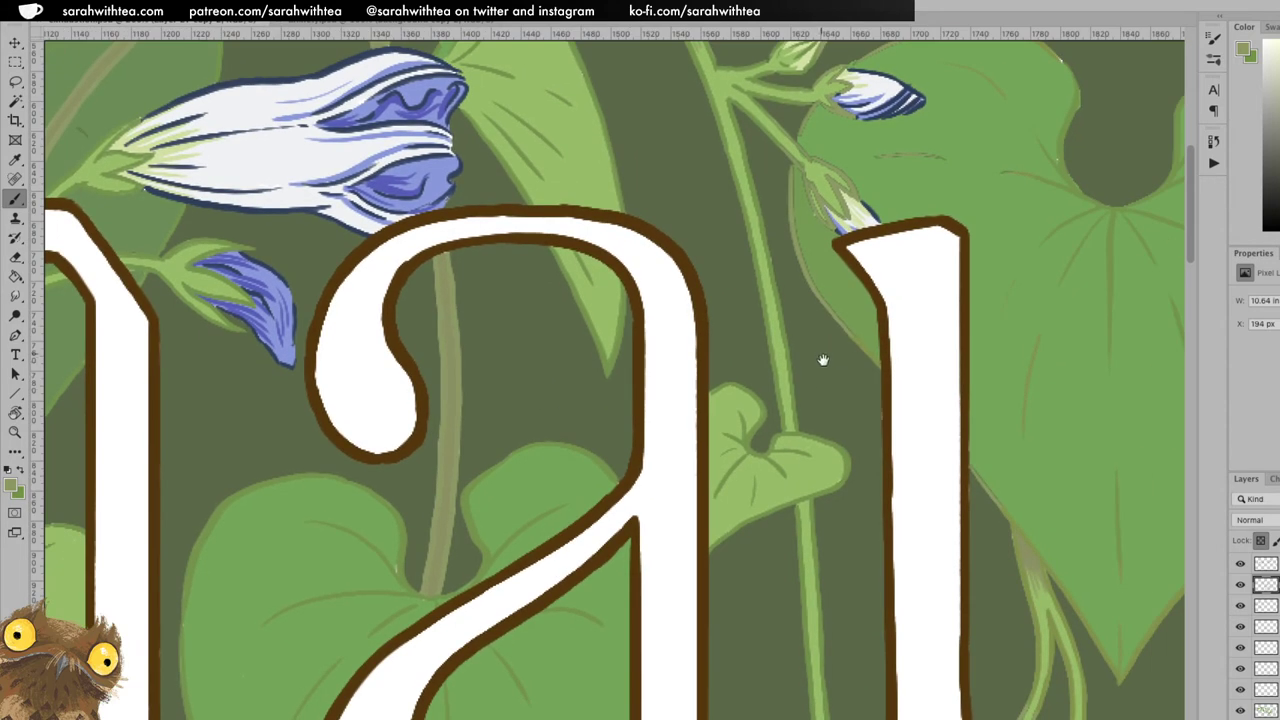
left_click_drag(817, 368, 760, 474)
key("ctrl+r")
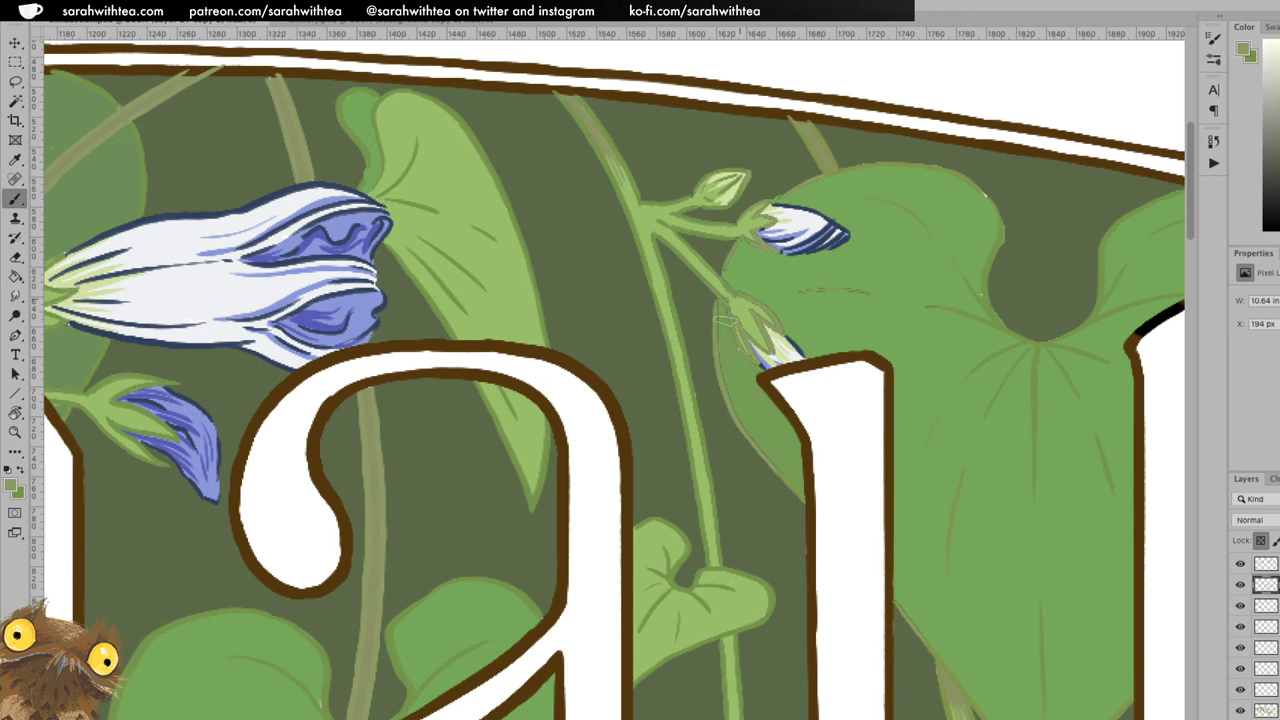
left_click_drag(552, 91, 597, 167)
left_click_drag(575, 98, 638, 185)
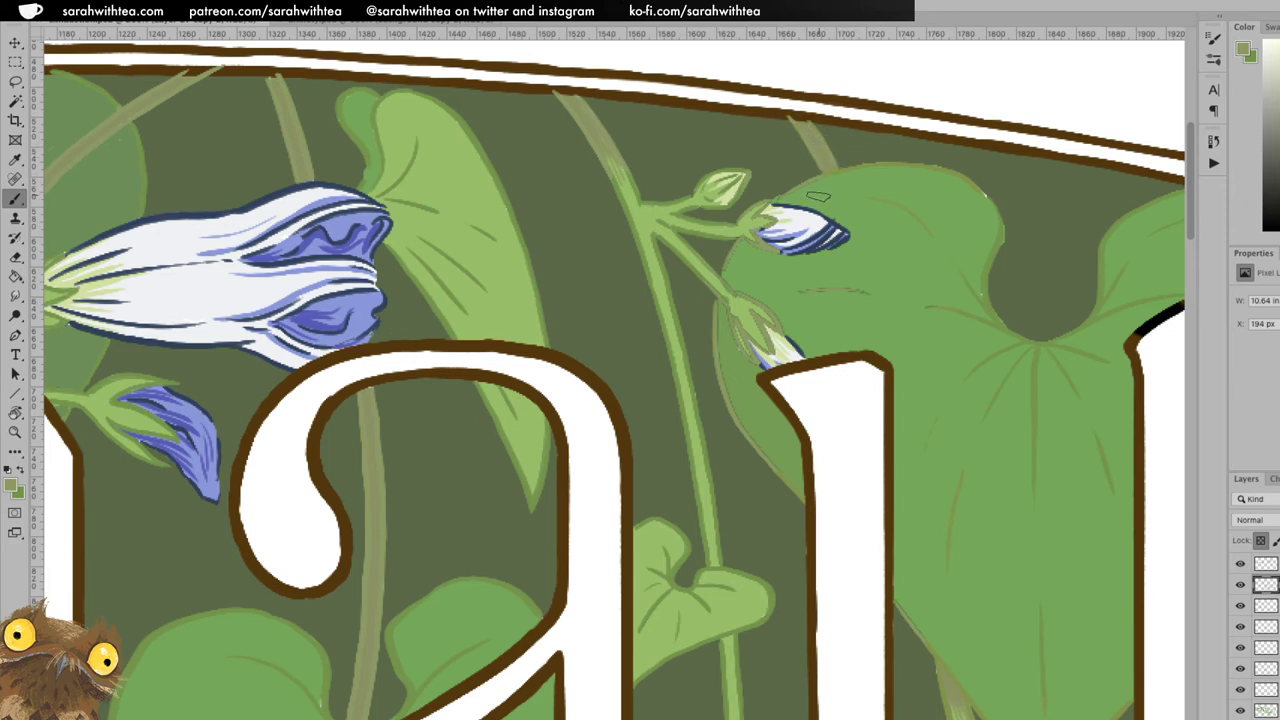
Switch to the outline green and redraw the edge and veins of the large heart-shaped leaf behind the letter u.
key("x")
left_click_drag(824, 348, 694, 384)
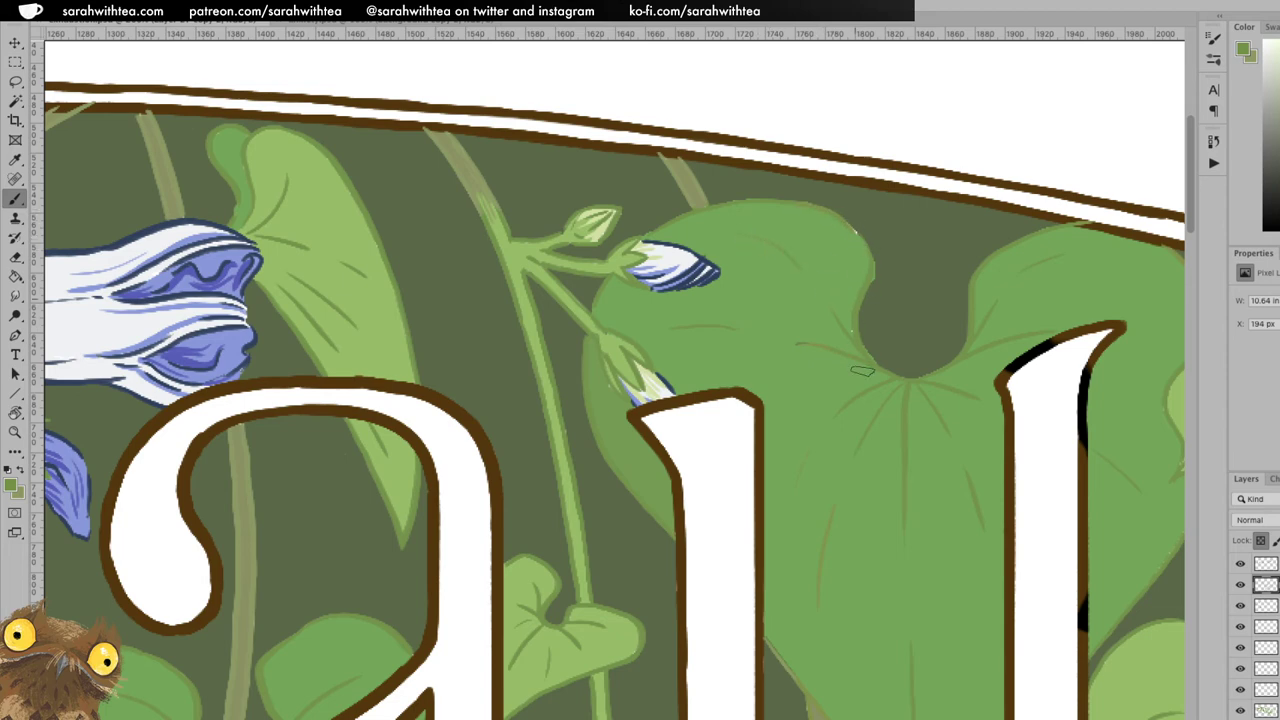
left_click_drag(819, 388, 580, 309)
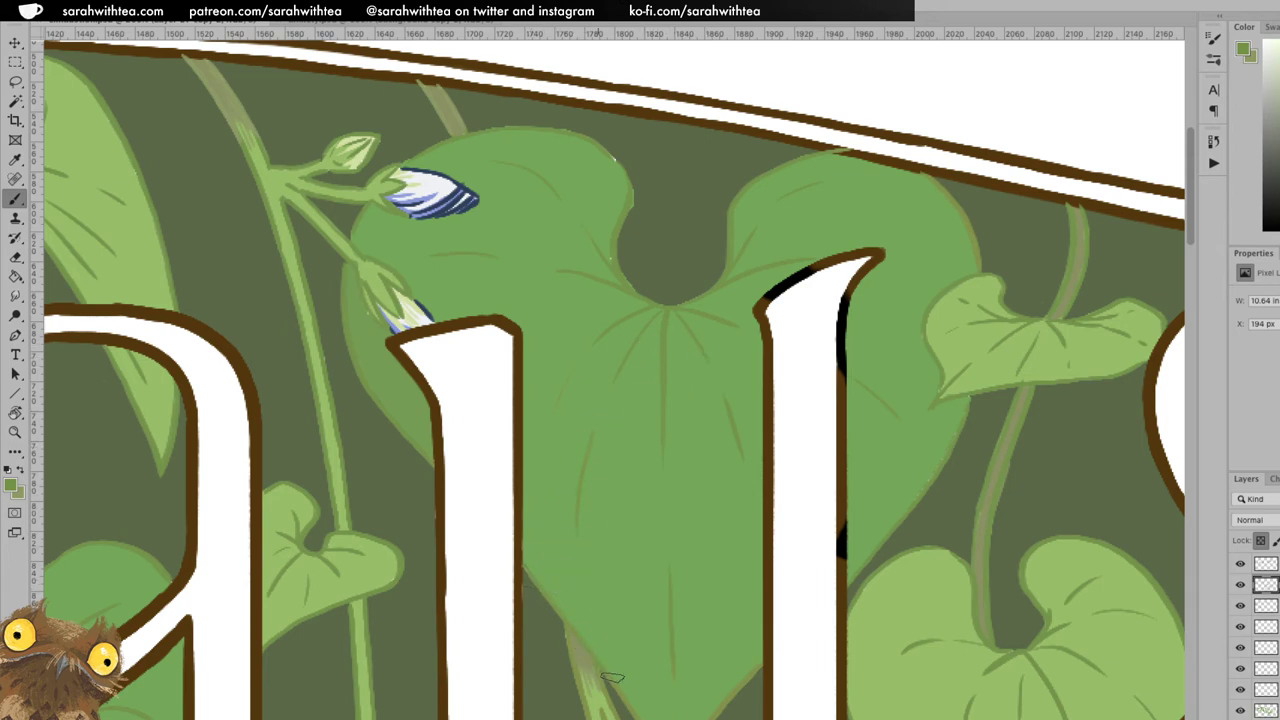
mouse_move(703, 445)
left_mouse_down()
mouse_move(665, 268)
mouse_move(661, 151)
left_mouse_up()
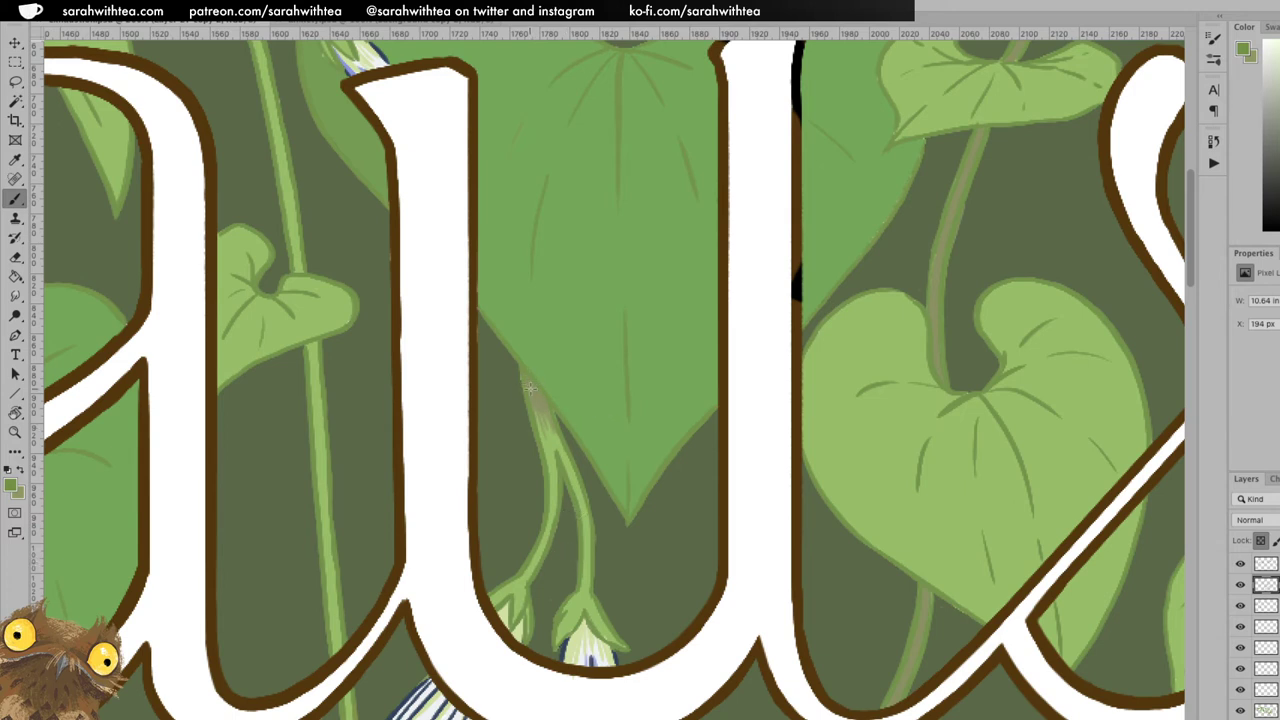
Recolour the vine stem above and below the small leaf between the letters u and s in muted olive-brown.
key("c")
key("b")
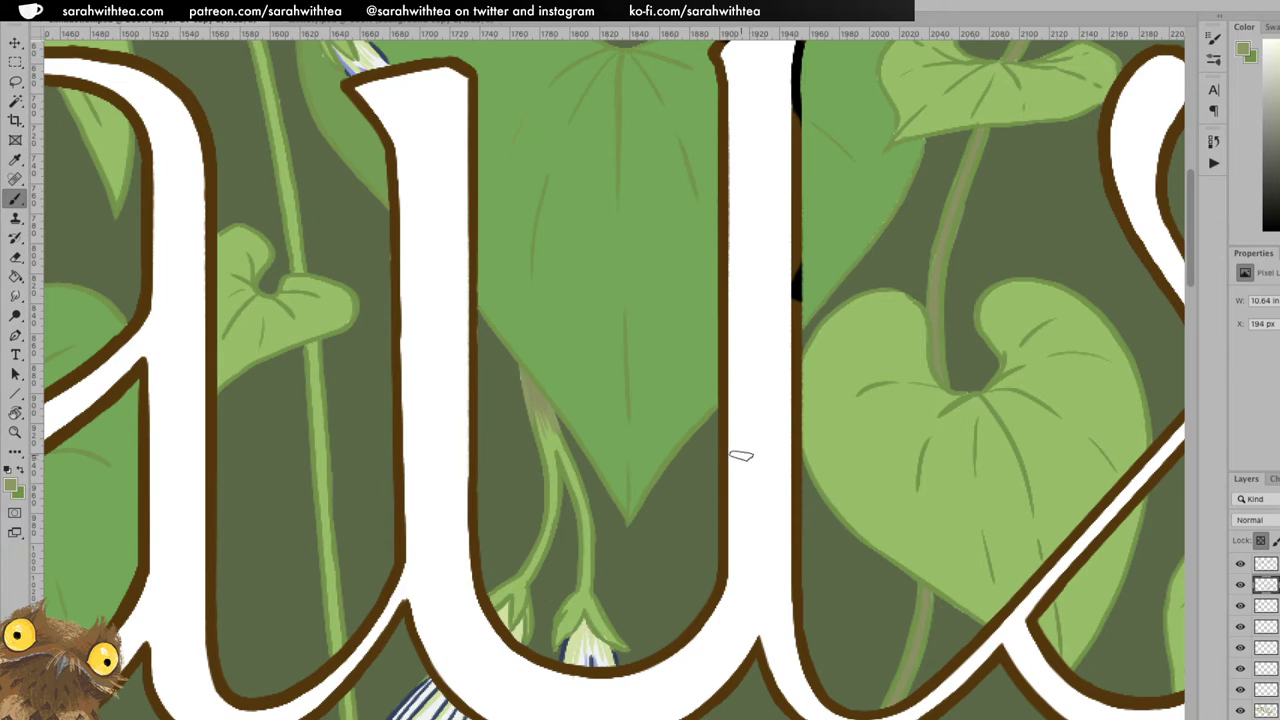
left_click_drag(939, 252, 946, 364)
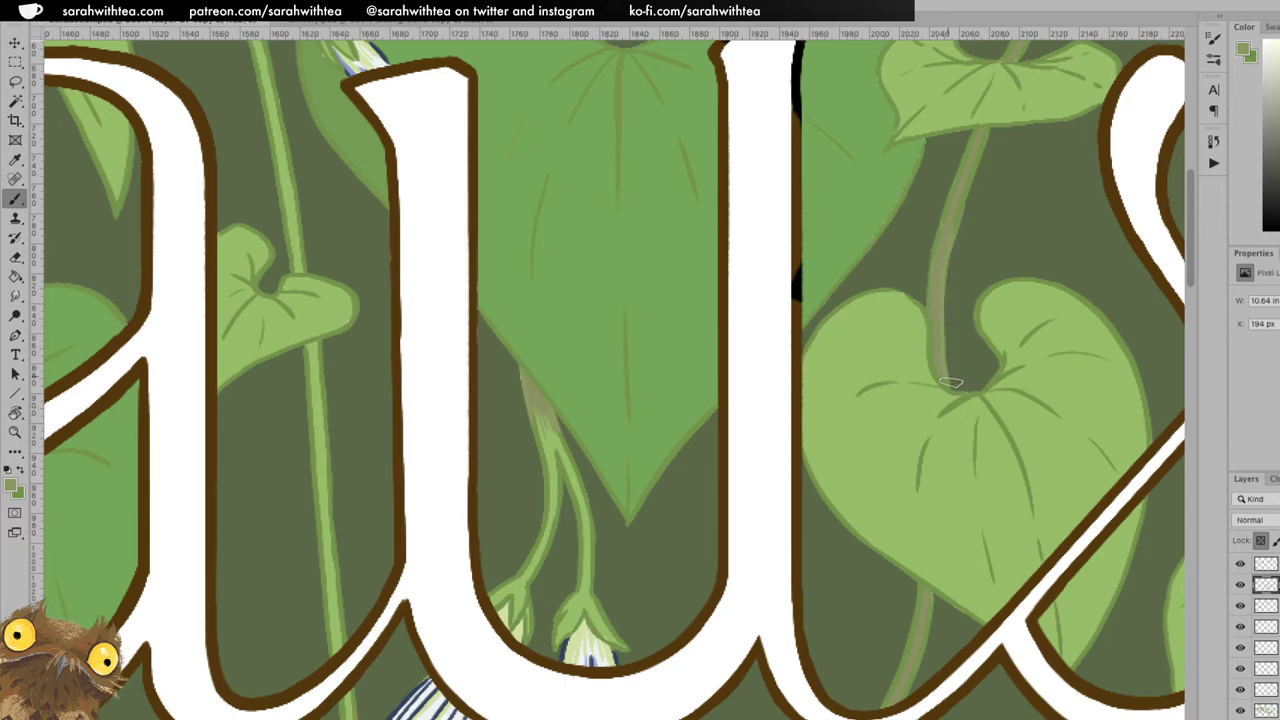
left_click_drag(943, 319, 725, 421)
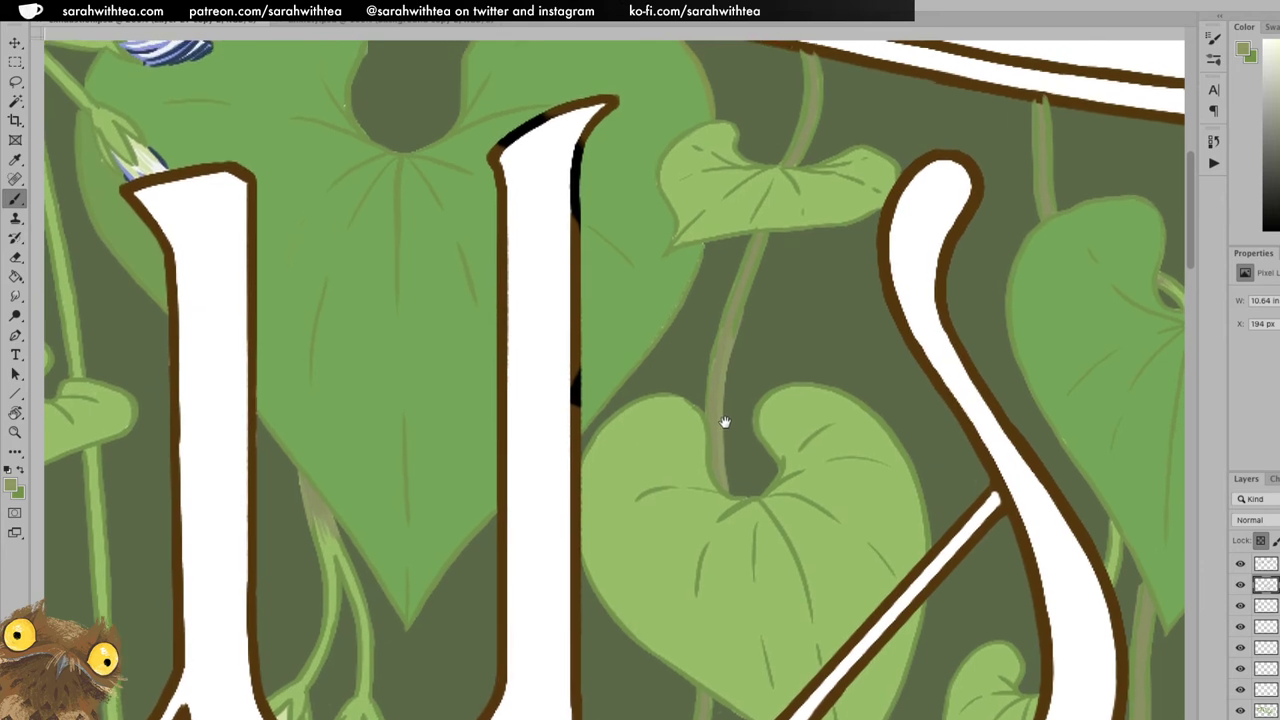
key("ctrl+r")
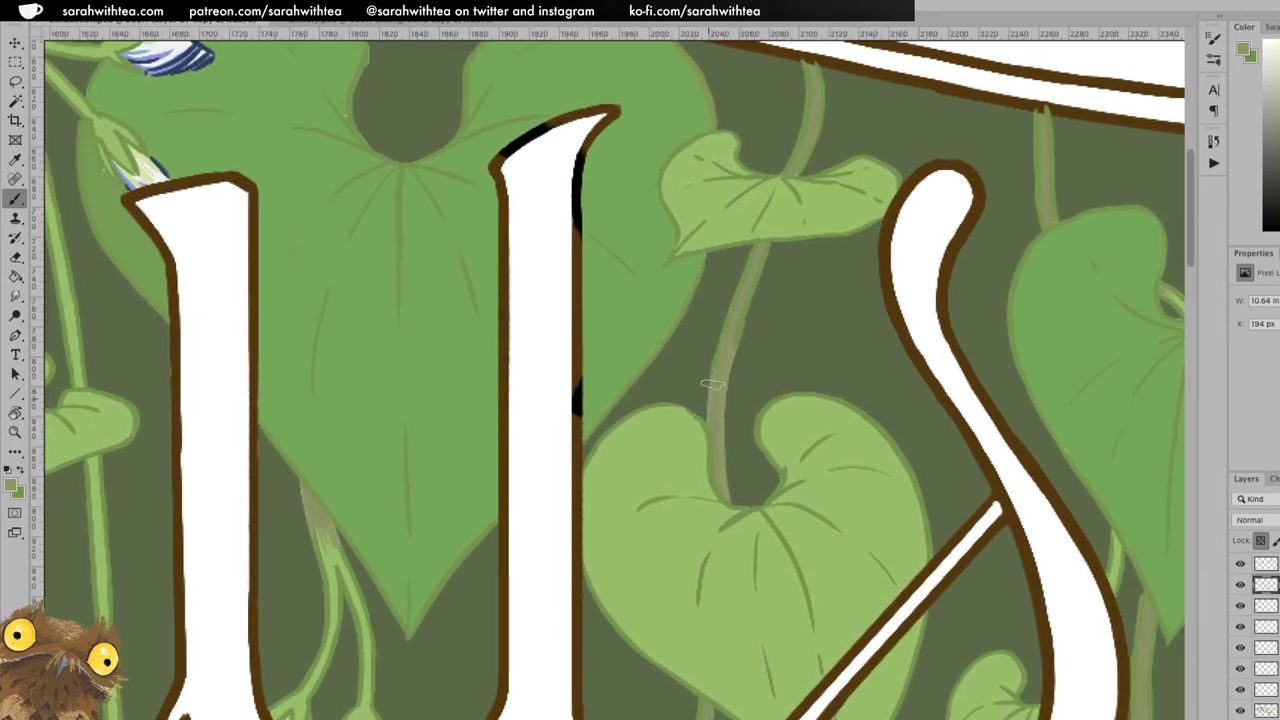
left_click_drag(745, 298, 733, 350)
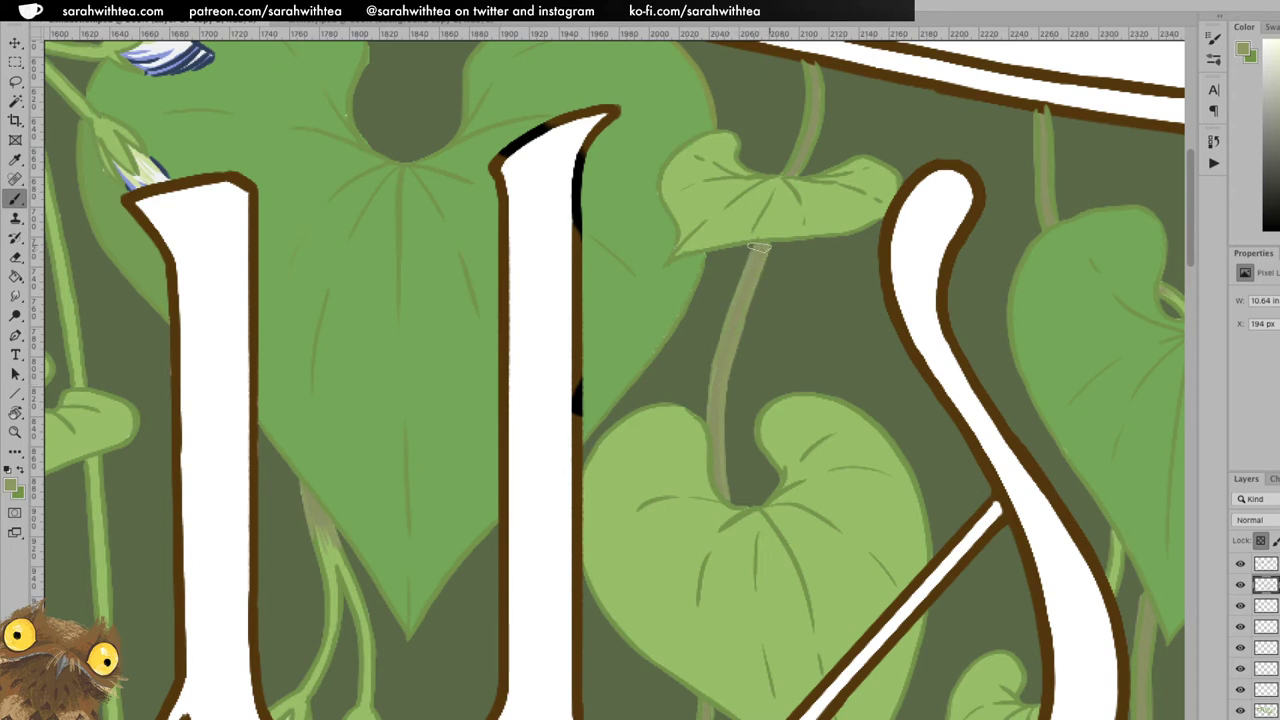
scroll(775, 285, "up", 2)
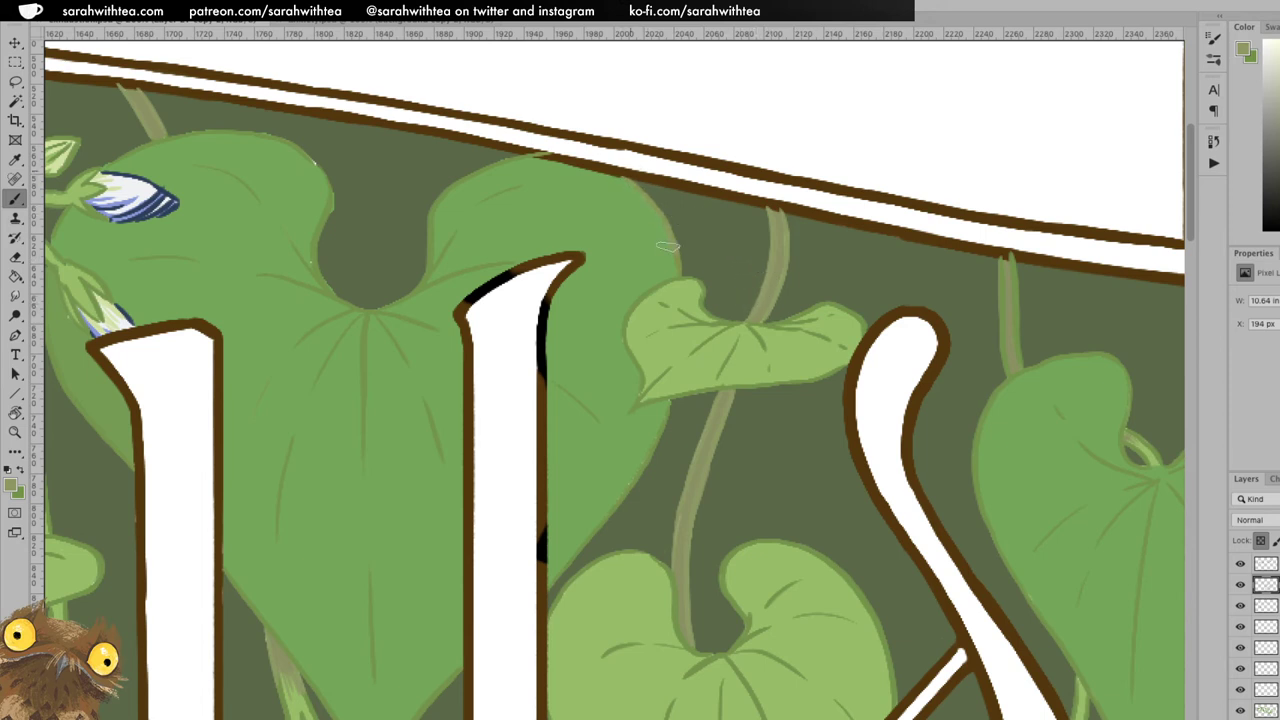
Touch up the outline of the large leaf behind the letter u in green and clean up its stray specks.
key("x")
key("e")
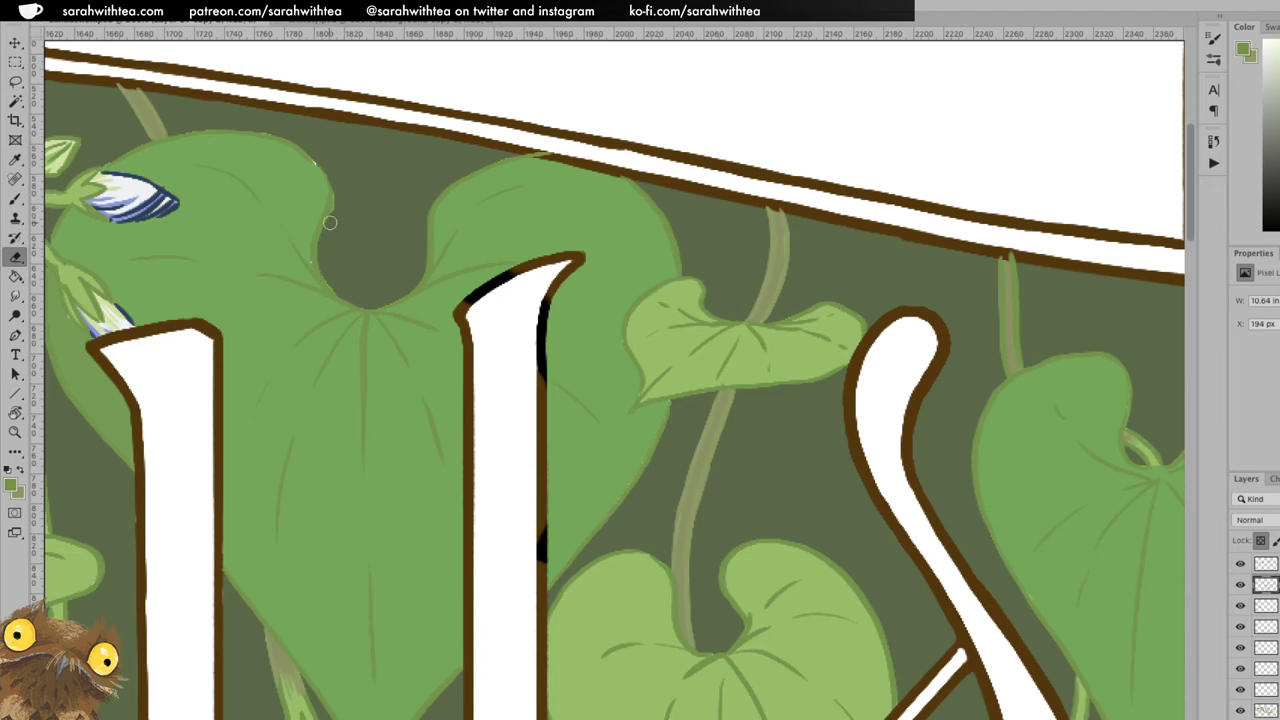
key("b")
left_click_drag(693, 461, 569, 329)
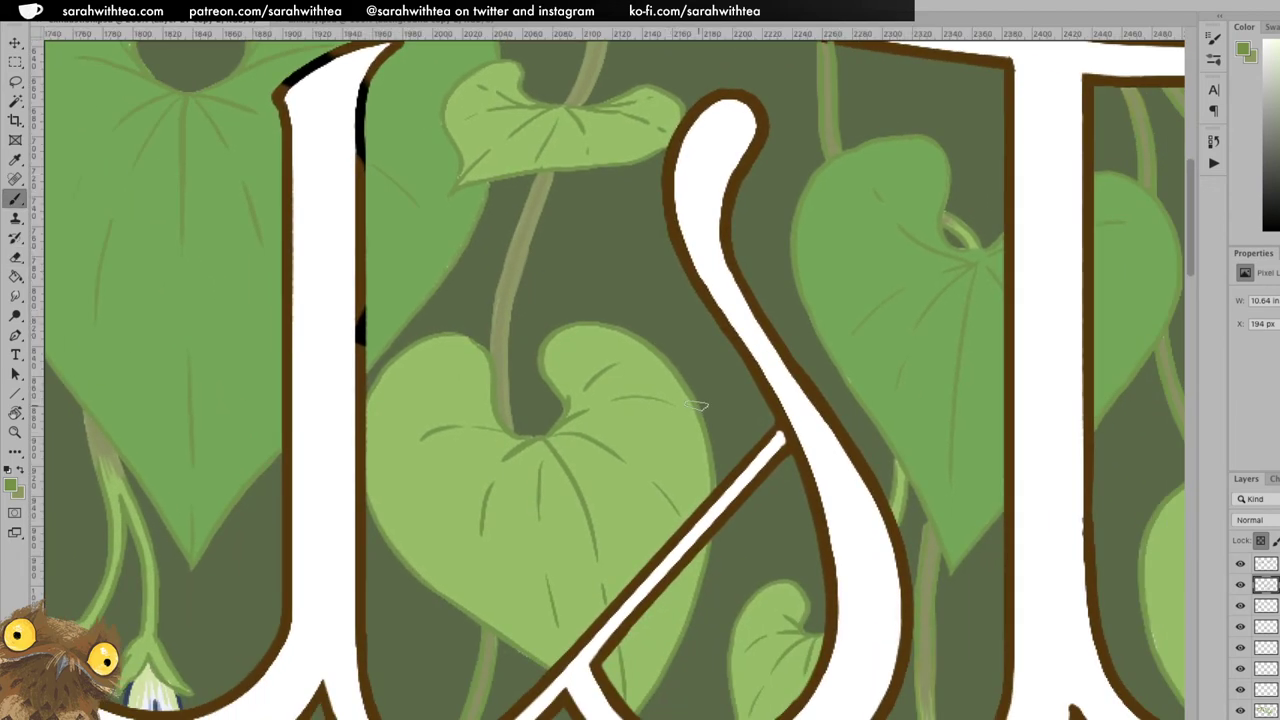
Paint the stem running from the border to the heart-shaped leaf between the letters s and t in muted olive-brown.
key("z")
left_click(696, 420, "alt")
left_click_drag(704, 439, 464, 402)
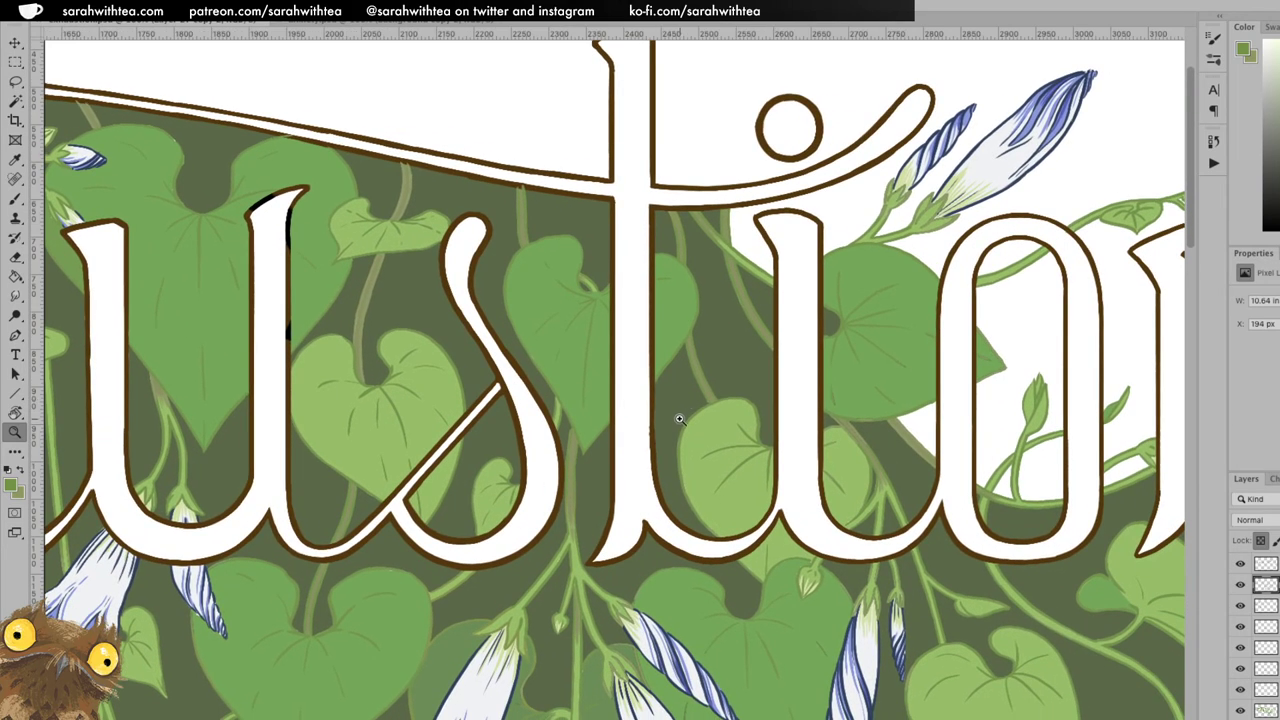
left_click(592, 349)
left_click(592, 349)
key("b")
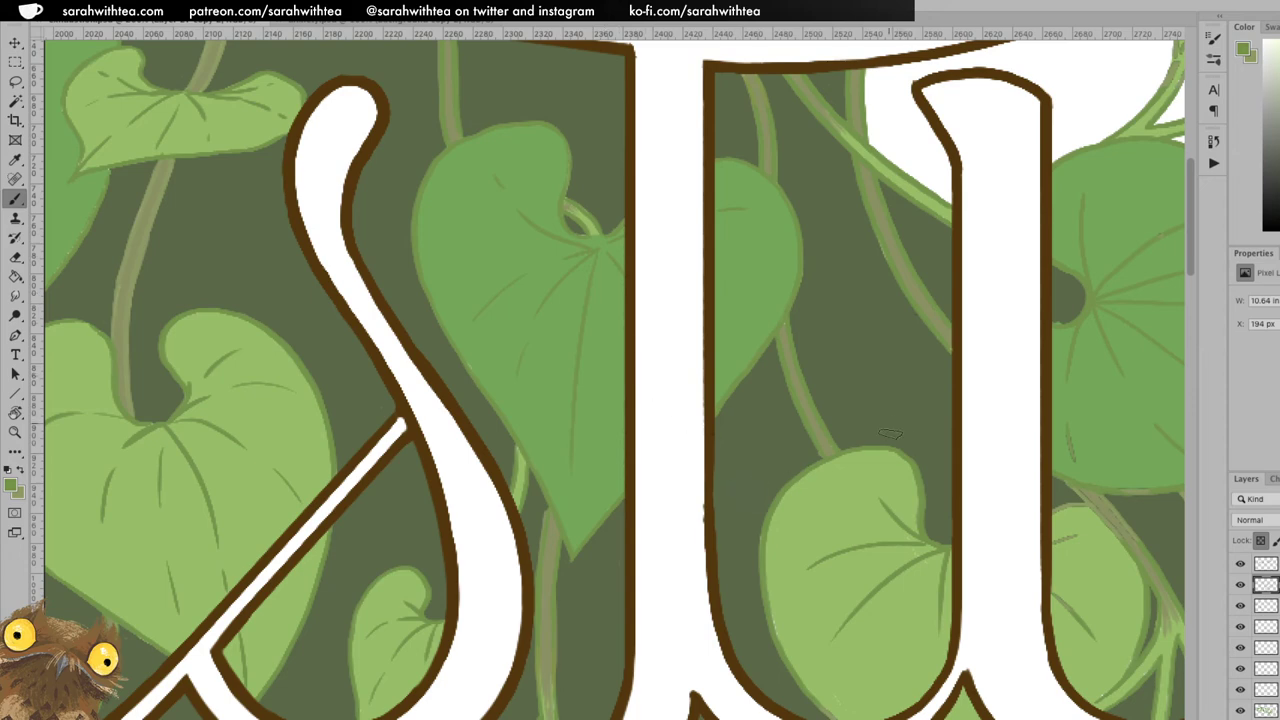
scroll(629, 398, "up", 3)
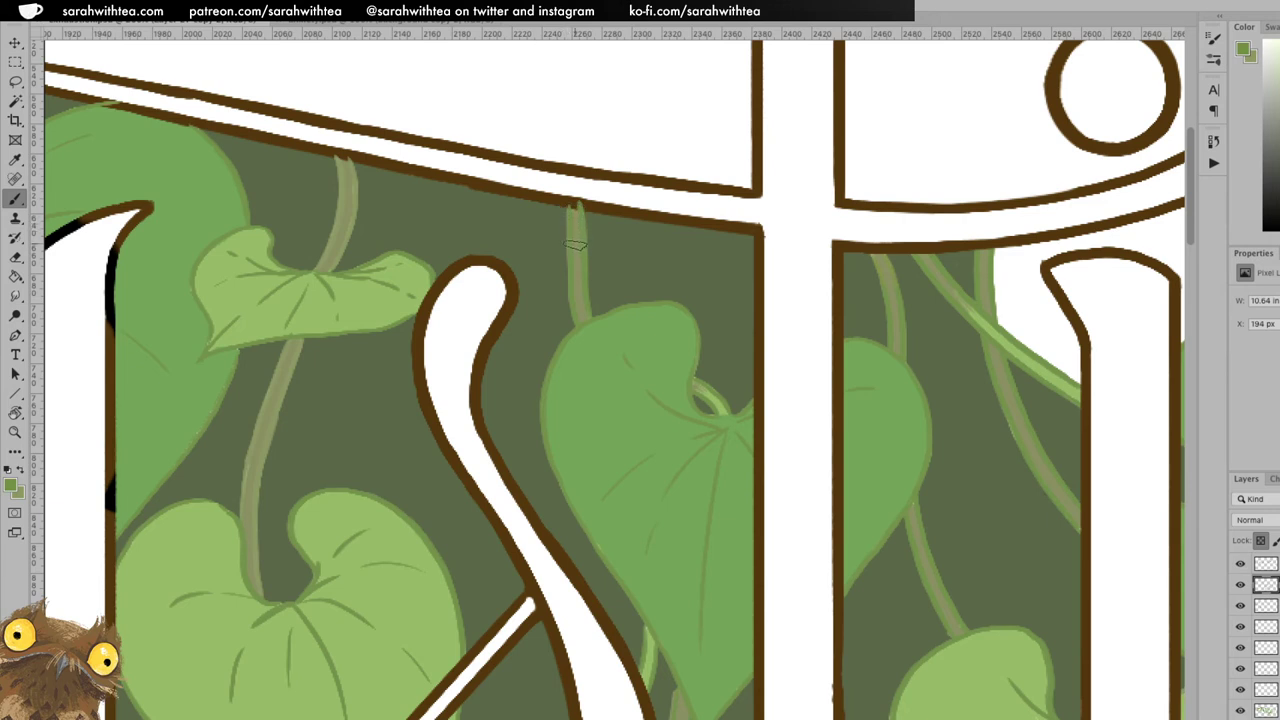
left_click(572, 236, "alt")
left_click_drag(573, 231, 587, 310)
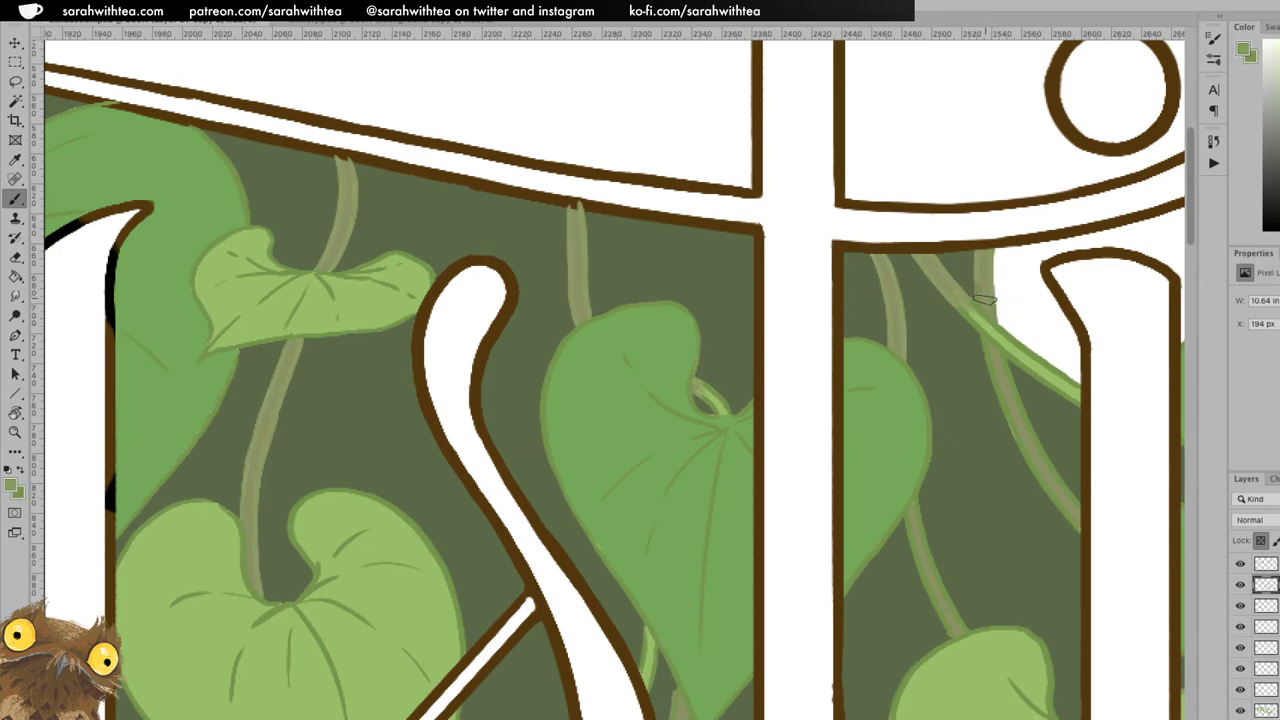
Recolour the hanging vine stems between the letters t and i in muted olive-brown down to the light green leaf.
key("x")
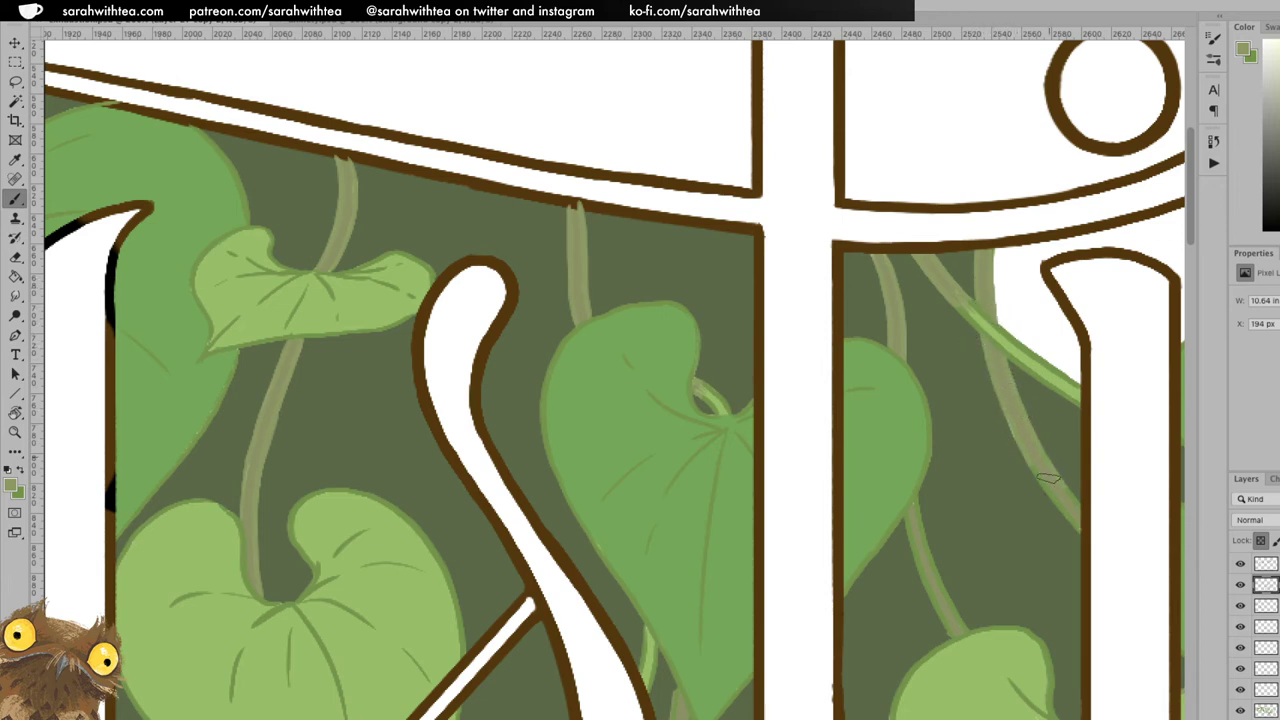
mouse_move(1049, 506)
left_mouse_down()
mouse_move(846, 377)
mouse_move(768, 358)
left_mouse_up()
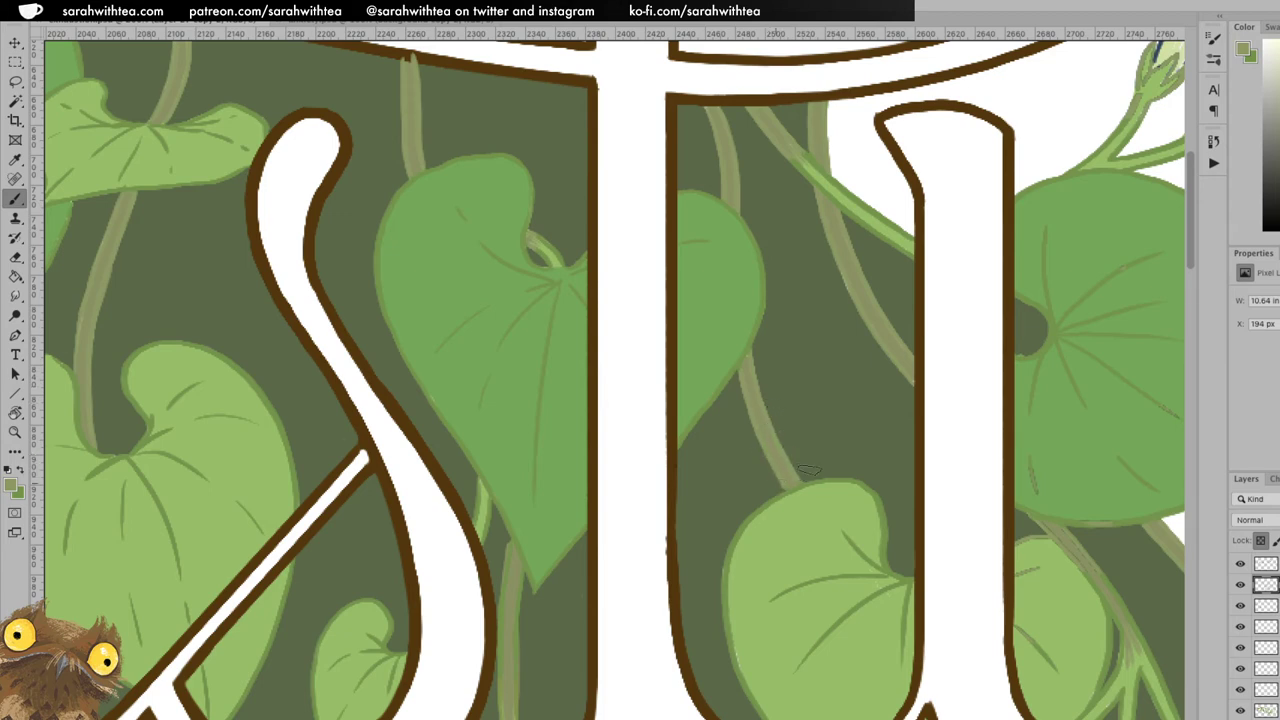
left_click_drag(811, 566, 726, 422)
left_click_drag(762, 541, 843, 380)
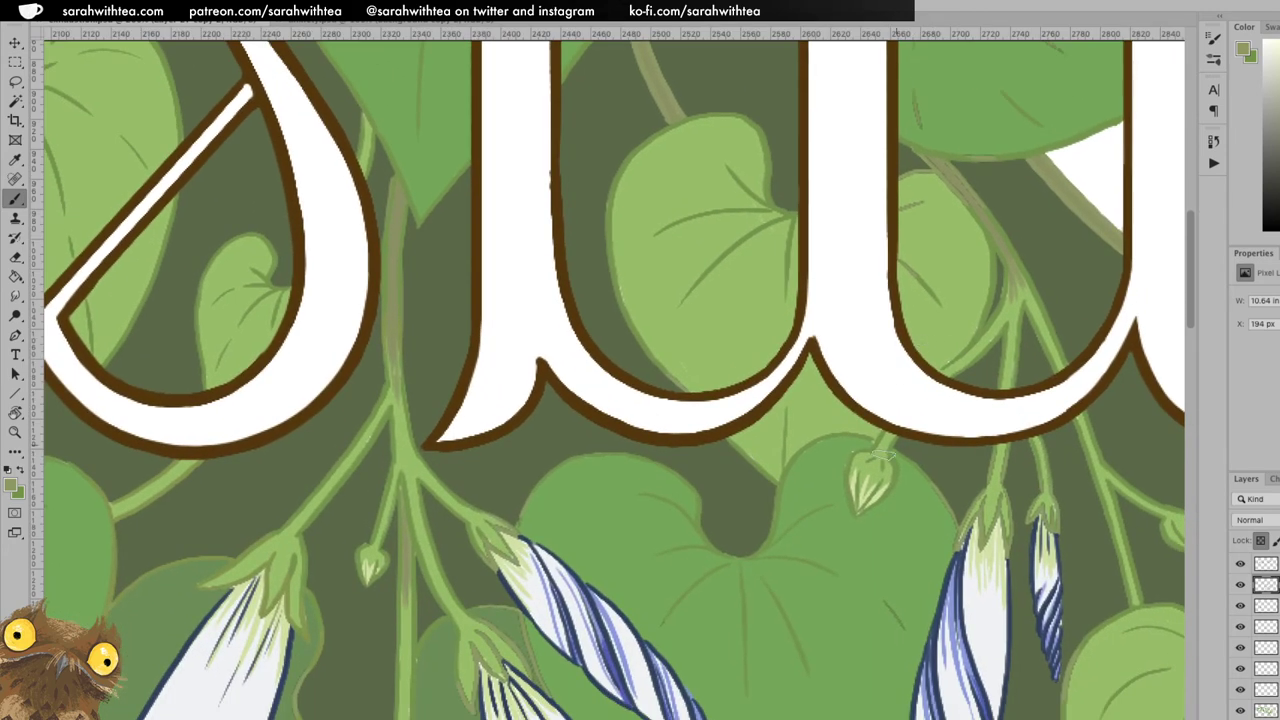
Redraw the sepal outlines of the hanging buds and the veins of the heart-shaped leaf below the lettering in outline green.
left_click_drag(560, 521, 630, 352)
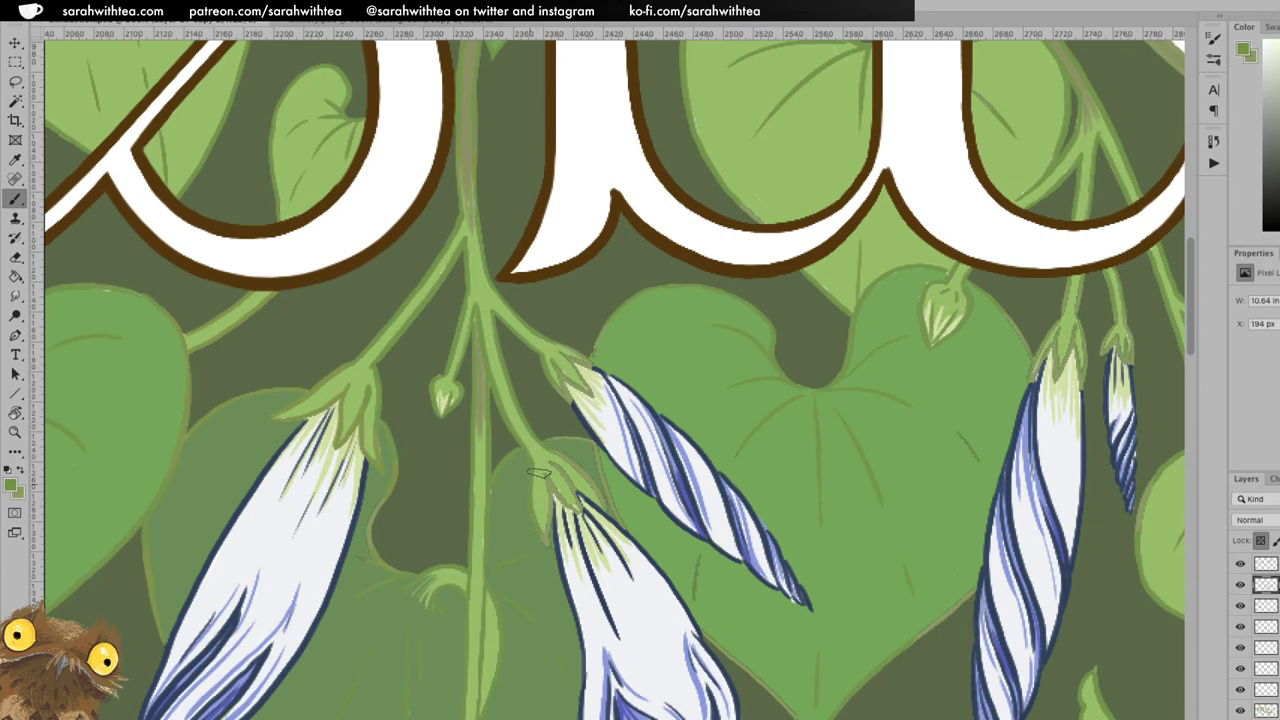
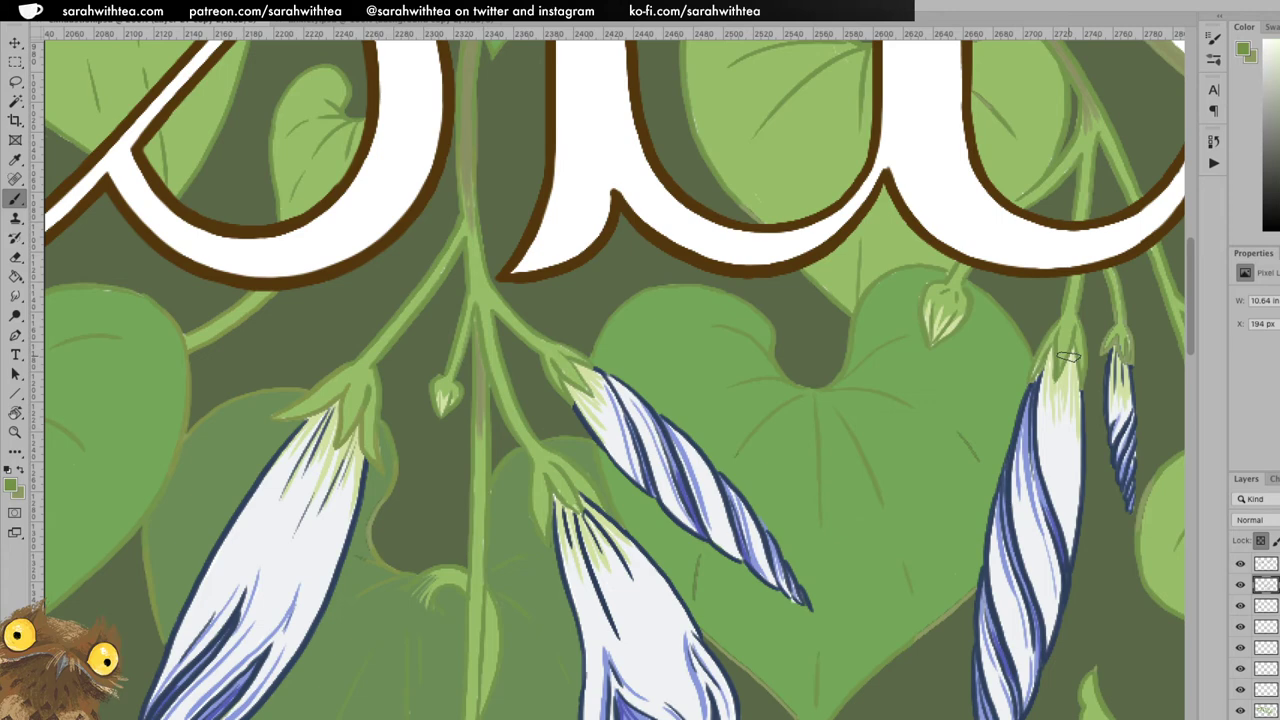
left_click_drag(1035, 362, 750, 356)
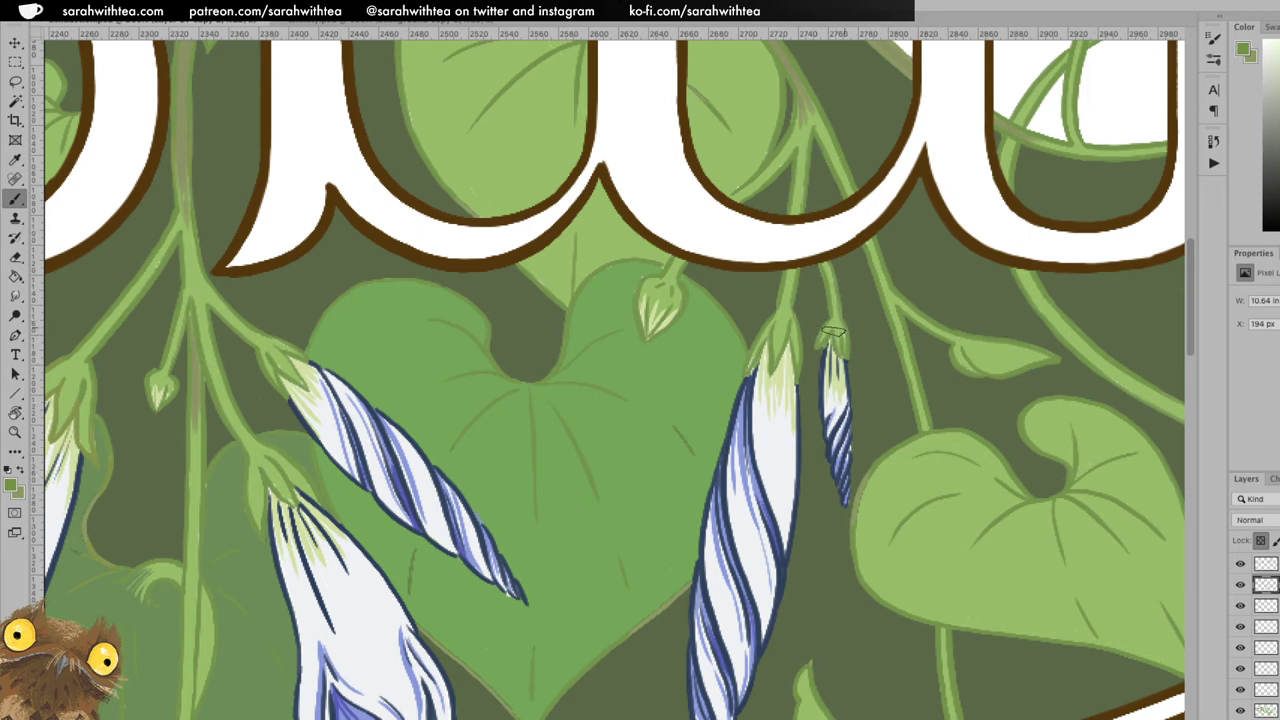
left_click_drag(557, 571, 658, 396)
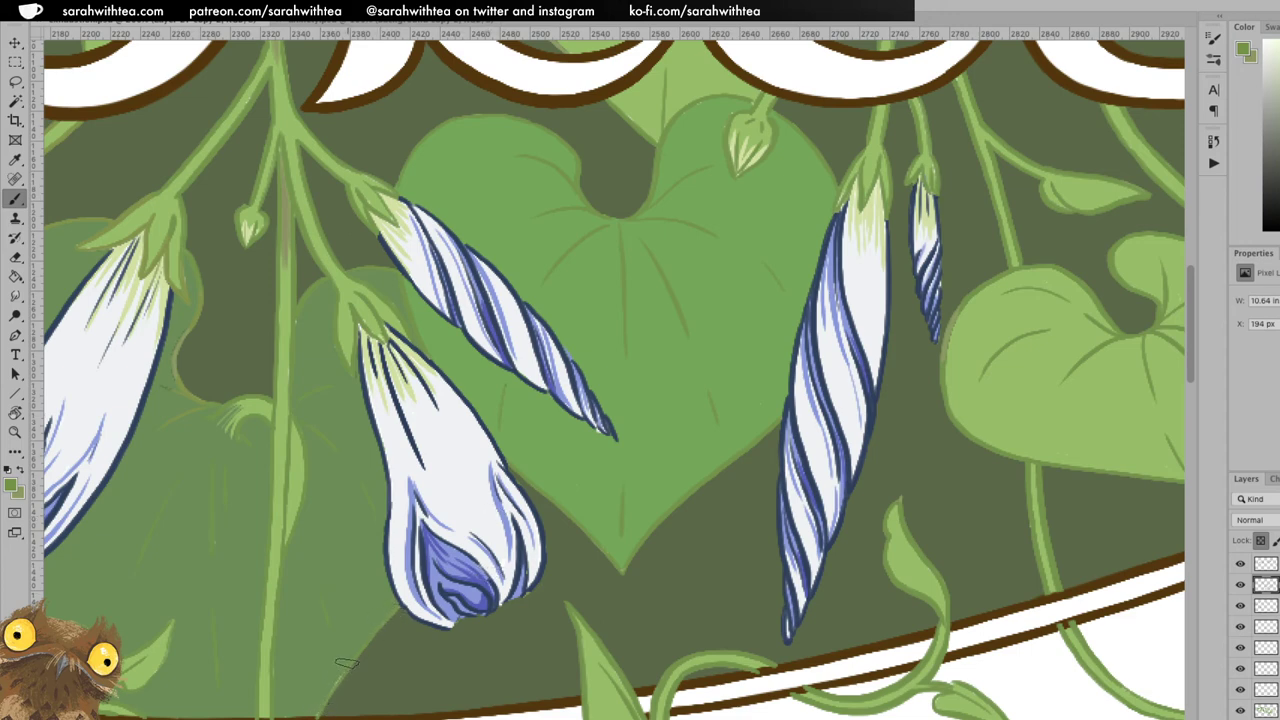
Touch up the green outline and veins of the darker leaf behind the hanging flowers below the letters s and t.
key("z")
key("b")
key("z")
left_click(192, 259)
key("b")
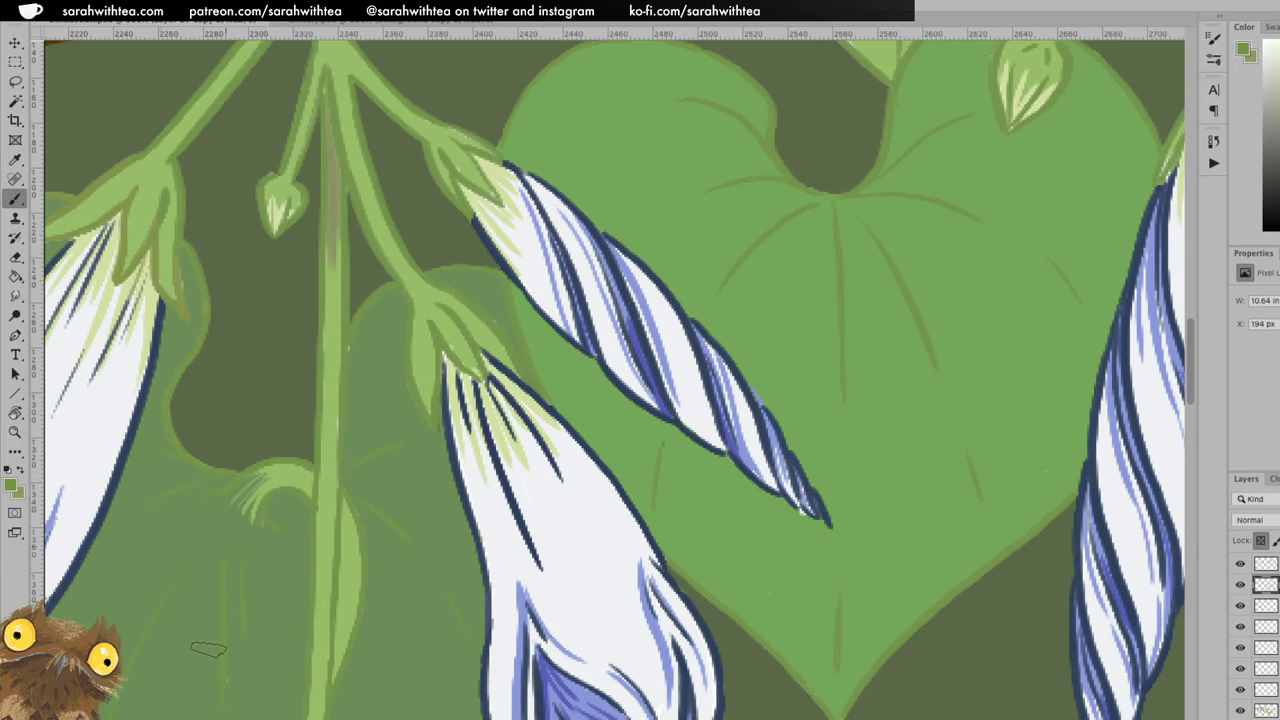
left_click_drag(178, 241, 536, 244)
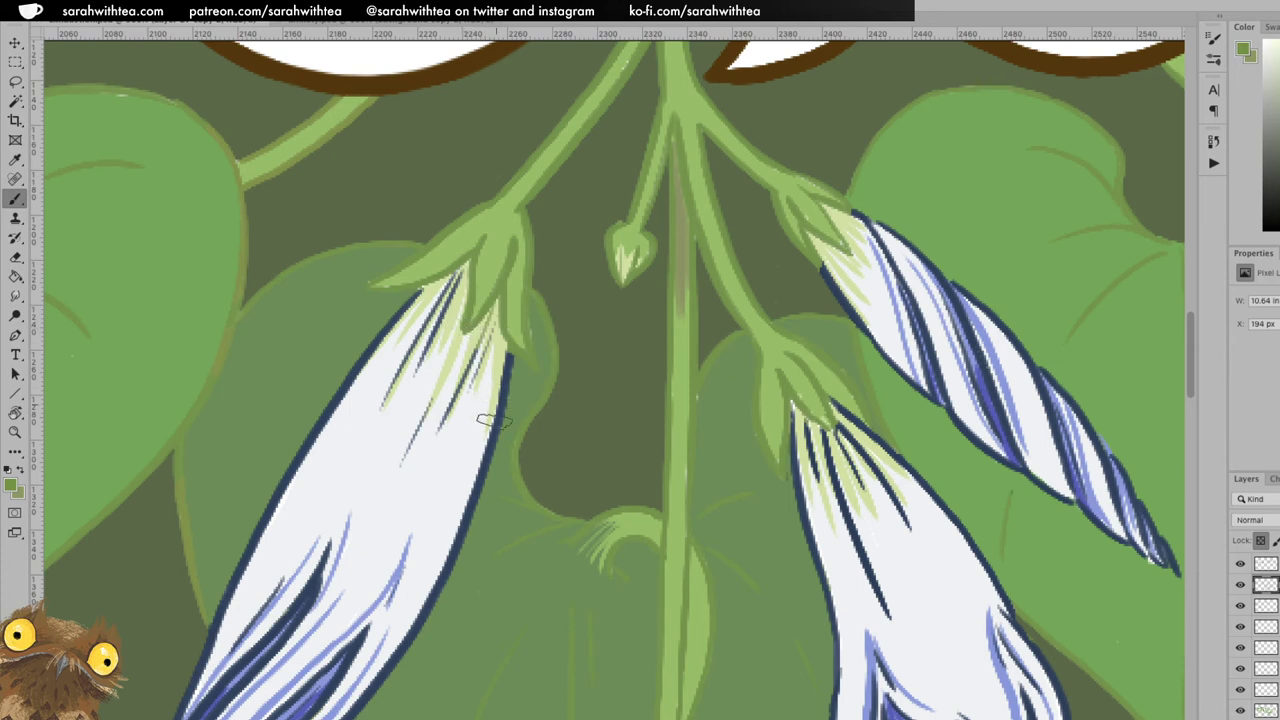
Touch up the base of the large hanging flower using its sampled dark blue outline and the green of its sepals.
left_click(487, 455, "alt")
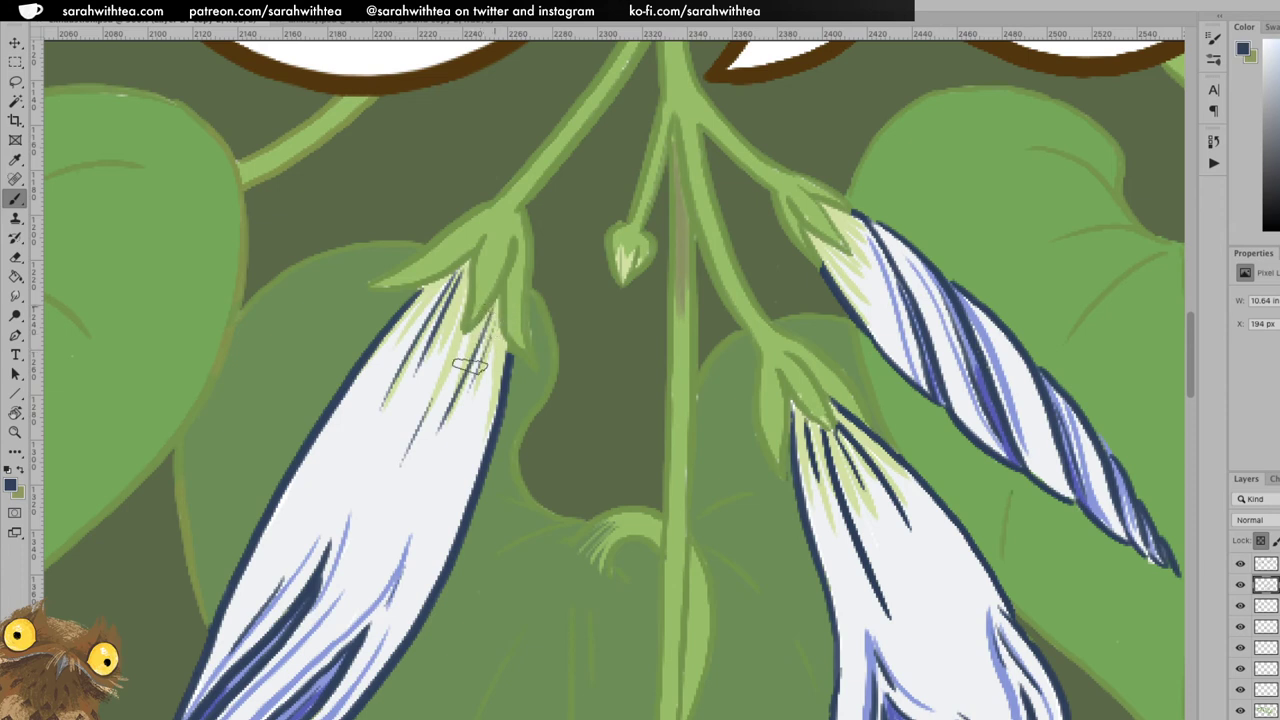
left_click(530, 252, "alt")
left_click(546, 178, "alt")
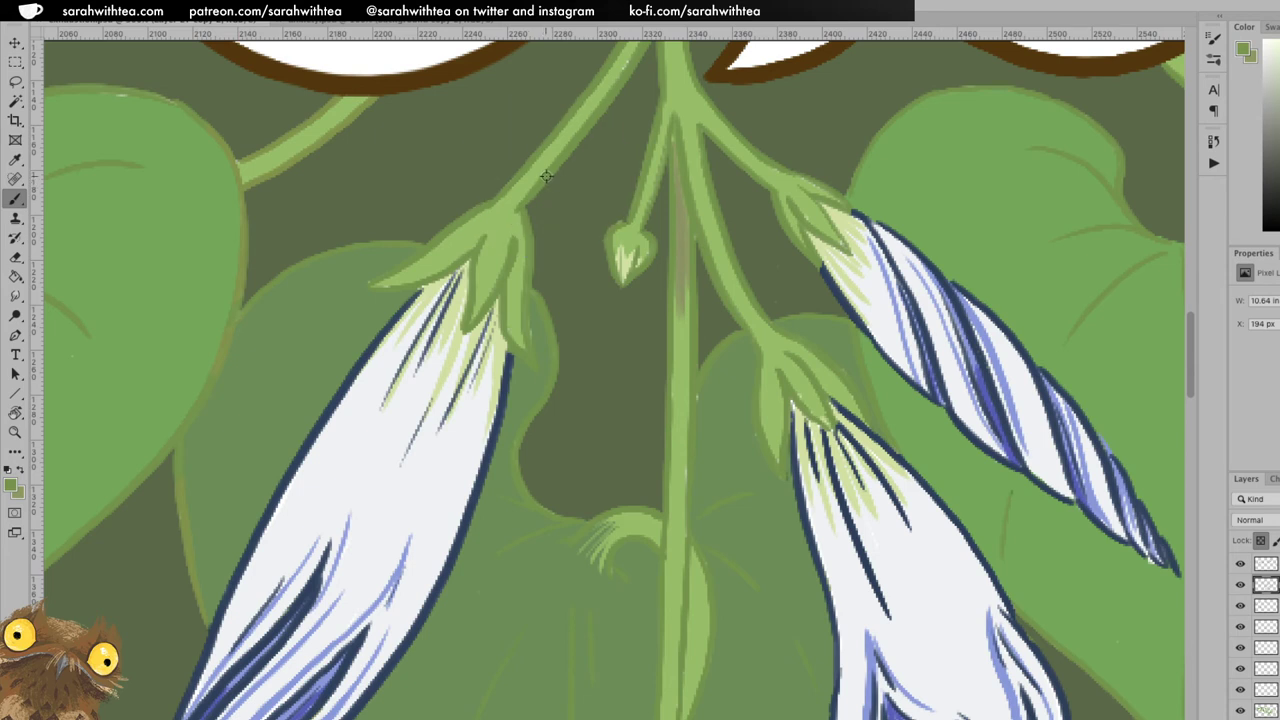
Inspect the heart-shaped leaf below the letters u and s and the surrounding vines and flowers at a wider view.
left_click_drag(514, 240, 829, 214)
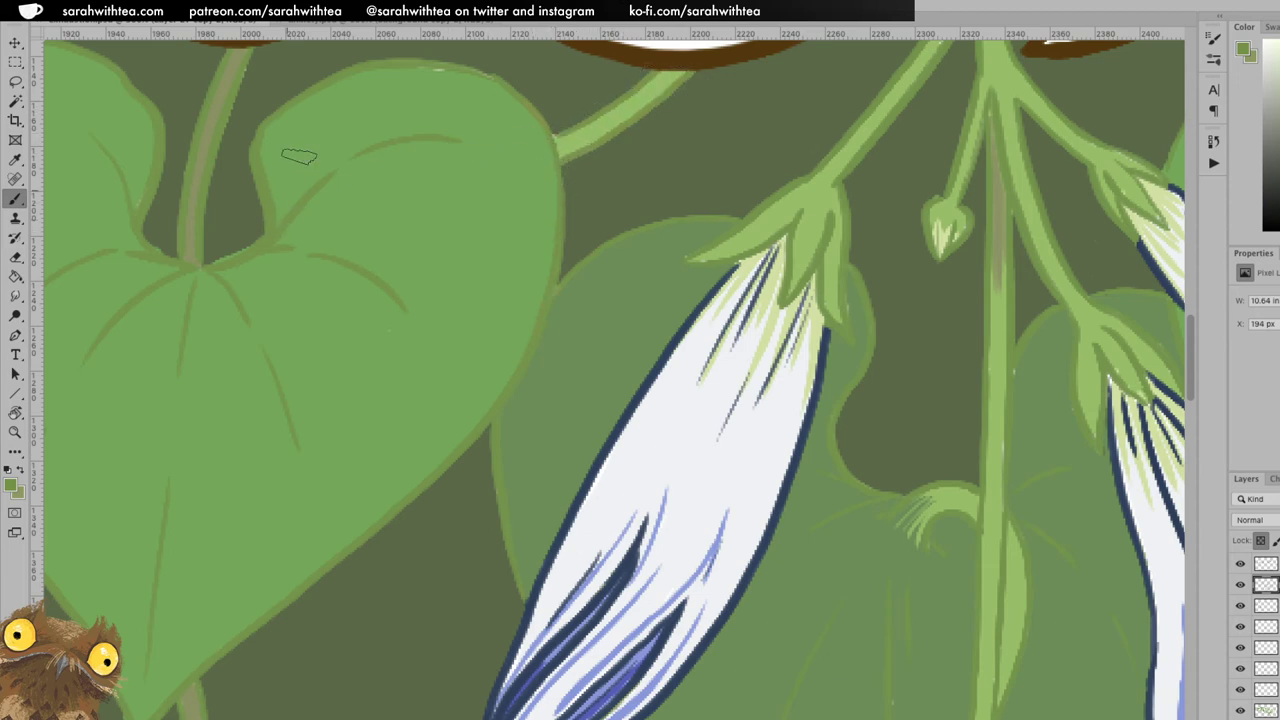
scroll(343, 366, "down", 3)
scroll(343, 366, "left", 4)
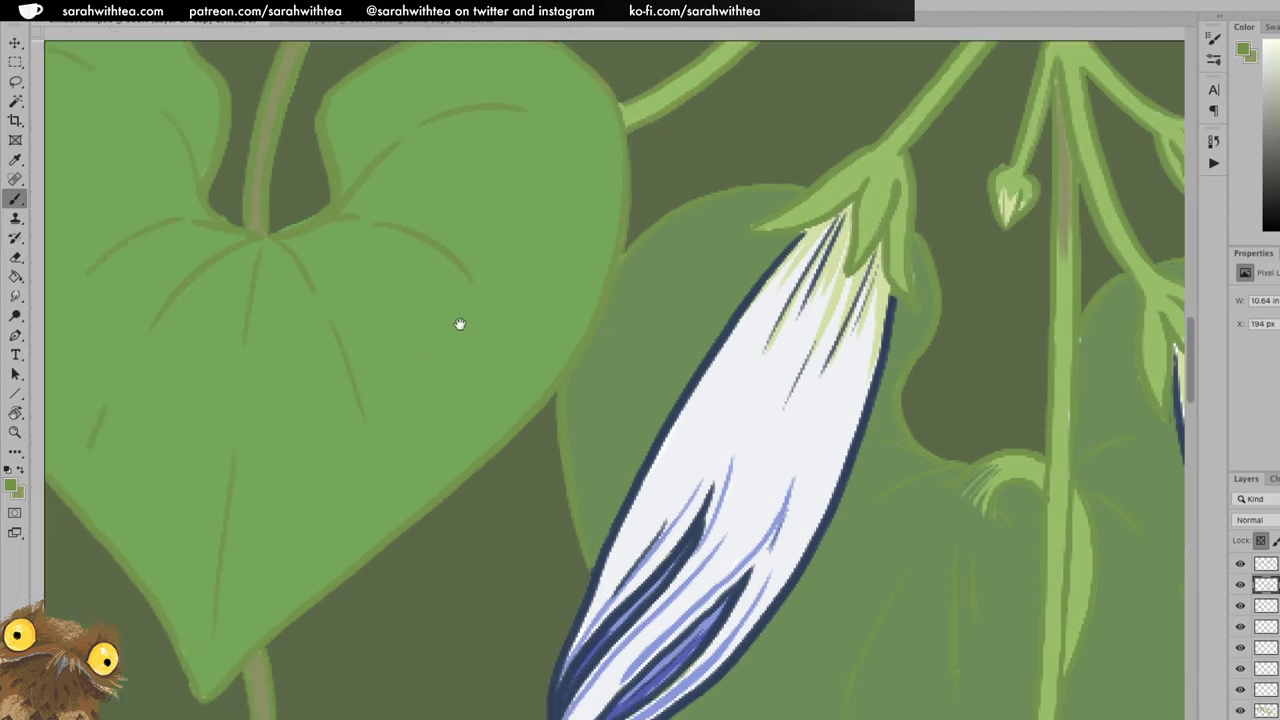
key("z")
left_click(449, 531, "alt")
left_click(461, 542, "alt")
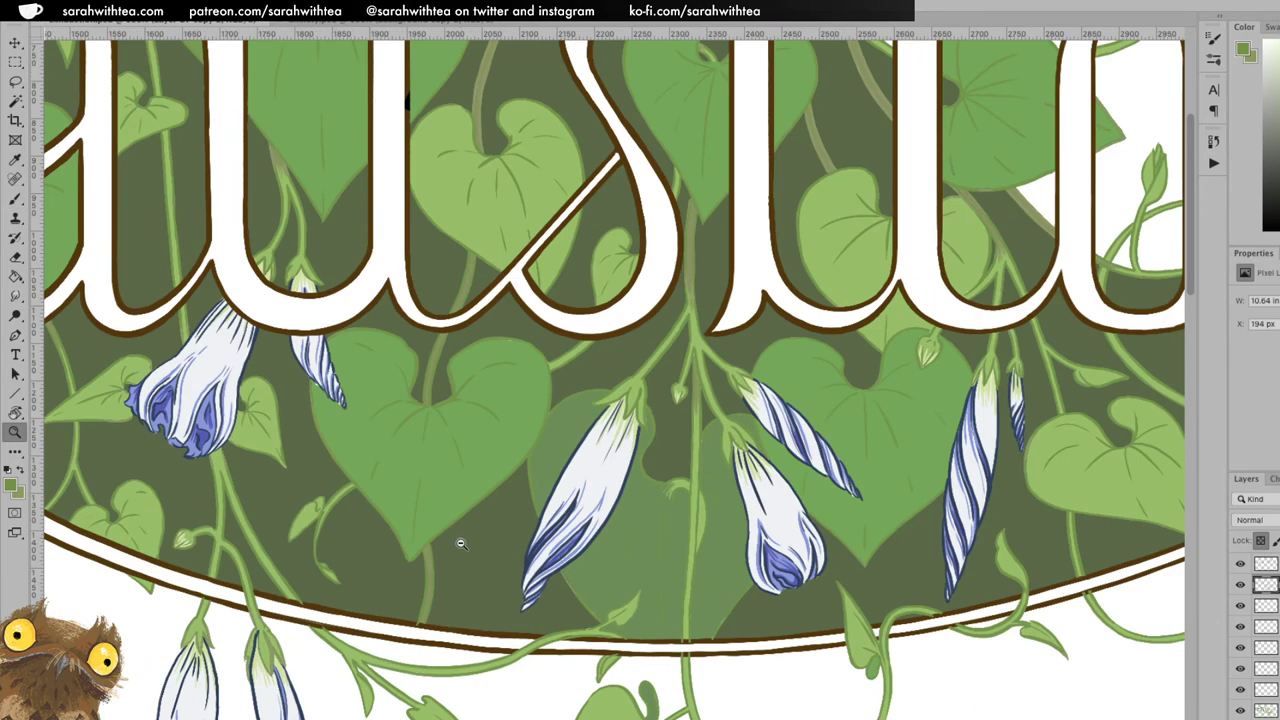
Inspect the stems, leaf outlines and veins below the letters a, u and s and outside the border at close and wide views.
left_click(410, 443)
key("b")
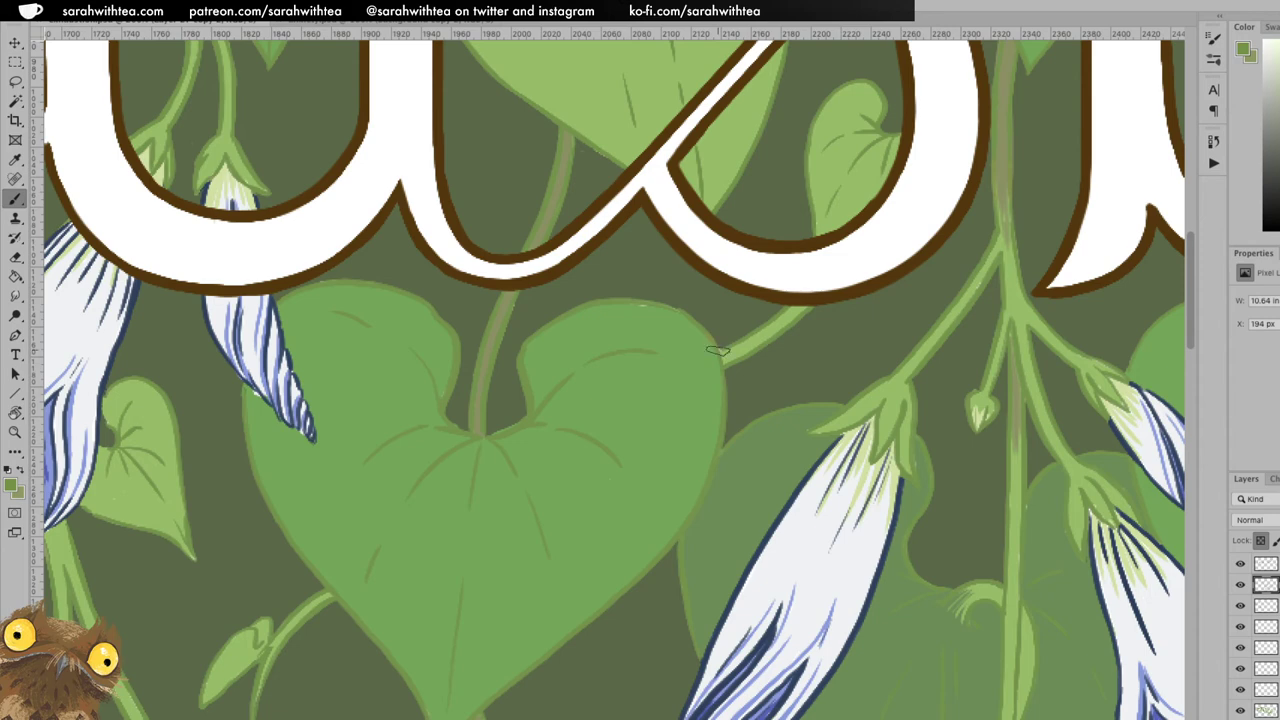
left_click_drag(460, 440, 765, 227)
left_click_drag(570, 443, 604, 218)
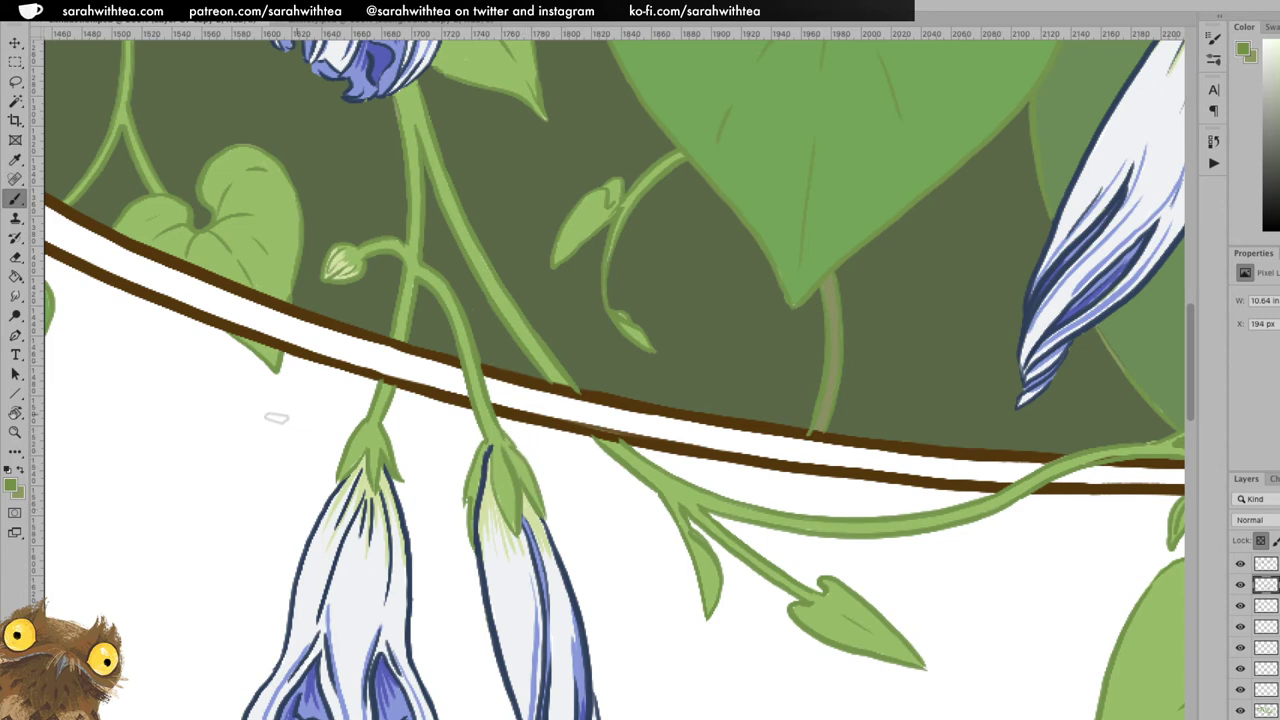
left_click_drag(347, 418, 874, 432)
left_click_drag(508, 412, 731, 426)
key("z")
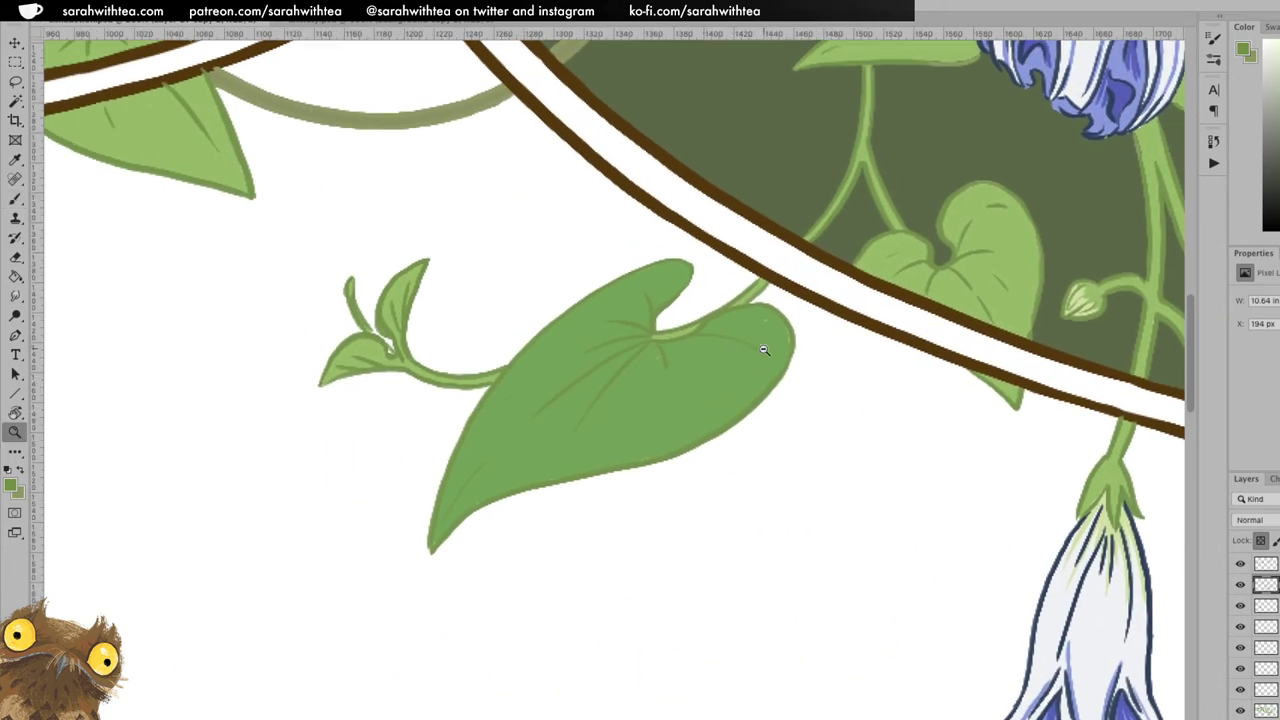
left_click(764, 350, "alt")
left_click(767, 360, "alt")
left_click_drag(754, 354, 653, 411)
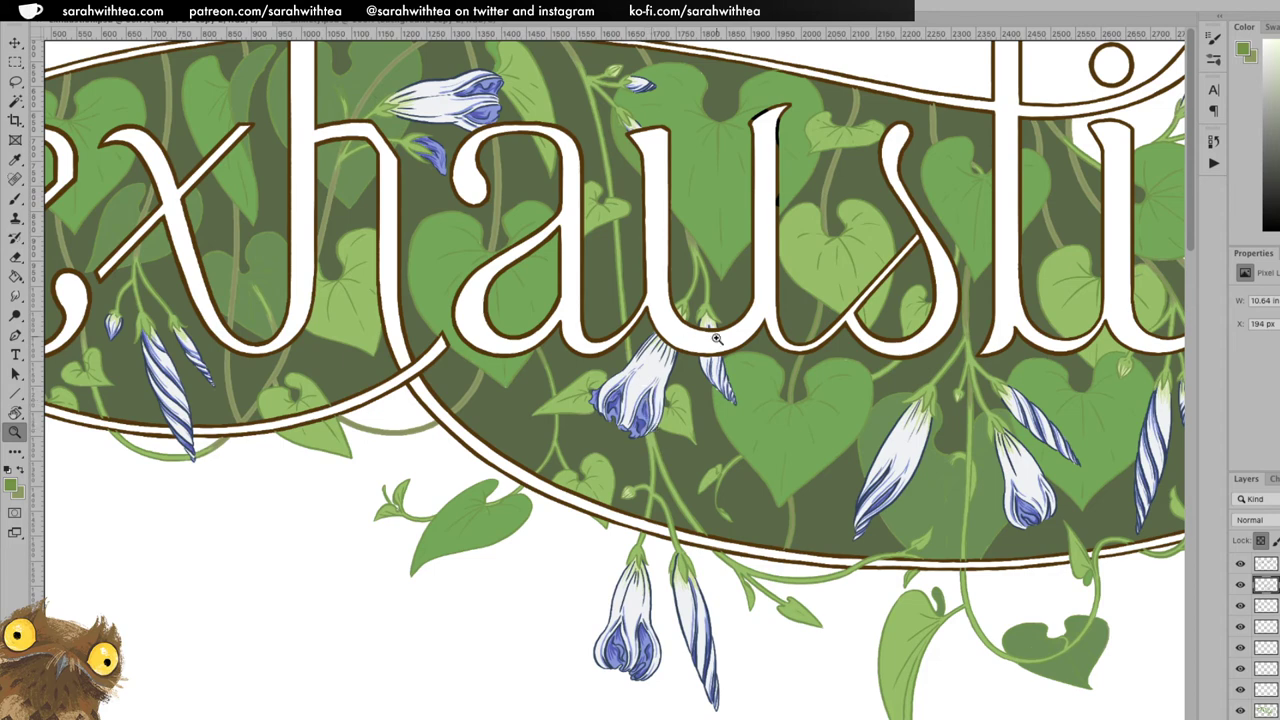
left_click(690, 433, "alt")
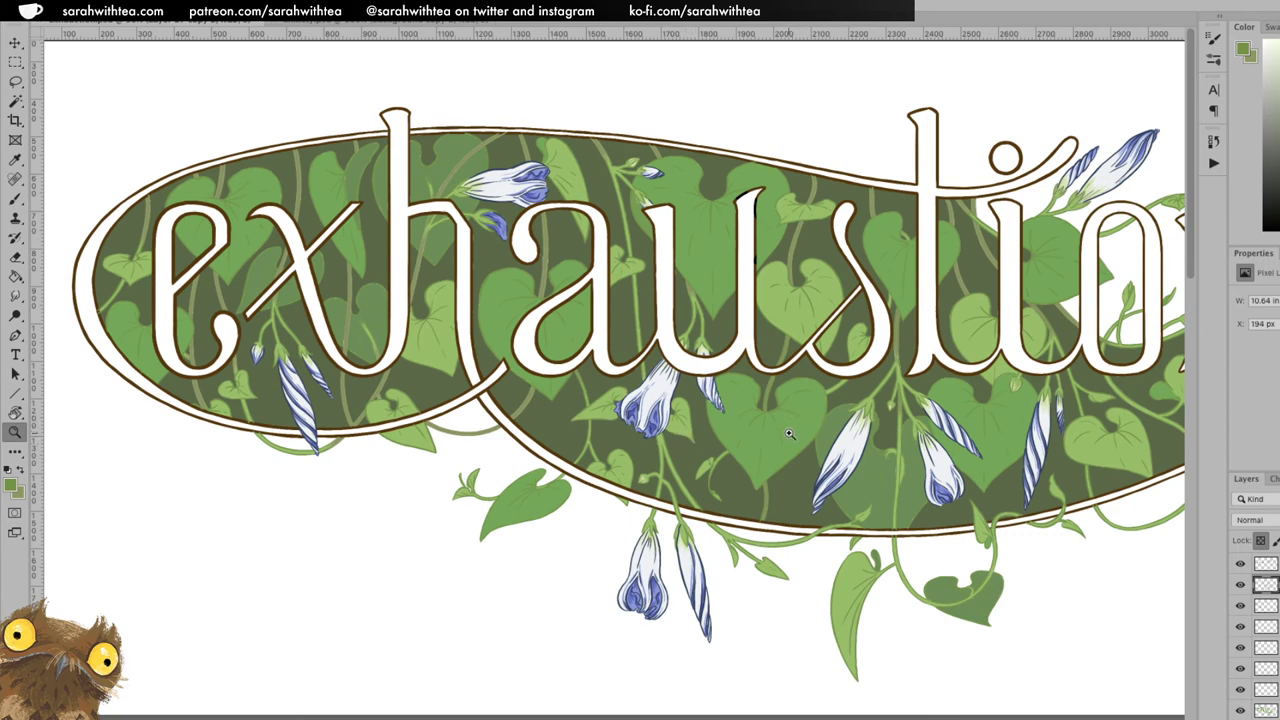
left_click_drag(687, 305, 711, 321)
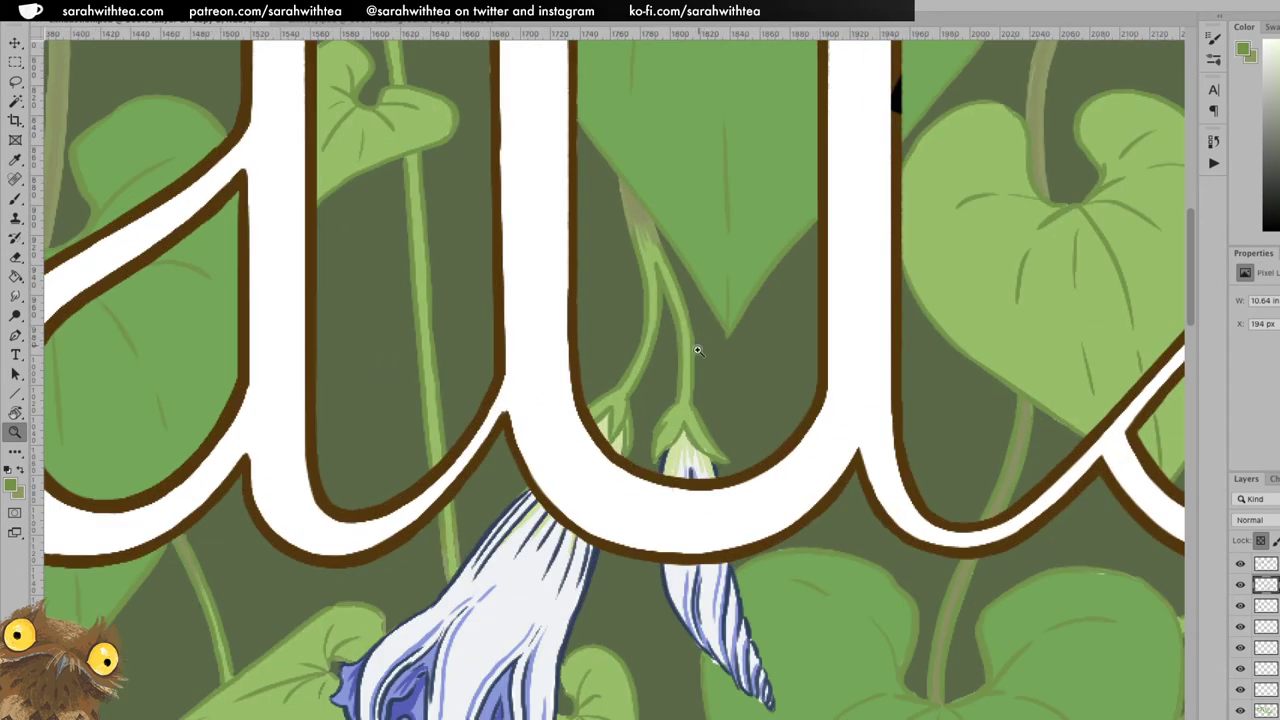
left_click(890, 354, "alt")
left_click_drag(960, 354, 732, 369)
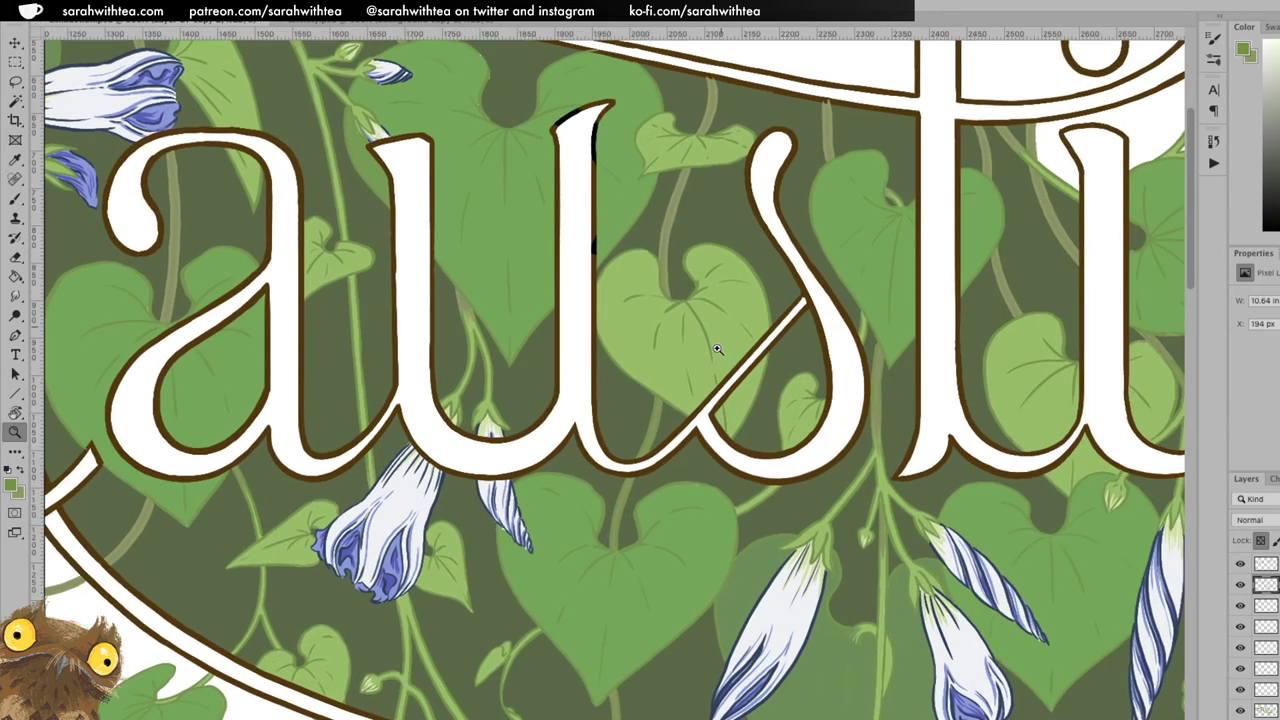
Touch up the background stems behind the heart-shaped leaf and between the letters s and t in muted olive.
key("b")
key("x")
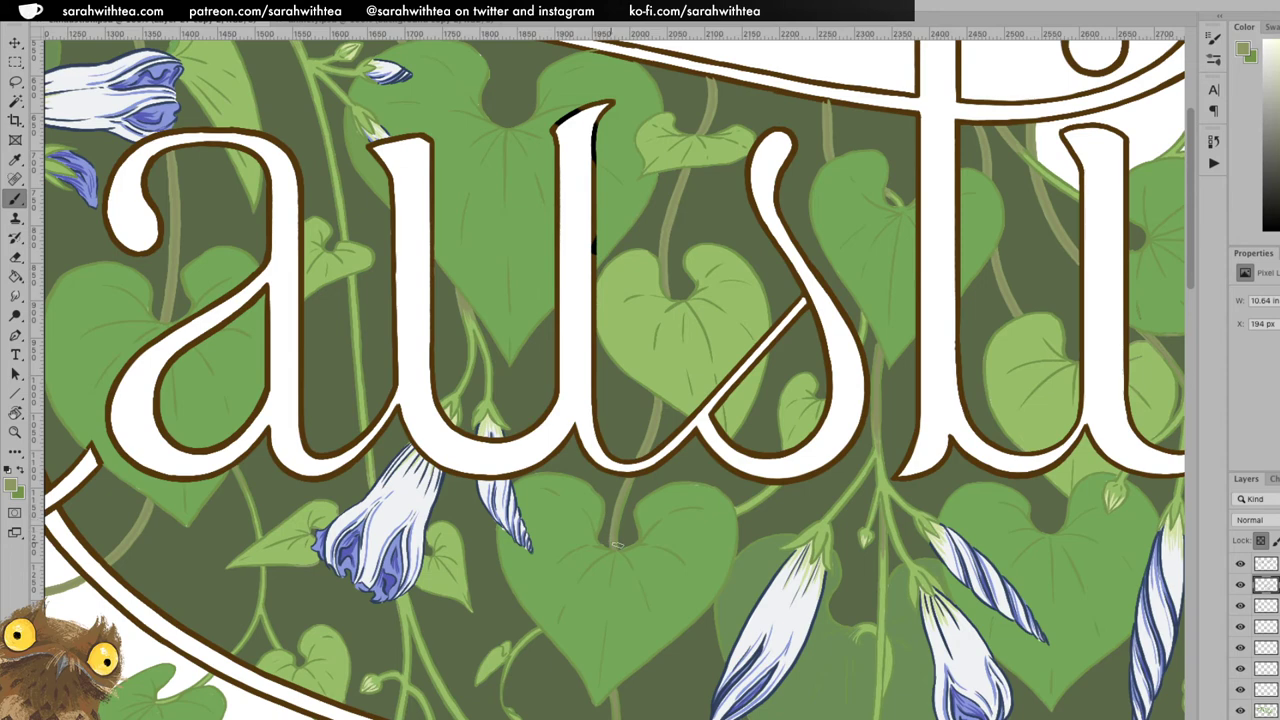
left_click_drag(626, 633, 620, 448)
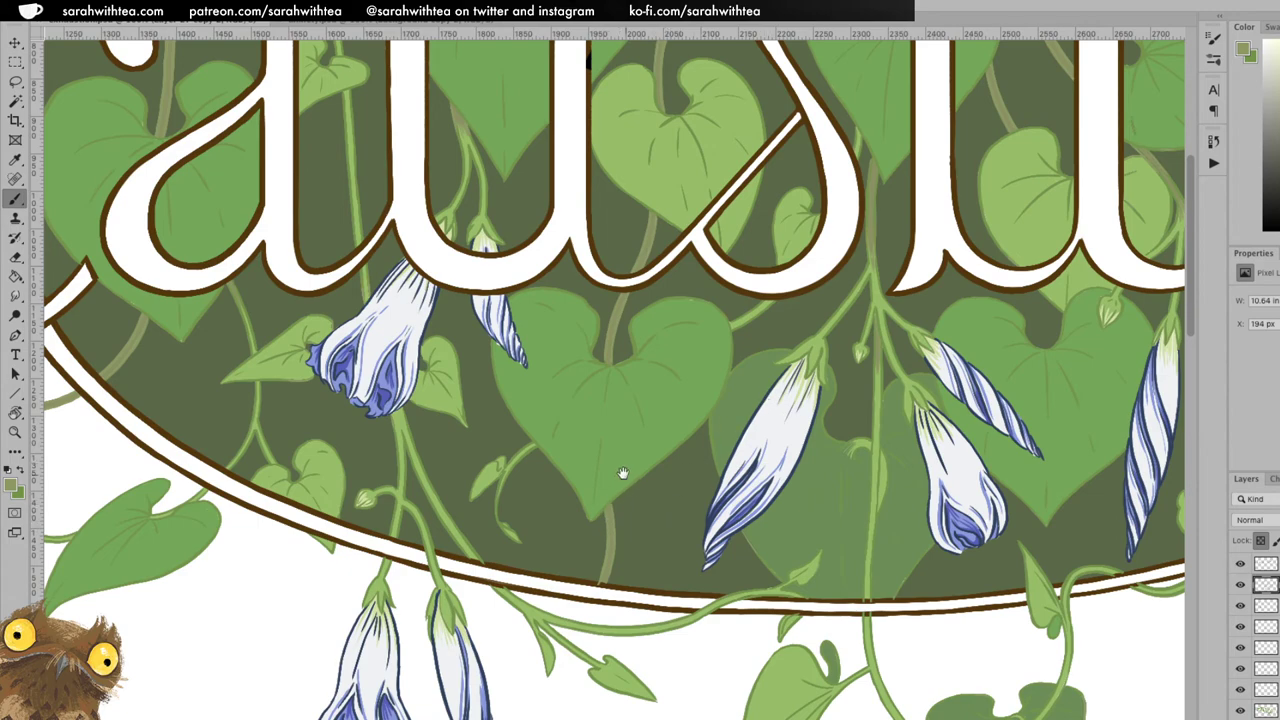
scroll(623, 472, "up", 5)
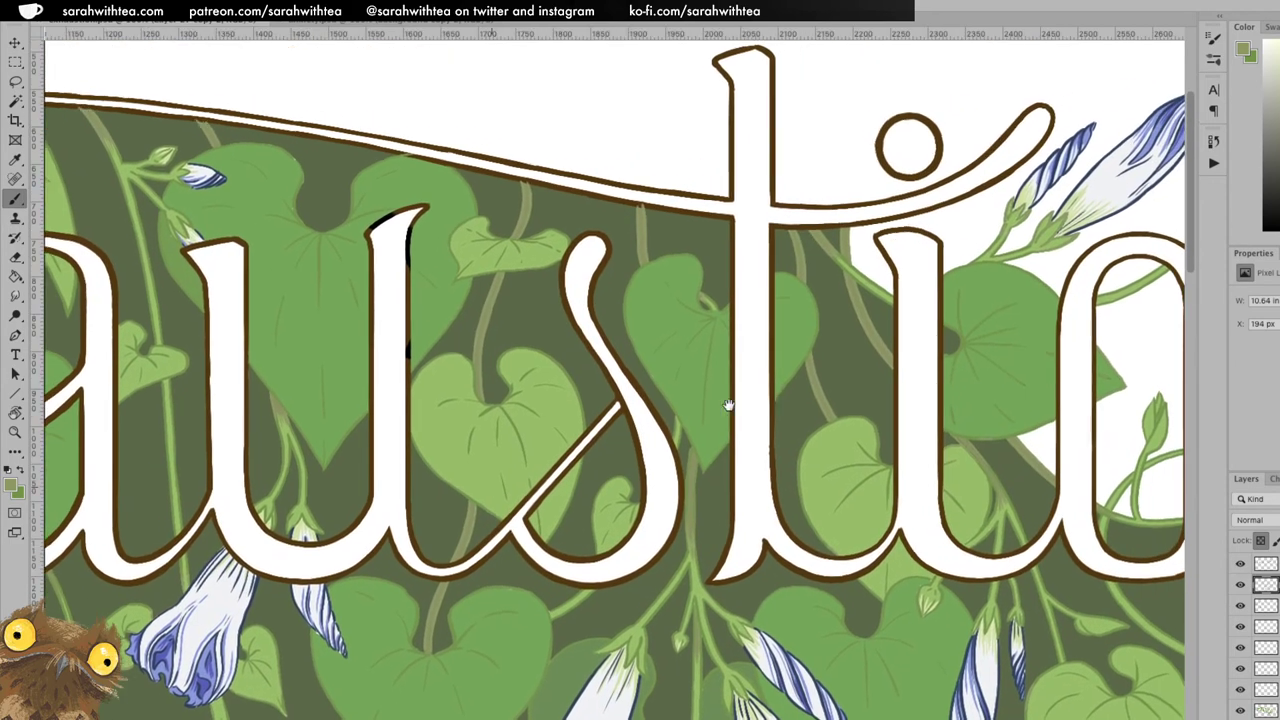
left_click_drag(729, 405, 690, 413)
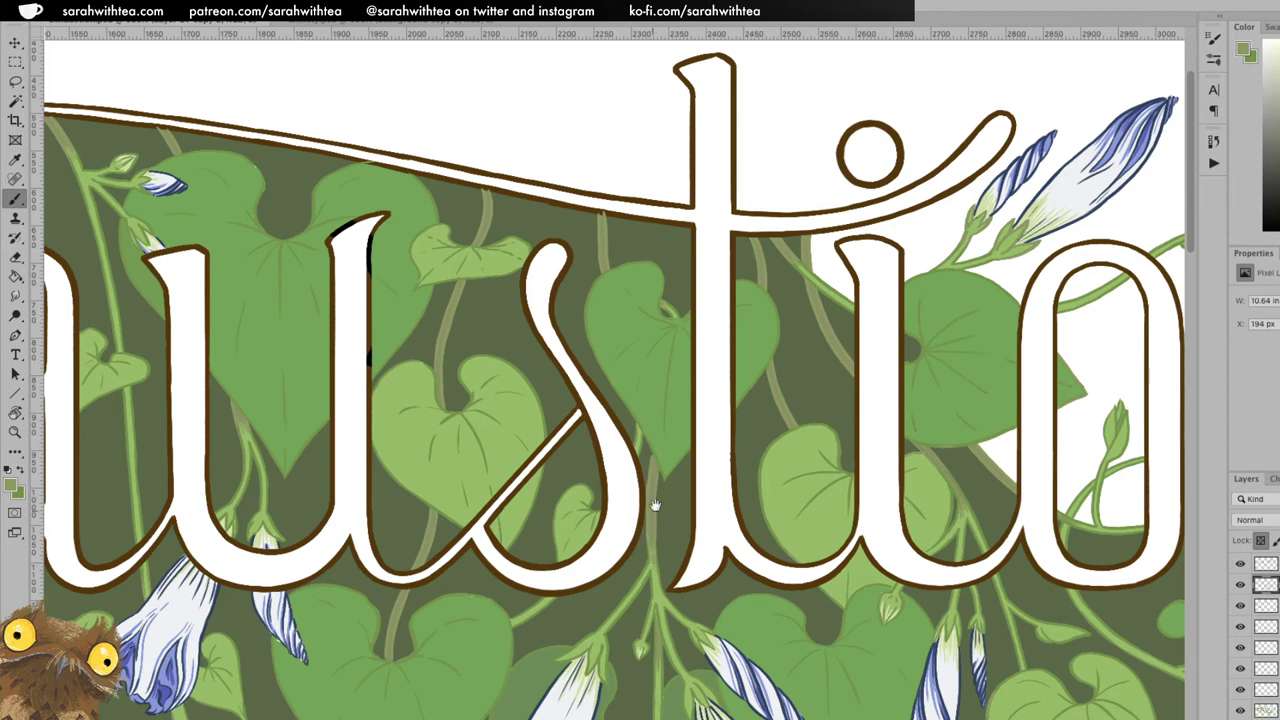
scroll(652, 506, "down", 4)
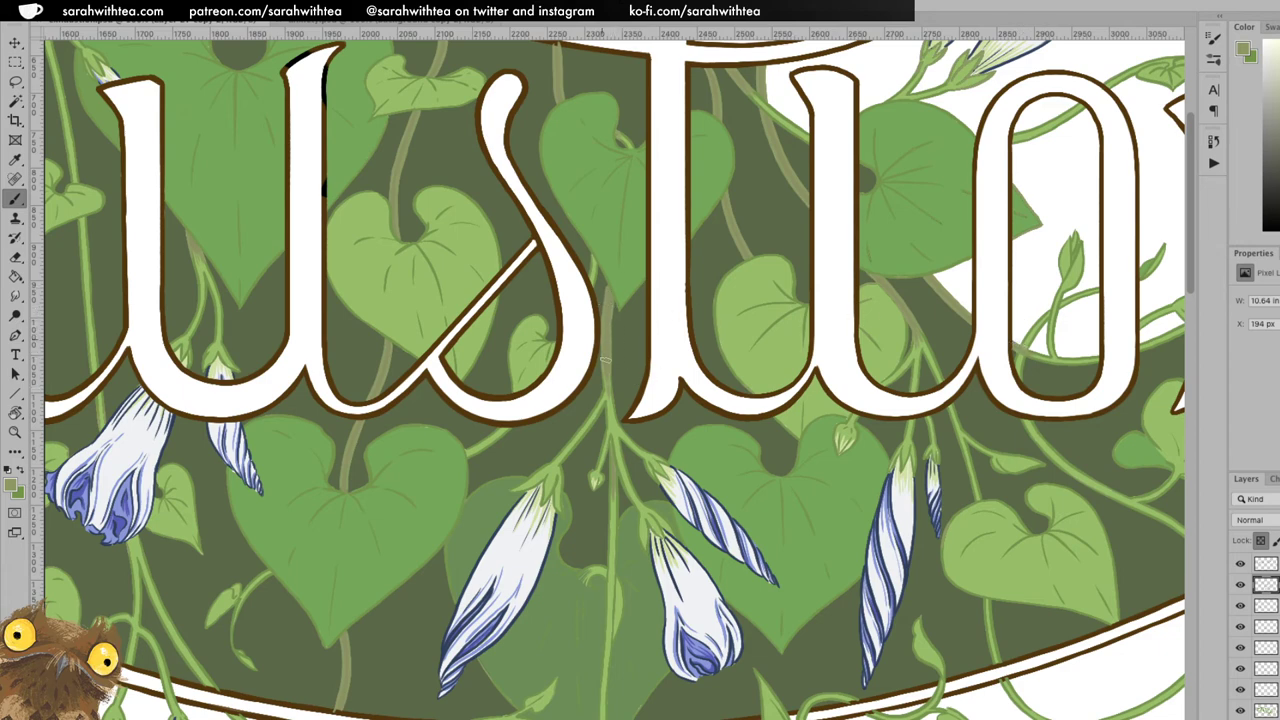
left_click_drag(650, 213, 560, 377)
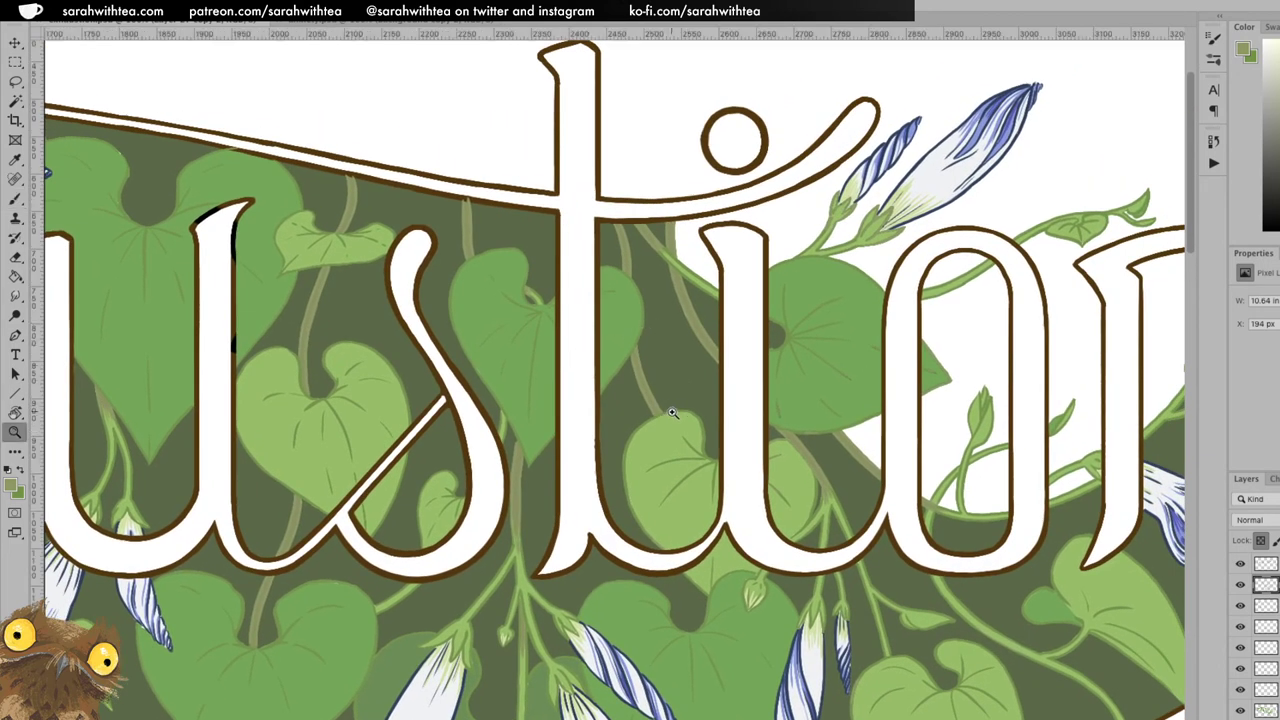
Erase stray line work along the notch of the large round leaf behind the letters i and o.
left_click(681, 410)
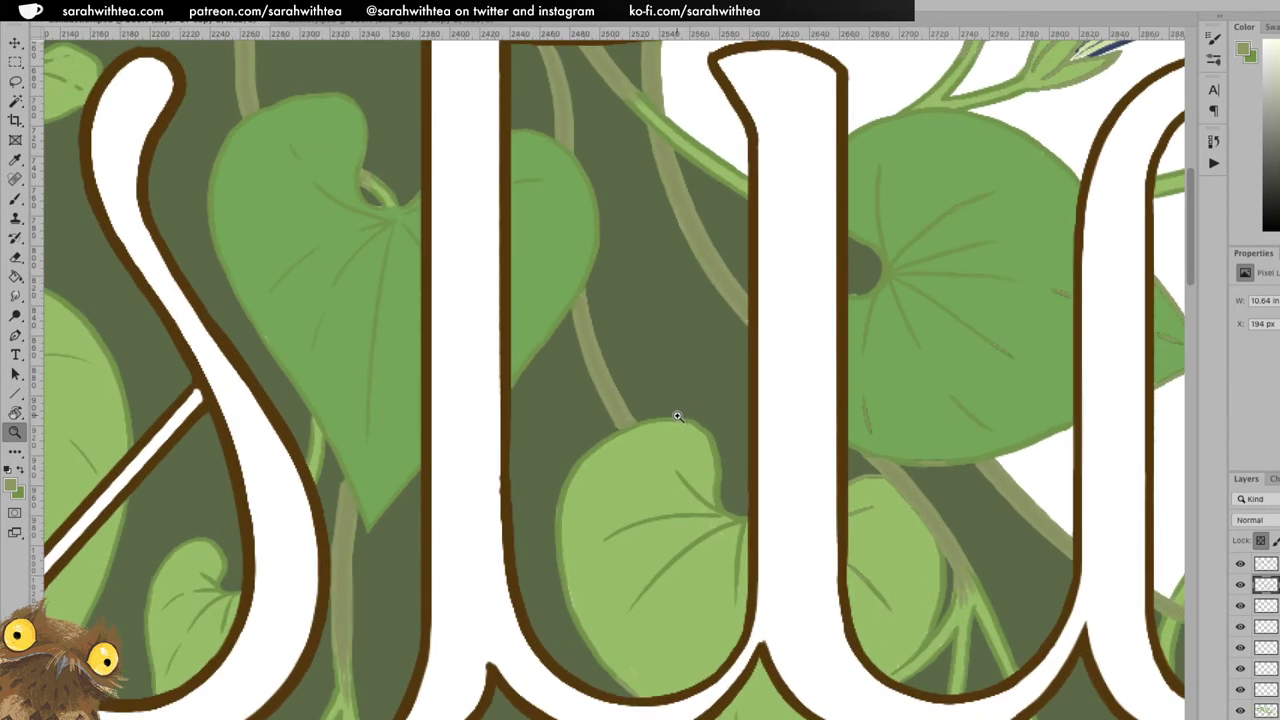
key("b")
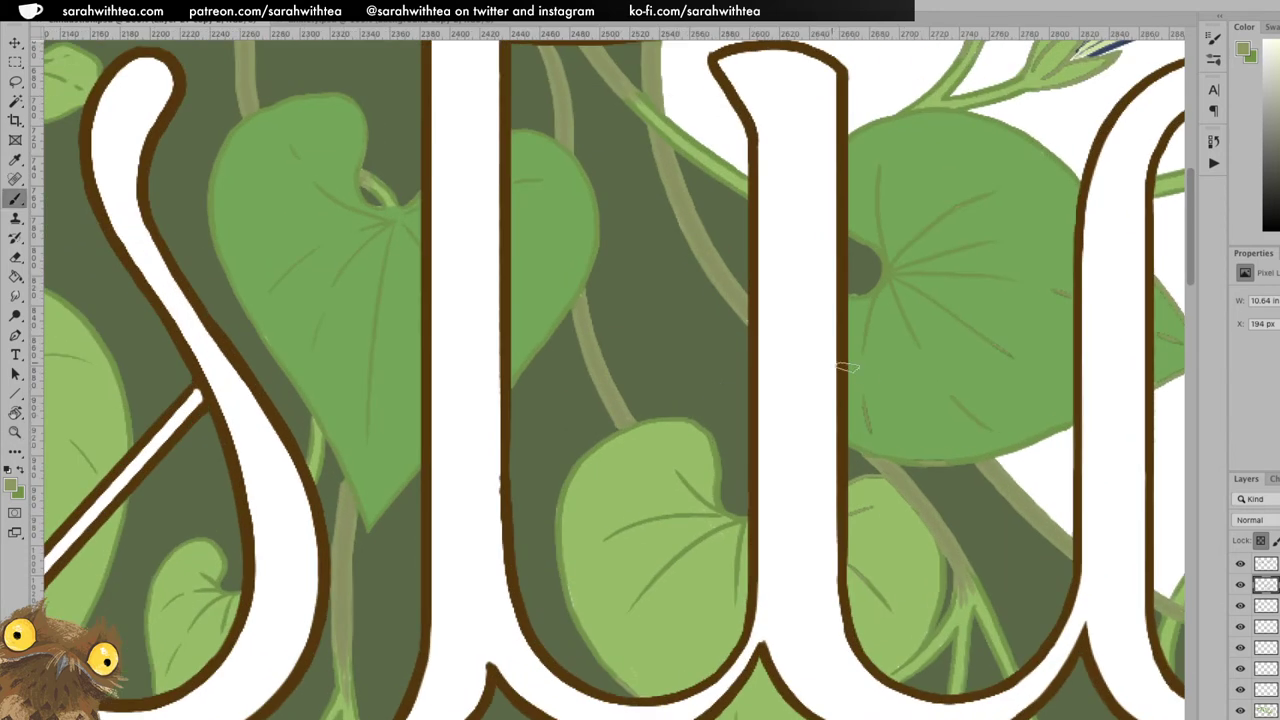
key("e")
left_click_drag(857, 292, 873, 282)
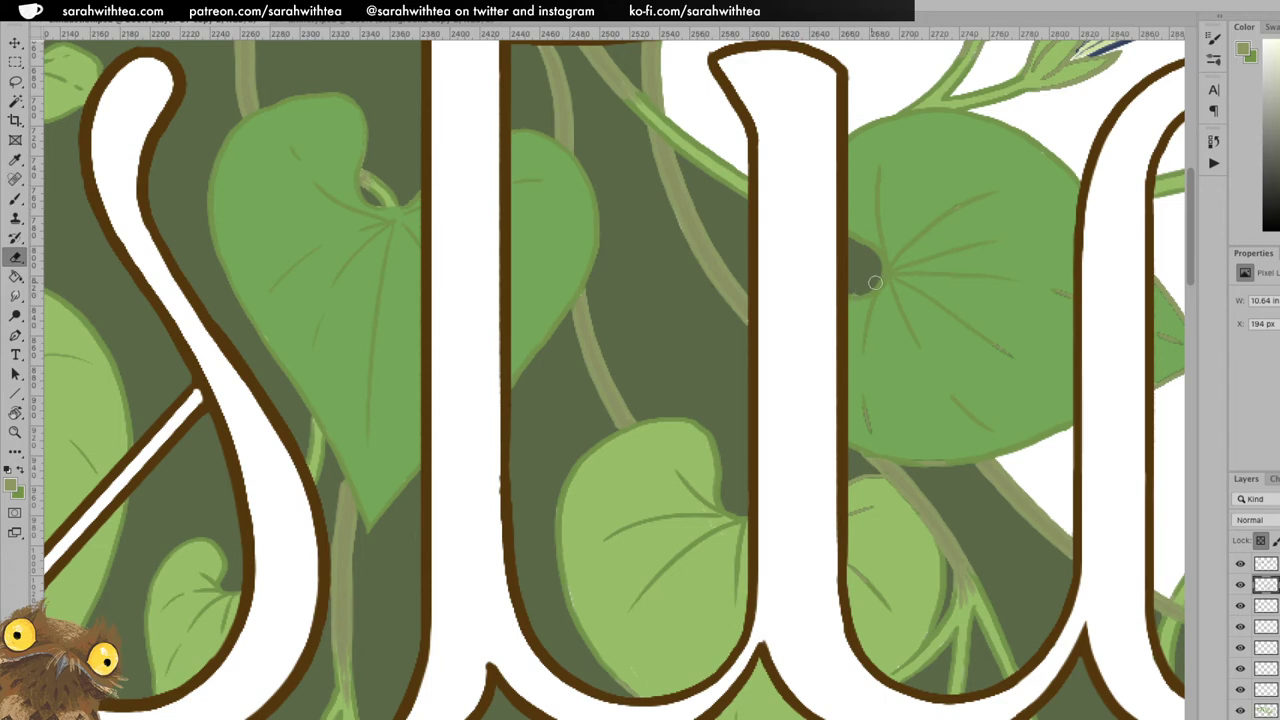
key("b")
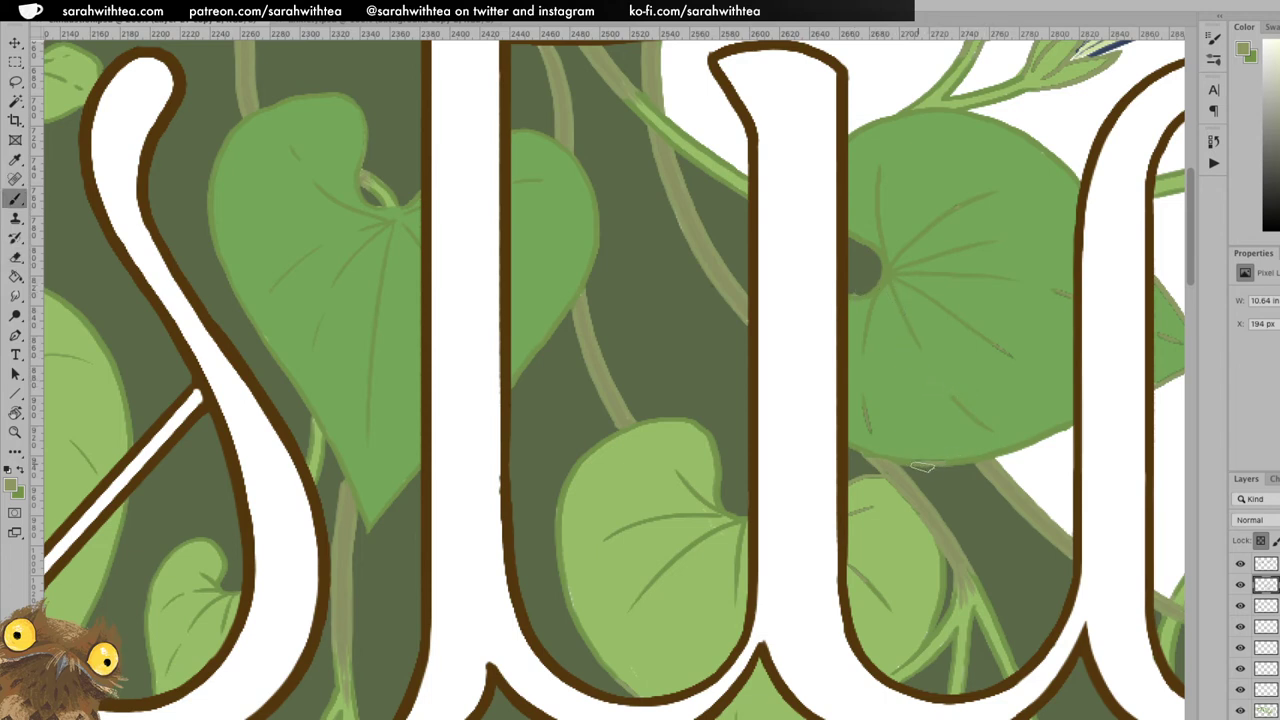
Redraw the veins and pointed tip outline of the round leaf behind the letters i and o in outline green.
key("x")
left_click_drag(722, 509, 631, 276)
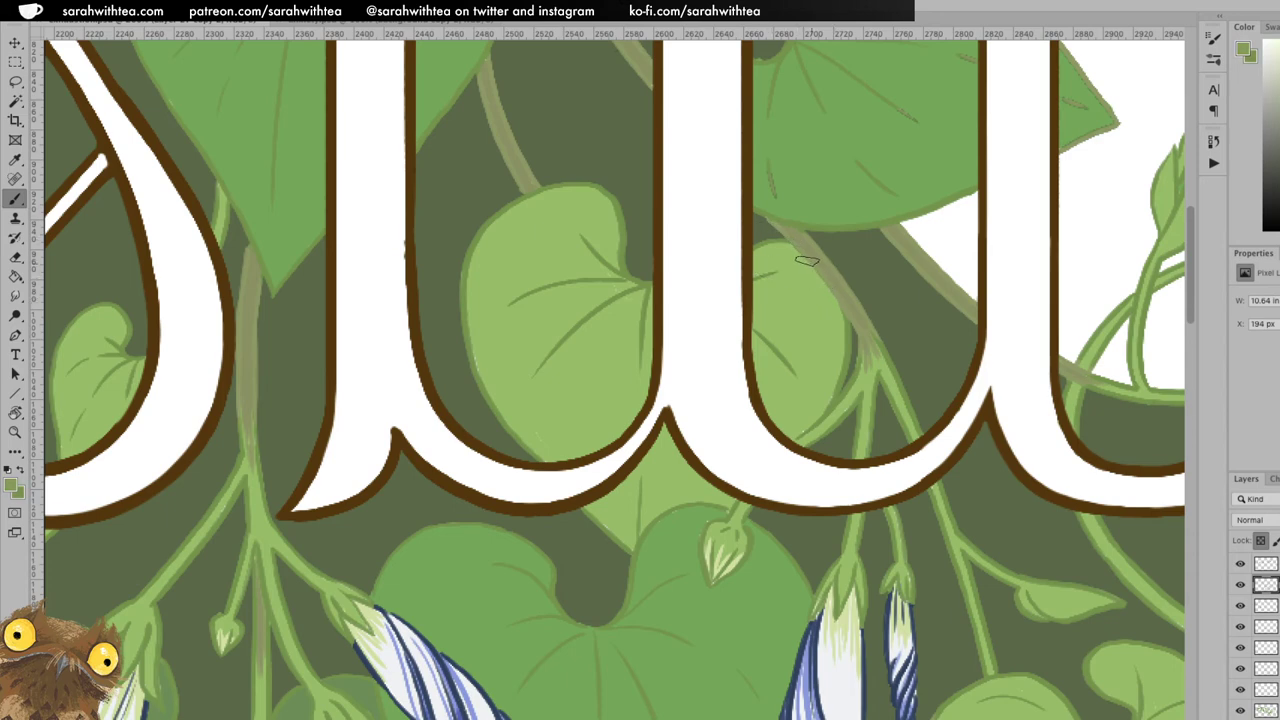
scroll(877, 291, "up", 5)
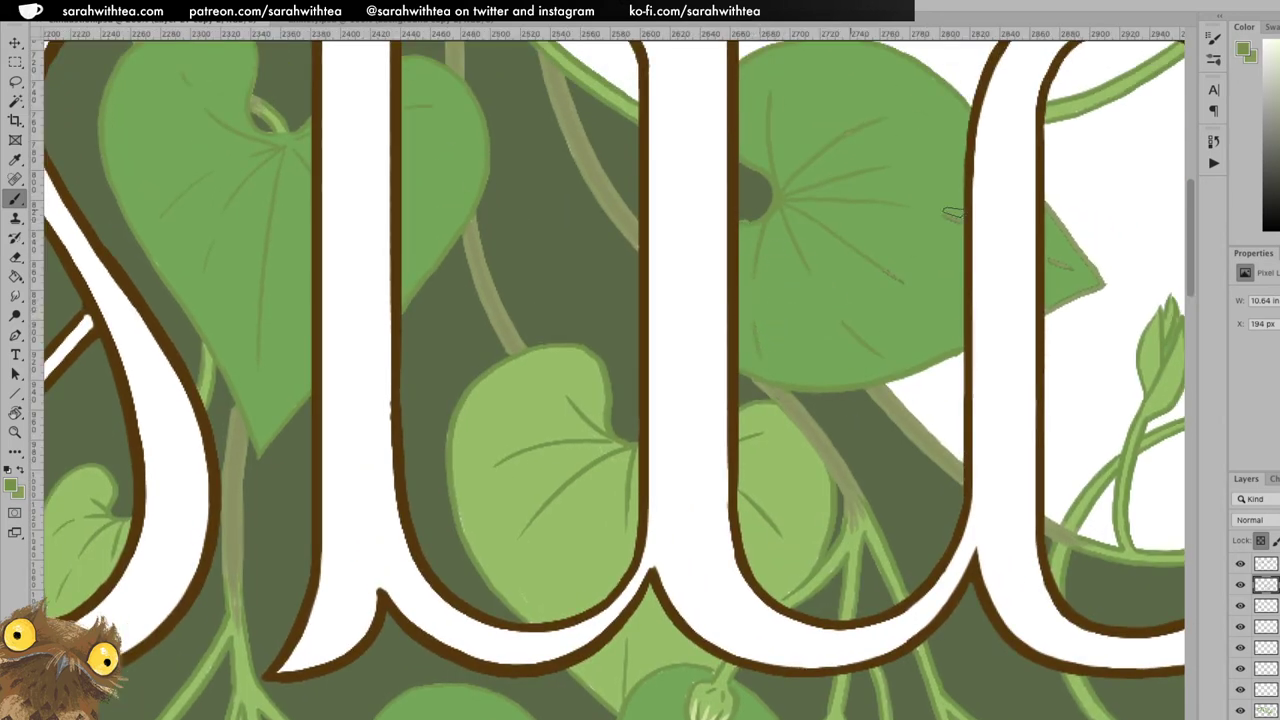
left_click_drag(997, 396, 835, 420)
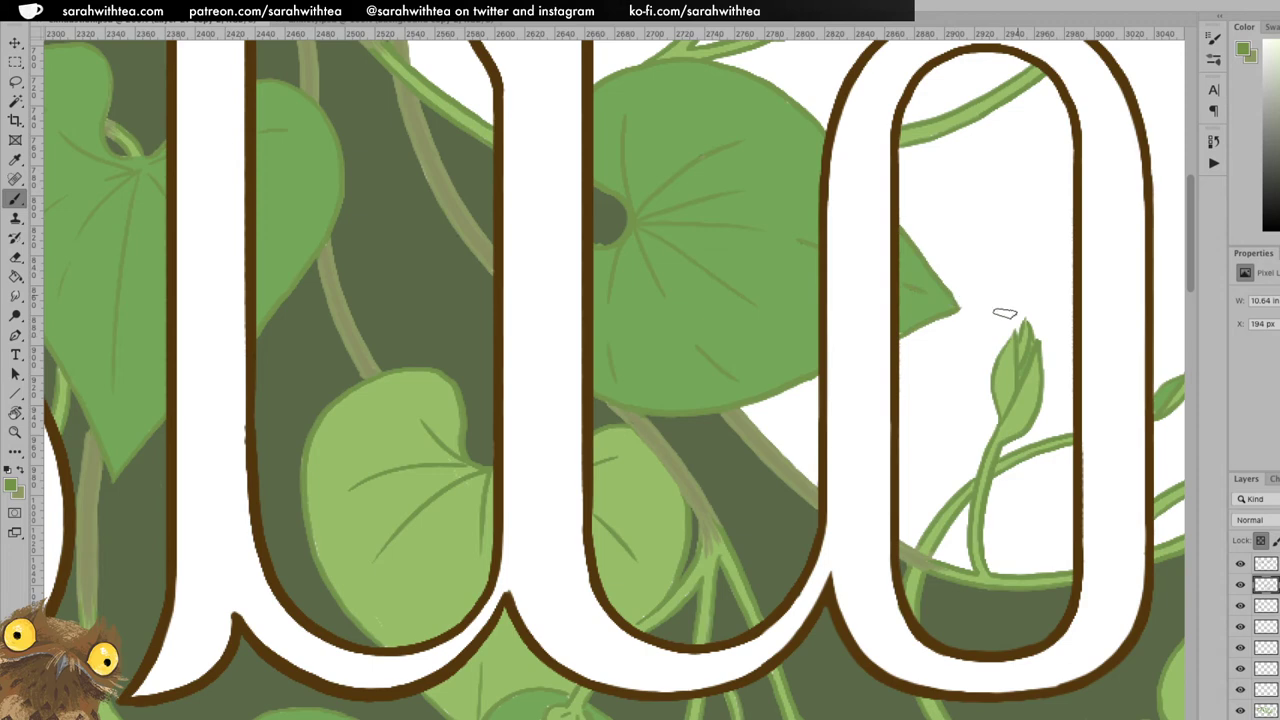
left_click_drag(1009, 364, 802, 509)
left_click_drag(580, 202, 670, 384)
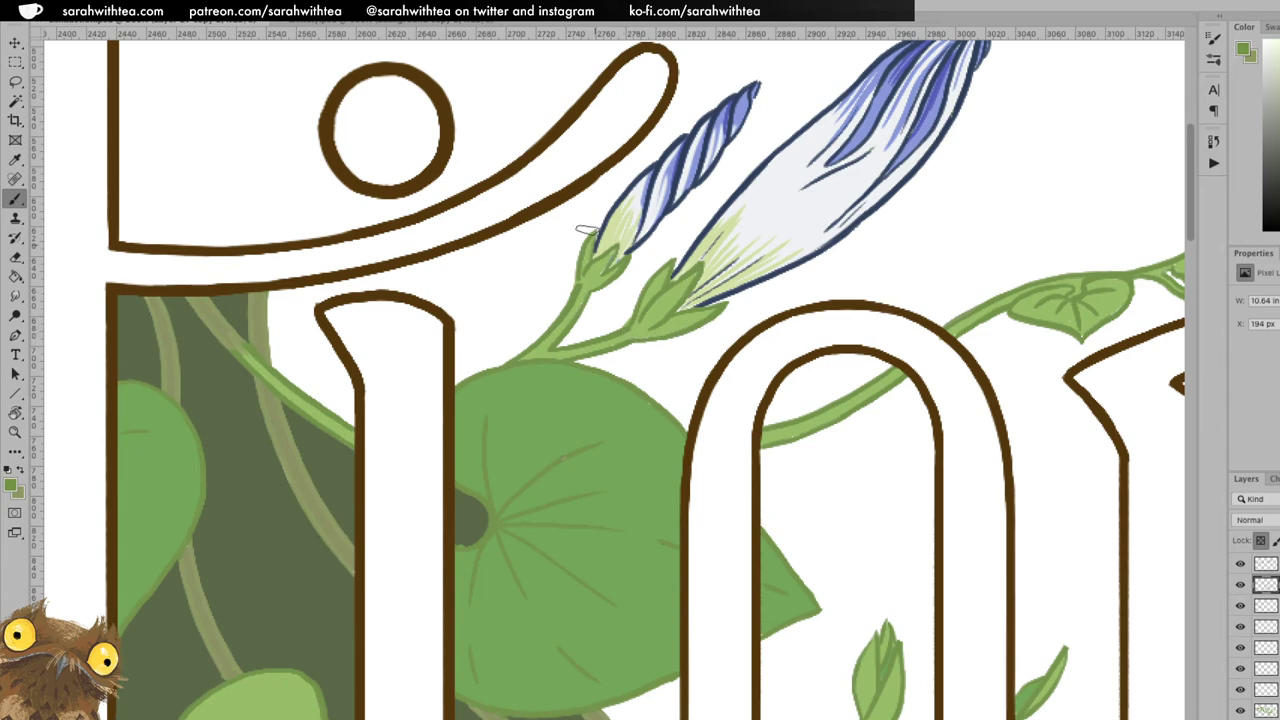
Touch up the main stem between the hanging flowers below the letter t with the muted olive sampled from a background stem.
left_click_drag(1072, 265, 680, 283)
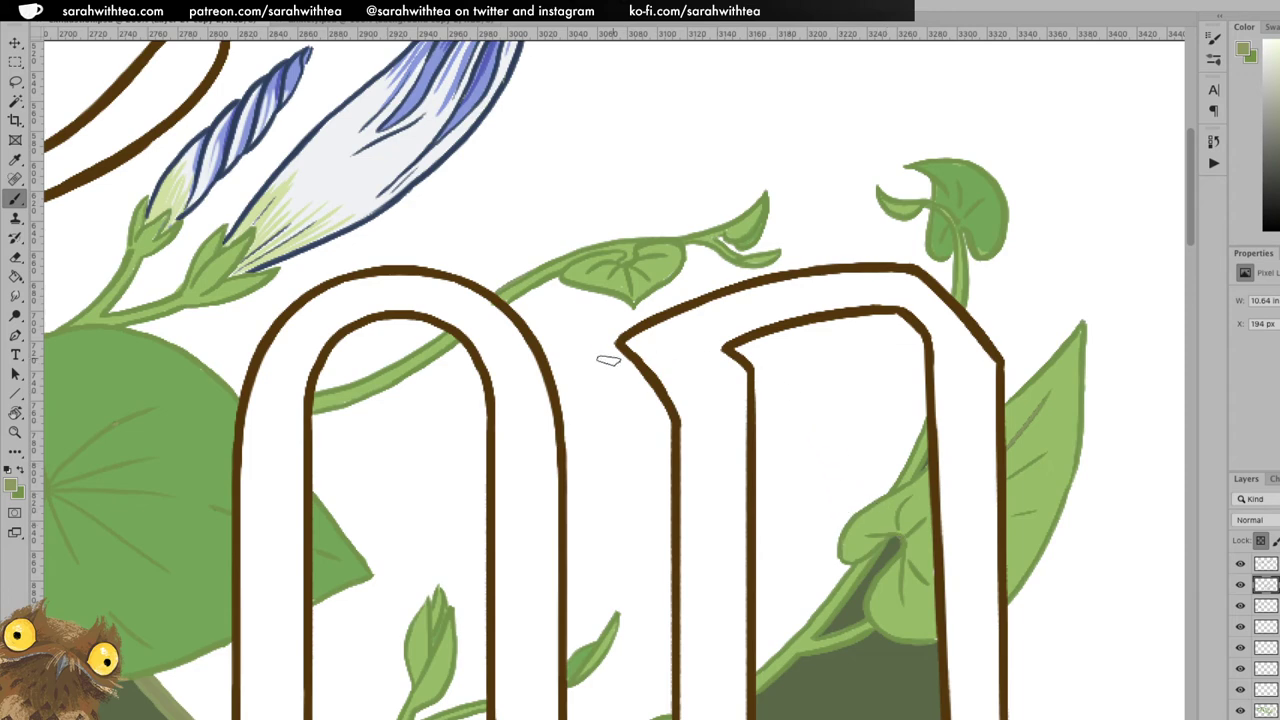
left_click(167, 714, "alt")
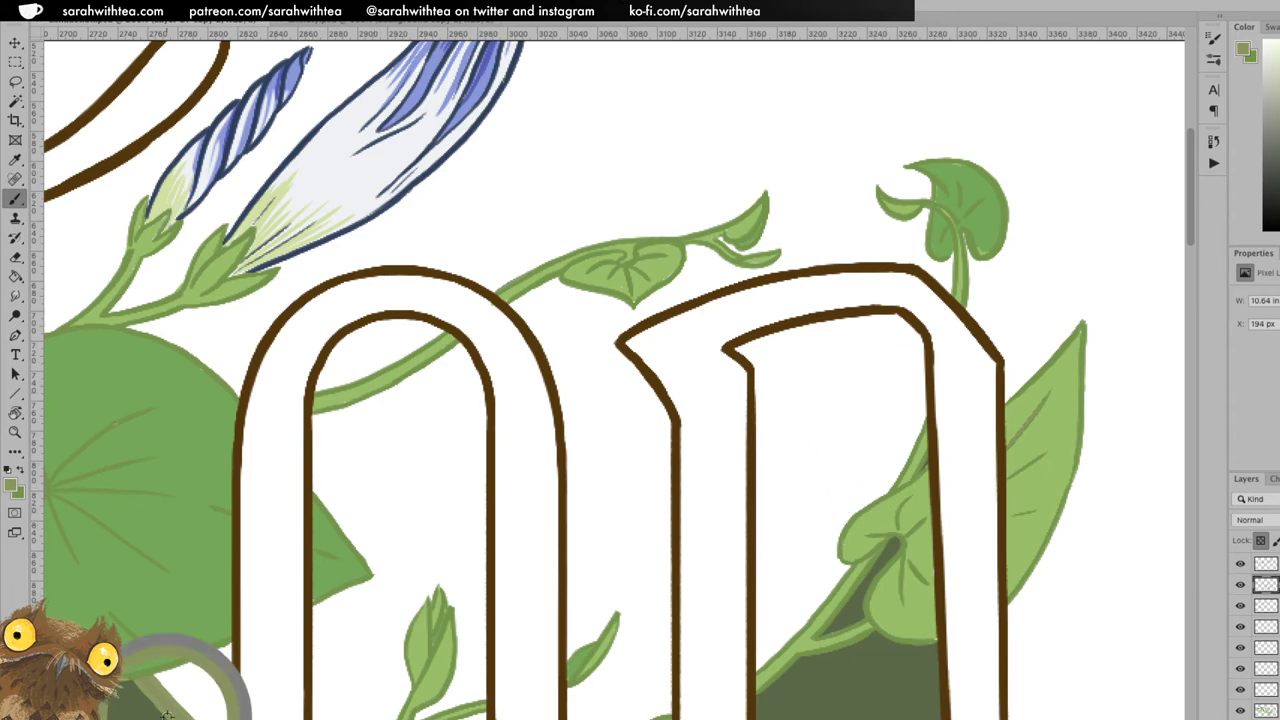
key("z")
left_click(324, 599, "alt")
left_click_drag(422, 556, 876, 353)
left_click(447, 287)
key("b")
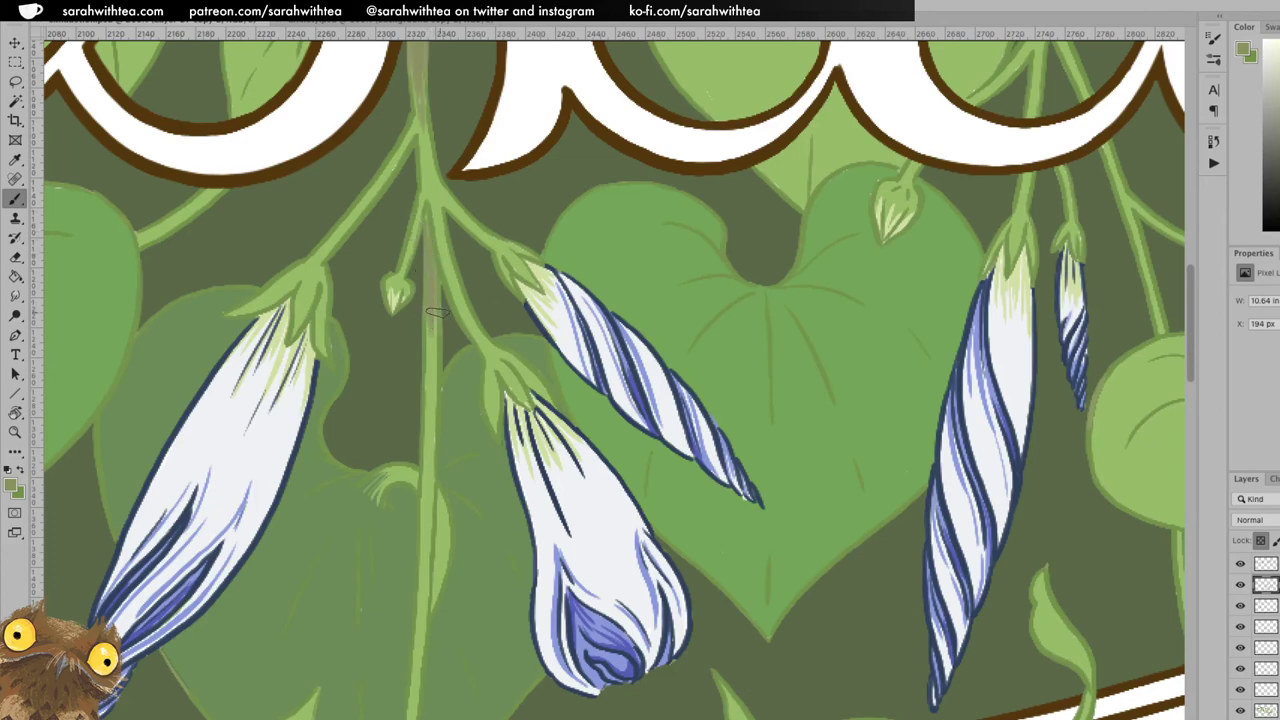
left_click(425, 198)
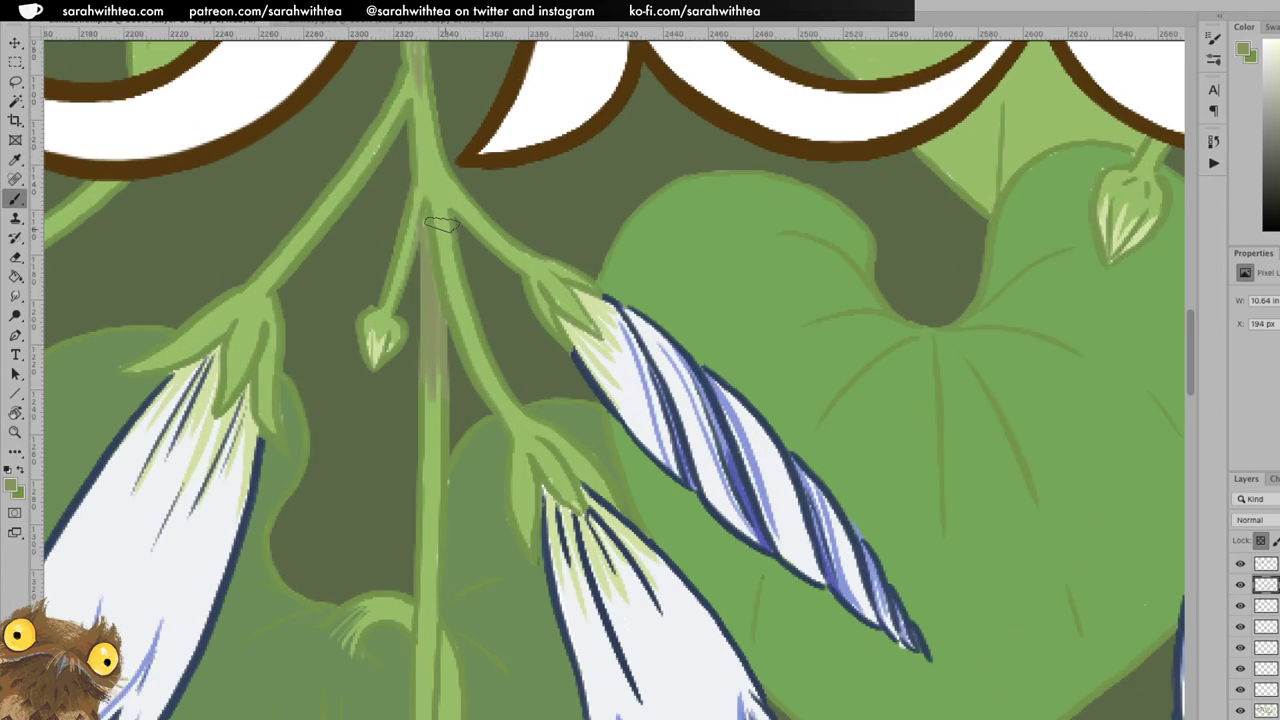
key("c")
key("b")
key("z")
left_click(424, 294, "alt")
left_click(424, 300, "alt")
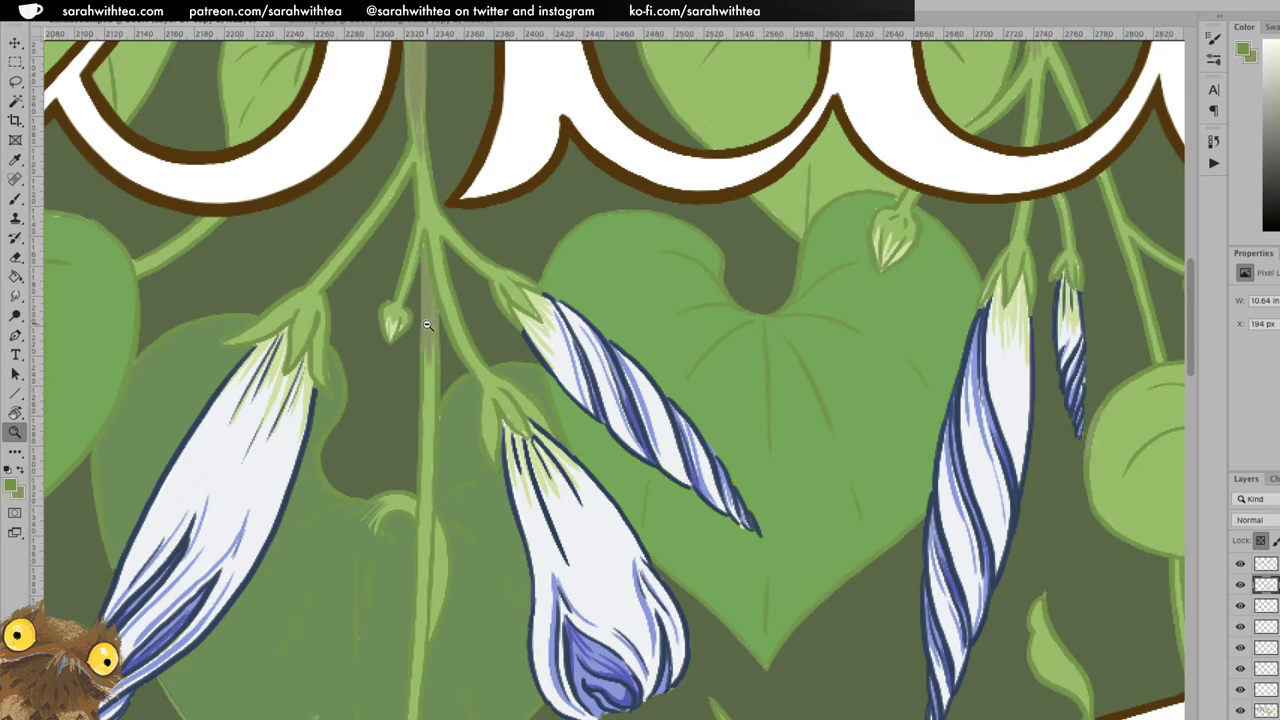
left_click(425, 325, "alt")
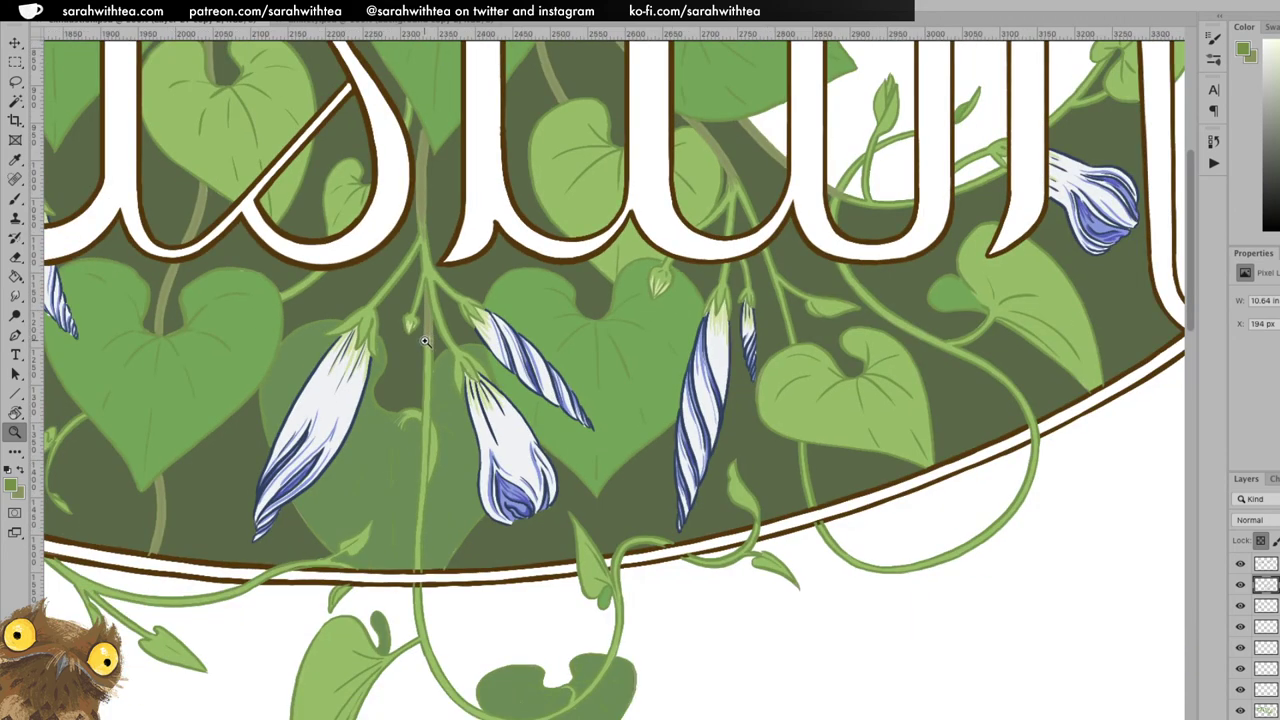
Inspect the retouched main stem among the hanging flowers and the vines around the letters e, x and h.
left_click(430, 345, "alt")
left_click(430, 345, "alt")
left_click_drag(430, 345, 646, 374)
left_click(416, 432)
left_click(416, 432)
left_click(423, 448)
left_click(423, 453, "alt")
left_click_drag(413, 449, 494, 480)
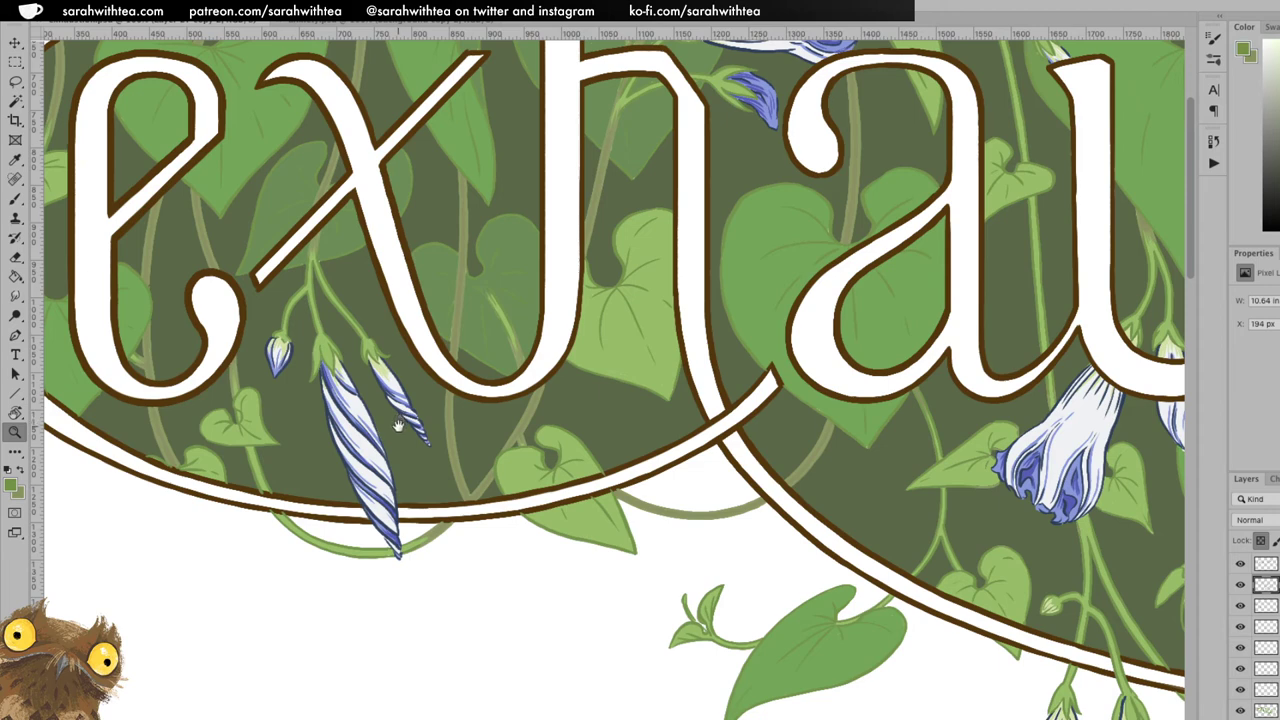
Review the whole lettering from the x to the n, including the vines and flowers hanging below the border.
left_click_drag(404, 418, 477, 443)
scroll(555, 389, "right", 7)
scroll(555, 389, "up", 5)
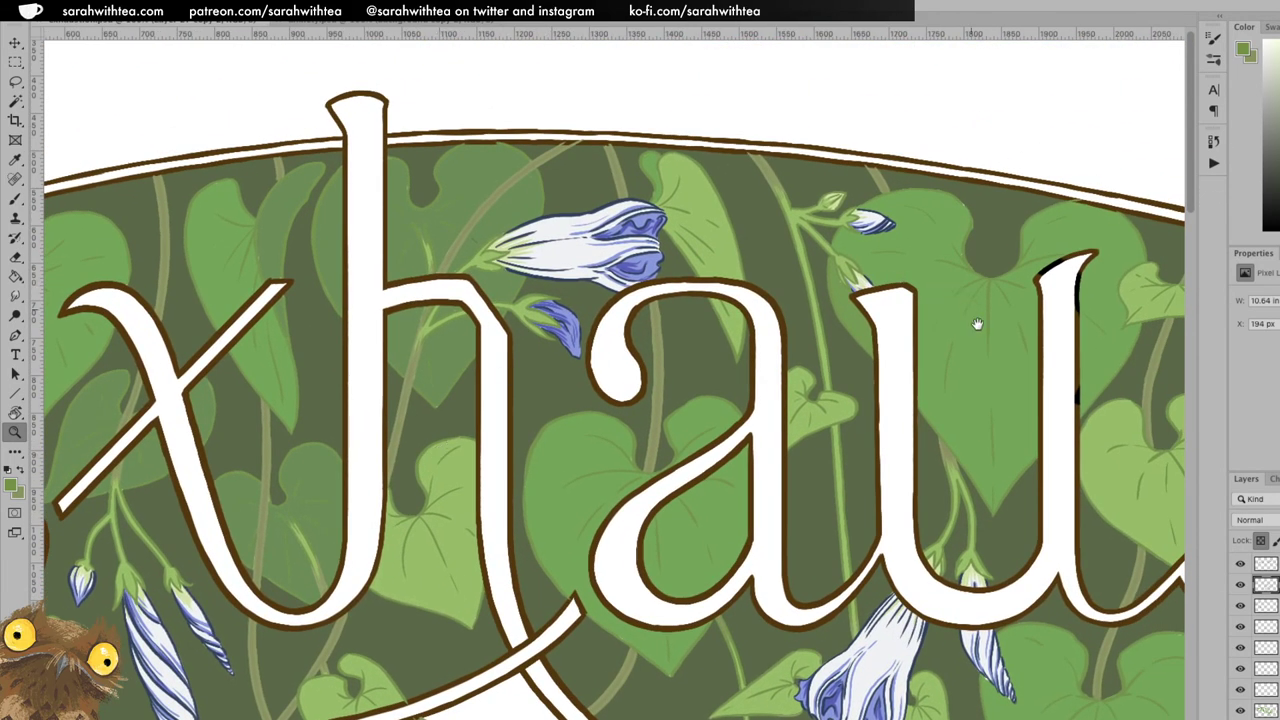
scroll(966, 343, "right", 6)
scroll(966, 343, "down", 2)
scroll(1056, 340, "right", 12)
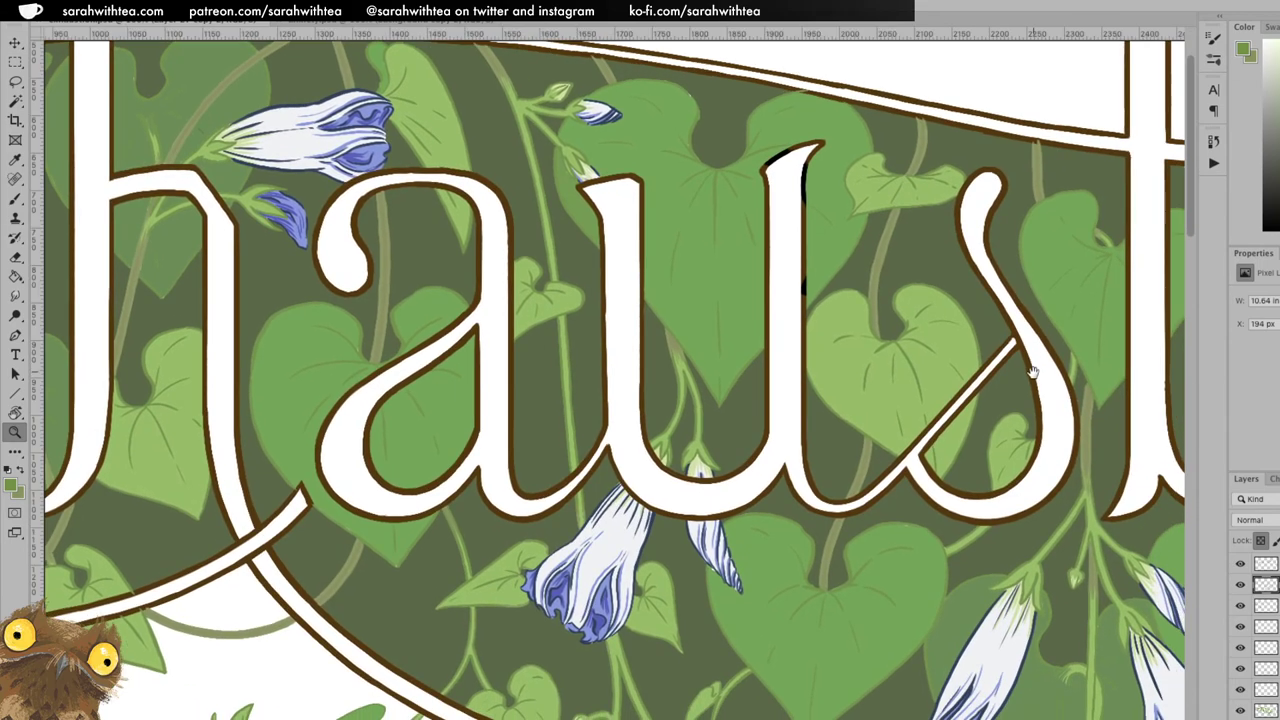
scroll(1056, 340, "down", 1)
scroll(1035, 352, "right", 2)
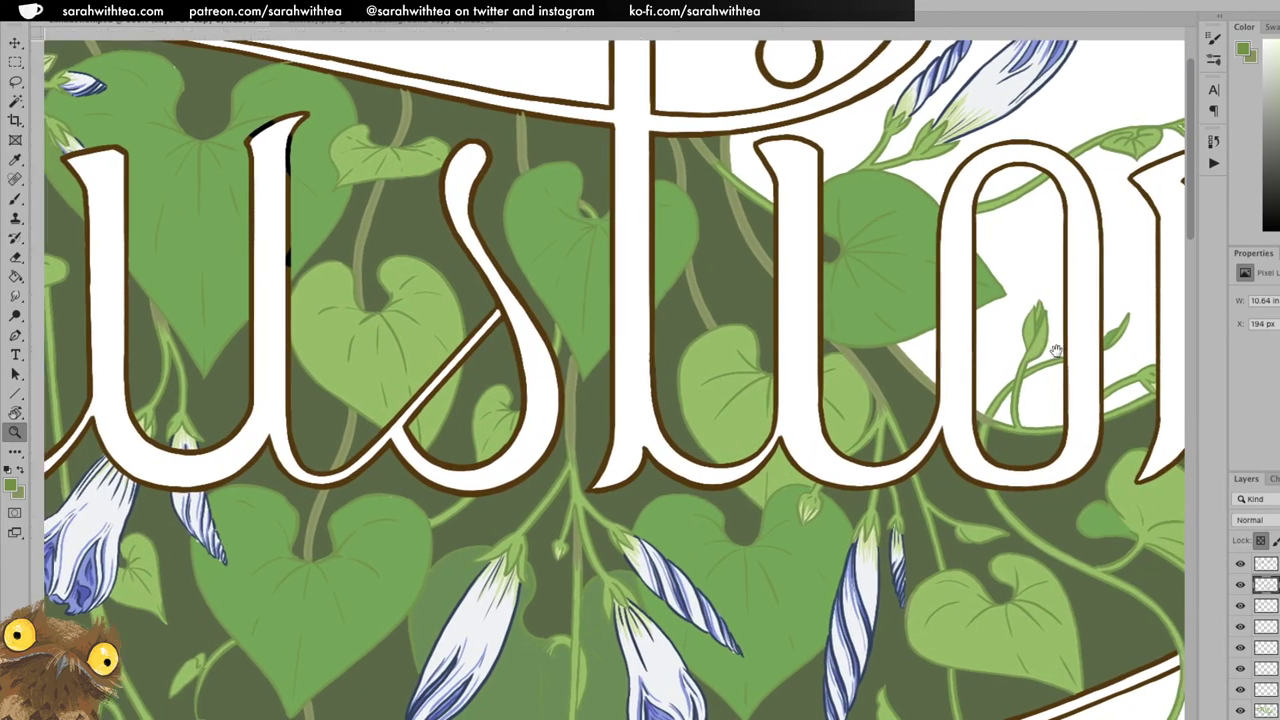
scroll(1078, 243, "down", 3)
scroll(1078, 243, "down", 3)
scroll(1078, 243, "left", 1)
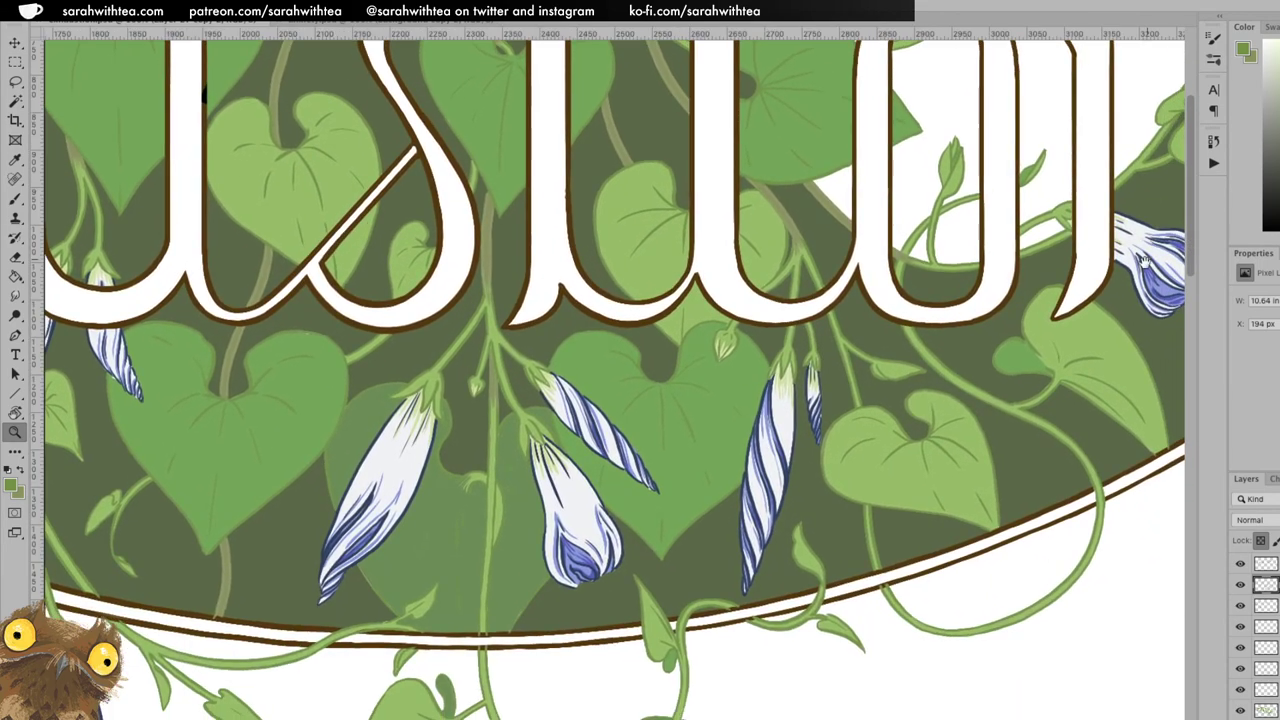
scroll(995, 281, "down", 2)
scroll(980, 290, "left", 1)
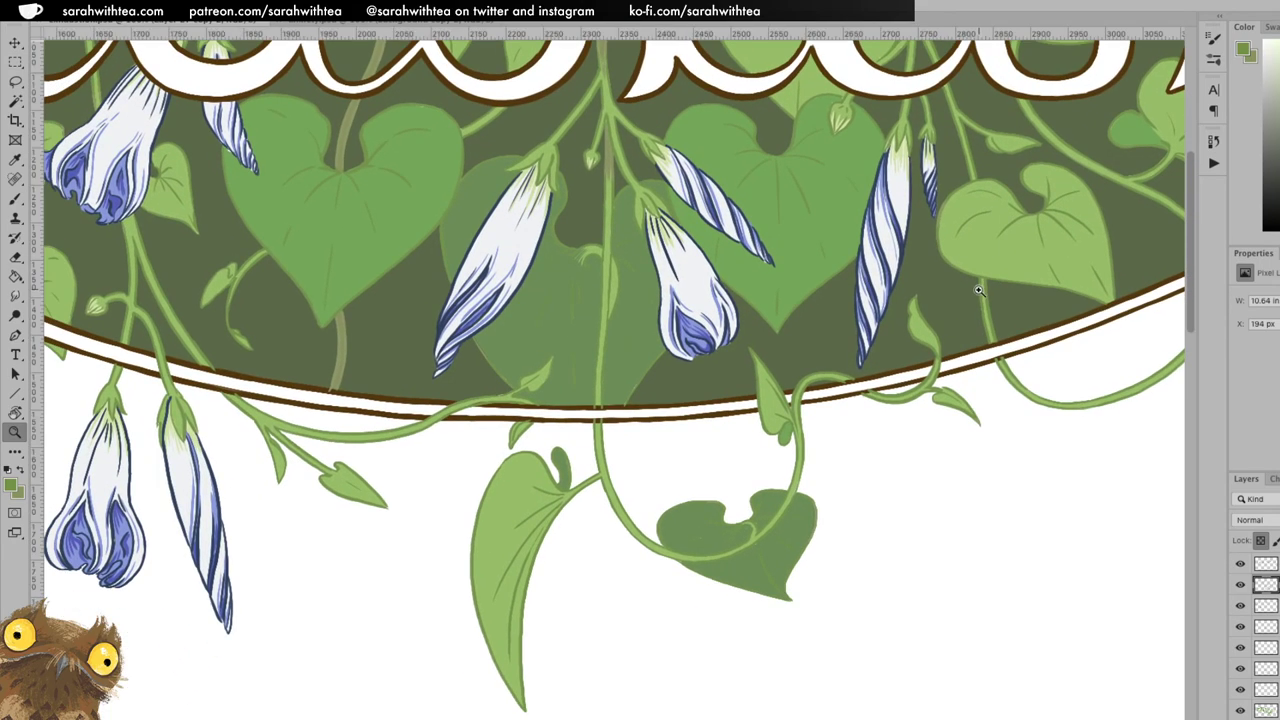
left_click(789, 392, "alt")
left_click(787, 394, "alt")
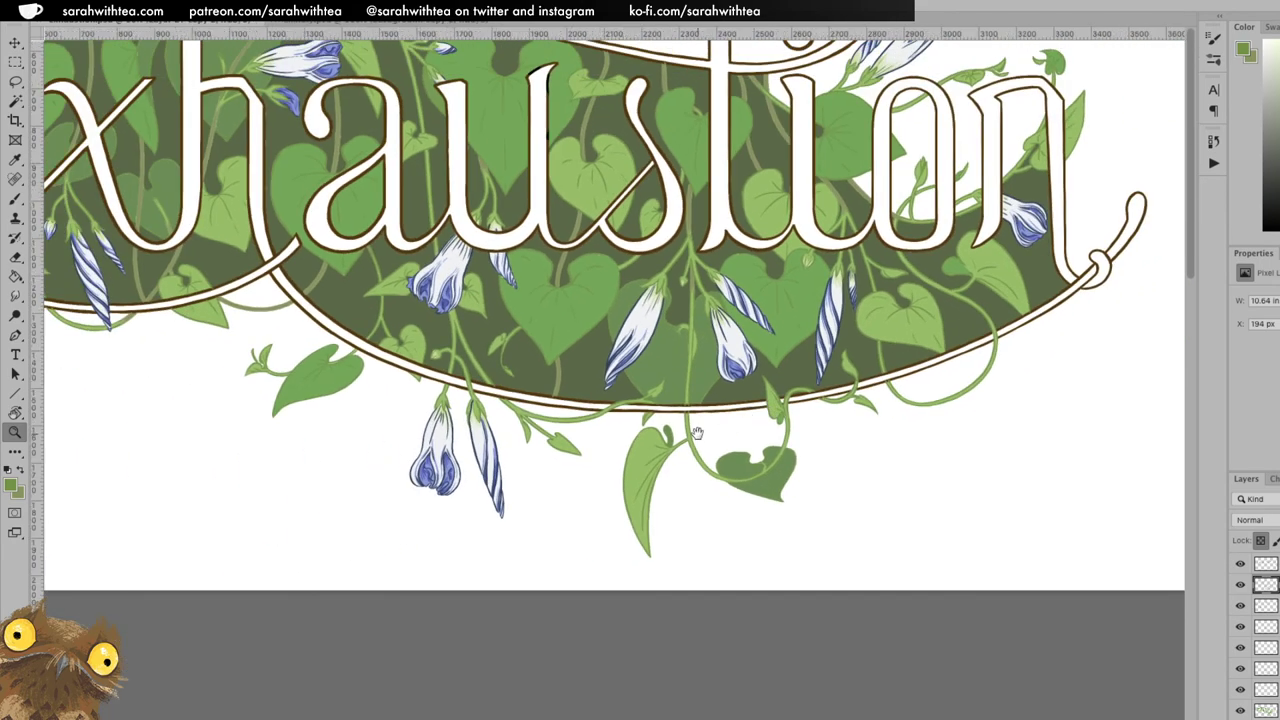
left_click_drag(726, 440, 773, 487)
scroll(773, 487, "up", 1)
scroll(773, 487, "left", 2)
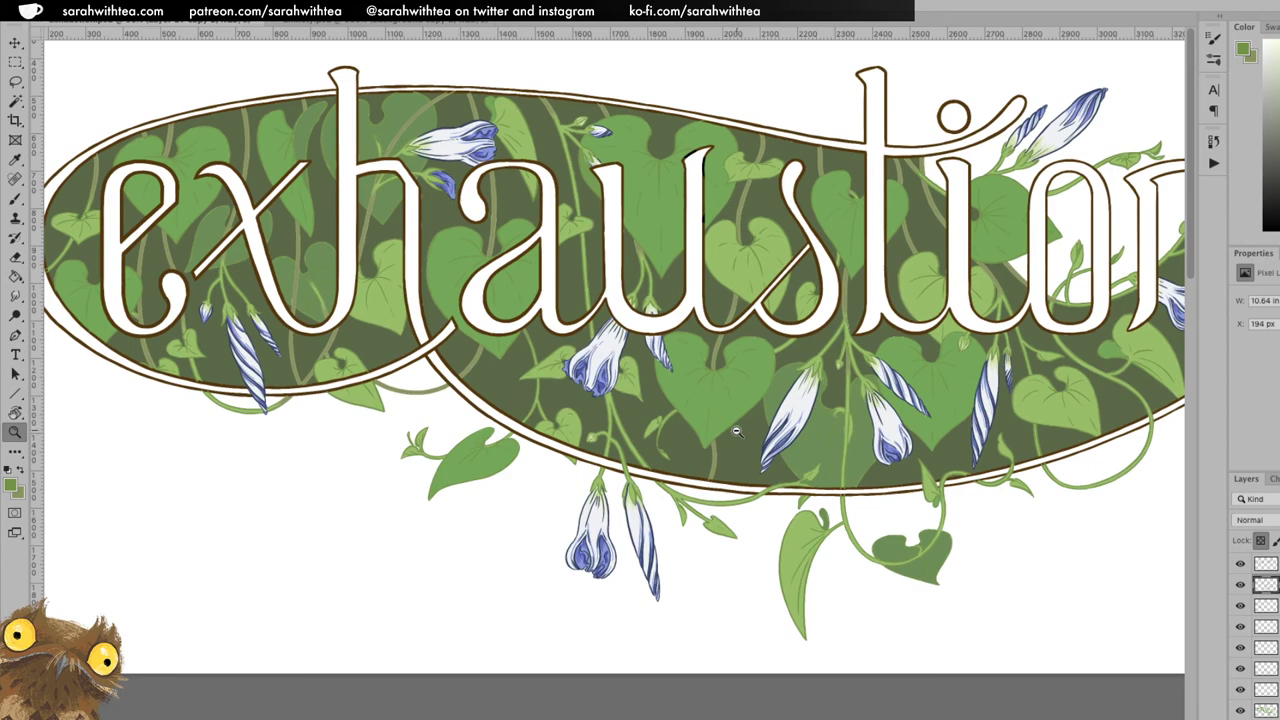
Touch up the stem behind the letter h with the muted olive and clean its edges with the dark background green.
scroll(376, 233, "up", 4)
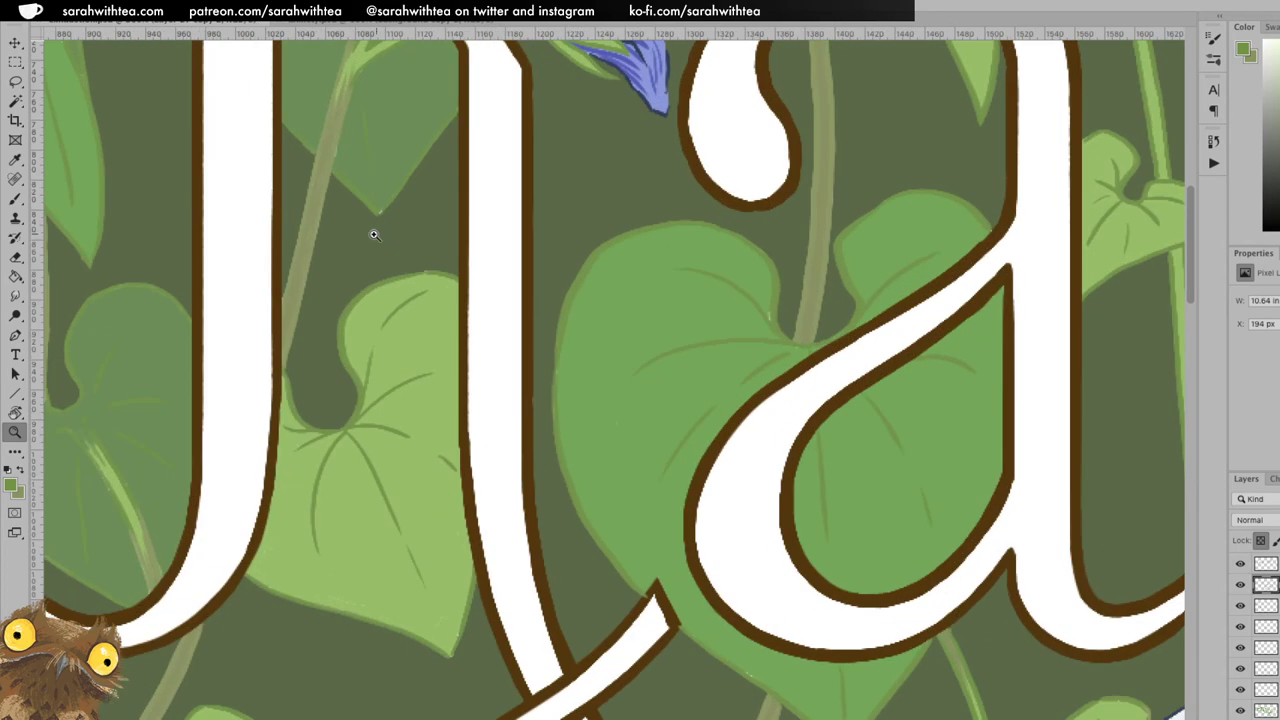
key("b")
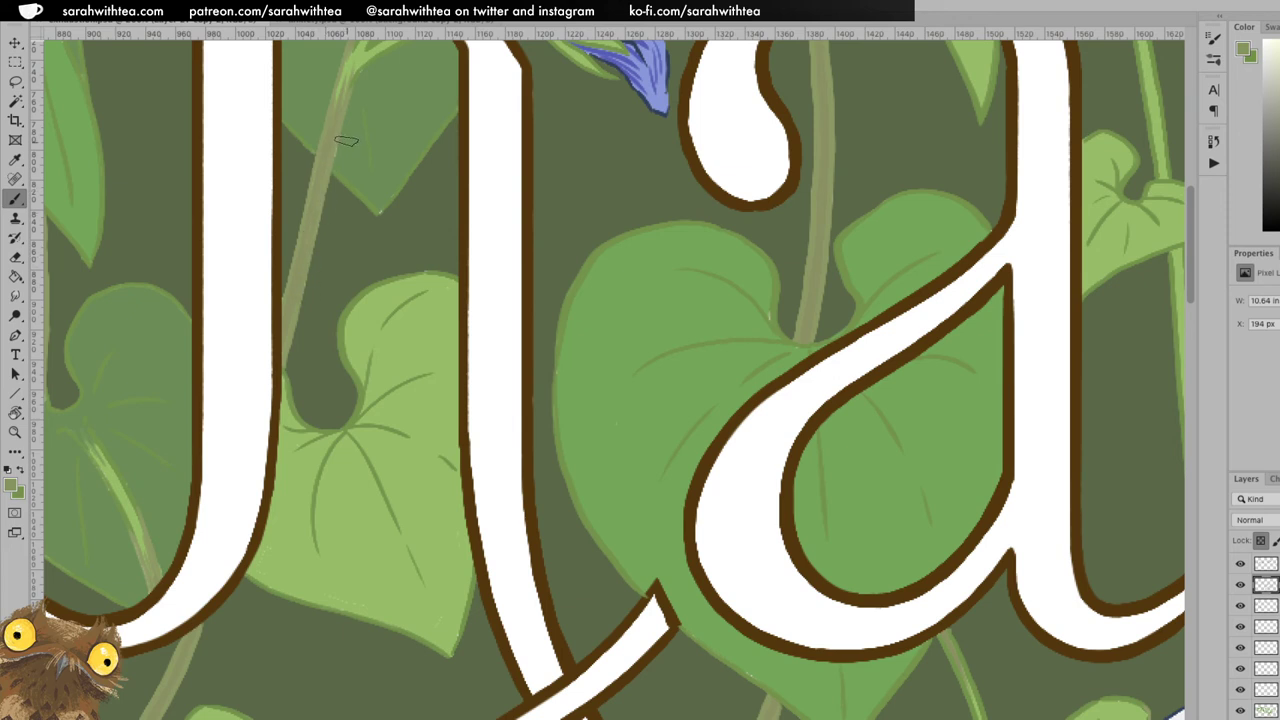
key("z")
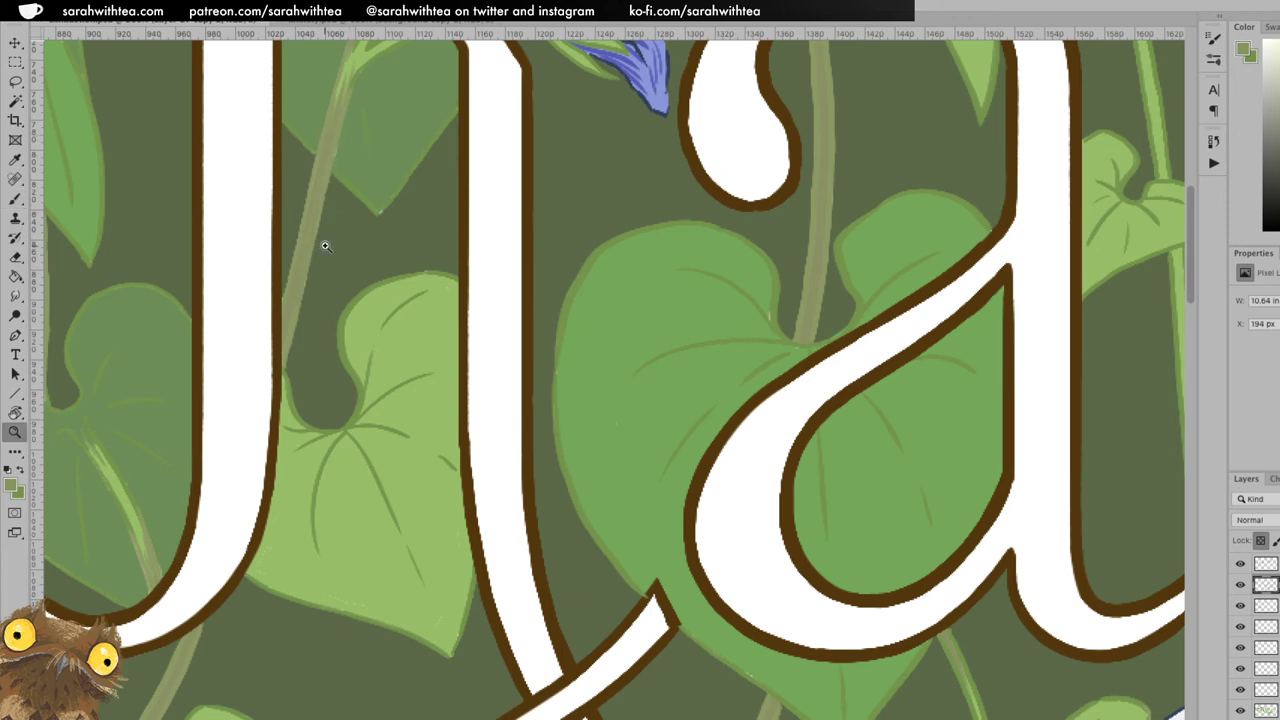
scroll(1255, 635, "down", 4)
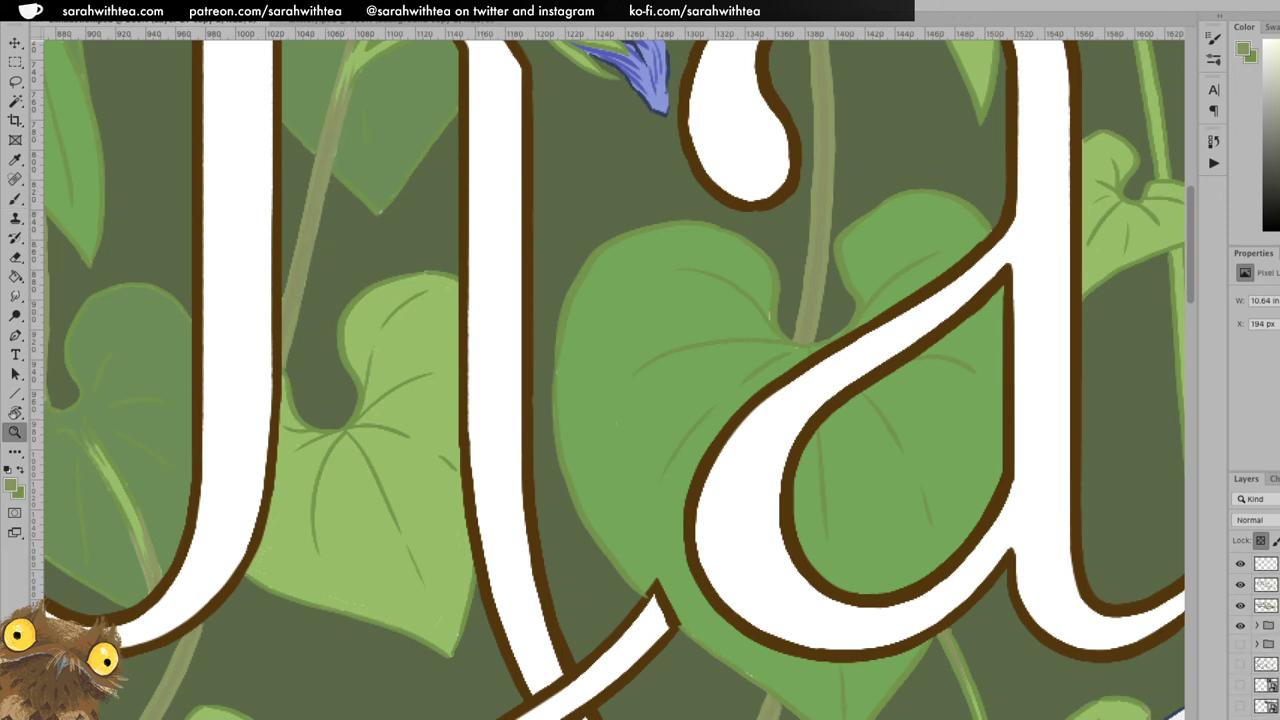
left_click(309, 646, "alt")
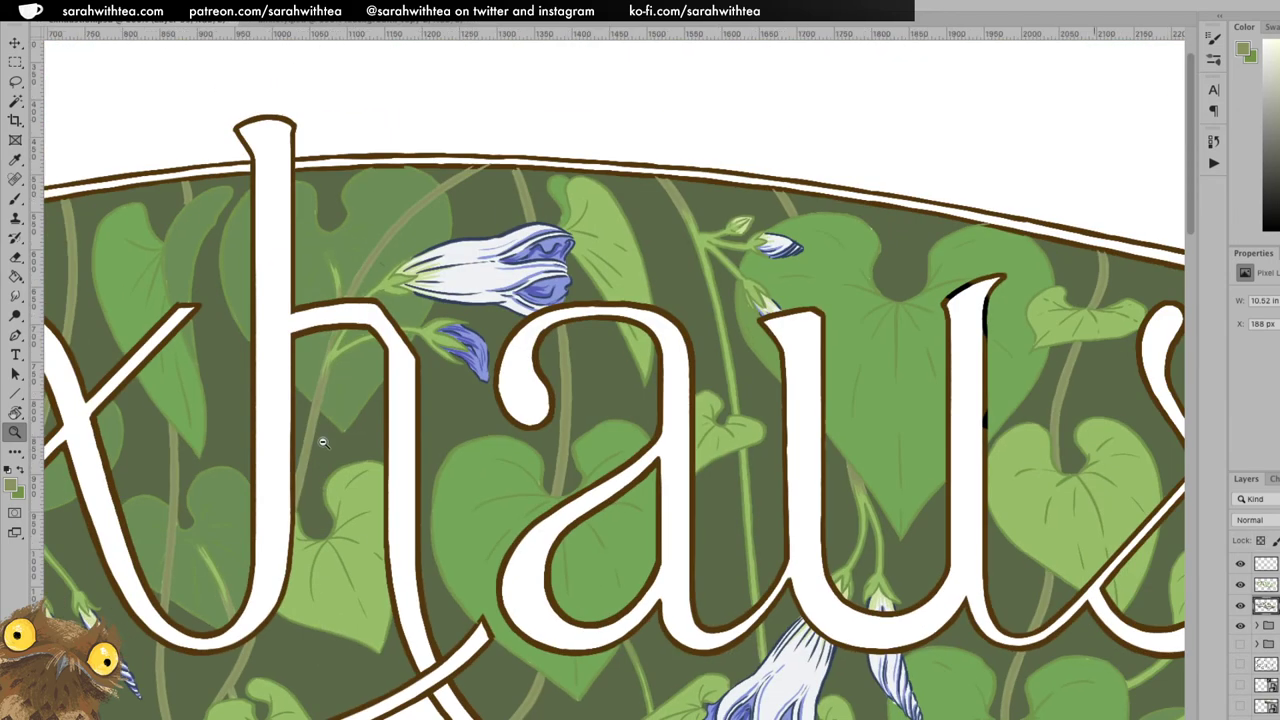
key("v")
key("z")
left_click(322, 445)
left_click(322, 445)
left_click(322, 445)
key("b")
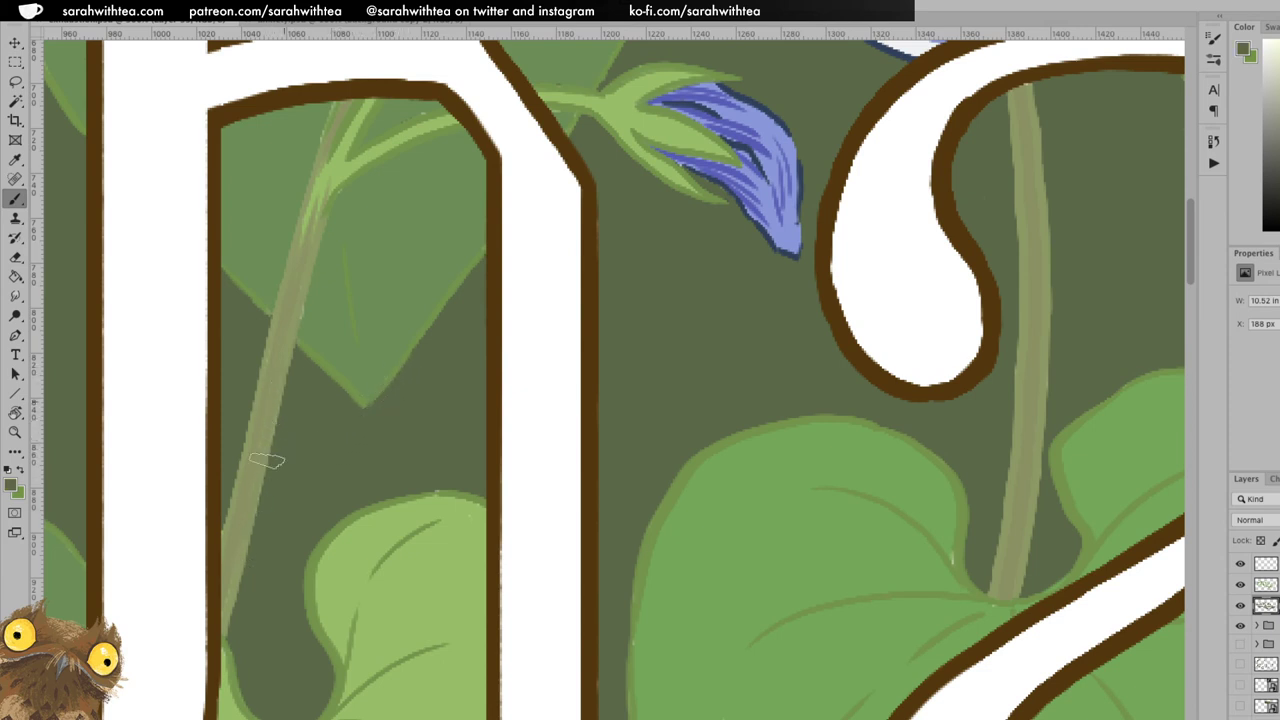
Clean up the dark green leaf around the stem inside the letter h with its own fill green and outline green.
left_click(340, 290, "alt")
scroll(1262, 640, "up", 4)
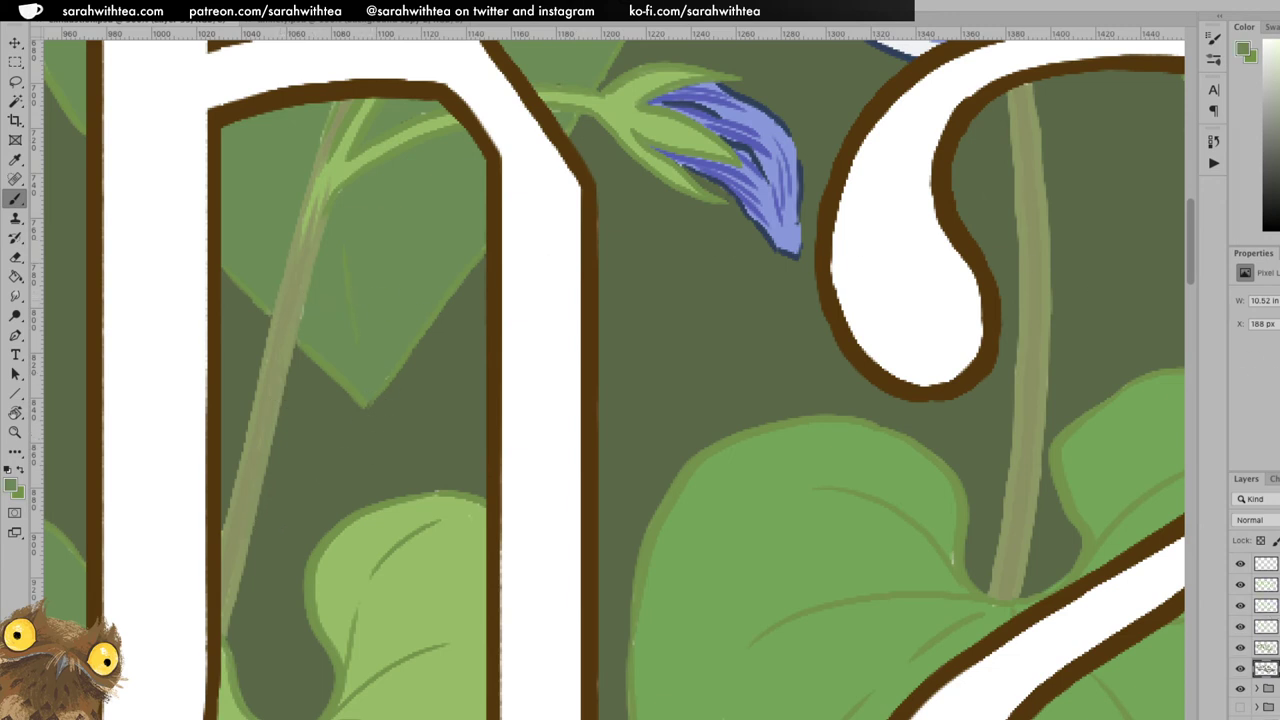
left_click(1240, 680)
left_click(1240, 678)
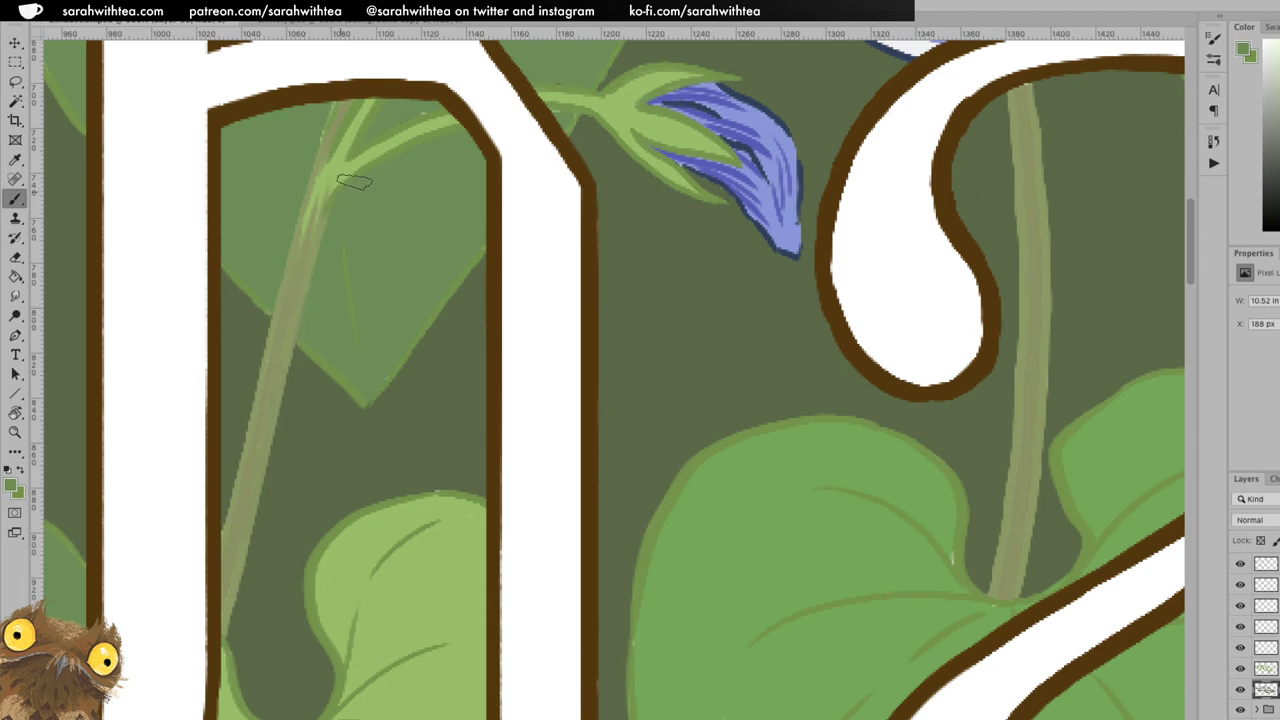
left_click_drag(327, 112, 340, 102)
scroll(553, 214, "up", 5)
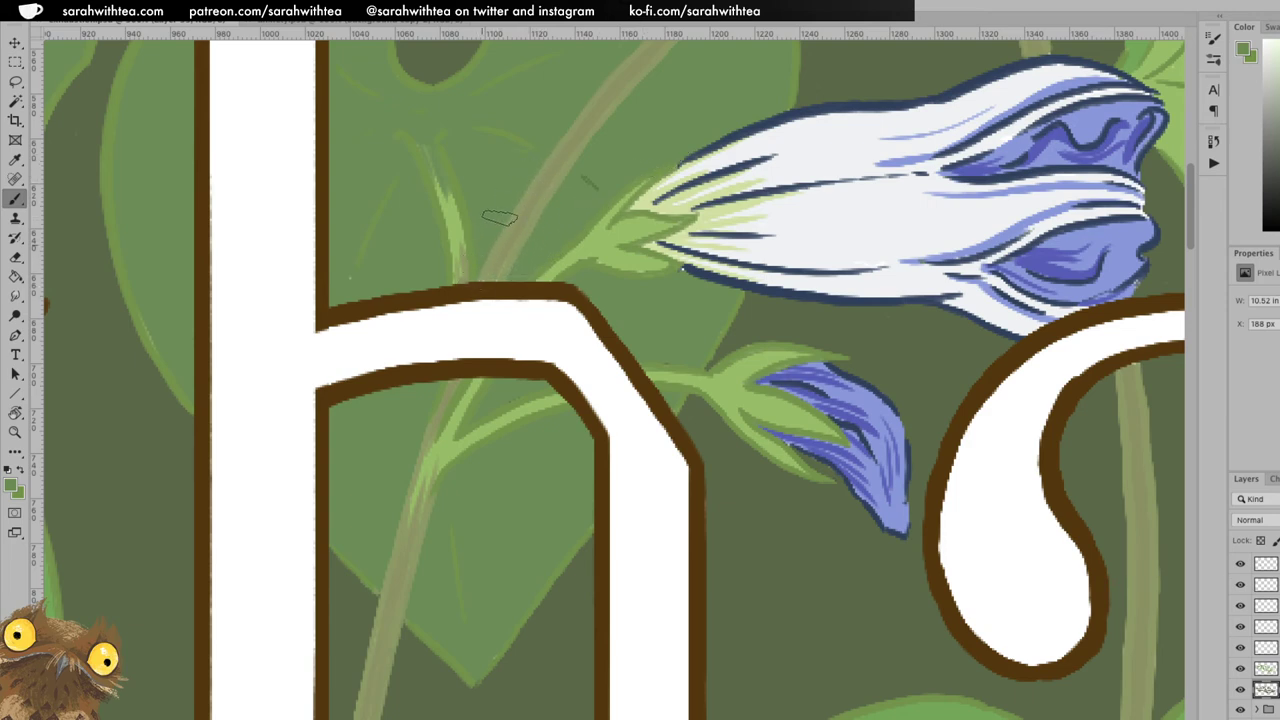
left_click_drag(498, 278, 457, 429)
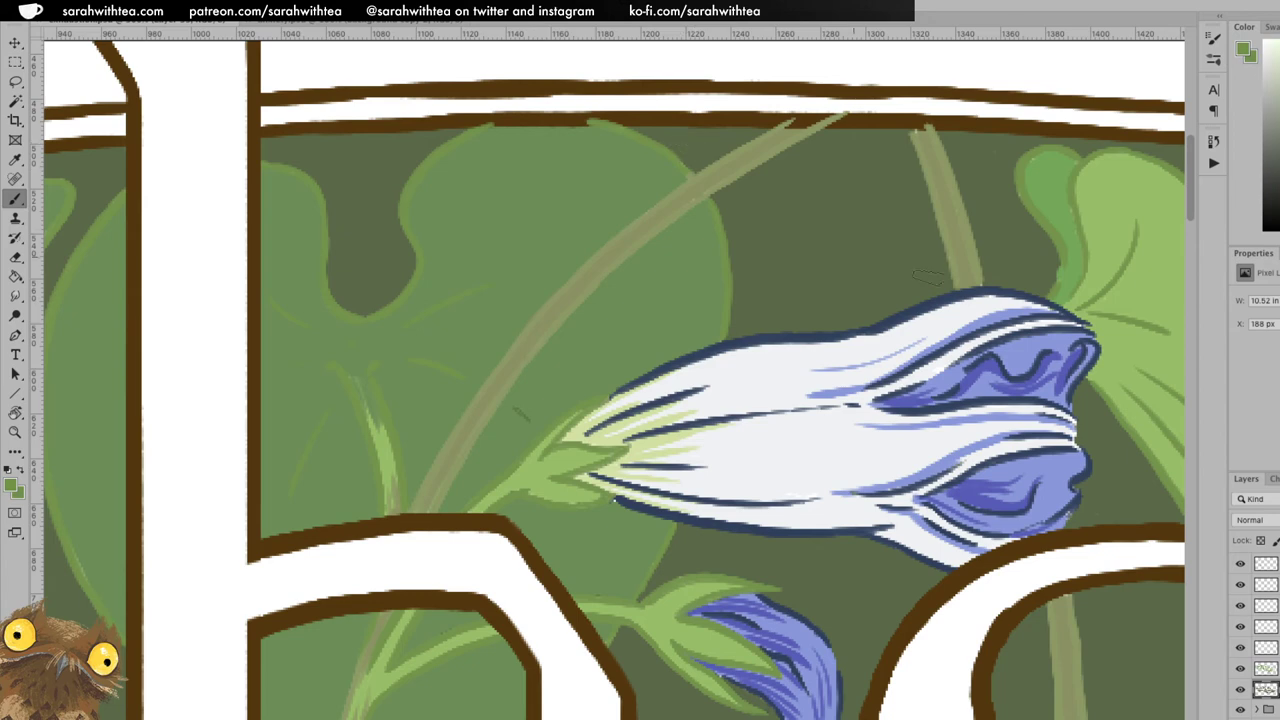
Retouch the olive stem crossing the leaf above the letter h and the leaf fill beside it with sampled colours.
scroll(1258, 636, "up", 1)
left_click(1262, 565)
left_click(1240, 564)
left_click(1240, 564)
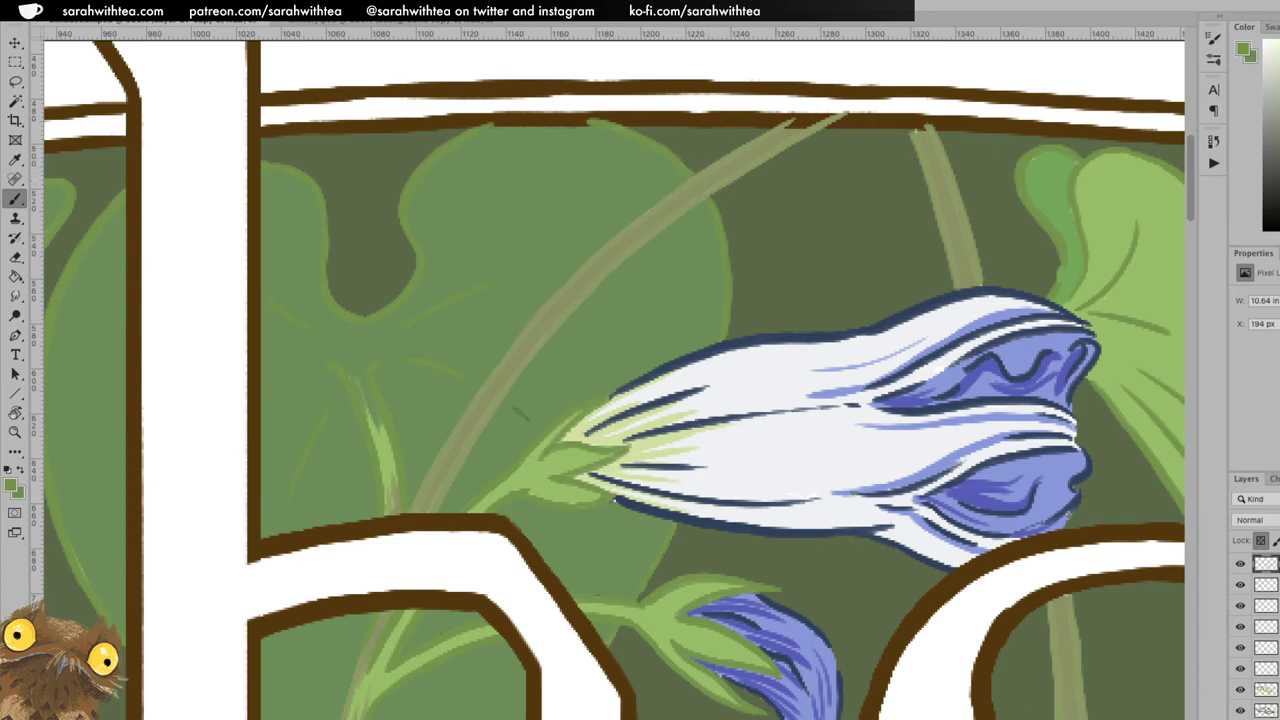
left_click(1266, 689)
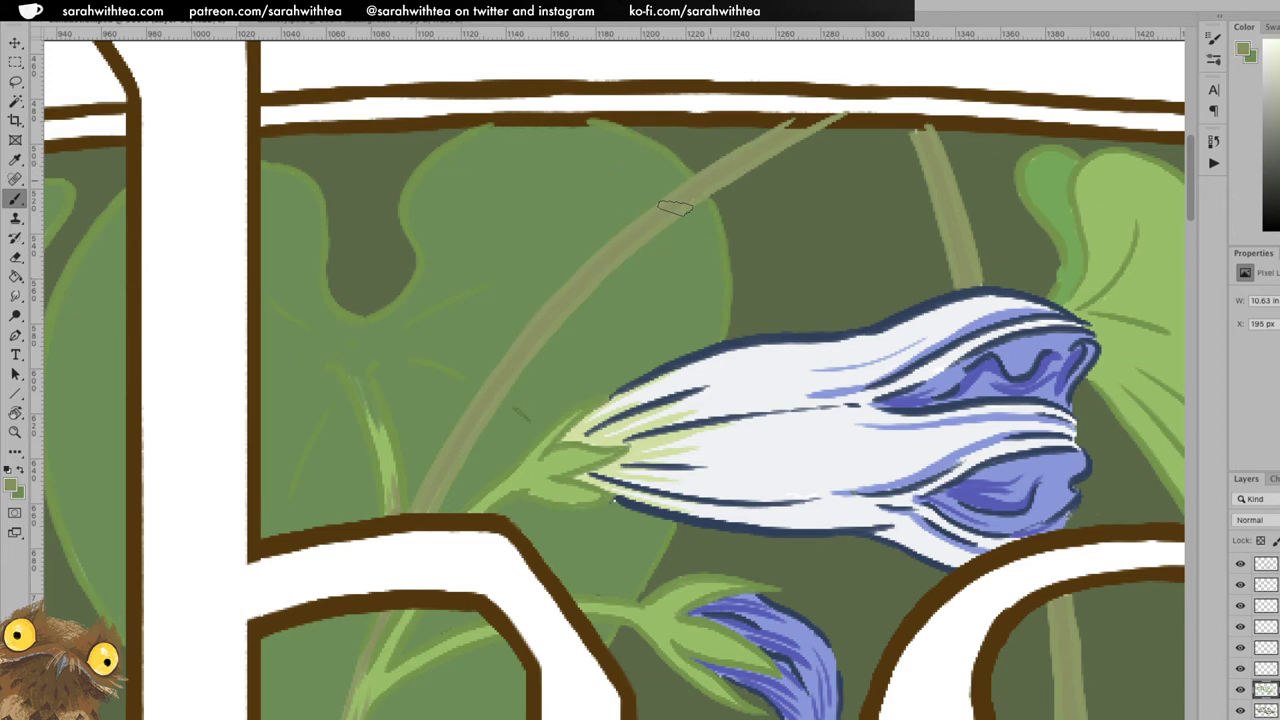
left_click(654, 302, "alt")
Touch up the stalk and sepals of the white flower beside the letter h with sampled greens on the top layer.
left_click(1266, 563)
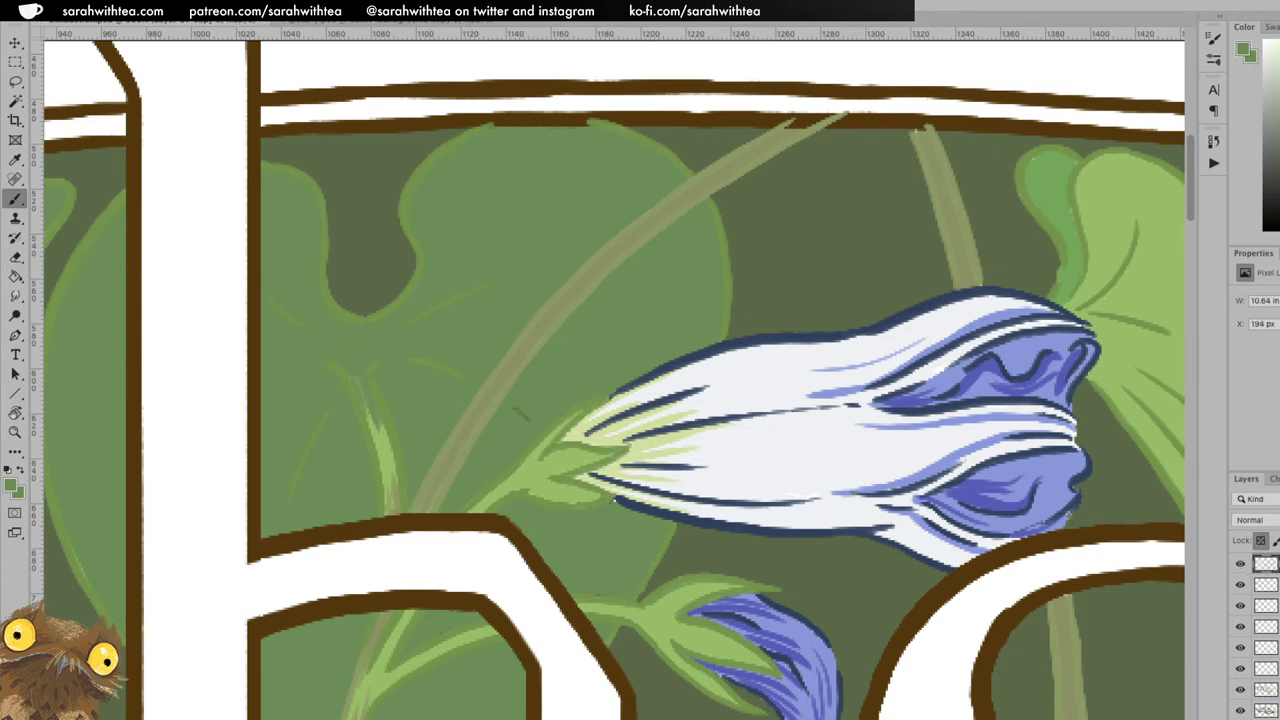
left_click(565, 445, "alt")
key("z")
left_click(628, 452, "alt")
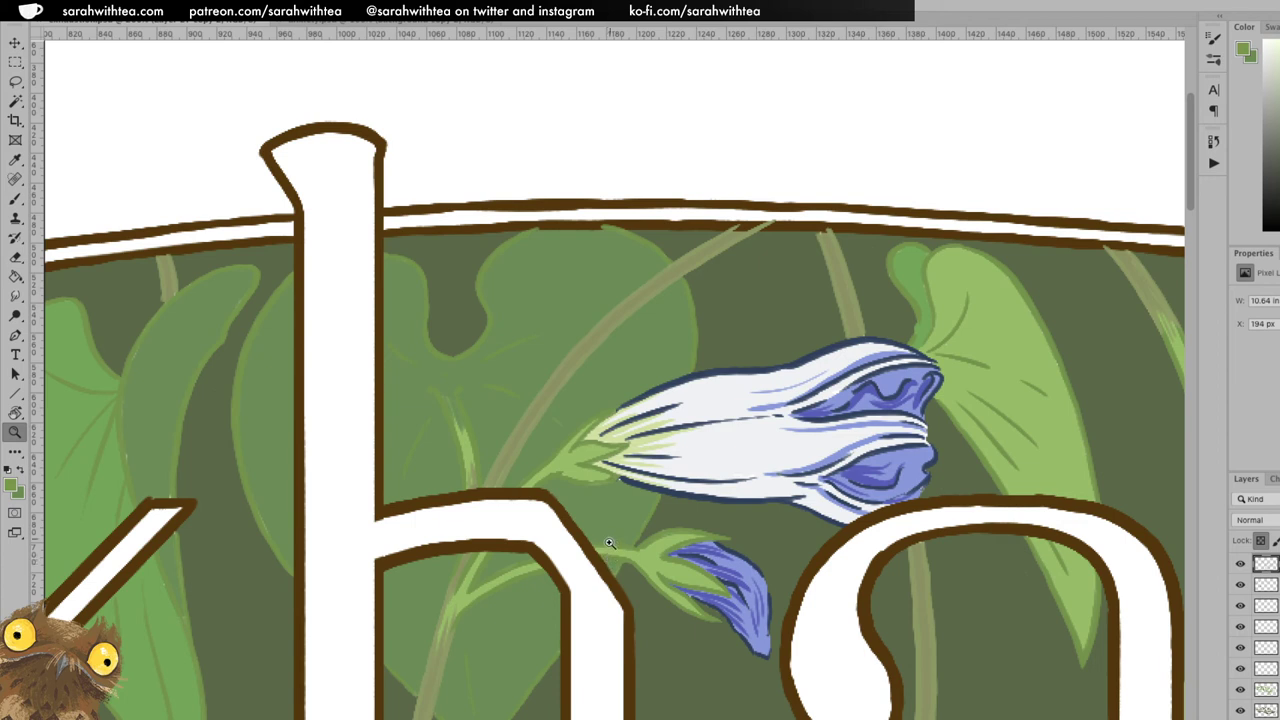
Review the lettering from the e to the t, including the flowers and vines hanging below the border.
key("s")
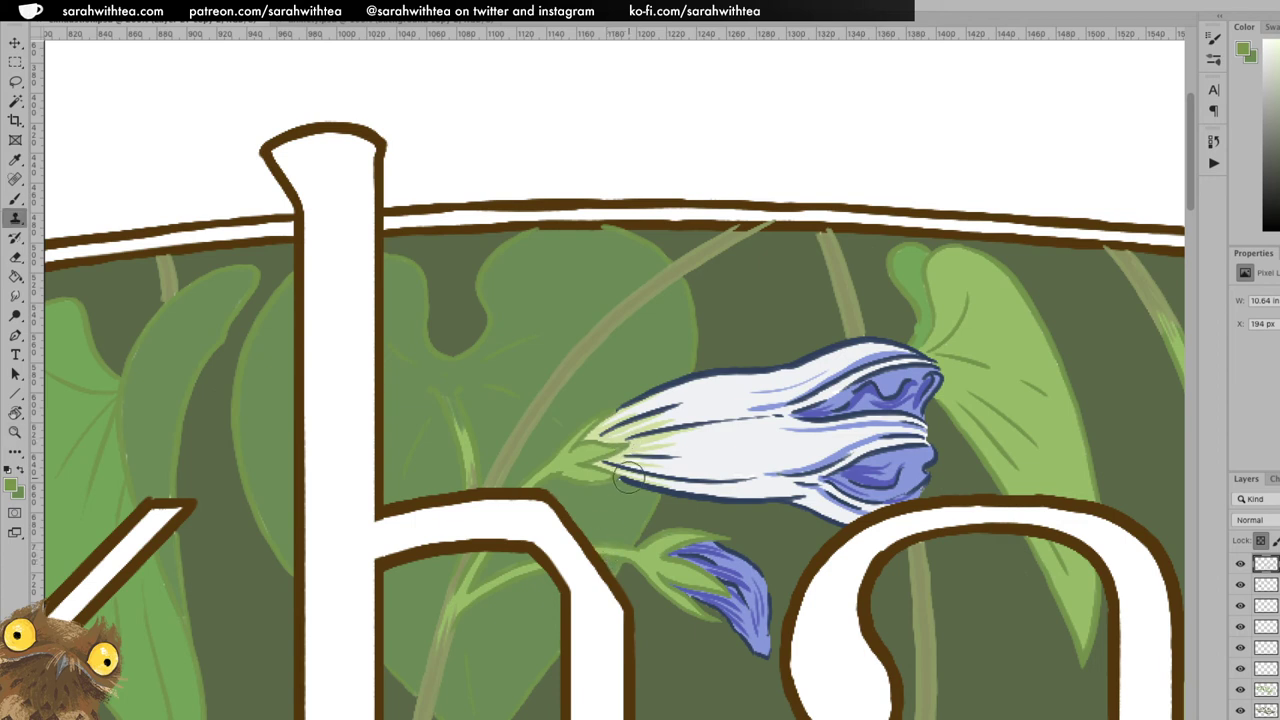
key("z")
left_click(636, 467, "alt")
left_click(636, 472, "alt")
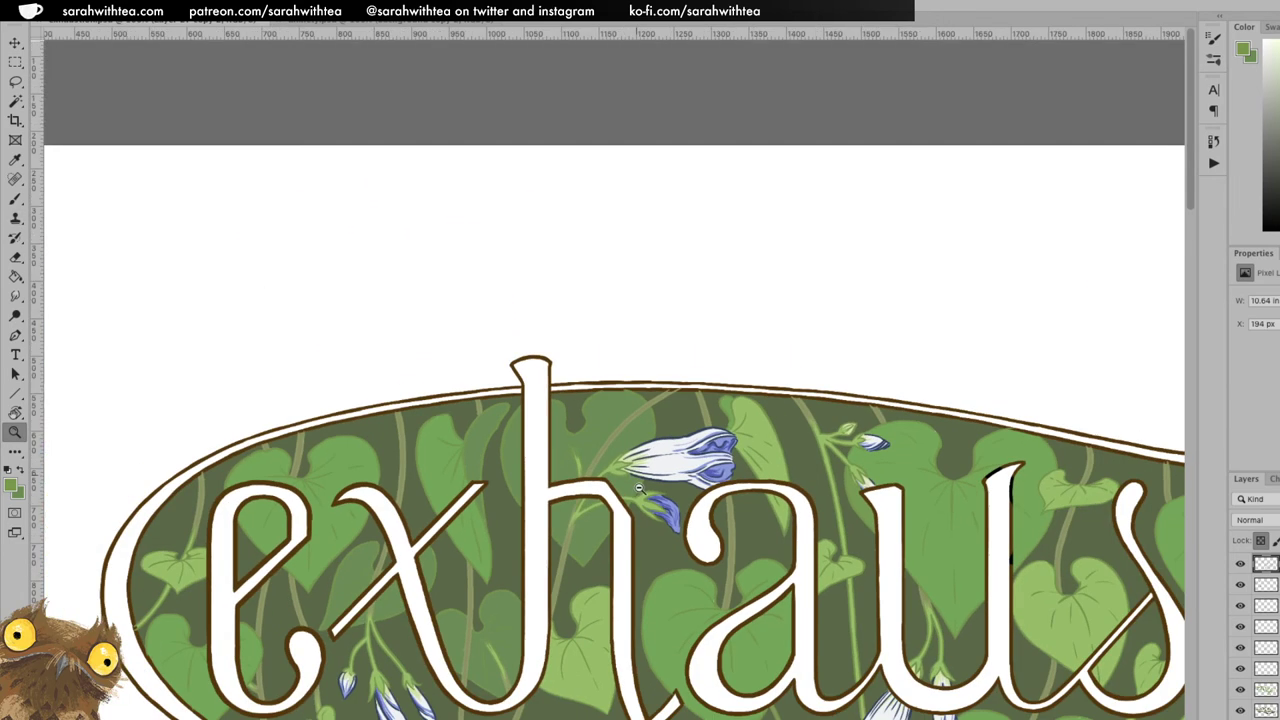
left_click(634, 505, "alt")
left_click_drag(627, 548, 602, 232)
left_click_drag(640, 436, 586, 486)
key("ctrl+r")
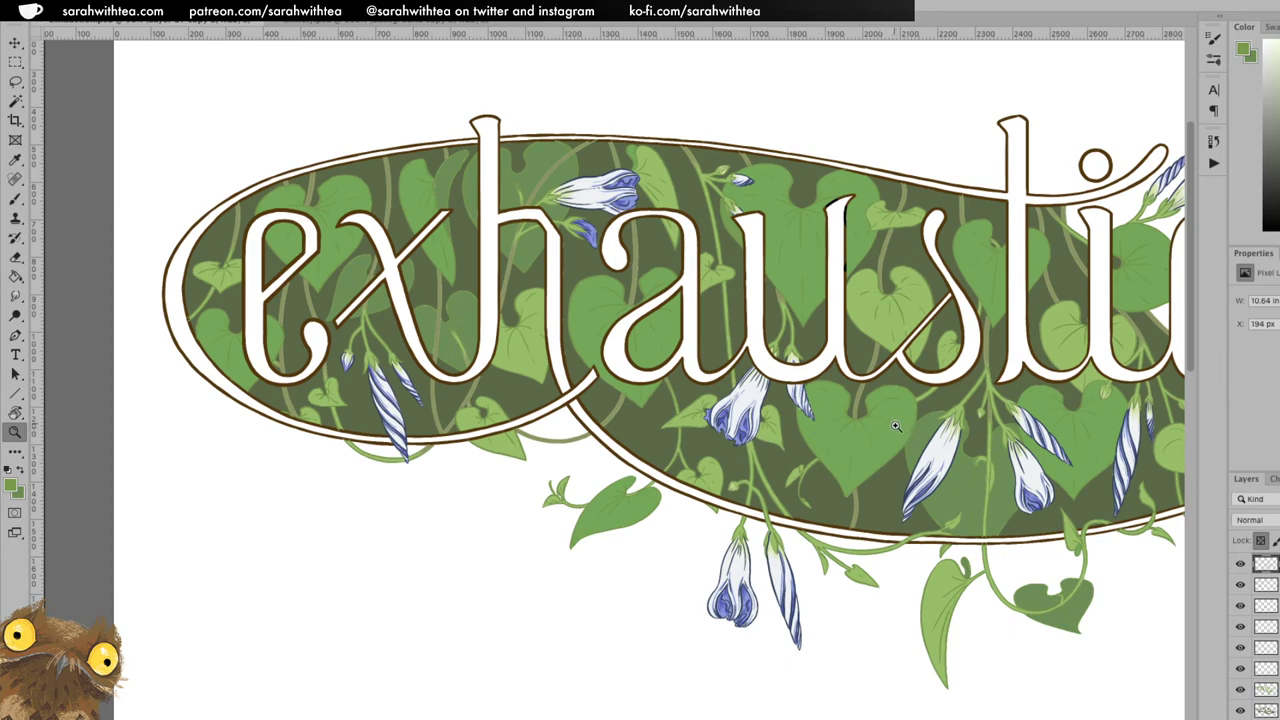
left_click_drag(875, 516, 879, 537)
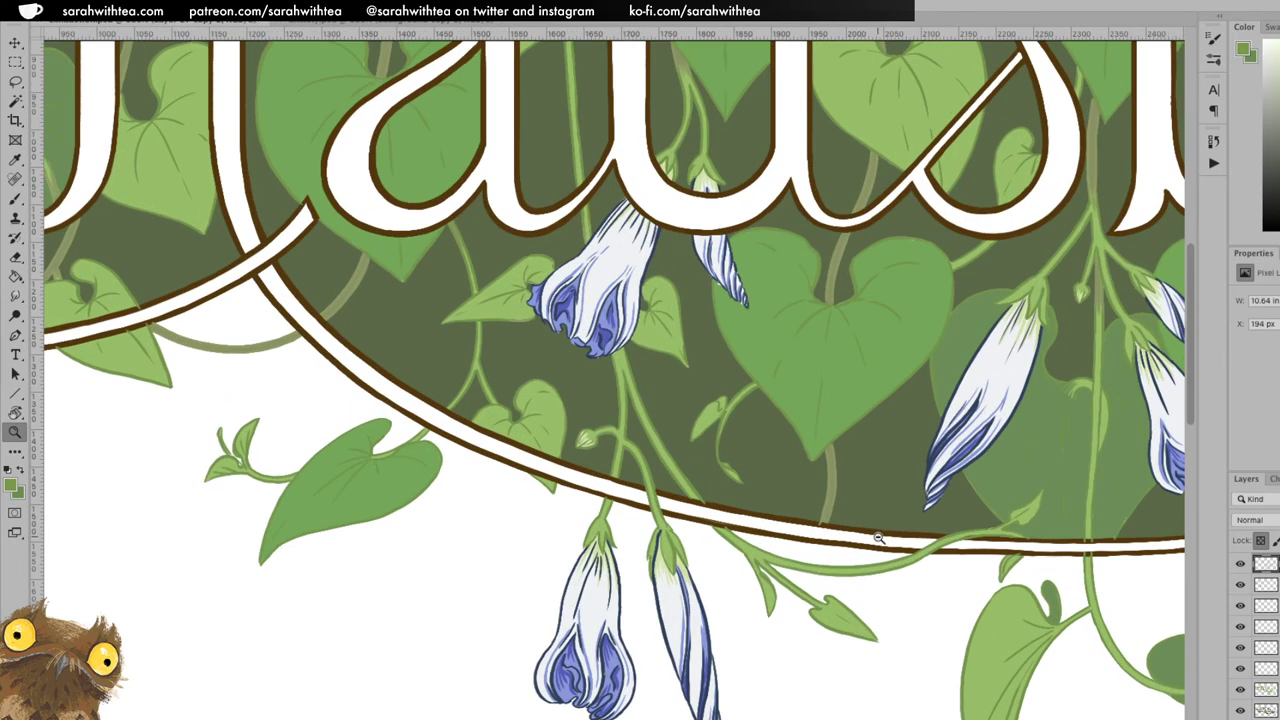
Touch up the main stem and the dark leaf behind the hanging flowers below the letter t with greens sampled around them.
left_click(879, 537, "alt")
double_click(1032, 423)
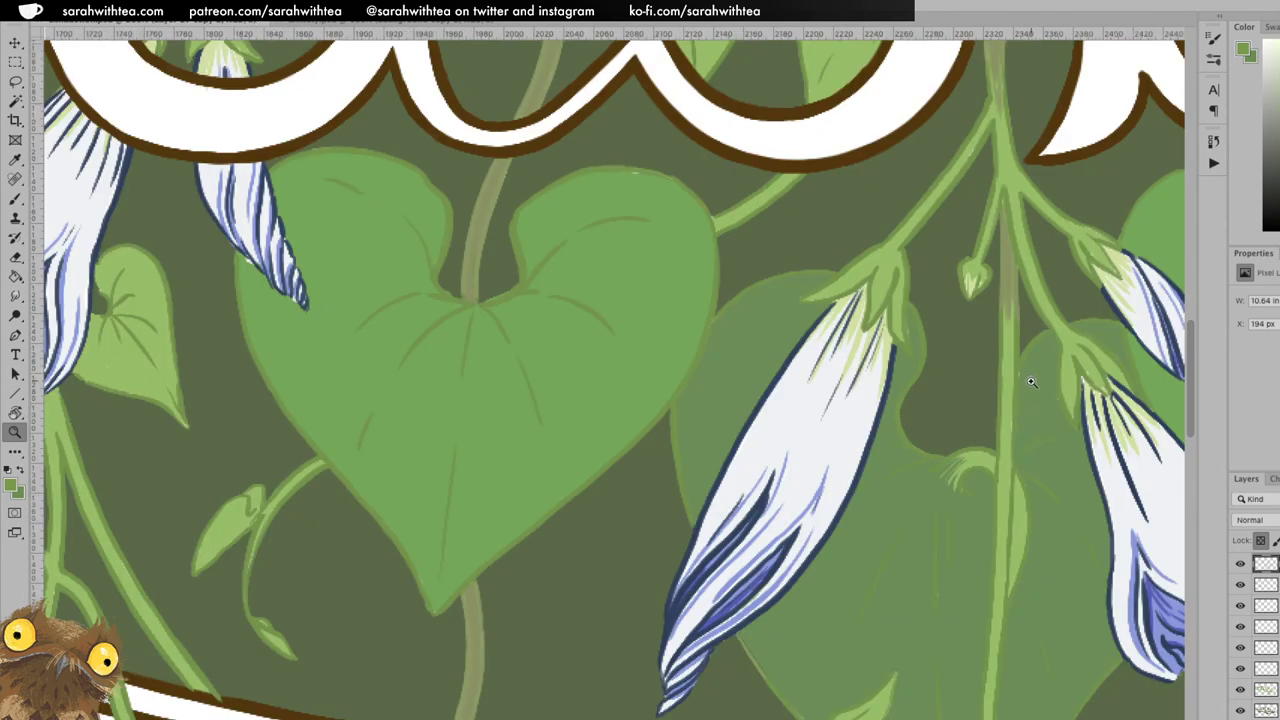
key("b")
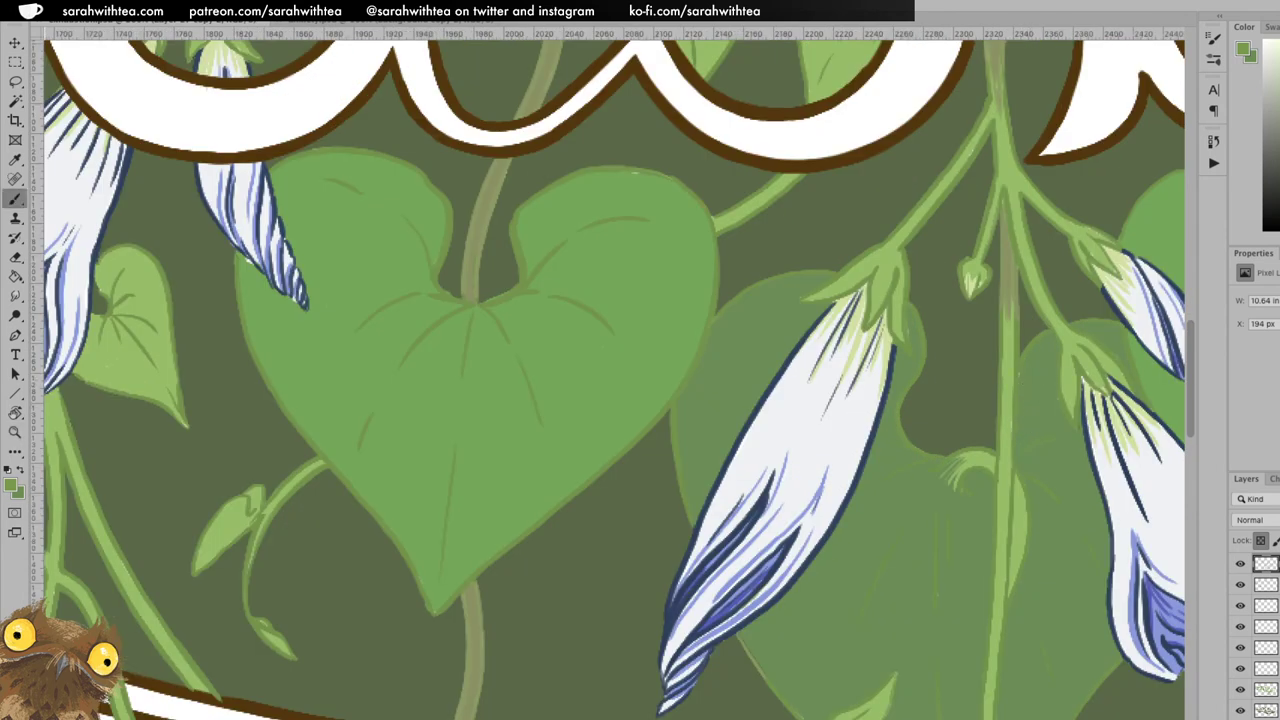
left_click(1266, 689)
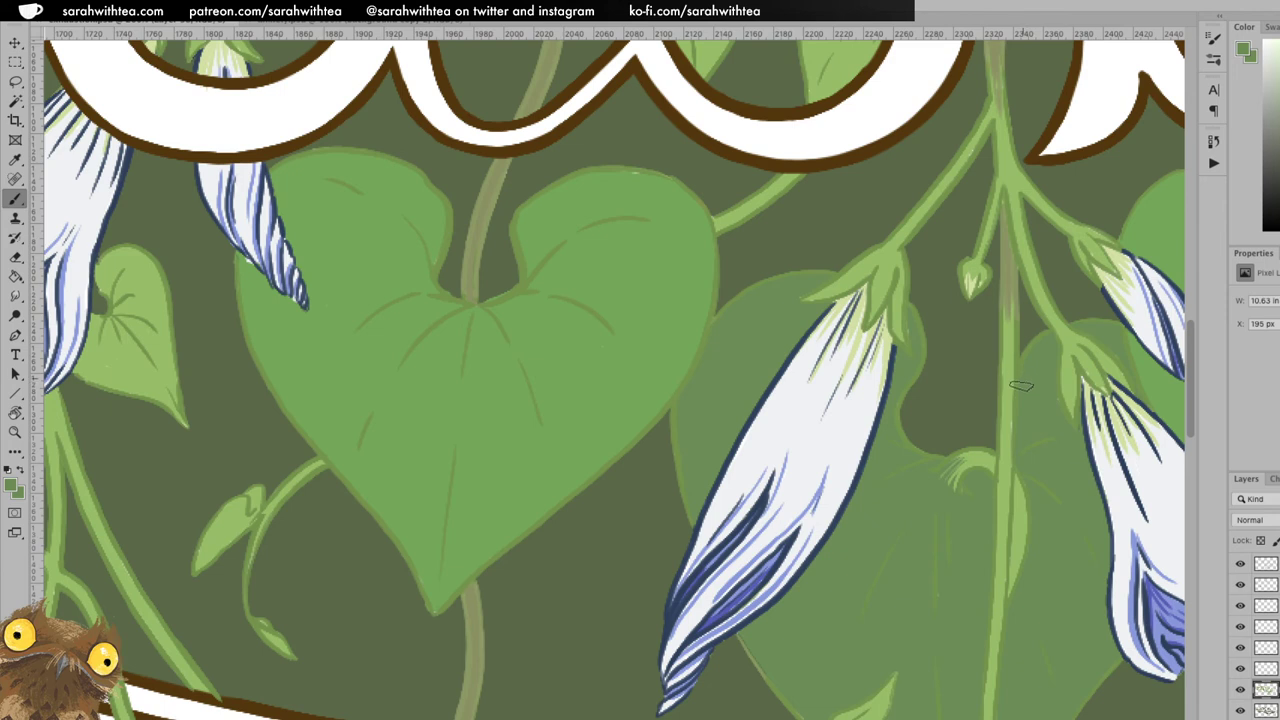
left_click(1006, 432, "alt")
left_click_drag(1006, 352, 1005, 451)
left_click(1072, 408, "alt")
left_click(912, 335, "alt")
left_click(808, 291, "alt")
Erase the stray white specks outside the outline of the twisted bud below the letter u on the petal fill layer.
key("z")
left_click(287, 264)
left_click_drag(316, 302, 665, 335)
key("v")
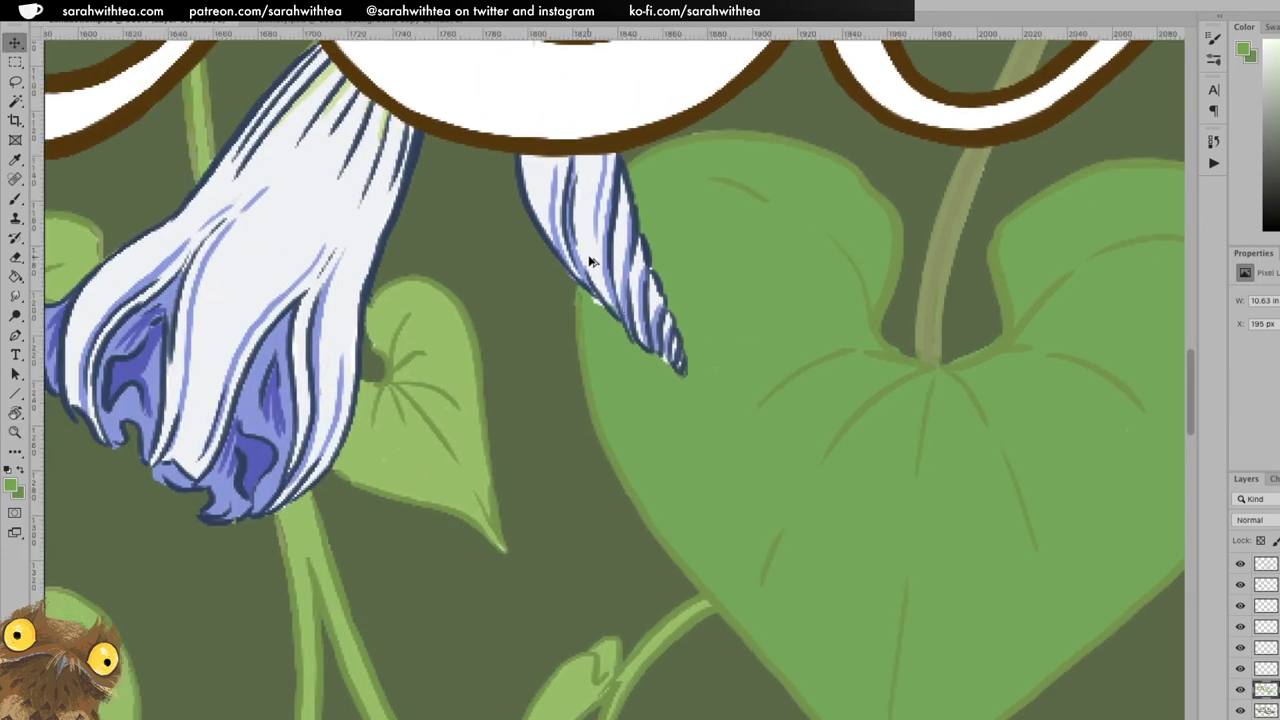
key("e")
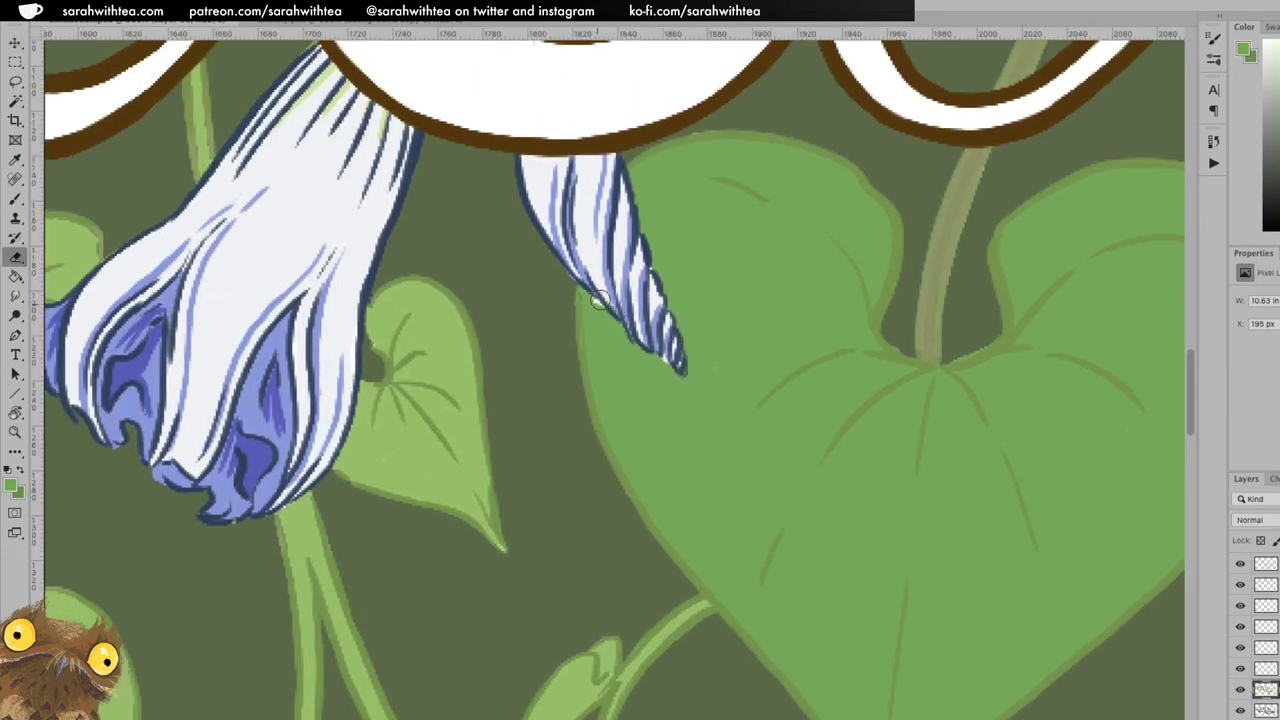
key("v")
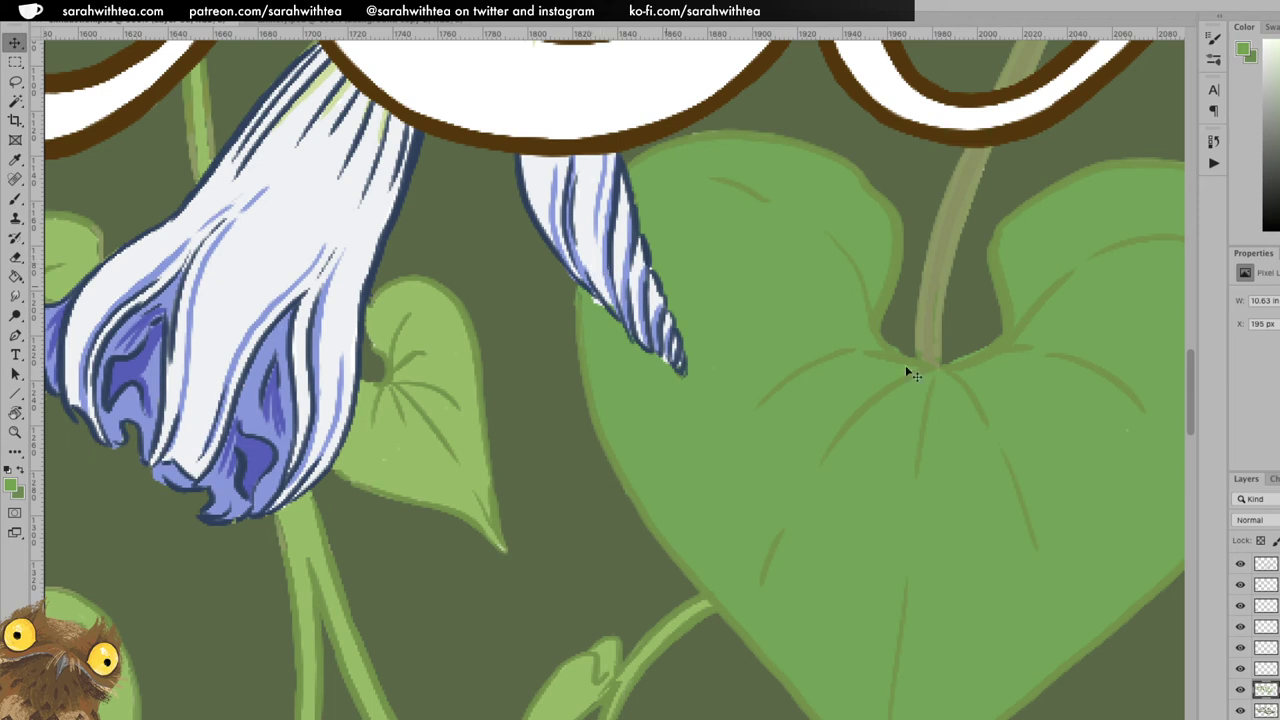
left_click(1241, 670)
left_click(1241, 670)
left_click(1274, 671)
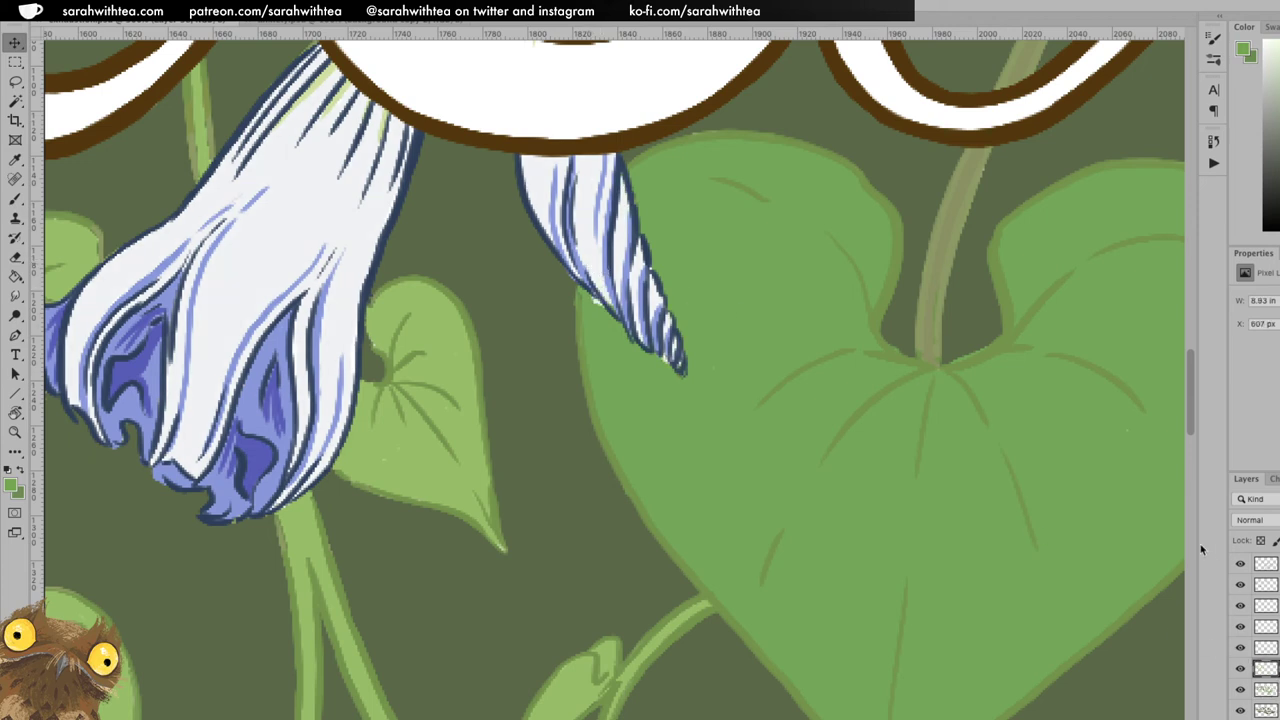
key("w")
key("e")
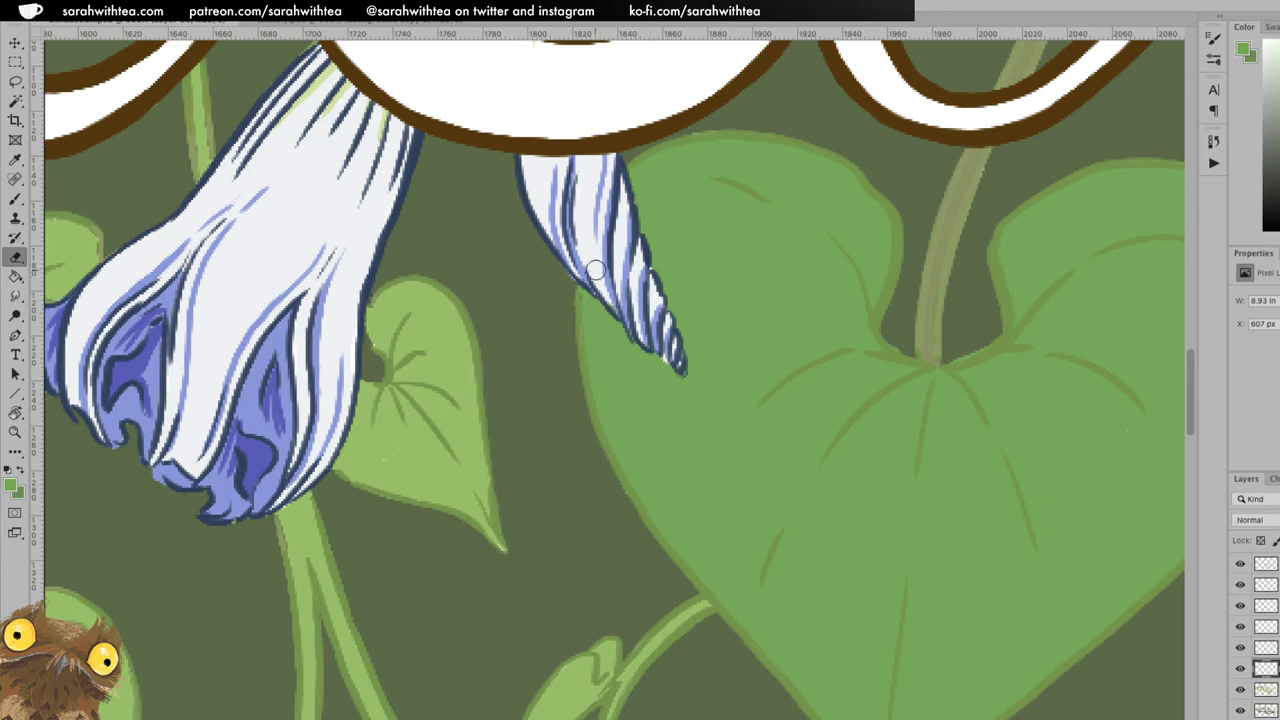
Touch up the tip of the twisted bud below the letter u with petal white.
key("v")
key("b")
key("x")
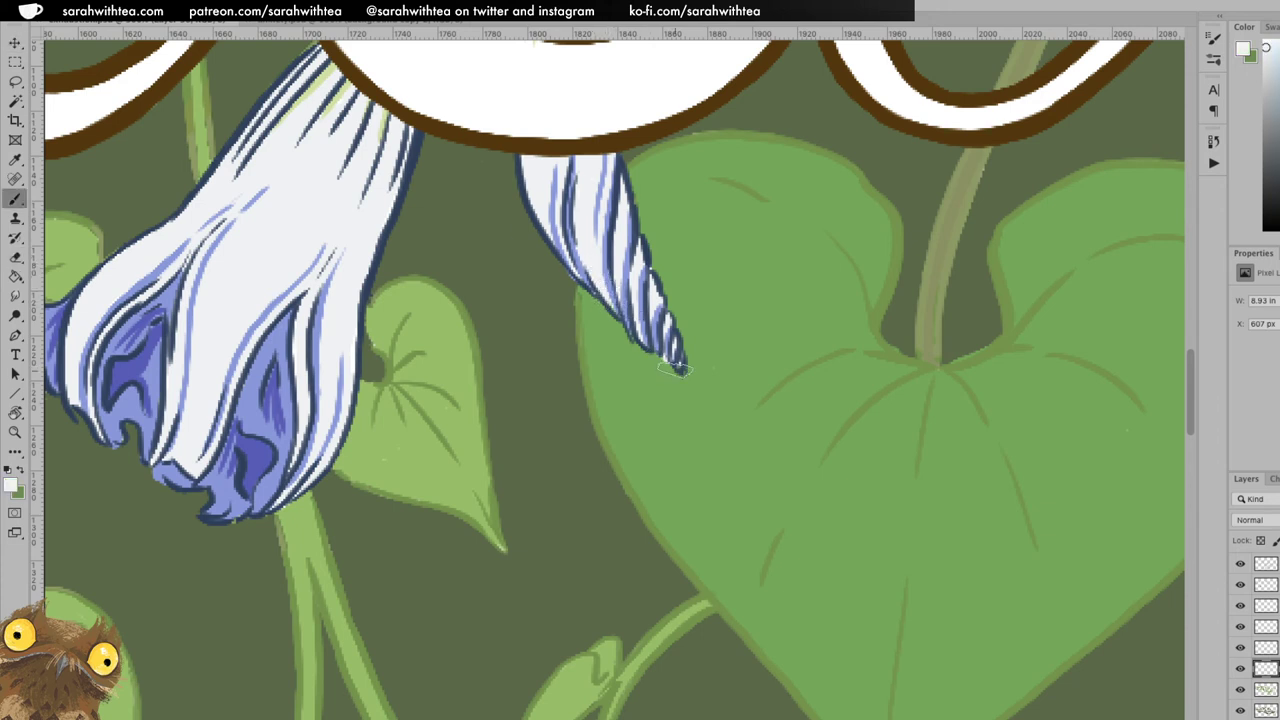
Touch up the small leaf beside the open flower below the letter u with its light leaf green.
key("z")
left_click(686, 318, "alt")
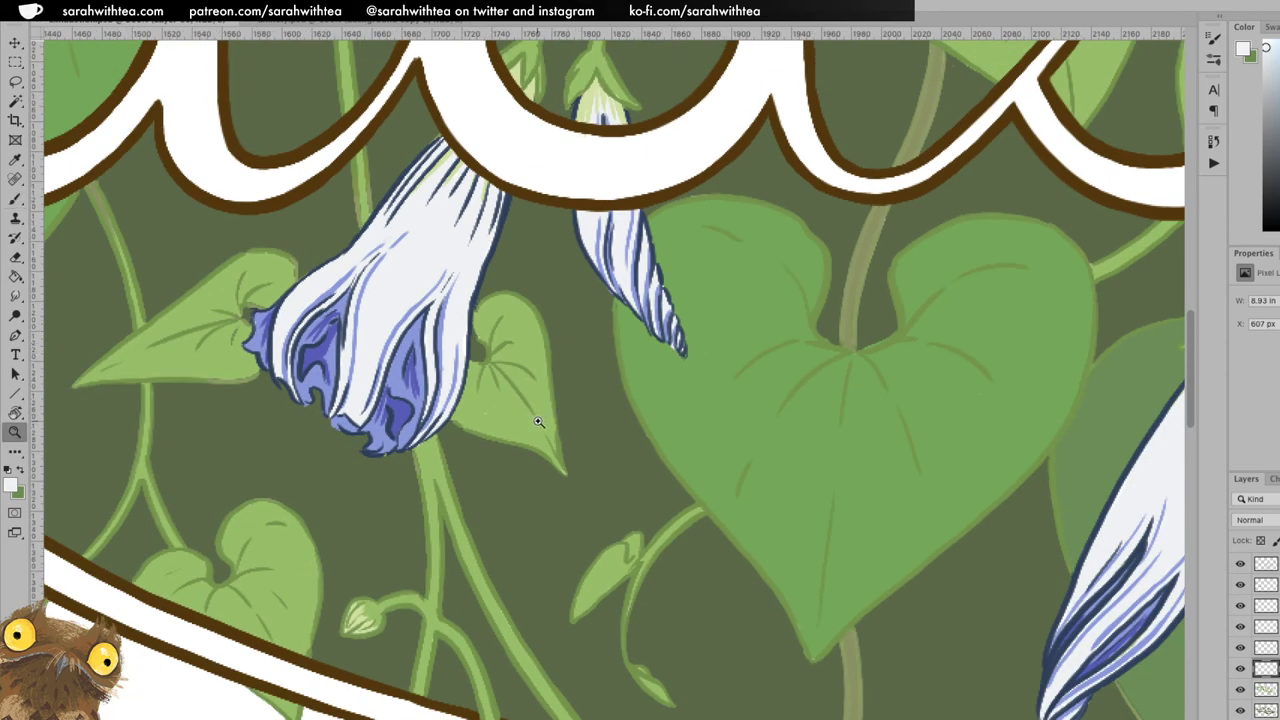
left_click(538, 421)
key("b")
key("x")
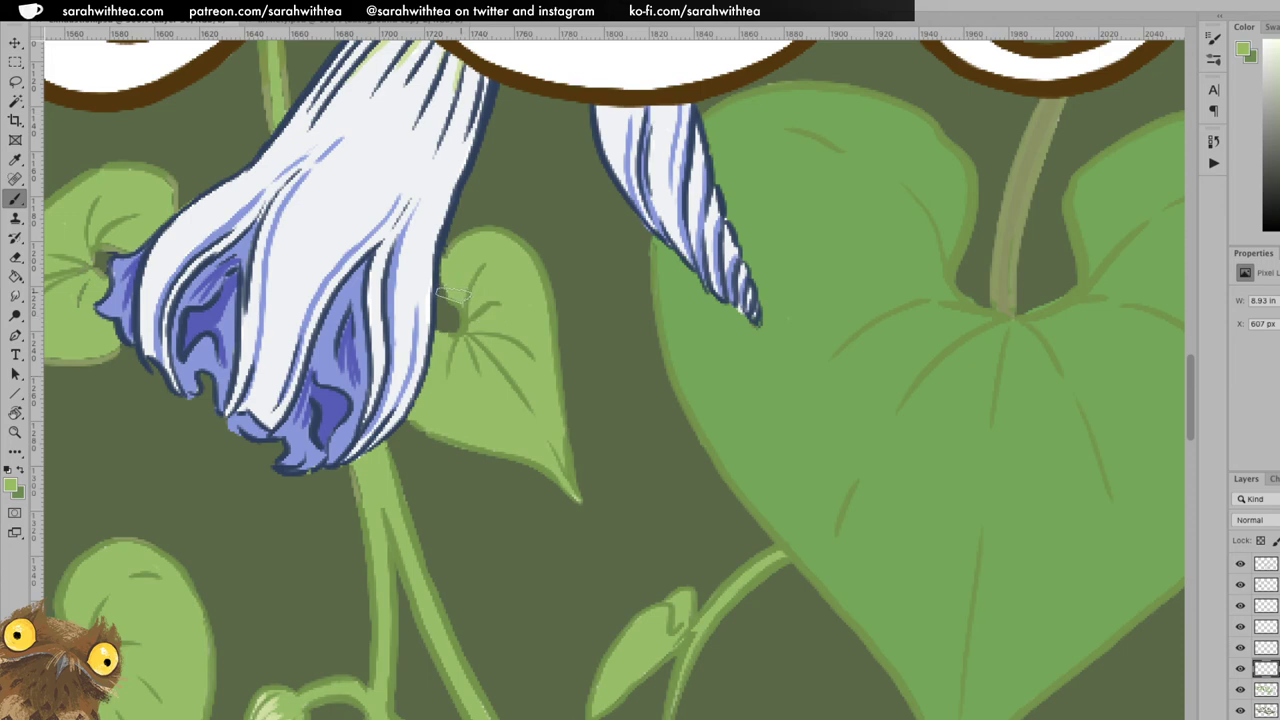
mouse_move(603, 514)
left_mouse_down()
mouse_move(634, 306)
mouse_move(656, 268)
left_mouse_up()
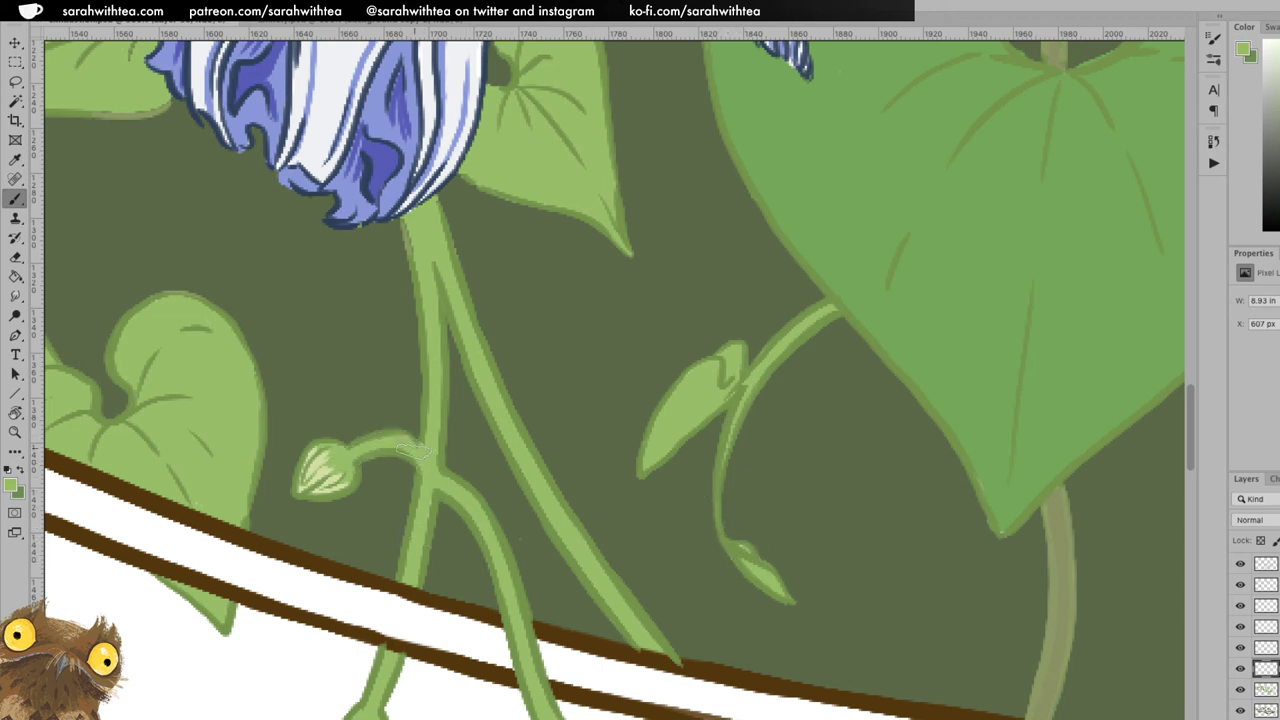
Retouch the stem joint under the open flower in outline green and the flower's lower petal edge in navy on the top layer.
key("z")
key("b")
key("alt+bracketleft")
key("alt+period")
left_click(420, 298, "alt")
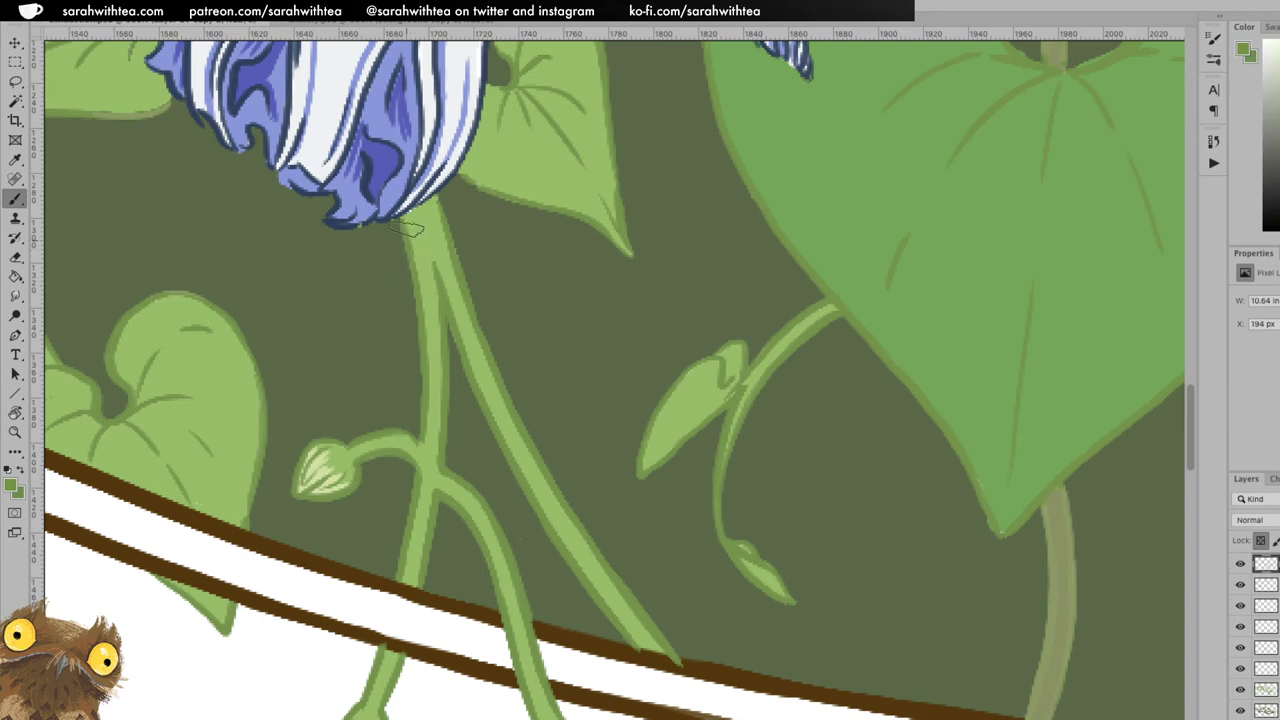
left_click(345, 224, "alt")
Review the retouched stems and flowers below the border and the complete exhaustion lettering on its page.
key("z")
left_click(484, 339, "alt")
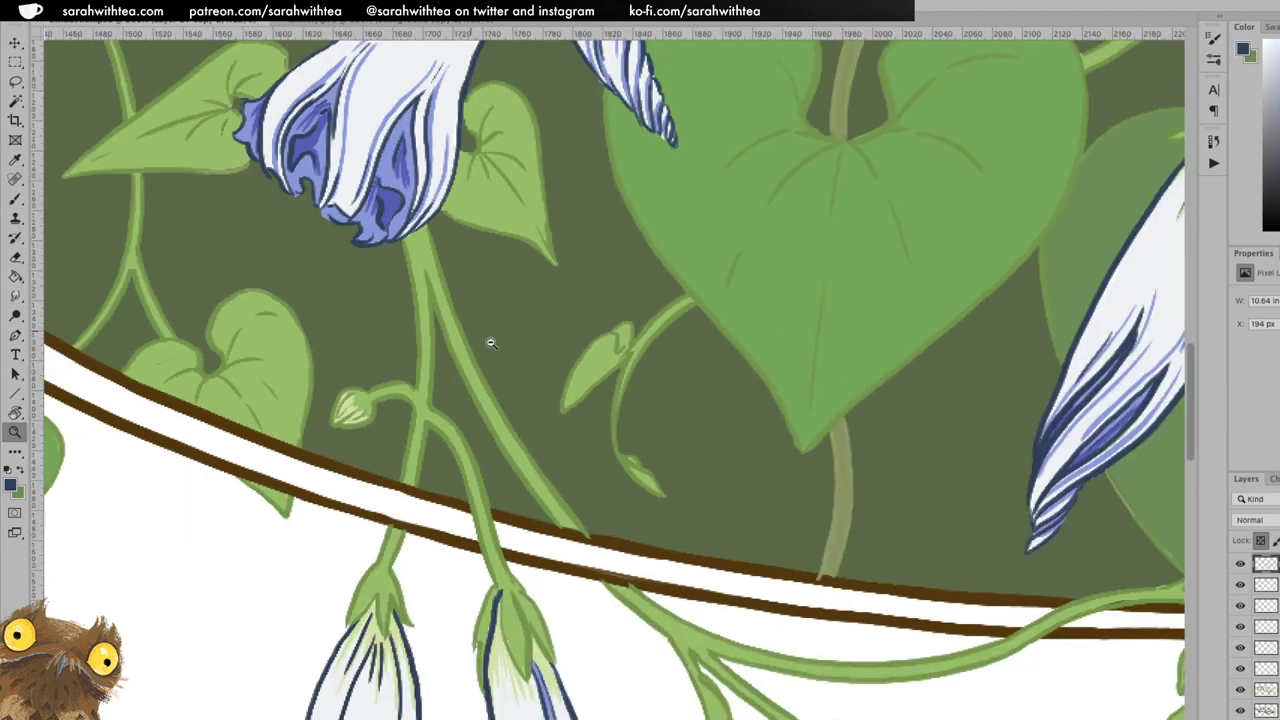
left_click(484, 339, "alt")
left_click(502, 342, "alt")
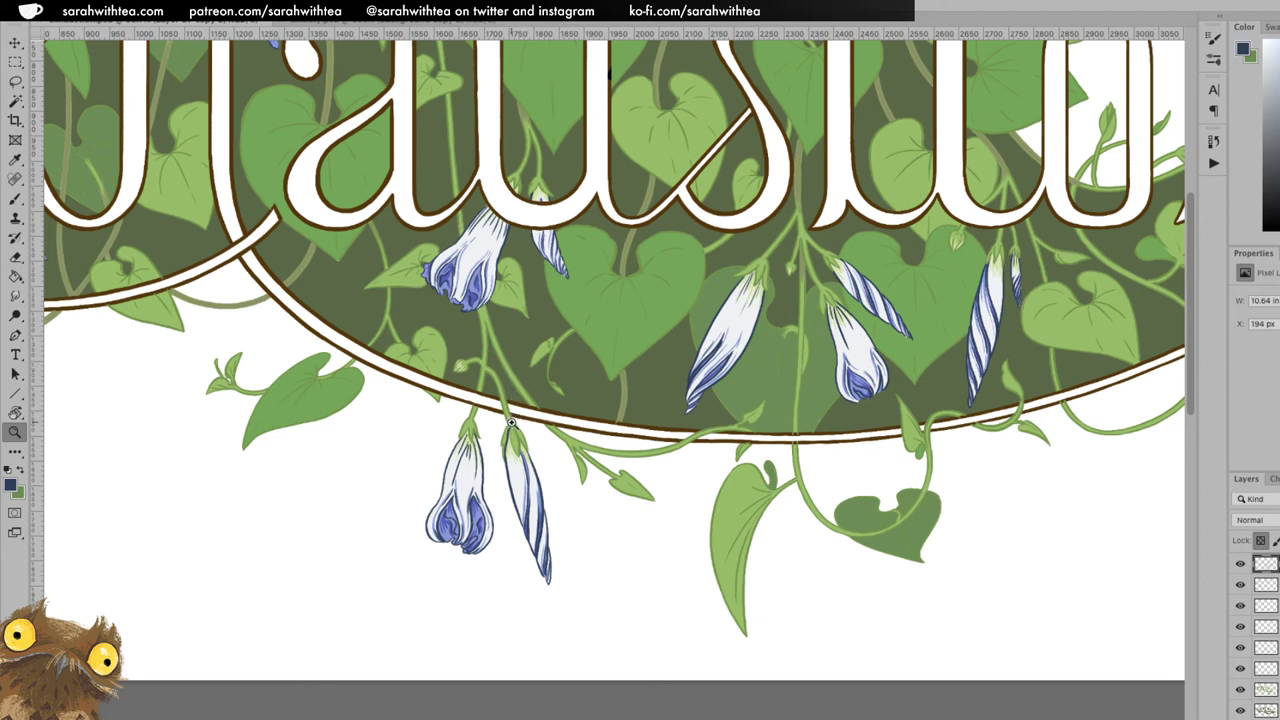
left_click(782, 344, "alt")
left_click_drag(782, 344, 776, 402)
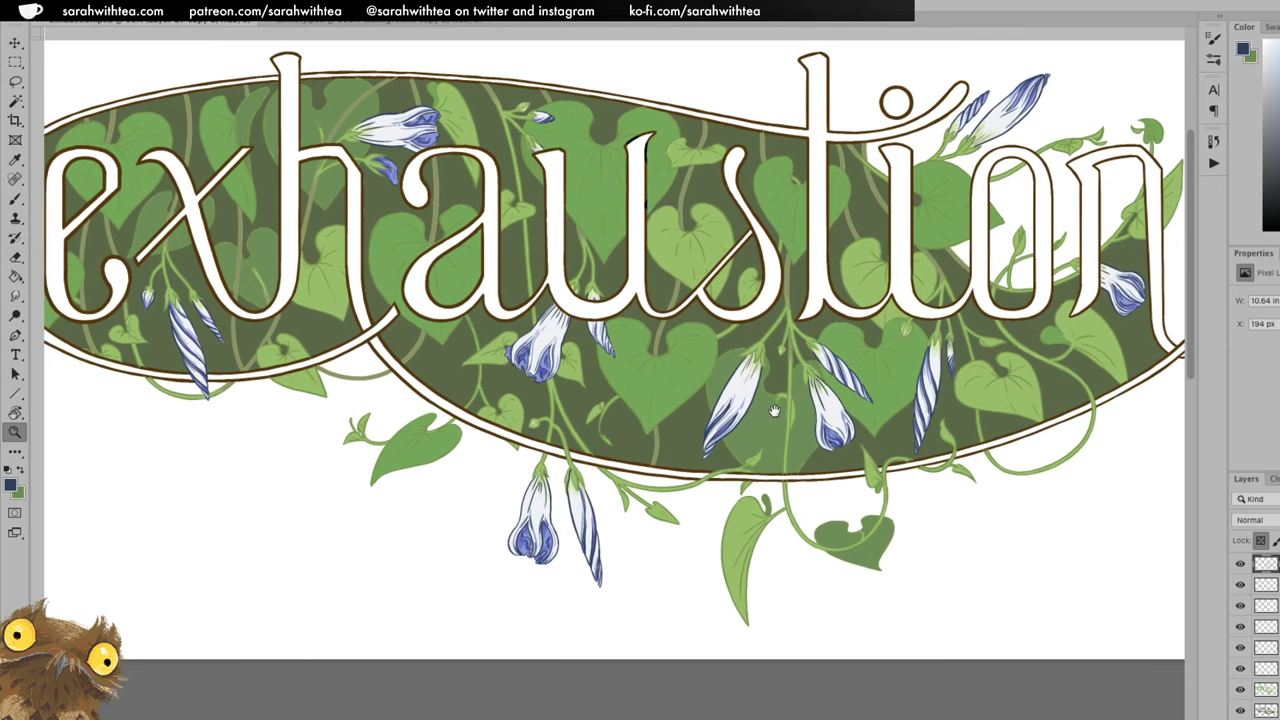
left_click(775, 400, "alt")
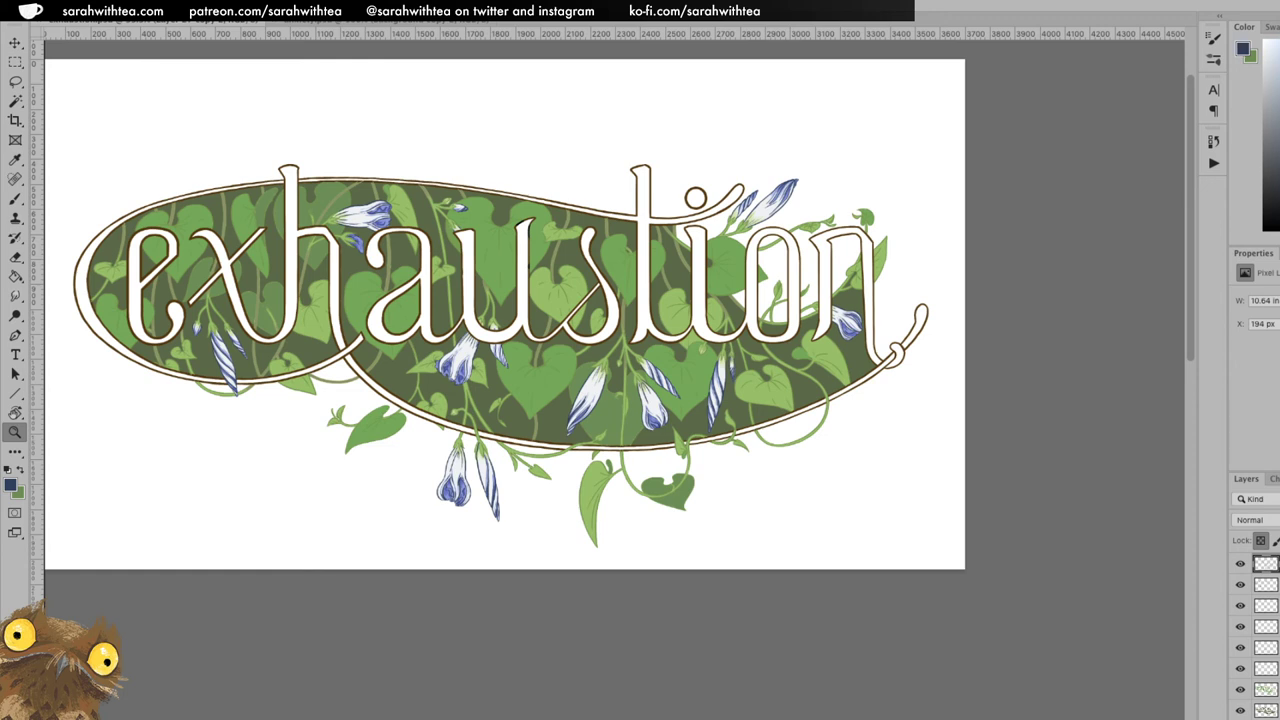
Place the goldleaf-2 texture over the artwork, turning it and moving it to cover the left half of the page.
left_click_drag(480, 514, 553, 438)
key("Return")
key("z")
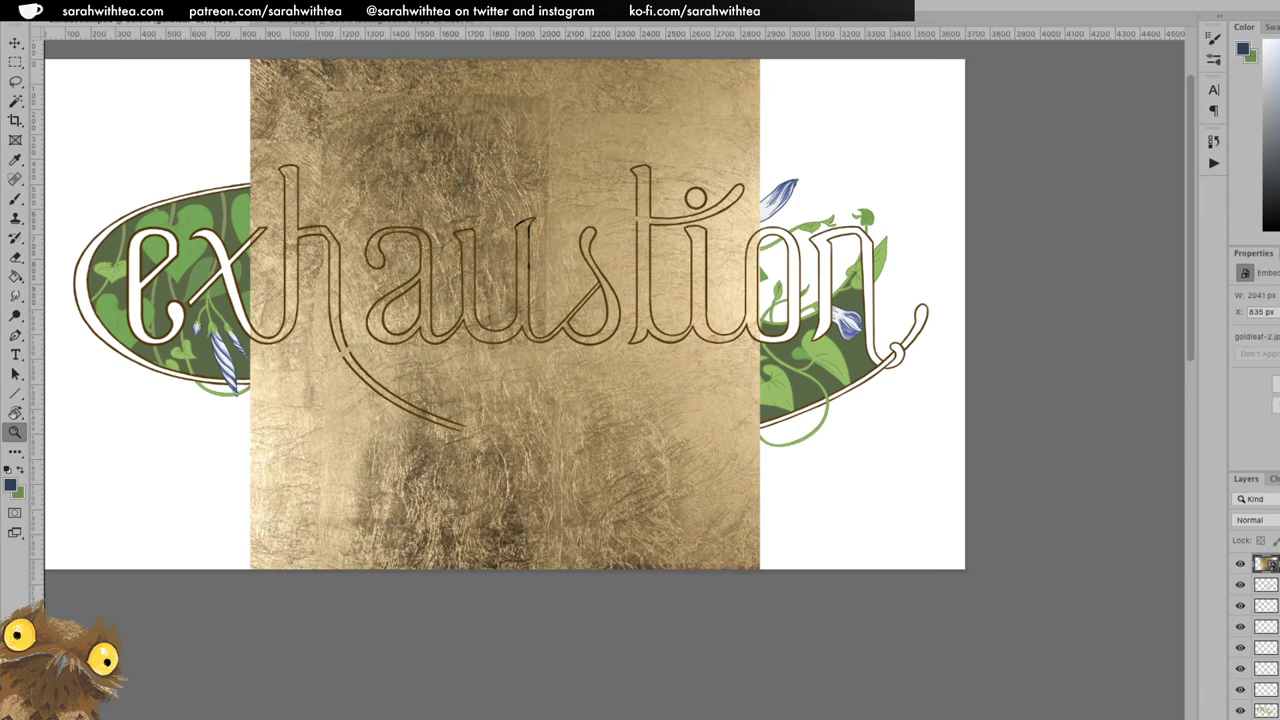
left_click(553, 424, "alt")
key("ctrl+t")
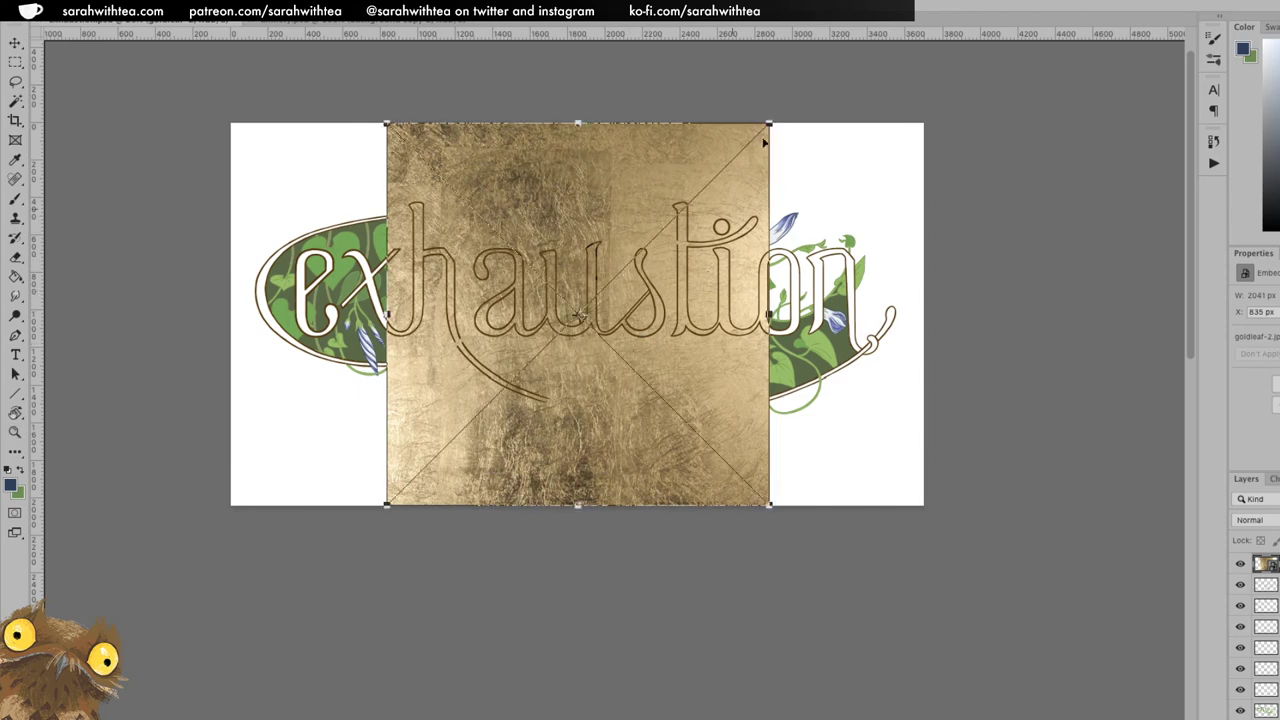
left_click_drag(829, 109, 800, 401)
key("Return")
Turn a copy of the gold-leaf texture upside down and place it over the right half of the page.
key("ctrl+t")
left_click_drag(988, 124, 656, 414)
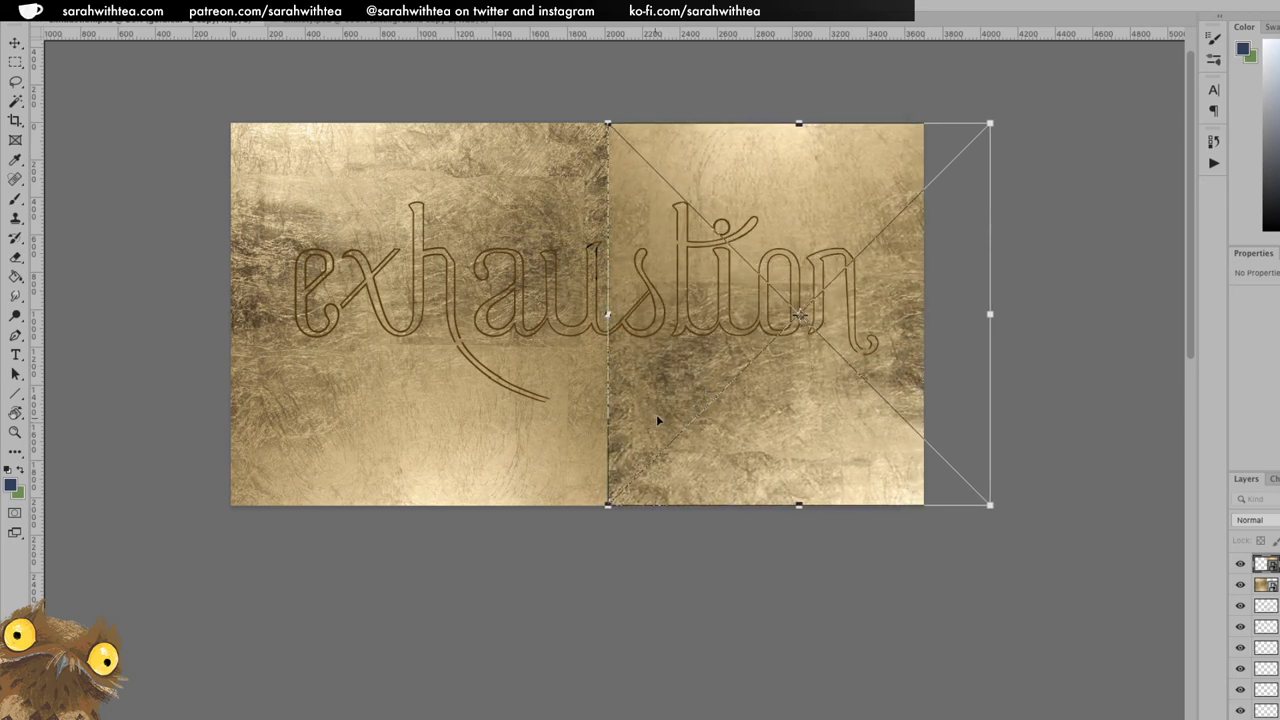
key("Return")
Flip the second gold texture vertically so it mirrors the first, and merge the two aligned halves into one layer.
key("z")
left_click(170, 8)
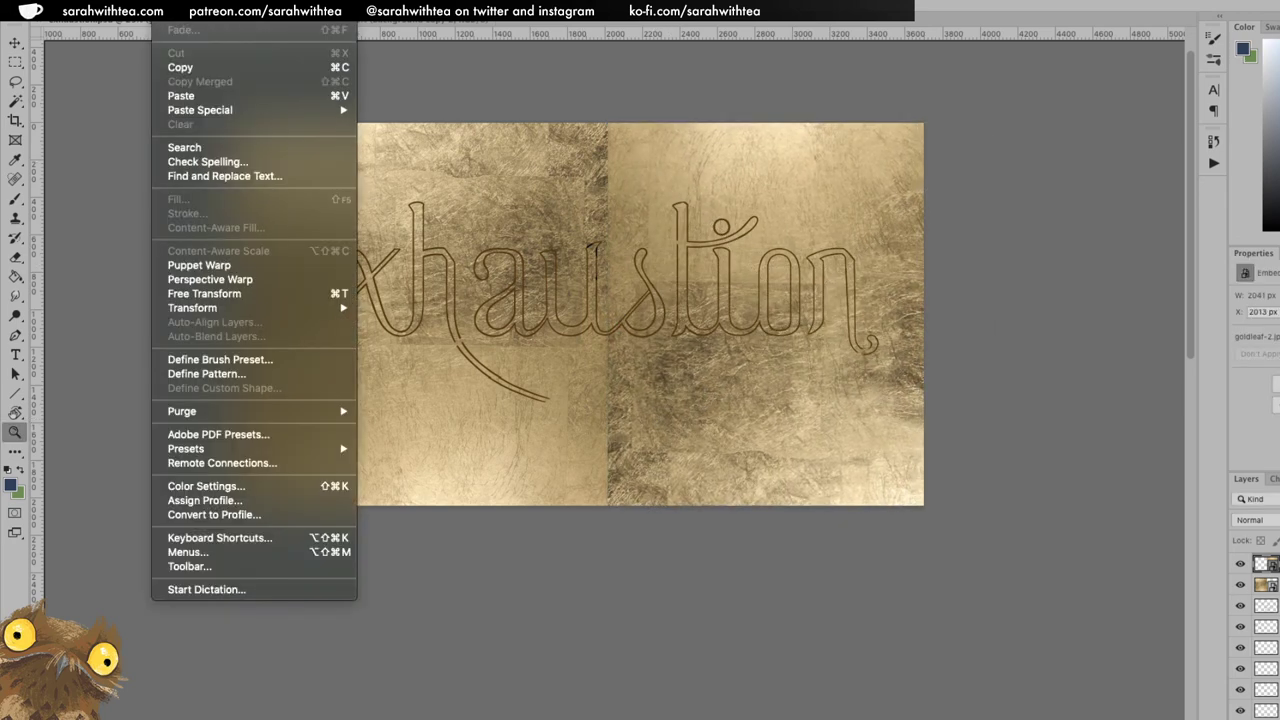
mouse_move(230, 307)
left_click(417, 483)
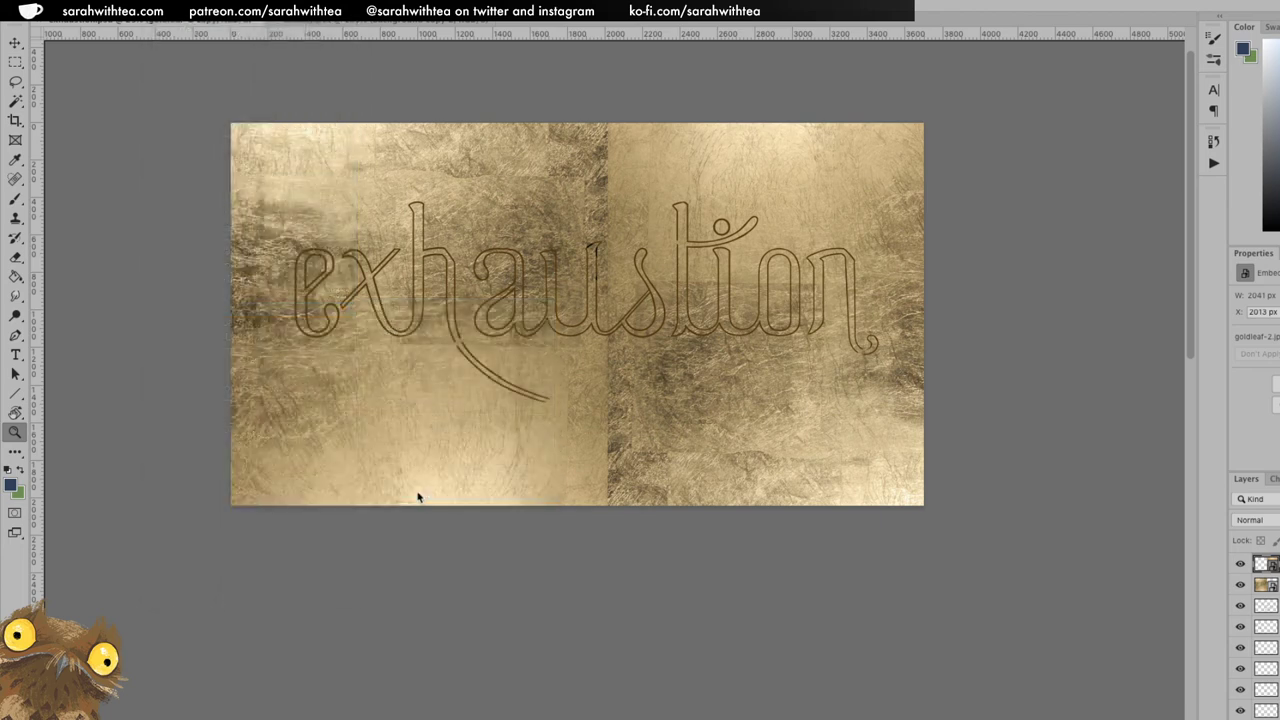
key("v")
left_click_drag(708, 404, 680, 408)
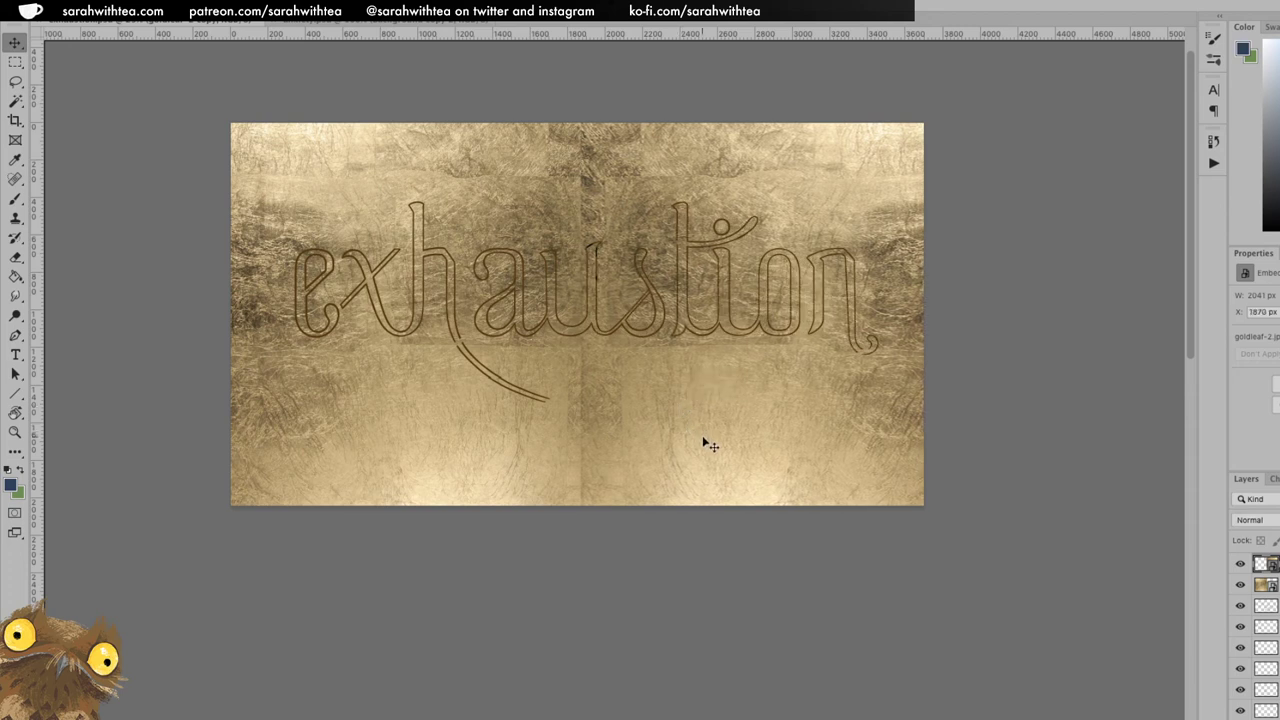
key("super+e")
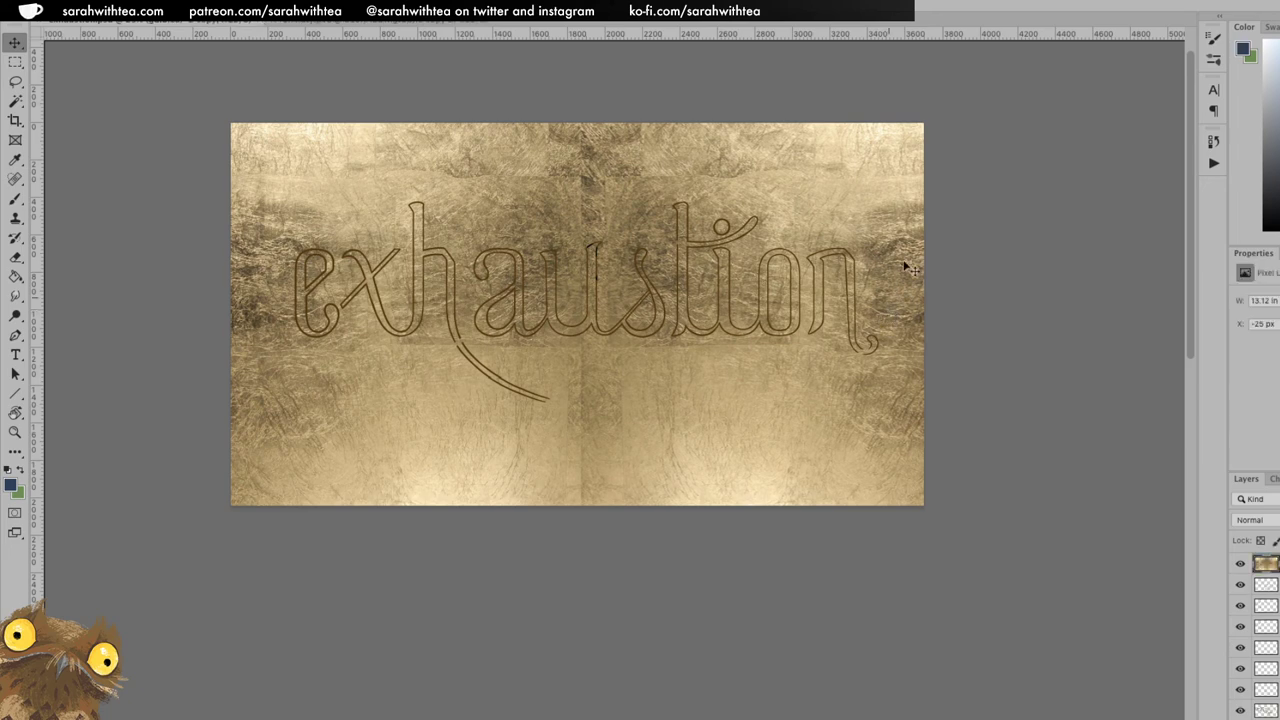
Rotate the merged gold texture slightly clockwise and shift it so it still covers the whole lettering.
key("super+t")
left_click_drag(972, 124, 922, 228)
left_click_drag(889, 304, 798, 390)
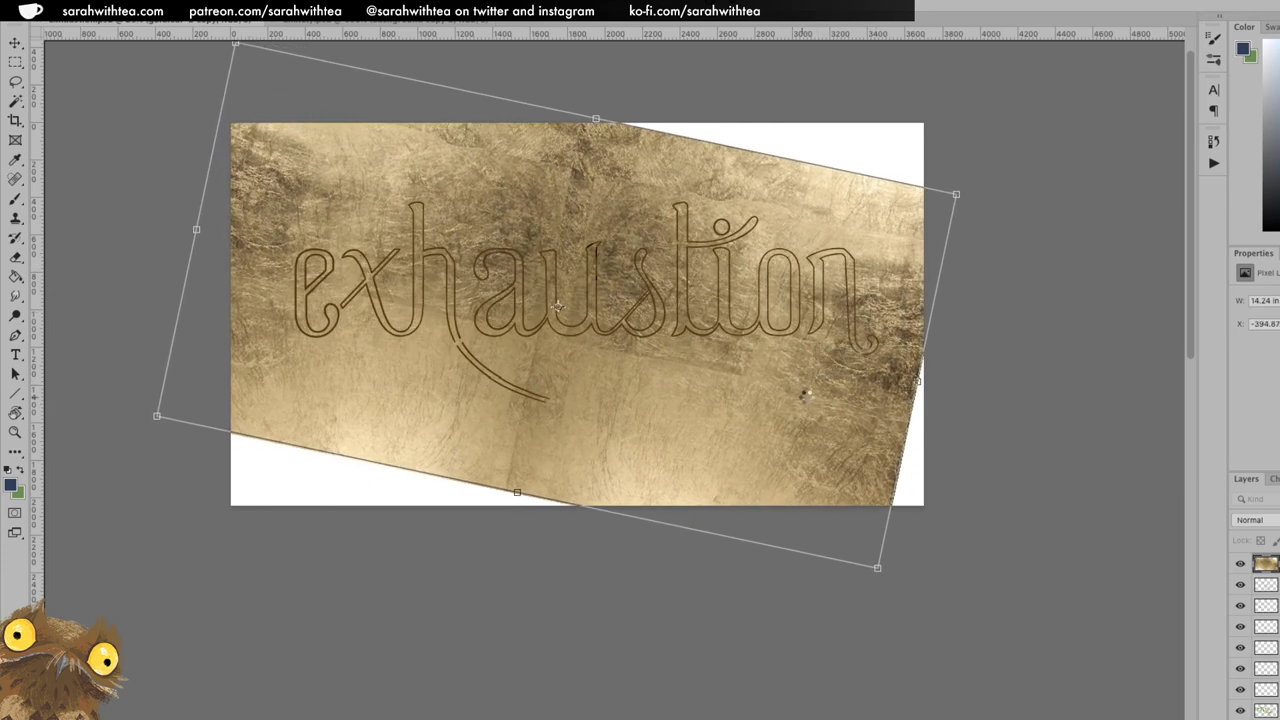
key("Return")
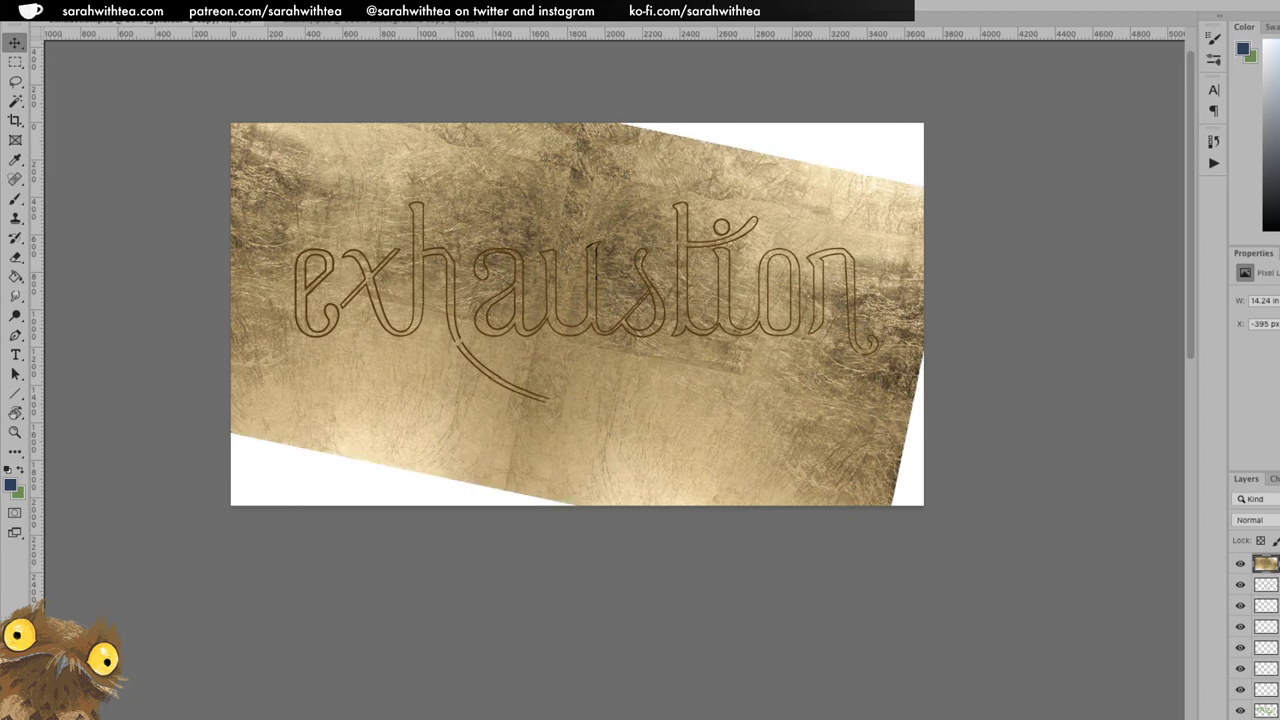
Move the gold texture layer below the lettering, border and plant outline layers.
scroll(1254, 636, "up", 1)
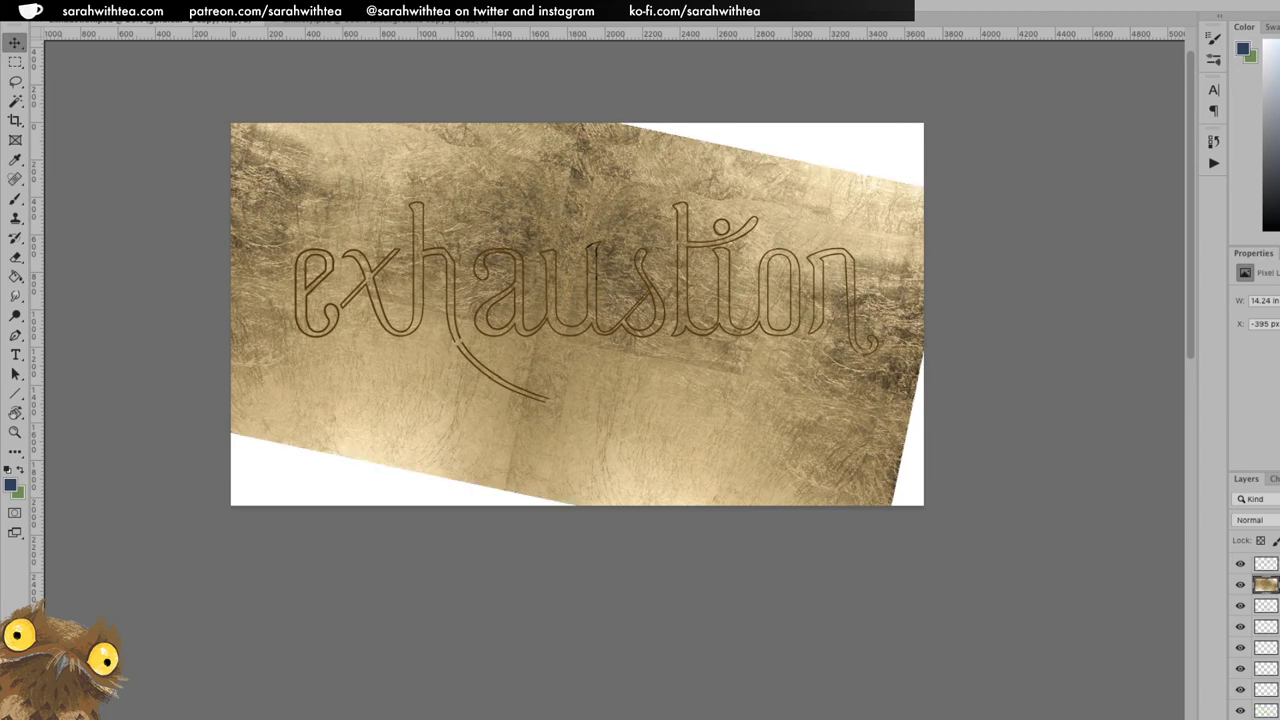
left_click(1268, 563)
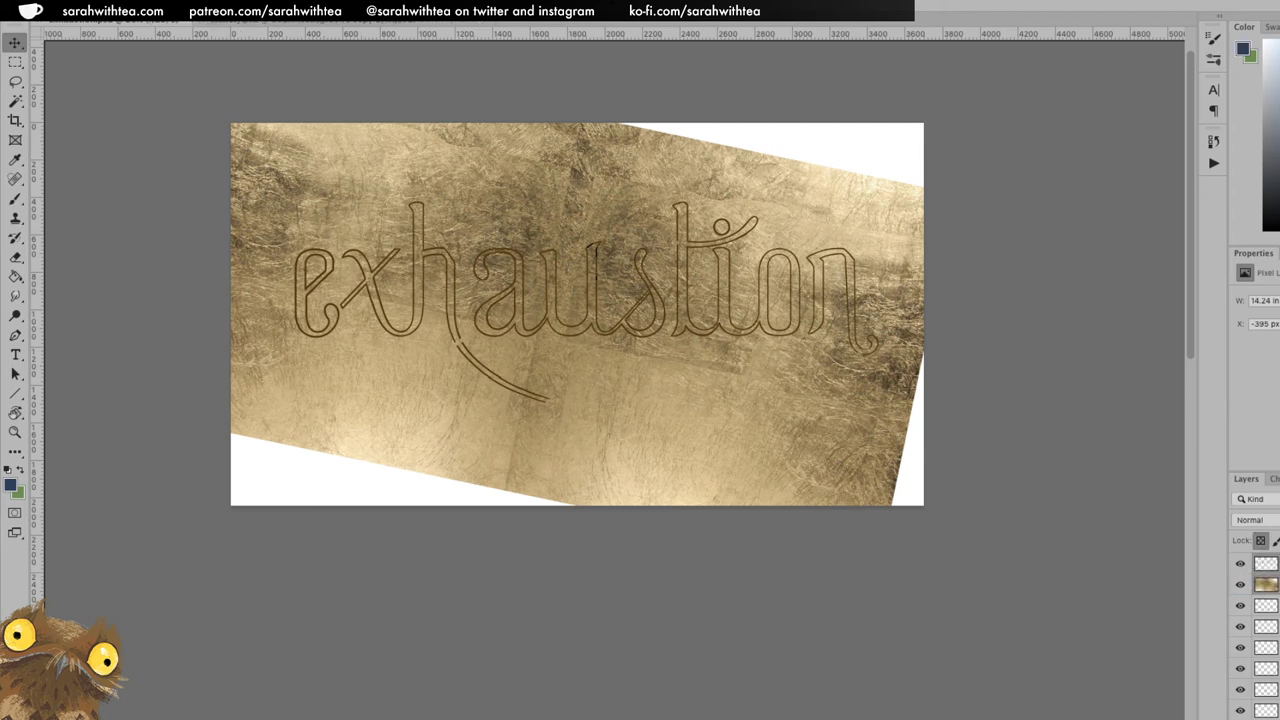
left_click_drag(1266, 584, 1266, 626)
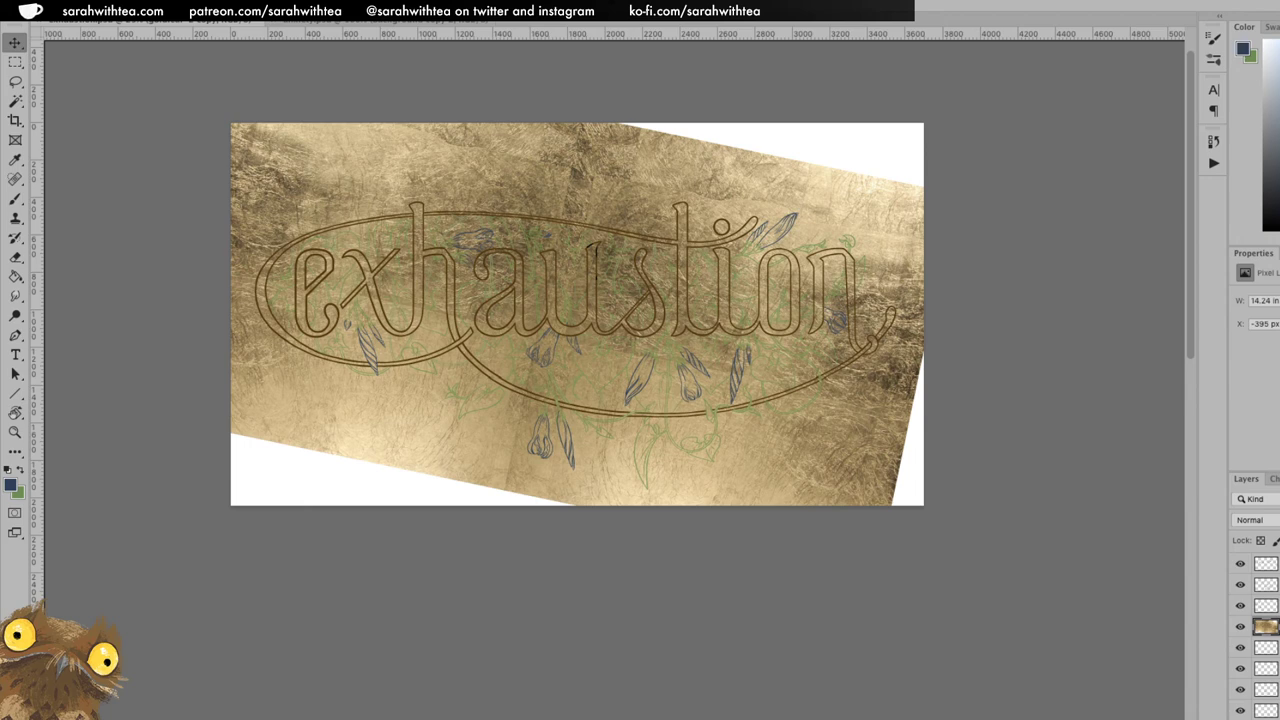
Duplicate the lettering and border outline layers and merge the copies into a single outline layer.
left_click(1266, 605)
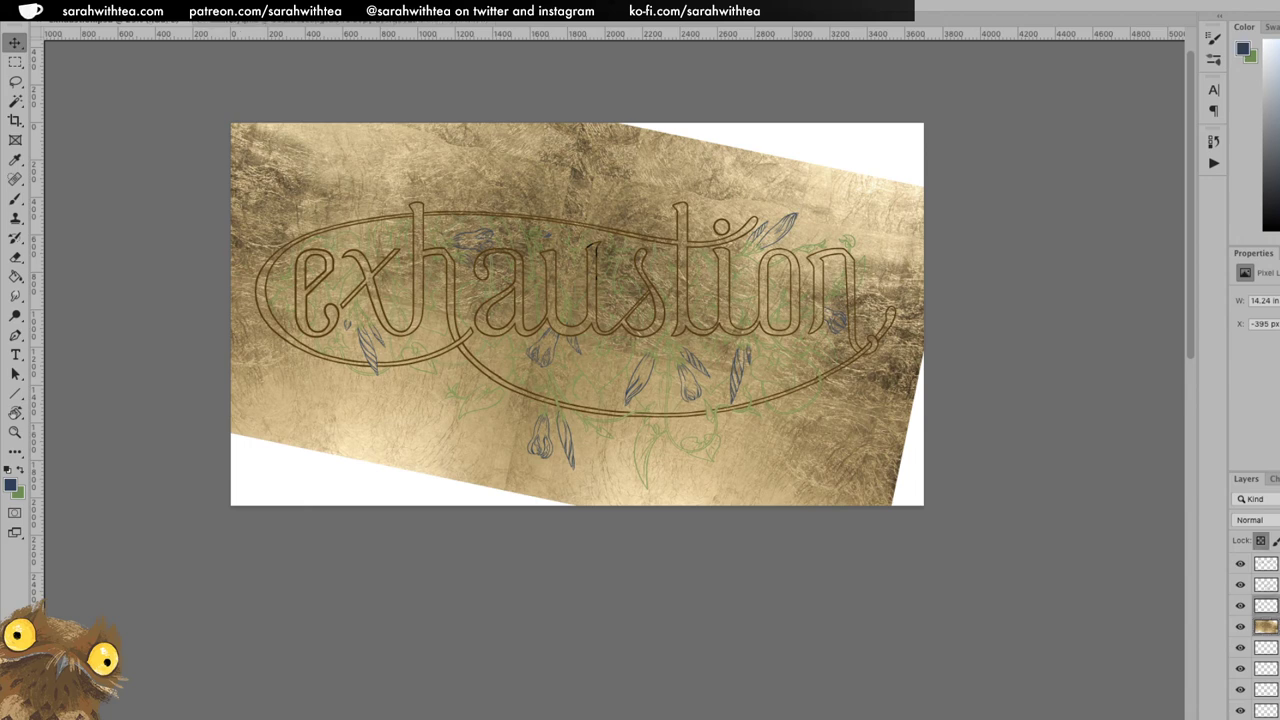
left_click(1266, 626)
left_click(1266, 605)
left_click(1266, 563, "super")
left_click_drag(1266, 563, 1262, 712)
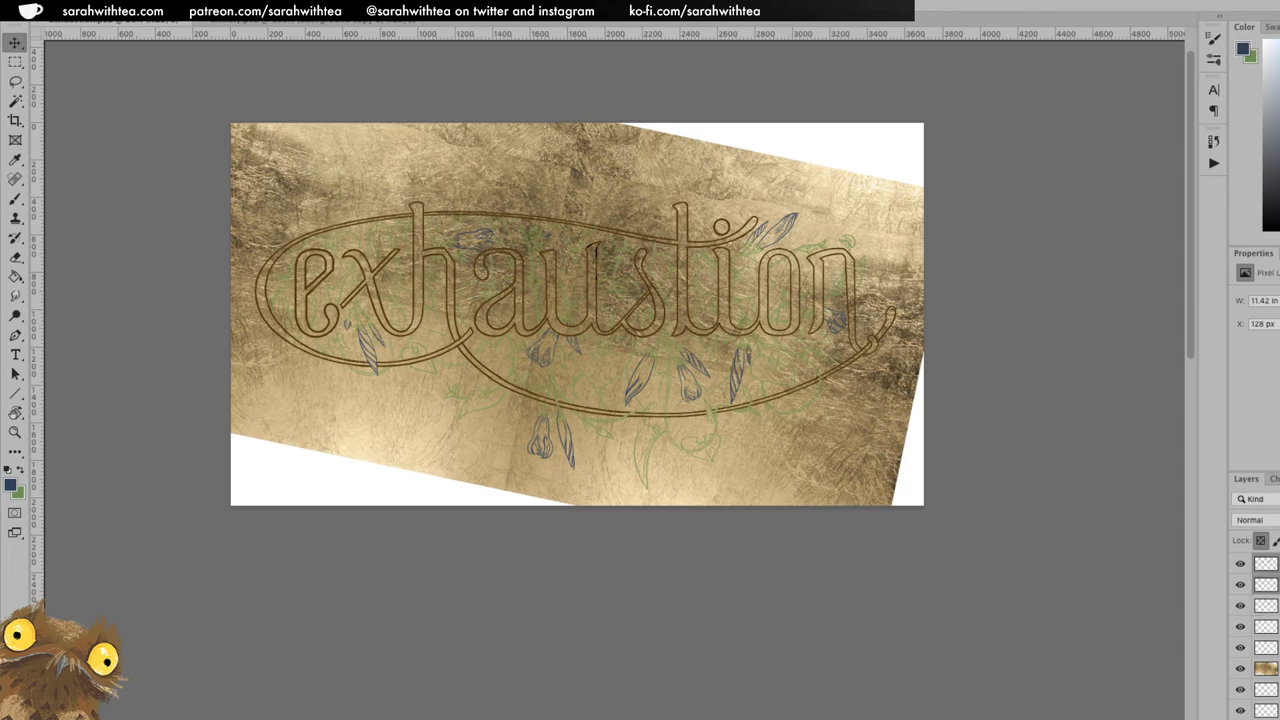
key("super+e")
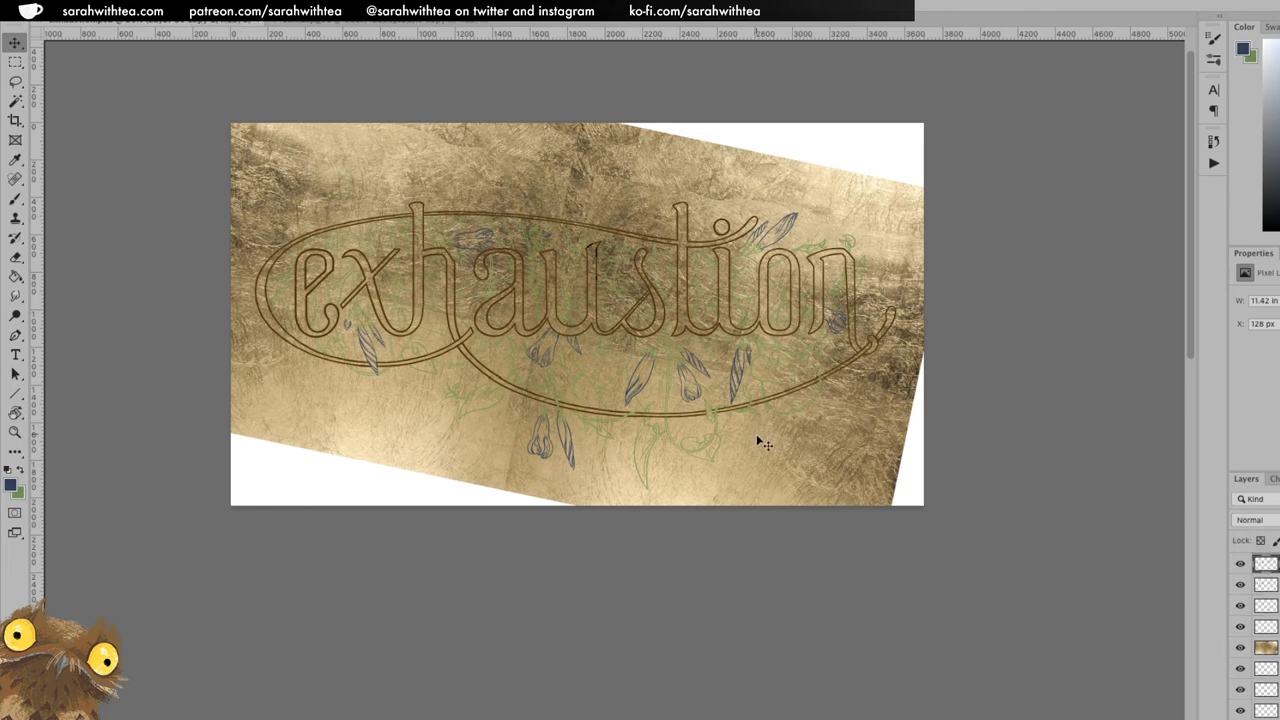
Select the area outside the letters and border on the merged outline layer with the Magic Wand.
key("e")
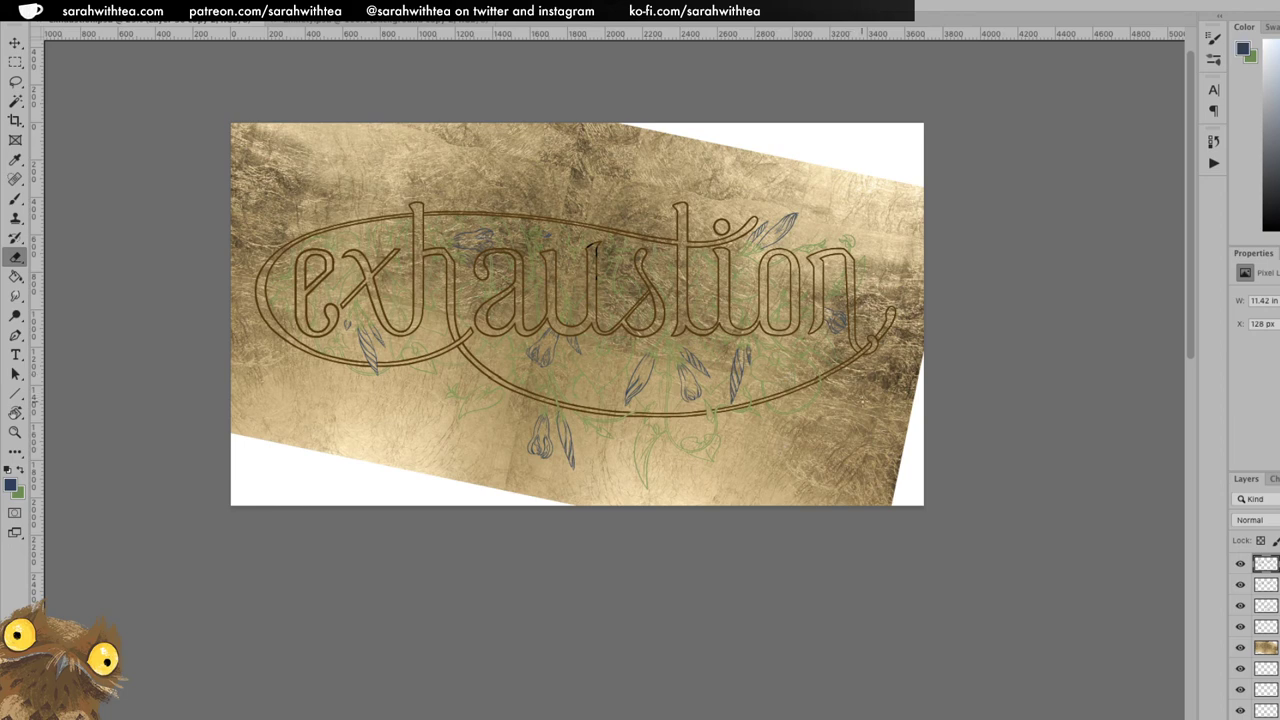
key("w")
left_click(835, 392)
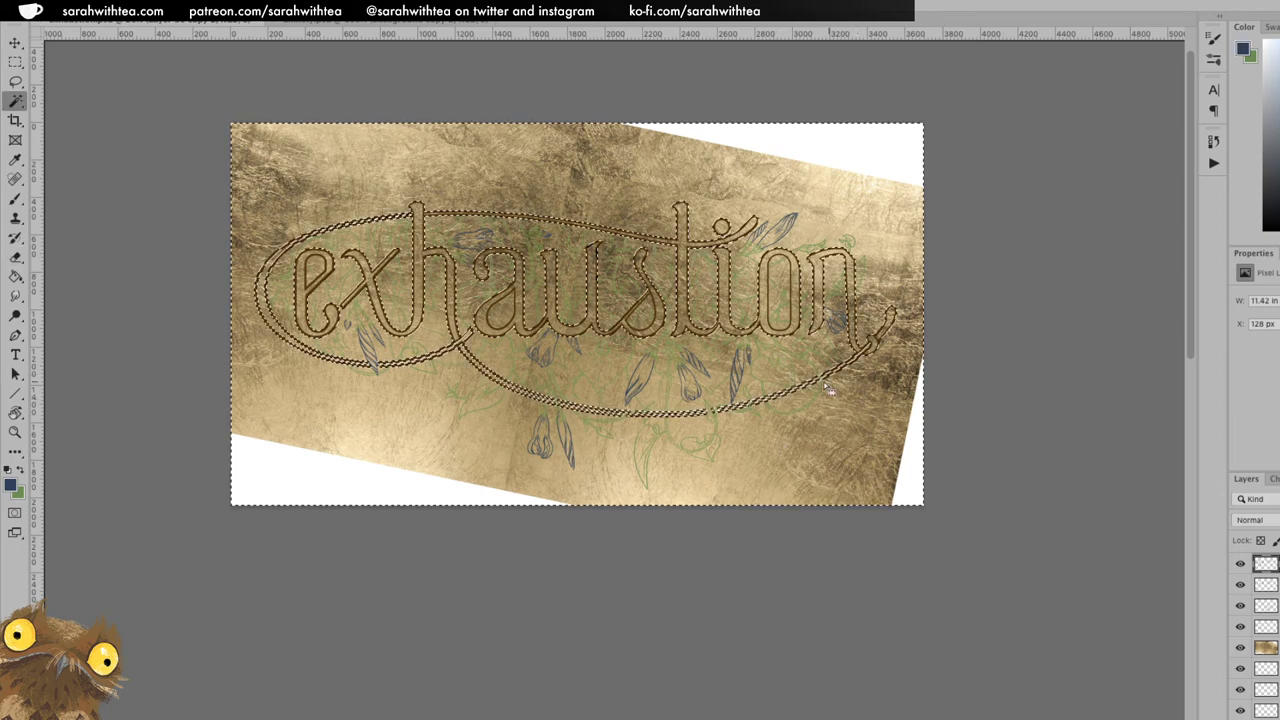
key("z")
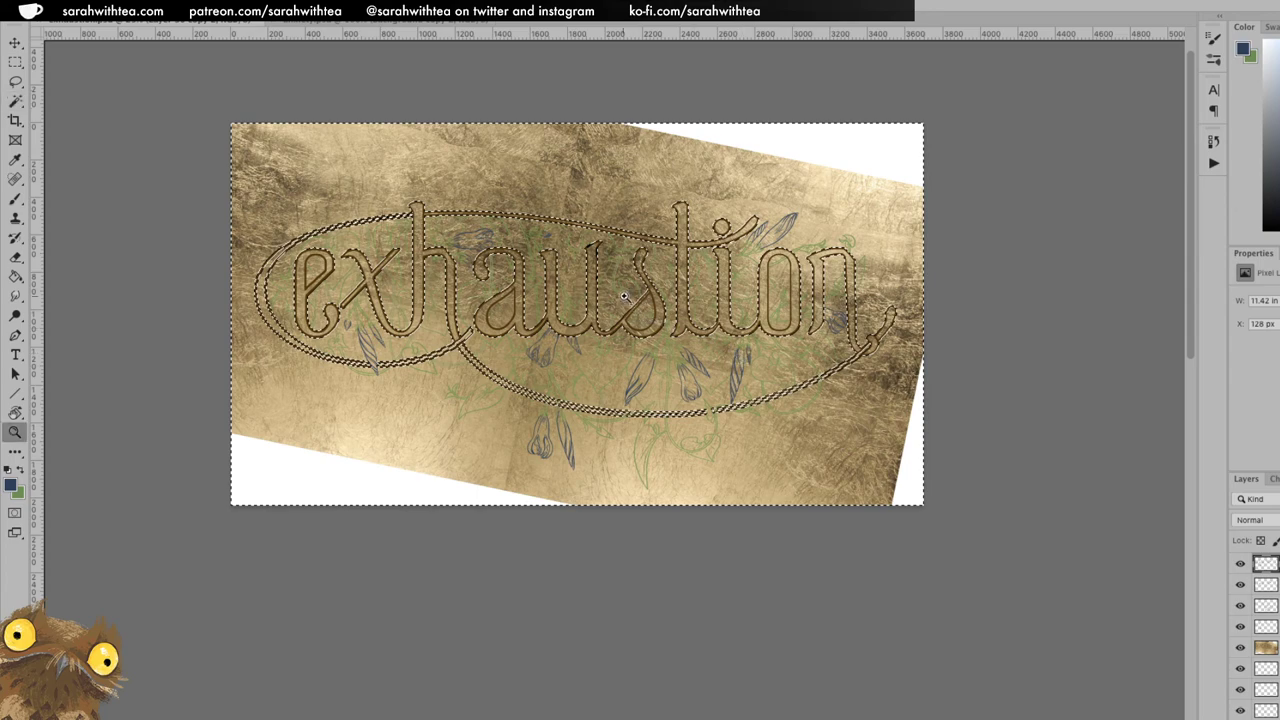
left_click(656, 321)
key("super+r")
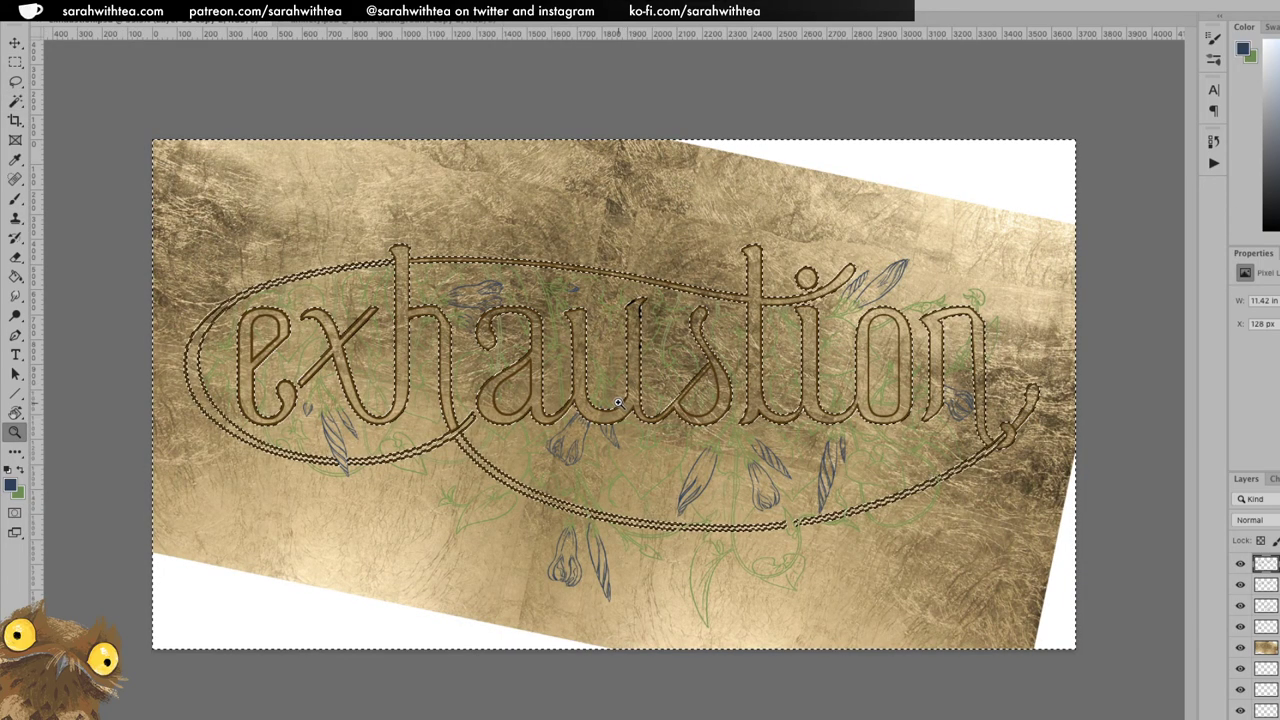
Invert the selection onto the lettering and border, and hide the lower of the two gold texture layers.
key("w")
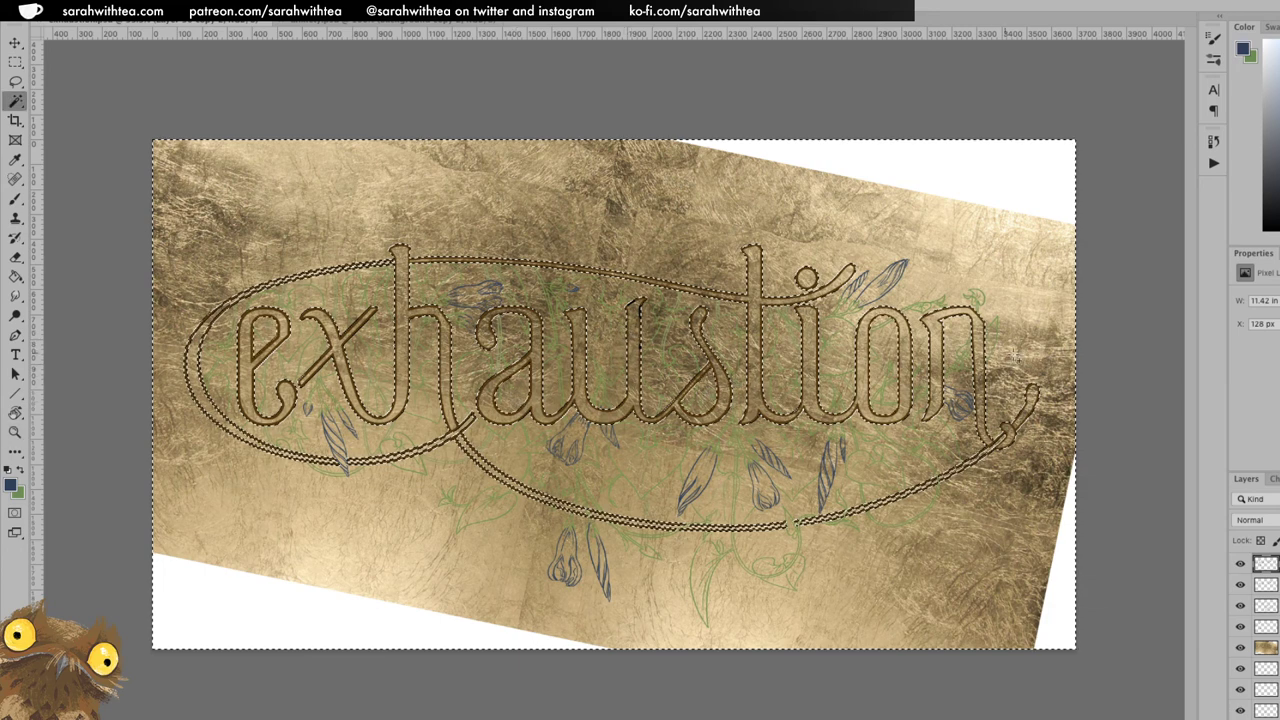
key("z")
left_click(903, 418, "alt")
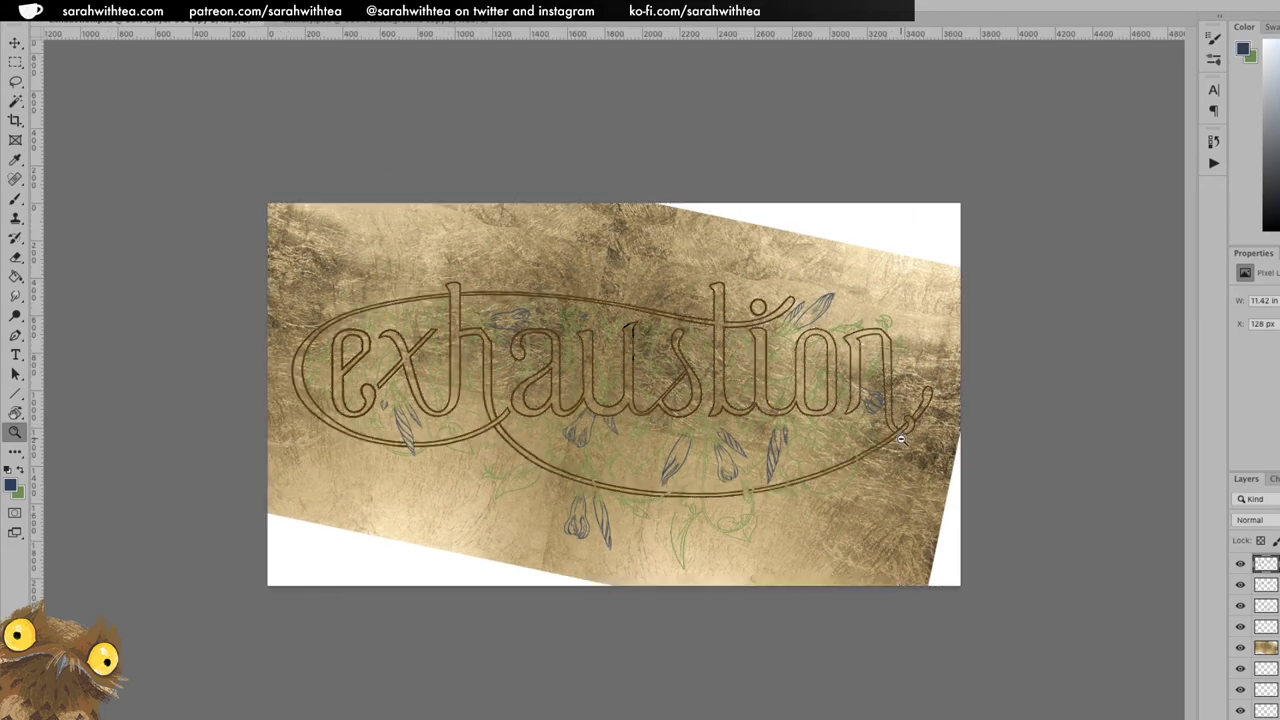
left_click(900, 440, "alt")
key("ctrl+shift+i")
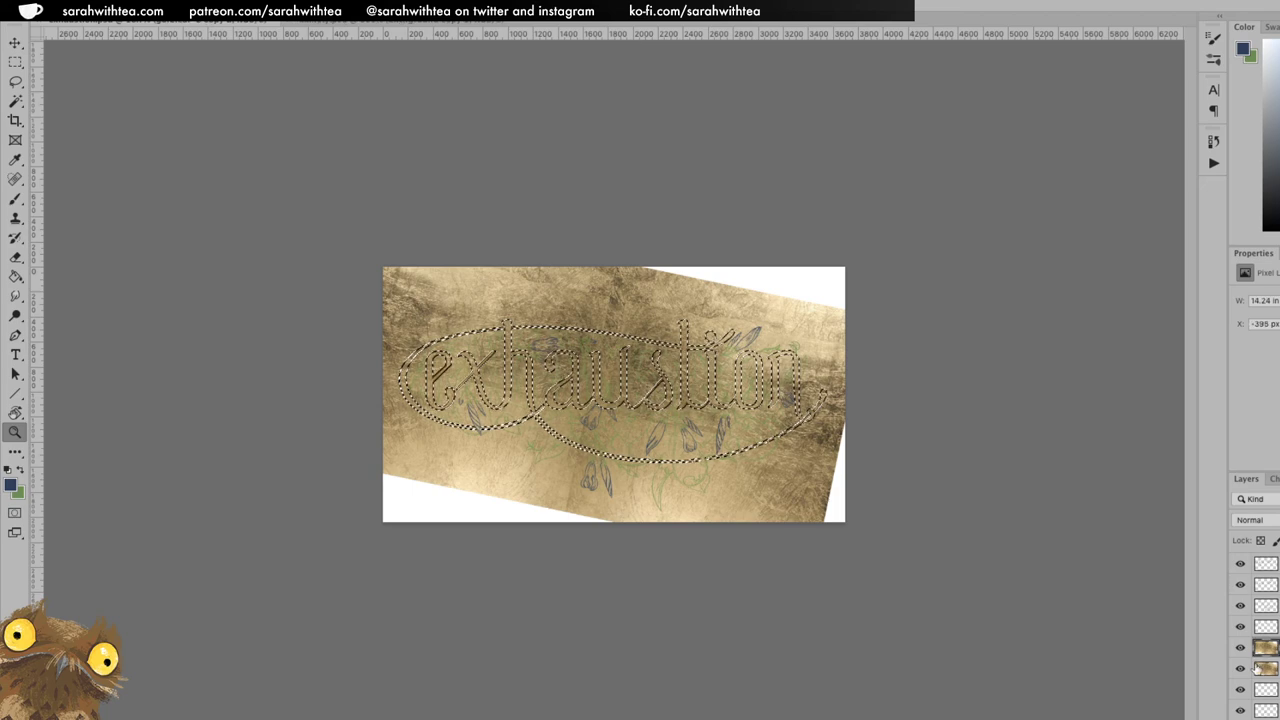
left_click(1240, 668)
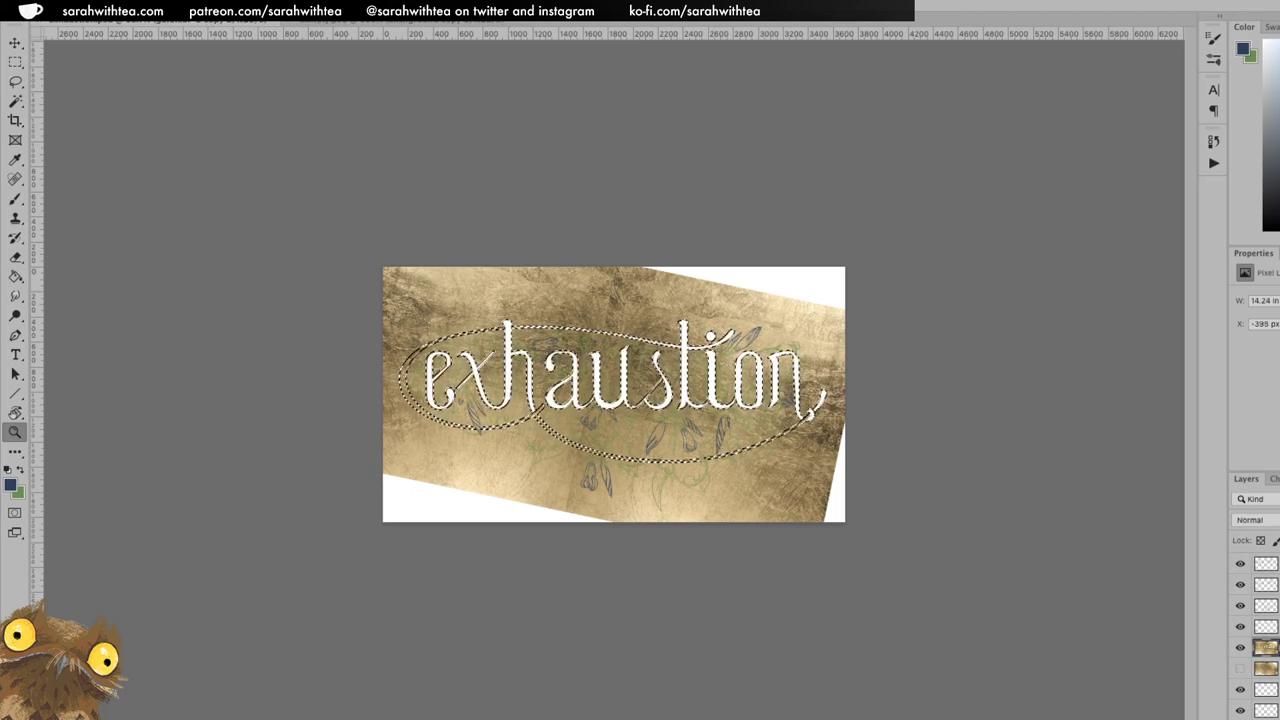
Try to trim the upper gold texture to the lettering by inverting the selection and deleting everything outside it.
key("ctrl+shift+i")
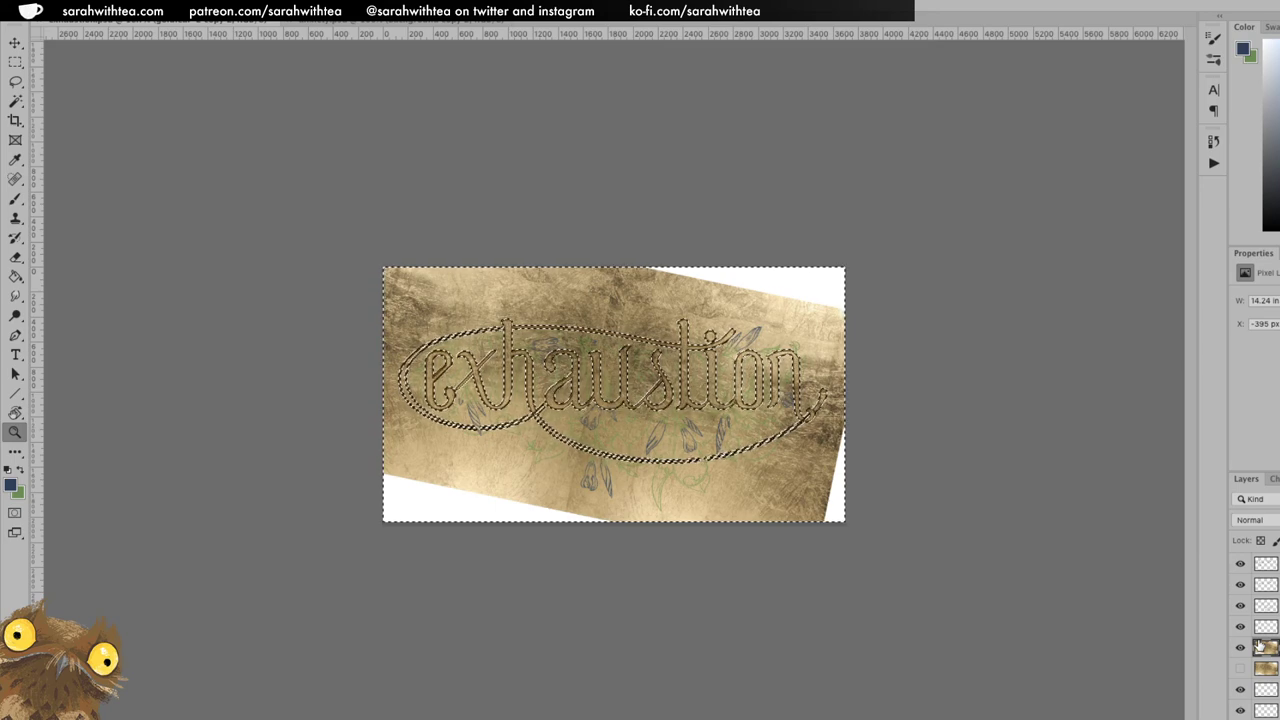
key("Delete")
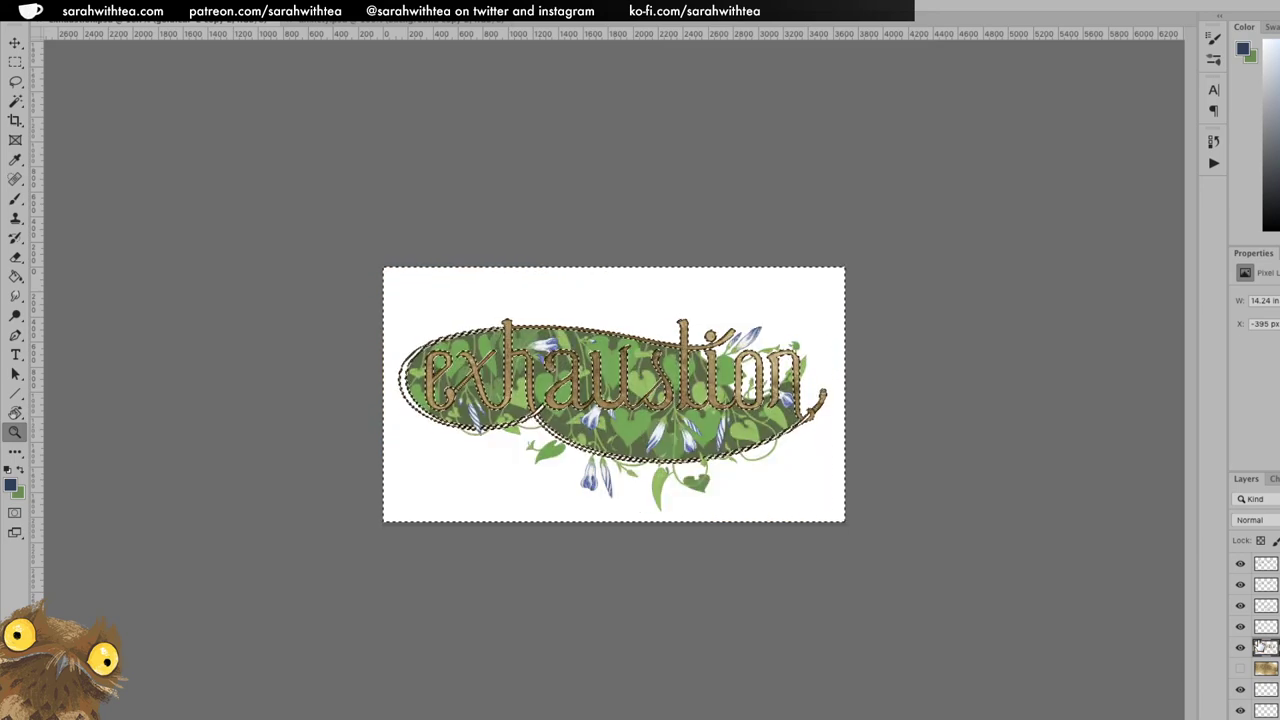
key("ctrl+z")
key("ctrl+shift+i")
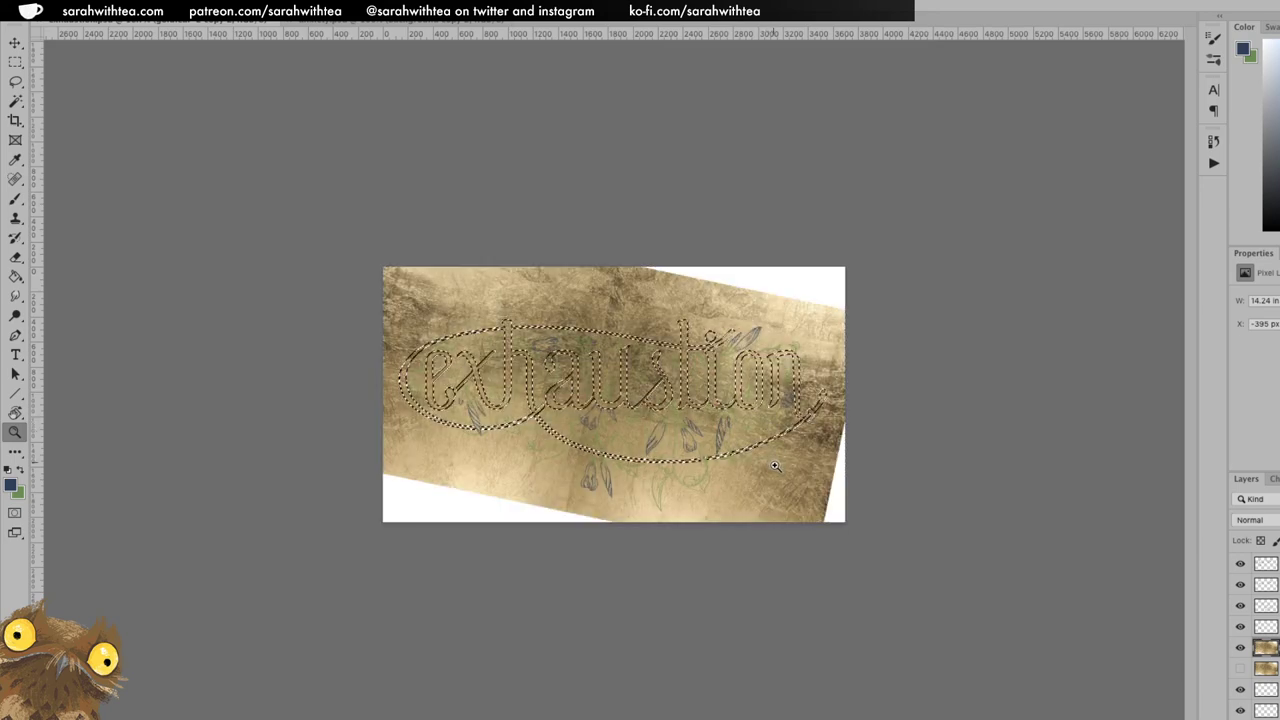
Try to subtract the space between the border's two lines from the selection with the Magic Wand on the gold layer.
left_click(657, 434)
left_click(646, 445)
left_click(641, 458)
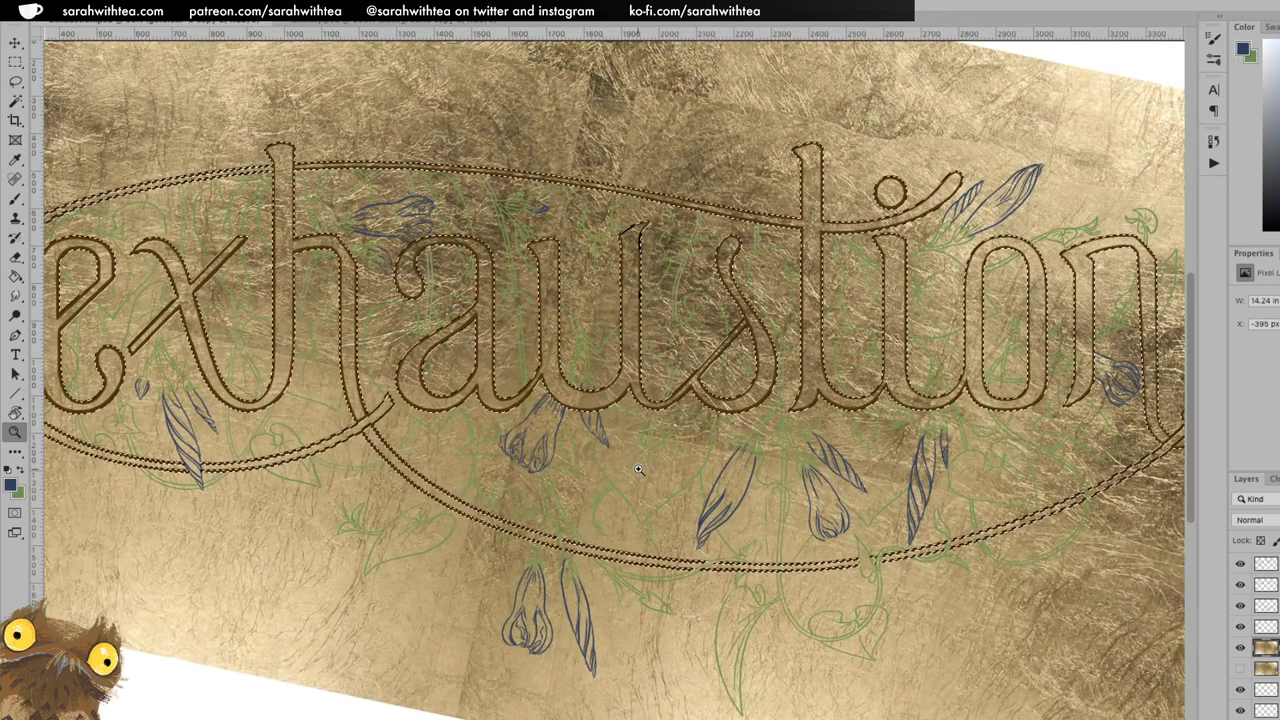
left_click_drag(680, 464, 563, 457)
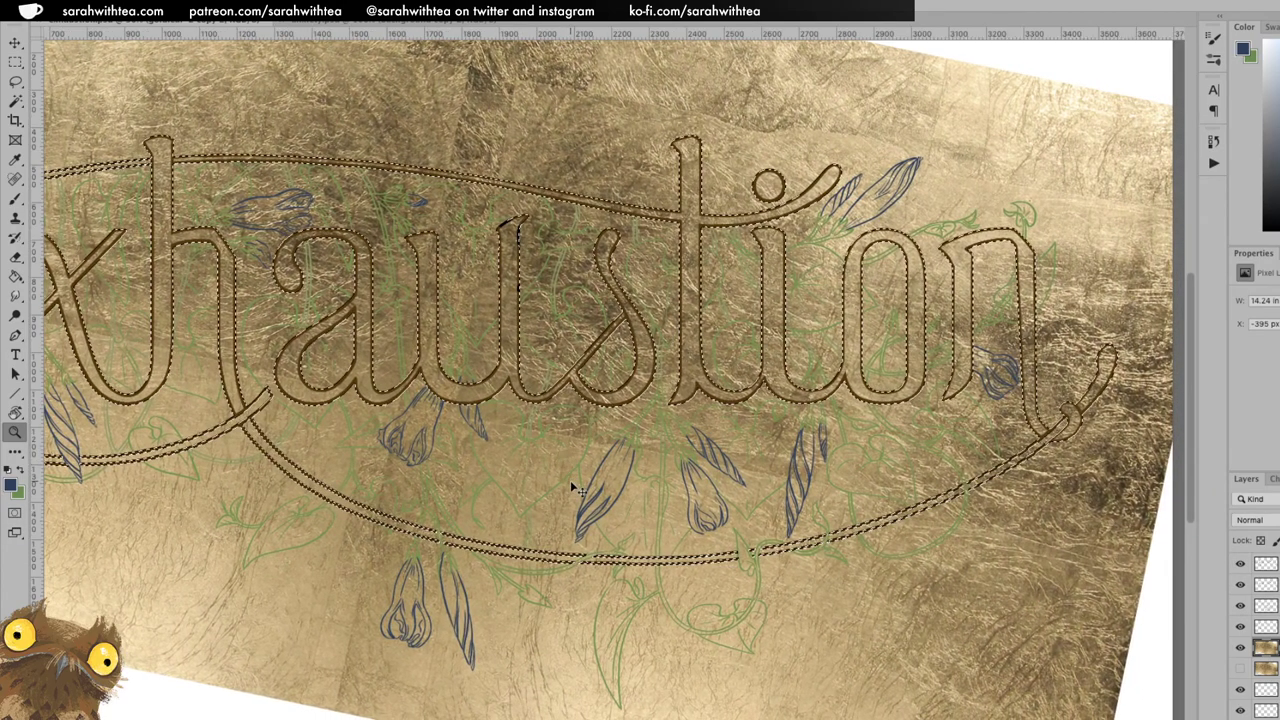
key("w")
left_click(279, 461, "alt")
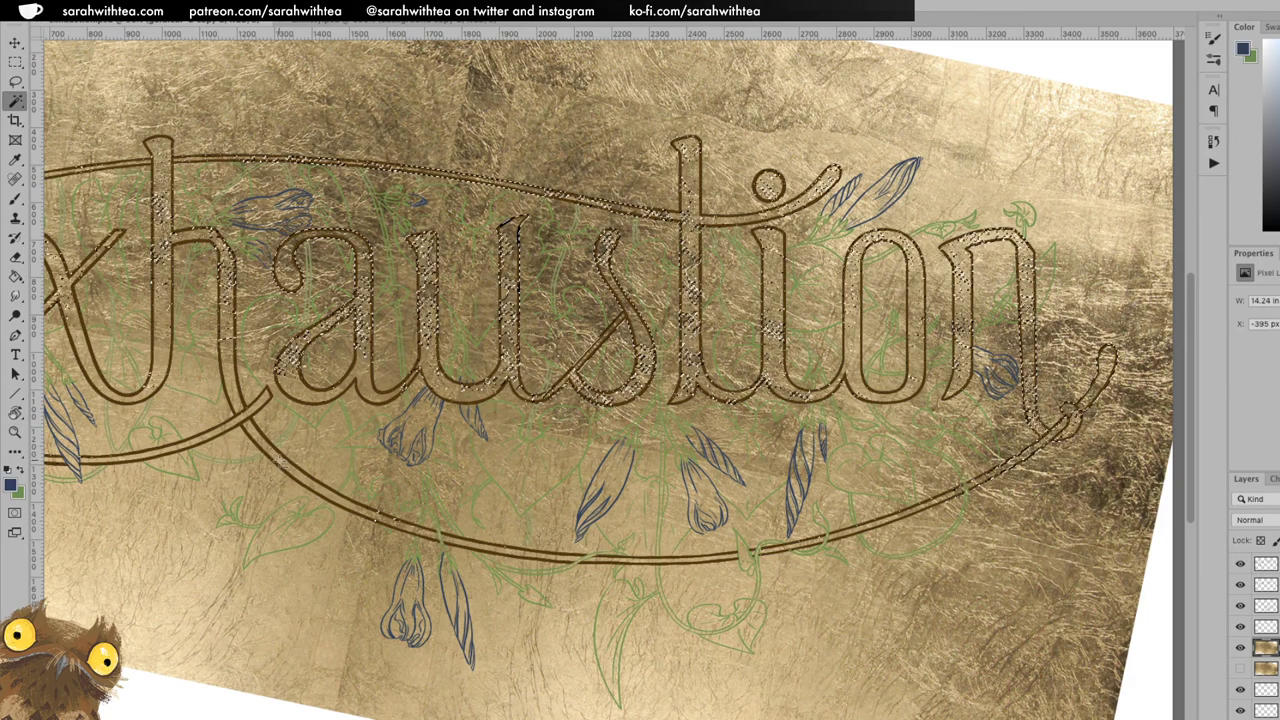
key("ctrl+z")
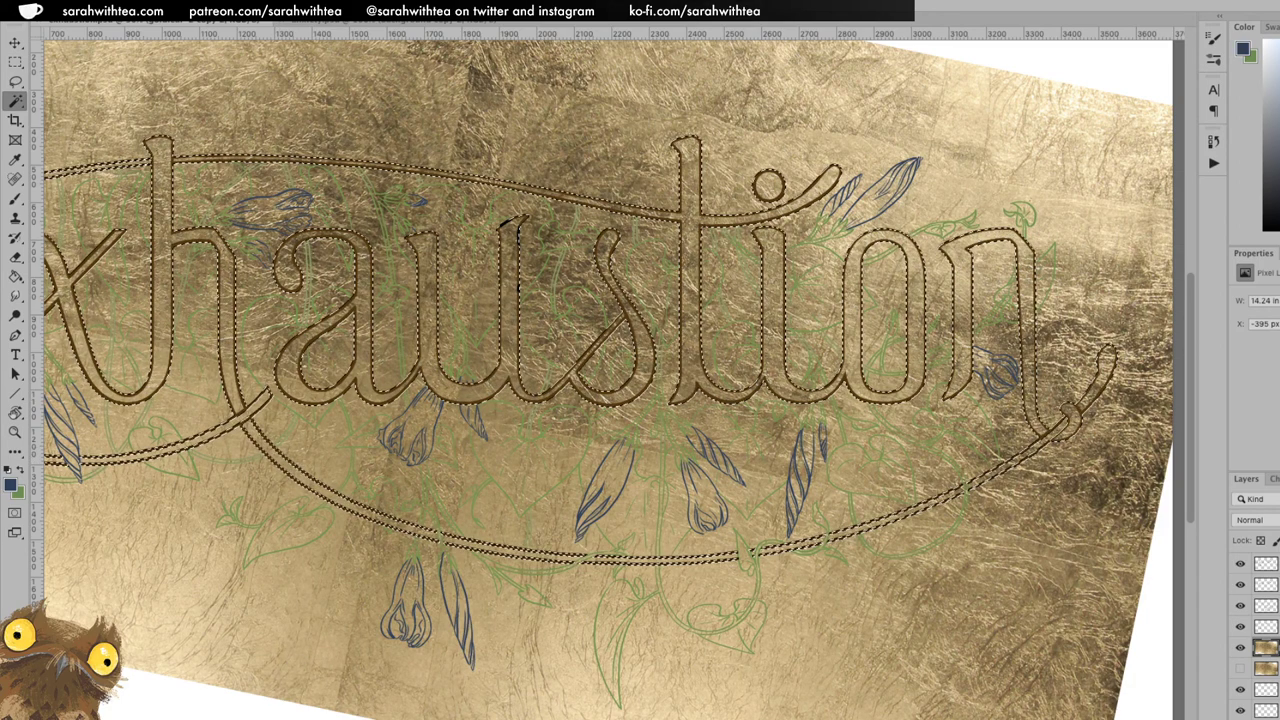
Try to add the space between the border lines to the selection, working on the merged outline layer.
left_click(1265, 564)
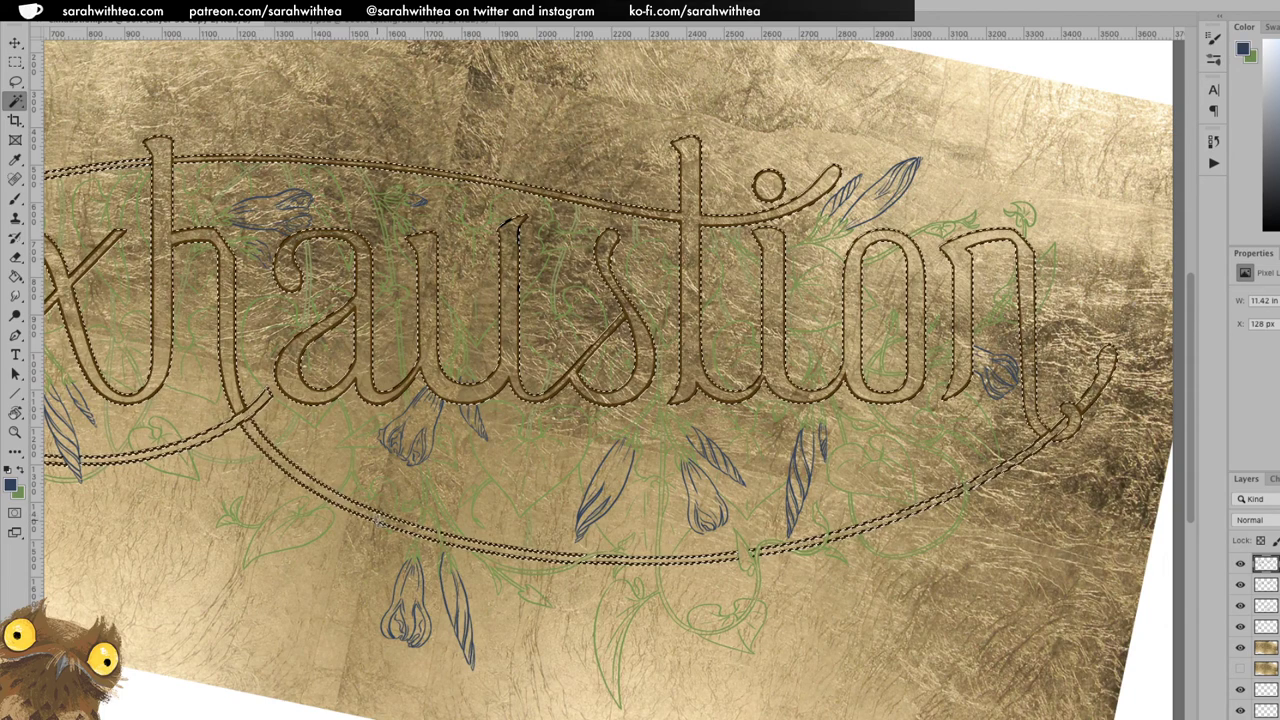
left_click(376, 518, "shift")
key("super+z")
Examine the outlines closely where the tail of the h crosses the end of the border, checking for gaps.
key("z")
left_click(408, 525)
left_click_drag(172, 388, 338, 394)
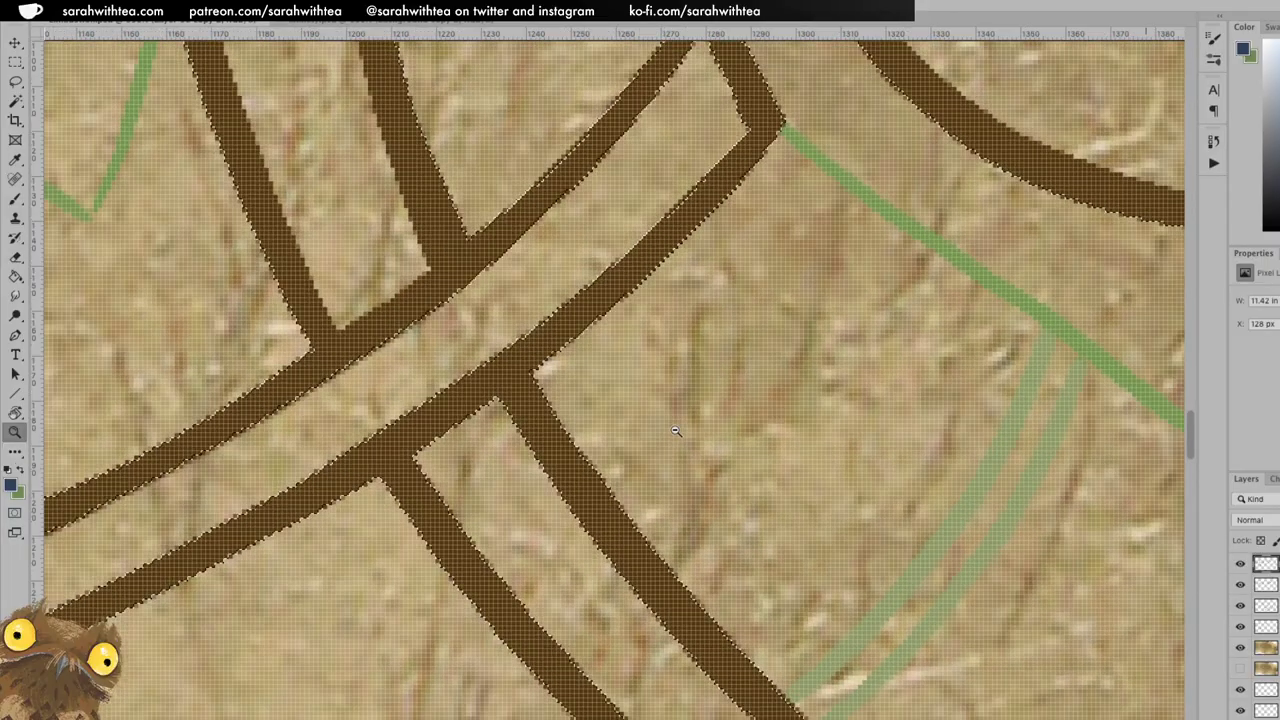
left_click(670, 416, "alt")
left_click(682, 438, "alt")
left_click(682, 440, "alt")
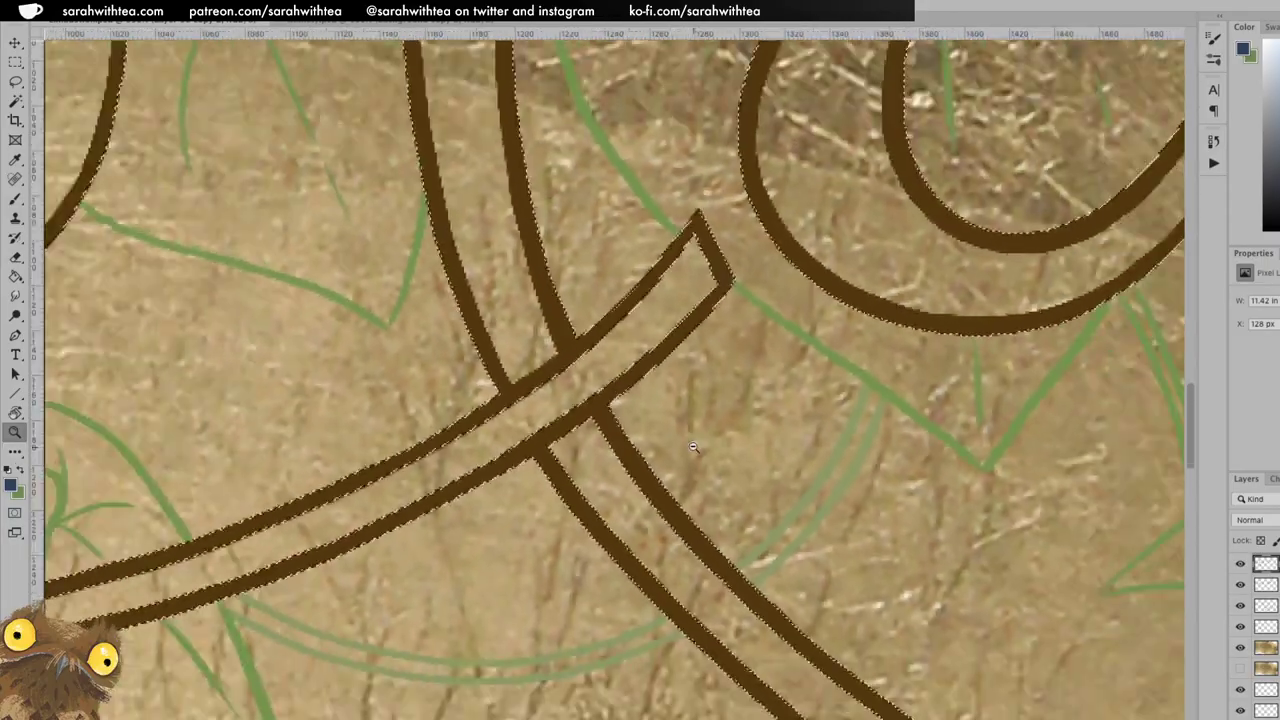
left_click(688, 446, "alt")
left_click(694, 452, "alt")
left_click(697, 455, "alt")
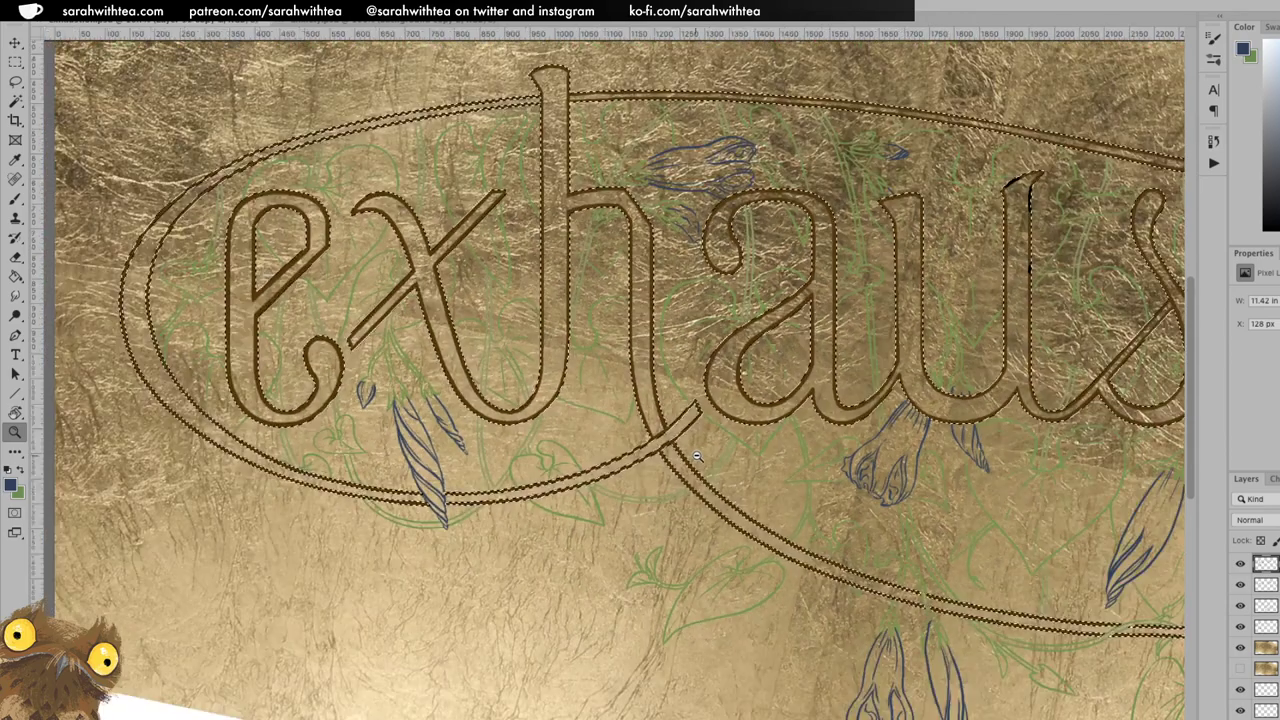
left_click(697, 455, "alt")
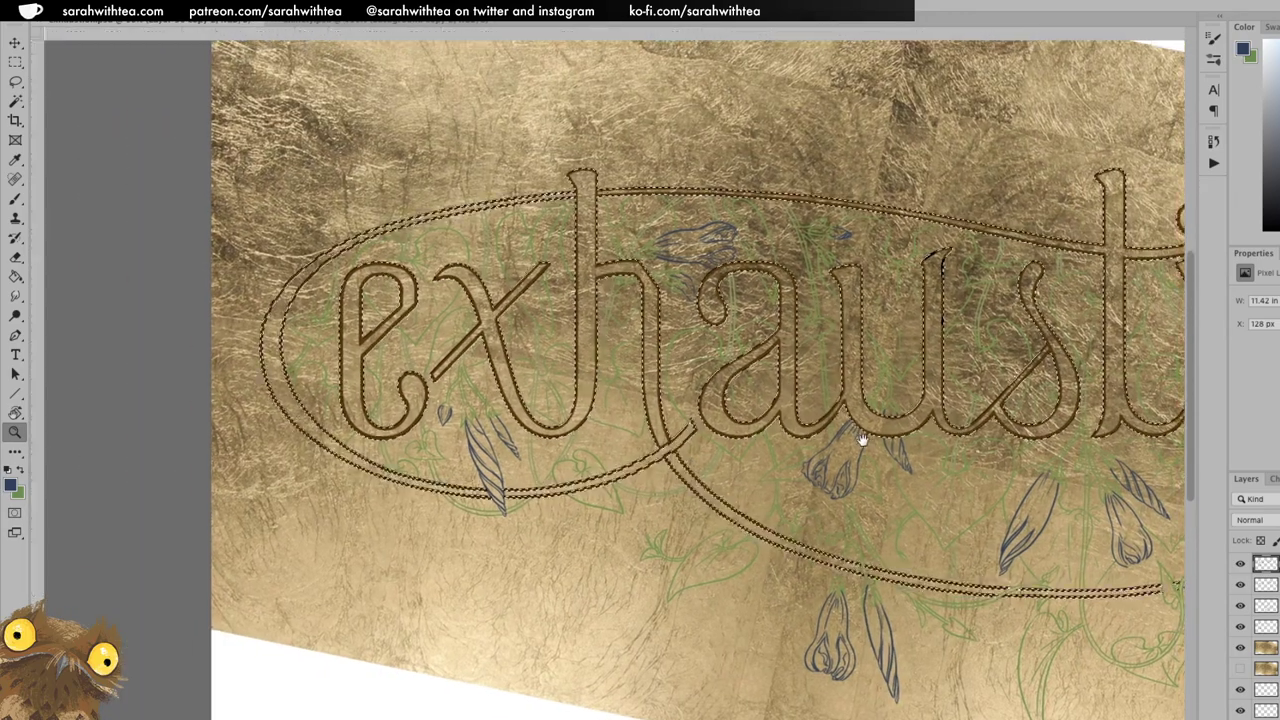
Clear the selection and hide the three sketch layers directly beneath the merged outline layer.
left_click_drag(857, 443, 700, 454)
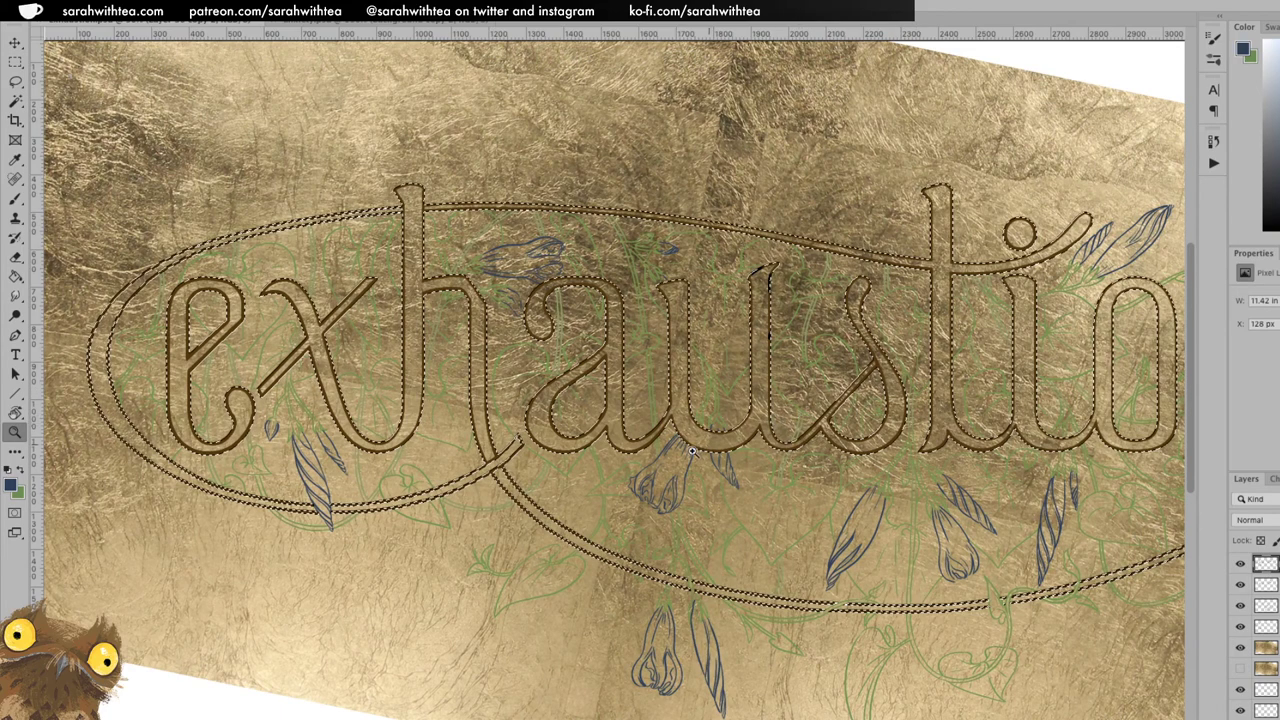
key("ctrl+d")
left_click_drag(392, 205, 663, 143)
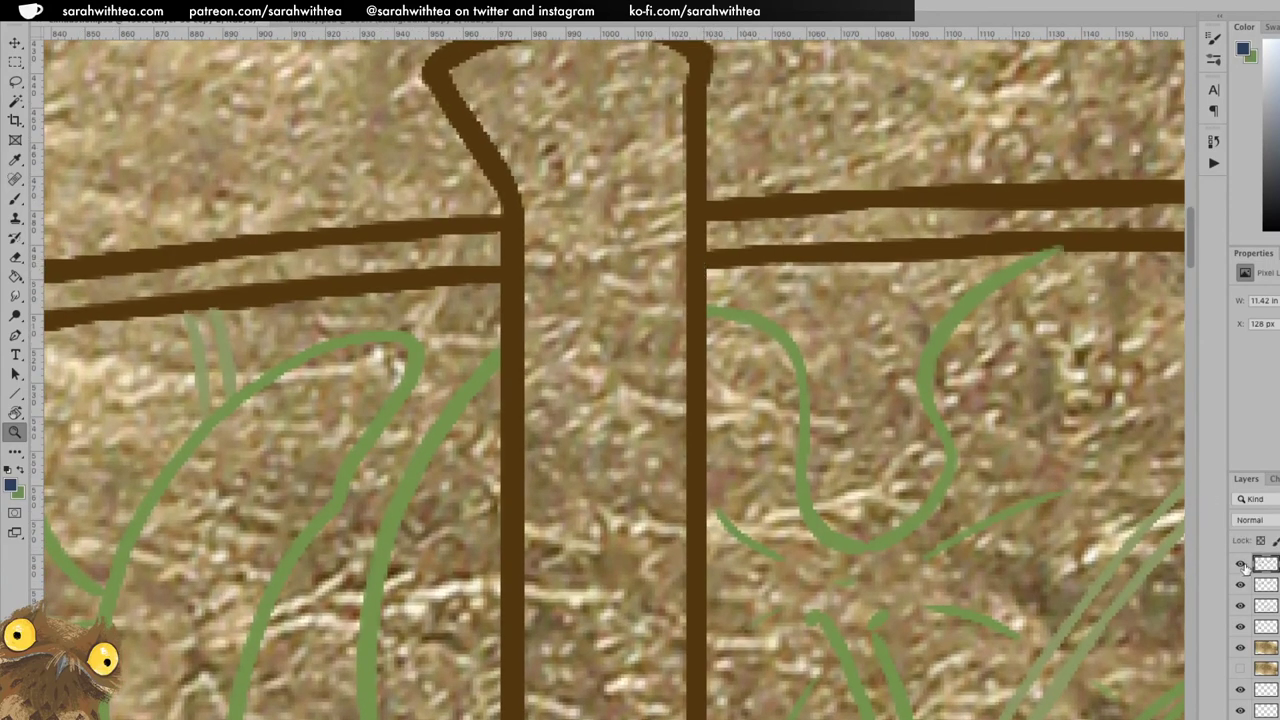
left_click_drag(1240, 586, 1240, 628)
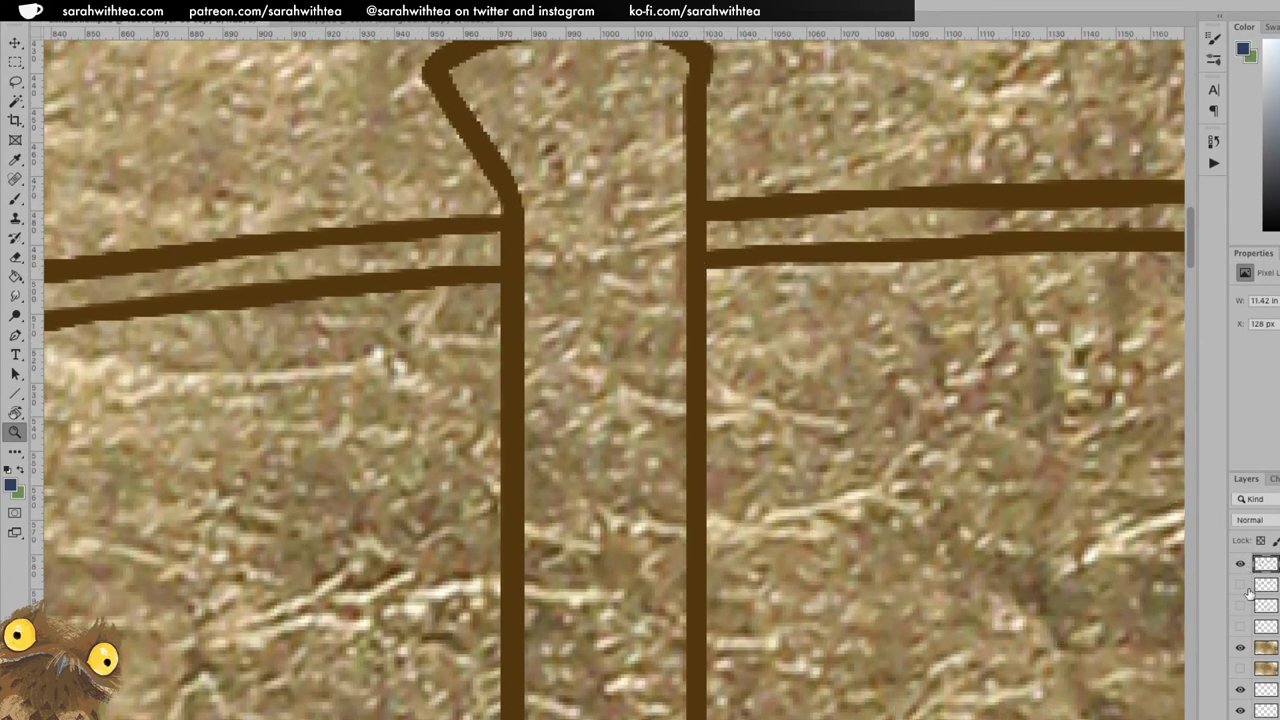
left_click_drag(781, 449, 605, 515)
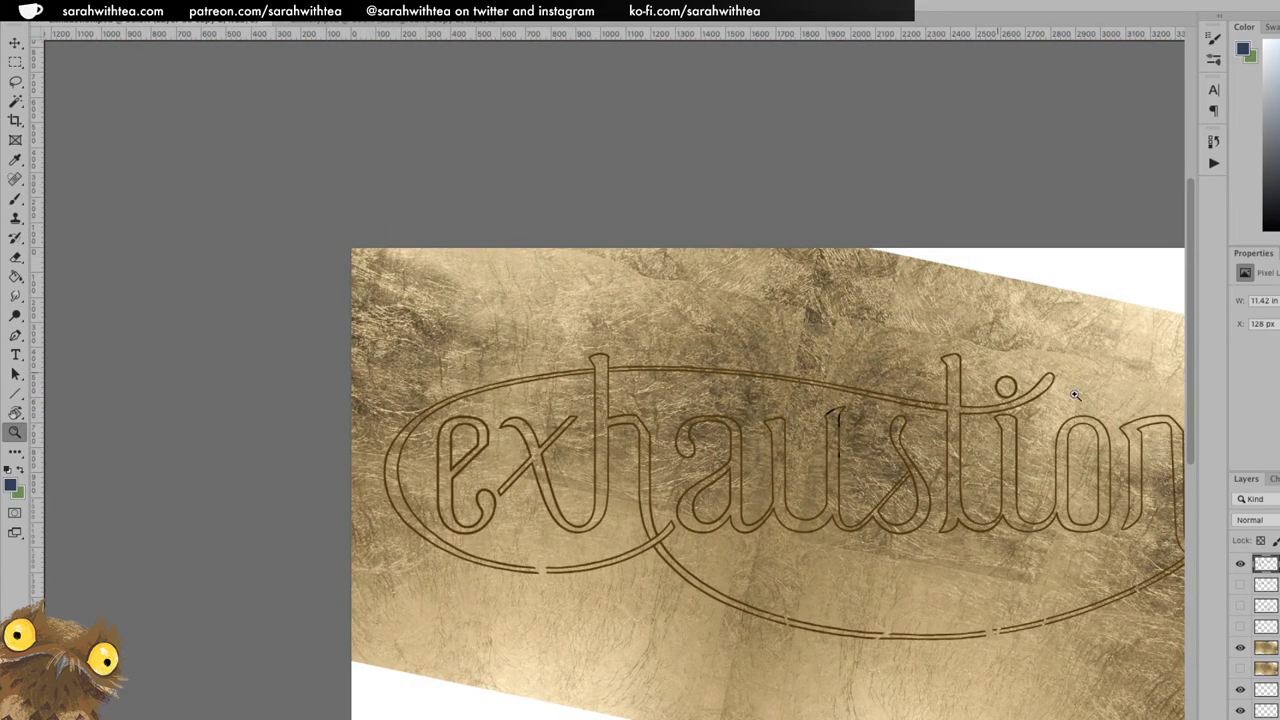
left_click_drag(1071, 563, 1000, 474)
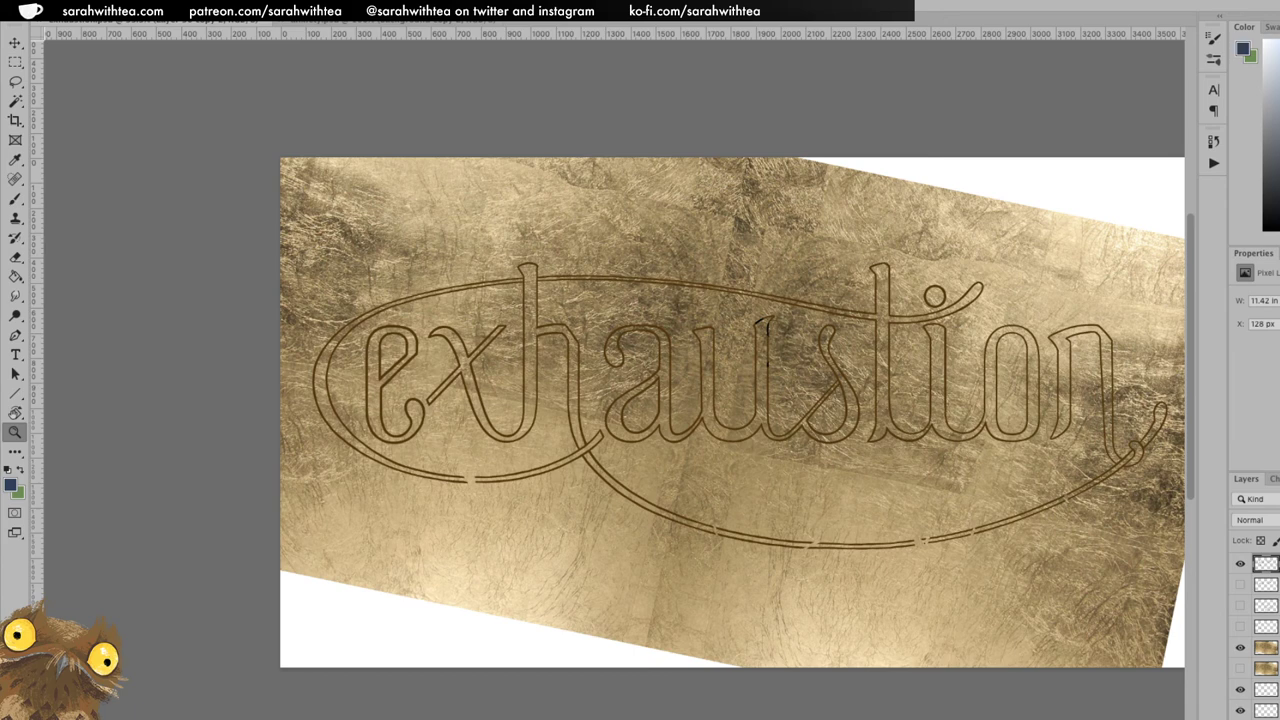
Delete the brown merged outline layer and hide the gold texture and blank upper layers to reveal the artwork.
key("Delete")
scroll(1258, 635, "down", 5)
scroll(1258, 635, "down", 1)
left_click(1257, 667)
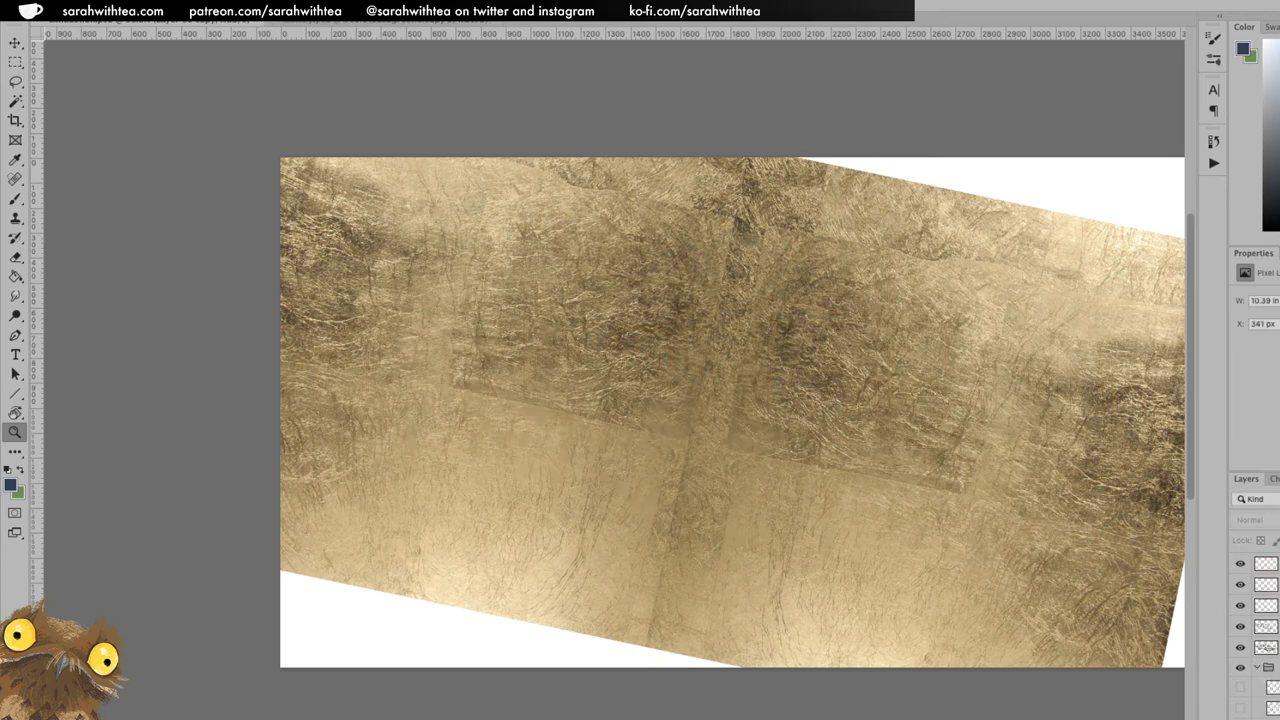
scroll(1255, 635, "down", 4)
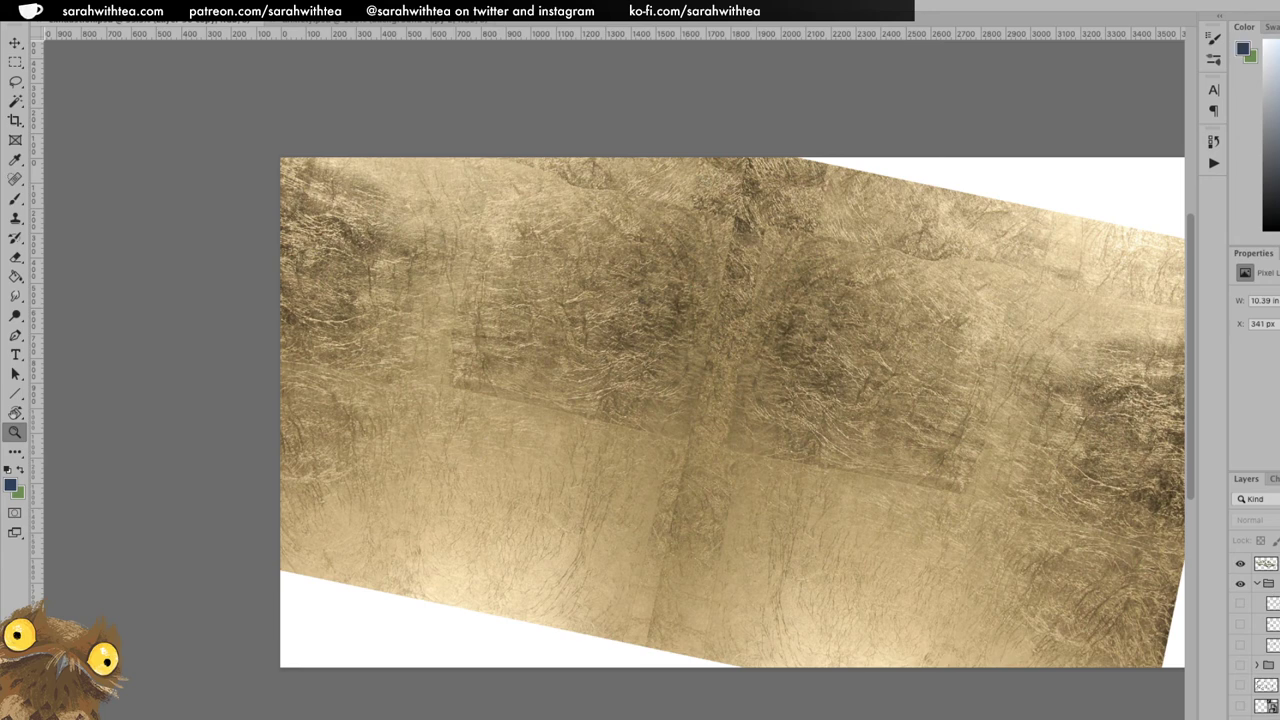
scroll(1258, 630, "down", 5)
left_click(1240, 627)
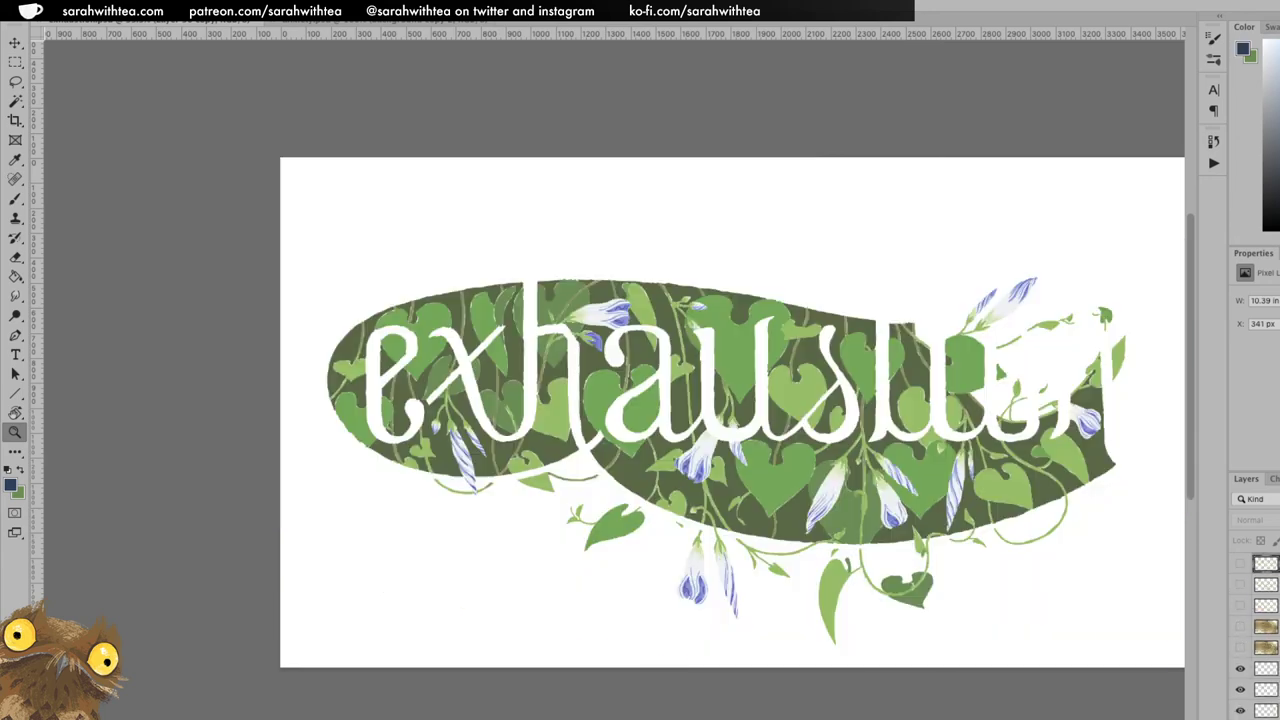
scroll(1255, 635, "down", 5)
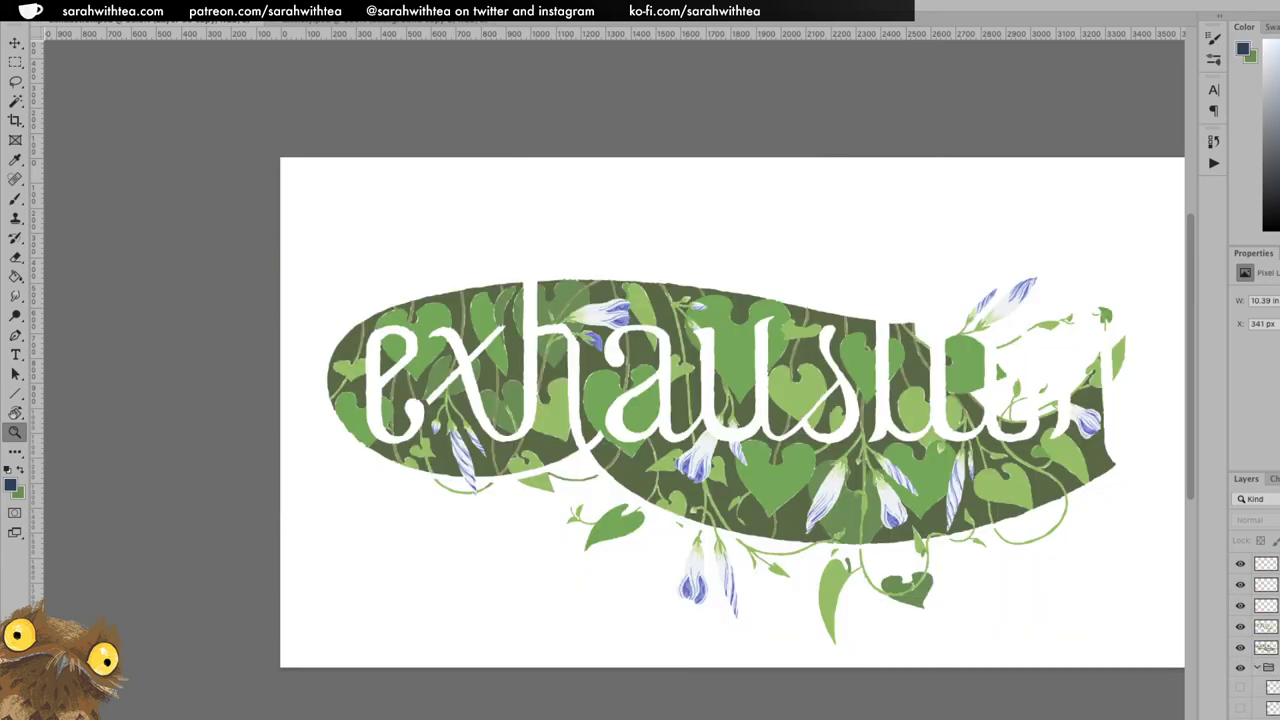
Show the original black border and letter outline layers inside the line-art group.
left_click(1241, 690)
left_click(1241, 690)
left_click(1241, 708)
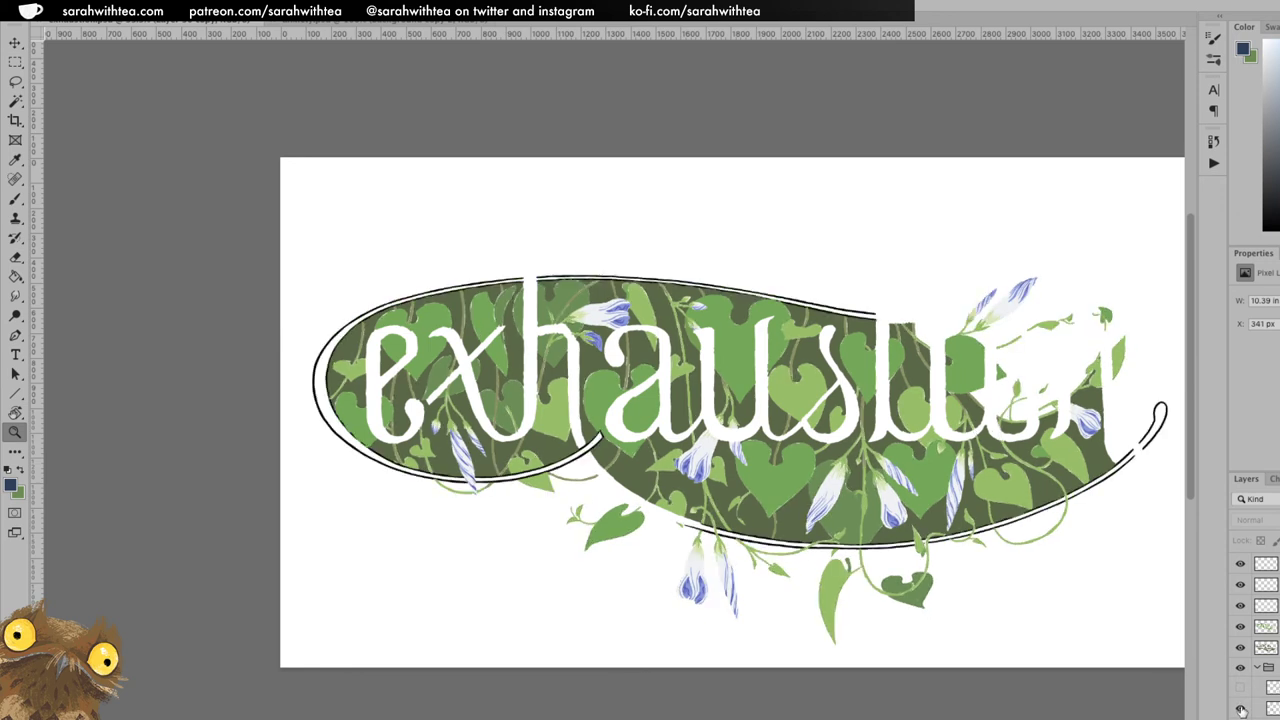
left_click(1240, 716)
Merge copies of the black outline layers into a single layer at the top of the layer stack.
left_click(1265, 687, "shift")
left_click(1265, 708, "shift")
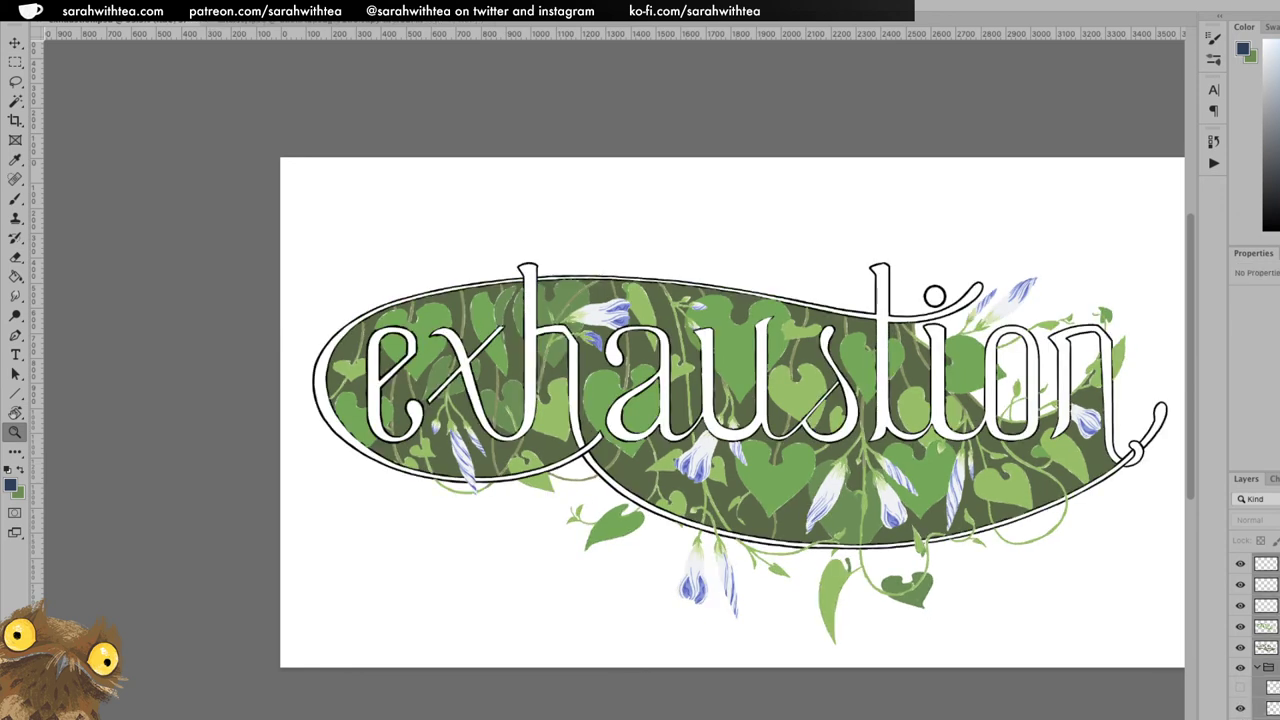
left_click(1250, 708)
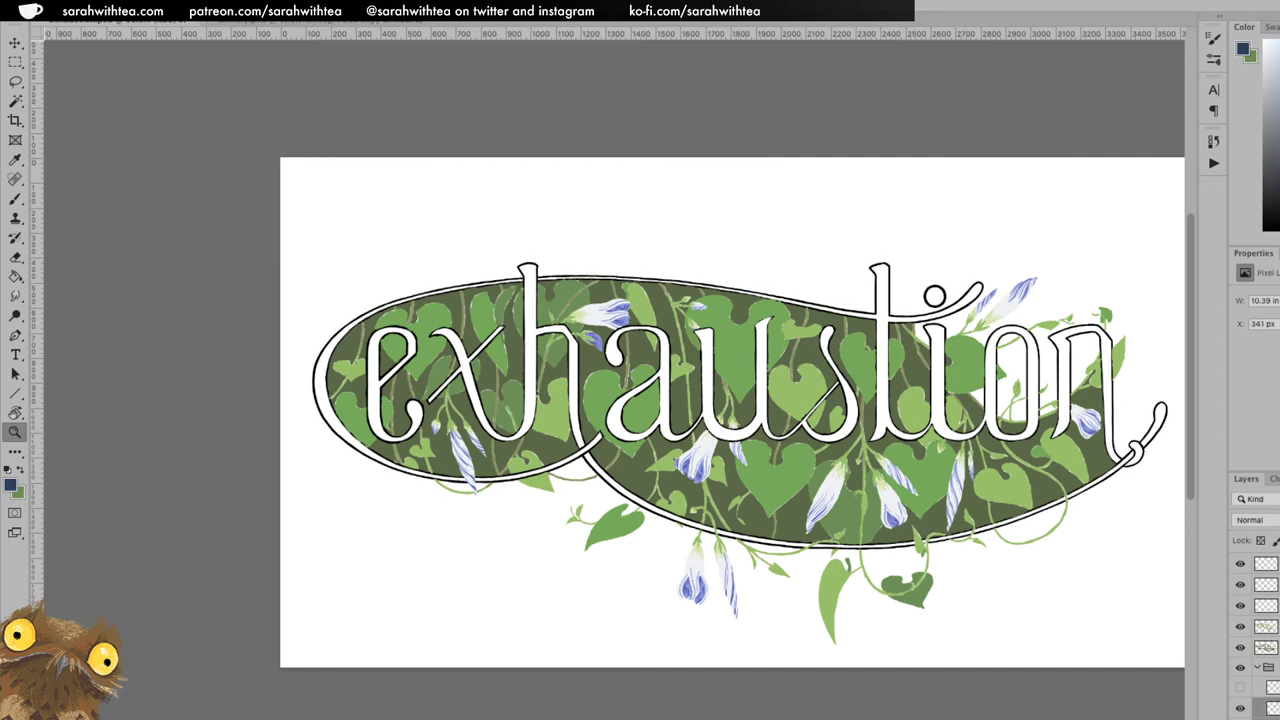
left_click_drag(1262, 714, 1262, 560)
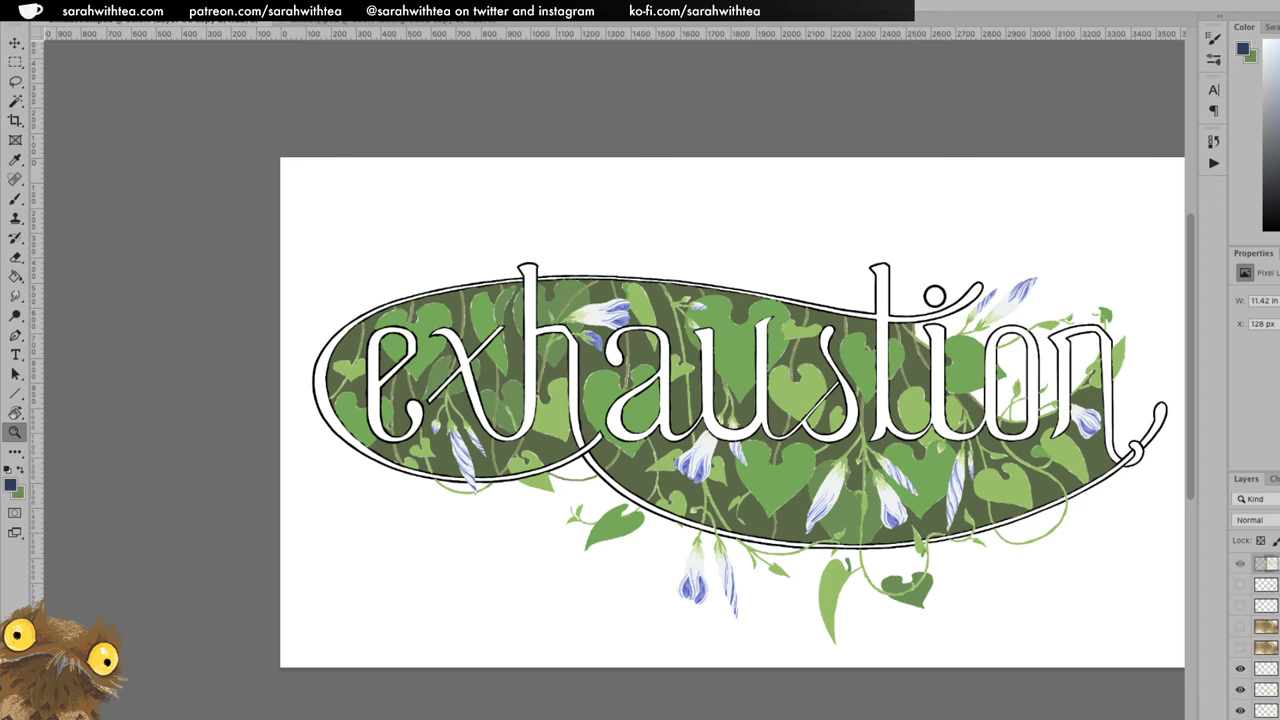
Collapse and hide the group that holds the original outline layers.
scroll(1266, 630, "up", 2)
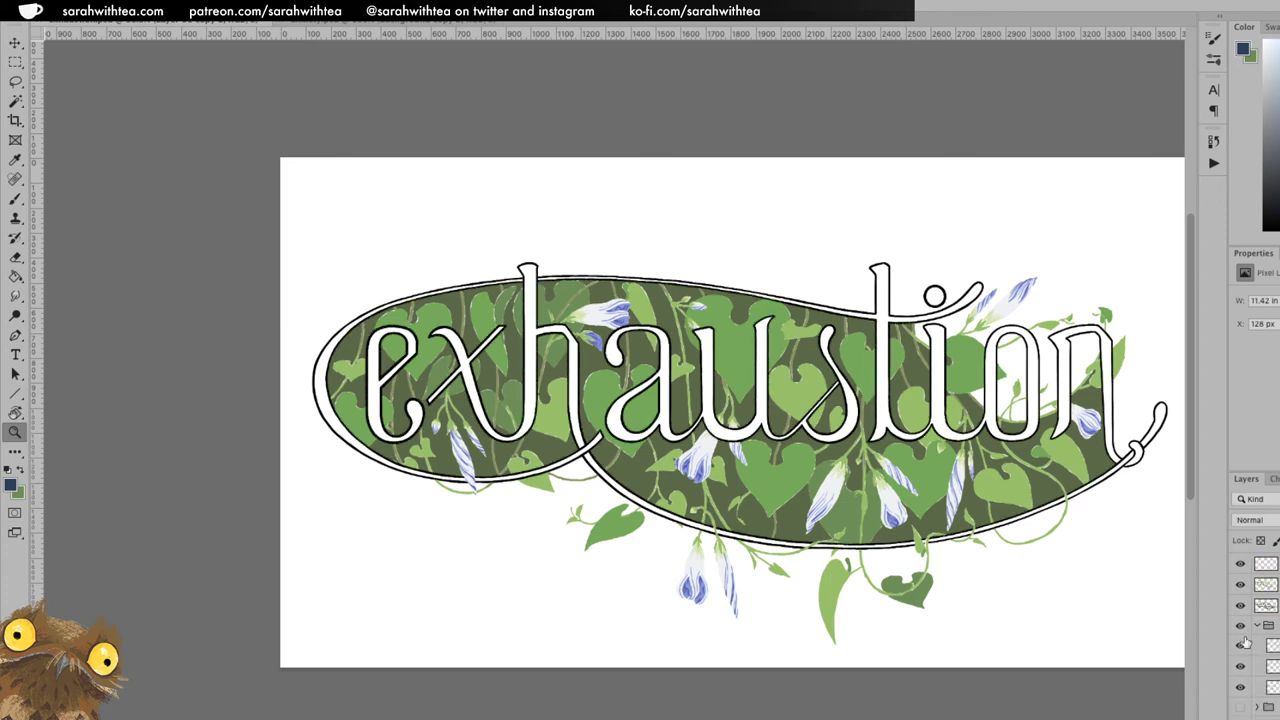
left_click(1240, 644)
left_click(1257, 625)
left_click(1240, 625)
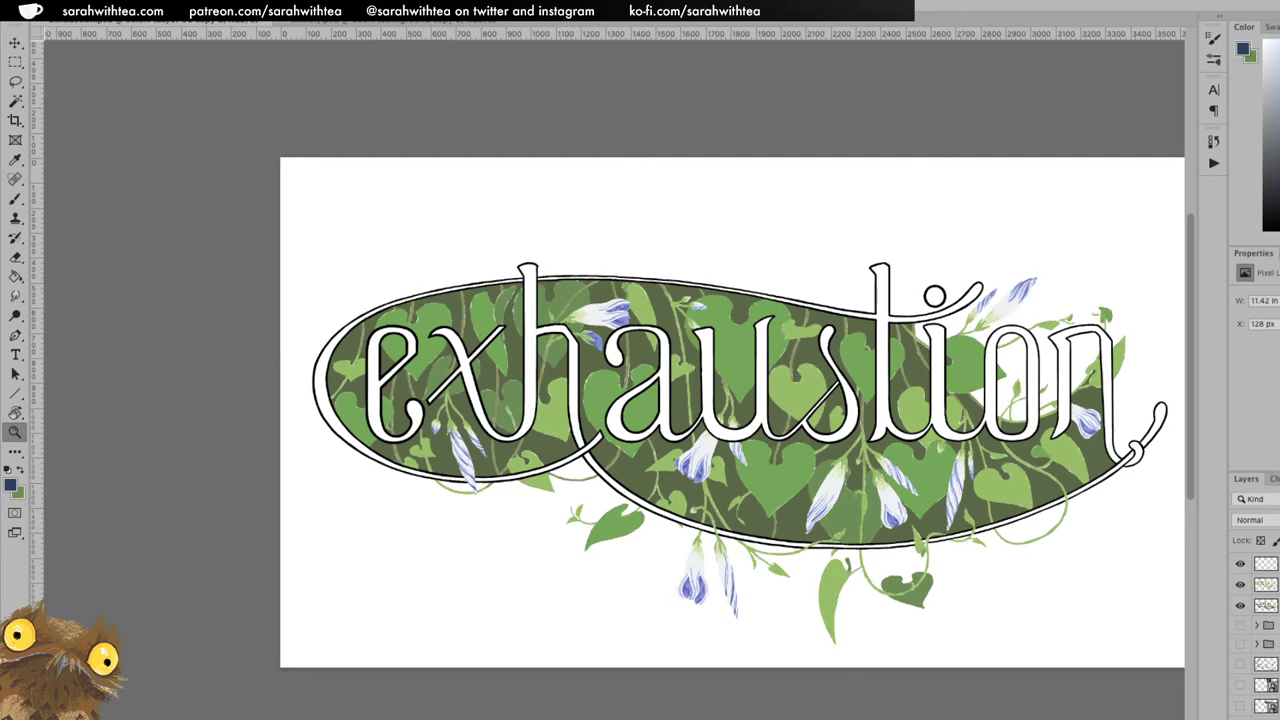
scroll(1258, 630, "down", 2)
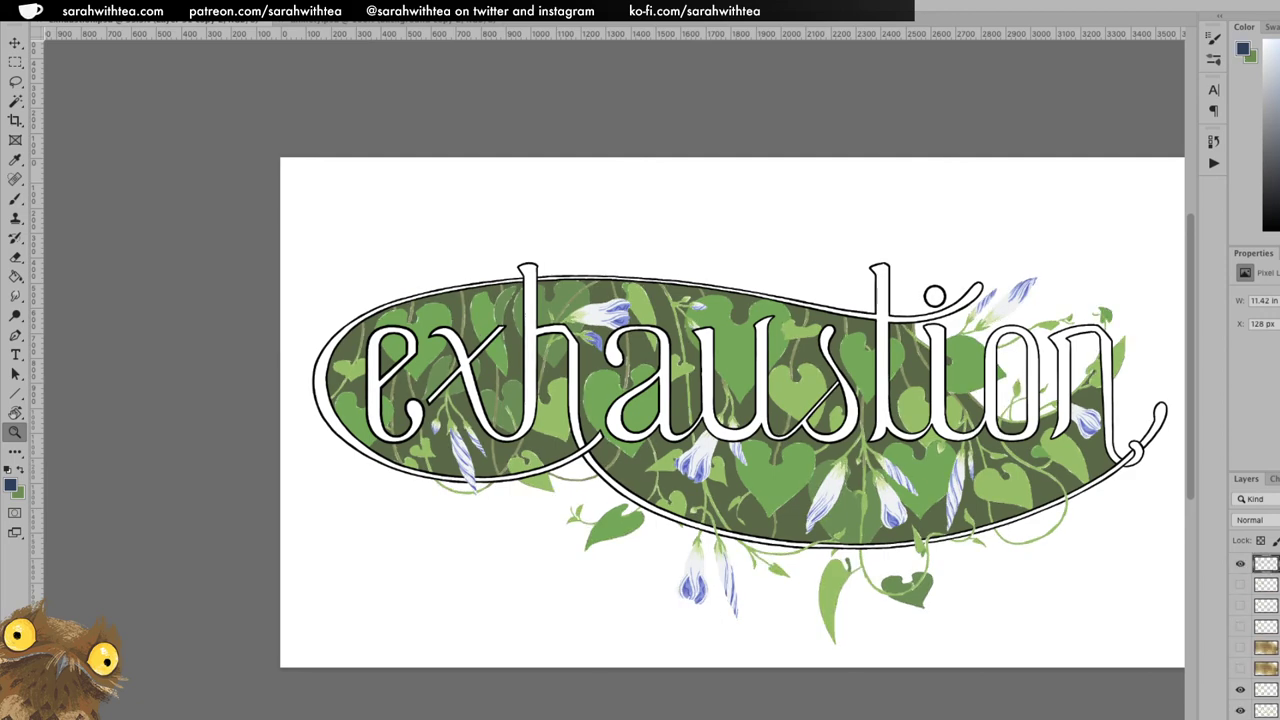
Select the area outside the lettering with the Magic Wand on the merged outline layer, and make the upper gold texture layer visible and active.
left_click(1266, 564, "ctrl")
key("ctrl+d")
key("w")
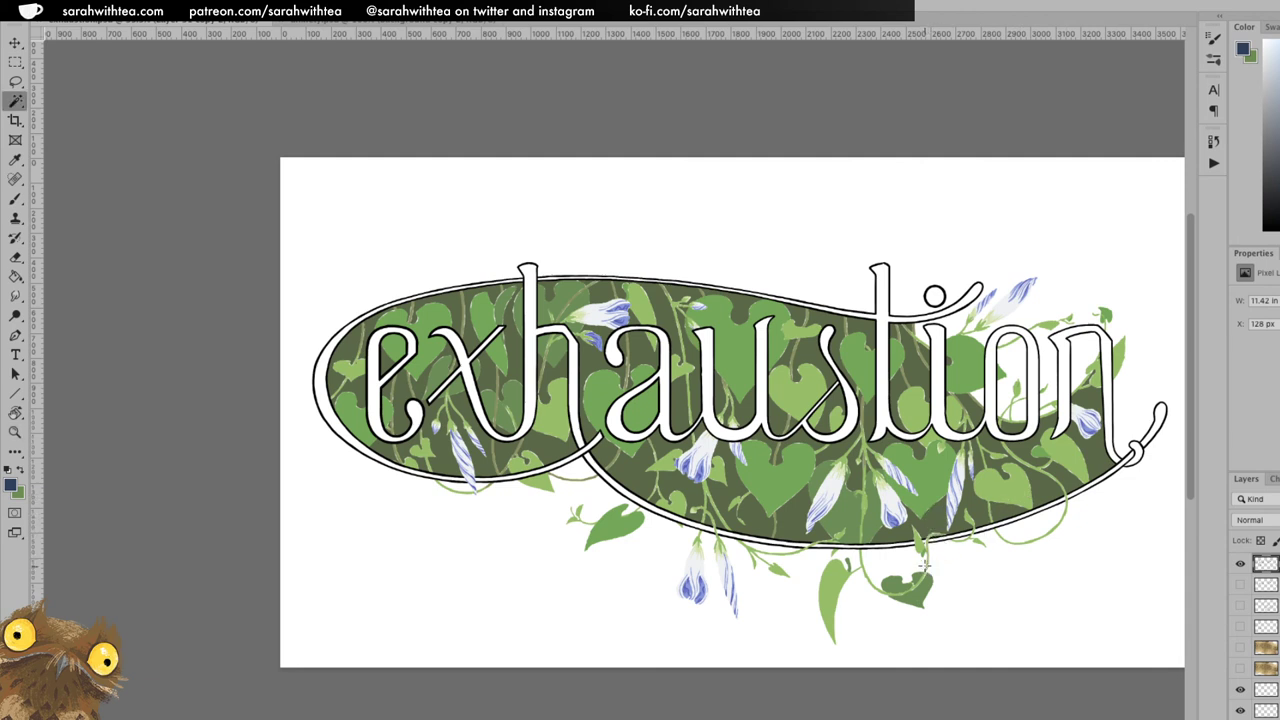
left_click(968, 554)
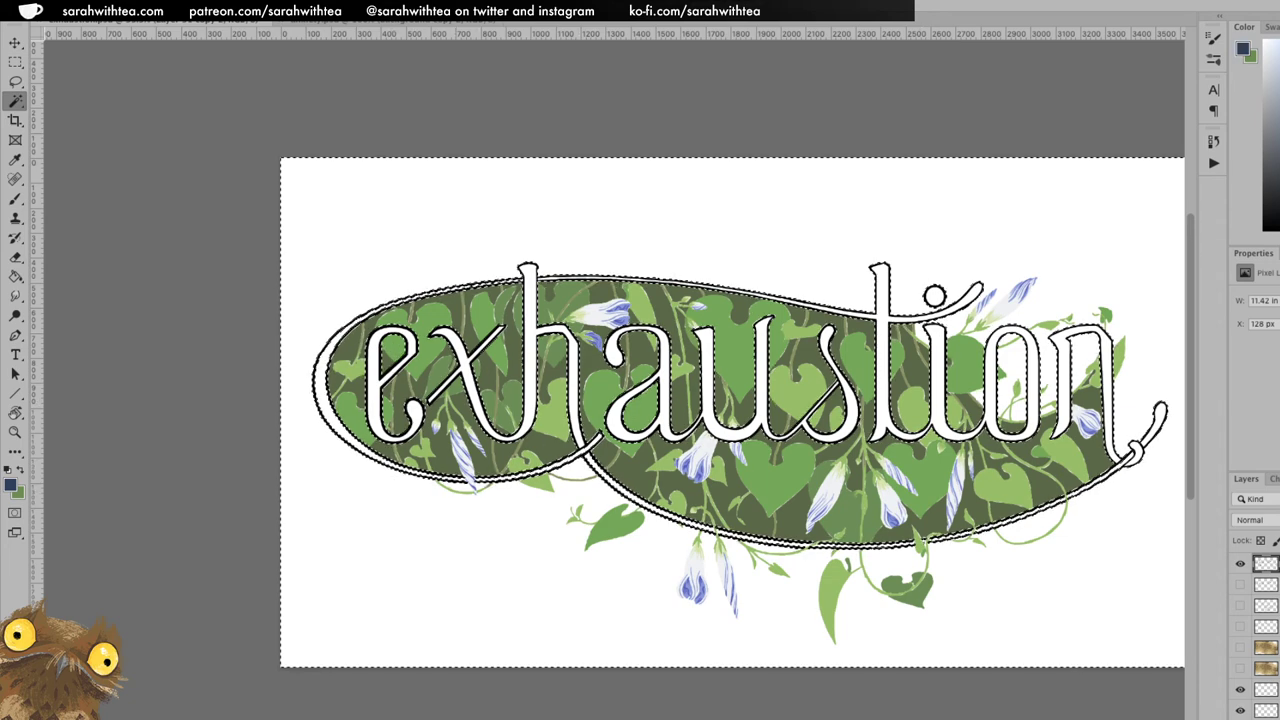
left_click(1240, 647)
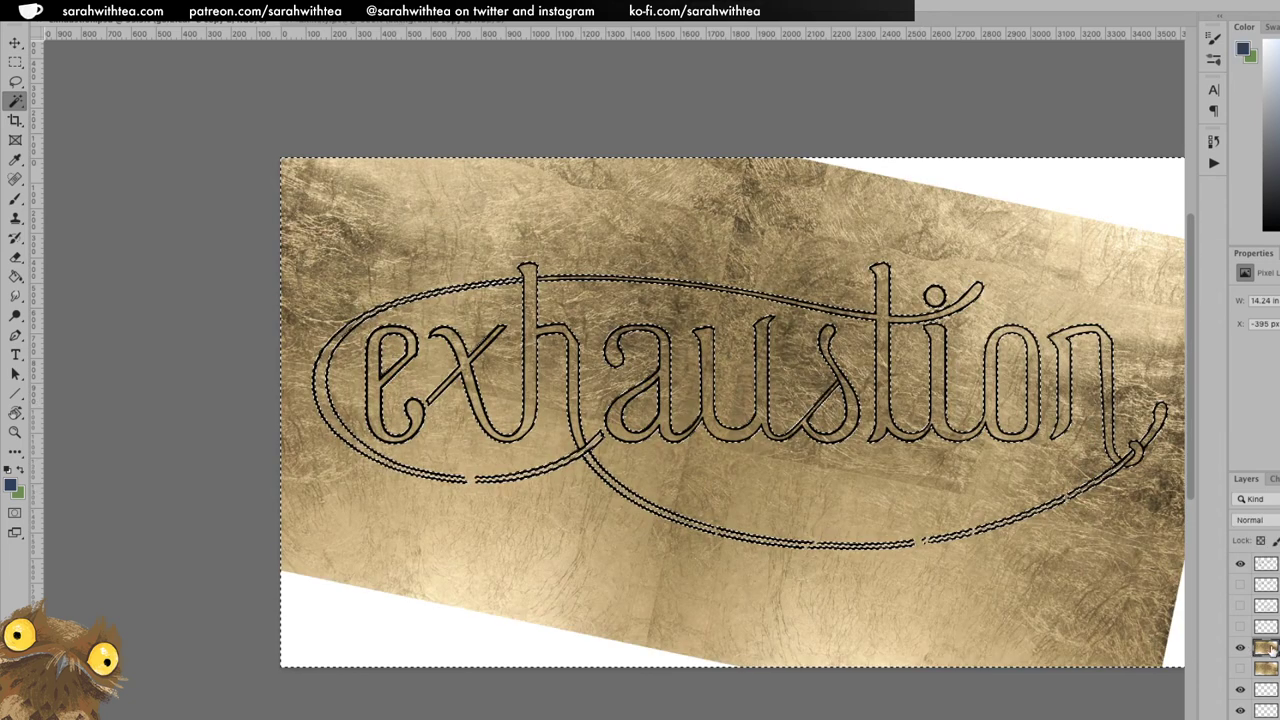
Try to trim the upper gold texture by deleting the Magic Wand selection, and undo the deletion.
key("Delete")
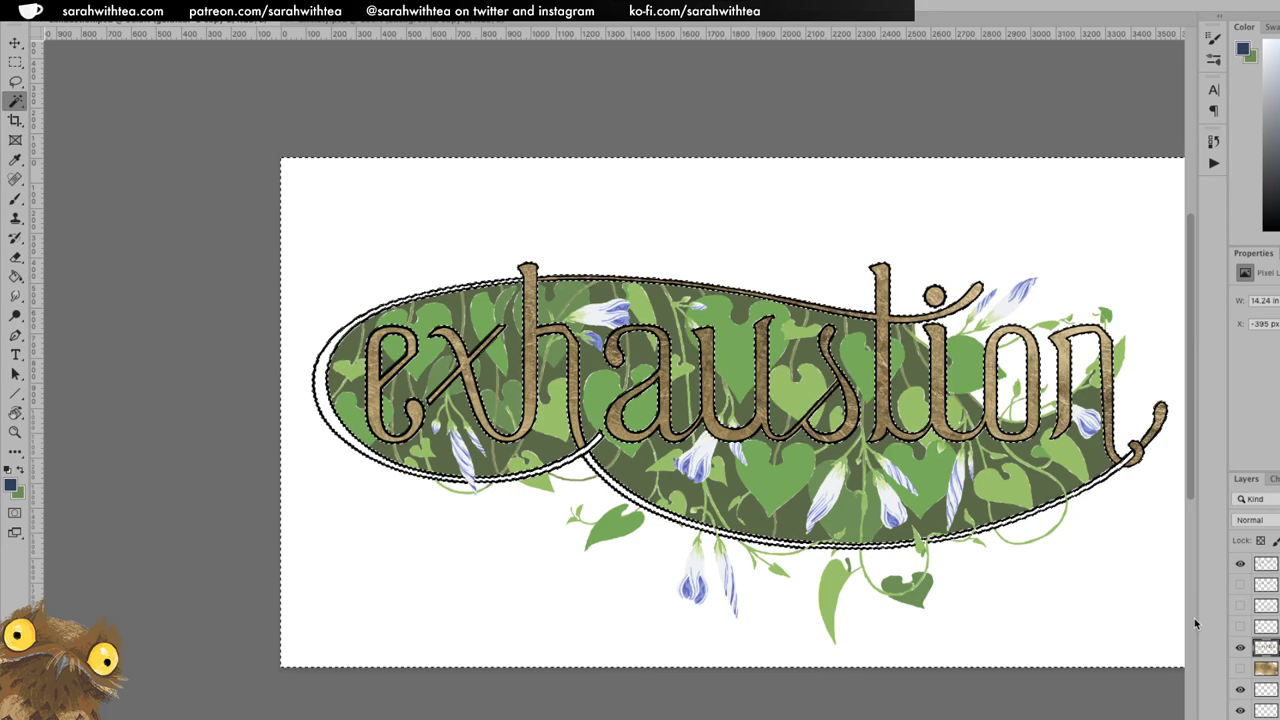
key("ctrl+z")
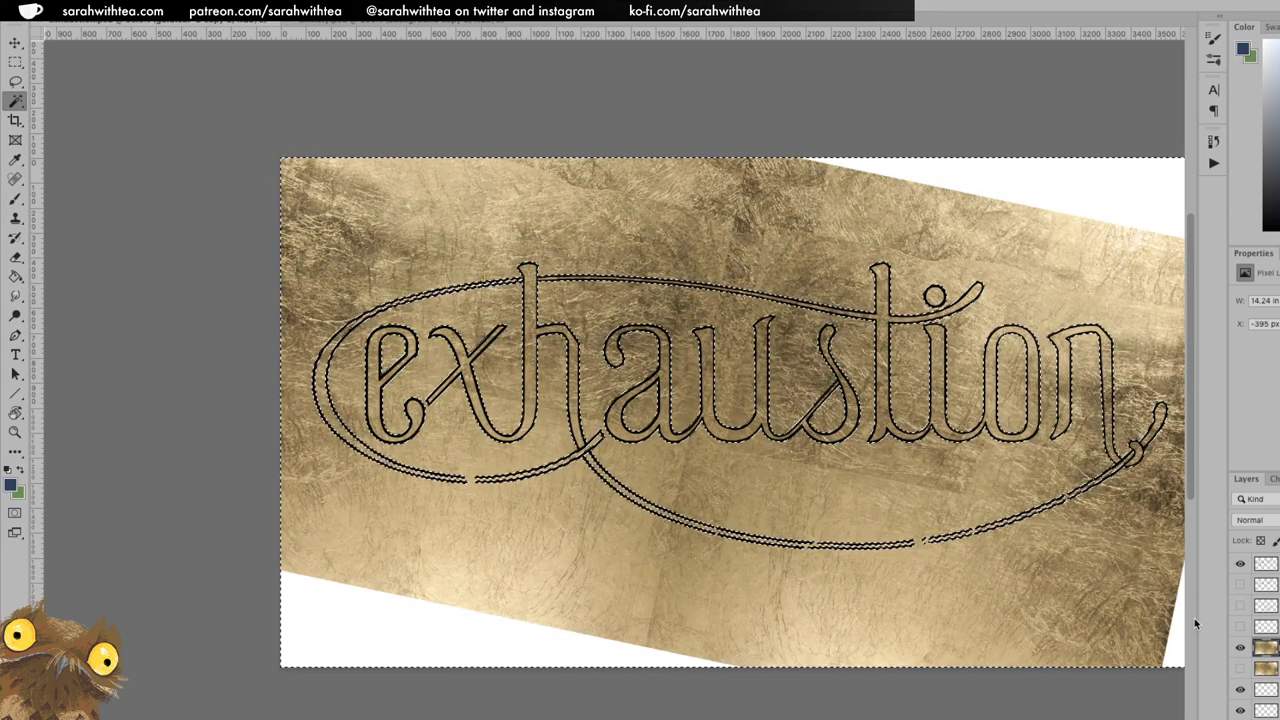
left_click(1240, 564)
left_click(1240, 564)
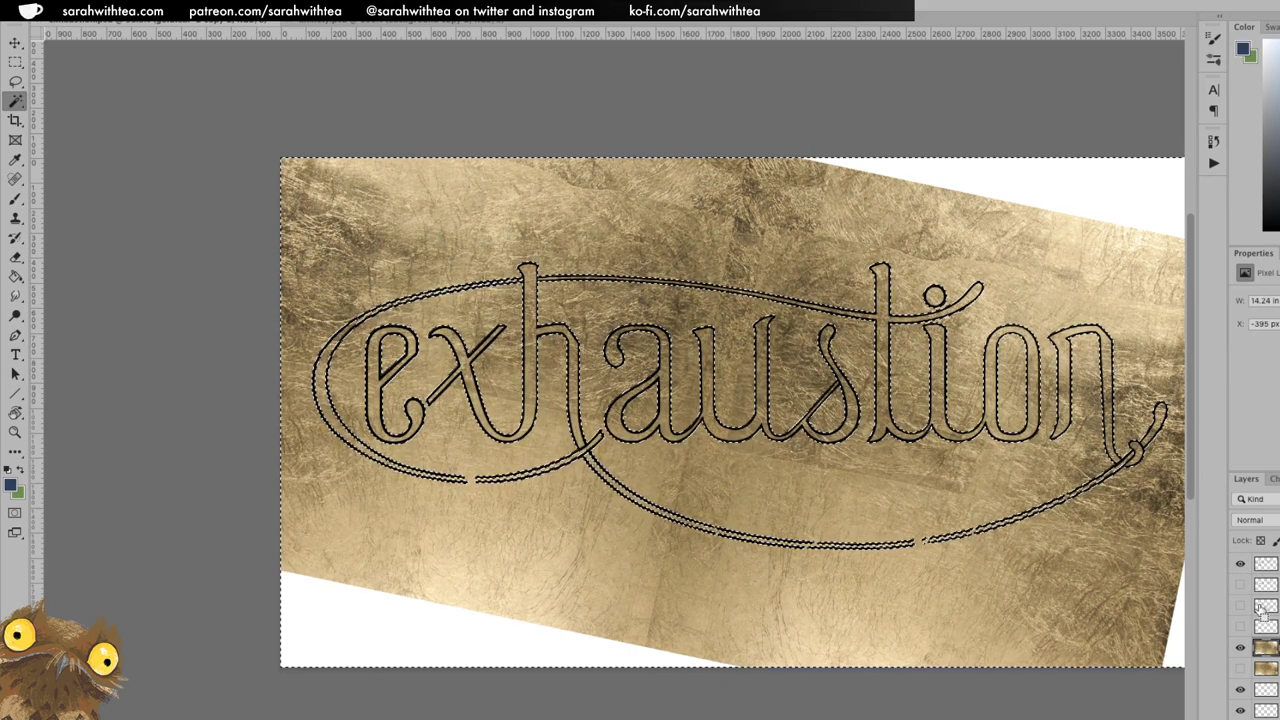
Switch the selection to Quick Mask and paint over the space between the upper border lines from above the e to the h.
key("q")
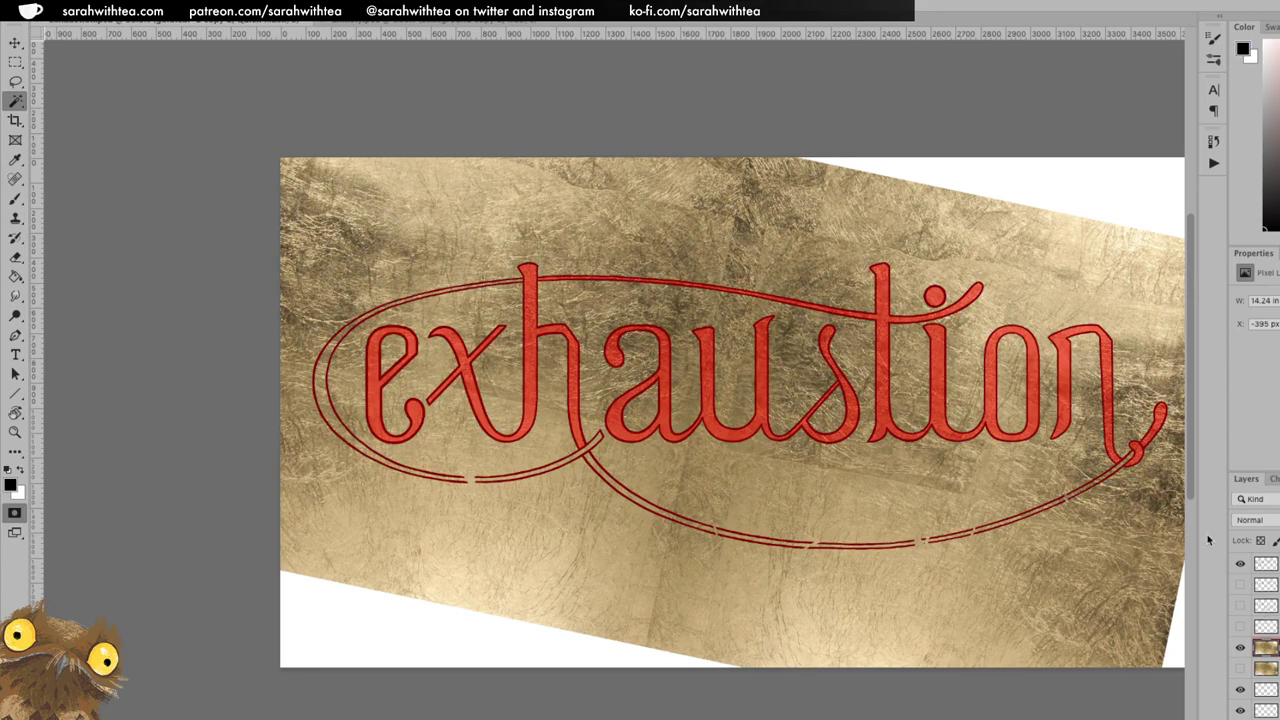
key("z")
left_click_drag(408, 331, 738, 378)
key("ctrl+r")
key("b")
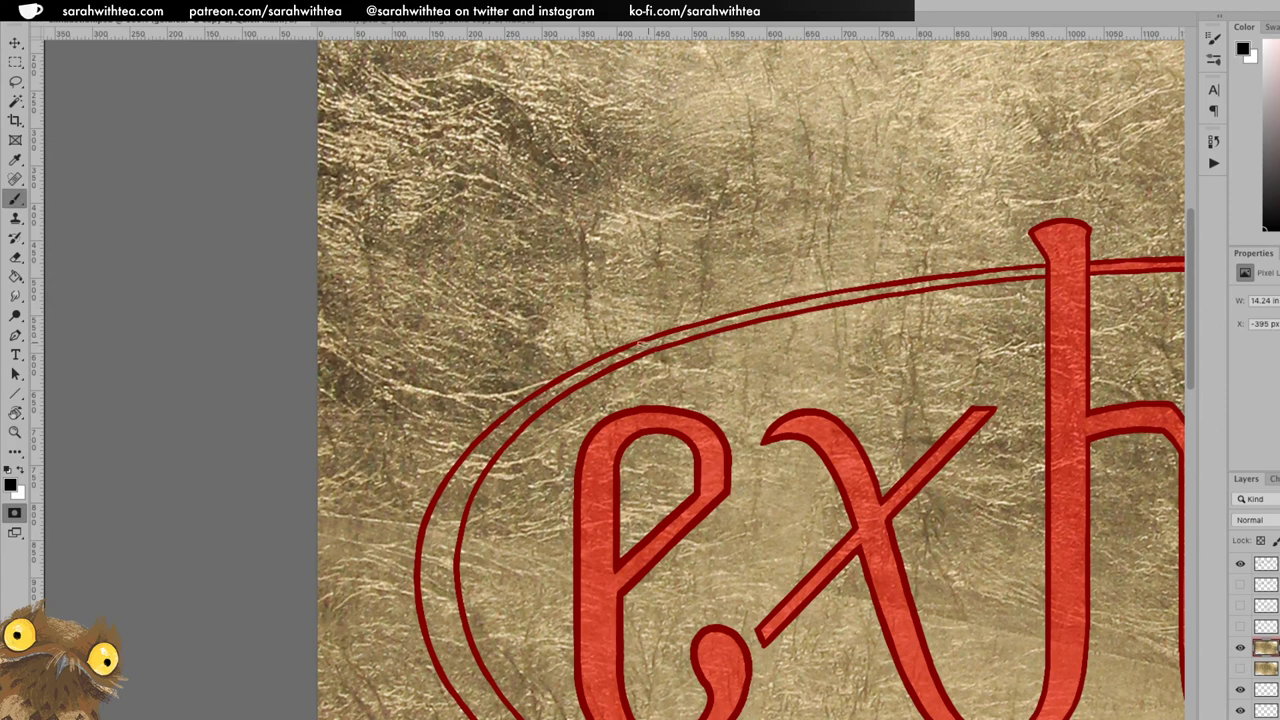
mouse_move(708, 323)
left_mouse_down()
mouse_move(892, 289)
mouse_move(805, 298)
mouse_move(1047, 271)
mouse_move(955, 278)
mouse_move(997, 272)
left_mouse_up()
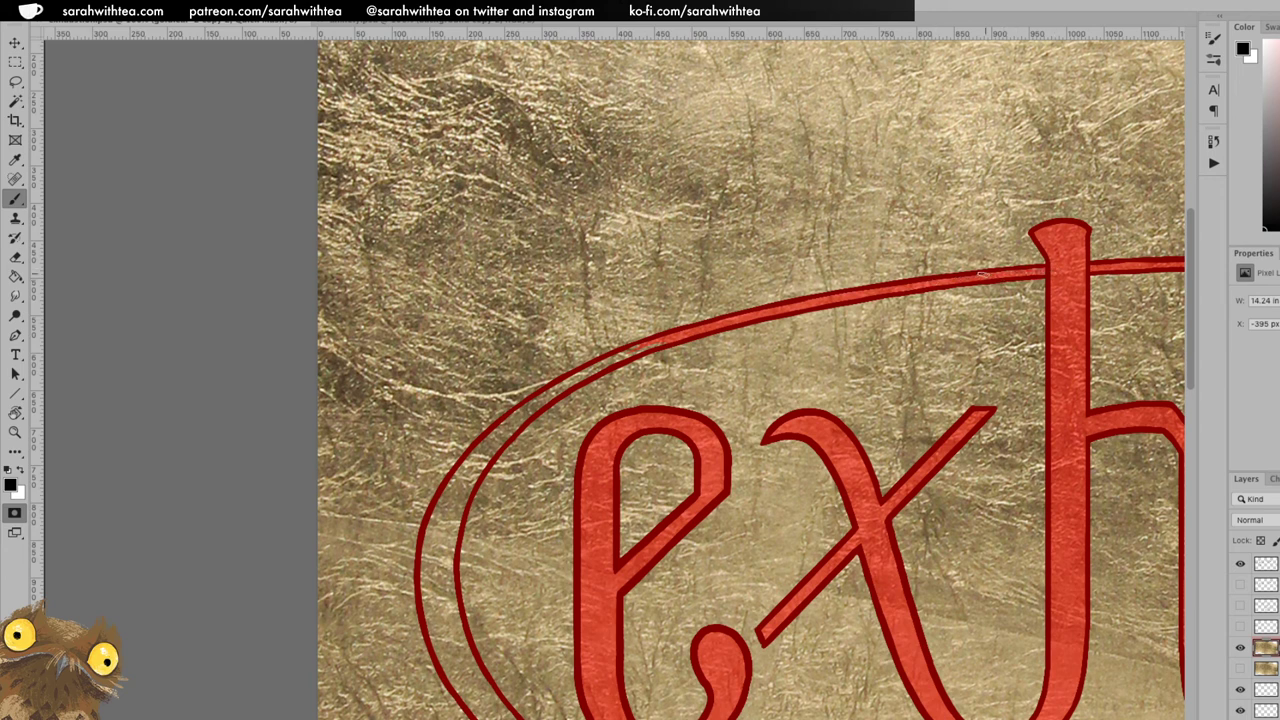
key("e")
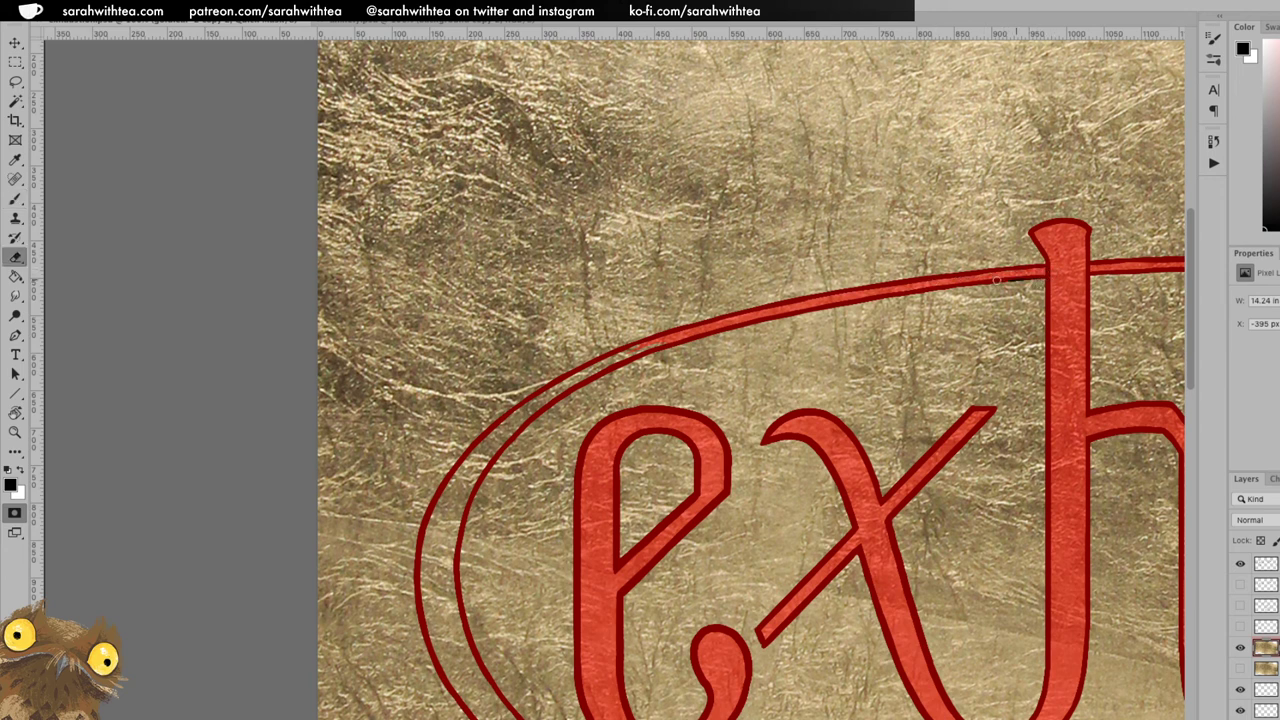
Extend the painted mask between the border lines down the curve above and outside the letter e.
key("z")
key("e")
key("b")
mouse_move(505, 423)
left_mouse_down()
mouse_move(612, 362)
mouse_move(556, 389)
left_mouse_up()
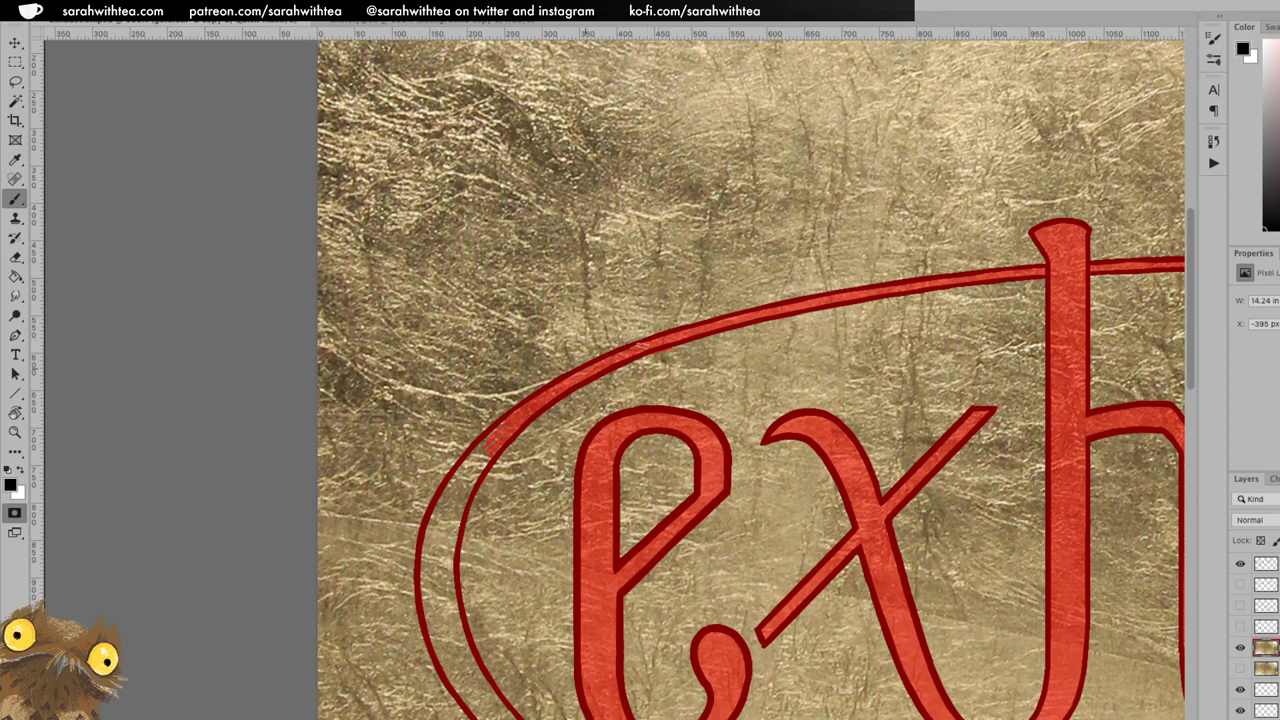
key("e")
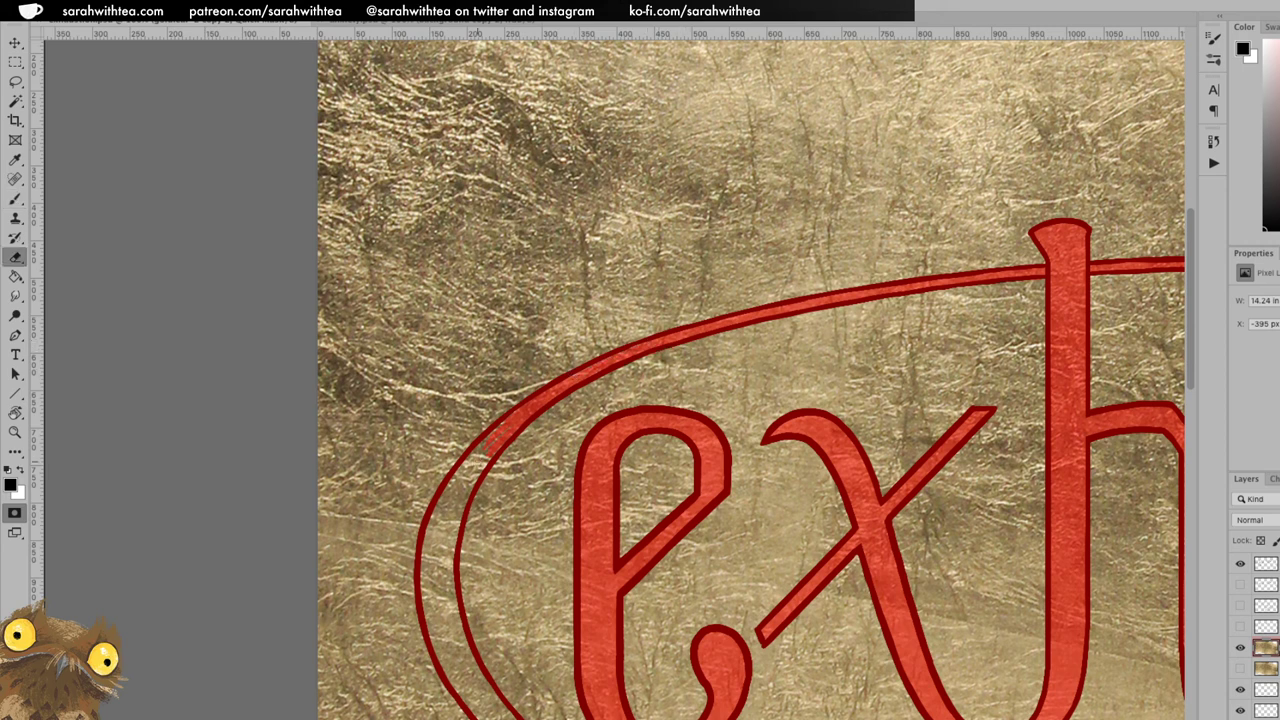
key("b")
mouse_move(466, 488)
left_mouse_down()
mouse_move(460, 498)
mouse_move(490, 443)
mouse_move(458, 508)
mouse_move(494, 434)
left_mouse_up()
mouse_move(474, 478)
left_mouse_down()
mouse_move(424, 584)
mouse_move(418, 574)
left_mouse_up()
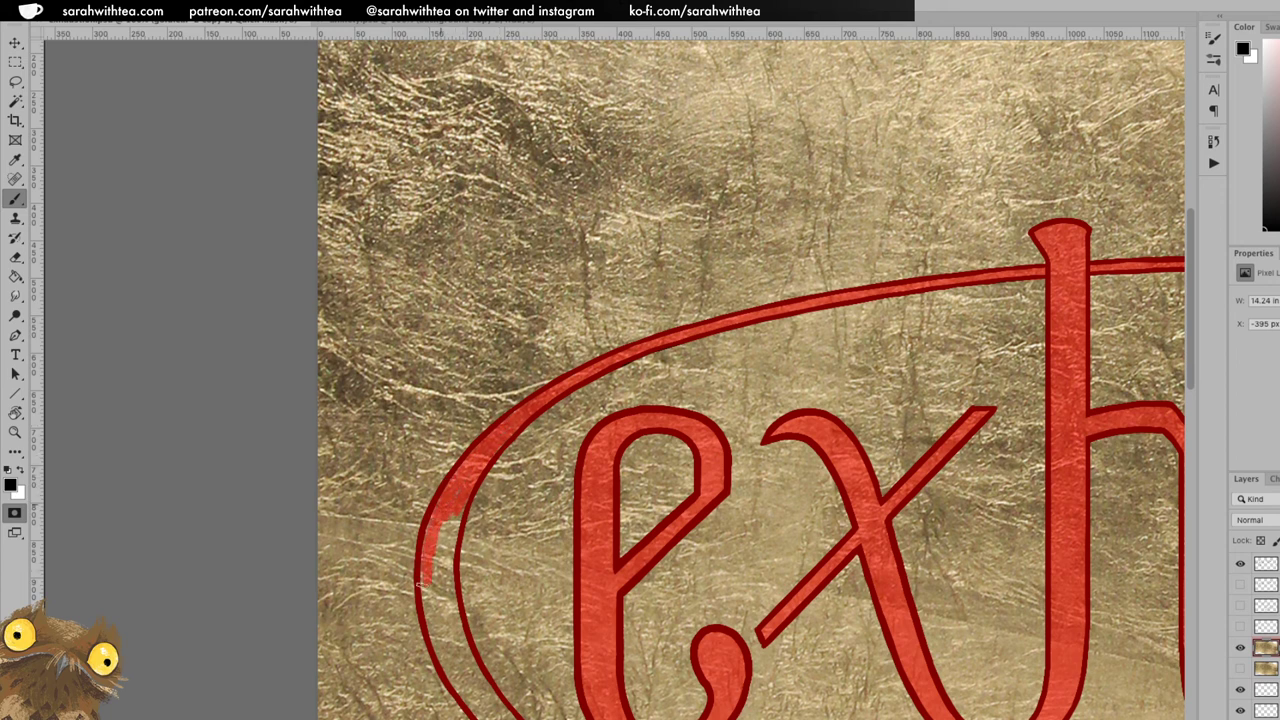
Paint the mask between the border lines around the lower curve beneath the letter e.
mouse_move(440, 508)
left_mouse_down()
mouse_move(432, 578)
mouse_move(448, 514)
mouse_move(442, 566)
mouse_move(346, 304)
left_mouse_up()
mouse_move(362, 426)
left_mouse_down()
mouse_move(327, 357)
mouse_move(350, 396)
mouse_move(324, 289)
mouse_move(336, 361)
mouse_move(352, 388)
mouse_move(344, 350)
mouse_move(396, 443)
mouse_move(344, 386)
mouse_move(372, 435)
mouse_move(421, 475)
mouse_move(379, 420)
mouse_move(476, 508)
mouse_move(429, 476)
mouse_move(541, 540)
mouse_move(491, 511)
mouse_move(536, 535)
mouse_move(494, 521)
mouse_move(690, 581)
left_mouse_up()
scroll(838, 442, "down", 3)
scroll(838, 442, "right", 5)
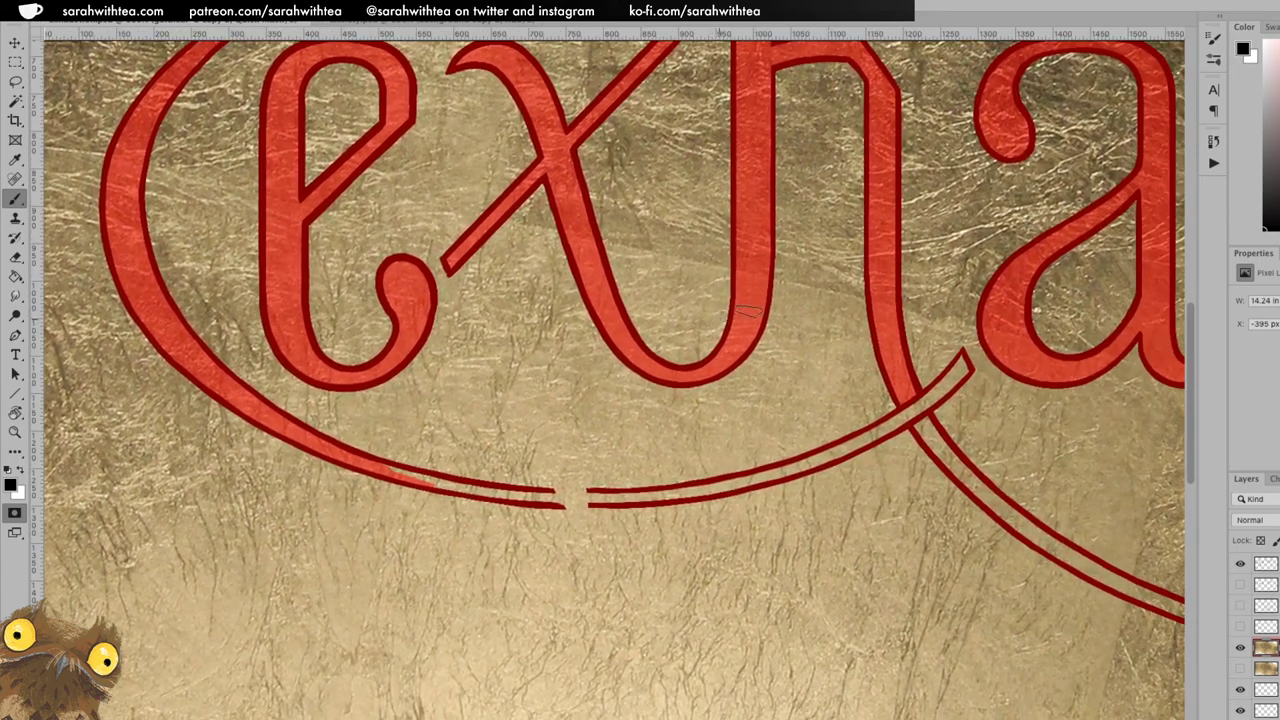
Paint the mask across the border's gap and on to its tip beyond the h's tail, erase the spill, and reopen Pretzel.
key("r")
left_click_drag(855, 322, 790, 205)
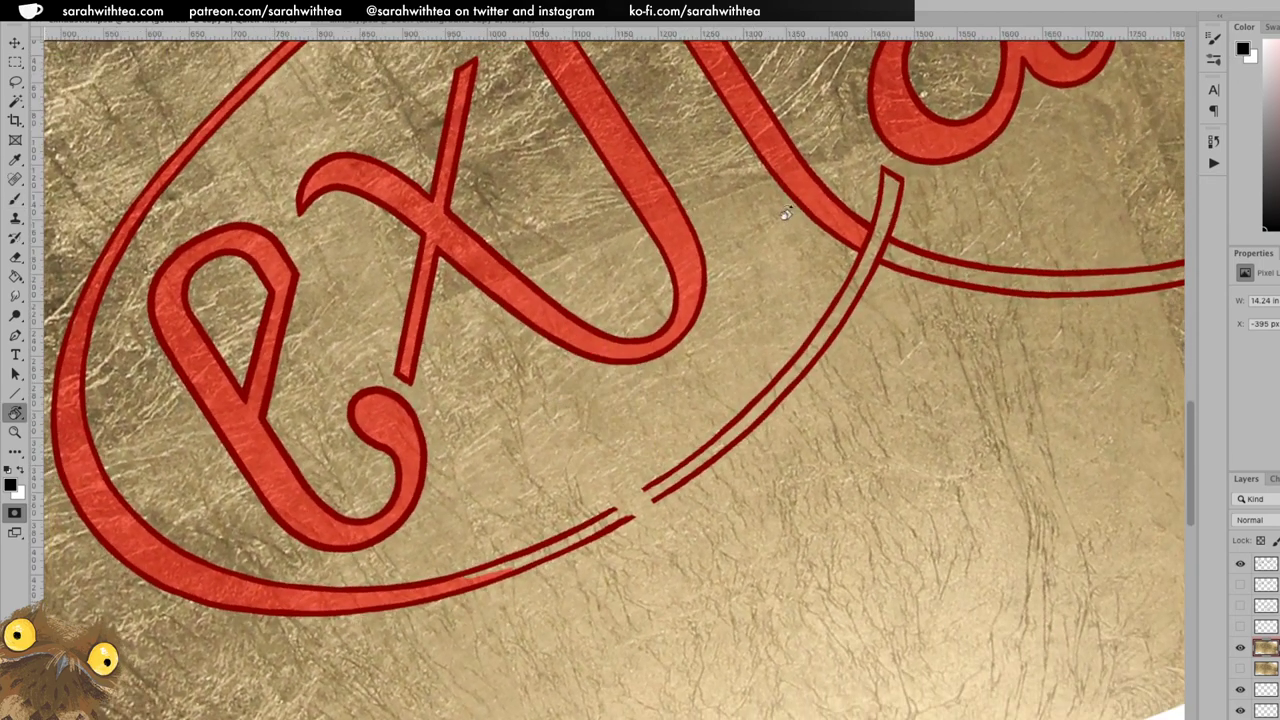
mouse_move(462, 578)
left_mouse_down()
mouse_move(627, 514)
mouse_move(620, 504)
mouse_move(657, 484)
mouse_move(607, 521)
mouse_move(694, 457)
mouse_move(687, 446)
mouse_move(647, 499)
mouse_move(780, 384)
left_mouse_up()
mouse_move(728, 440)
left_mouse_down()
mouse_move(854, 290)
mouse_move(871, 329)
mouse_move(855, 358)
left_mouse_up()
mouse_move(848, 254)
left_mouse_down()
mouse_move(849, 293)
mouse_move(847, 255)
mouse_move(822, 352)
mouse_move(855, 258)
mouse_move(796, 387)
left_mouse_up()
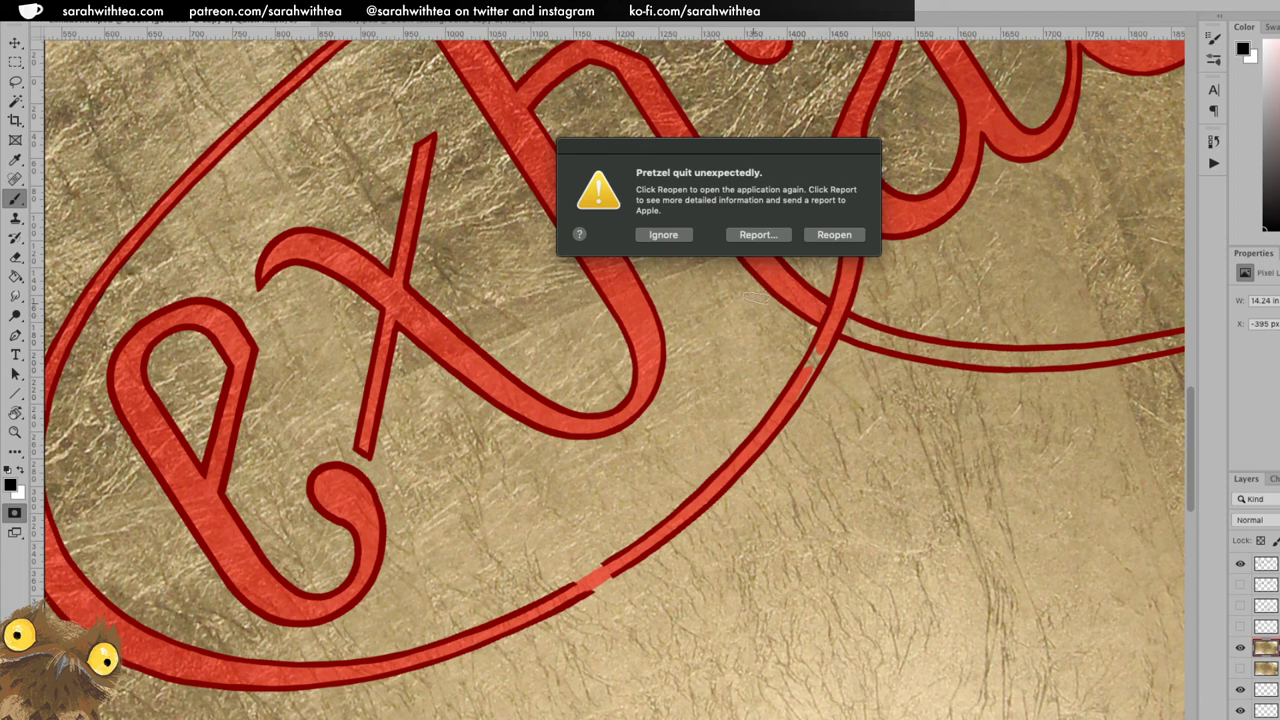
left_click(835, 236)
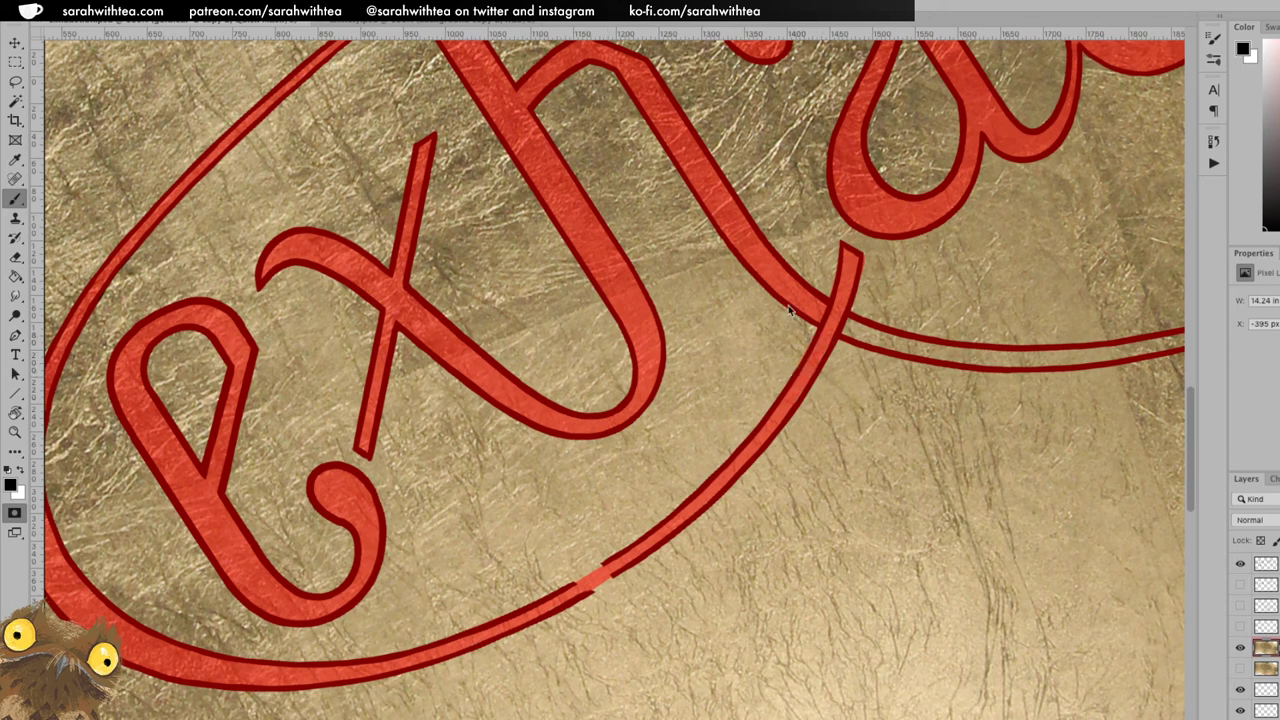
key("e")
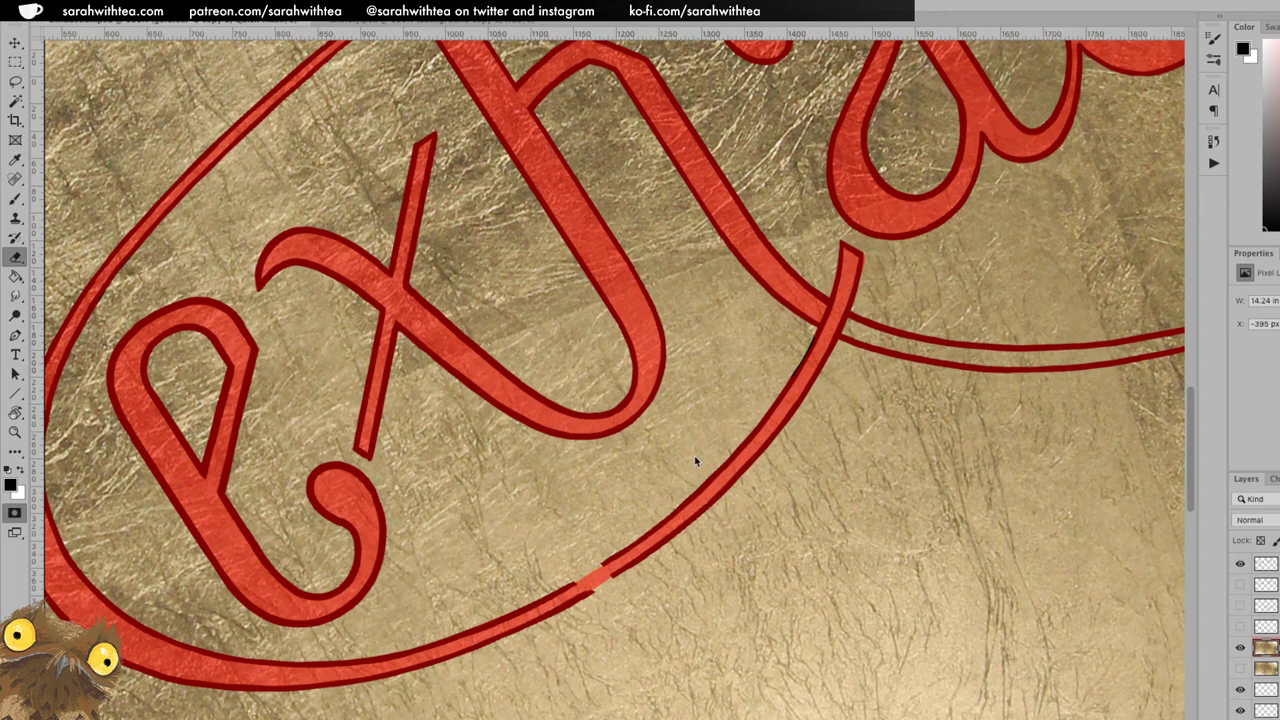
Paint the mask between the border lines from the h's tail down the curve beneath the letters a and u.
key("r")
left_click_drag(1040, 326, 766, 585)
left_click_drag(895, 478, 505, 221)
mouse_move(735, 205)
left_mouse_down()
mouse_move(749, 229)
mouse_move(718, 198)
left_mouse_up()
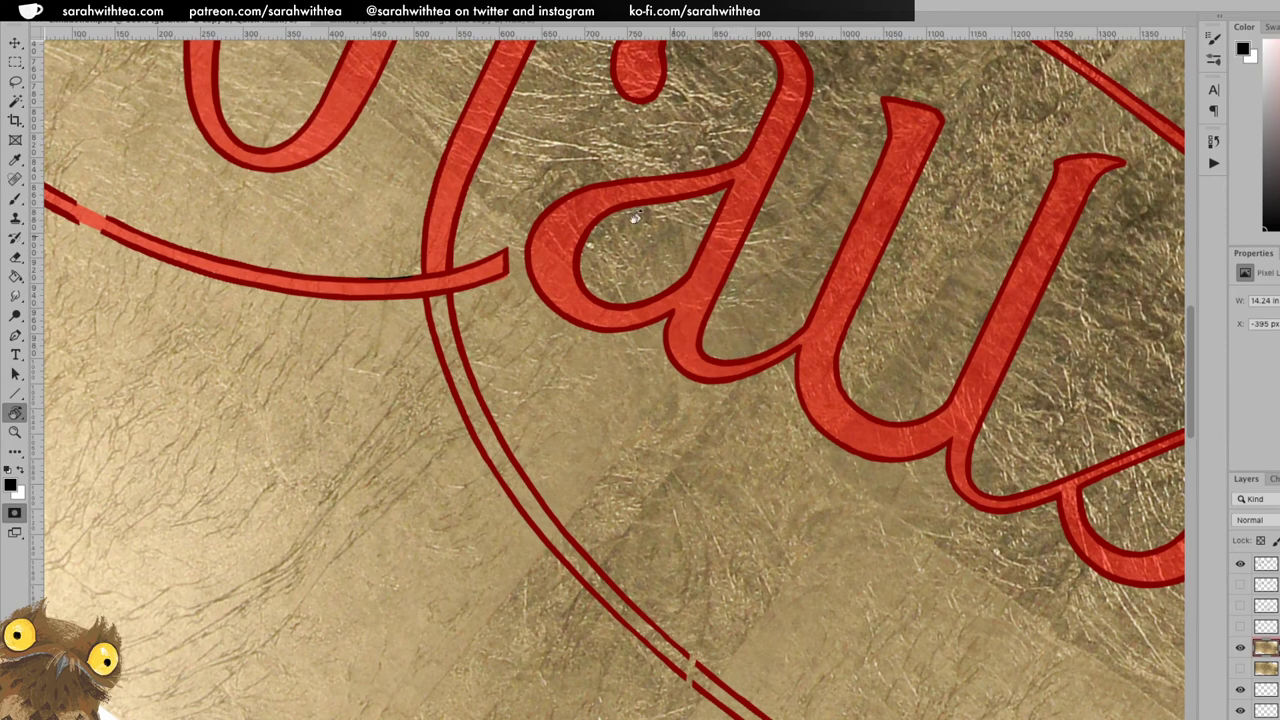
key("b")
mouse_move(447, 346)
left_mouse_down()
mouse_move(438, 282)
mouse_move(474, 420)
mouse_move(450, 343)
mouse_move(514, 488)
left_mouse_up()
mouse_move(466, 393)
left_mouse_down()
mouse_move(526, 506)
mouse_move(522, 493)
mouse_move(574, 563)
mouse_move(524, 487)
mouse_move(634, 625)
mouse_move(580, 561)
mouse_move(654, 645)
mouse_move(578, 548)
mouse_move(697, 681)
left_mouse_up()
key("e")
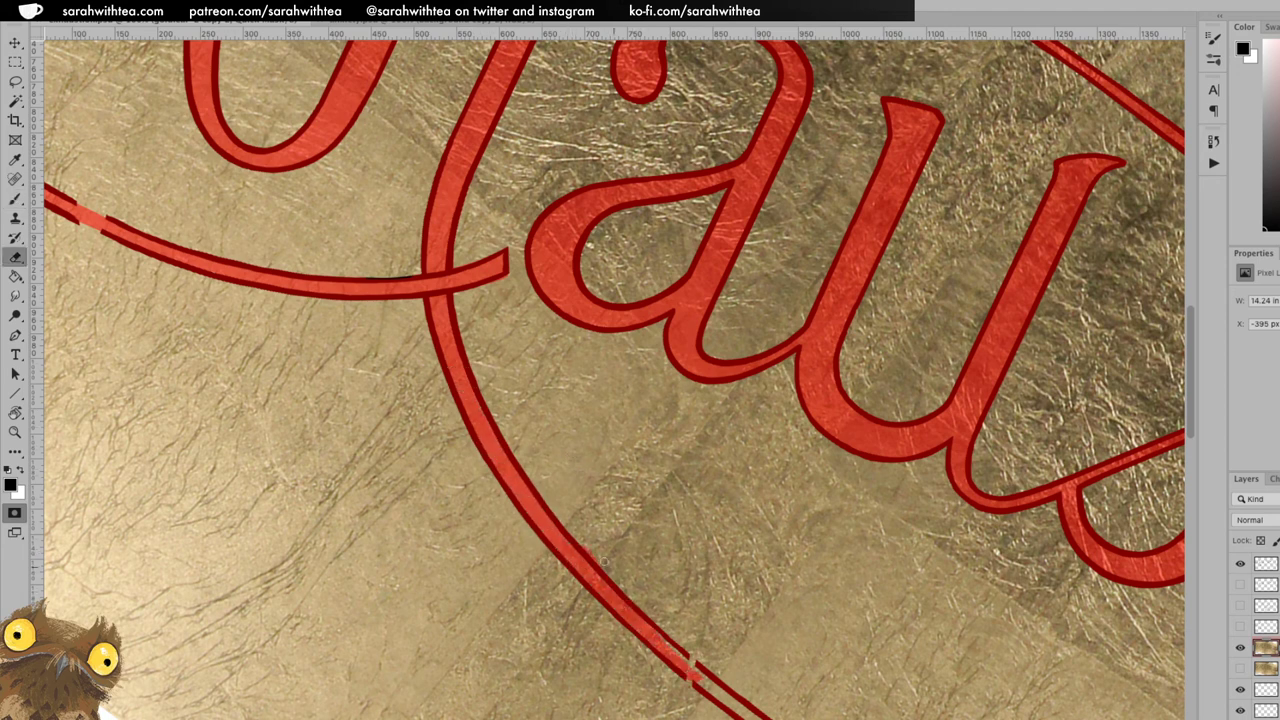
Extend the painted mask across the border's gap and along the bottom curve beneath the letter s.
key("r")
mouse_move(960, 452)
left_mouse_down()
mouse_move(818, 318)
mouse_move(790, 467)
left_mouse_up()
key("b")
mouse_move(694, 220)
left_mouse_down()
mouse_move(716, 452)
mouse_move(716, 432)
left_mouse_up()
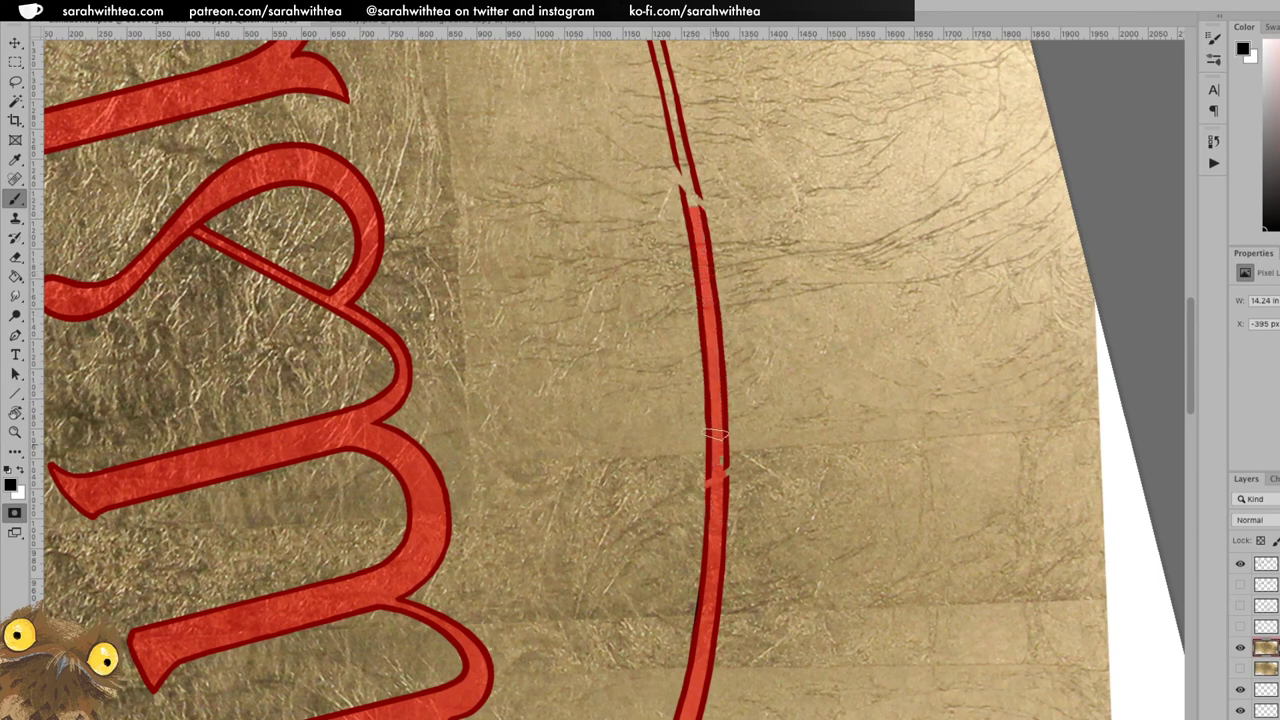
key("e")
mouse_move(705, 530)
left_mouse_down()
mouse_move(705, 435)
mouse_move(706, 490)
left_mouse_up()
Paint the mask between the border lines beneath the letters t and i, filling the gaps in the lines.
left_click_drag(734, 303, 741, 535)
key("b")
left_click_drag(606, 118, 668, 275)
key("e")
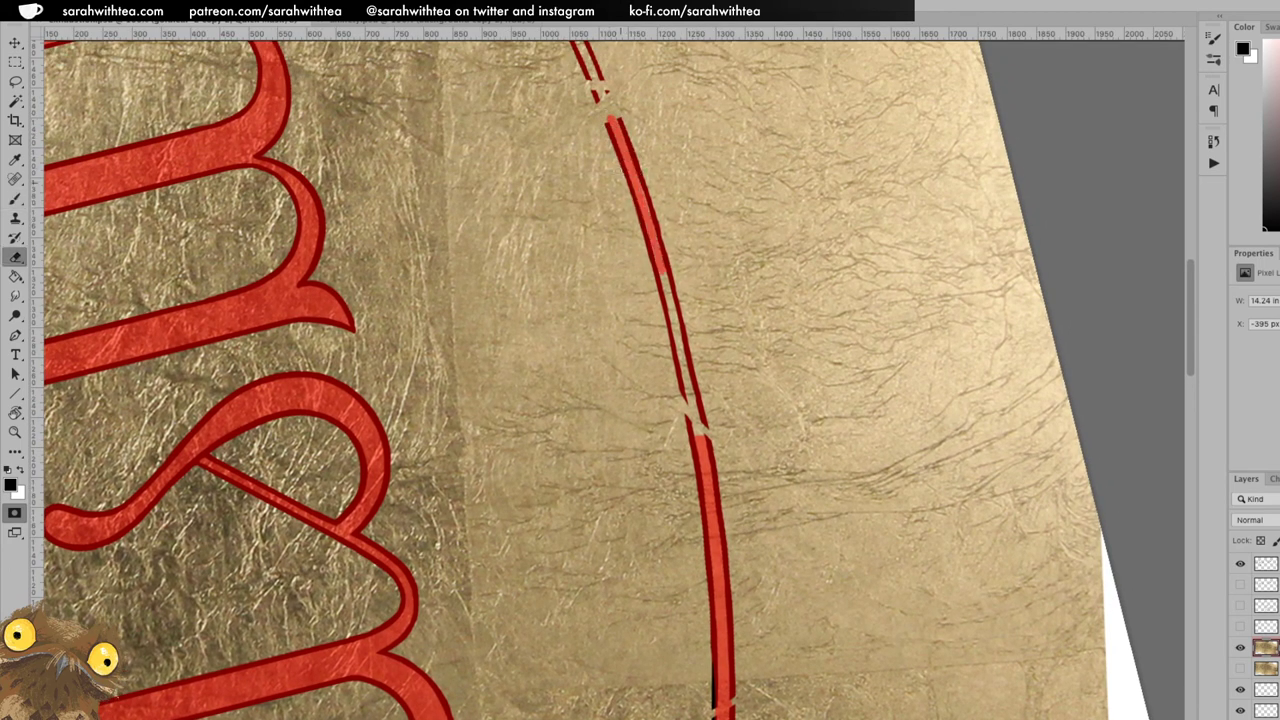
key("b")
left_click_drag(642, 204, 668, 298)
key("e")
key("b")
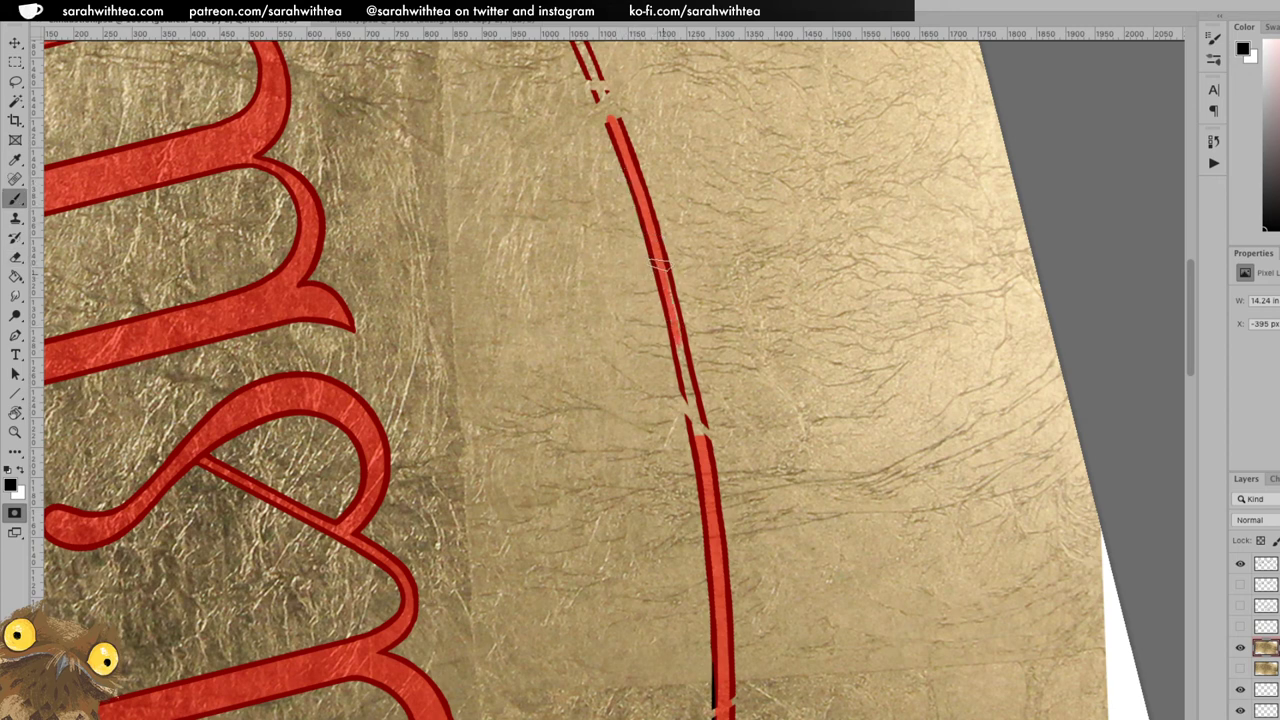
left_click_drag(676, 333, 703, 452)
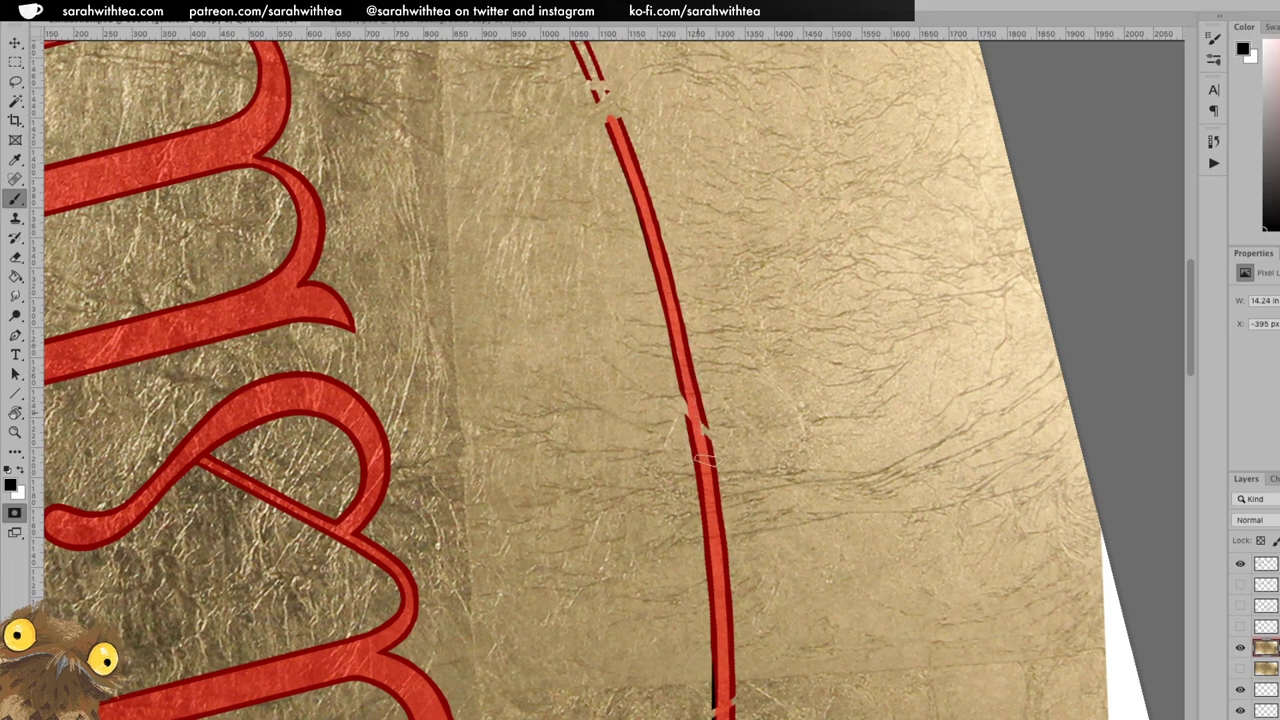
Carry the painted mask across the broken border segments between the letters i and o.
key("space")
left_click_drag(684, 267, 755, 559)
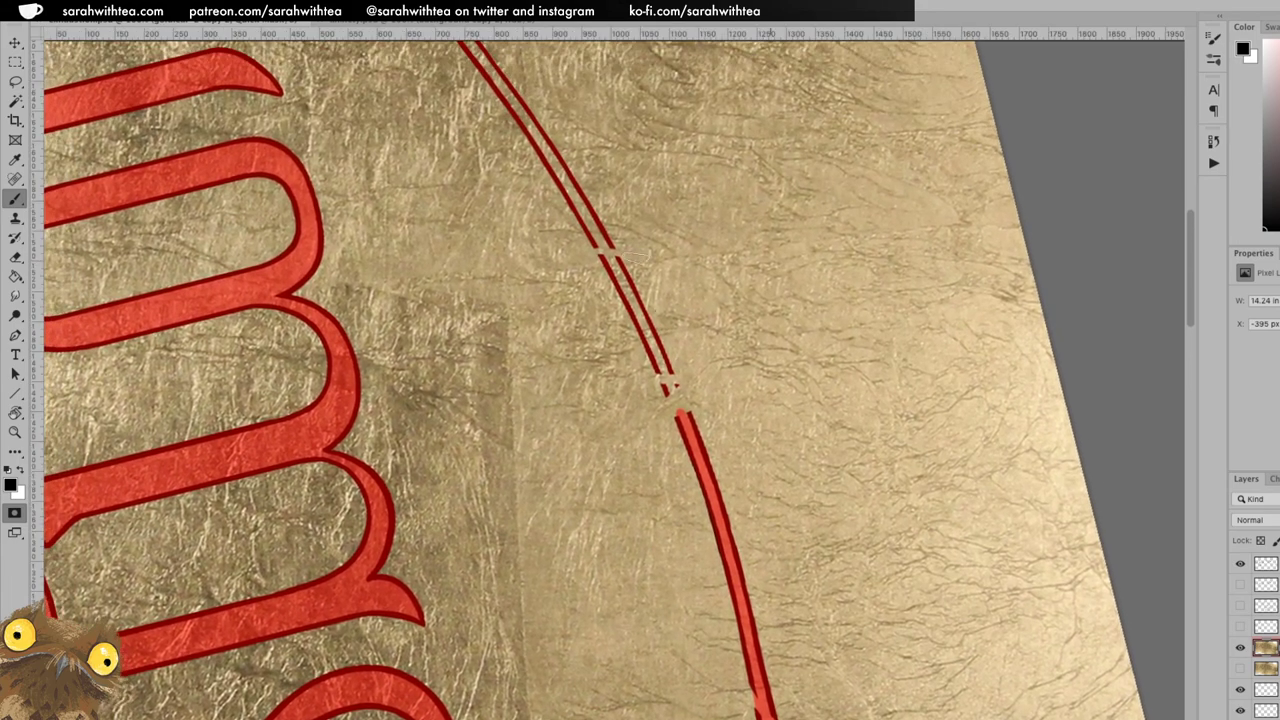
left_click_drag(622, 281, 683, 415)
left_click_drag(647, 329, 696, 448)
Paint the mask along the rest of the border beneath the letters o and n up to the n's knot.
key("space")
left_click_drag(621, 225, 680, 380)
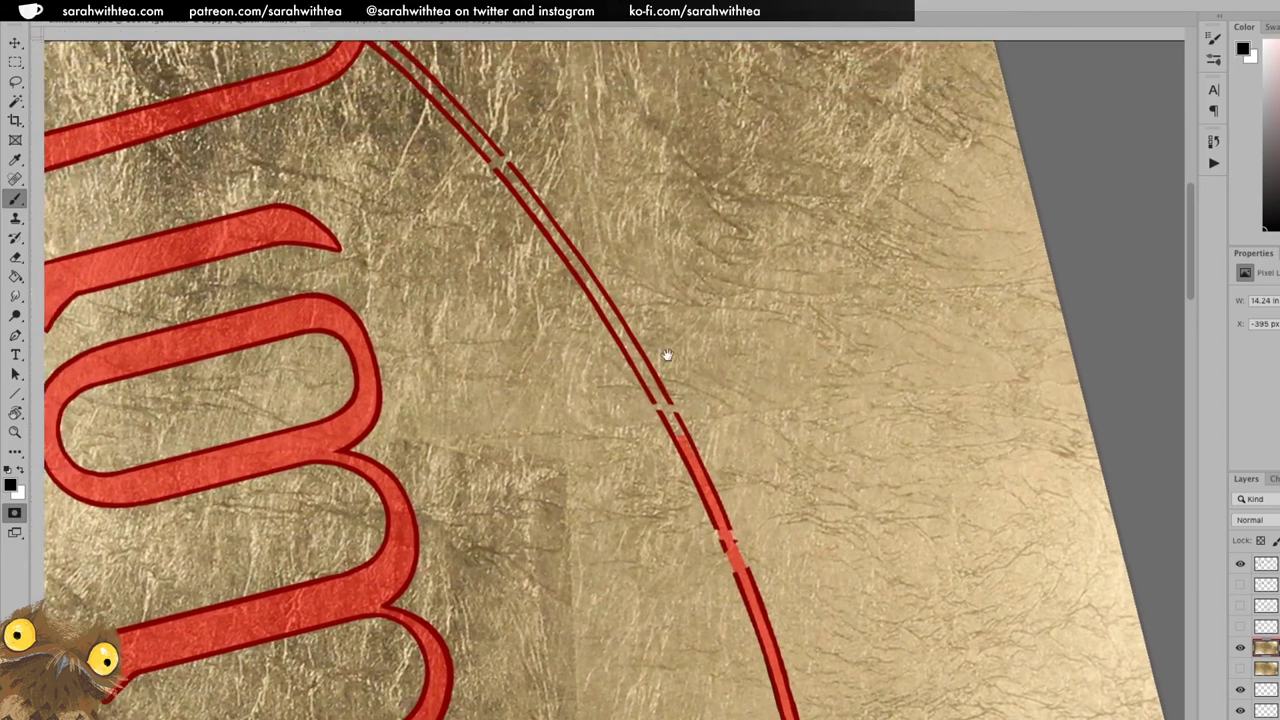
mouse_move(617, 328)
left_mouse_down()
mouse_move(686, 444)
mouse_move(641, 364)
mouse_move(656, 394)
left_mouse_up()
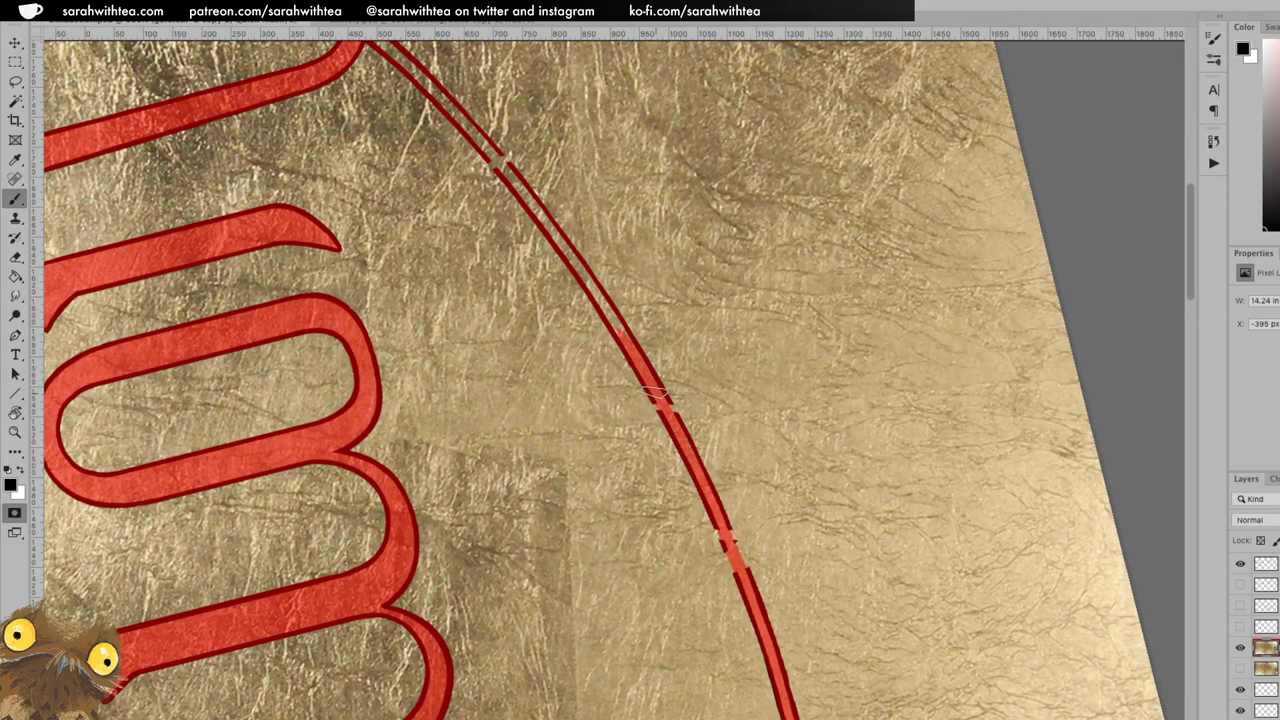
mouse_move(579, 269)
left_mouse_down()
mouse_move(624, 339)
mouse_move(619, 329)
left_mouse_up()
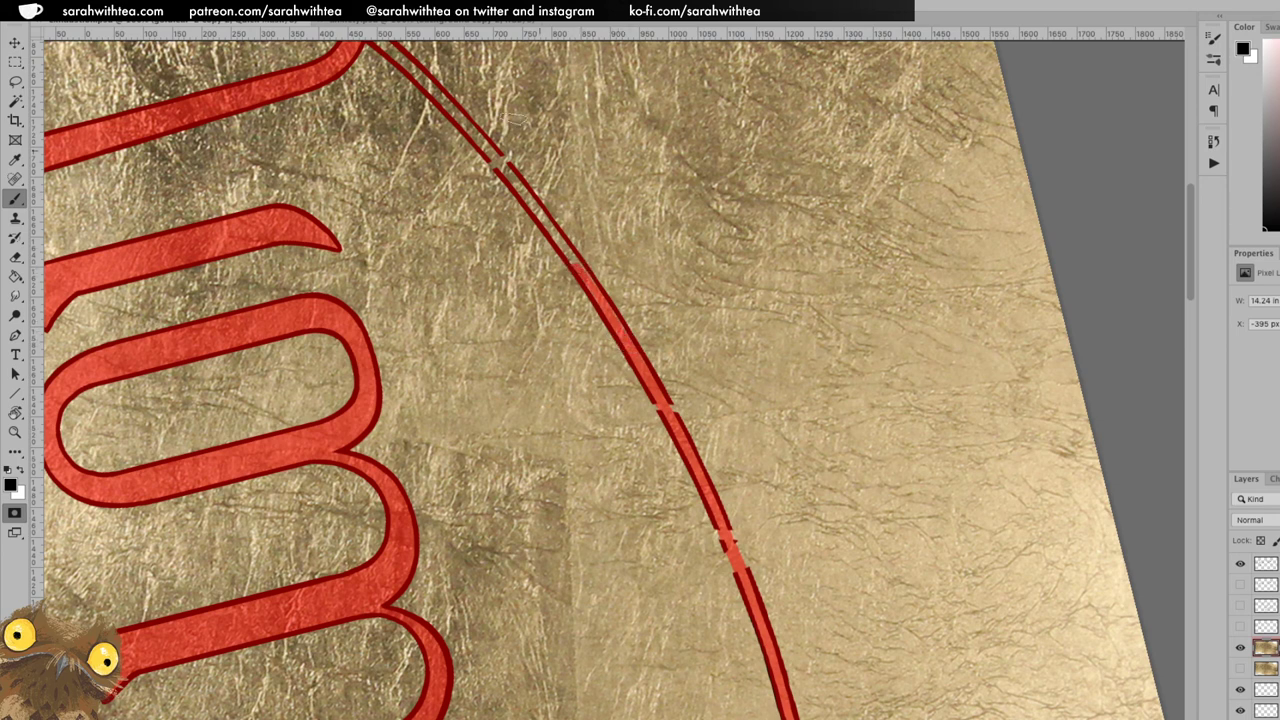
mouse_move(474, 136)
left_mouse_down()
mouse_move(563, 250)
mouse_move(499, 157)
mouse_move(533, 203)
left_mouse_up()
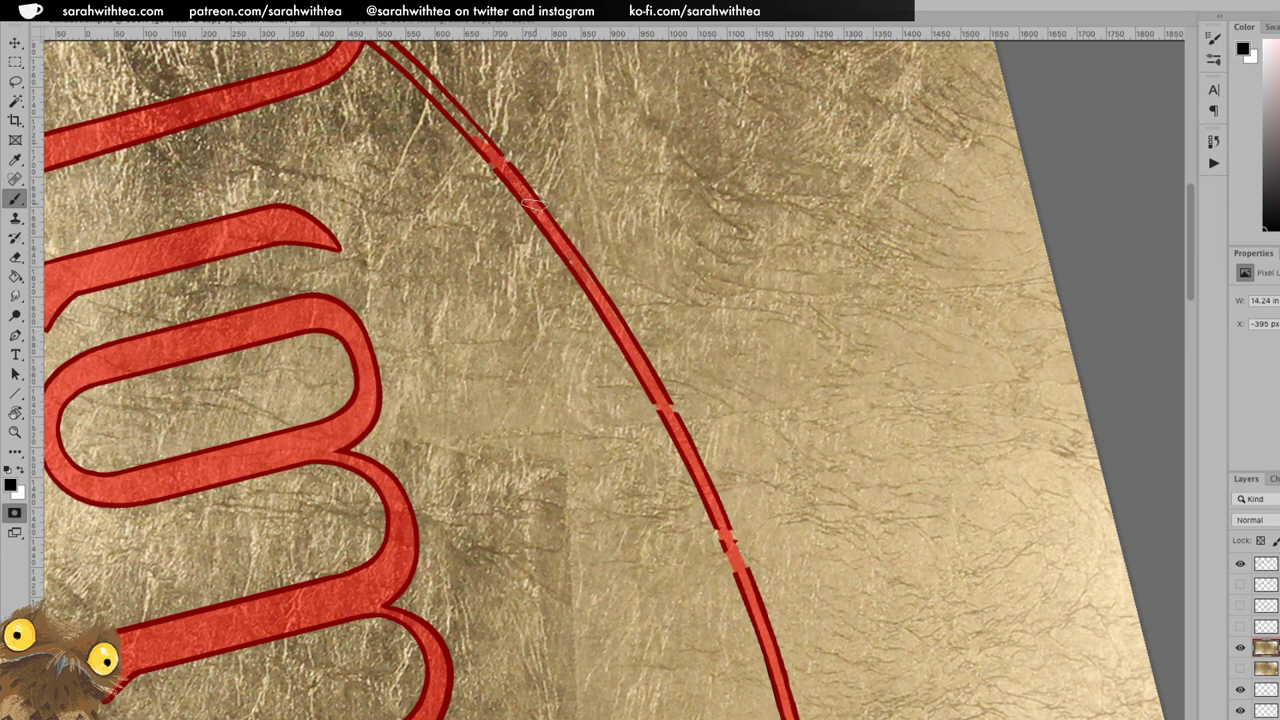
left_click_drag(514, 136, 633, 330)
key("ctrl+r")
mouse_move(451, 200)
left_mouse_down()
mouse_move(512, 245)
mouse_move(493, 226)
mouse_move(608, 345)
left_mouse_up()
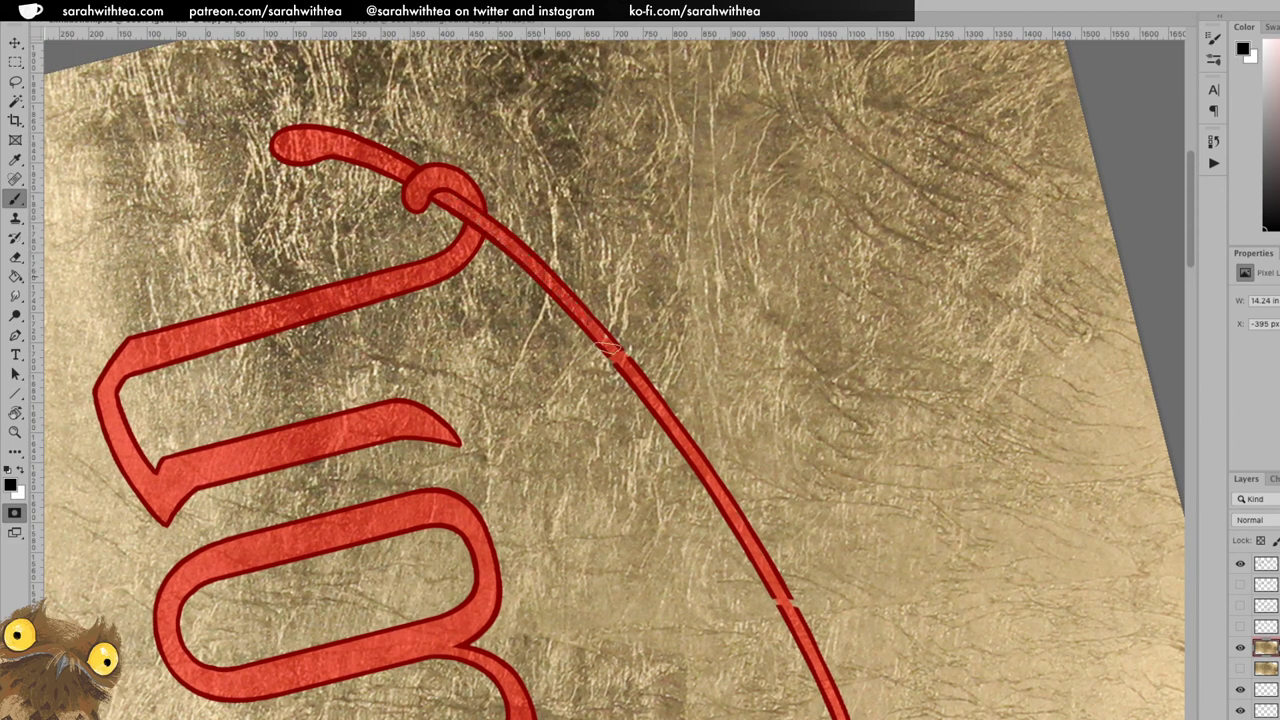
Turn the finished Quick Mask into a selection, delete the gold leaf outside the lettering and border, and deselect.
key("Escape")
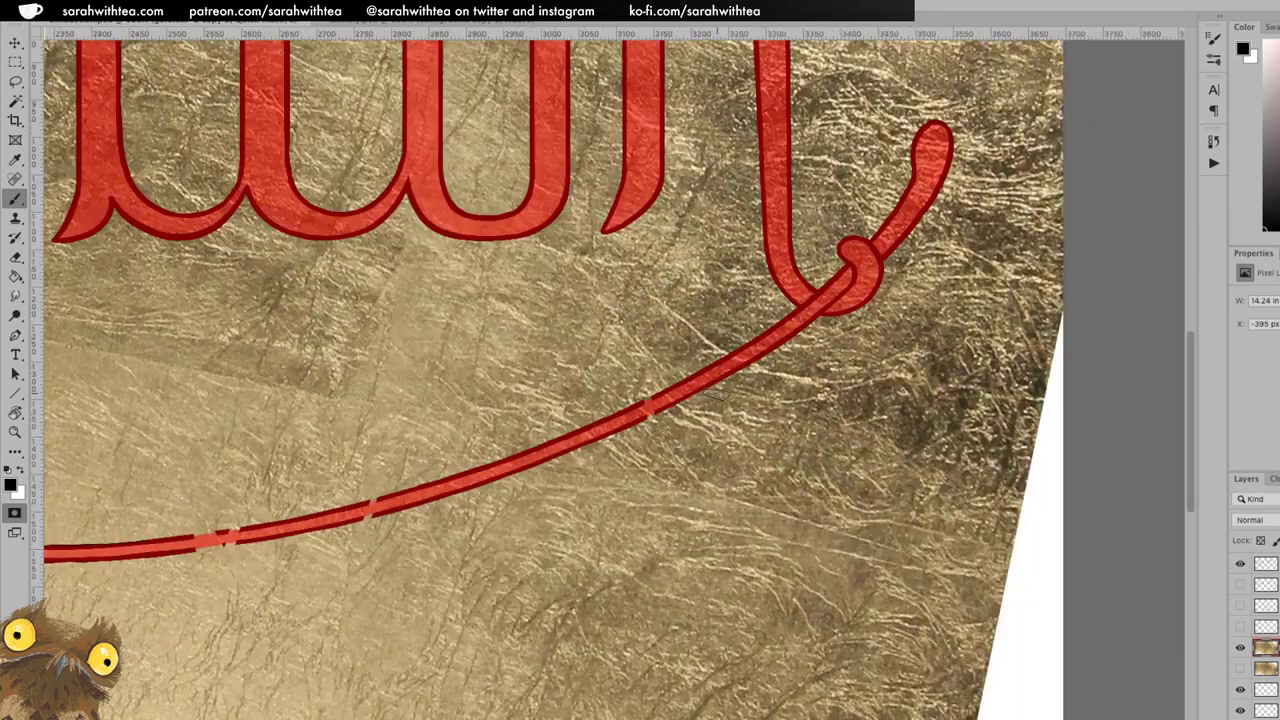
key("z")
left_click(614, 338, "alt")
left_click(614, 340, "alt")
left_click(614, 340, "alt")
left_click(538, 390, "alt")
left_click_drag(538, 390, 673, 418)
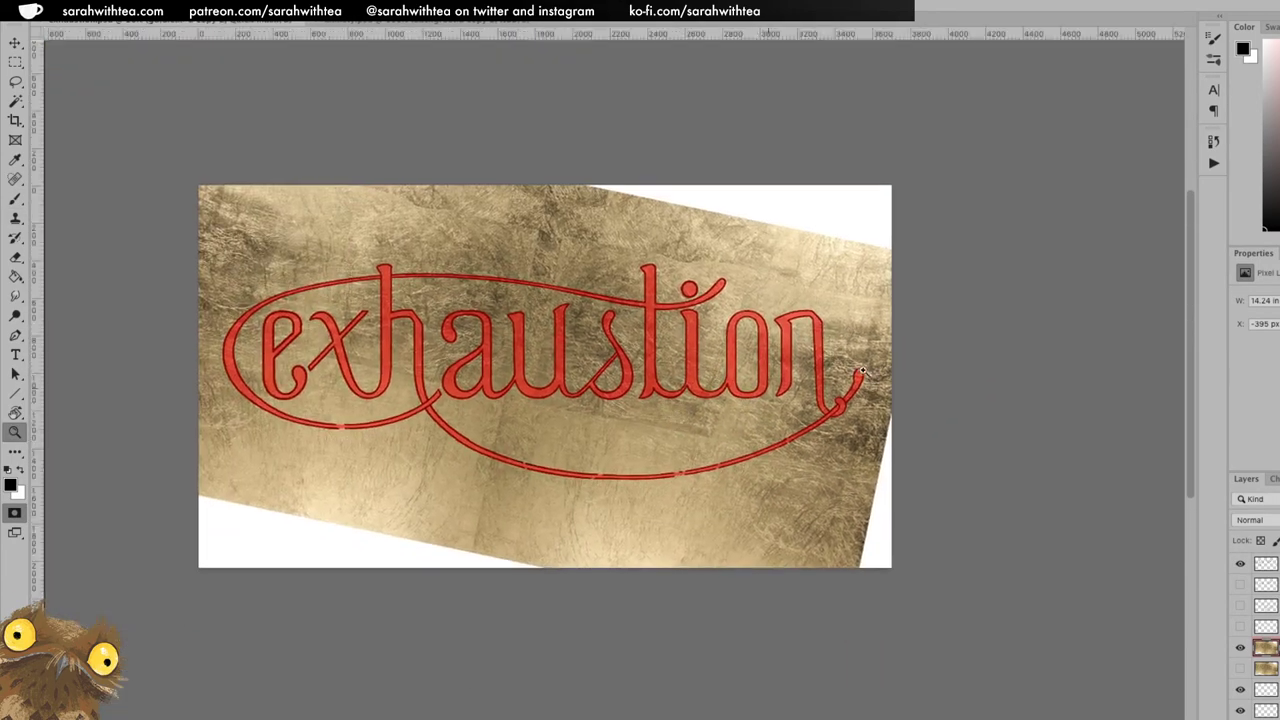
key("q")
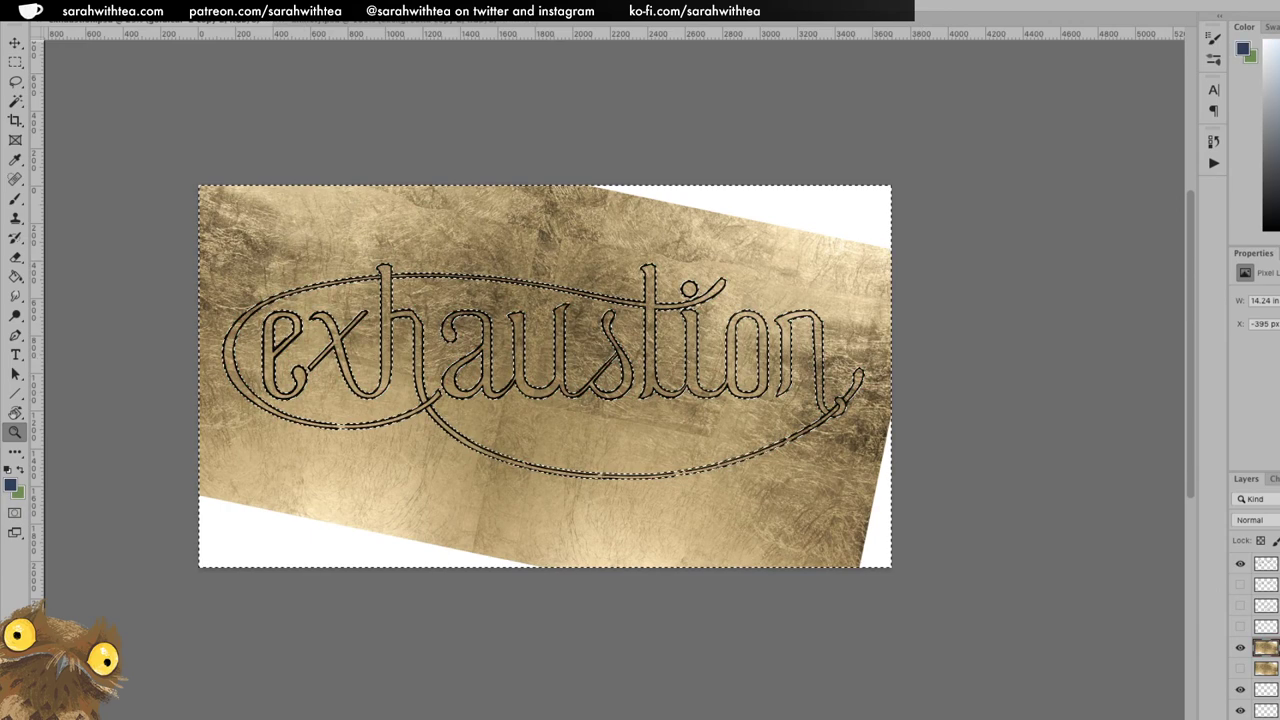
key("Delete")
key("ctrl+d")
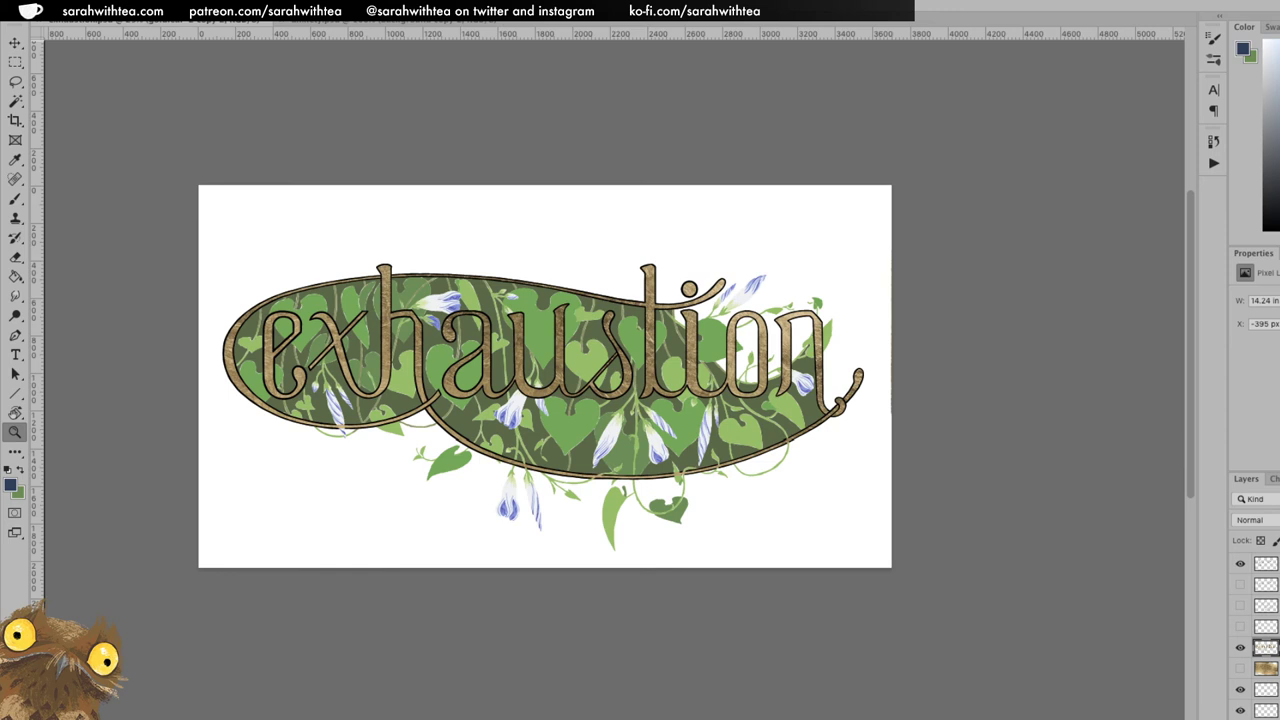
Show the three hidden coloured line-art layers and hide the topmost line-art layer.
left_click_drag(1240, 626, 1240, 584)
left_click(1240, 563)
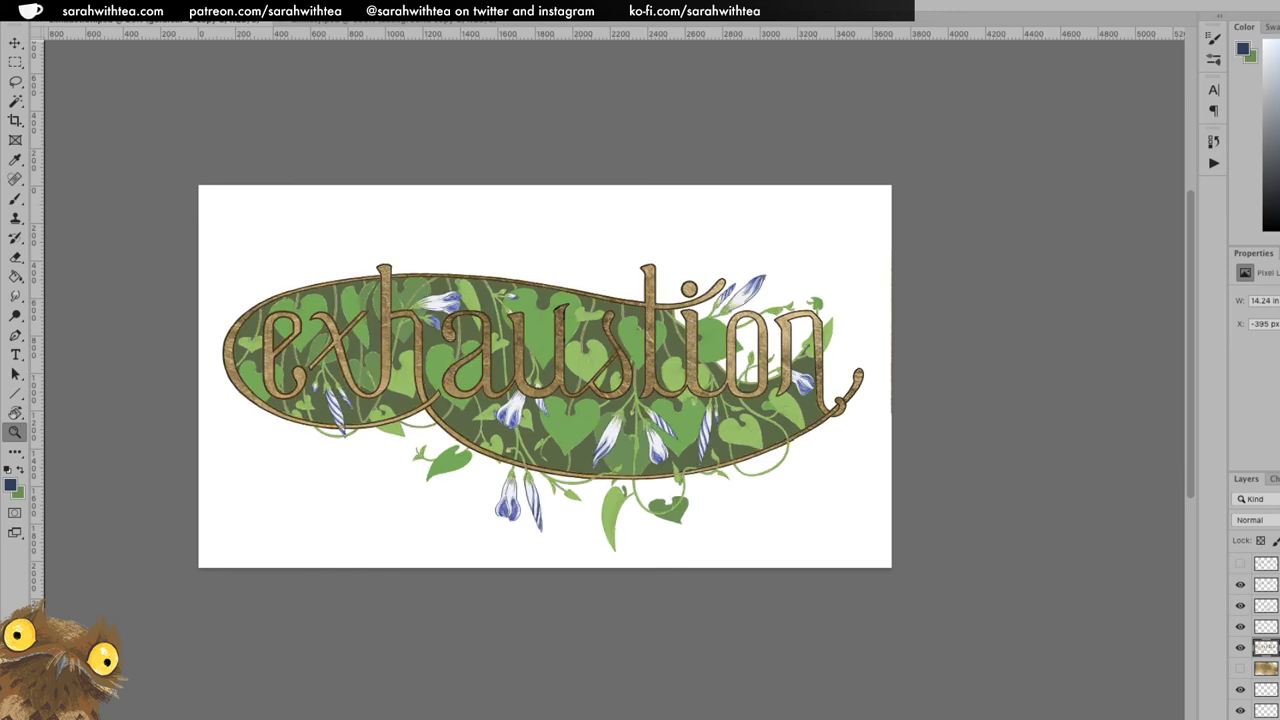
left_click(681, 411)
left_click(703, 450)
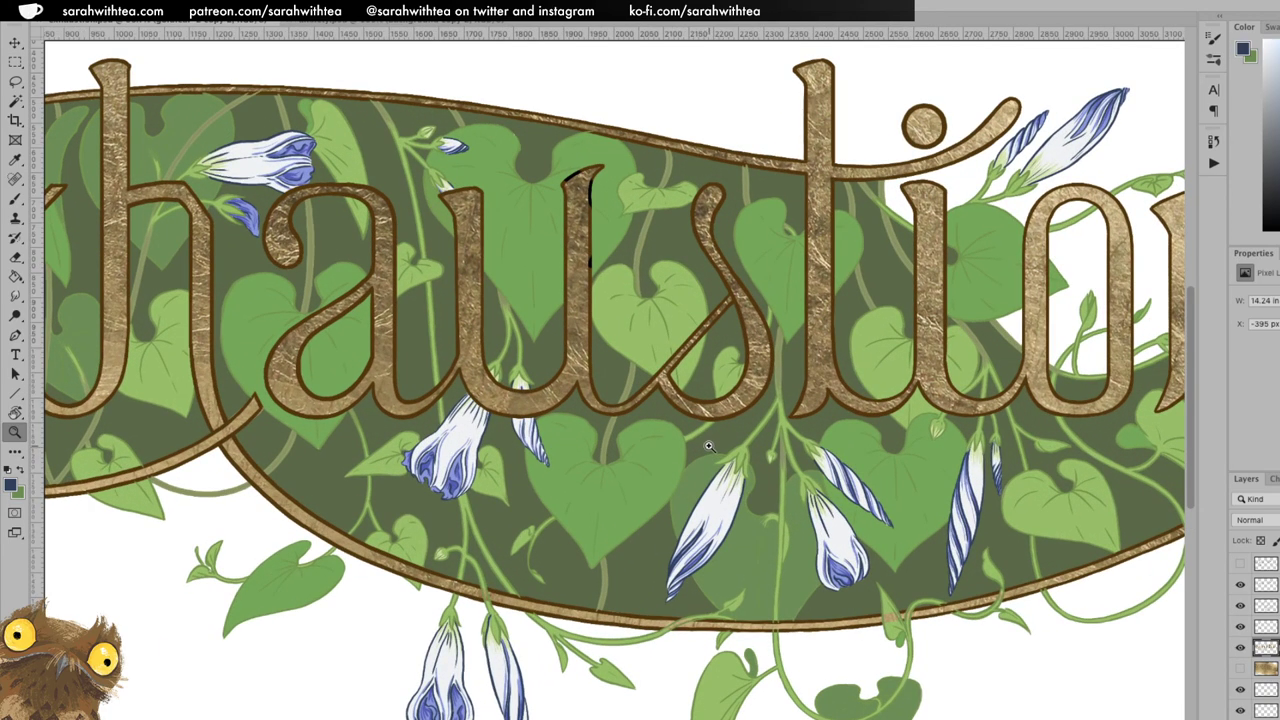
Erase the gold leaf where the small leaf and the vine overlap the bottom border beneath the s and t.
scroll(844, 477, "down", 3)
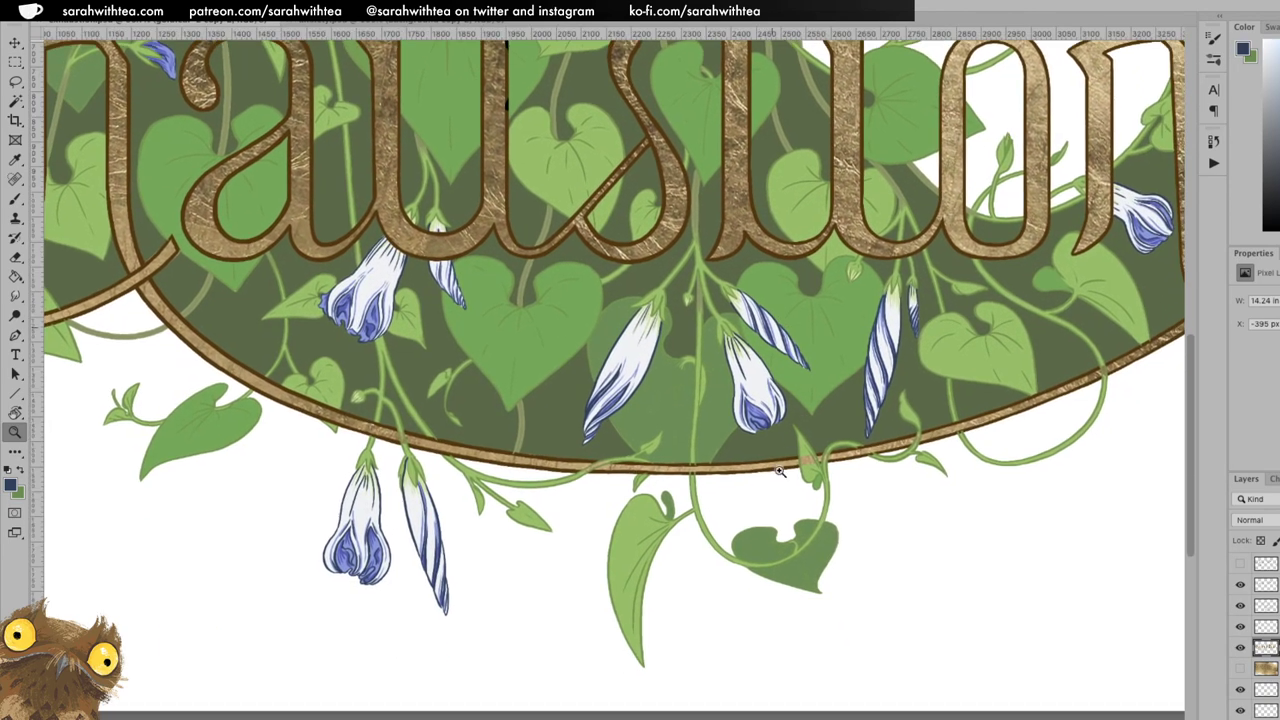
left_click(780, 487)
left_click(780, 487)
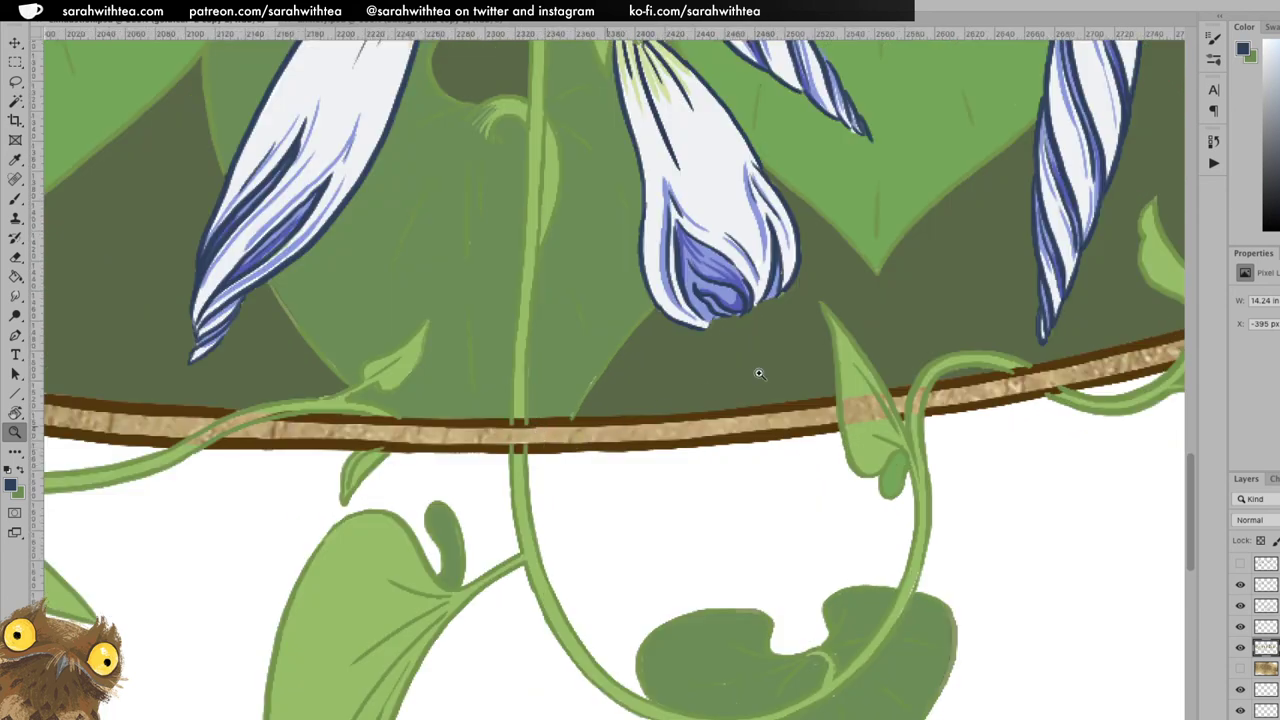
key("e")
left_click_drag(861, 407, 877, 412)
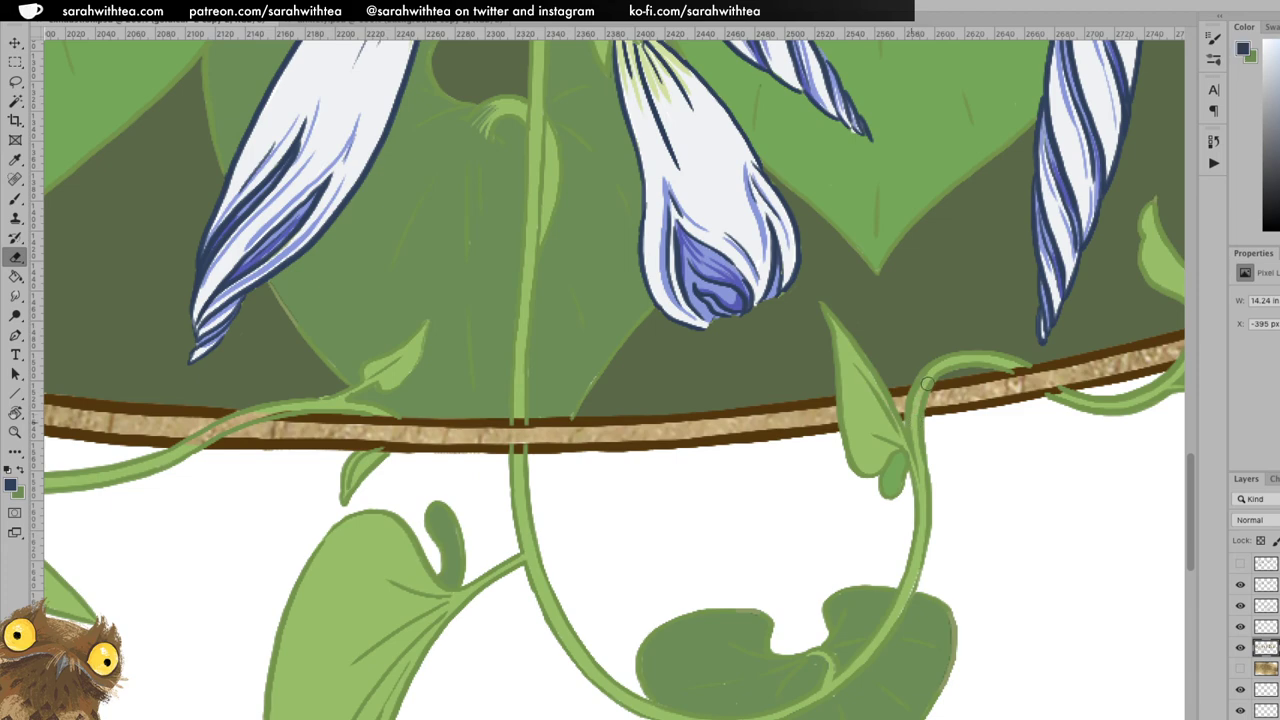
scroll(529, 436, "left", 10)
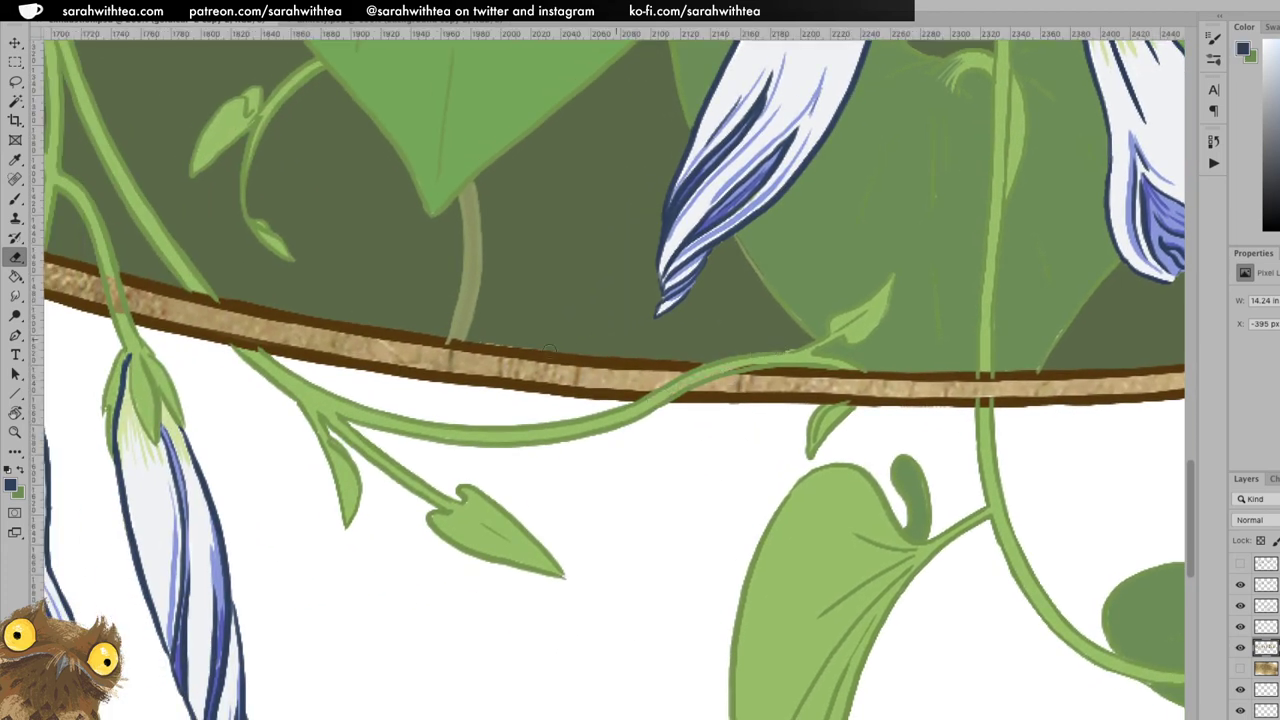
mouse_move(706, 375)
left_mouse_down()
mouse_move(675, 384)
mouse_move(726, 362)
left_mouse_up()
left_click_drag(652, 400, 730, 365)
Erase the gold leaf covering the twisted flower bud that crosses the border beneath the x.
mouse_move(172, 285)
left_mouse_down()
mouse_move(471, 314)
mouse_move(473, 299)
left_mouse_up()
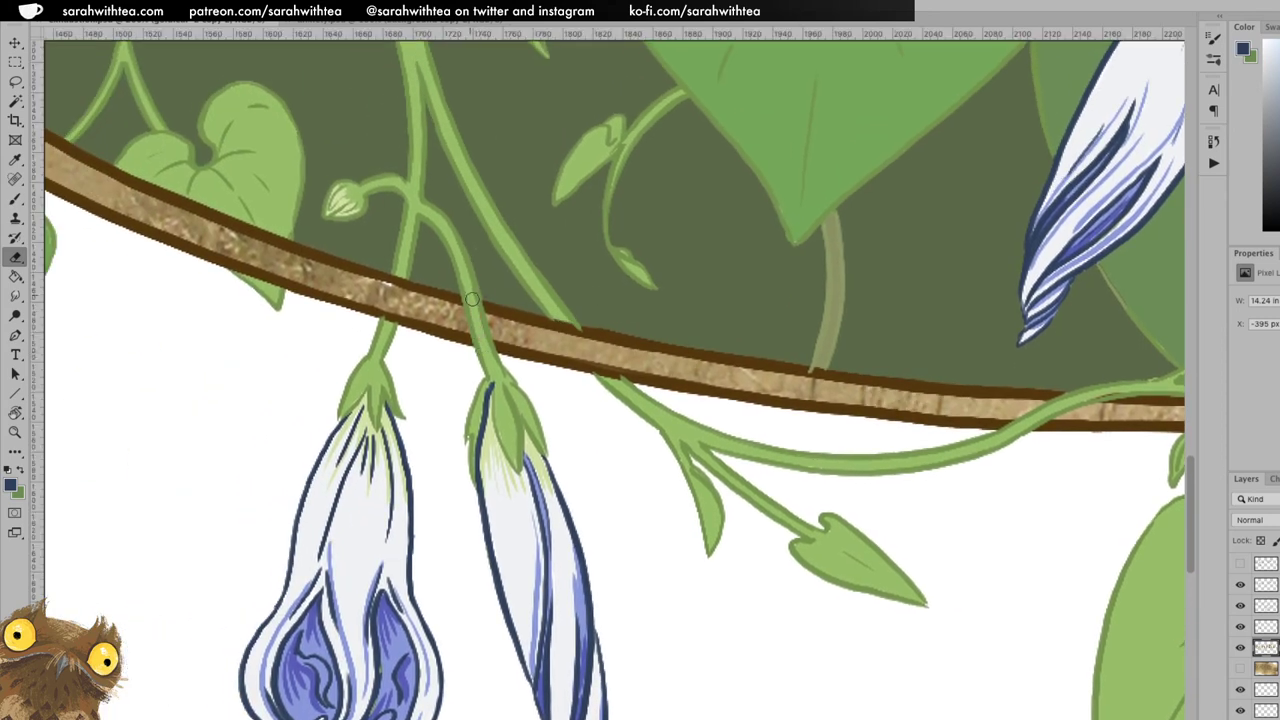
left_click_drag(374, 249, 554, 286)
left_click_drag(350, 190, 672, 381)
left_click_drag(409, 263, 936, 343)
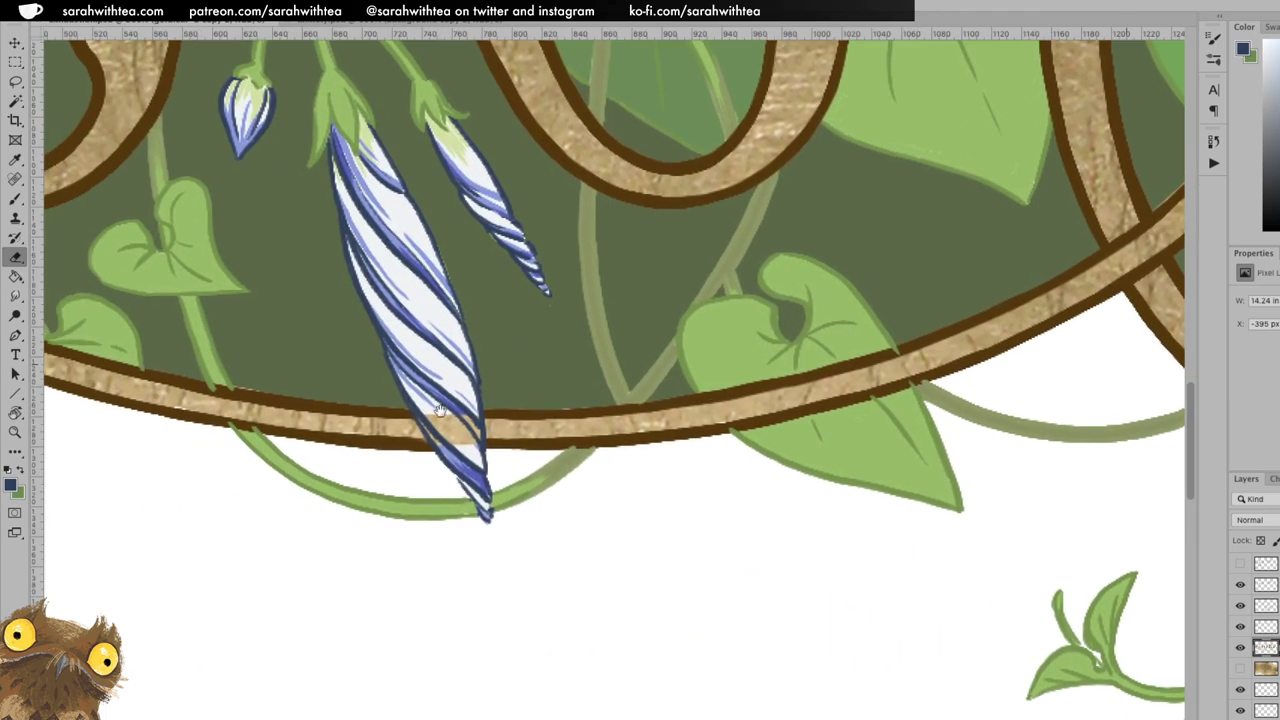
mouse_move(440, 432)
left_mouse_down()
mouse_move(417, 405)
mouse_move(461, 452)
mouse_move(458, 399)
mouse_move(469, 405)
mouse_move(476, 448)
left_mouse_up()
left_click_drag(235, 323, 1070, 468)
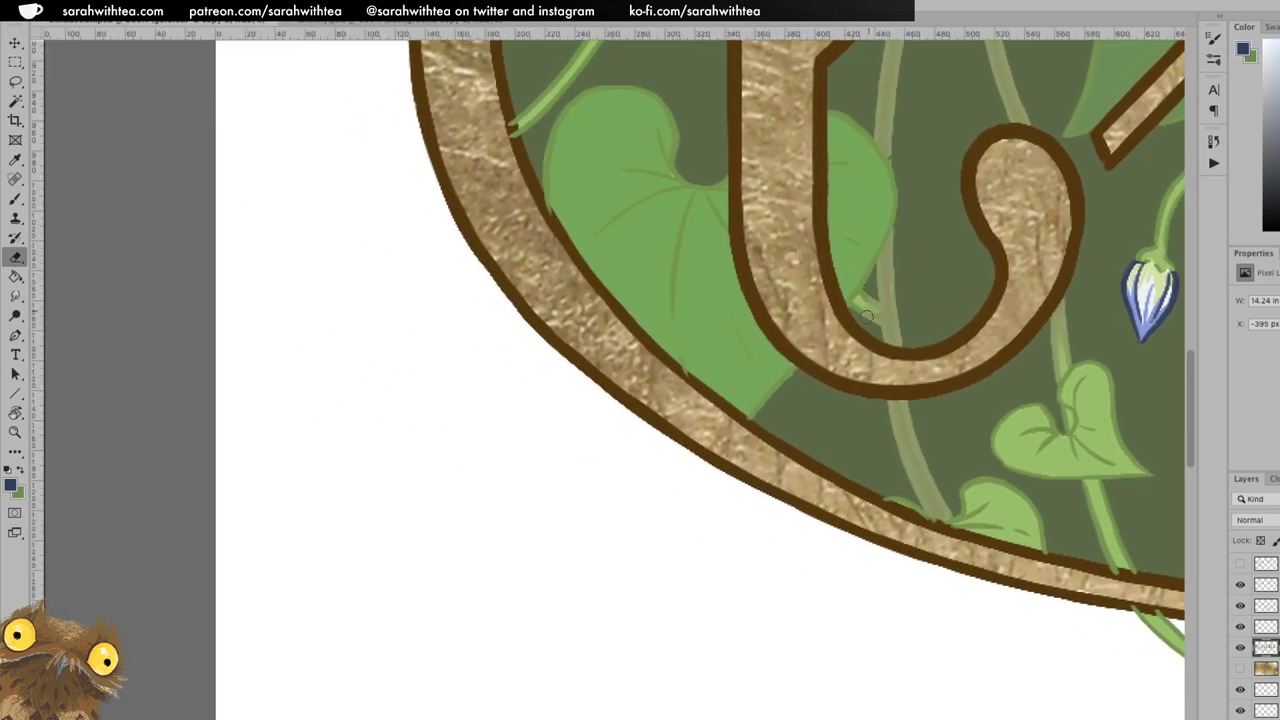
Examine the gold-leaf lettering and border up close and across the whole artwork.
key("s")
key("z")
left_click(893, 338, "alt")
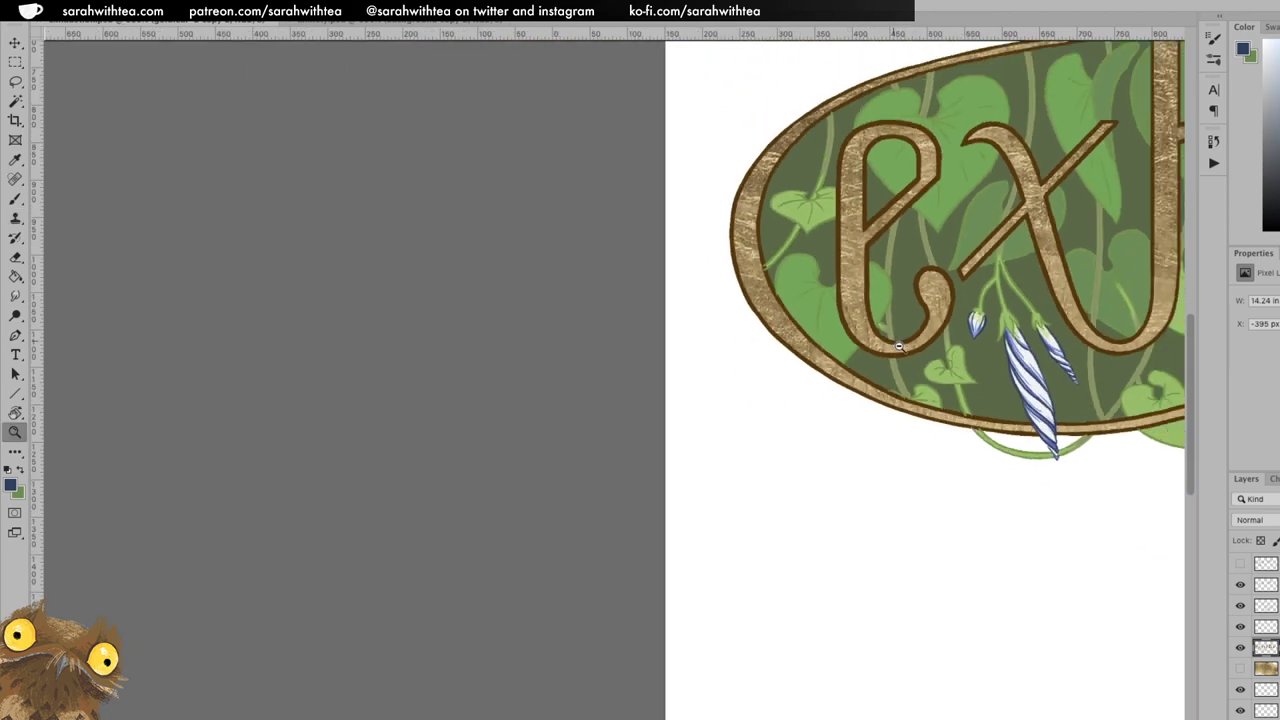
left_click(898, 346, "alt")
left_click_drag(1147, 309, 593, 395)
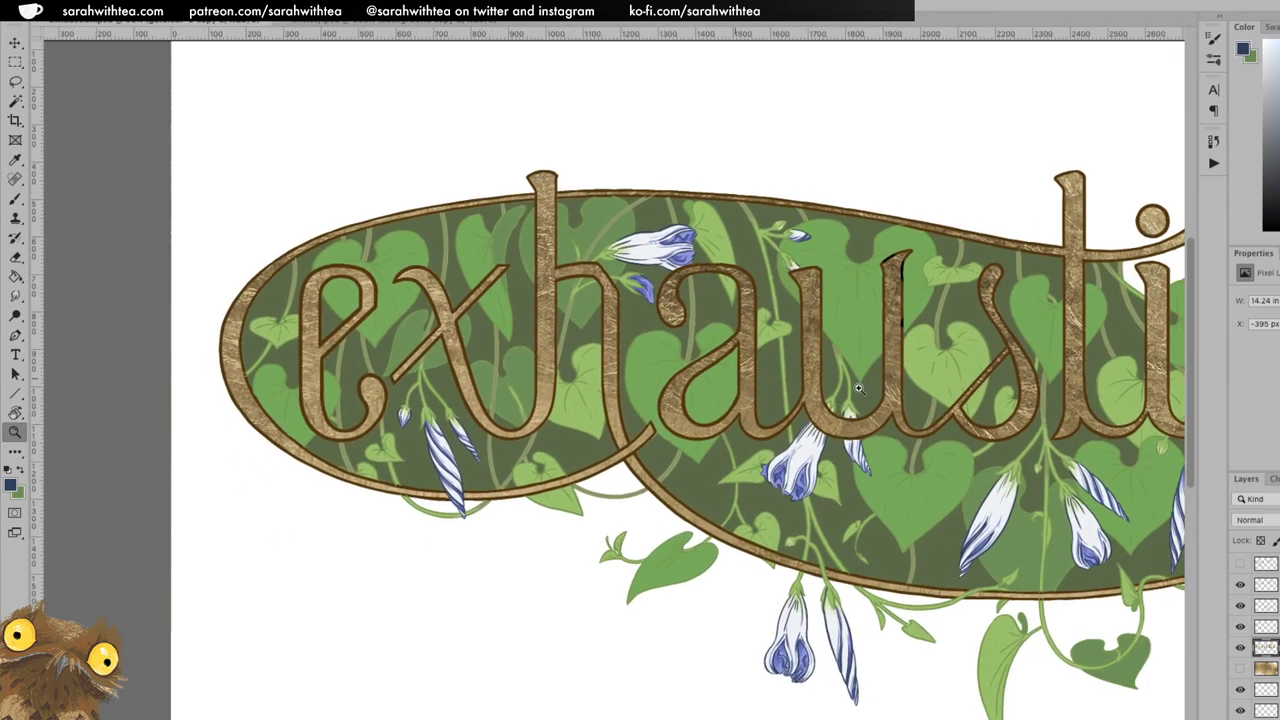
left_click(921, 424)
left_click(921, 426)
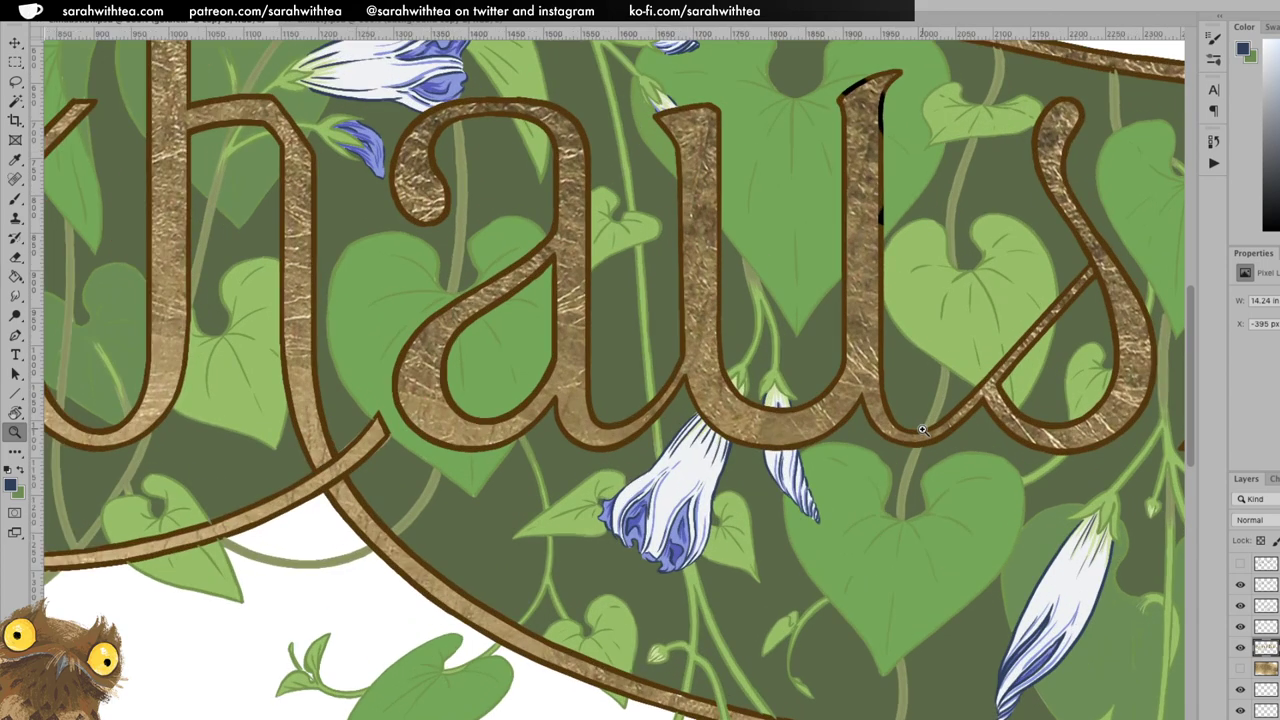
left_click(921, 437, "alt")
left_click(924, 446, "alt")
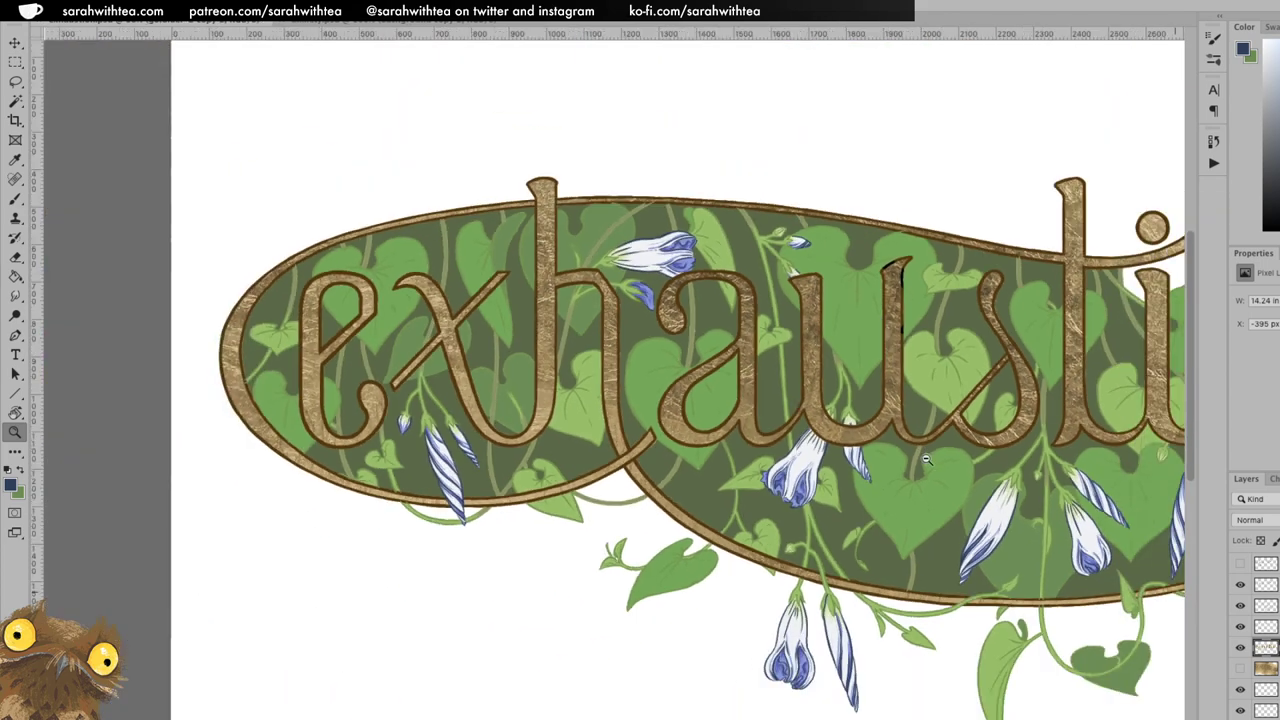
left_click(930, 460, "alt")
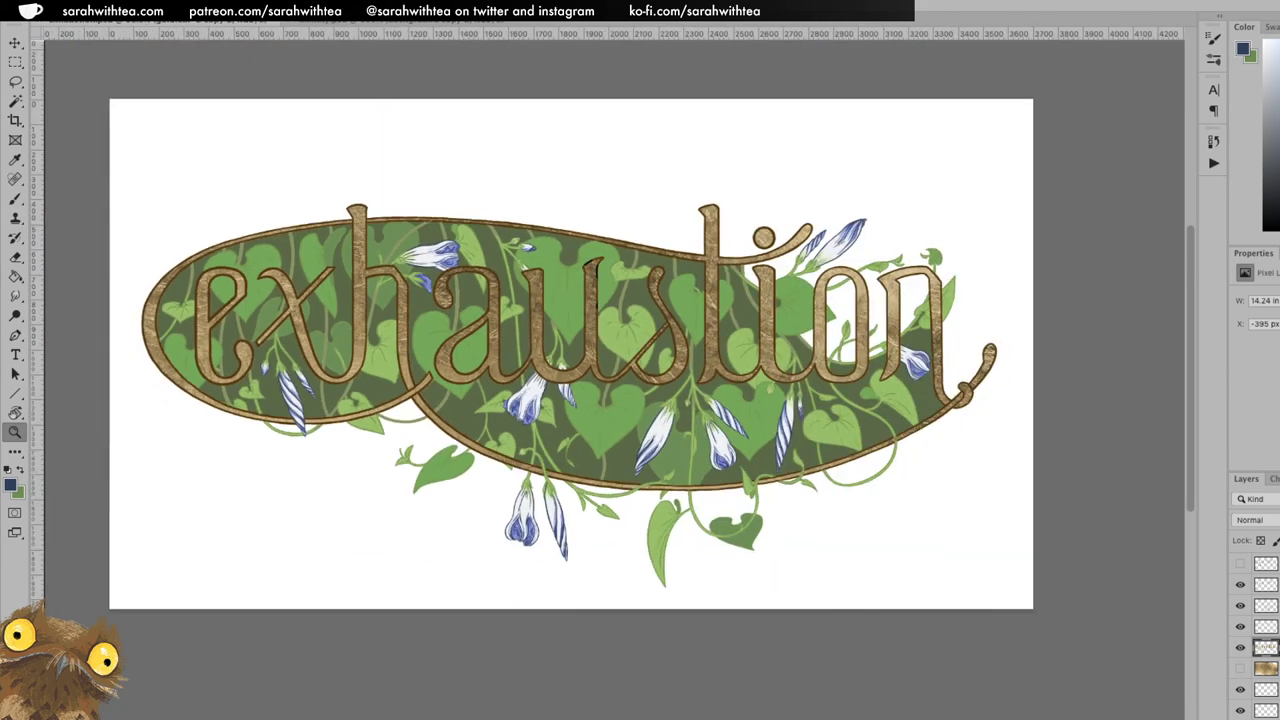
Hide the cut-out gold lettering layer, and show and select the full gold-leaf texture layer.
left_click(1240, 647)
left_click(1240, 668)
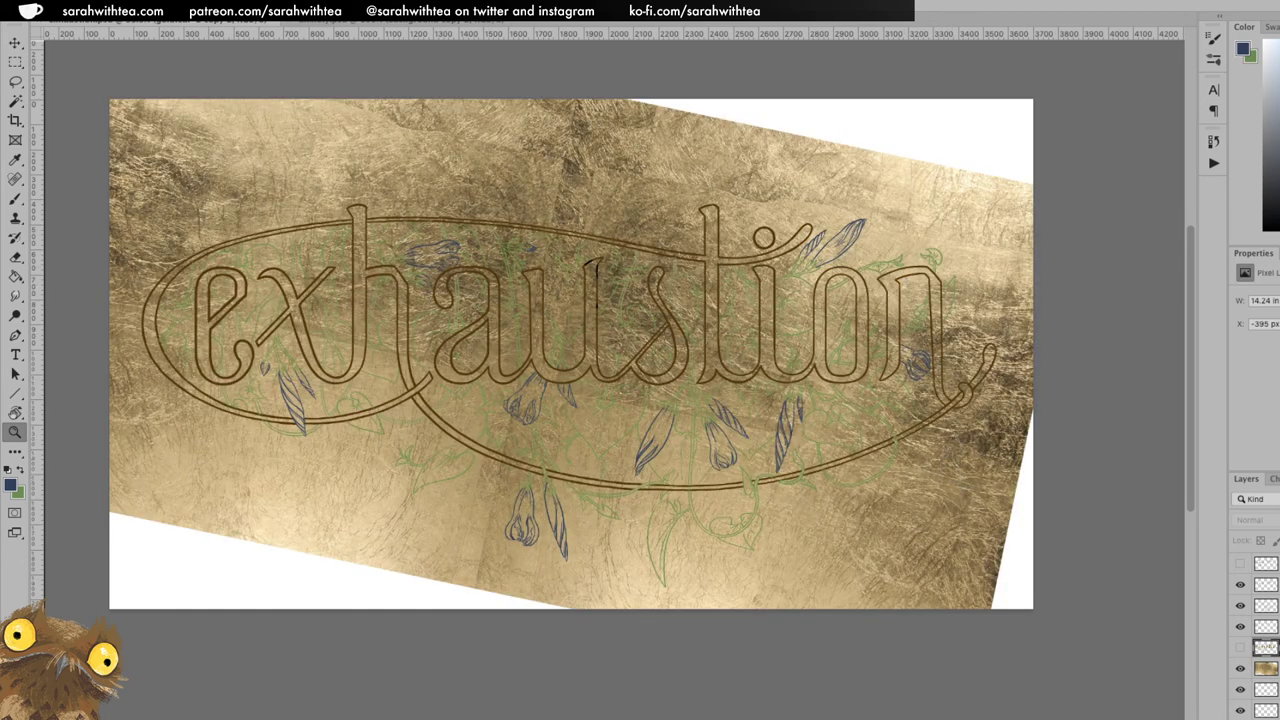
left_click(1266, 668)
Try scaling the full gold-leaf texture down to 12.2 in wide and levelling it over the lettering, and undo the transformation.
key("ctrl+t")
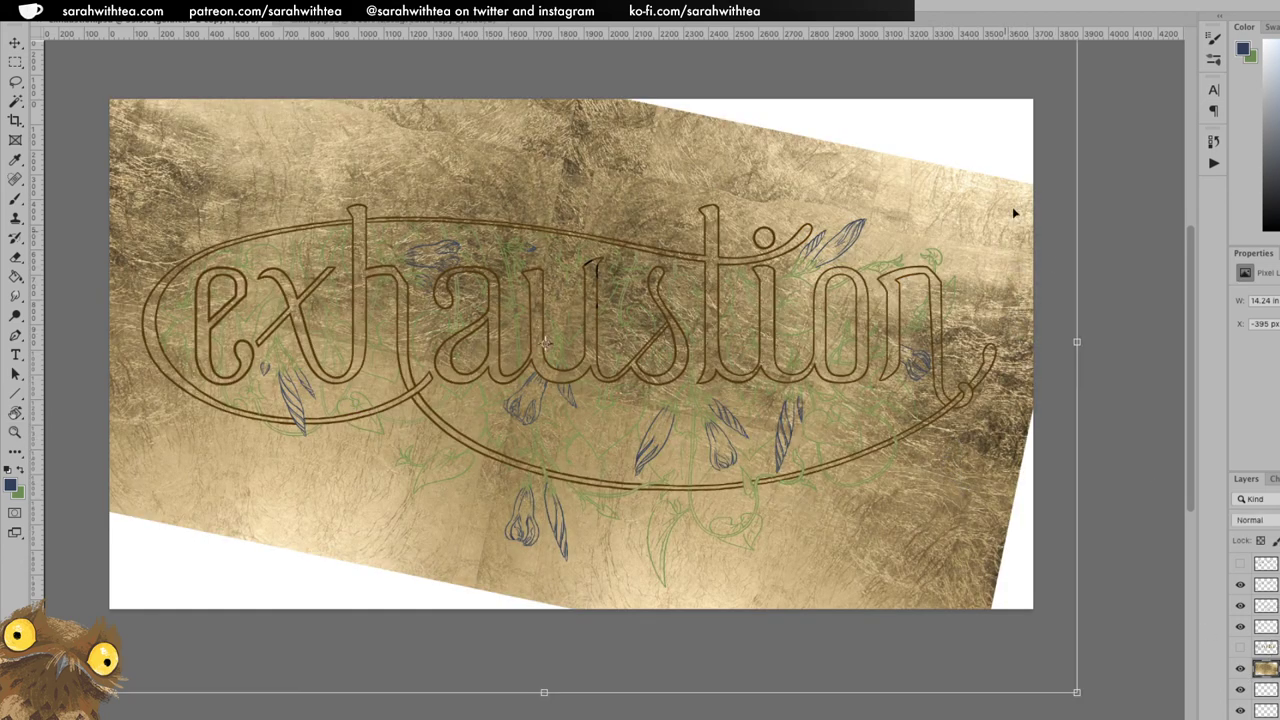
left_click_drag(1076, 690, 836, 308)
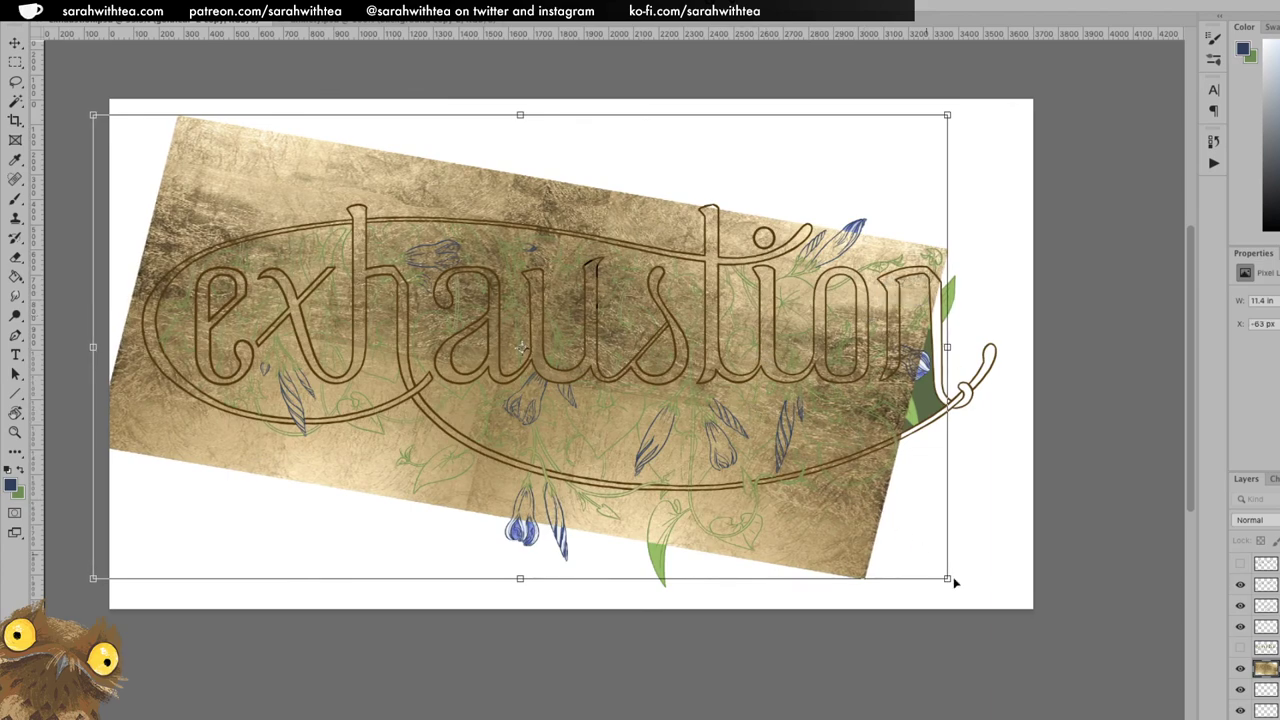
left_click_drag(962, 575, 978, 483)
left_click_drag(940, 275, 1046, 282)
key("Return")
key("z")
left_click(699, 358)
left_click(699, 358)
left_click(703, 375)
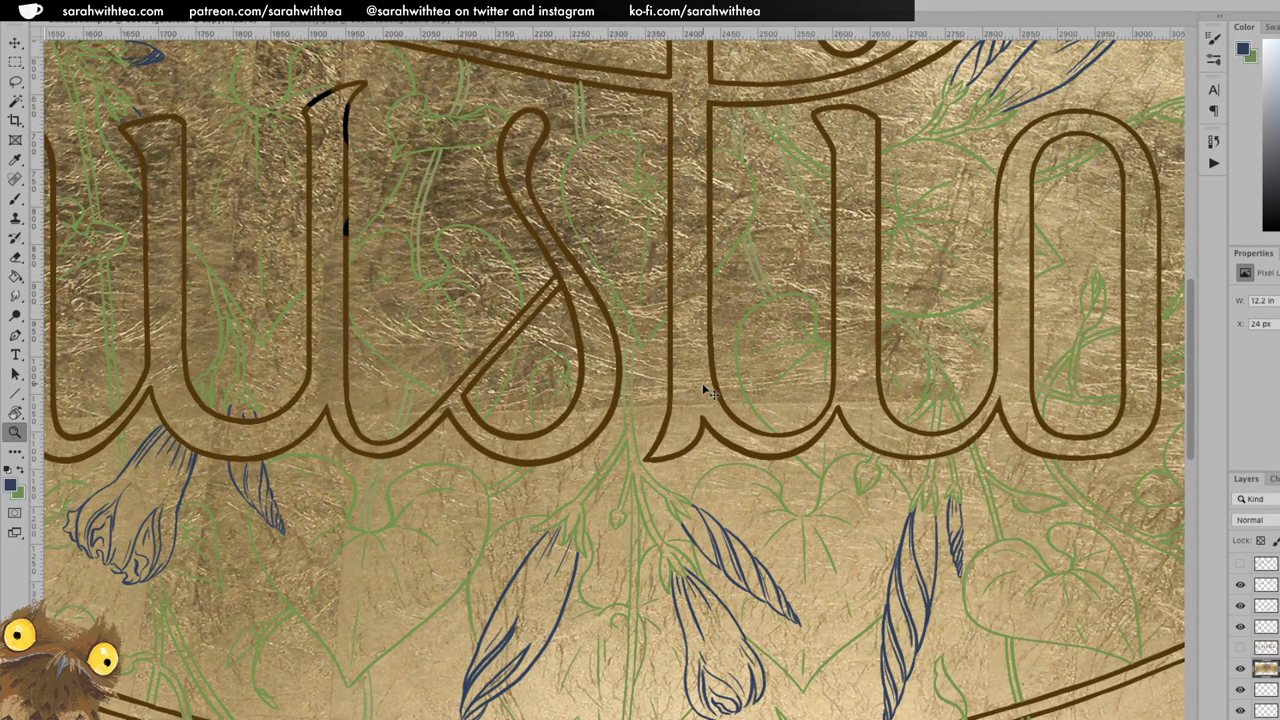
key("ctrl+z")
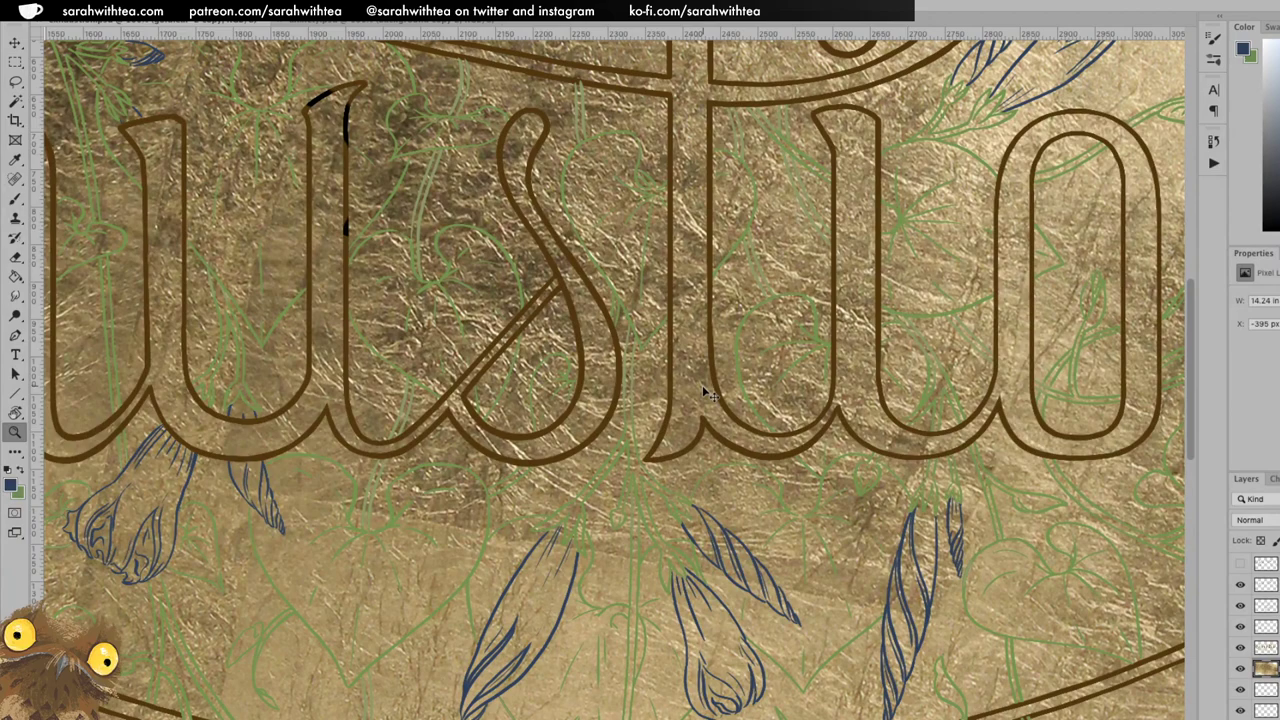
left_click(703, 388, "alt")
left_click(700, 392, "alt")
left_click(686, 421, "alt")
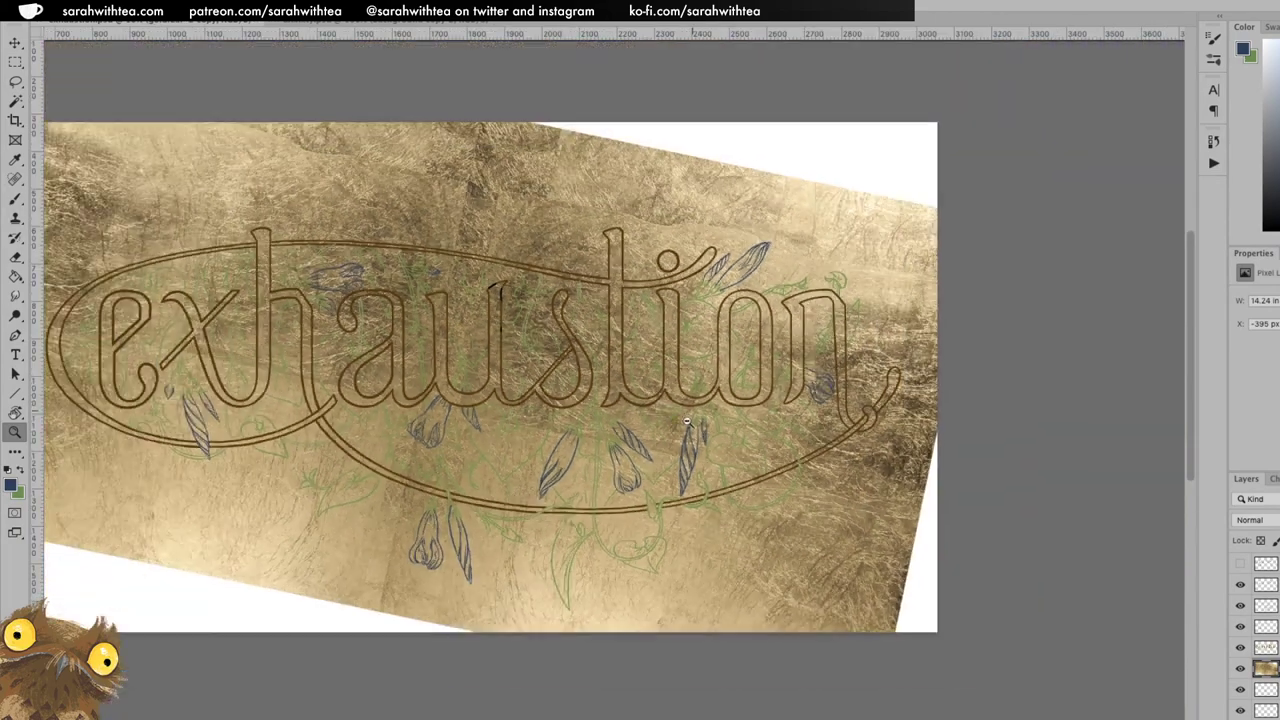
left_click_drag(687, 421, 688, 421)
key("ctrl+t")
left_click_drag(834, 611, 660, 468)
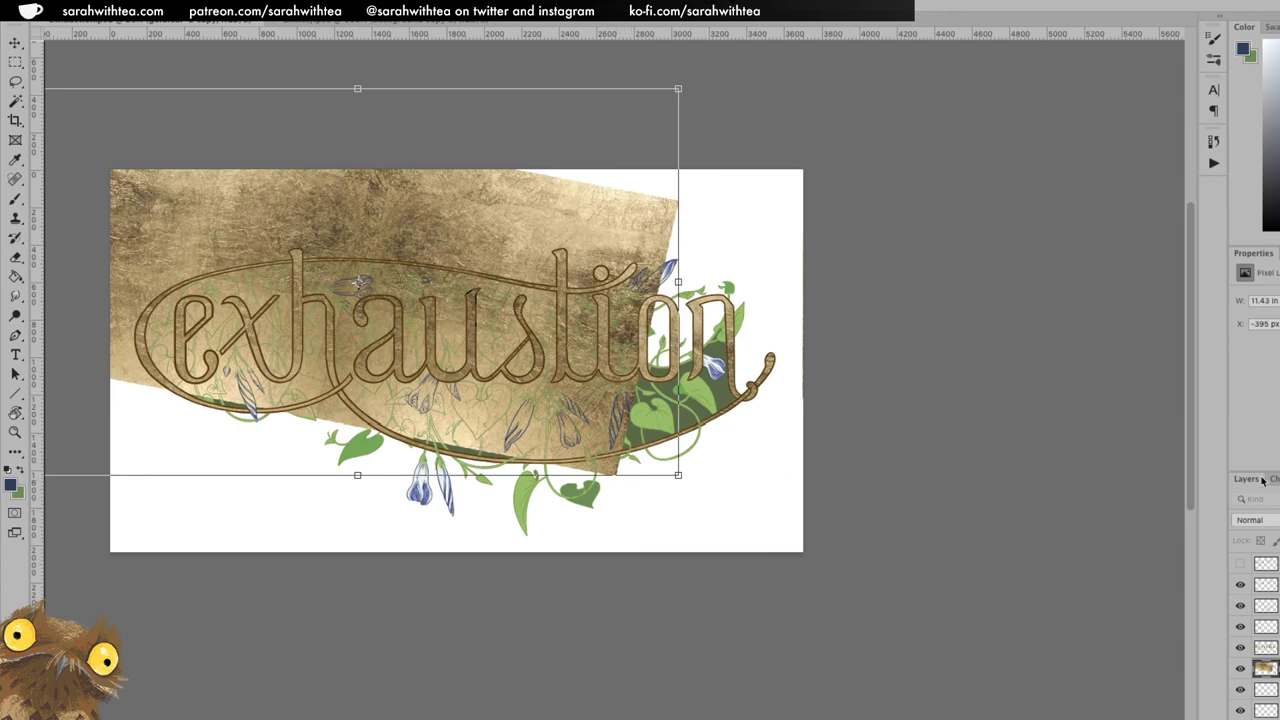
key("Escape")
Hide the cut-out gold lettering layer, then scale the full gold-leaf texture to 11.95 in wide and level it over the whole lettering.
left_click(1240, 647)
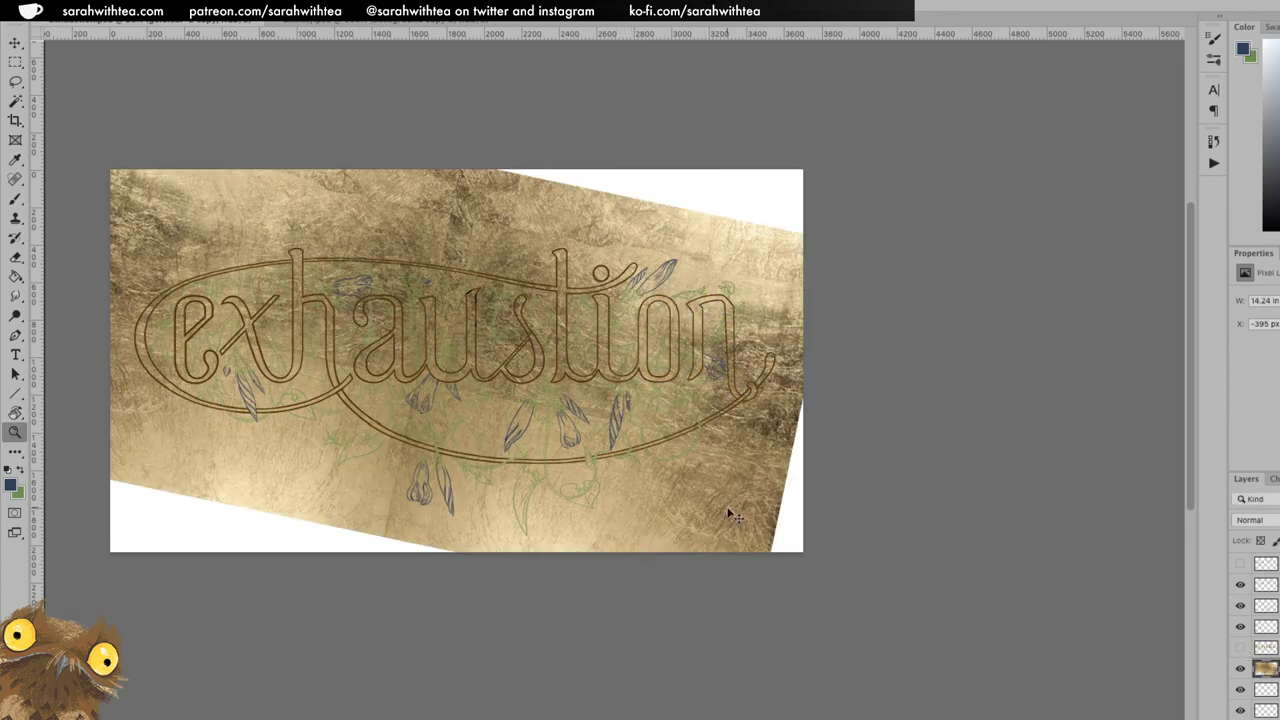
key("ctrl+t")
left_click_drag(848, 622, 731, 489)
left_click_drag(634, 465, 713, 491)
left_click_drag(800, 510, 748, 468)
left_click_drag(664, 478, 664, 489)
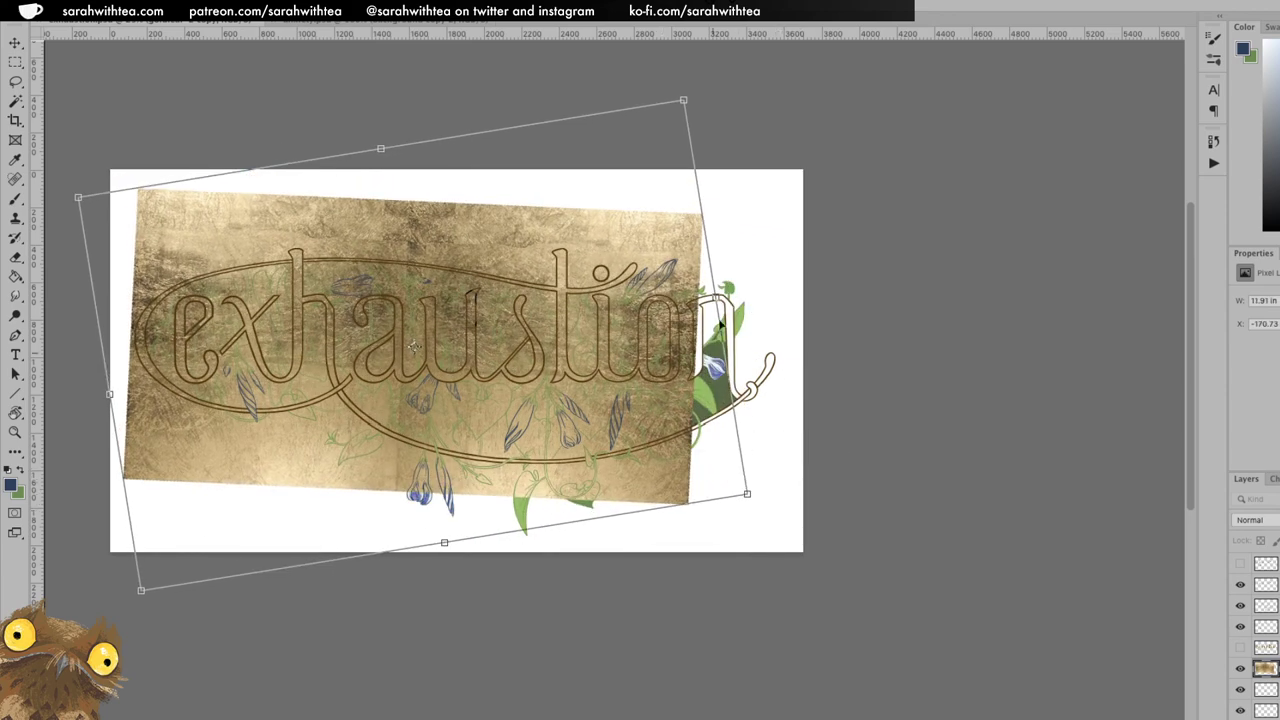
left_click_drag(719, 303, 809, 274)
key("Return")
Compare the resized gold-leaf grain with the violet artwork's lettering by switching to that document and showing its gold layer, and return.
left_click_drag(684, 386, 686, 398)
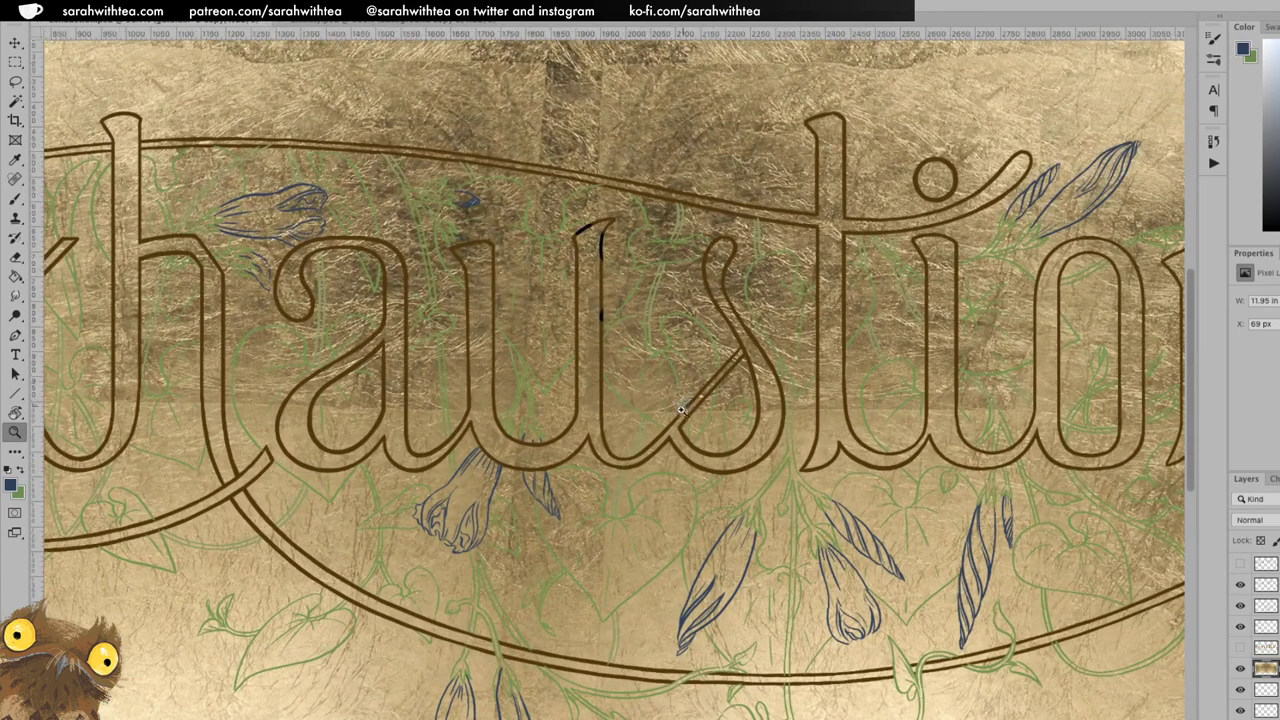
left_click_drag(667, 441, 665, 444)
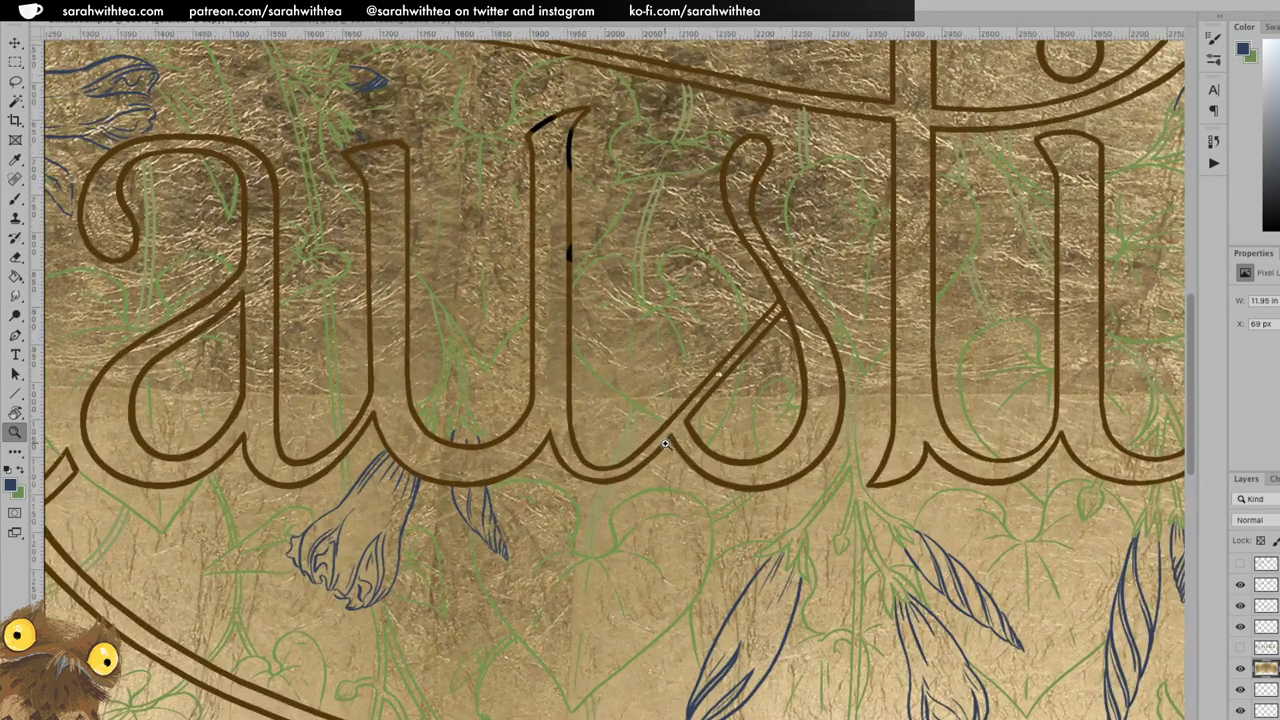
left_click(351, 27)
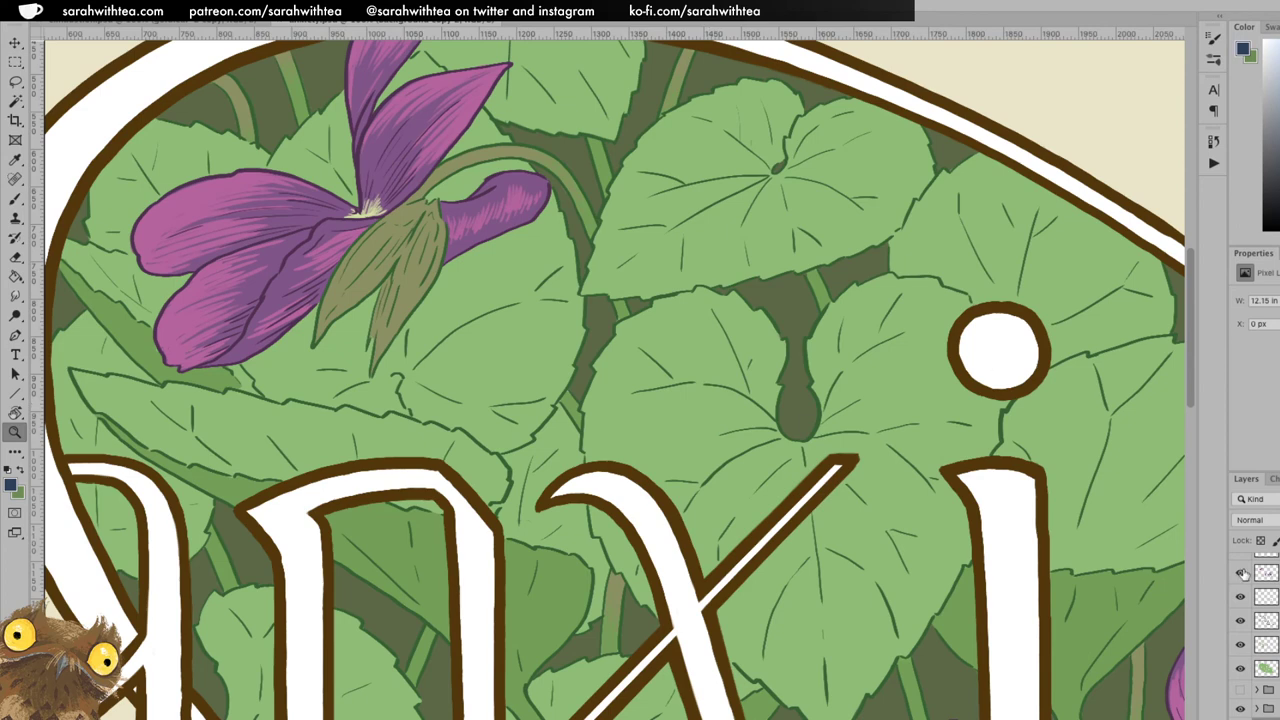
scroll(1255, 630, "up", 6)
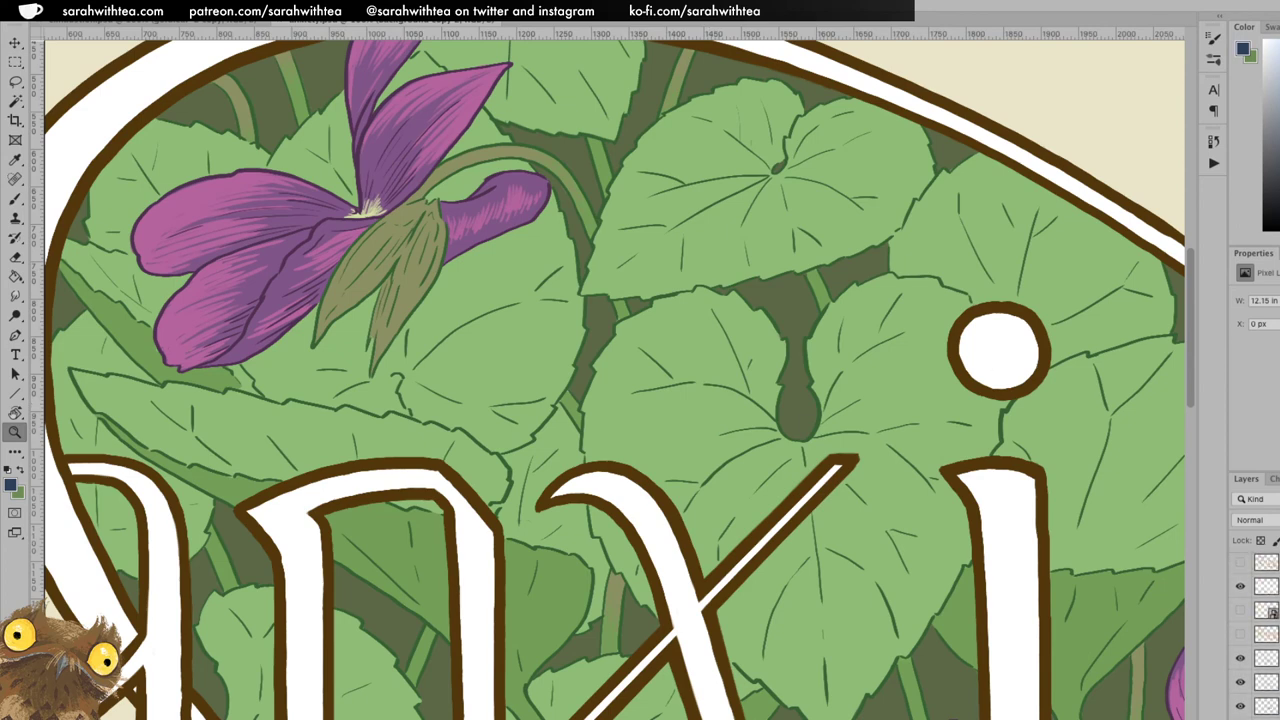
left_click(1240, 640)
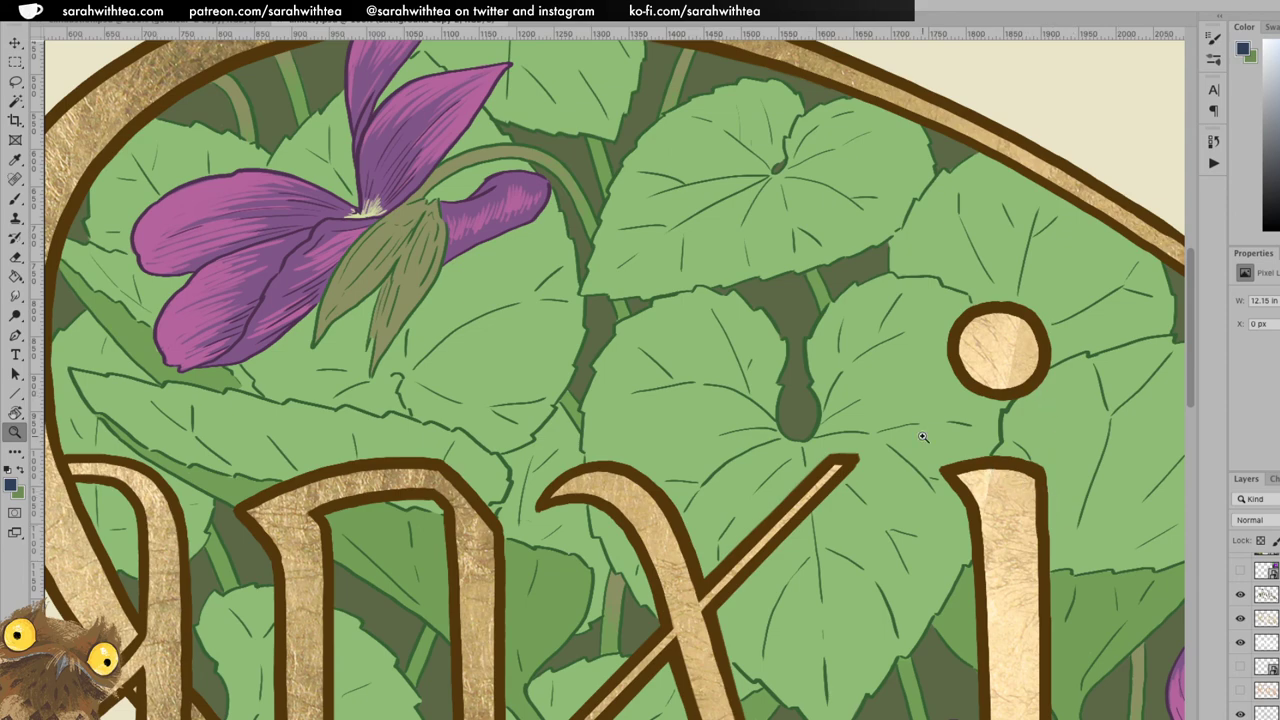
left_click(704, 492, "alt")
left_click(618, 522)
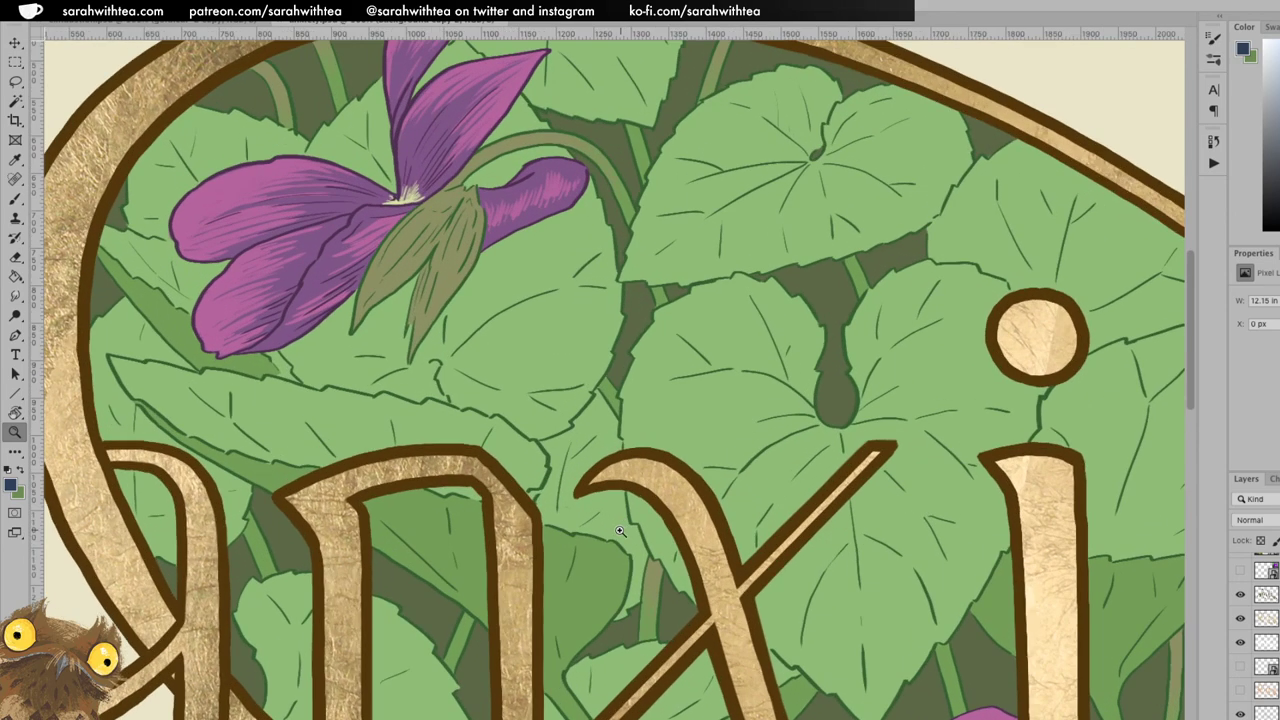
left_click_drag(635, 478, 820, 291)
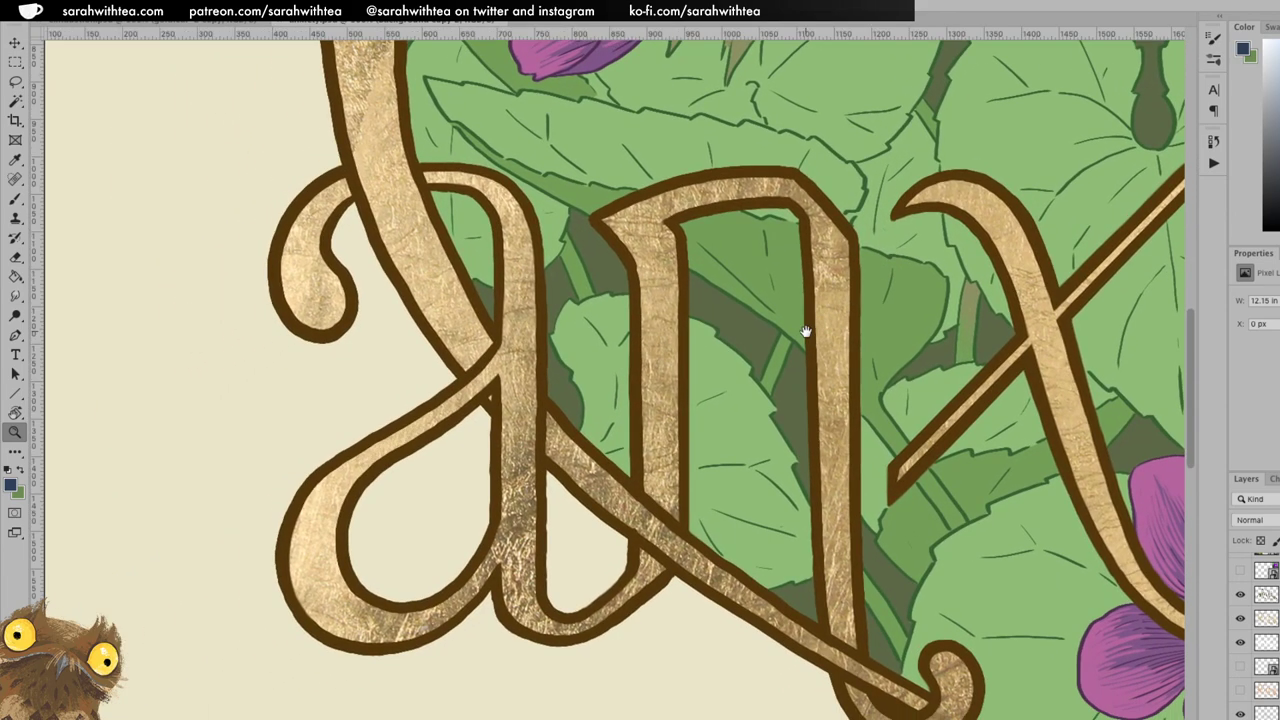
left_click(164, 22)
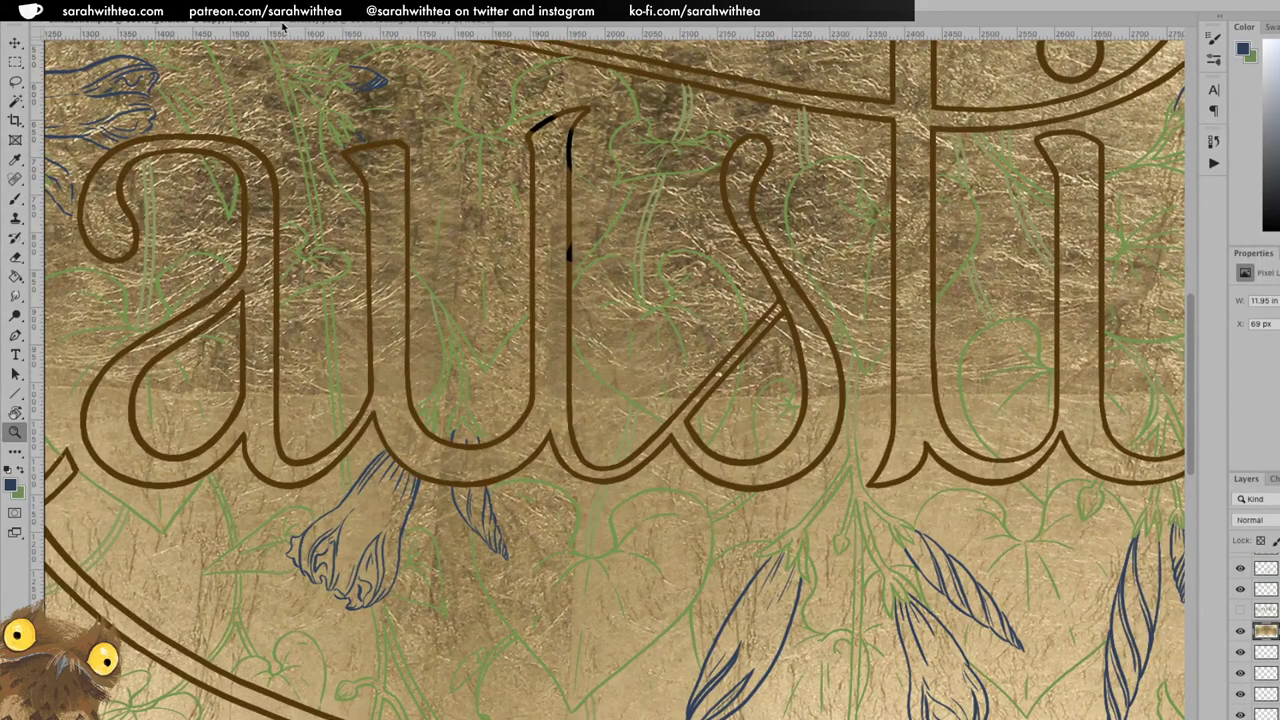
Shift the gold-leaf texture slightly left to X 49 px so it covers the border at both ends.
left_click(826, 413, "alt")
left_click(820, 440, "alt")
left_click(810, 479, "alt")
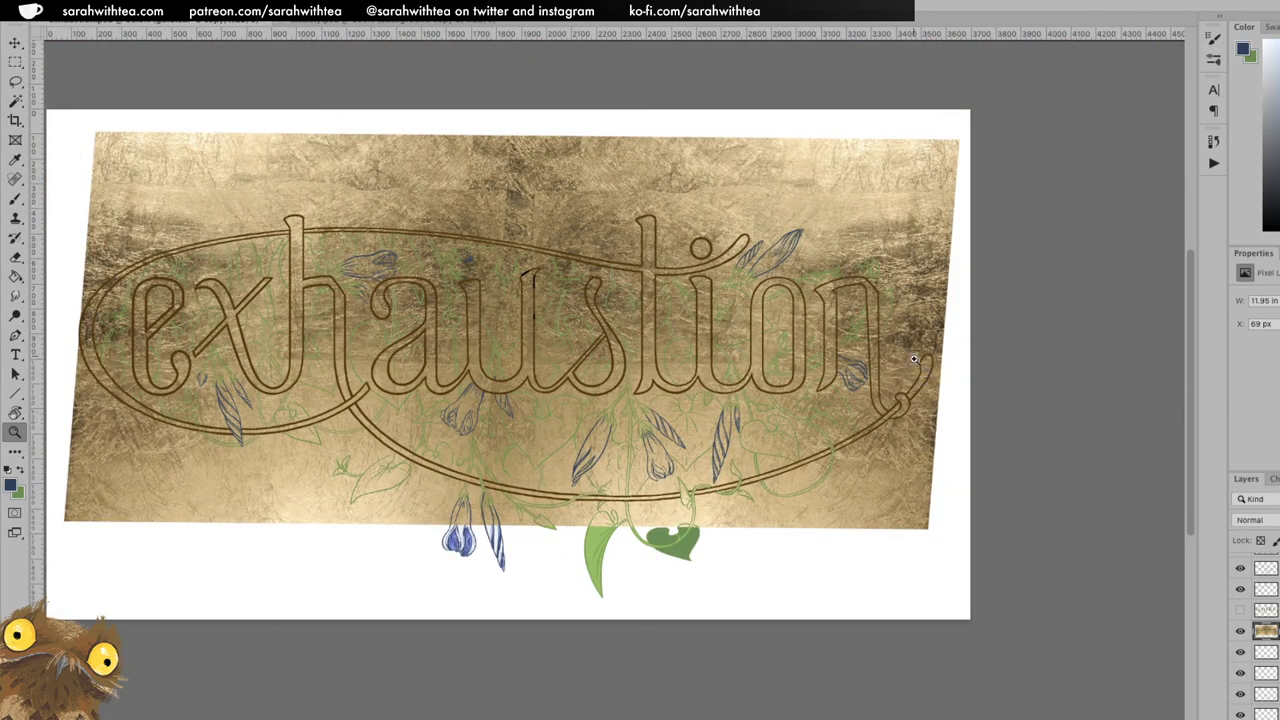
key("v")
left_click_drag(903, 467, 910, 465)
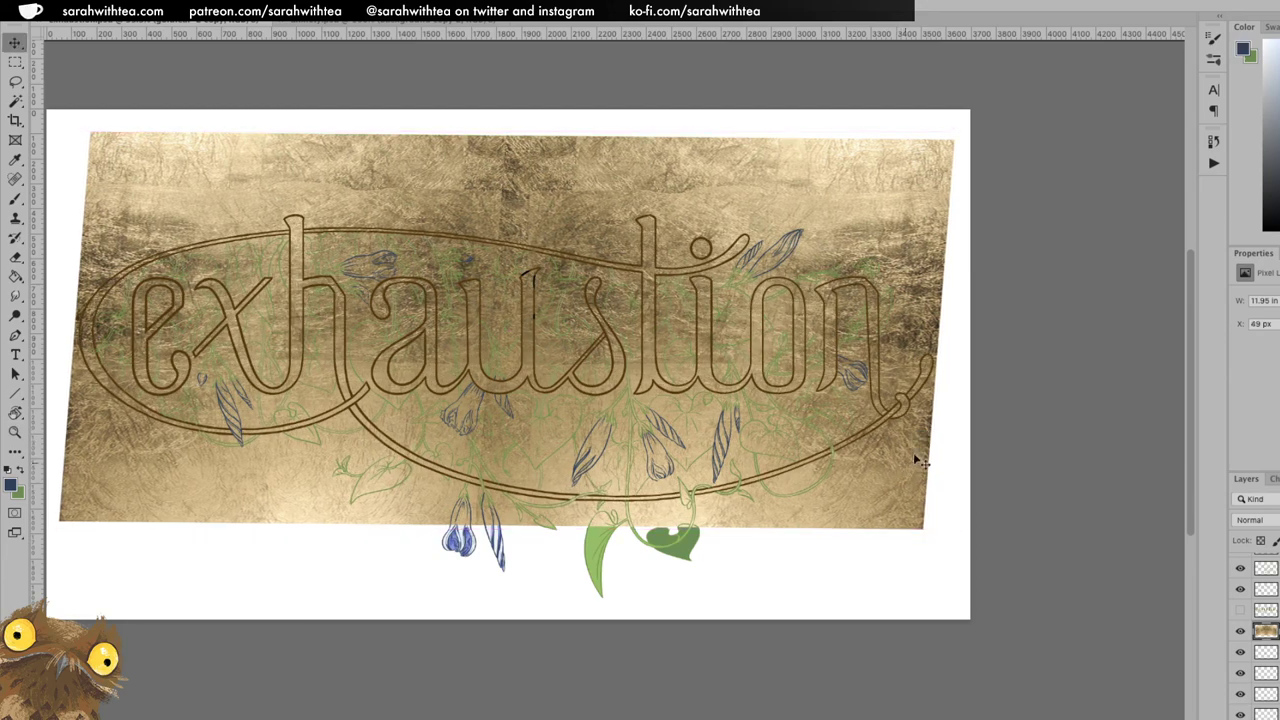
Load the outline of the hidden cut-out gold lettering as a selection and display it as a quick mask.
left_click(1266, 610, "ctrl")
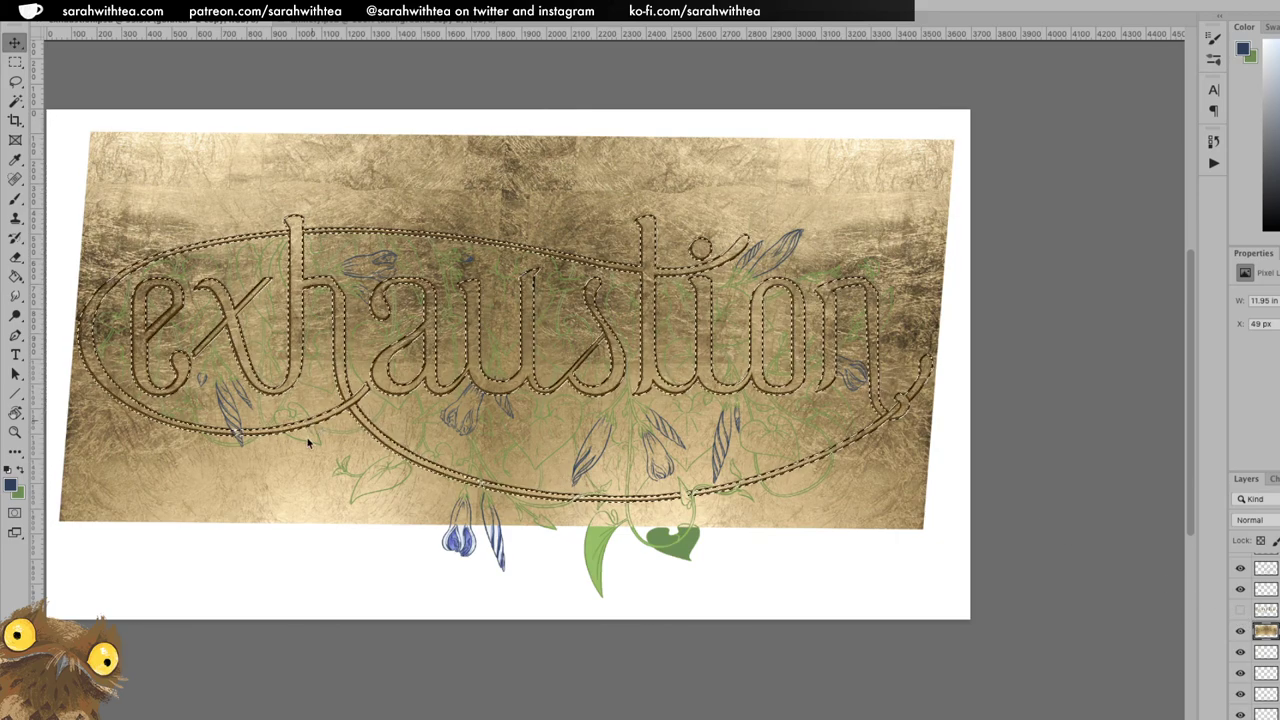
key("ctrl+d")
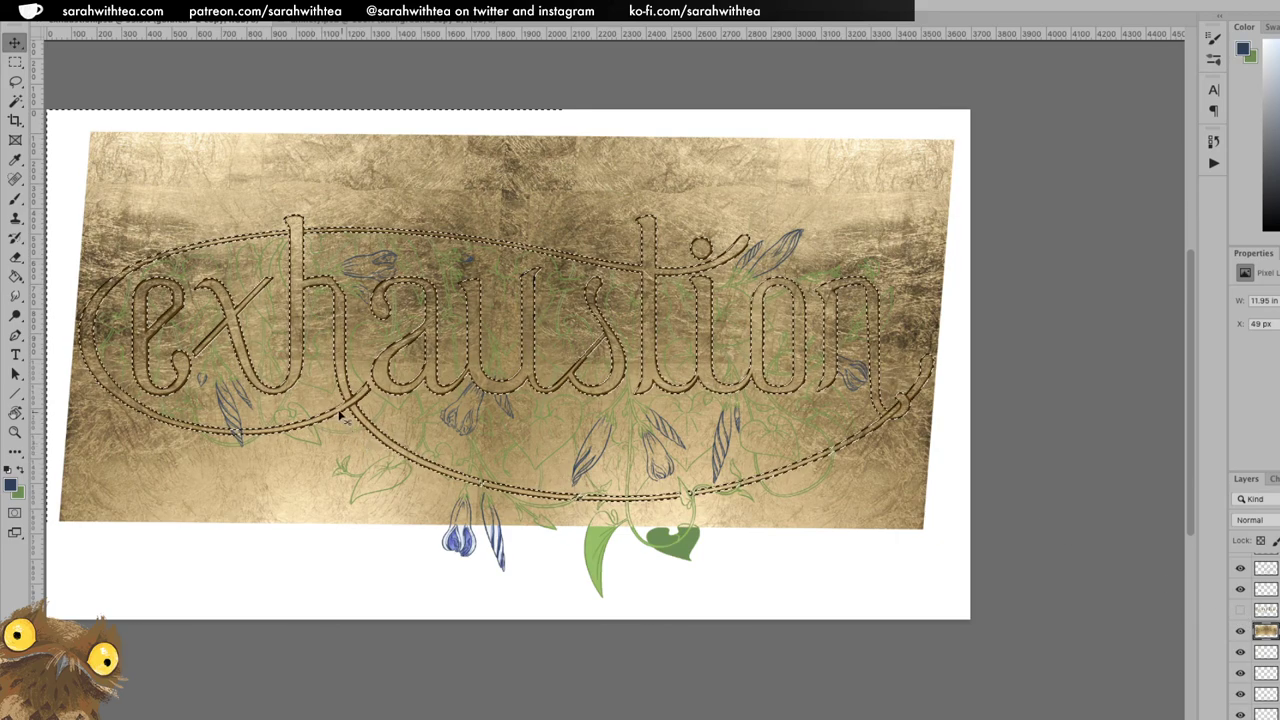
key("z")
left_click(330, 418)
left_click(330, 418)
key("q")
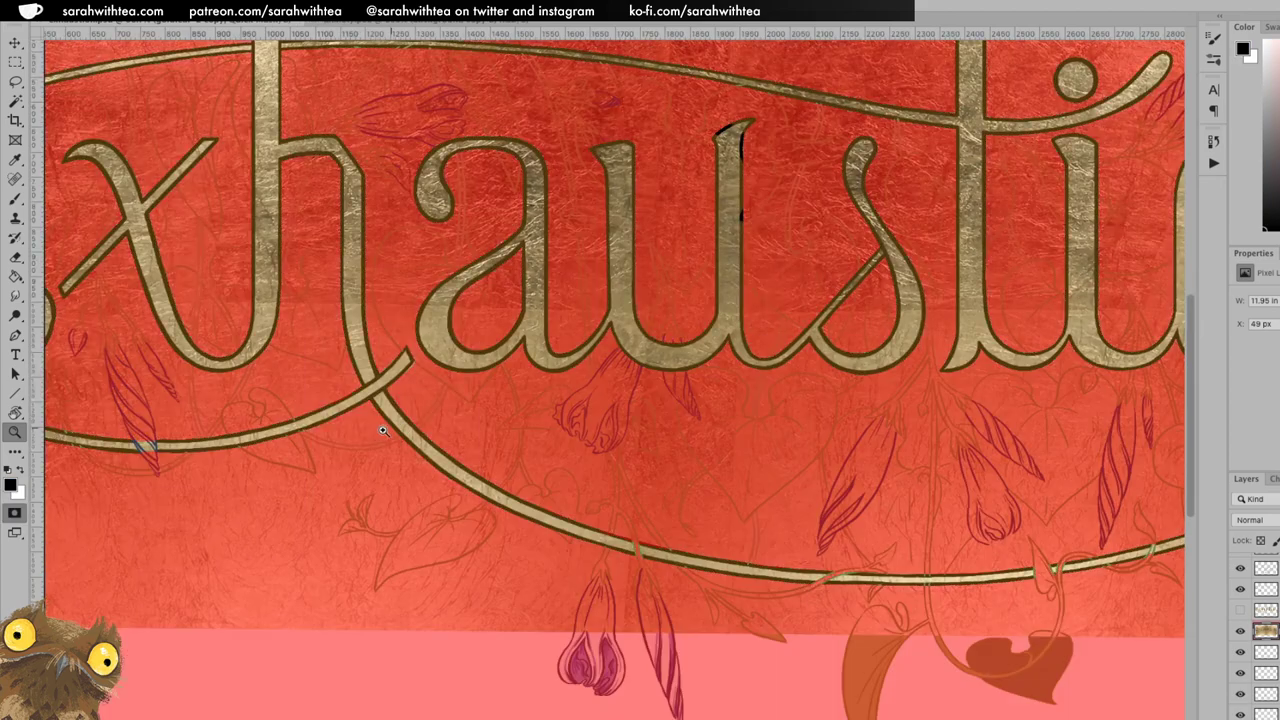
Touch up the quick mask with the brush along the pointed border end beneath the h.
left_click(300, 428)
left_click(688, 367)
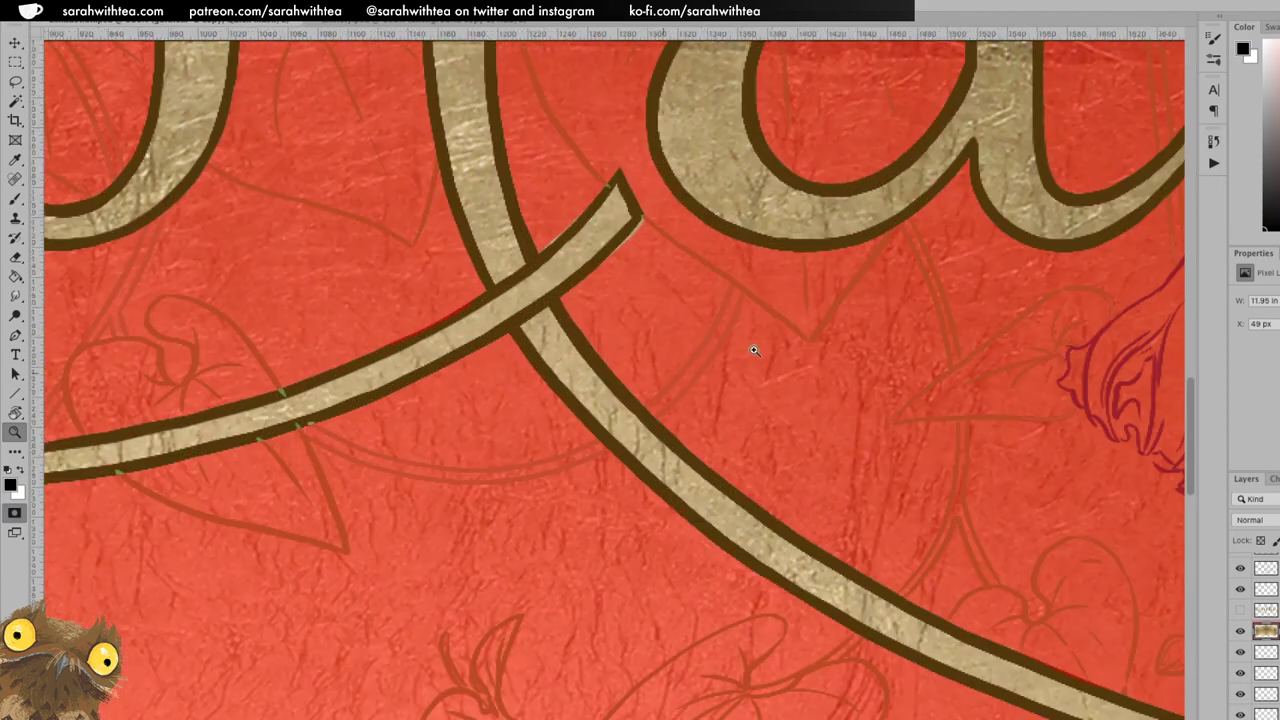
mouse_move(471, 500)
left_mouse_down()
mouse_move(823, 451)
mouse_move(737, 560)
mouse_move(610, 555)
left_mouse_up()
key("b")
left_click_drag(786, 318, 756, 353)
key("ctrl+z")
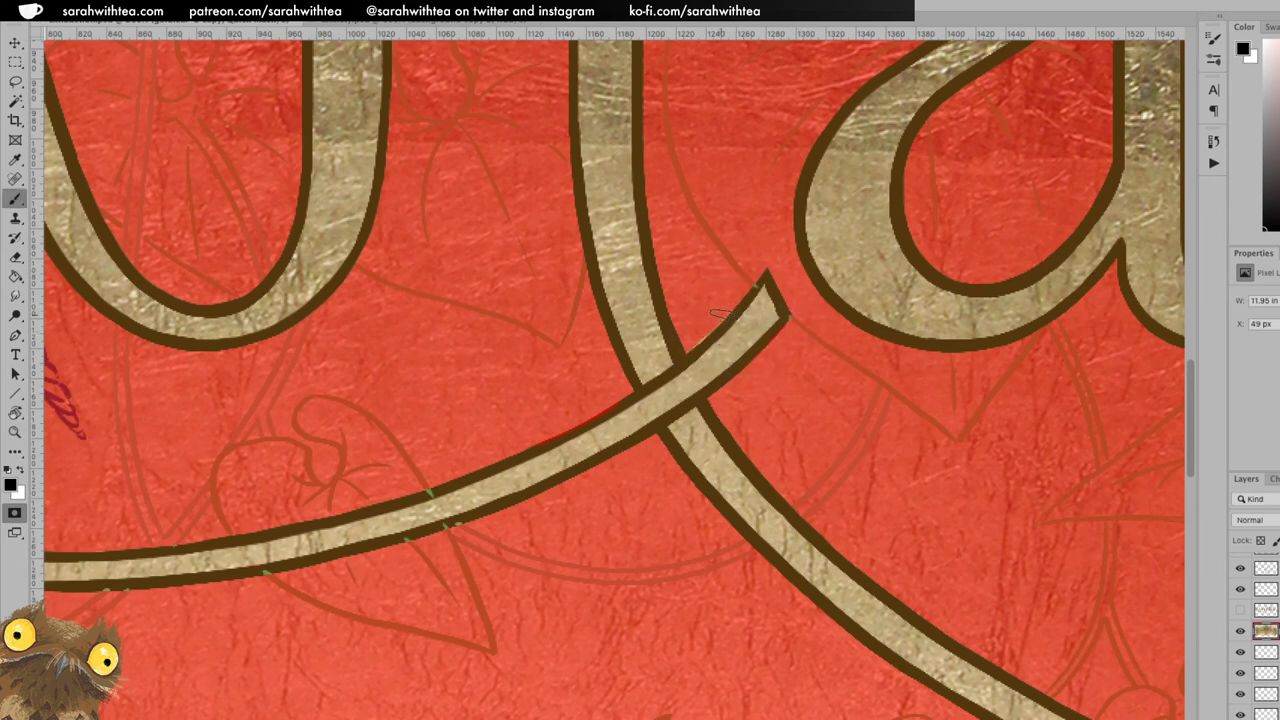
Examine the quick mask along the letters, the border and the plant crossings for stray or missing areas.
left_click_drag(446, 461, 1112, 198)
left_click_drag(840, 321, 892, 366)
key("ctrl+r")
key("e")
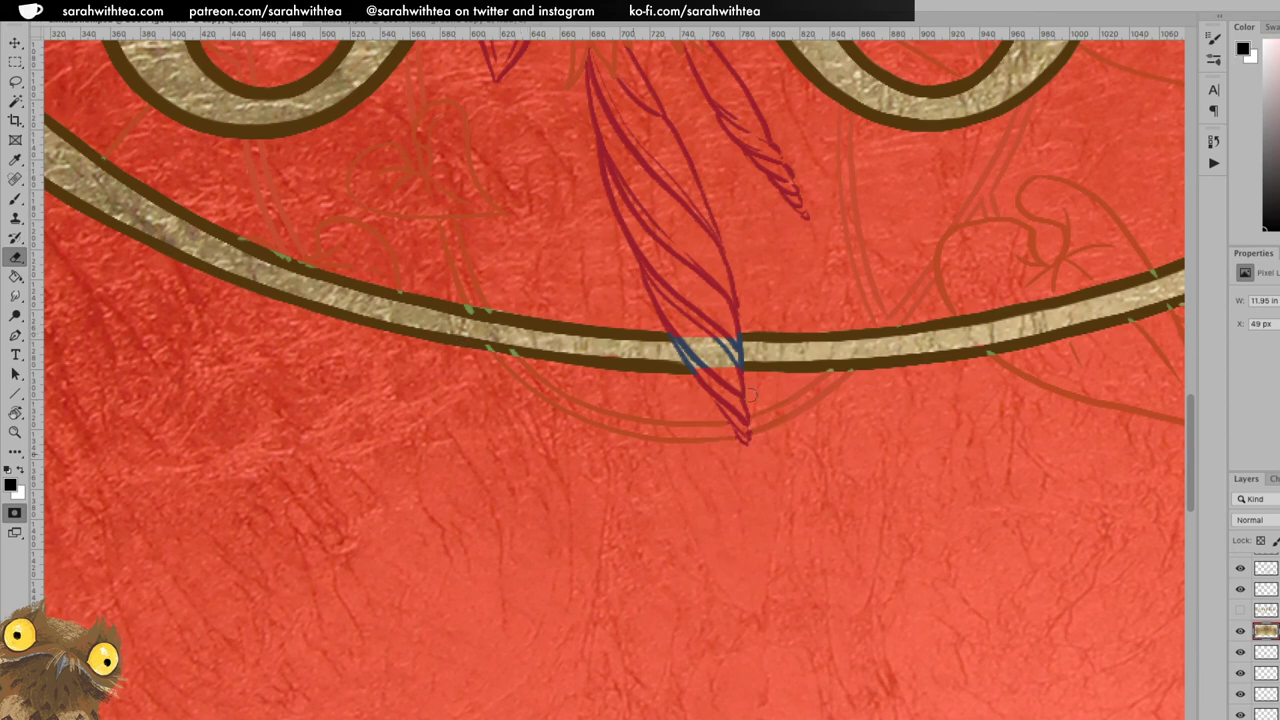
key("z")
left_click_drag(742, 390, 679, 372)
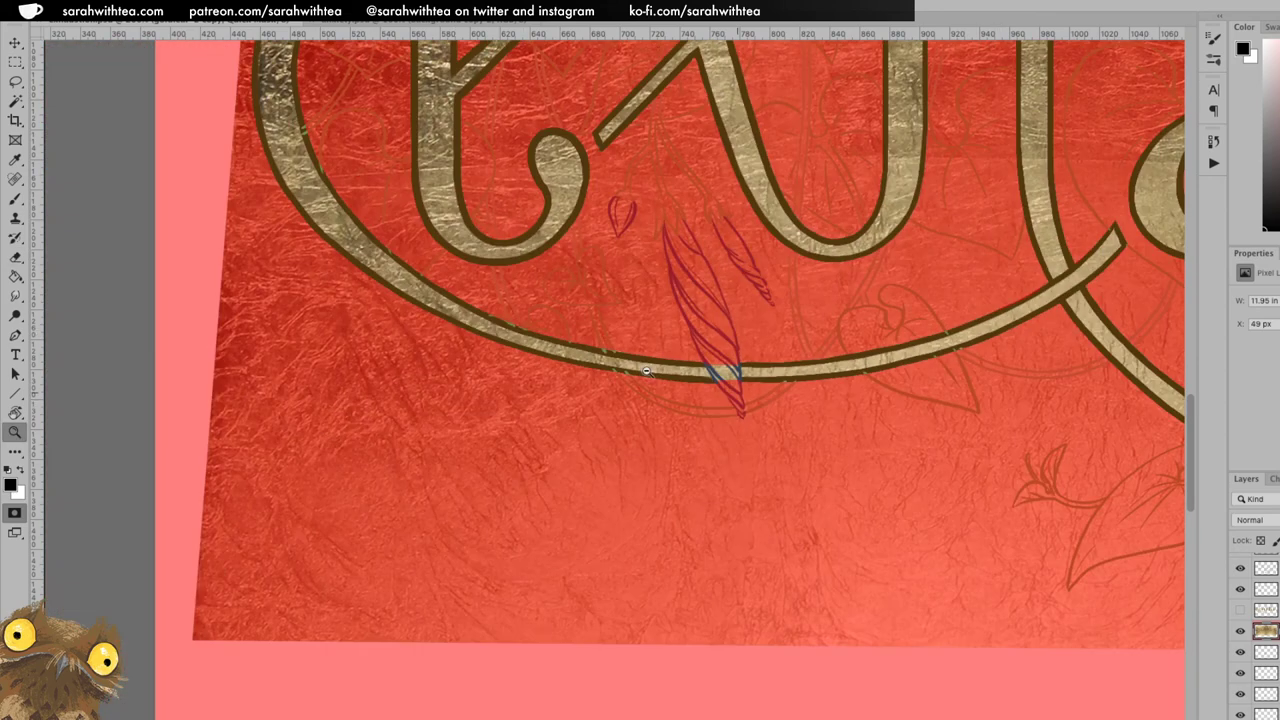
left_click_drag(652, 432, 634, 600)
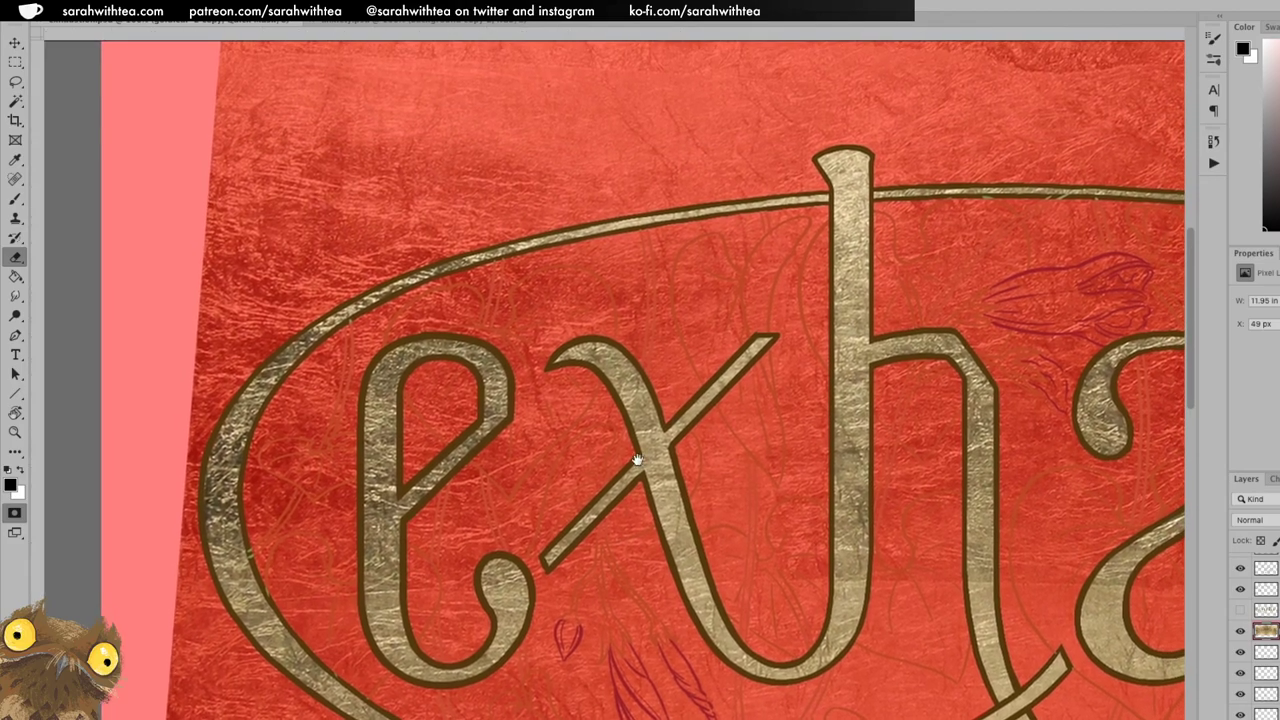
scroll(641, 462, "right", 10)
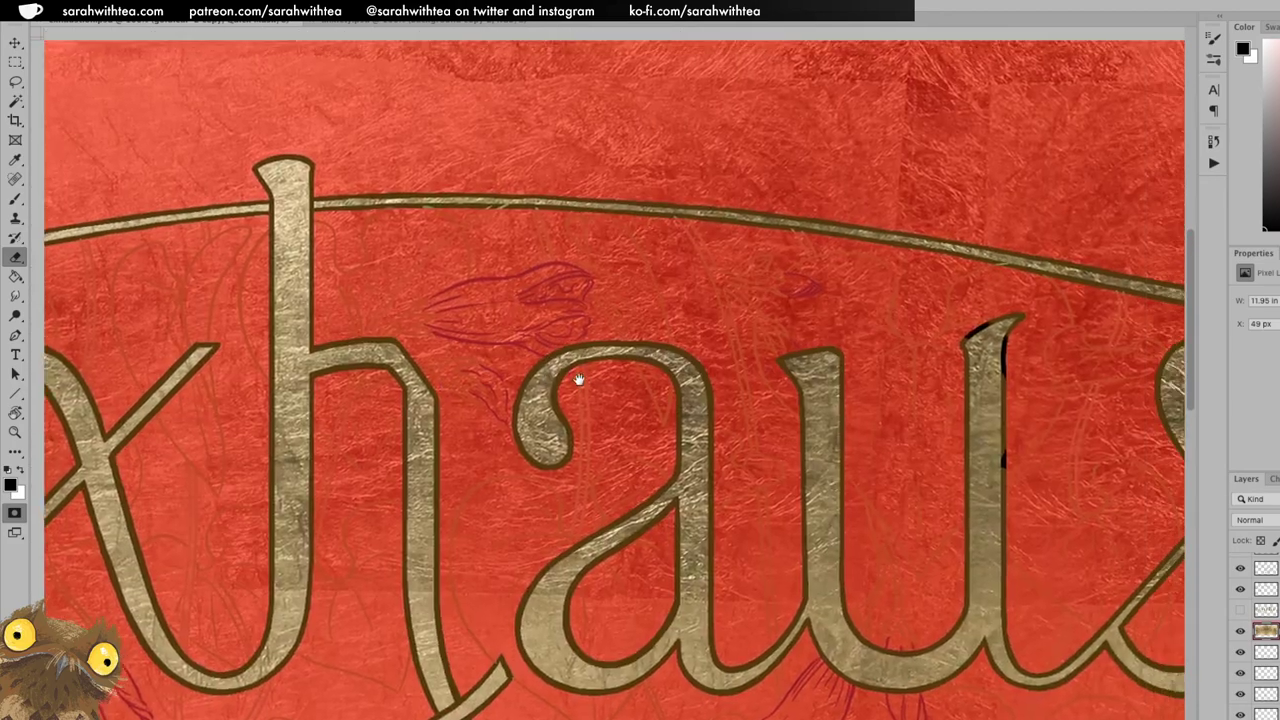
scroll(550, 376, "right", 5)
key("ctrl+r")
scroll(619, 413, "right", 5)
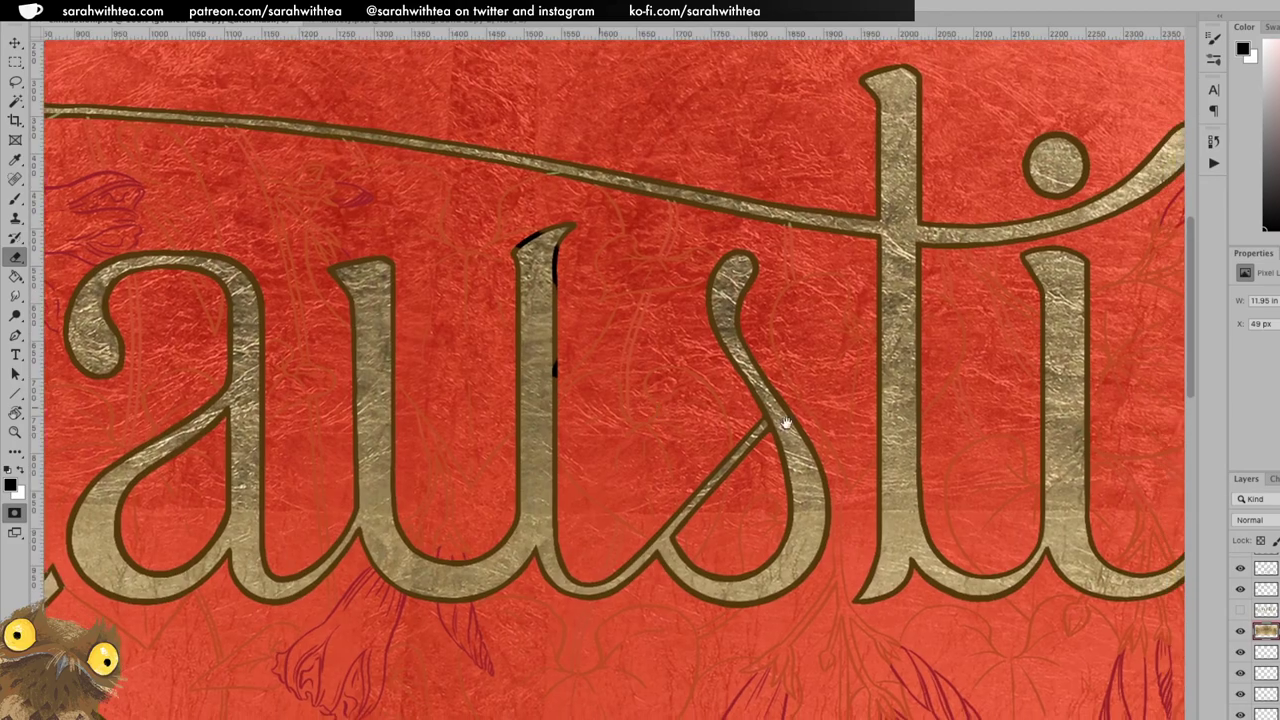
scroll(920, 517, "down", 15)
key("ctrl+r")
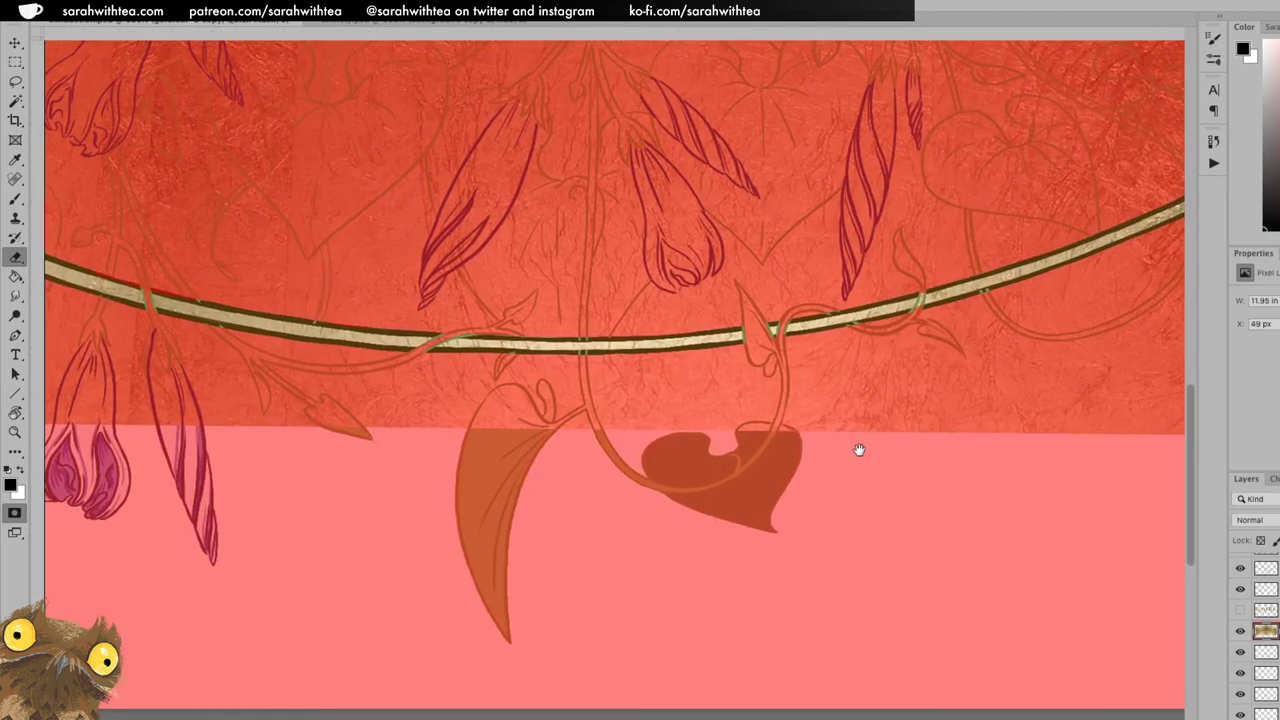
left_click_drag(857, 448, 872, 457)
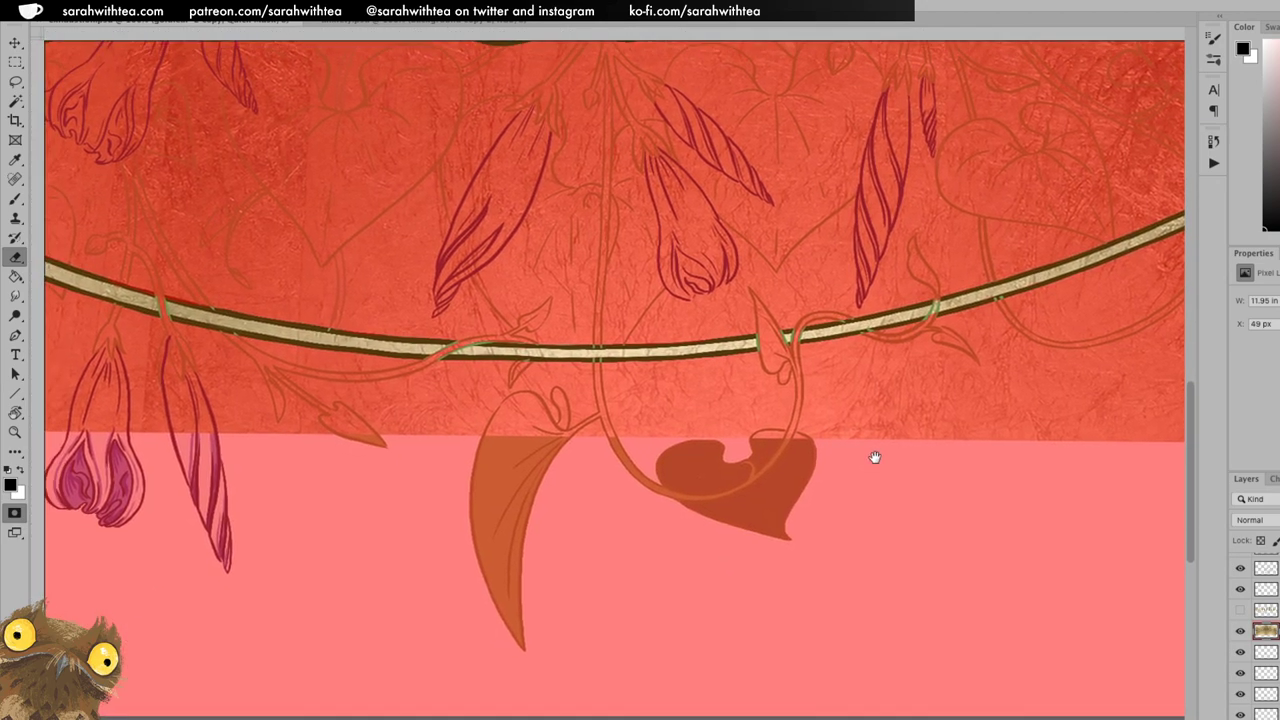
scroll(874, 457, "left", 3)
scroll(874, 457, "up", 1)
key("ctrl+r")
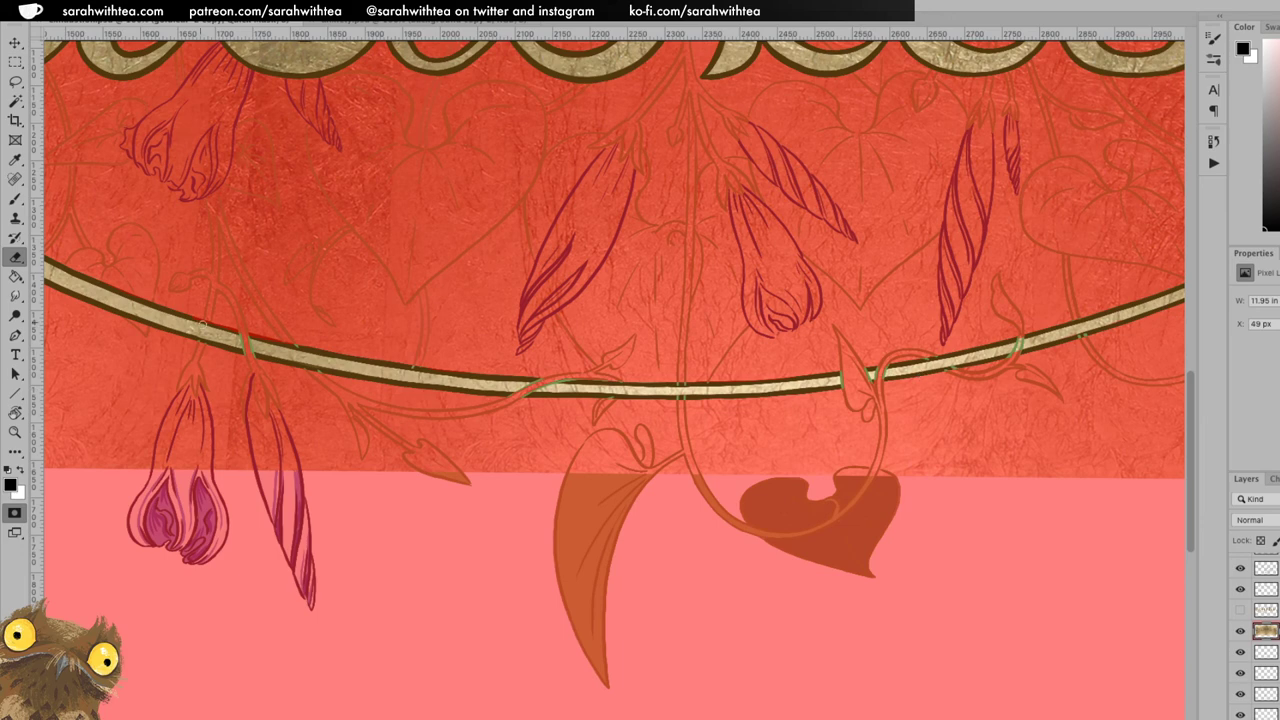
left_click_drag(1103, 369, 756, 418)
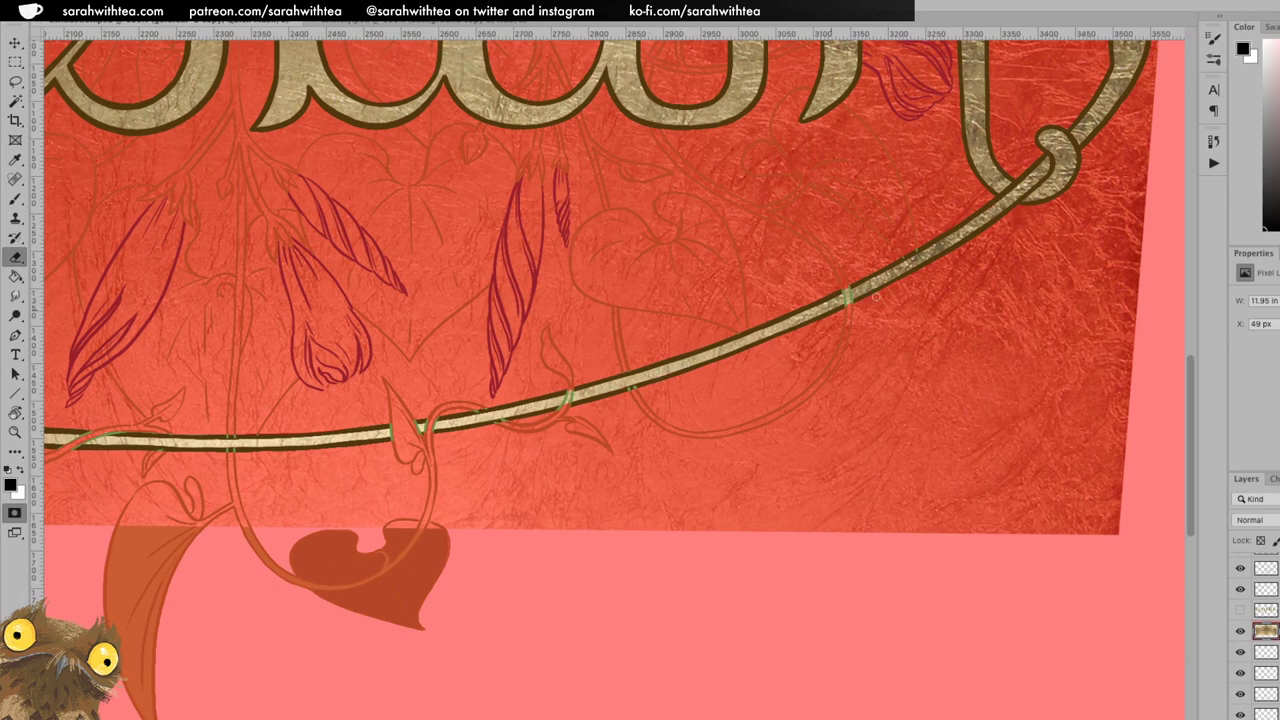
left_click_drag(975, 265, 838, 432)
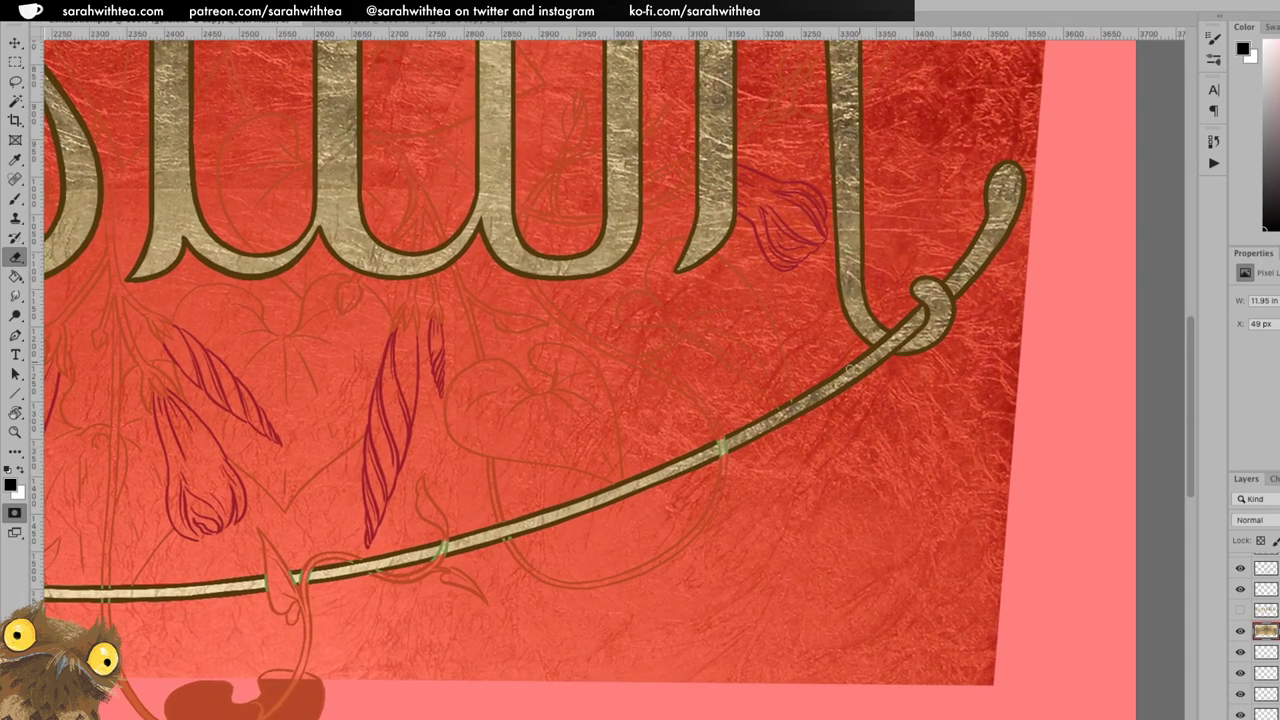
left_click_drag(873, 379, 813, 594)
key("z")
left_click_drag(731, 449, 633, 517)
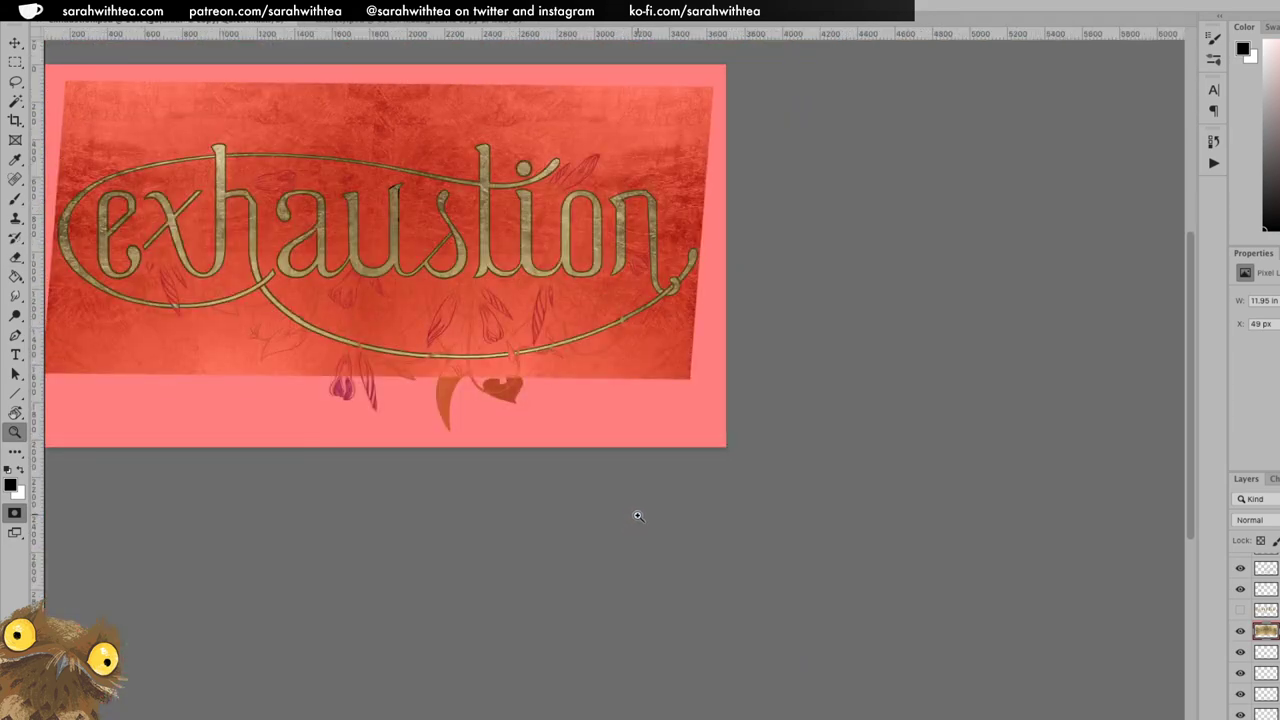
Turn the quick mask back into a selection, duplicate the full gold-leaf texture layer and hide the original.
key("q")
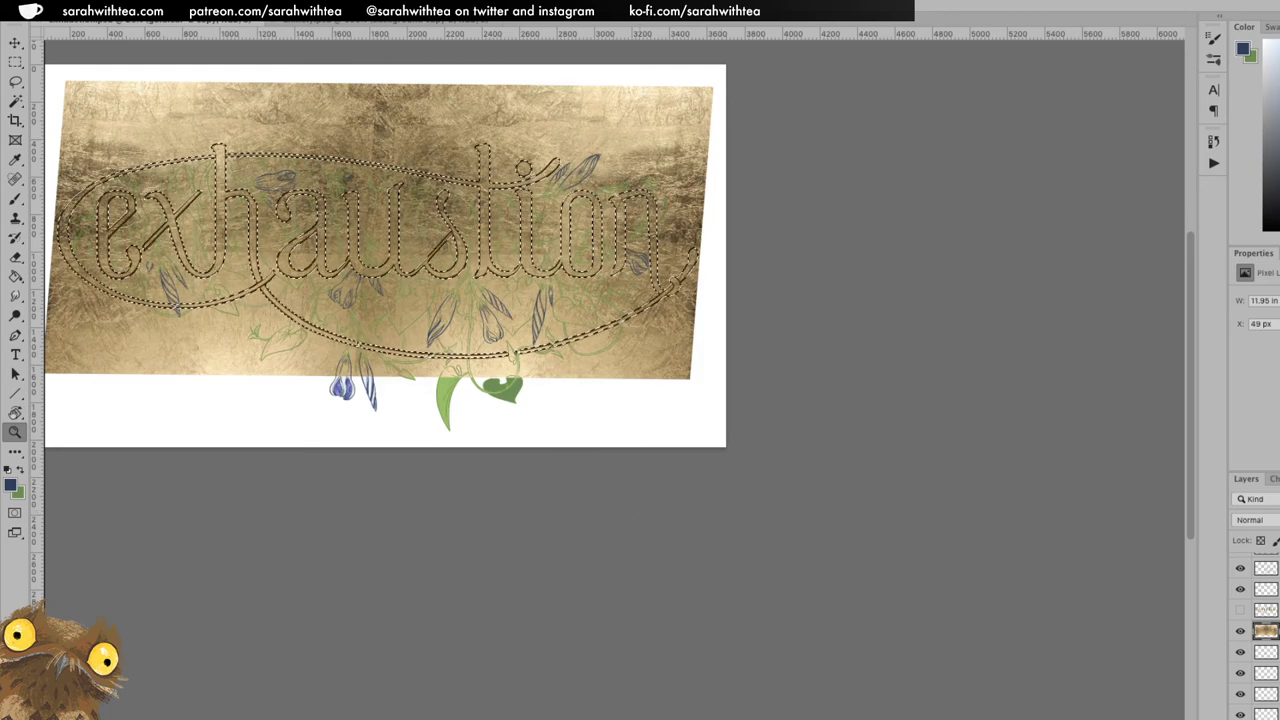
left_click_drag(1251, 708, 1268, 719)
left_click_drag(1267, 638, 1267, 616)
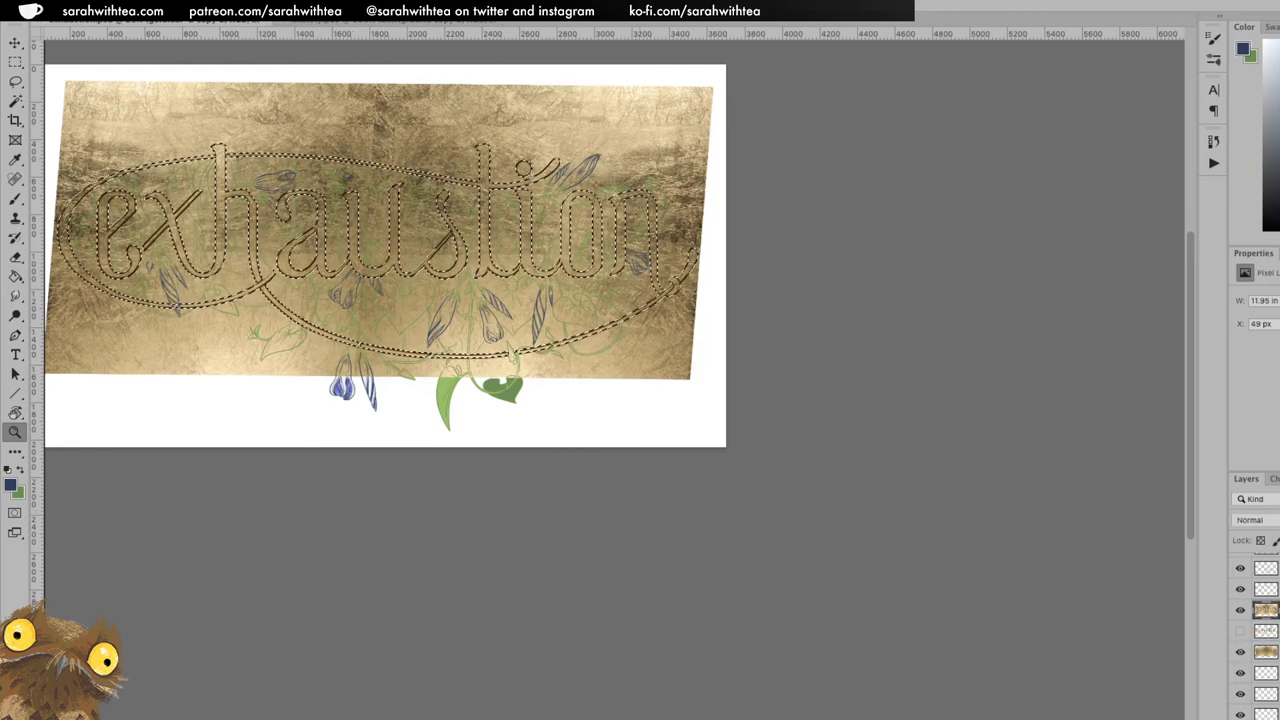
left_click(1240, 652)
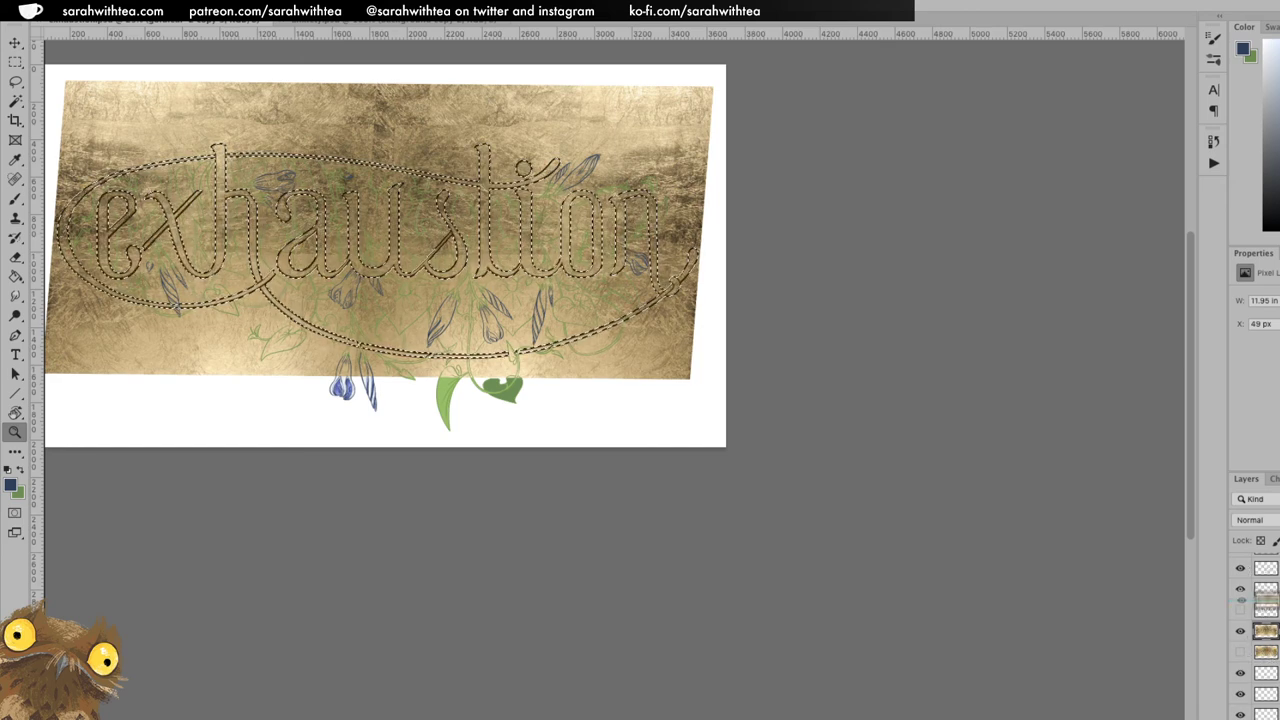
Cut the duplicated gold-leaf texture down to the letters and border, and clear the selection.
left_click(1241, 610)
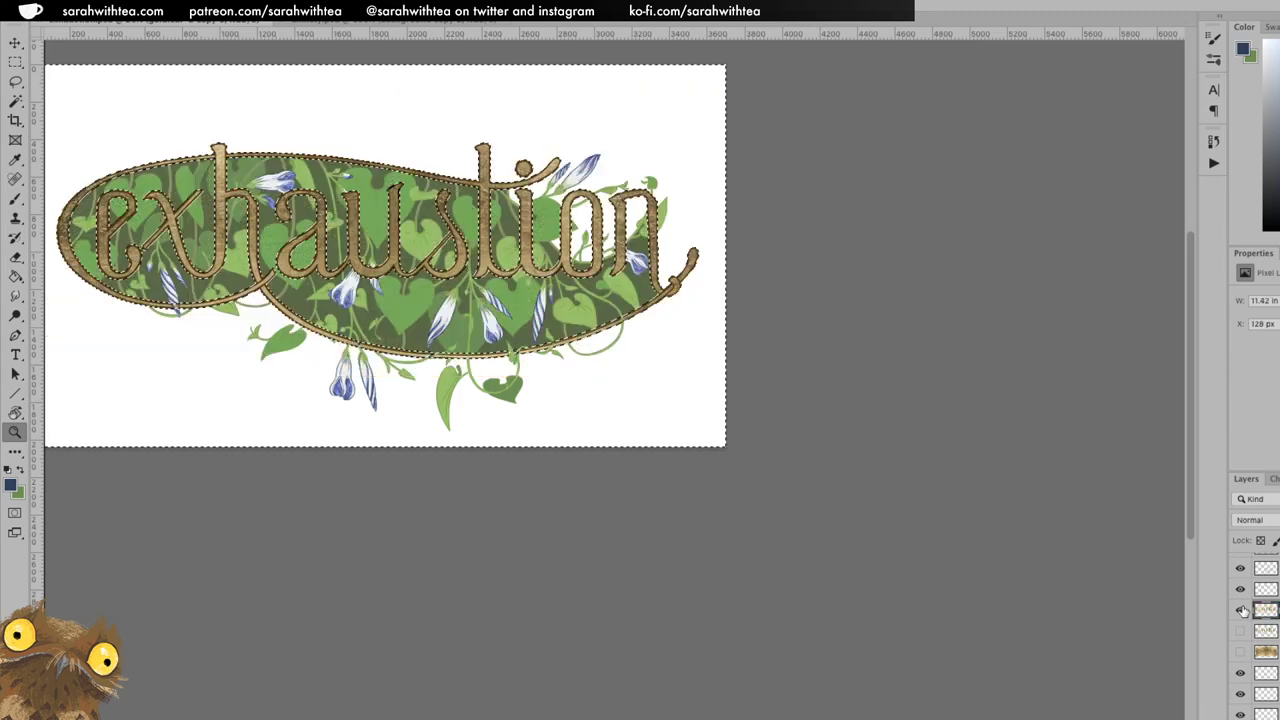
key("ctrl+d")
left_click(597, 306)
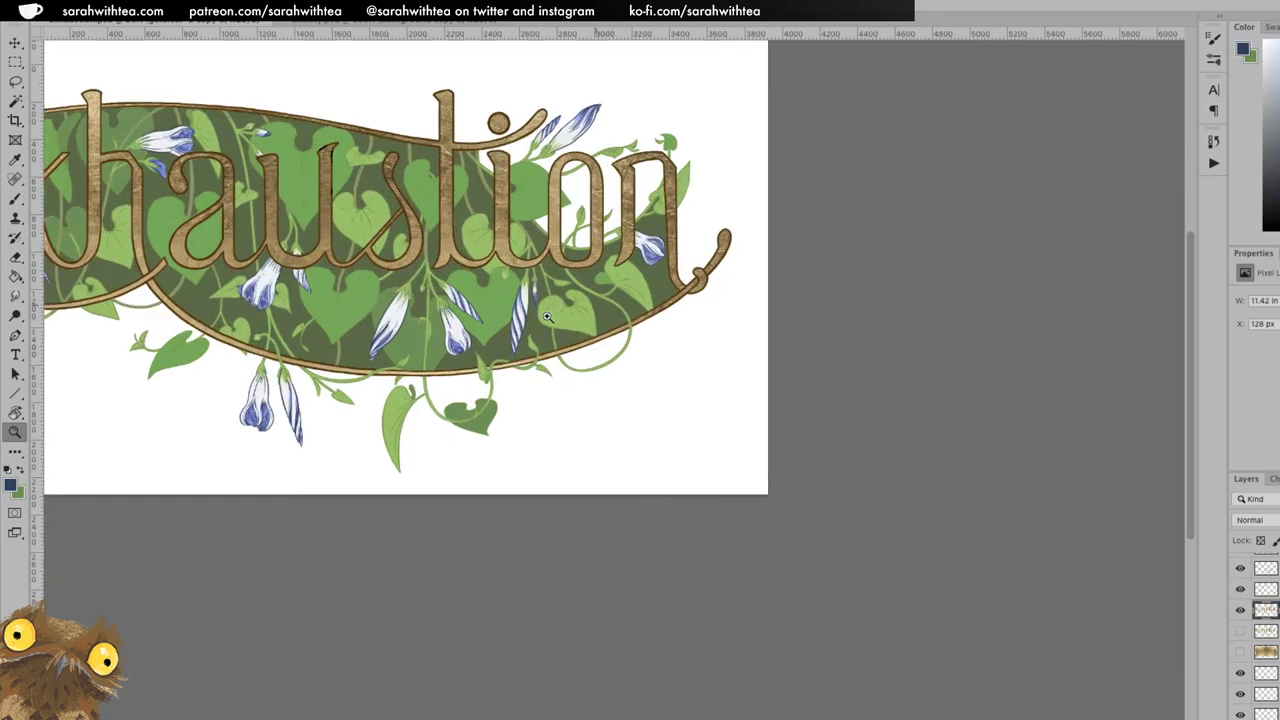
Brighten the gold-leaf lettering and border with Levels, setting the white input level to 210.
left_click_drag(597, 306, 630, 362)
key("ctrl+r")
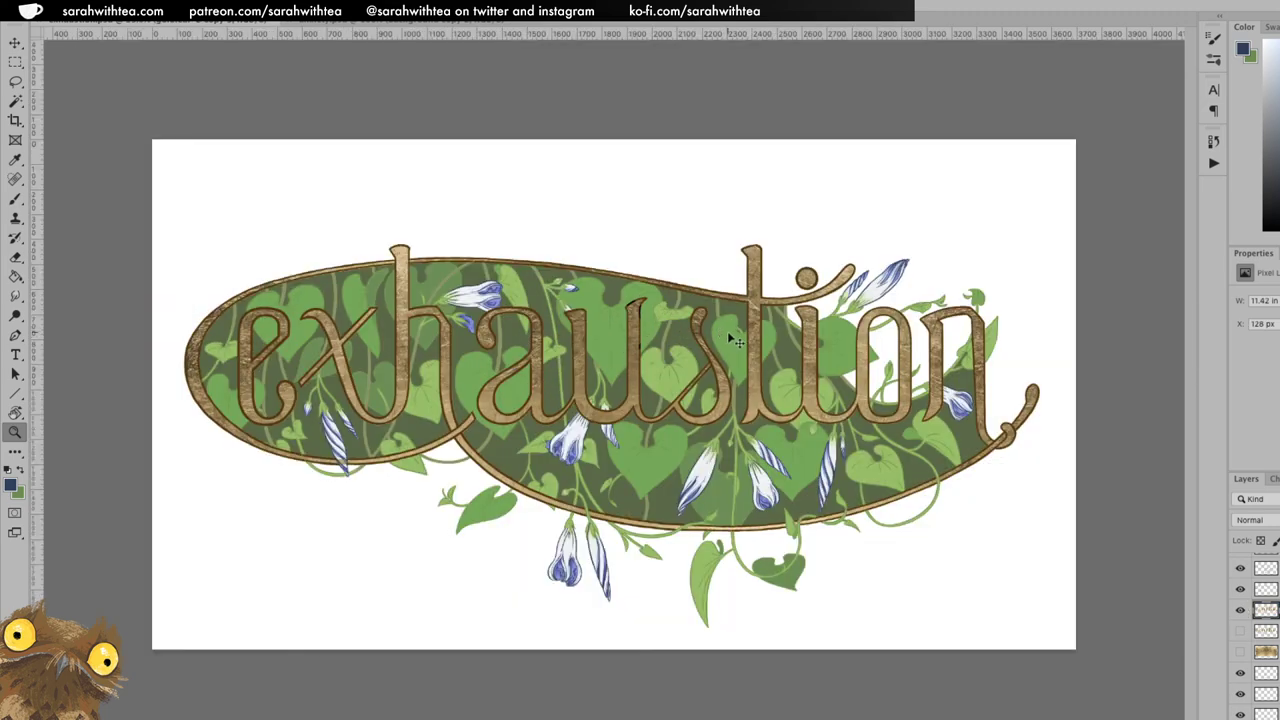
key("ctrl+l")
left_click_drag(1077, 438, 1046, 437)
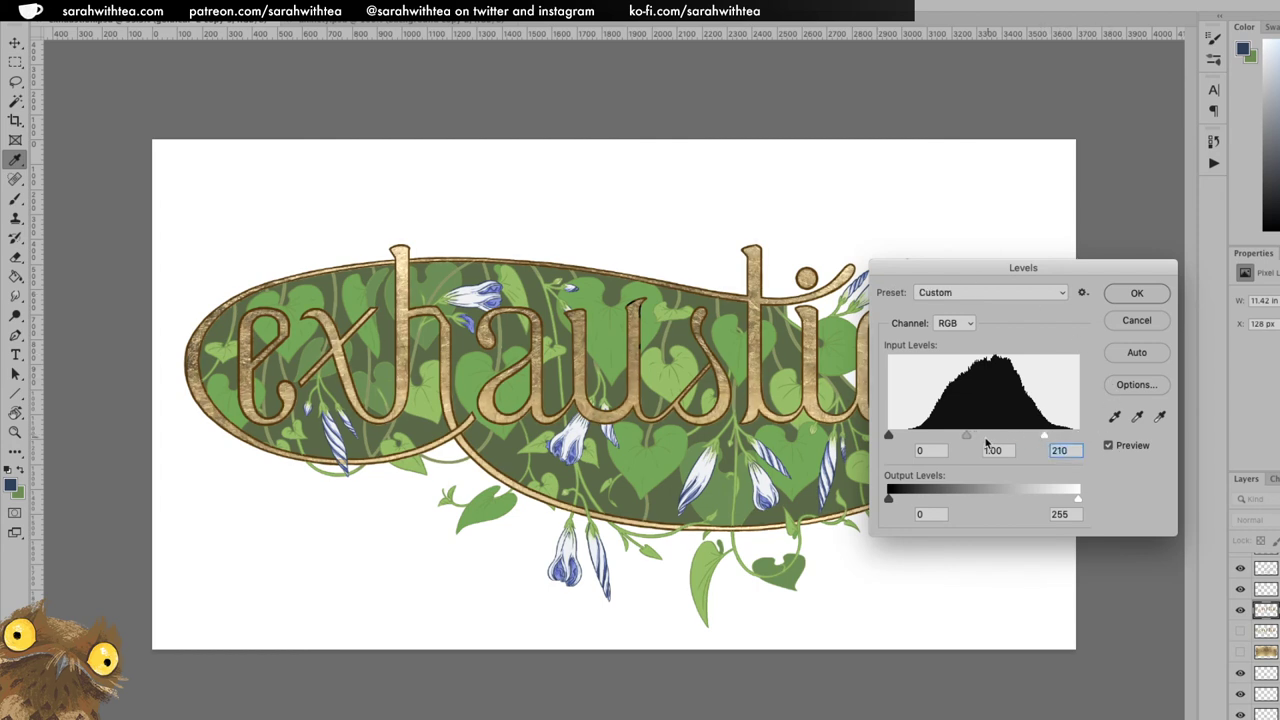
left_click_drag(966, 440, 962, 440)
key("Return")
key("z")
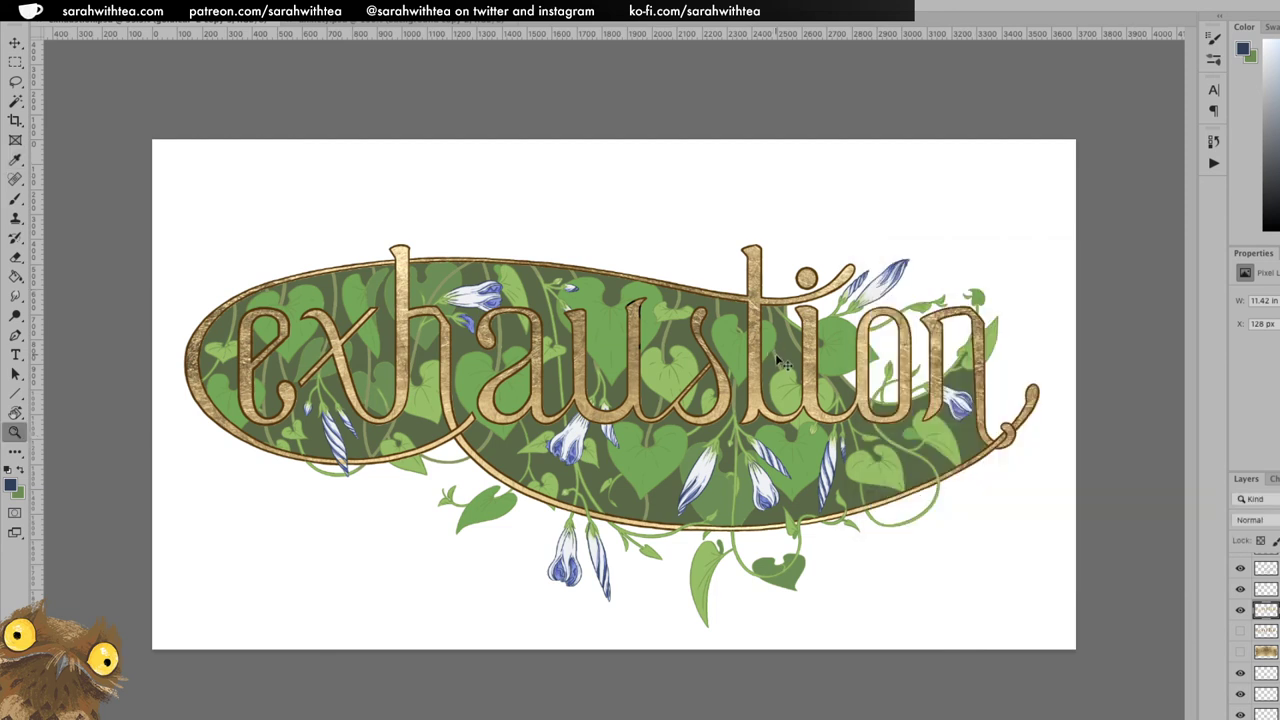
Increase the saturation of the gold-leaf layer slightly with Hue/Saturation.
key("ctrl+u")
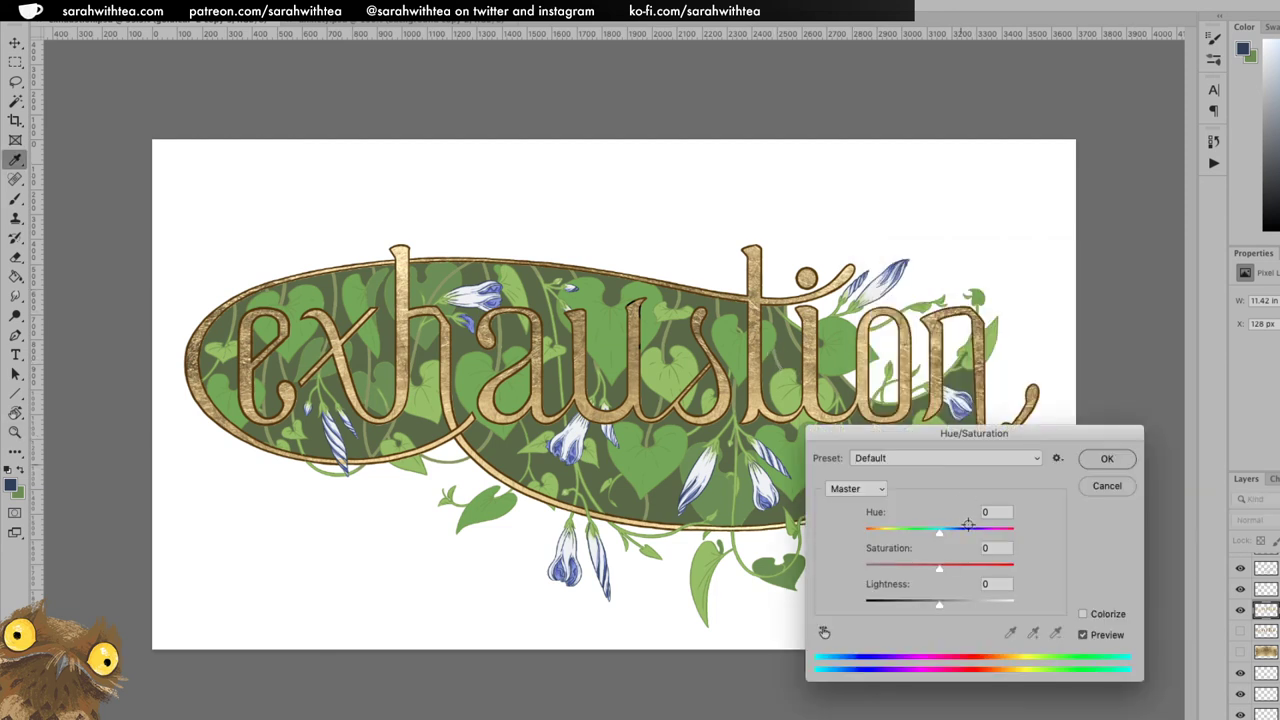
left_click_drag(939, 571, 938, 538)
left_click(1093, 458)
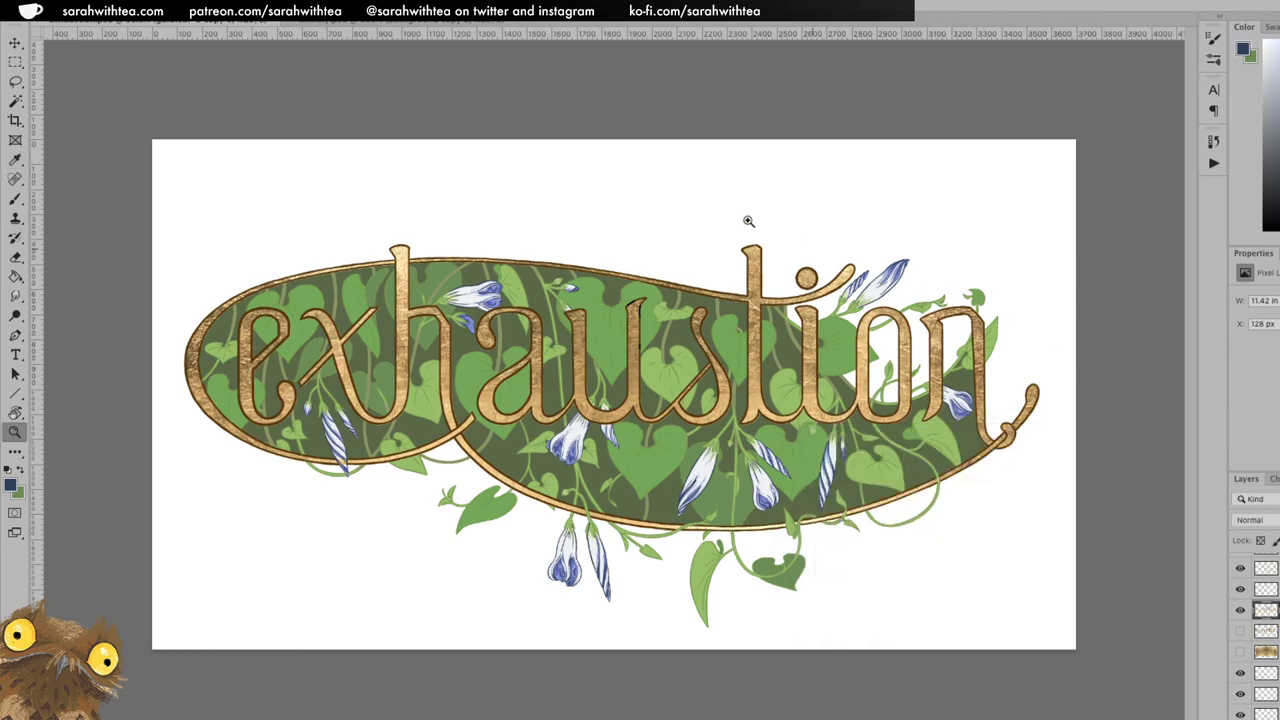
Compare the gold's colour with the whole anxiety artwork, and return to the exhaustion document.
left_click(354, 22)
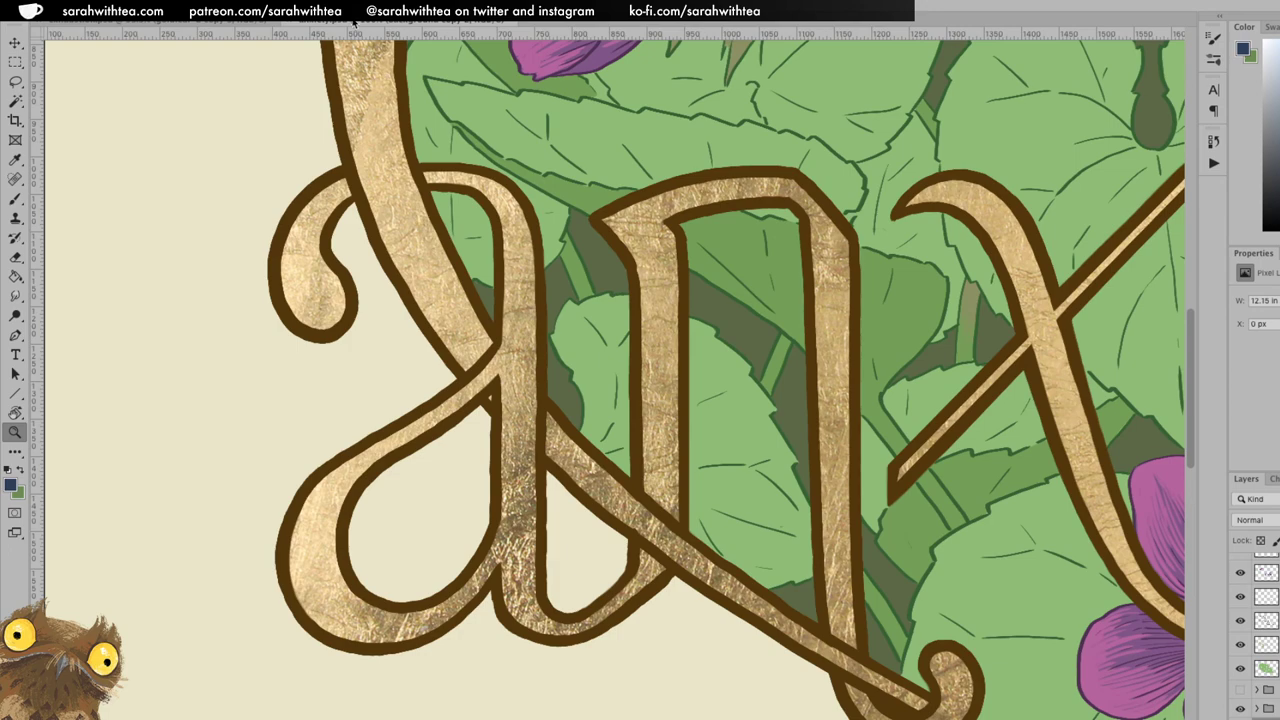
left_click(760, 404, "alt")
left_click(760, 404, "alt")
left_click(760, 404, "alt")
left_click(760, 404, "alt")
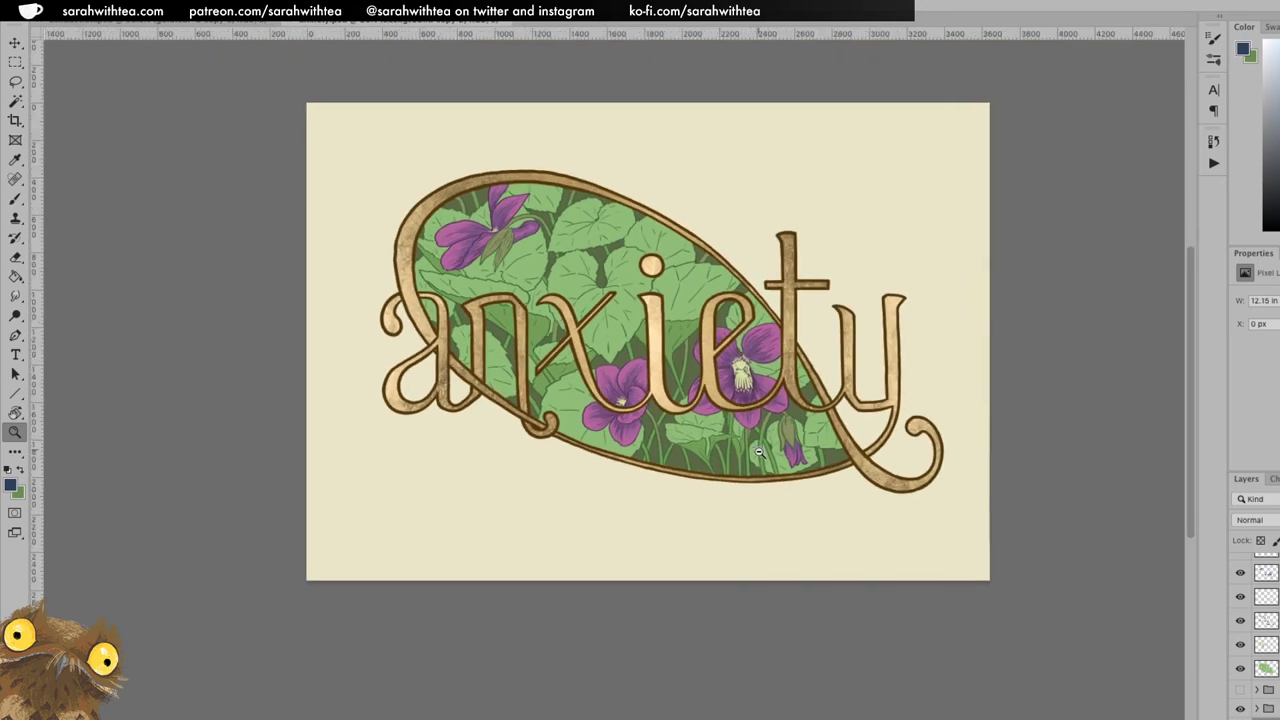
left_click(760, 404, "alt")
left_click(130, 52)
left_click(94, 22)
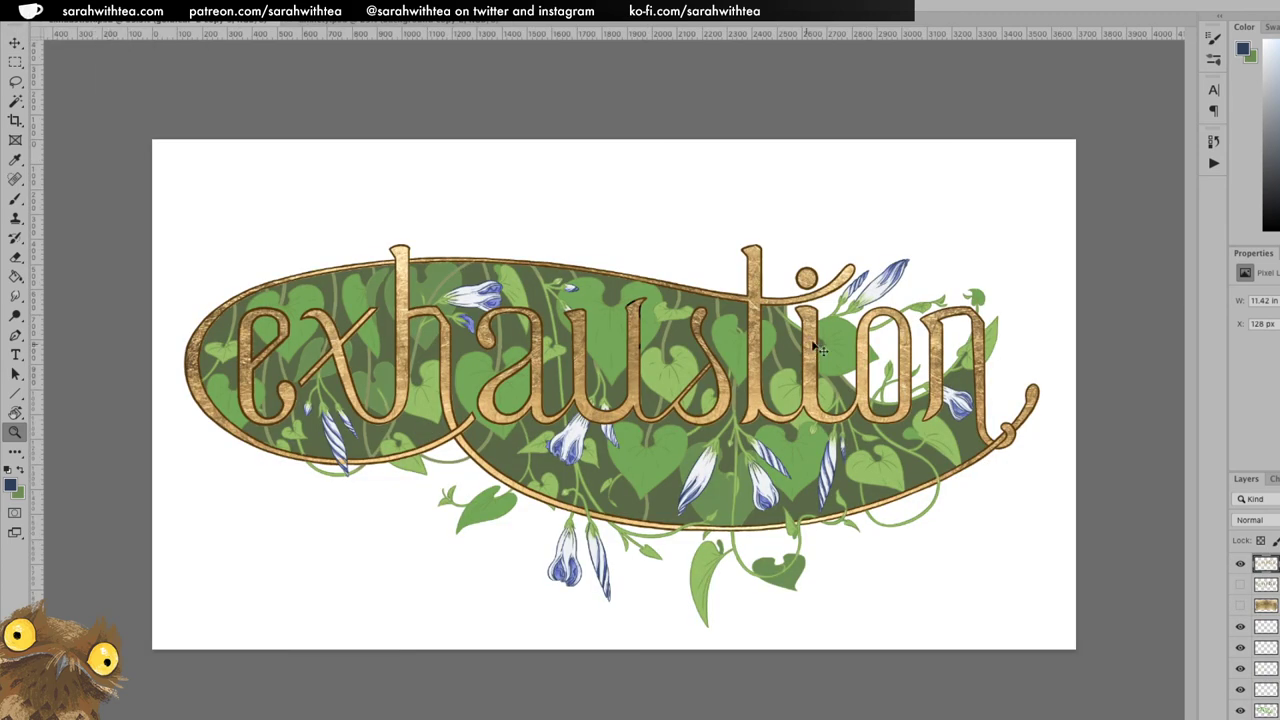
Reduce the gold-leaf layer's saturation to -7 with Hue/Saturation.
key("ctrl+u")
left_click_drag(940, 573, 936, 572)
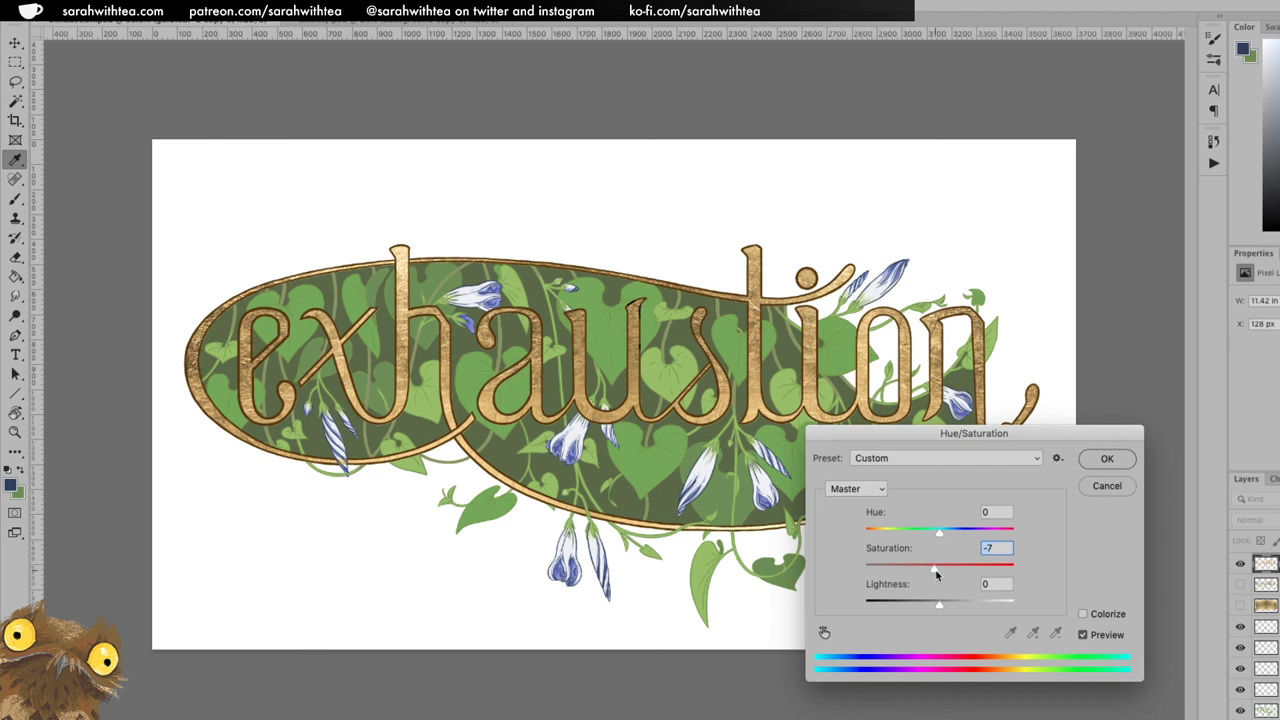
left_click(1104, 458)
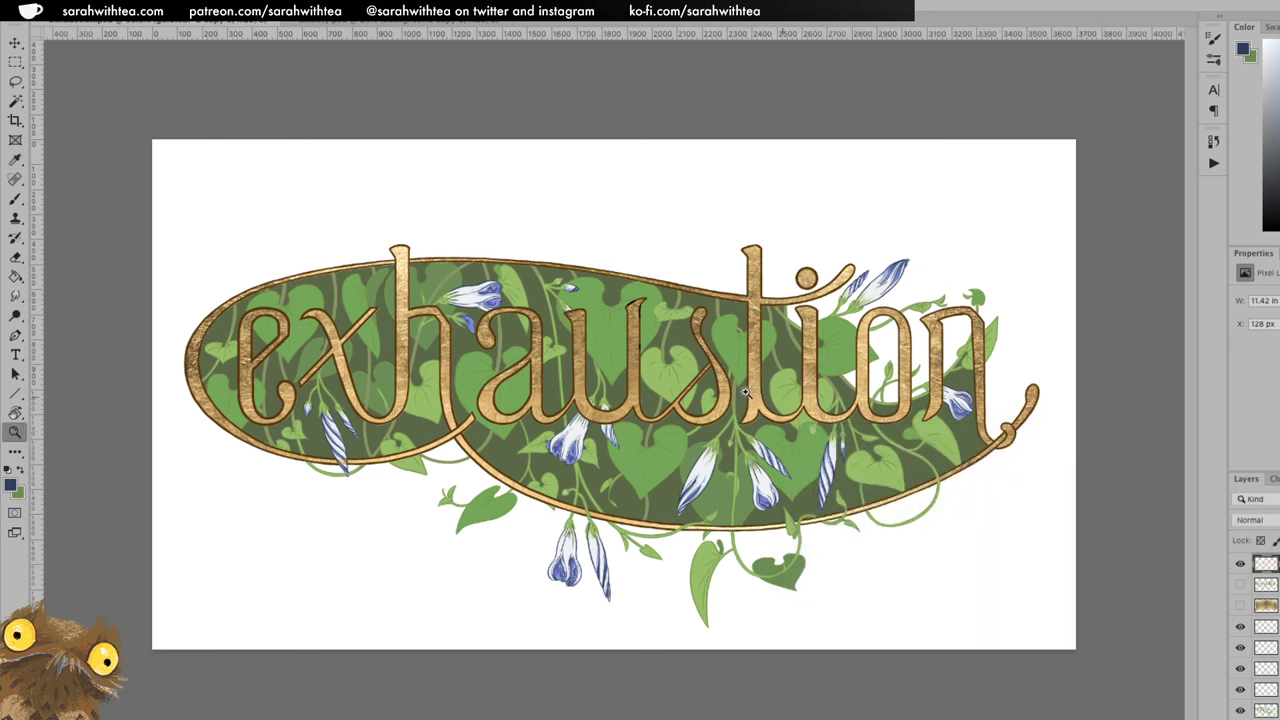
Check the gold against the anxiety lettering once more and fine-tune the exhaustion gold's tones with Levels.
left_click(16, 315)
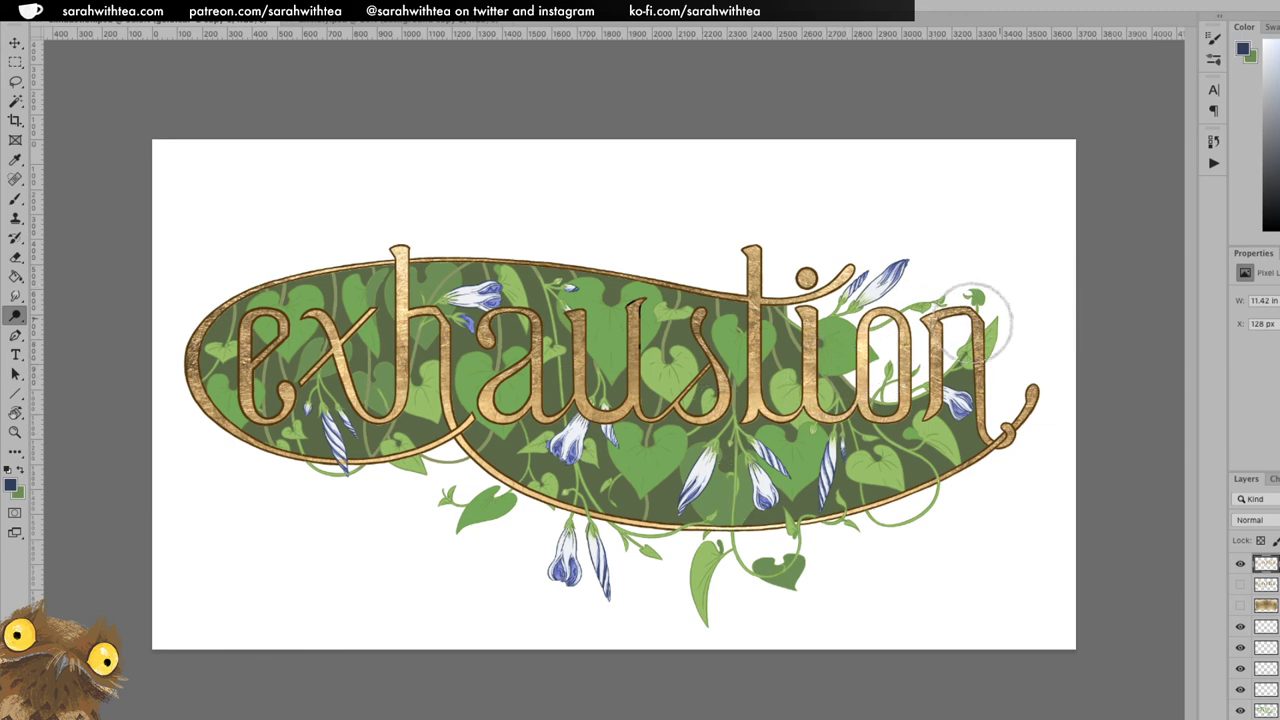
left_click(341, 22)
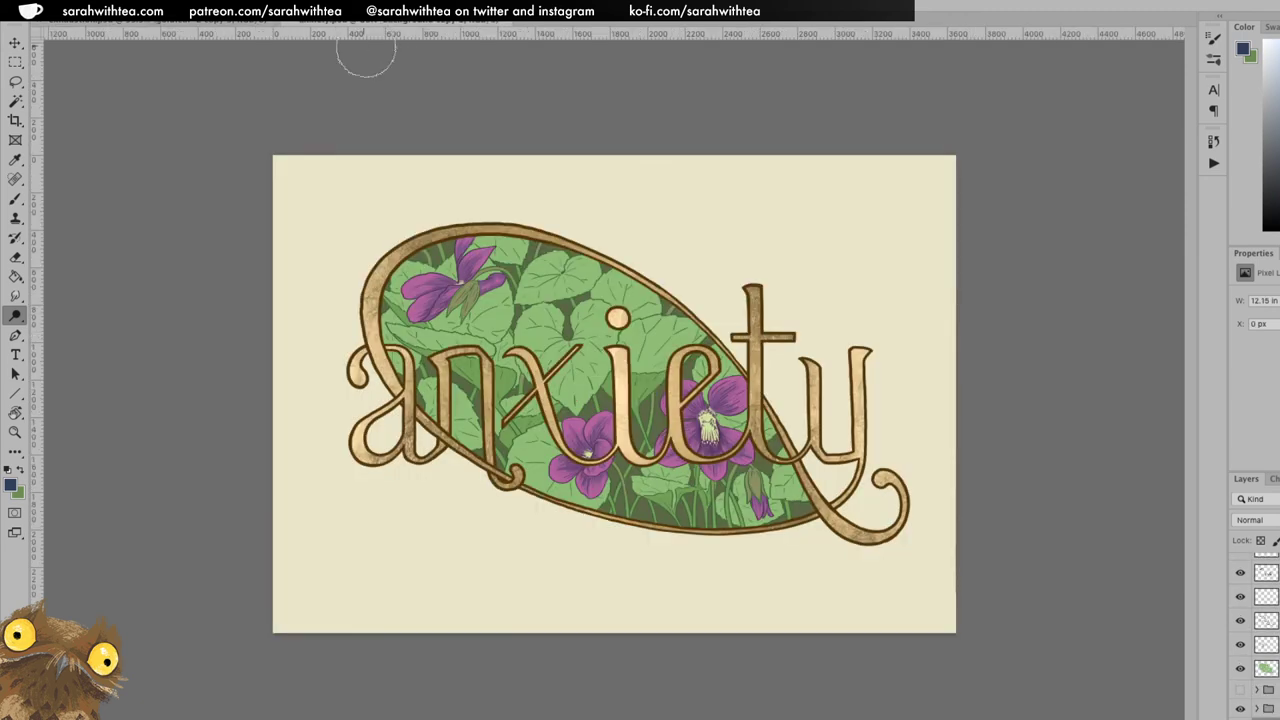
left_click(122, 25)
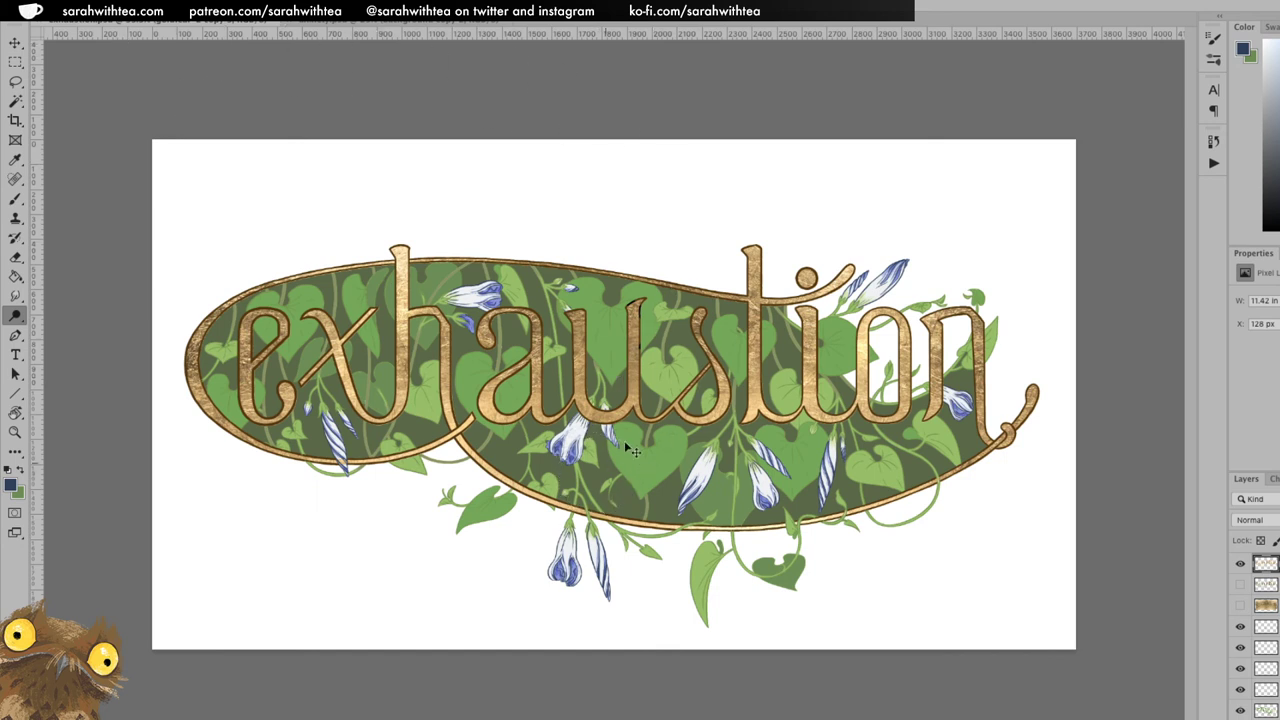
key("super+l")
left_click_drag(986, 440, 980, 438)
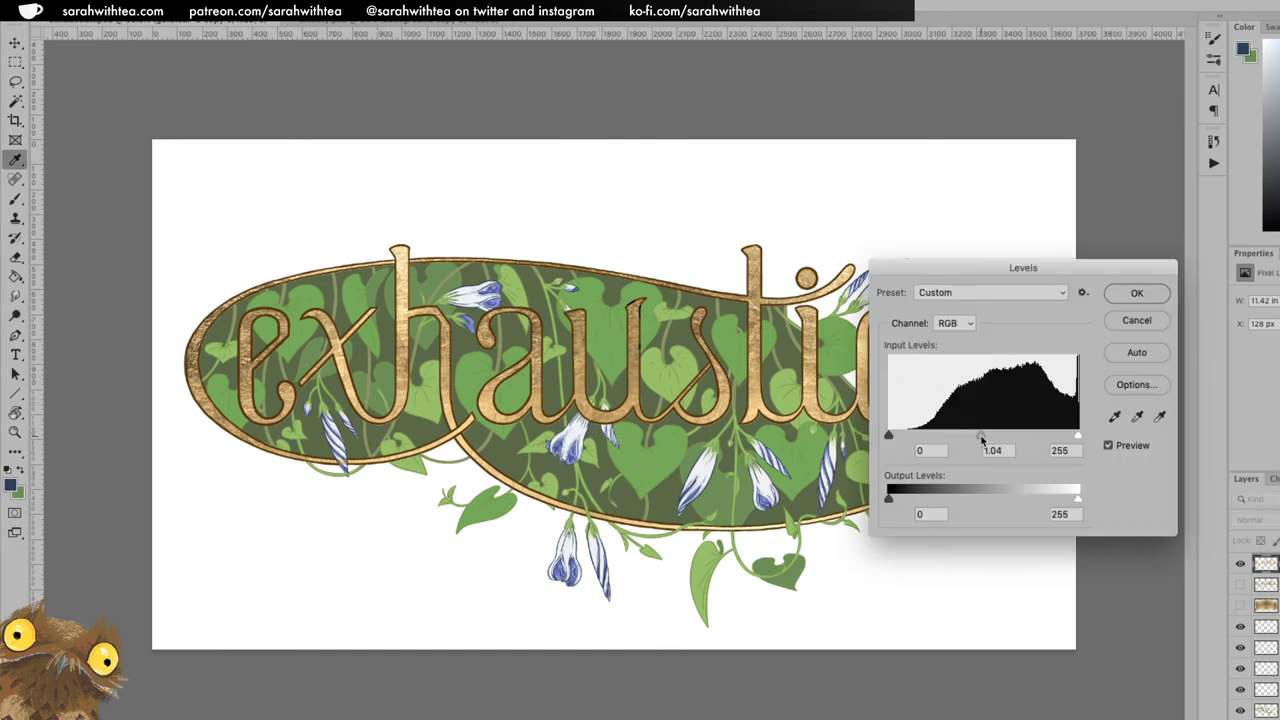
left_click_drag(1074, 440, 1076, 440)
left_click_drag(980, 440, 982, 440)
left_click(1137, 292)
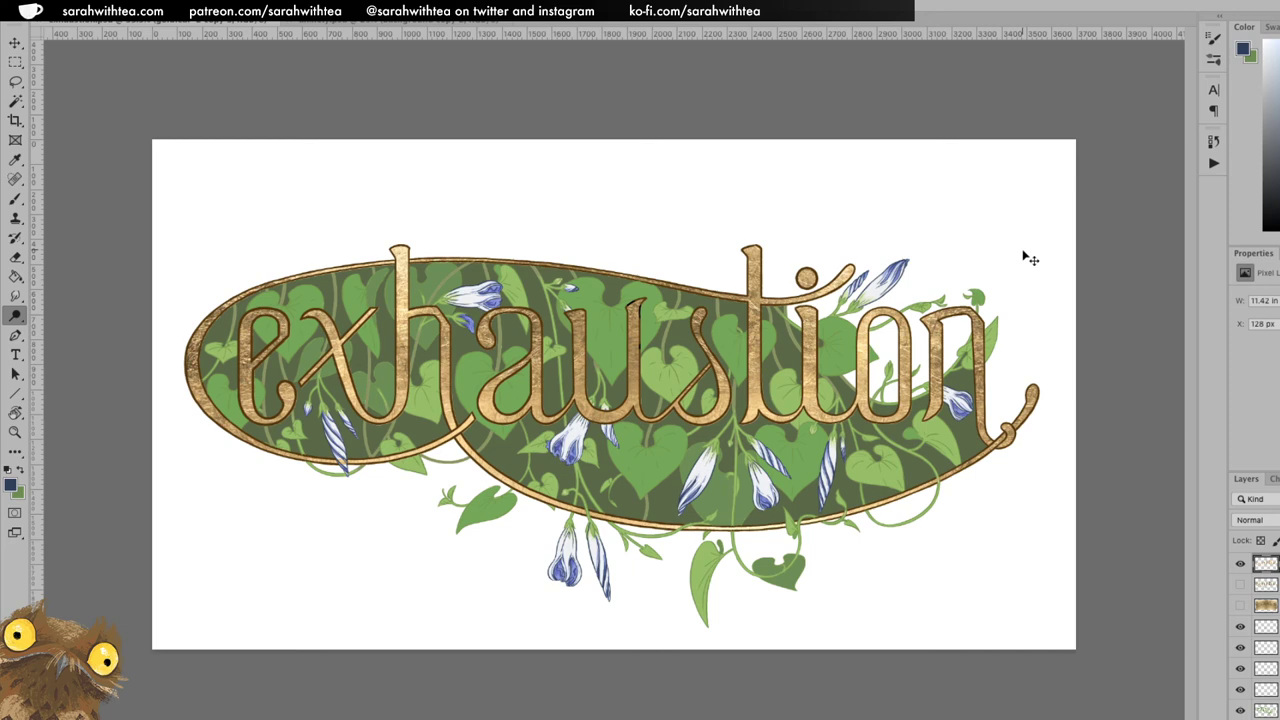
Identify the plant linework layer by toggling its visibility and make it the active layer.
key("z")
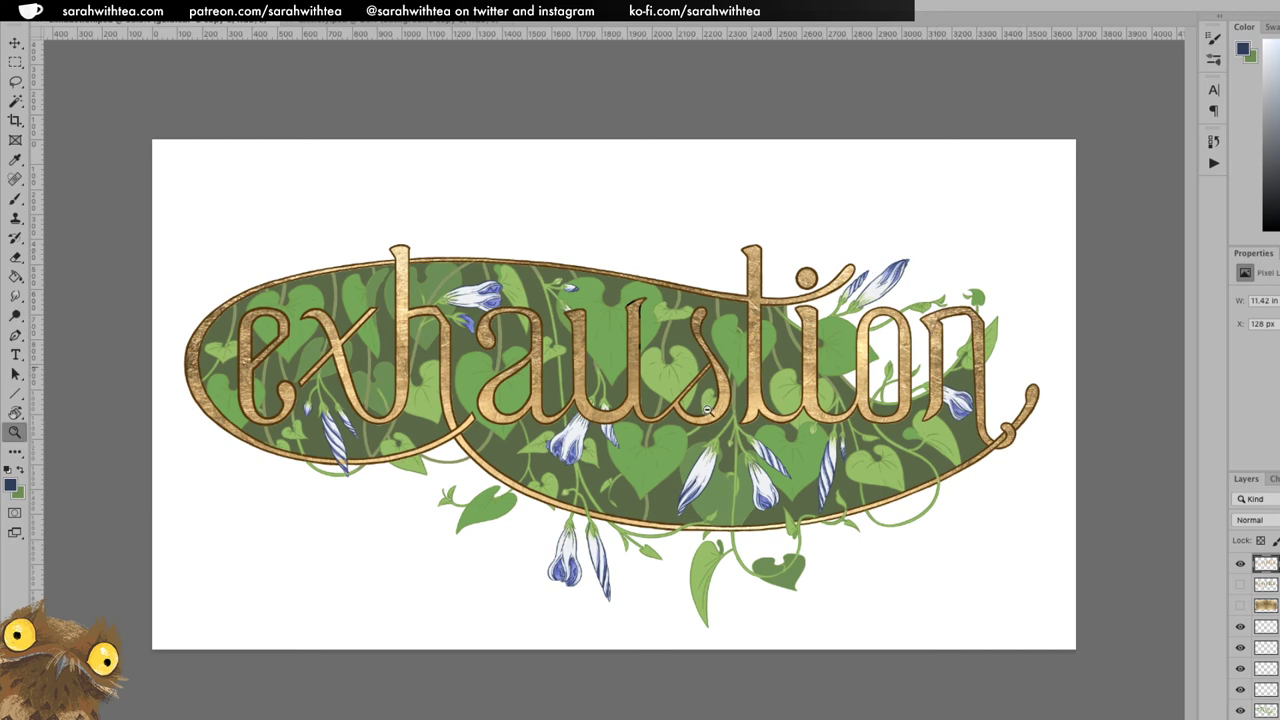
left_click(712, 430, "alt")
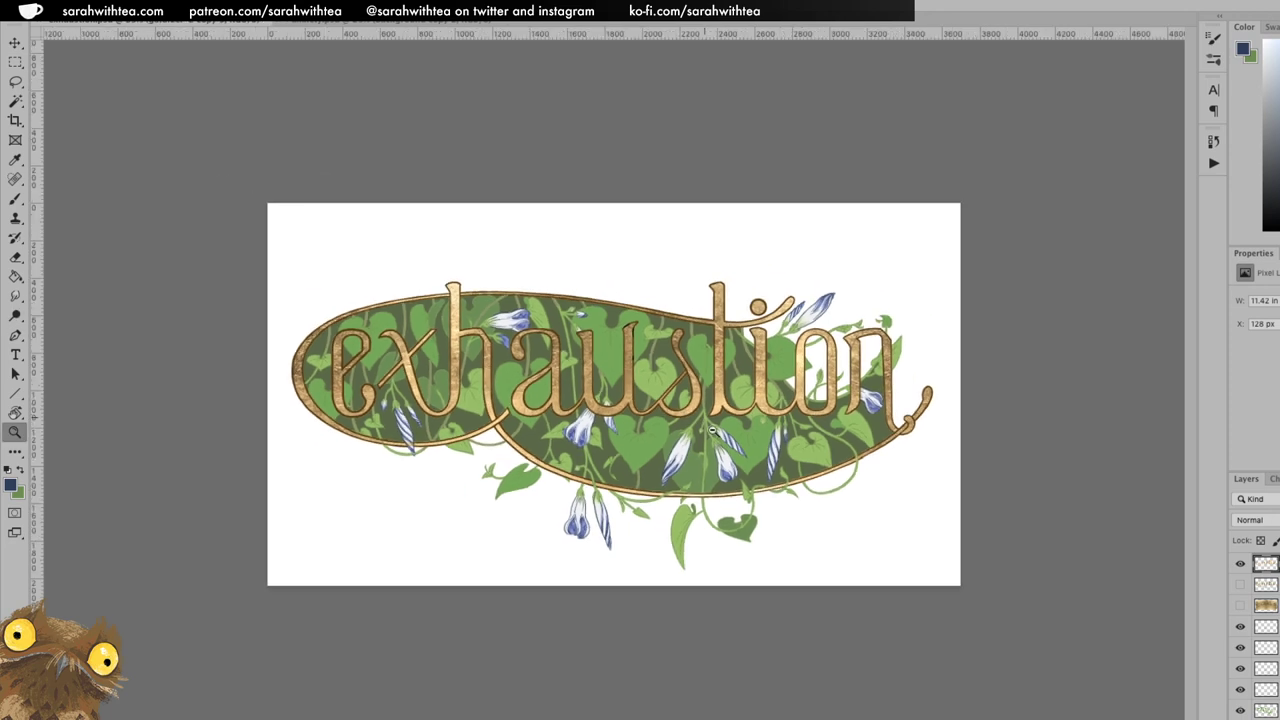
left_click(851, 439)
left_click(848, 449)
key("space")
left_click_drag(831, 475, 977, 412)
key("v")
scroll(1250, 600, "up", 2)
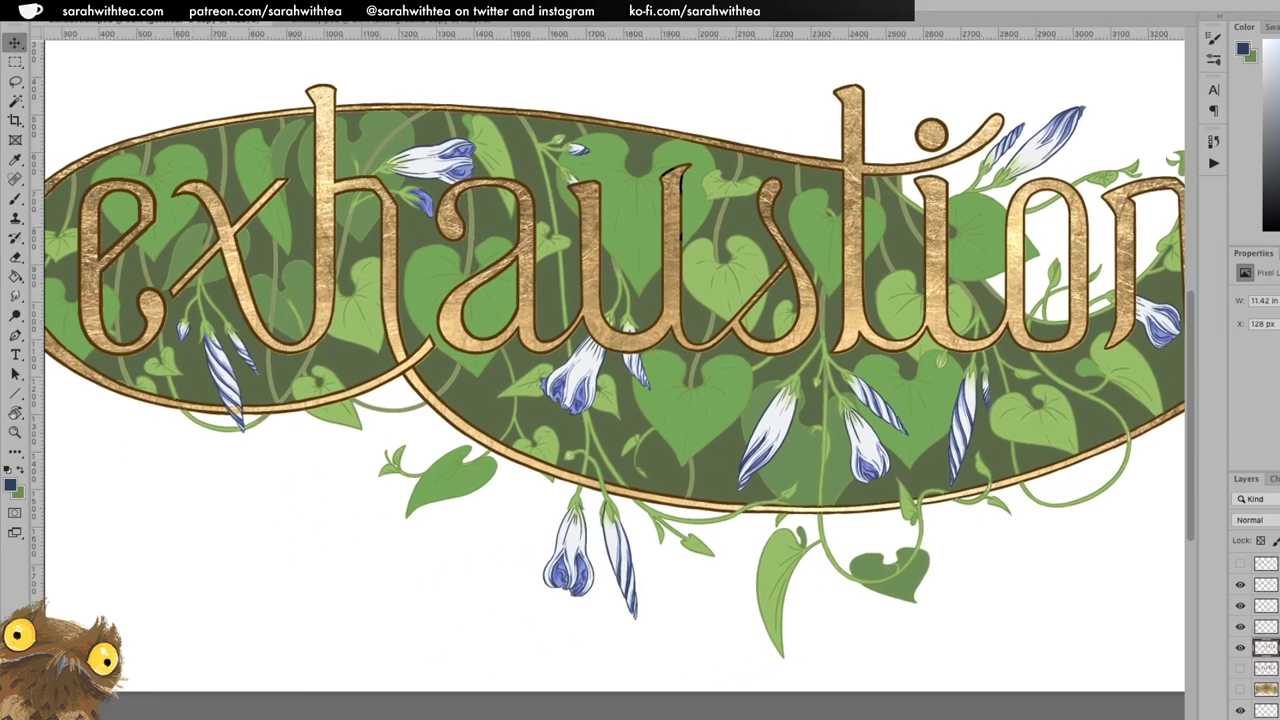
left_click(1240, 607)
left_click(1240, 607)
left_click(1262, 605)
Darken the plant linework with Levels, setting the midtone input level to 0.82.
key("super+l")
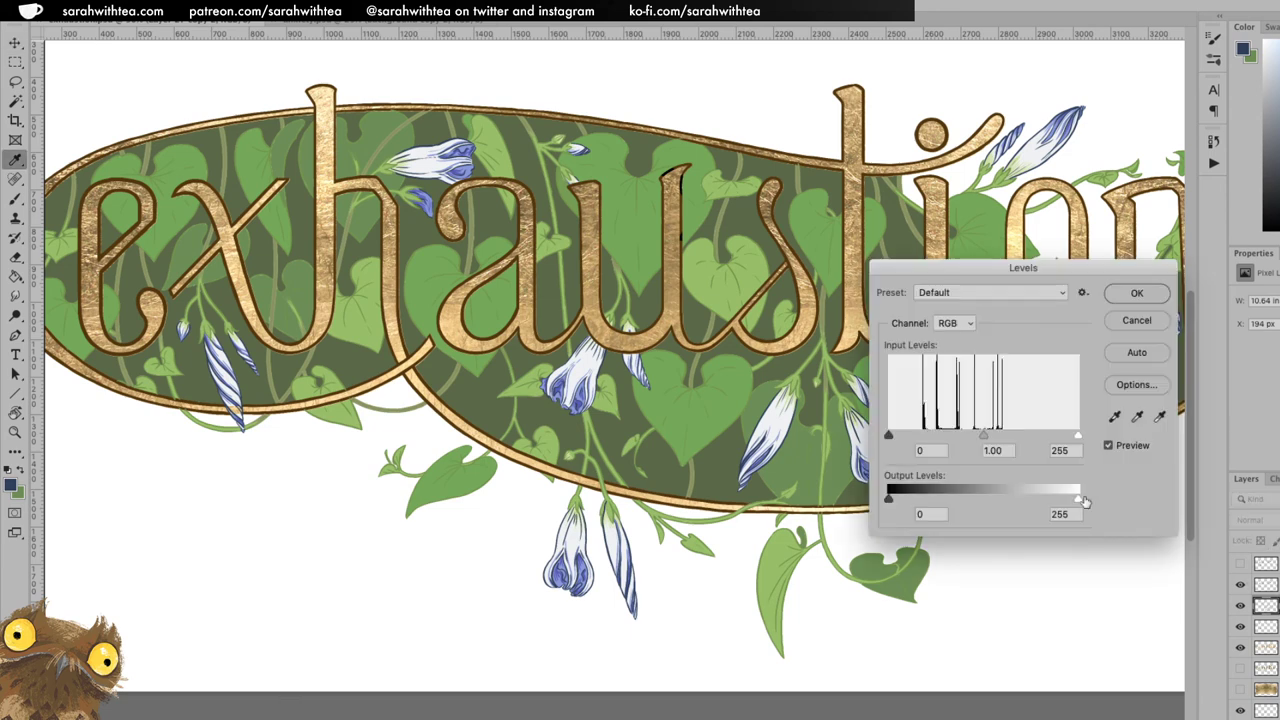
left_click_drag(983, 436, 998, 440)
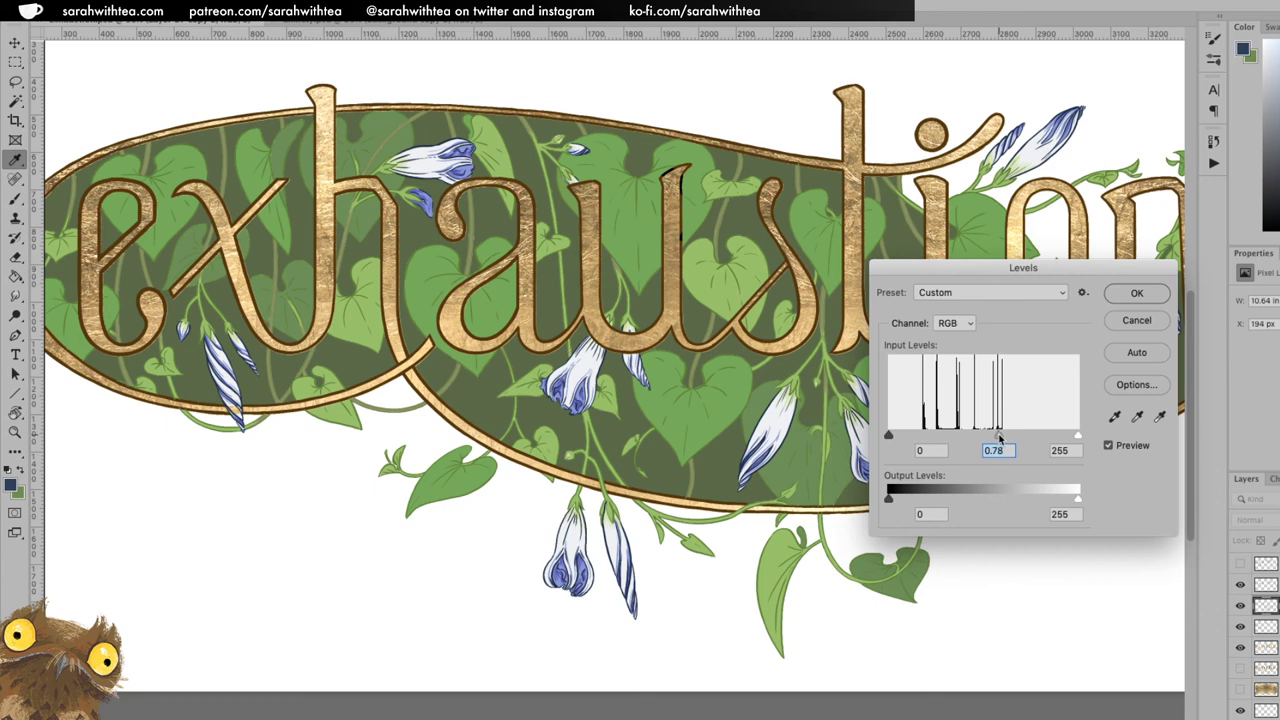
mouse_move(1005, 437)
left_mouse_down()
mouse_move(968, 438)
mouse_move(998, 438)
left_mouse_up()
left_click_drag(1004, 438, 1012, 437)
left_click_drag(891, 438, 850, 440)
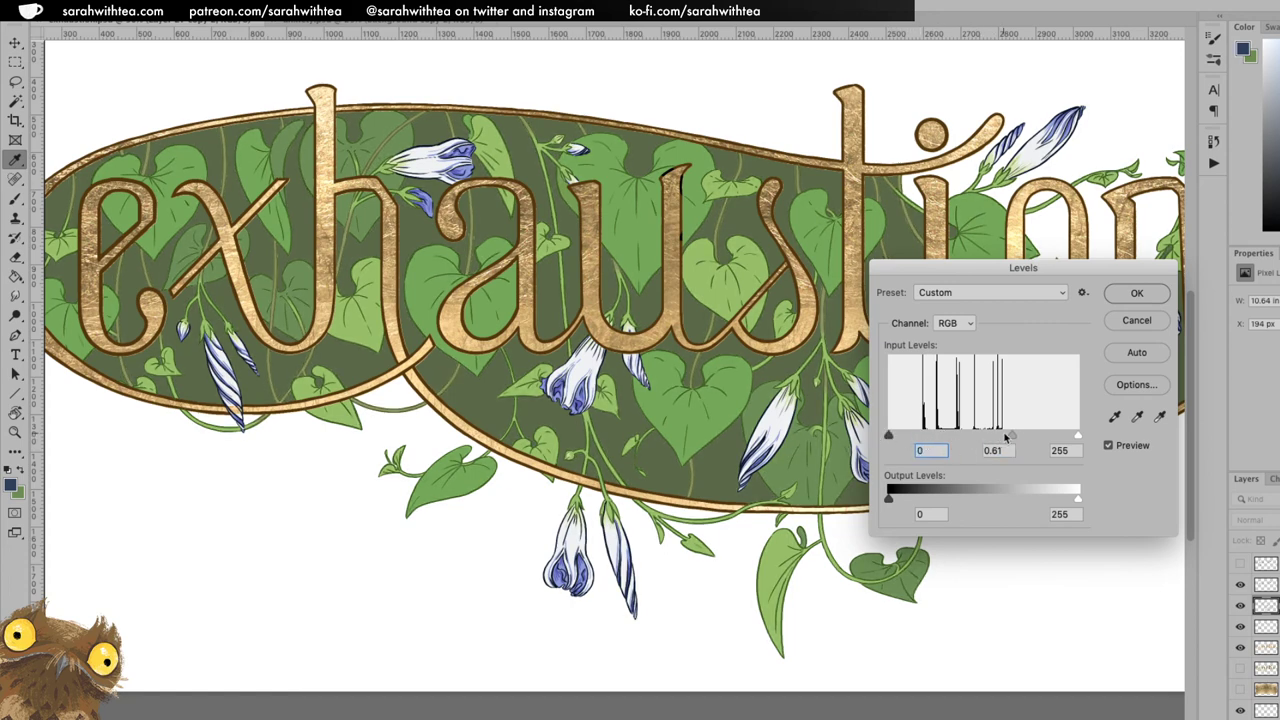
left_click_drag(1010, 437, 1005, 437)
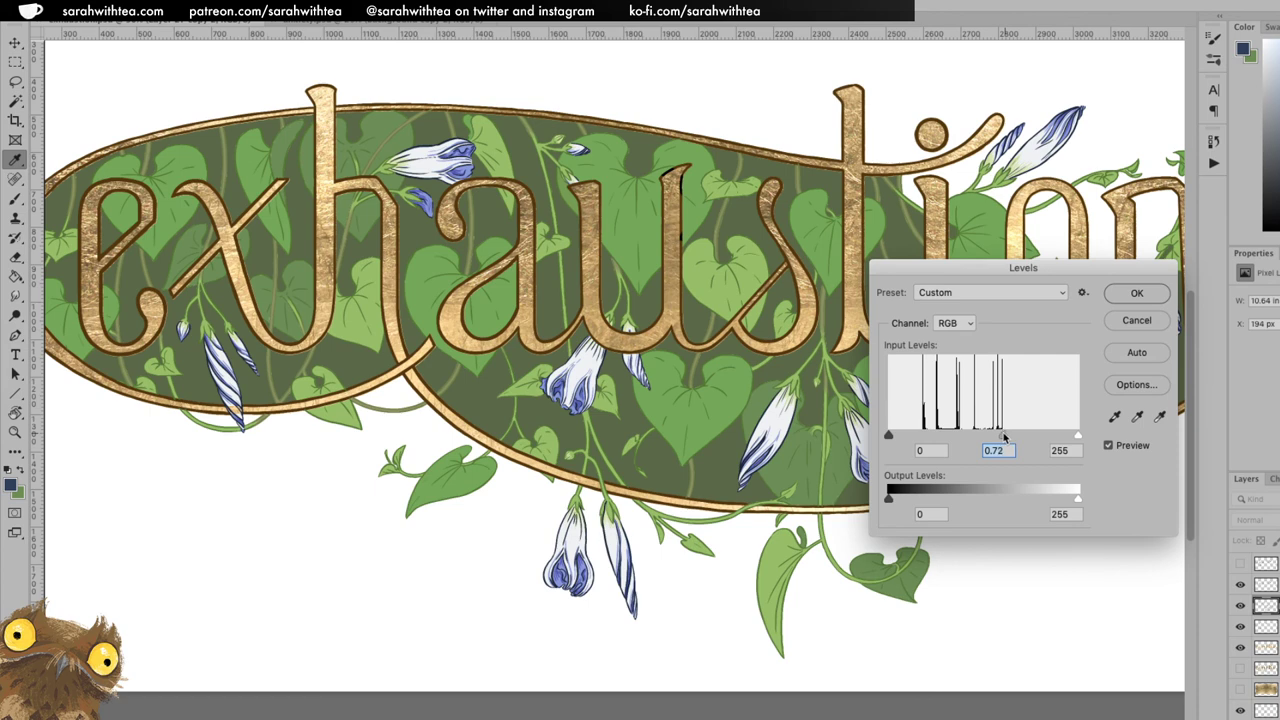
mouse_move(1002, 436)
left_mouse_down()
mouse_move(979, 438)
mouse_move(996, 437)
left_mouse_up()
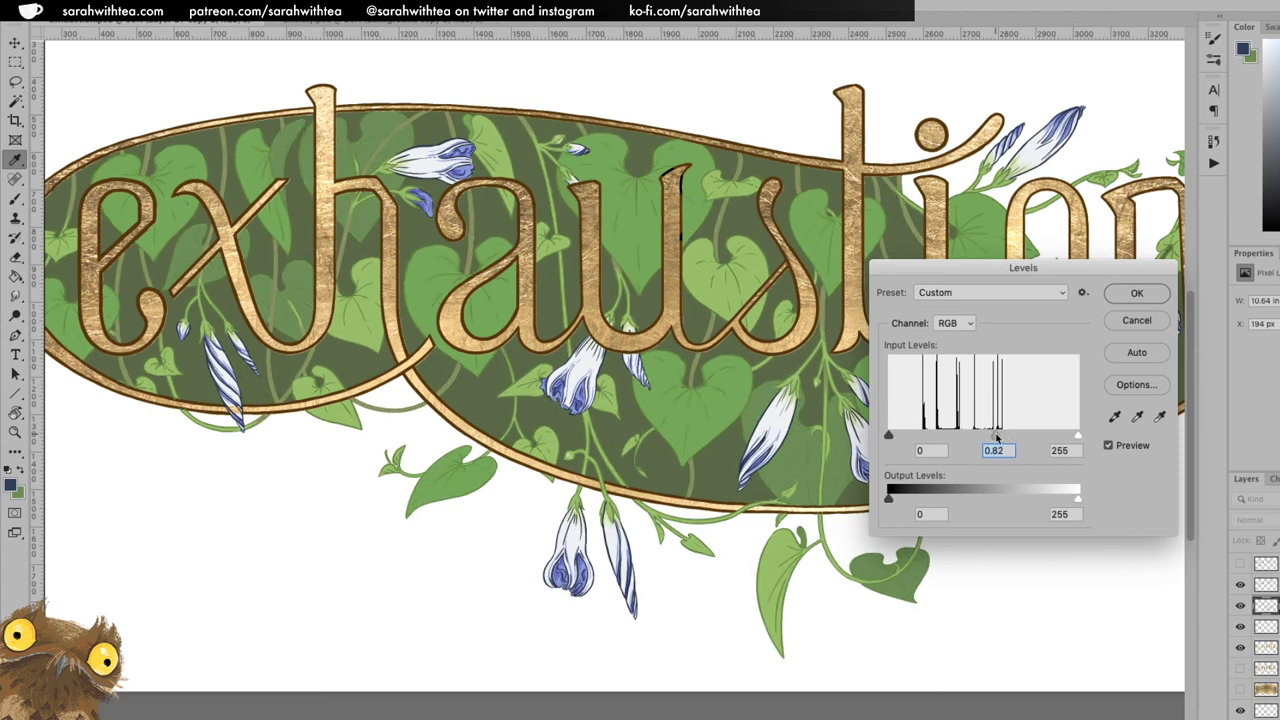
left_click(1137, 294)
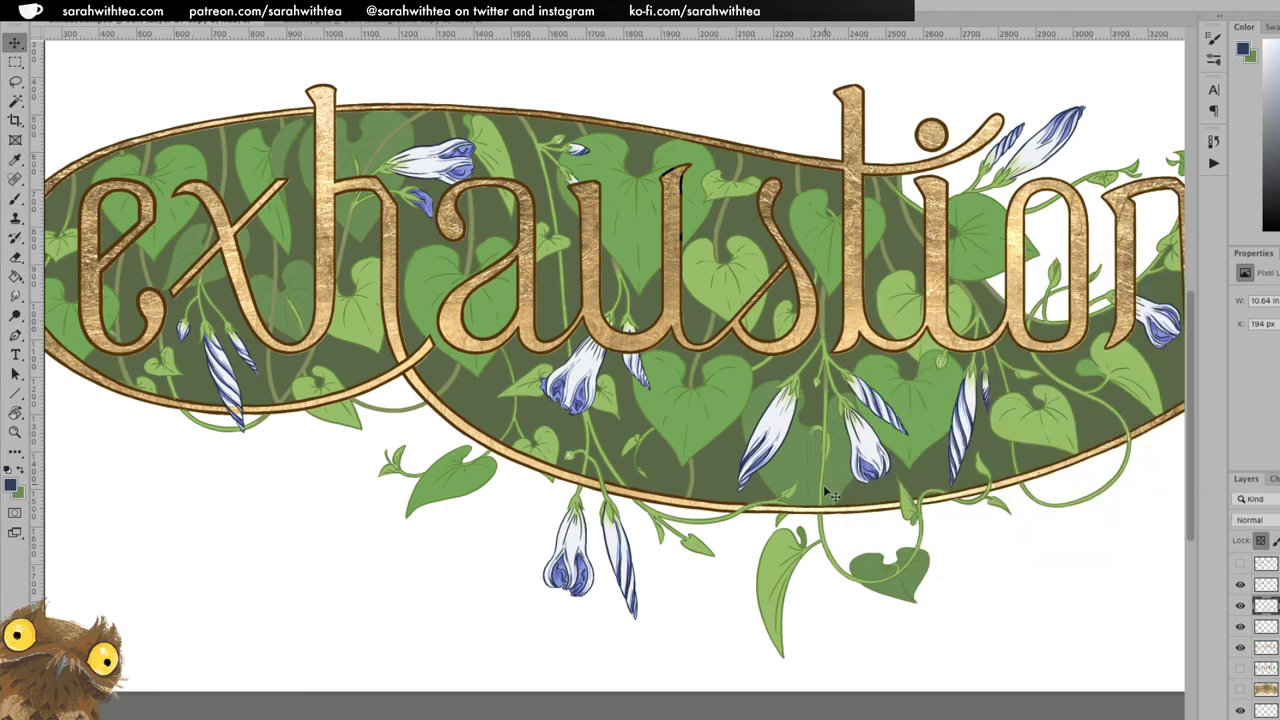
Lock the linework layer's transparent pixels and set a darker green as the brush colour for the leaf lines.
left_click_drag(822, 491, 822, 512)
key("super")
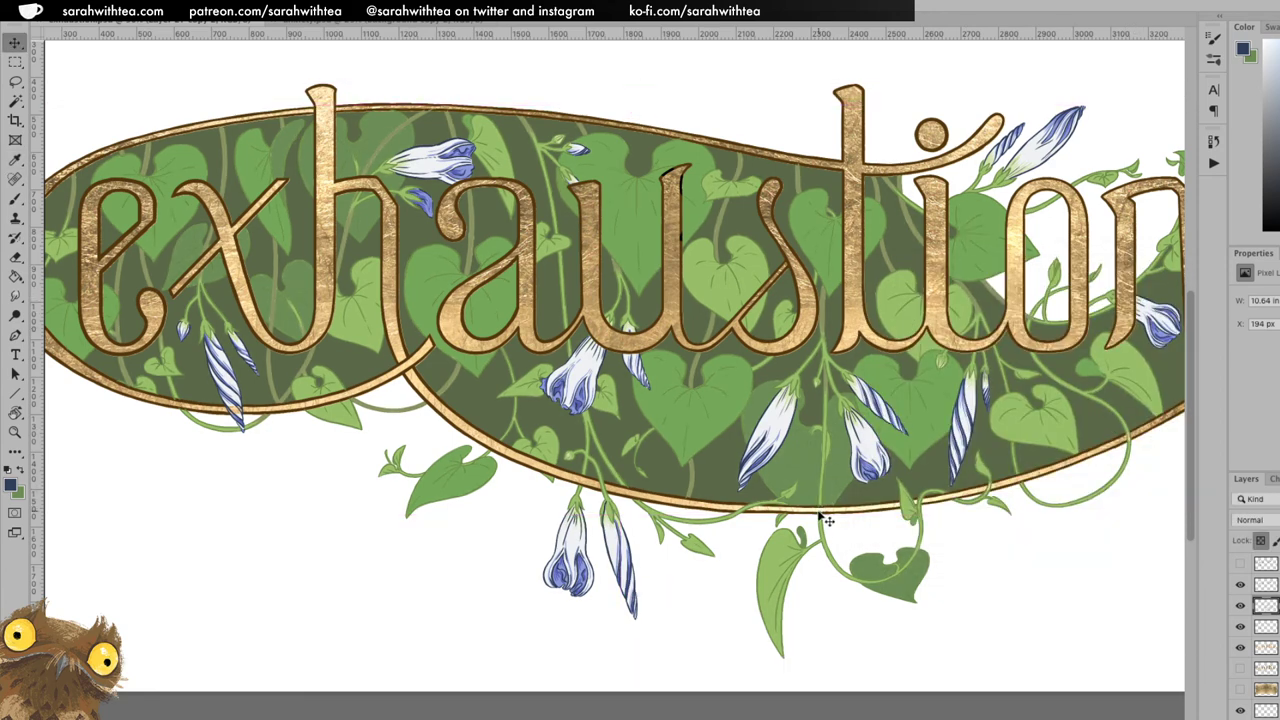
key("super")
key("Down")
key("z")
left_click(728, 416)
key("b")
left_click(713, 461, "alt")
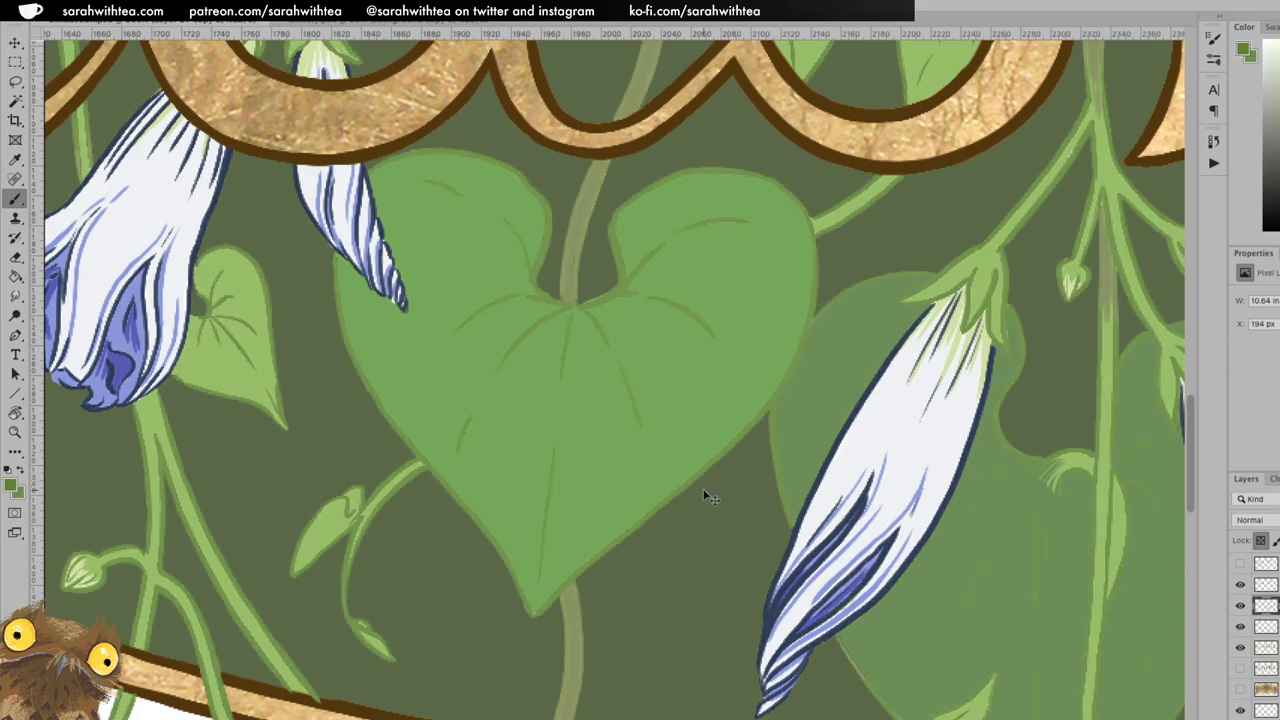
Recolour the outline and veins of the large heart-shaped leaf beneath the u and s in the darker green.
key("z")
left_click(706, 494, "alt")
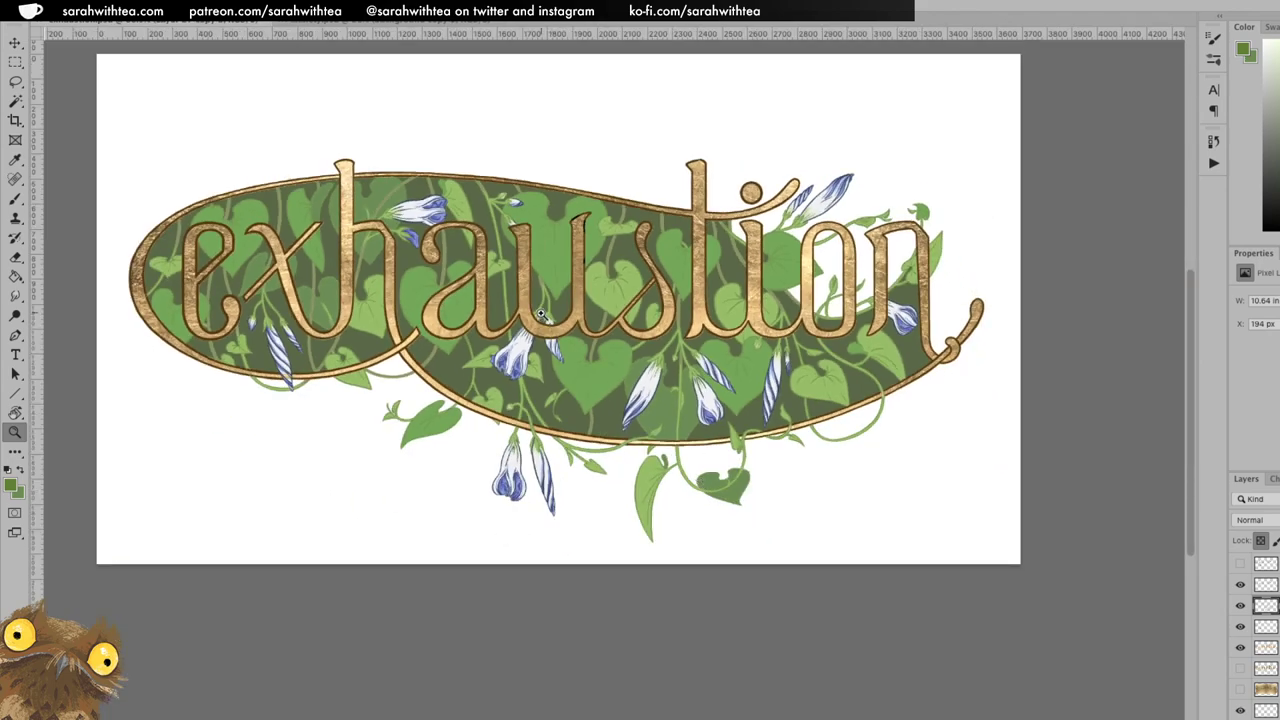
left_click_drag(540, 315, 664, 531)
left_click(681, 542, "alt")
left_click(681, 542, "alt")
left_click(681, 537, "alt")
left_click(691, 563)
left_click(691, 563)
key("b")
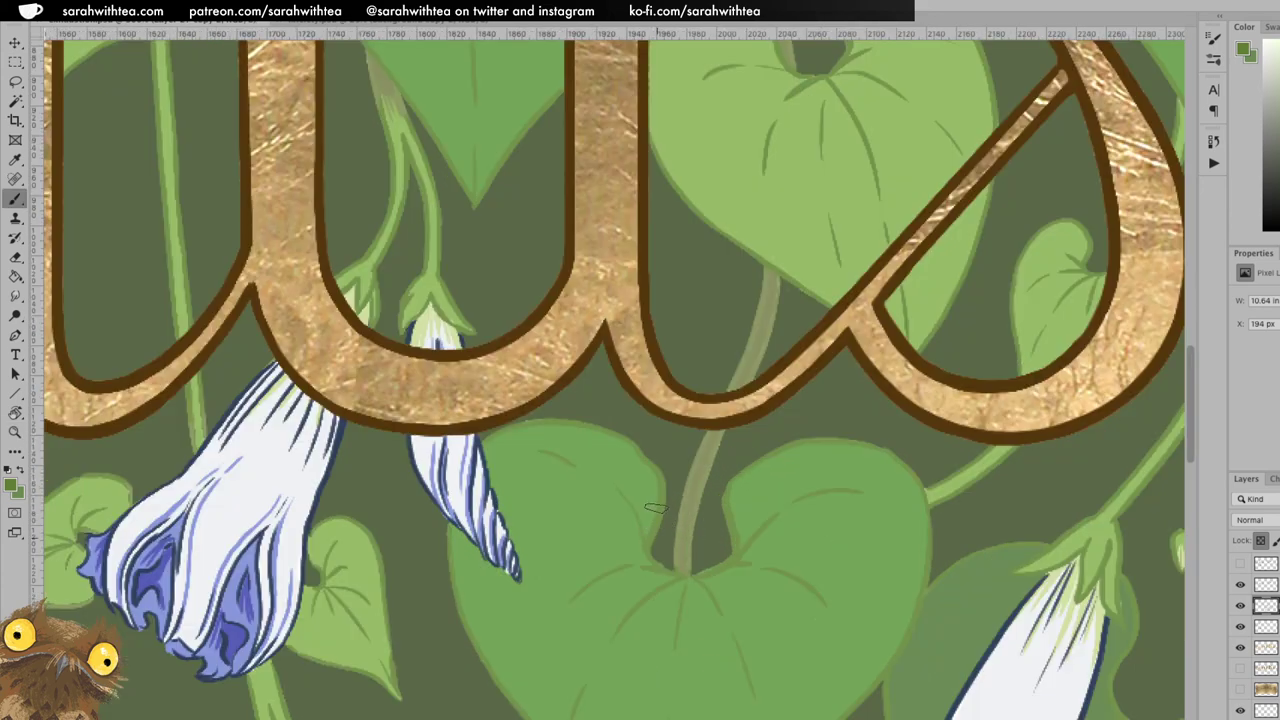
left_click_drag(656, 488, 653, 566)
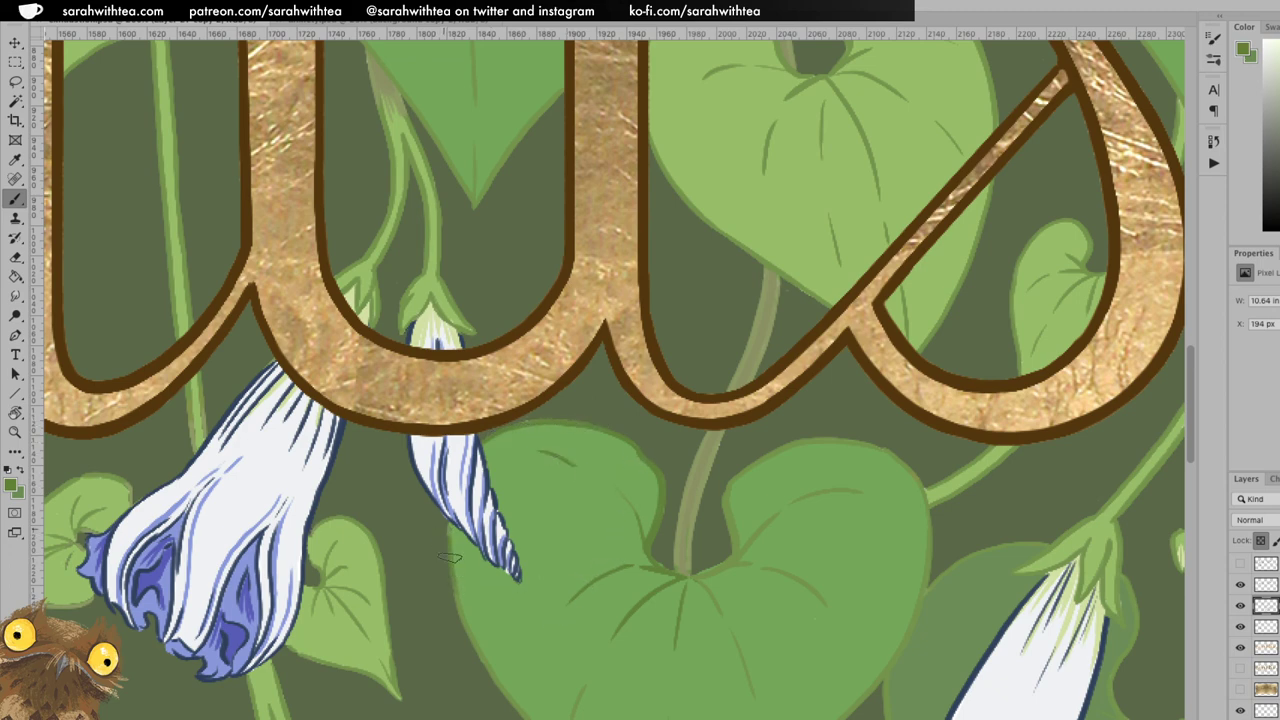
left_click_drag(570, 680, 426, 436)
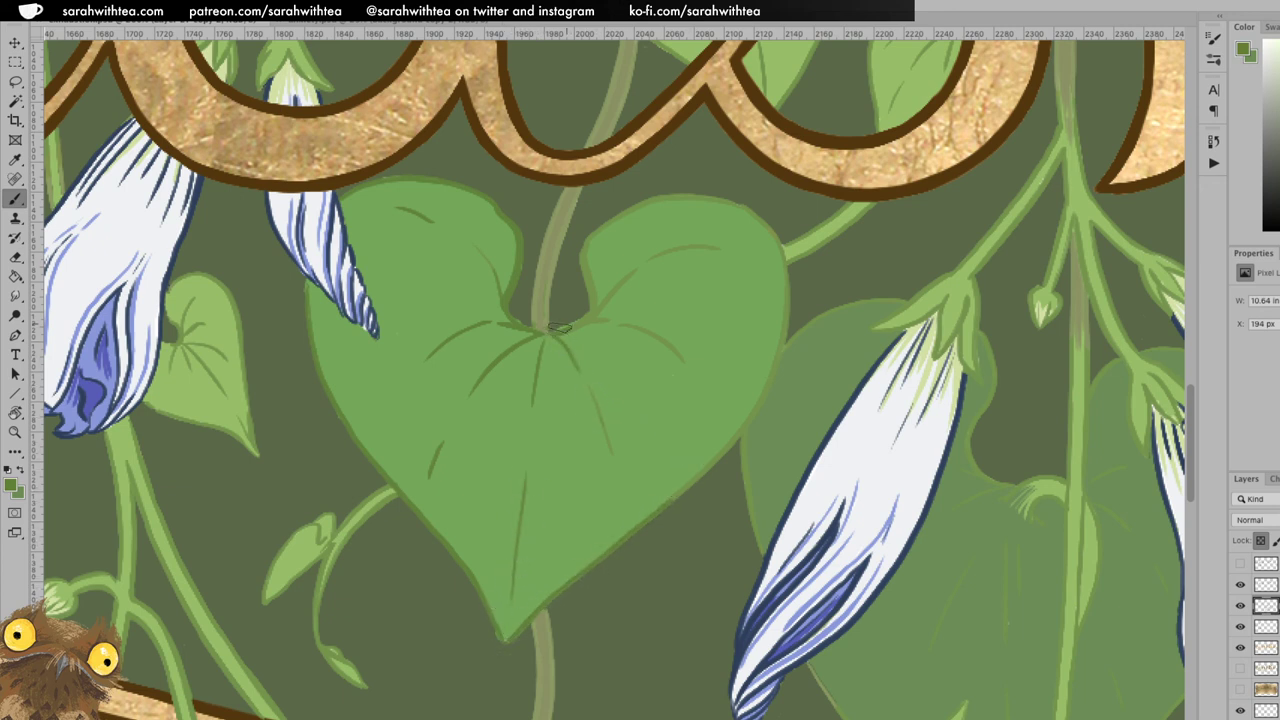
key("e")
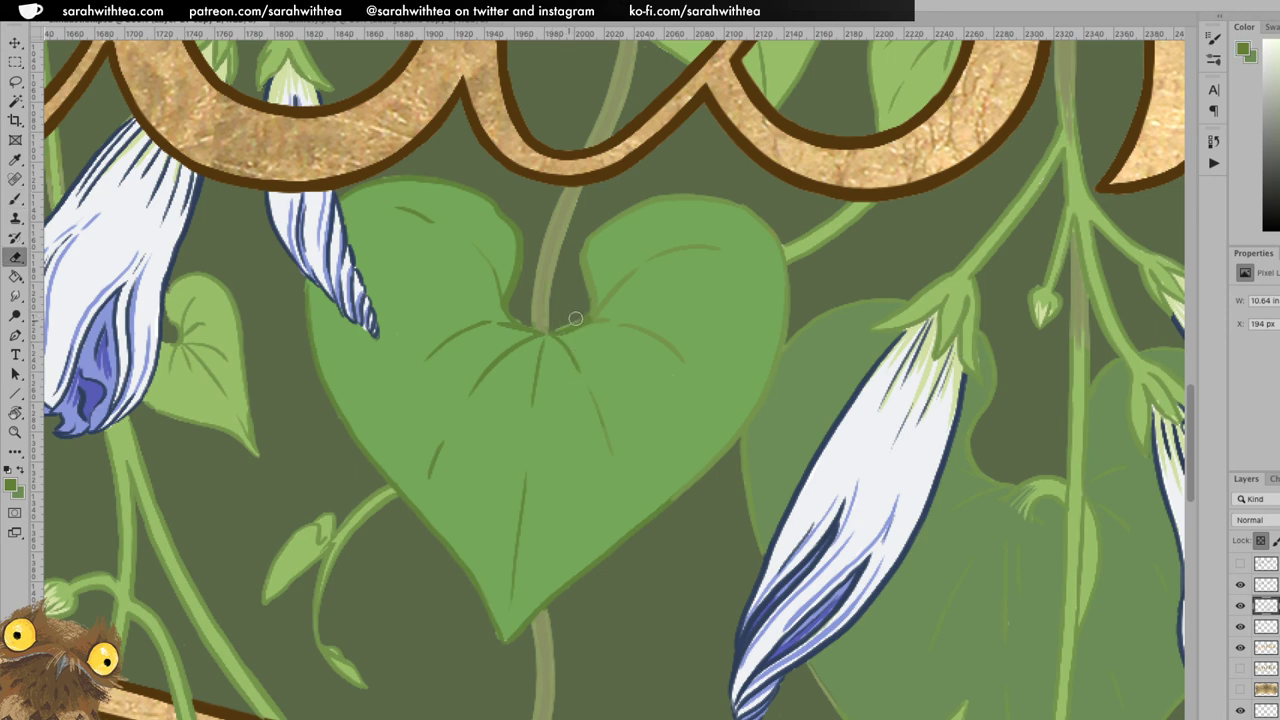
key("b")
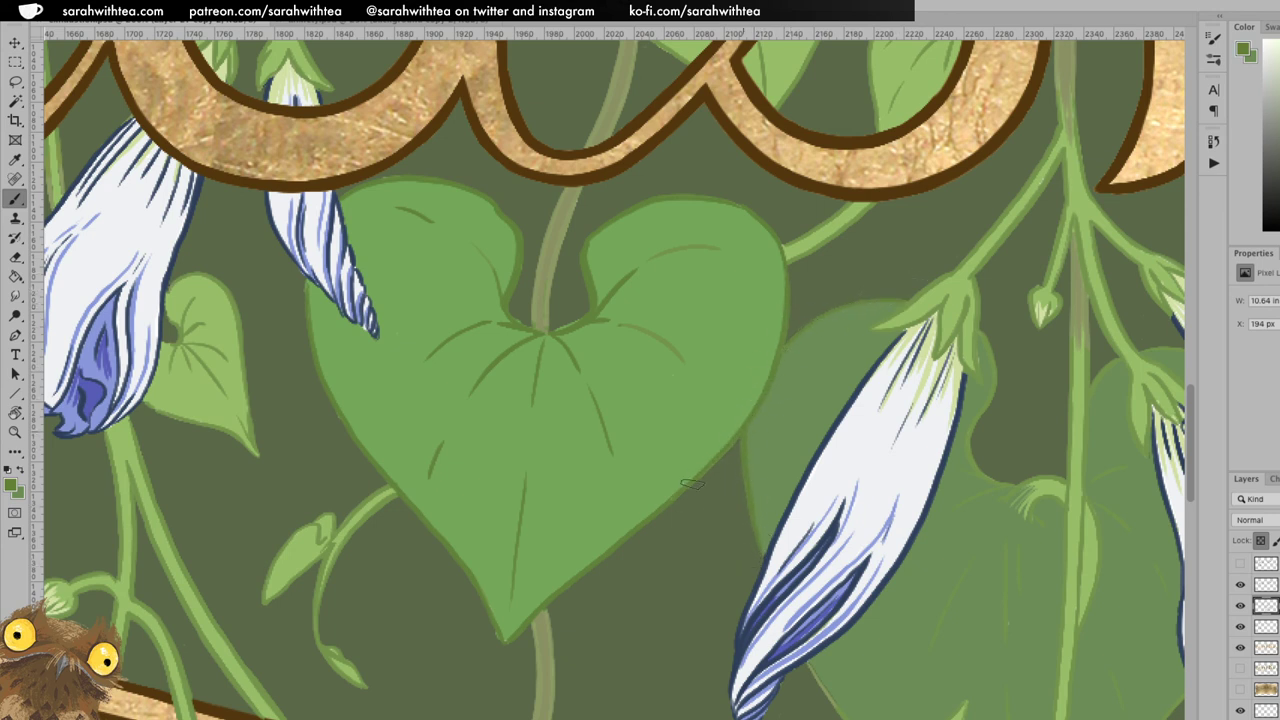
Recolour the outline and veins of the dark heart-shaped leaf behind the hanging flowers beneath the s and t in the darker green.
scroll(650, 550, "down", 5)
scroll(650, 550, "right", 4)
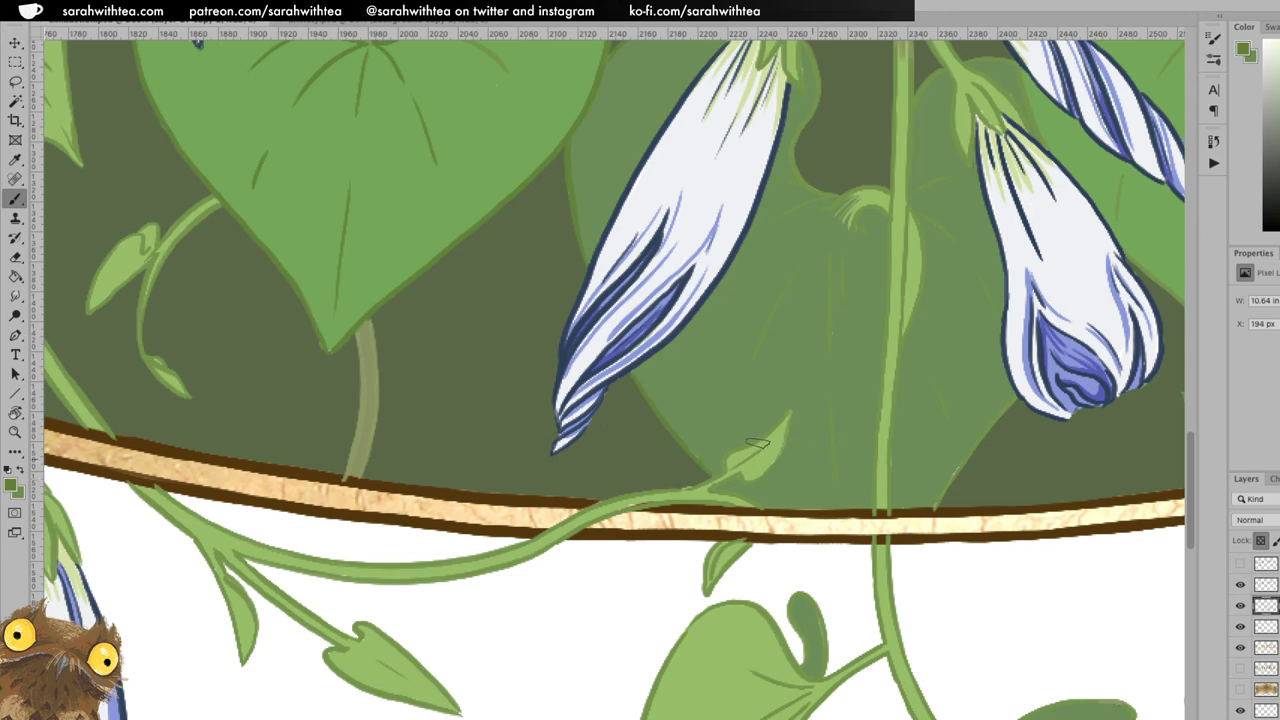
left_click_drag(830, 262, 827, 368)
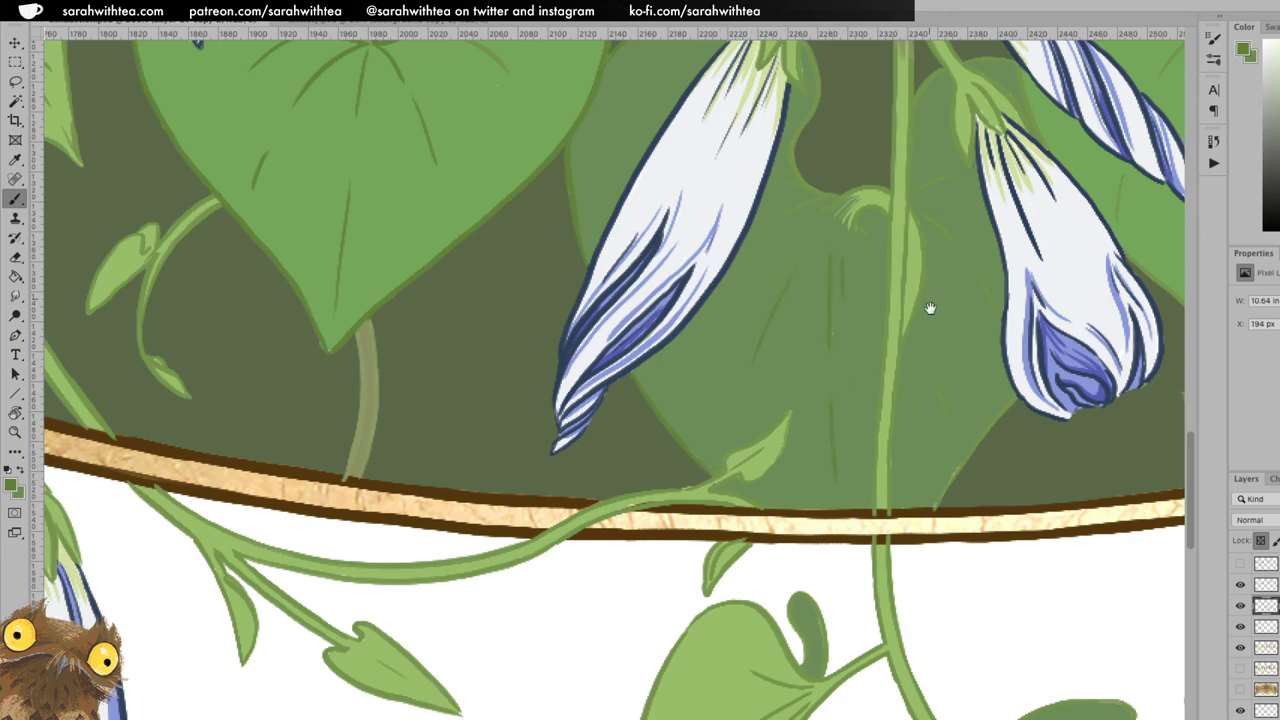
scroll(929, 300, "up", 5)
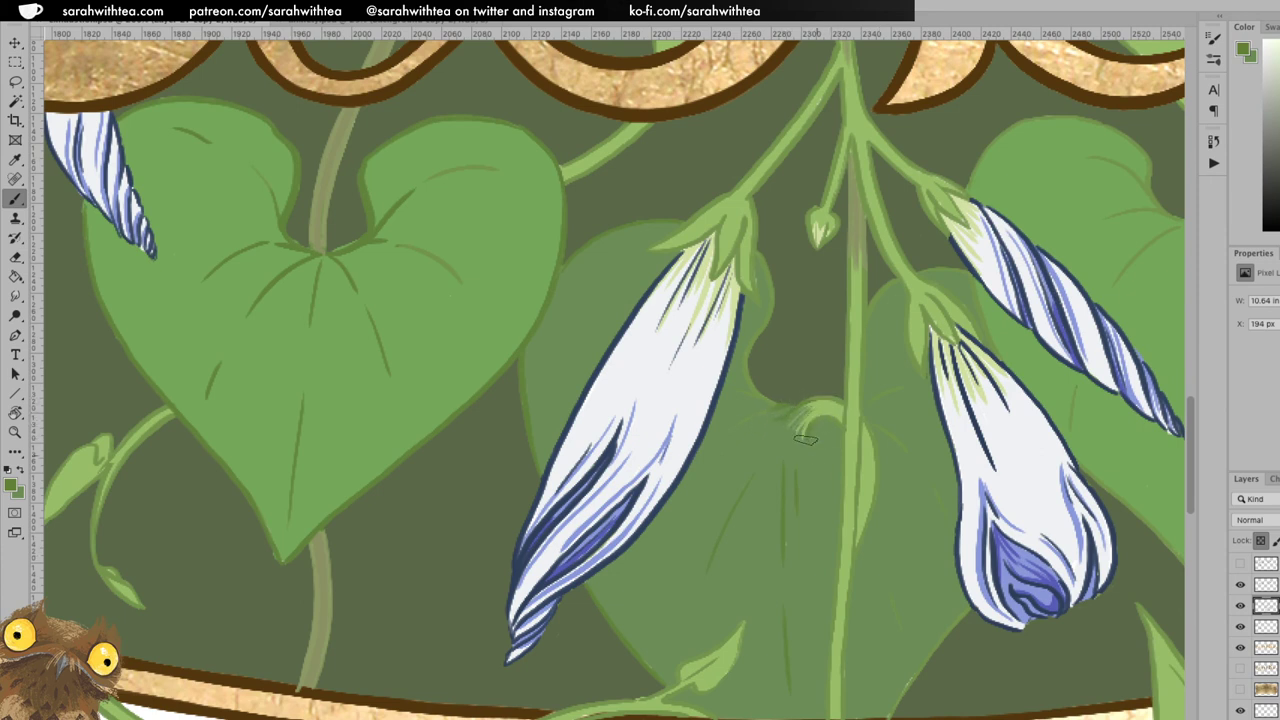
mouse_move(764, 400)
left_mouse_down()
mouse_move(754, 331)
mouse_move(734, 438)
mouse_move(760, 397)
mouse_move(765, 252)
left_mouse_up()
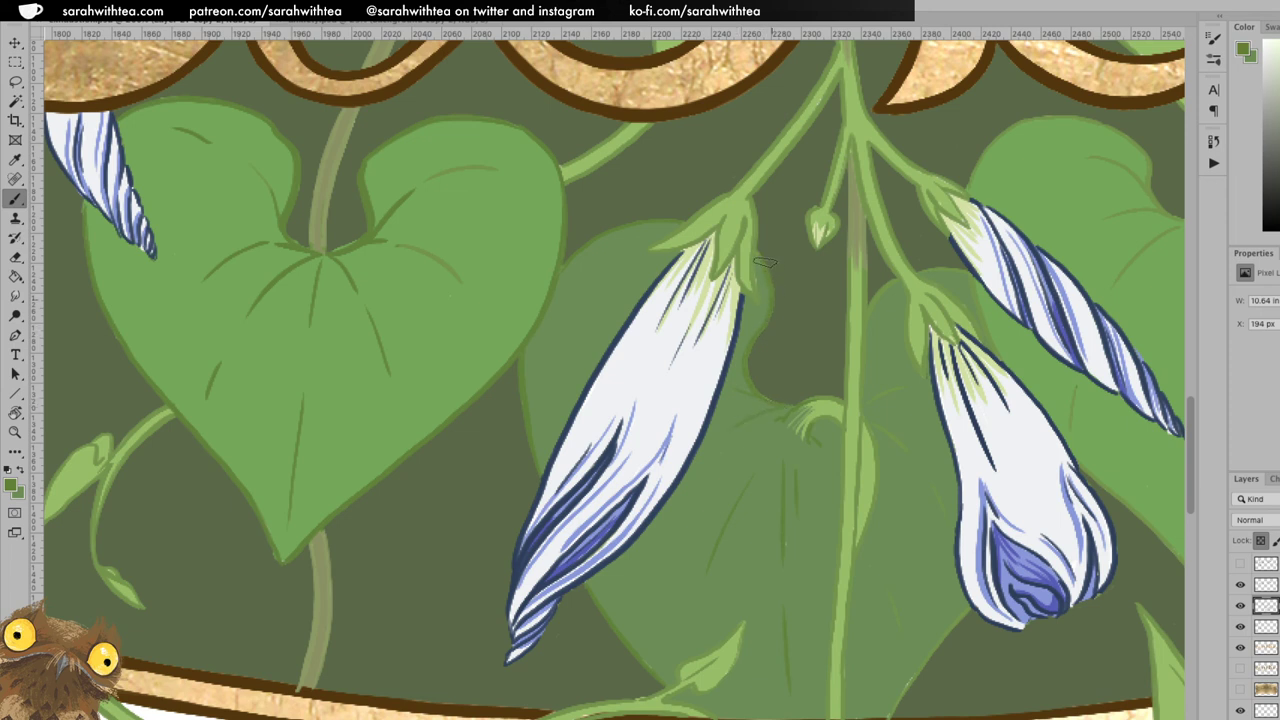
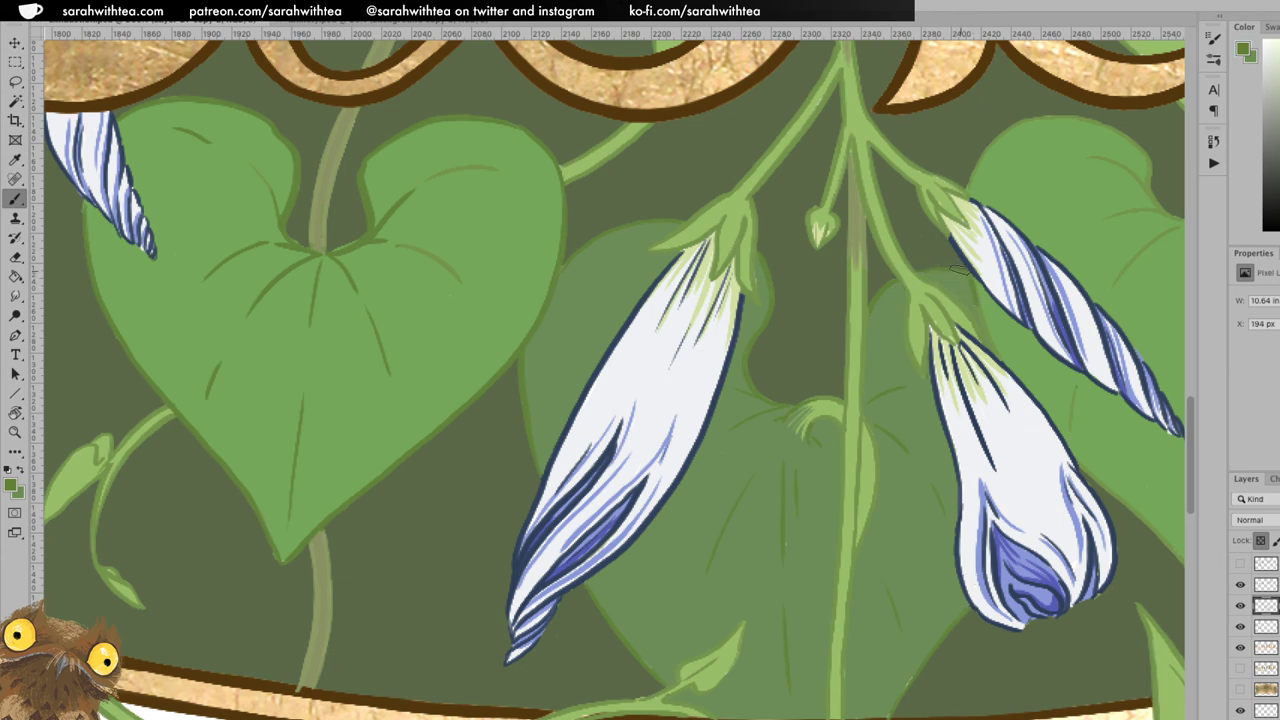
key("z")
left_click(1006, 292)
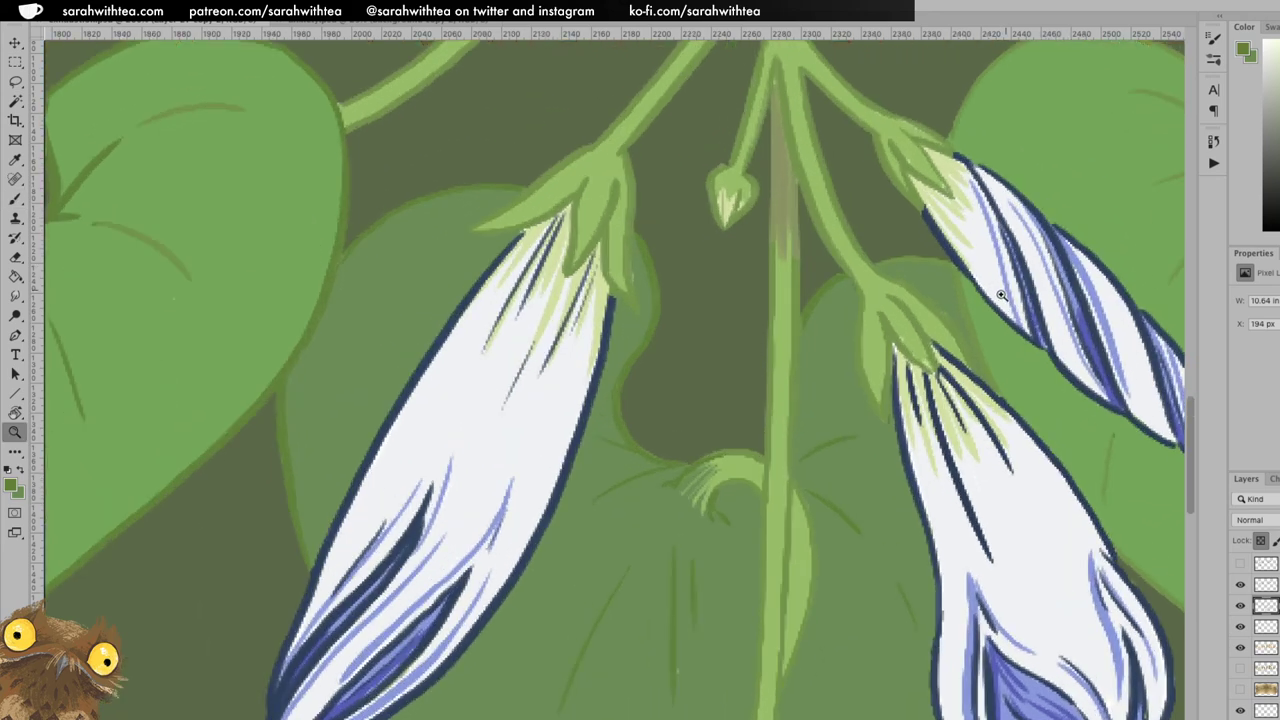
key("b")
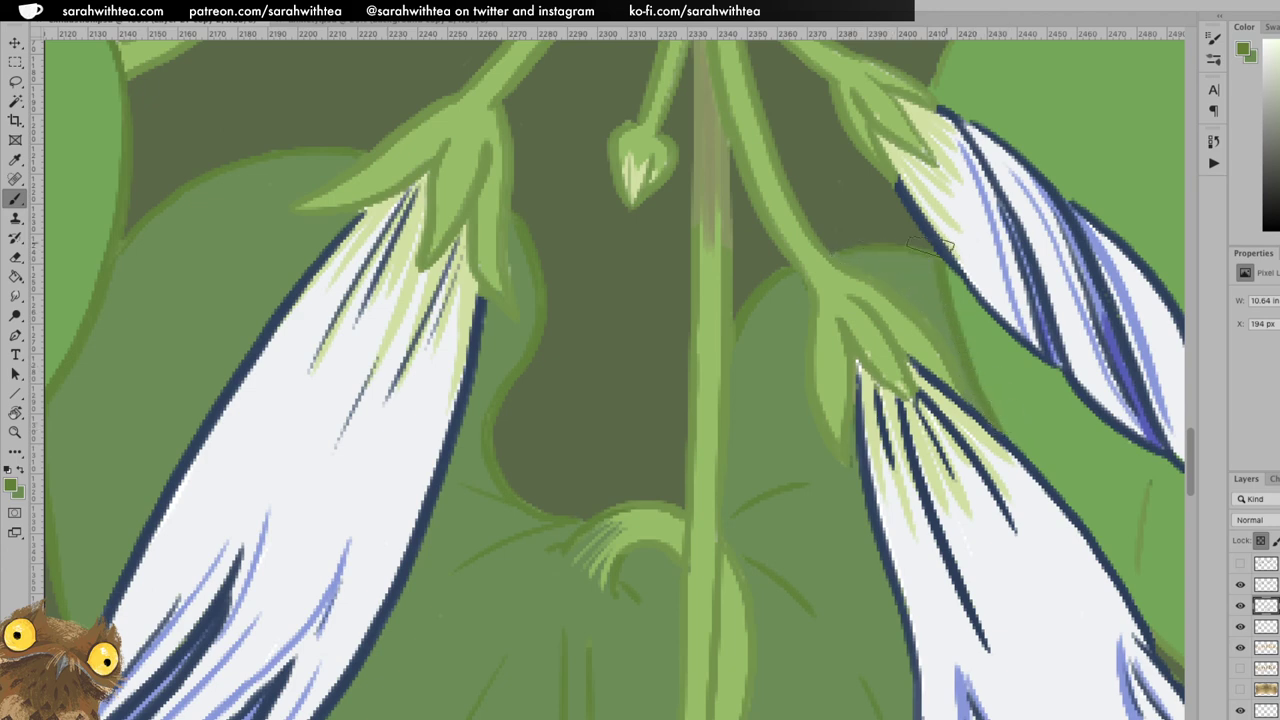
Recolour the lower outline and lower veins of the heart-shaped leaf behind the twisted buds beneath the t and i in the darker green.
key("z")
left_click(1093, 477, "alt")
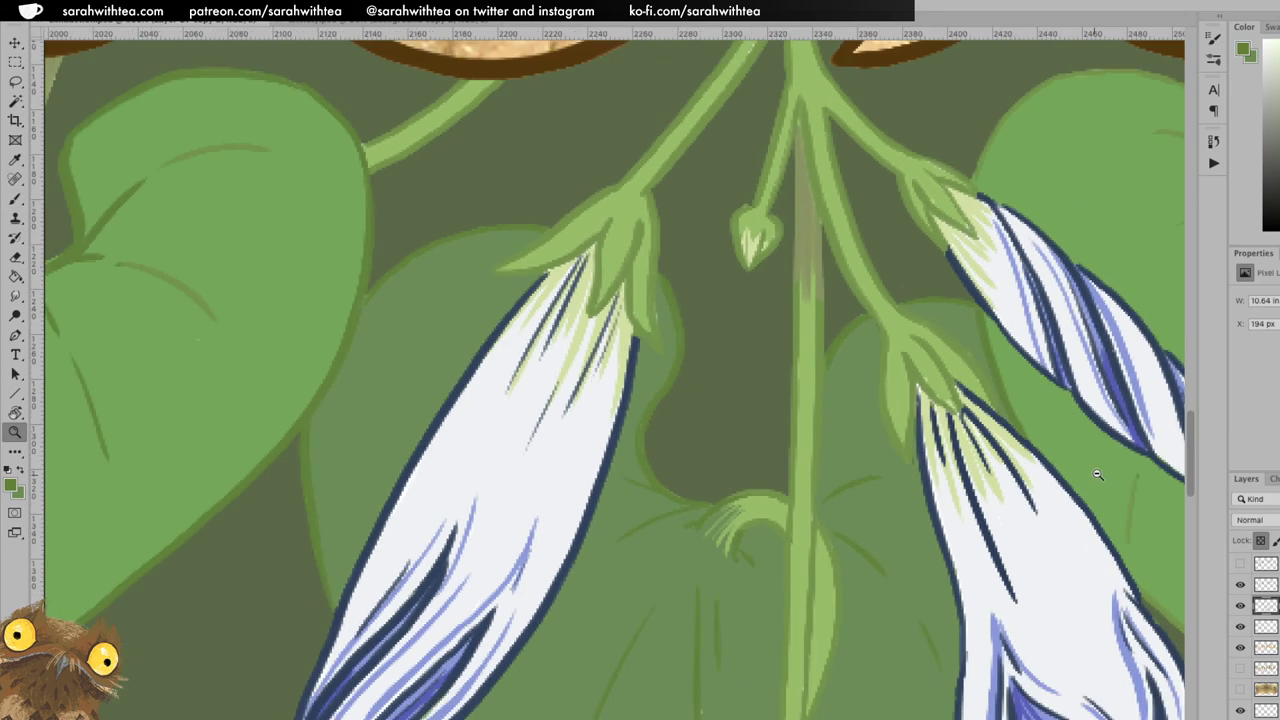
left_click_drag(1085, 478, 718, 468)
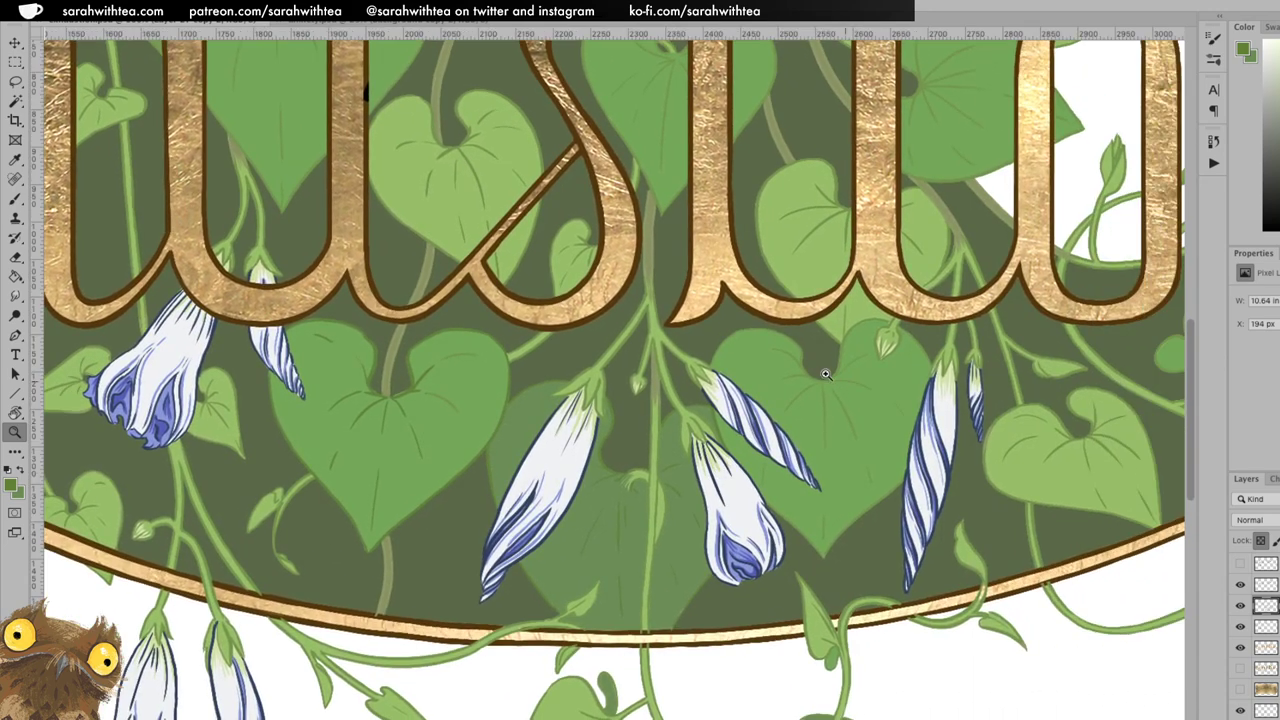
key("v")
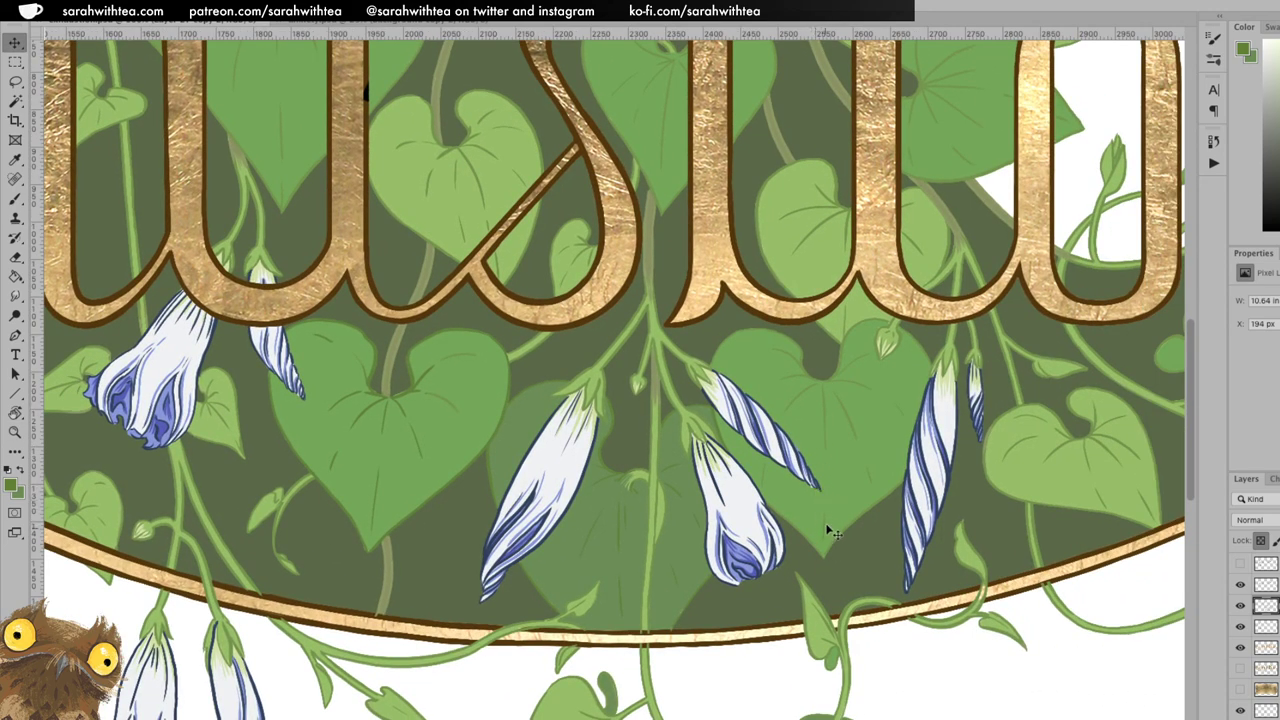
key("b")
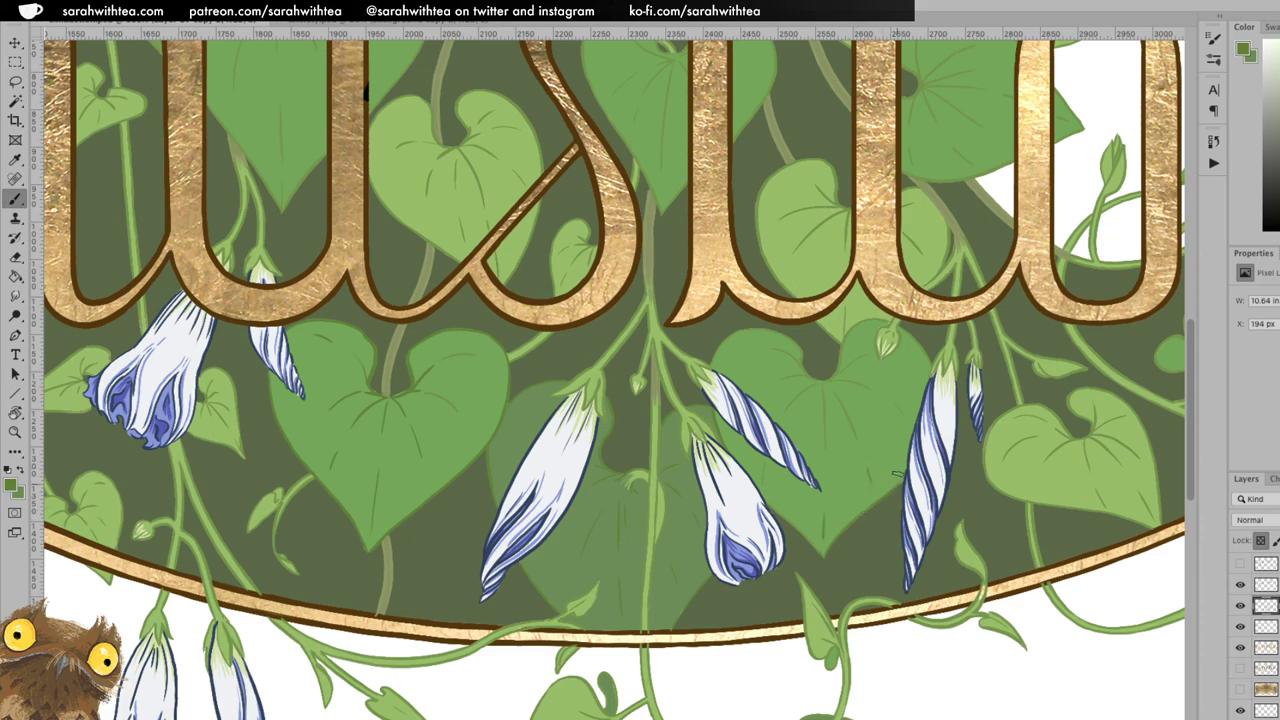
key("z")
left_click(917, 469)
left_click(917, 469)
key("b")
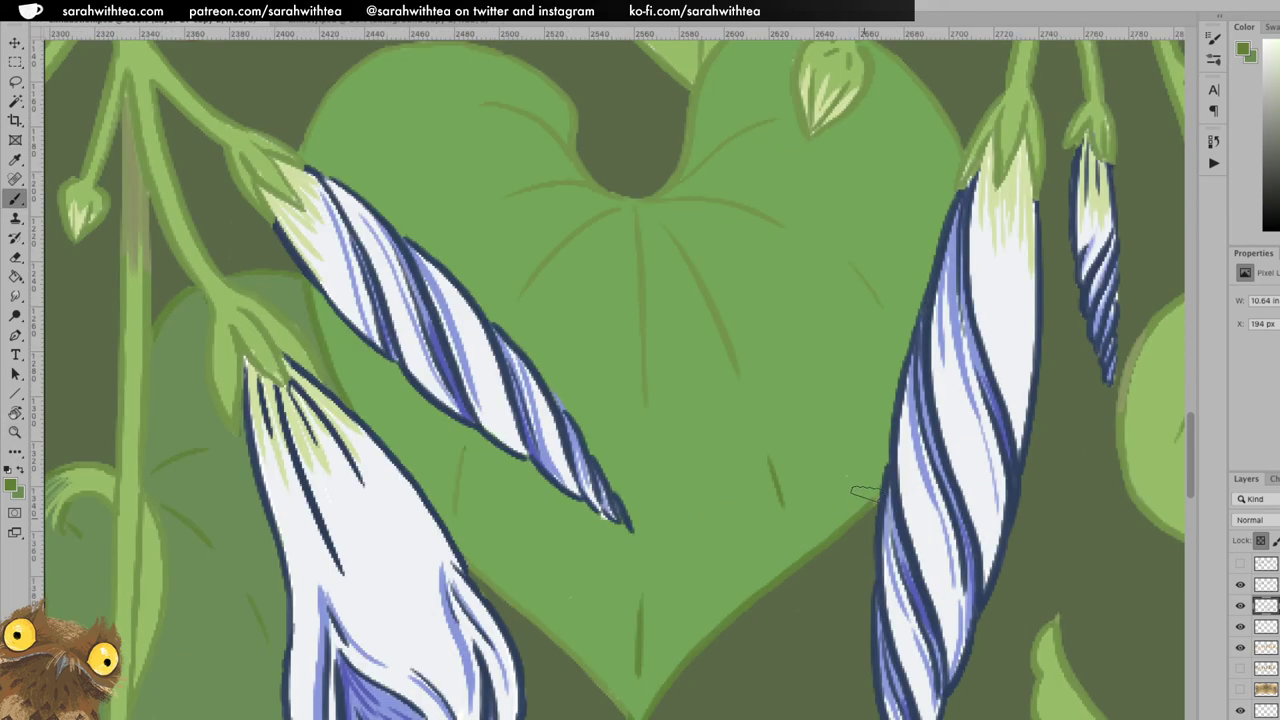
Recolour the remaining veins and the central notch of the leaf between the twisted buds in the darker green.
mouse_move(639, 212)
left_mouse_down()
mouse_move(642, 387)
mouse_move(542, 263)
mouse_move(529, 276)
mouse_move(511, 199)
left_mouse_up()
mouse_move(588, 174)
left_mouse_down()
mouse_move(558, 185)
mouse_move(544, 129)
mouse_move(488, 105)
left_mouse_up()
mouse_move(569, 98)
left_mouse_down()
mouse_move(586, 177)
mouse_move(657, 196)
mouse_move(693, 112)
left_mouse_up()
mouse_move(682, 178)
left_mouse_down()
mouse_move(745, 123)
mouse_move(775, 119)
left_mouse_up()
mouse_move(759, 207)
left_mouse_down()
mouse_move(699, 202)
mouse_move(778, 222)
left_mouse_up()
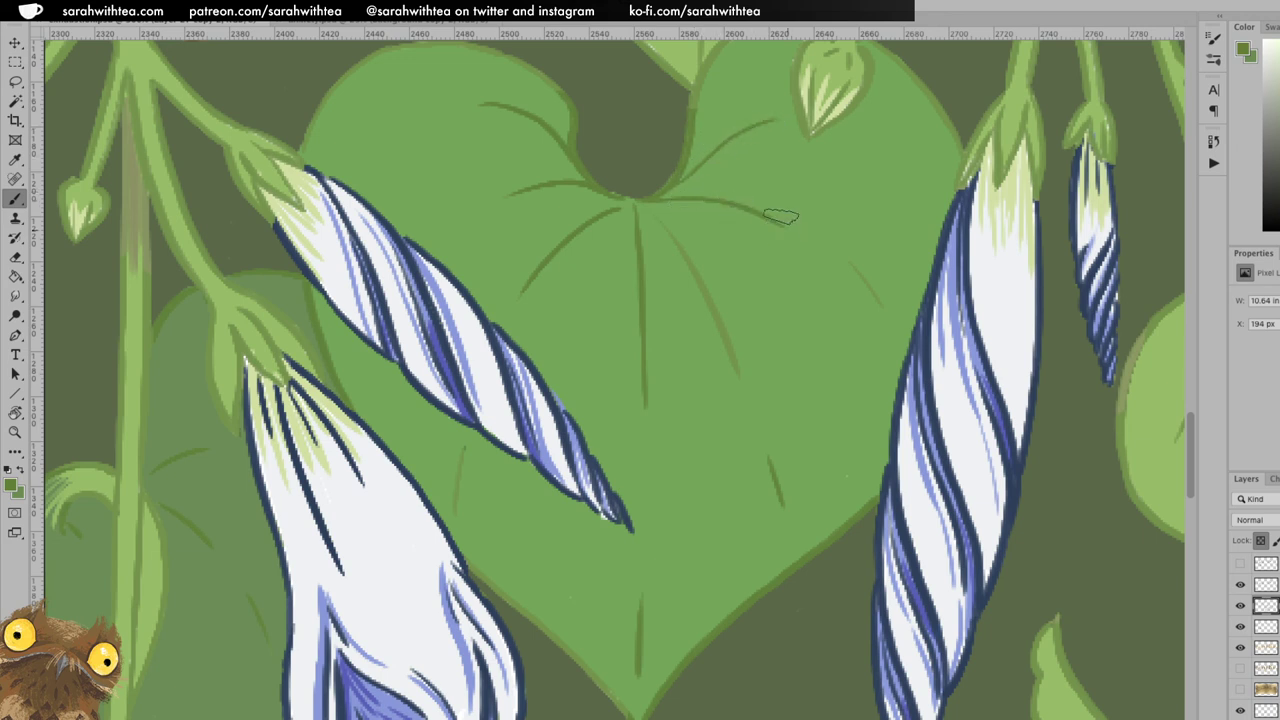
left_click_drag(661, 222, 739, 375)
left_click_drag(463, 450, 456, 511)
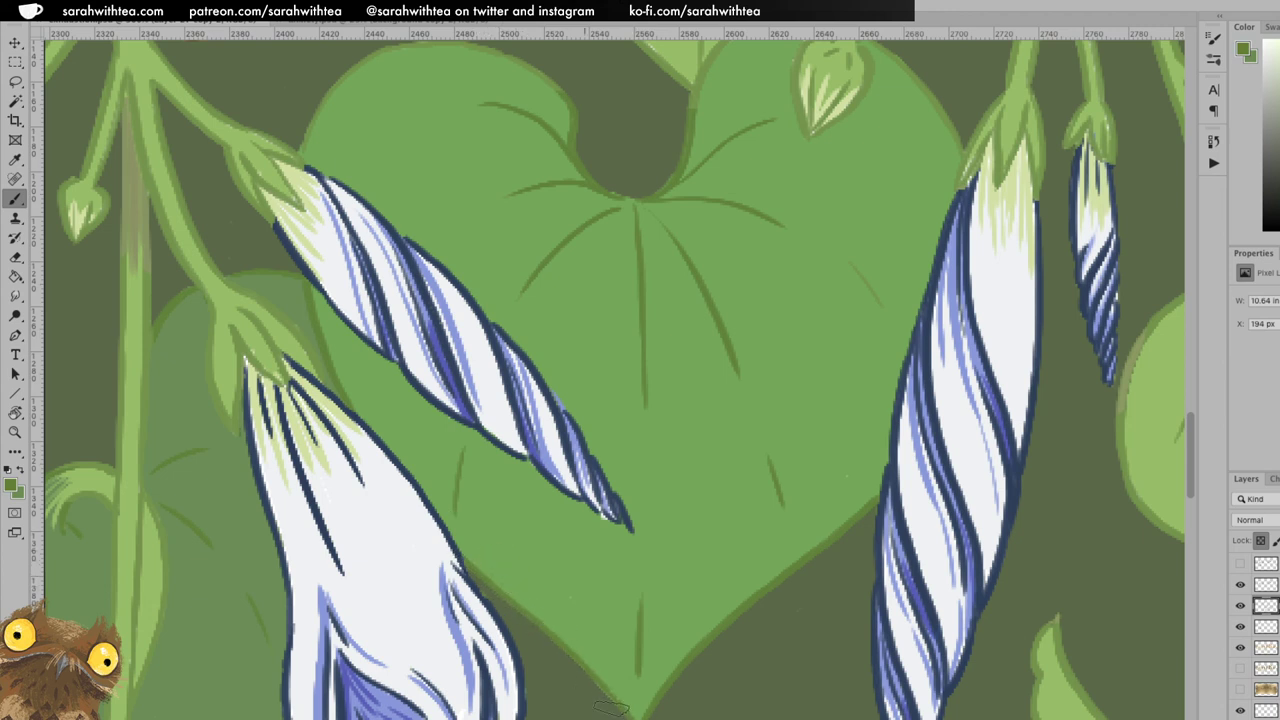
Sample the flowers' dark blue line colour as the spare swatch and recolour the leaf's upper outline in the darker green.
left_click(497, 600, "alt")
left_click(450, 540, "alt")
key("x")
mouse_move(596, 301)
left_mouse_down()
mouse_move(617, 406)
mouse_move(614, 486)
left_mouse_up()
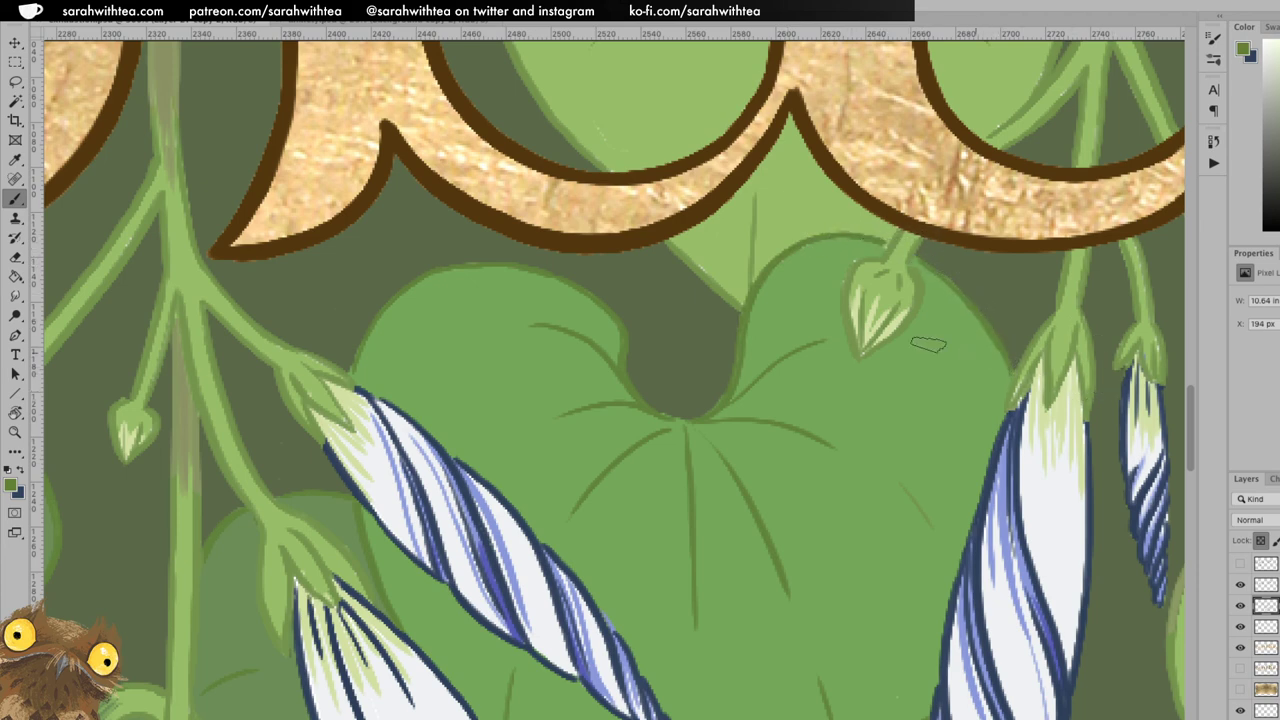
Recolour the outline of the small curled dark lobe on the long pale leaf hanging below the gold border in the darker green.
key("z")
left_click(820, 360, "alt")
left_click(820, 388, "alt")
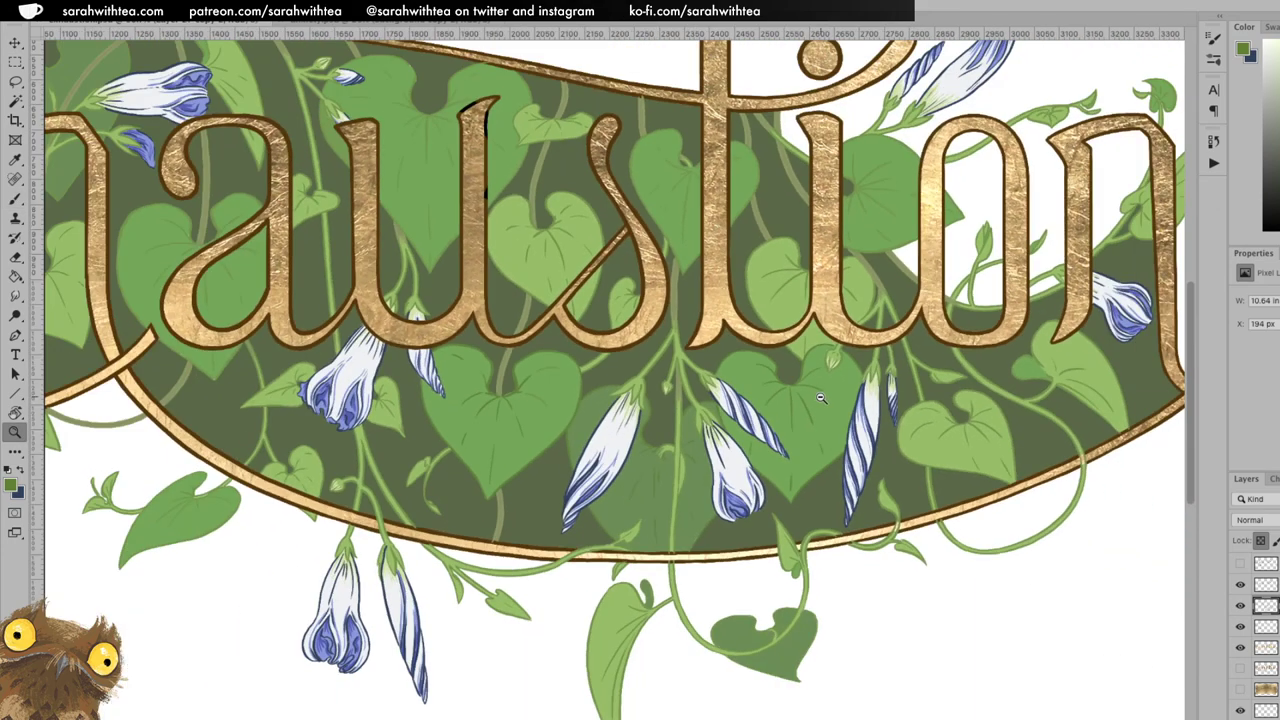
left_click(803, 676)
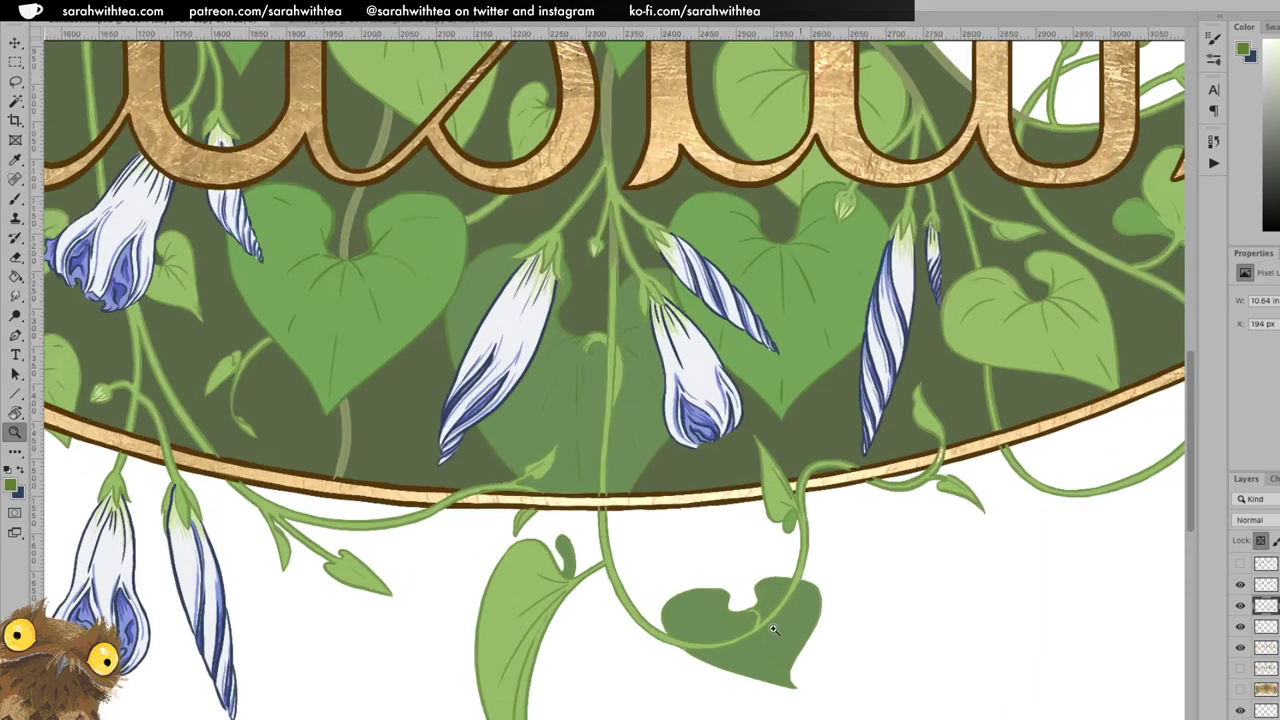
left_click(740, 655)
key("b")
left_click_drag(322, 404, 325, 473)
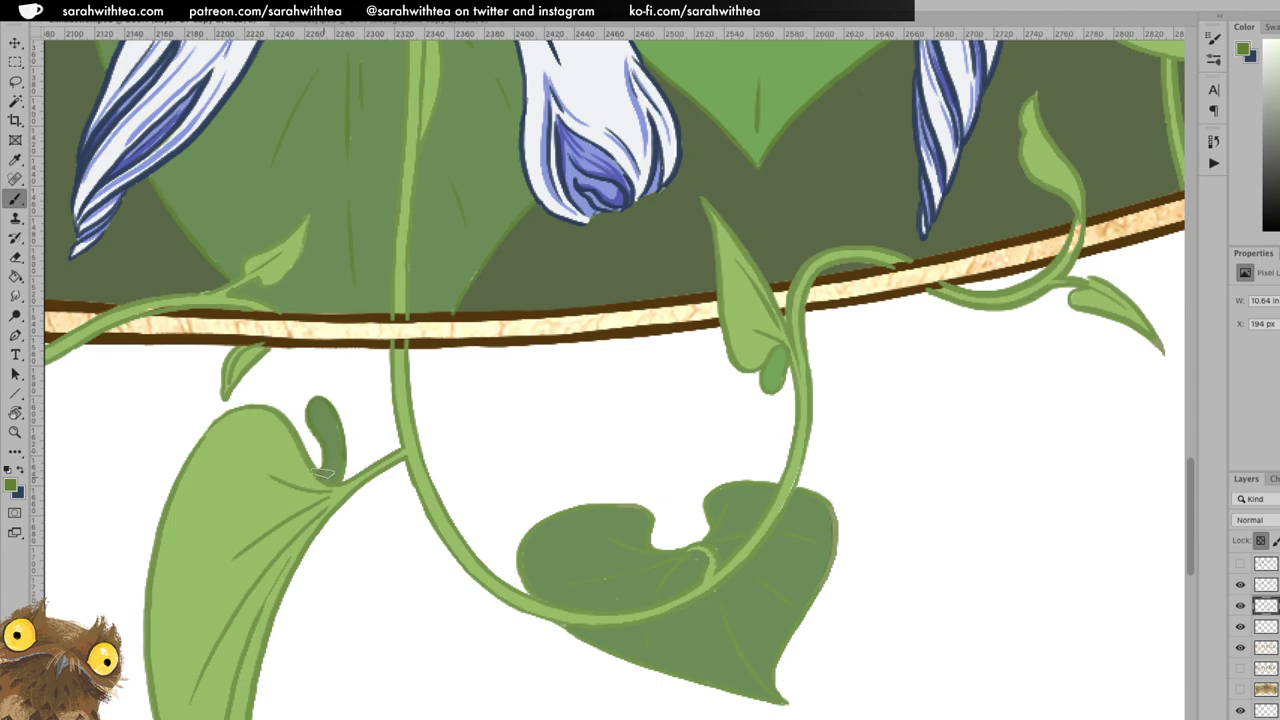
key("z")
left_click(360, 451)
key("b")
mouse_move(316, 471)
left_mouse_down()
mouse_move(289, 405)
mouse_move(304, 360)
mouse_move(334, 428)
left_mouse_up()
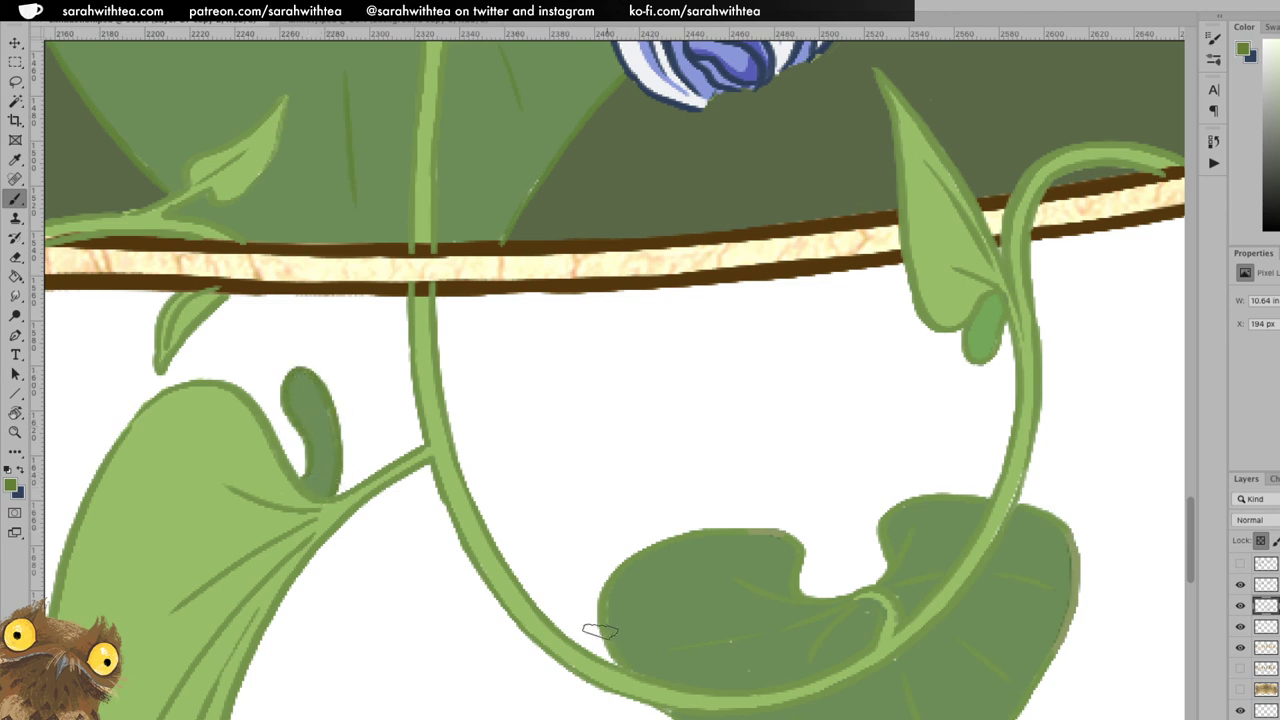
Recolour the outline and veins of the dark heart-shaped leaf hanging below the gold border in the darker green.
mouse_move(749, 530)
left_mouse_down()
mouse_move(800, 592)
mouse_move(746, 582)
left_mouse_up()
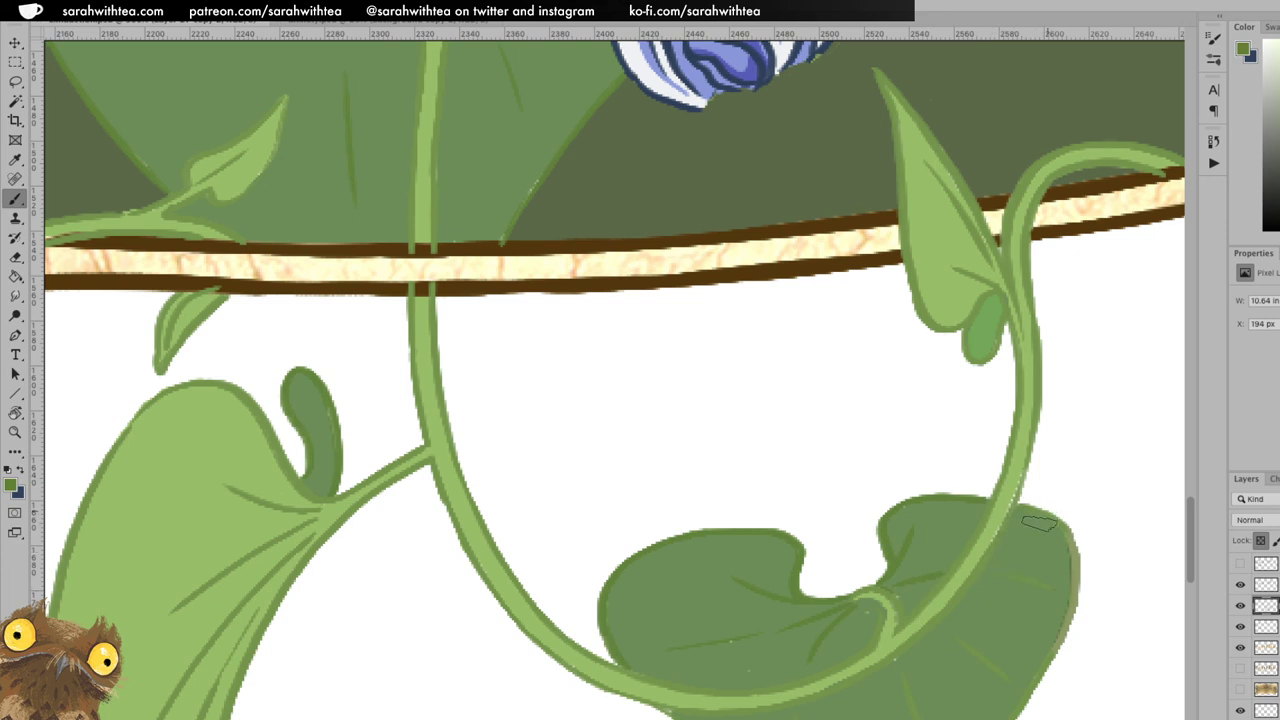
mouse_move(1050, 522)
left_mouse_down()
mouse_move(1064, 639)
mouse_move(883, 443)
mouse_move(827, 408)
left_mouse_up()
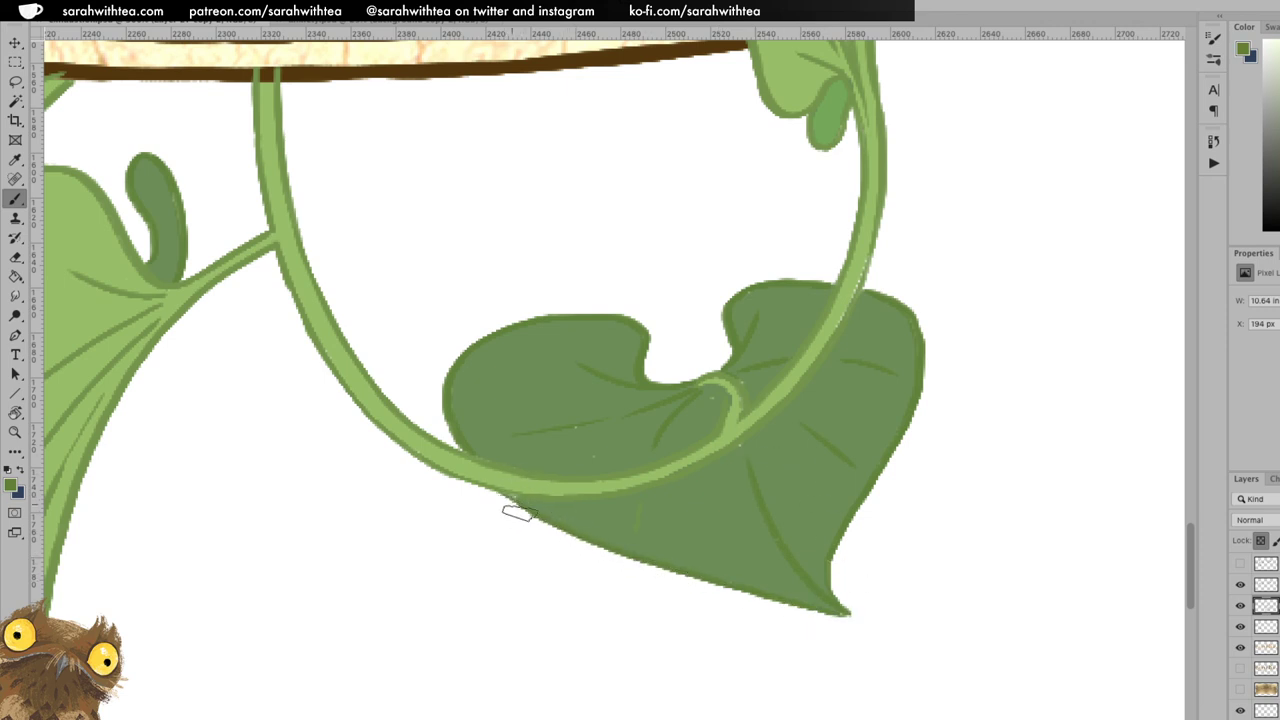
left_click_drag(906, 308, 881, 518)
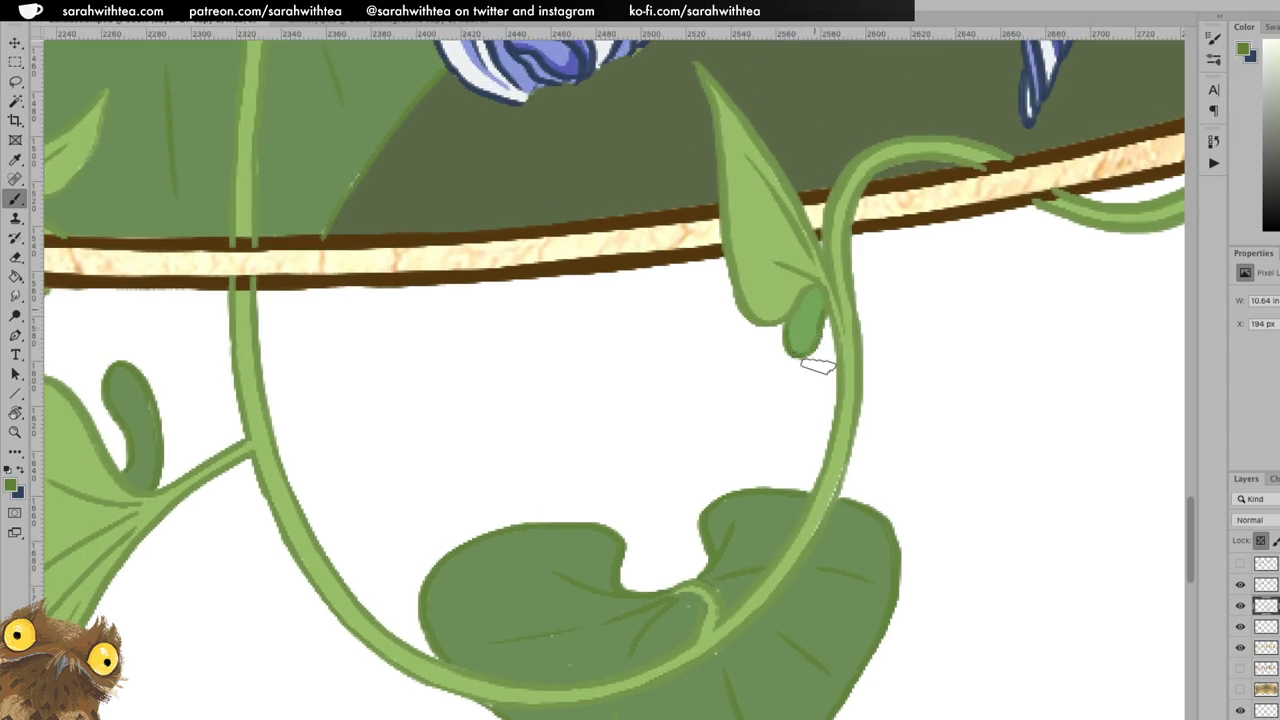
Recolour the tip, lower outline and central vein of the heart-shaped leaf behind the t in the darker green.
key("z")
left_click_drag(821, 412, 819, 426)
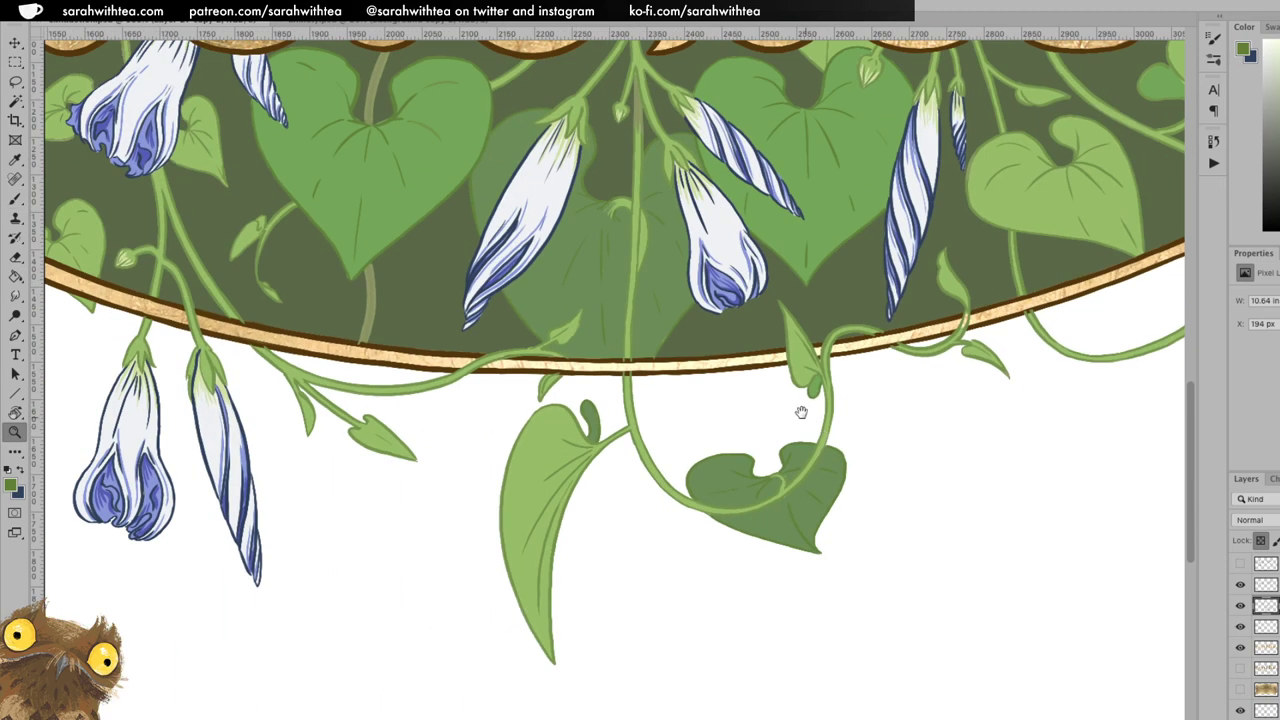
scroll(802, 415, "up", 6)
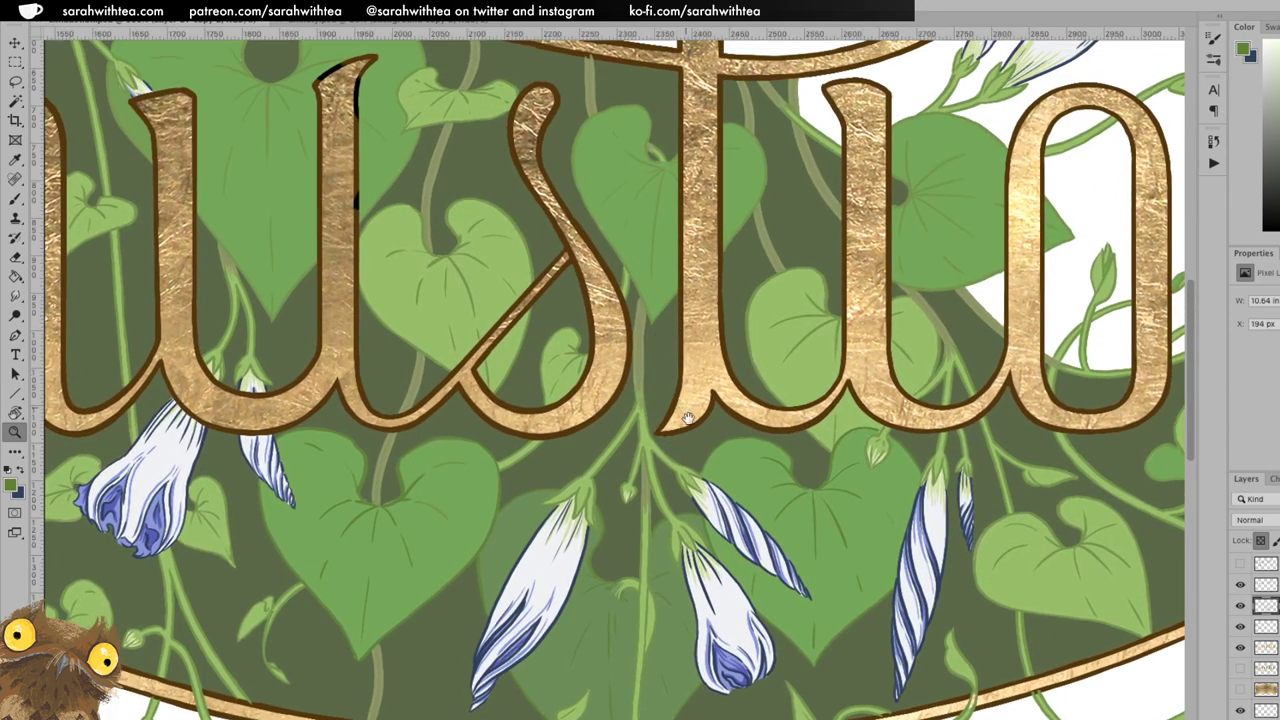
scroll(688, 266, "up", 6)
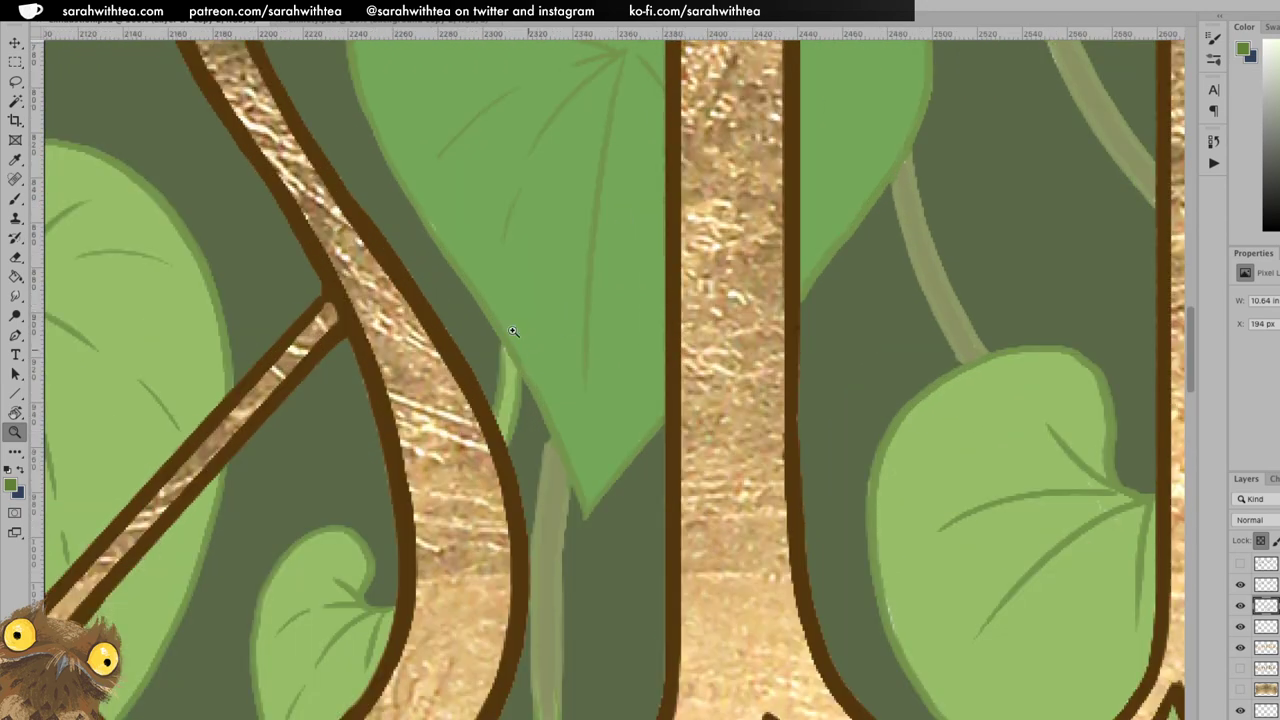
key("b")
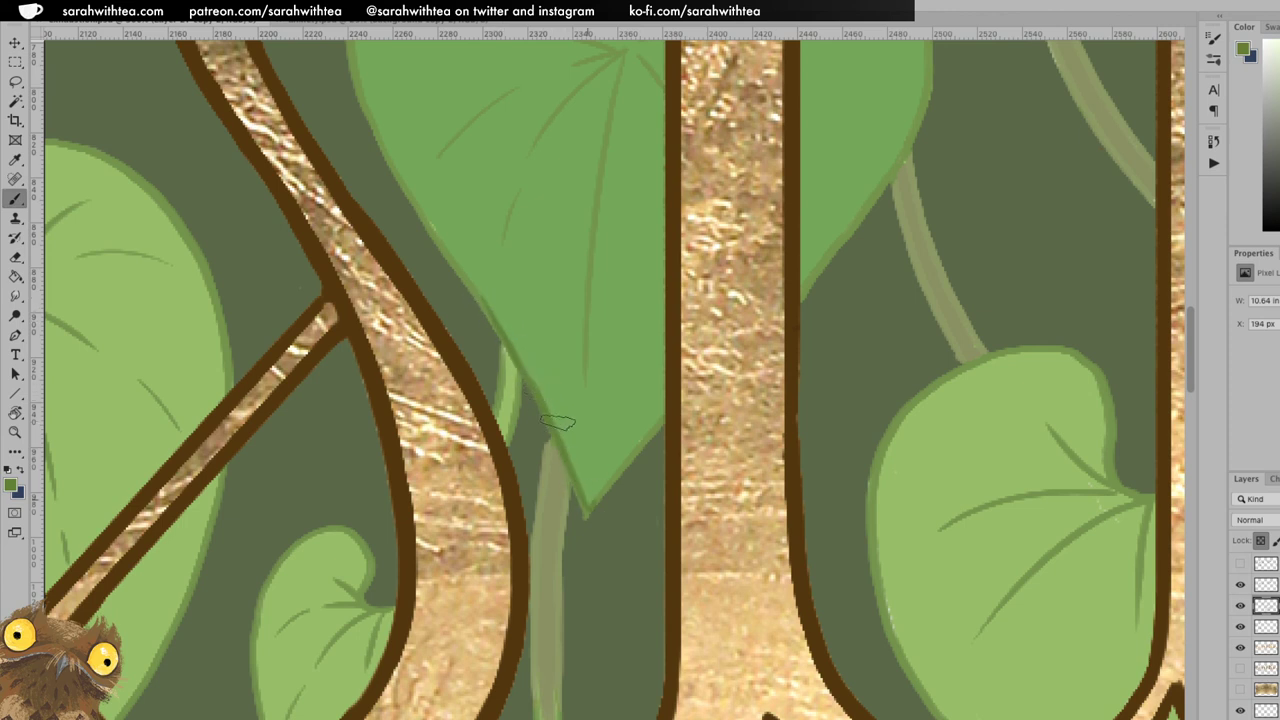
left_click_drag(593, 514, 643, 423)
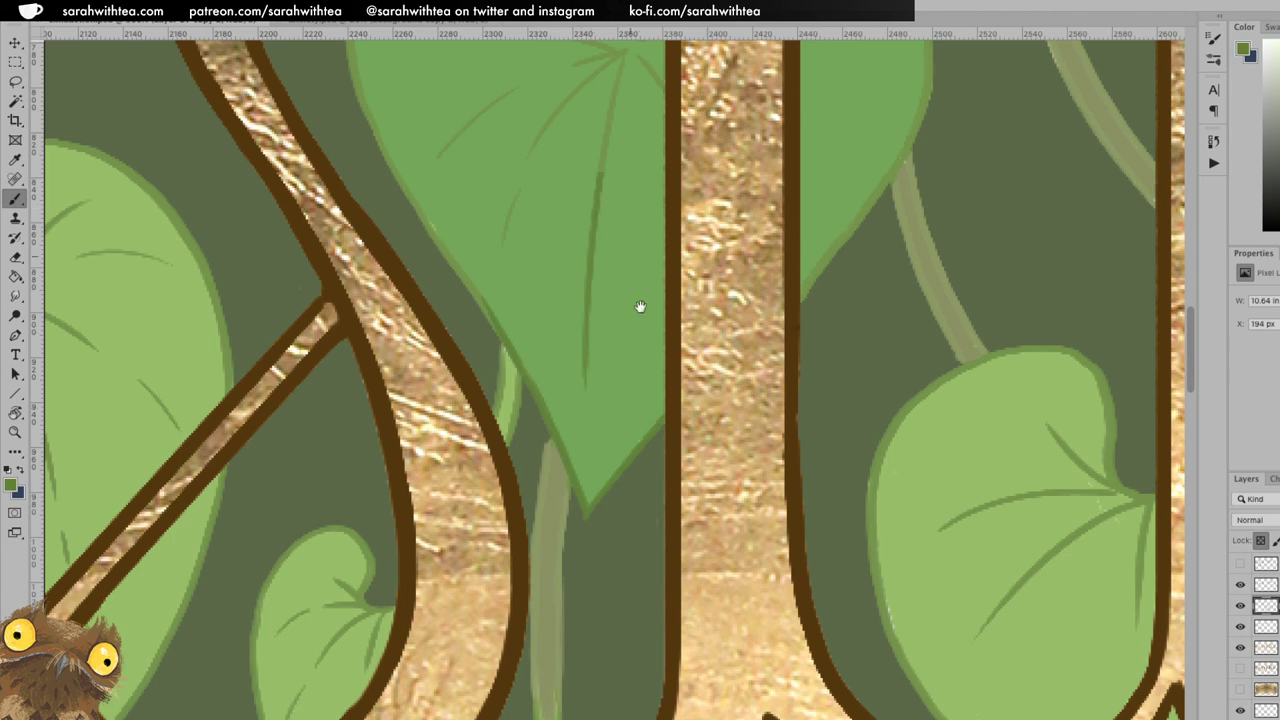
Recolour the upper outline and side veins of the leaf behind the t, on both sides of the stem, in the darker green.
left_click_drag(634, 286, 670, 472)
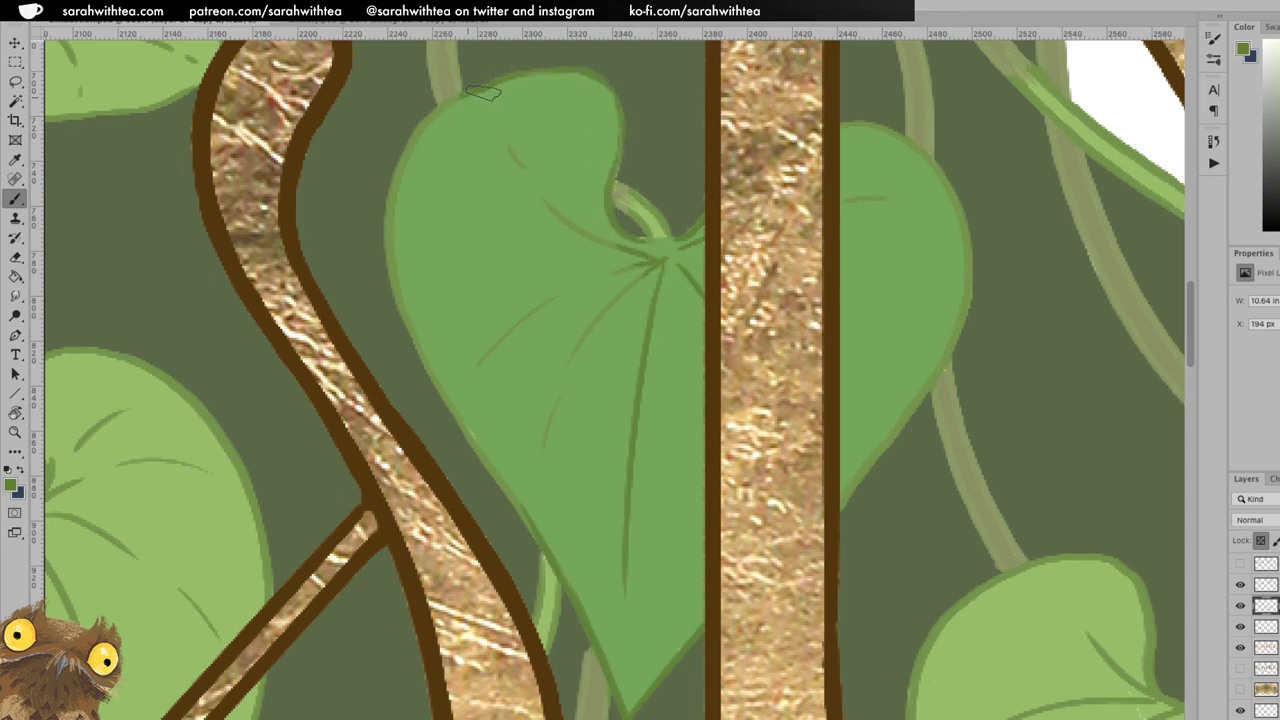
mouse_move(391, 214)
left_mouse_down()
mouse_move(396, 292)
mouse_move(431, 378)
mouse_move(548, 540)
left_mouse_up()
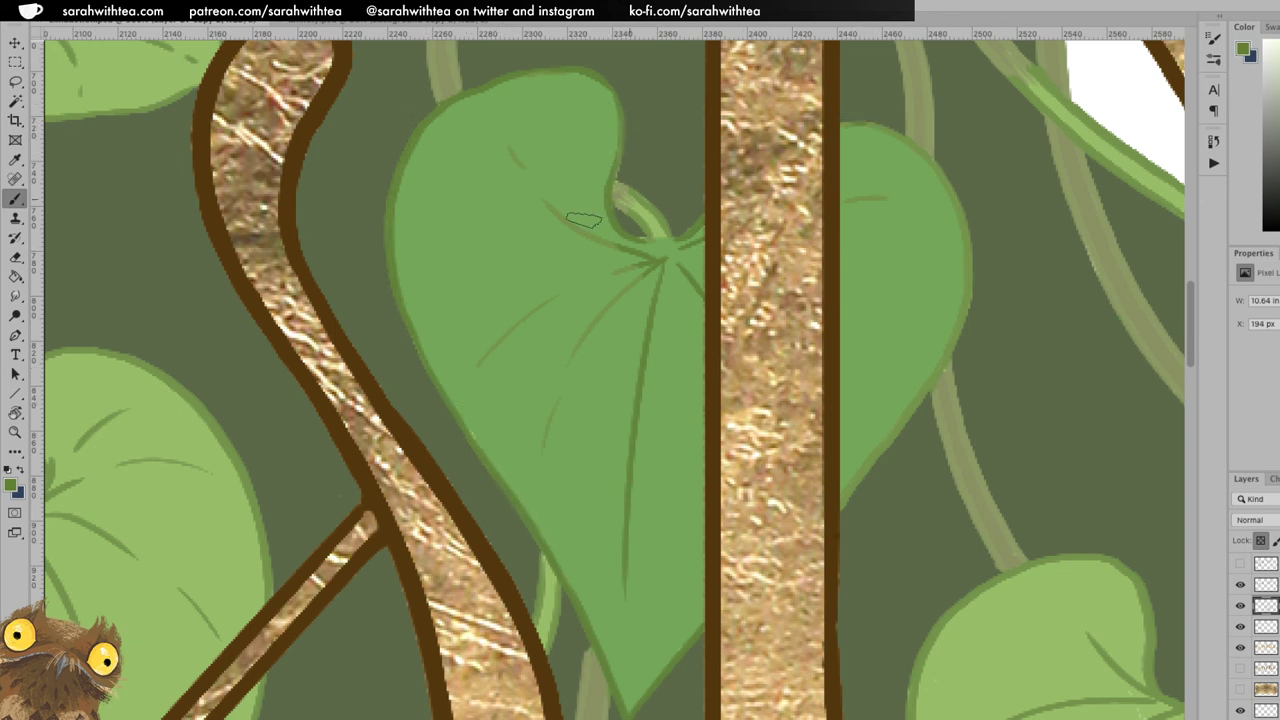
left_click_drag(611, 272, 631, 261)
left_click_drag(509, 148, 523, 167)
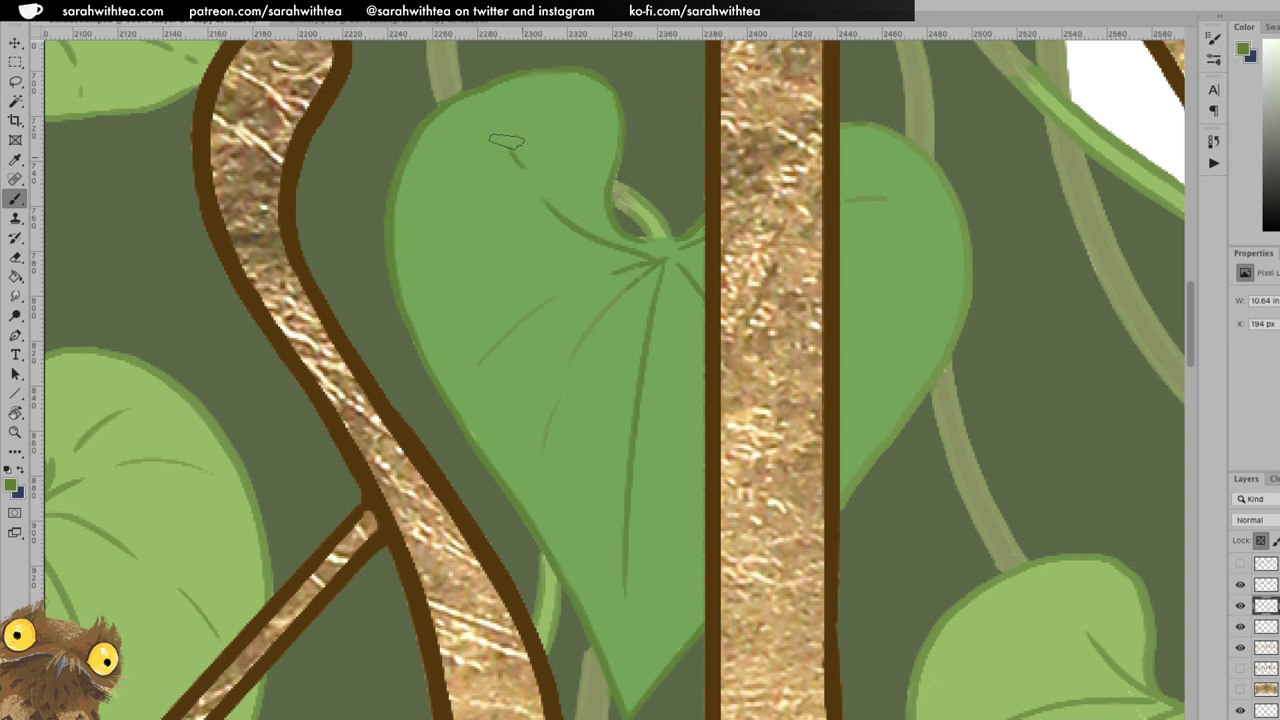
mouse_move(487, 355)
left_mouse_down()
mouse_move(530, 316)
mouse_move(572, 354)
left_mouse_up()
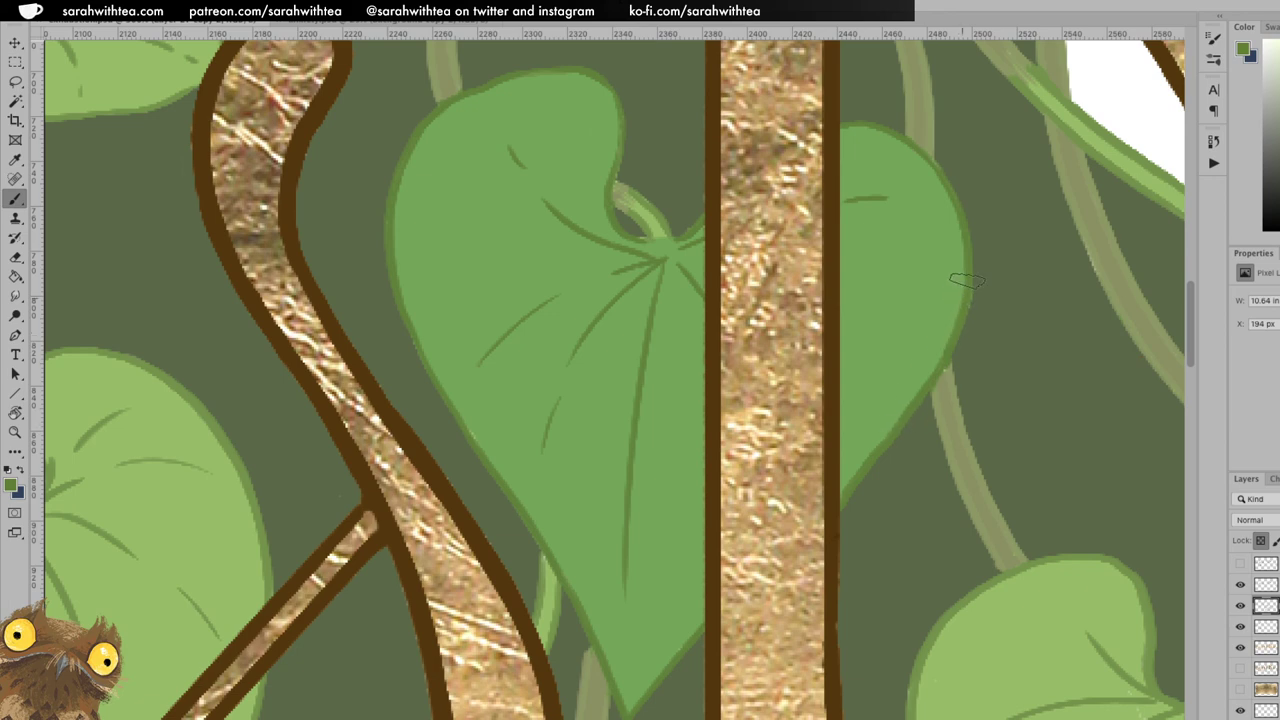
Recolour the edge and short vein of the large leaf showing between the u and the s in the darker green.
mouse_move(527, 325)
left_mouse_down()
mouse_move(609, 340)
mouse_move(989, 483)
mouse_move(1081, 558)
left_mouse_up()
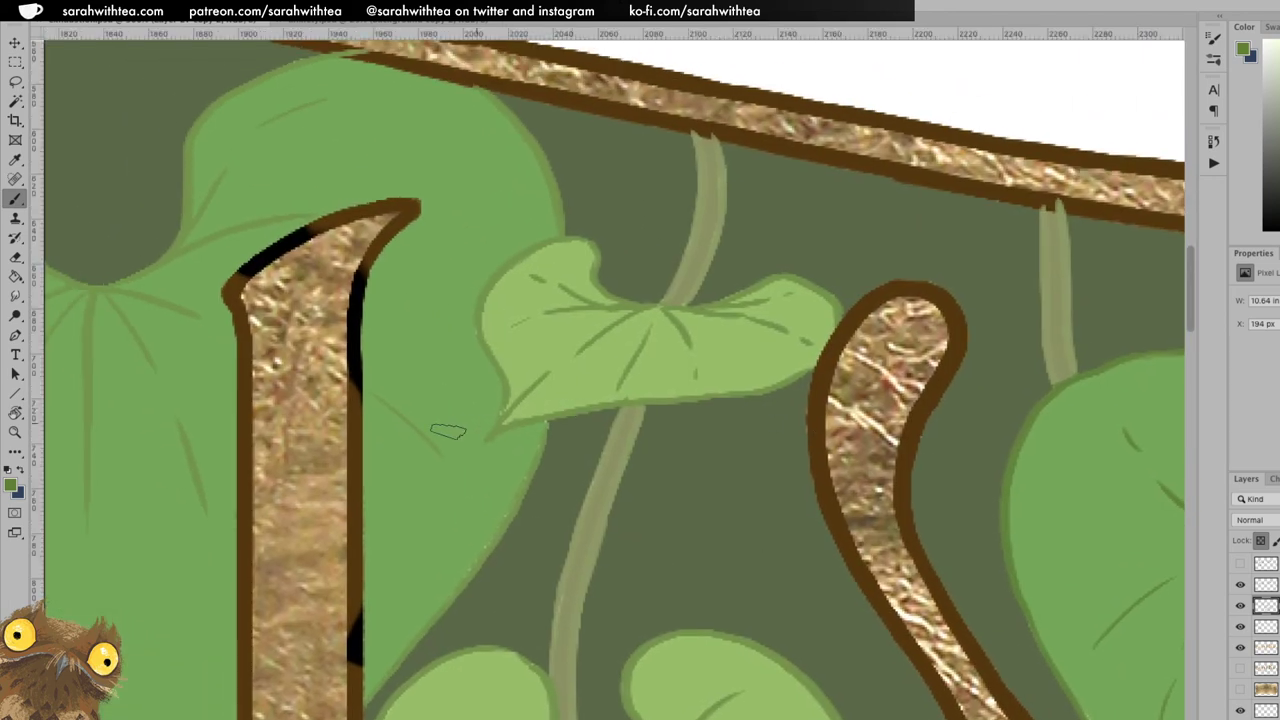
left_click_drag(451, 401, 509, 309)
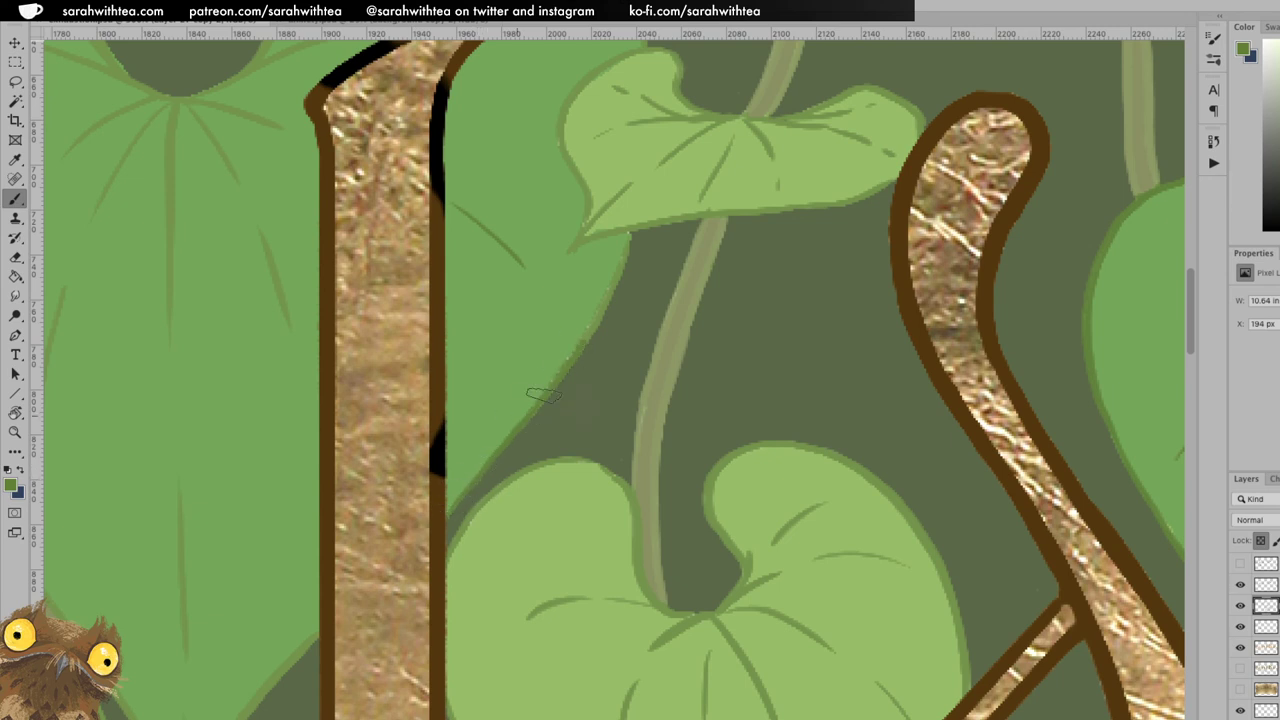
left_click_drag(623, 250, 646, 363)
Switch to the lettering outline layer and paint over the black patches on the u's second stem in dark brown.
left_click(1262, 626)
key("x")
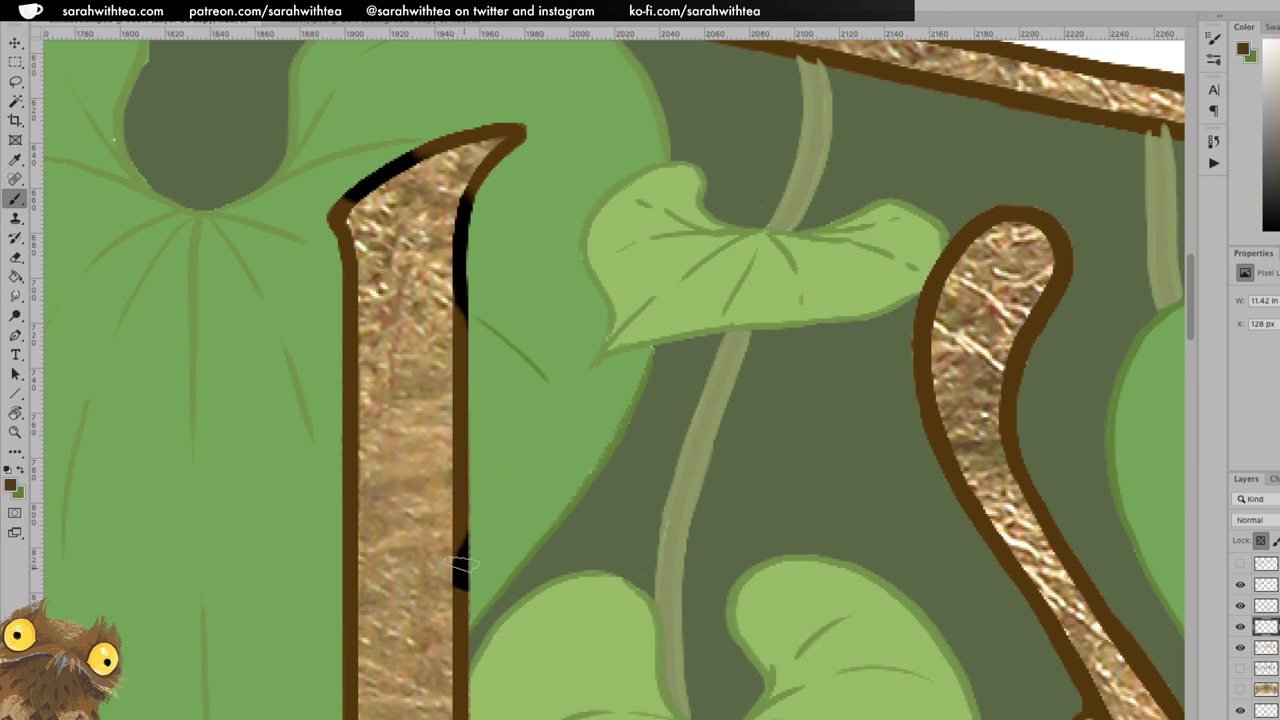
left_click(1262, 584)
mouse_move(463, 529)
left_mouse_down()
mouse_move(456, 606)
mouse_move(456, 422)
mouse_move(481, 202)
mouse_move(459, 241)
mouse_move(383, 168)
mouse_move(428, 140)
mouse_move(325, 211)
mouse_move(396, 182)
left_mouse_up()
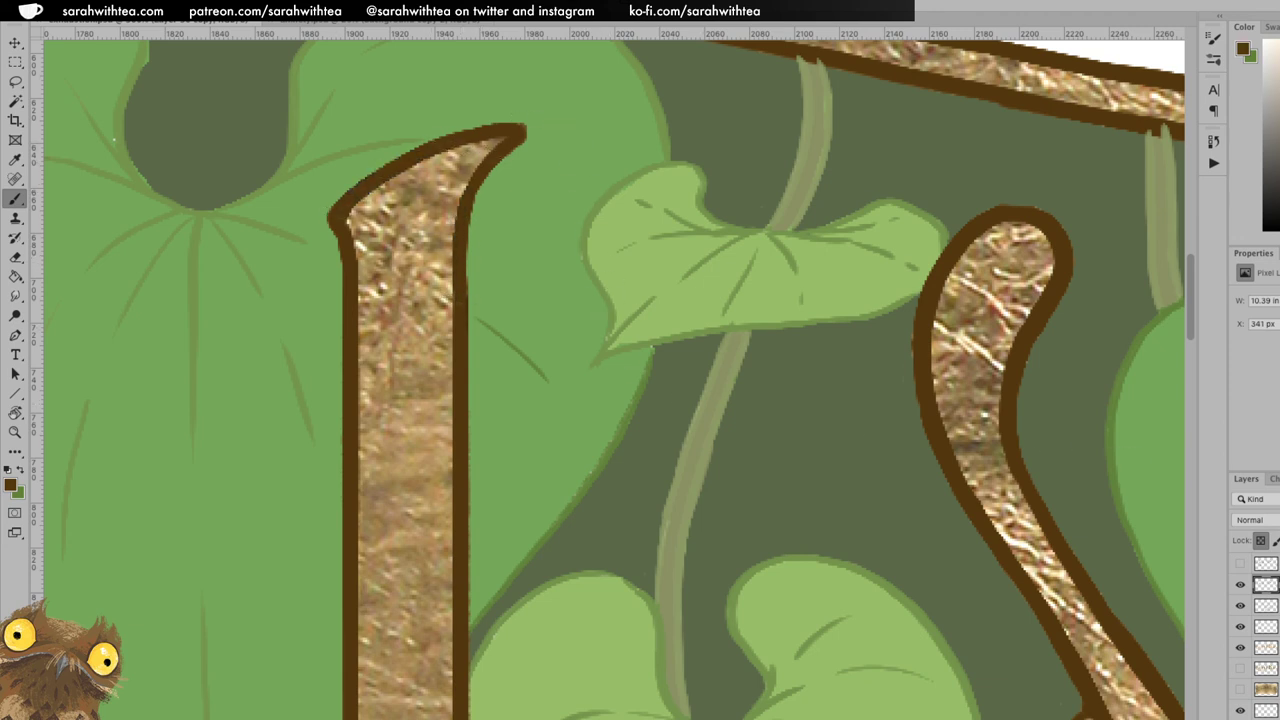
Switch to the leaf linework layer and recolour the notch edges and upper veins of the large leaf behind the u in green.
left_click(1265, 605)
key("x")
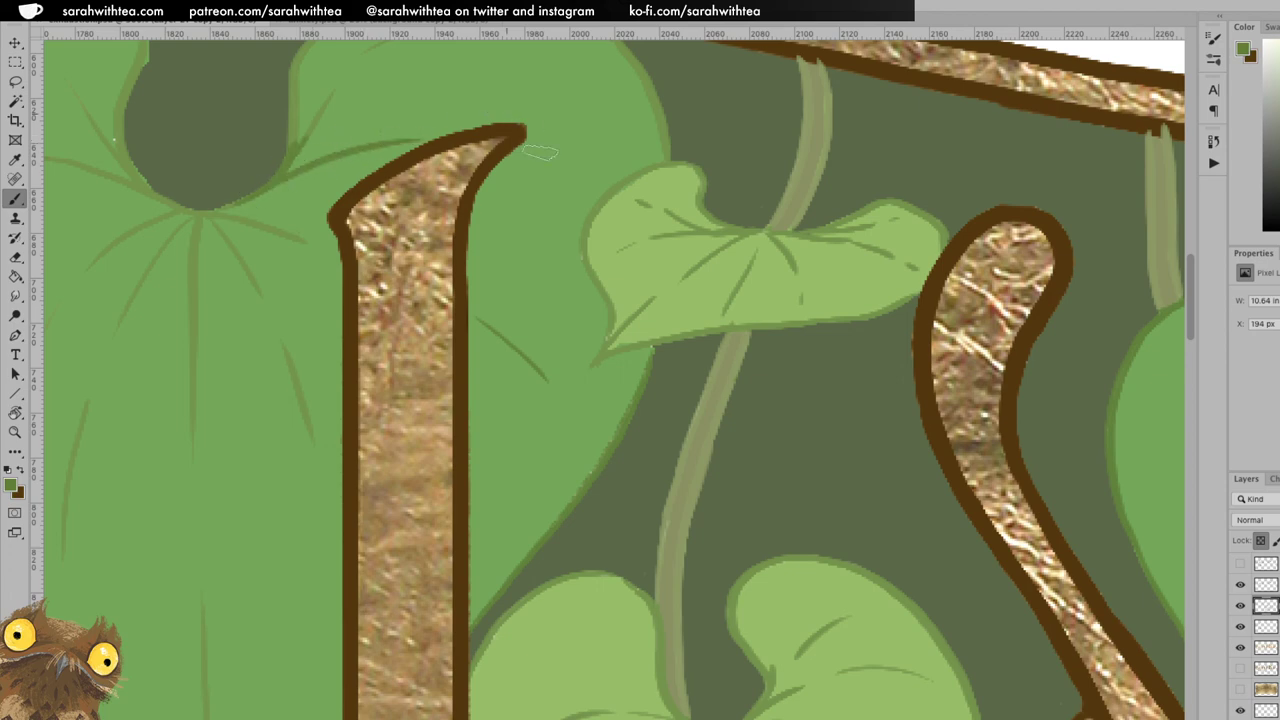
left_click_drag(577, 288, 656, 518)
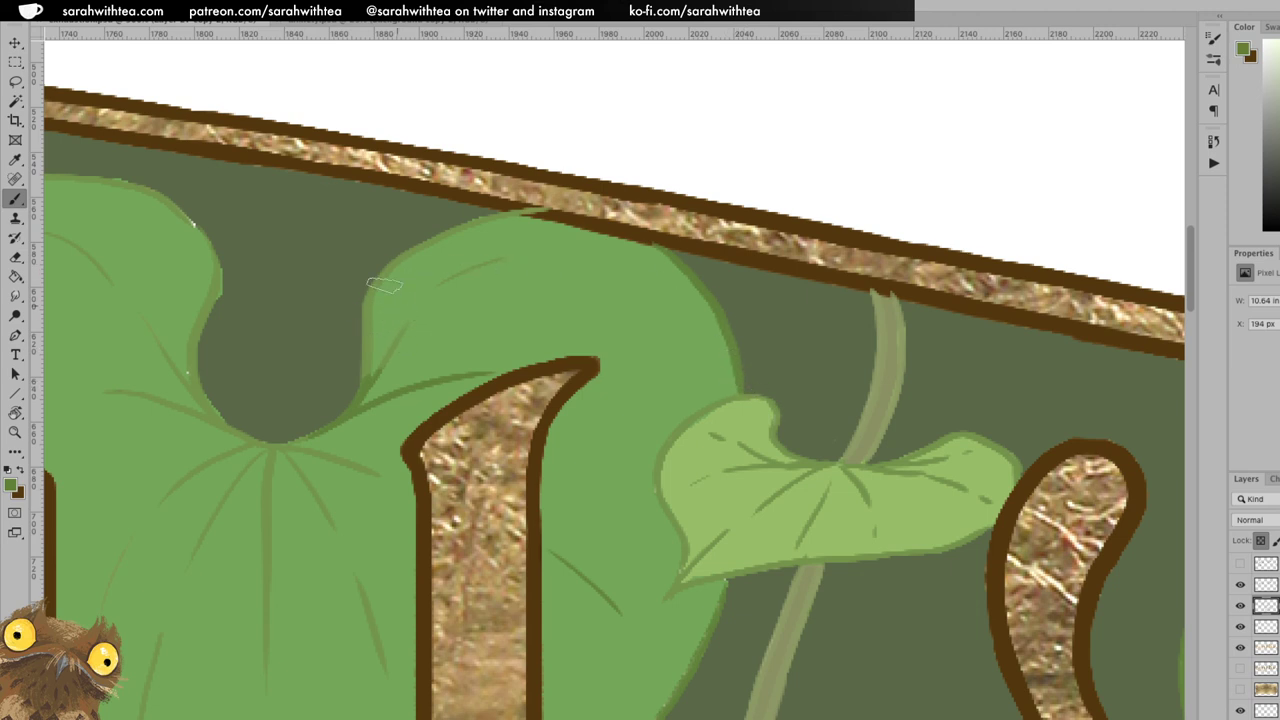
left_click_drag(343, 427, 381, 315)
left_click_drag(441, 284, 519, 255)
left_click_drag(378, 325, 517, 216)
mouse_move(214, 270)
left_mouse_down()
mouse_move(199, 422)
mouse_move(200, 361)
left_mouse_up()
left_click_drag(322, 502, 331, 522)
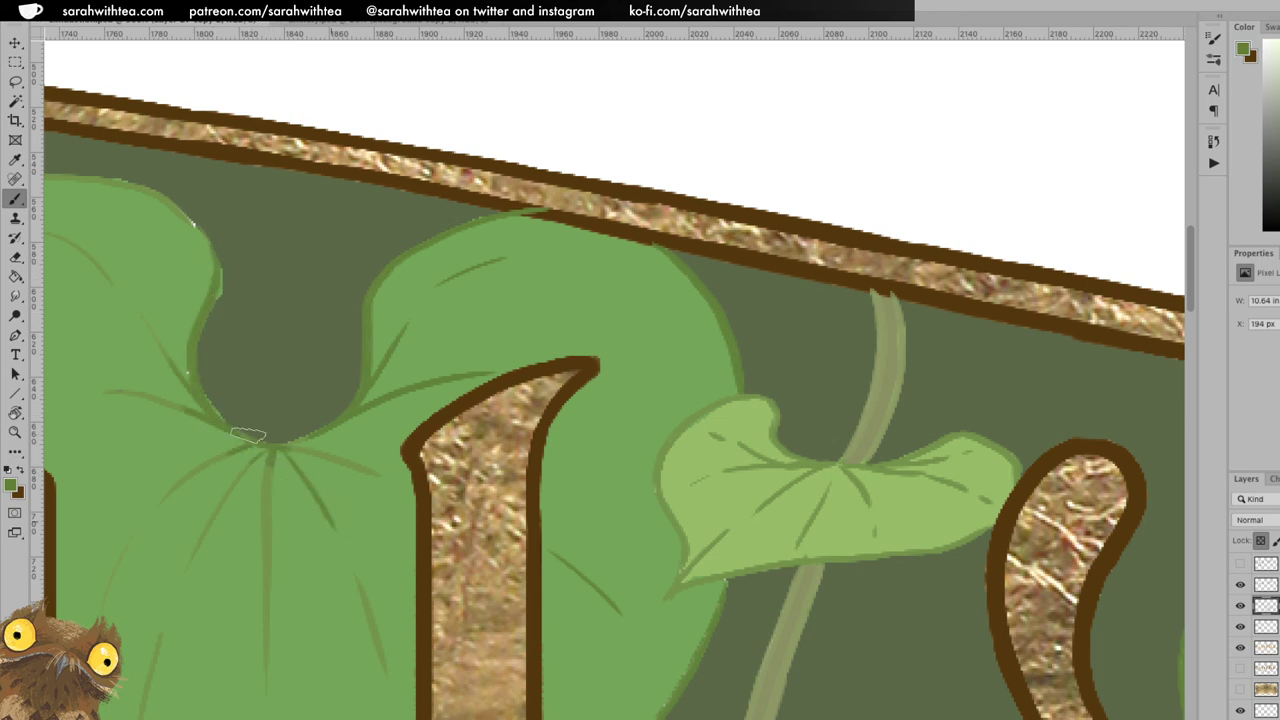
Recolour the upper central vein and the side veins beside the u's second stem in the darker green.
left_click_drag(262, 560, 268, 690)
left_click_drag(266, 500, 268, 606)
left_click_drag(358, 584, 382, 662)
mouse_move(294, 456)
left_mouse_down()
mouse_move(364, 483)
mouse_move(325, 451)
mouse_move(375, 472)
left_mouse_up()
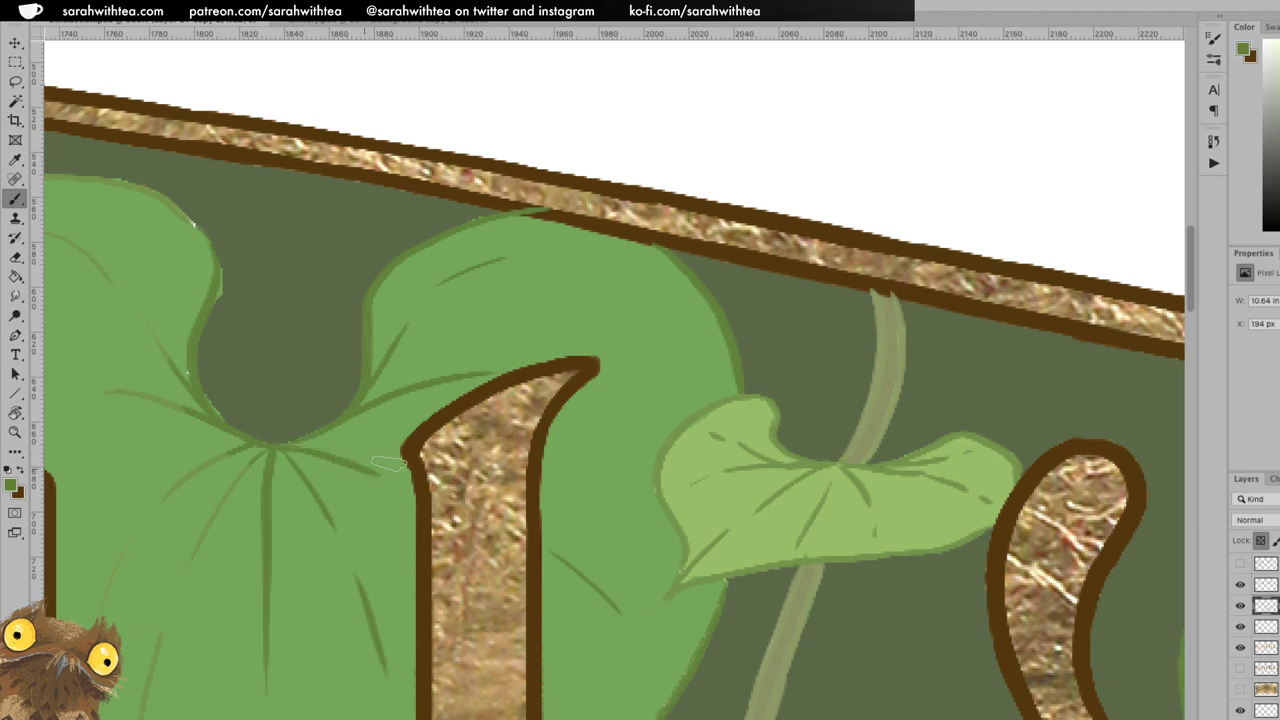
Recolour the veins and outline of the leaf's other lobe, around the u's first stem, in the darker green.
left_click_drag(503, 450, 697, 343)
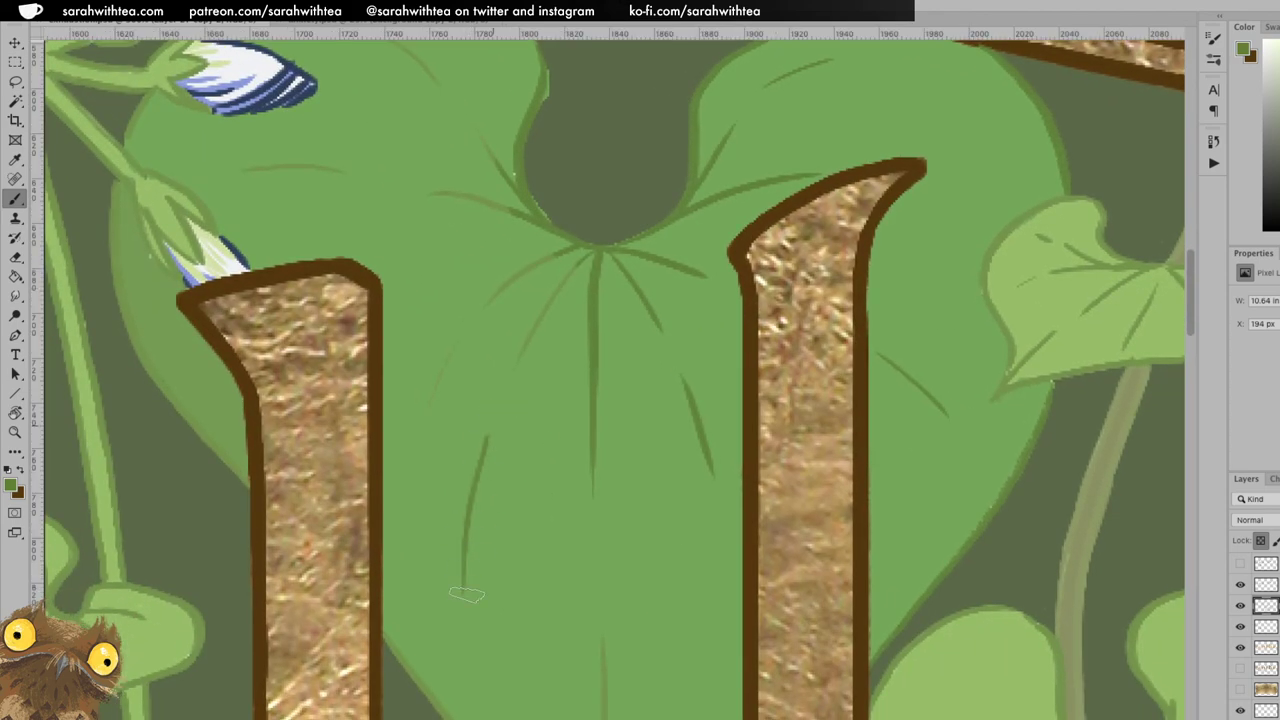
left_click_drag(585, 257, 494, 298)
mouse_move(432, 191)
left_mouse_down()
mouse_move(538, 231)
mouse_move(636, 419)
left_mouse_up()
mouse_move(350, 208)
left_mouse_down()
mouse_move(450, 183)
mouse_move(587, 183)
mouse_move(640, 220)
left_mouse_up()
left_click_drag(476, 224, 546, 266)
left_click_drag(456, 364, 372, 361)
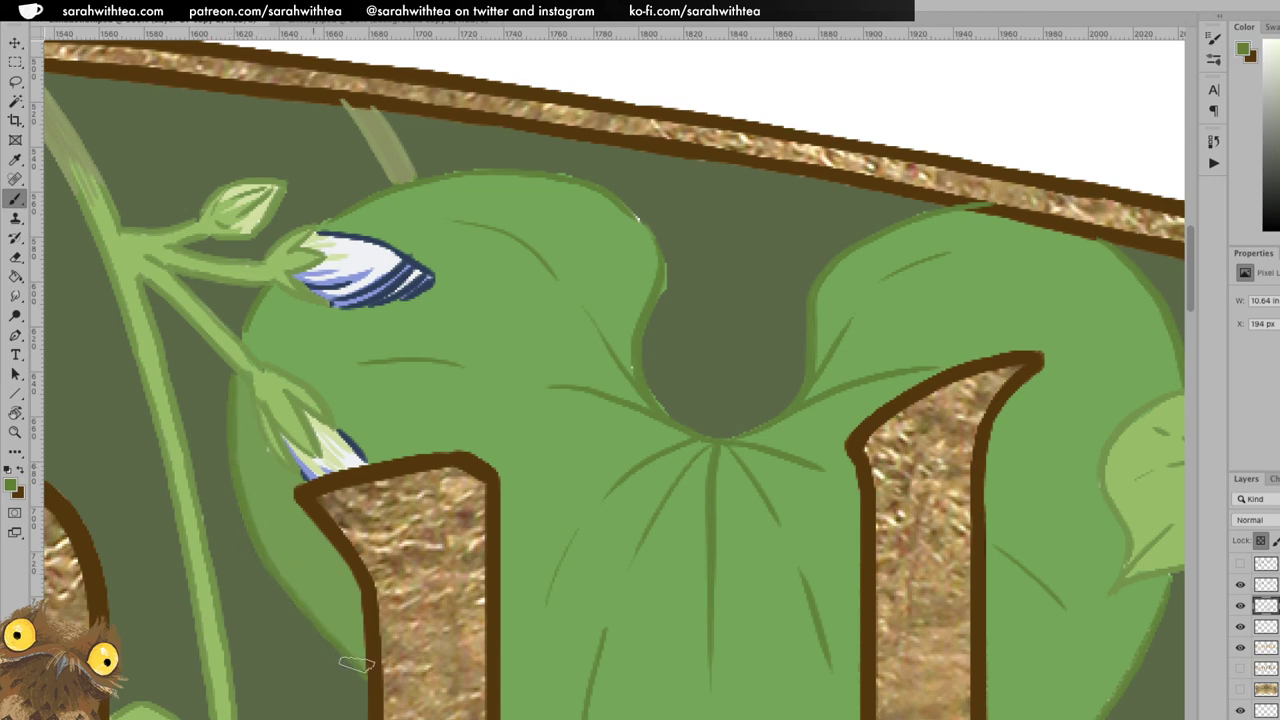
Recolour the lower central vein, lower edges and pointed tip of the large leaf behind the u in the darker green.
scroll(390, 628, "down", 8)
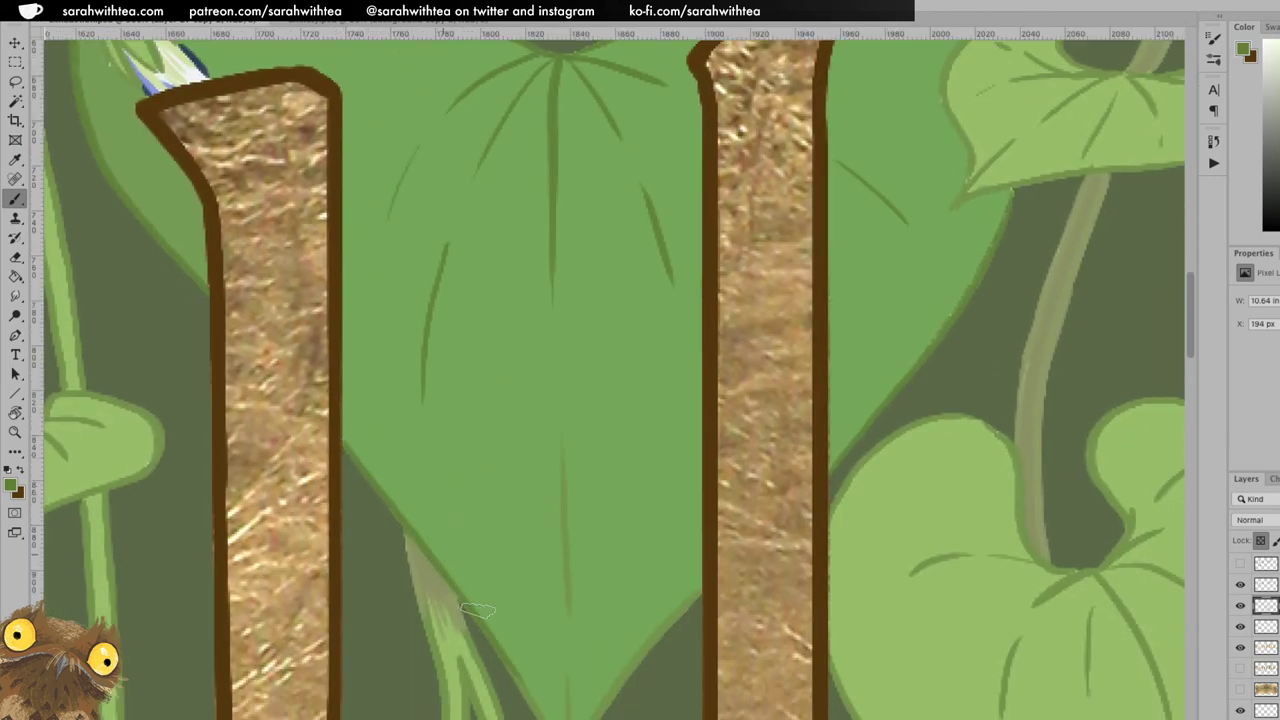
left_click_drag(566, 598, 515, 443)
left_click_drag(512, 294, 520, 472)
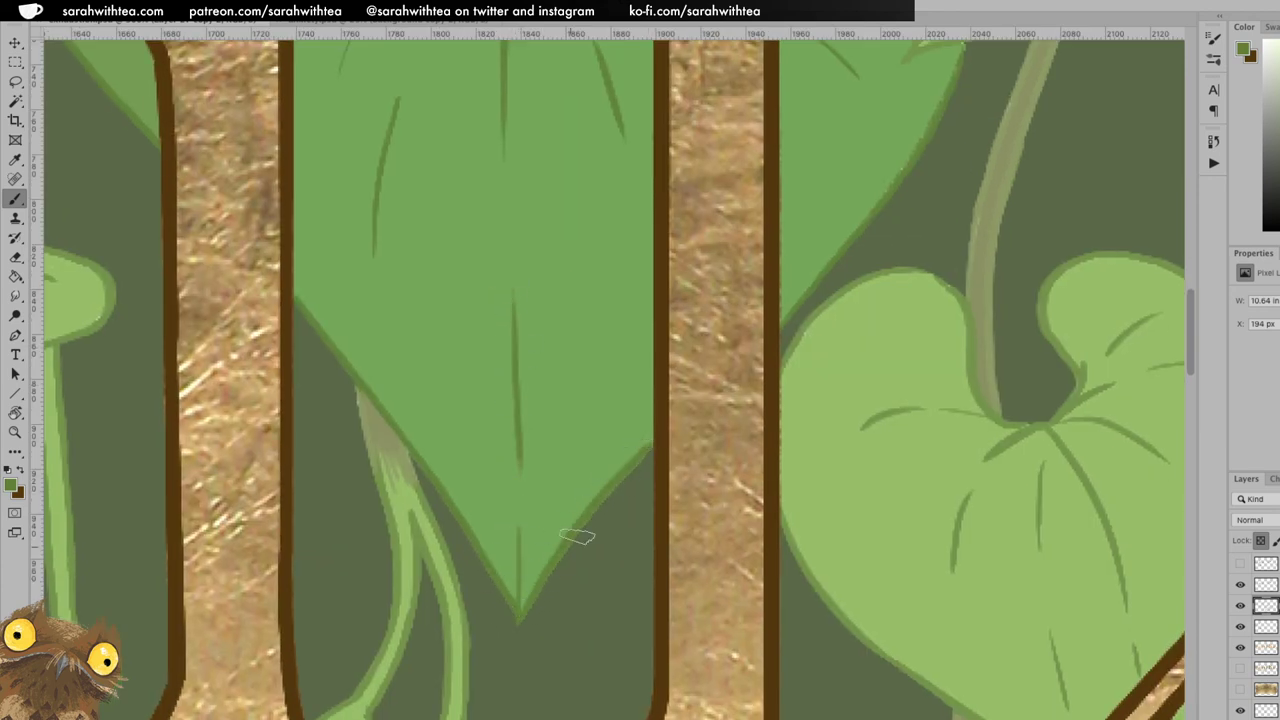
key("z")
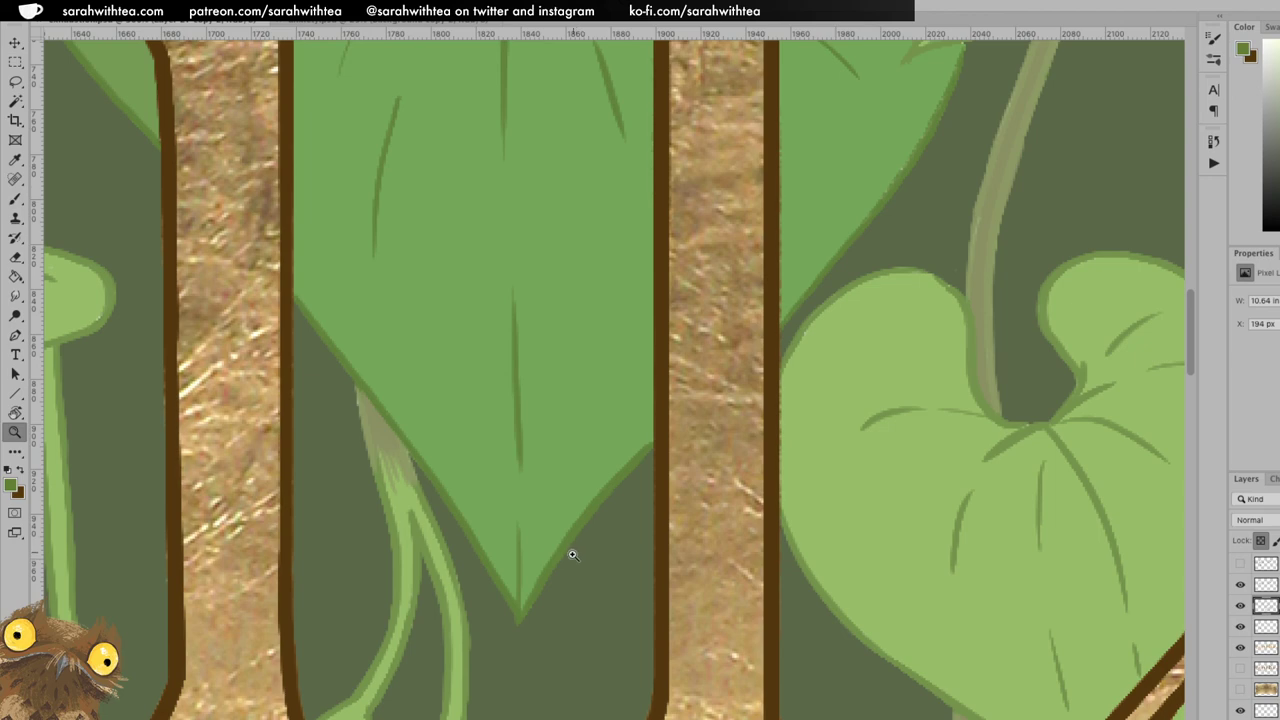
left_click(575, 553, "alt")
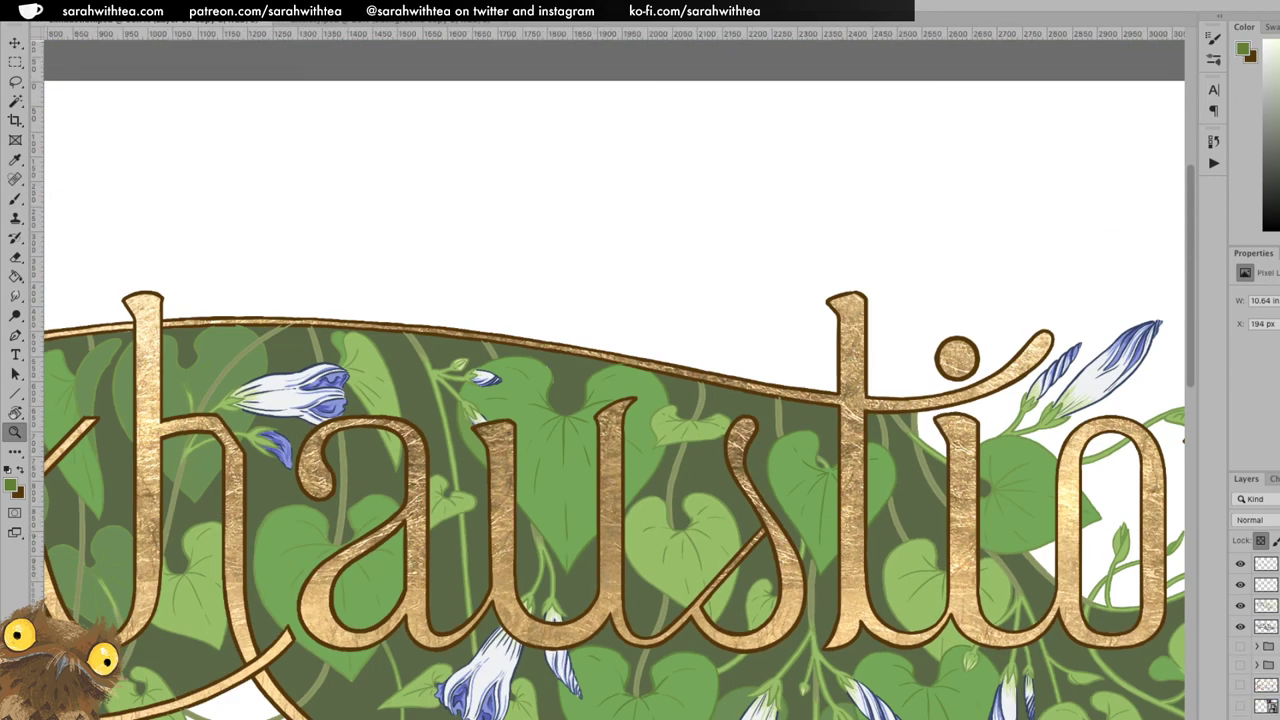
scroll(1255, 636, "down", 4)
left_click(1268, 668)
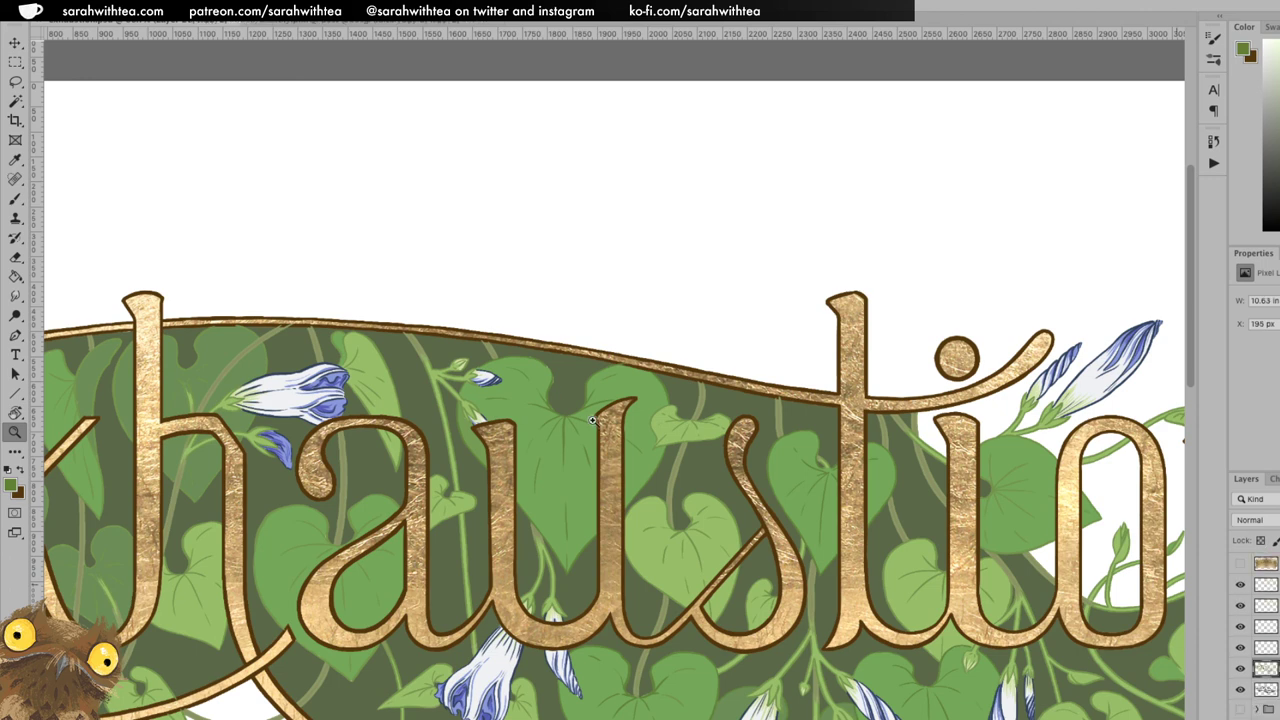
key("e")
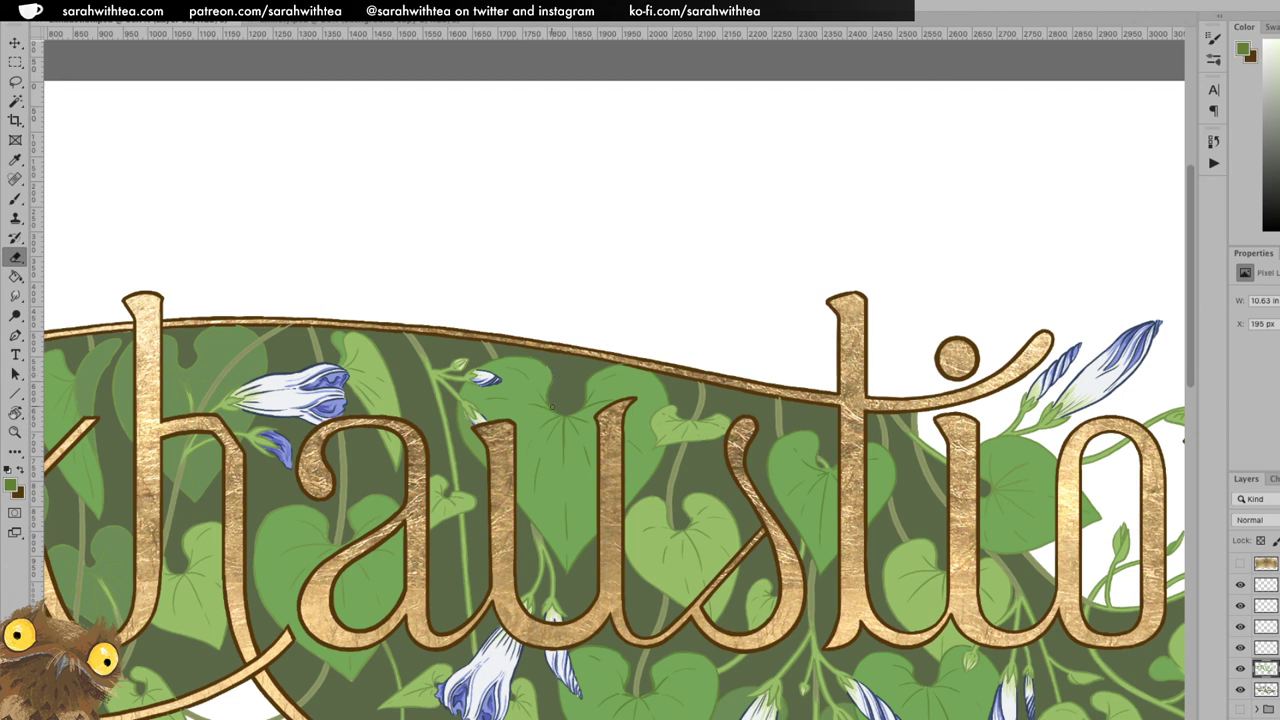
key("b")
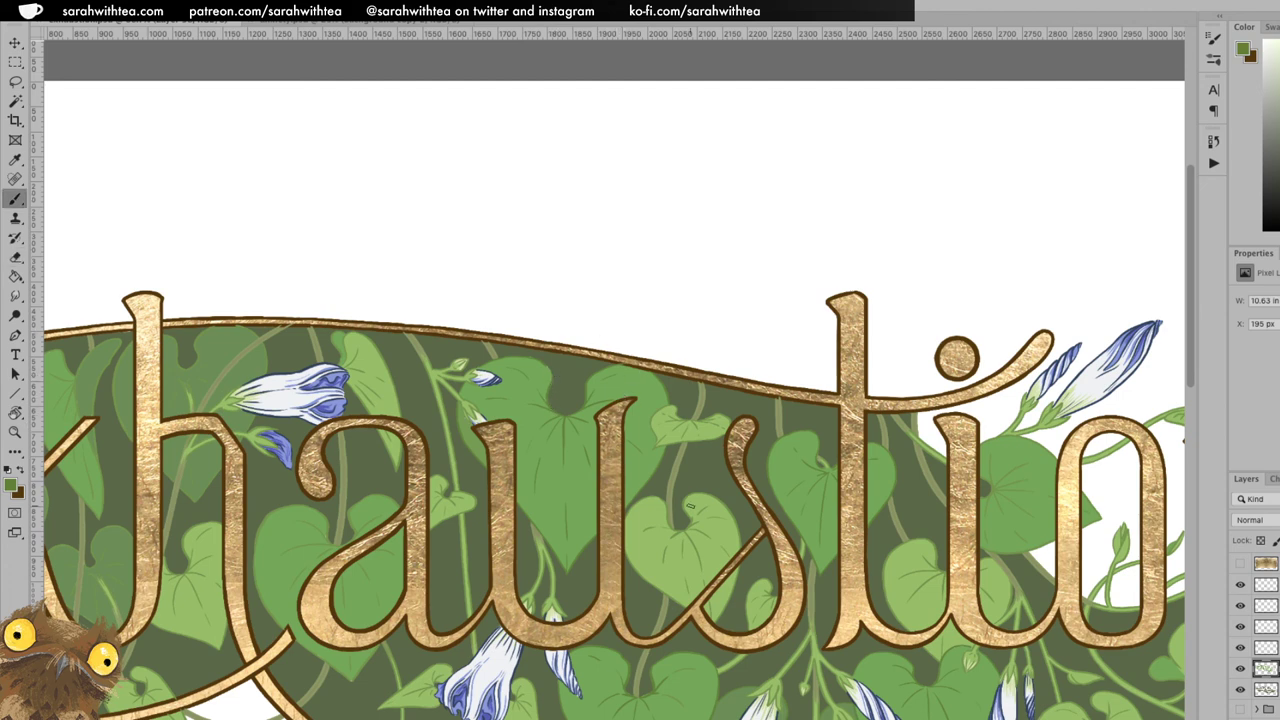
scroll(1262, 636, "up", 3)
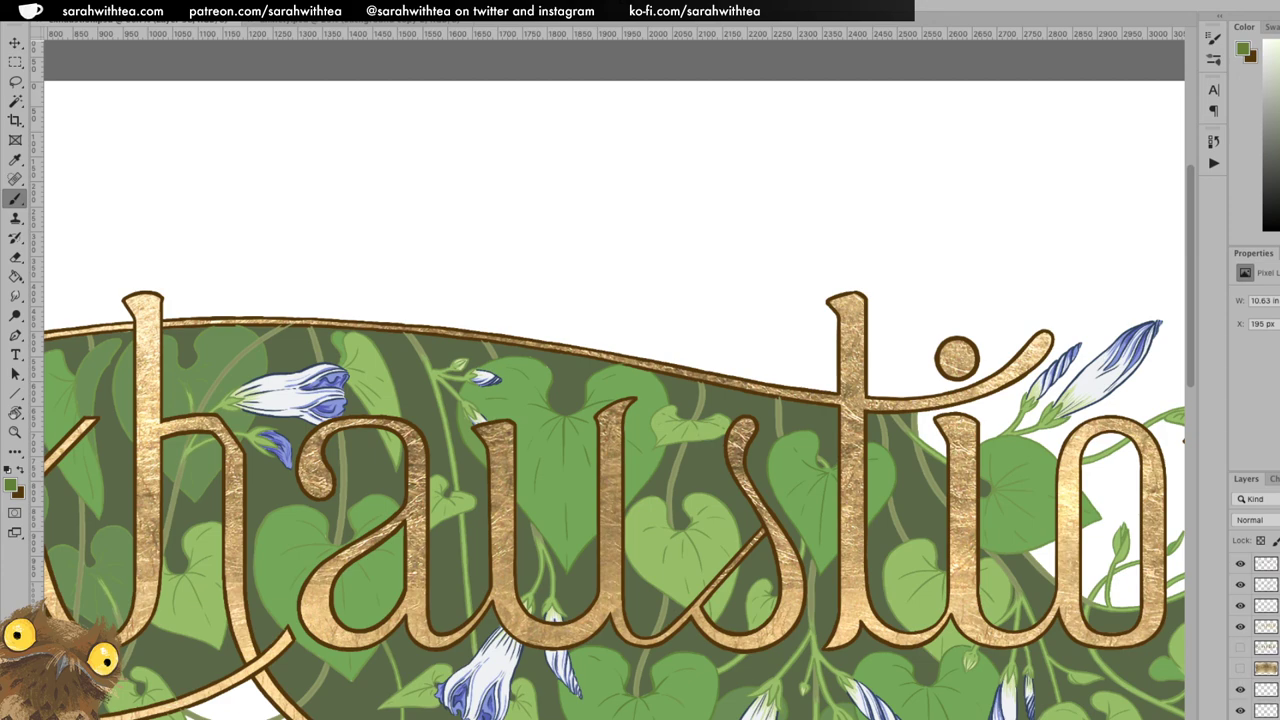
left_click(1268, 584)
Recolour the upper outline and outer veins of the heart-shaped leaf behind the a in the darker green.
key("z")
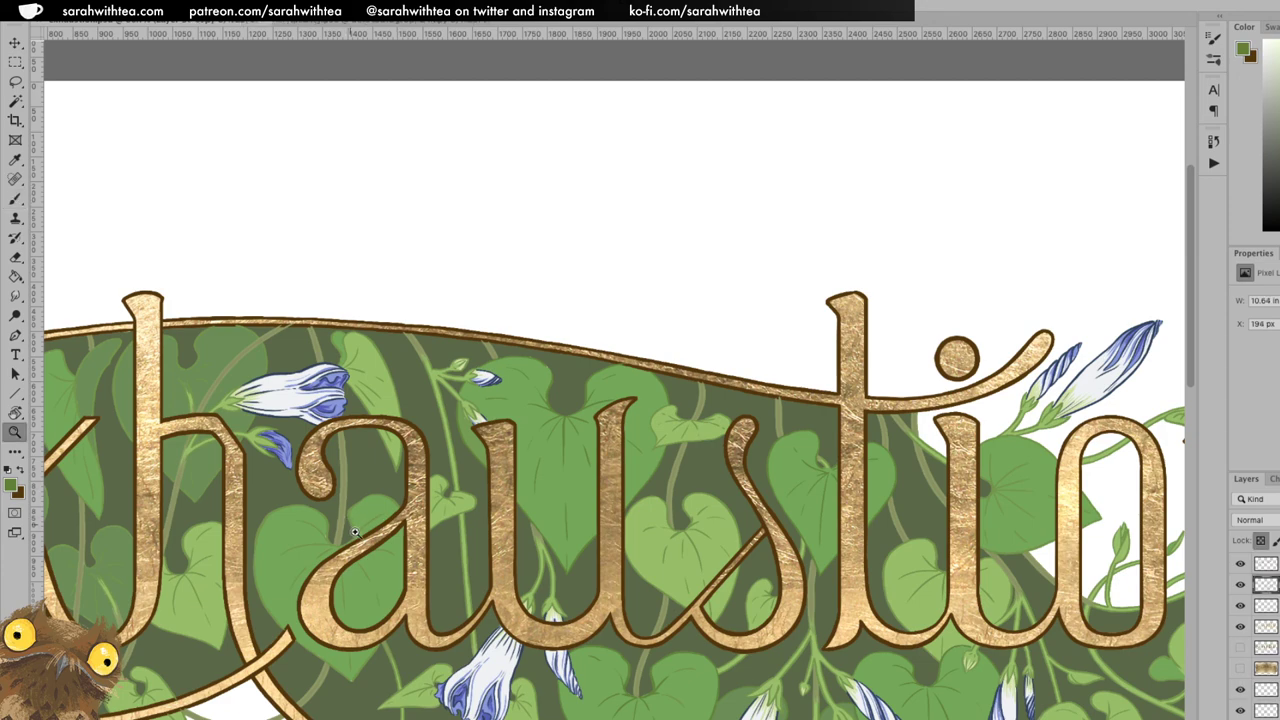
left_click(360, 533)
left_click(366, 532)
key("b")
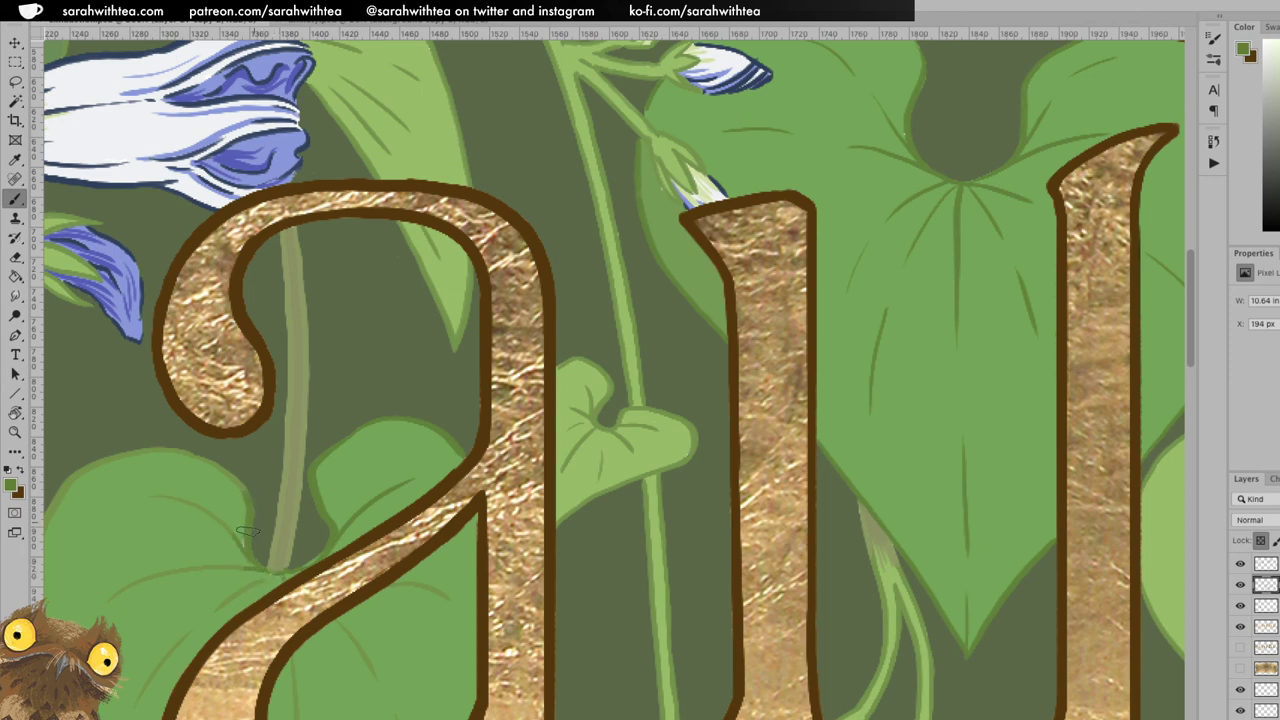
left_click_drag(441, 497, 749, 366)
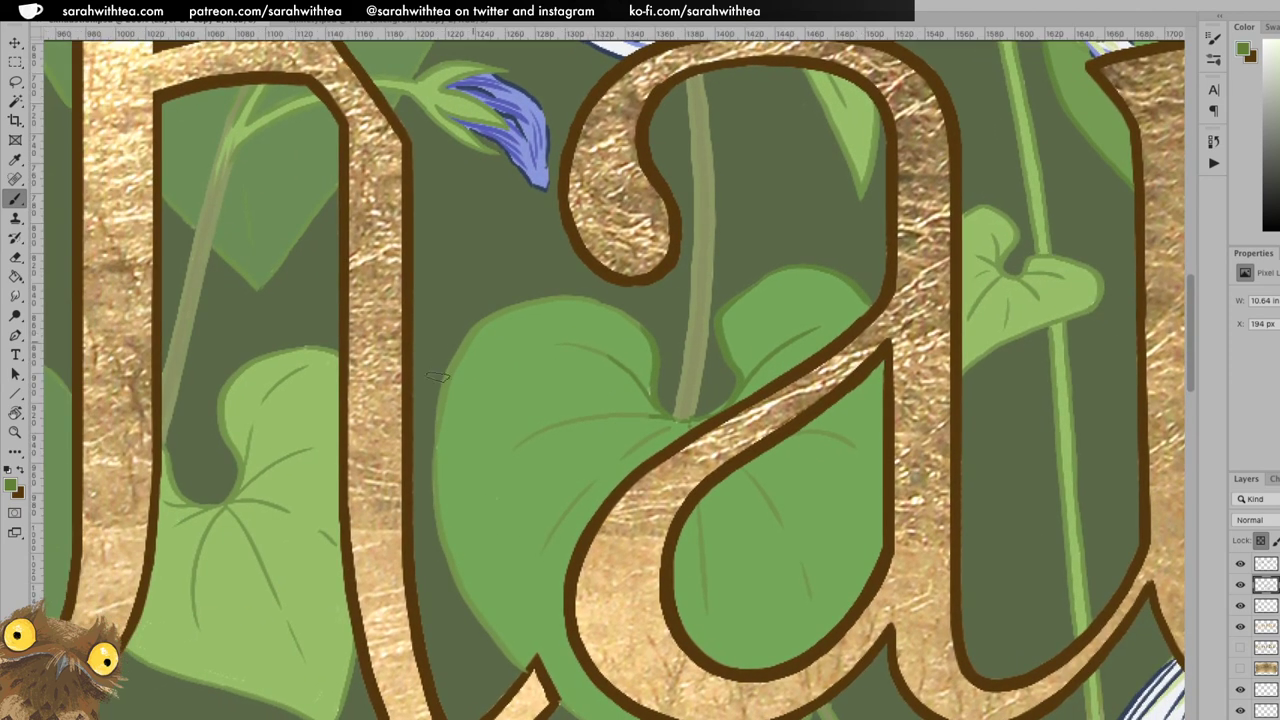
left_click_drag(438, 403, 437, 499)
left_click_drag(488, 321, 447, 413)
left_click_drag(542, 301, 473, 329)
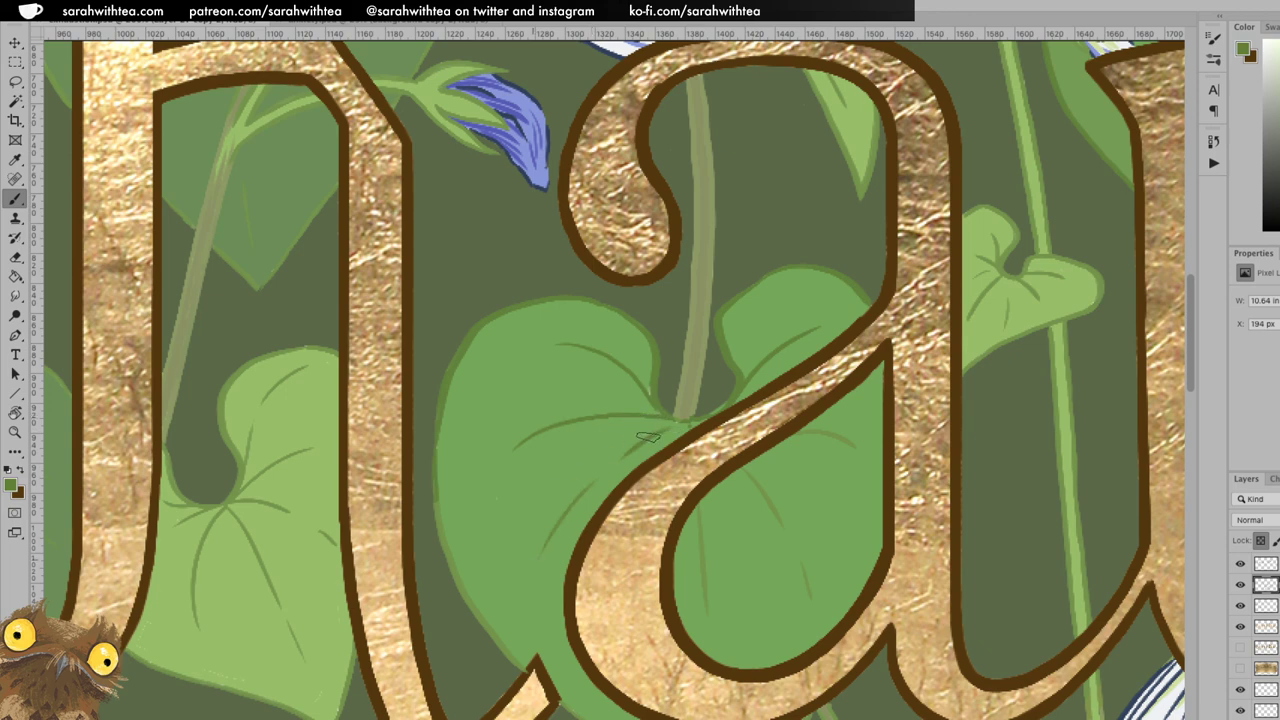
Recolour the lower edges and tip of the leaf behind the a, plus its veins inside the letter's bowl, in the darker green.
mouse_move(440, 500)
left_mouse_down()
mouse_move(507, 653)
mouse_move(460, 497)
mouse_move(390, 400)
left_mouse_up()
left_click_drag(388, 464, 459, 512)
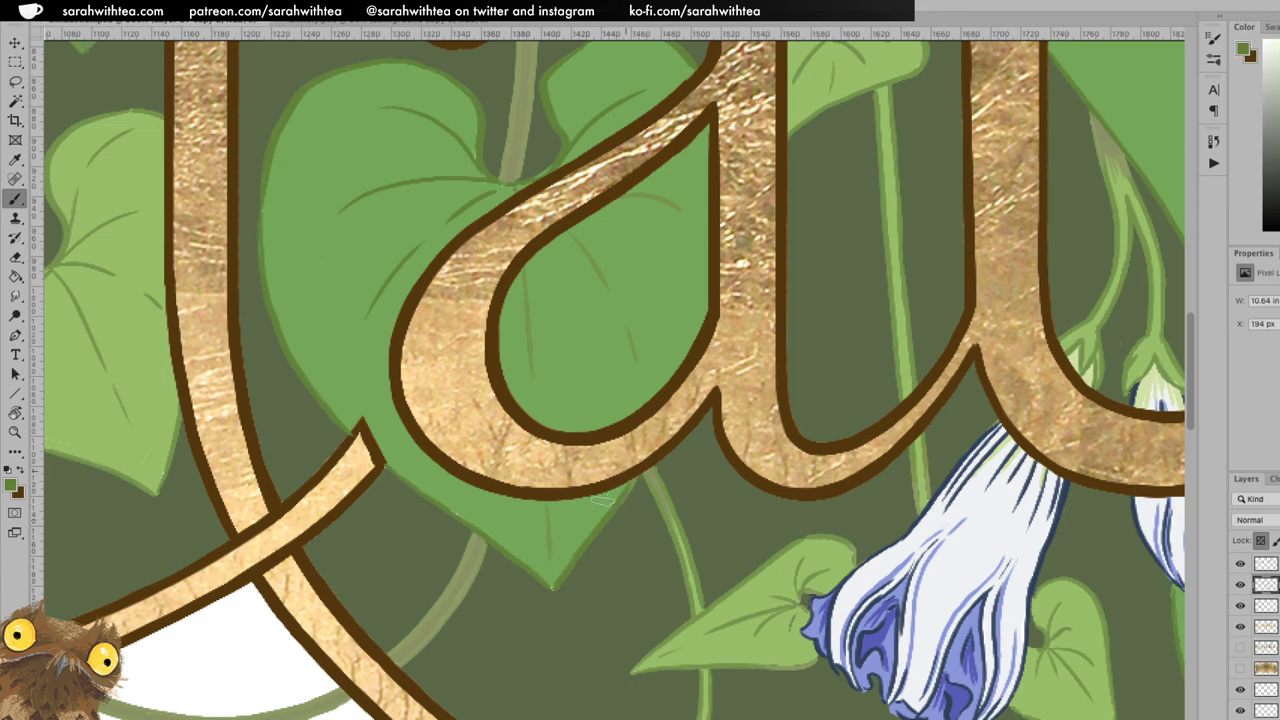
left_click_drag(529, 373, 518, 278)
left_click_drag(595, 270, 571, 229)
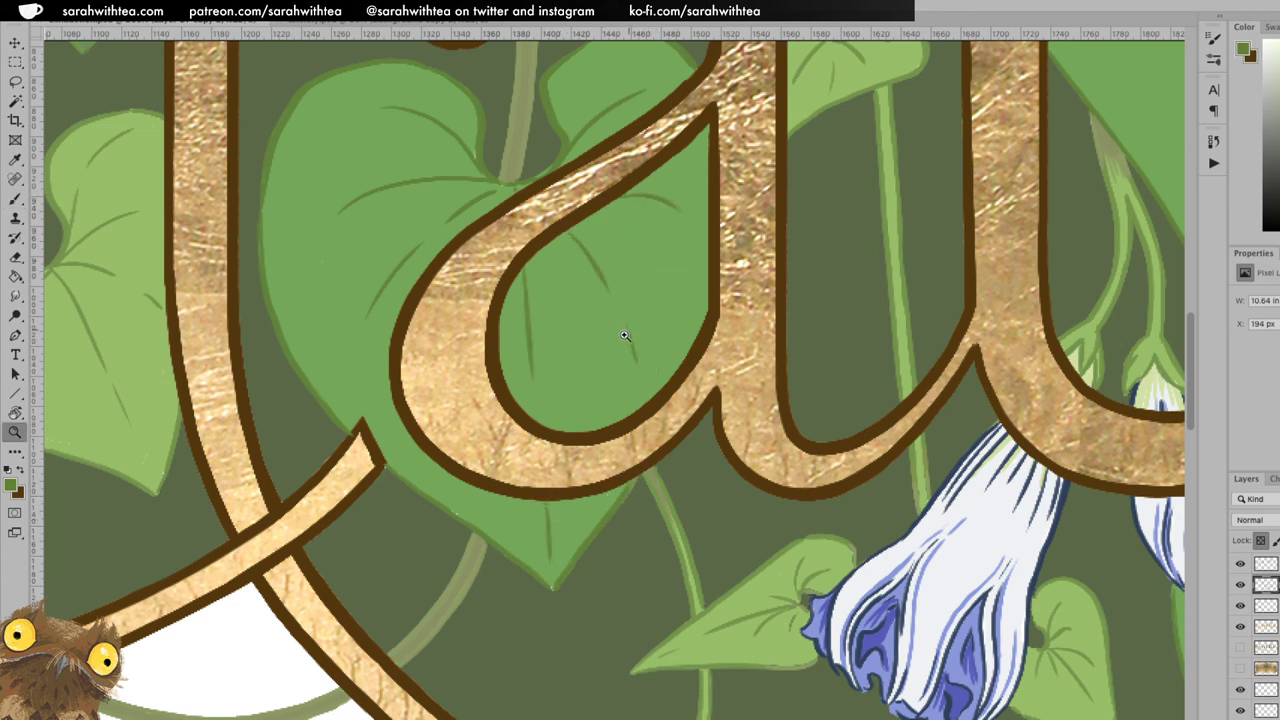
Recolour the outline and veins of the large leaf hanging below the gold border on the white background in the darker green.
key("z")
left_click(628, 331, "alt")
left_click_drag(585, 432, 637, 284)
left_click(603, 524, "alt")
left_click_drag(606, 516, 653, 491)
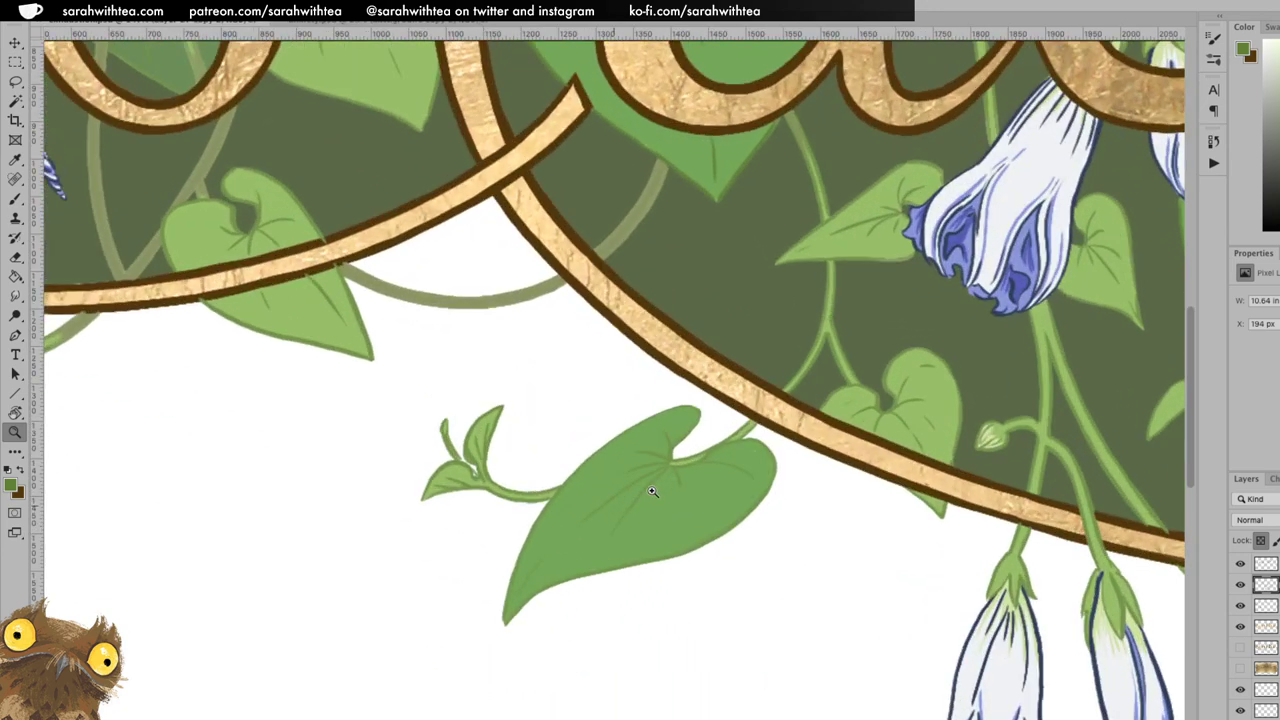
key("b")
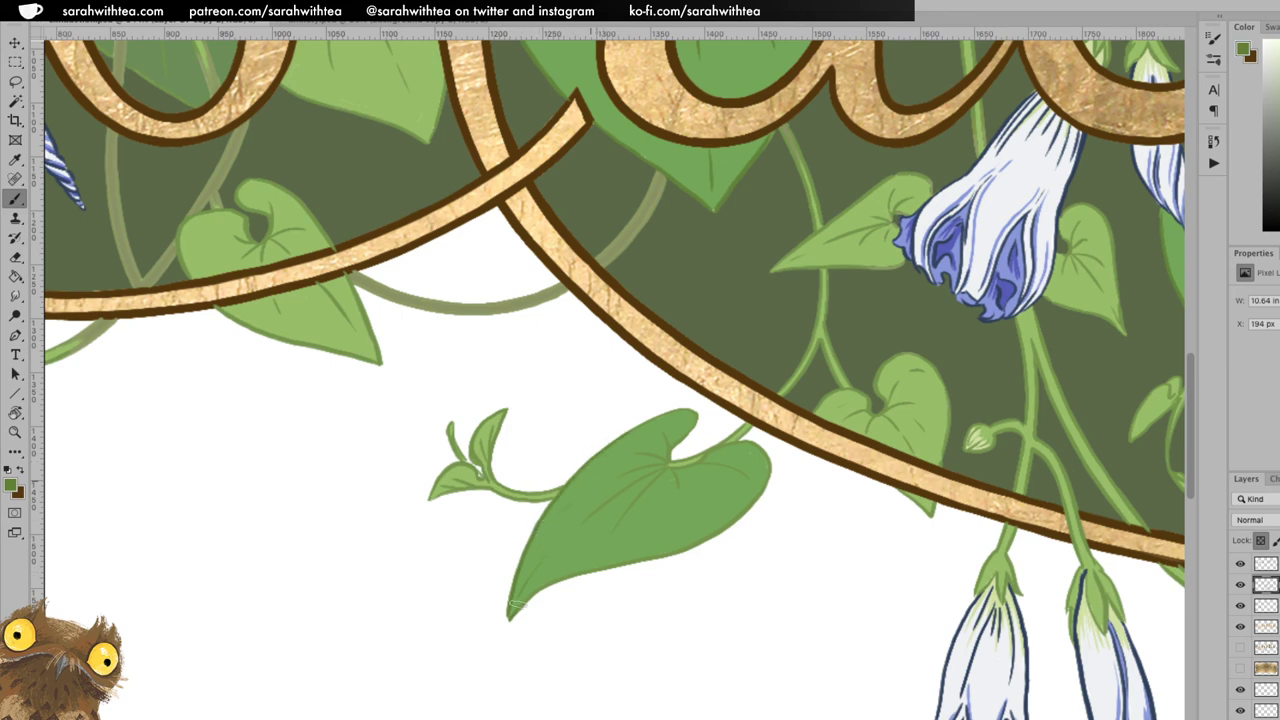
key("z")
left_click_drag(615, 516, 657, 516)
key("b")
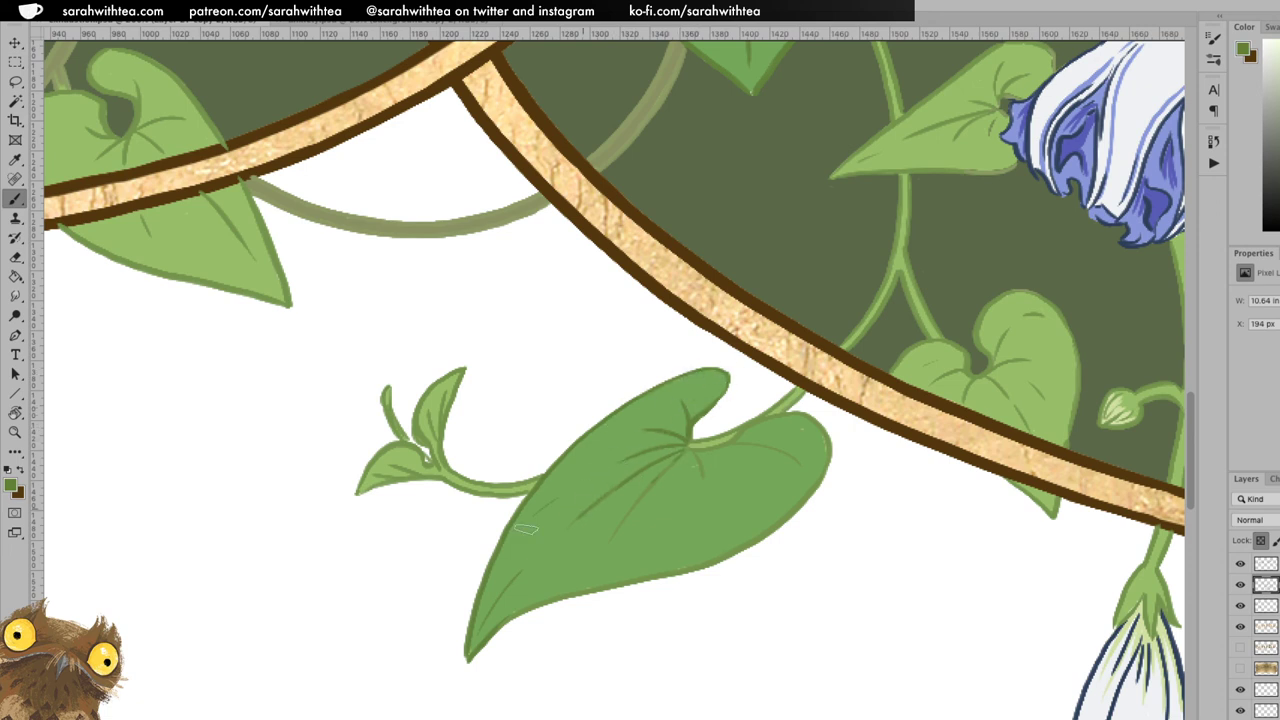
left_click_drag(672, 462, 638, 497)
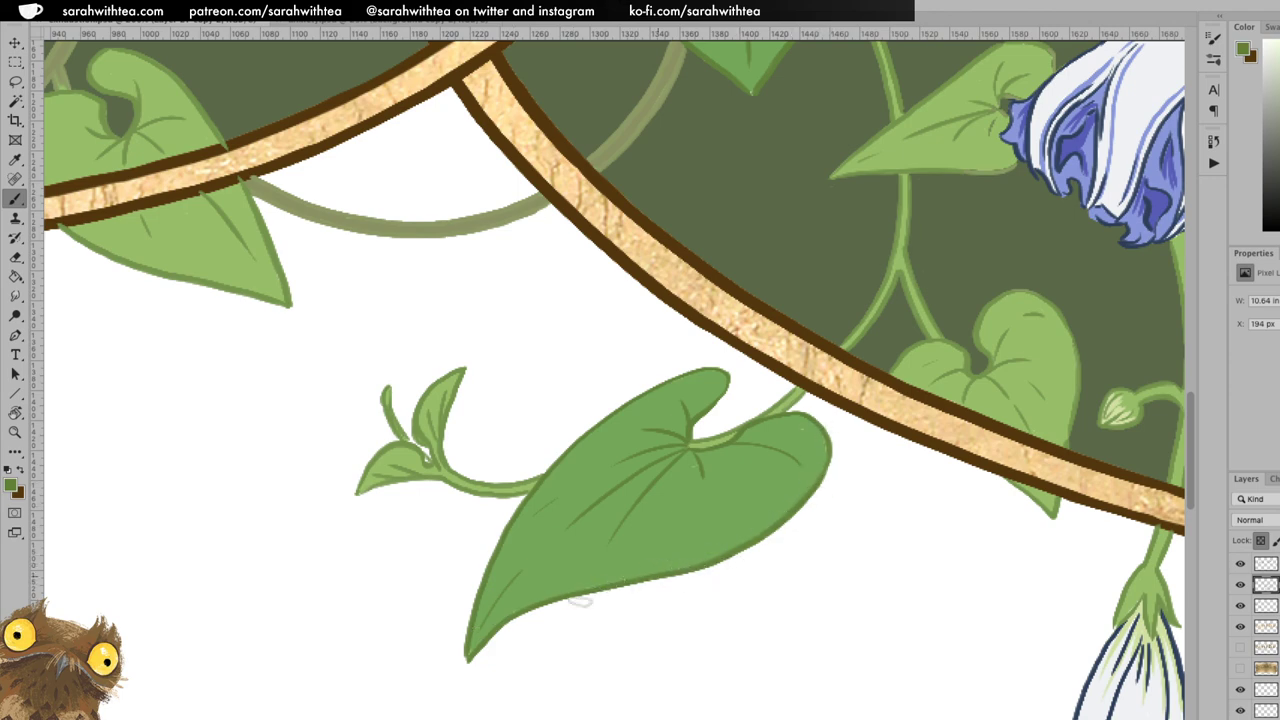
Recolour the notch and veins of the muted leaf between the lower x and the h's stem in the darker green.
left_click_drag(590, 306, 594, 571)
left_click_drag(470, 367, 492, 498)
left_click_drag(307, 221, 536, 485)
left_click_drag(334, 373, 514, 403)
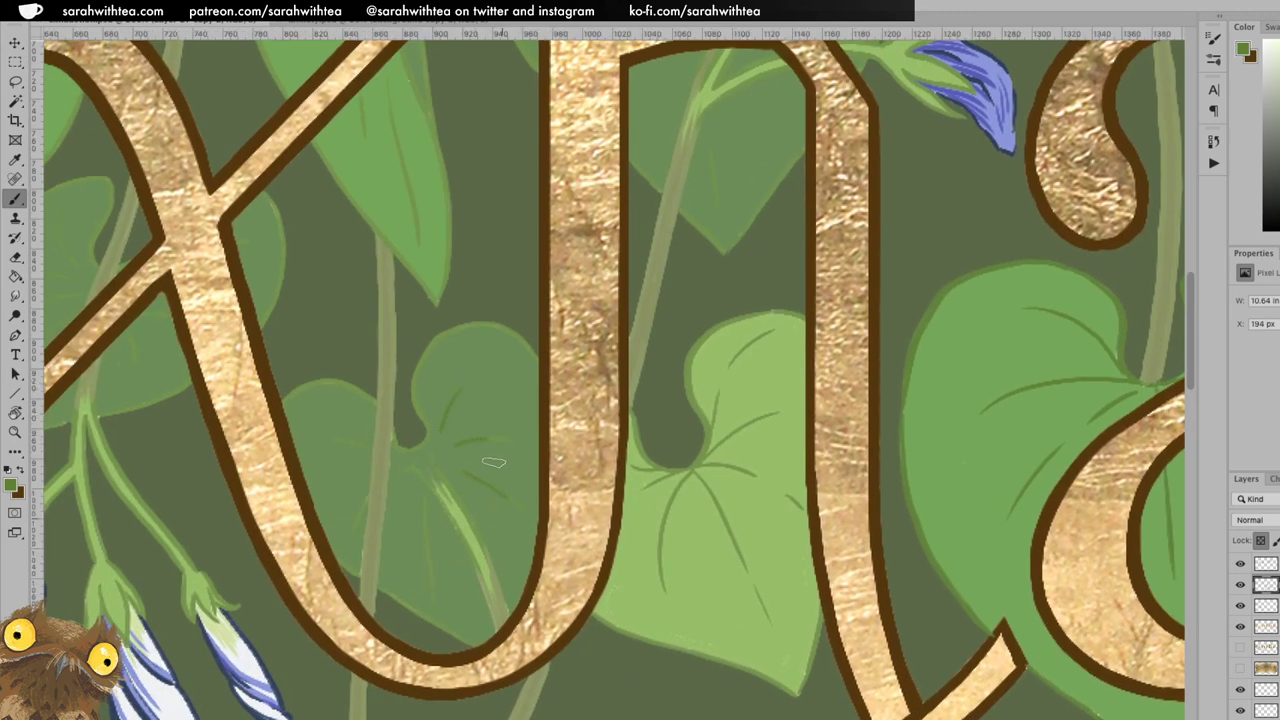
left_click_drag(468, 510, 437, 466)
left_click_drag(424, 500, 432, 585)
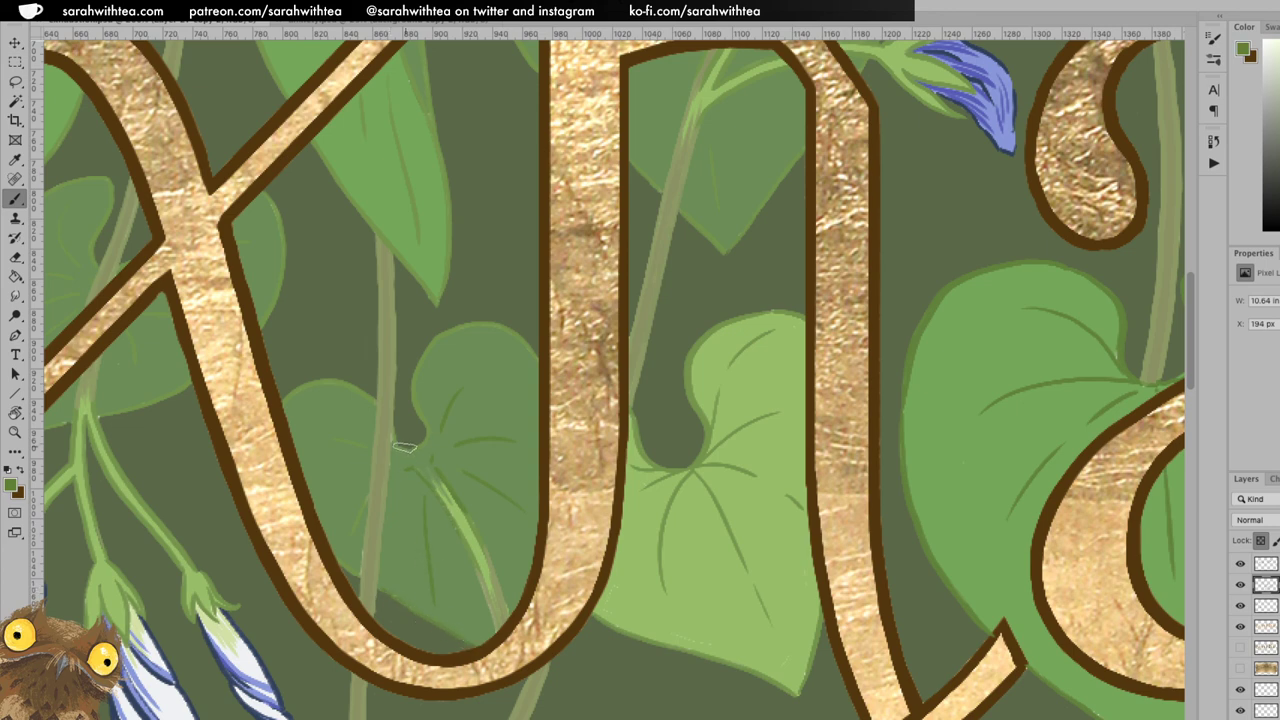
left_click_drag(412, 451, 421, 434)
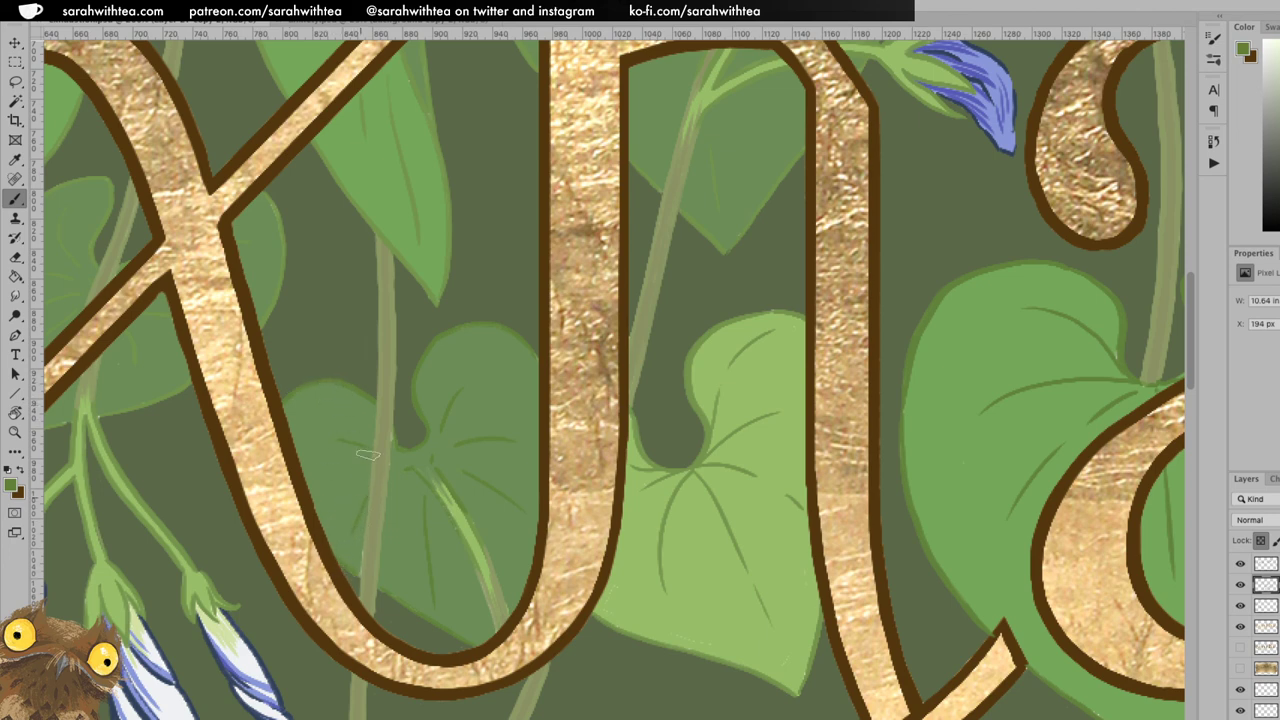
Recolour the lower vein of the long leaf beside the x and the outline and veins of the leaf behind the h in green.
scroll(486, 371, "up", 5)
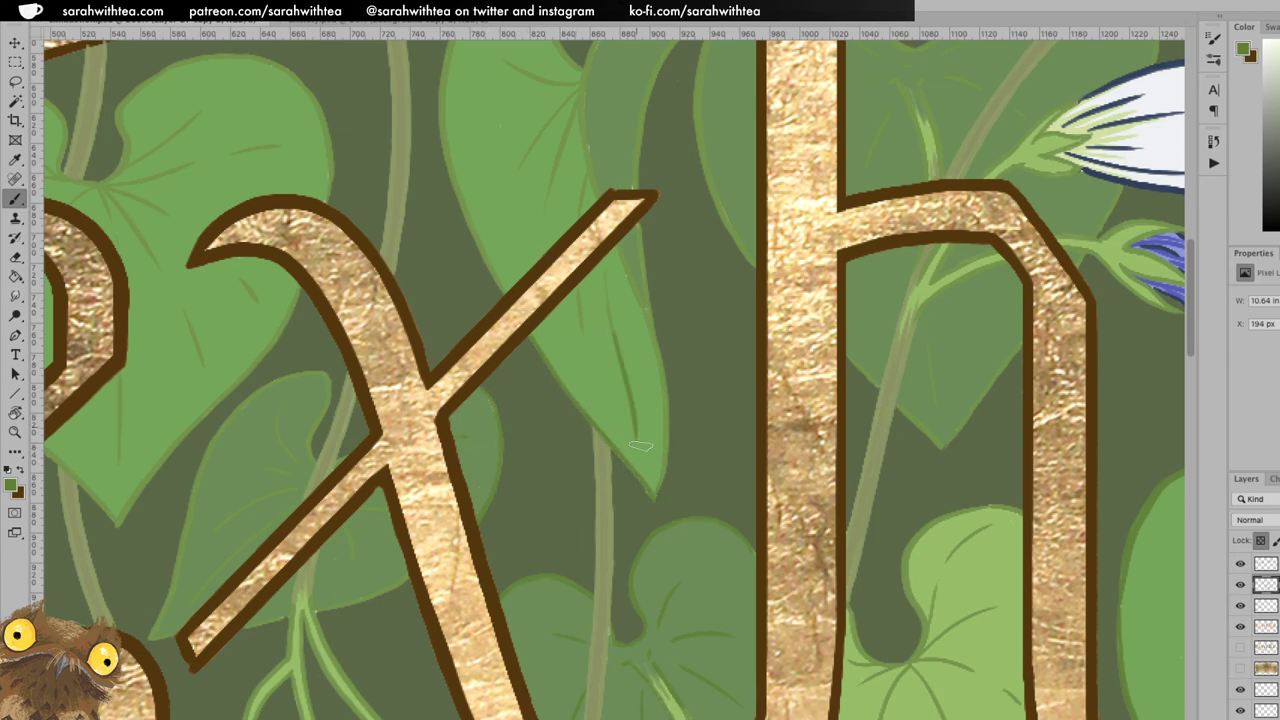
left_click_drag(637, 230, 671, 476)
scroll(643, 323, "up", 5)
scroll(643, 323, "right", 5)
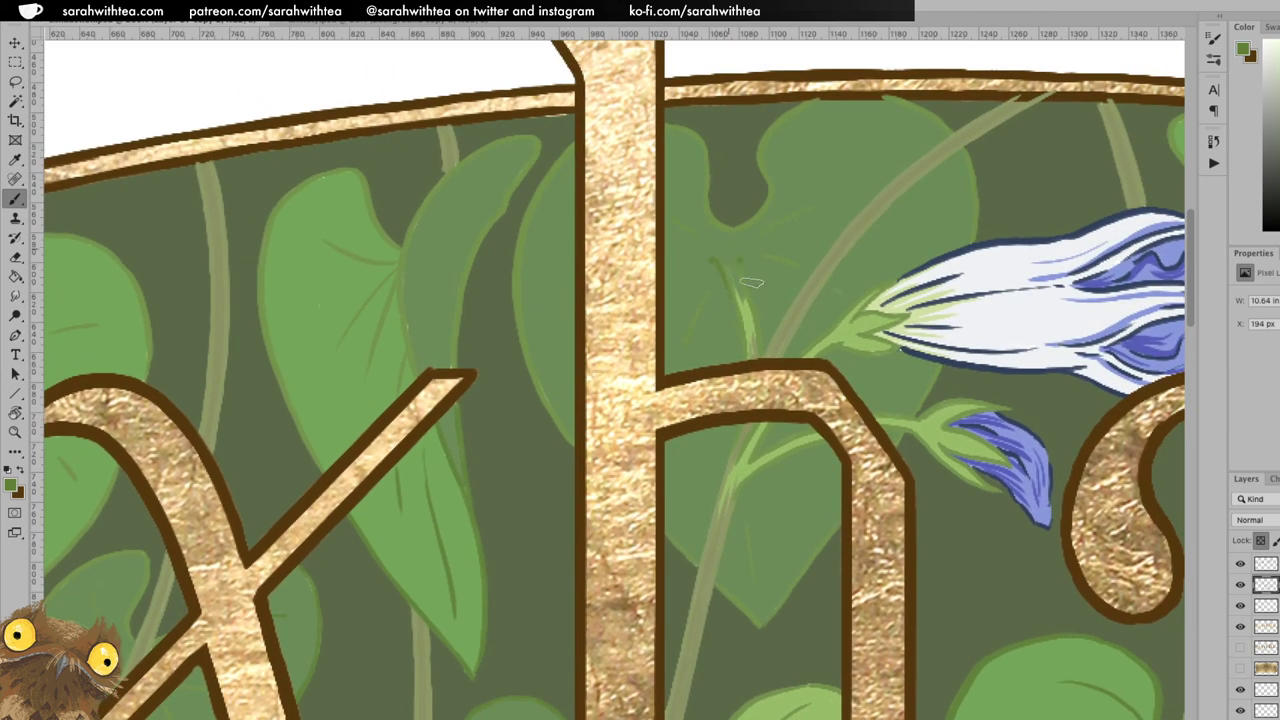
left_click_drag(763, 176, 811, 110)
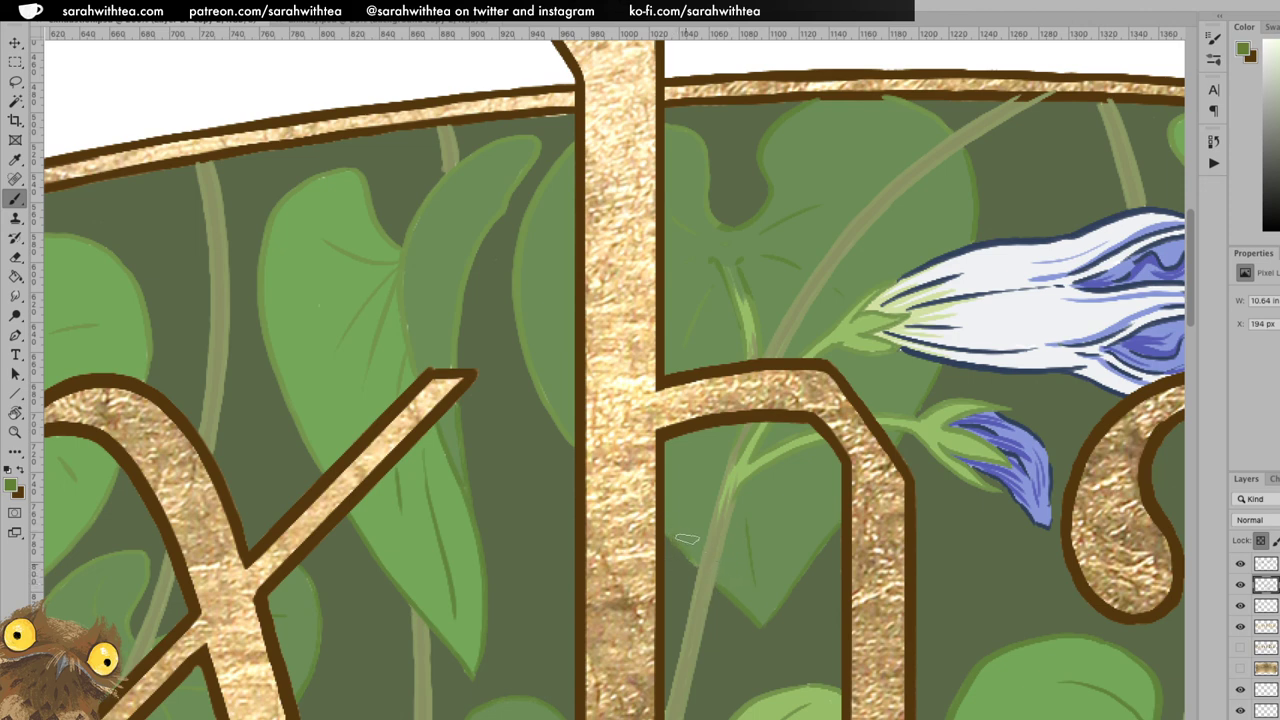
mouse_move(568, 445)
left_mouse_down()
mouse_move(516, 305)
mouse_move(535, 206)
left_mouse_up()
mouse_move(666, 132)
left_mouse_down()
mouse_move(714, 178)
mouse_move(717, 213)
left_mouse_up()
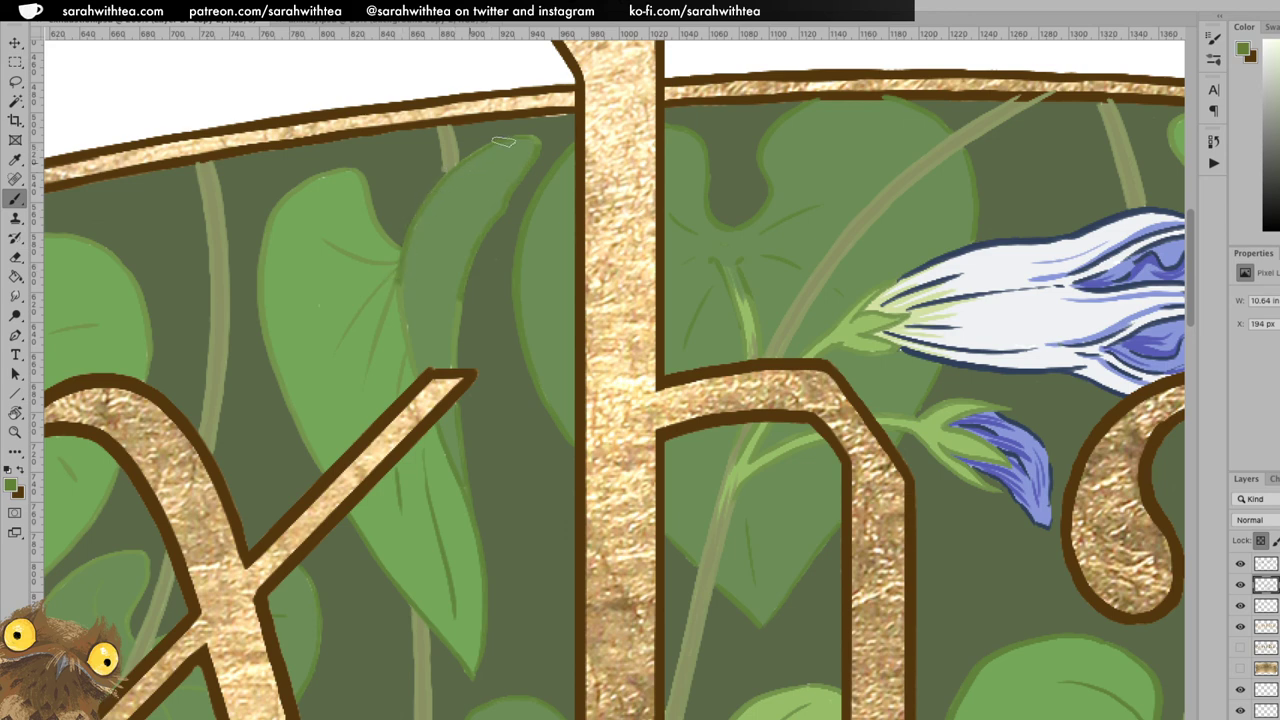
Recolour the upper veins of the long folded leaf above the x's arm in the darker green and undo the last stroke.
left_click_drag(408, 355, 398, 380)
left_click_drag(396, 276, 369, 362)
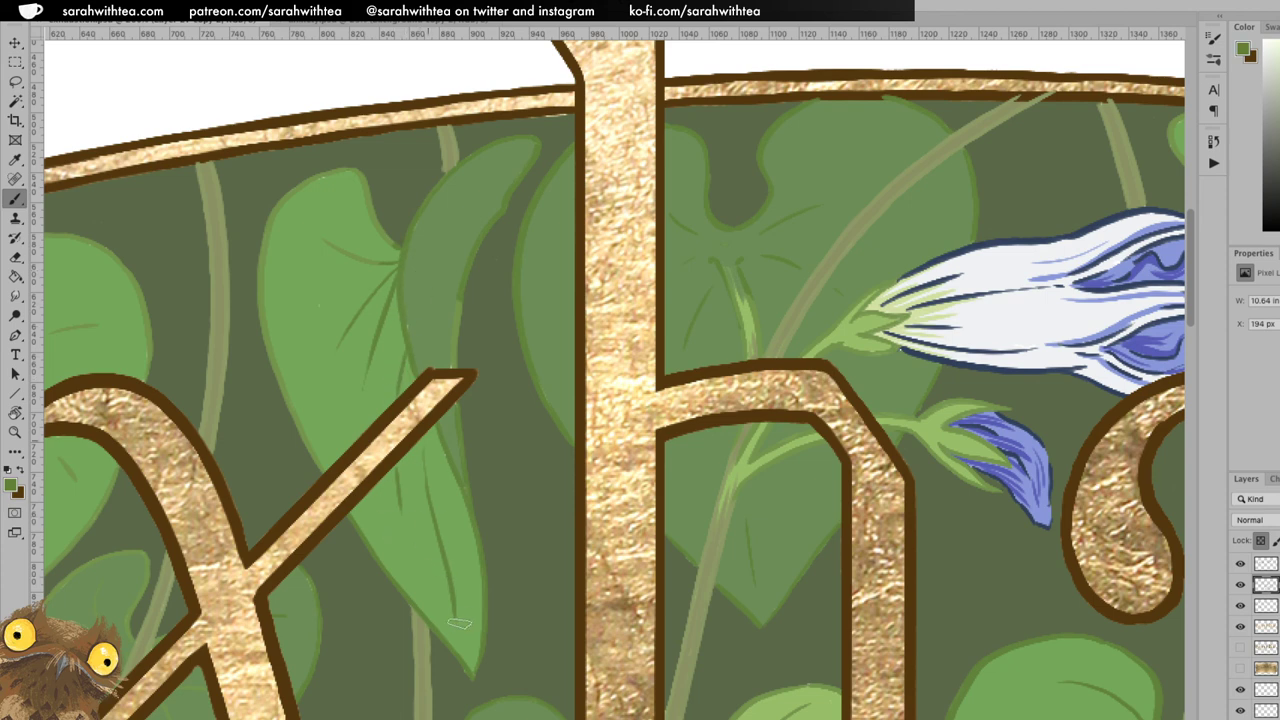
key("super+z")
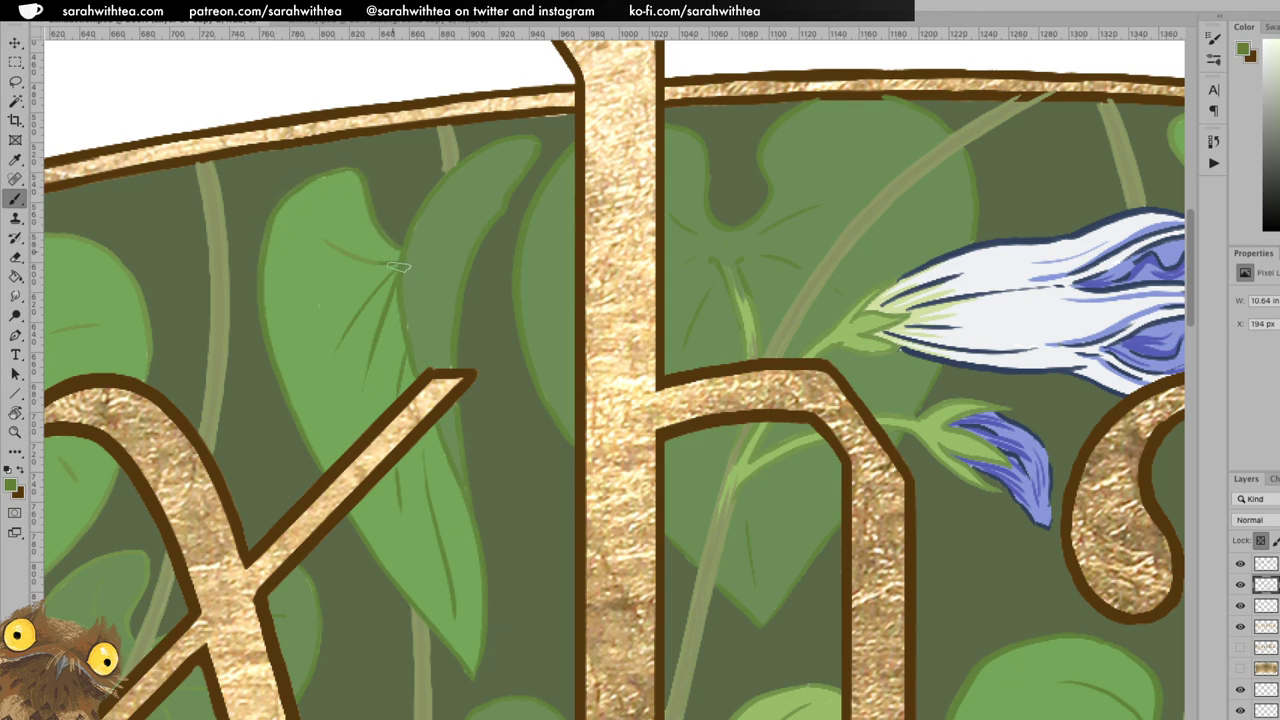
Recolour the outline and veins of the muted folded leaf behind the x's lower arm in the darker green.
left_click_drag(328, 384, 600, 115)
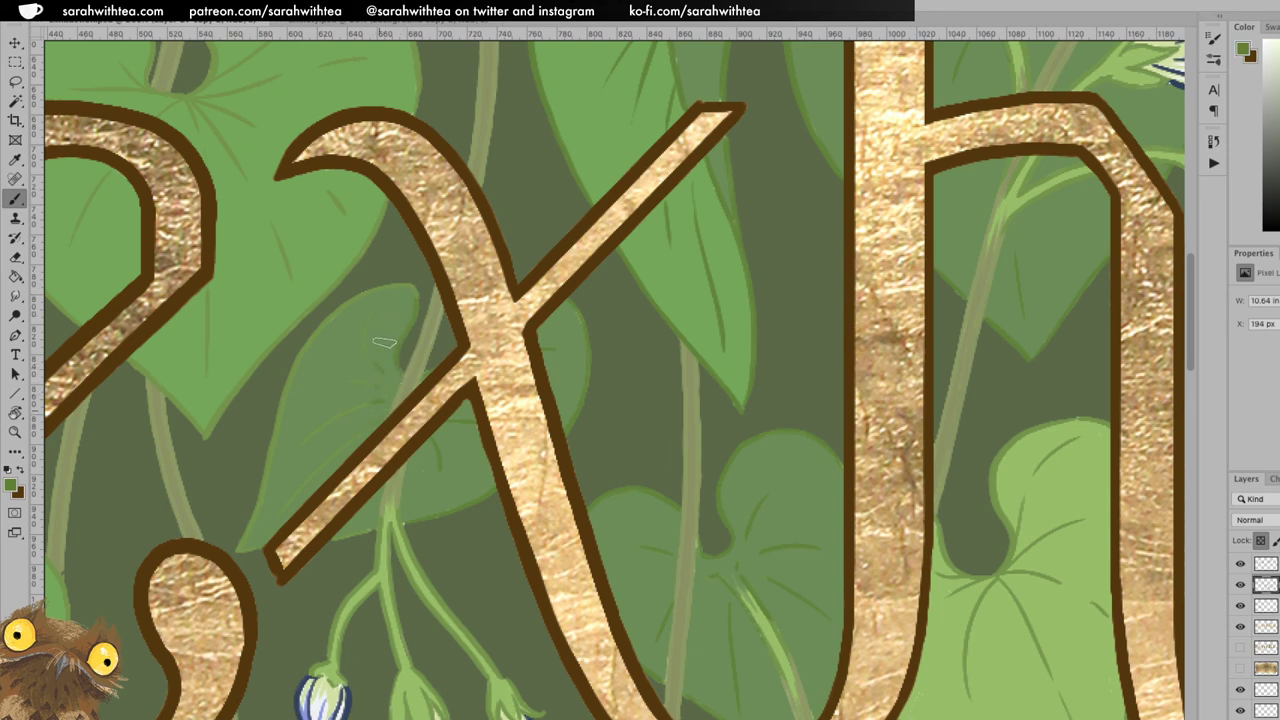
mouse_move(334, 306)
left_mouse_down()
mouse_move(254, 518)
mouse_move(355, 435)
left_mouse_up()
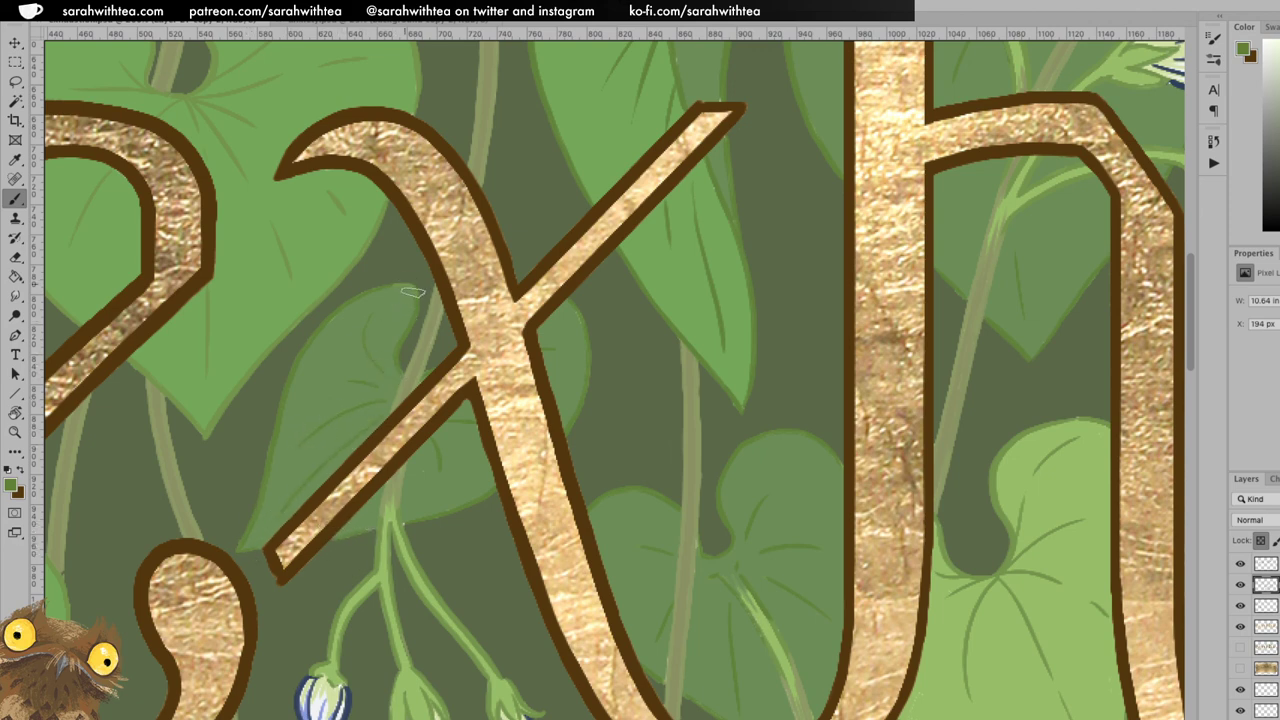
Recolour the outline and veins of the large heart-shaped leaf between the e and the x in the darker green.
left_click_drag(427, 393, 615, 412)
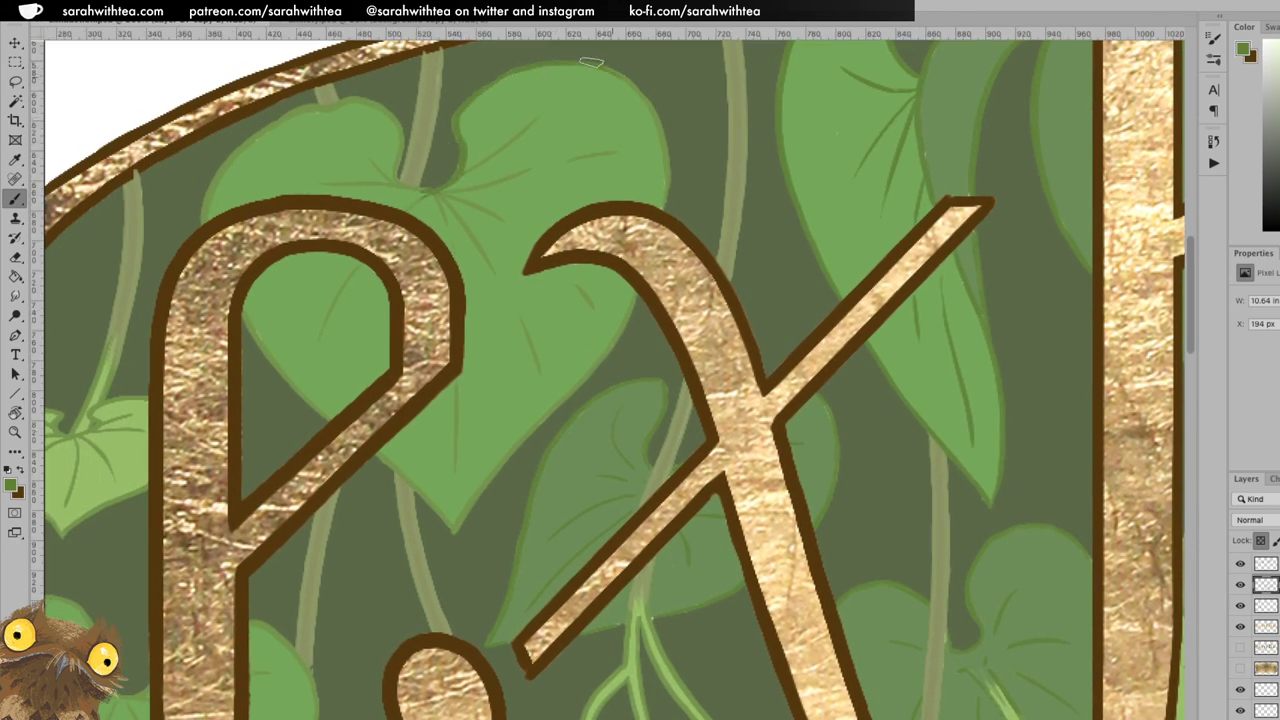
left_click_drag(662, 146, 666, 186)
left_click_drag(620, 326, 458, 538)
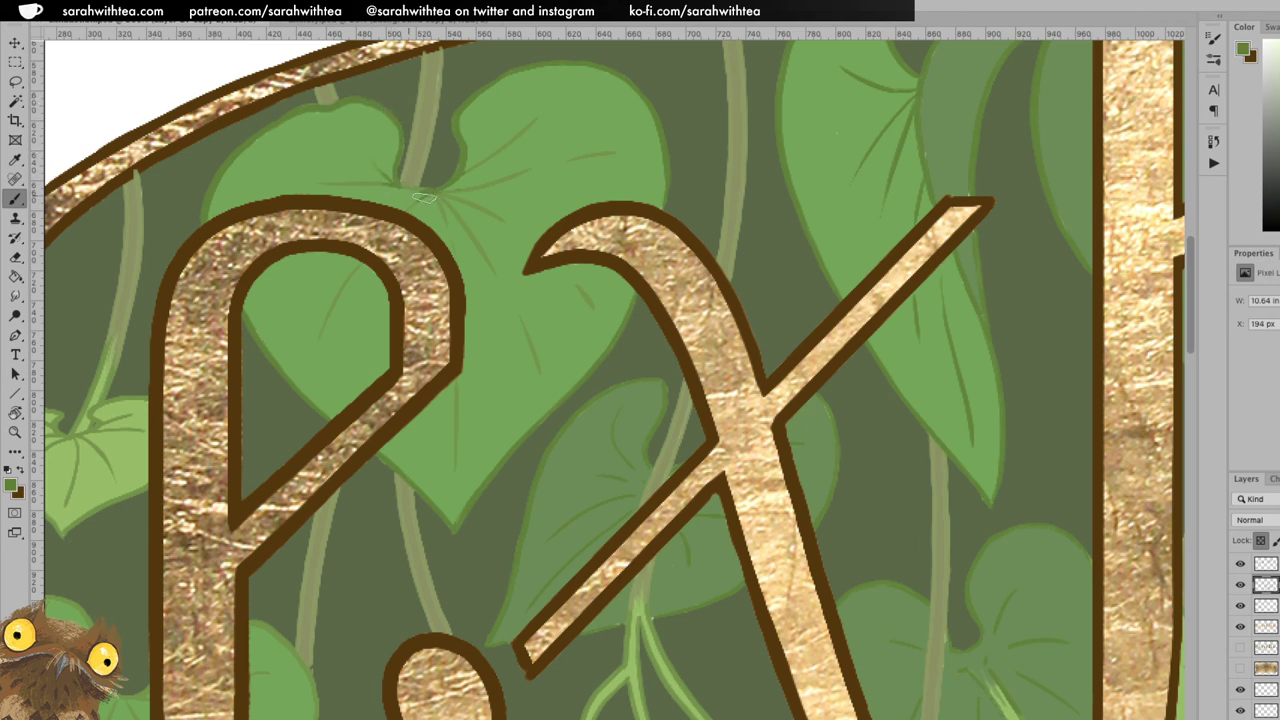
left_click_drag(360, 173, 322, 181)
left_click_drag(533, 123, 465, 188)
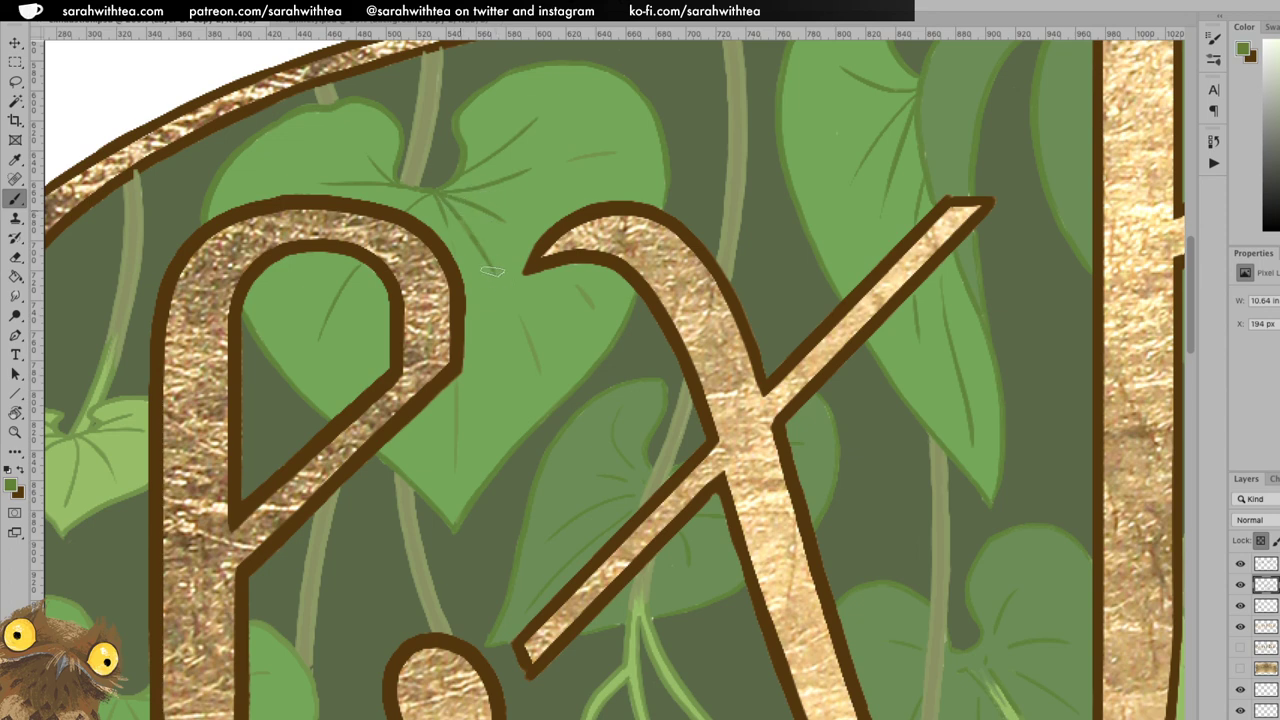
left_click_drag(460, 378, 455, 465)
Recolour the outline and veins of the heart-shaped leaf behind the lower curve of the e in the darker green.
key("z")
left_click(464, 480, "alt")
left_click_drag(516, 564, 538, 410)
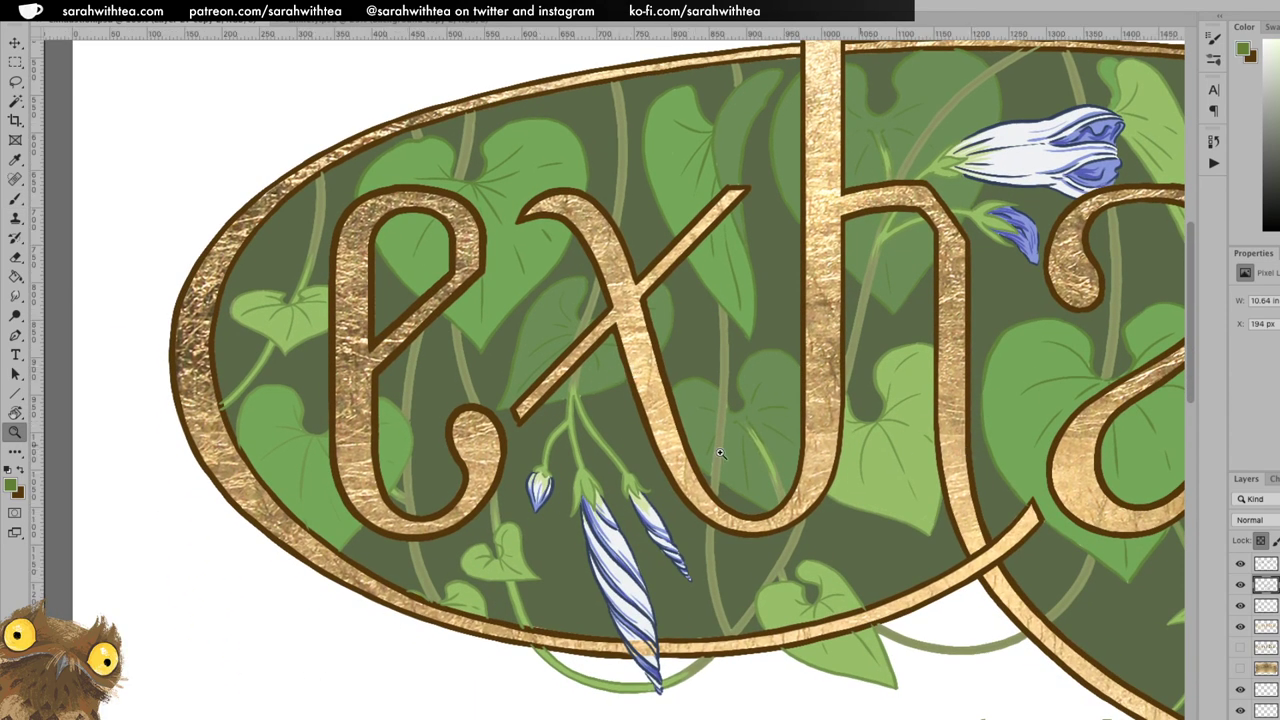
left_click(387, 449)
key("b")
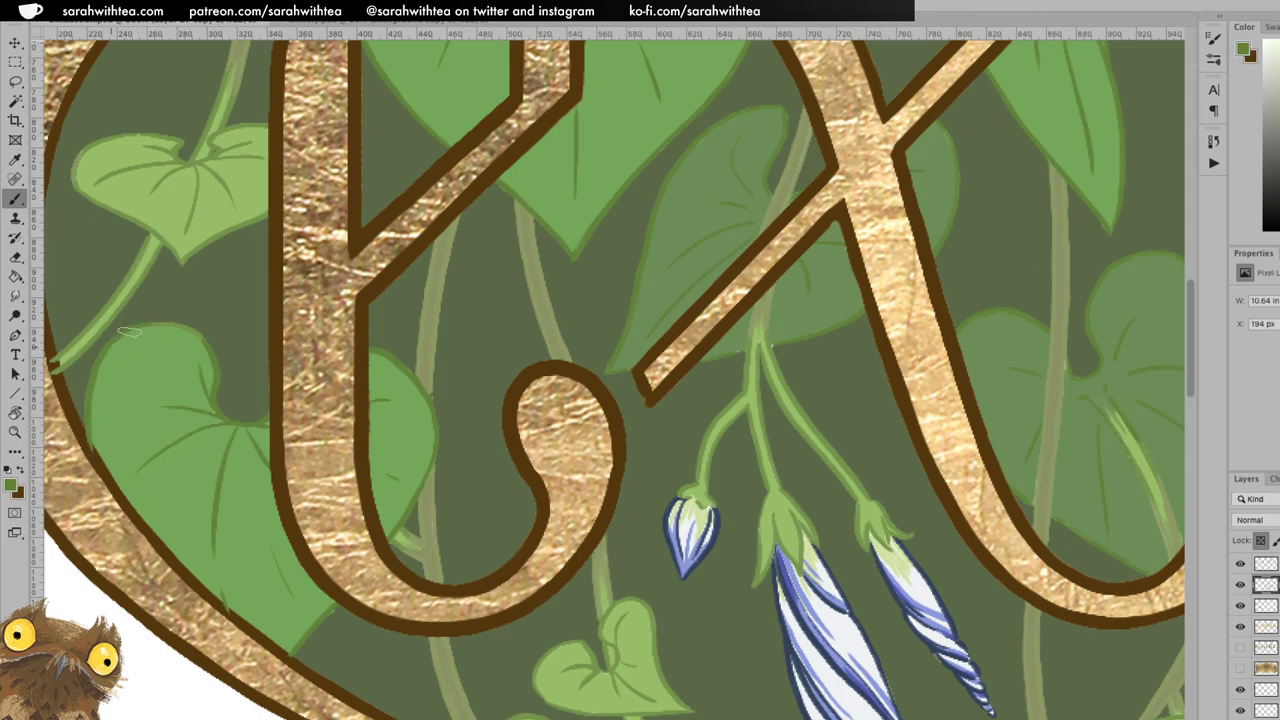
Recolour the outline and veins of the round leaf between the i and the o in the darker green.
key("z")
left_click_drag(673, 515, 590, 515)
scroll(917, 497, "right", 8)
scroll(917, 497, "down", 3)
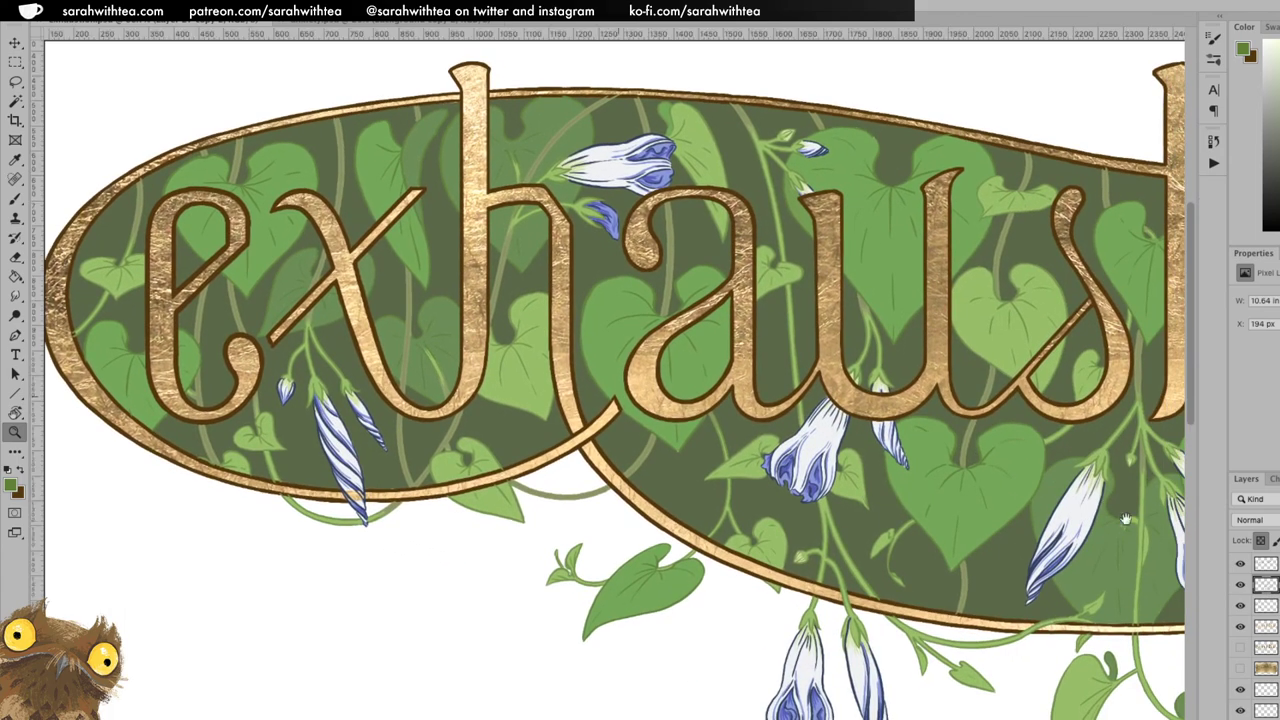
left_click_drag(1112, 540, 886, 494)
key("ctrl+r")
key("b")
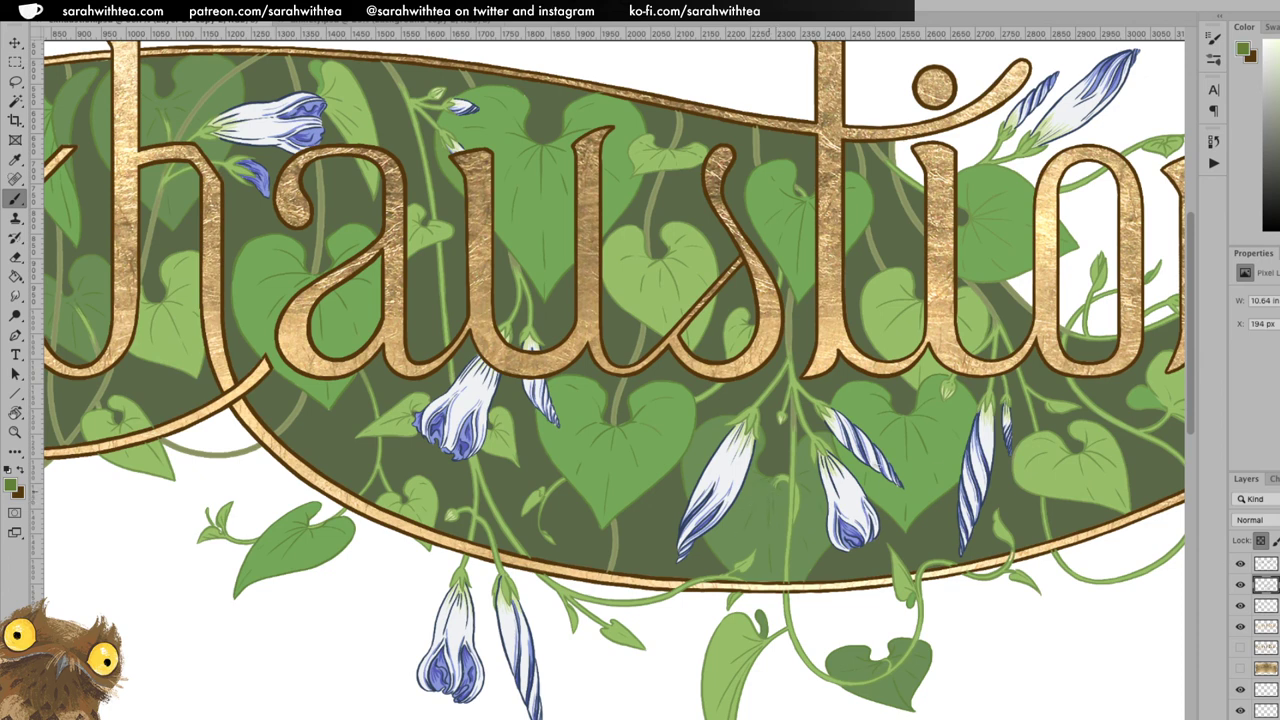
mouse_move(1115, 530)
left_mouse_down()
mouse_move(974, 531)
mouse_move(859, 564)
left_mouse_up()
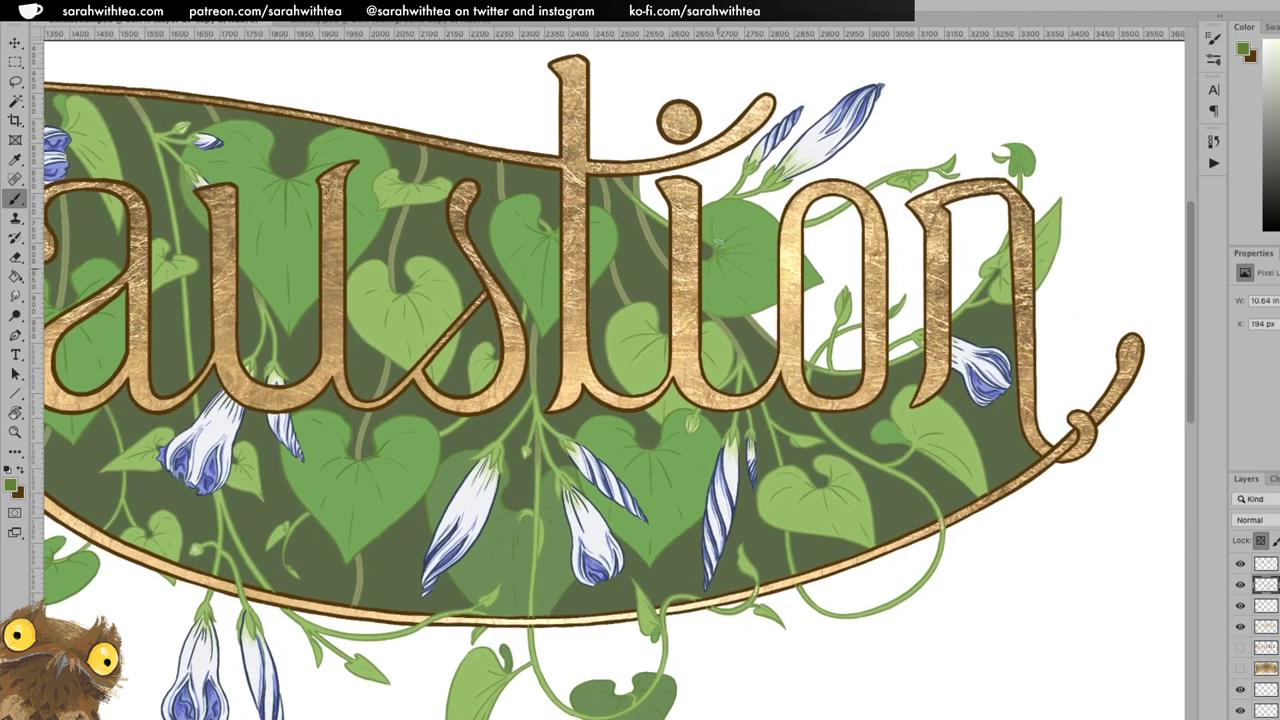
key("z")
left_click(725, 265)
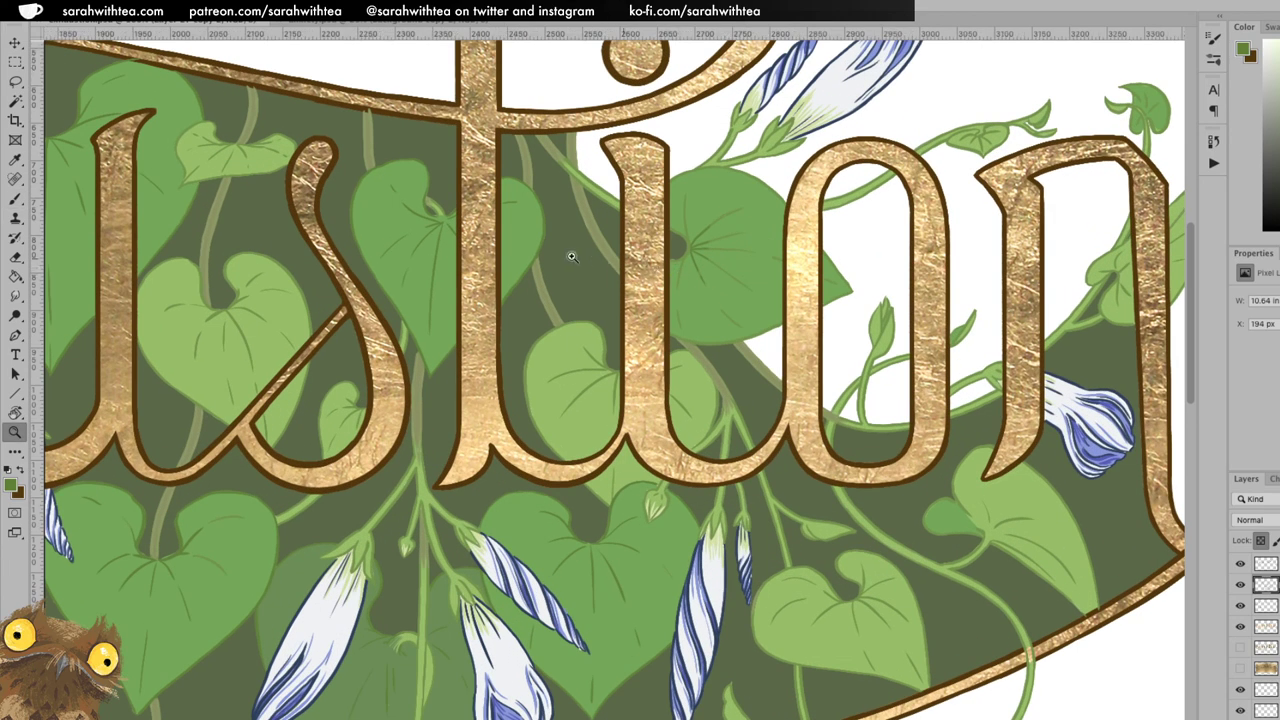
key("b")
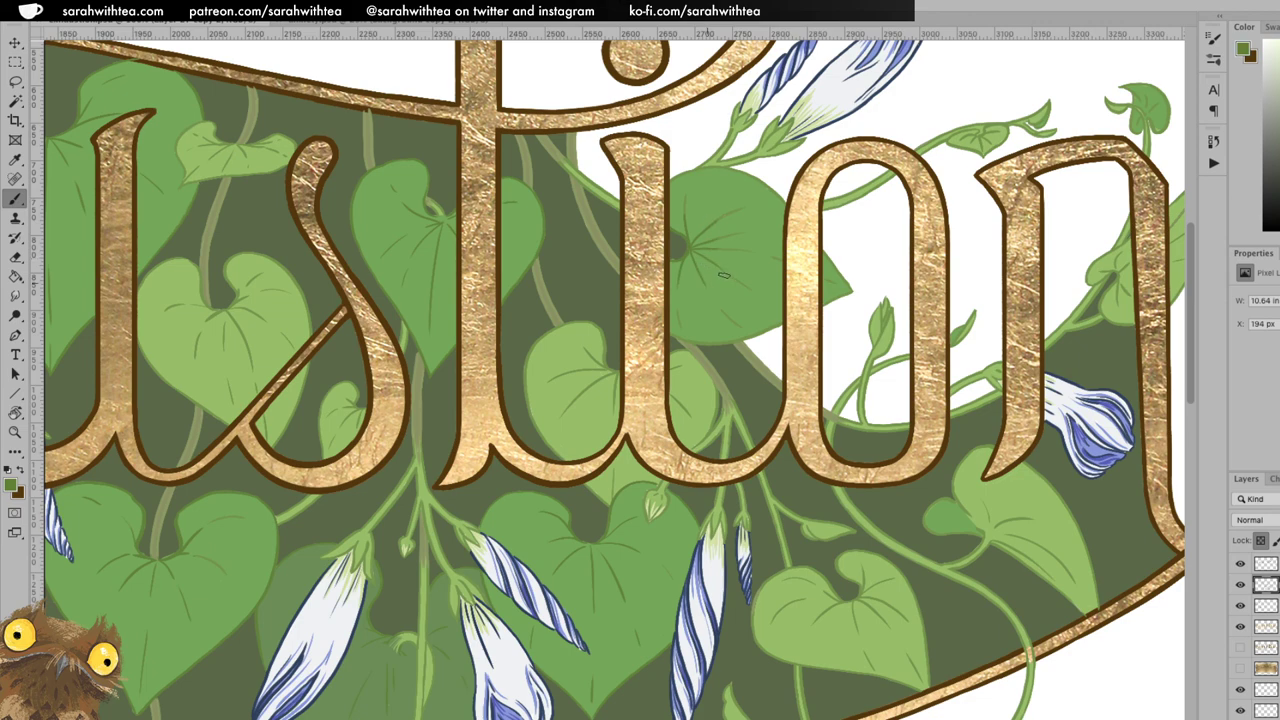
key("z")
left_click(722, 271)
key("b")
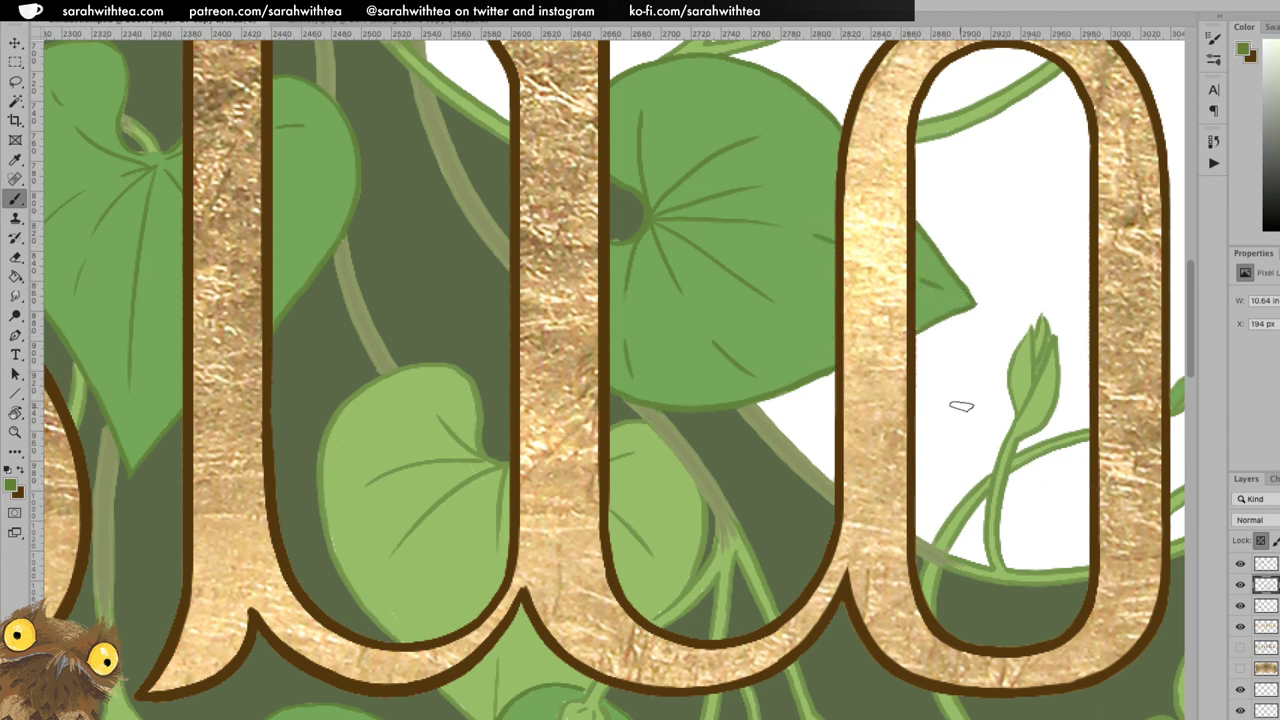
Recolour the outline of the small mid-green lobe on the leaf below the n's first stem in the darker green.
key("z")
left_click(1010, 479, "alt")
left_click(1010, 479, "alt")
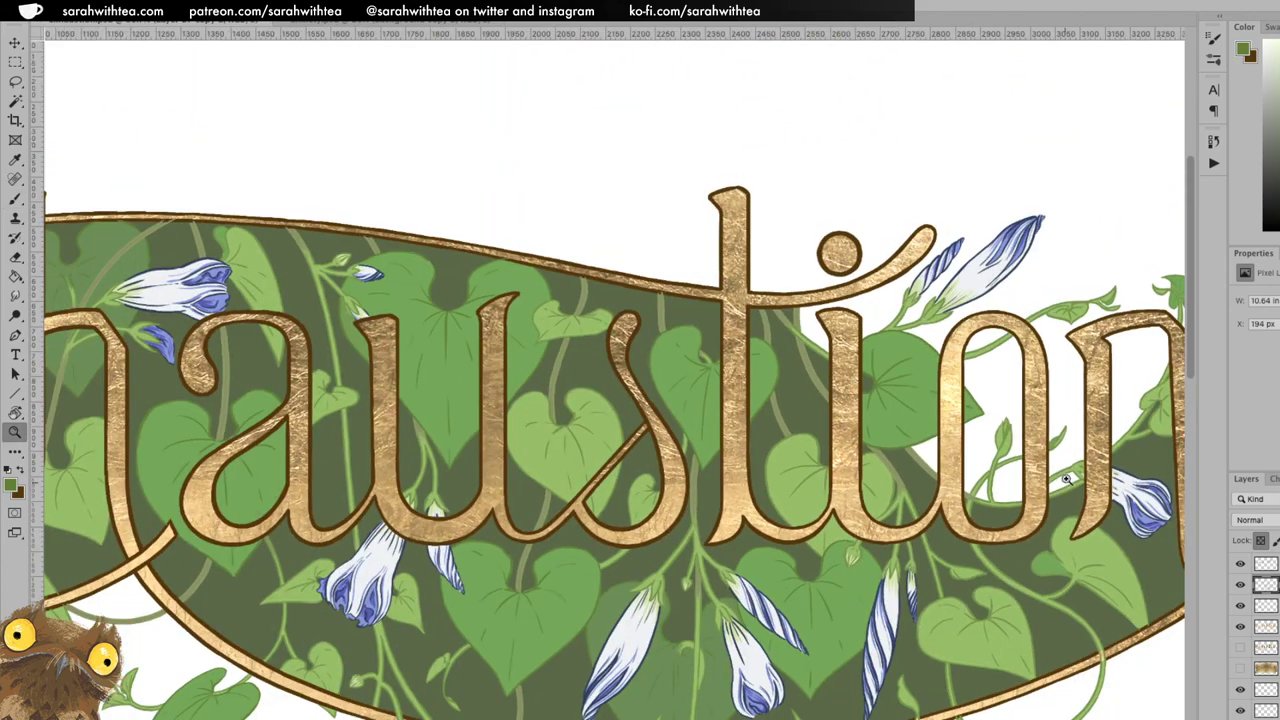
left_click(1085, 480)
left_click(1082, 528)
mouse_move(1061, 609)
left_mouse_down()
mouse_move(877, 354)
mouse_move(849, 354)
left_mouse_up()
key("b")
key("b")
key("v")
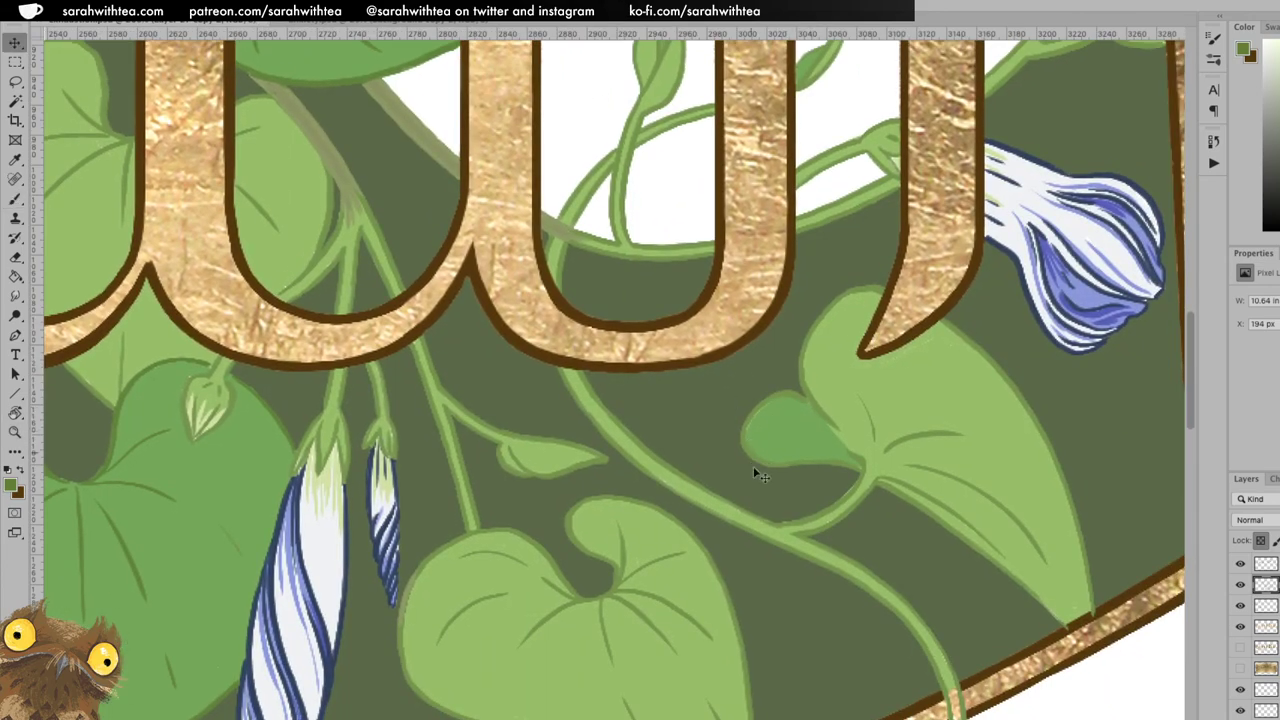
left_click_drag(756, 450, 786, 423)
key("super+z")
key("b")
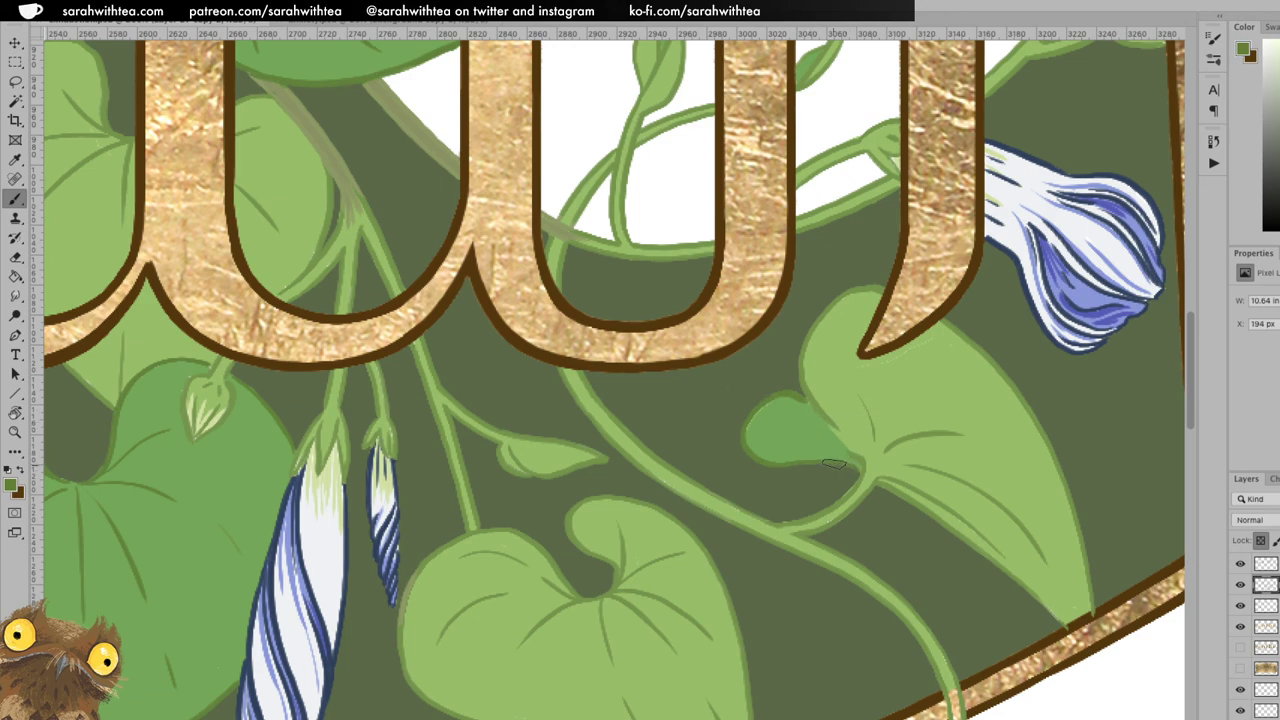
Recolour the outline and veins of the small curled leaf above the top of the n in the darker green.
key("z")
left_click(884, 491, "alt")
left_click(884, 491, "alt")
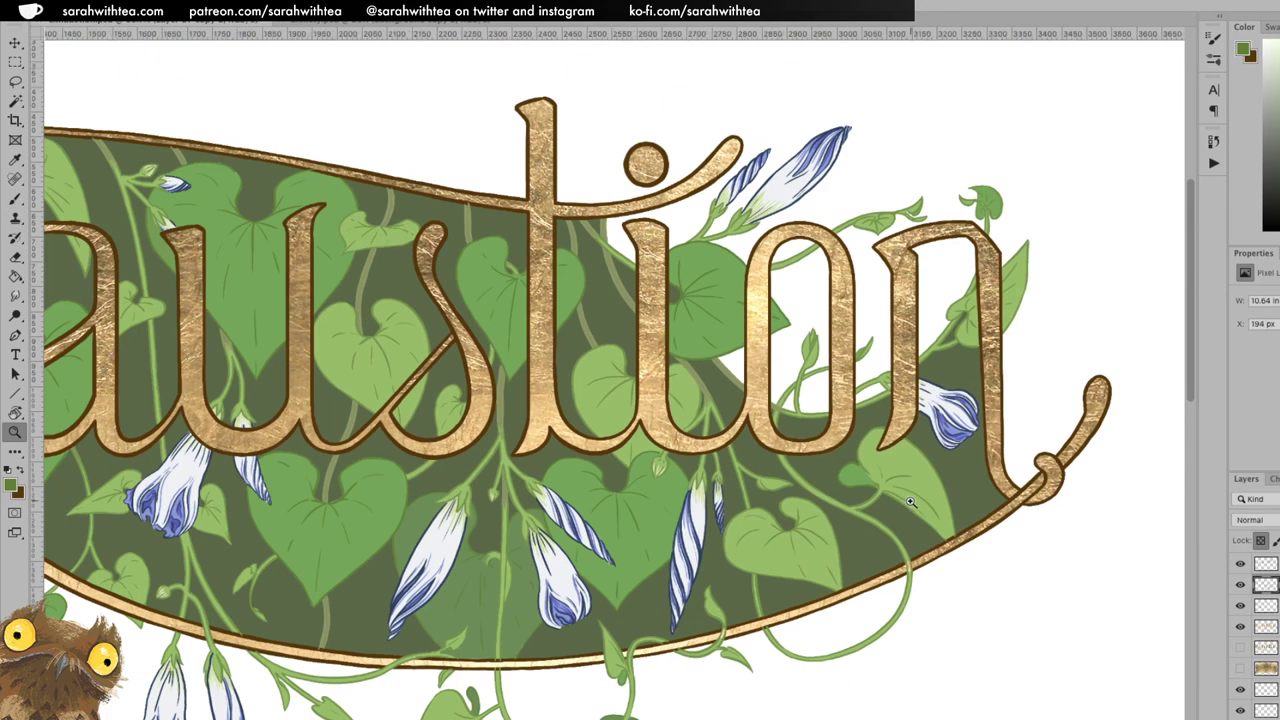
left_click(1008, 228)
left_click(1008, 228)
key("b")
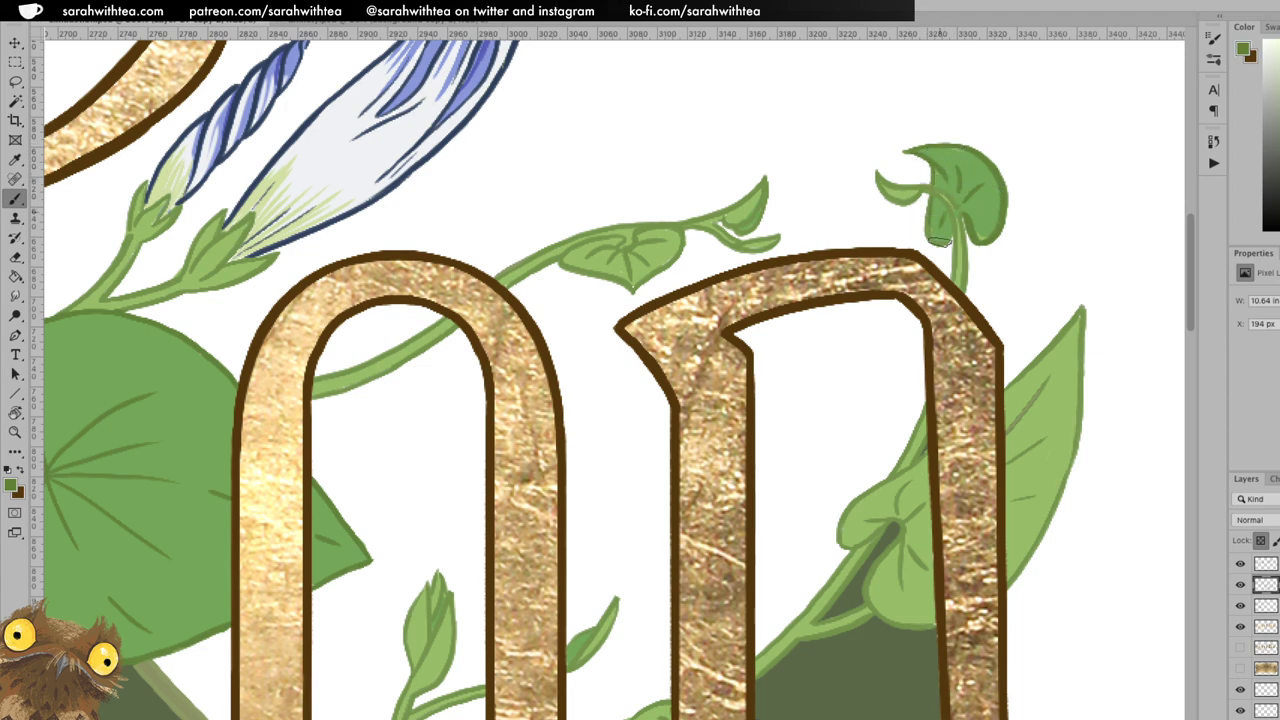
Examine the artwork's edges and the muted leaf below the s and t for linework that still needs recolouring.
key("z")
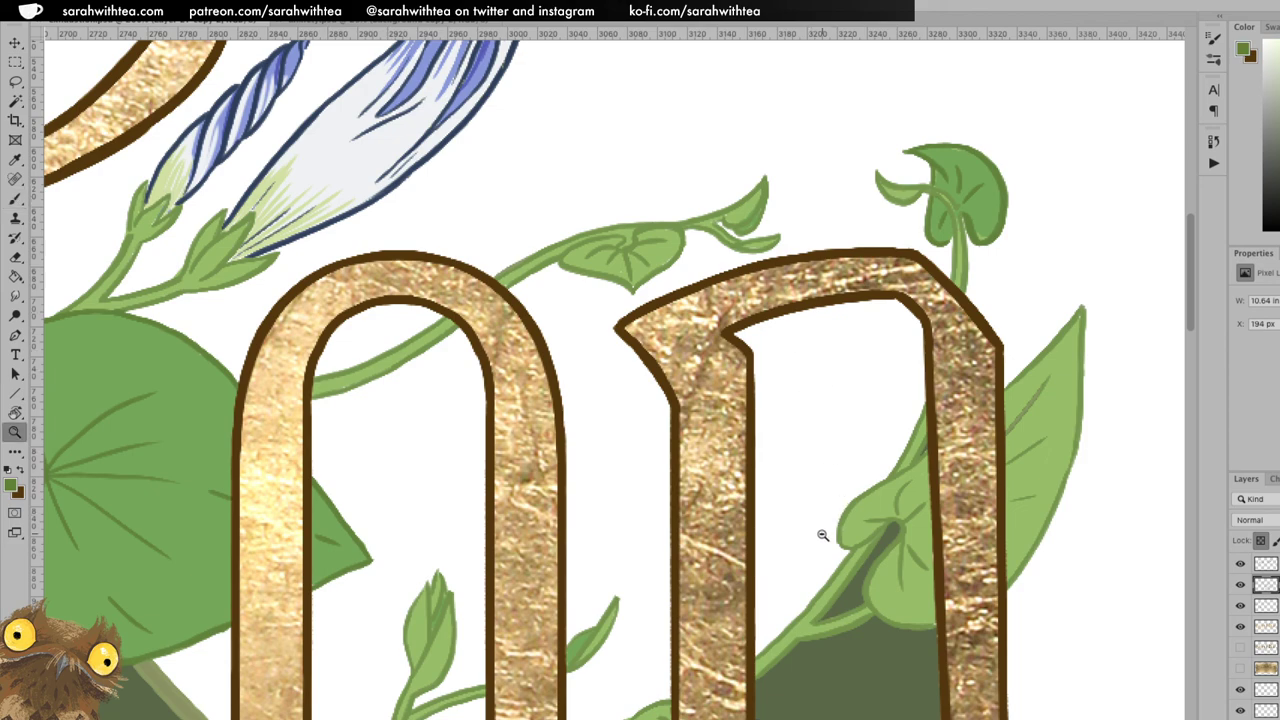
left_click(823, 536, "alt")
left_click(838, 569, "alt")
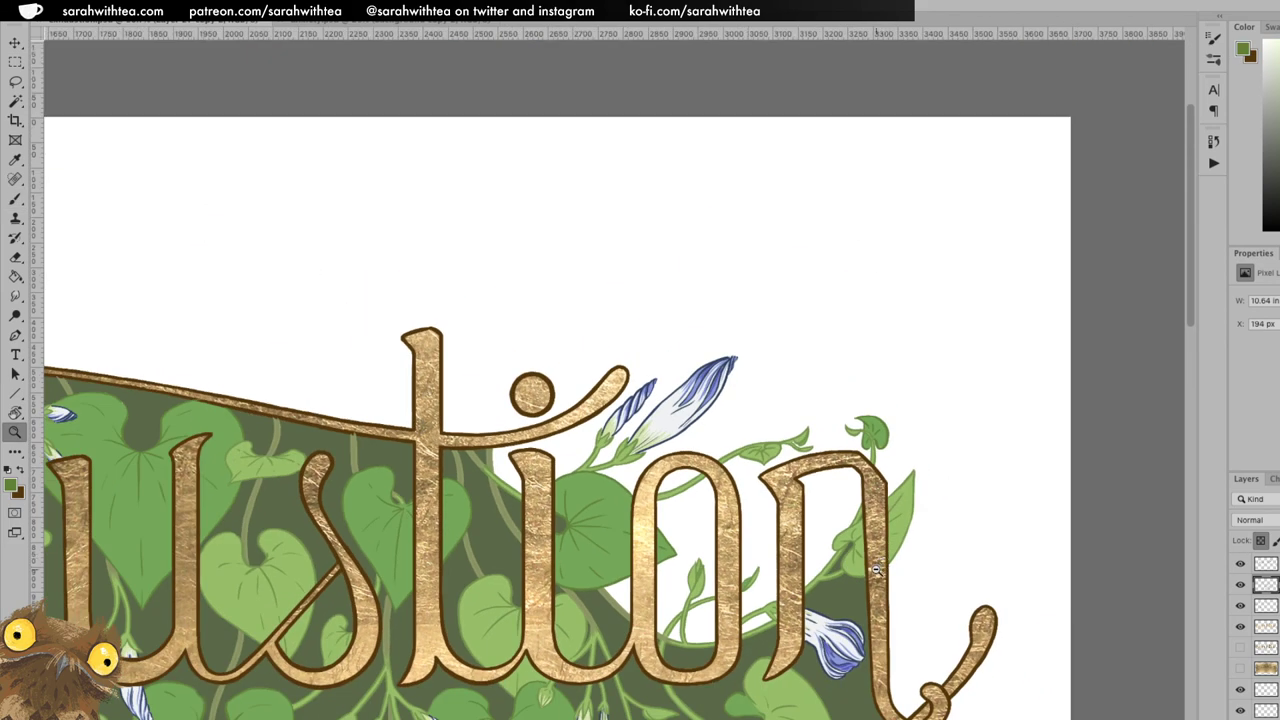
left_click(876, 568, "alt")
left_click(845, 595, "alt")
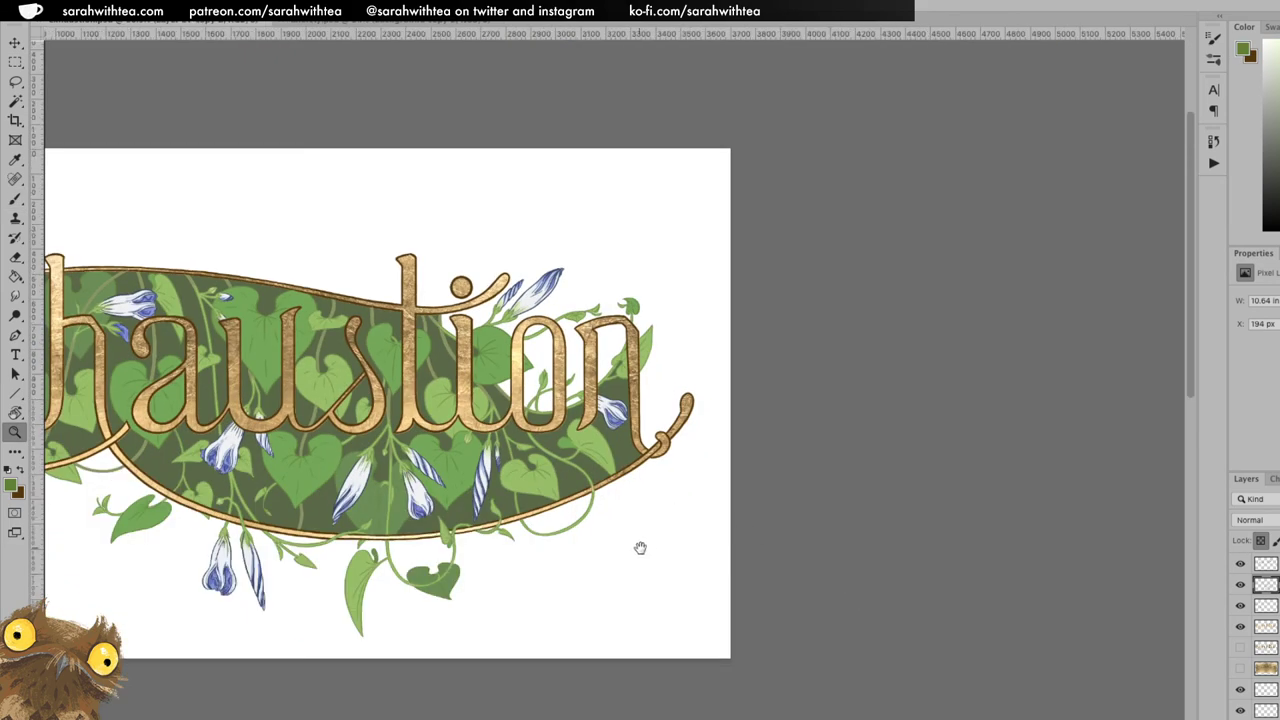
left_click_drag(639, 548, 823, 520)
left_click(764, 471)
left_click(763, 472)
left_click(730, 476)
left_click(700, 472)
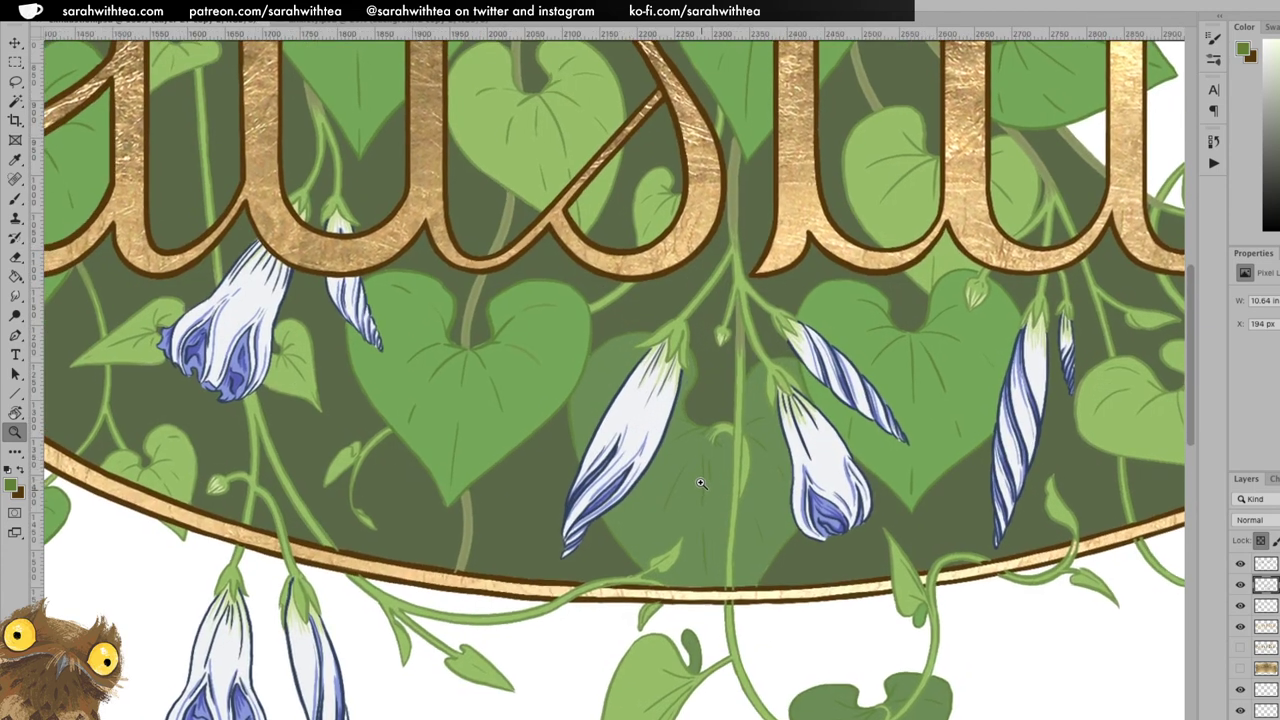
key("b")
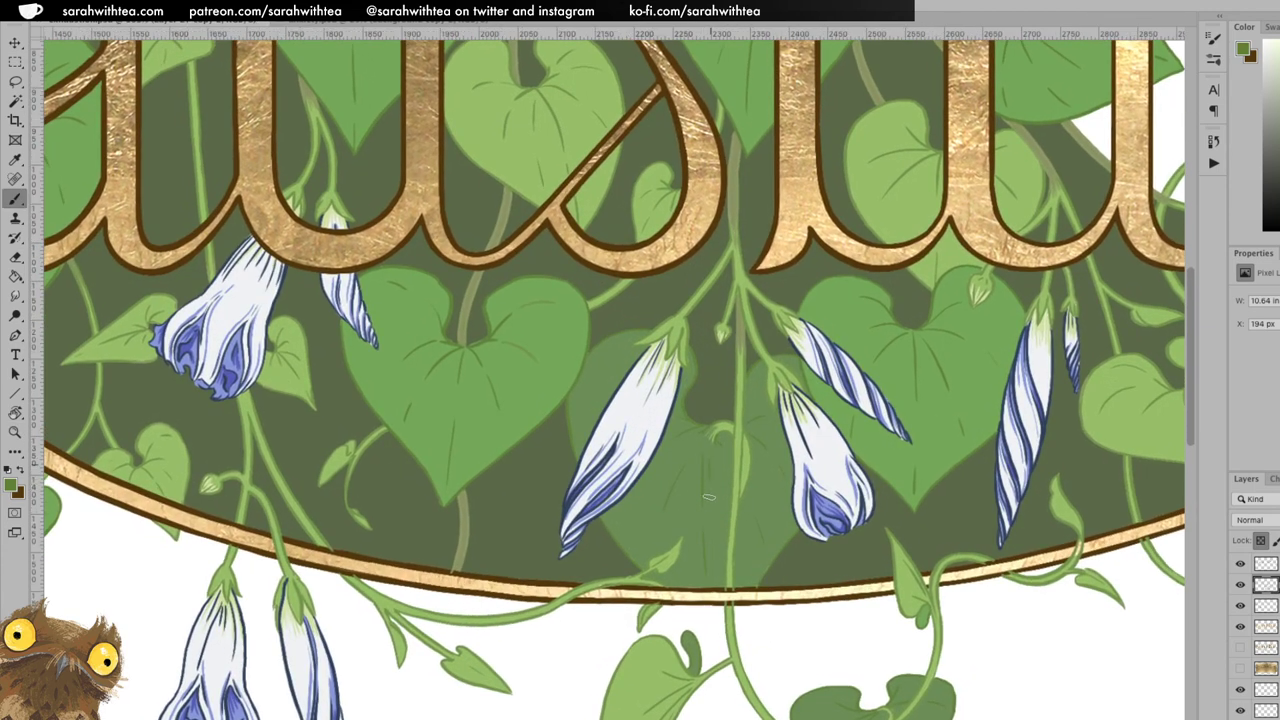
Review the whole exhaustion lettering in full-screen view, checking the leaves, flowers and gold outlines.
key("z")
left_click(749, 549, "alt")
left_click(752, 535, "alt")
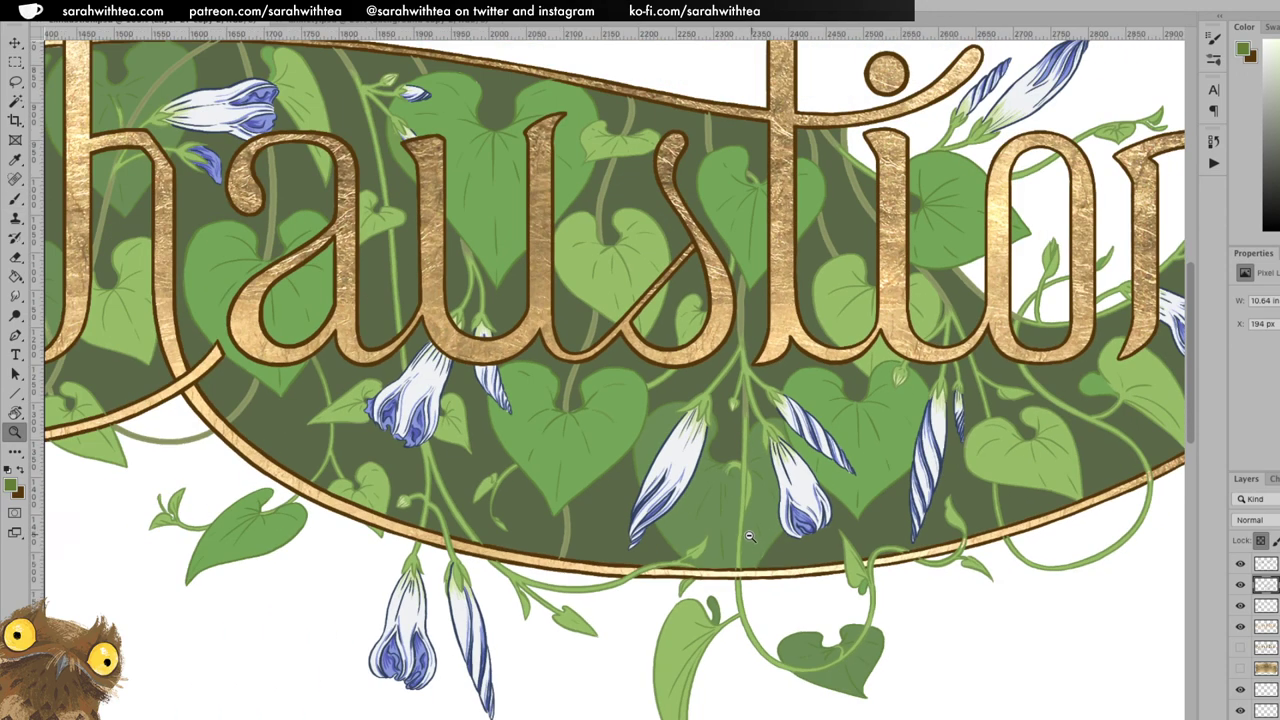
left_click(750, 538, "alt")
left_click(747, 541, "alt")
left_click(744, 546, "alt")
left_click_drag(728, 479, 833, 545)
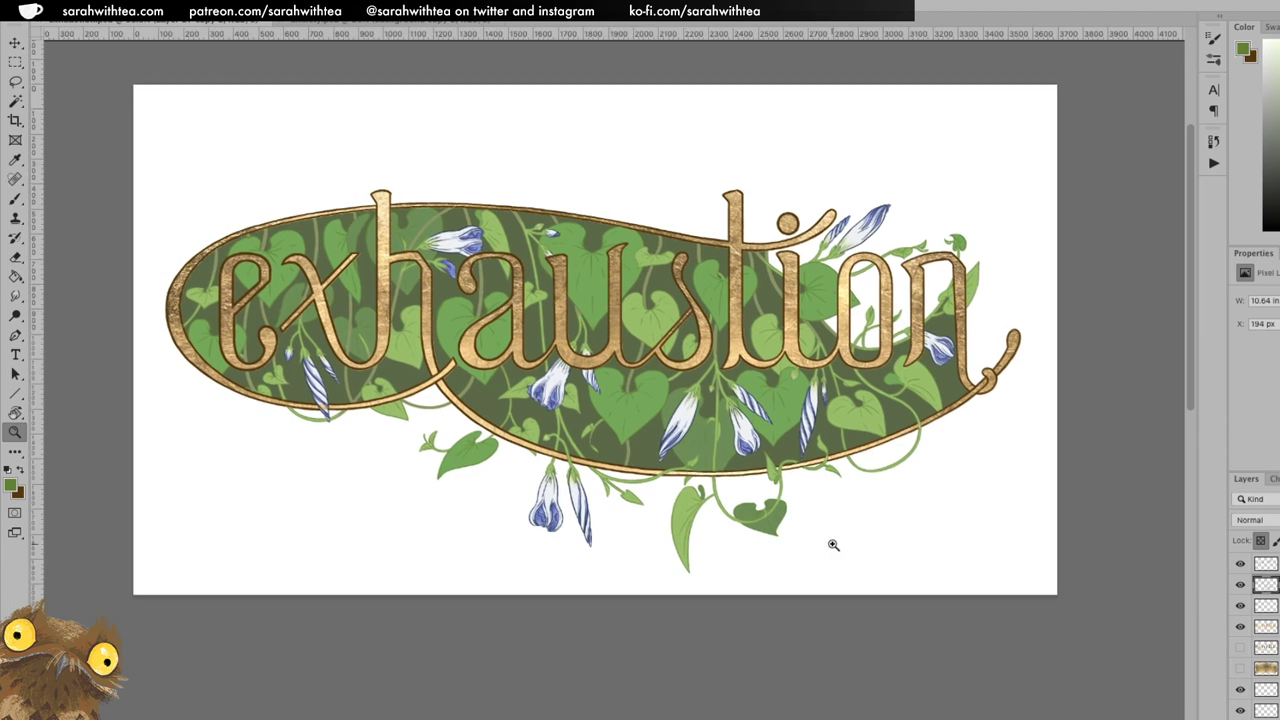
key("f")
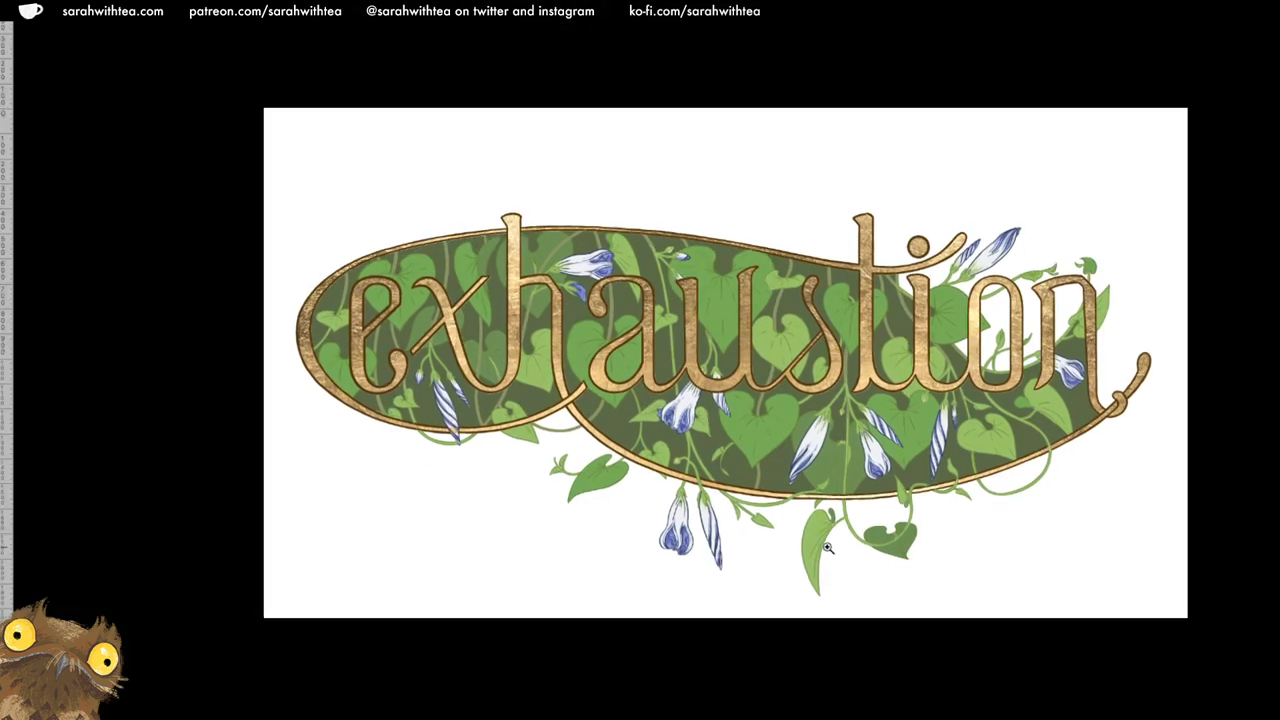
left_click(982, 482)
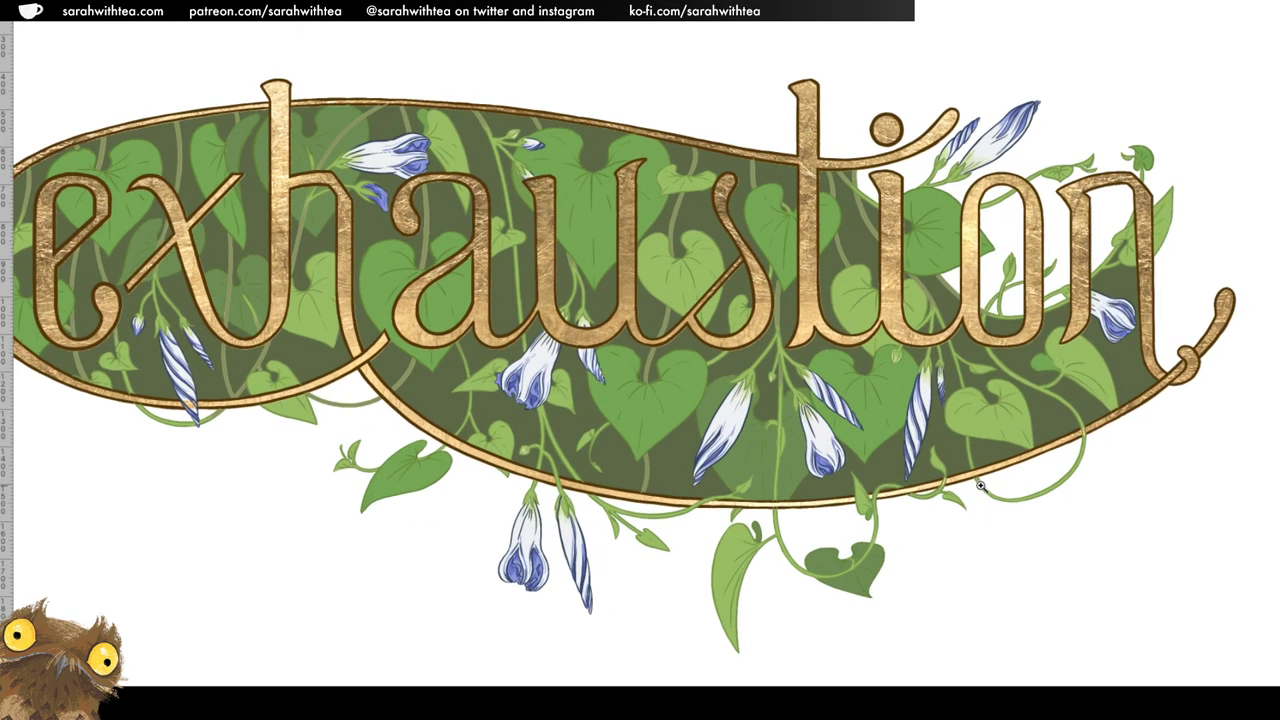
left_click(972, 492, "alt")
left_click_drag(463, 288, 530, 288)
left_click(1075, 493, "alt")
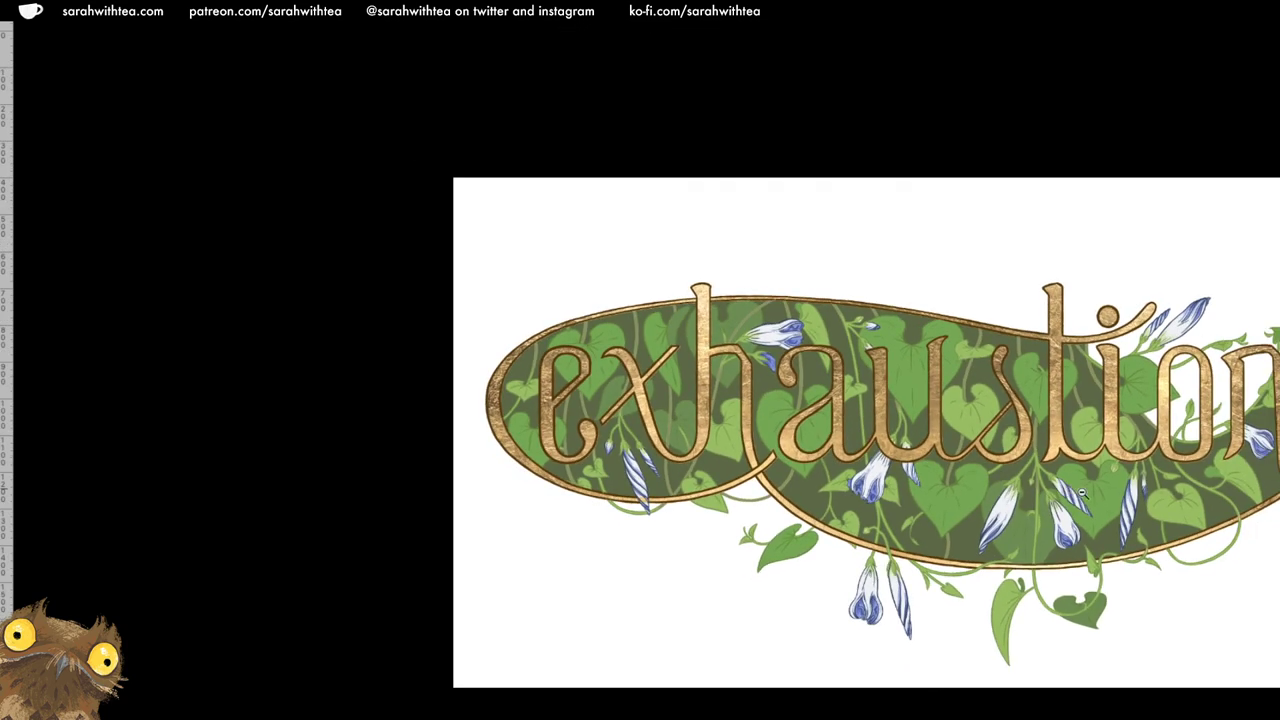